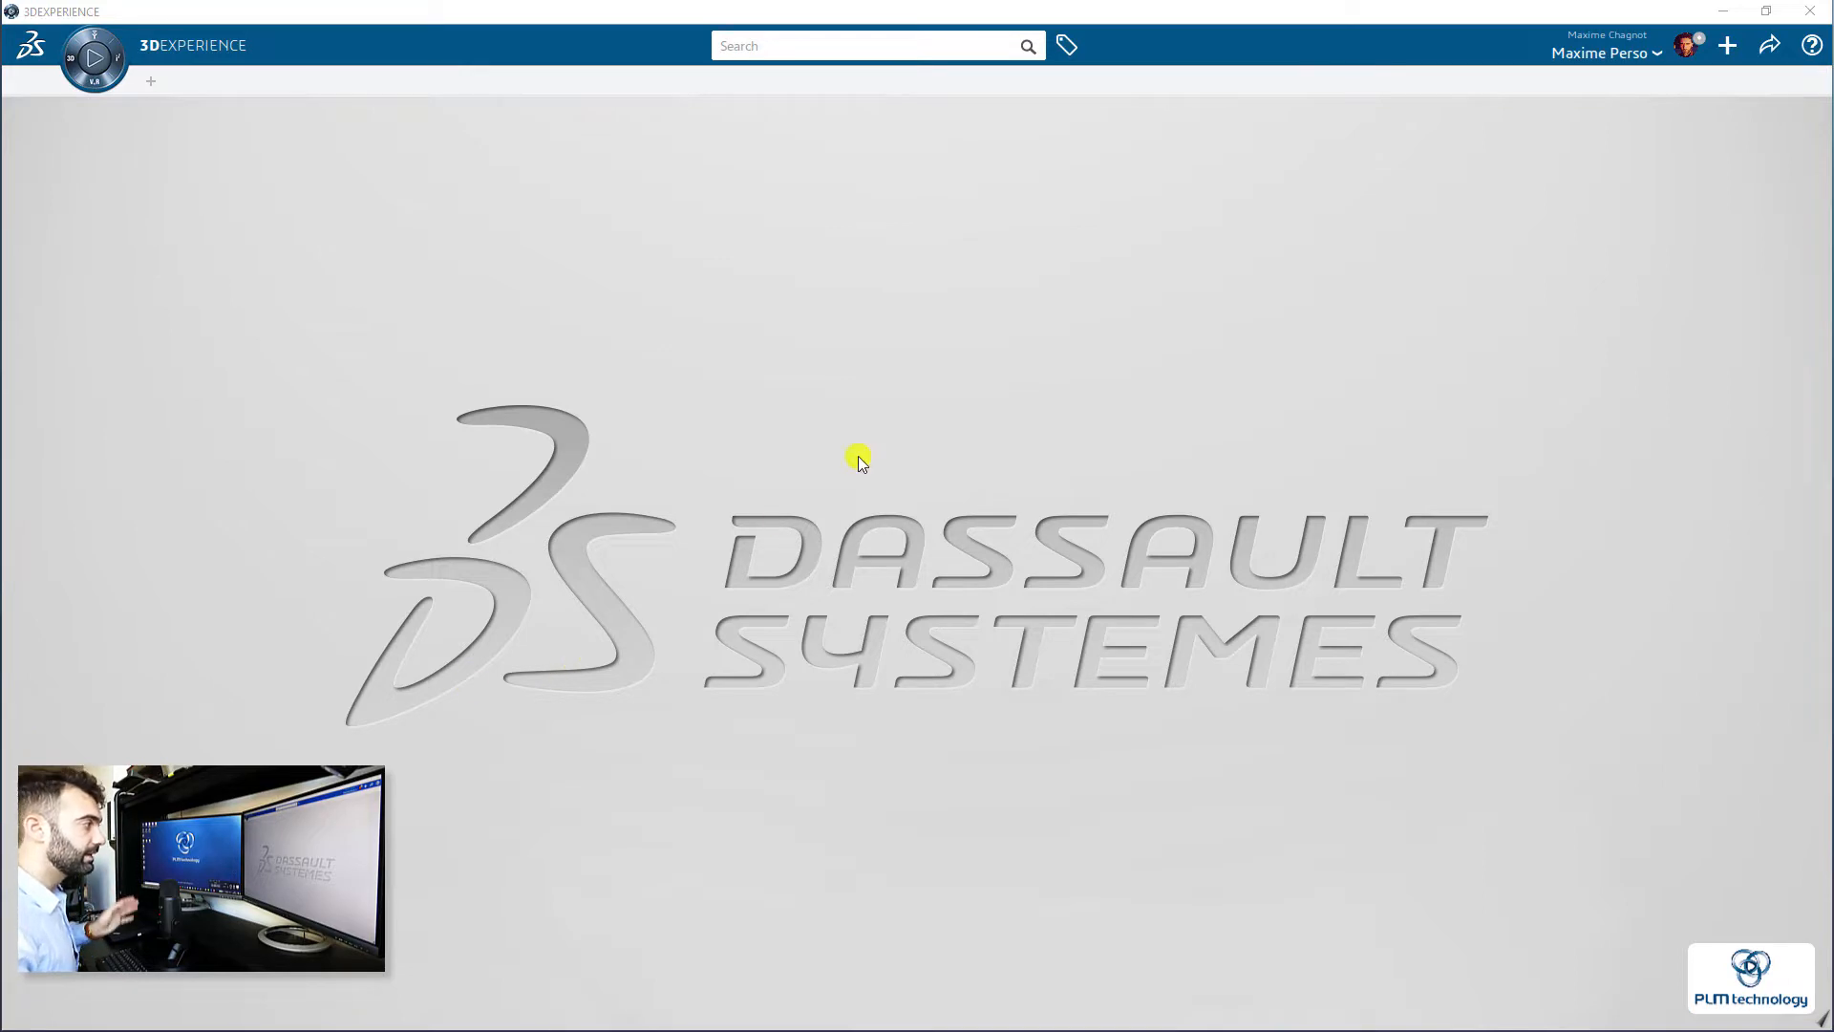
- Create a new 3D Part titled "Metal Curved Plate"
click(1729, 46)
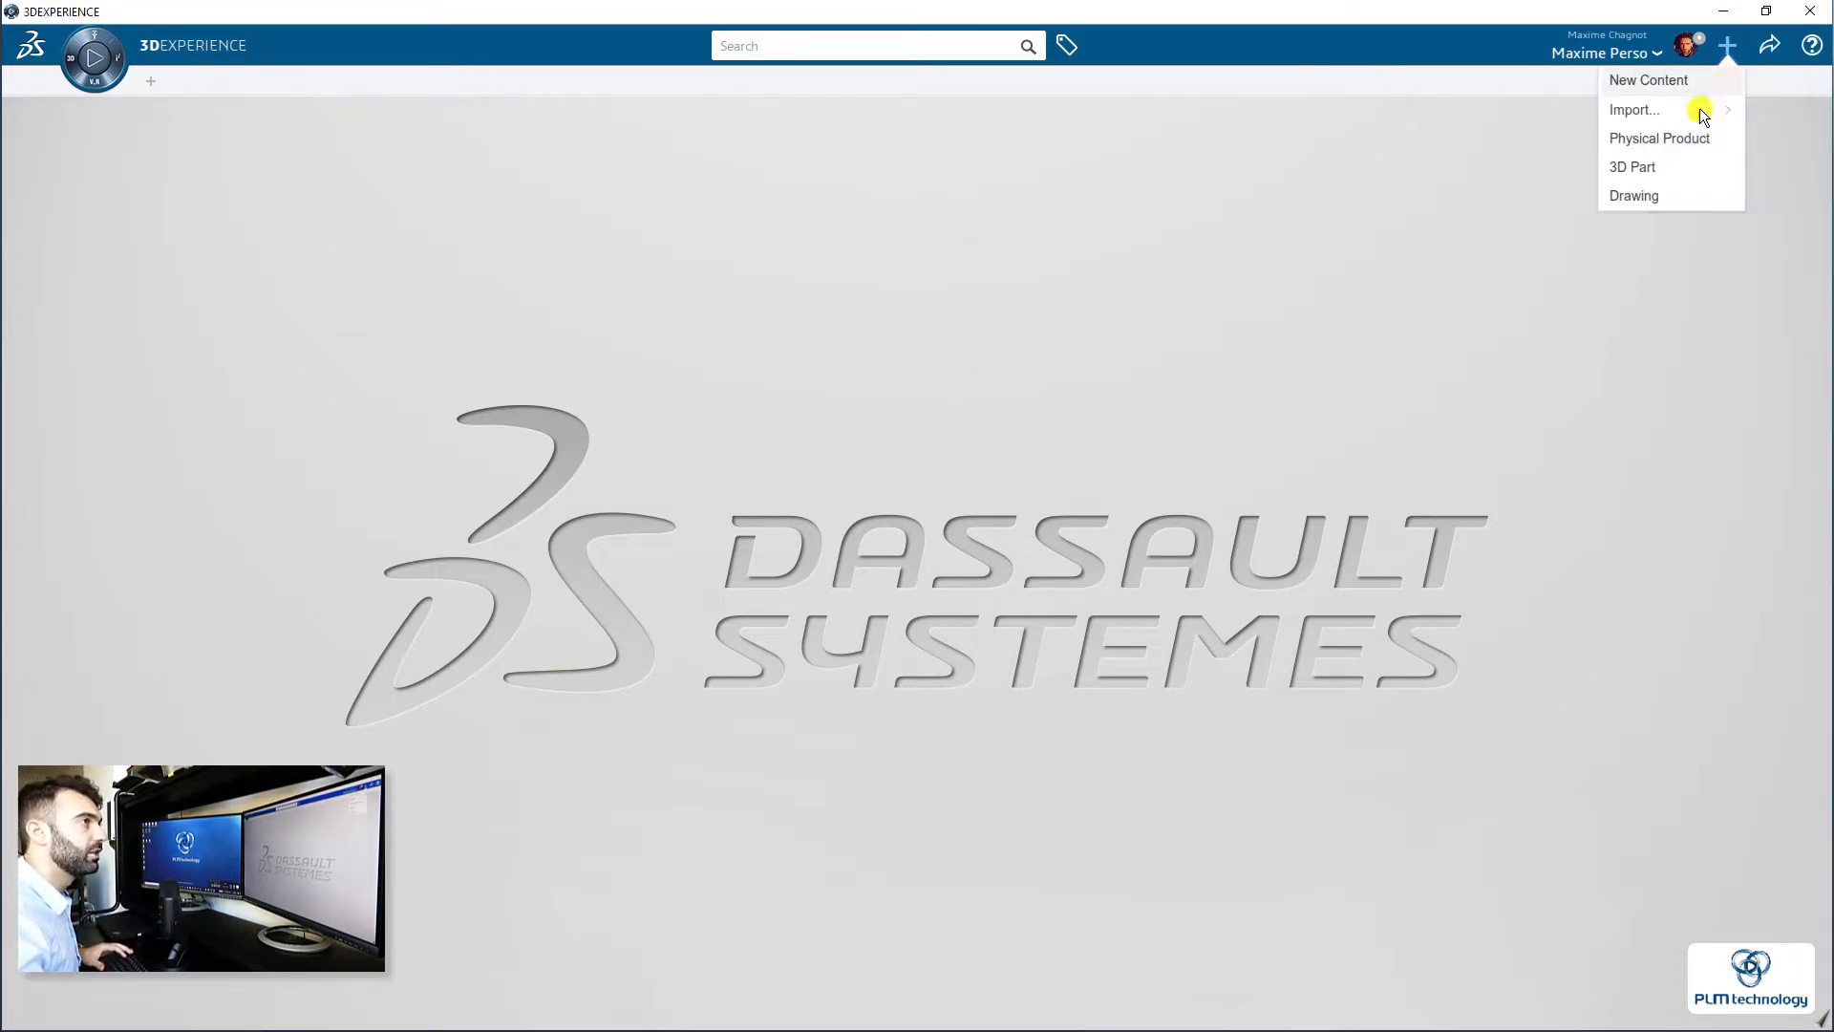
click(1672, 166)
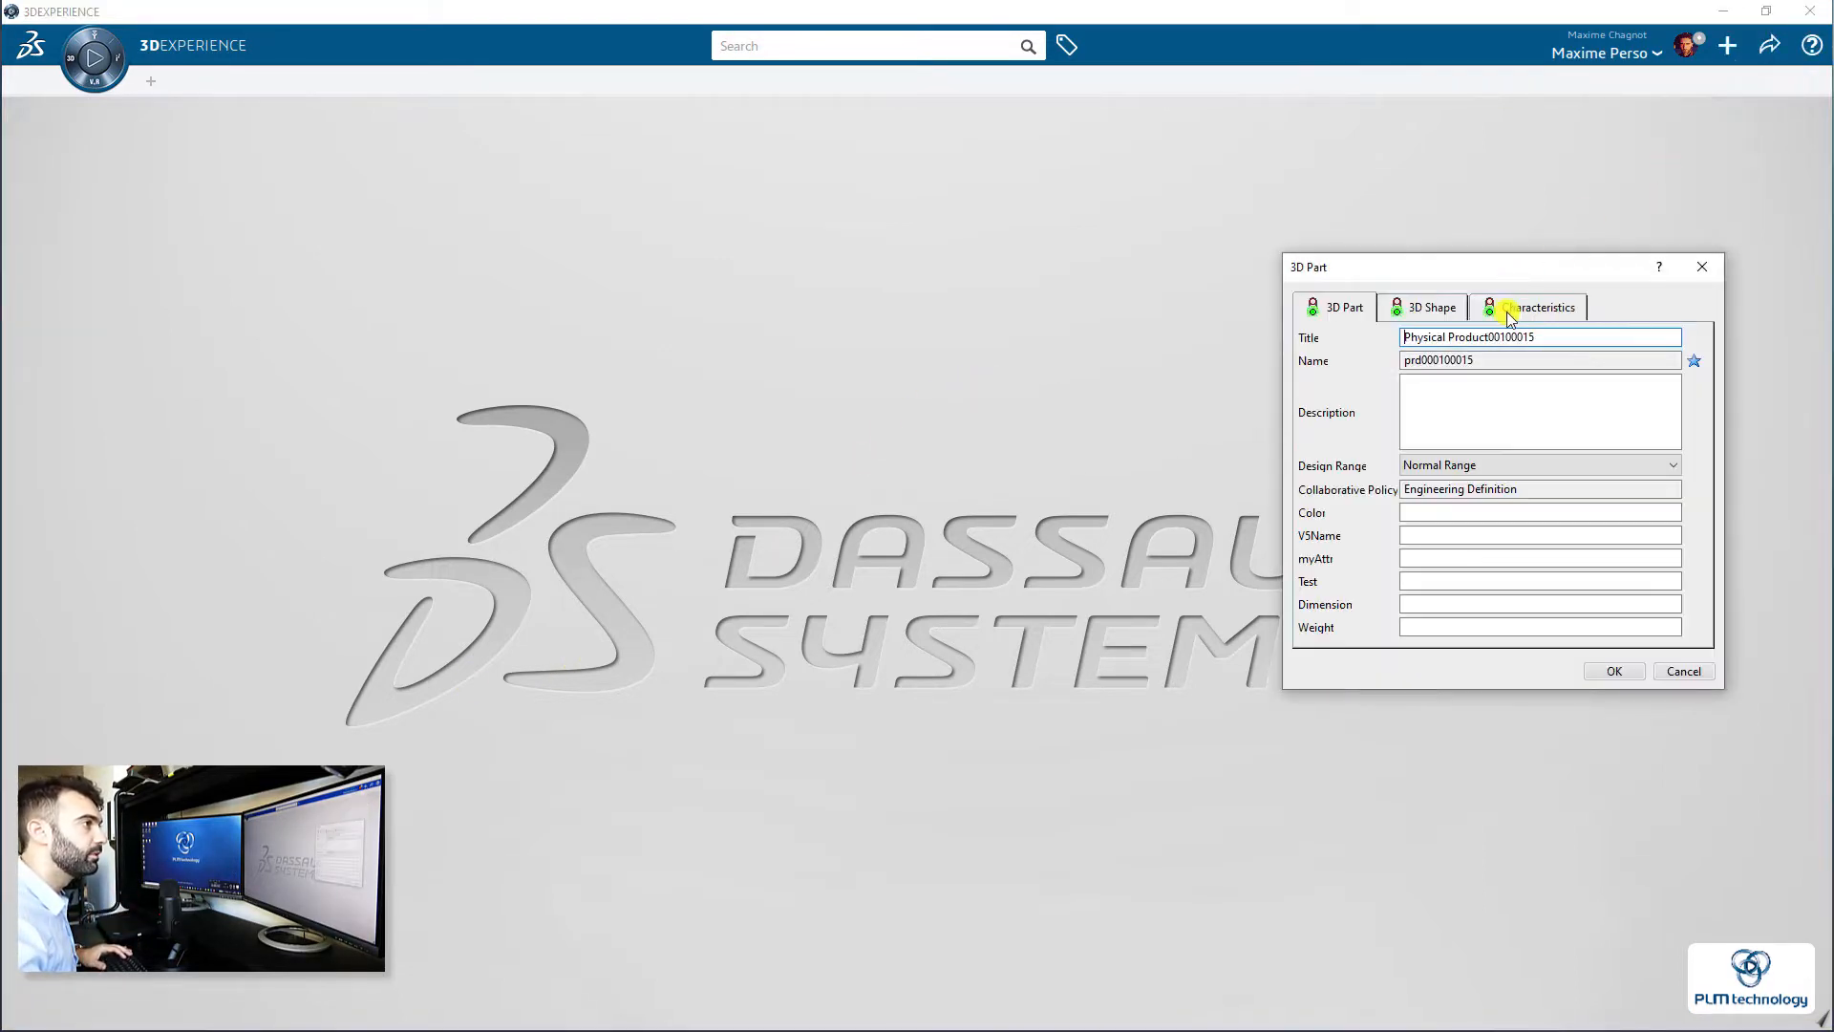
drag(1528, 337, 1329, 326)
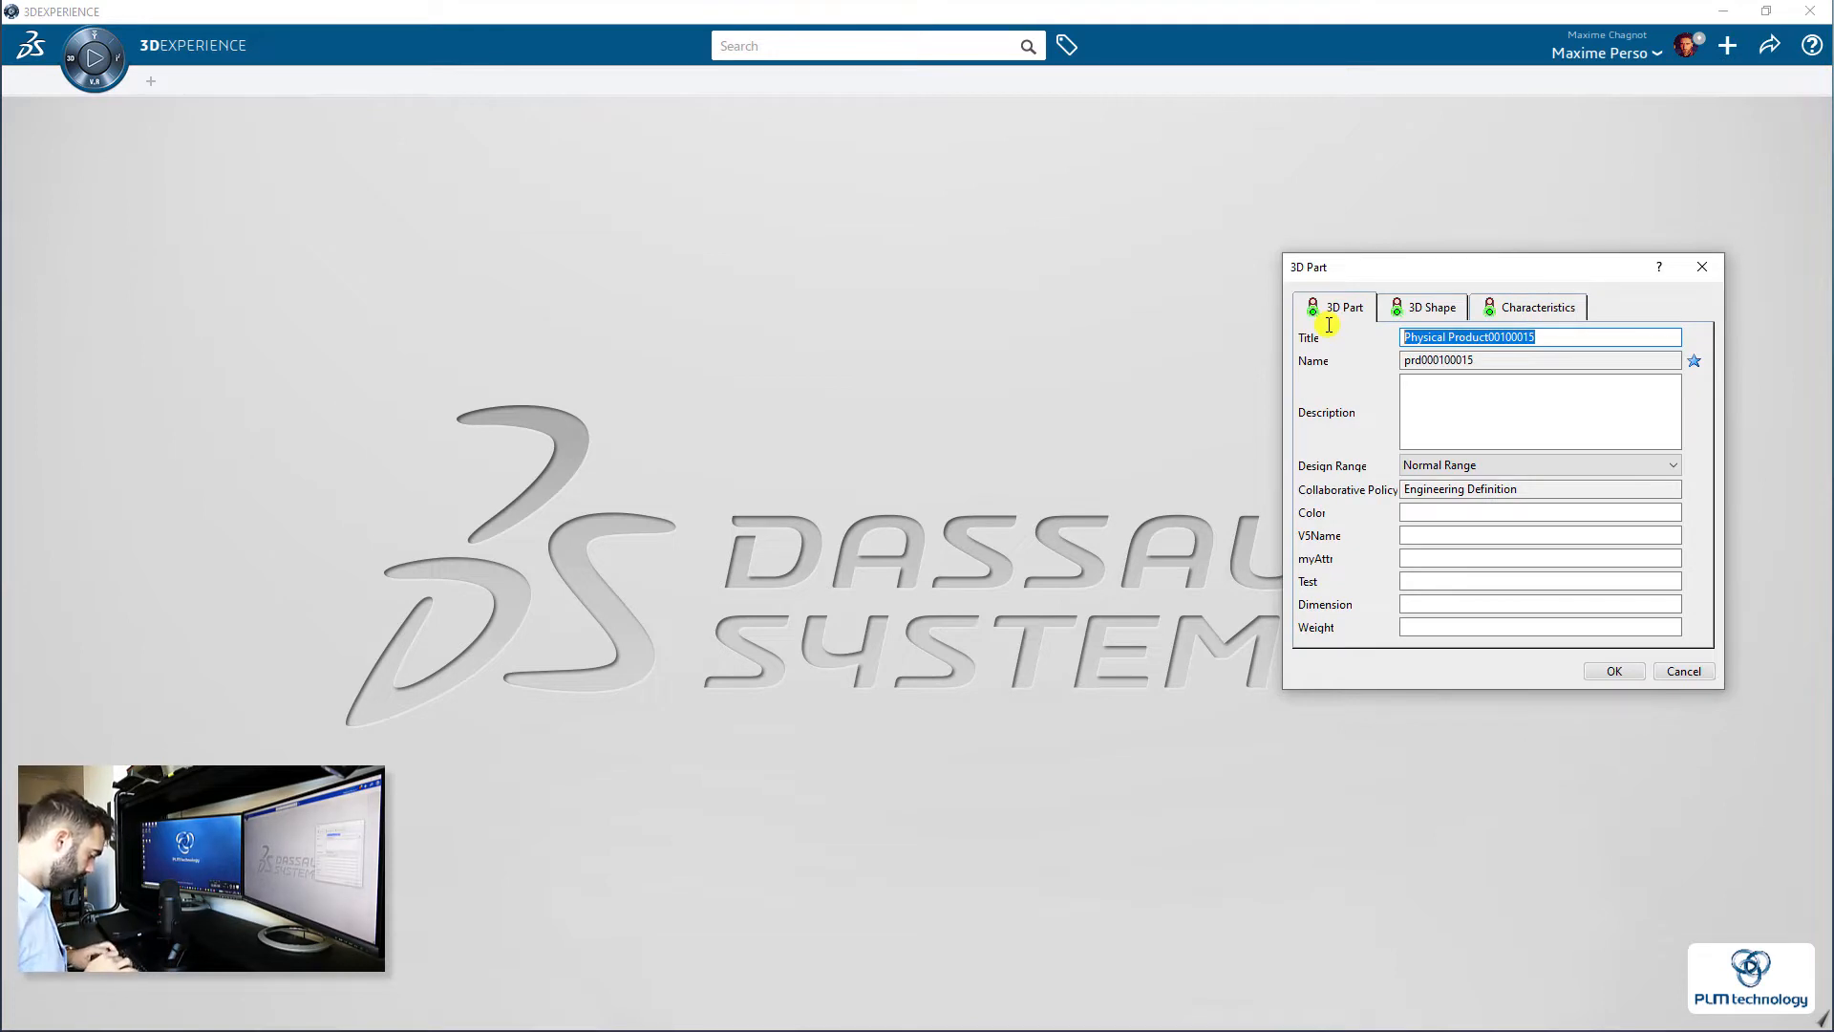
text(Metal Curved Plate)
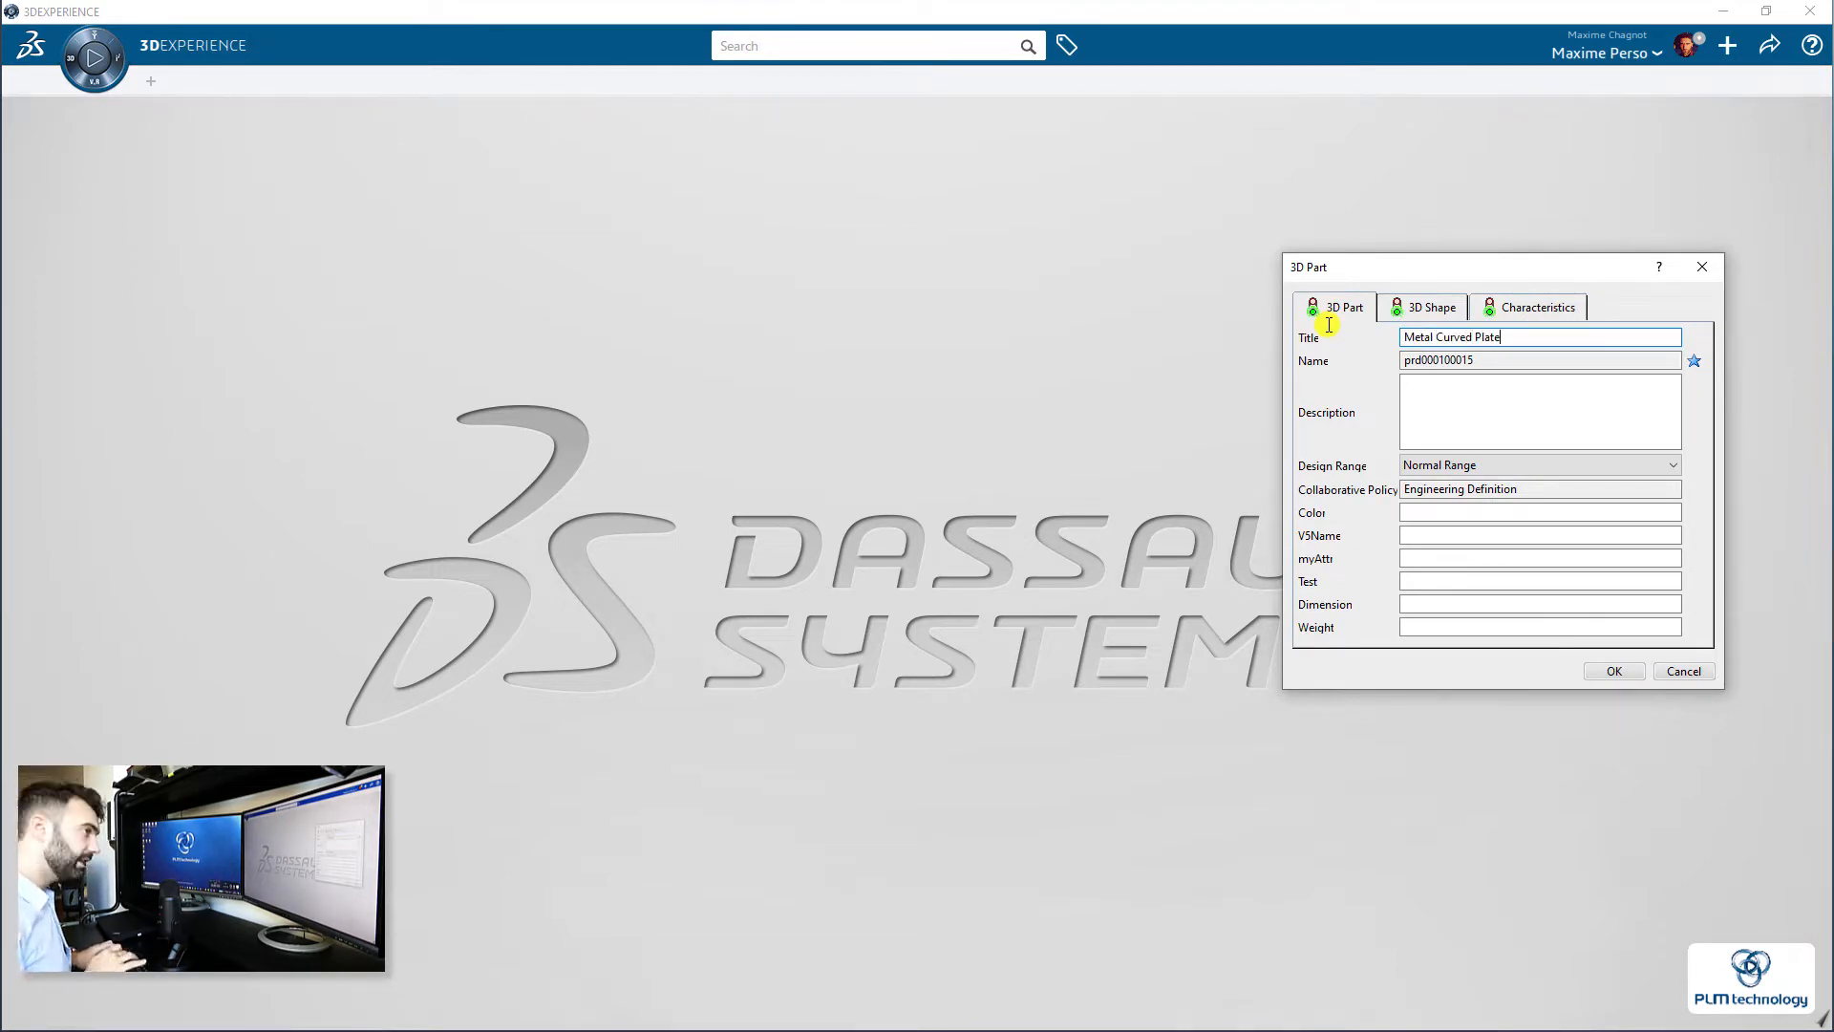
click(1599, 669)
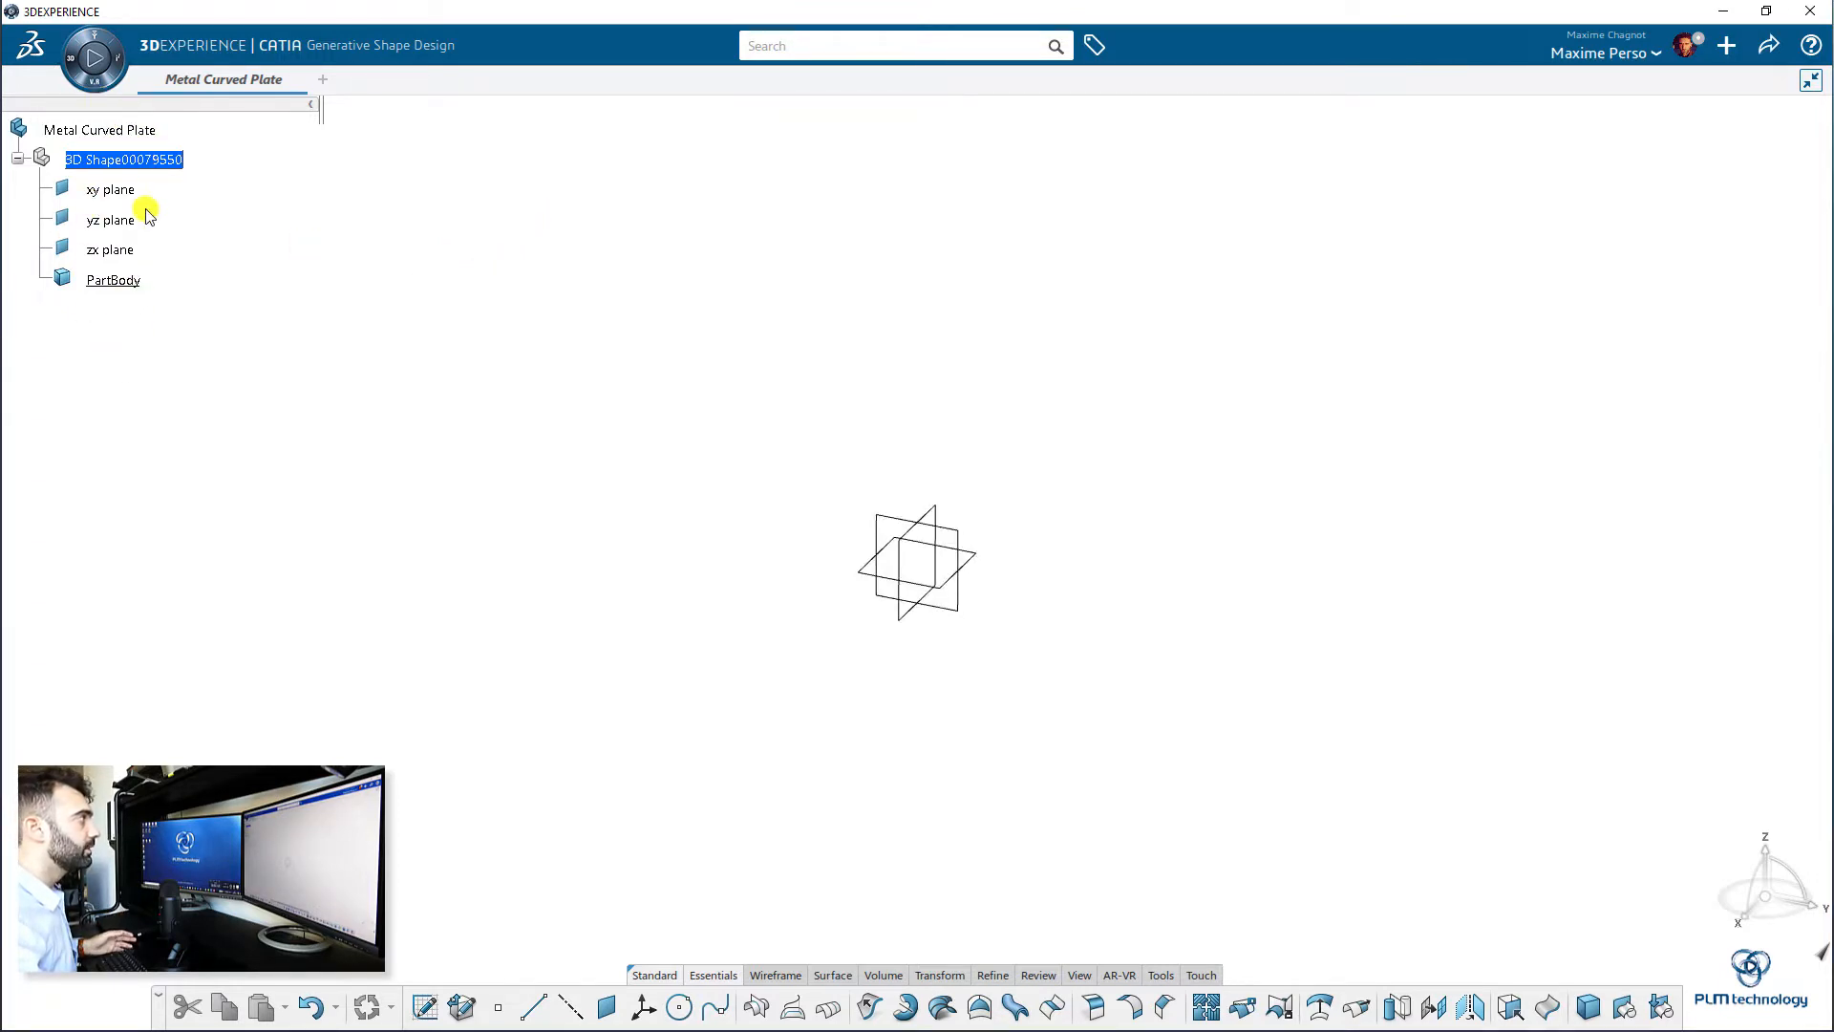
- Insert a geometrical set under the part's 3D shape and save the work locally
click(143, 159)
click(244, 118)
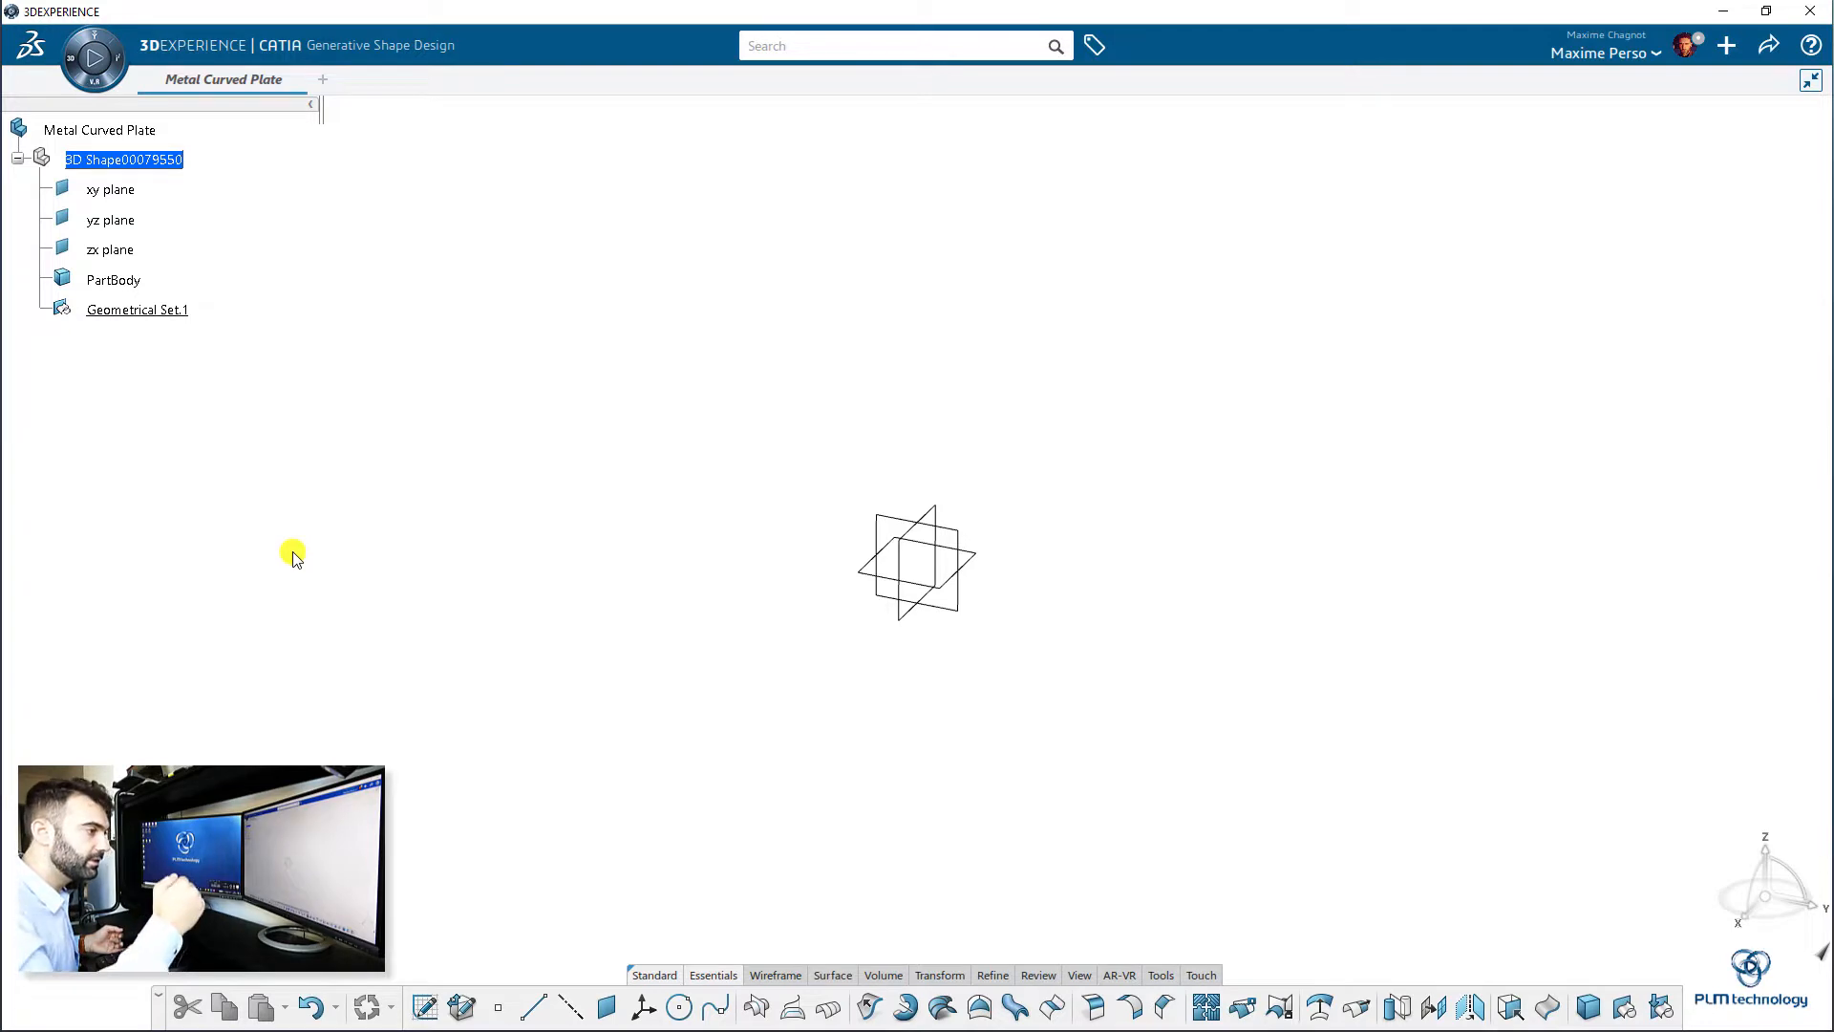
click(136, 310)
key(ctrl+s)
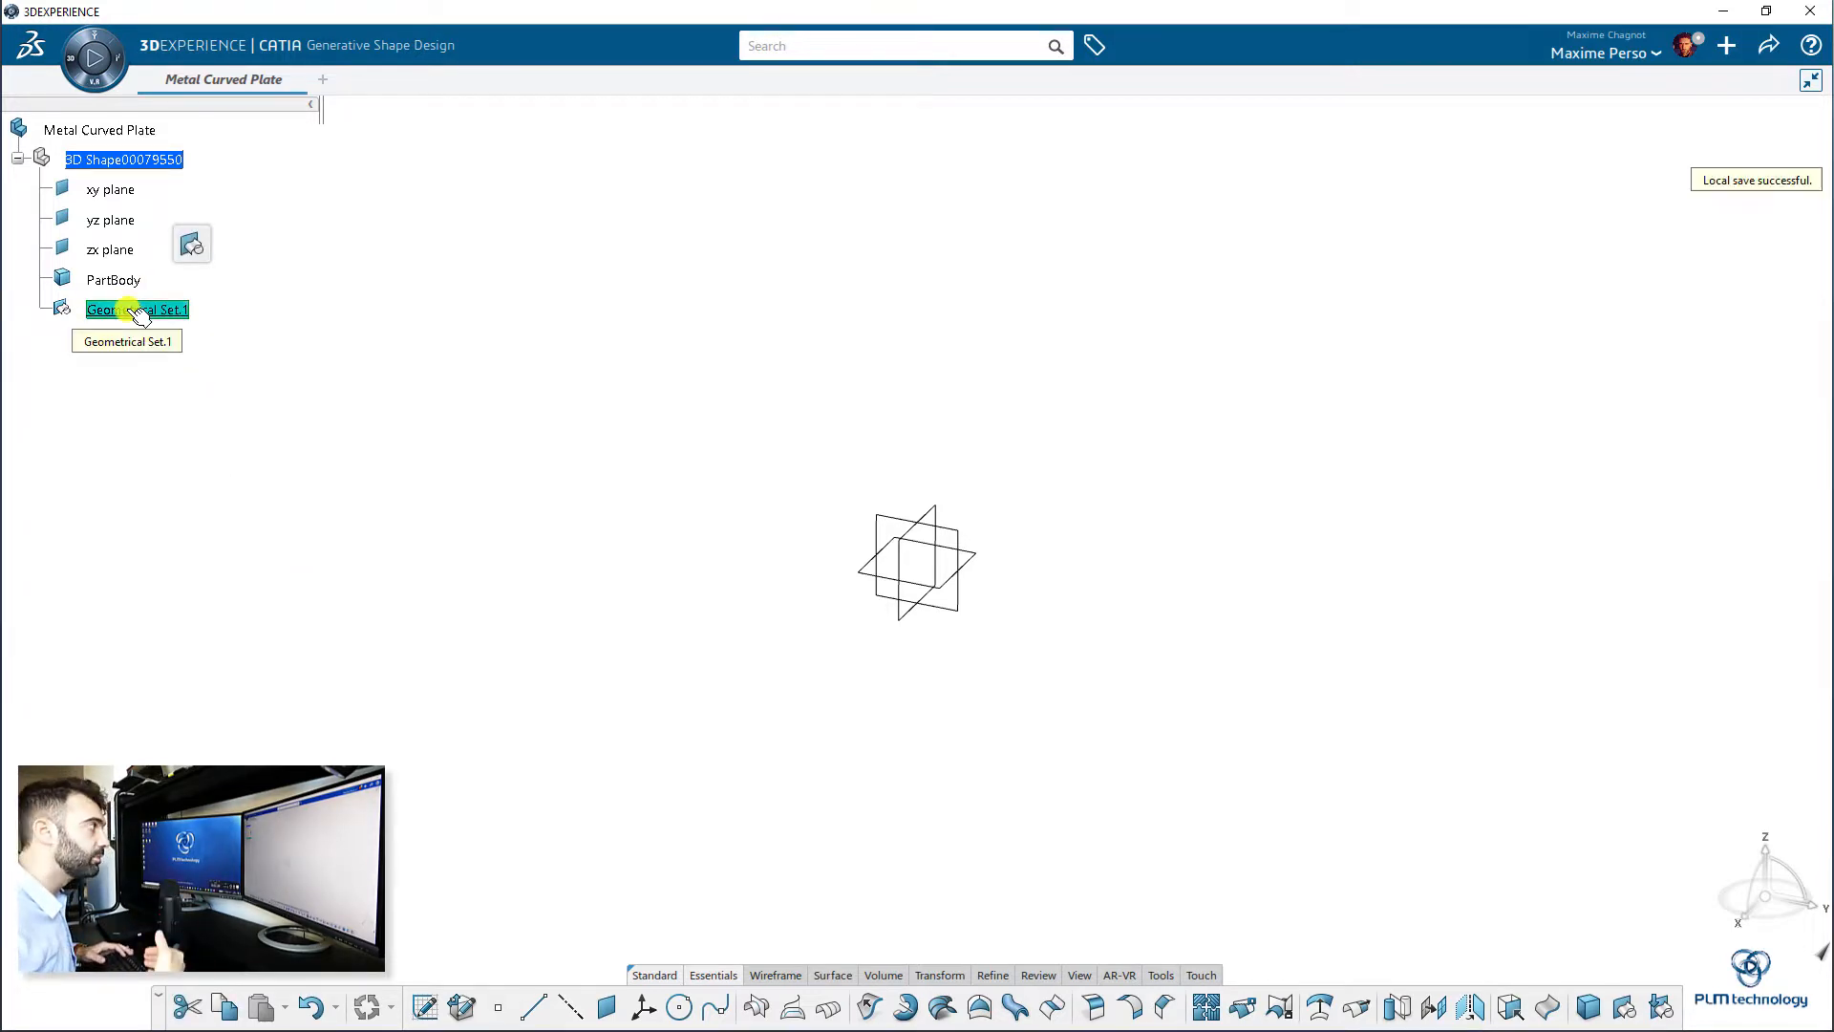
- Rename the geometrical set as "Original Shape" in its feature properties
right_click(177, 313)
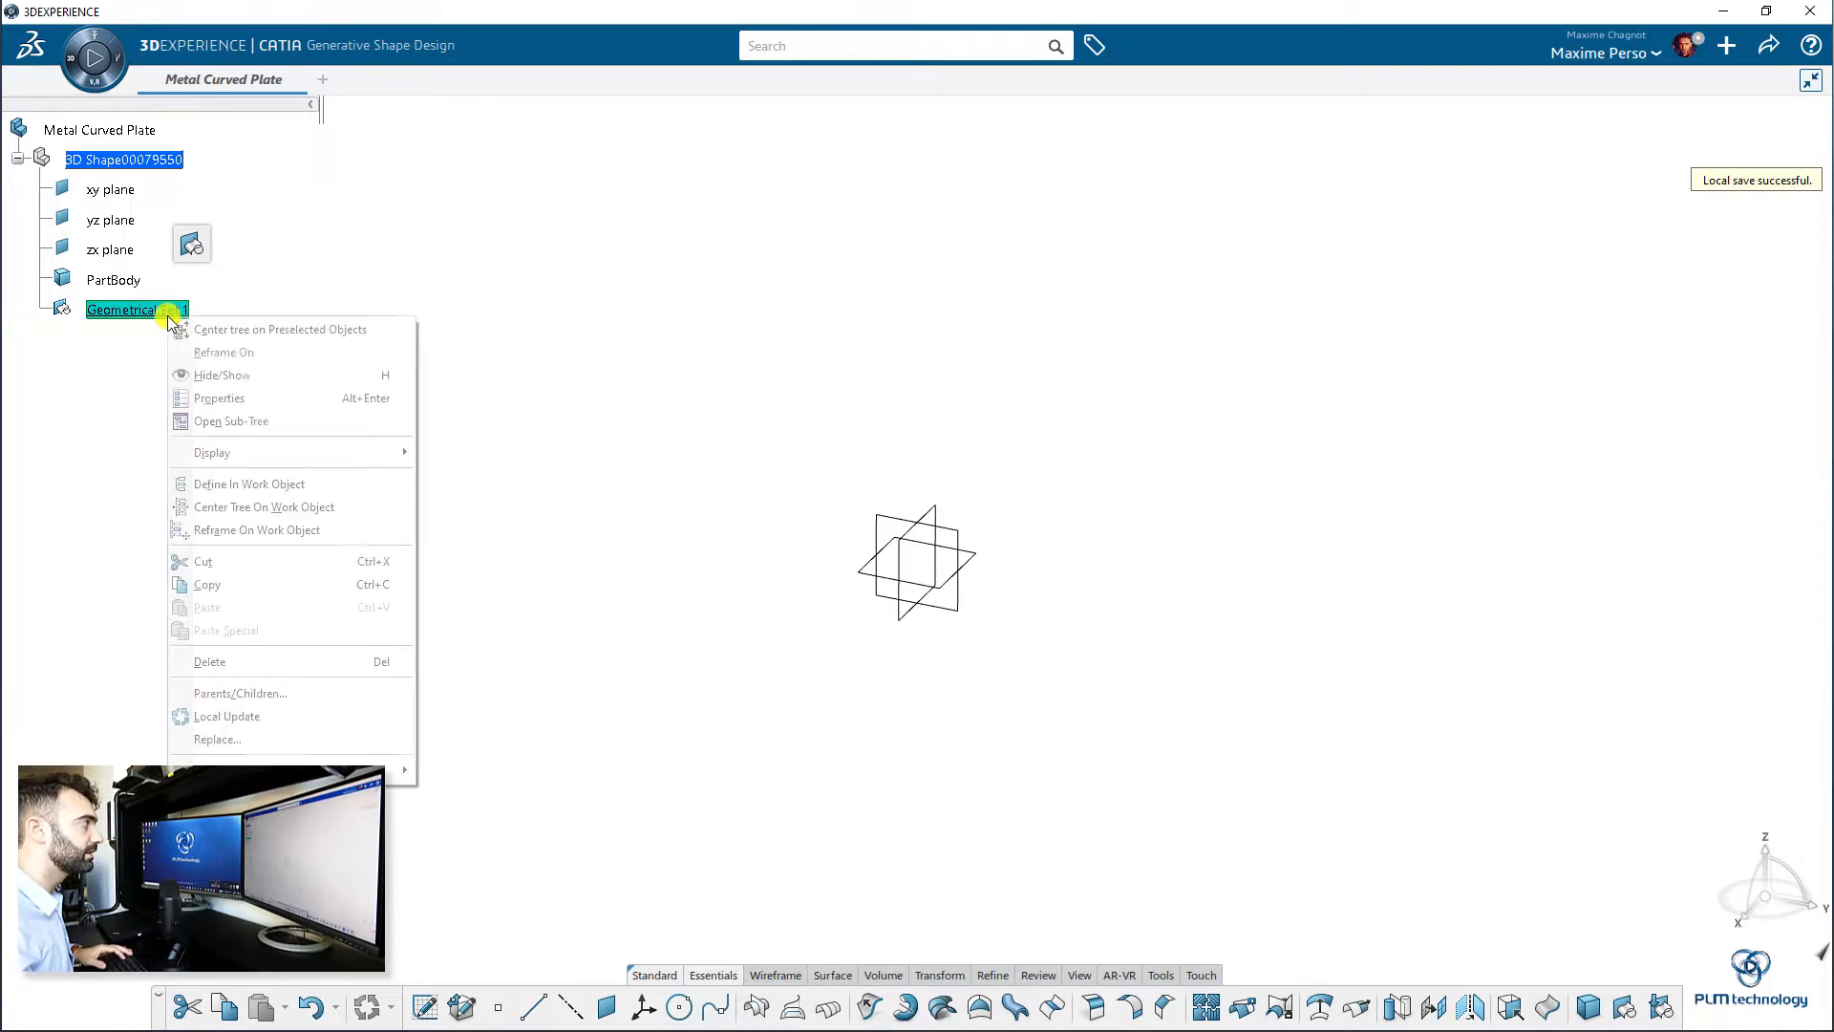
click(254, 397)
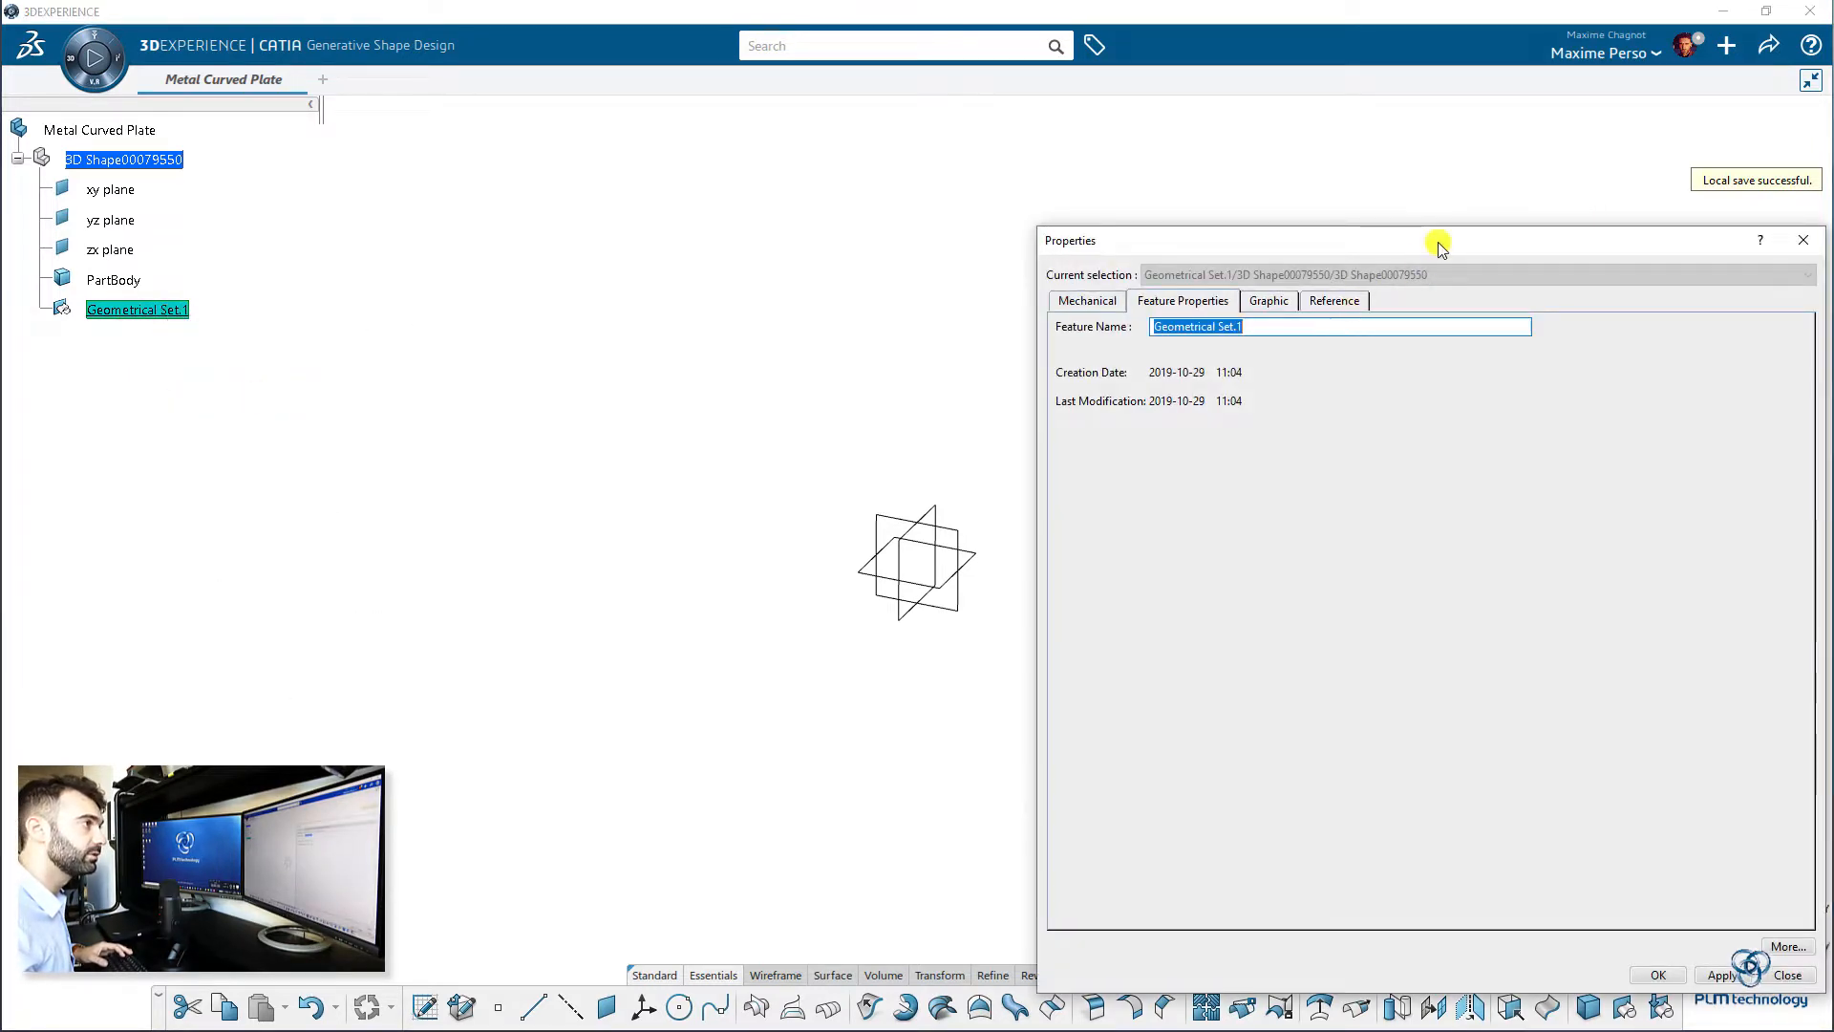
drag(1433, 238, 1366, 200)
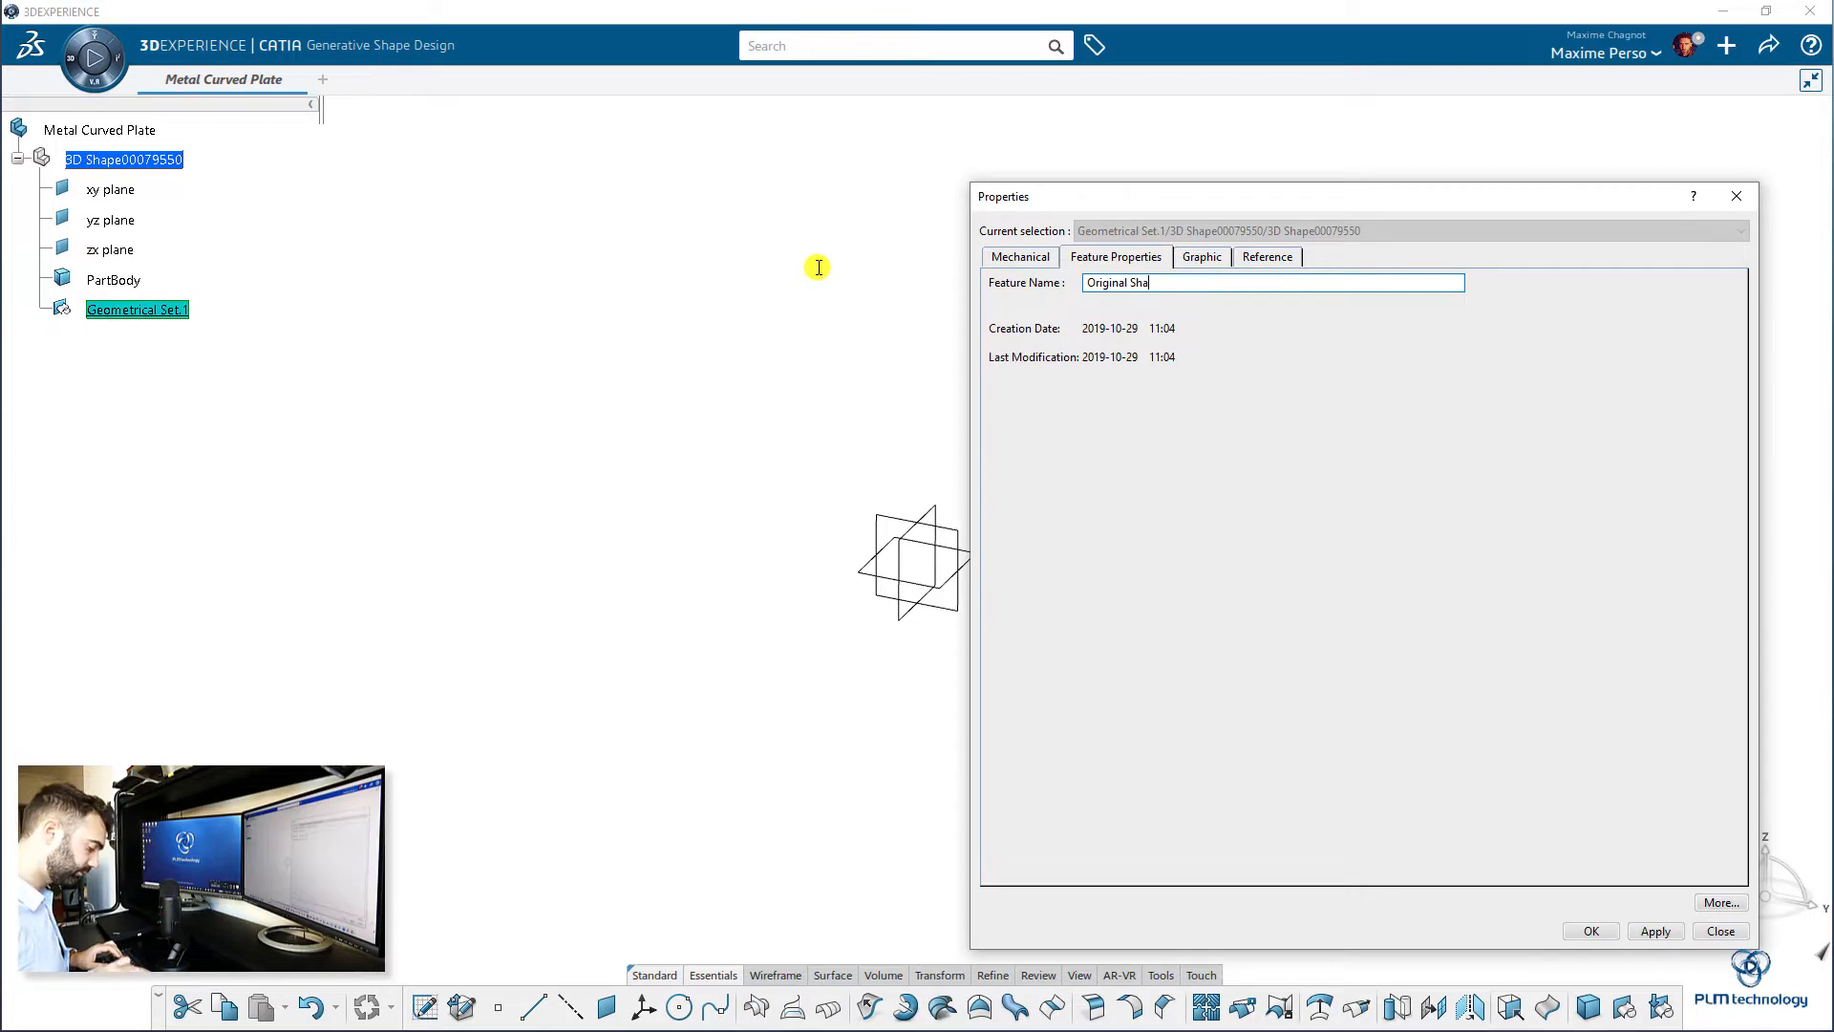
key(Return)
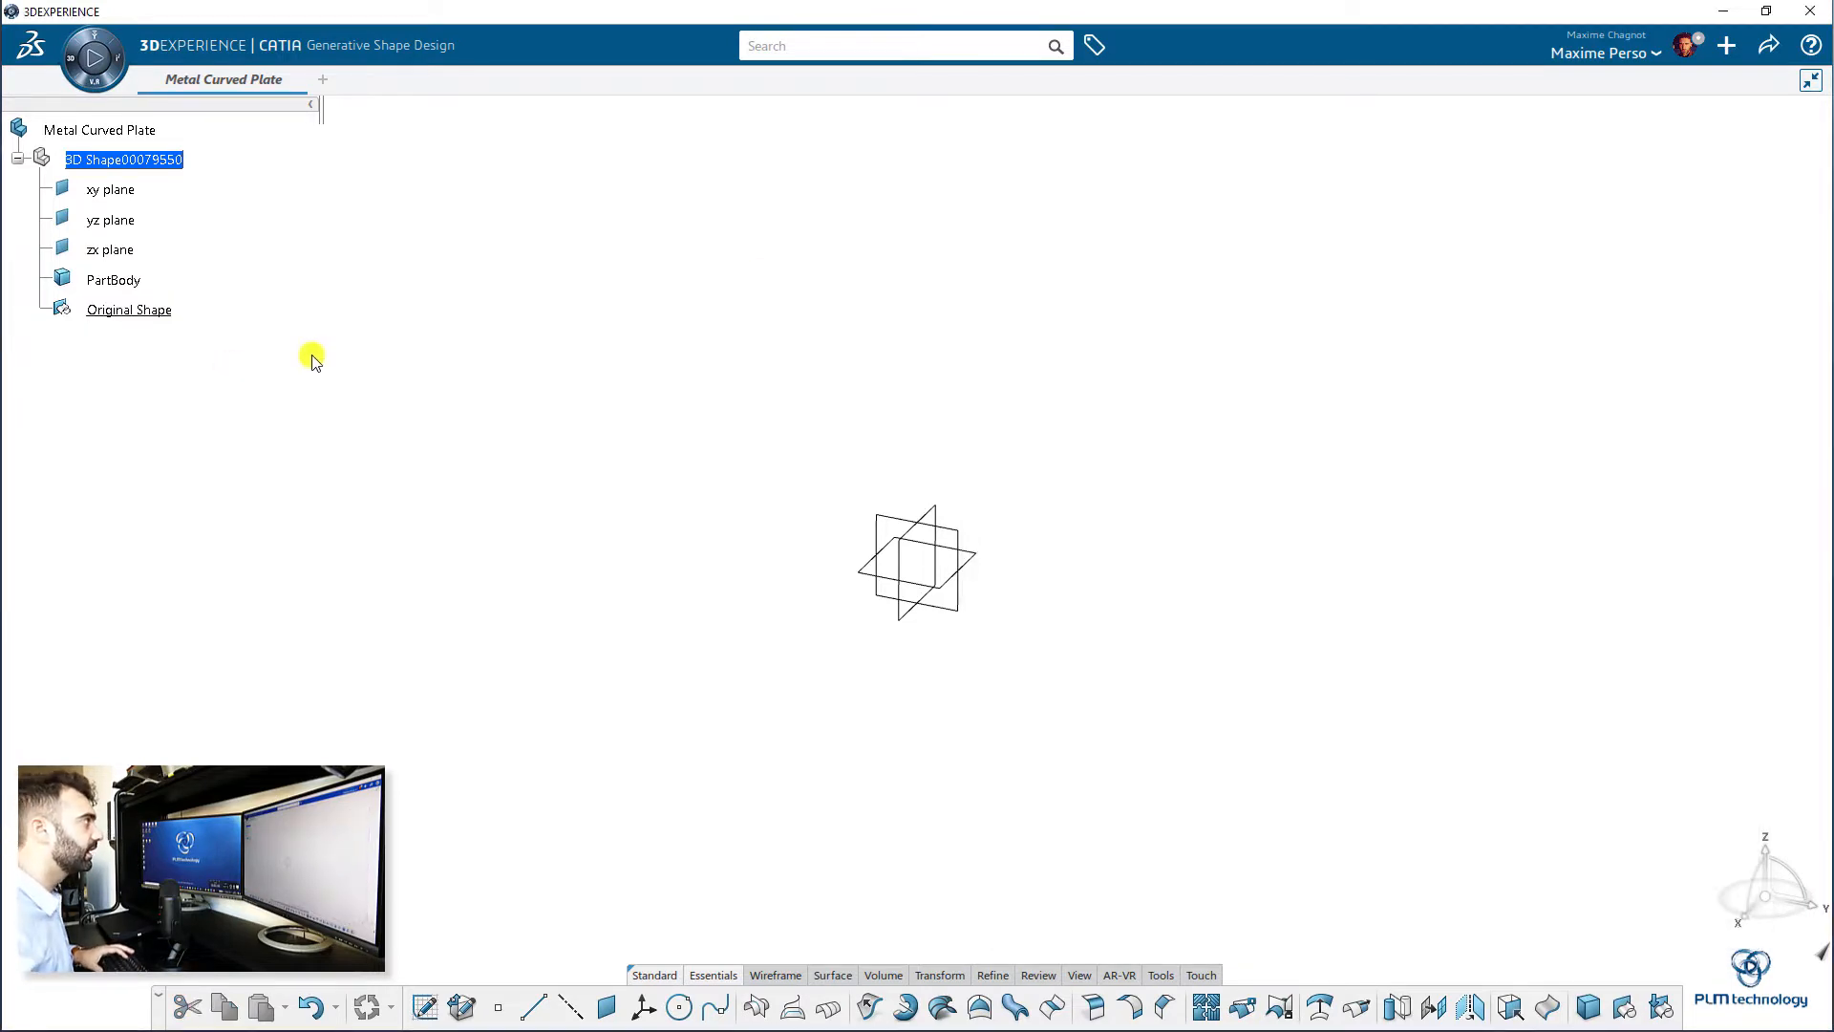
- Sketch a four-point S-shaped spline on the yz plane, spanning about 400 mm across the origin
click(975, 605)
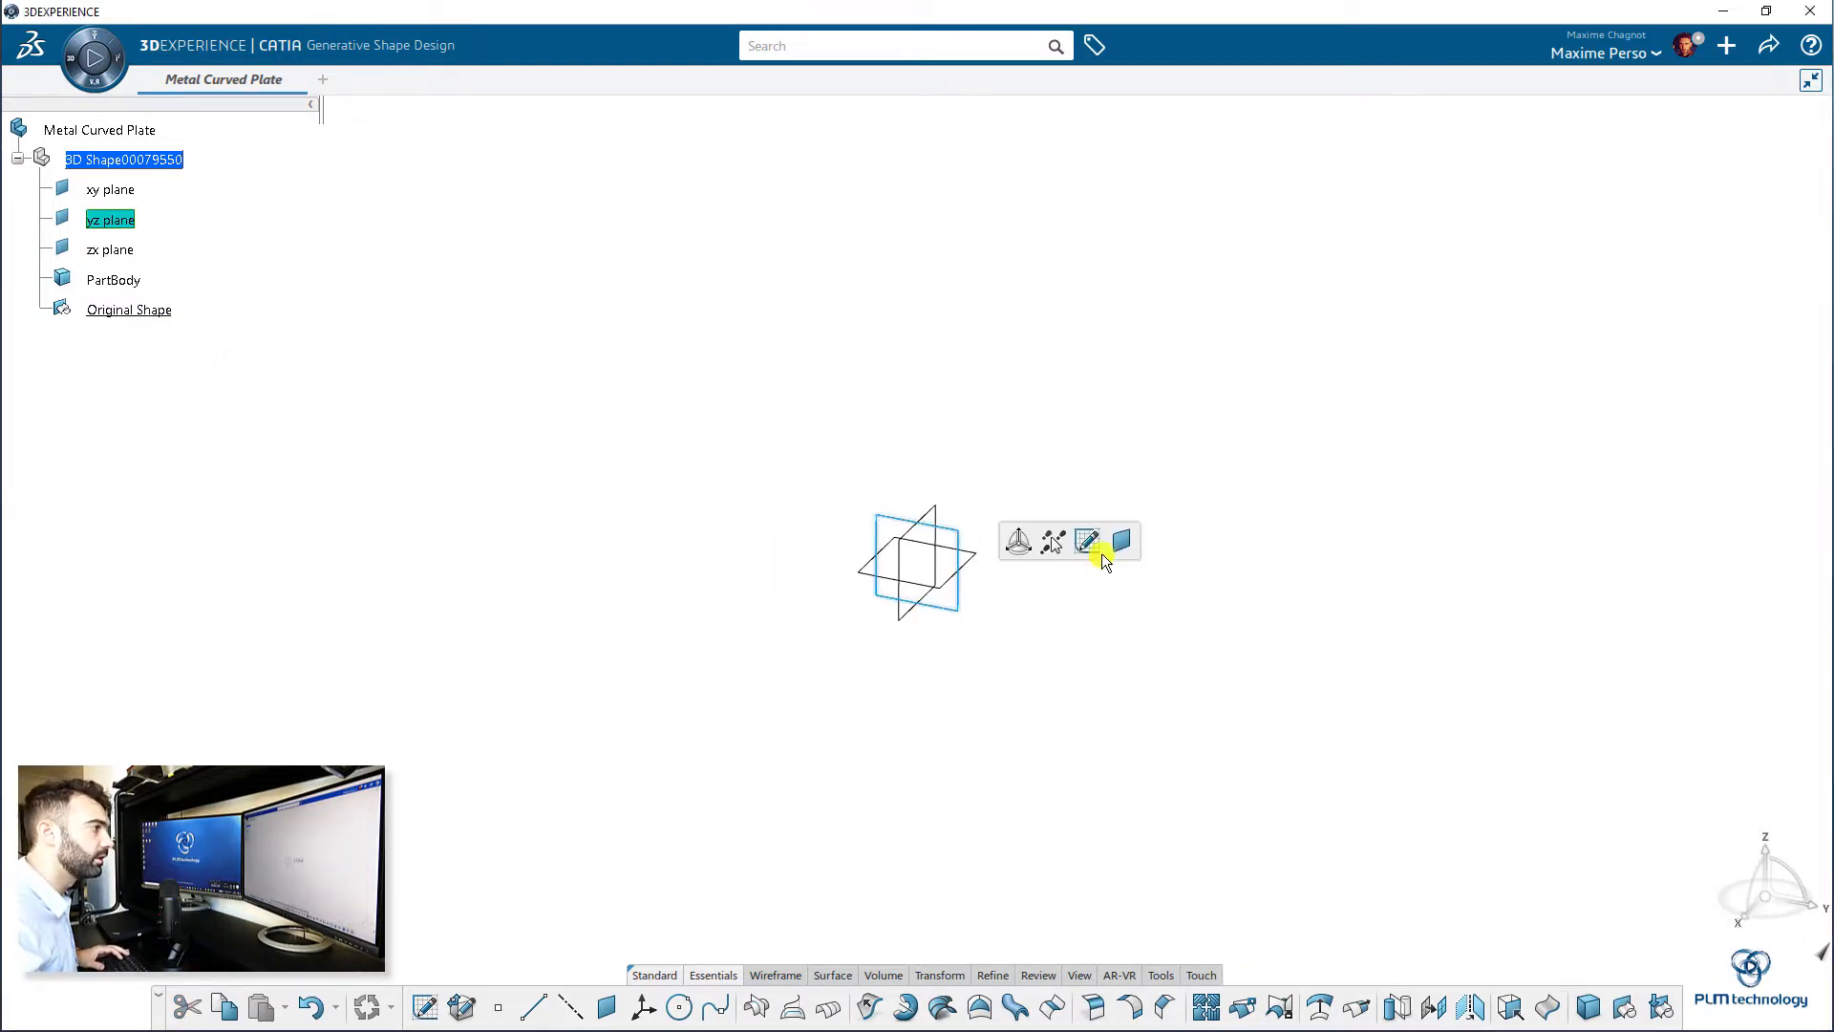
click(1097, 549)
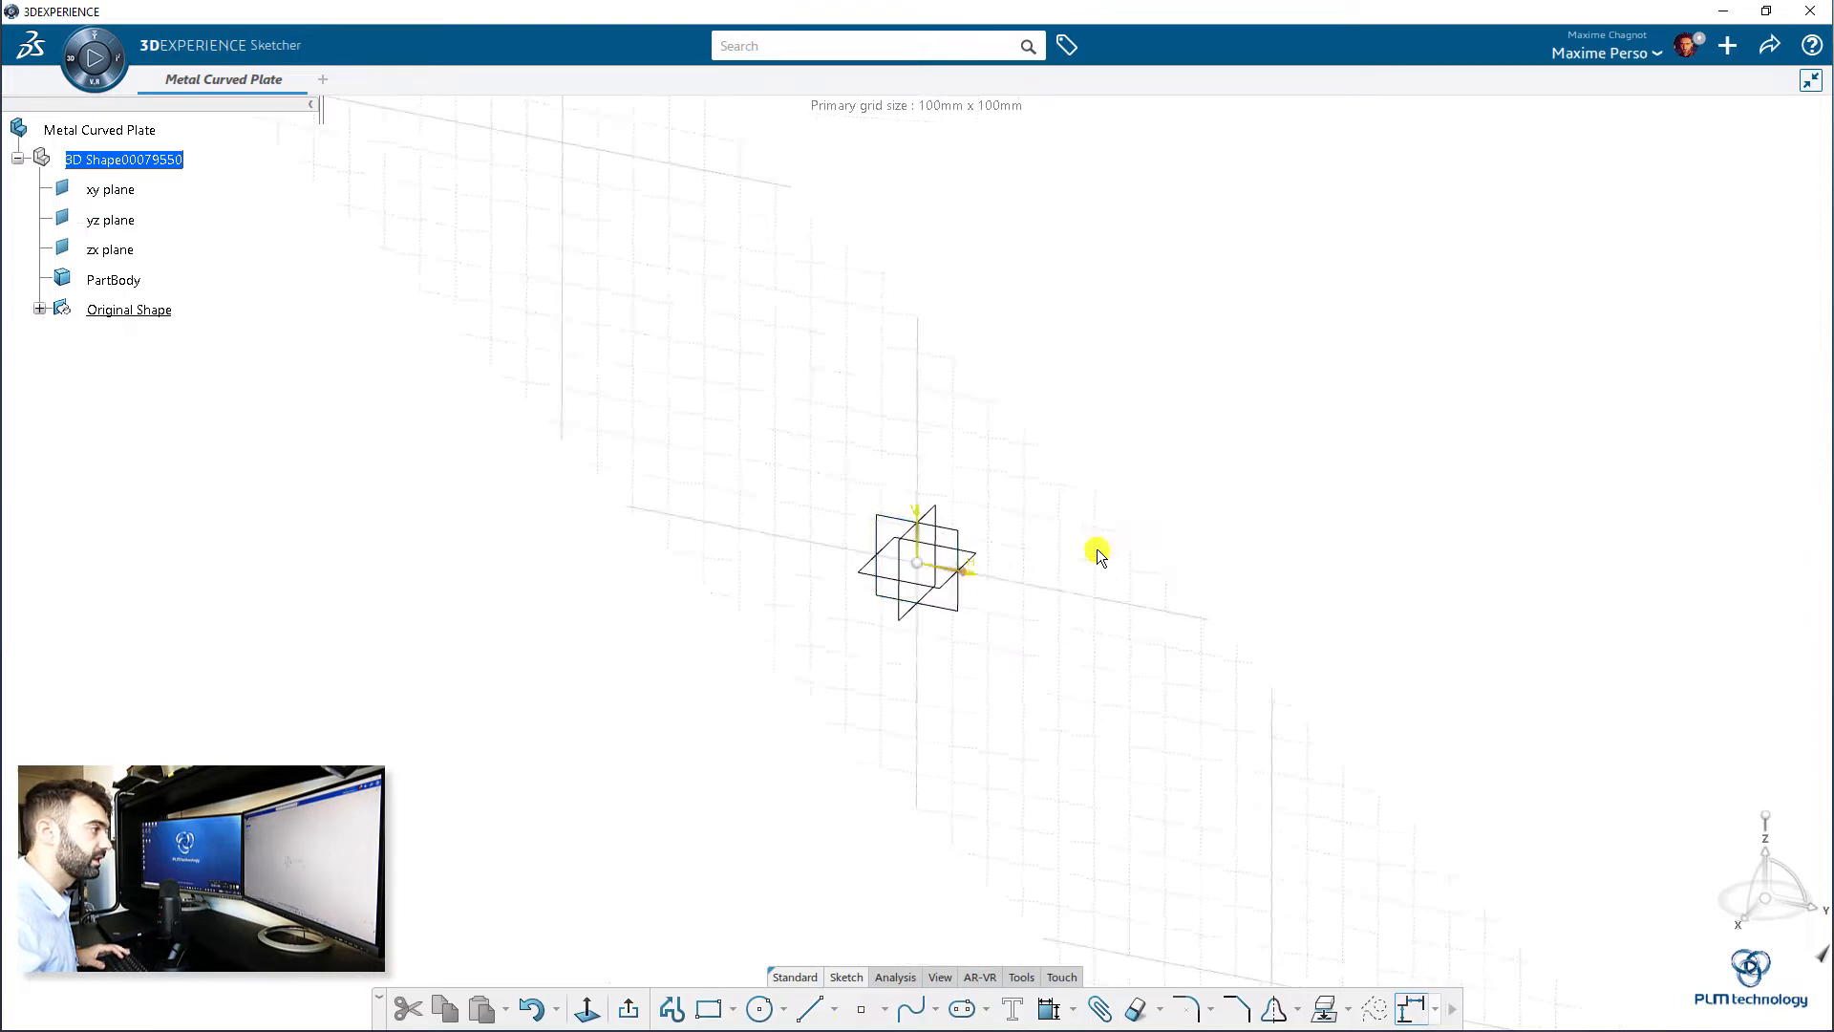
click(913, 1011)
click(139, 561)
click(644, 484)
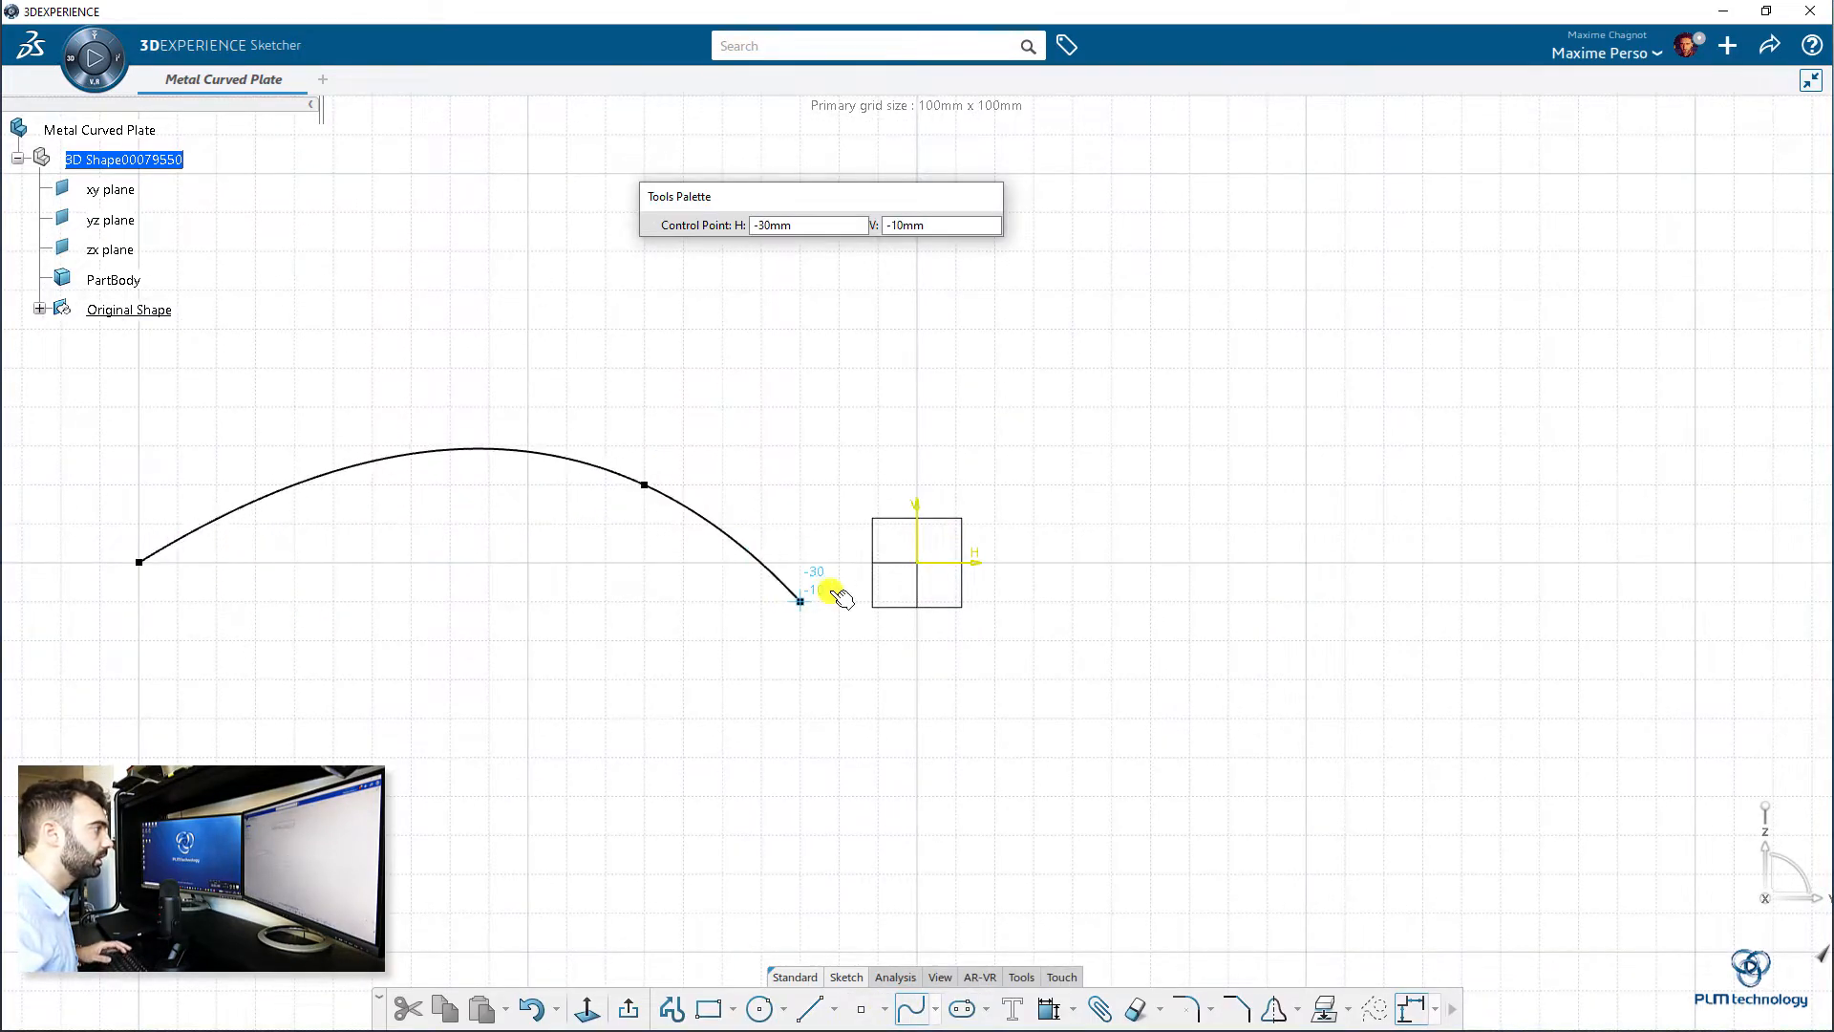
click(838, 601)
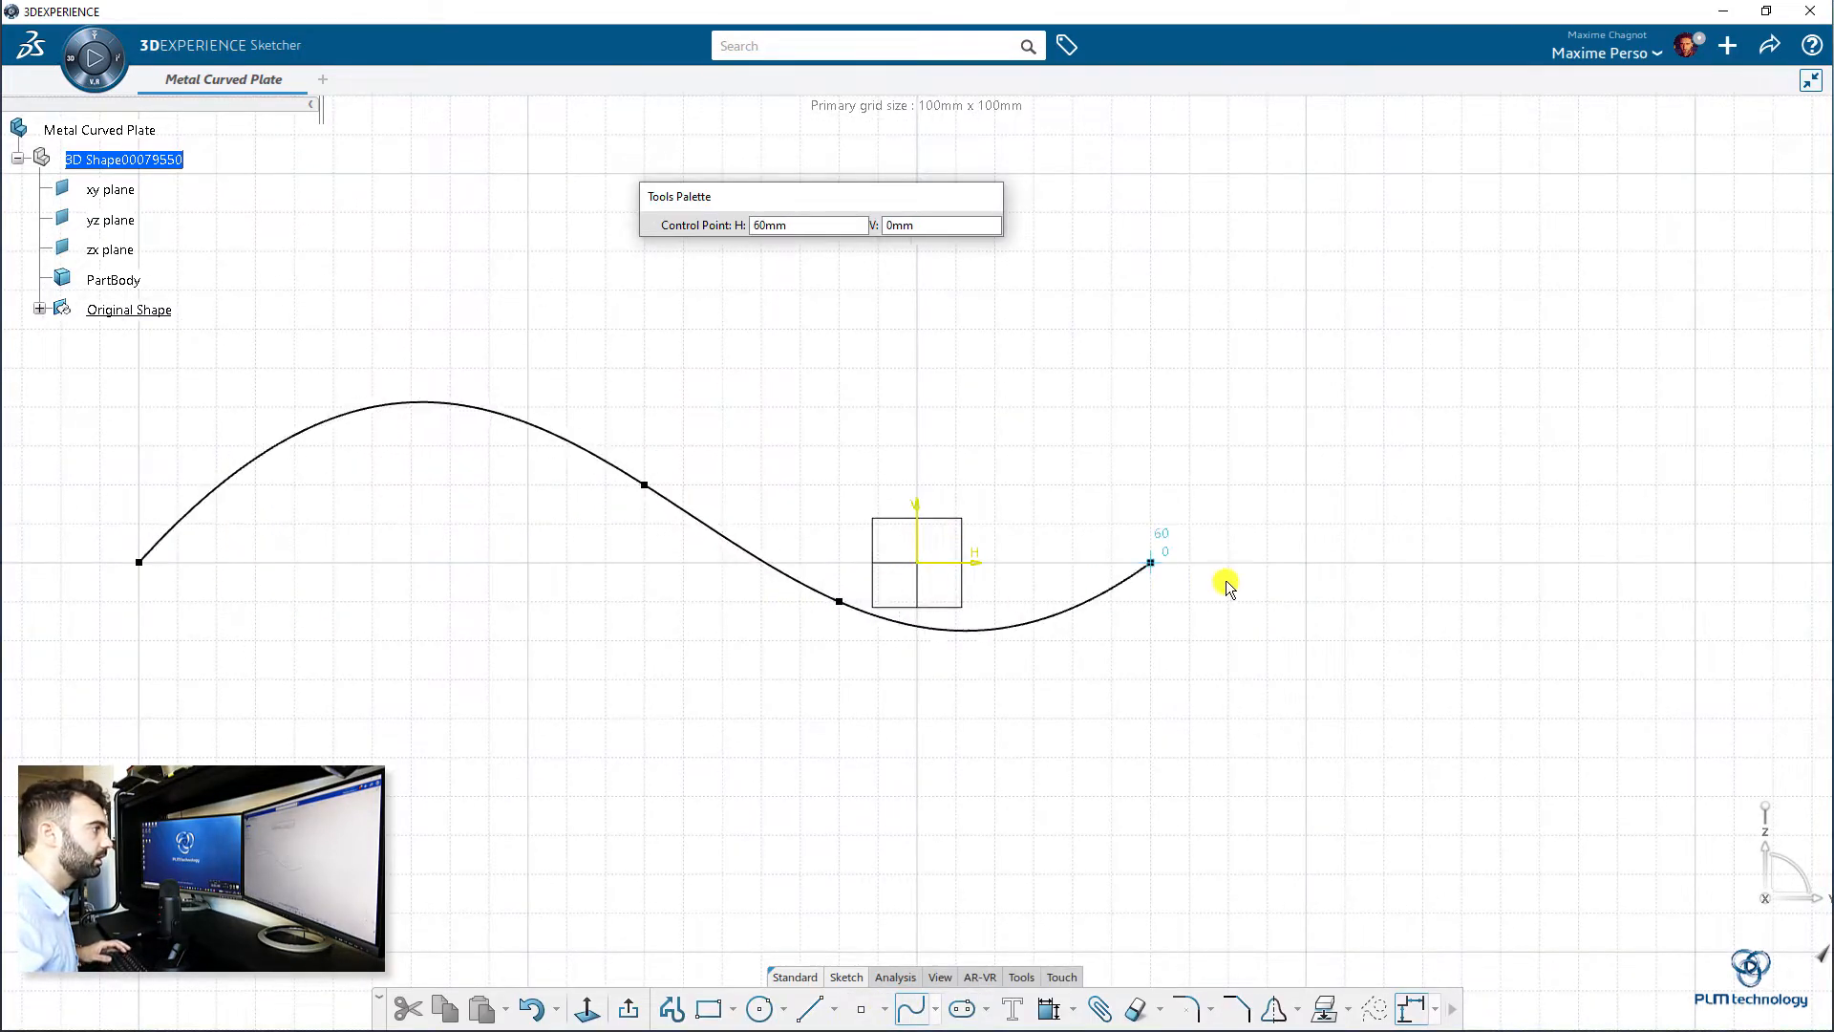
double_click(1697, 562)
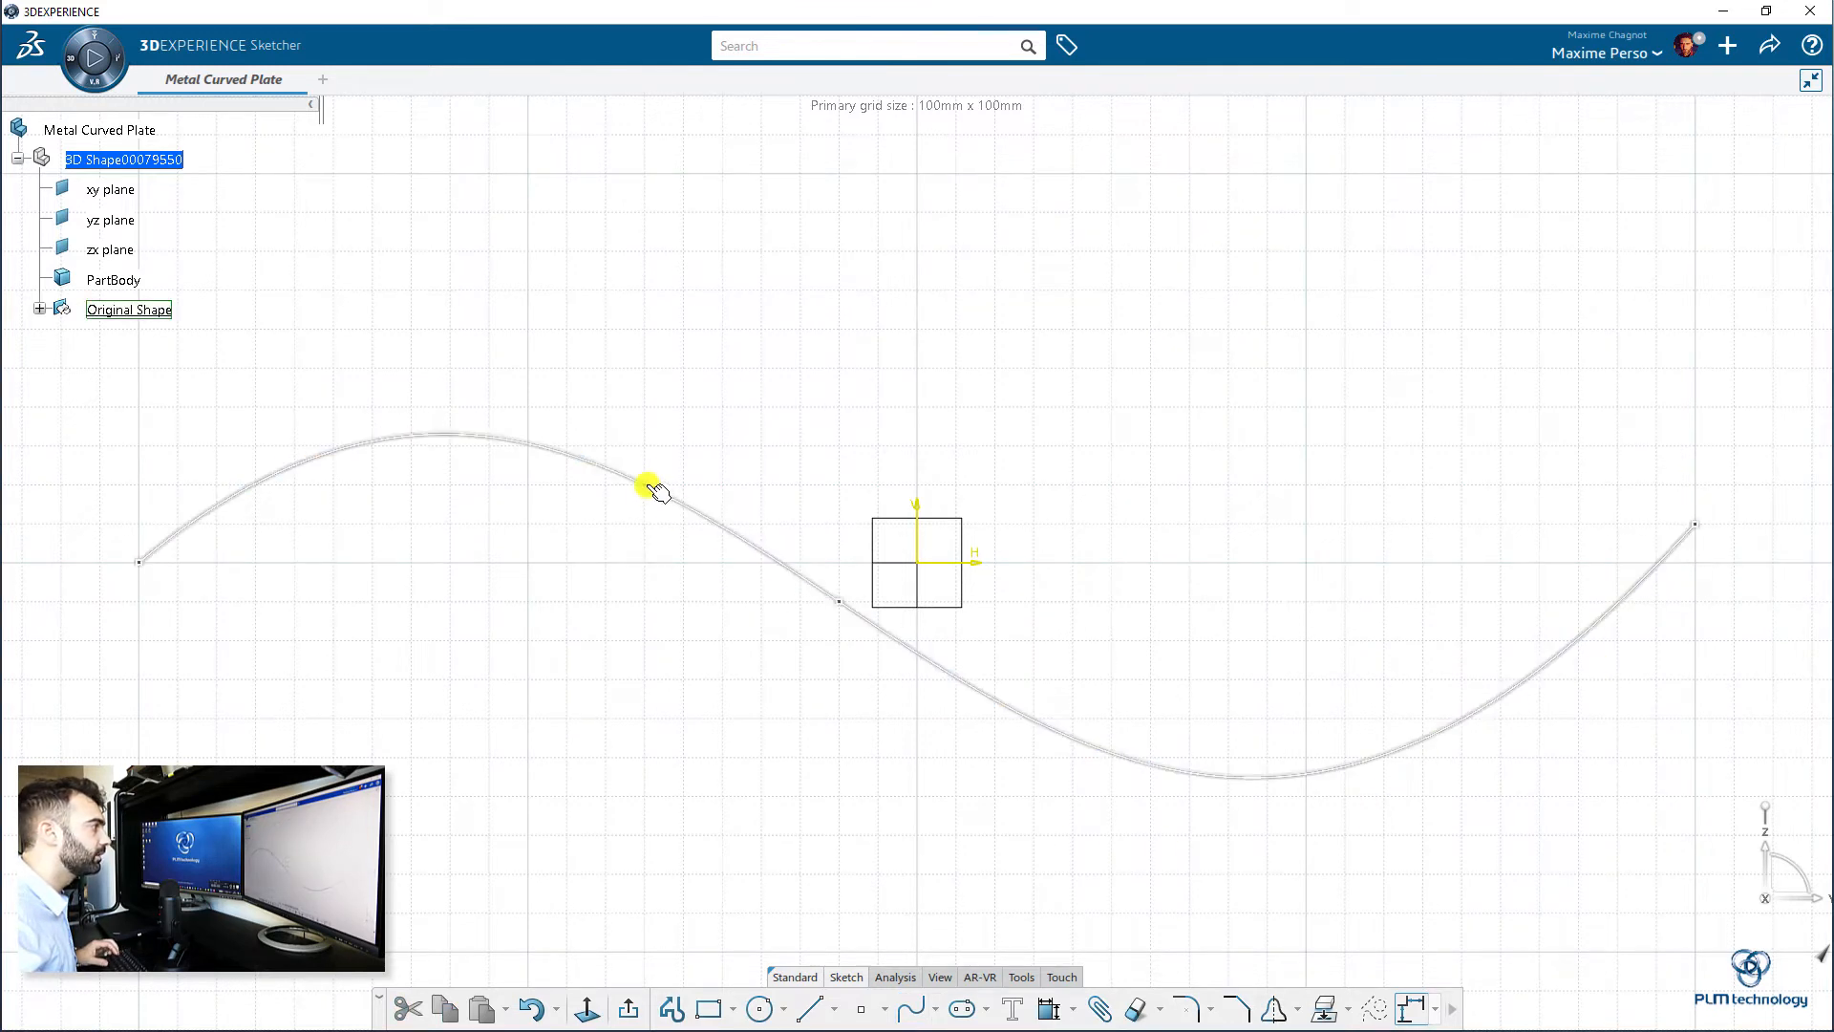
- Flatten the spline by moving its two inner control points, one to each side of the origin near the horizontal axis, and exit the sketch
drag(644, 486, 571, 529)
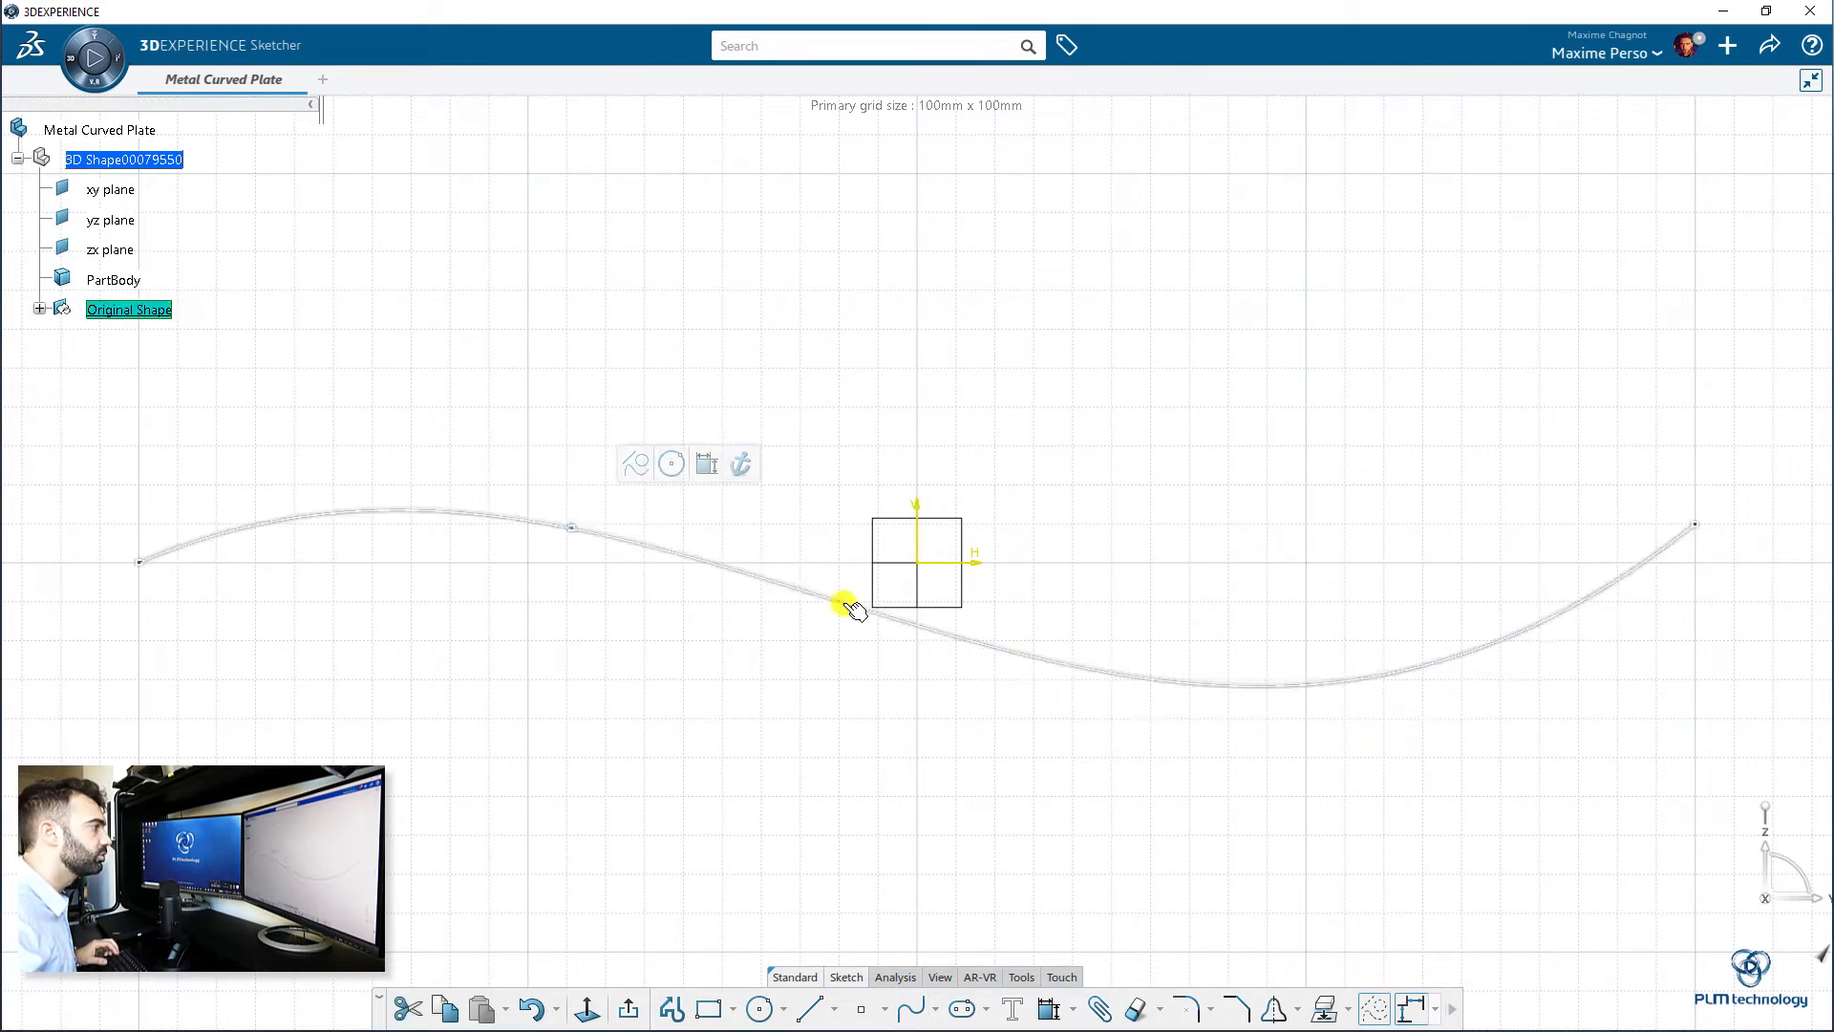
drag(849, 602, 1369, 598)
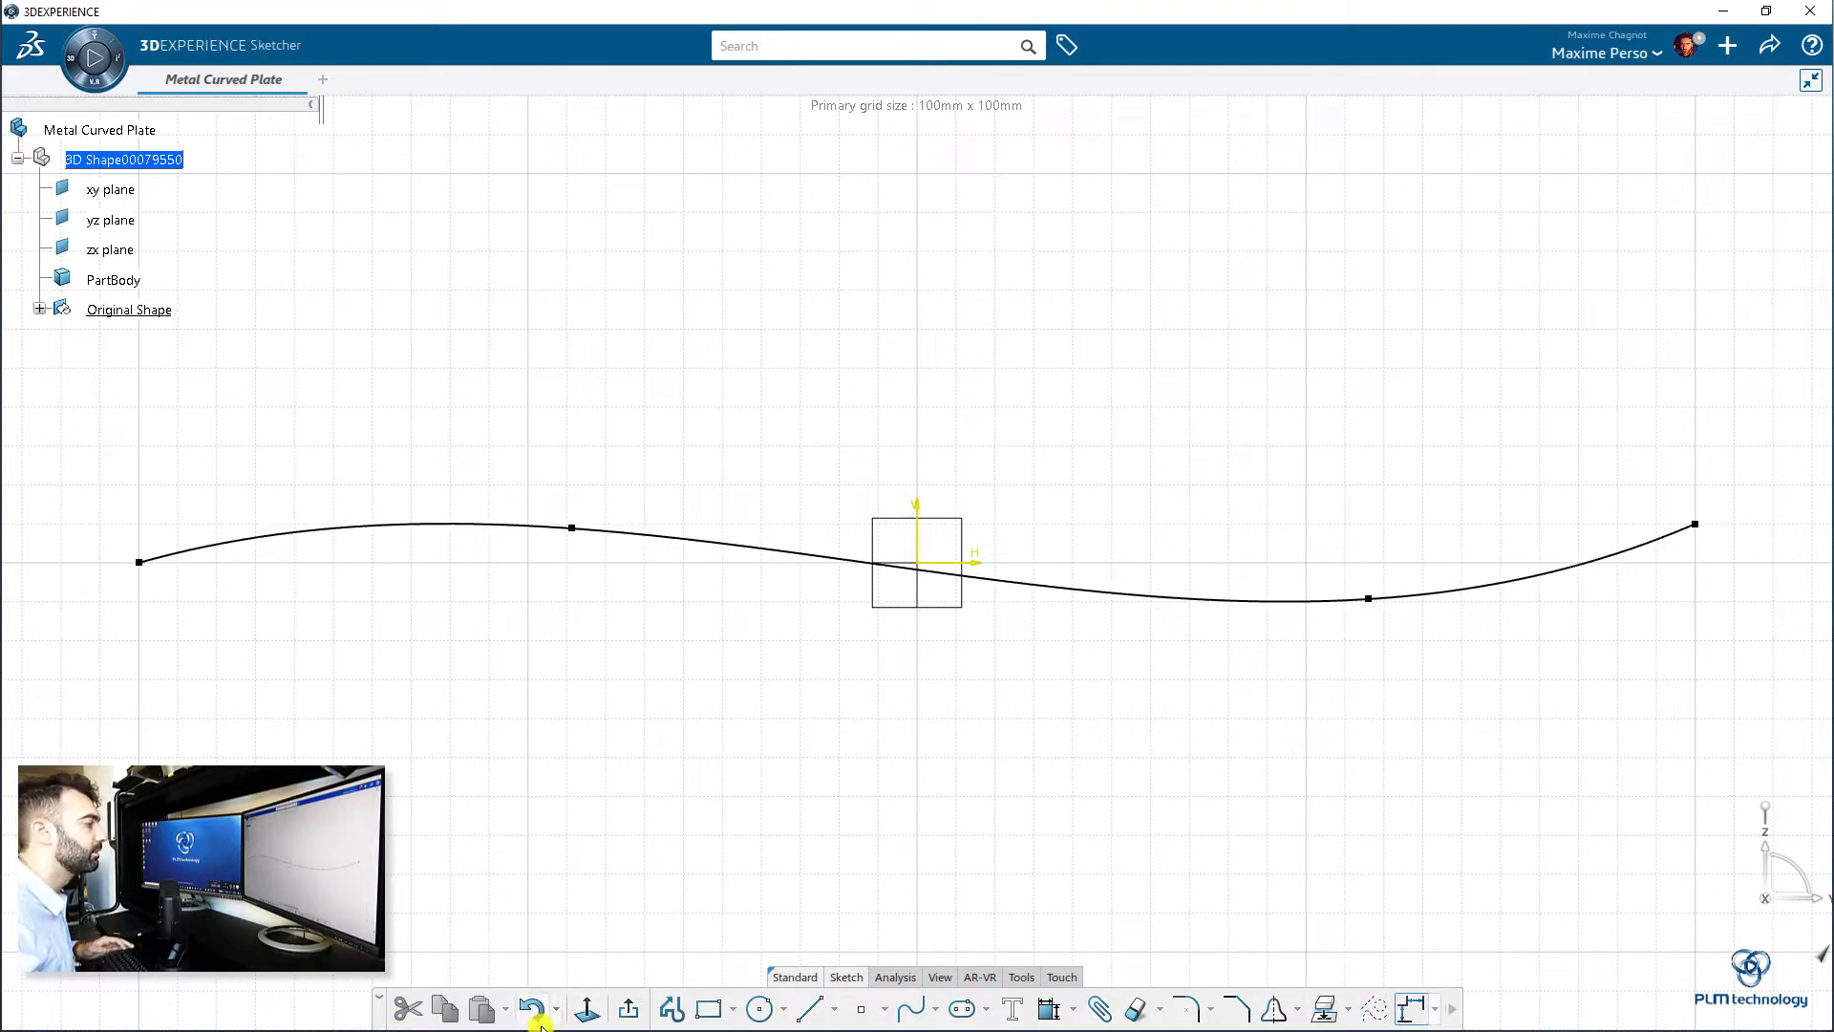
click(629, 1009)
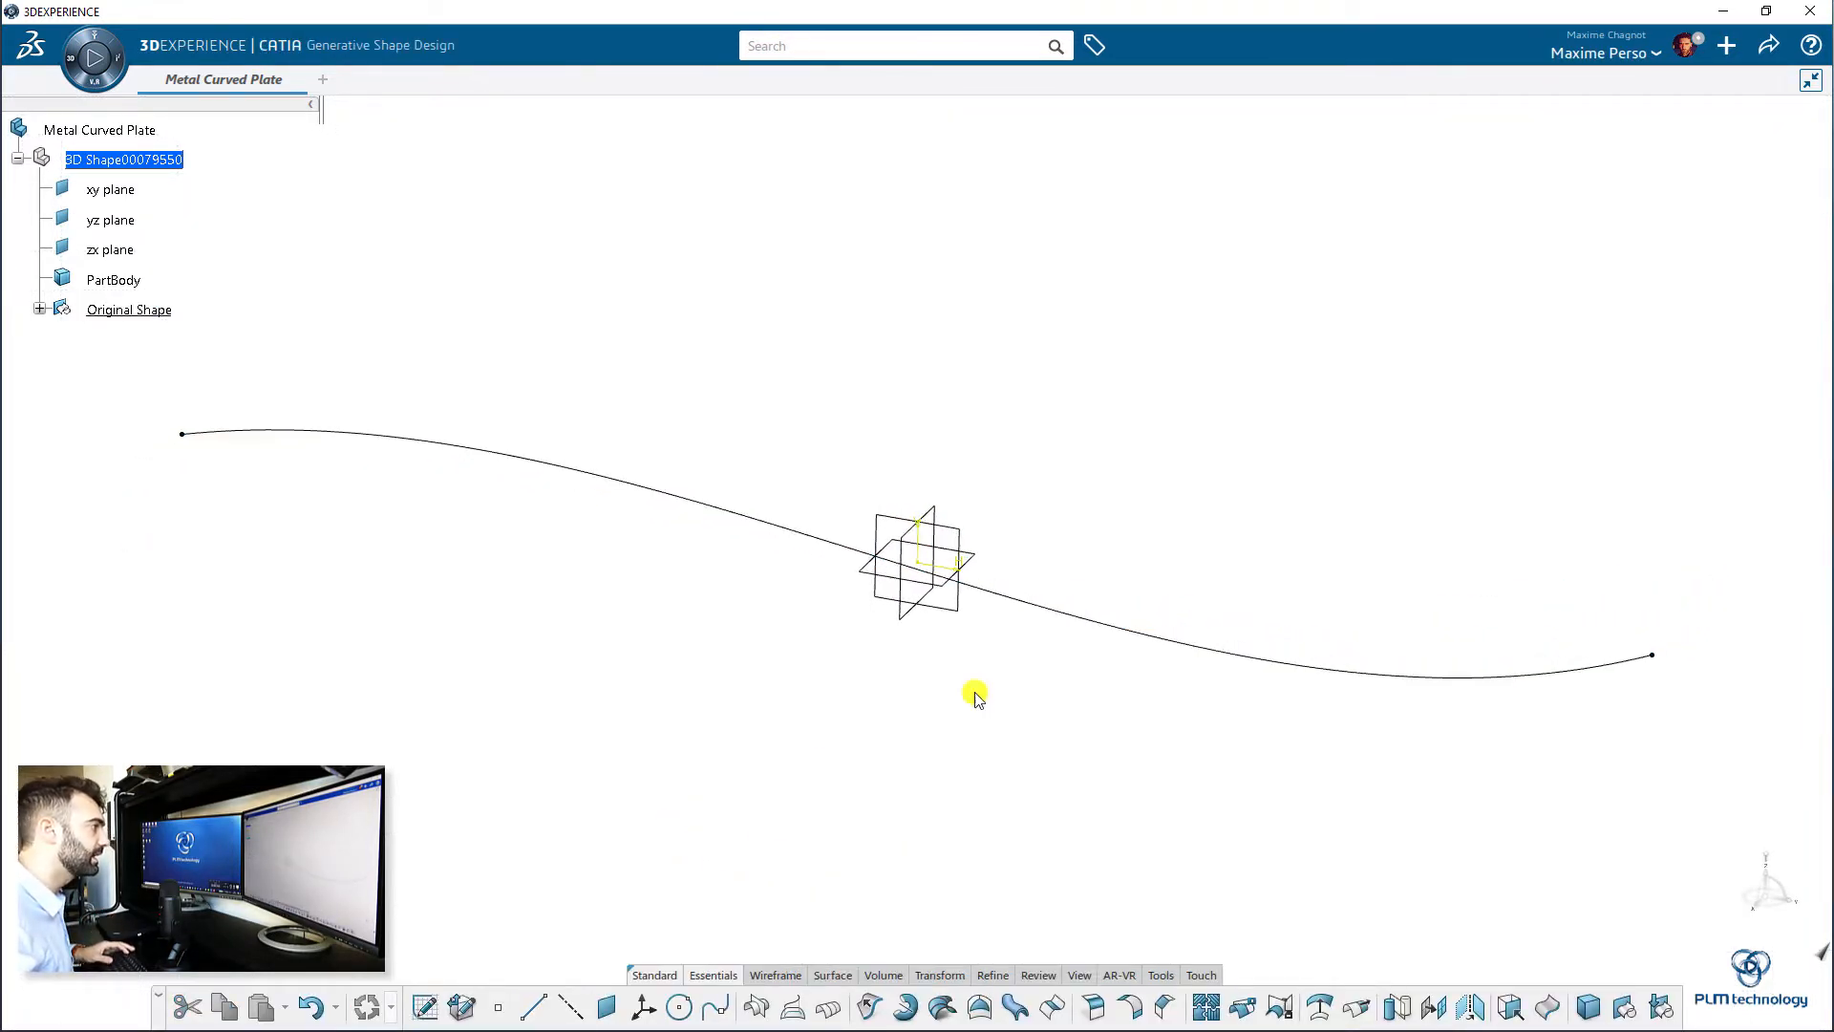
- Sketch a four-point spline on the zx plane with both ends on the horizontal axis, about 400 mm apart, and exit the sketch
click(919, 614)
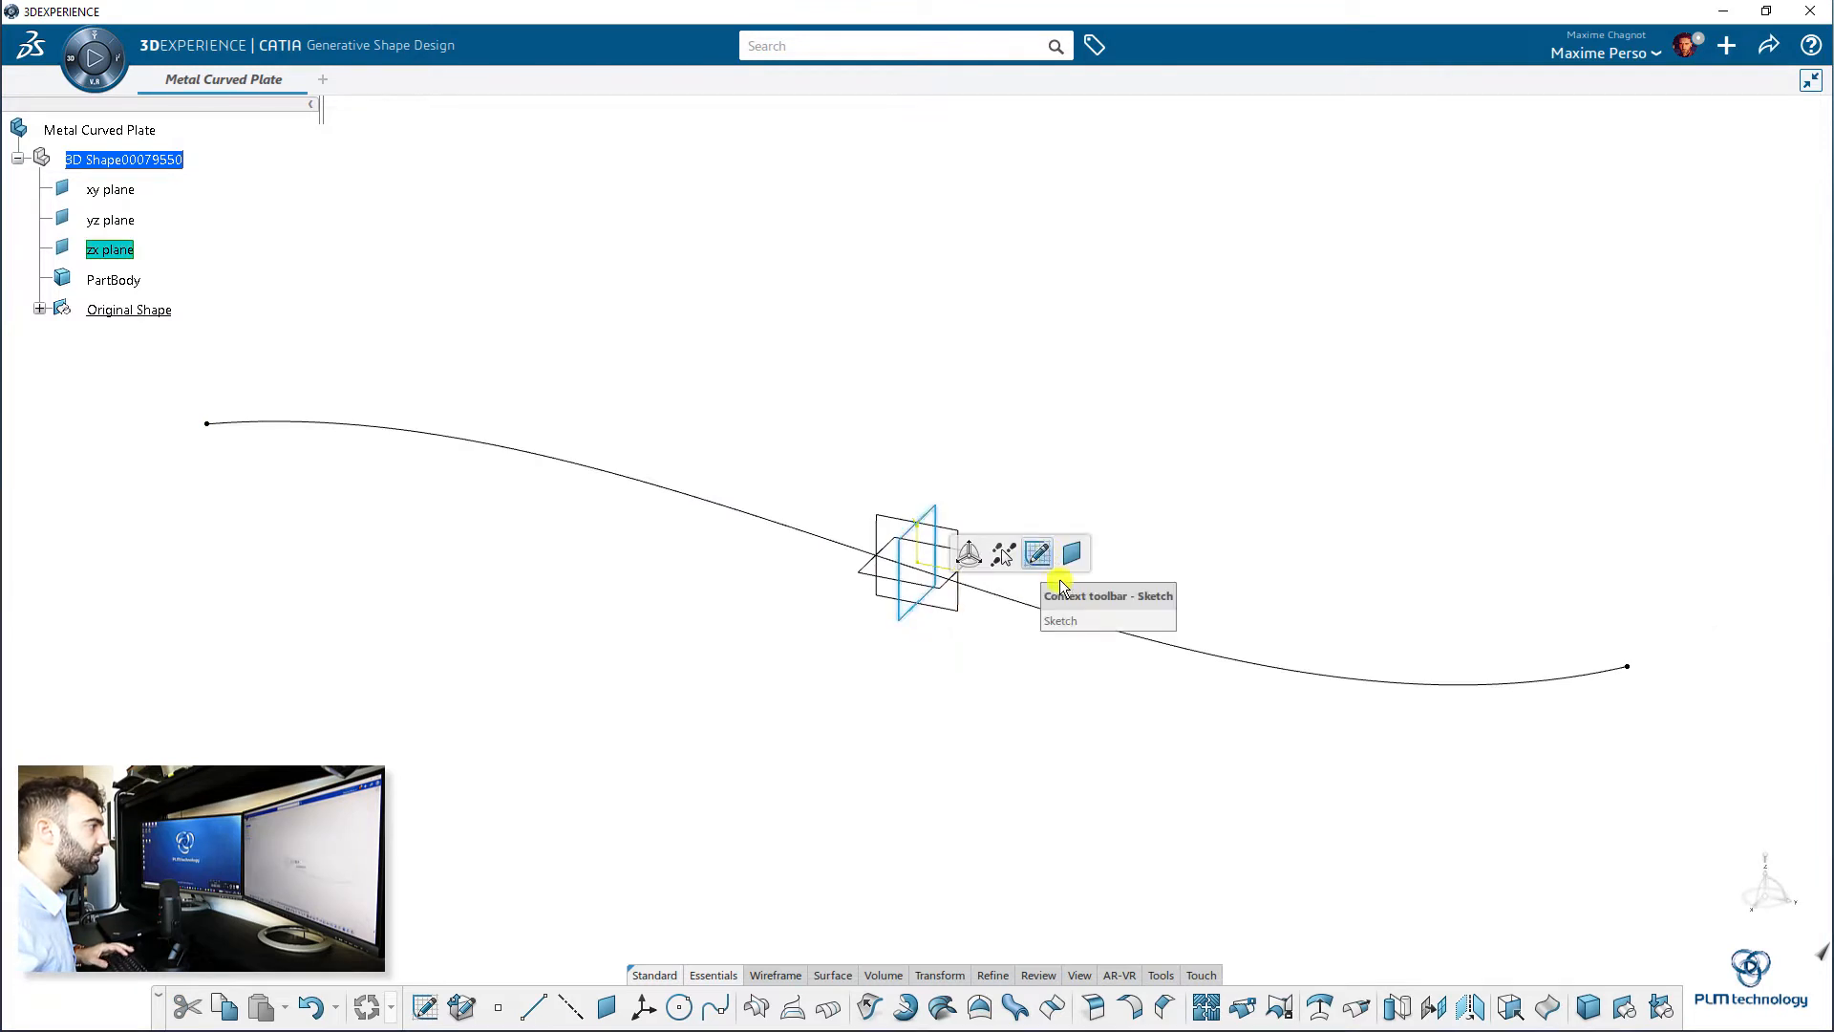
click(1043, 561)
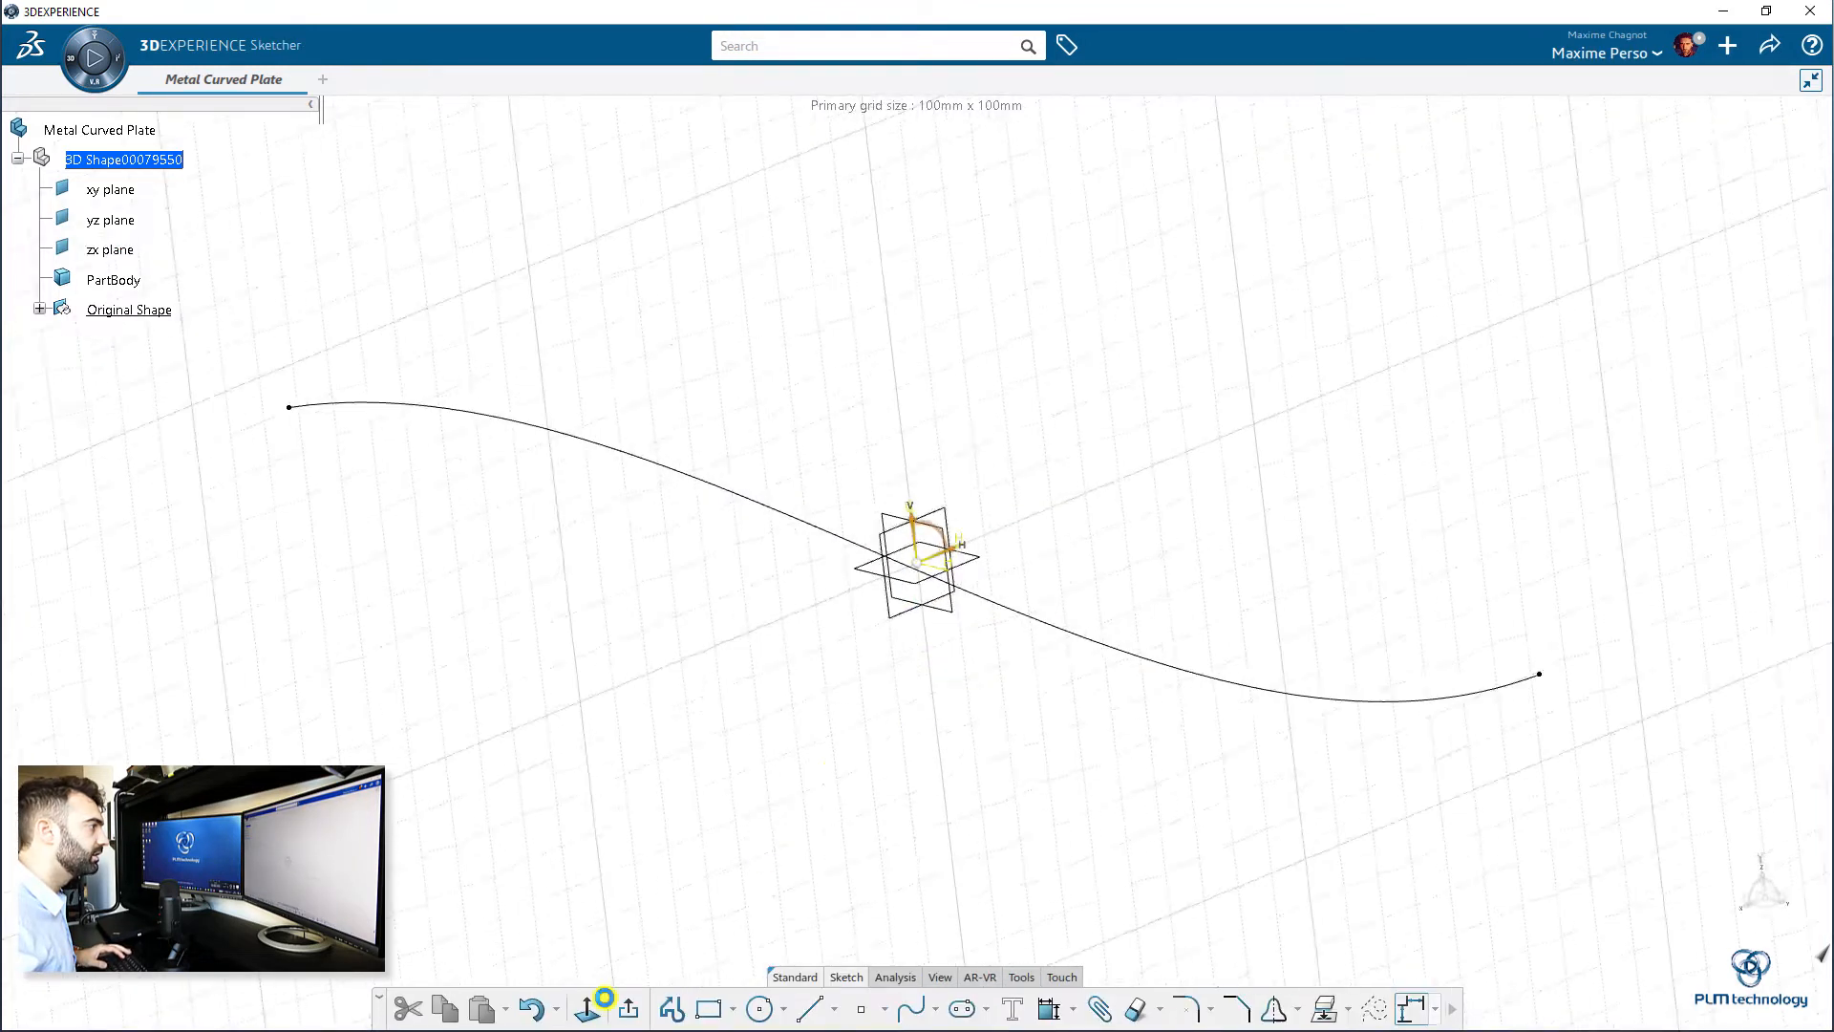
click(903, 1009)
click(139, 563)
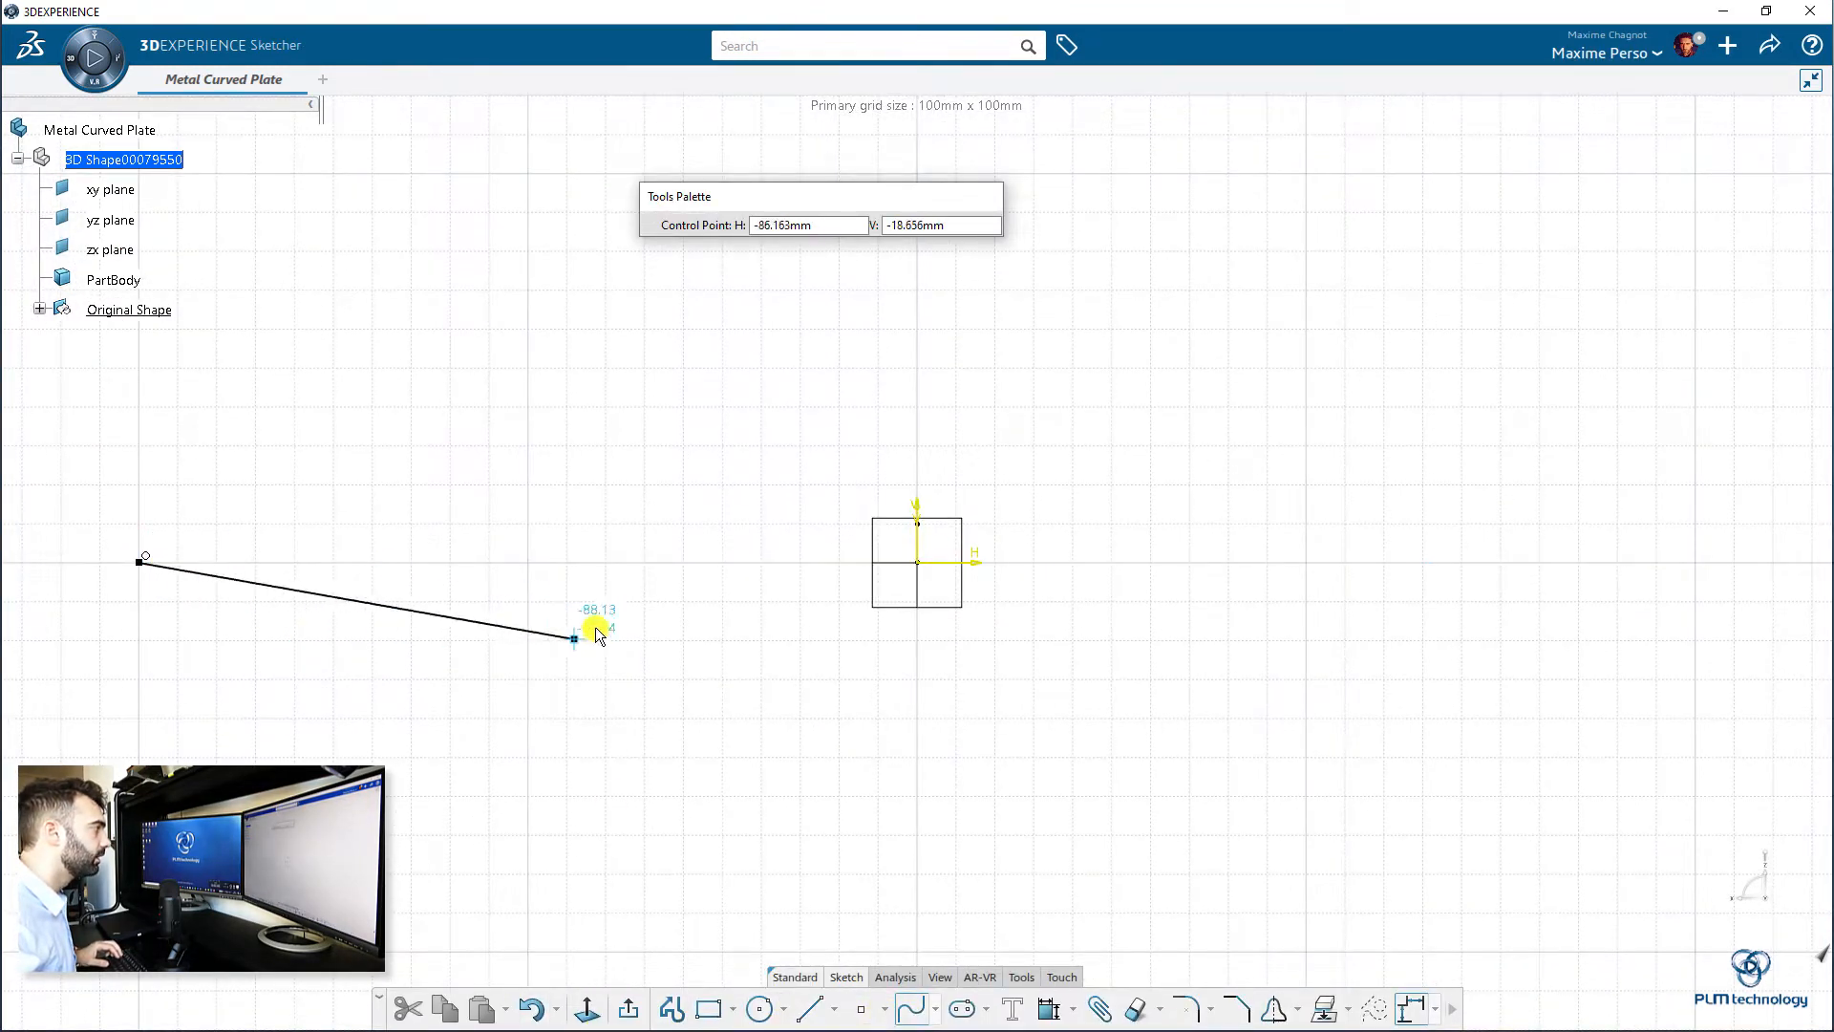
click(627, 622)
click(1190, 538)
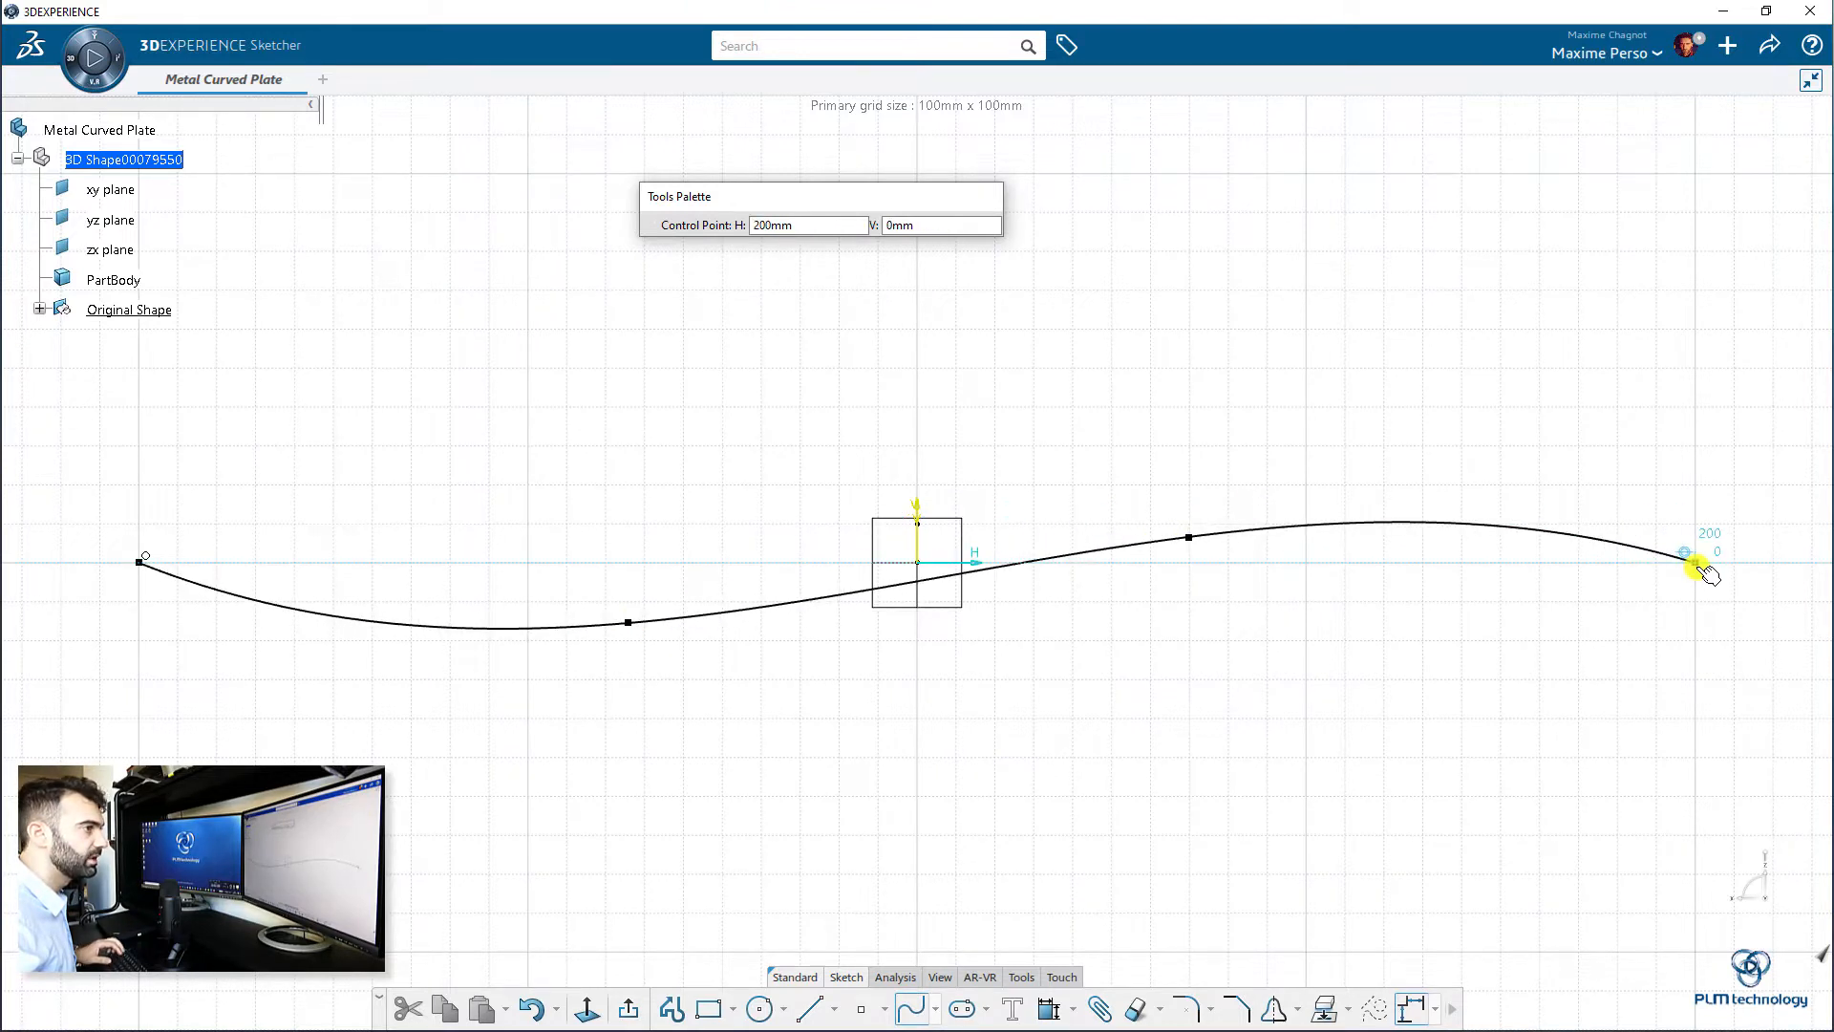
click(1696, 561)
key(Escape)
click(1402, 719)
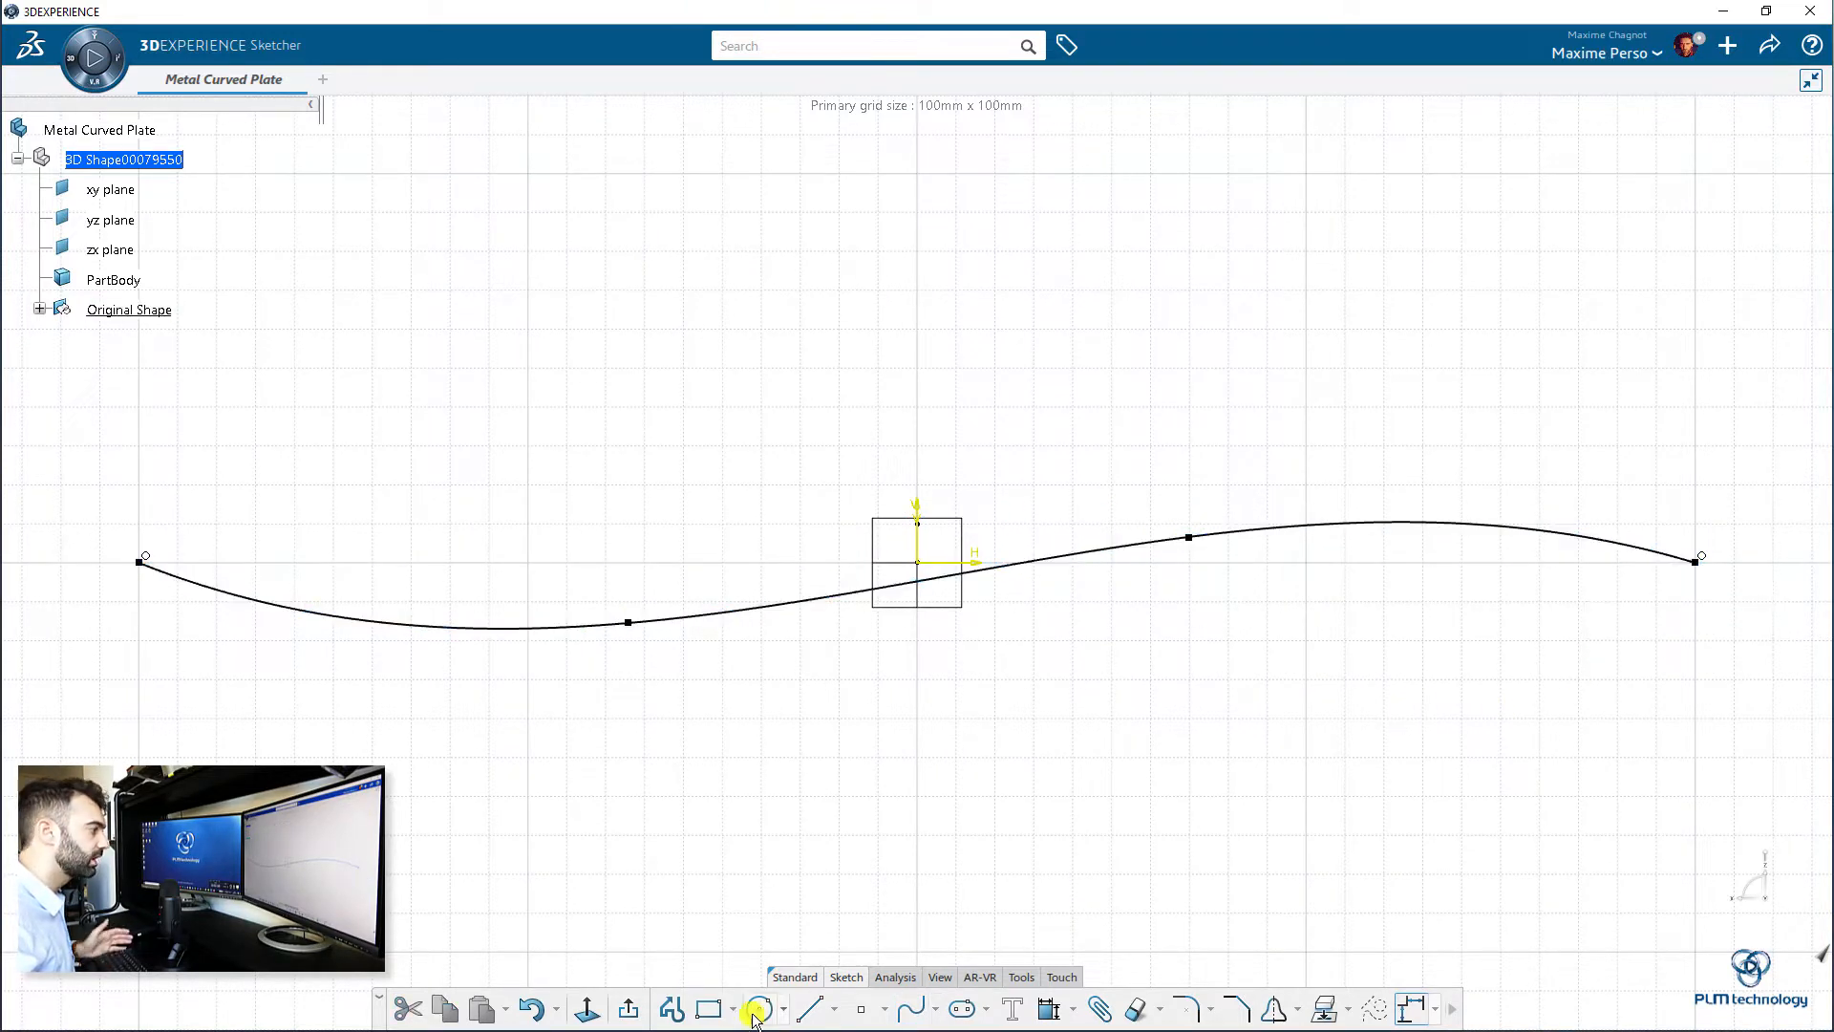
click(663, 1009)
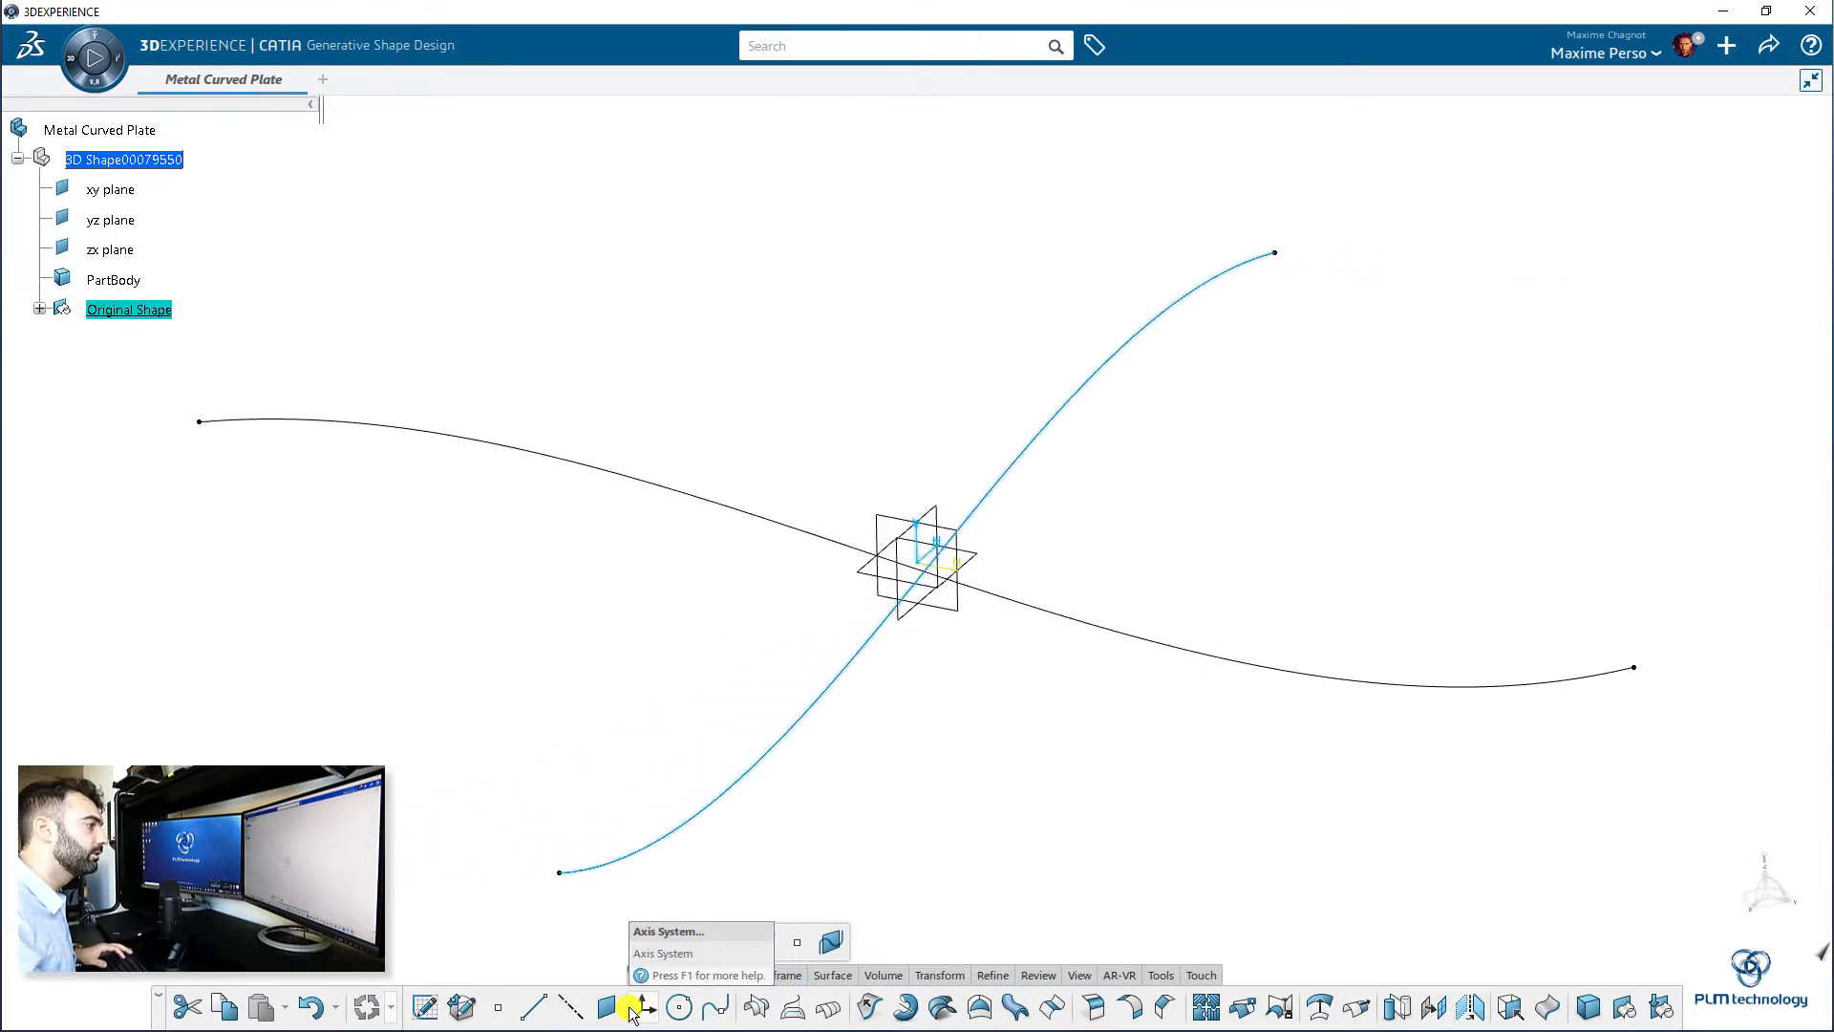
- Create a swept surface with reference surface, using Sketch.2 as the profile and Sketch.1 as the guide curve
middle_drag(1016, 893, 1005, 854)
click(1006, 860)
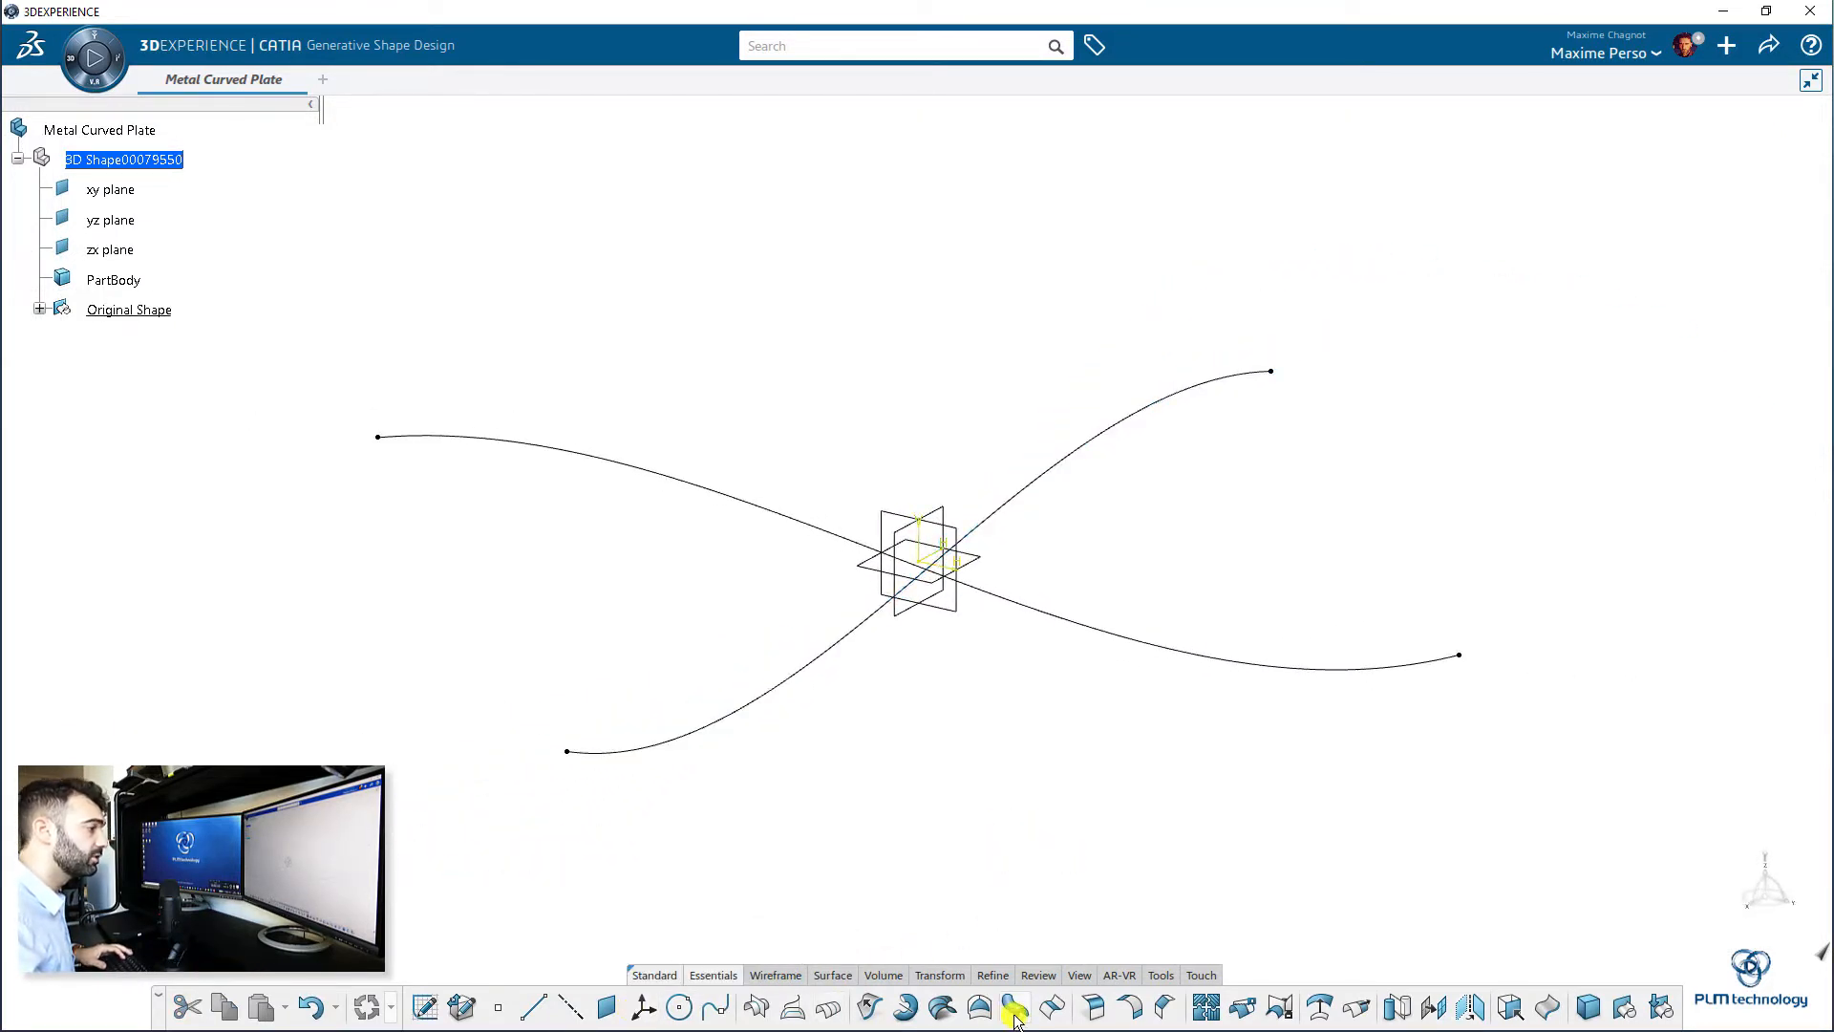
click(1015, 1008)
click(982, 533)
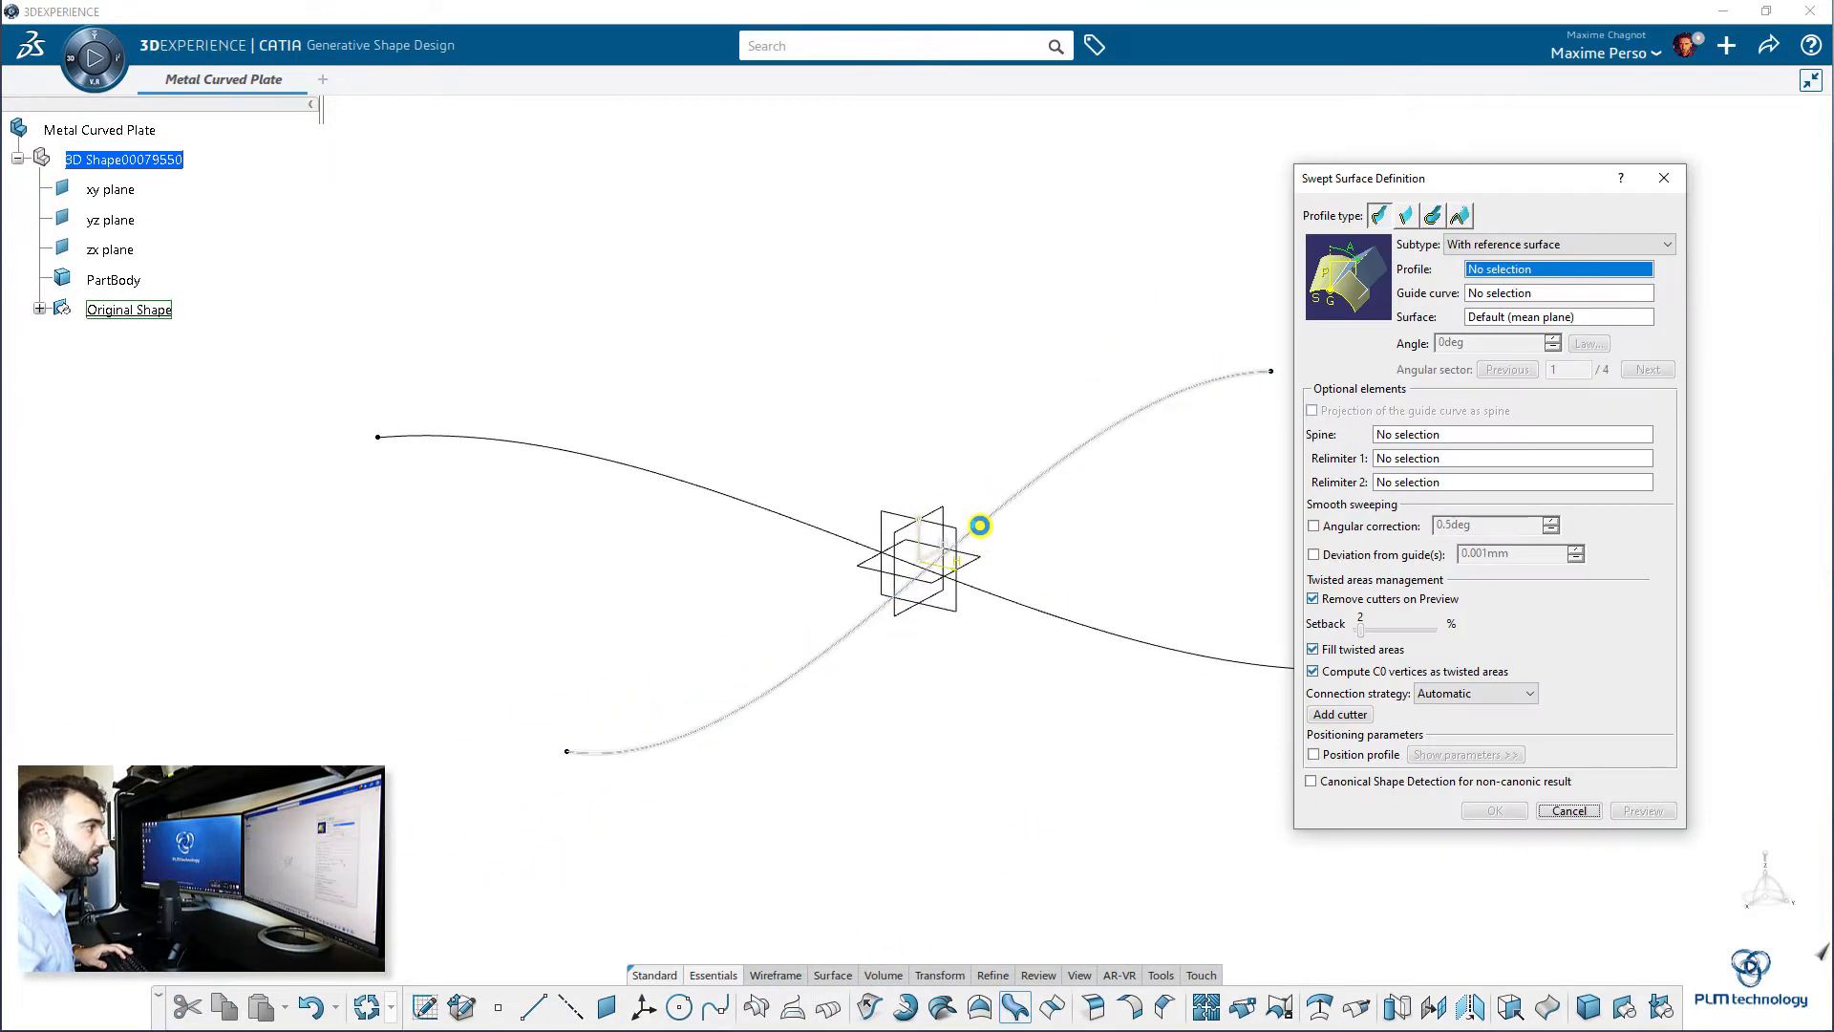
click(1009, 604)
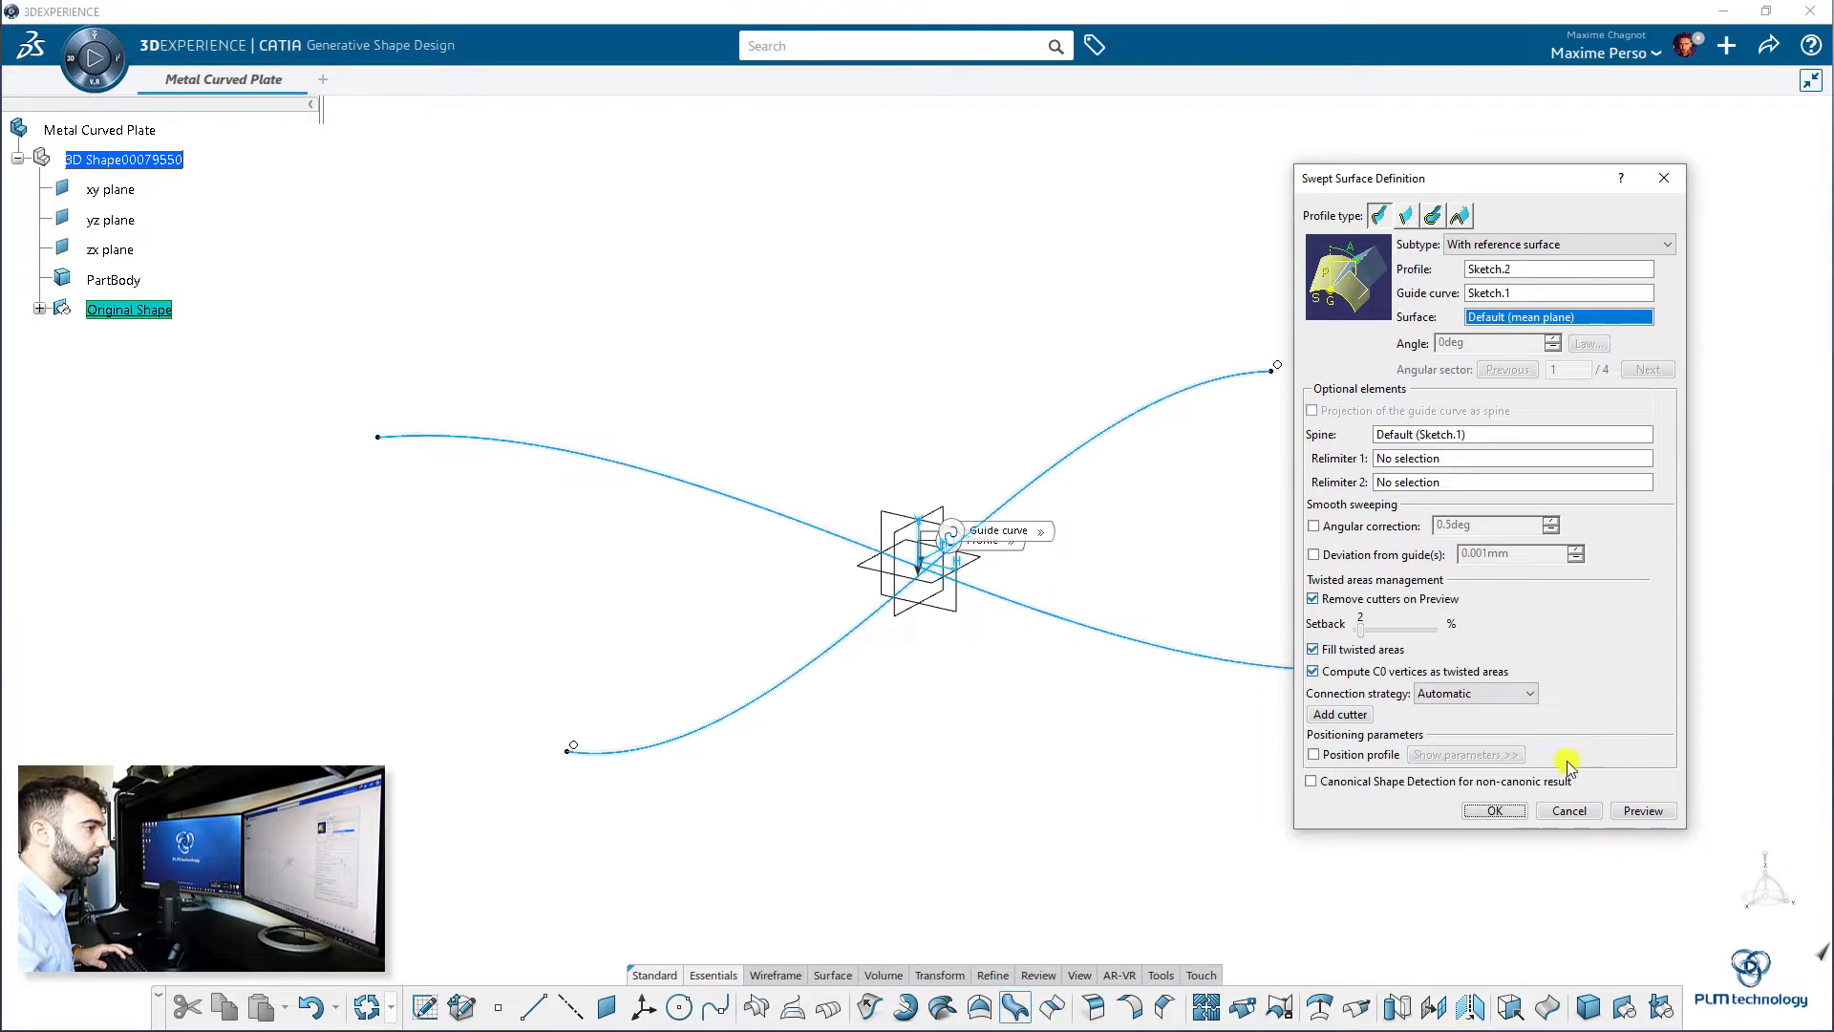
click(1630, 812)
click(1499, 811)
- Hide Sketch.1 and Sketch.2 in the Original Shape set
middle_drag(1064, 655, 990, 220)
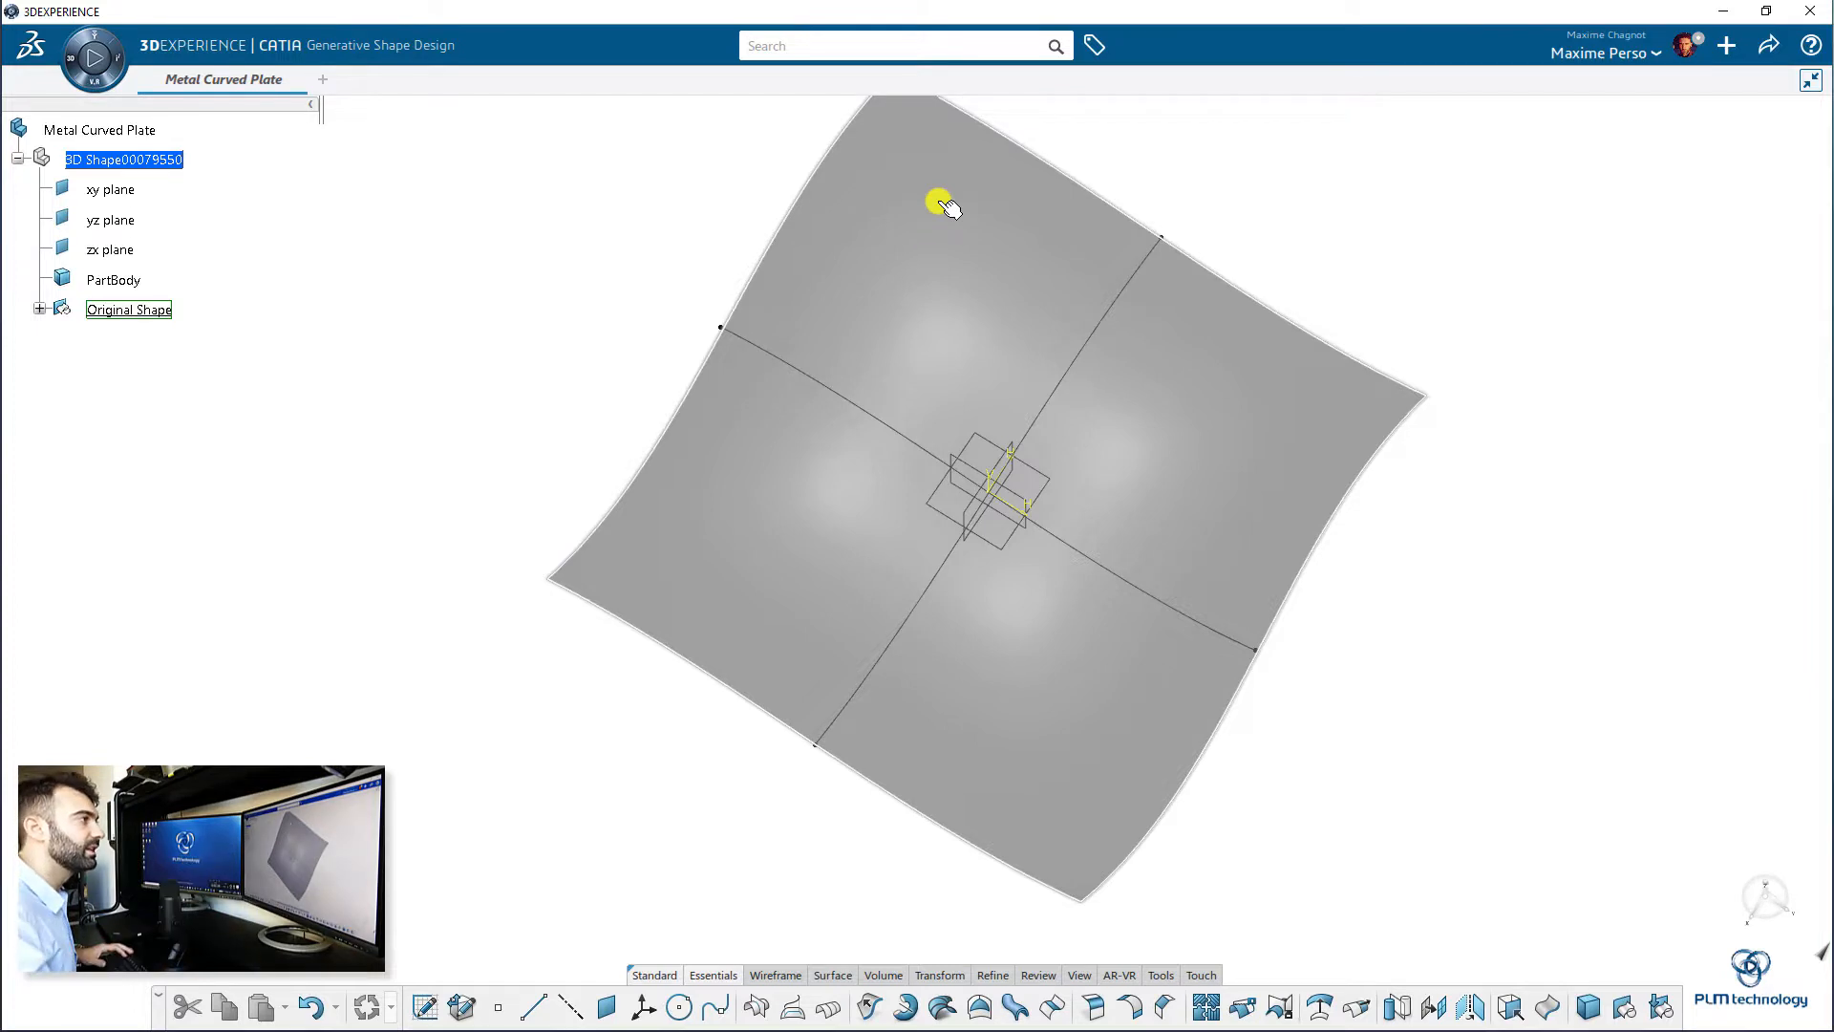
middle_drag(913, 188, 1343, 278)
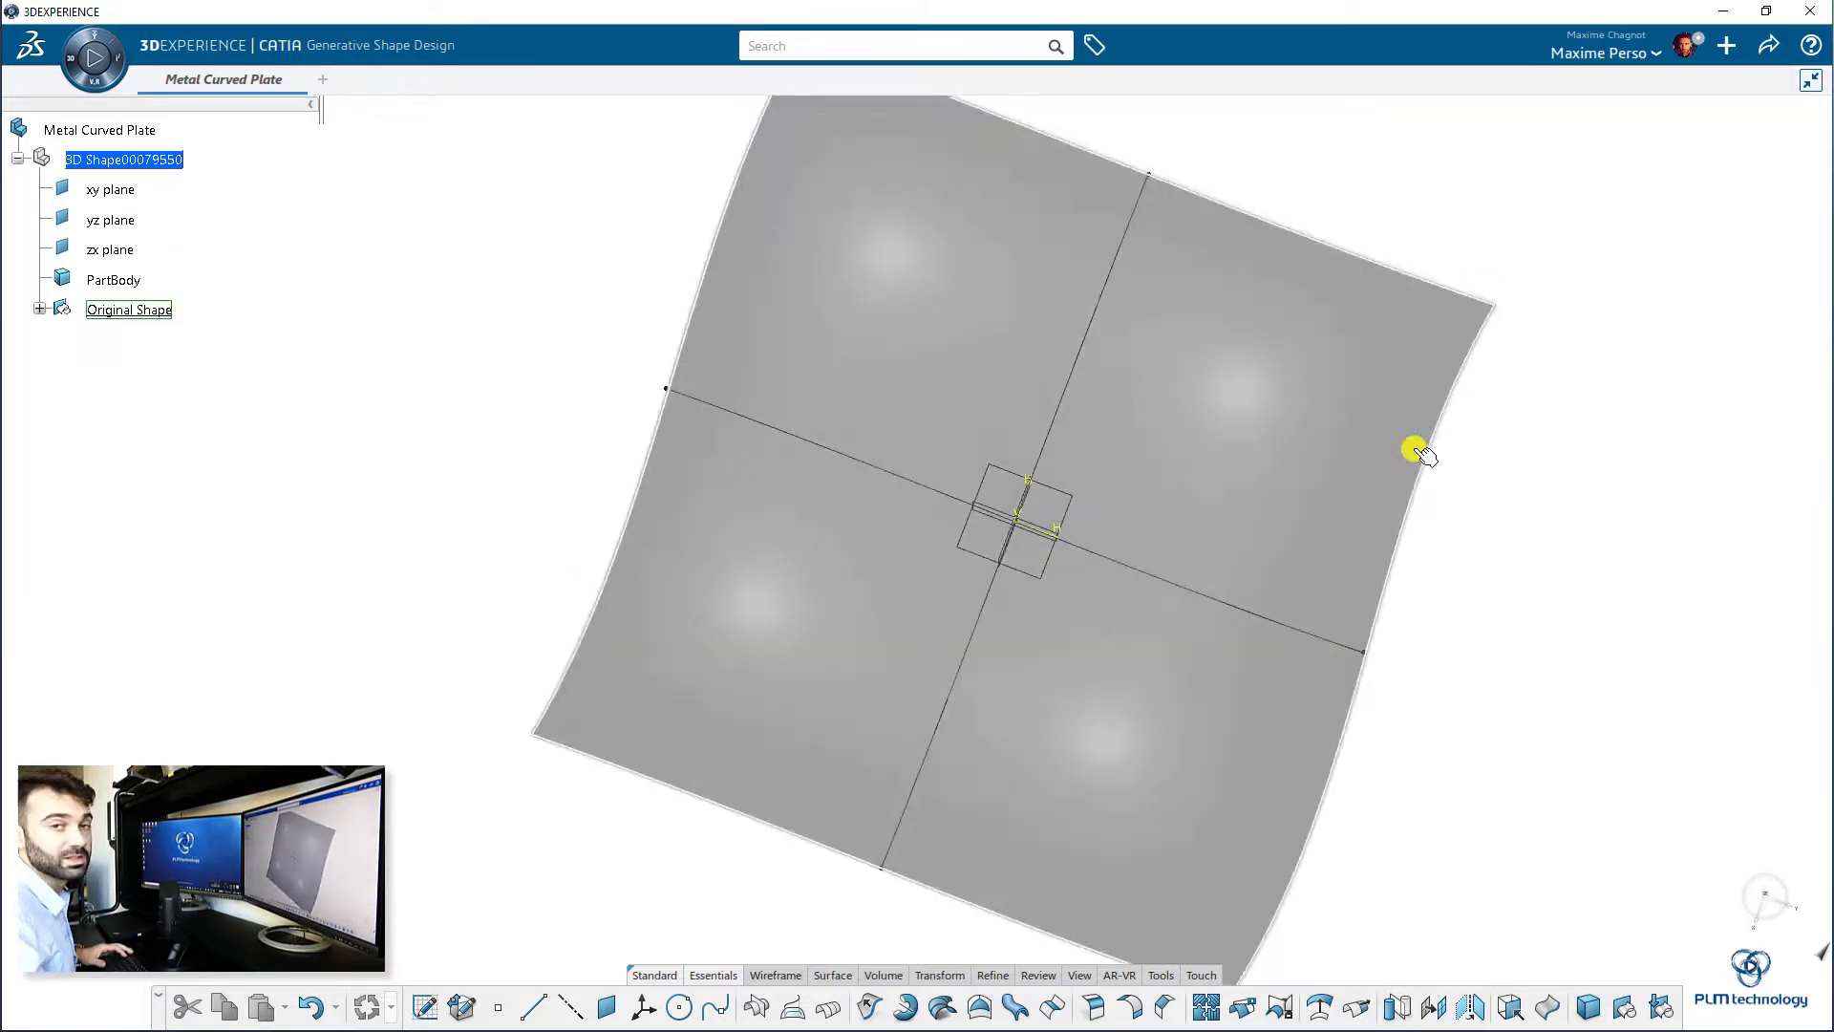
middle_drag(1415, 448, 717, 499)
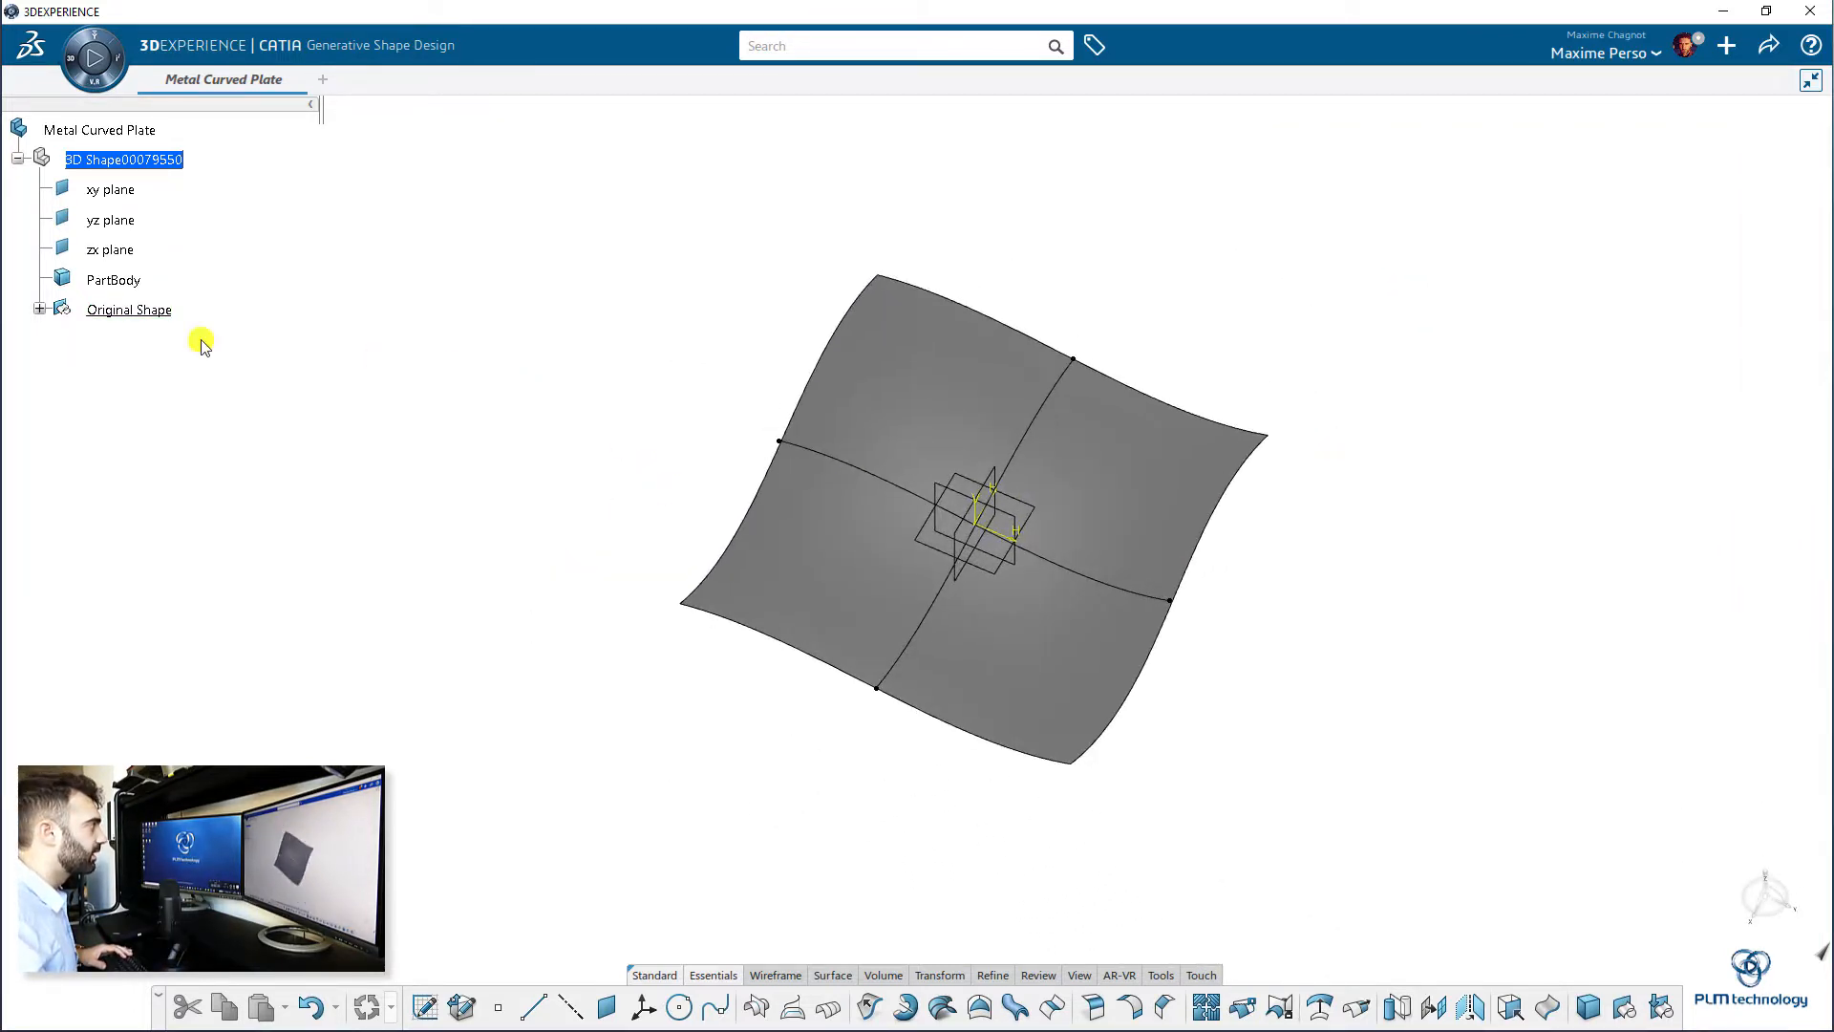
click(41, 310)
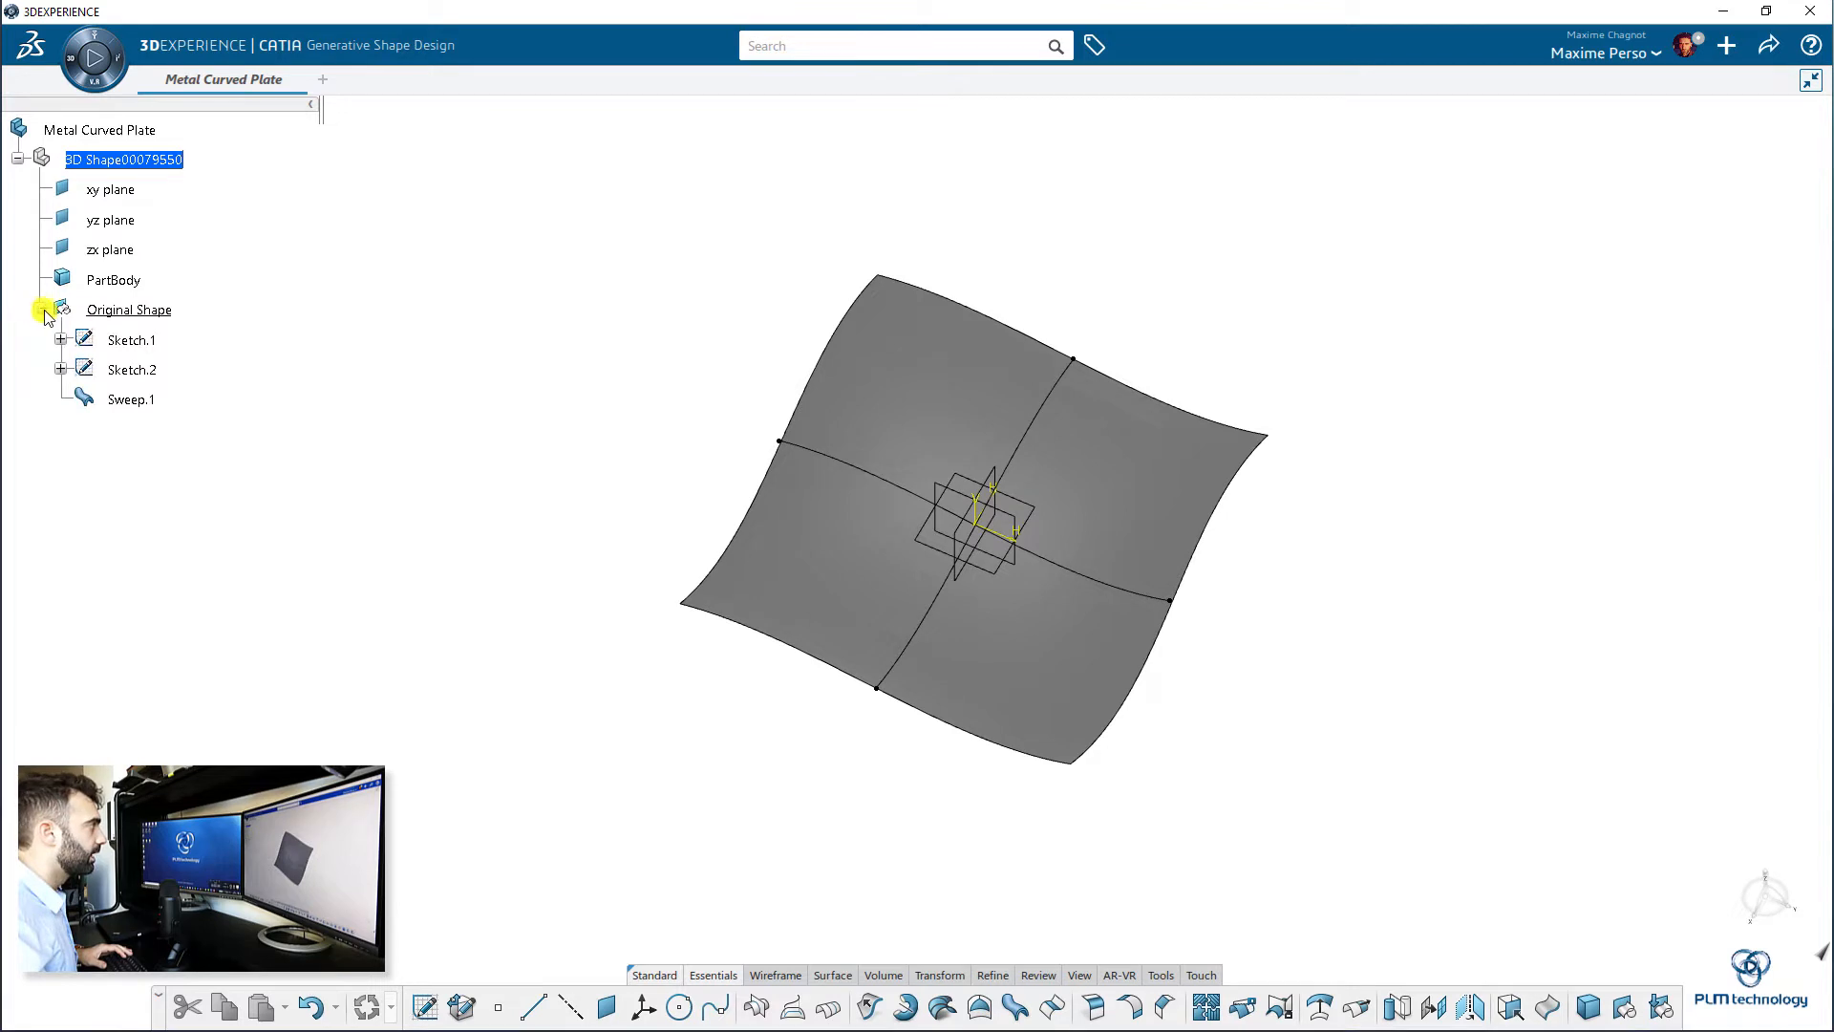
click(131, 340)
ctrl+click(132, 369)
right_click(140, 371)
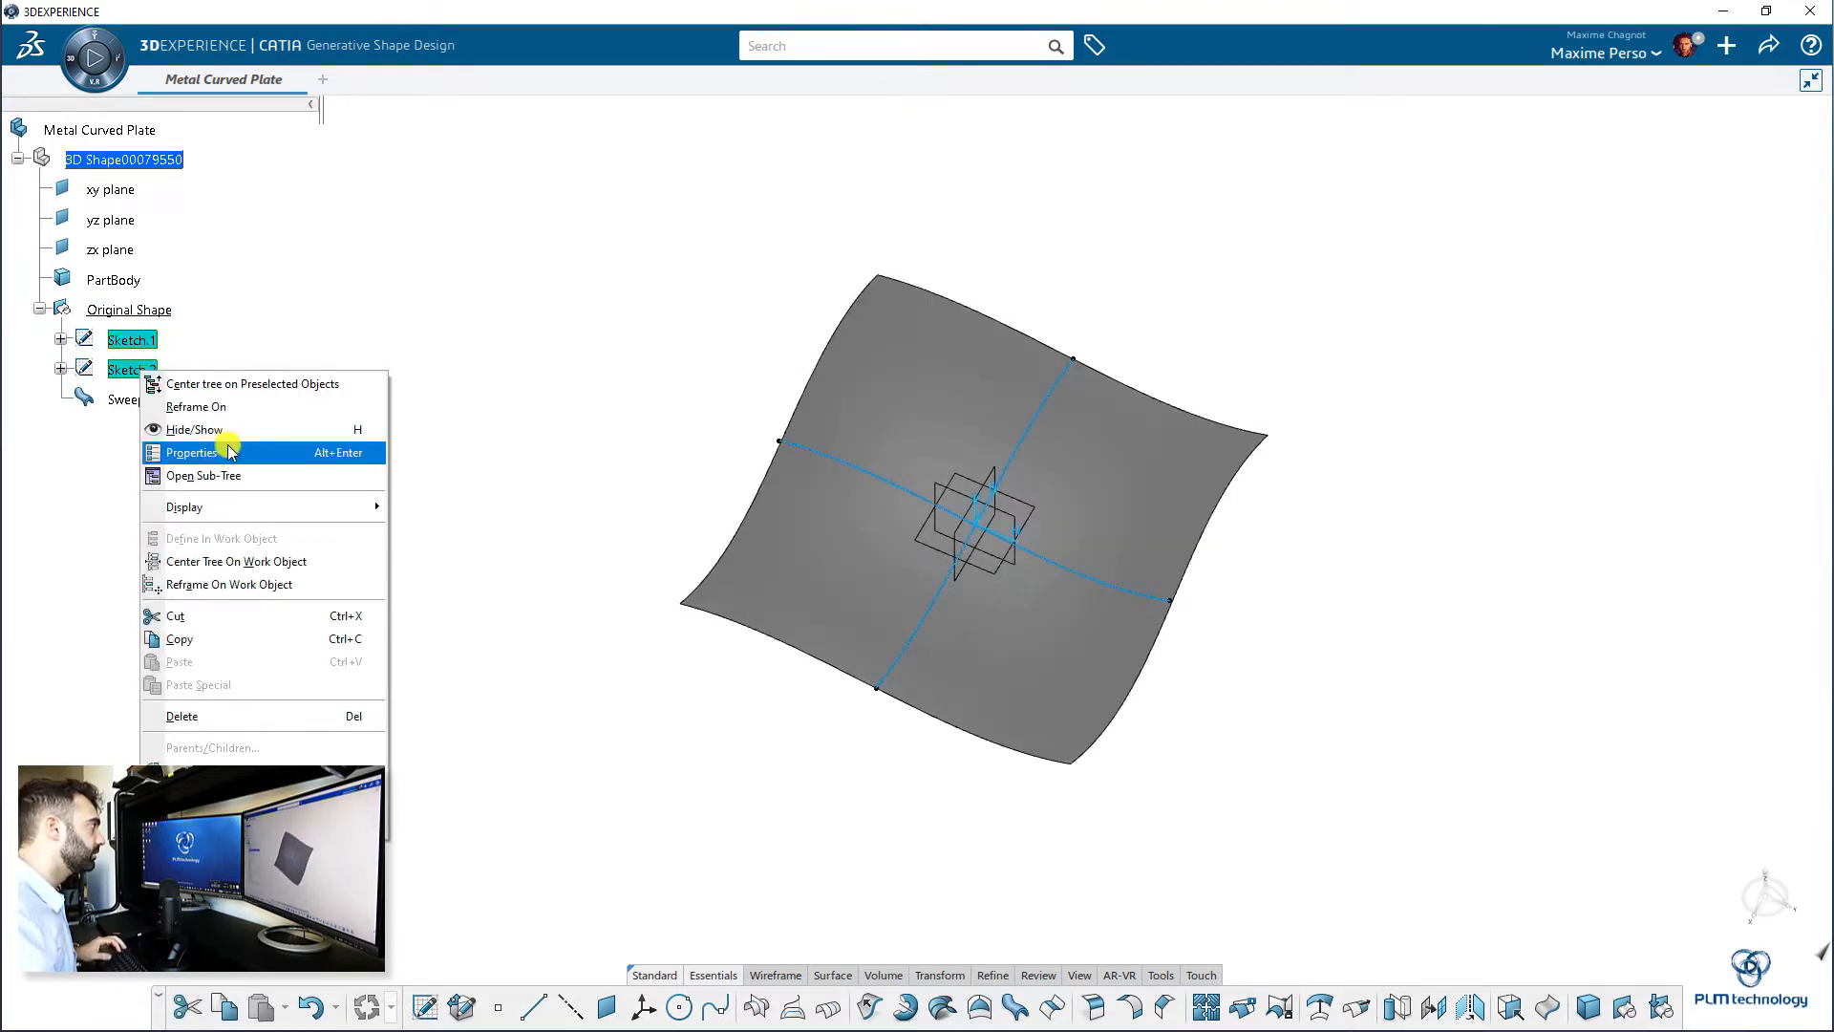
click(226, 428)
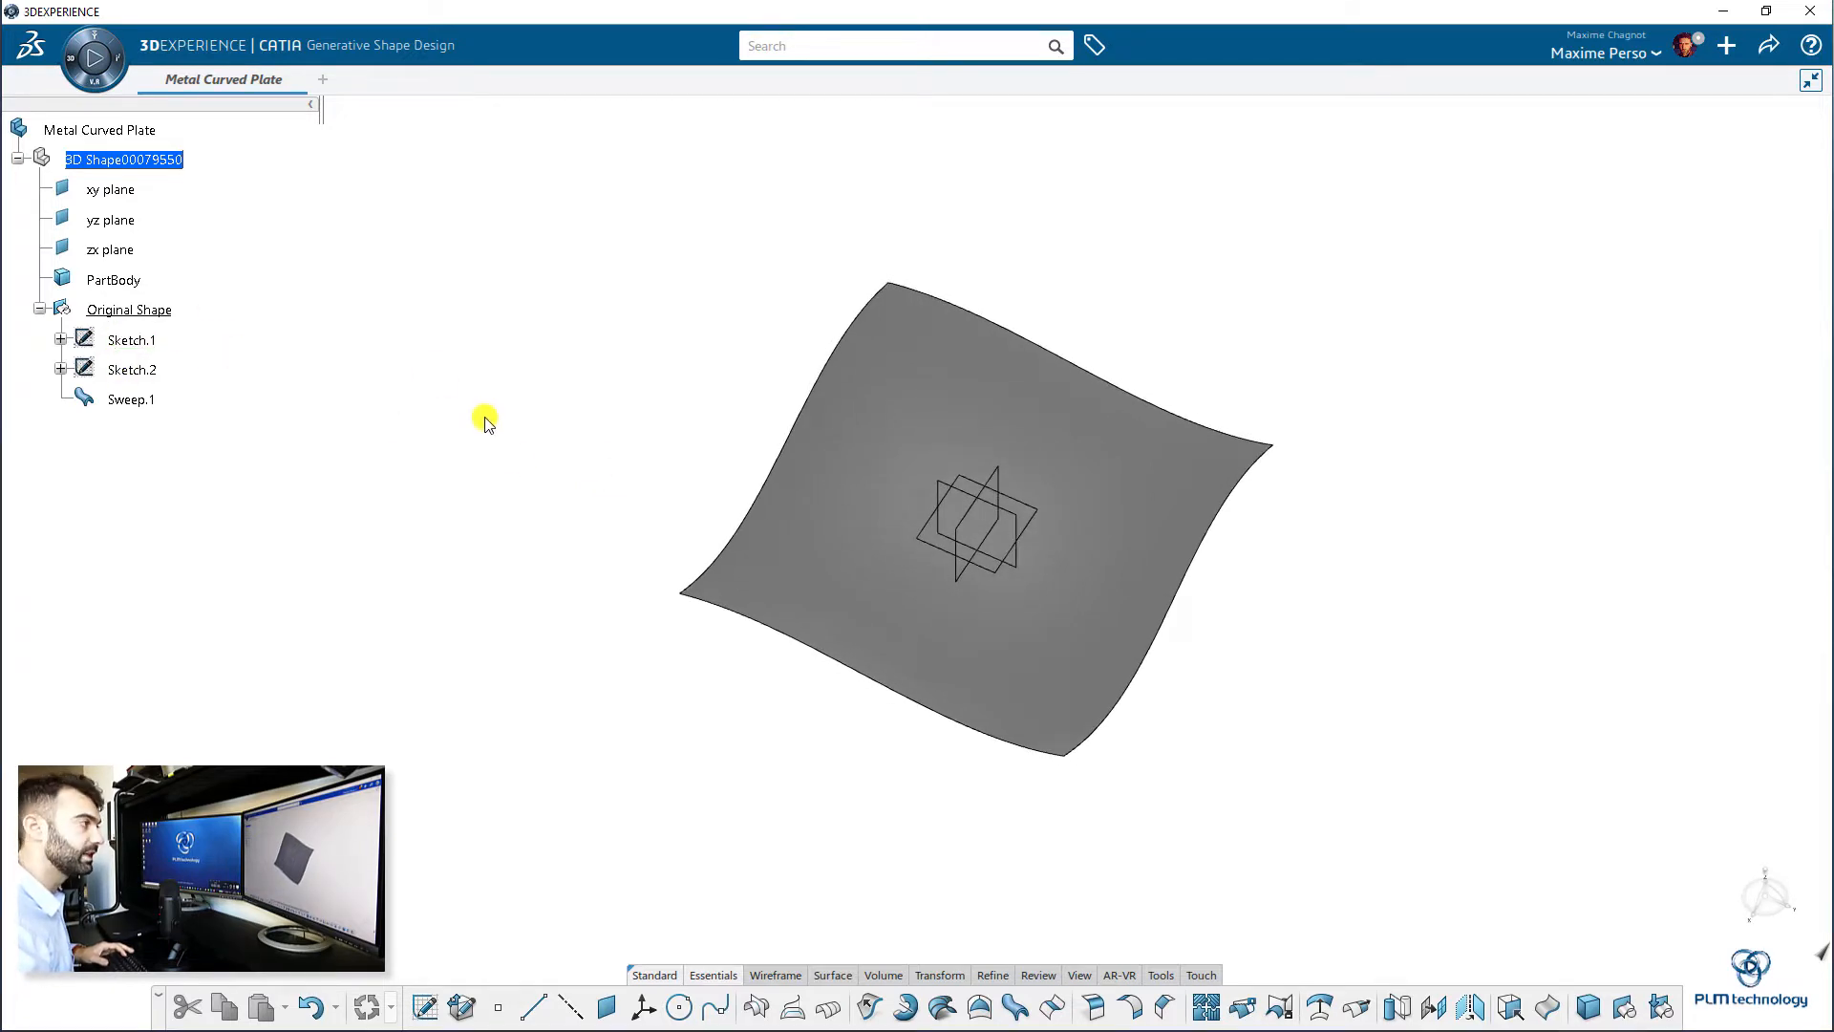
- Sketch a closed ten-point spline on the xy plane, running just inside the swept surface's outline and about 340 mm across, and exit the sketch
click(1020, 539)
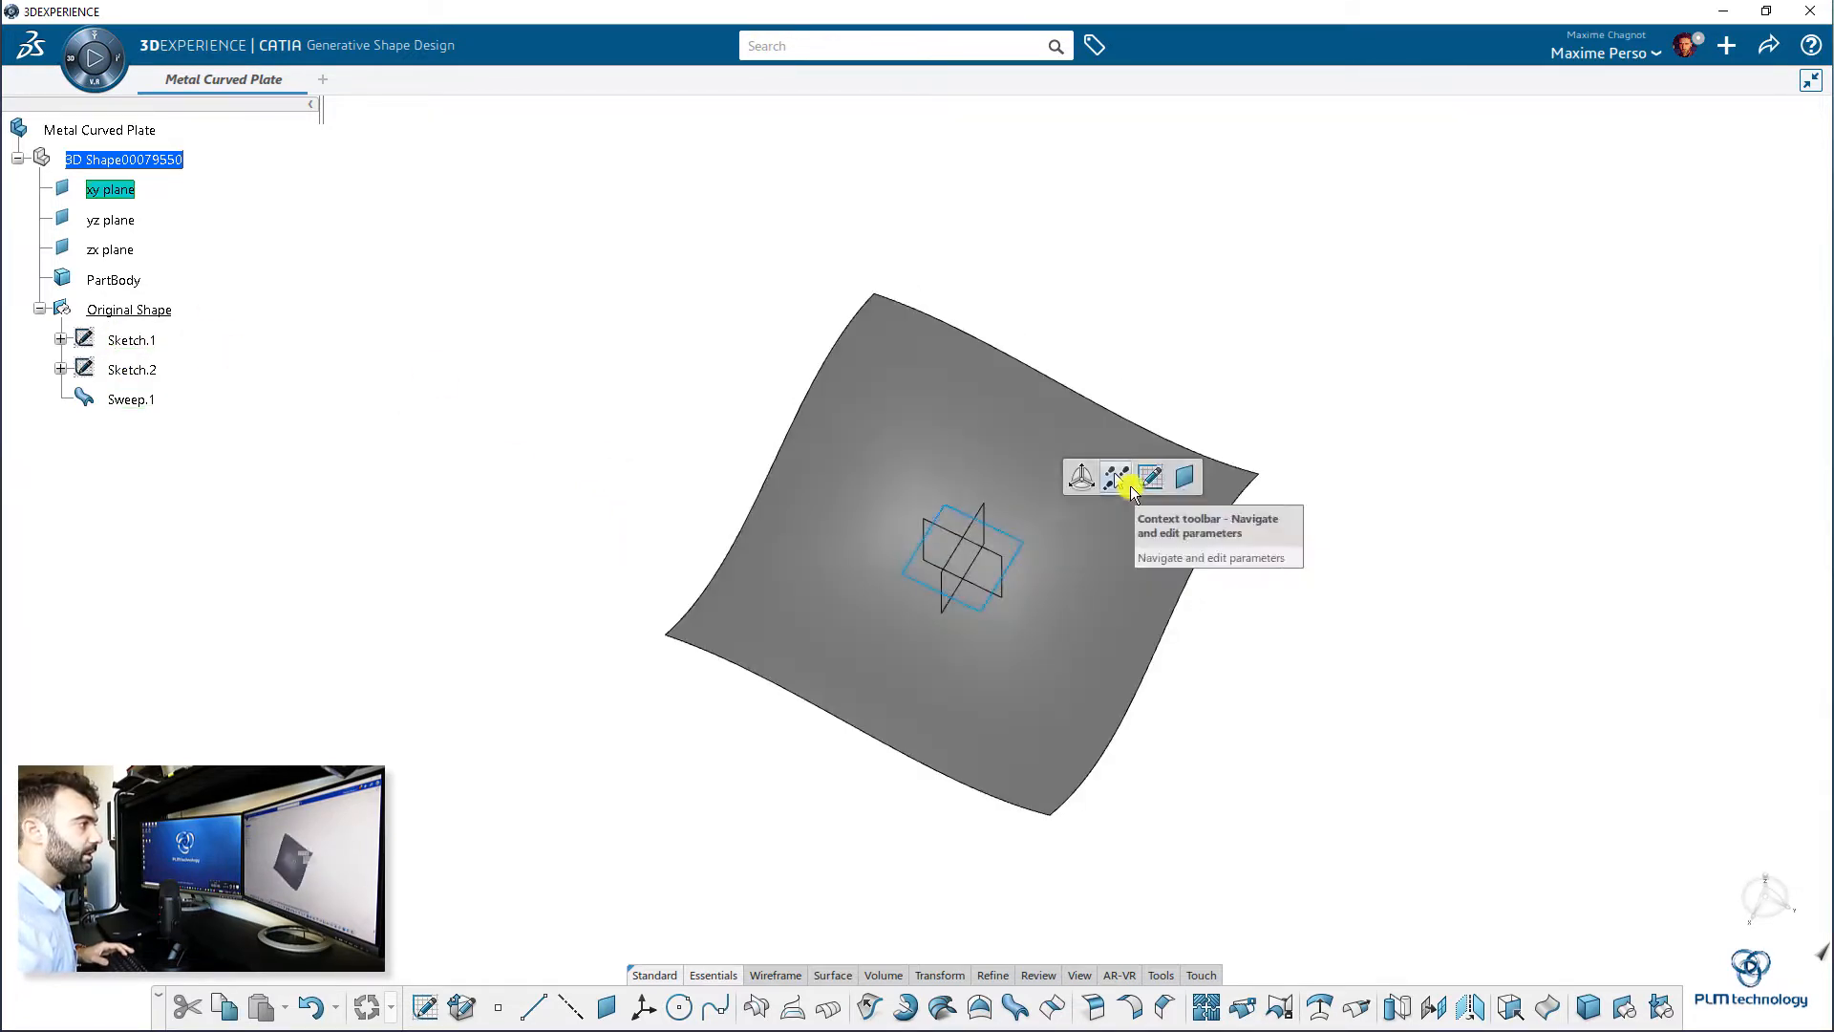
click(1164, 485)
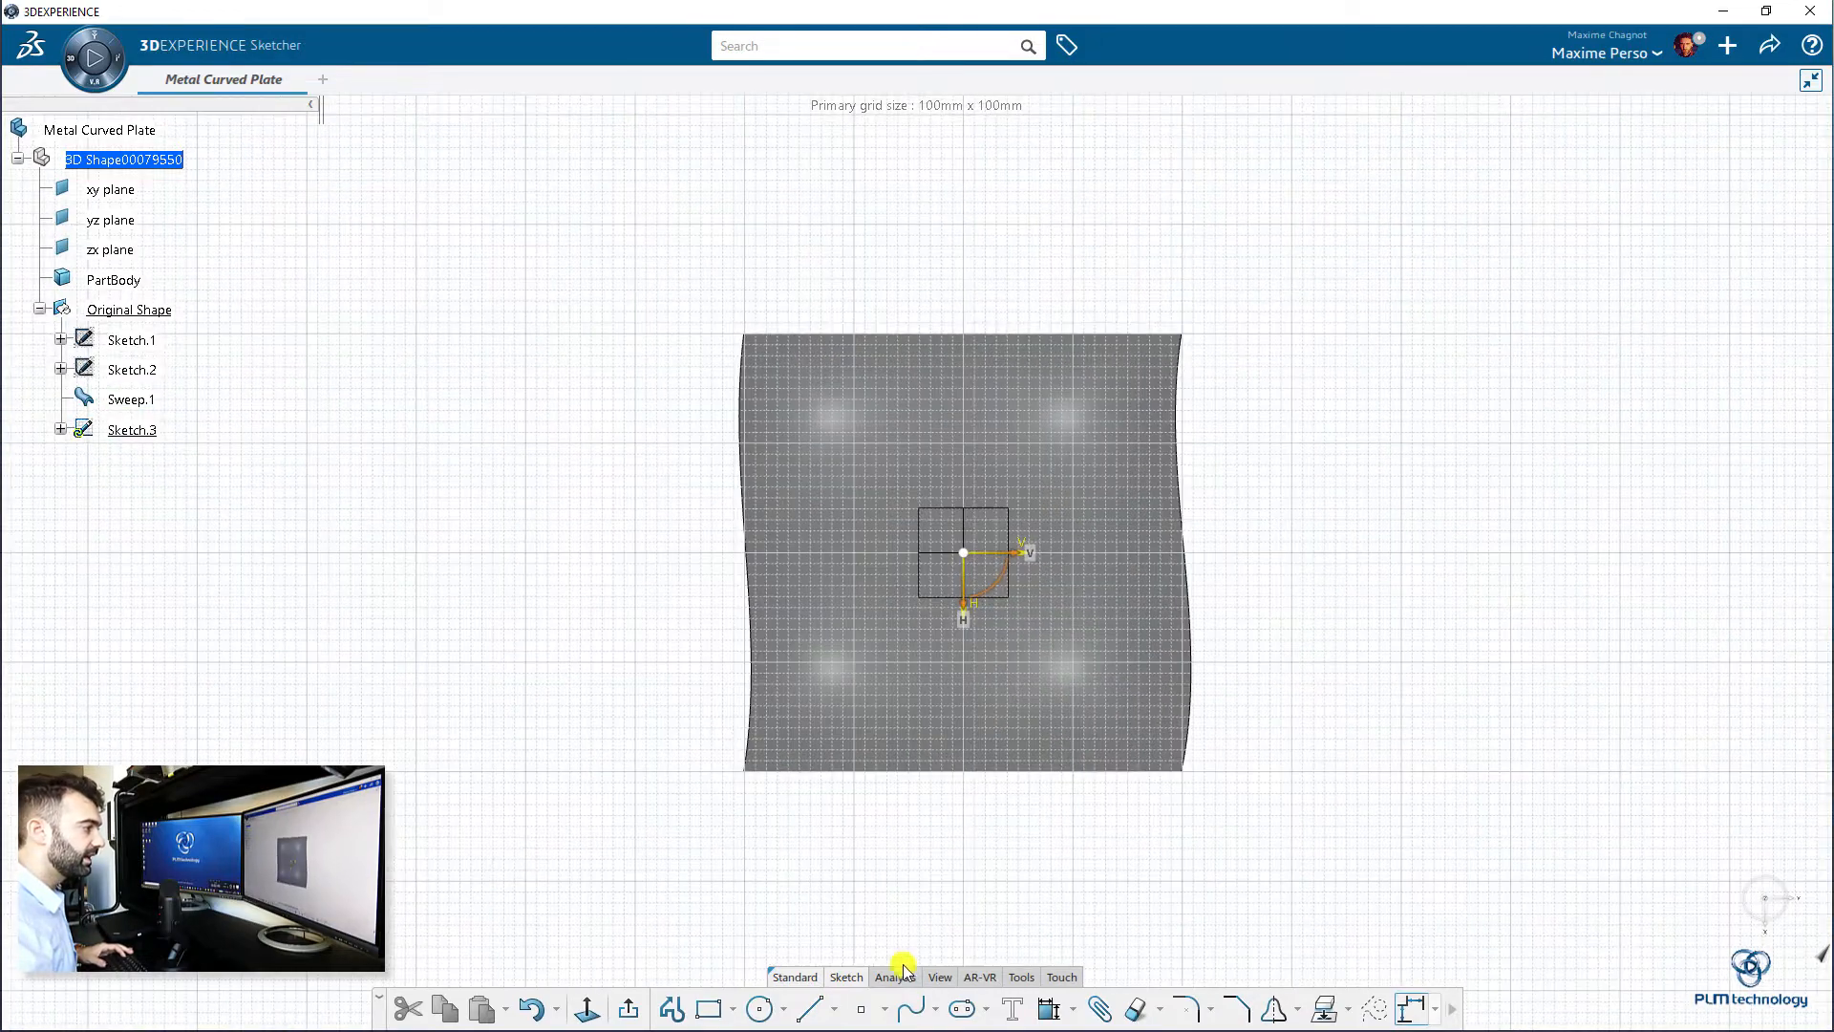
click(911, 1007)
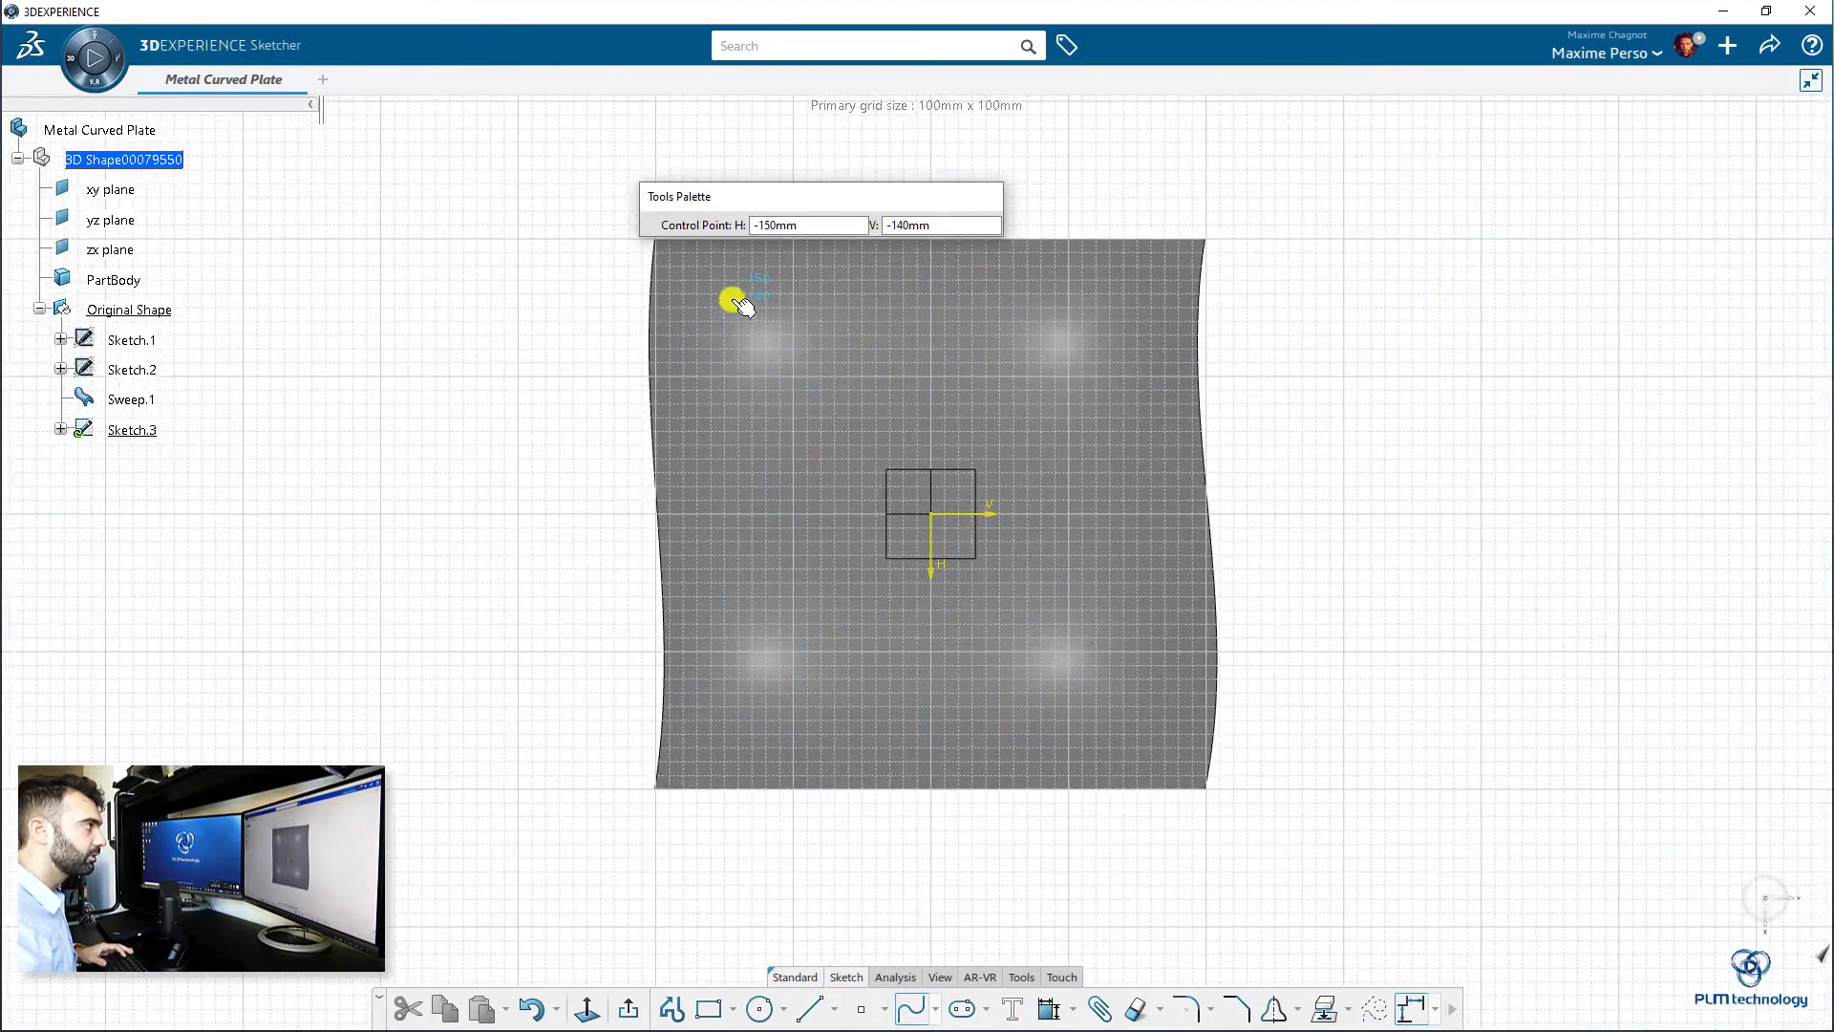
click(725, 293)
click(890, 293)
click(1068, 280)
click(1137, 376)
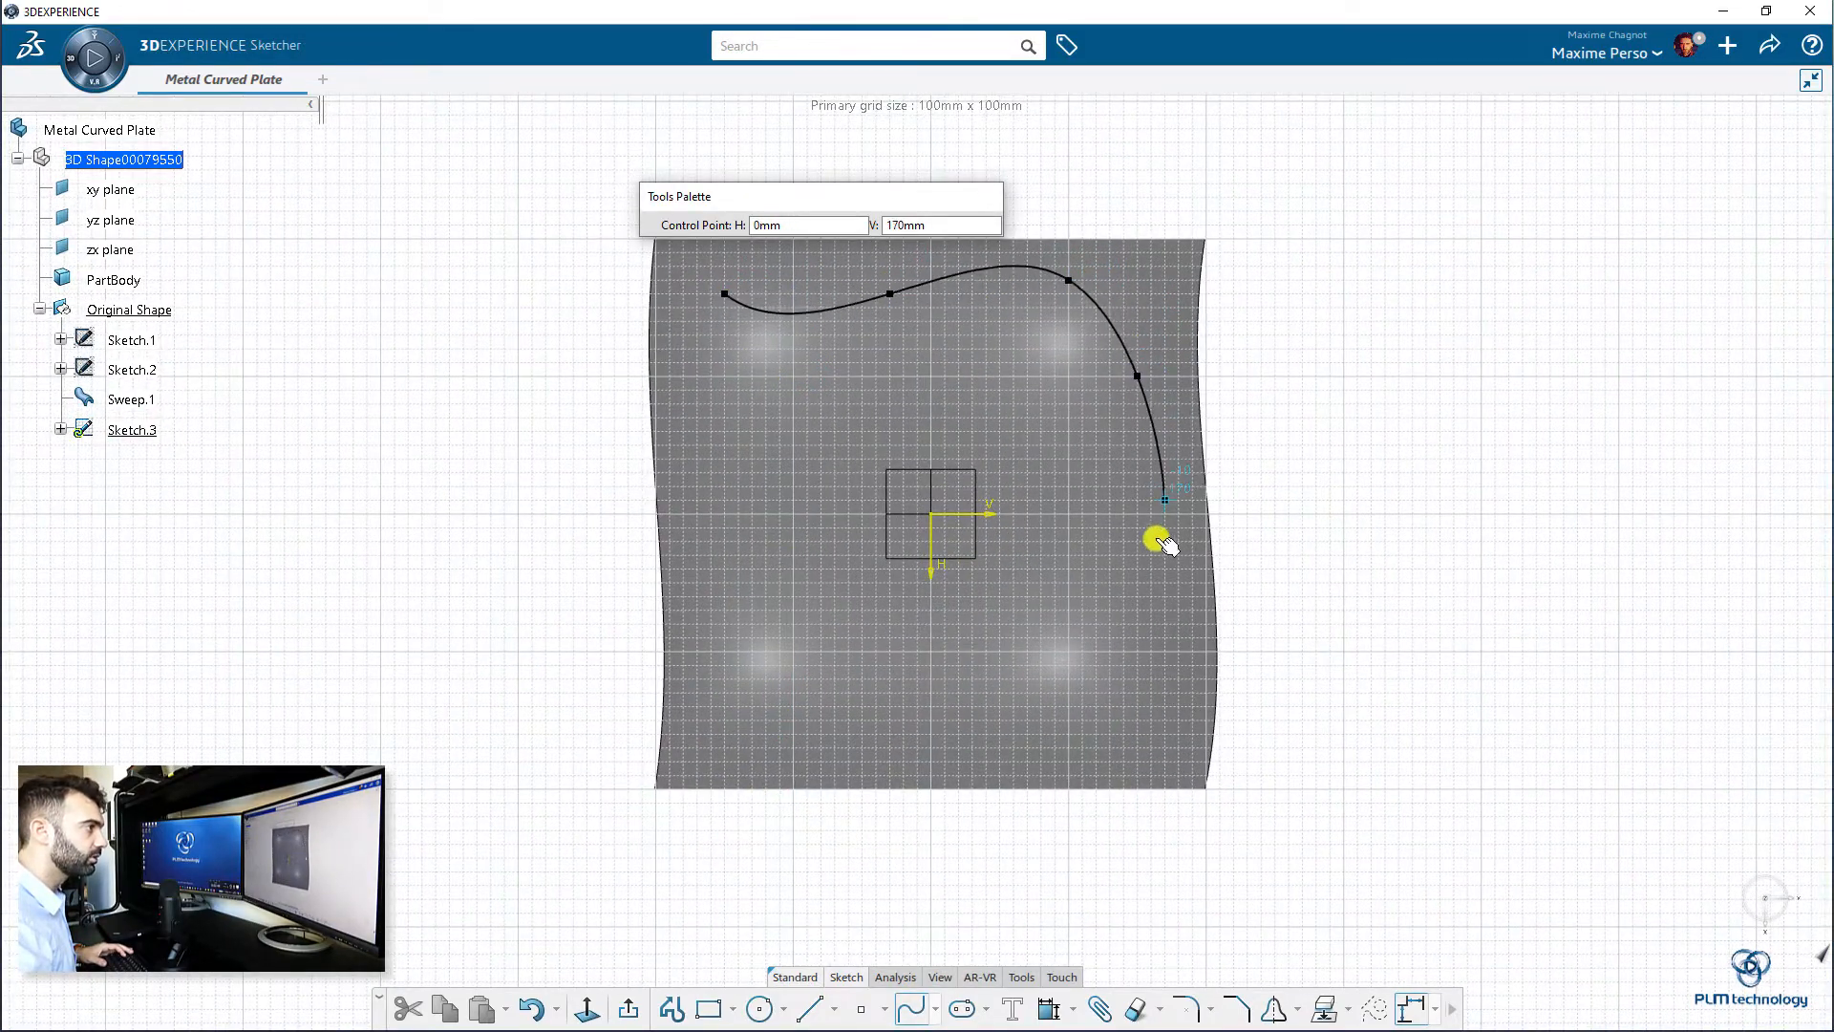
click(1151, 568)
click(1123, 719)
click(904, 733)
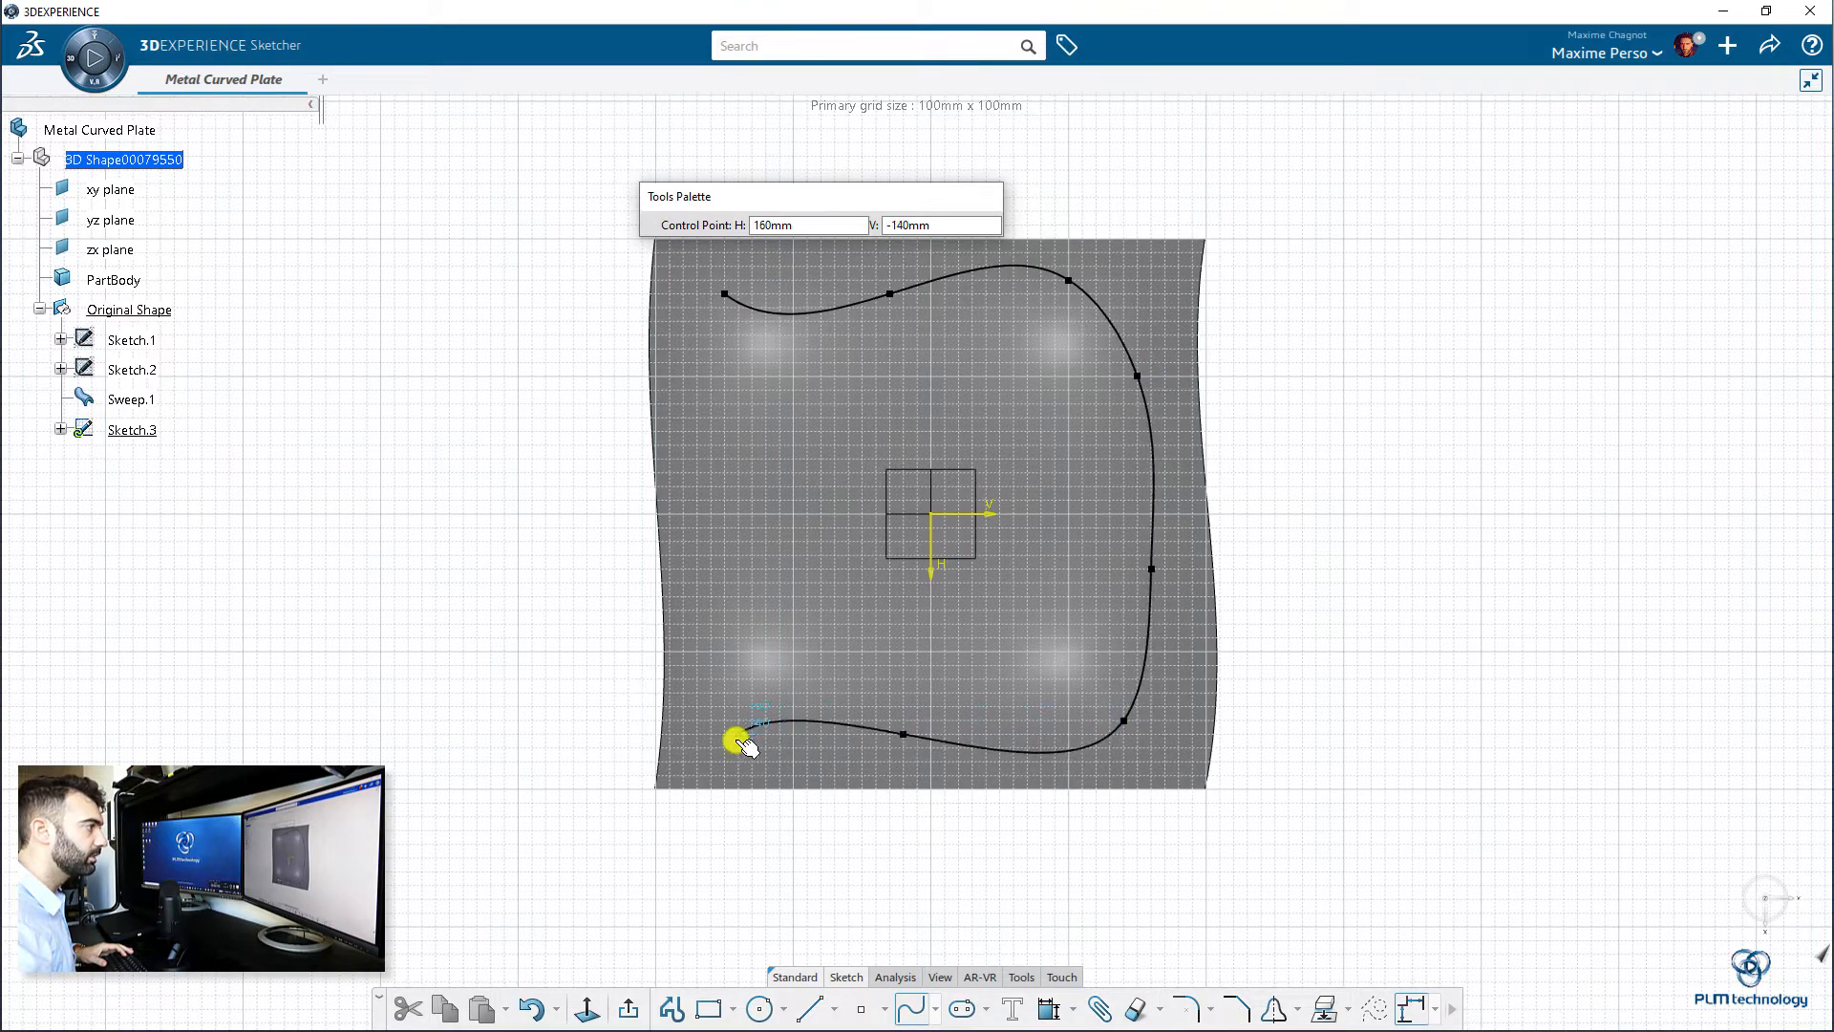
click(739, 734)
click(738, 555)
click(698, 444)
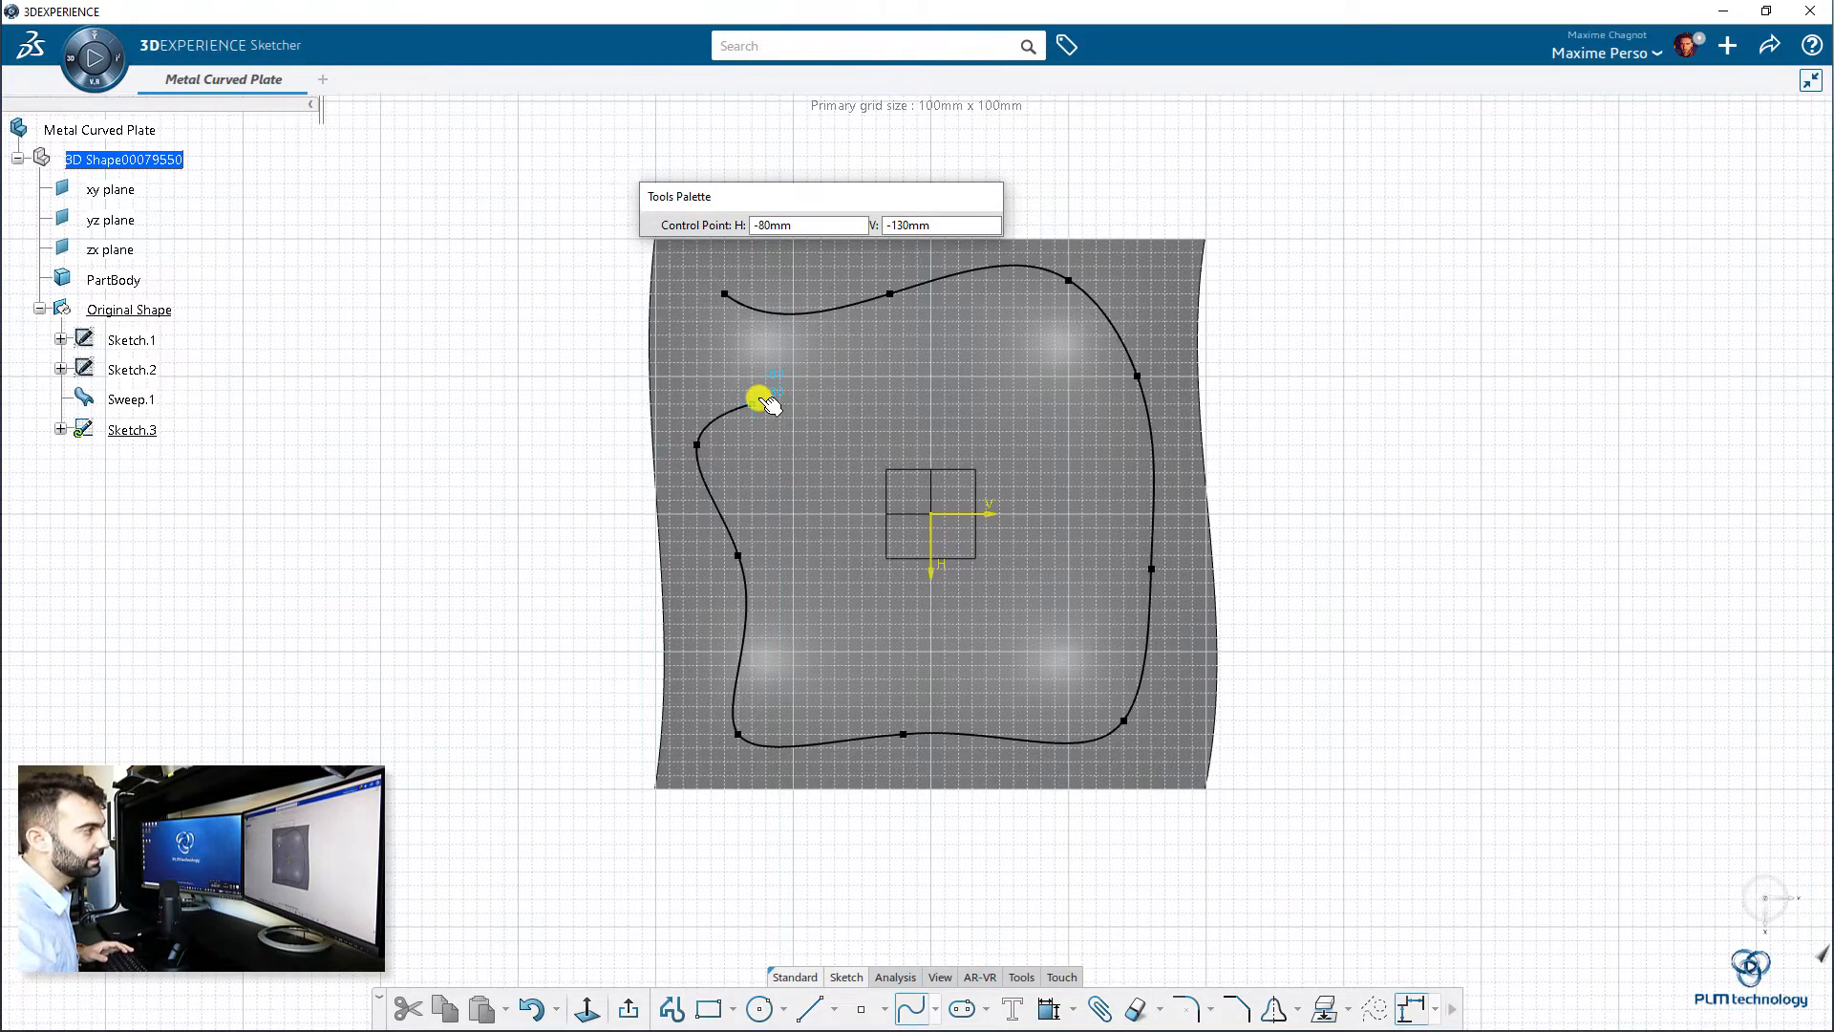
right_click(759, 398)
click(811, 517)
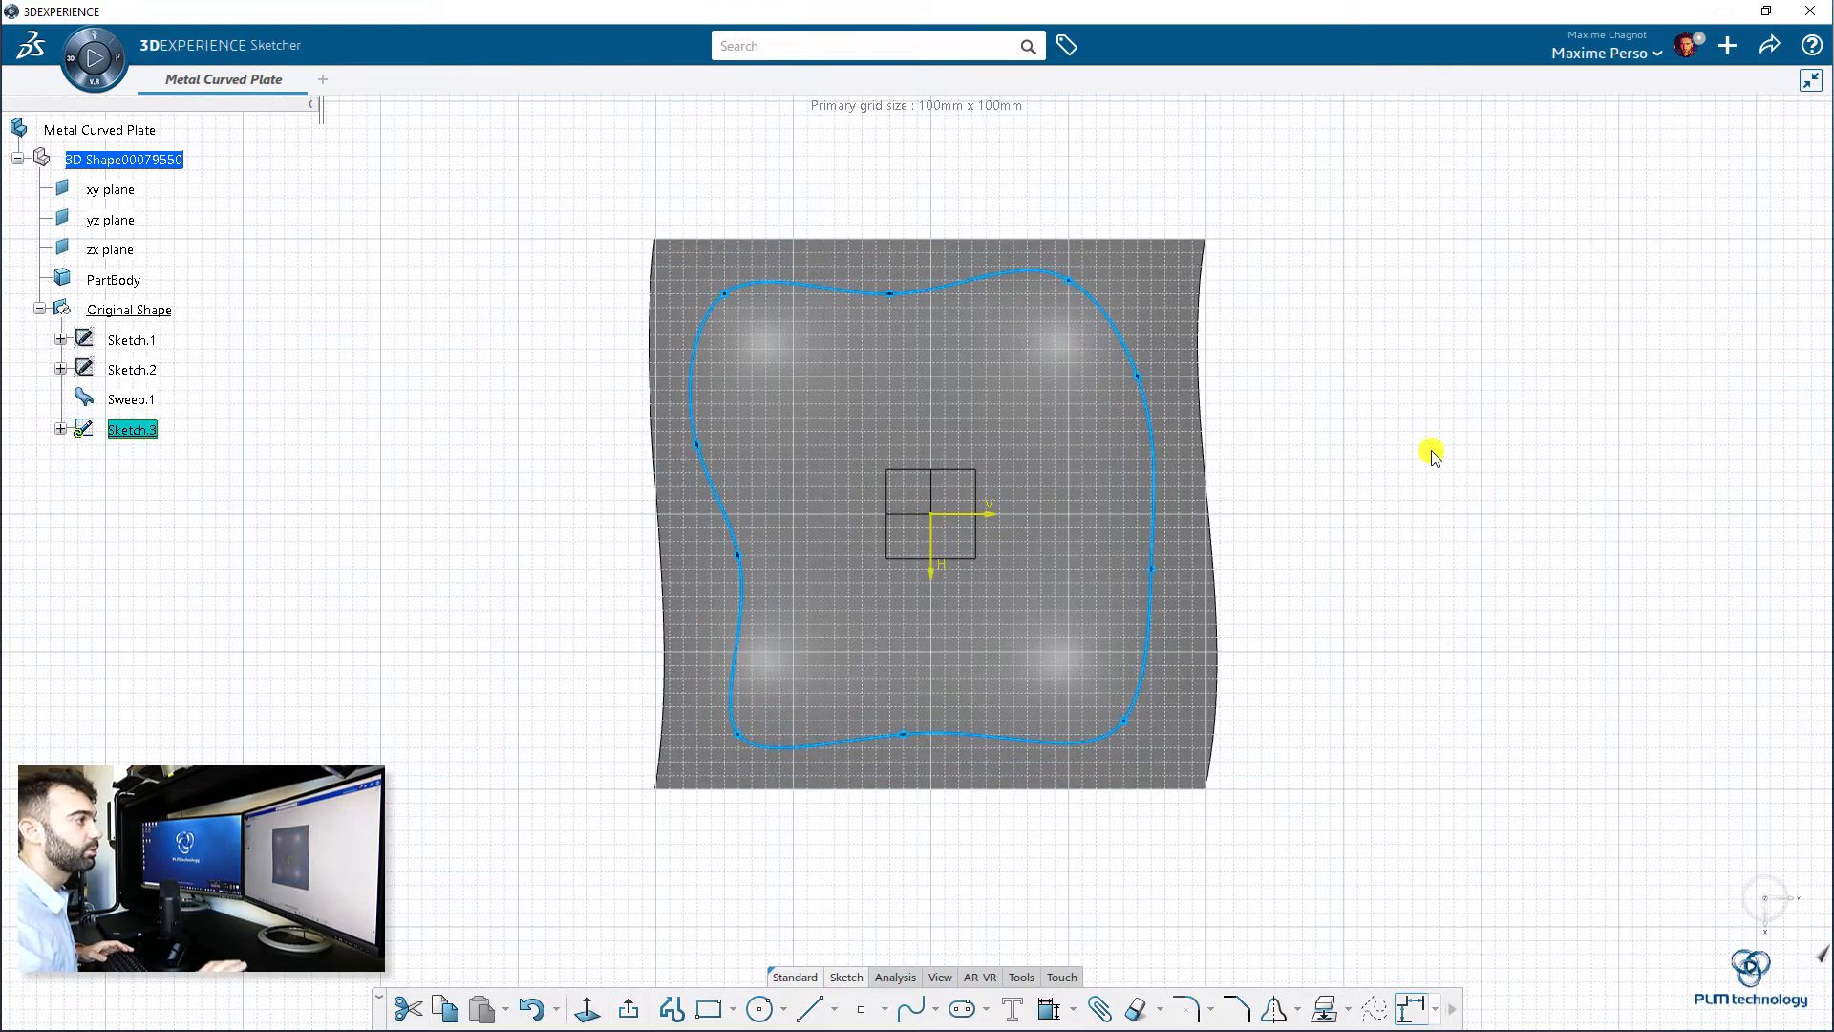
click(1450, 509)
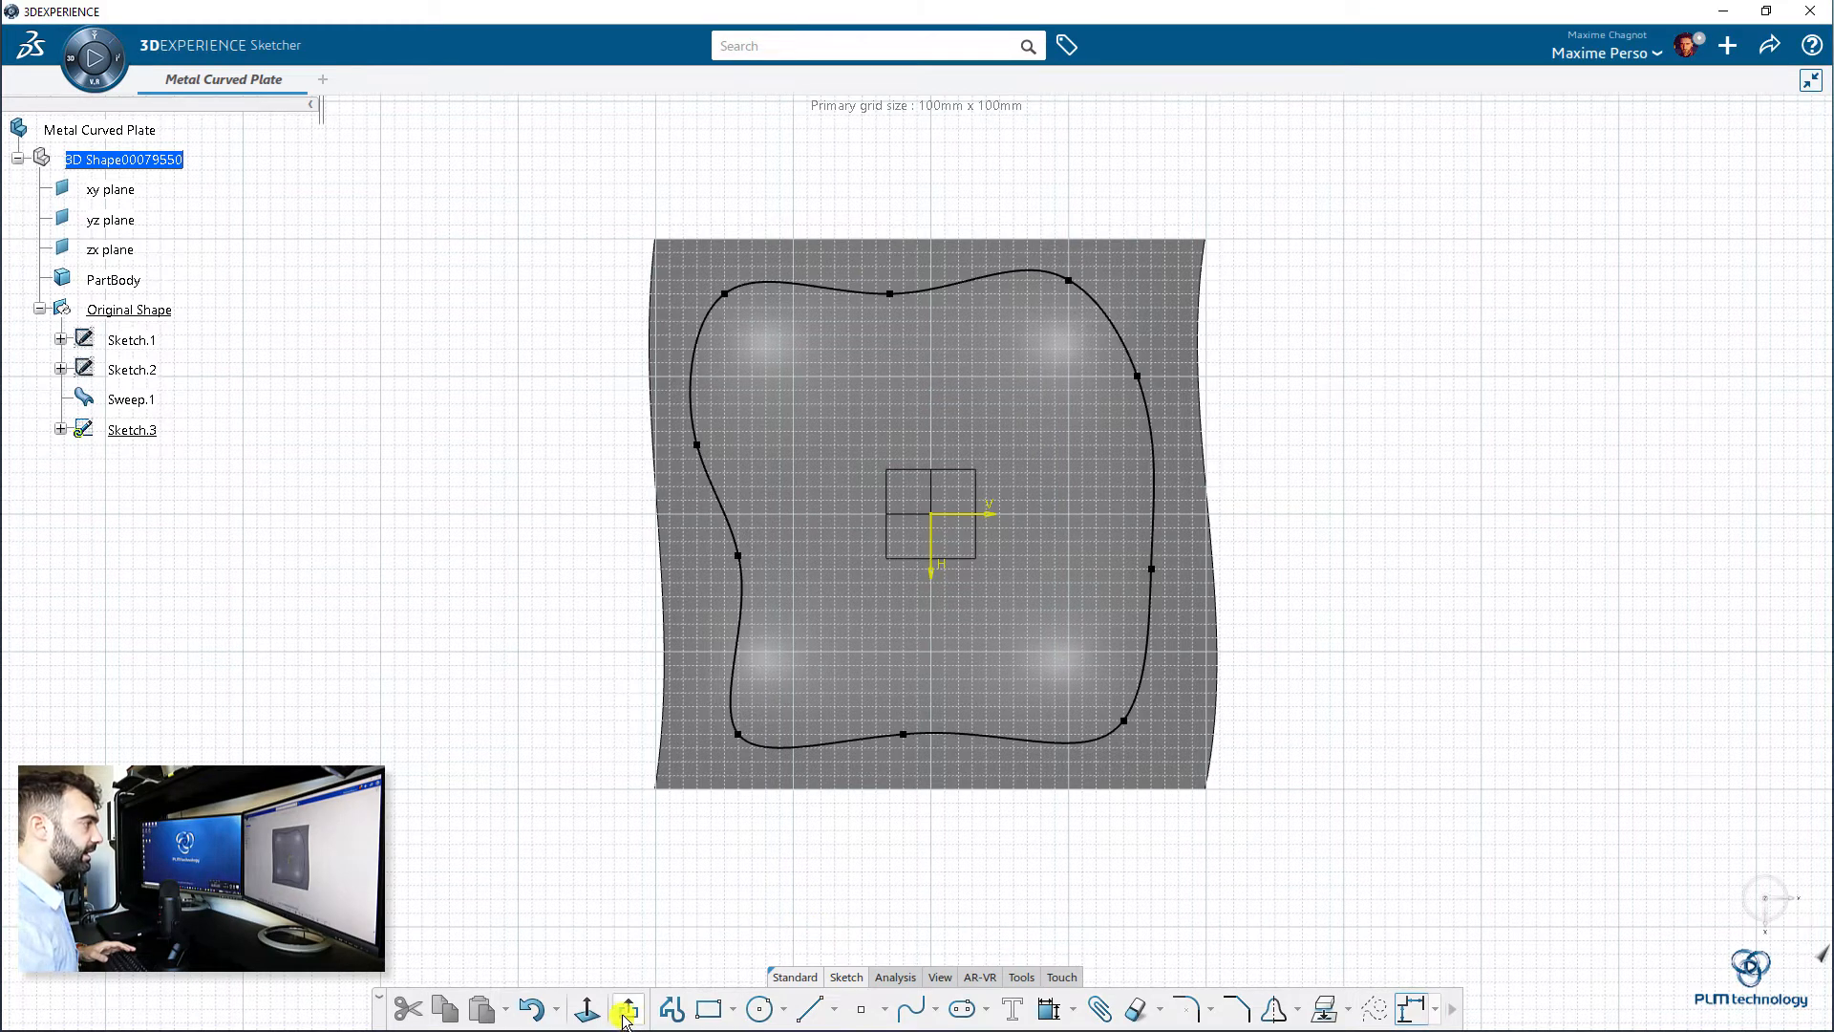
click(1426, 688)
- Set up a projection of Sketch.3 onto Sweep.1 along a direction, using the Z Component as the direction
mouse_move(1426, 689)
middle_down()
mouse_move(1064, 274)
mouse_move(958, 220)
mouse_move(1236, 364)
mouse_move(1347, 375)
middle_up()
middle_drag(1332, 722, 1279, 736)
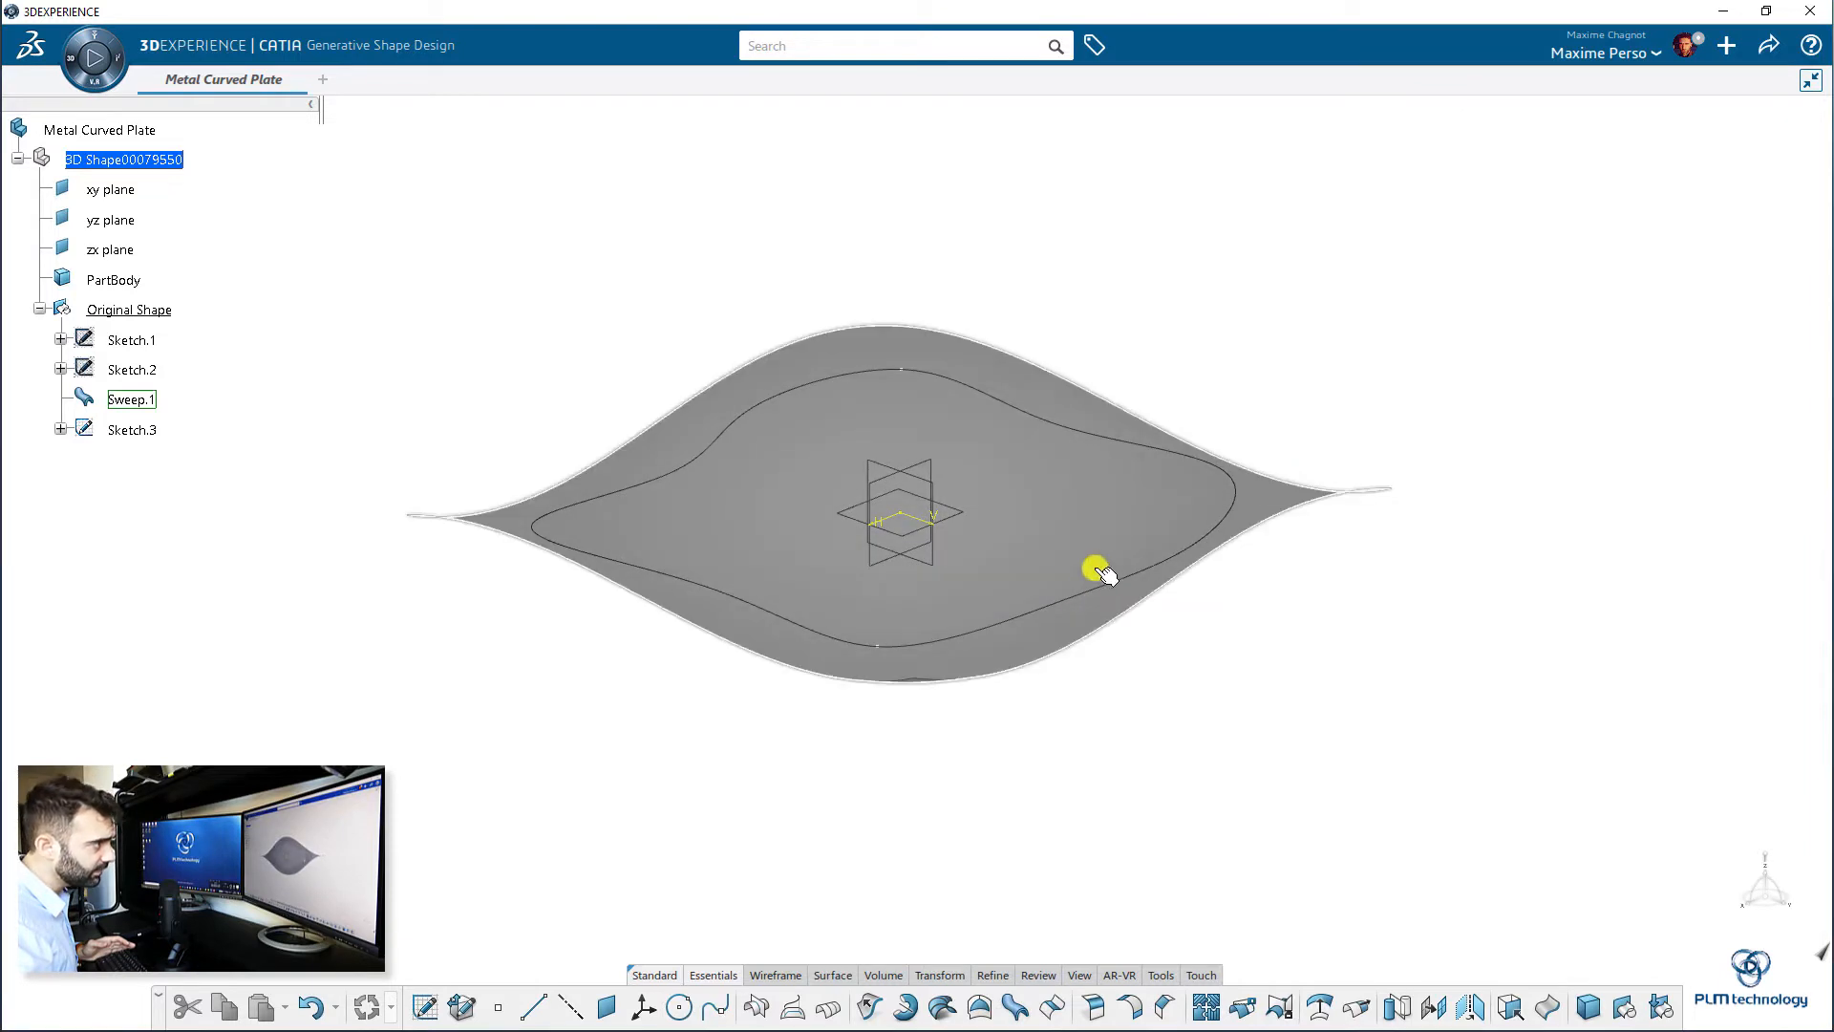
middle_drag(1162, 730, 993, 740)
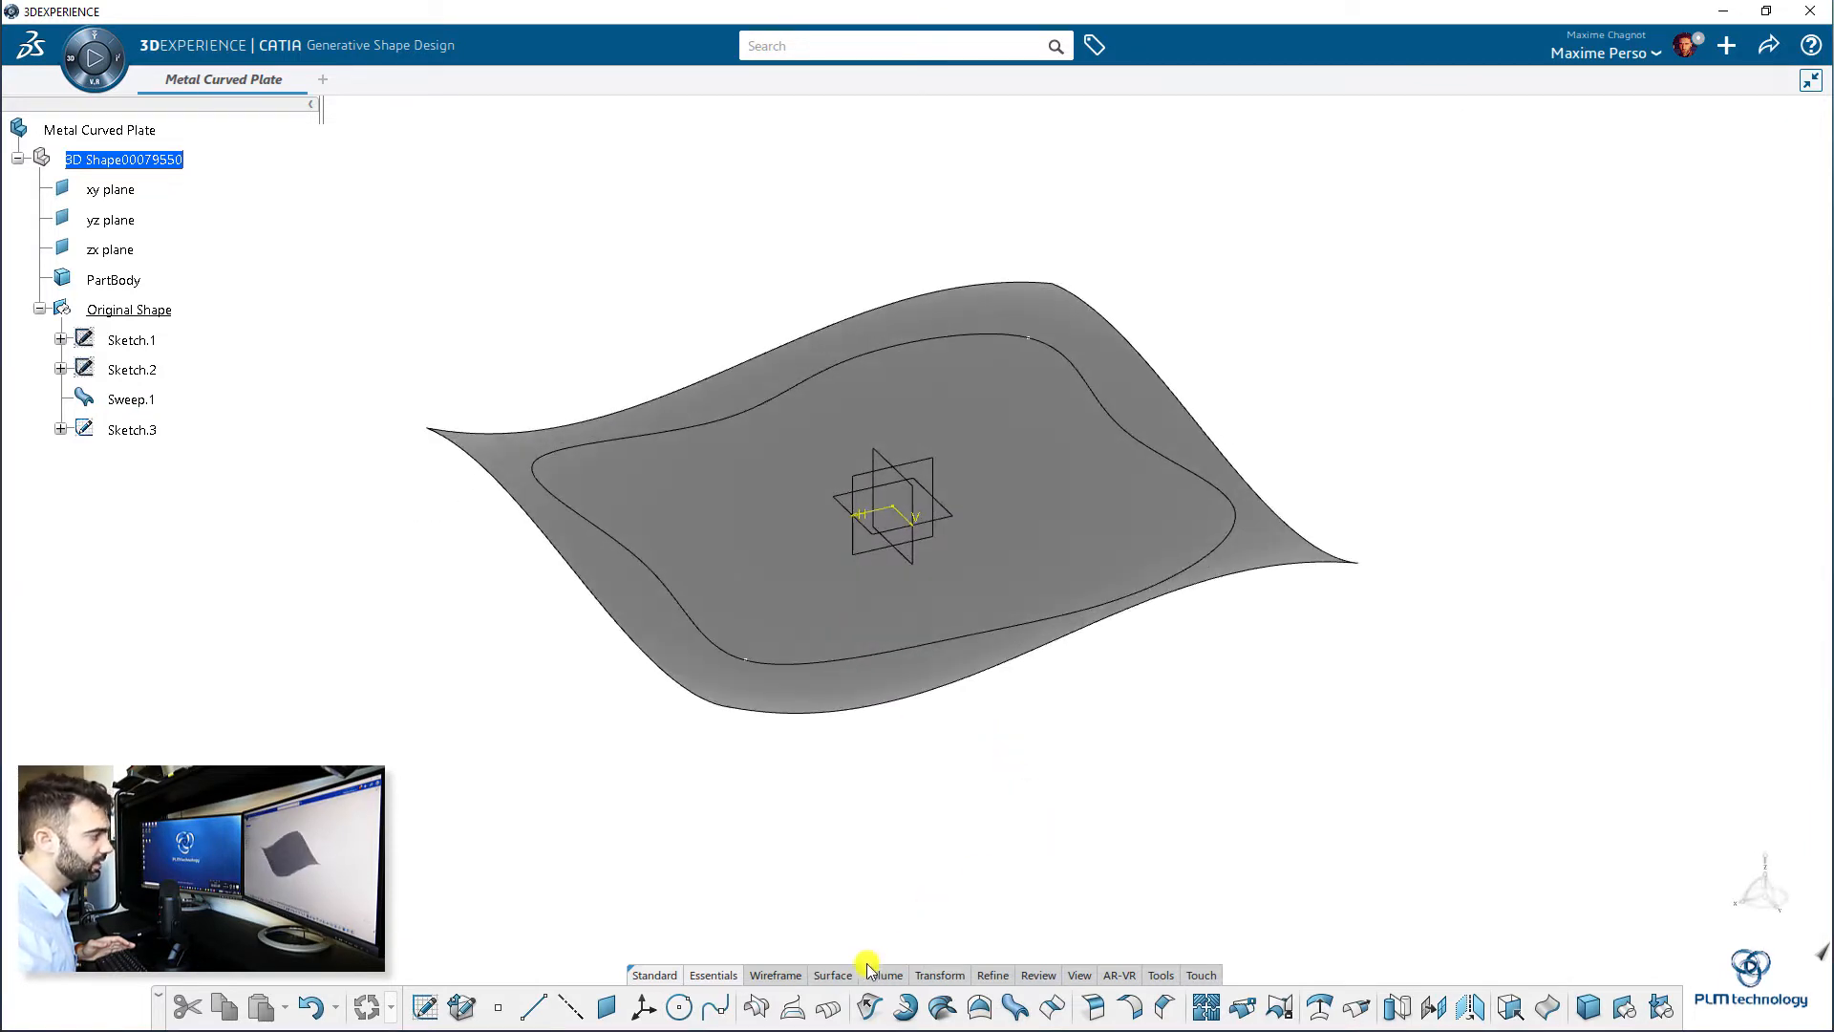
click(793, 1008)
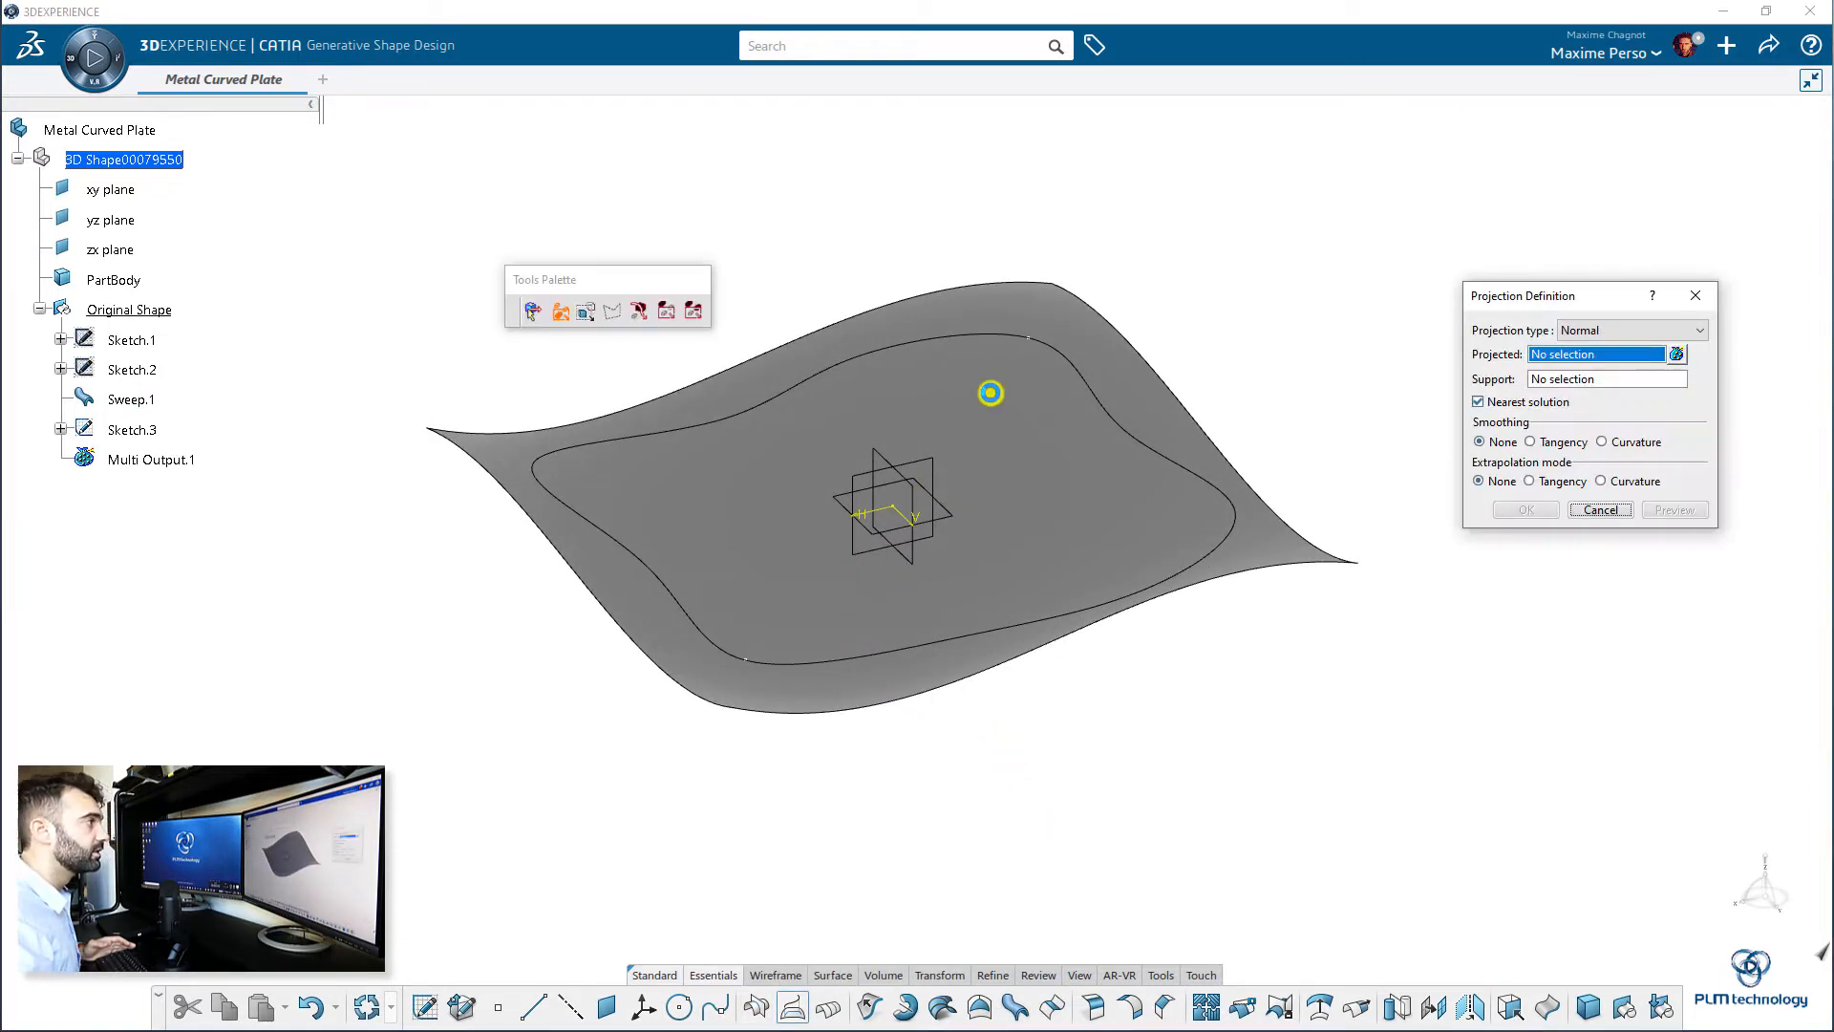
click(926, 340)
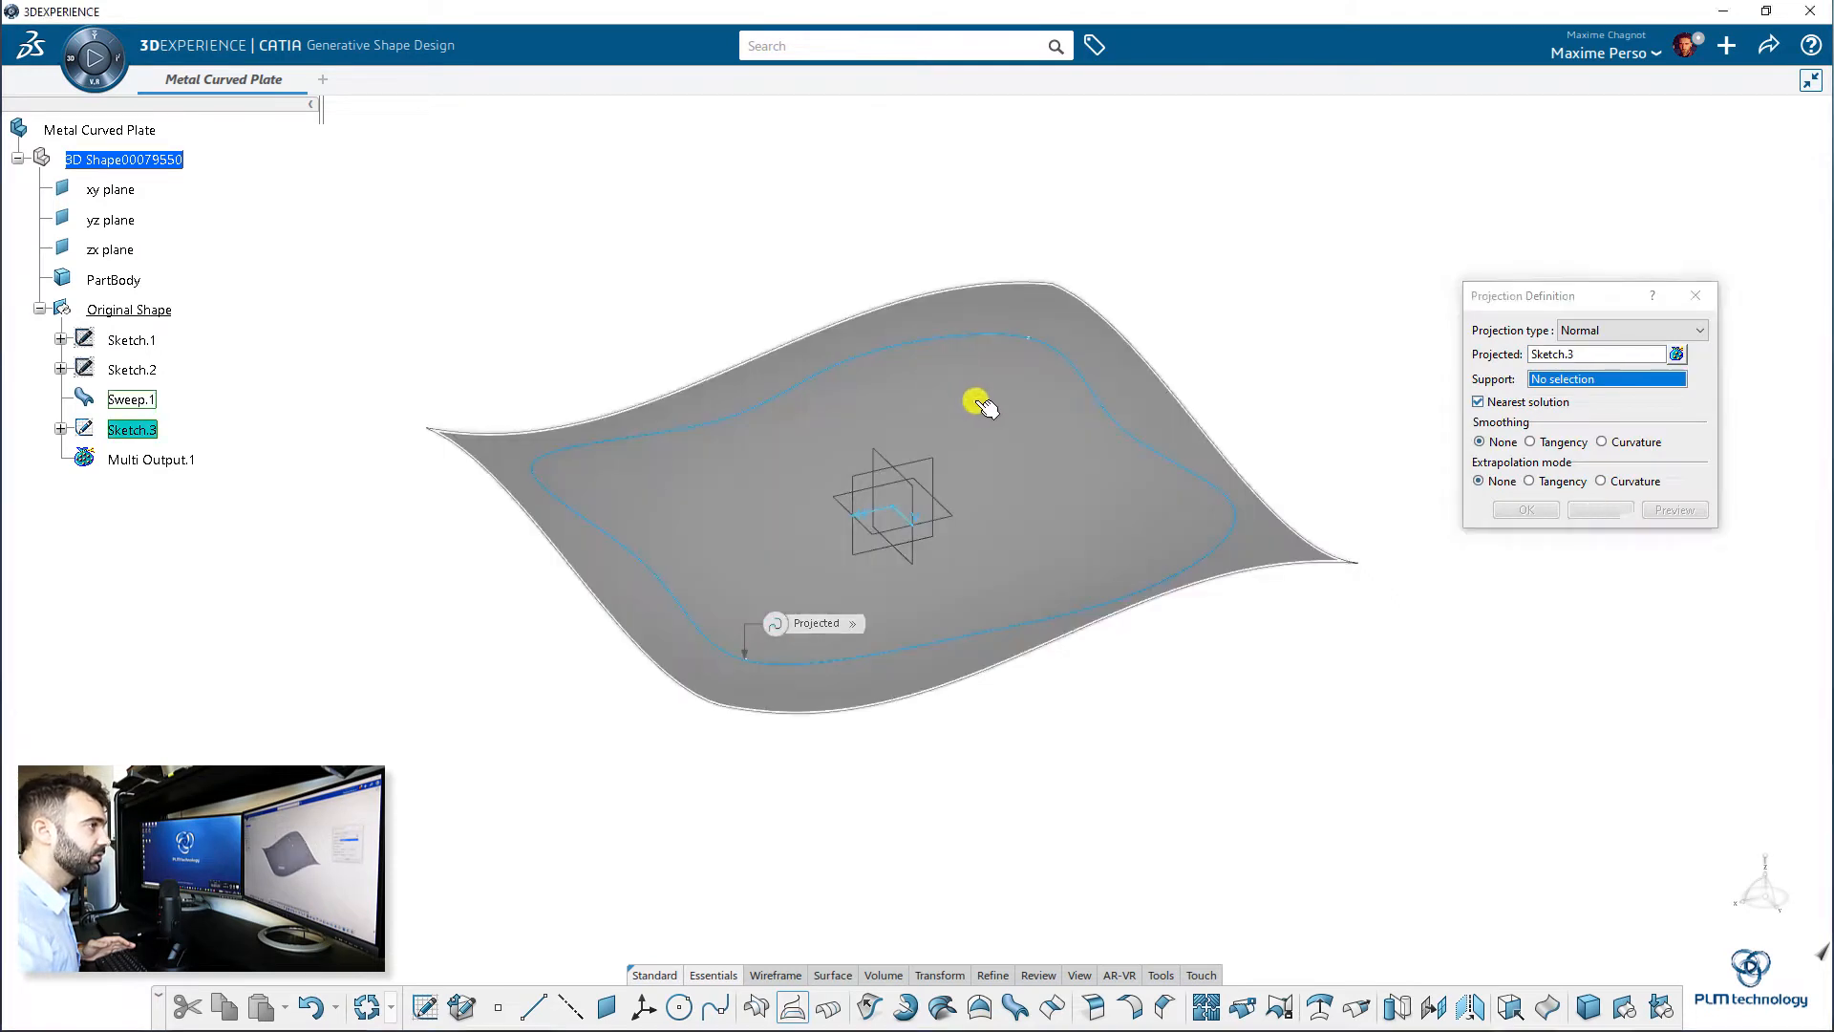
click(974, 401)
click(1645, 331)
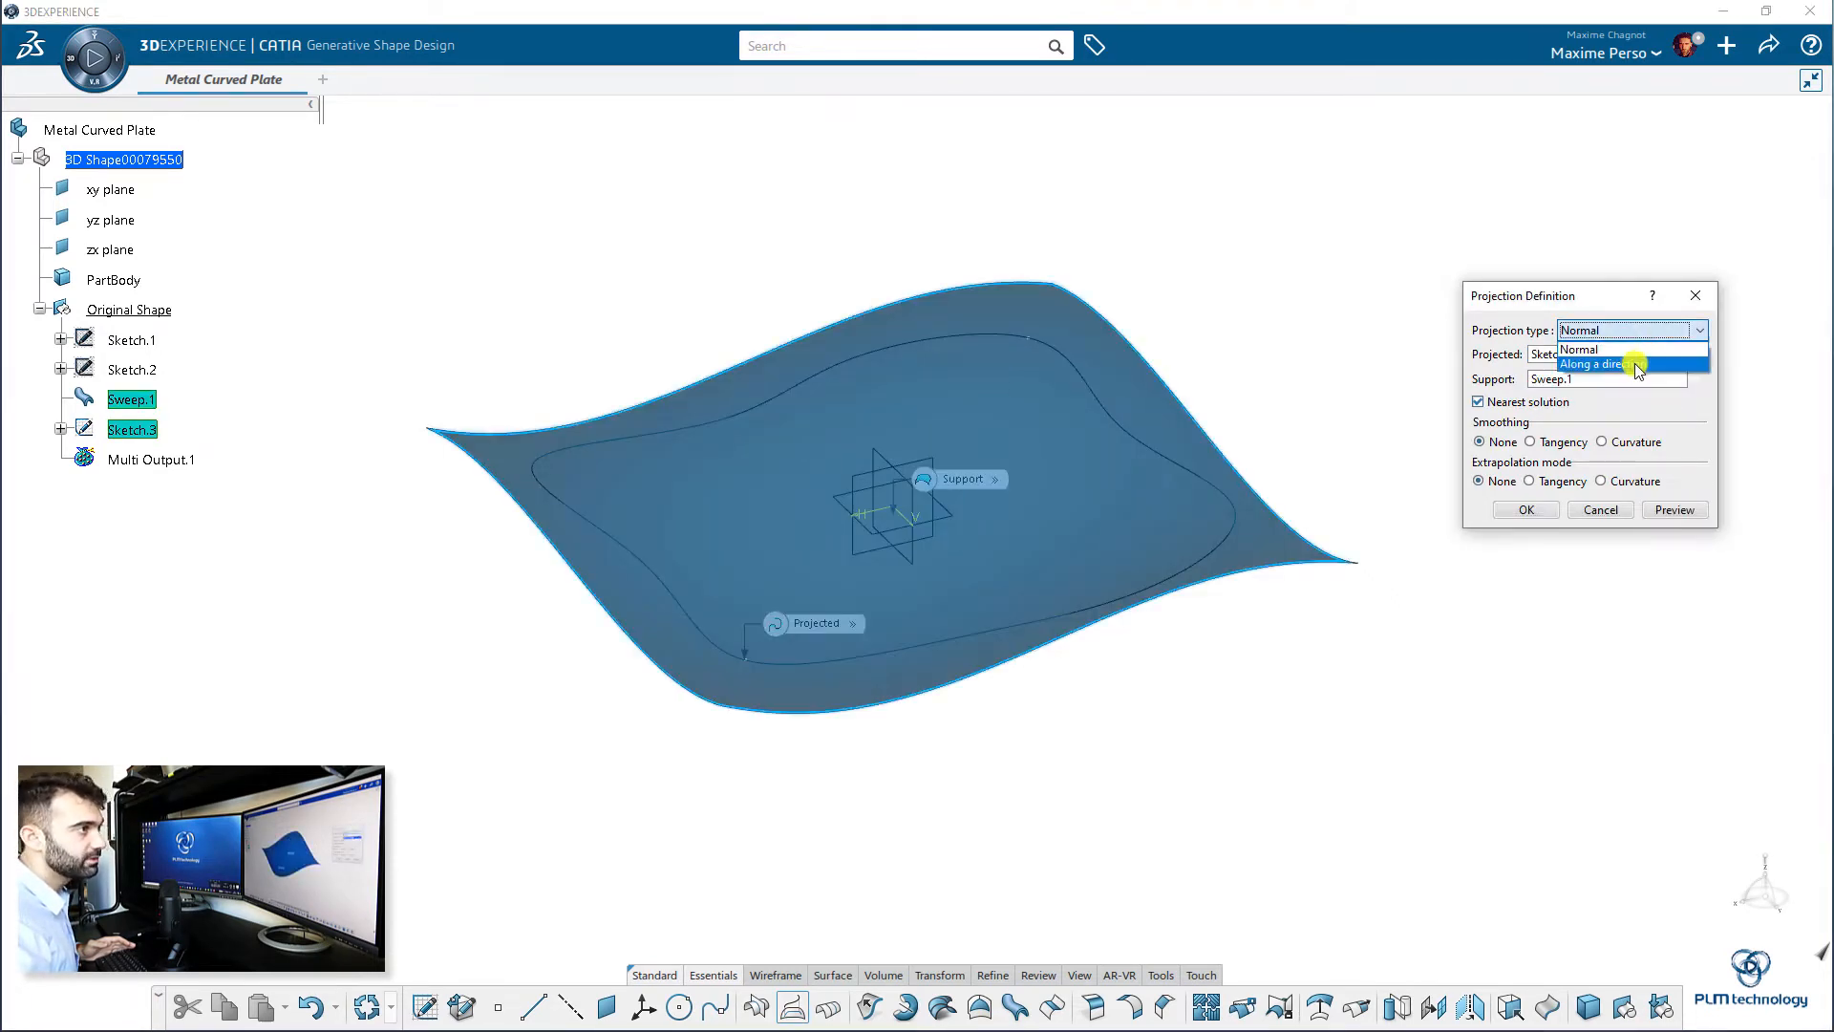
click(1635, 361)
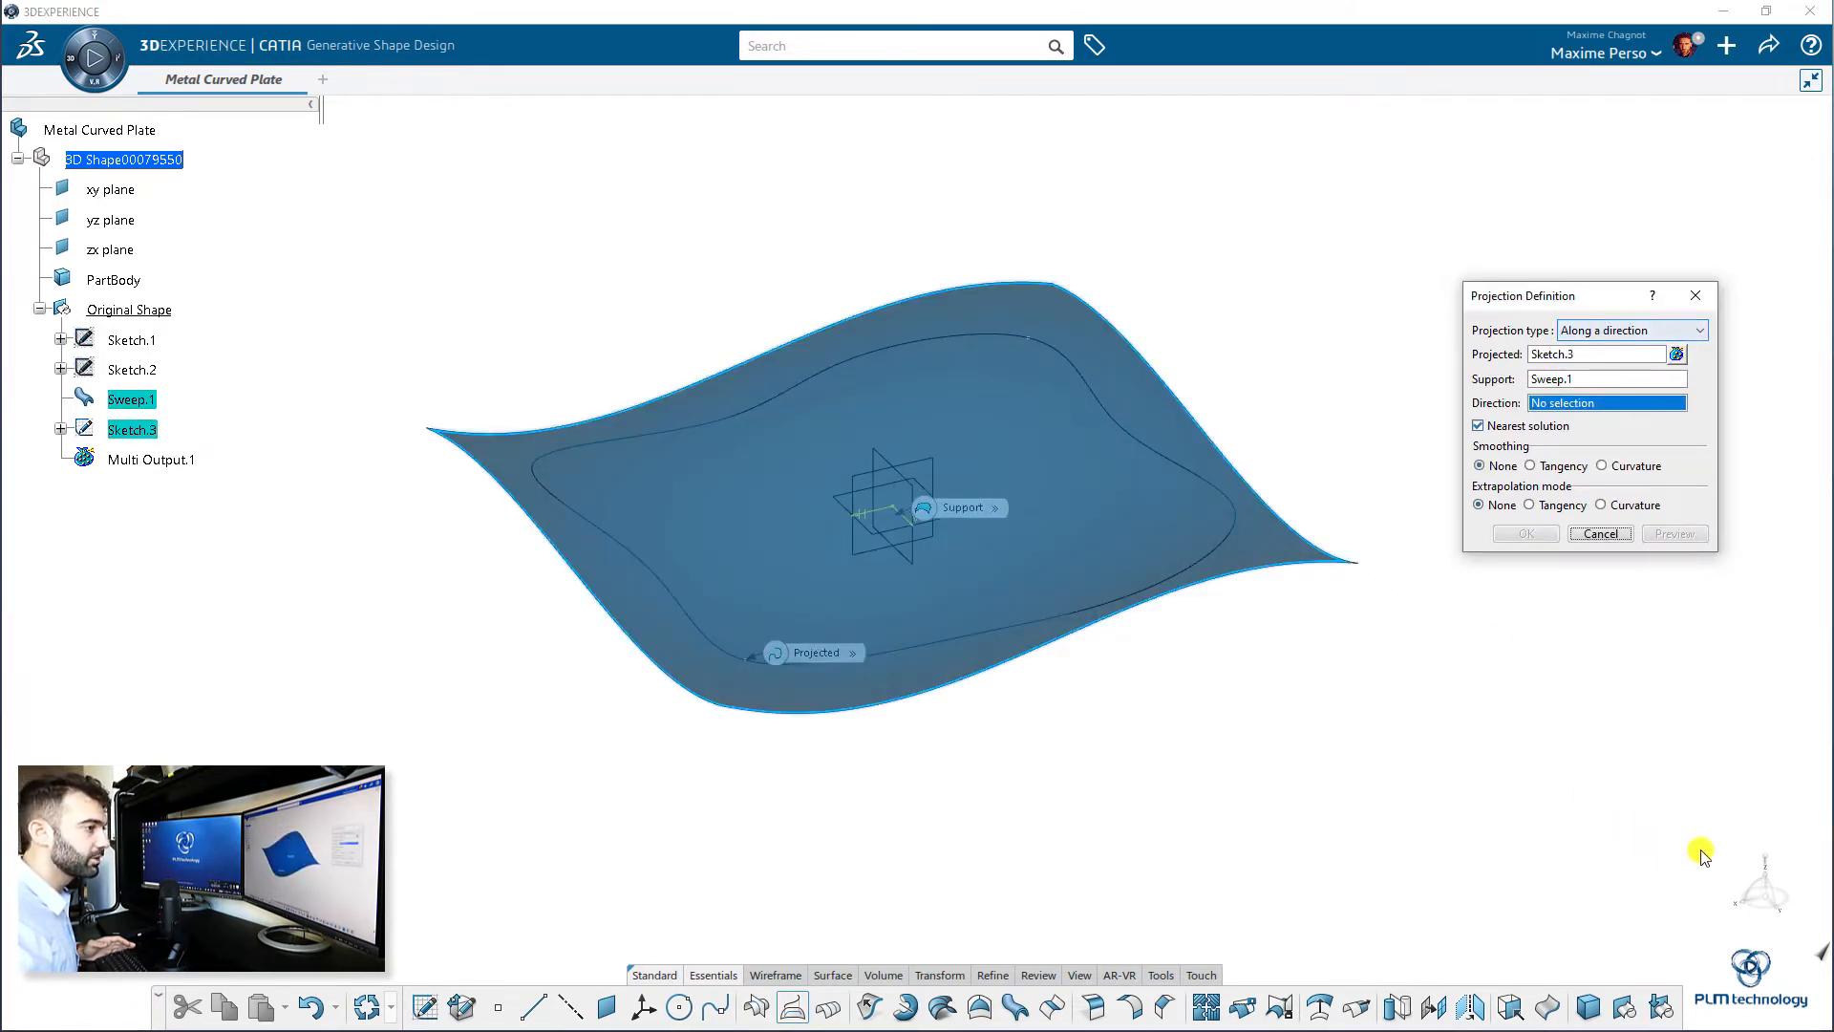
click(1763, 879)
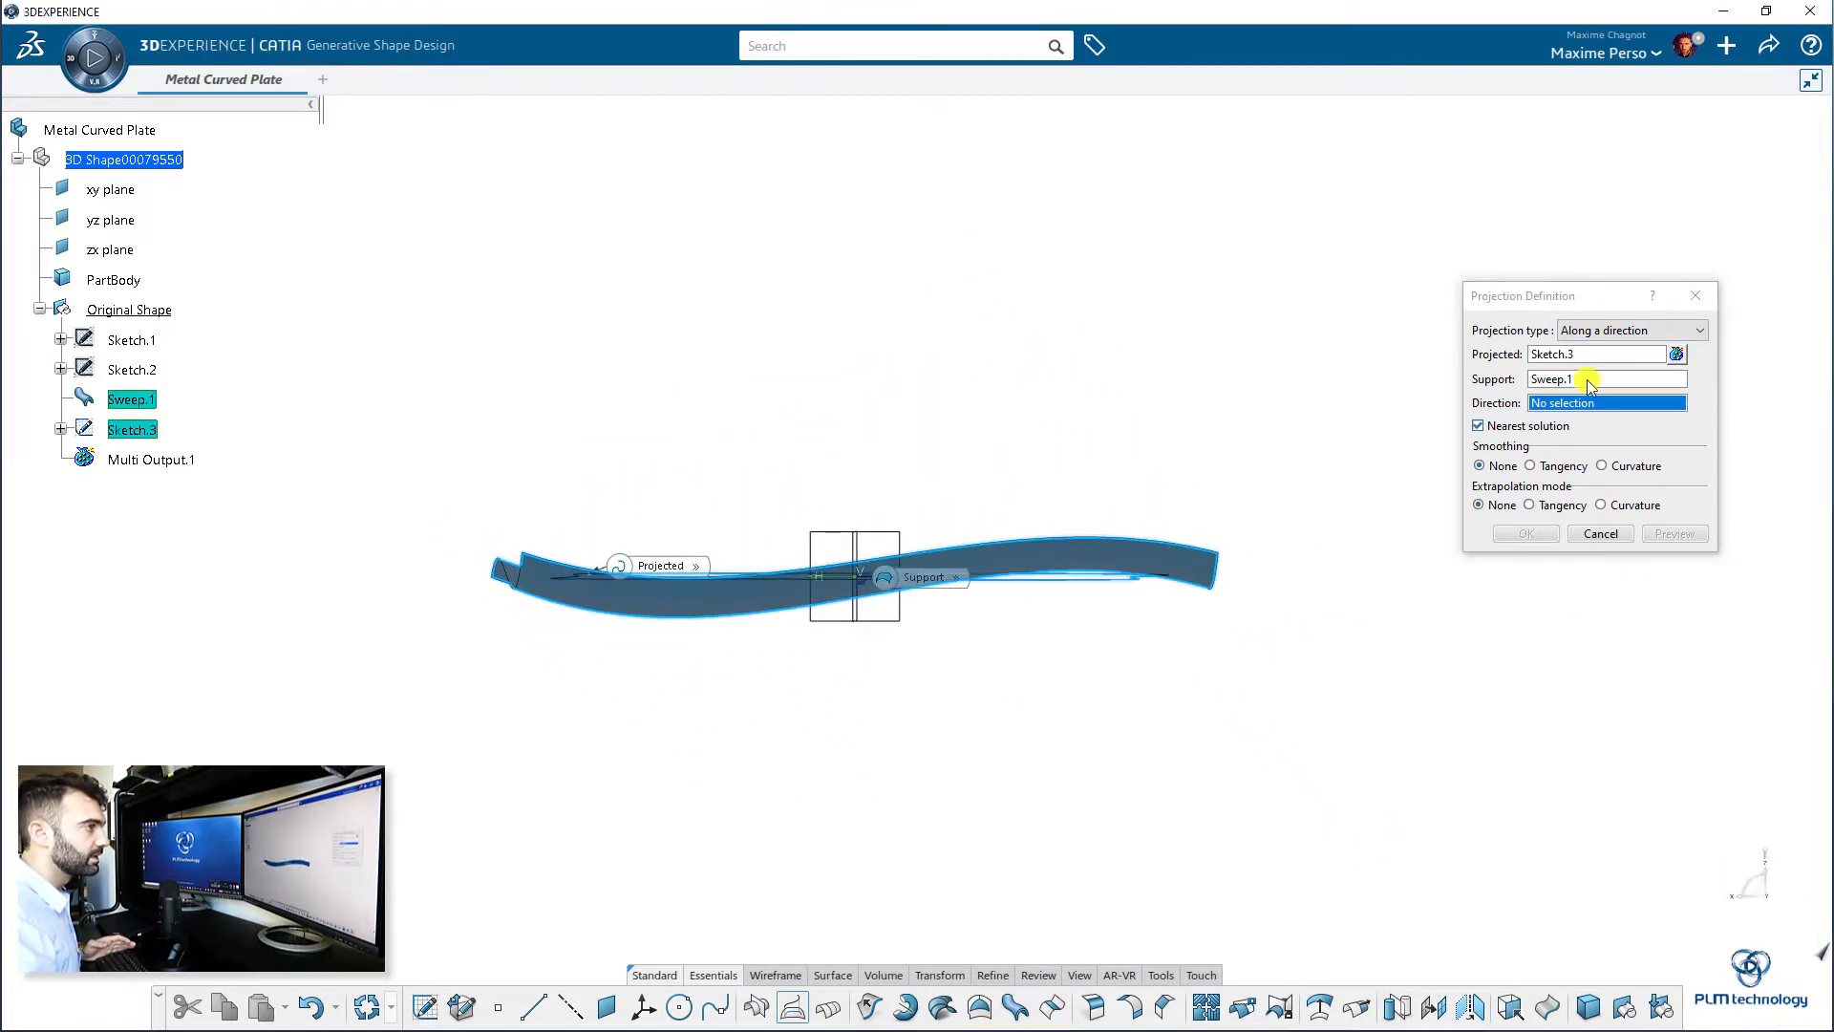
right_click(1572, 406)
click(1614, 482)
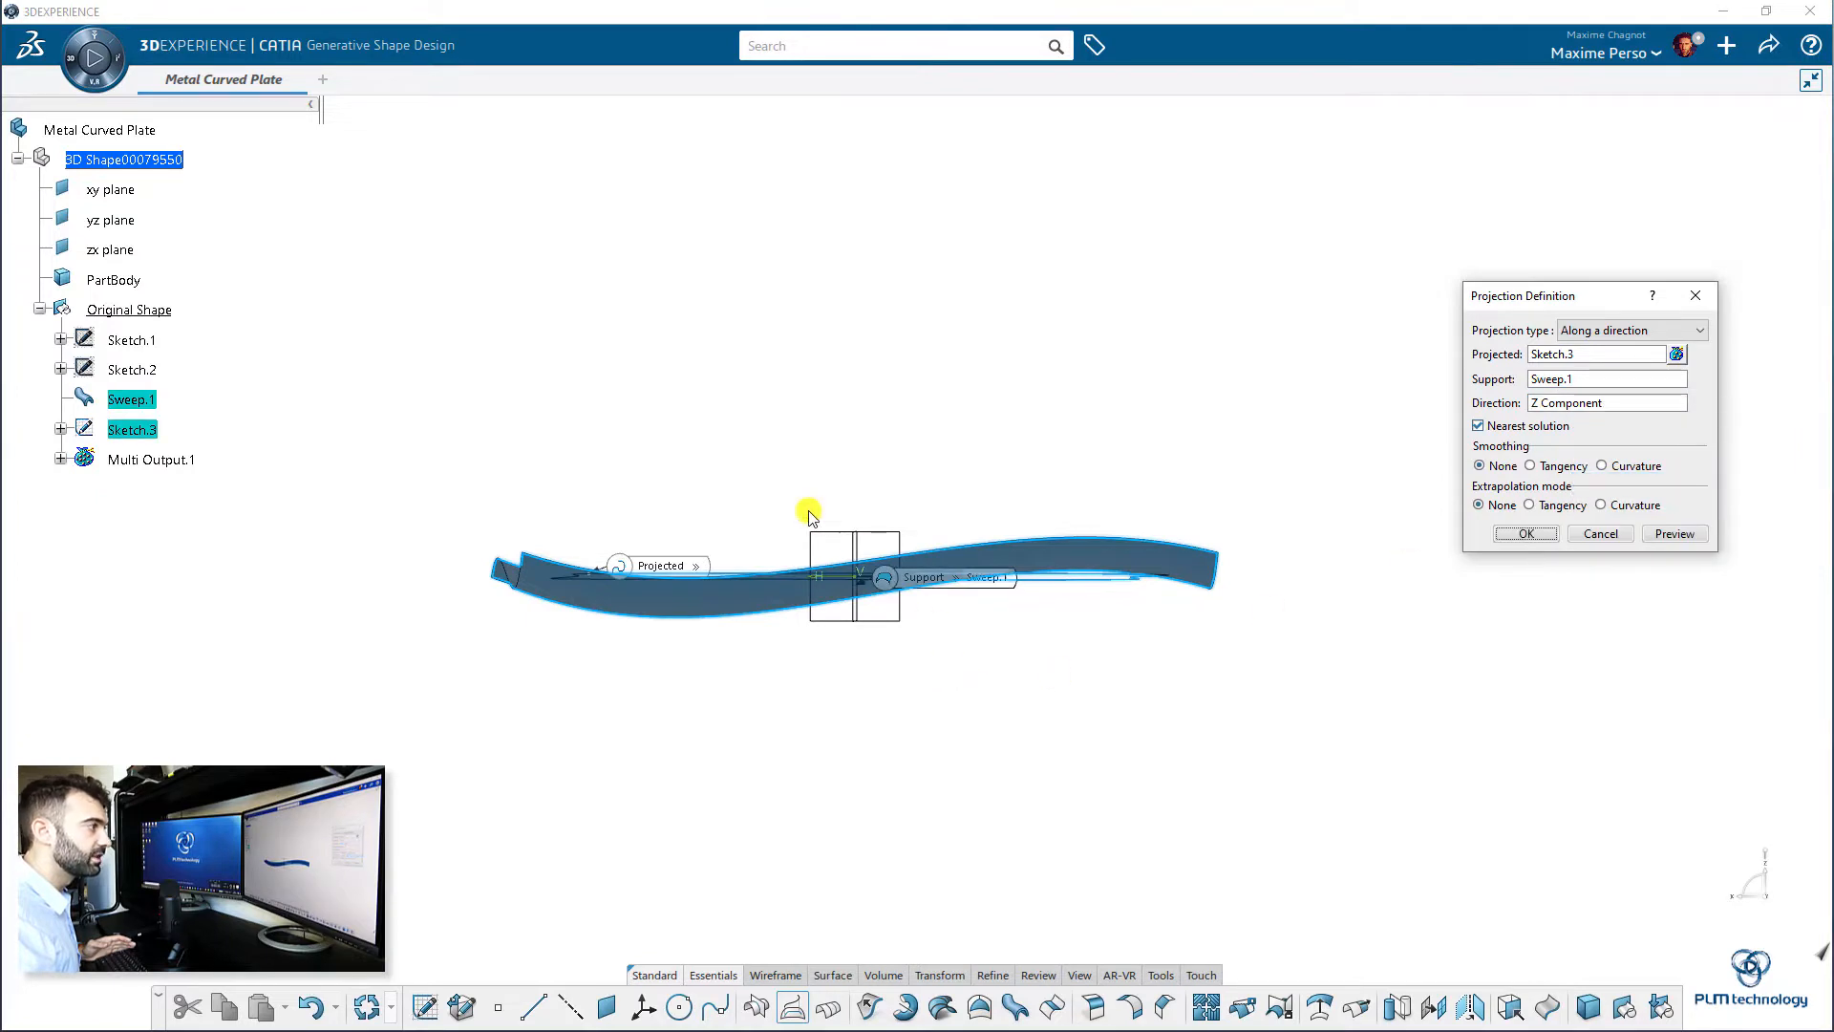
- Preview the projected curve, turn off the nearest solution option, and create the projection
middle_drag(811, 512, 1822, 554)
click(1702, 535)
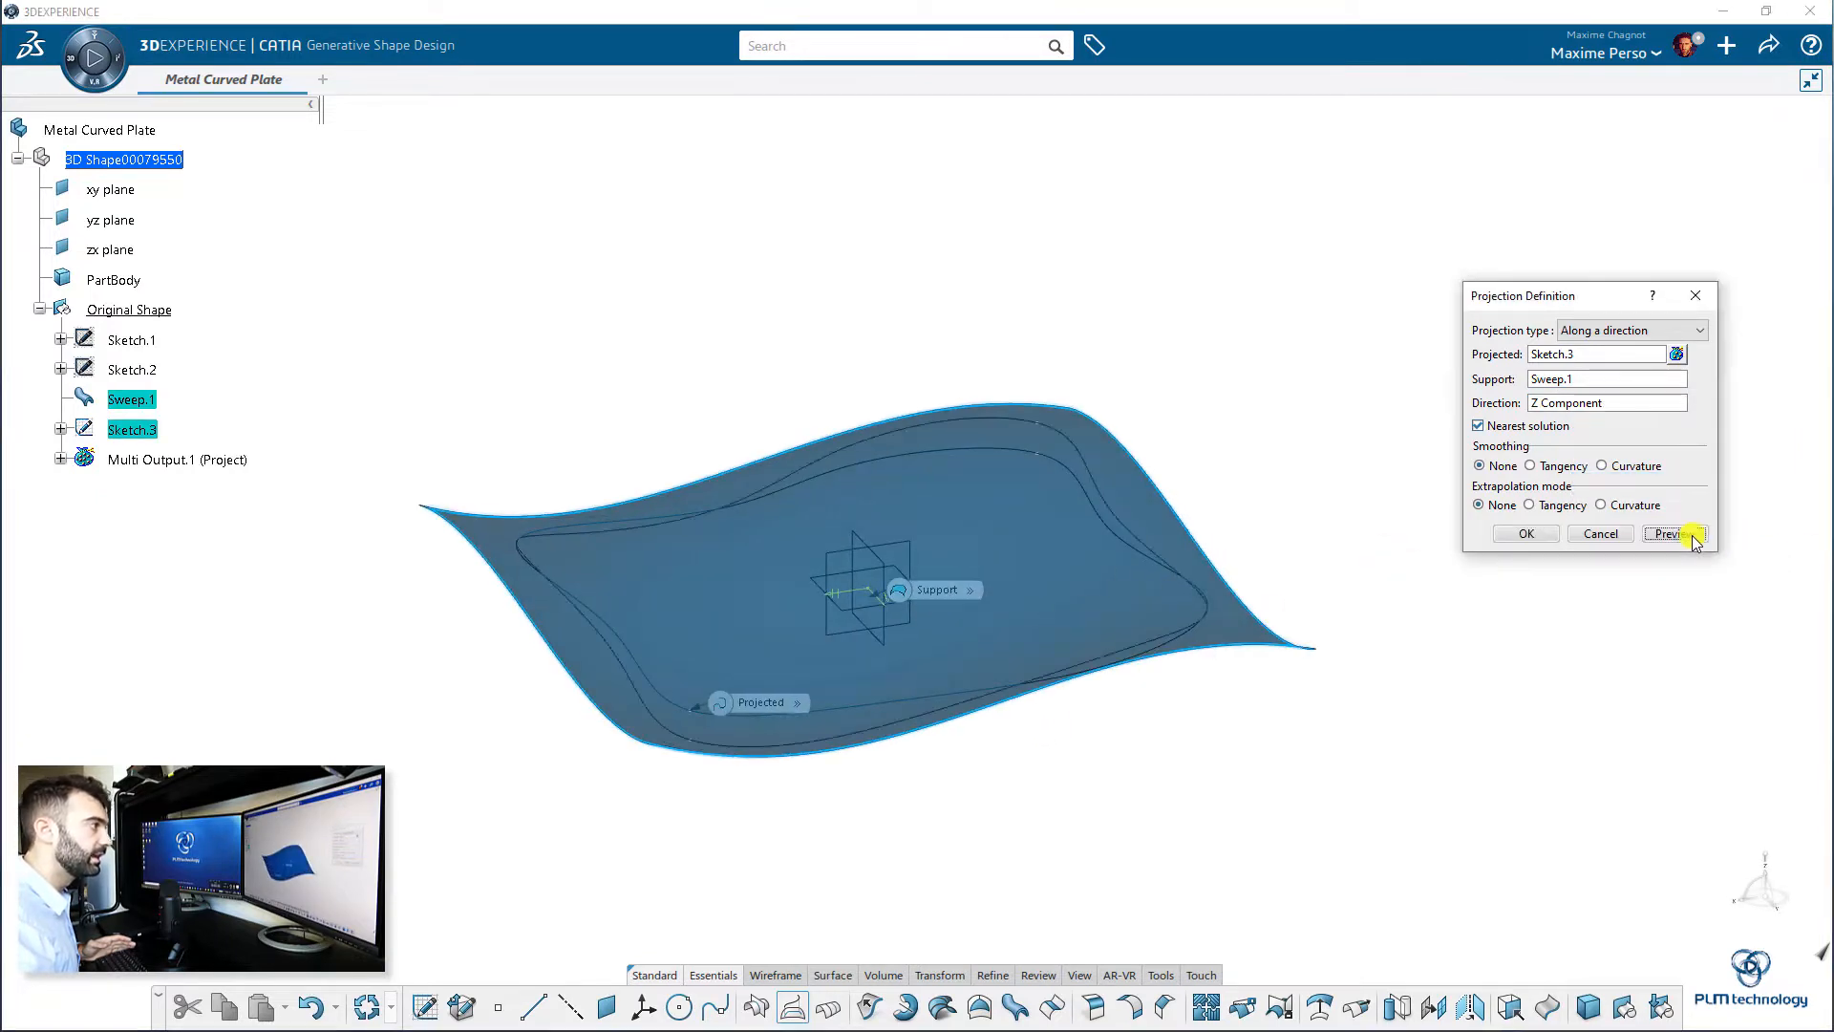
middle_drag(1126, 811, 1710, 461)
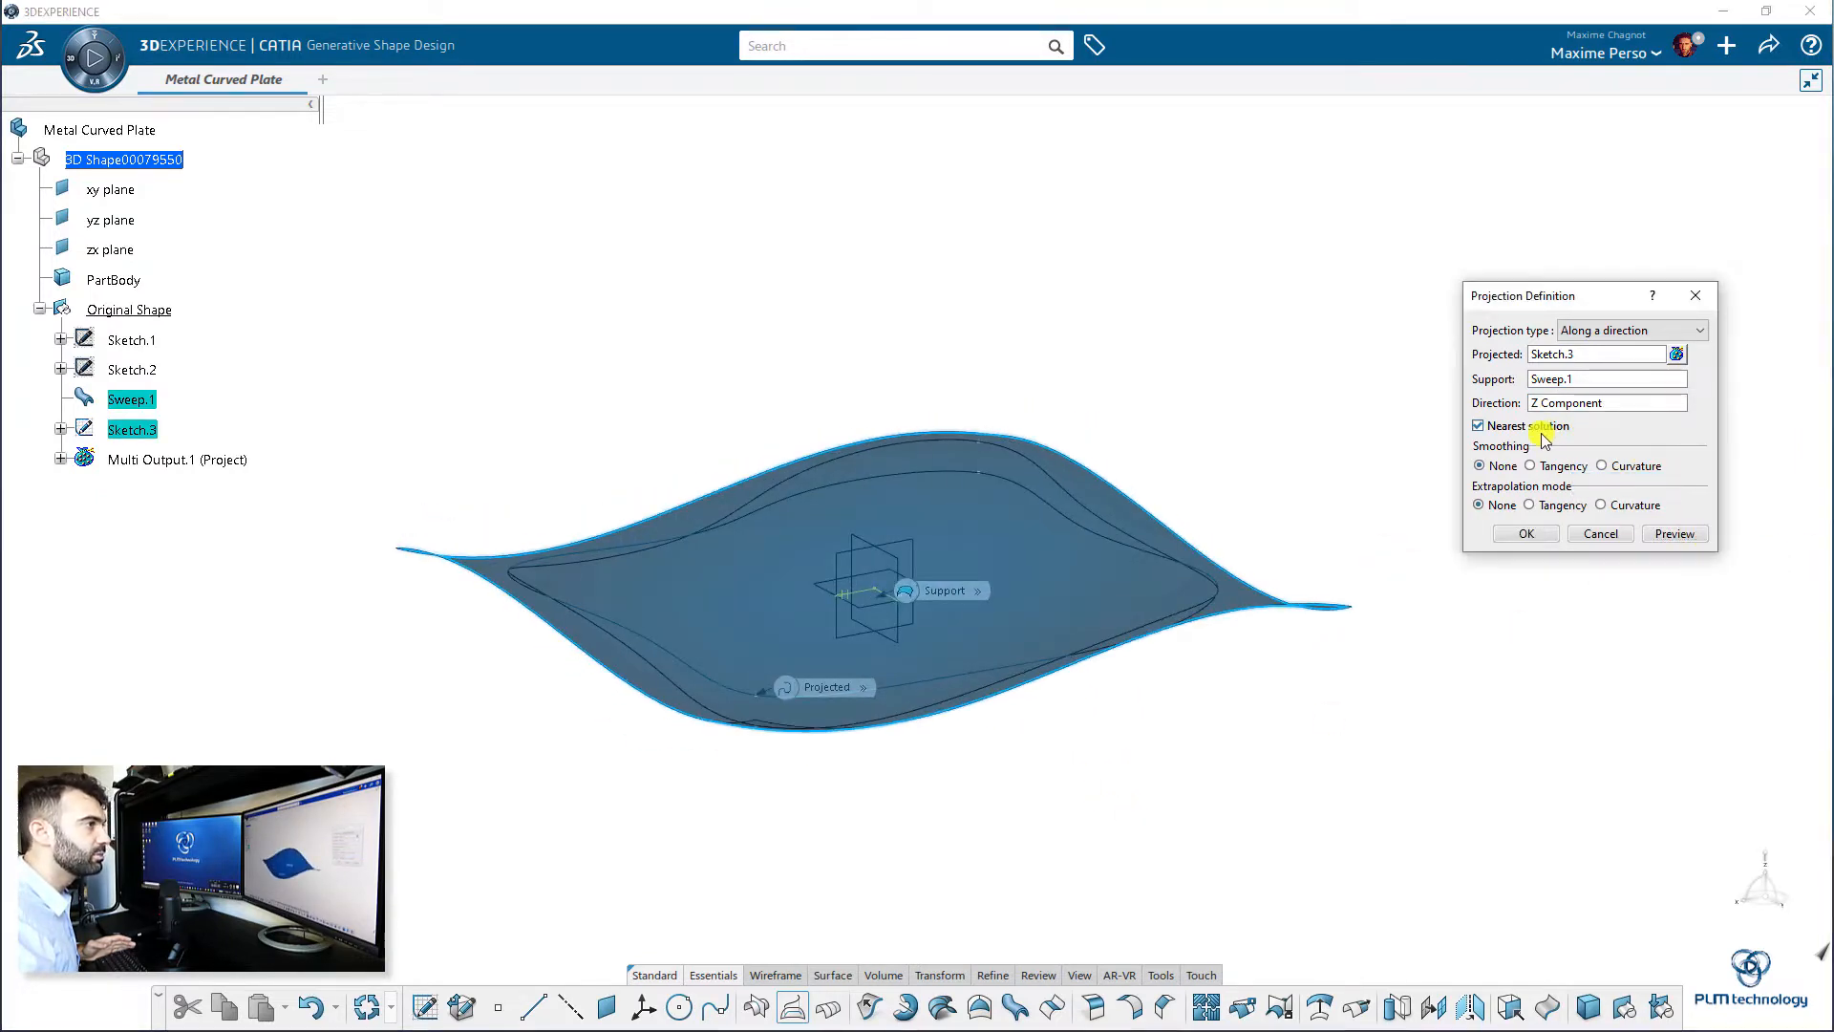
click(1481, 426)
click(1681, 534)
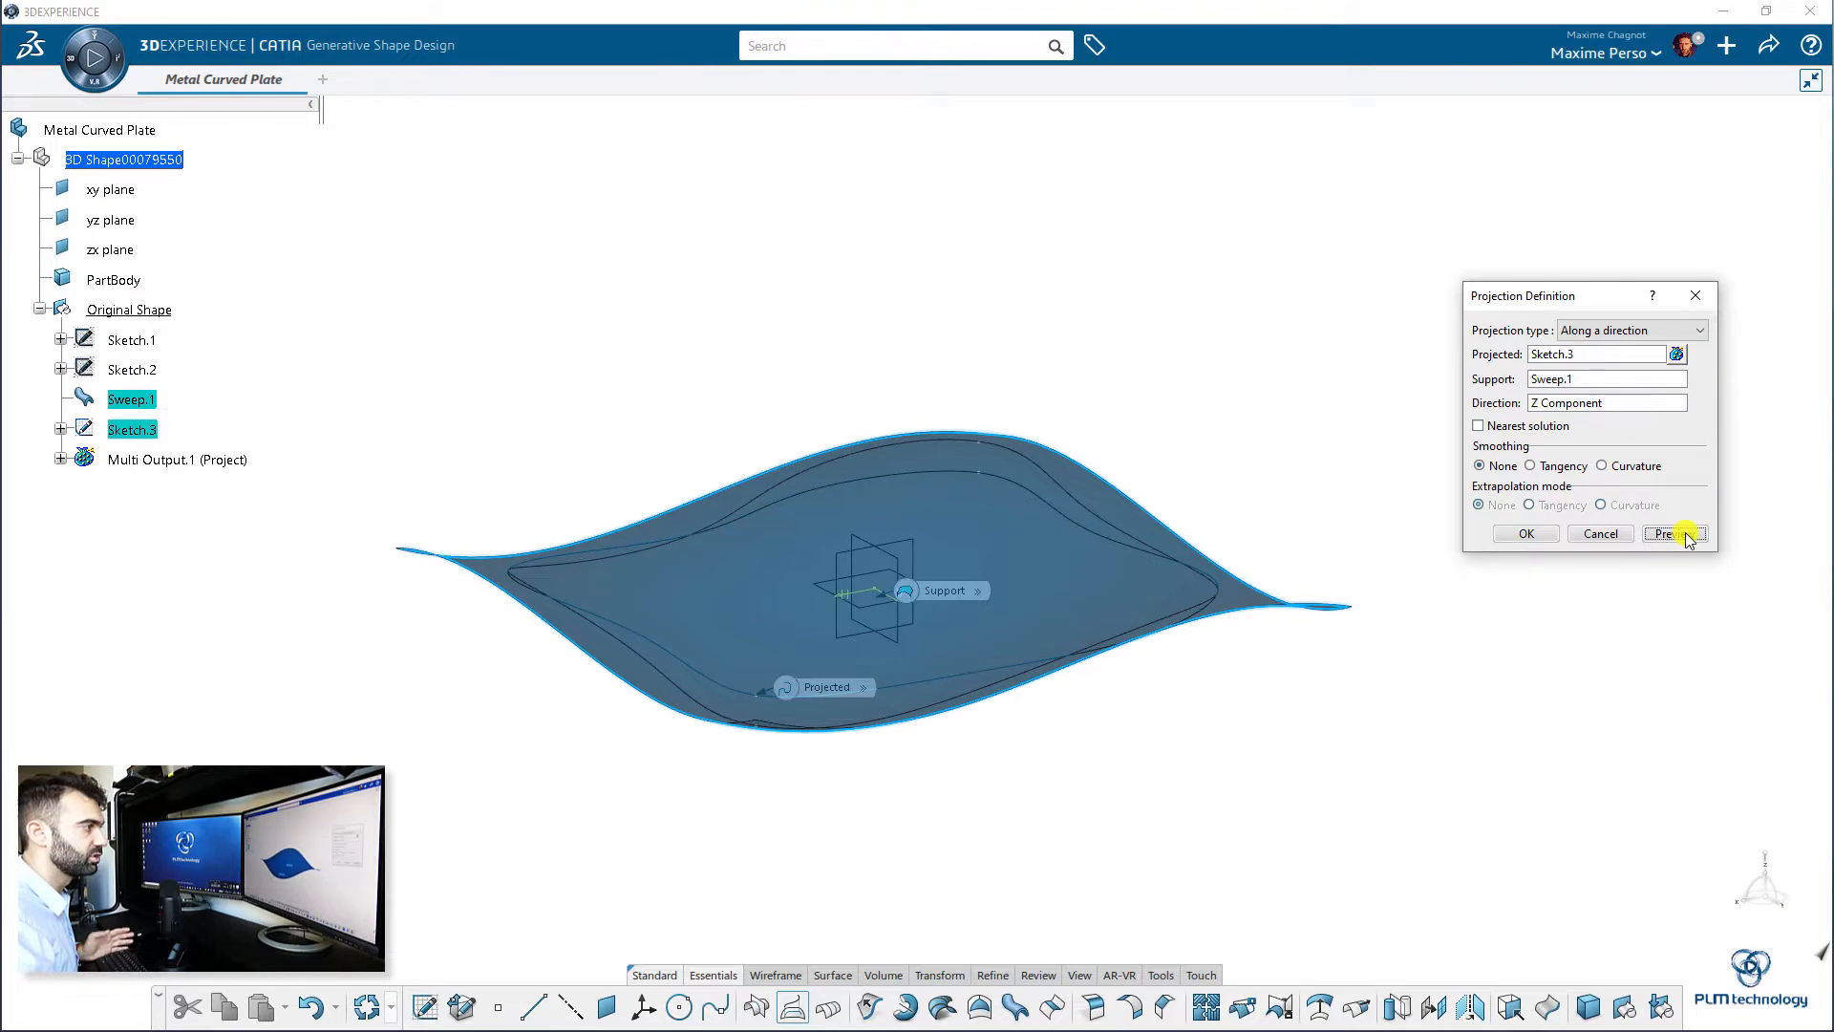
click(1537, 541)
- Hide Sketch.3 in the Original Shape set
middle_drag(859, 368, 300, 542)
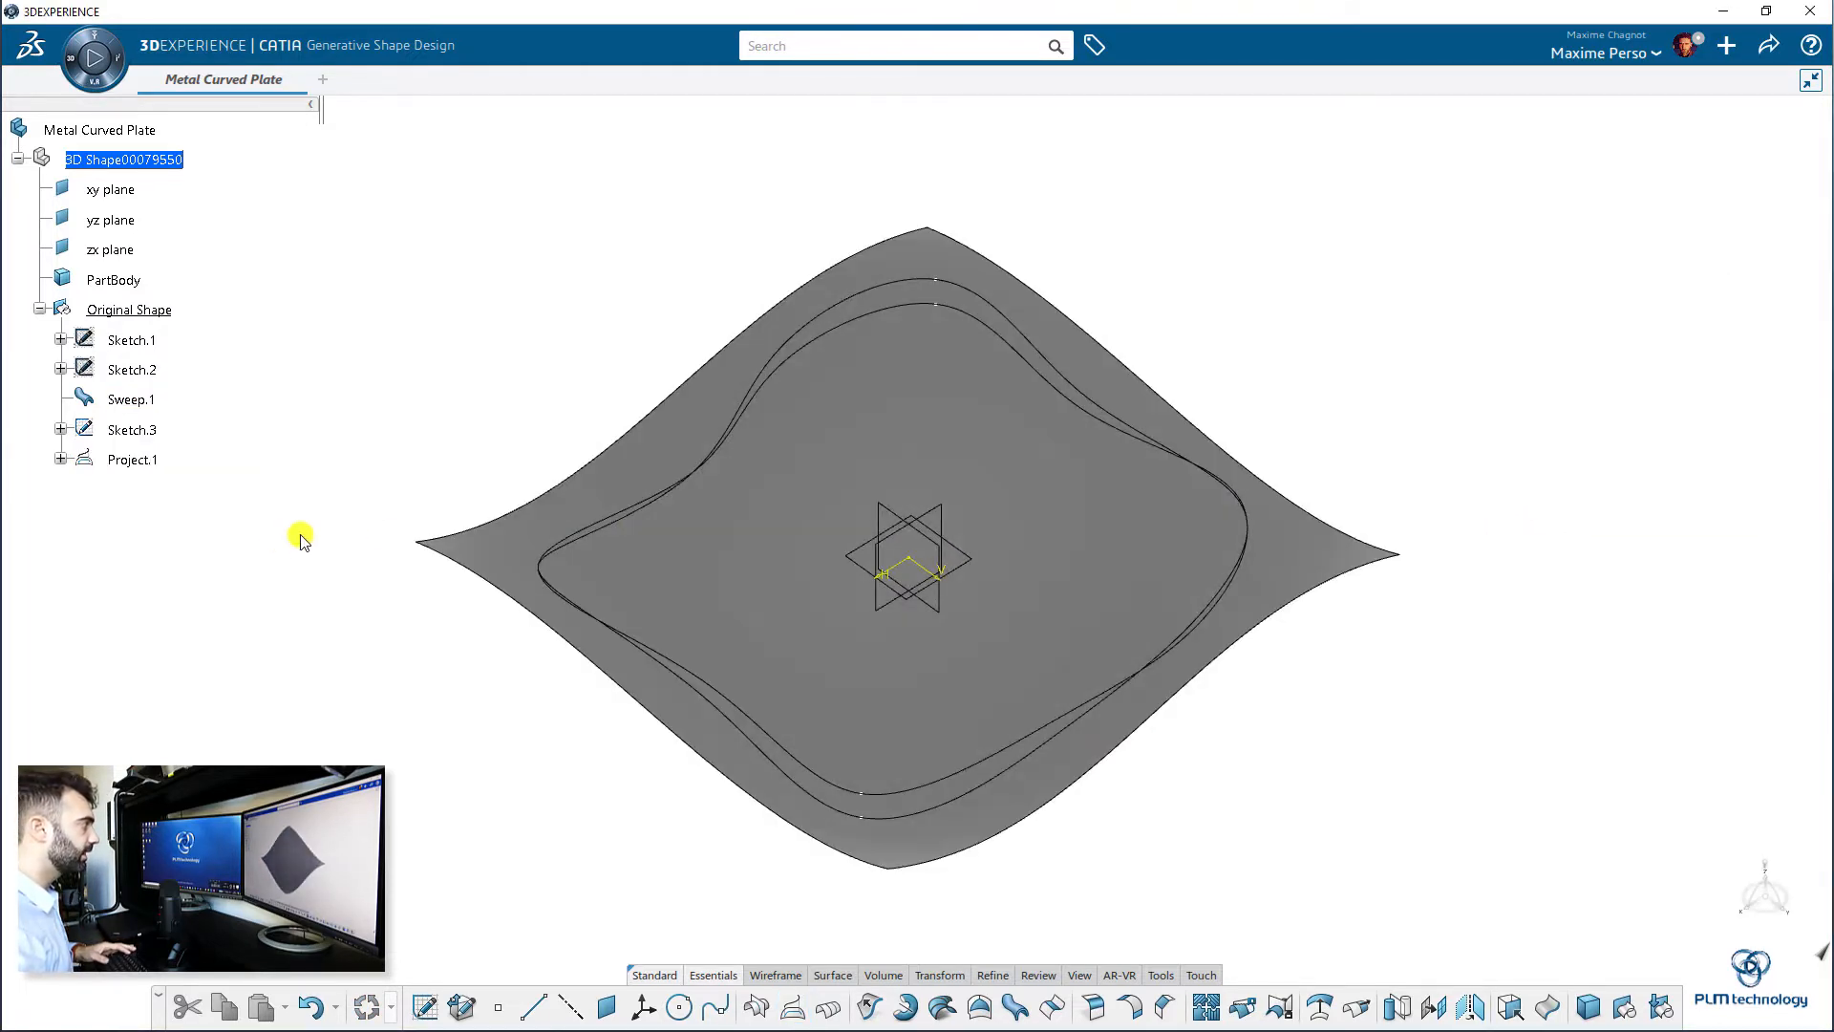
right_click(131, 429)
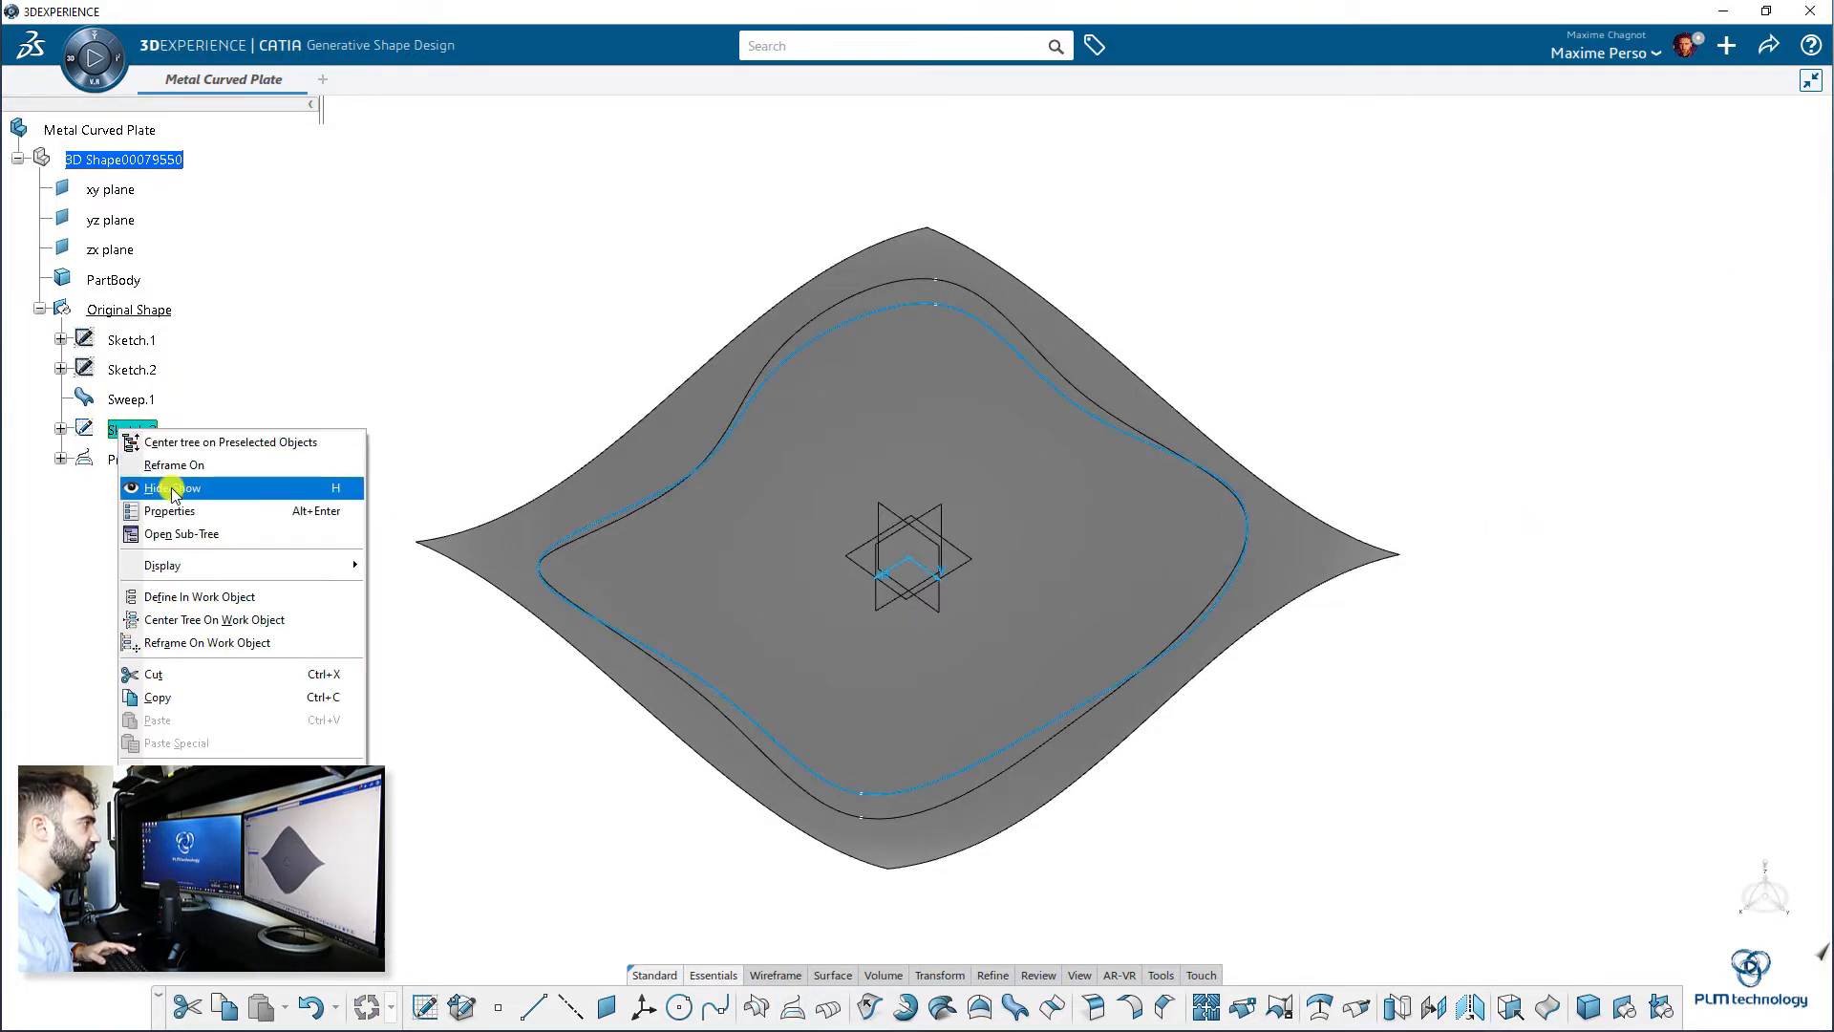
click(172, 488)
- Split the swept surface Sweep.1 with the projected curve Project.1, keeping the inner area
mouse_move(484, 540)
middle_down()
mouse_move(994, 778)
mouse_move(1077, 324)
mouse_move(759, 203)
mouse_move(671, 360)
middle_up()
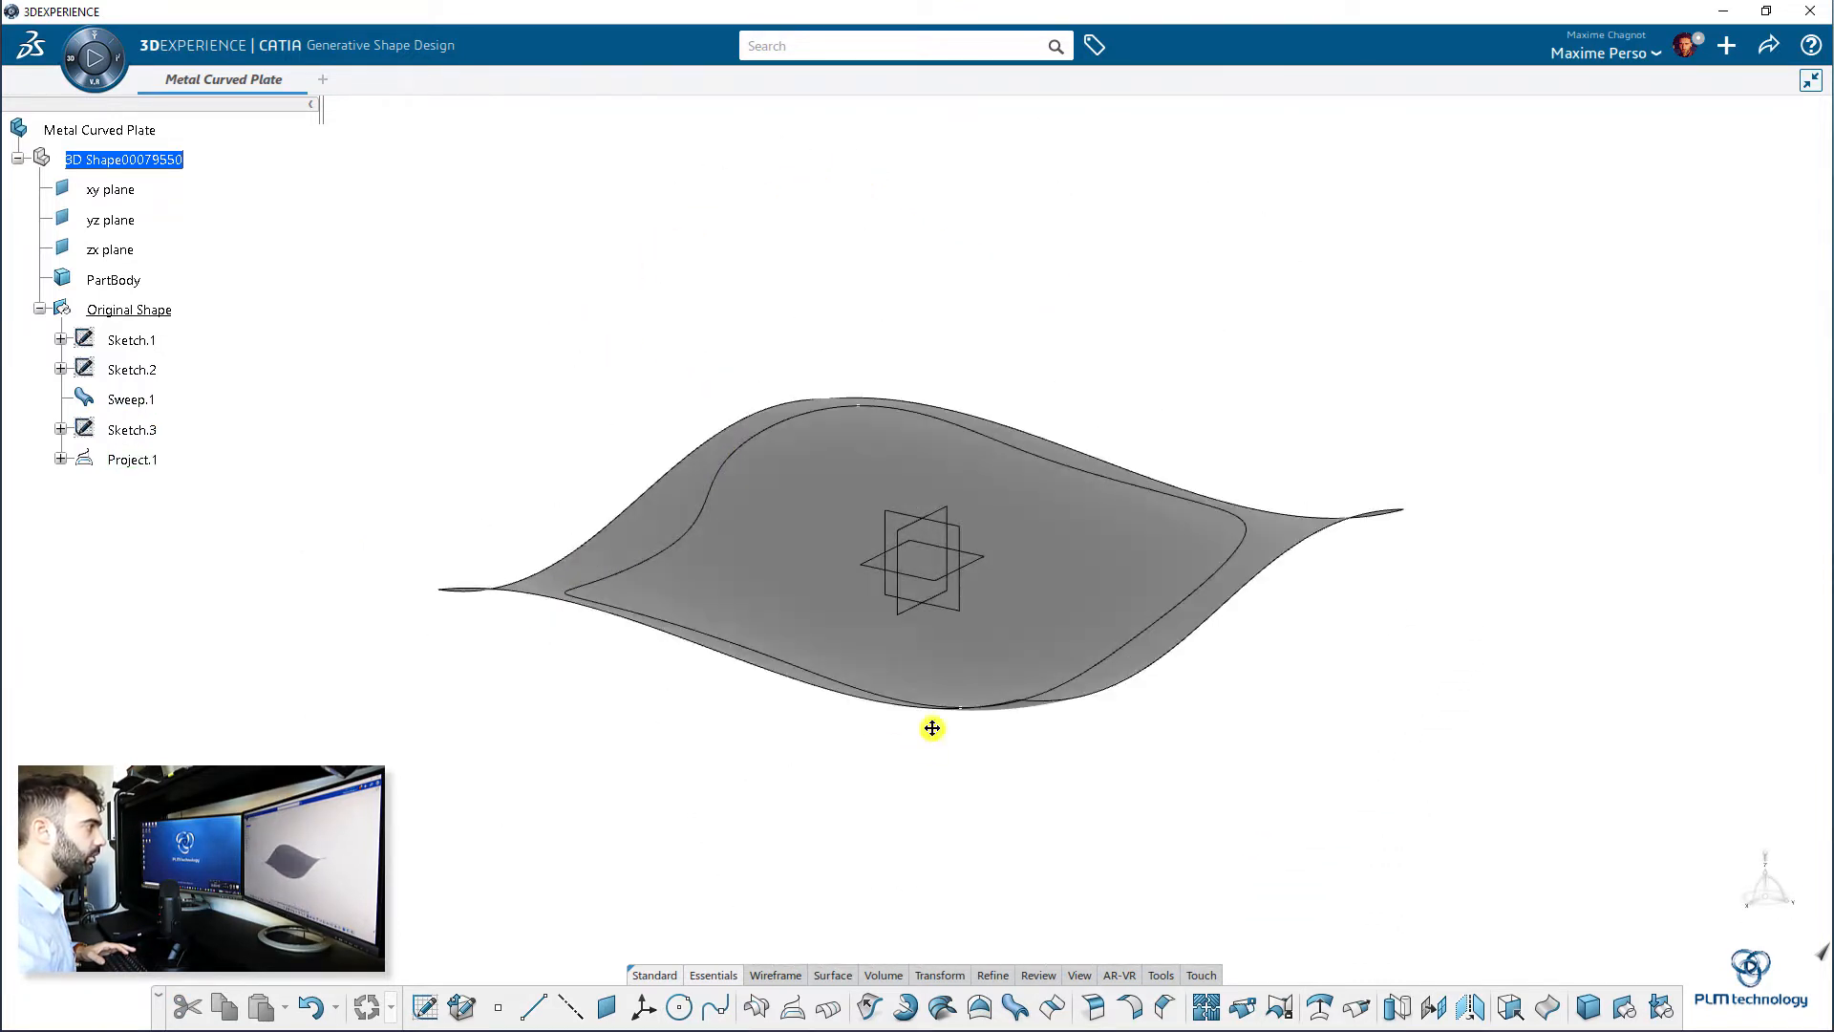
middle_drag(932, 727, 941, 777)
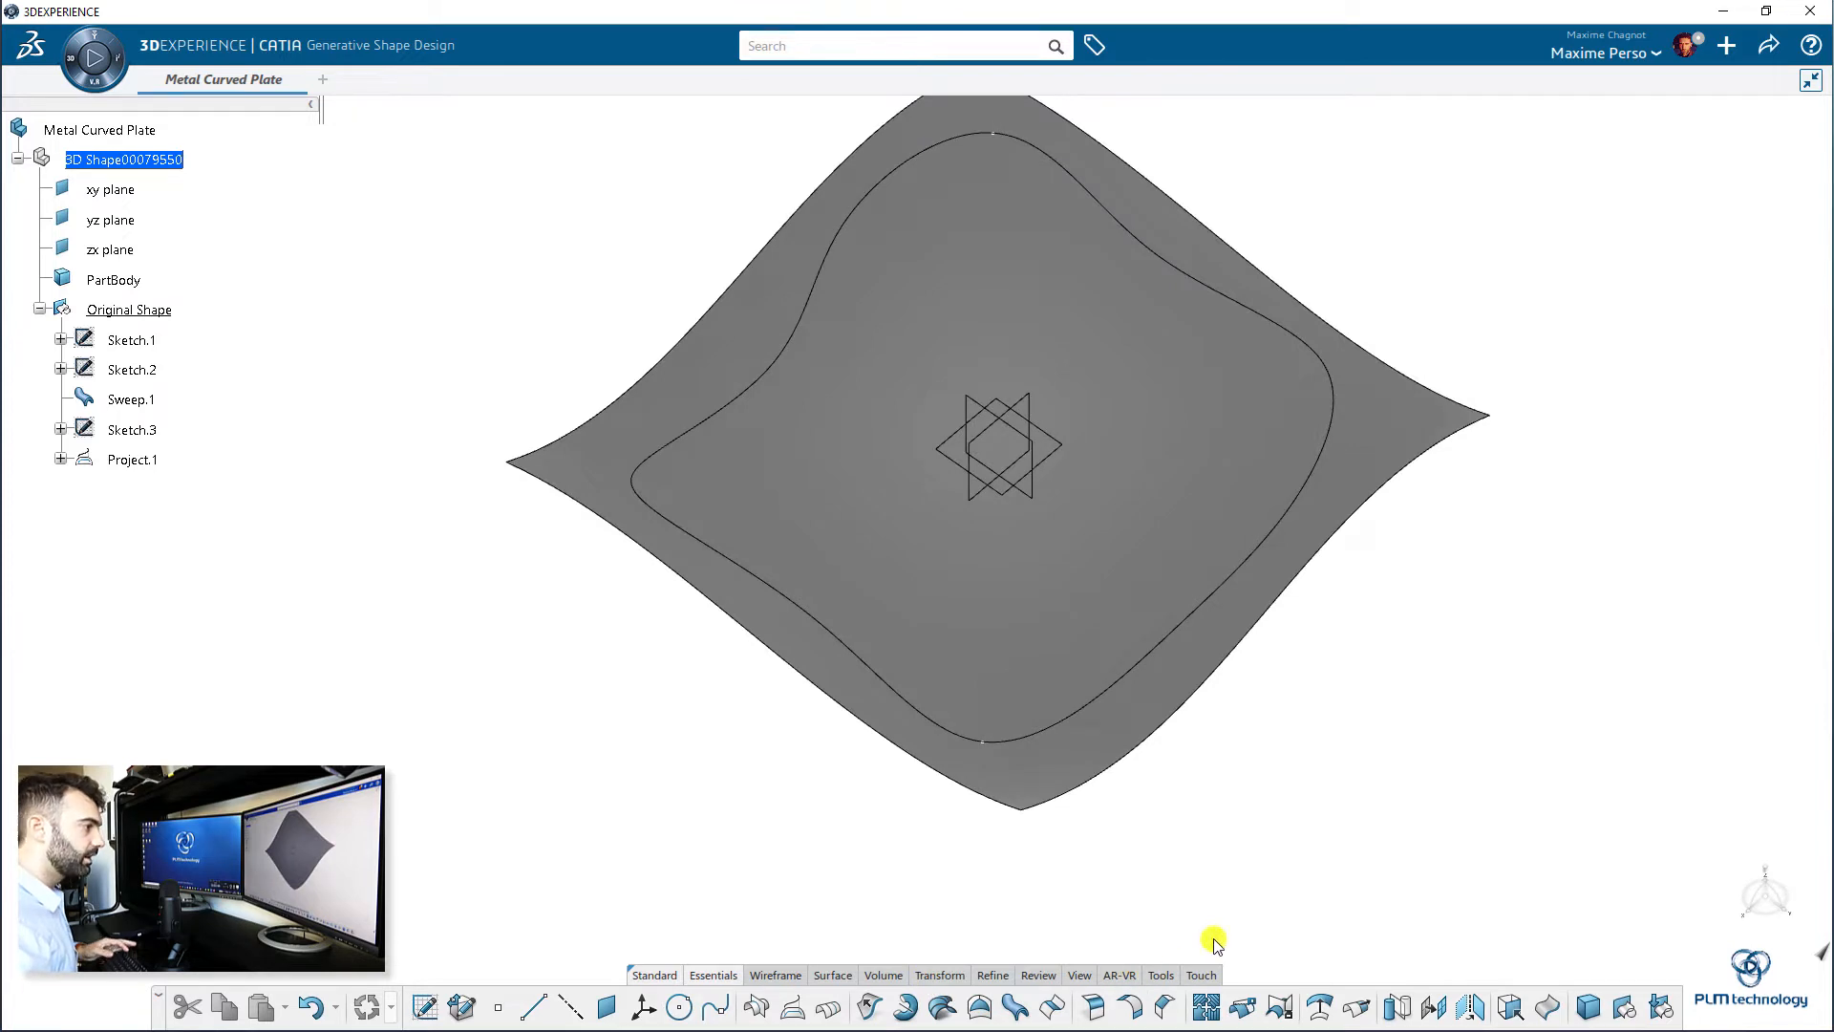
click(1241, 1007)
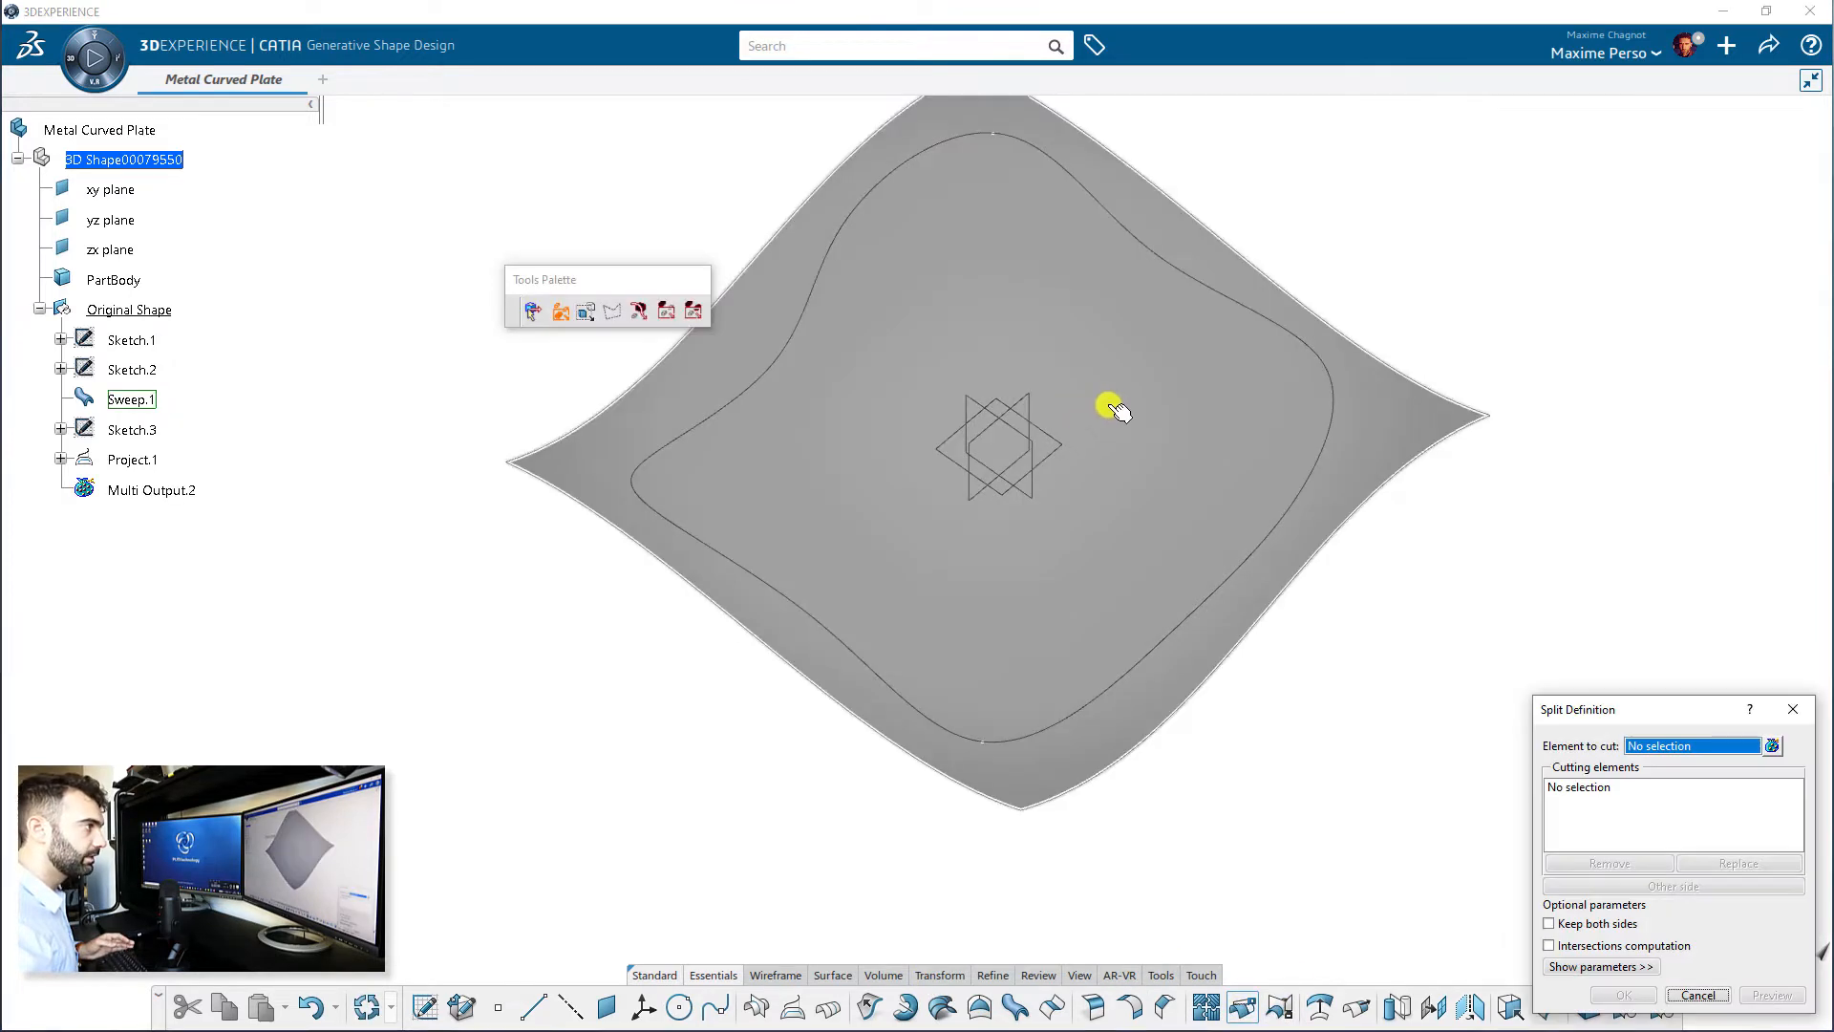
click(1184, 382)
click(1182, 274)
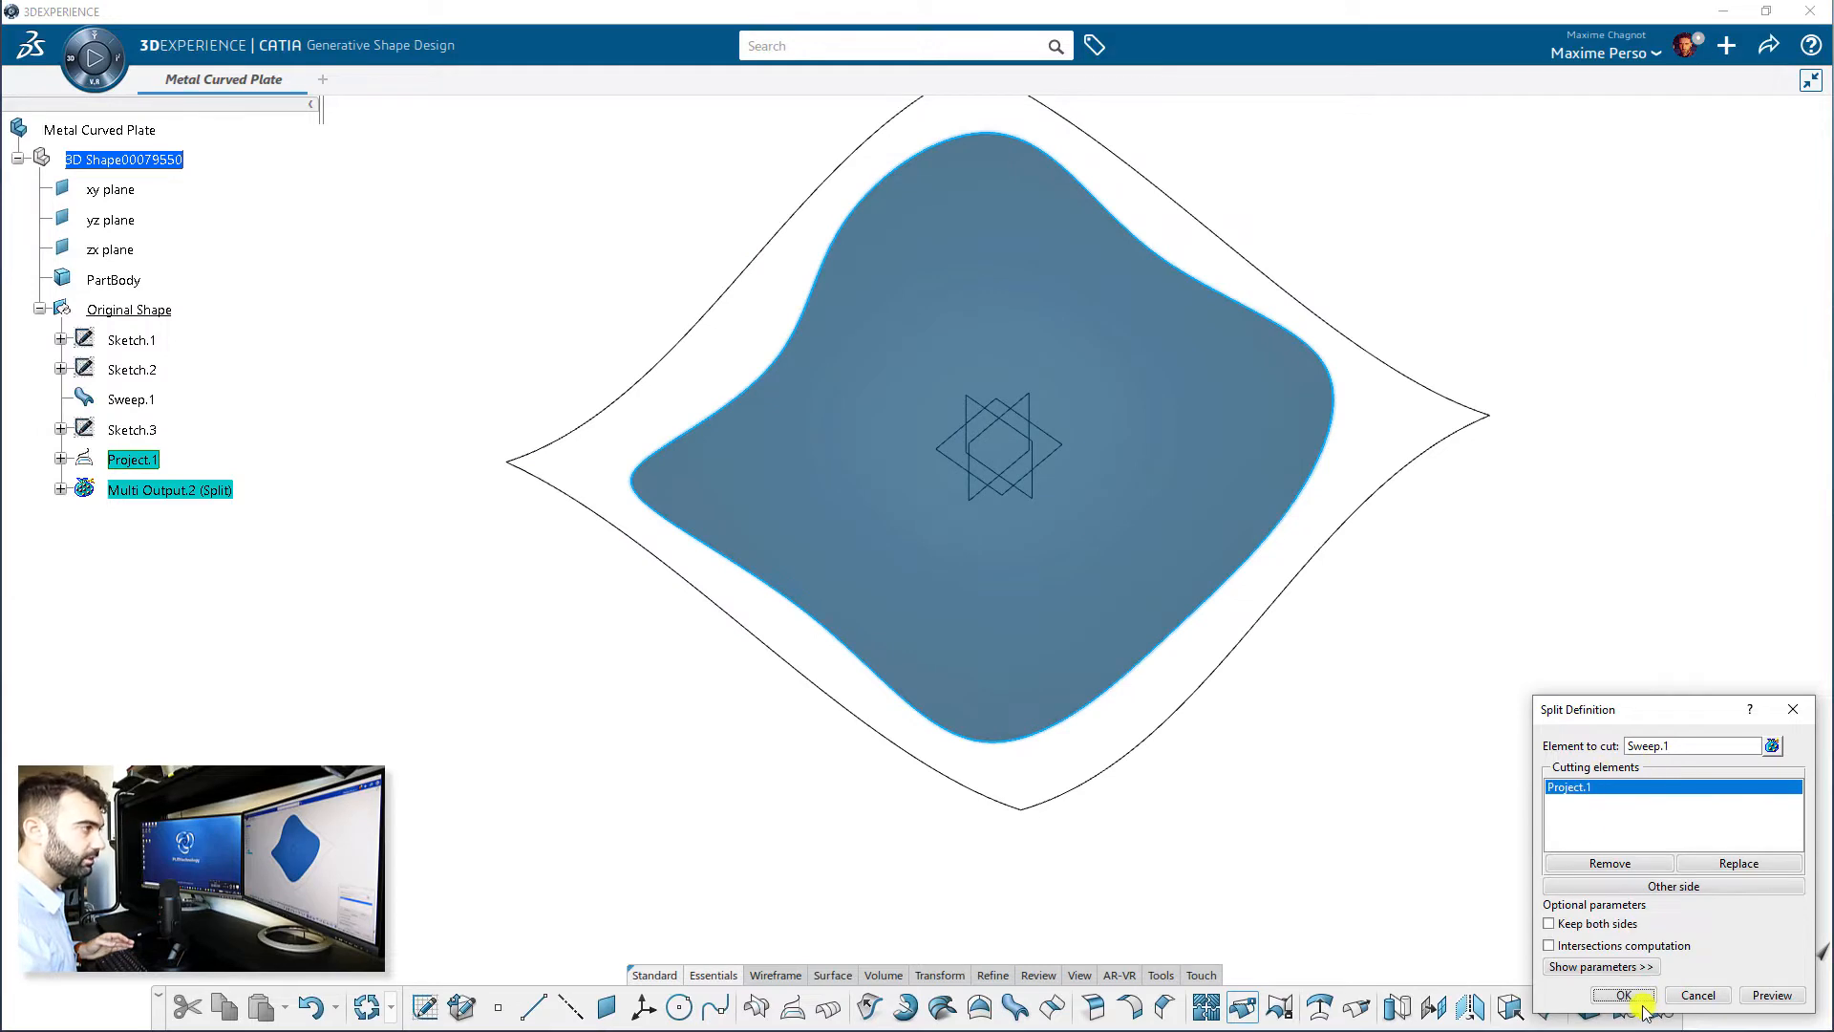
click(1604, 996)
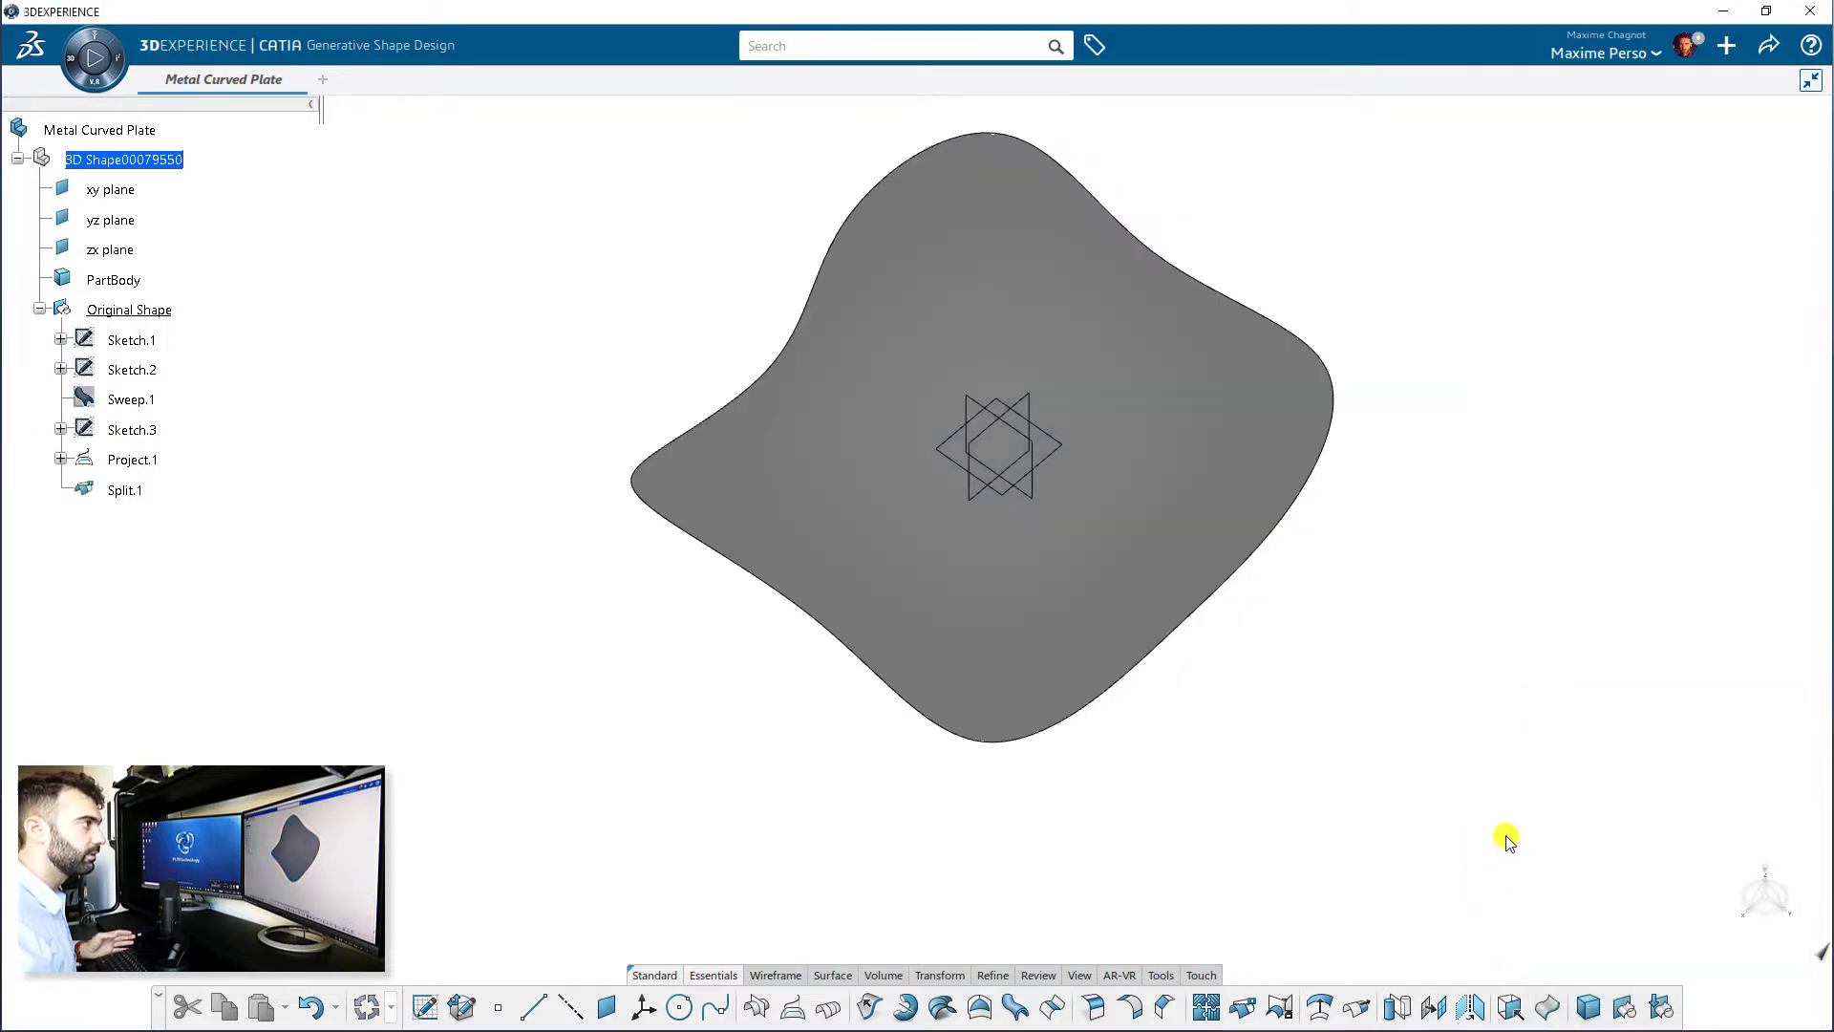
- Insert a new geometrical set under the 3D shape, after the Original Shape set
middle_drag(1261, 765, 1232, 618)
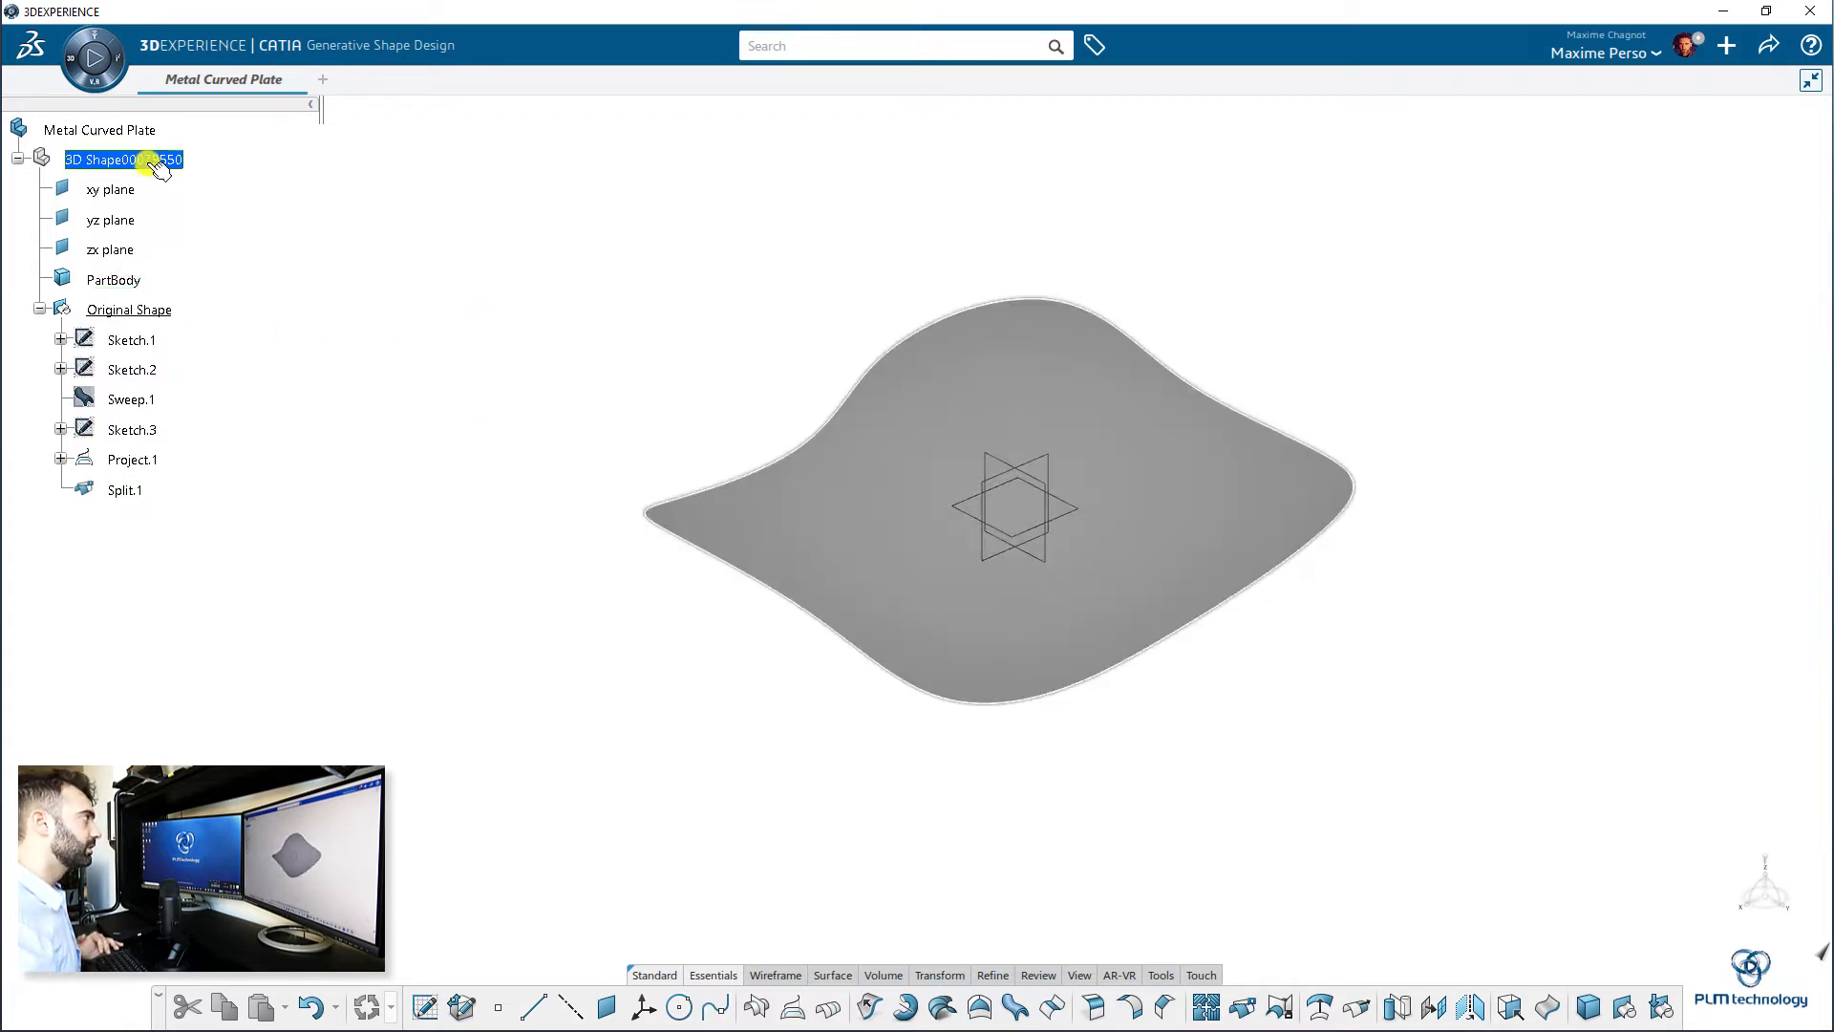
click(163, 158)
click(242, 116)
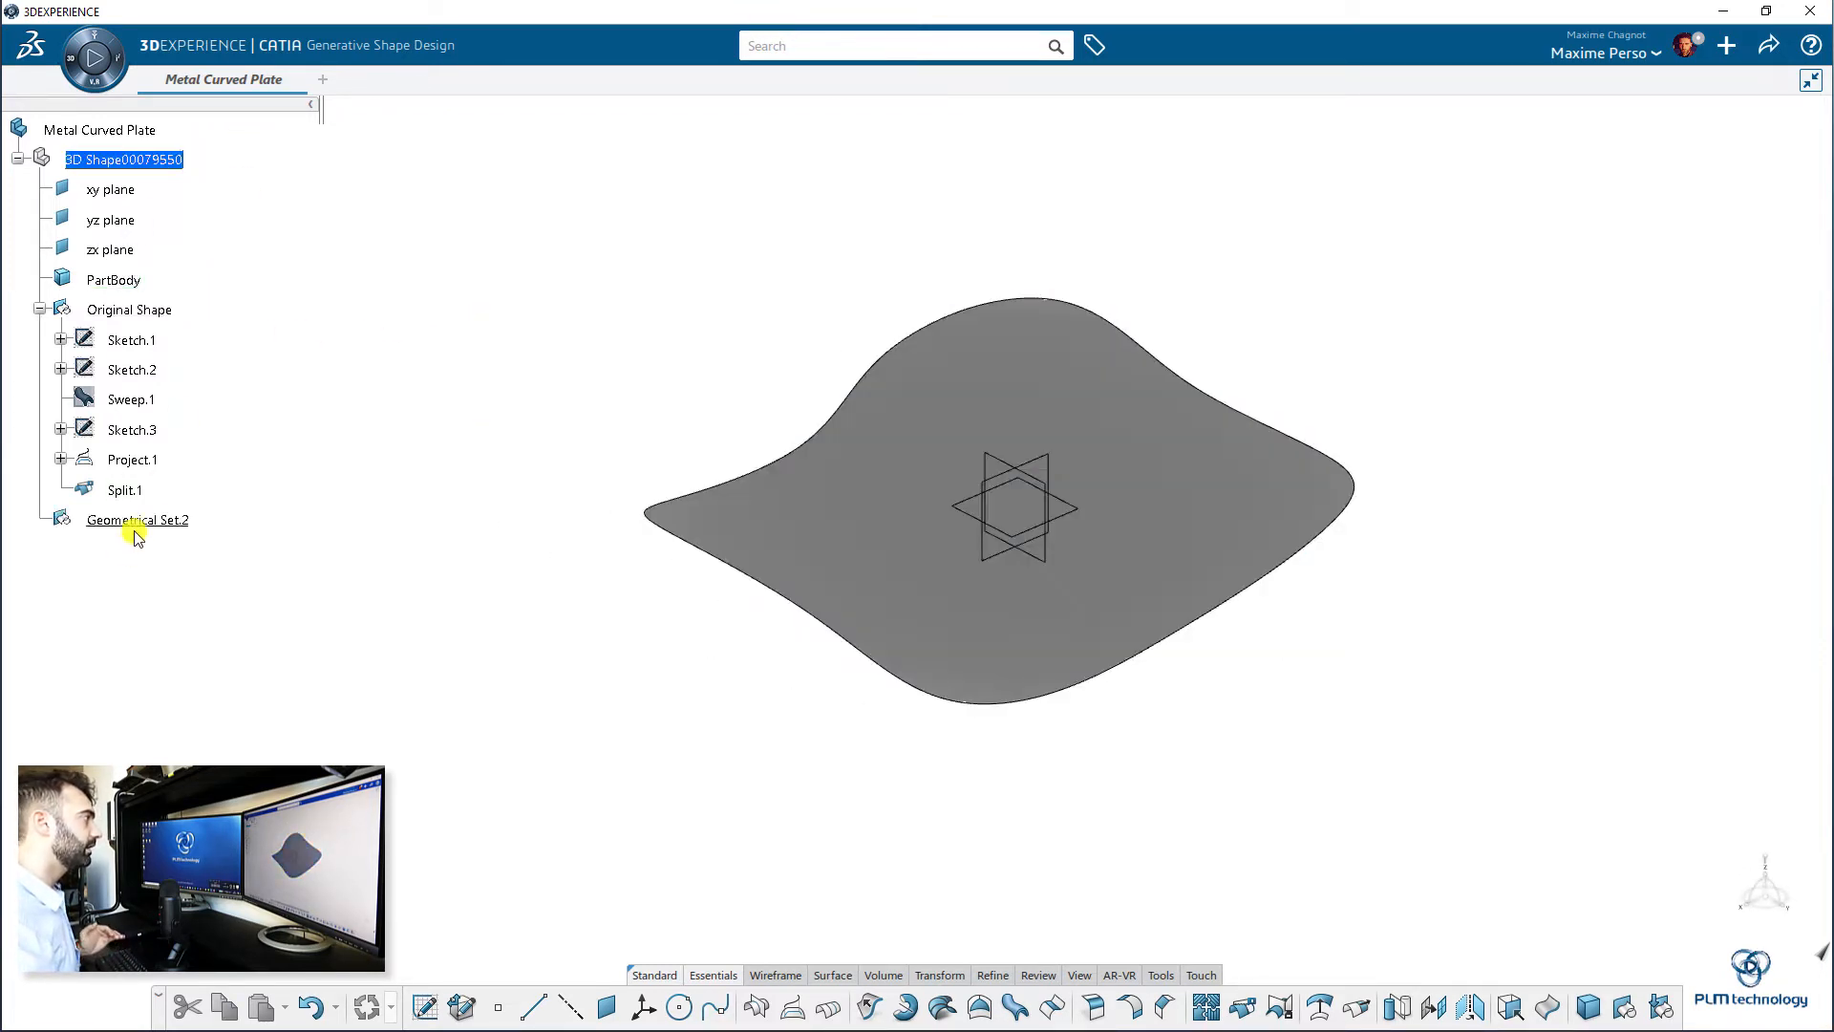
- Rename the new geometrical set as Original Cutout in its feature properties
click(137, 521)
right_click(135, 521)
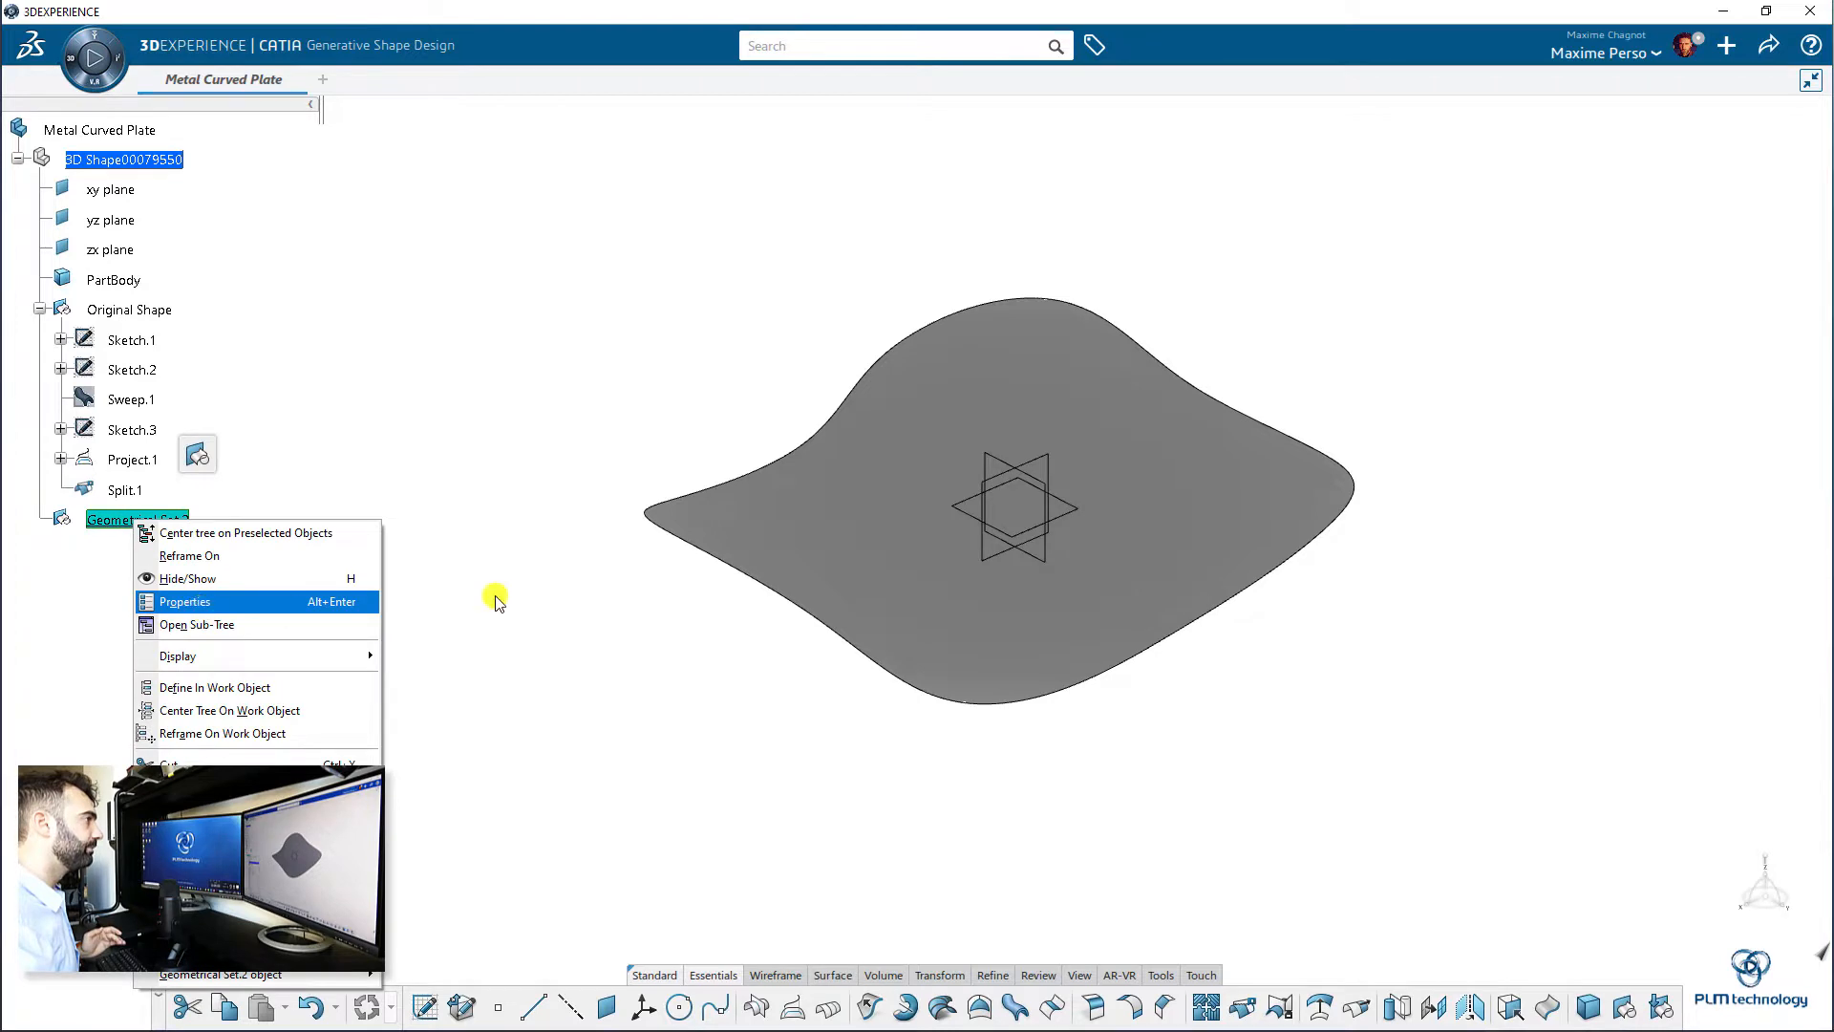
click(606, 483)
middle_drag(1105, 643, 1285, 690)
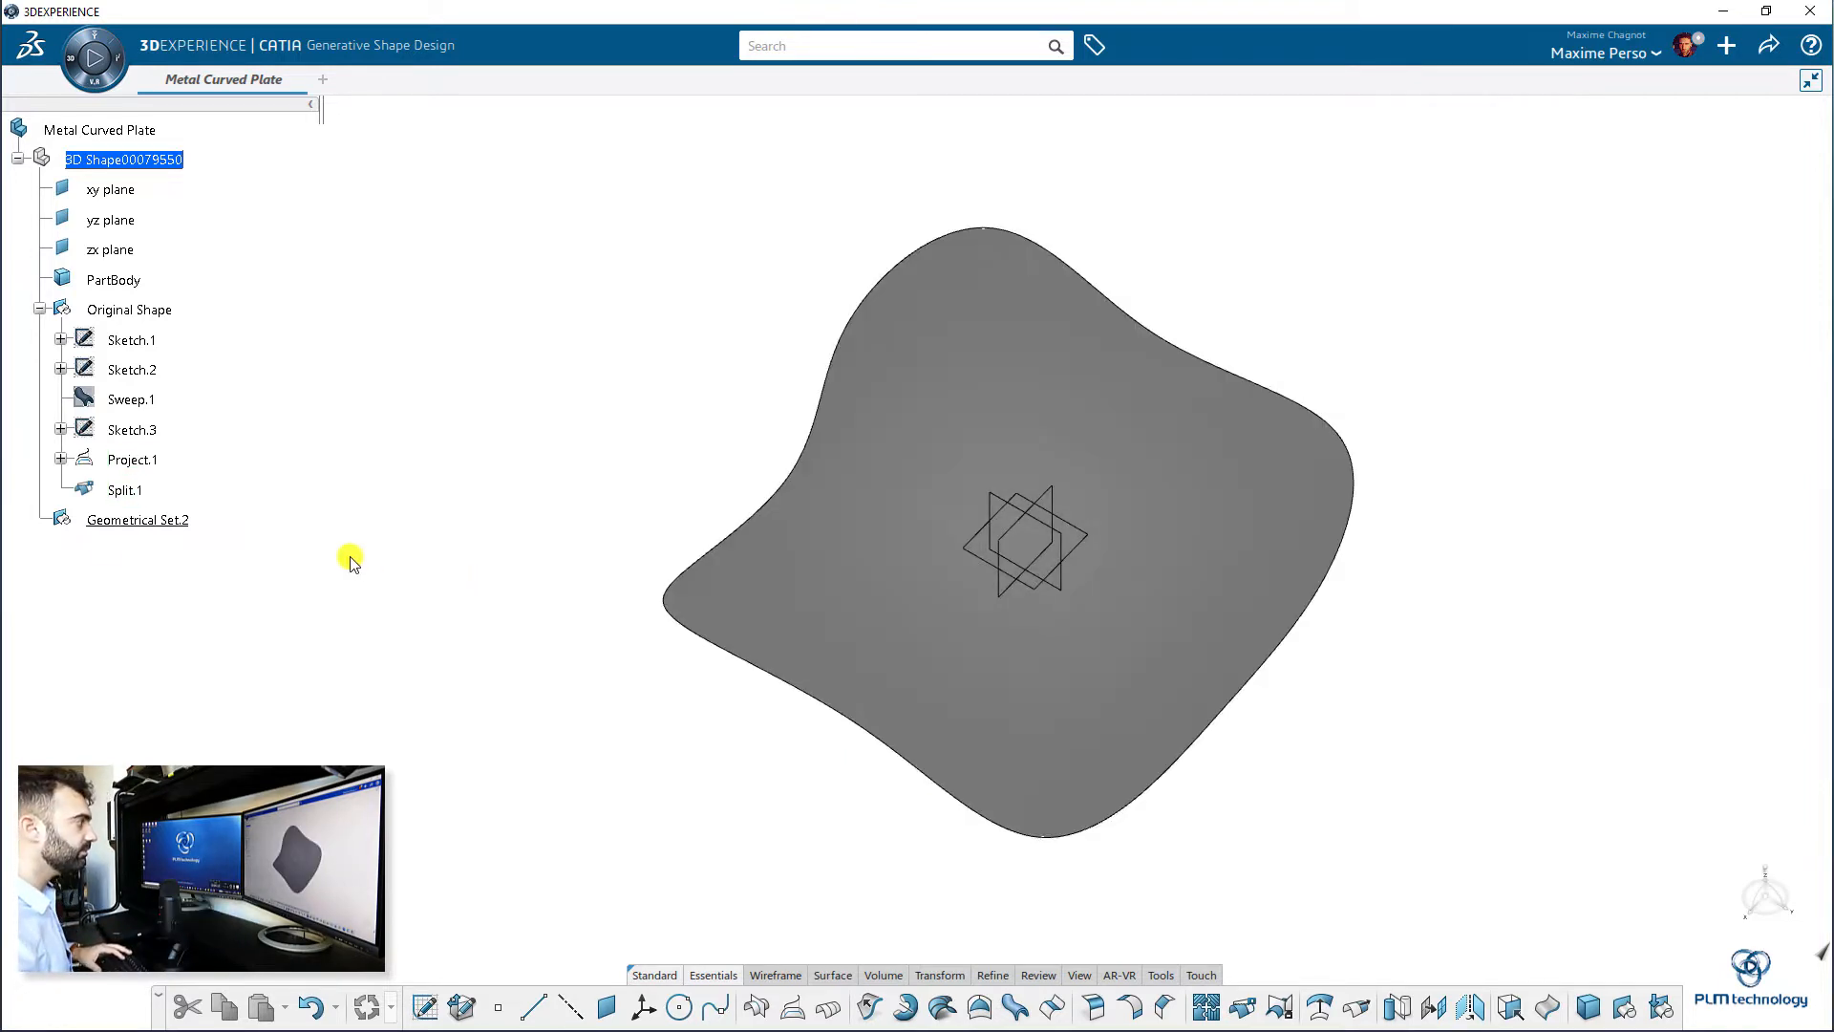
right_click(126, 520)
click(181, 602)
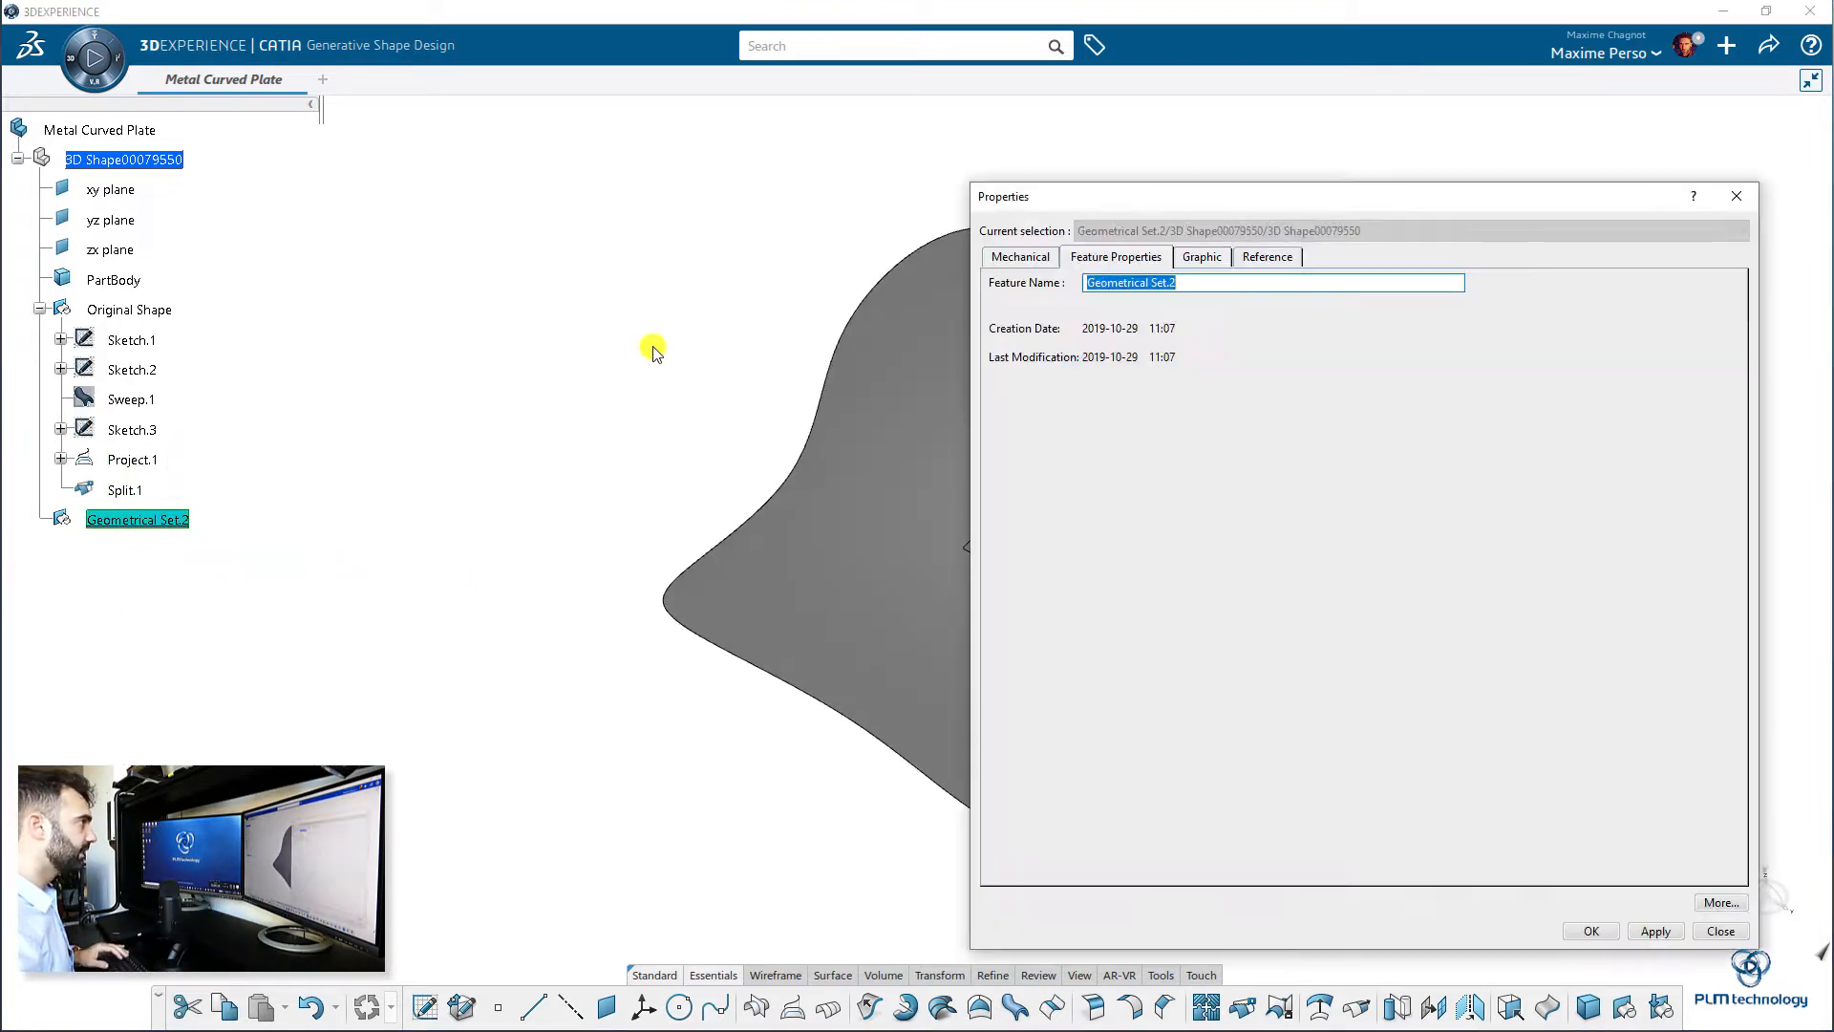
drag(1214, 285, 956, 281)
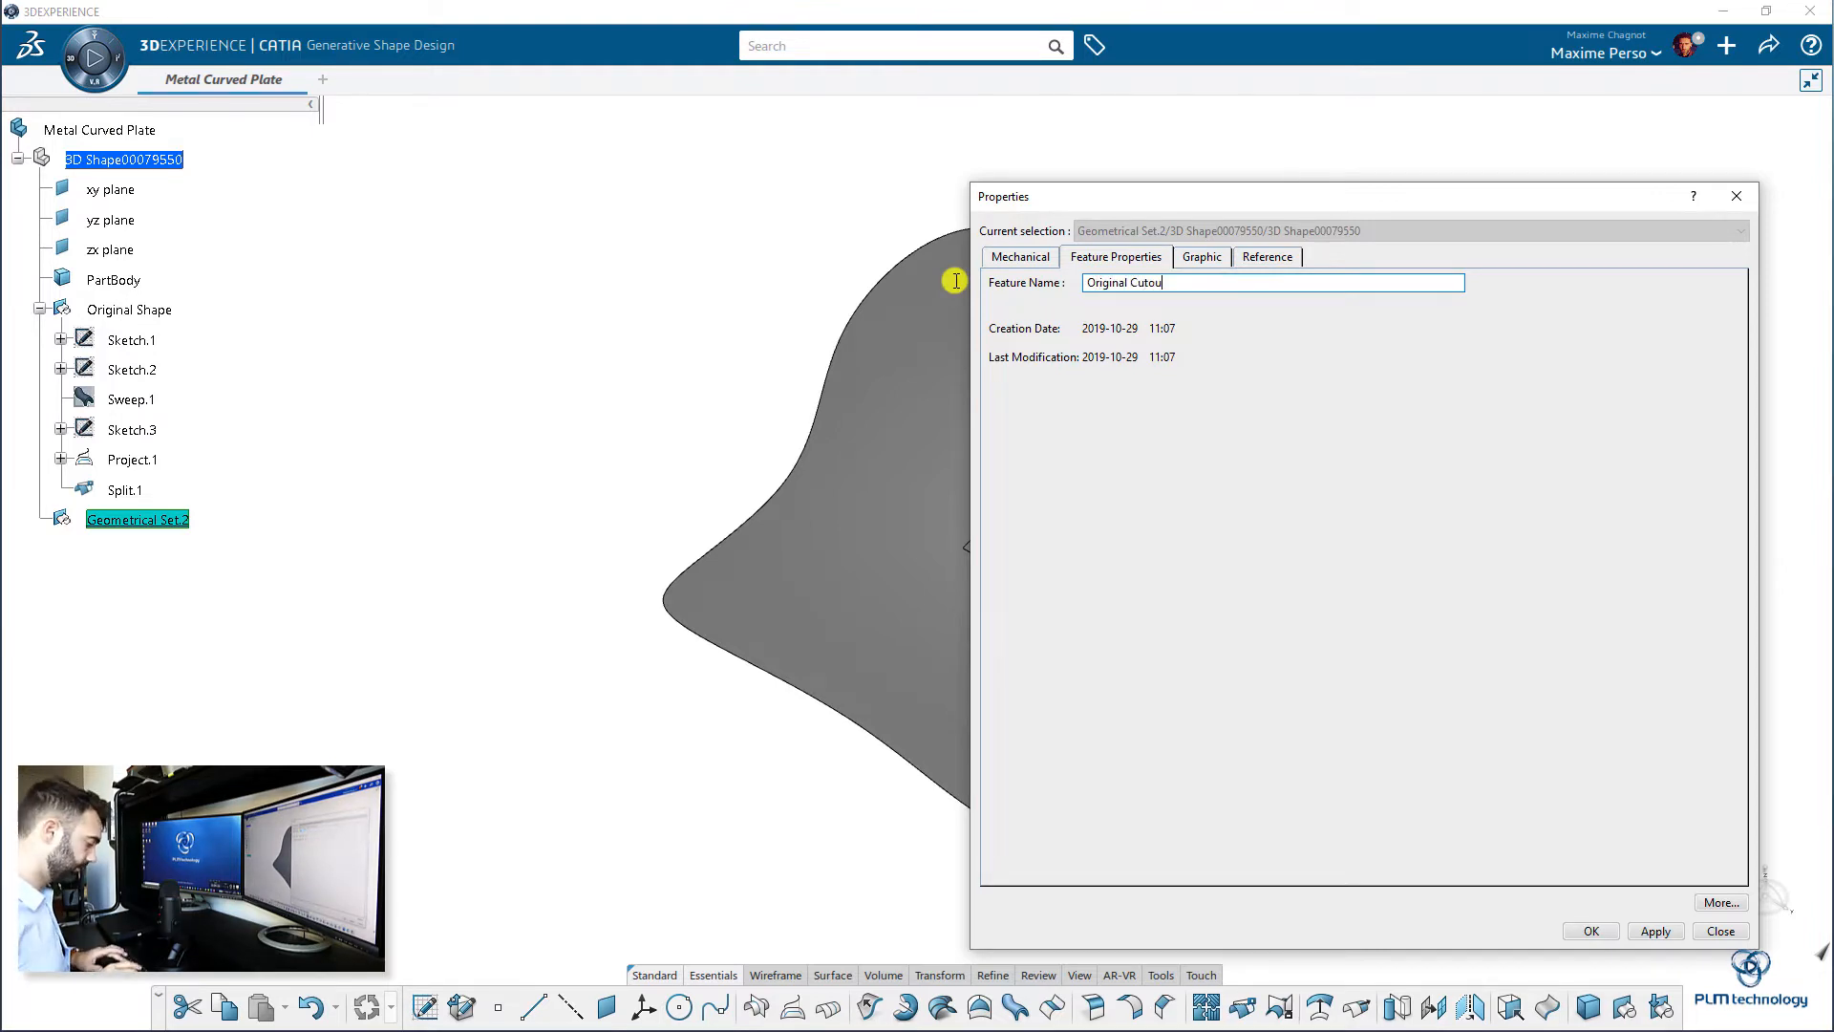
key(Return)
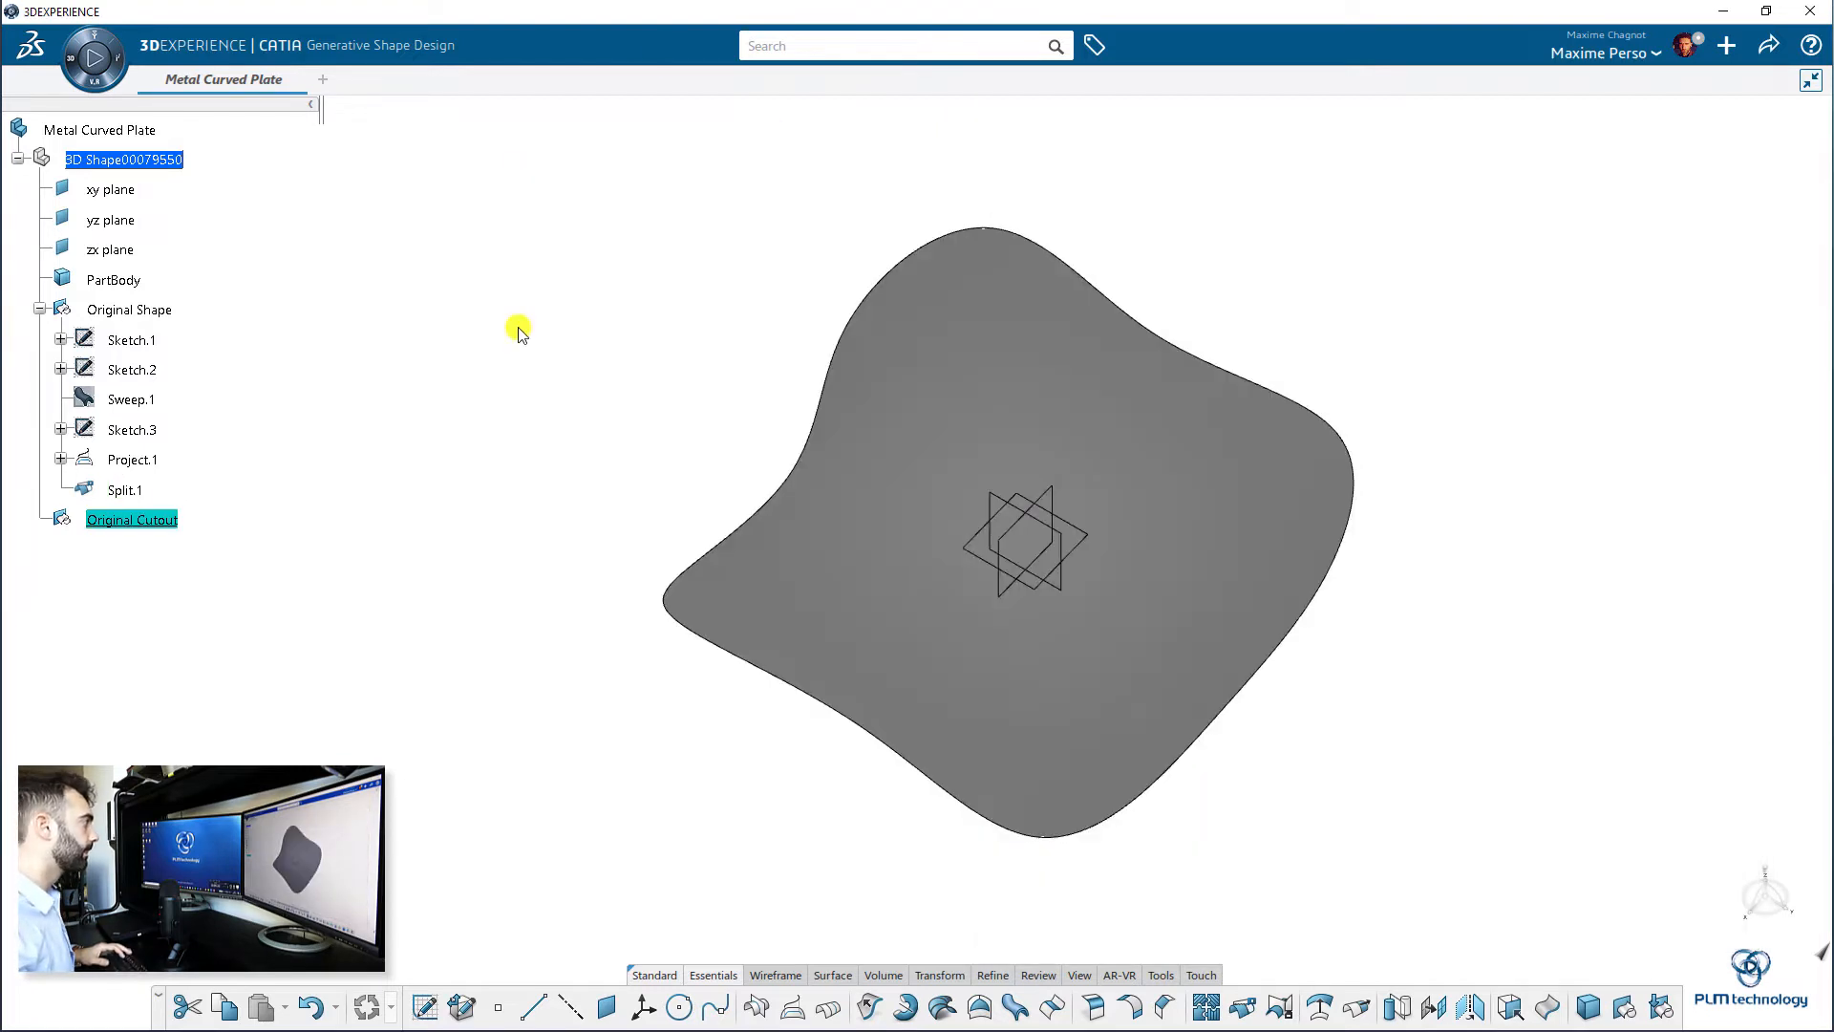
- Collapse the Original Shape set in the tree
click(39, 310)
click(143, 342)
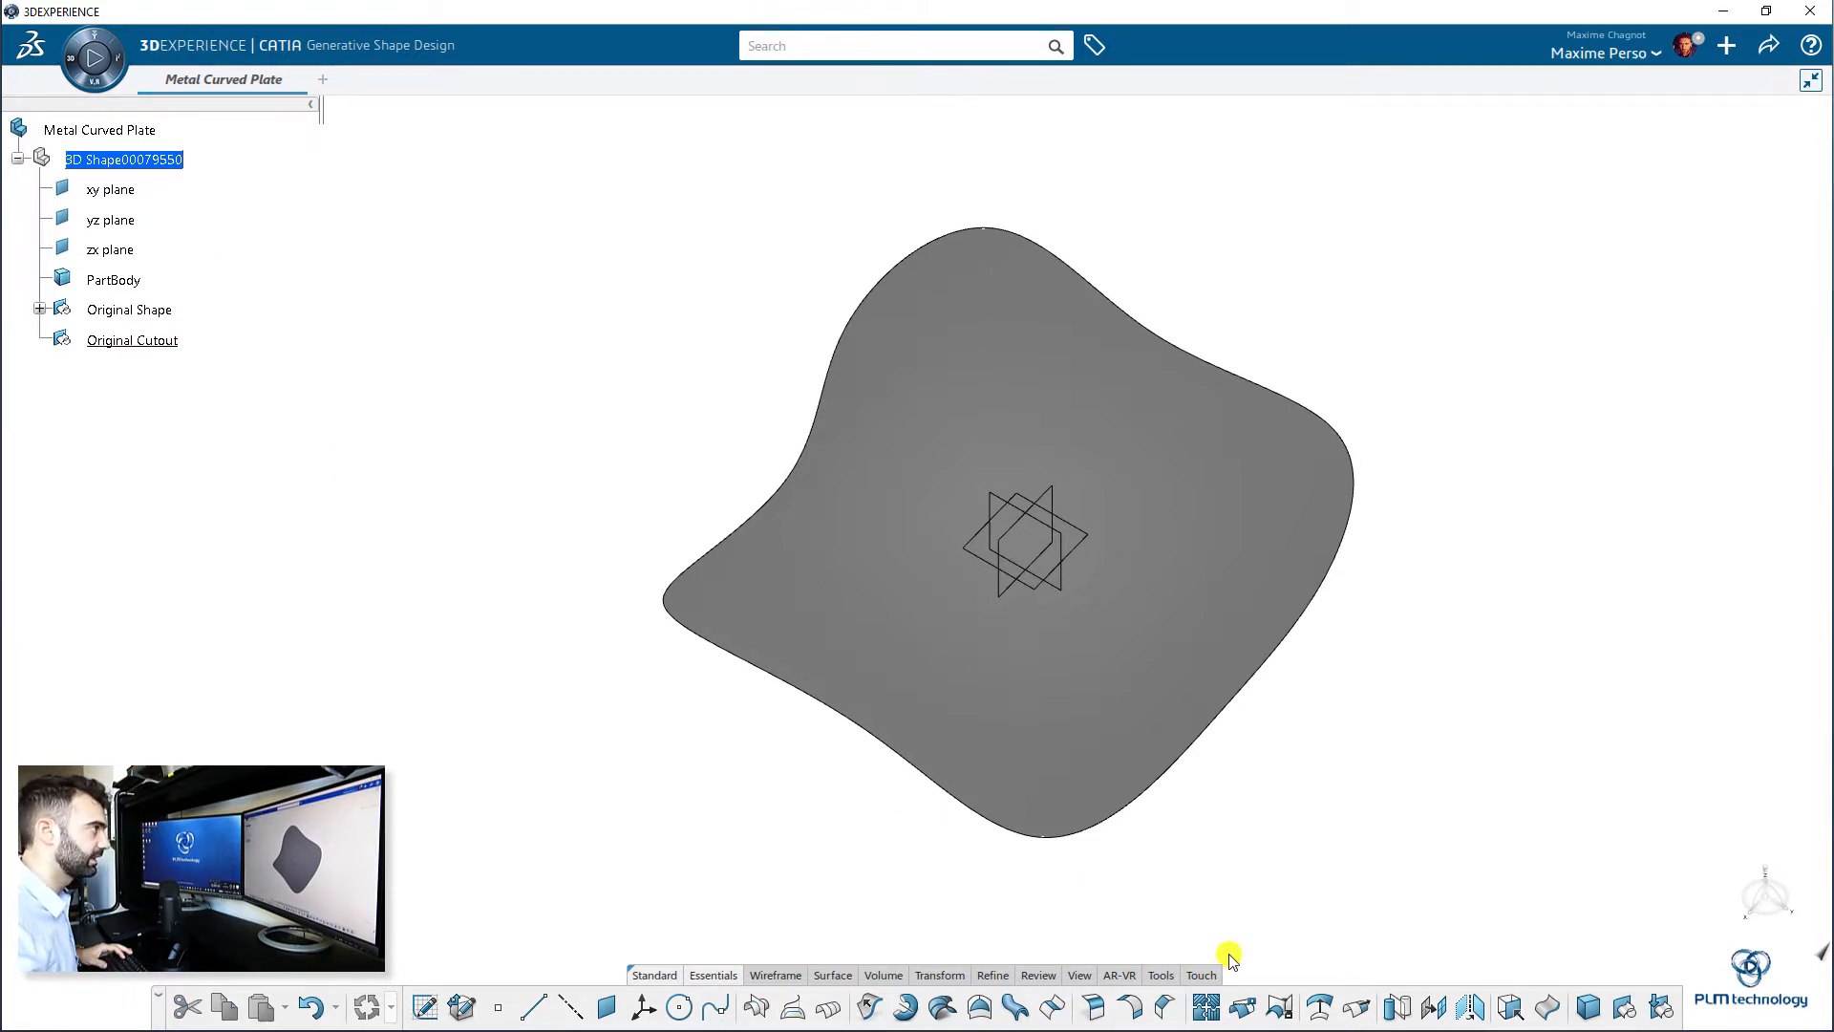
middle_drag(1224, 950, 1194, 860)
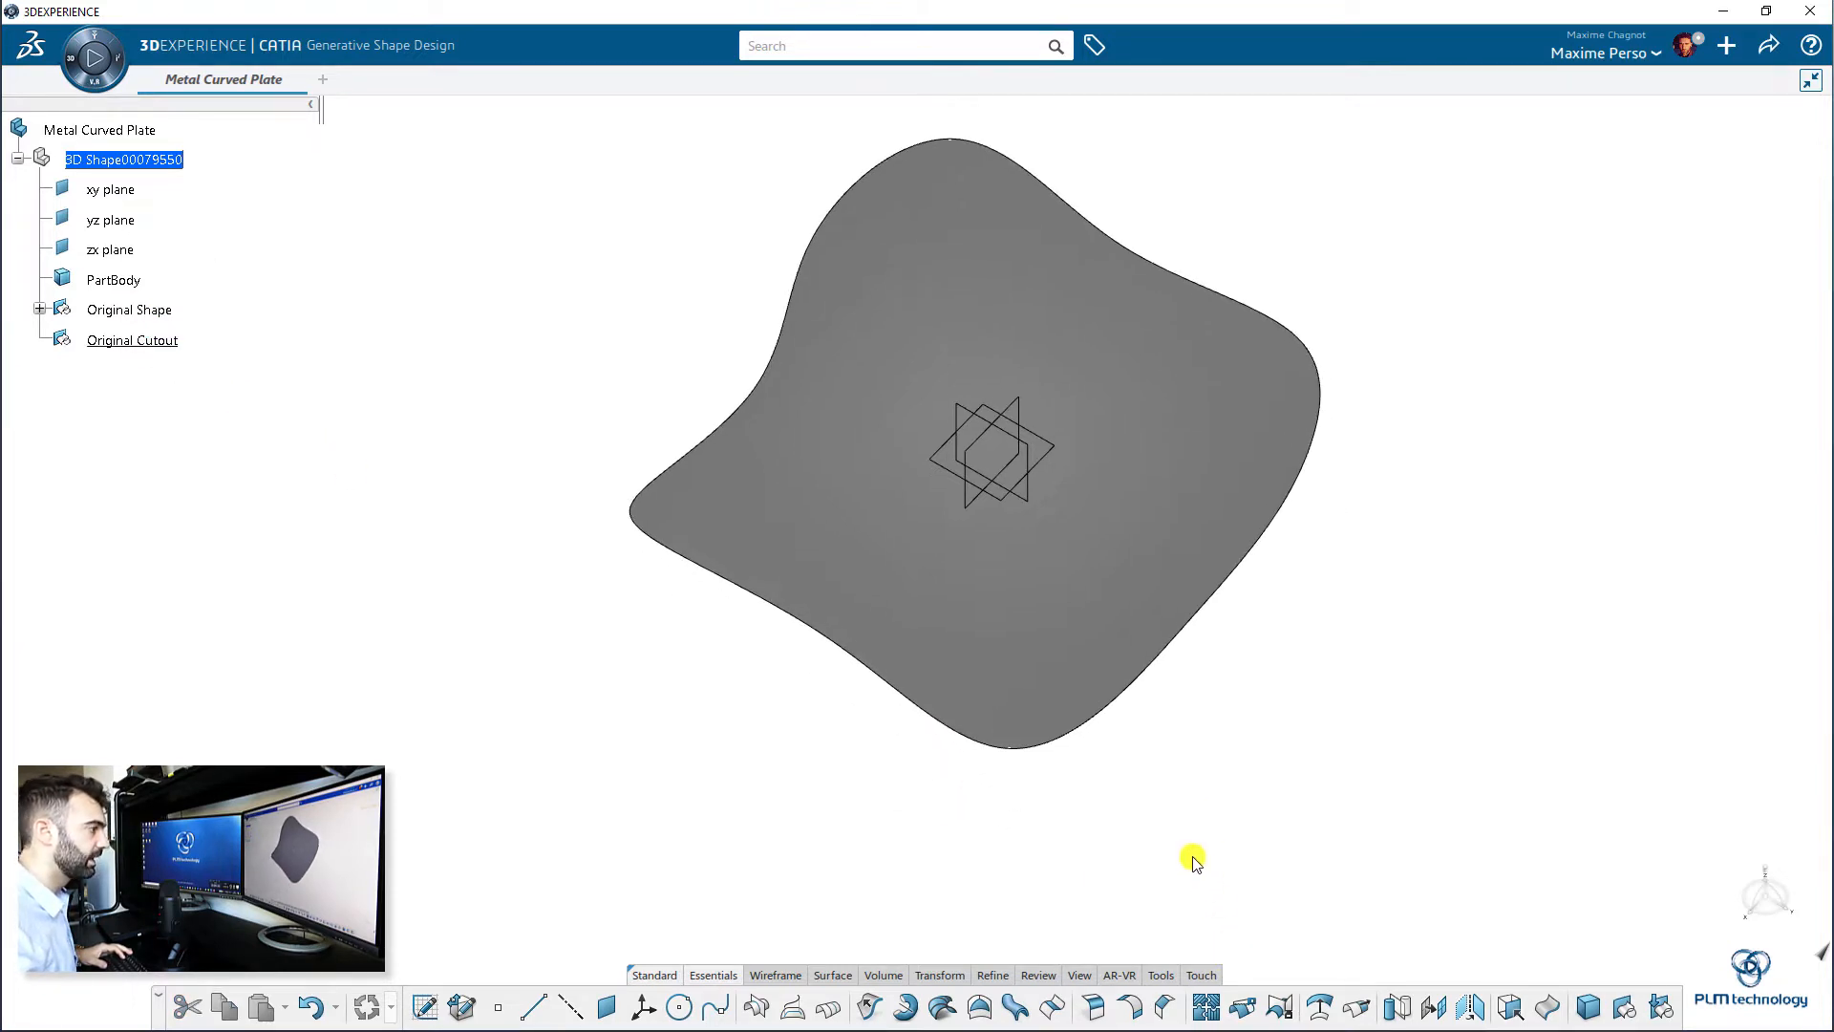
- Hide the projected curve Project.1 in the Original Shape set, leaving the set collapsed in the tree
click(39, 310)
right_click(129, 460)
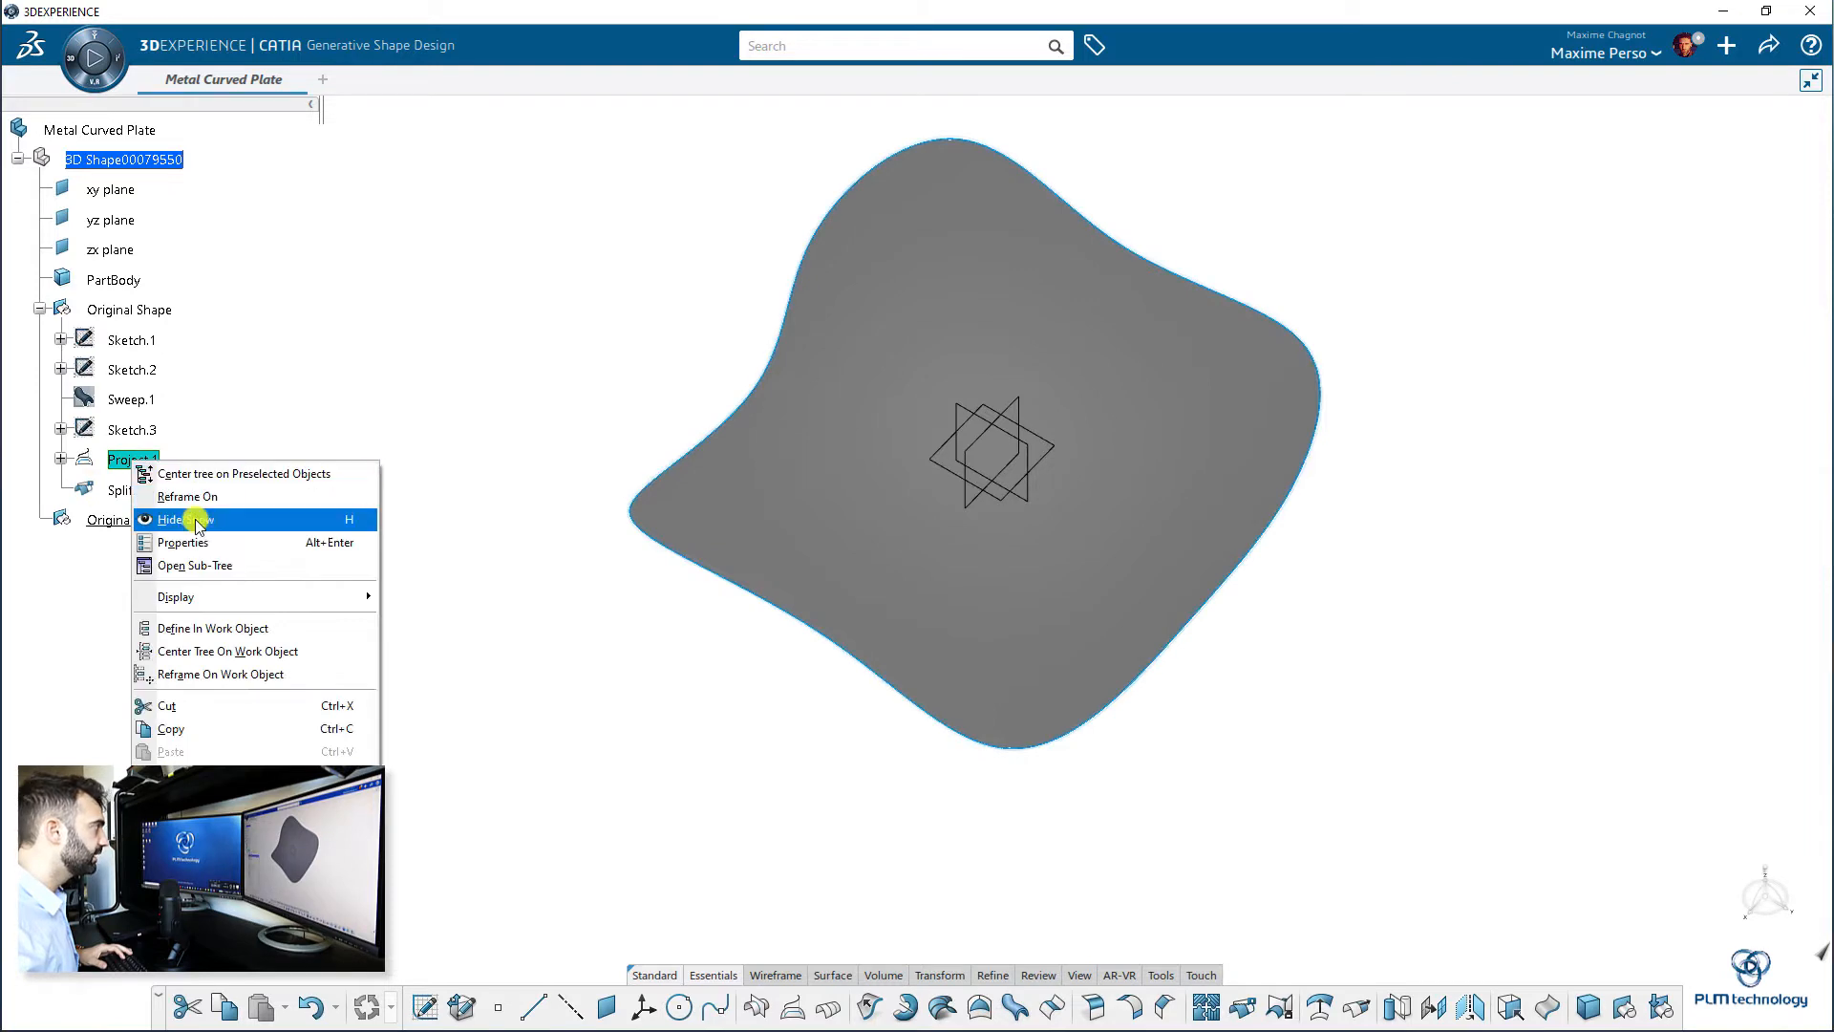
click(198, 520)
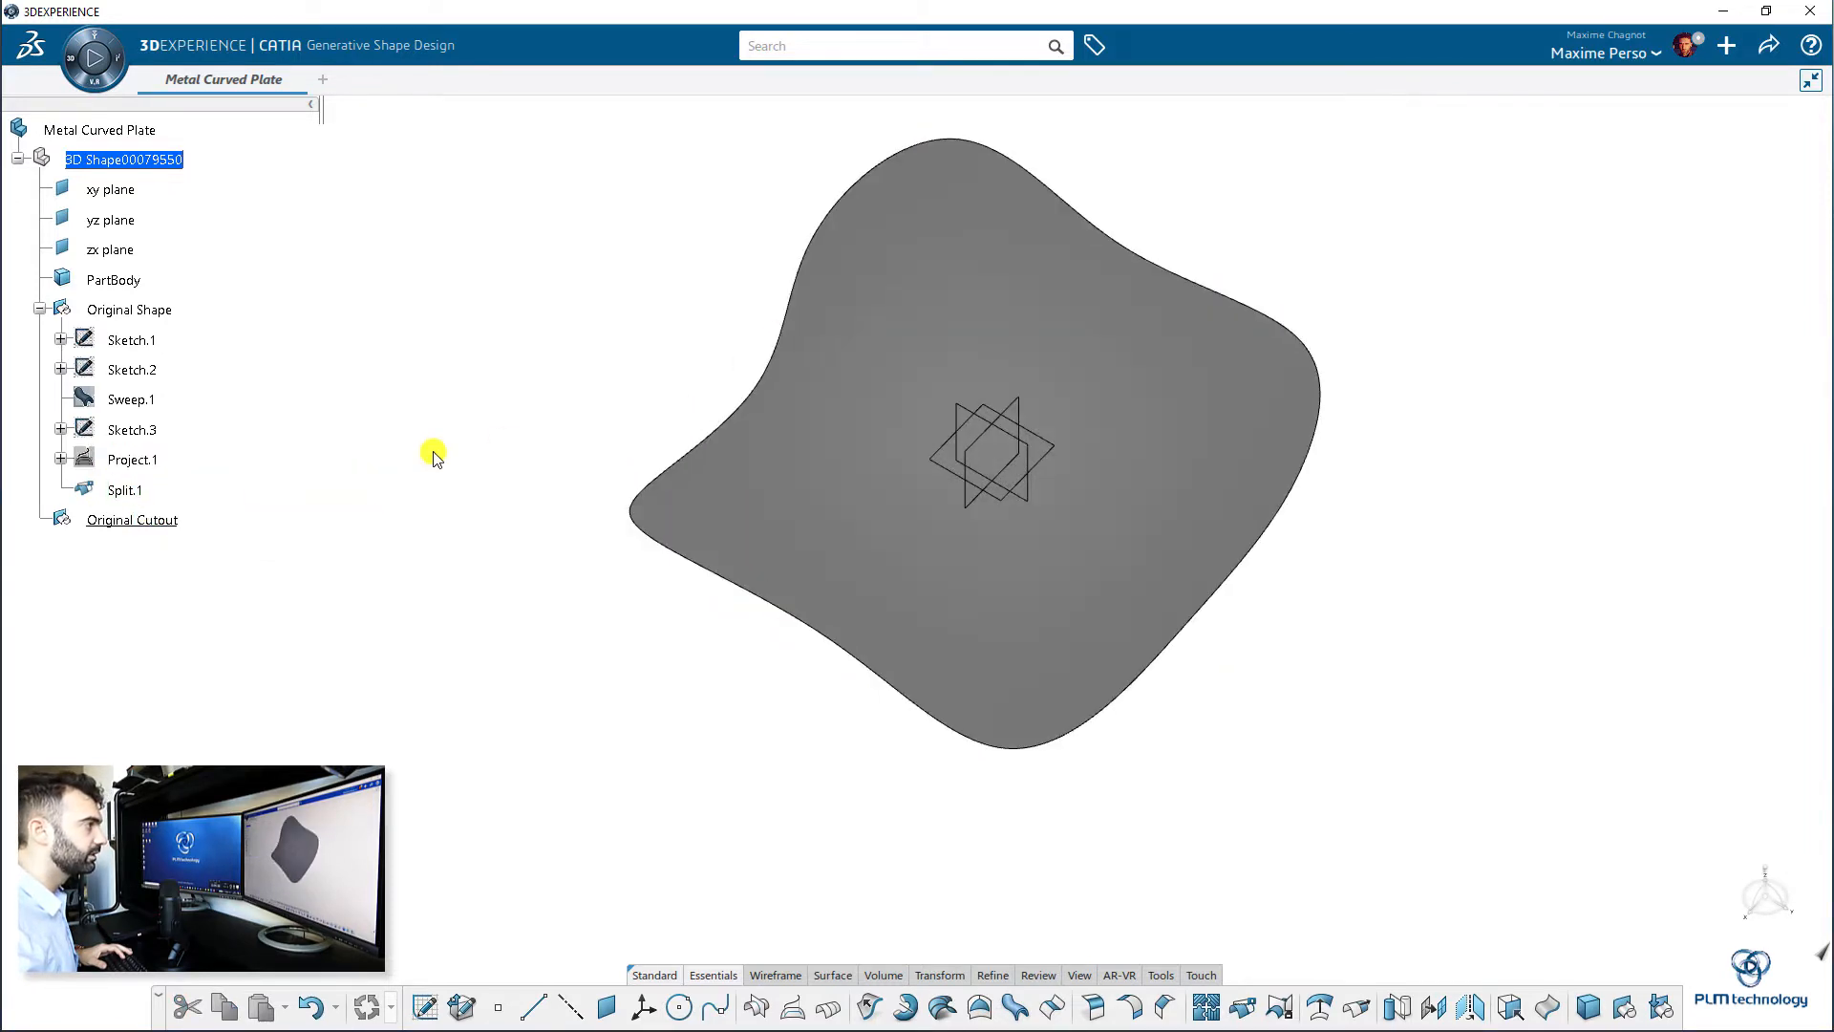
click(37, 311)
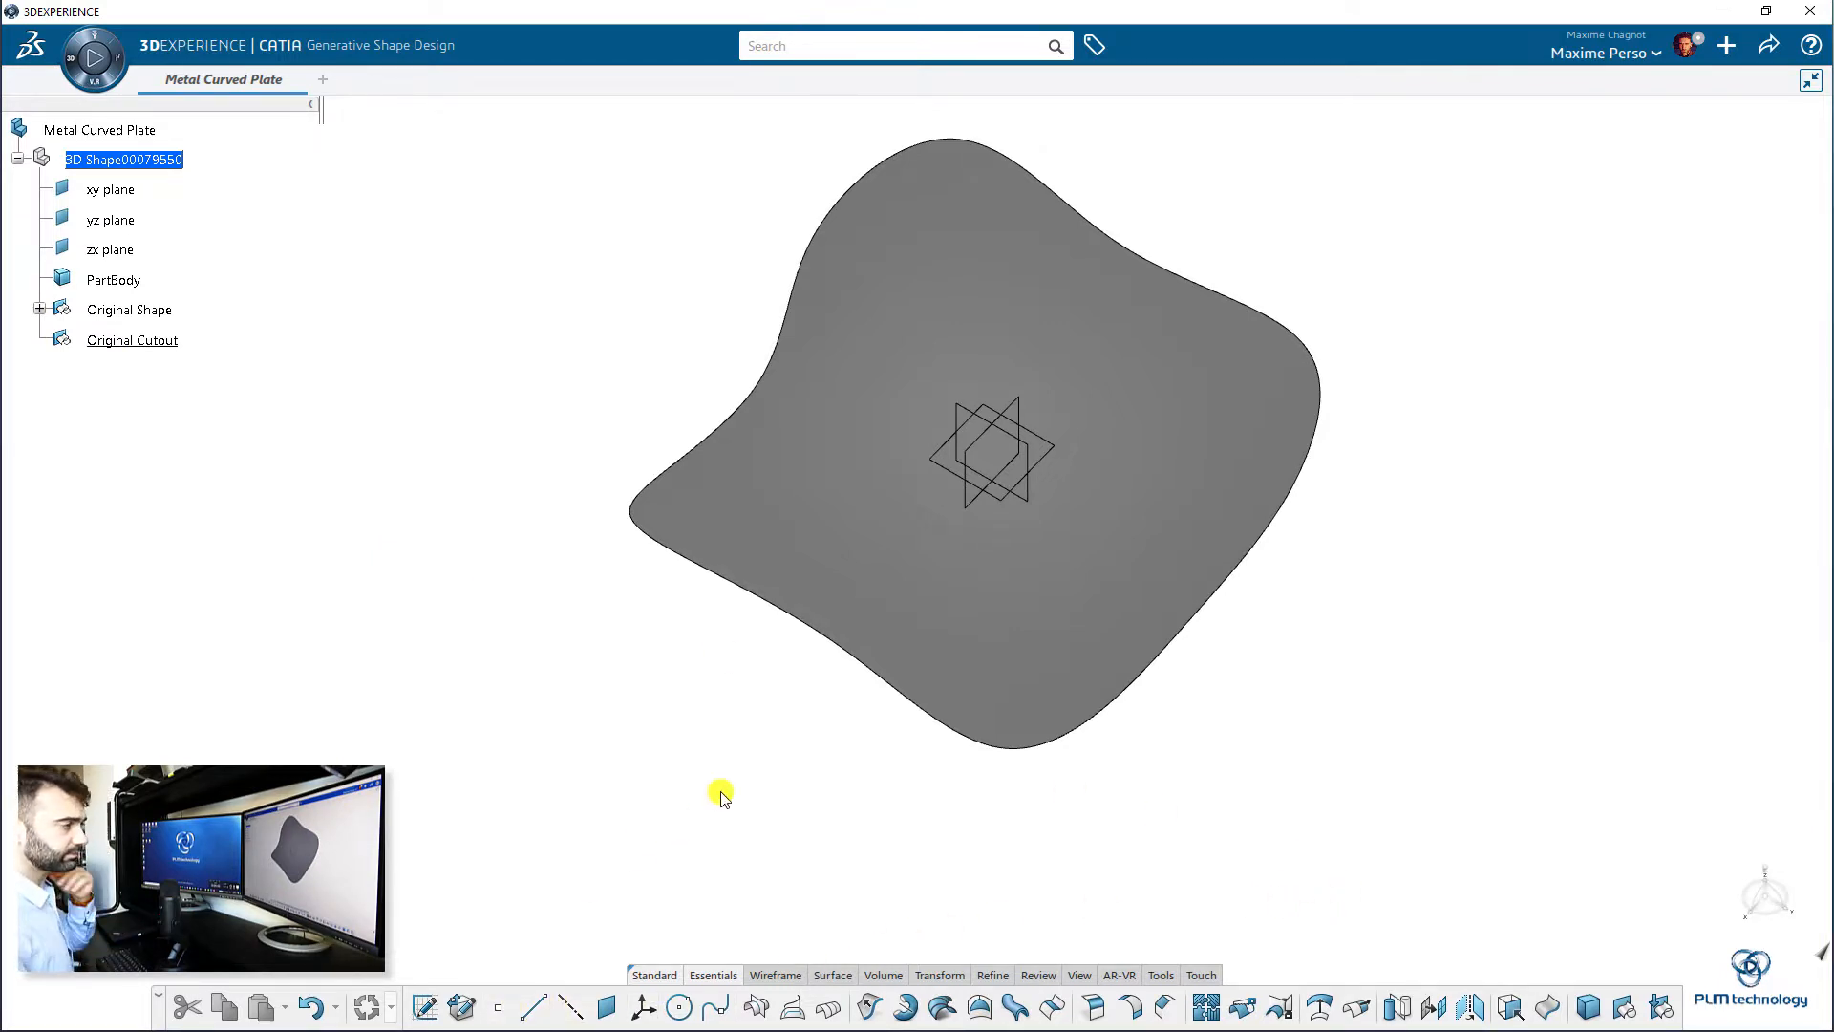
- Create a parallel curve offset 10 mm inward from the outer edge of Split.1, using Split.1 as the support surface
click(831, 1008)
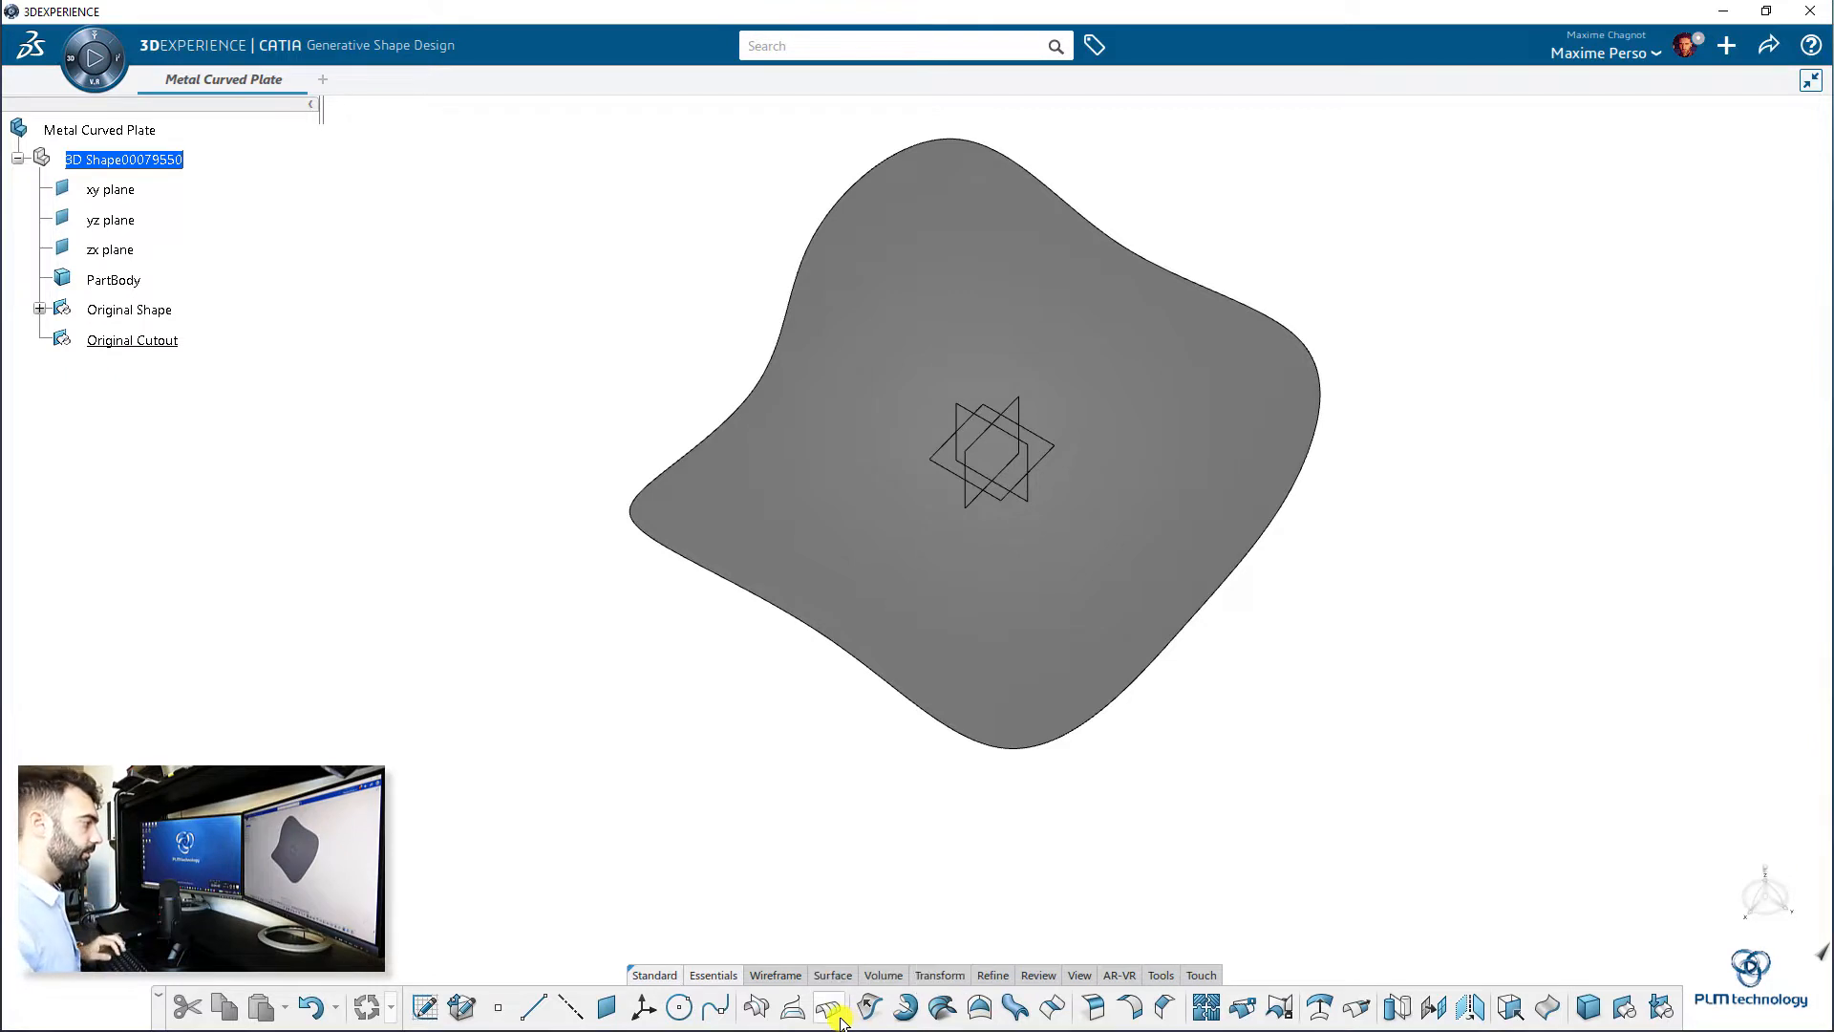
click(1143, 674)
click(1112, 633)
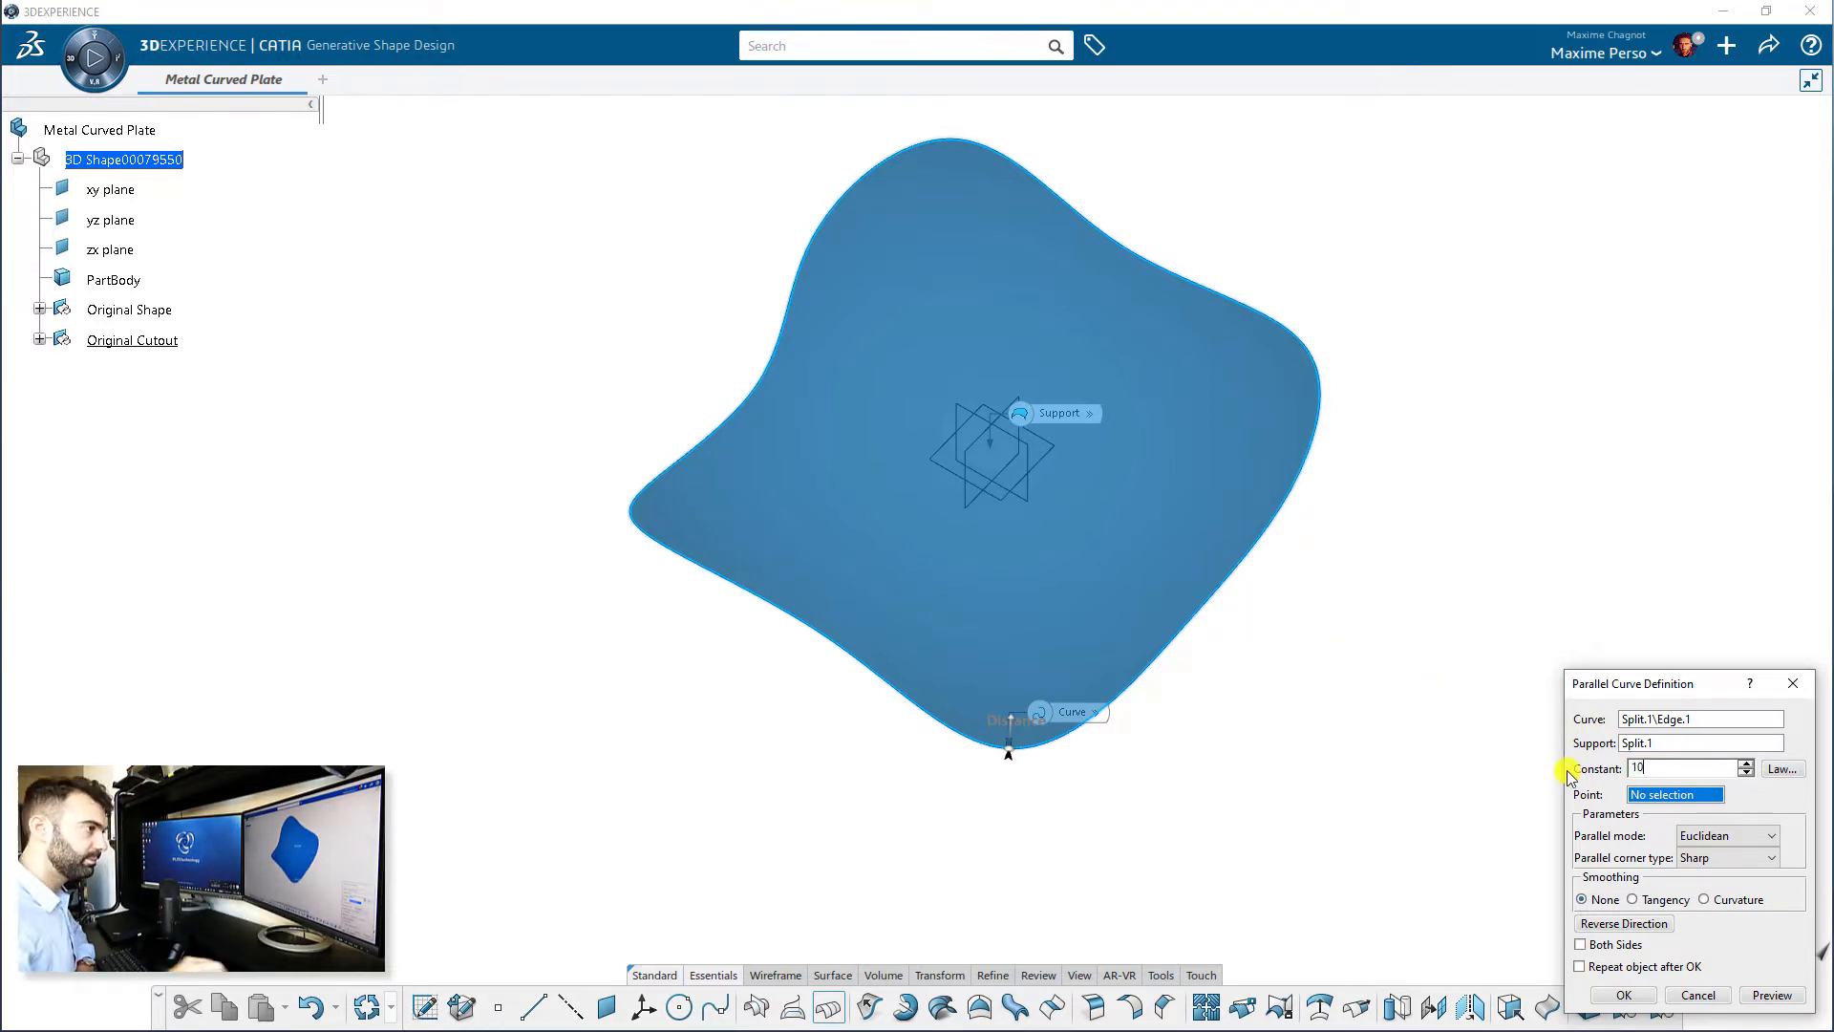
click(1771, 995)
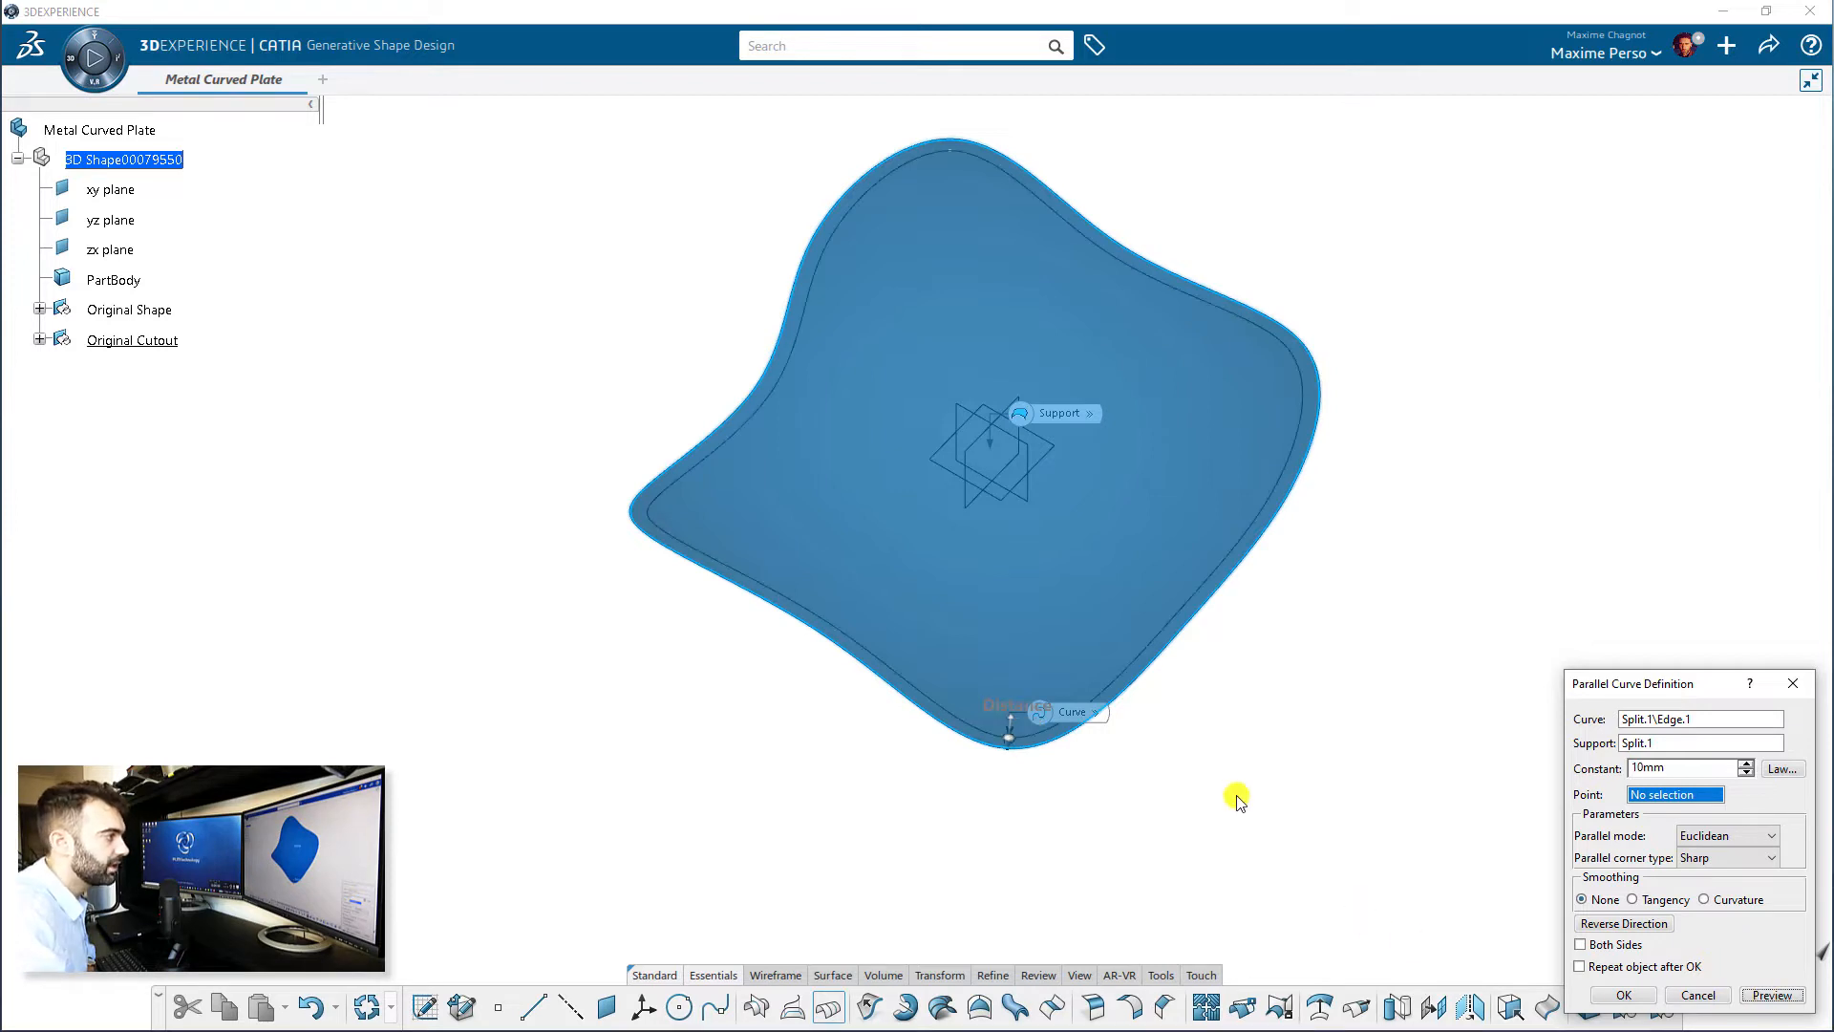
scroll(1052, 727, up, 4)
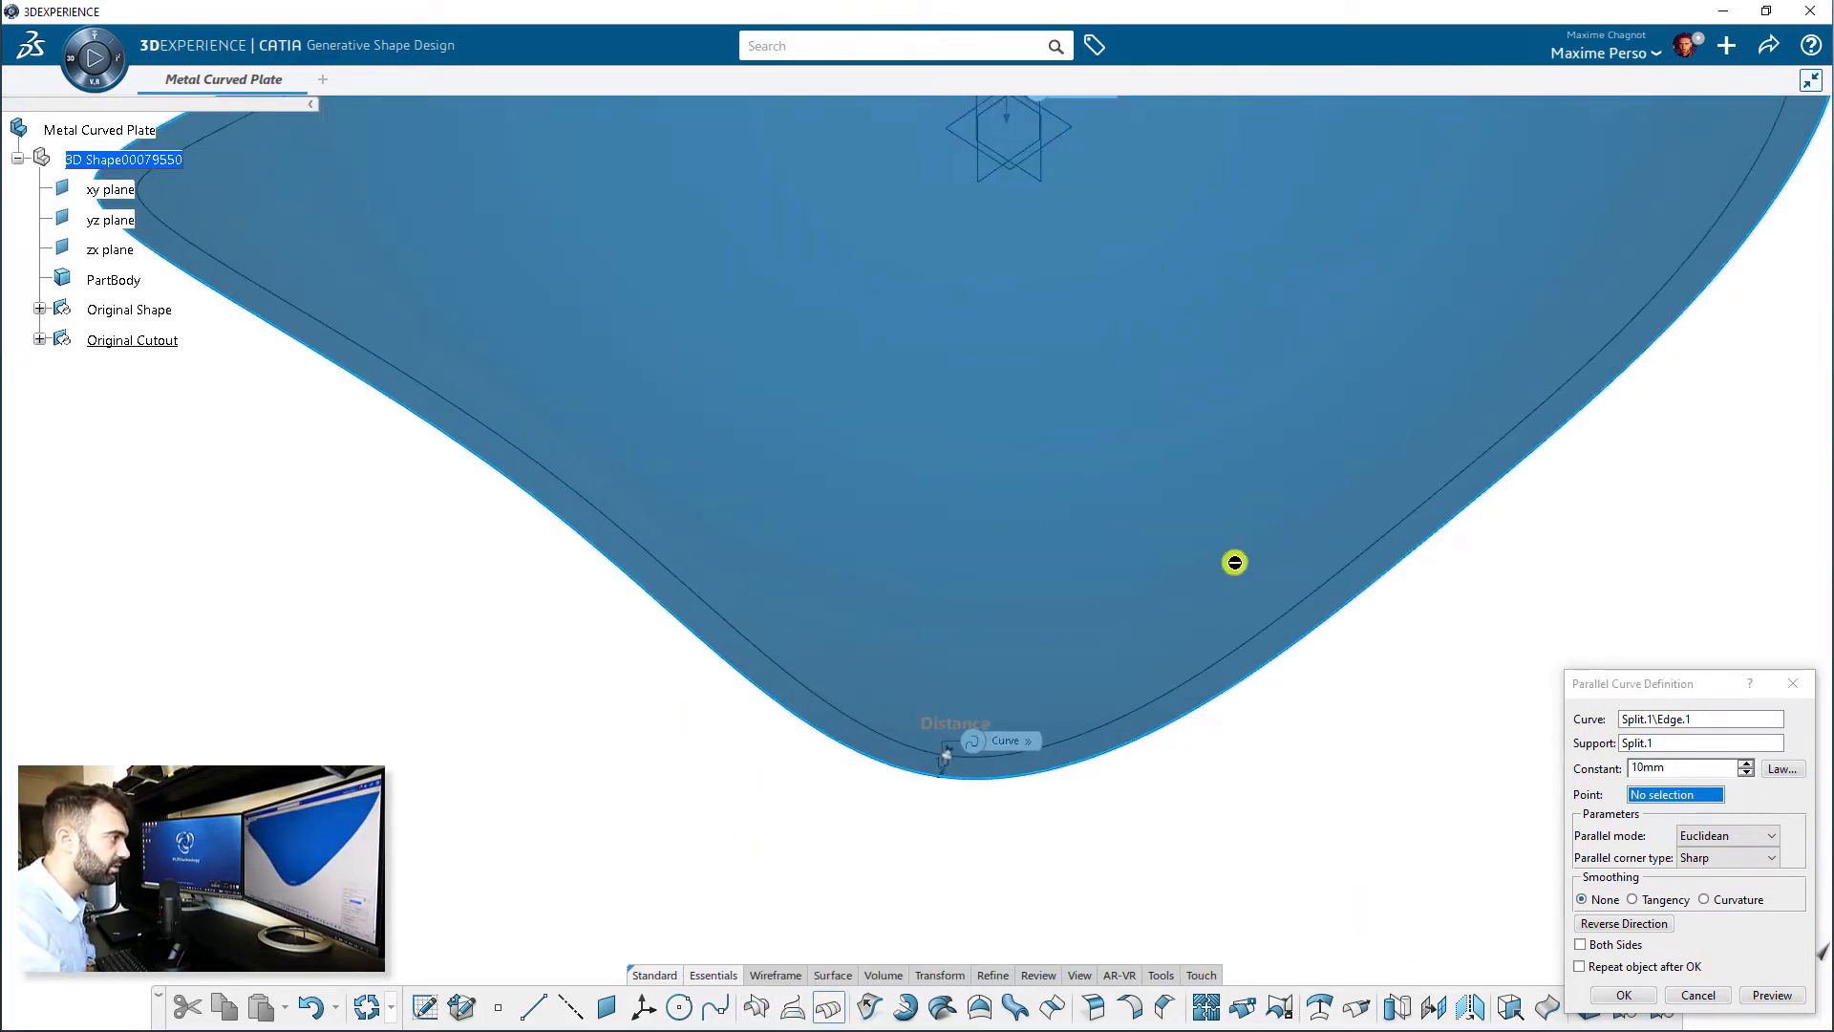
scroll(1234, 562, down, 4)
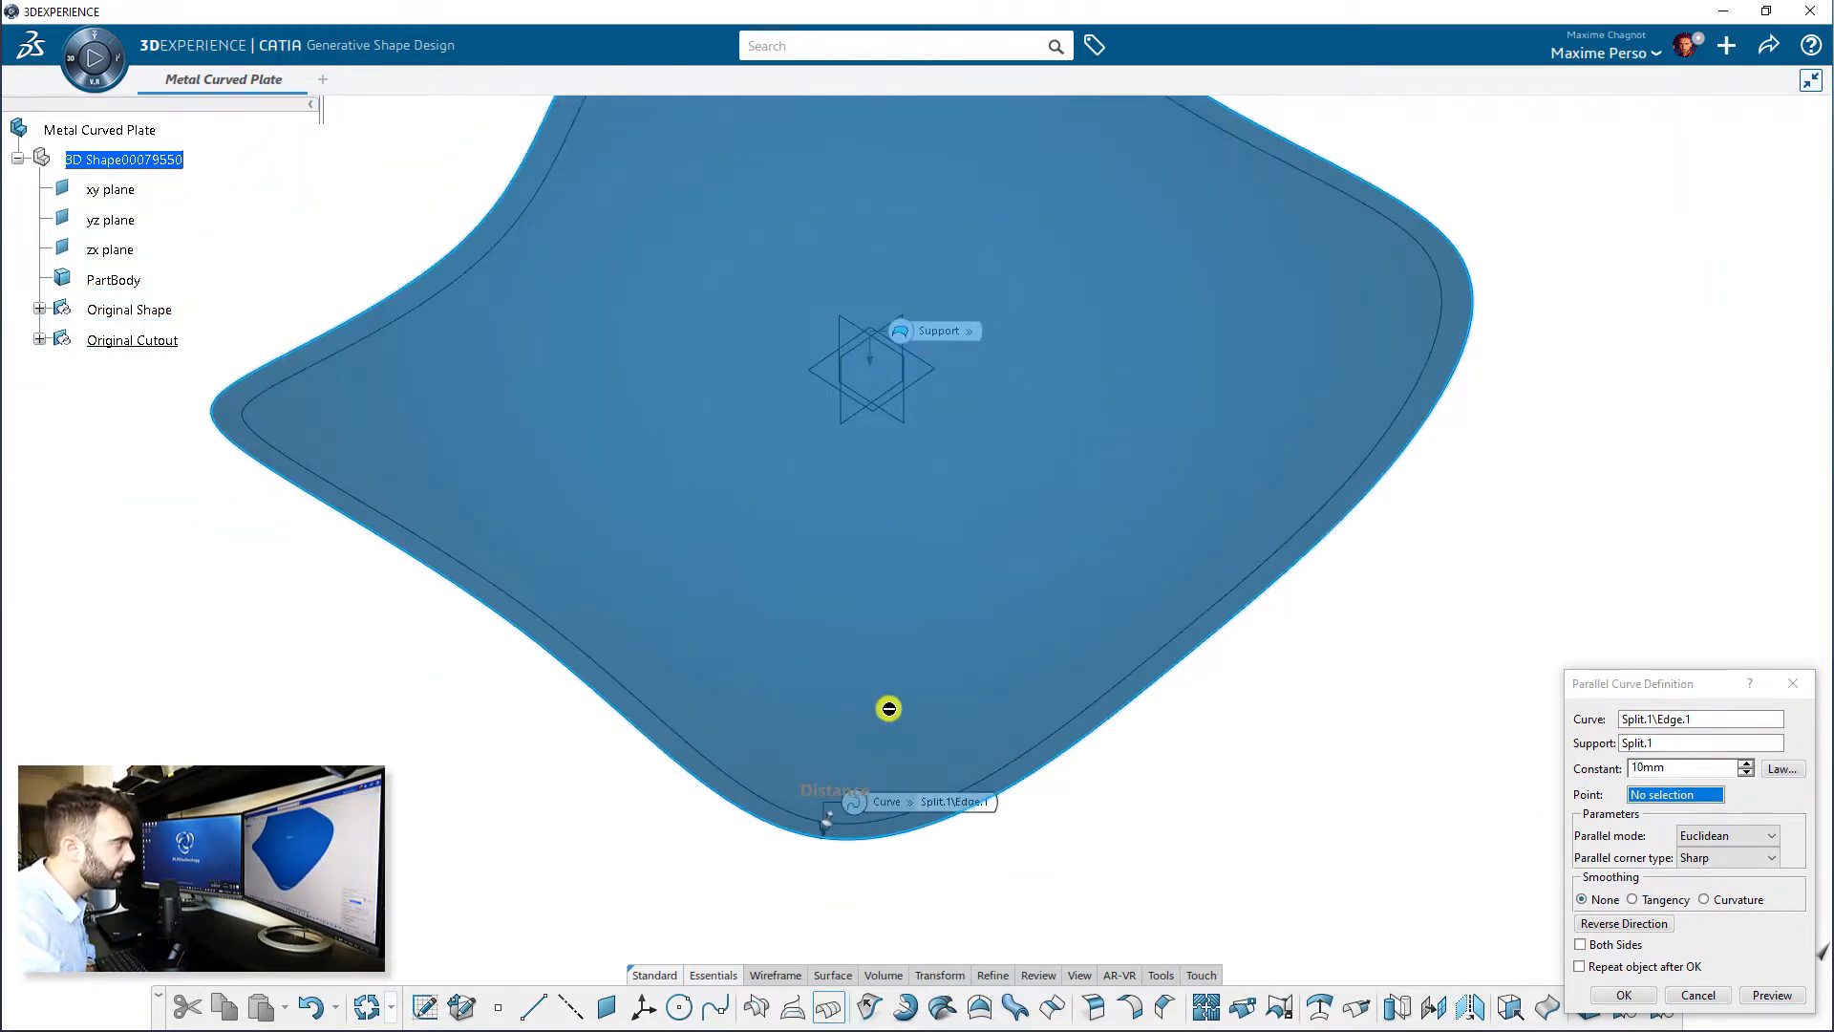
middle_drag(888, 708, 864, 611)
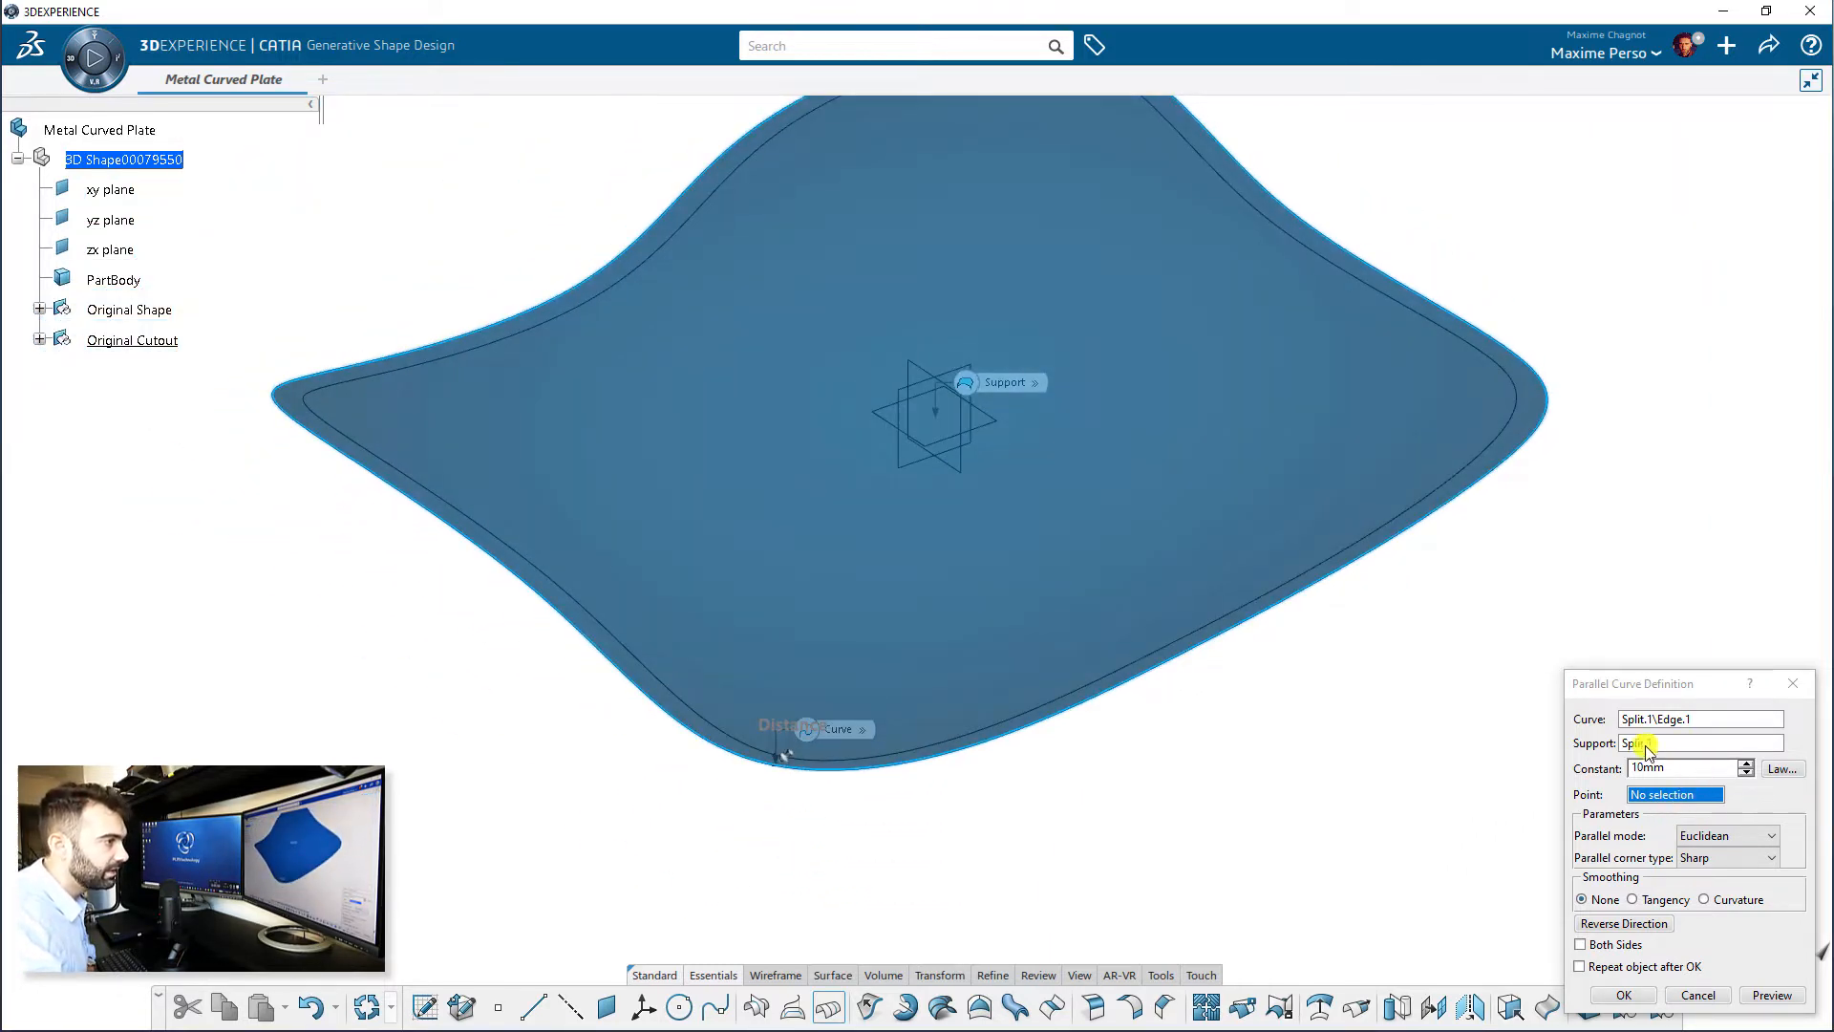
middle_drag(1309, 724, 1441, 315)
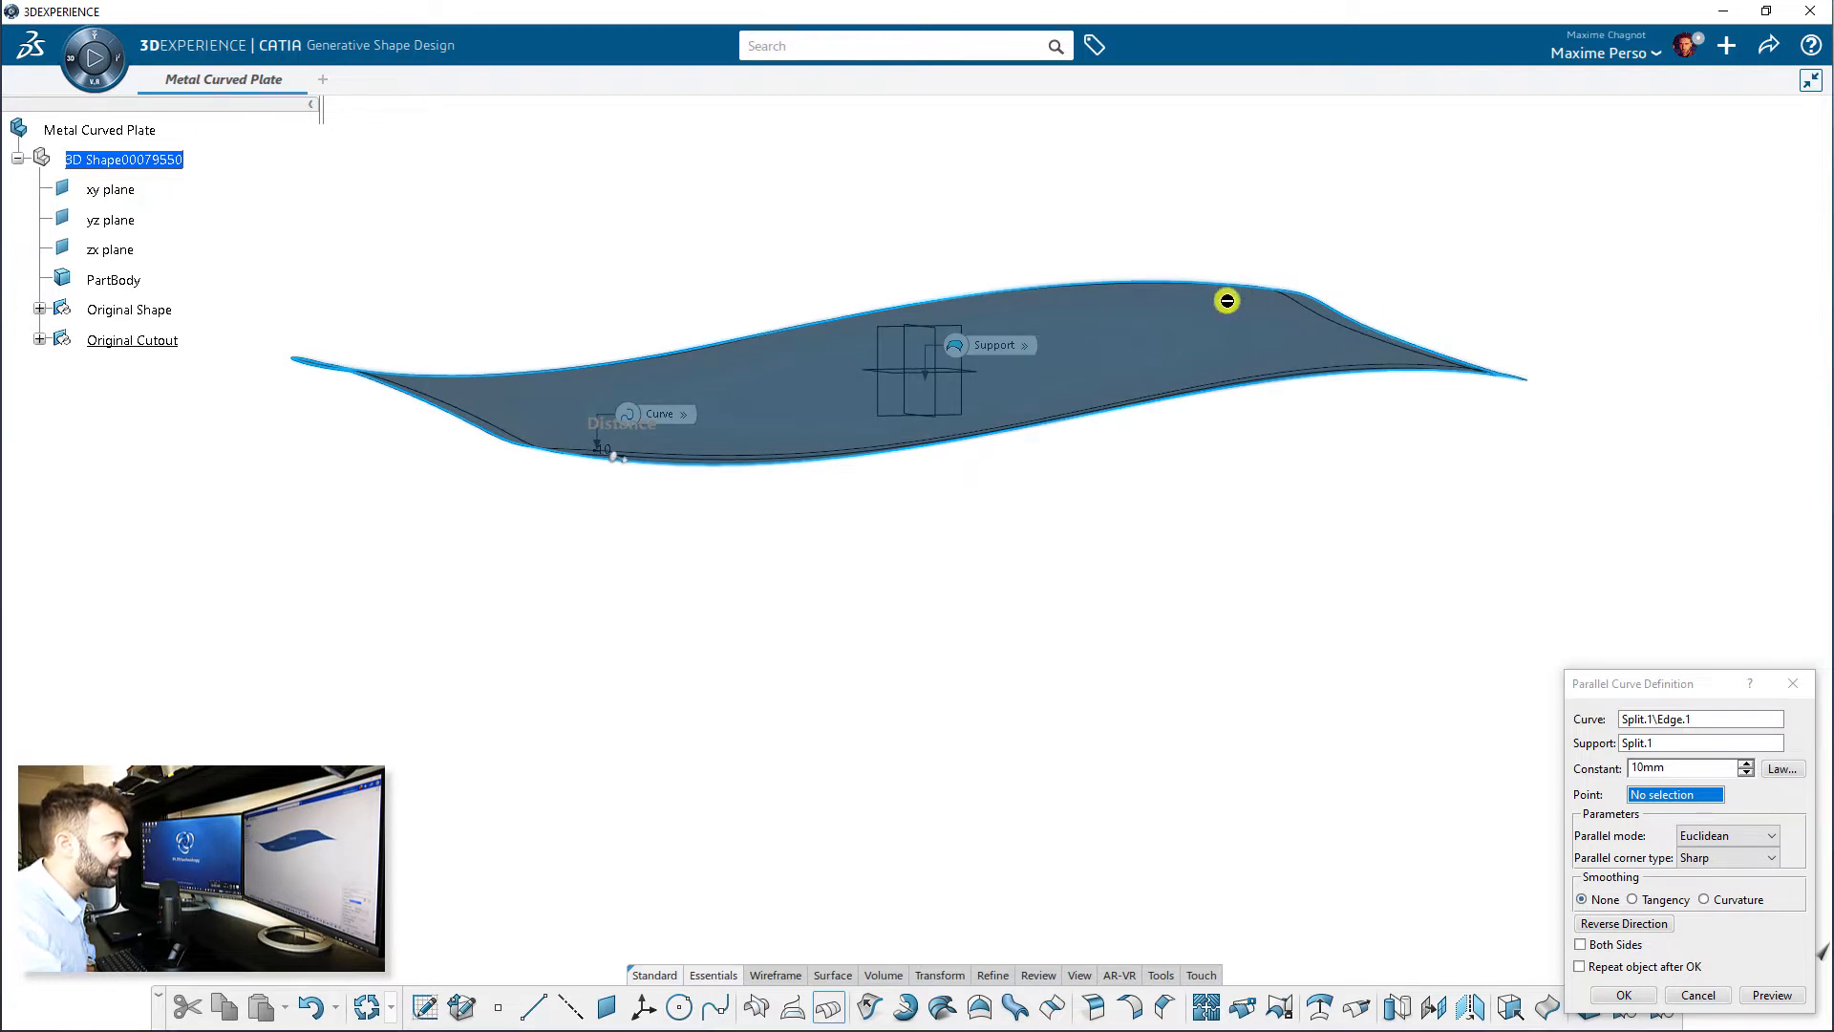
middle_drag(1226, 301, 1528, 904)
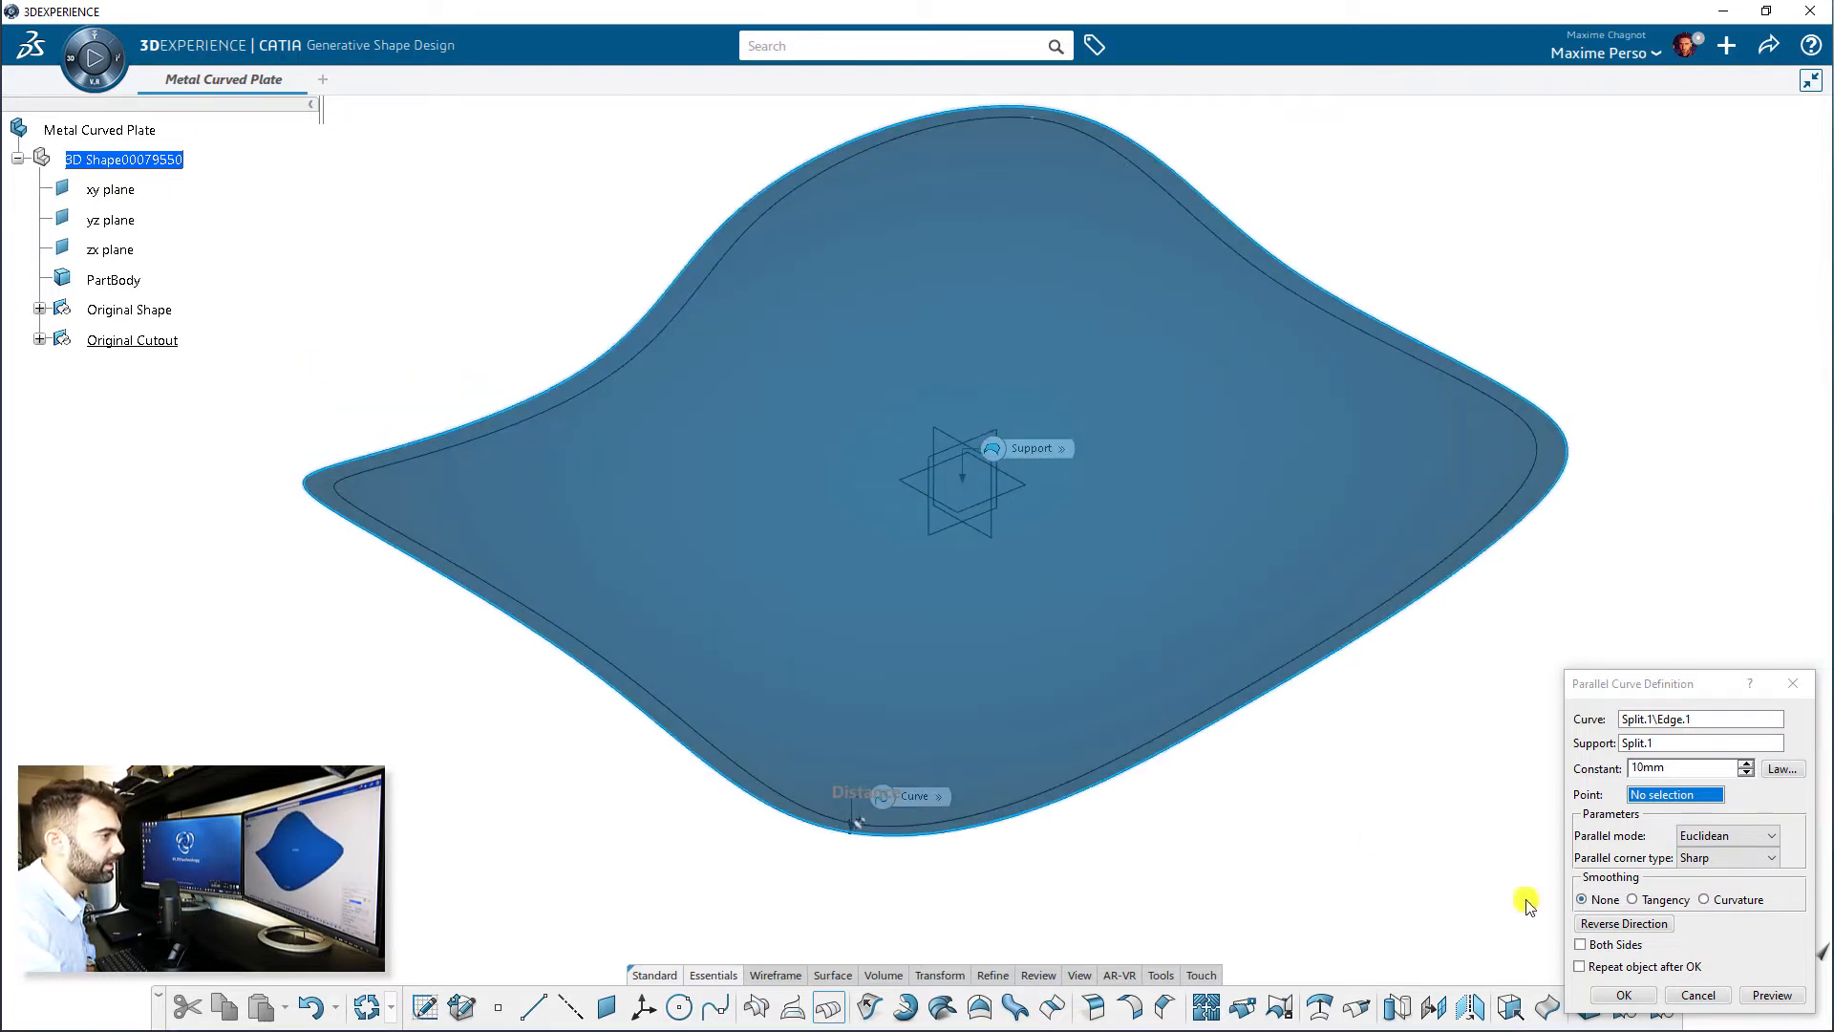
click(1626, 995)
middle_drag(1375, 855, 1241, 793)
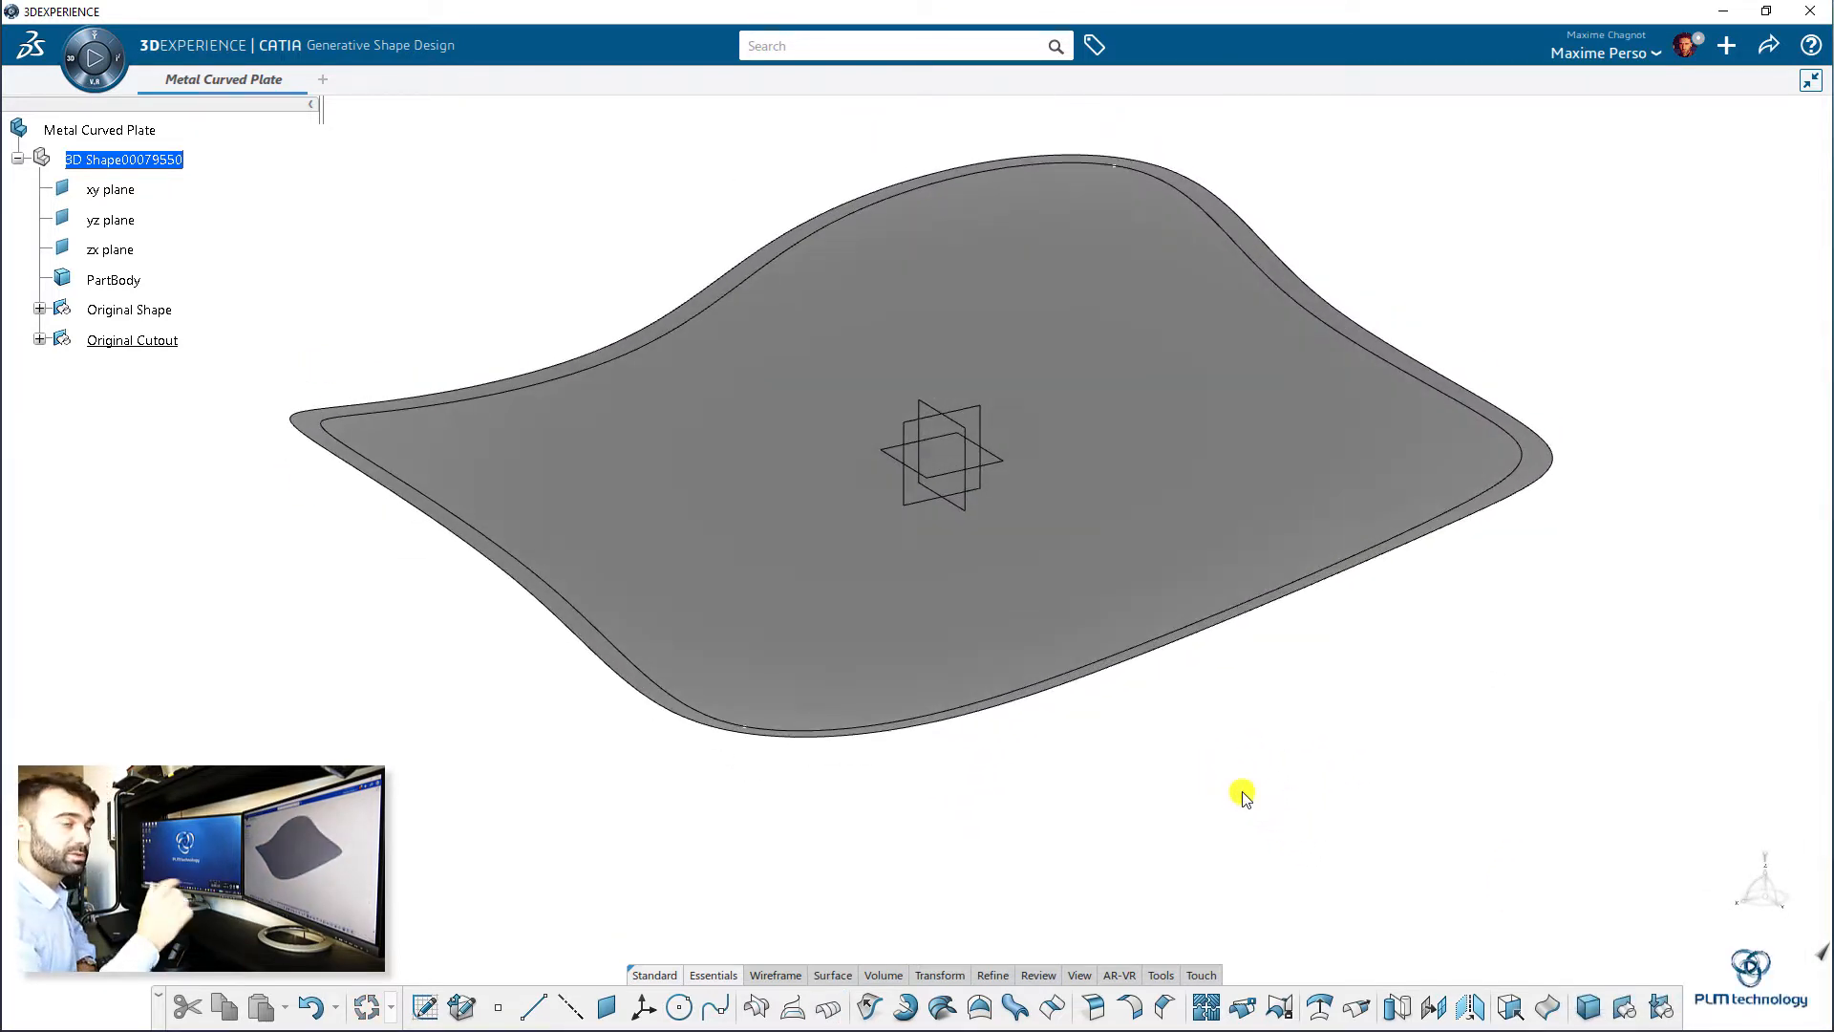
middle_drag(357, 680, 821, 796)
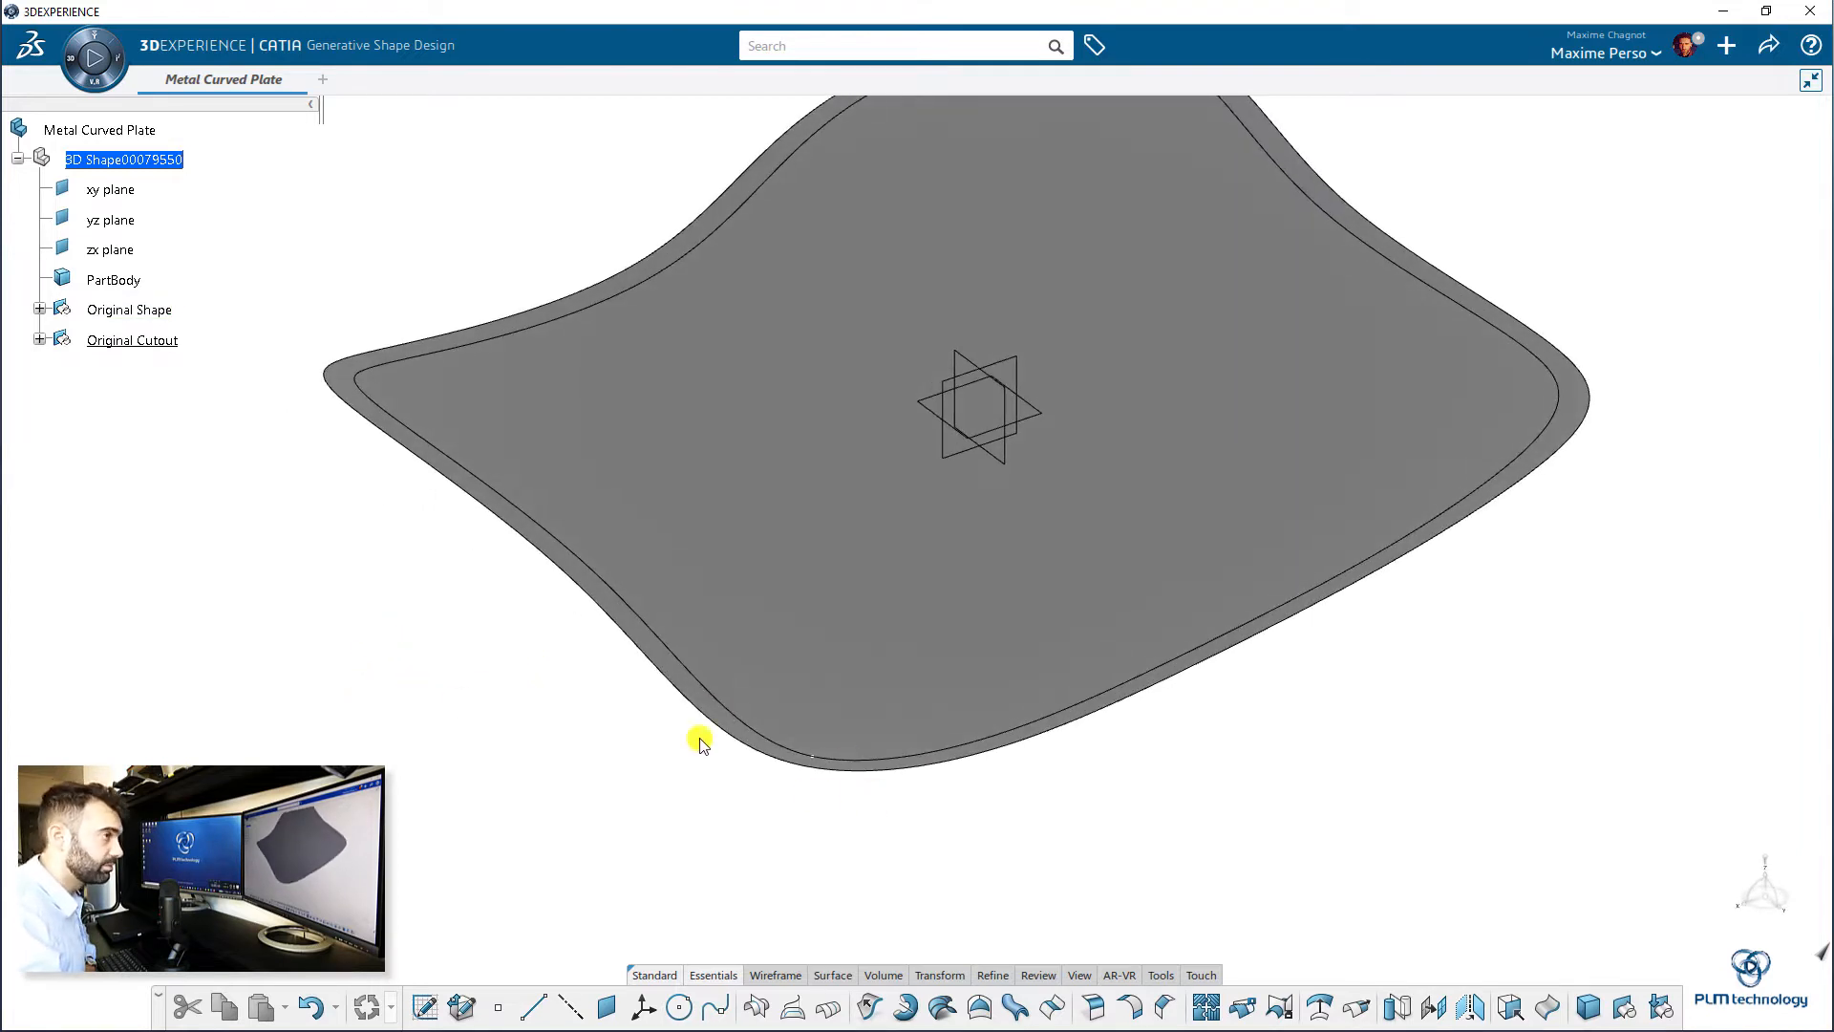
middle_drag(605, 704, 1041, 503)
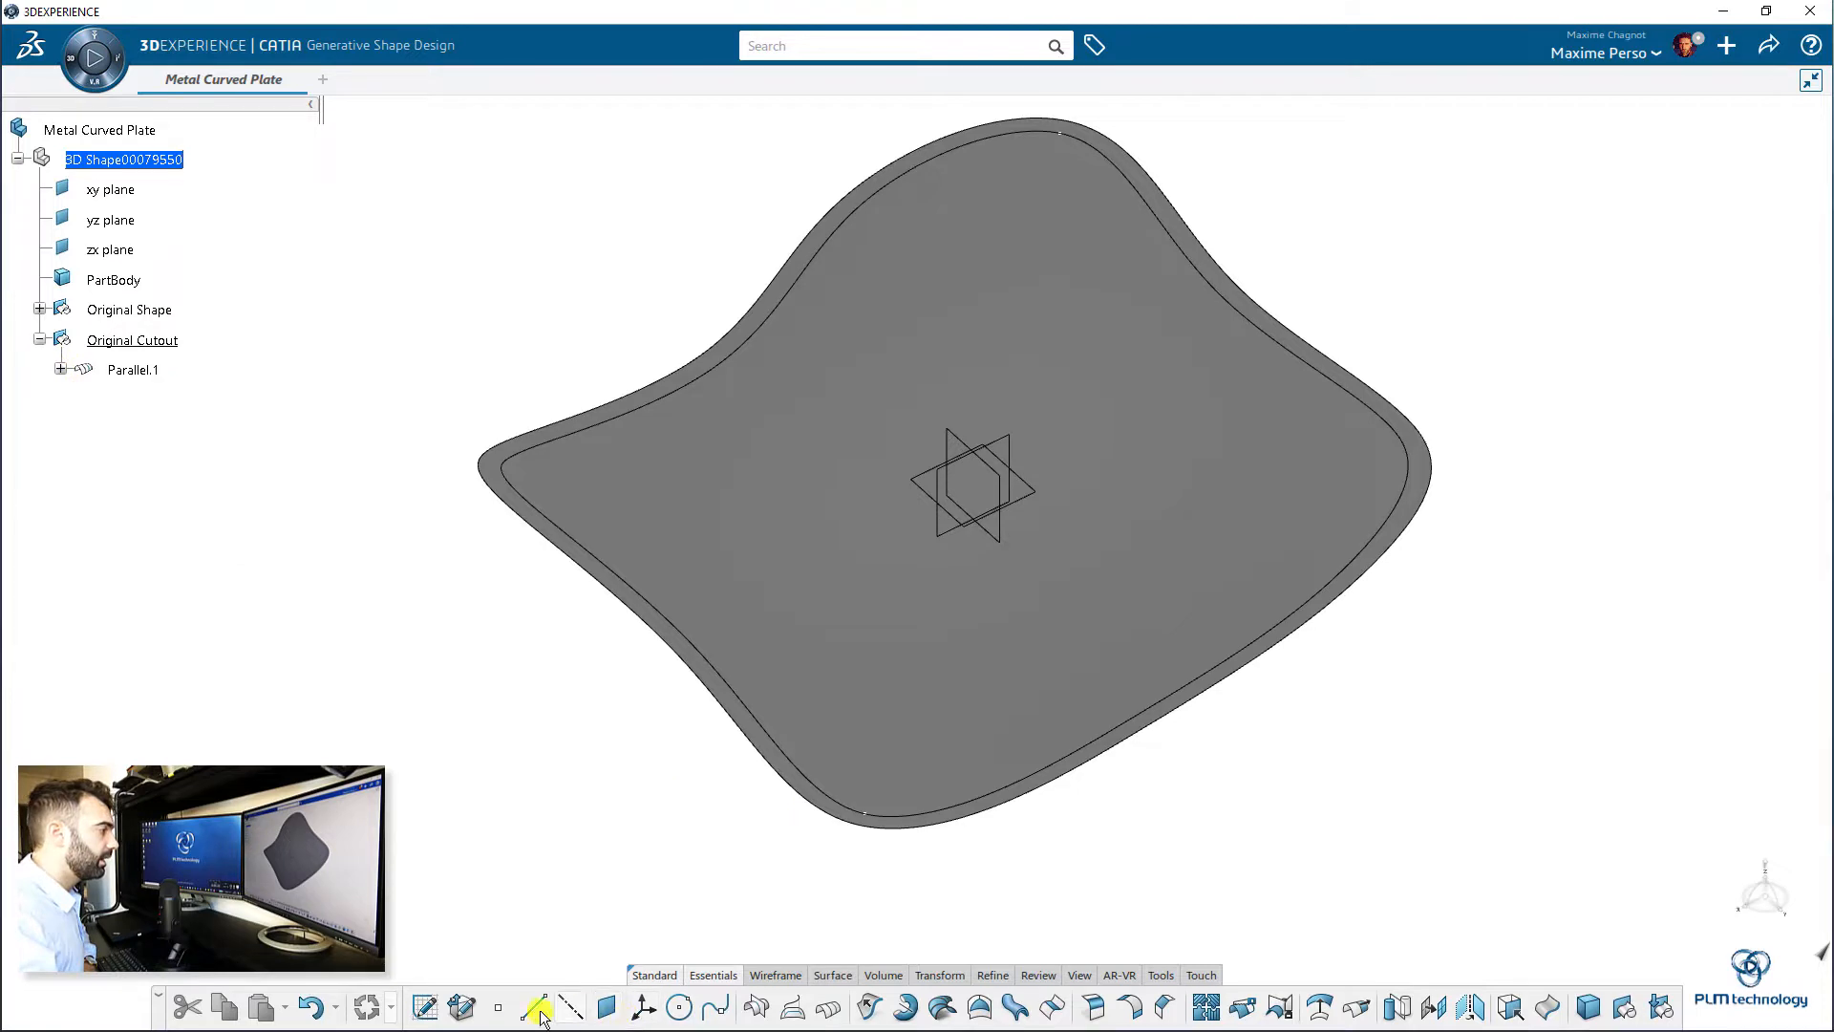
click(492, 1011)
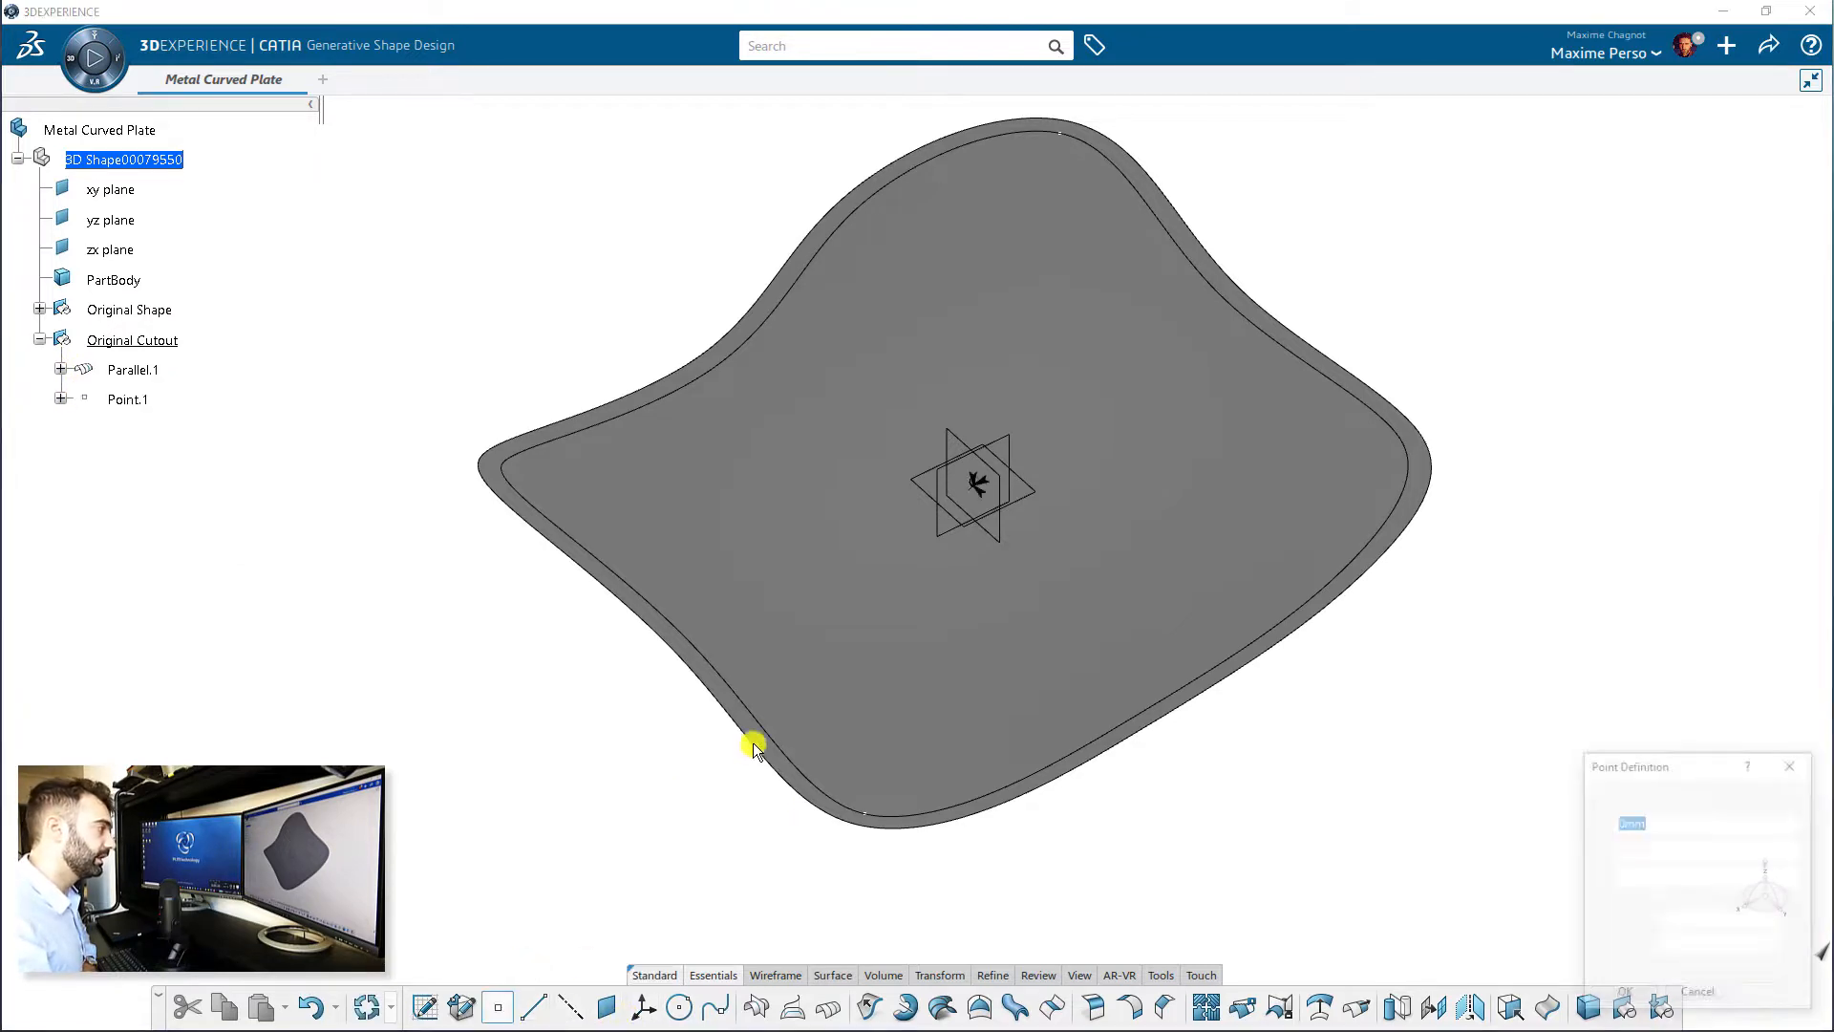
click(724, 715)
middle_drag(681, 747, 812, 841)
middle_drag(1113, 870, 1081, 818)
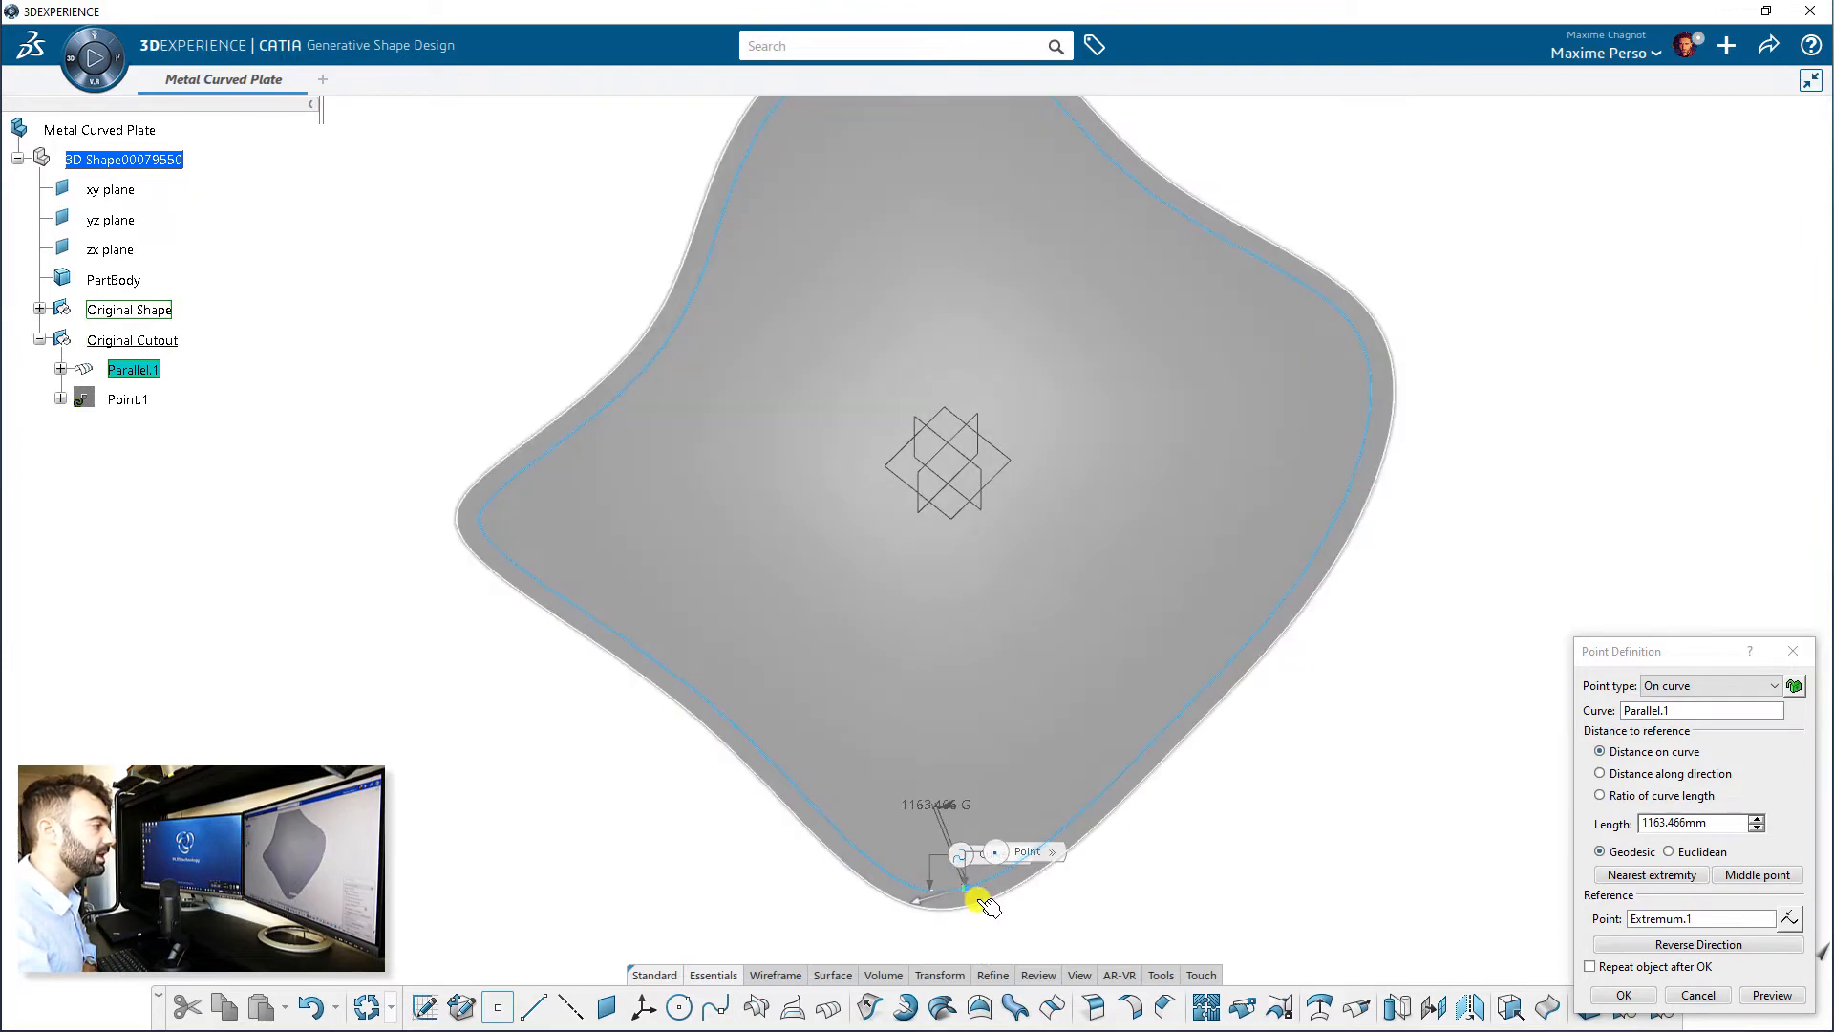
drag(967, 891, 1465, 573)
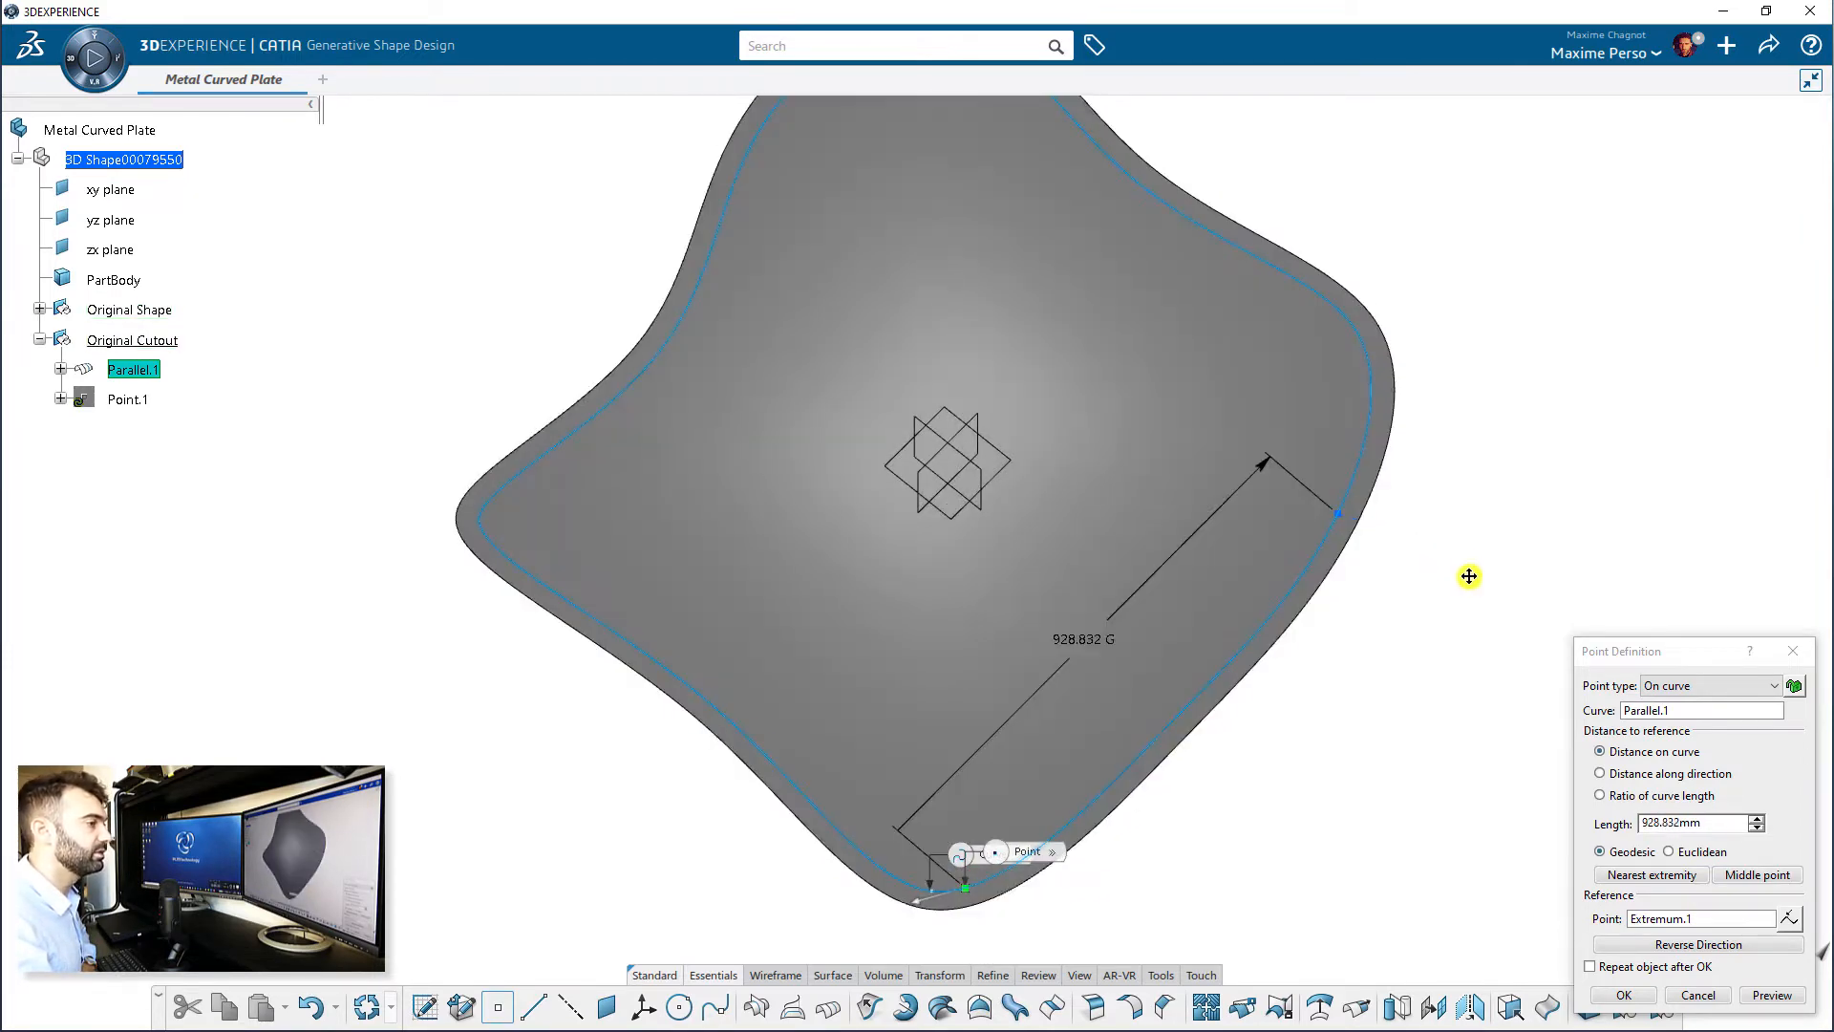
double_click(1719, 822)
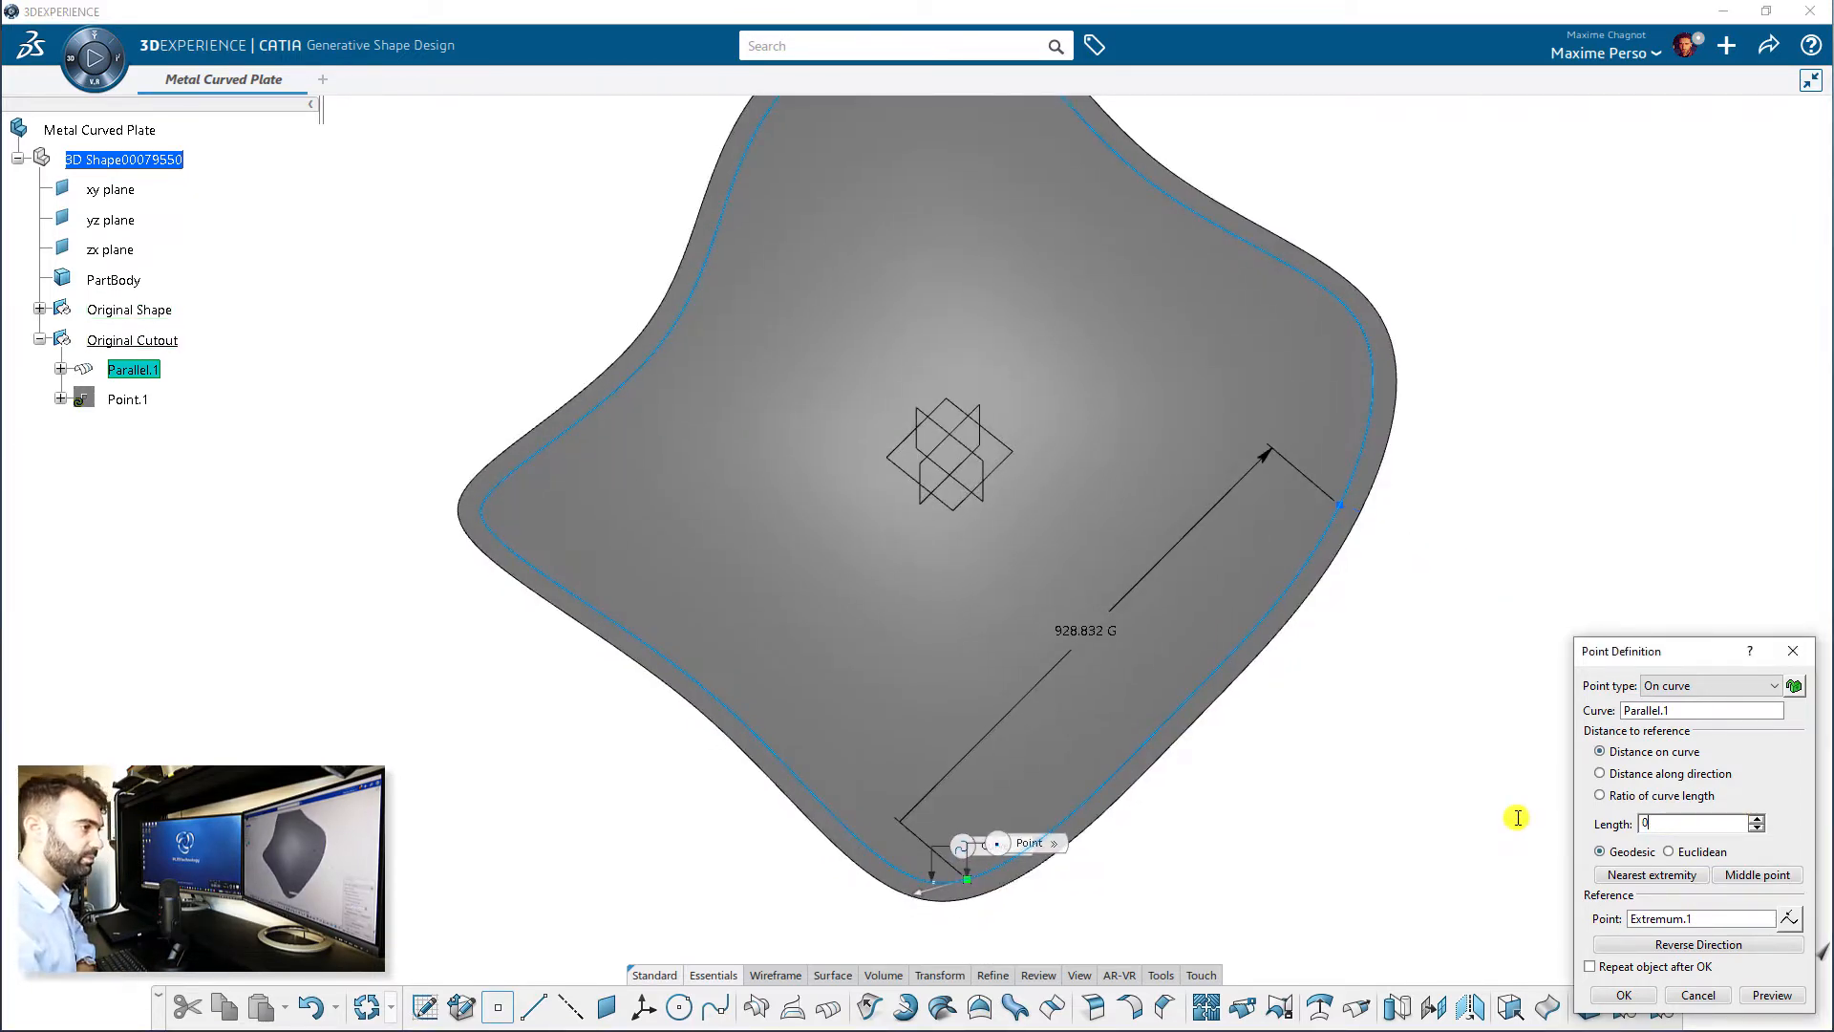
click(1613, 797)
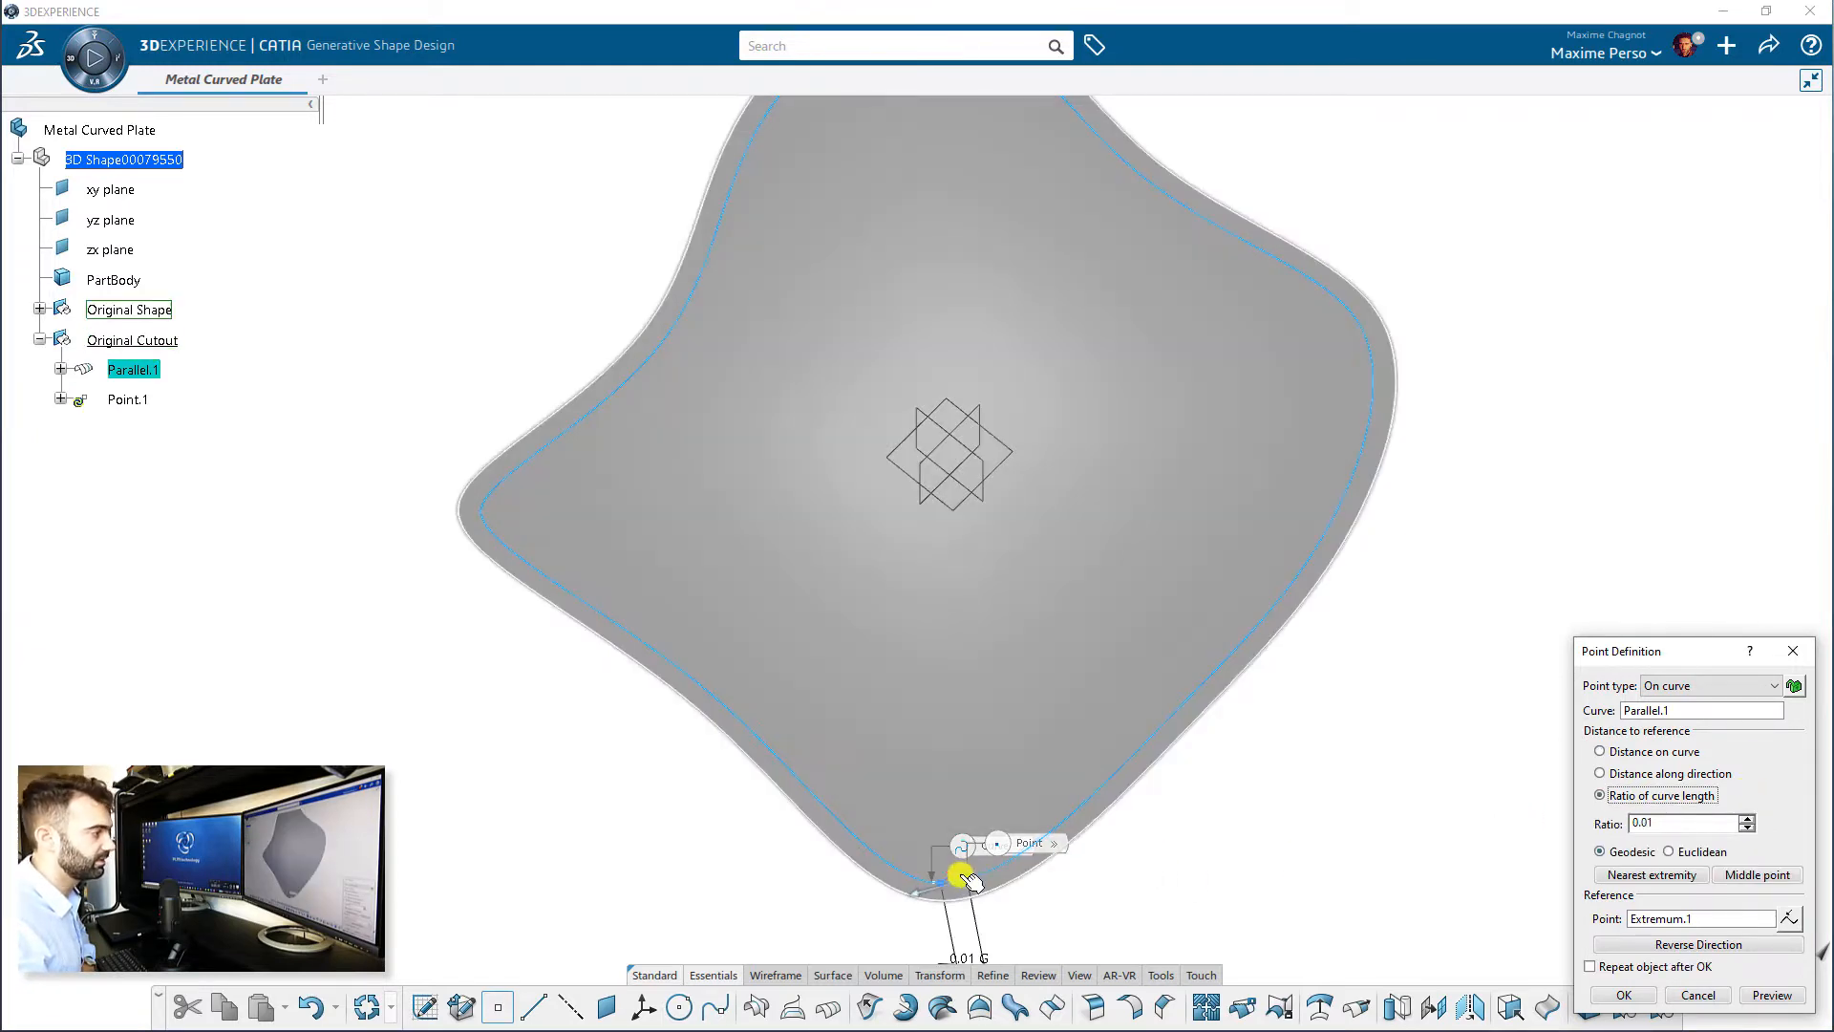
click(970, 878)
click(1698, 994)
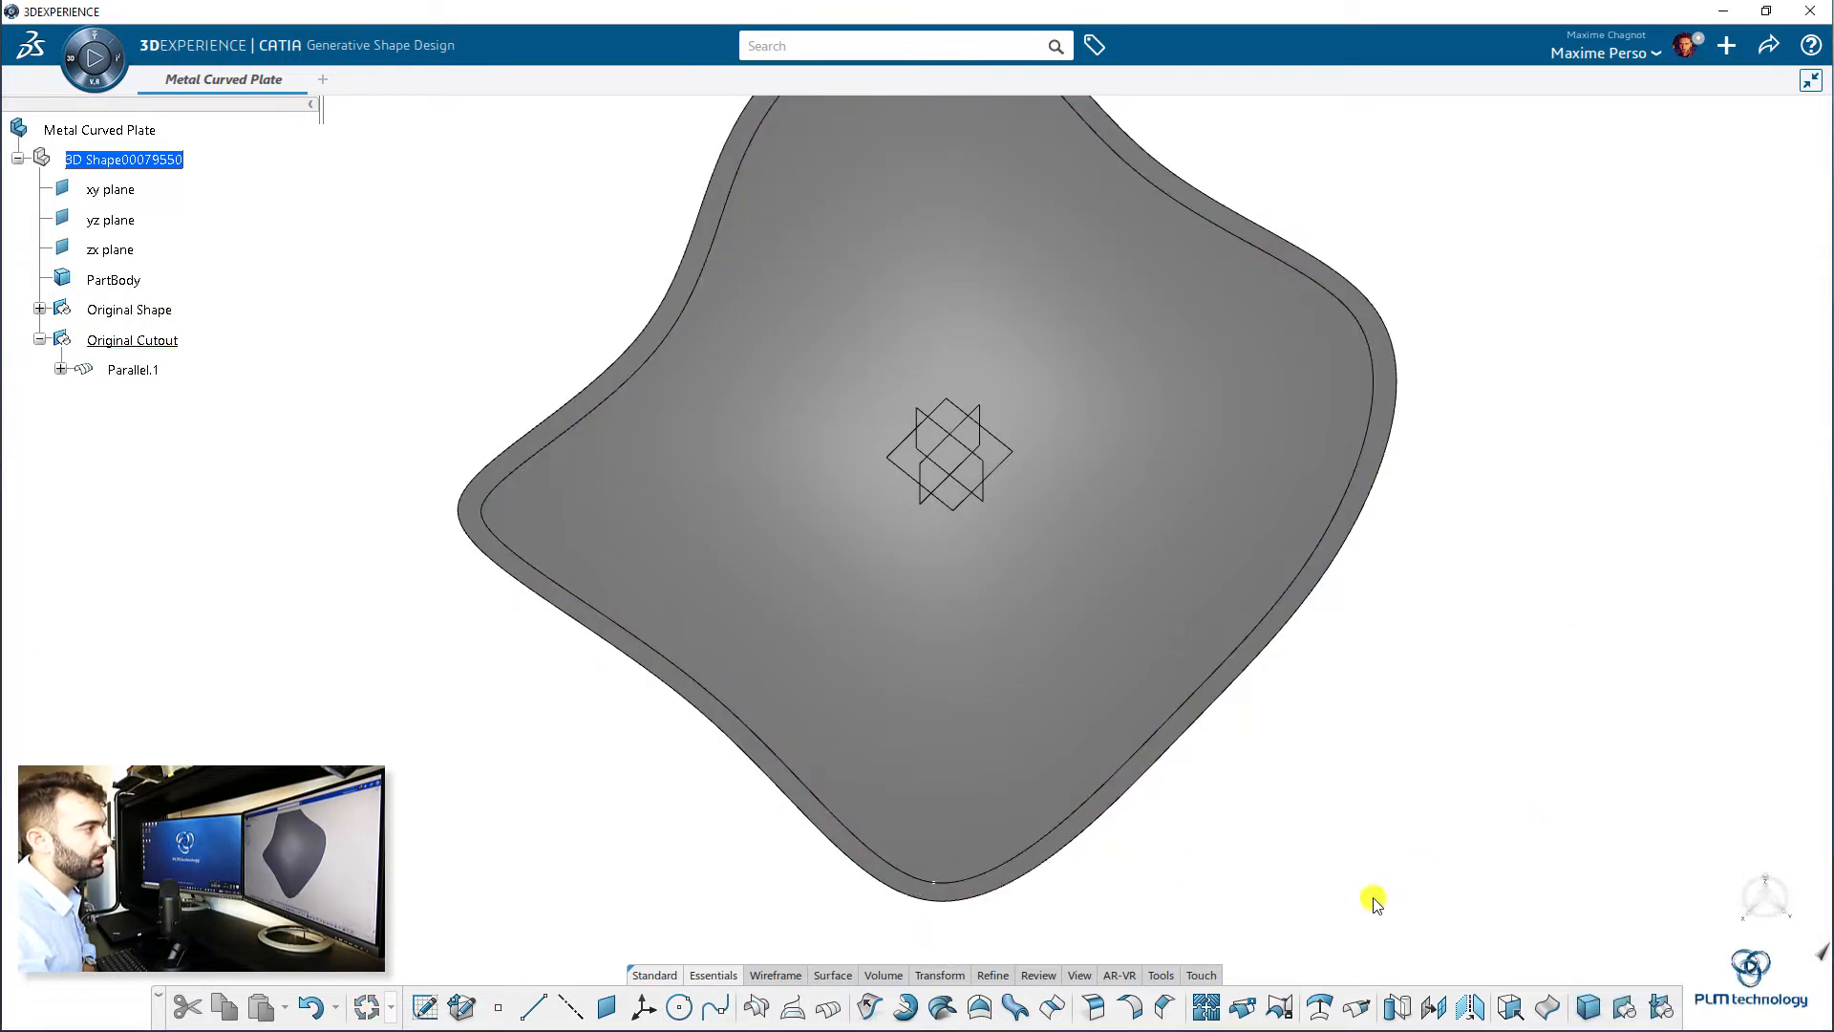
- Intersect the yz plane with the parallel curve Parallel.1
middle_drag(907, 738, 1167, 789)
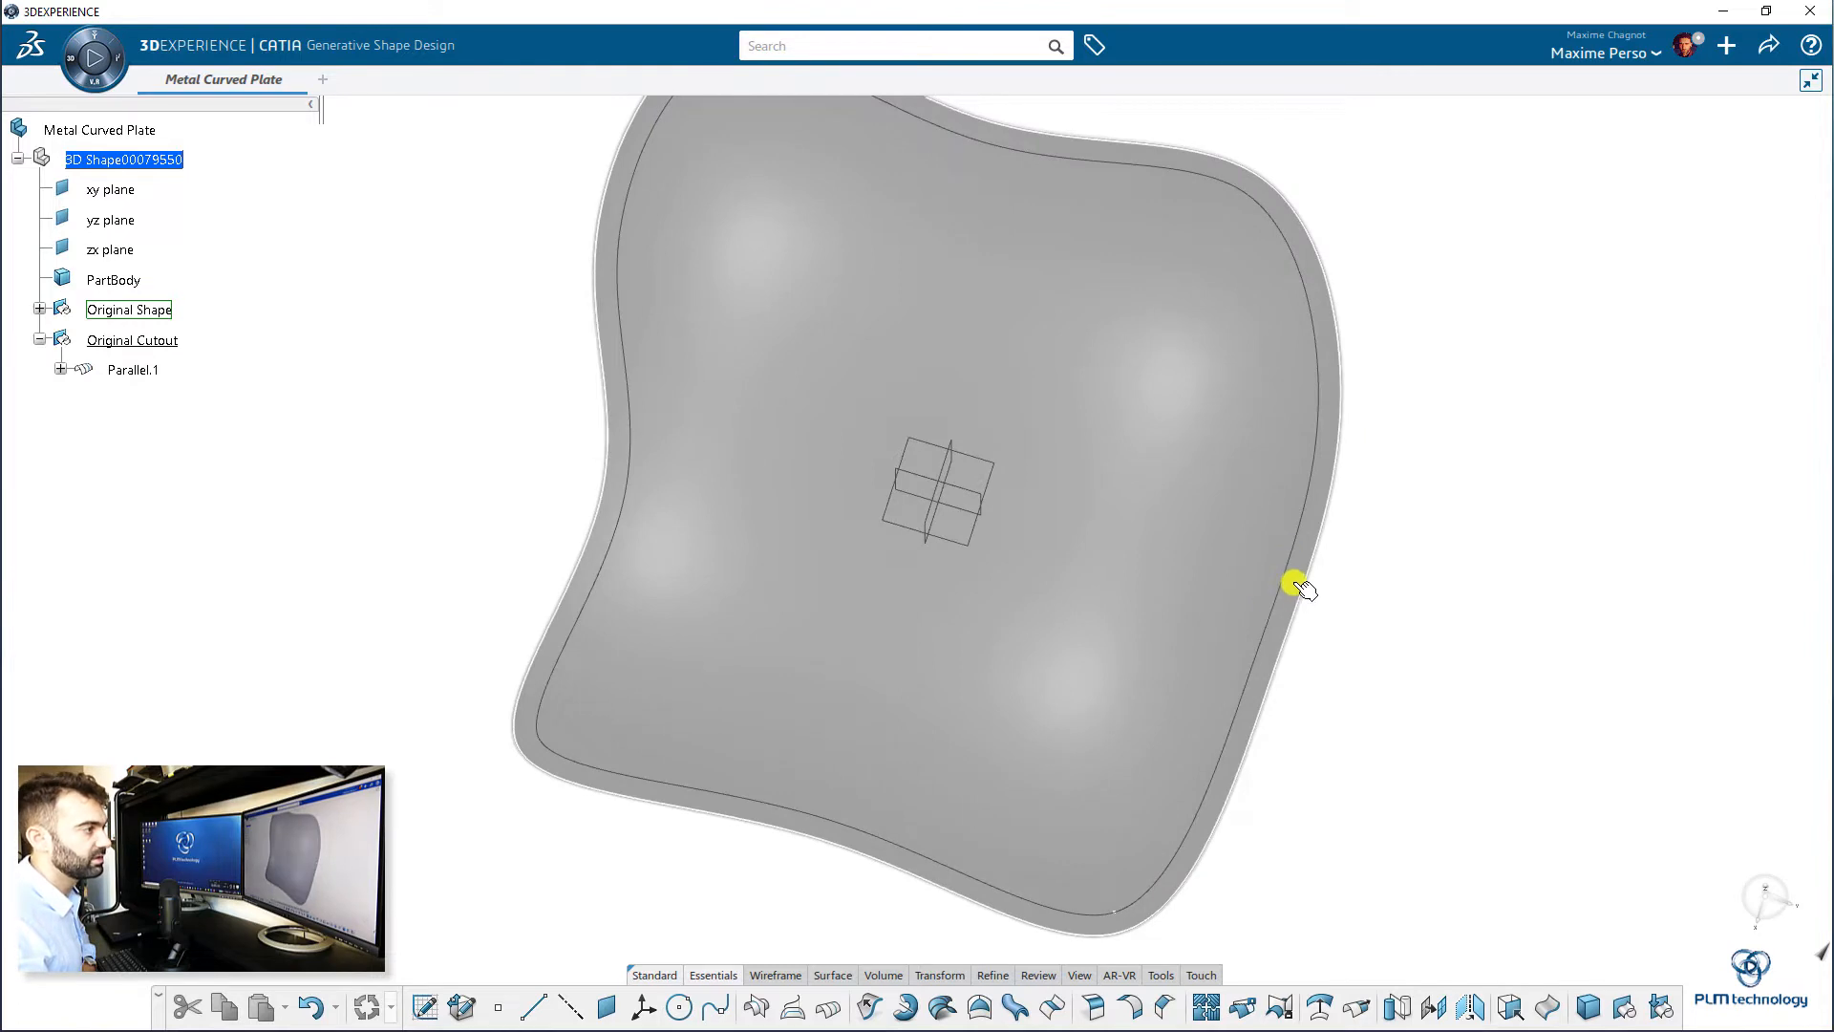
click(757, 1007)
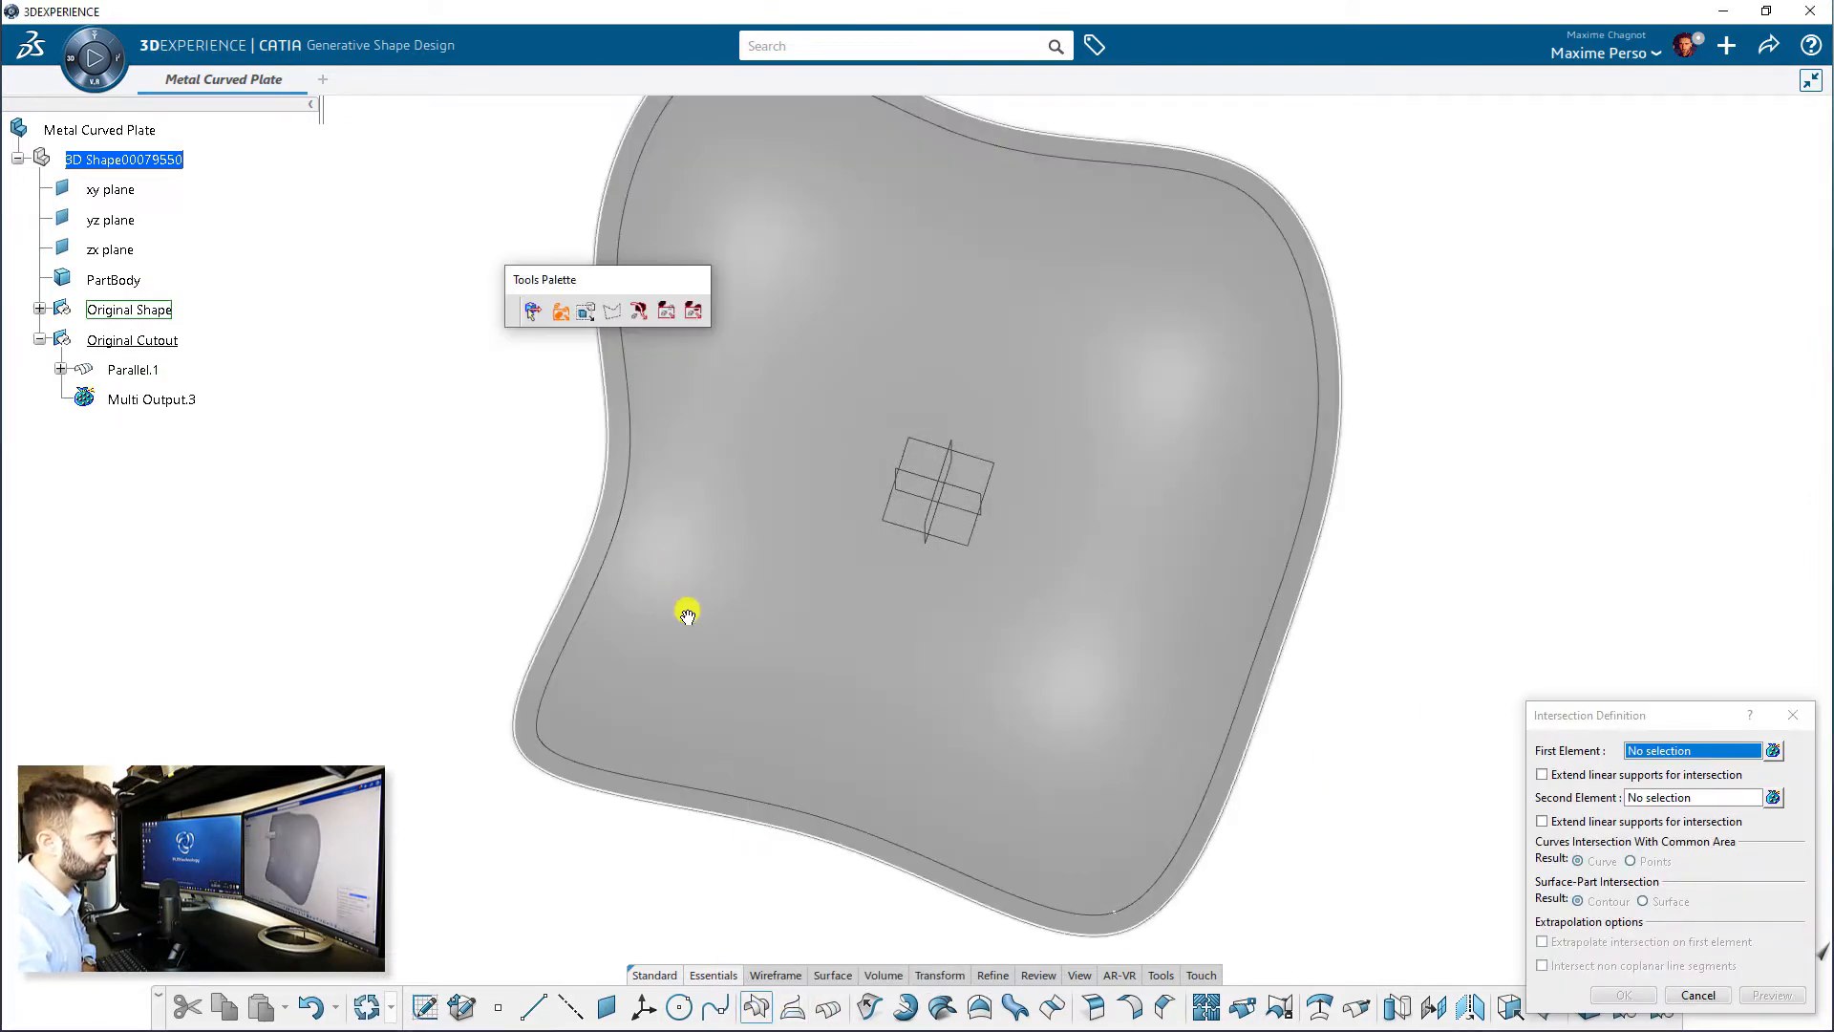
middle_drag(688, 614, 998, 519)
middle_drag(940, 603, 983, 457)
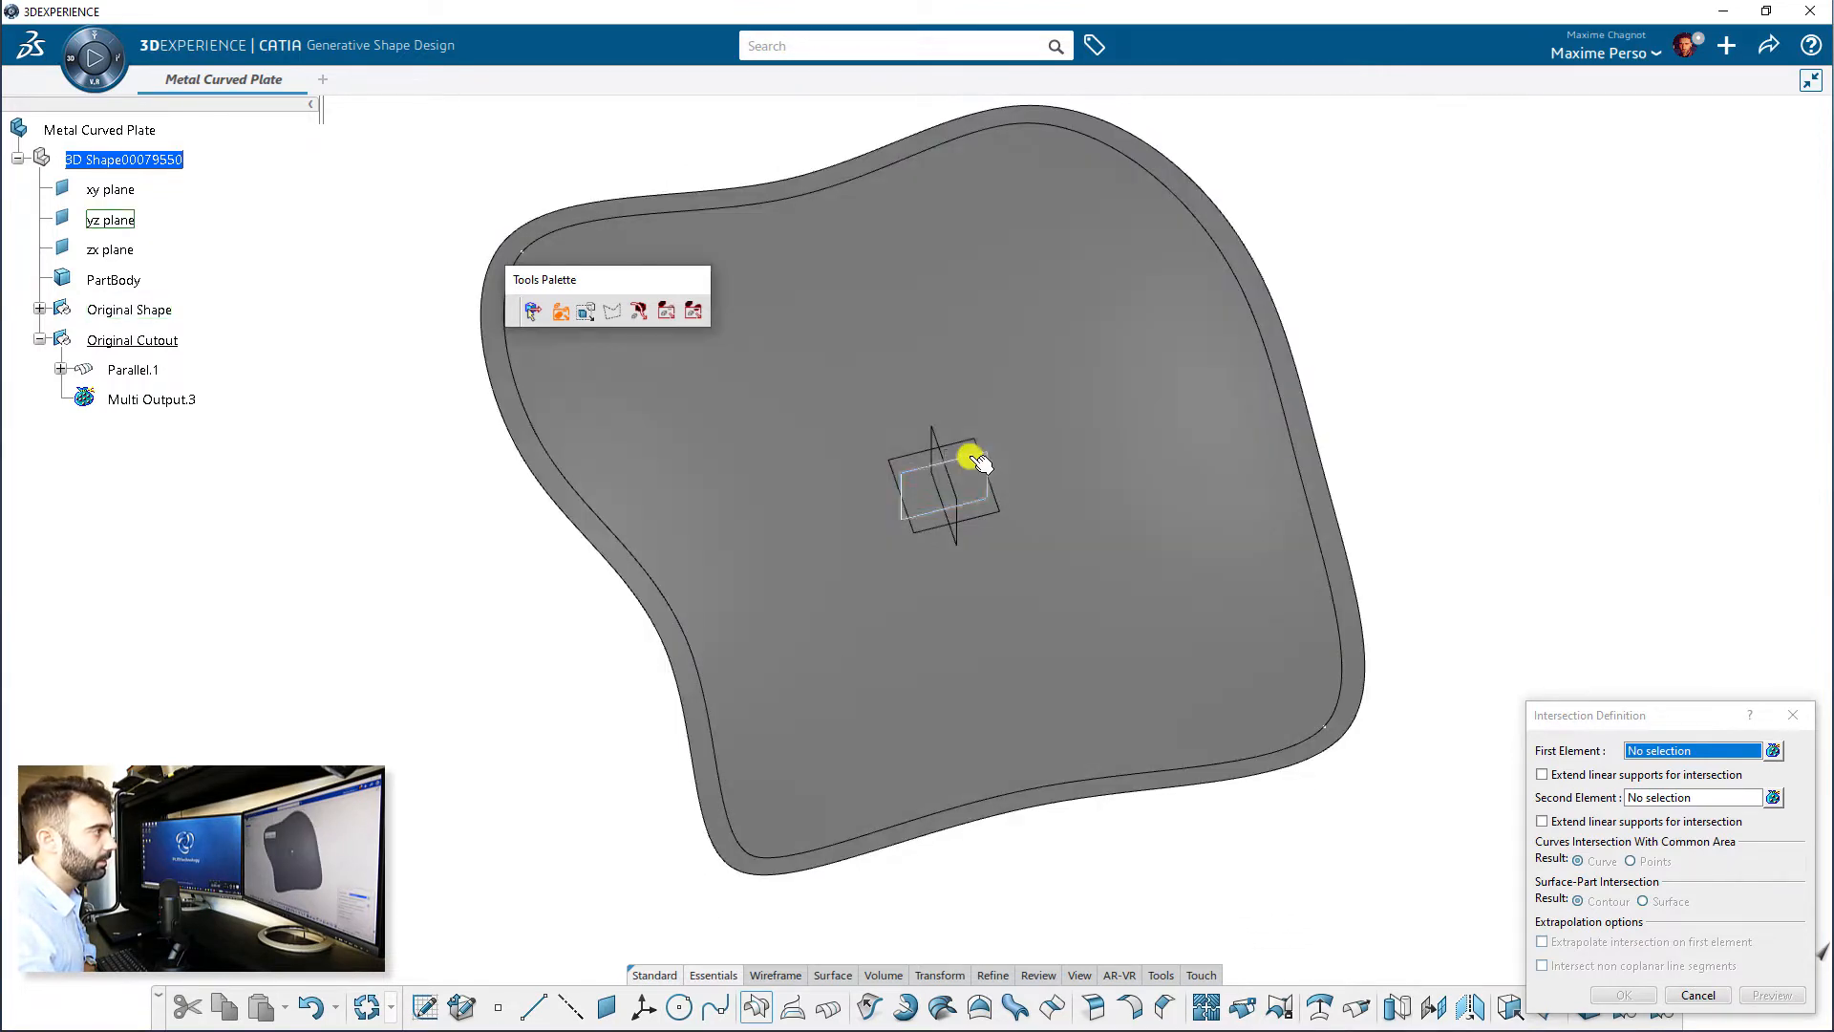
click(981, 463)
click(1280, 410)
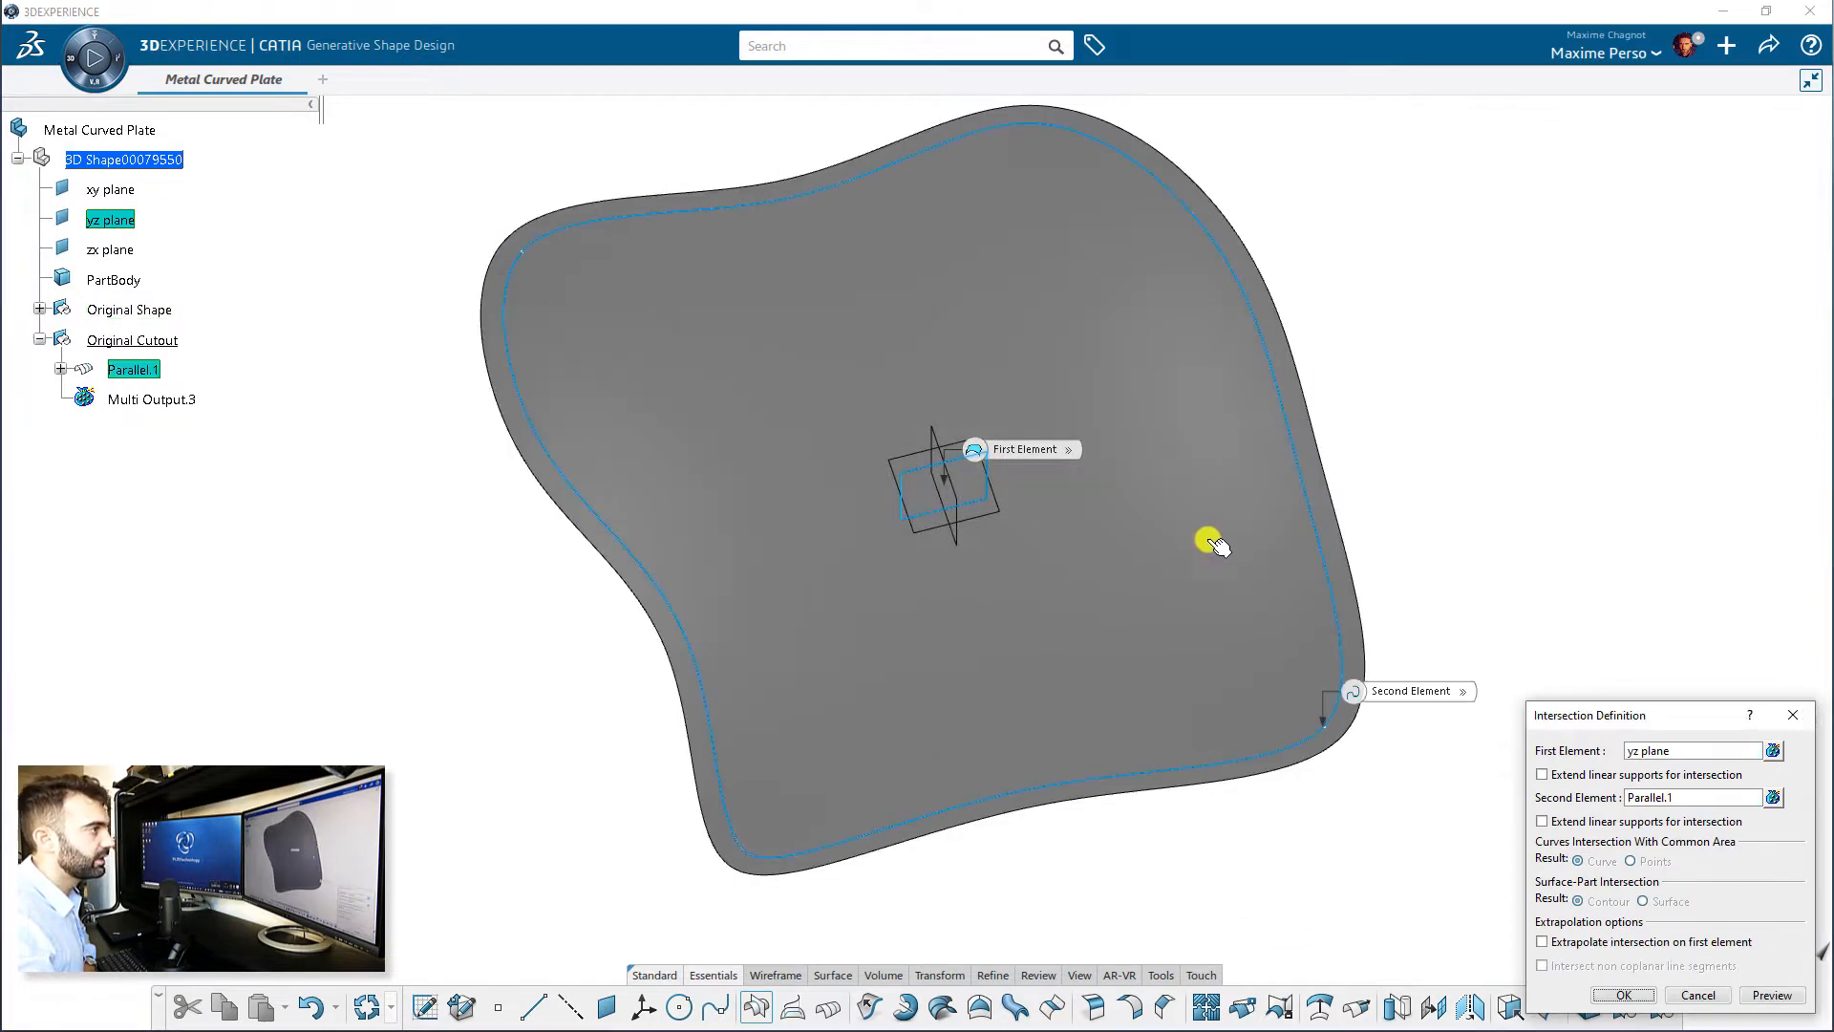
middle_drag(1213, 543, 1223, 605)
click(1771, 996)
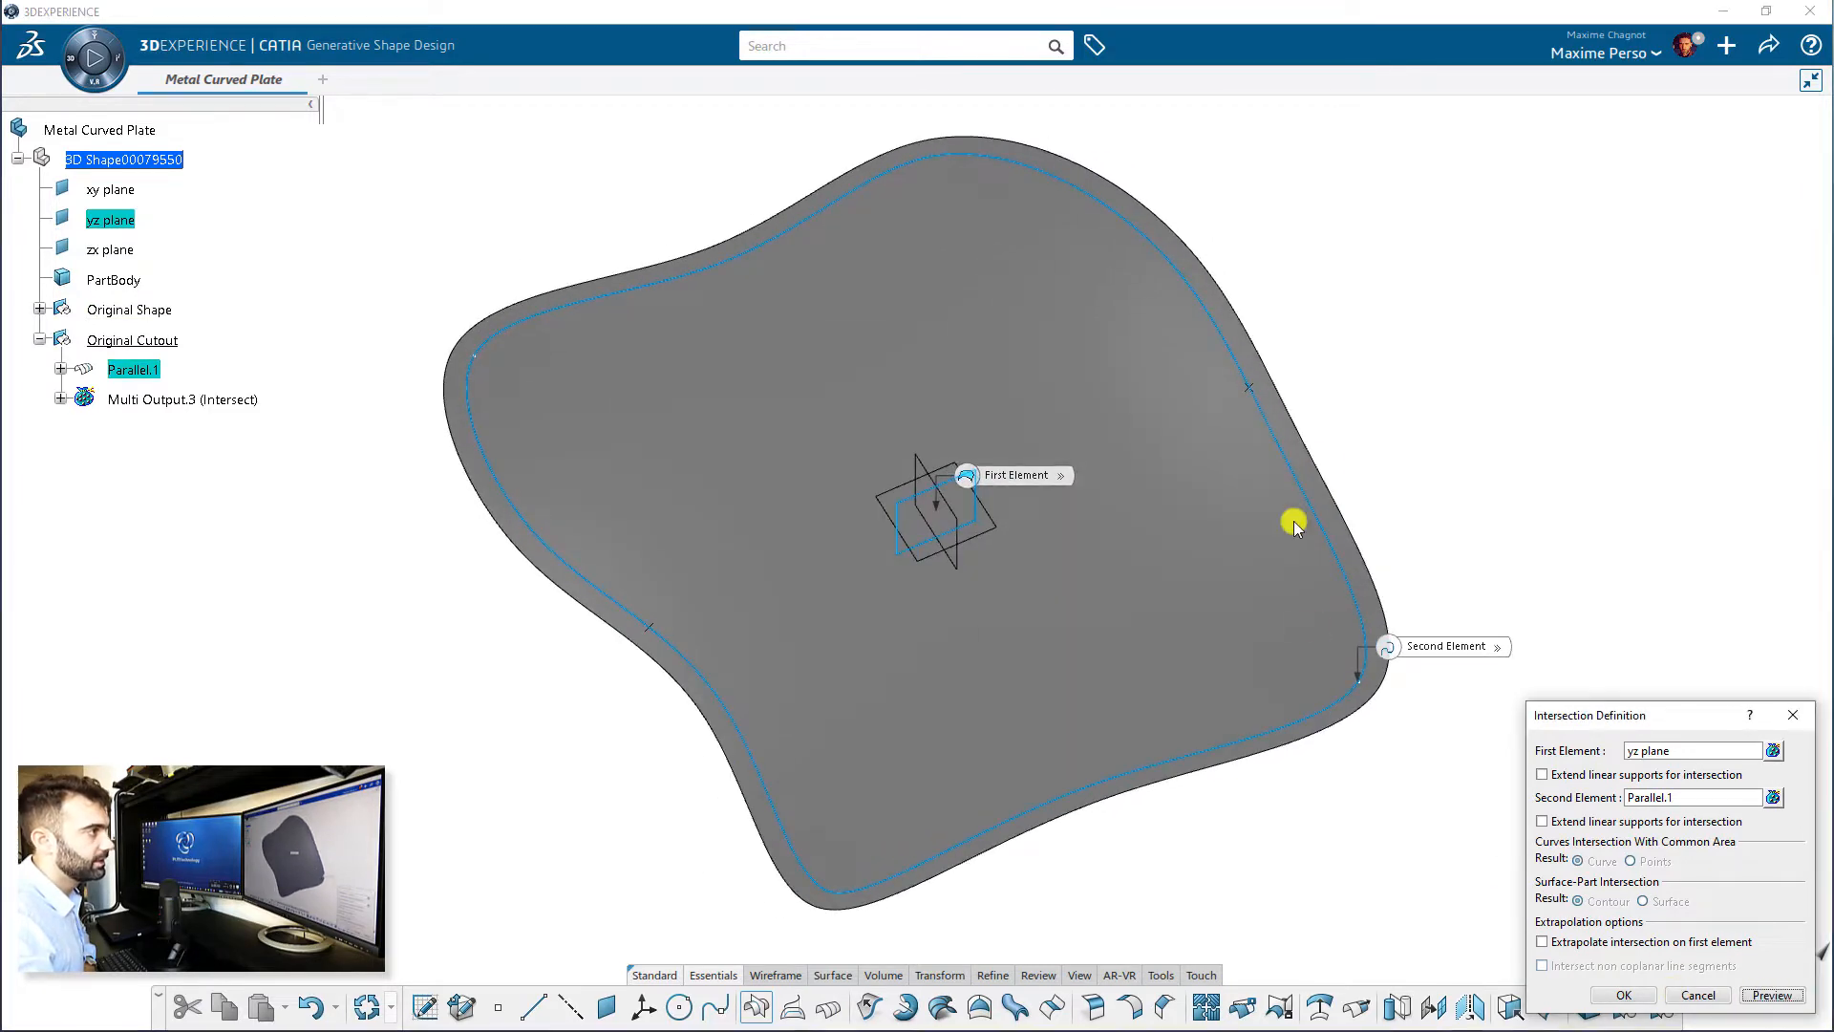
middle_drag(1298, 524, 1252, 427)
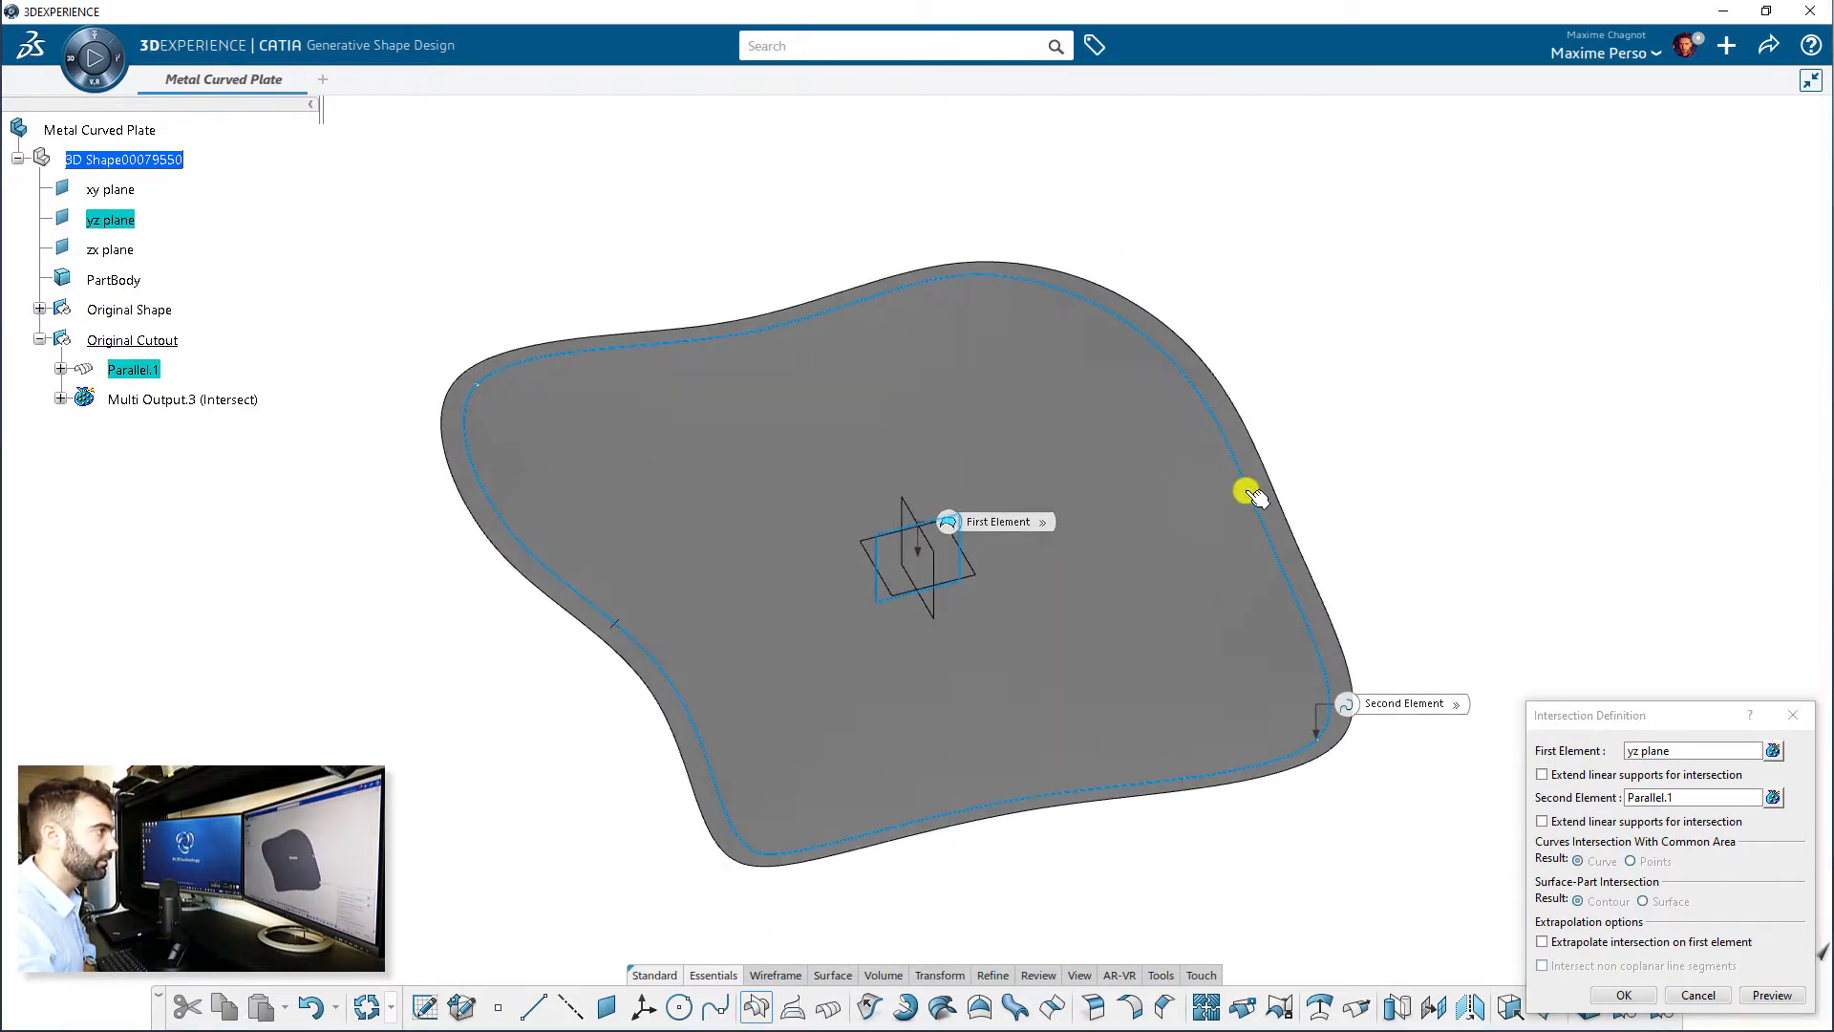
click(1625, 995)
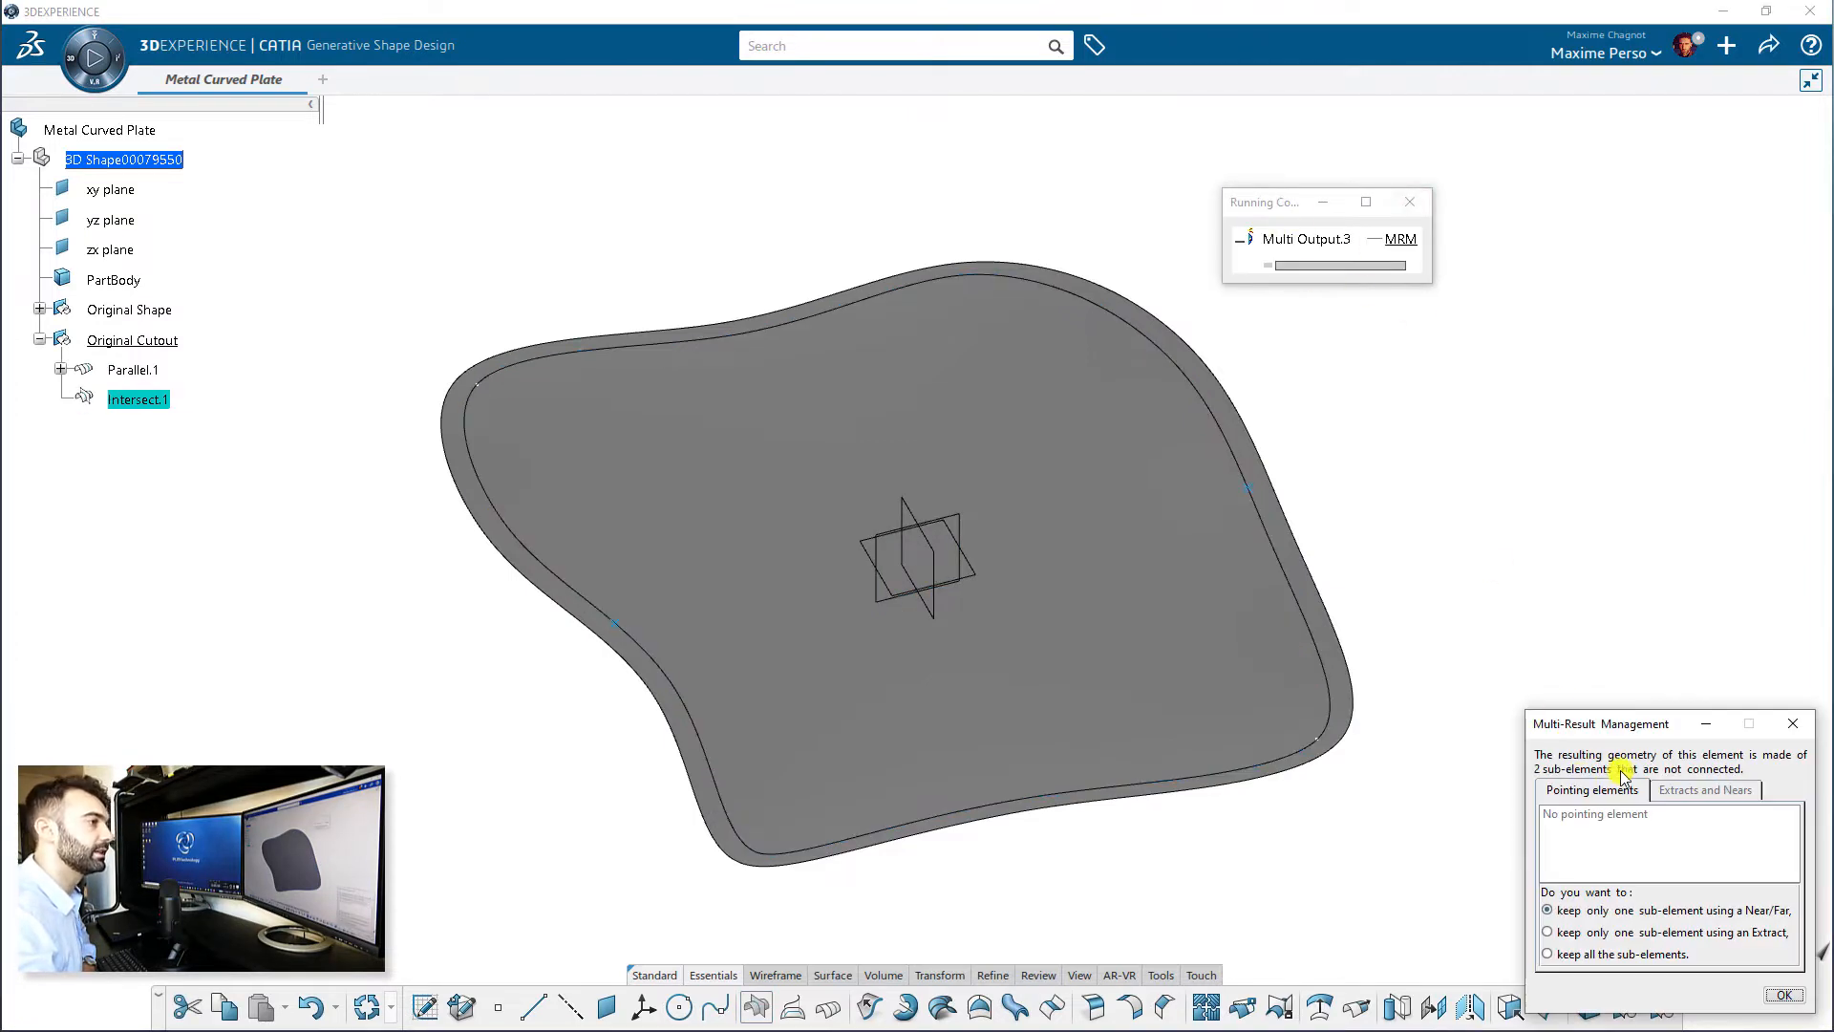
- Keep only one sub-element of the intersection using an Extract, picking the intersection point on the plate's right side
drag(1621, 731, 1618, 637)
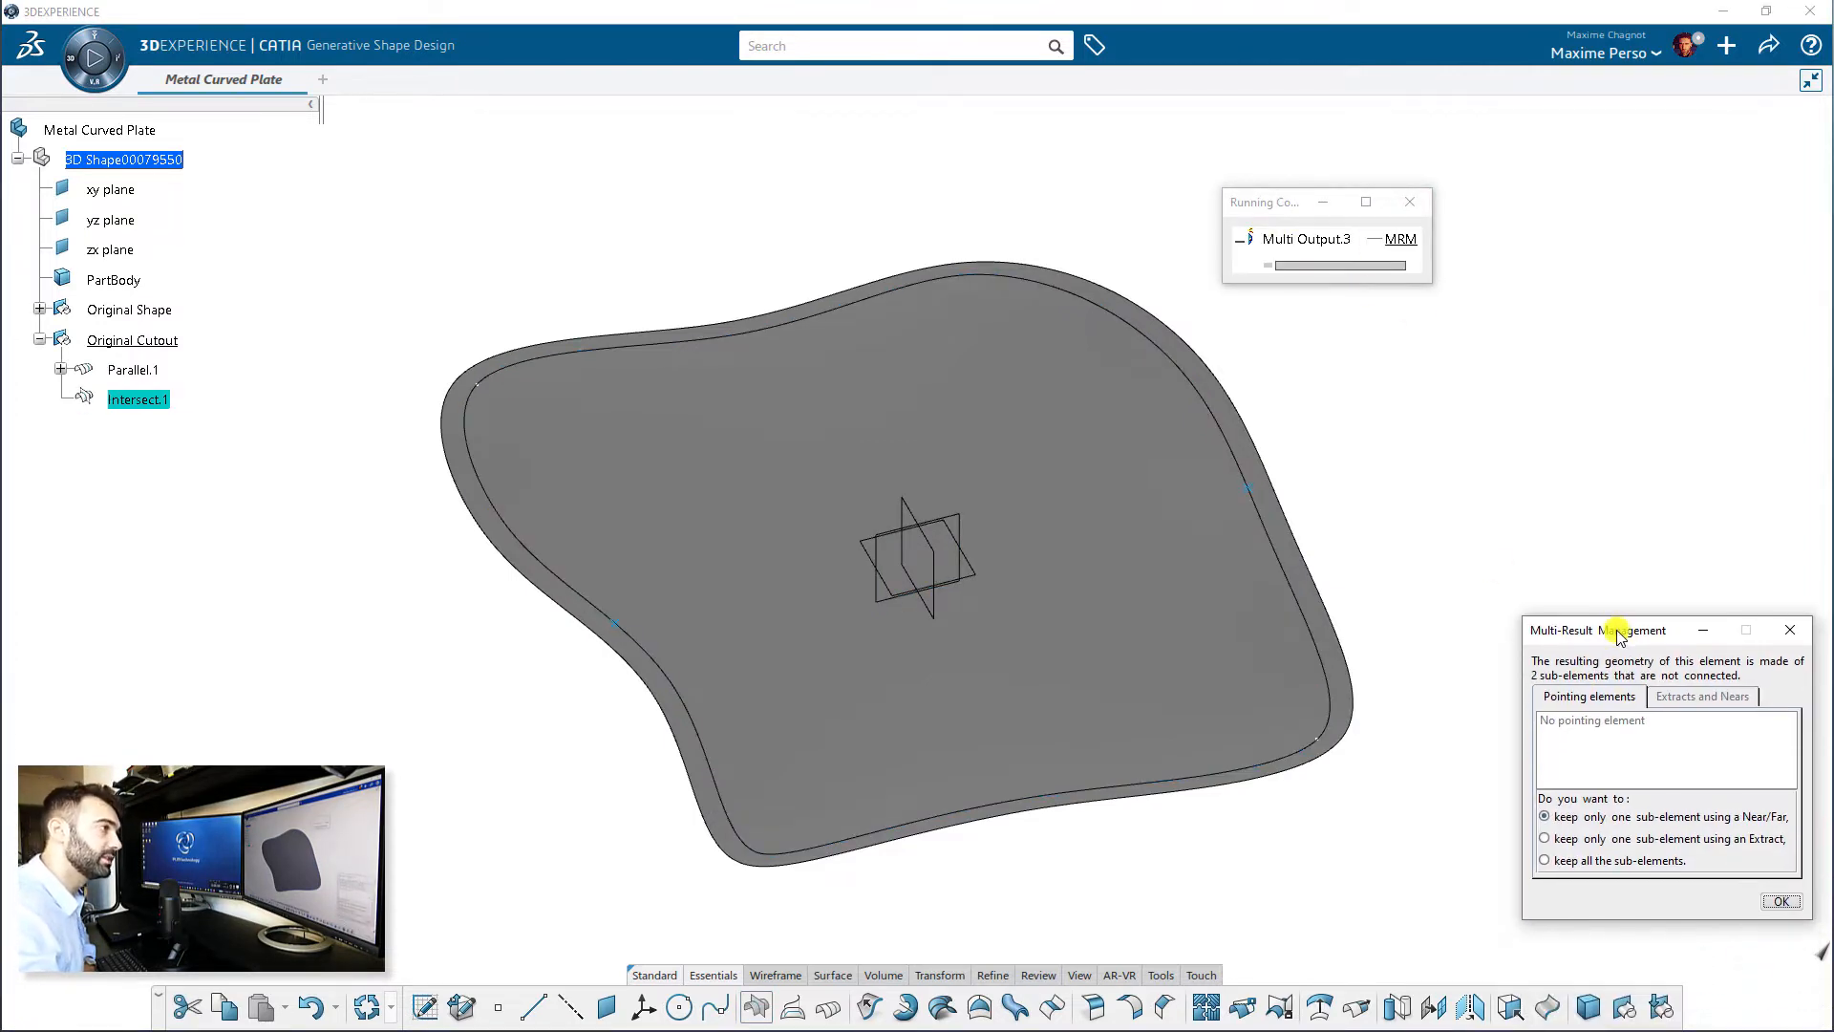
click(1582, 841)
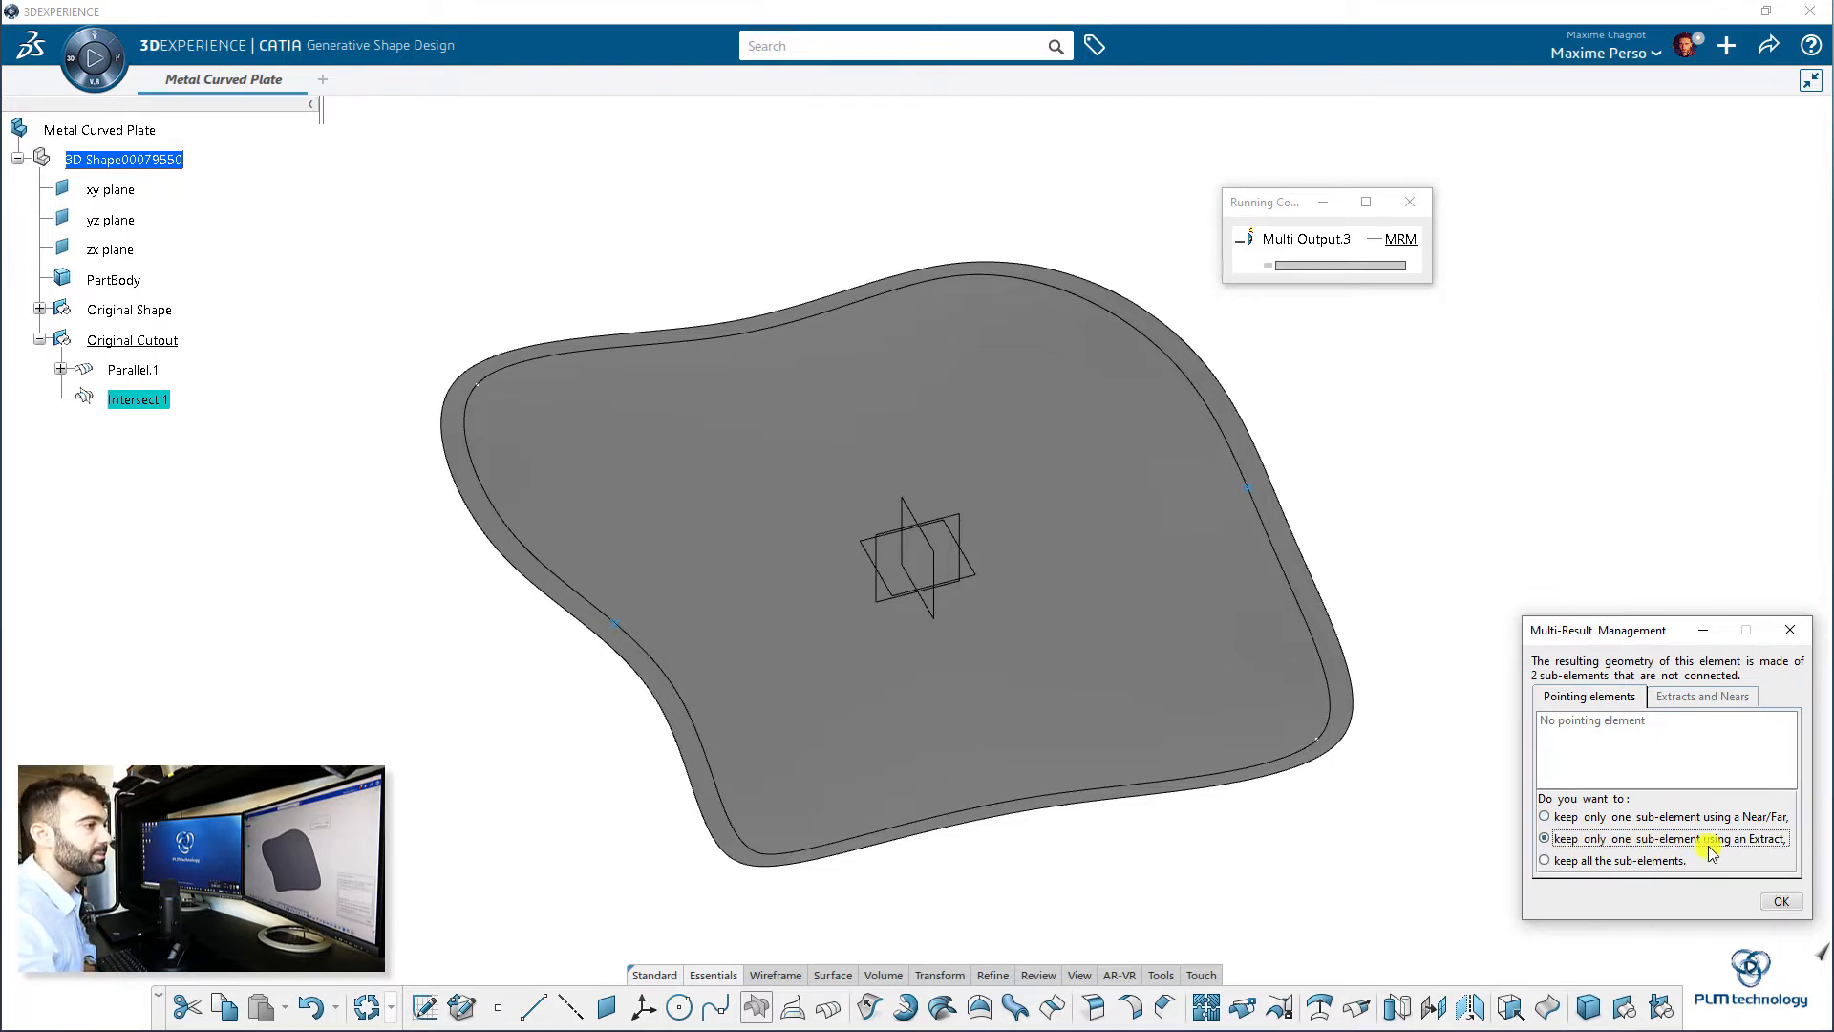
click(1778, 903)
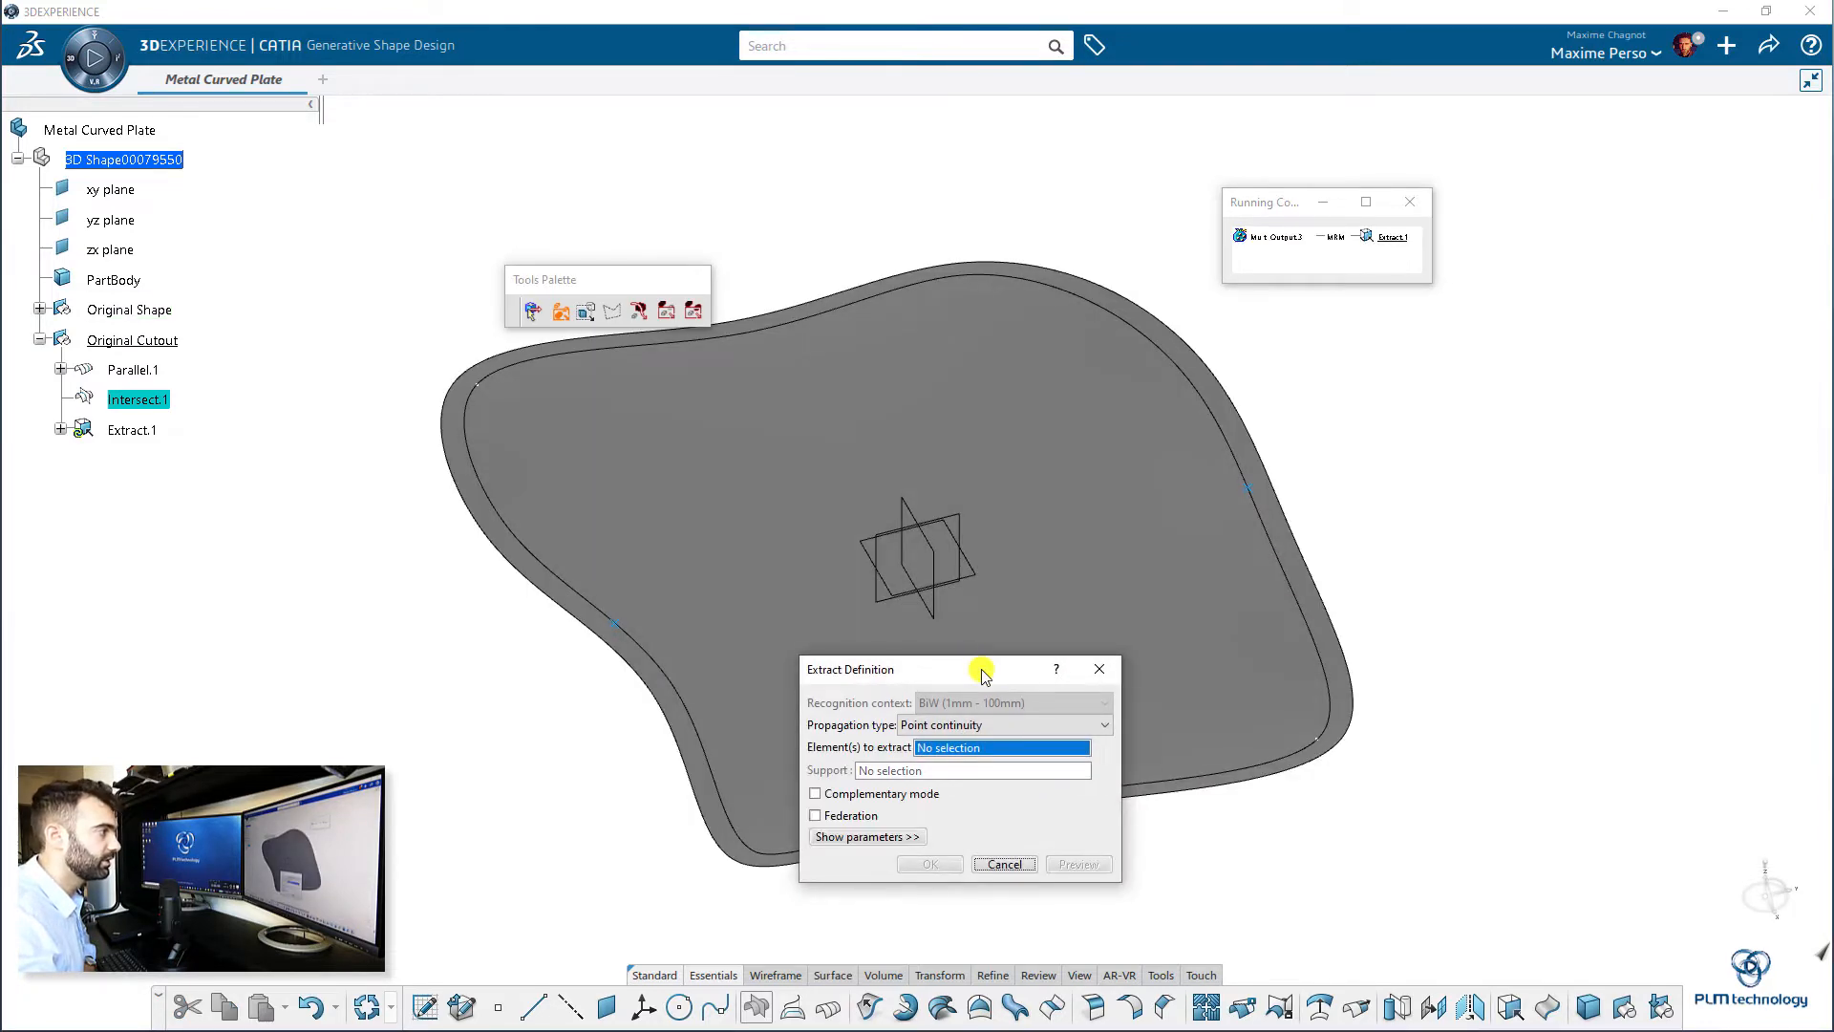
drag(989, 663, 1621, 449)
click(1246, 487)
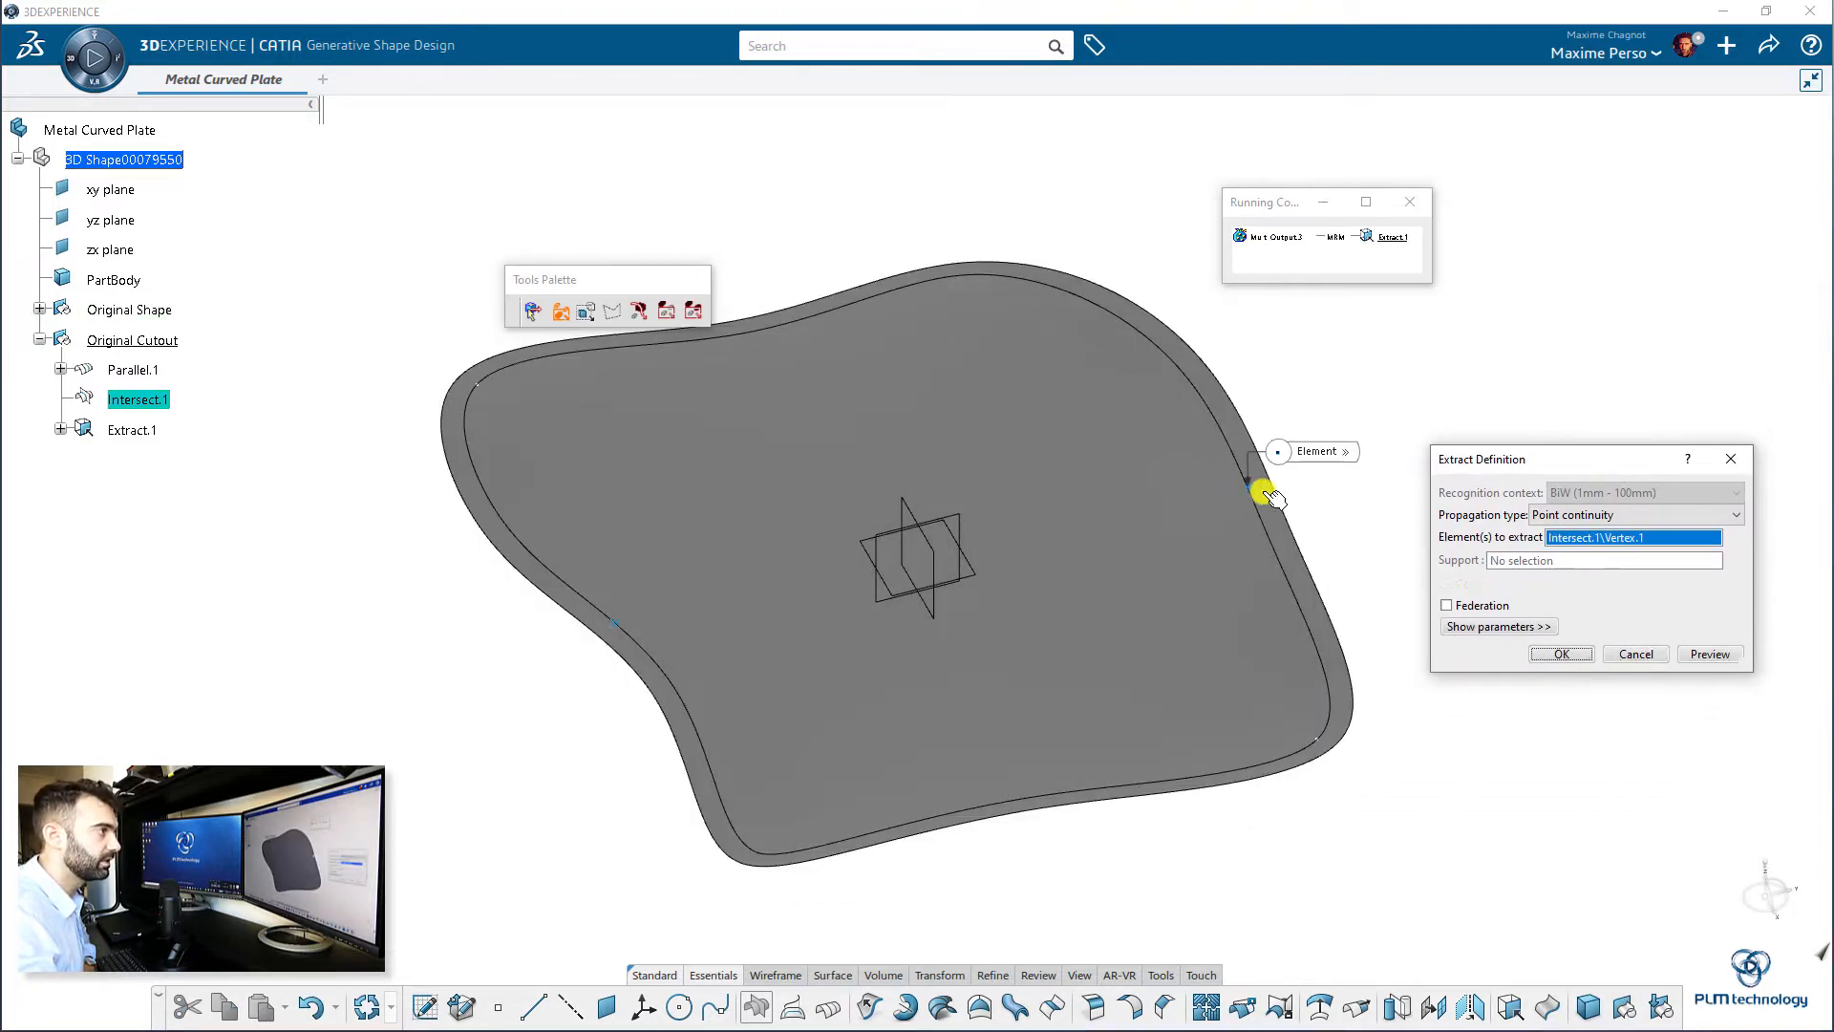
click(1559, 654)
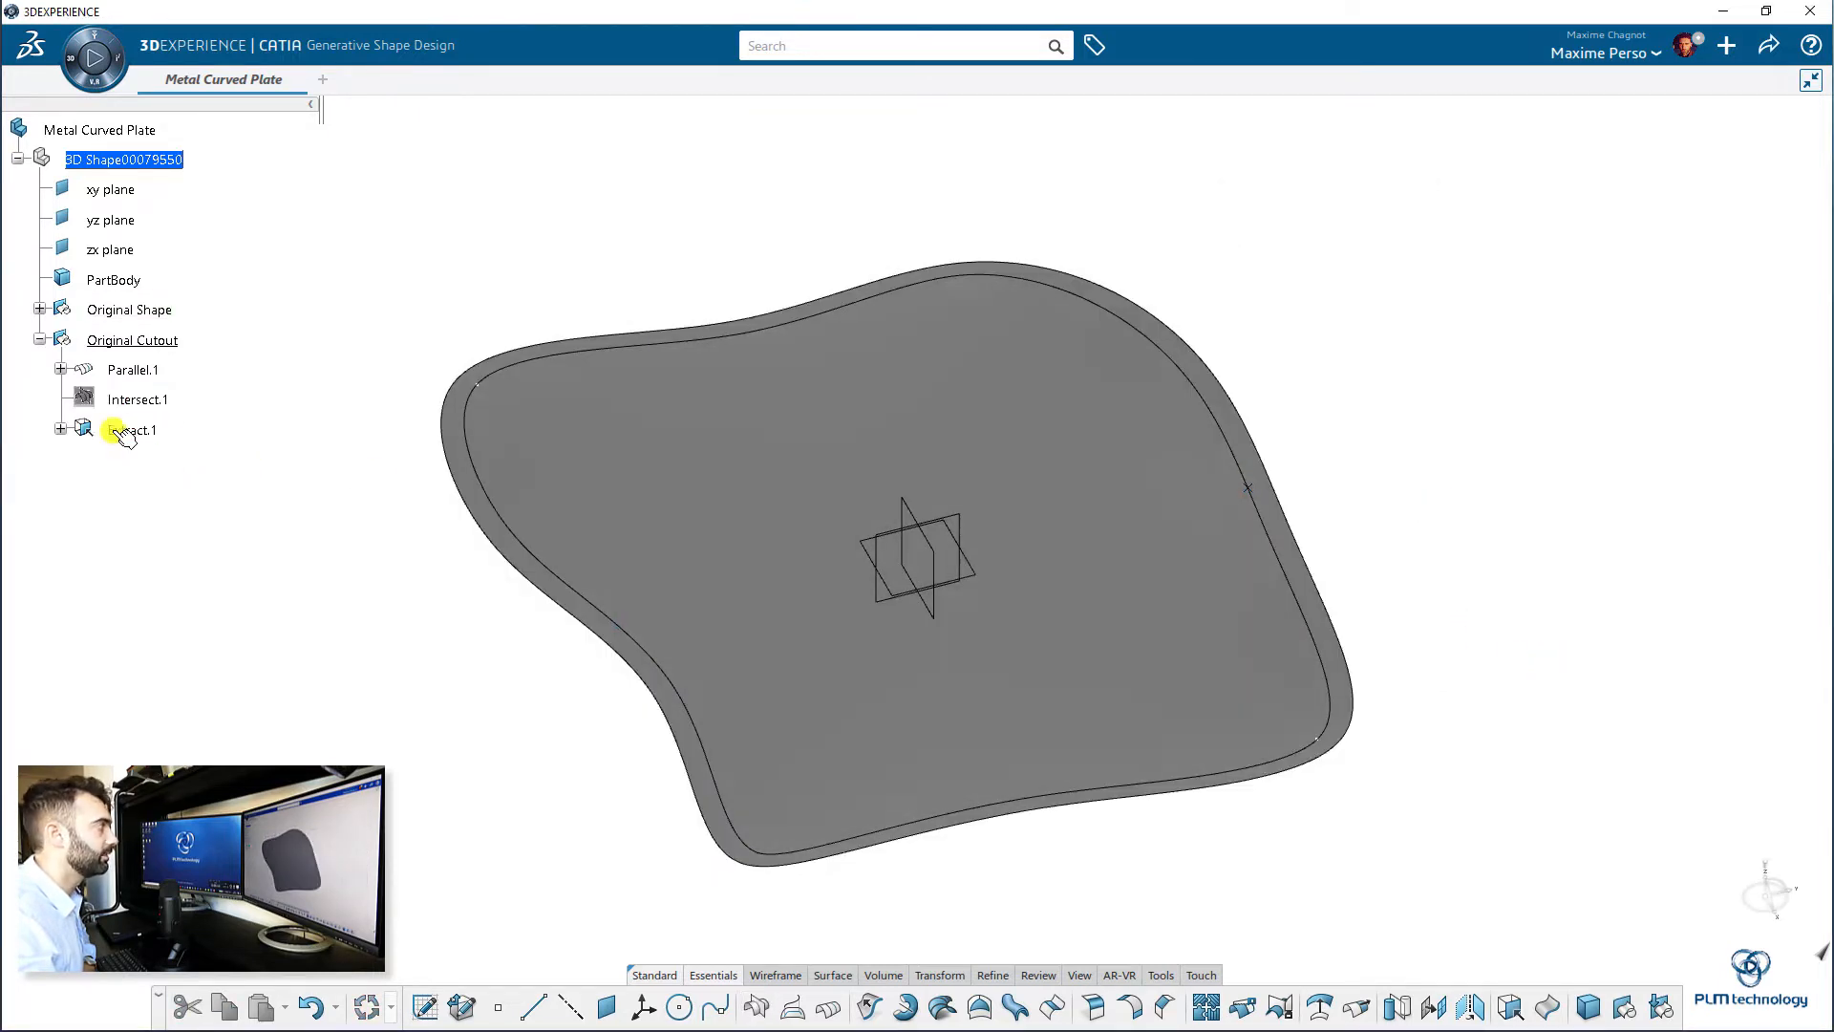
- Create a plane tangent to the surface Split.1 at the extracted point Extract.1
middle_drag(1515, 573, 707, 687)
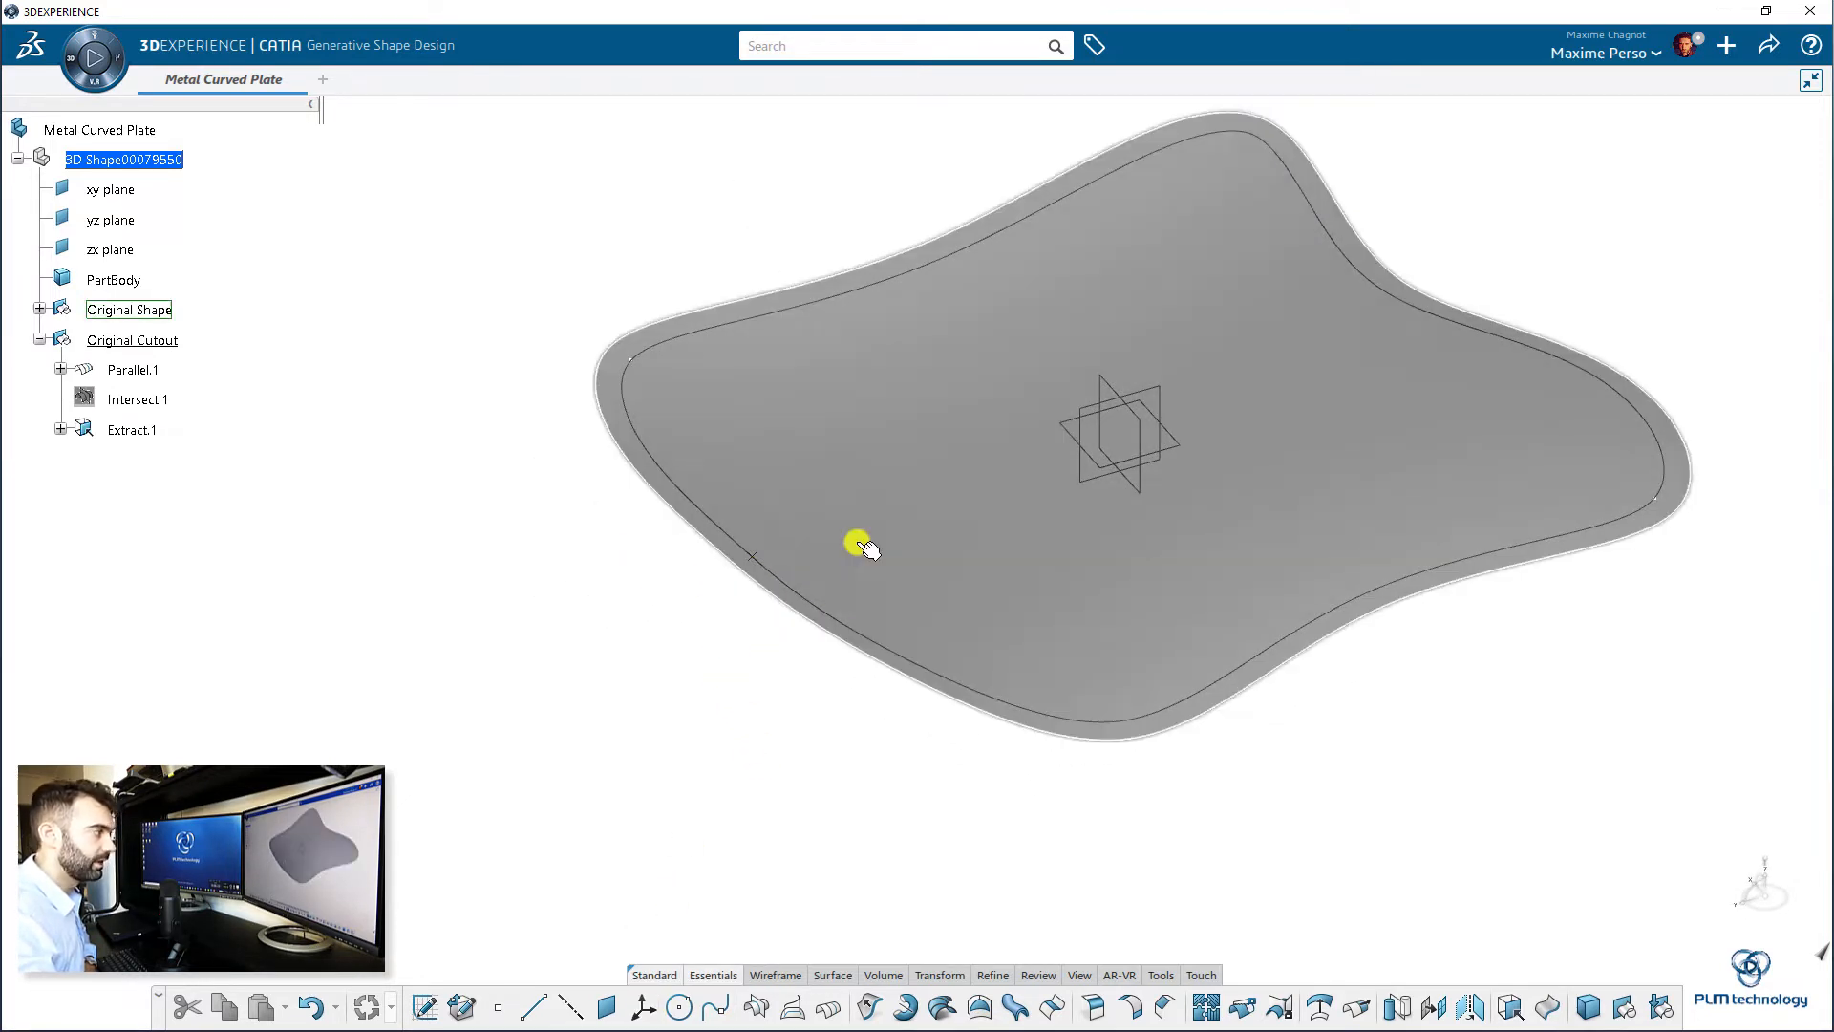
middle_drag(602, 696, 798, 777)
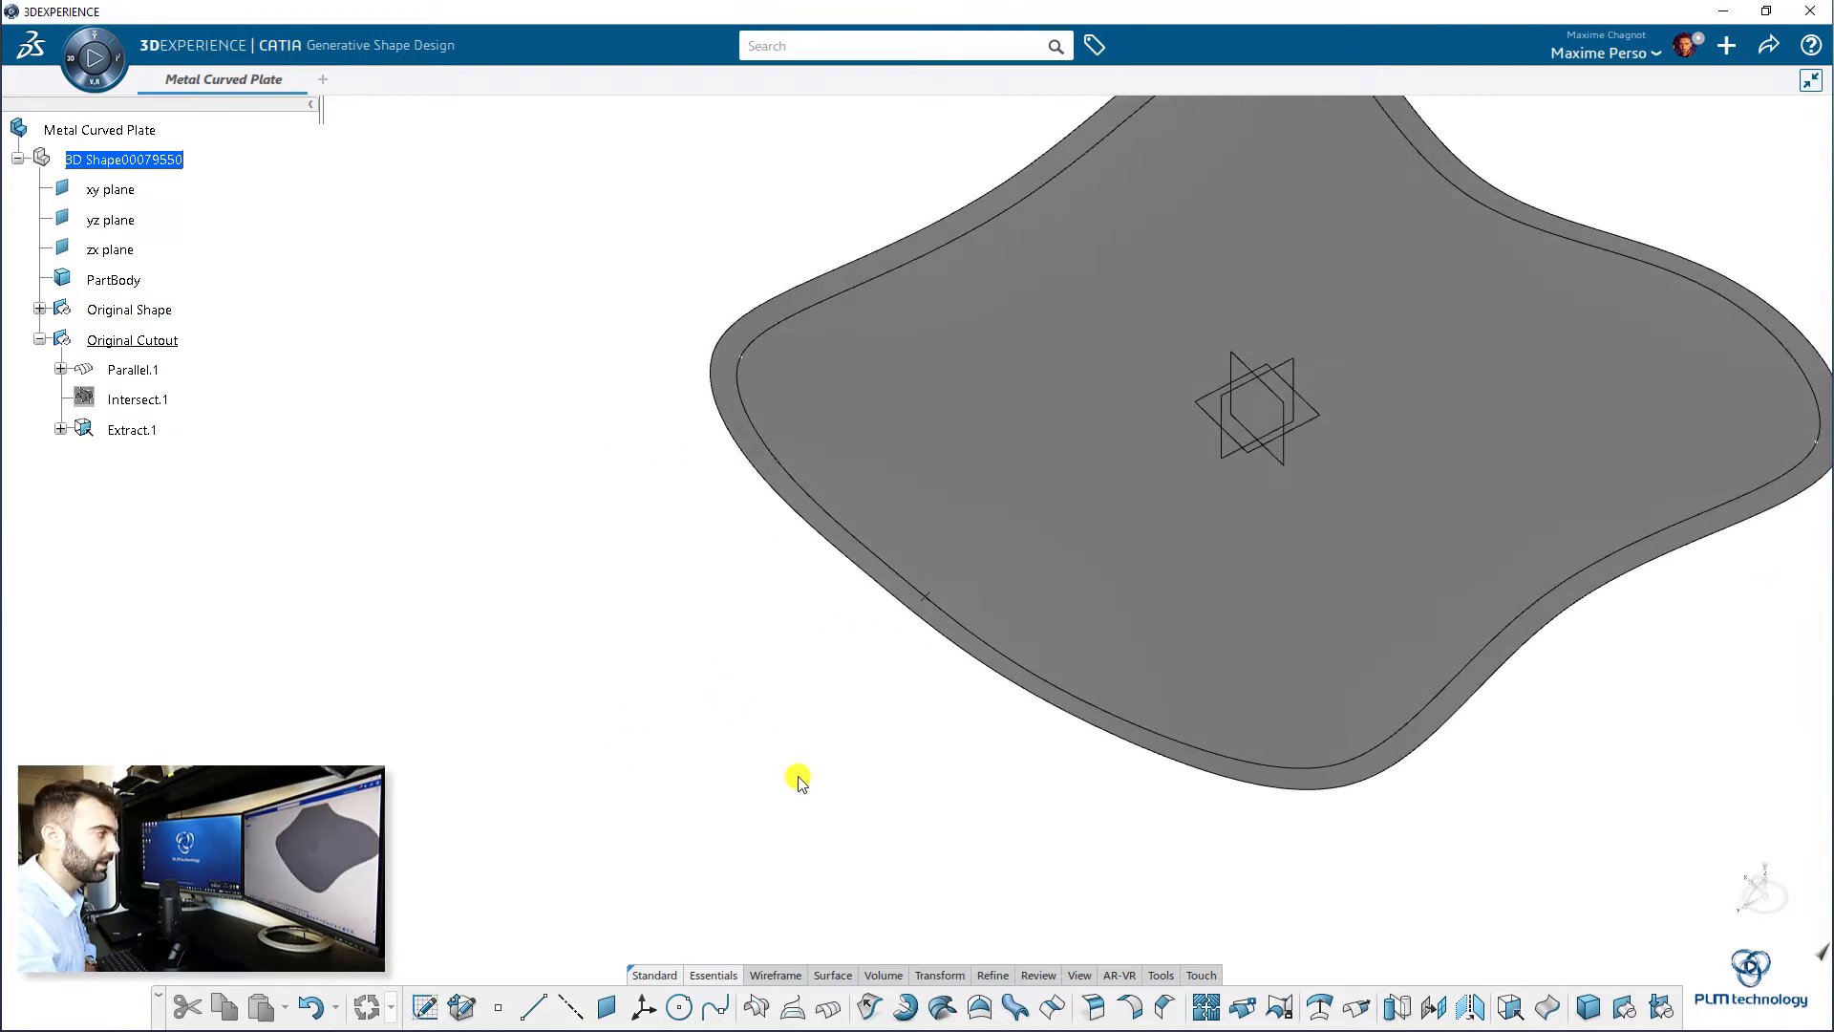
click(608, 1008)
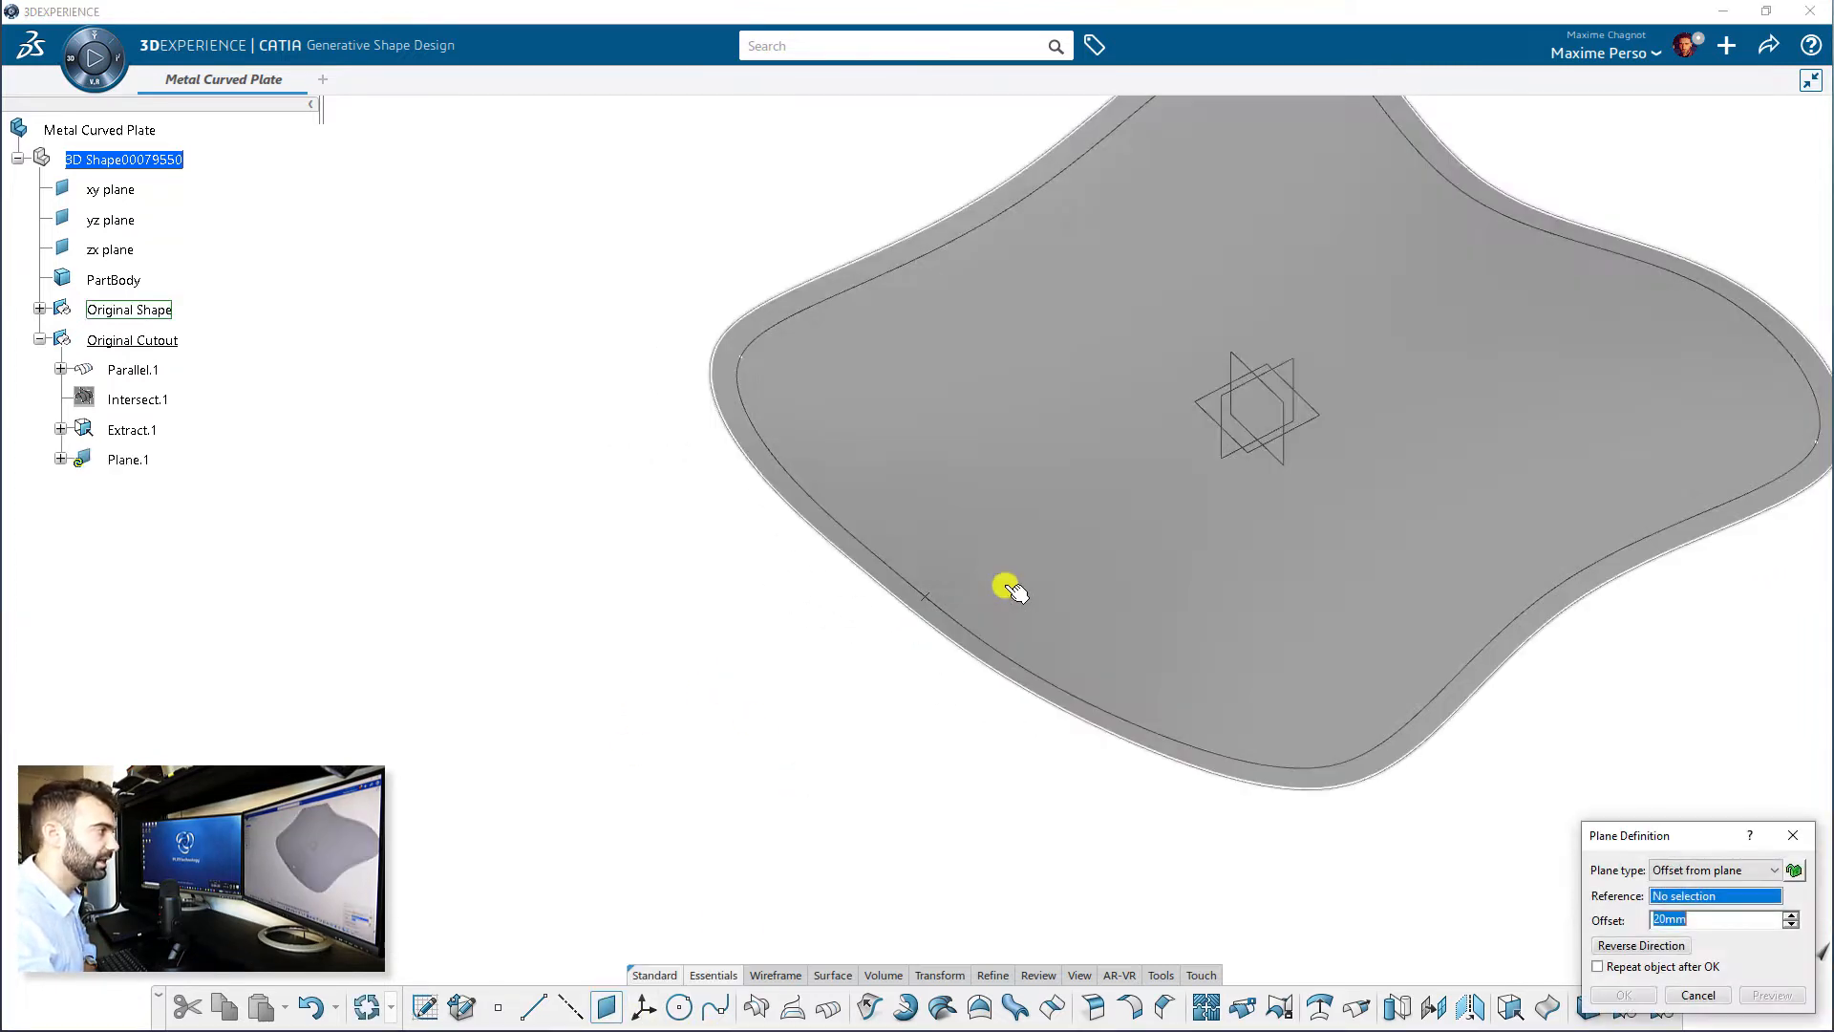
scroll(971, 512, up, 5)
click(998, 609)
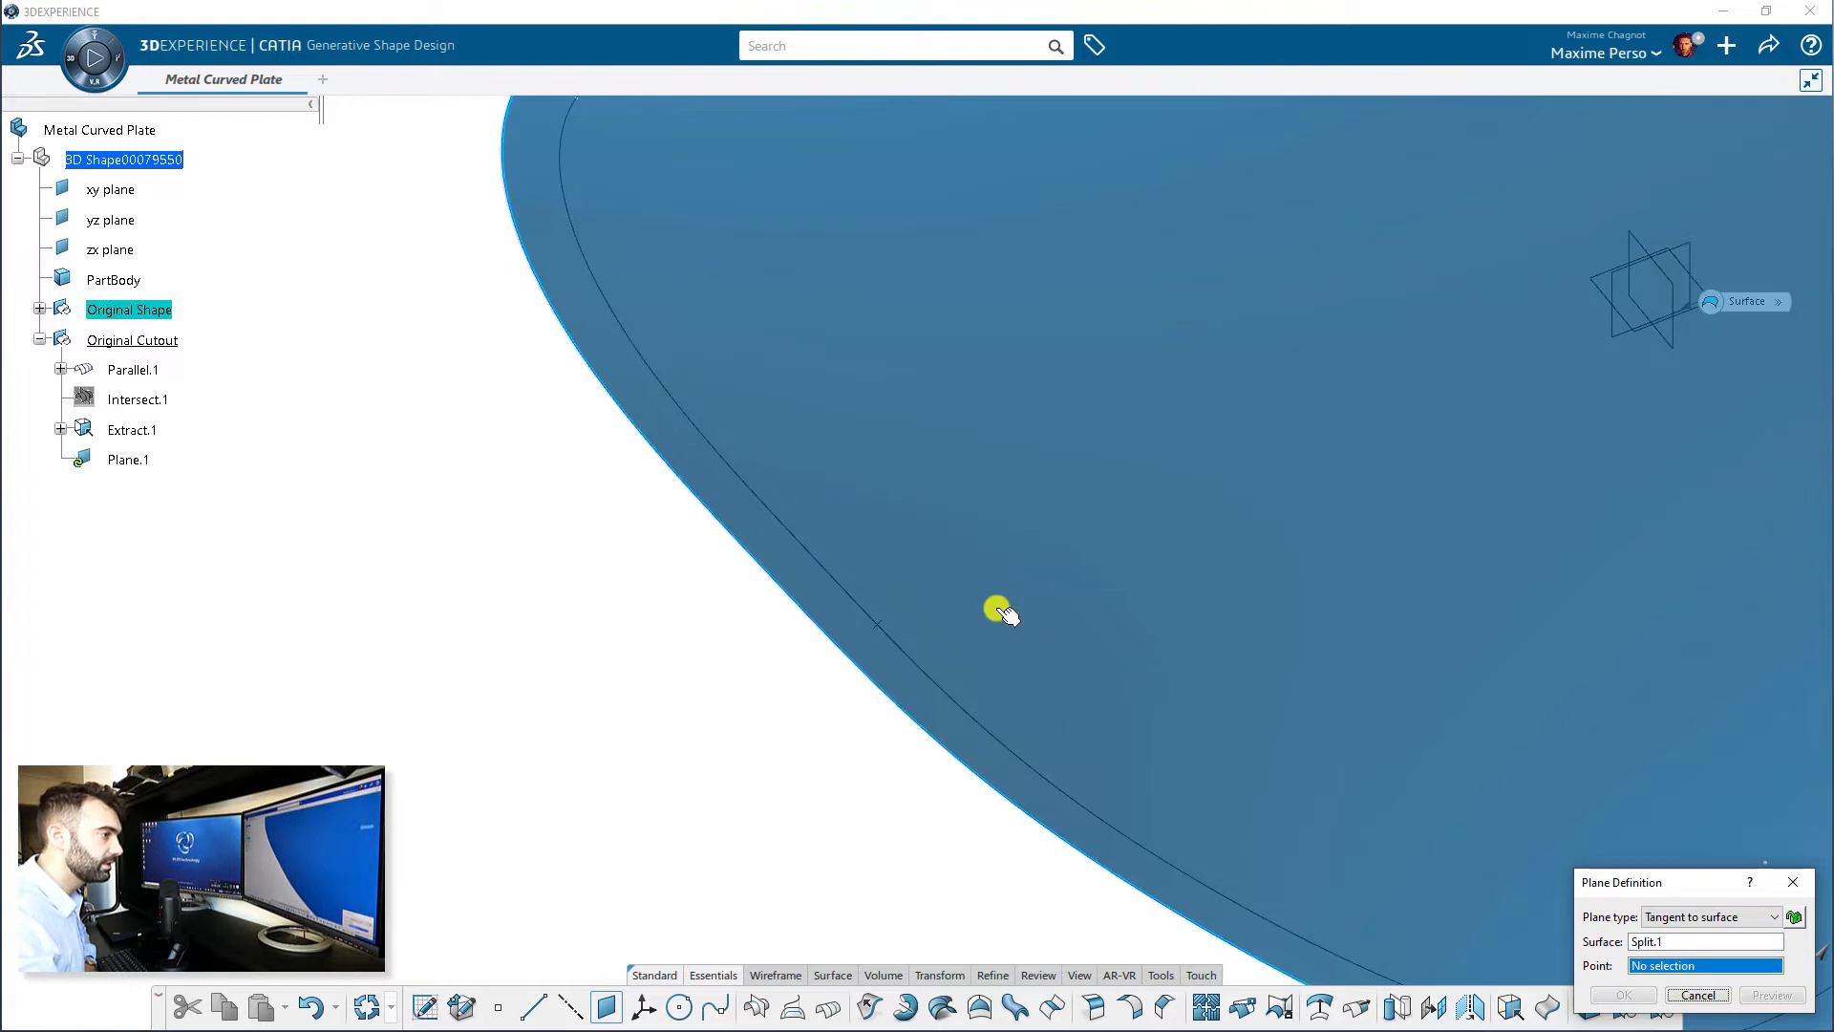
click(885, 629)
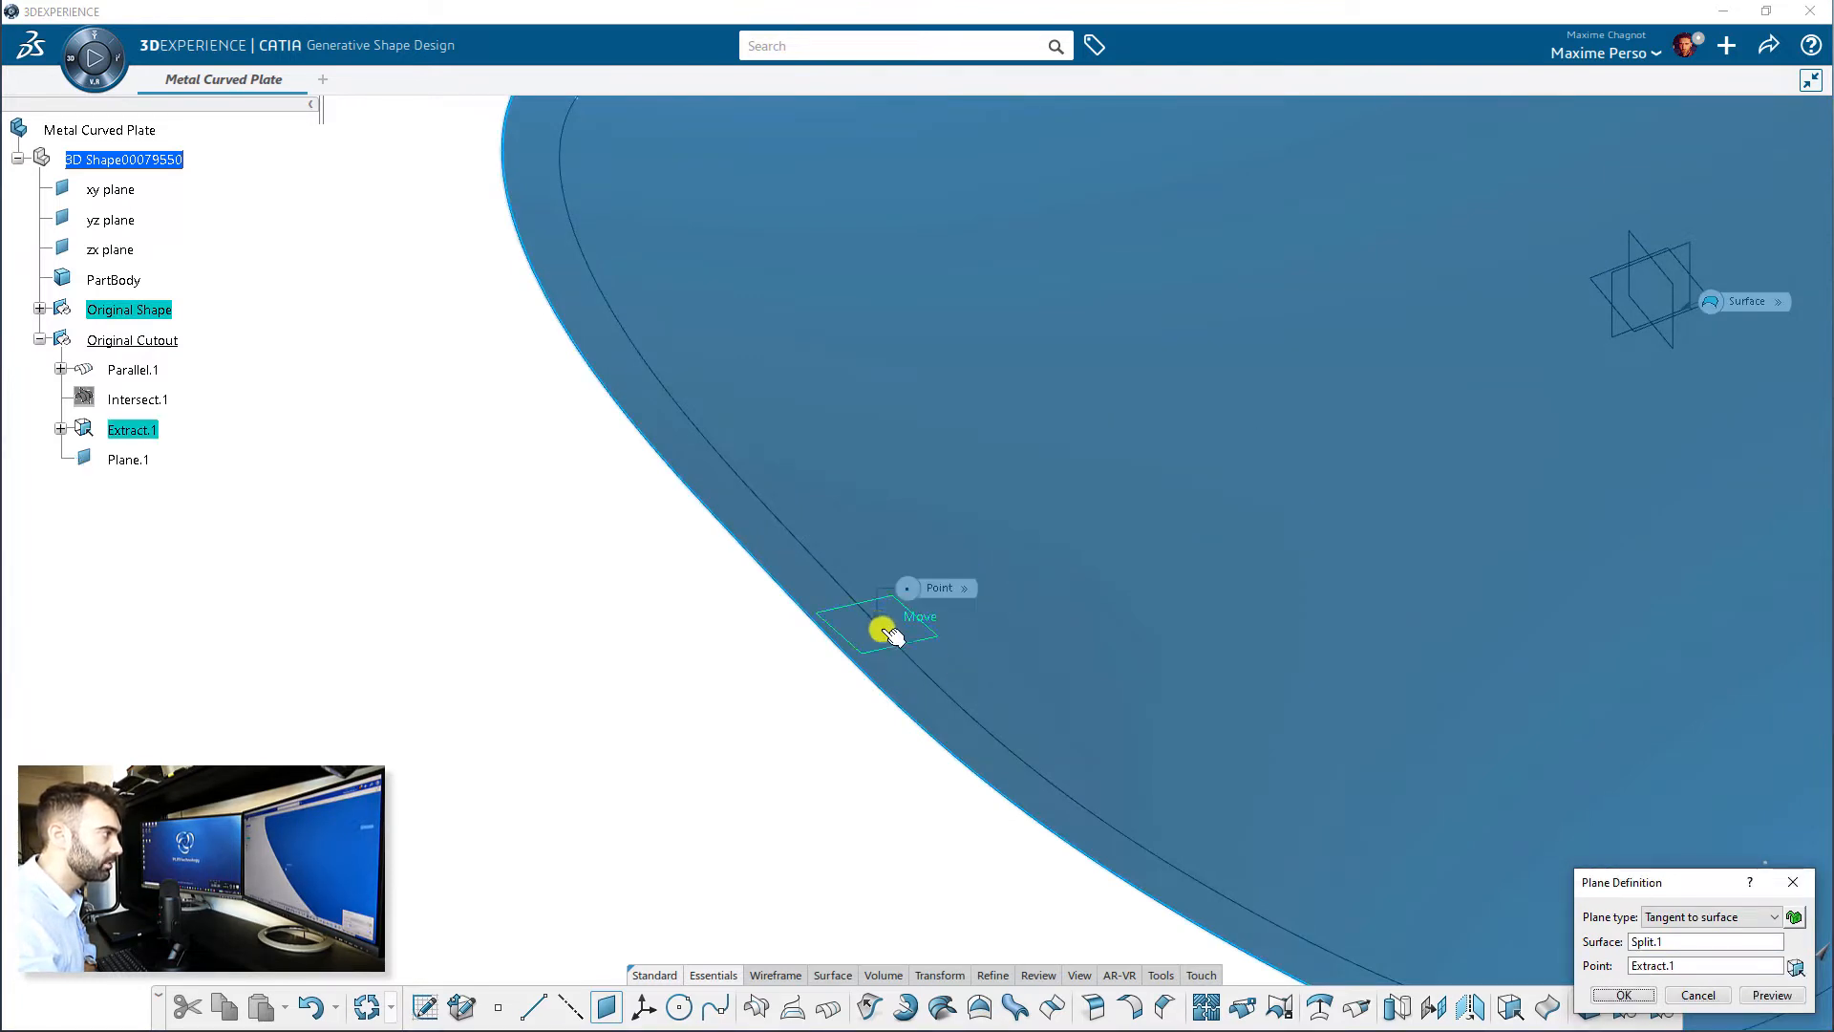
scroll(945, 585, down, 5)
middle_drag(894, 483, 912, 415)
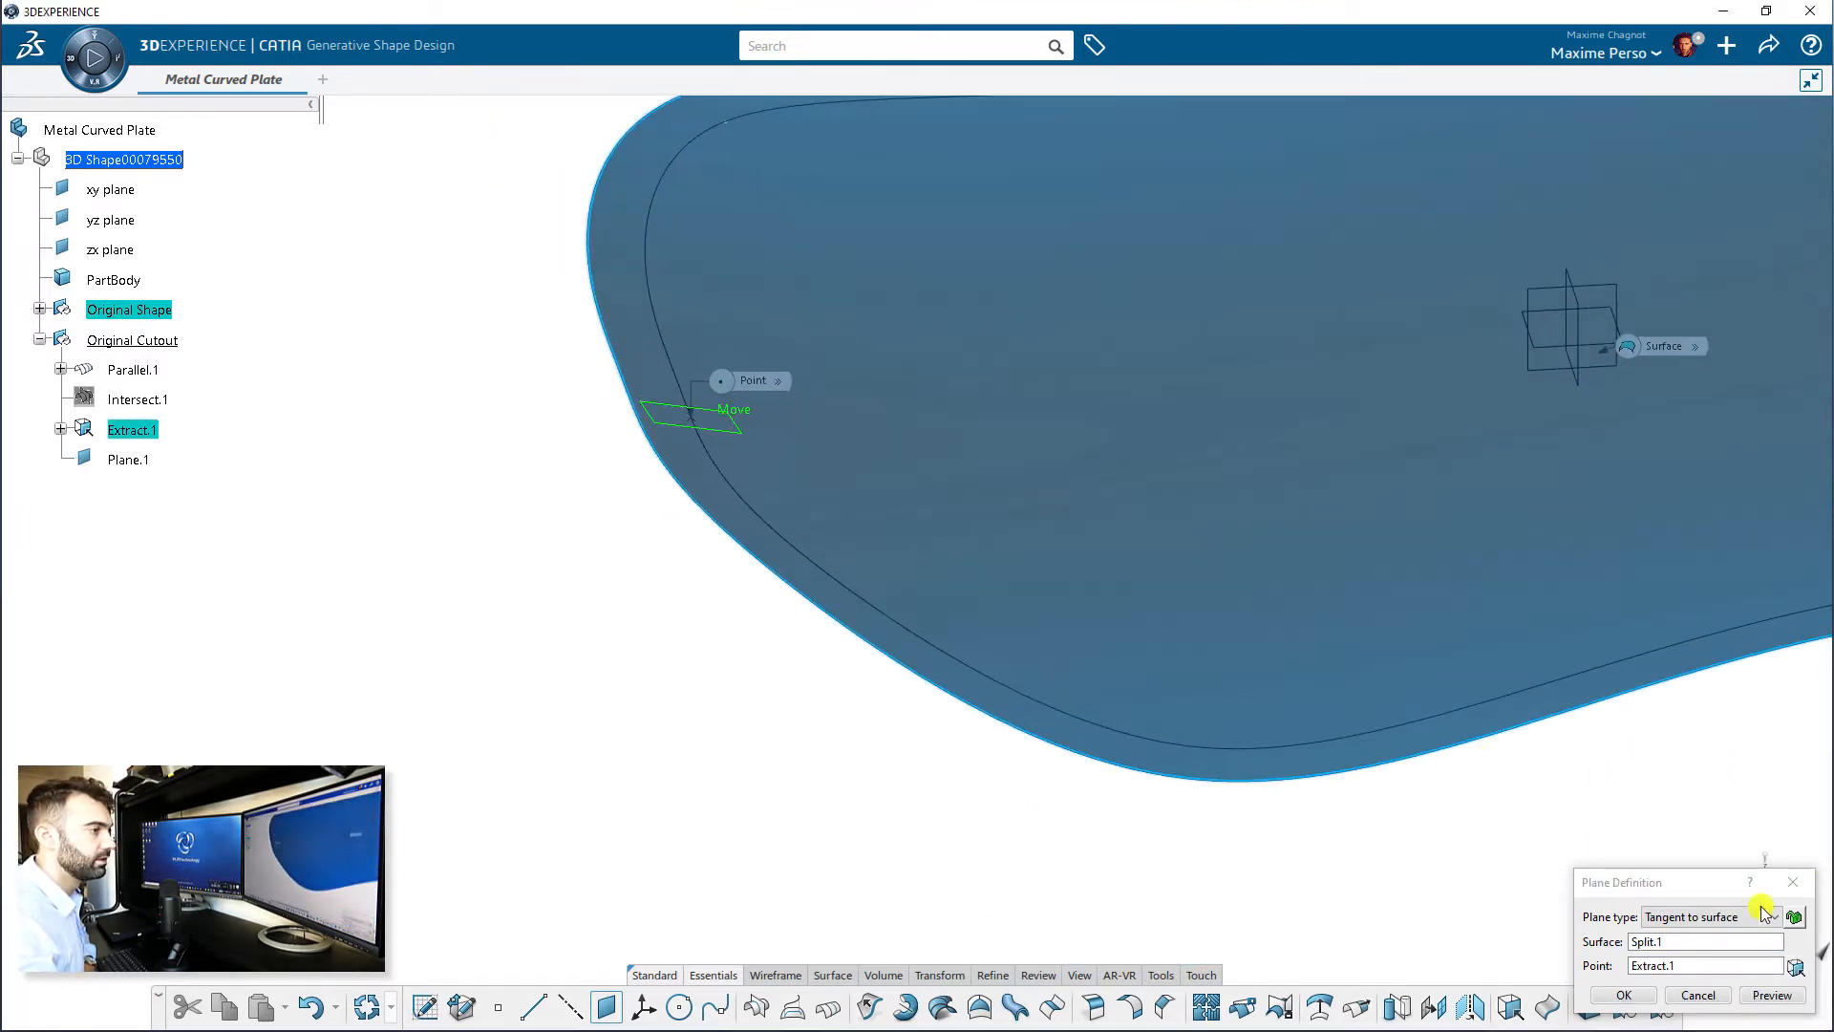
click(1634, 996)
- Create a 20 mm line tangent to the curve Parallel.1 starting at Extract.1, with its direction reversed
scroll(811, 860, up, 3)
middle_drag(811, 859, 769, 696)
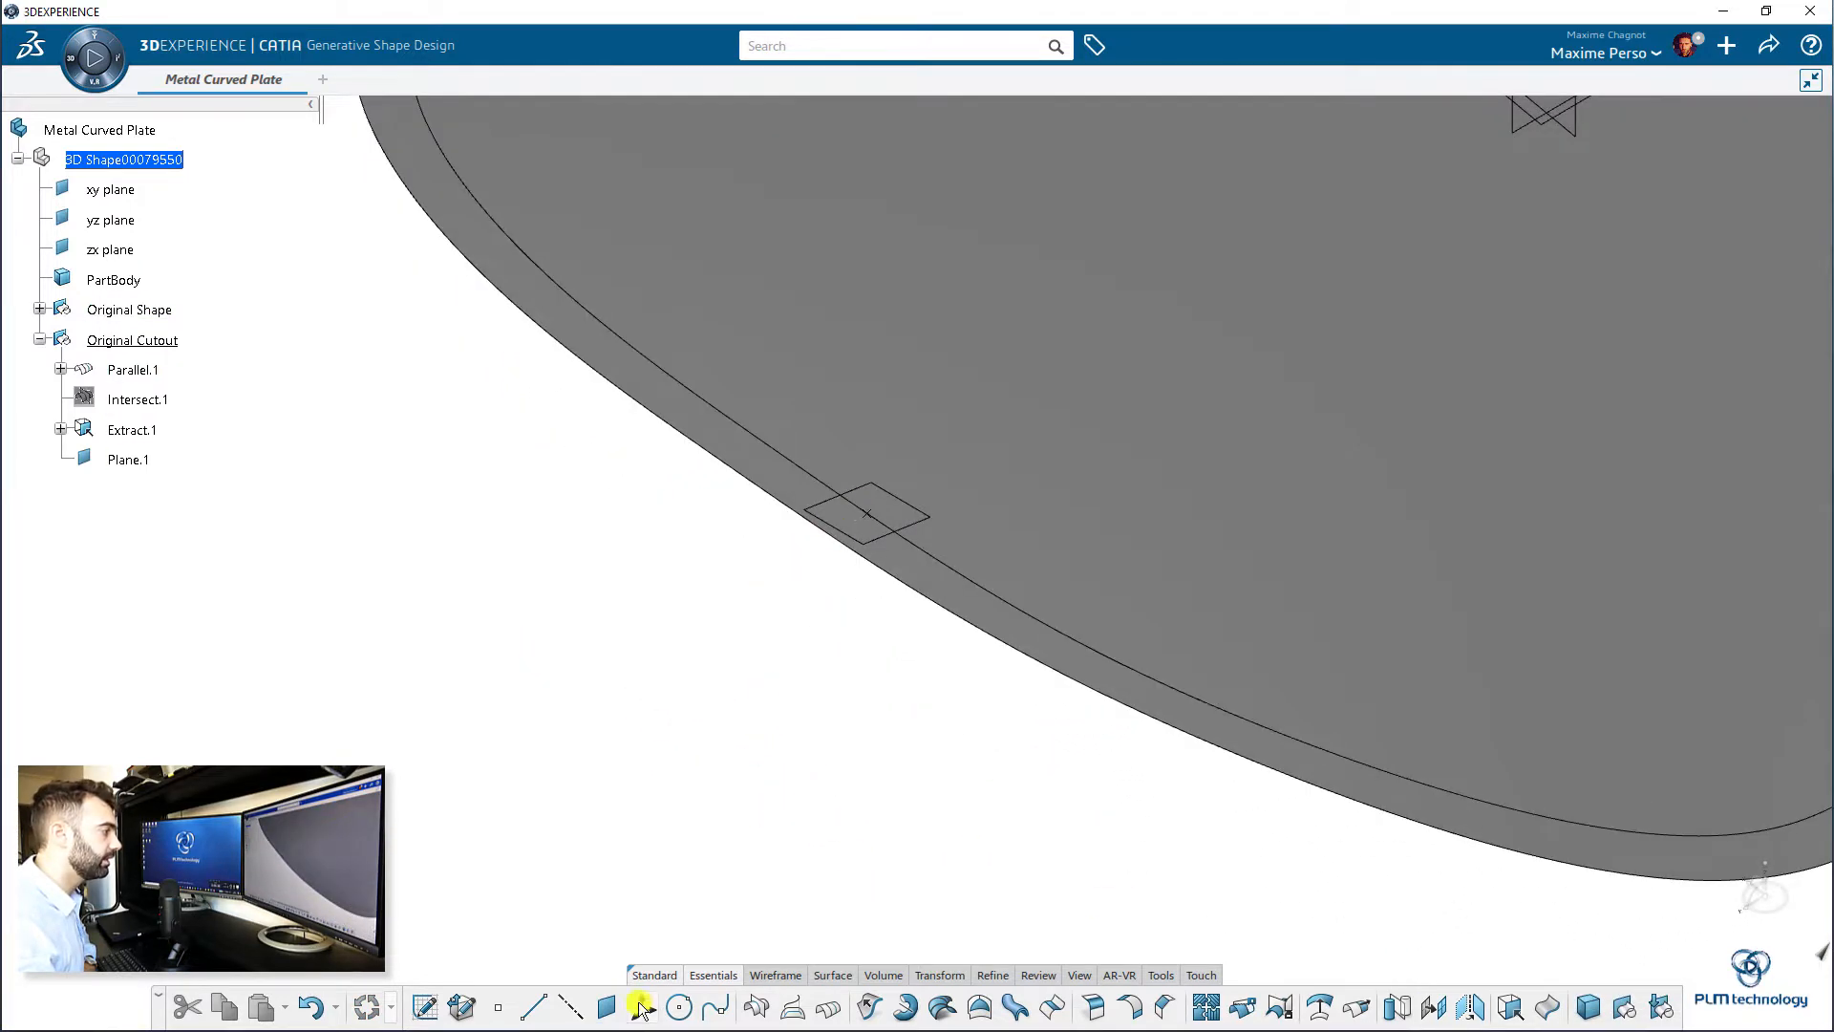
click(534, 1006)
mouse_move(764, 559)
middle_down()
mouse_move(758, 614)
mouse_move(761, 544)
middle_up()
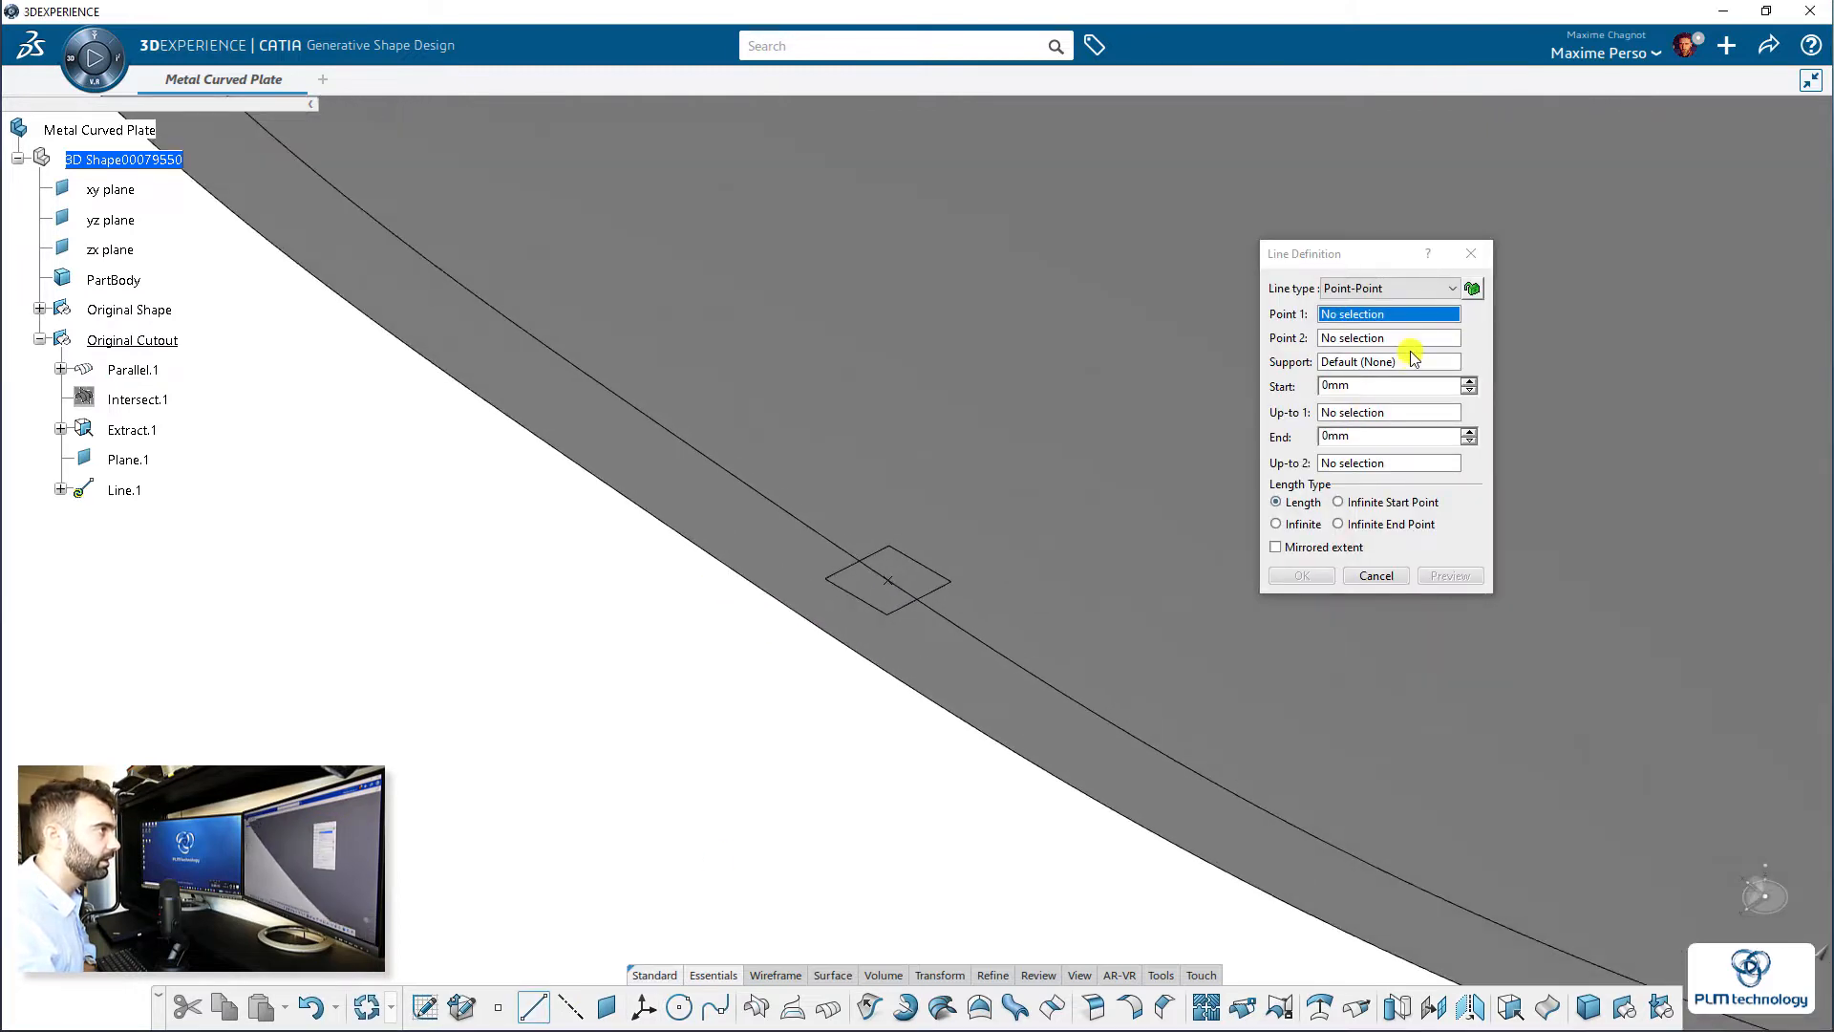
click(1427, 288)
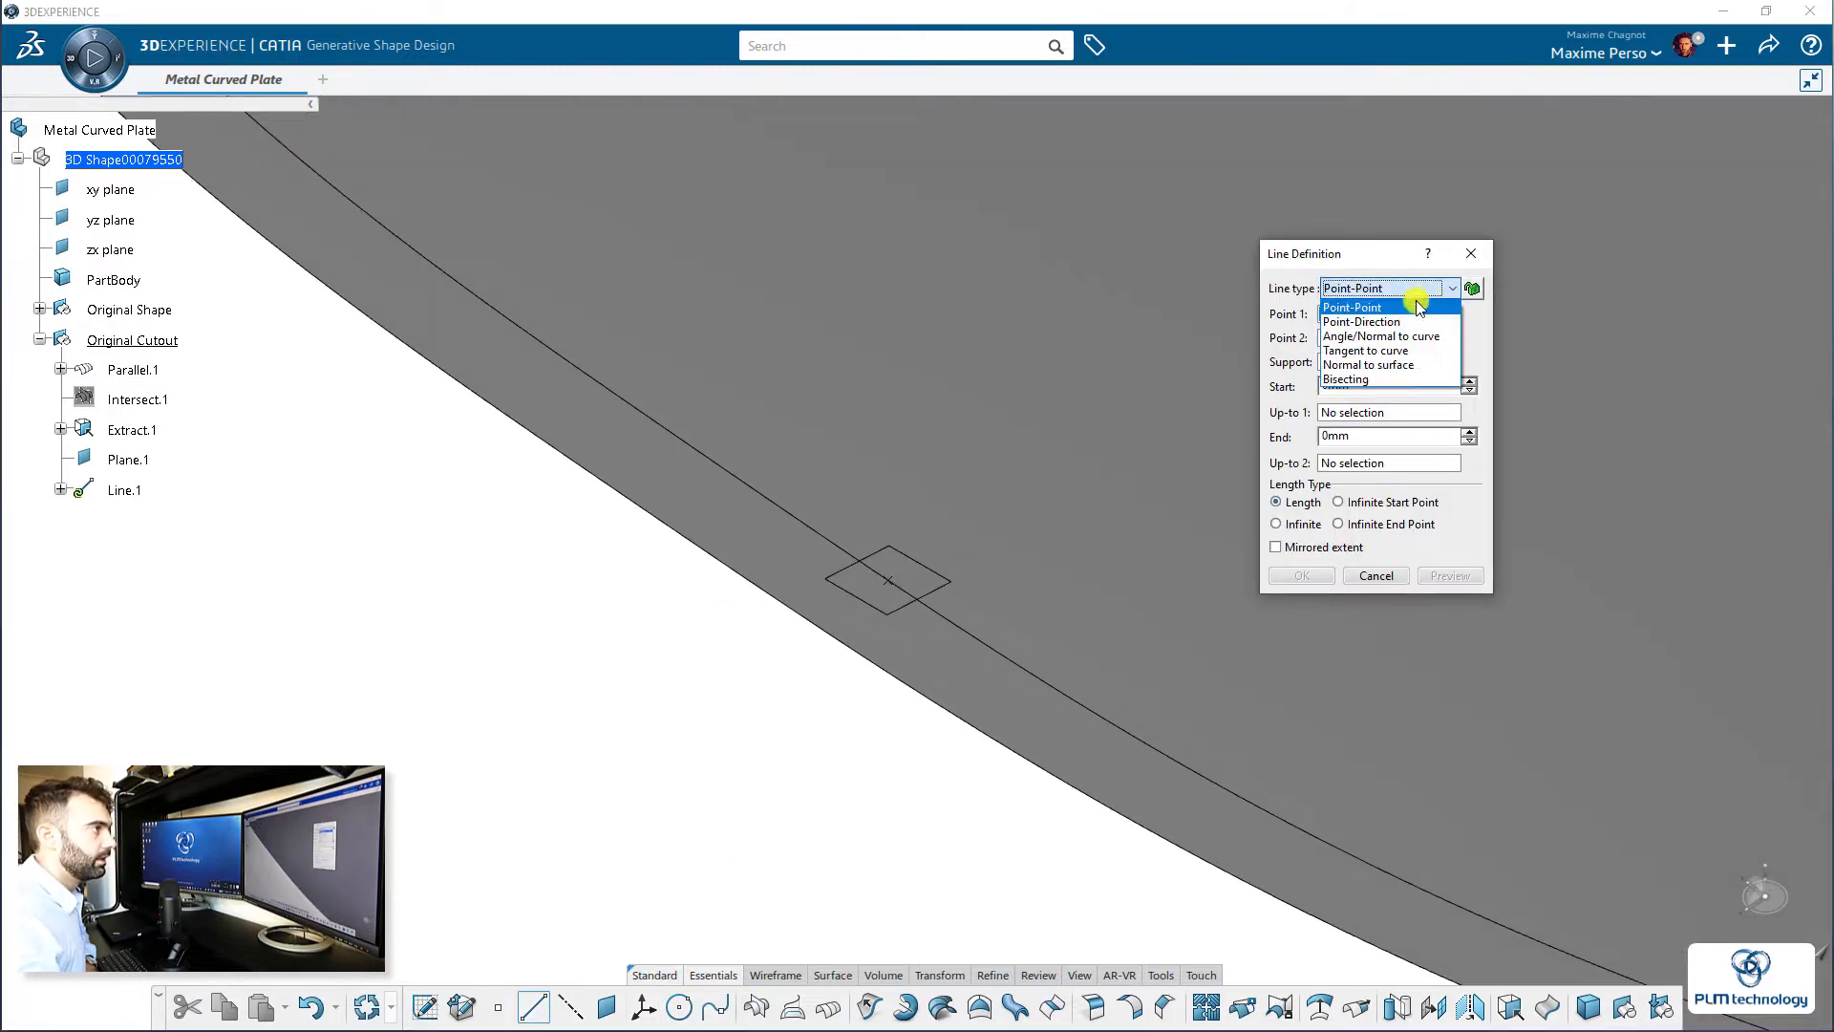
click(1391, 353)
click(920, 611)
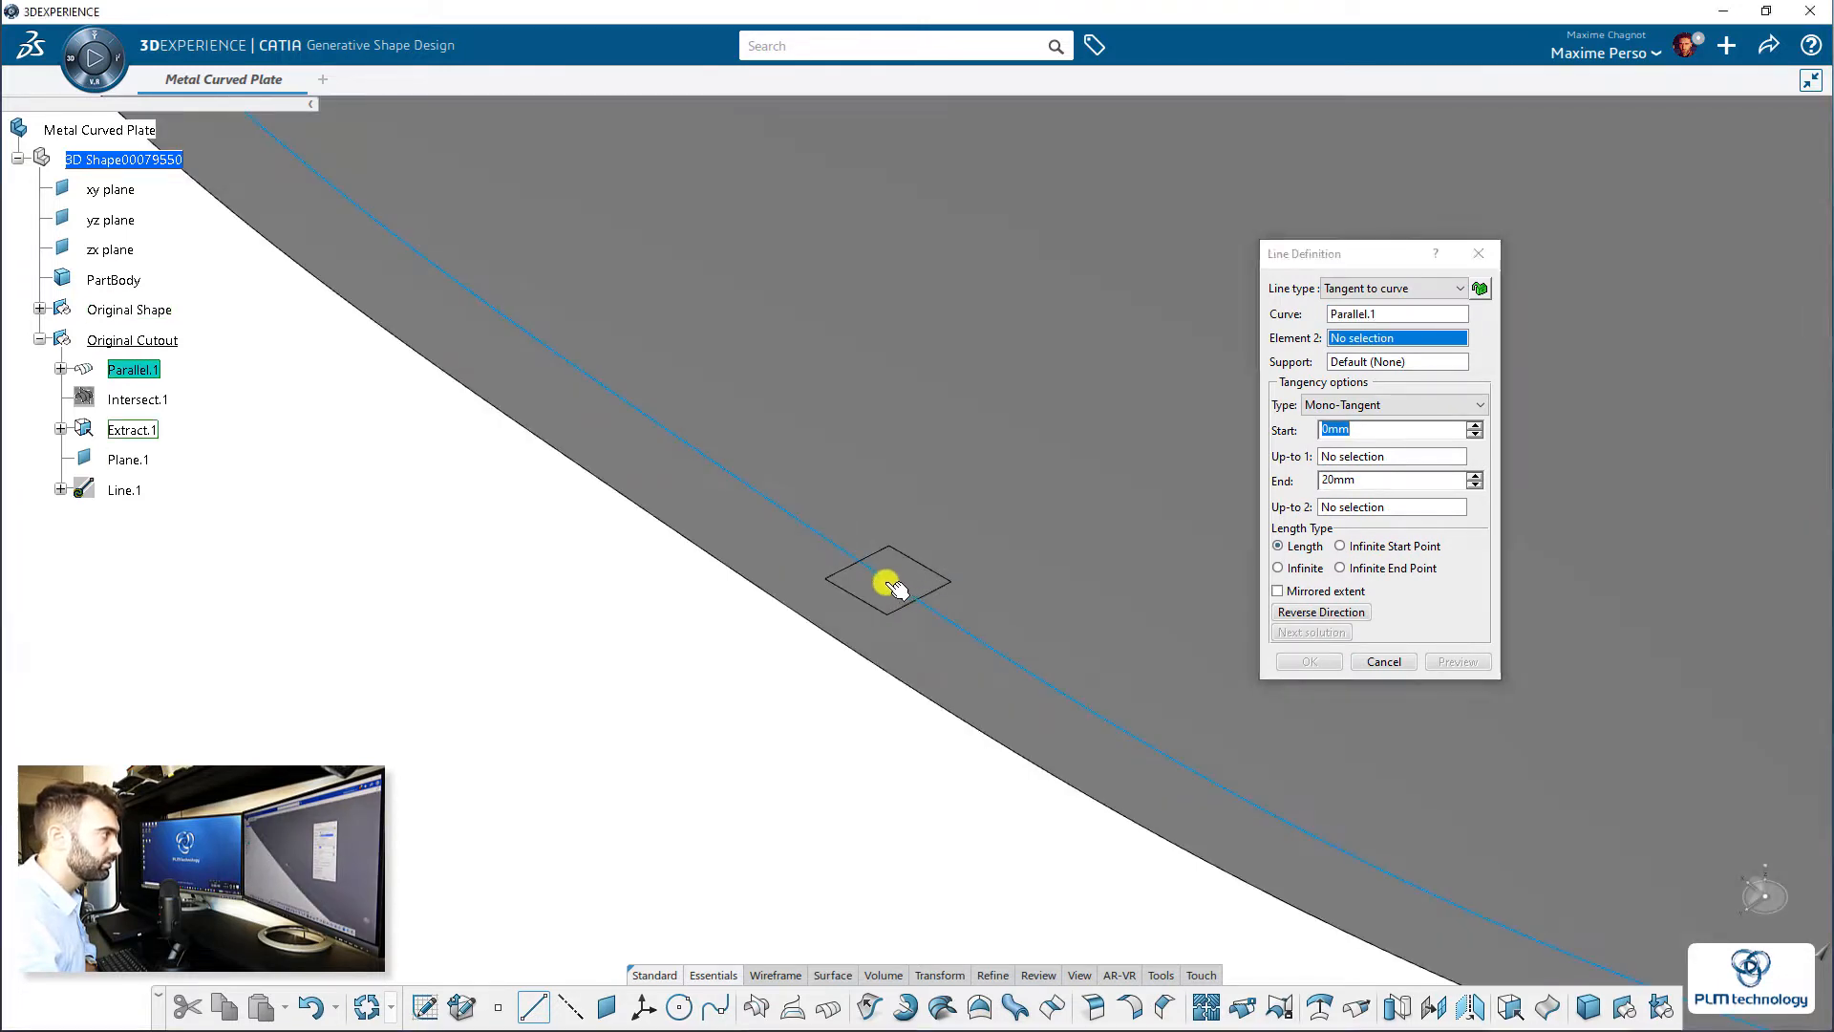
click(885, 580)
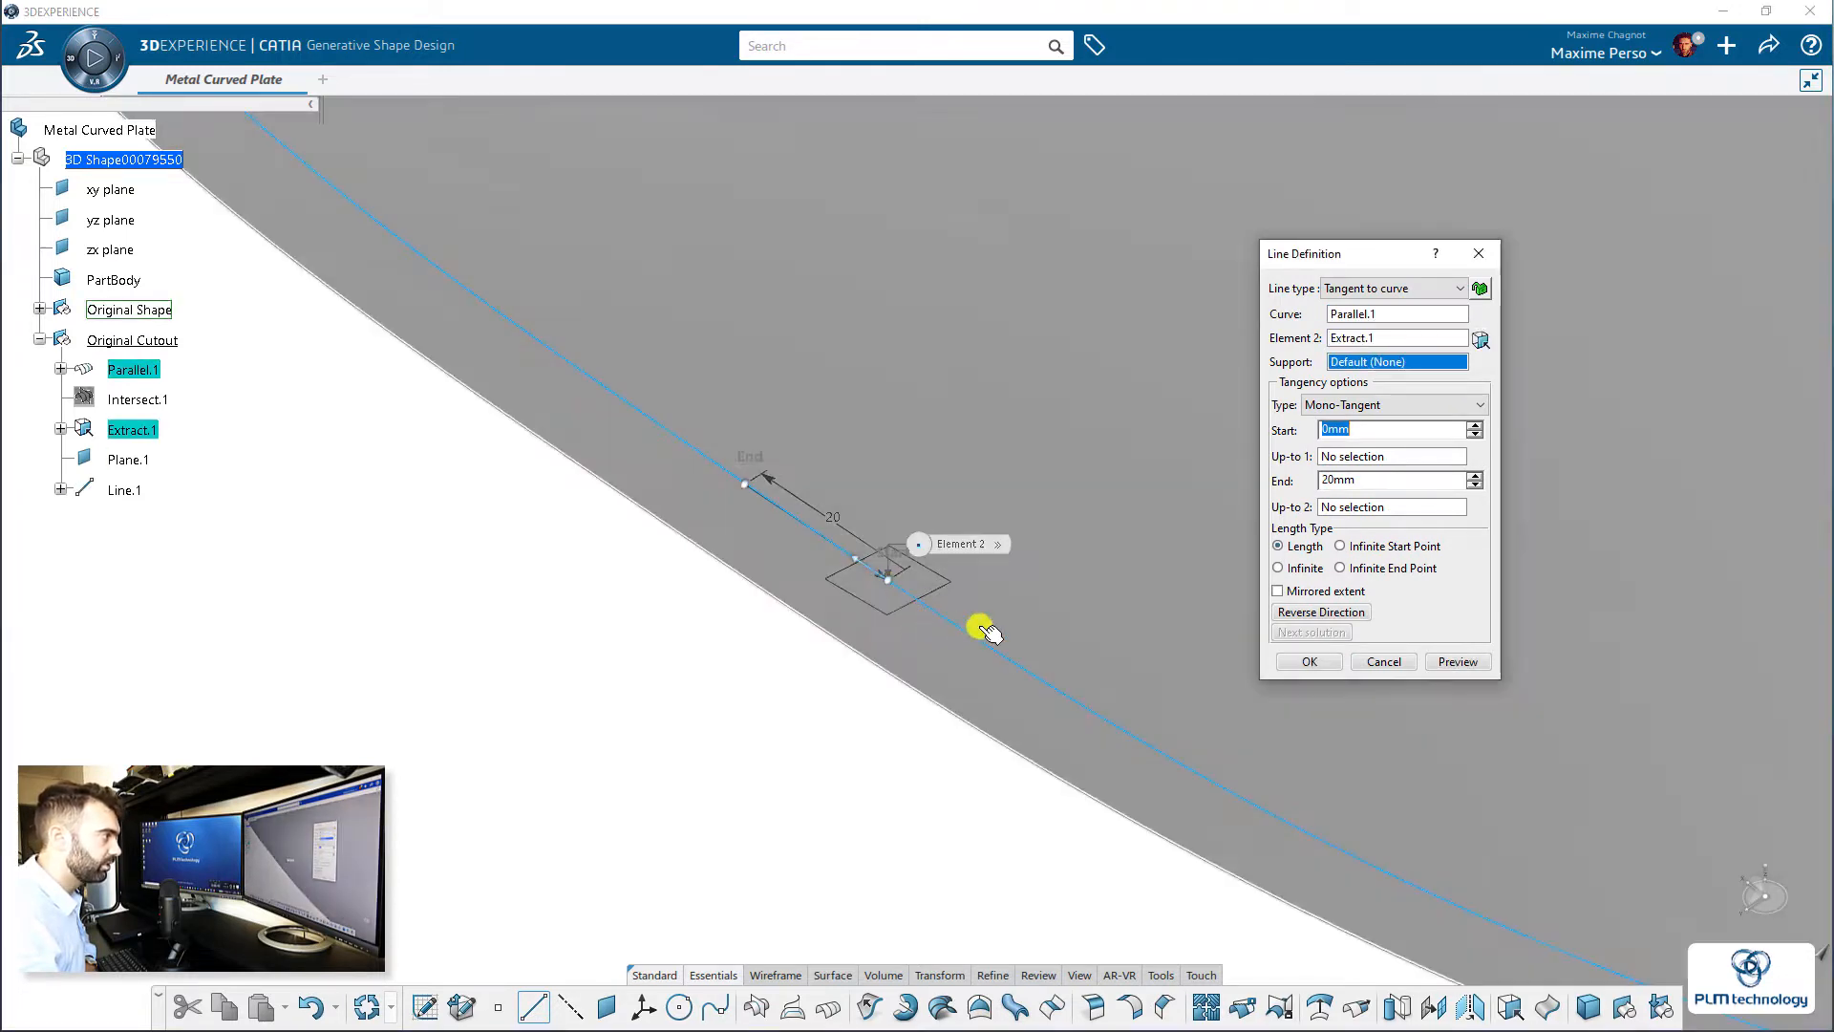
click(1301, 614)
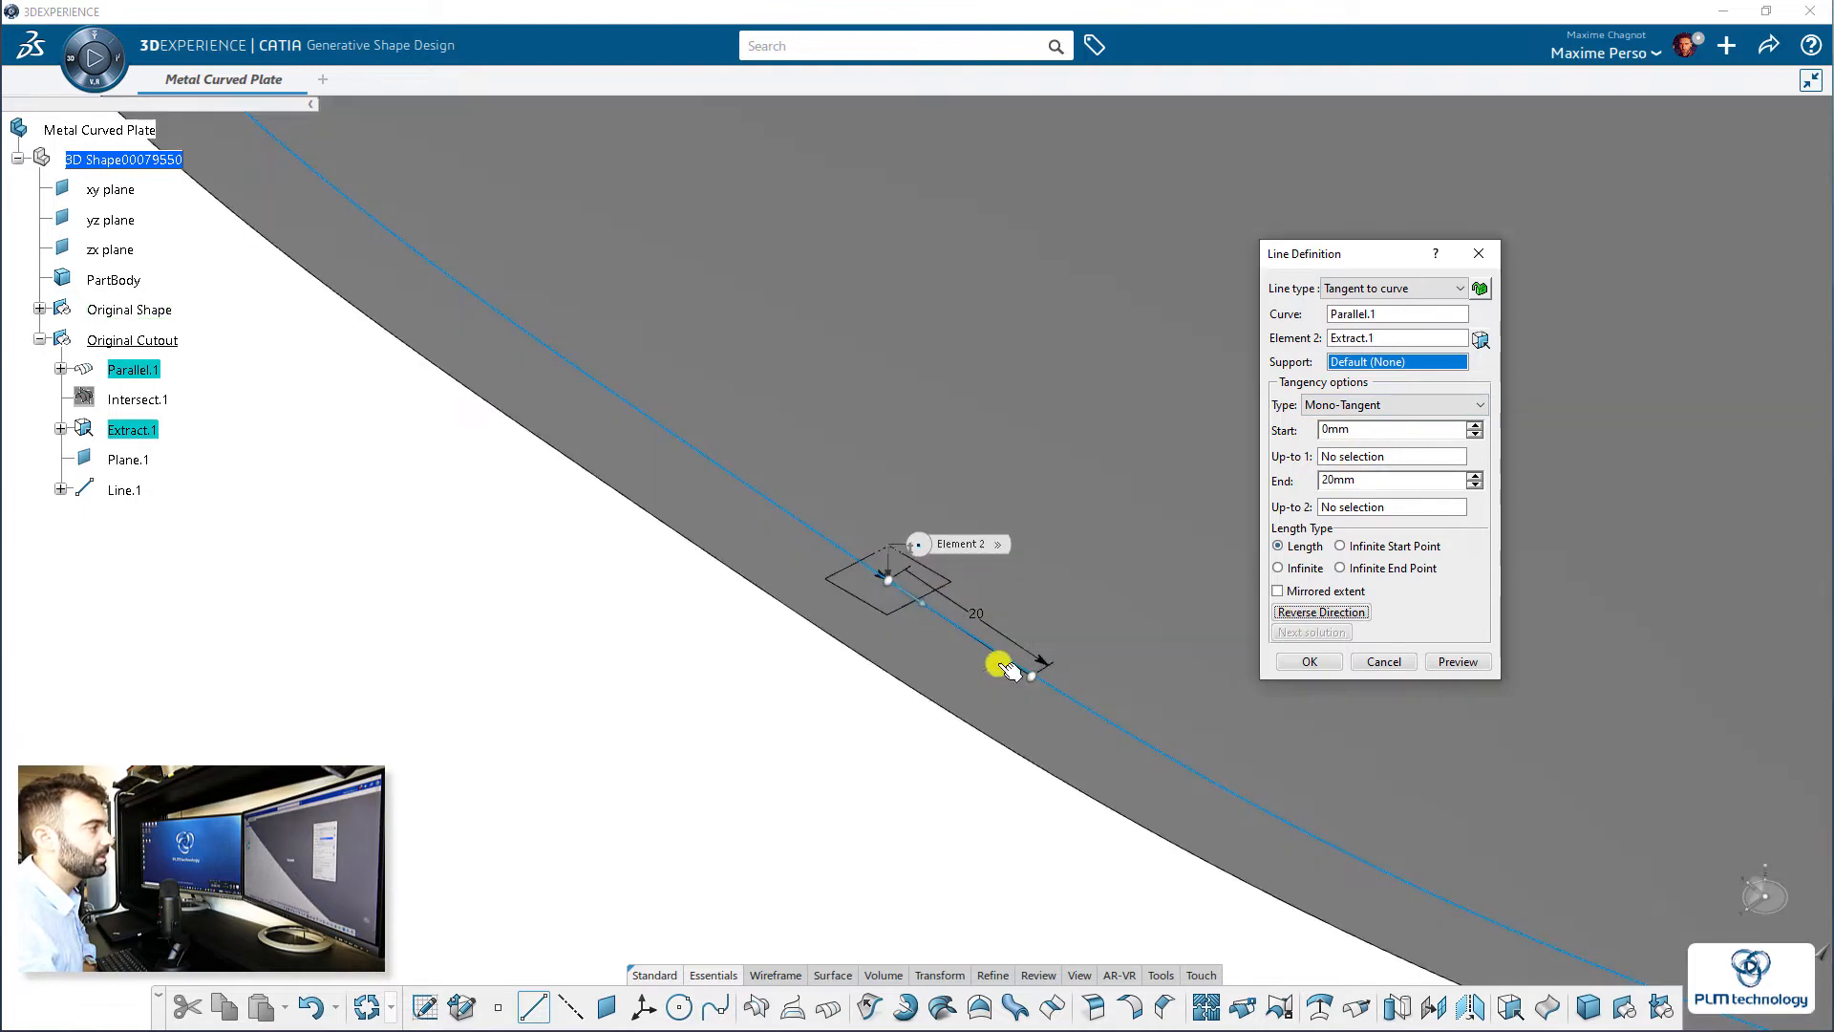
click(1309, 662)
- Create a 20 mm line through Extract.1 at 90 degrees to Parallel.1, supported by Plane.1 and reversed to point outward past the plate edge
middle_drag(834, 777, 498, 468)
middle_drag(383, 226, 532, 438)
click(542, 1009)
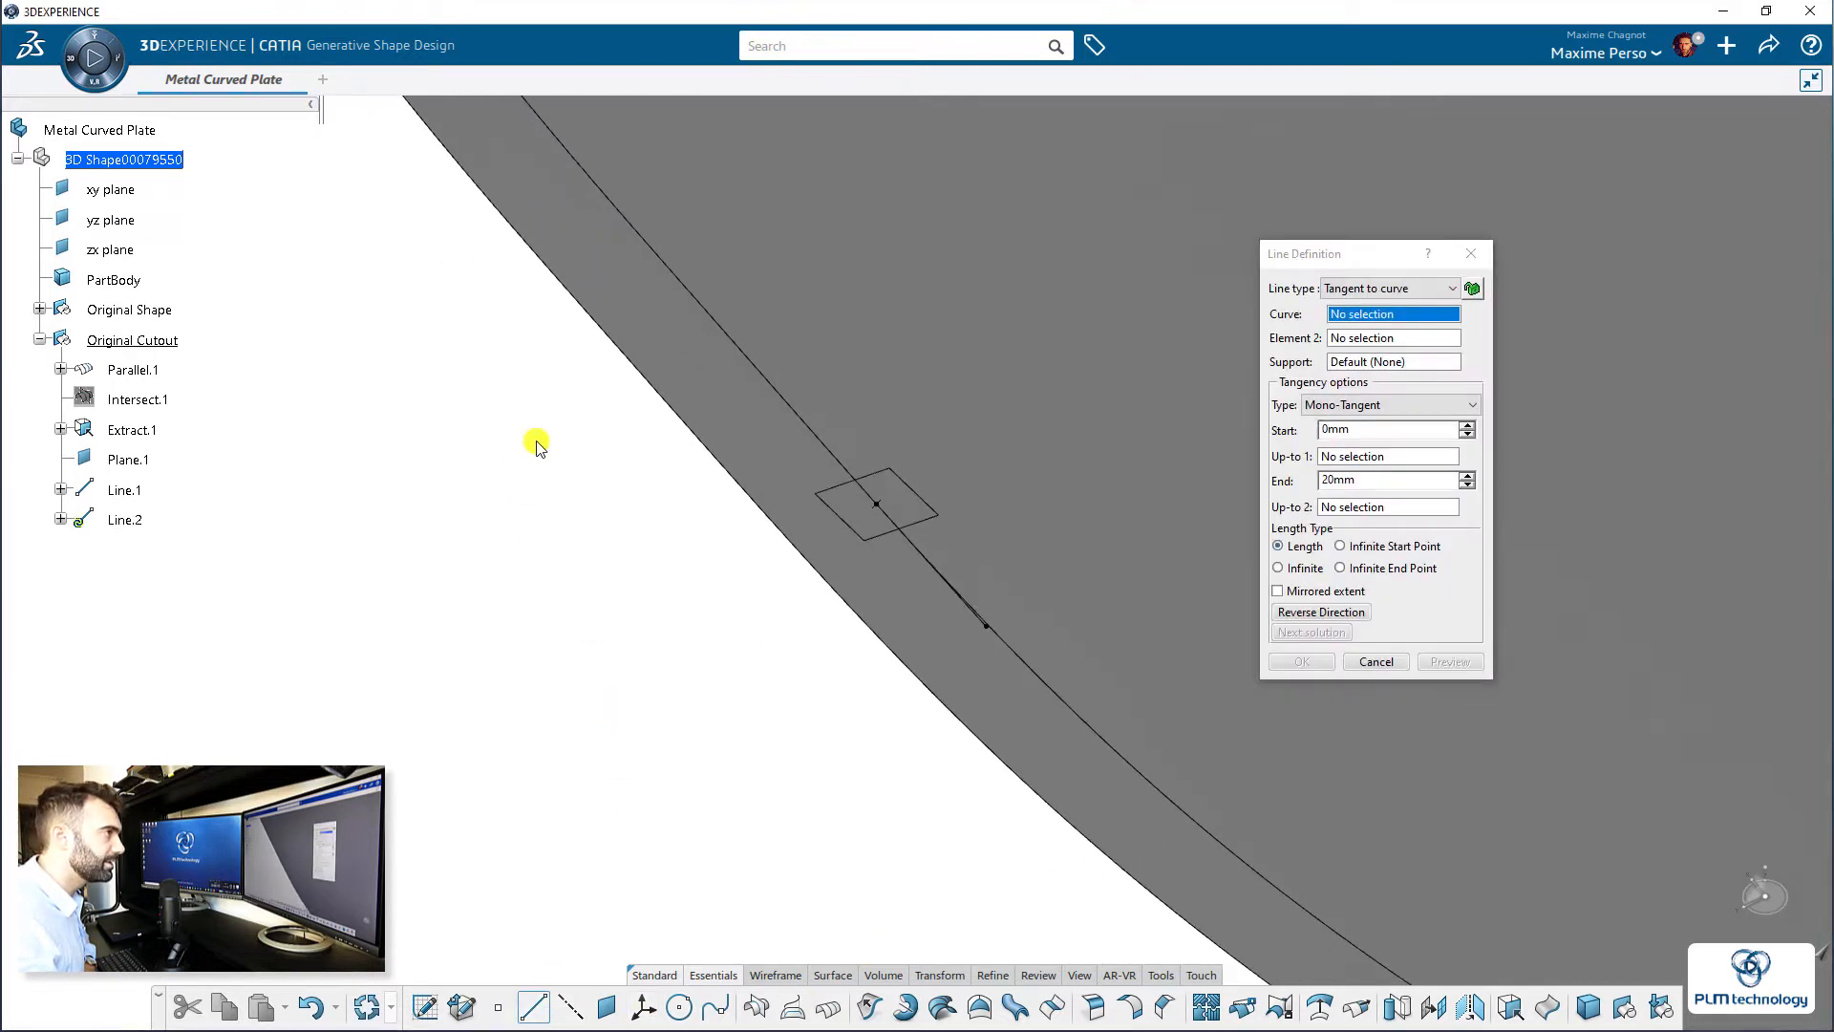
click(1430, 289)
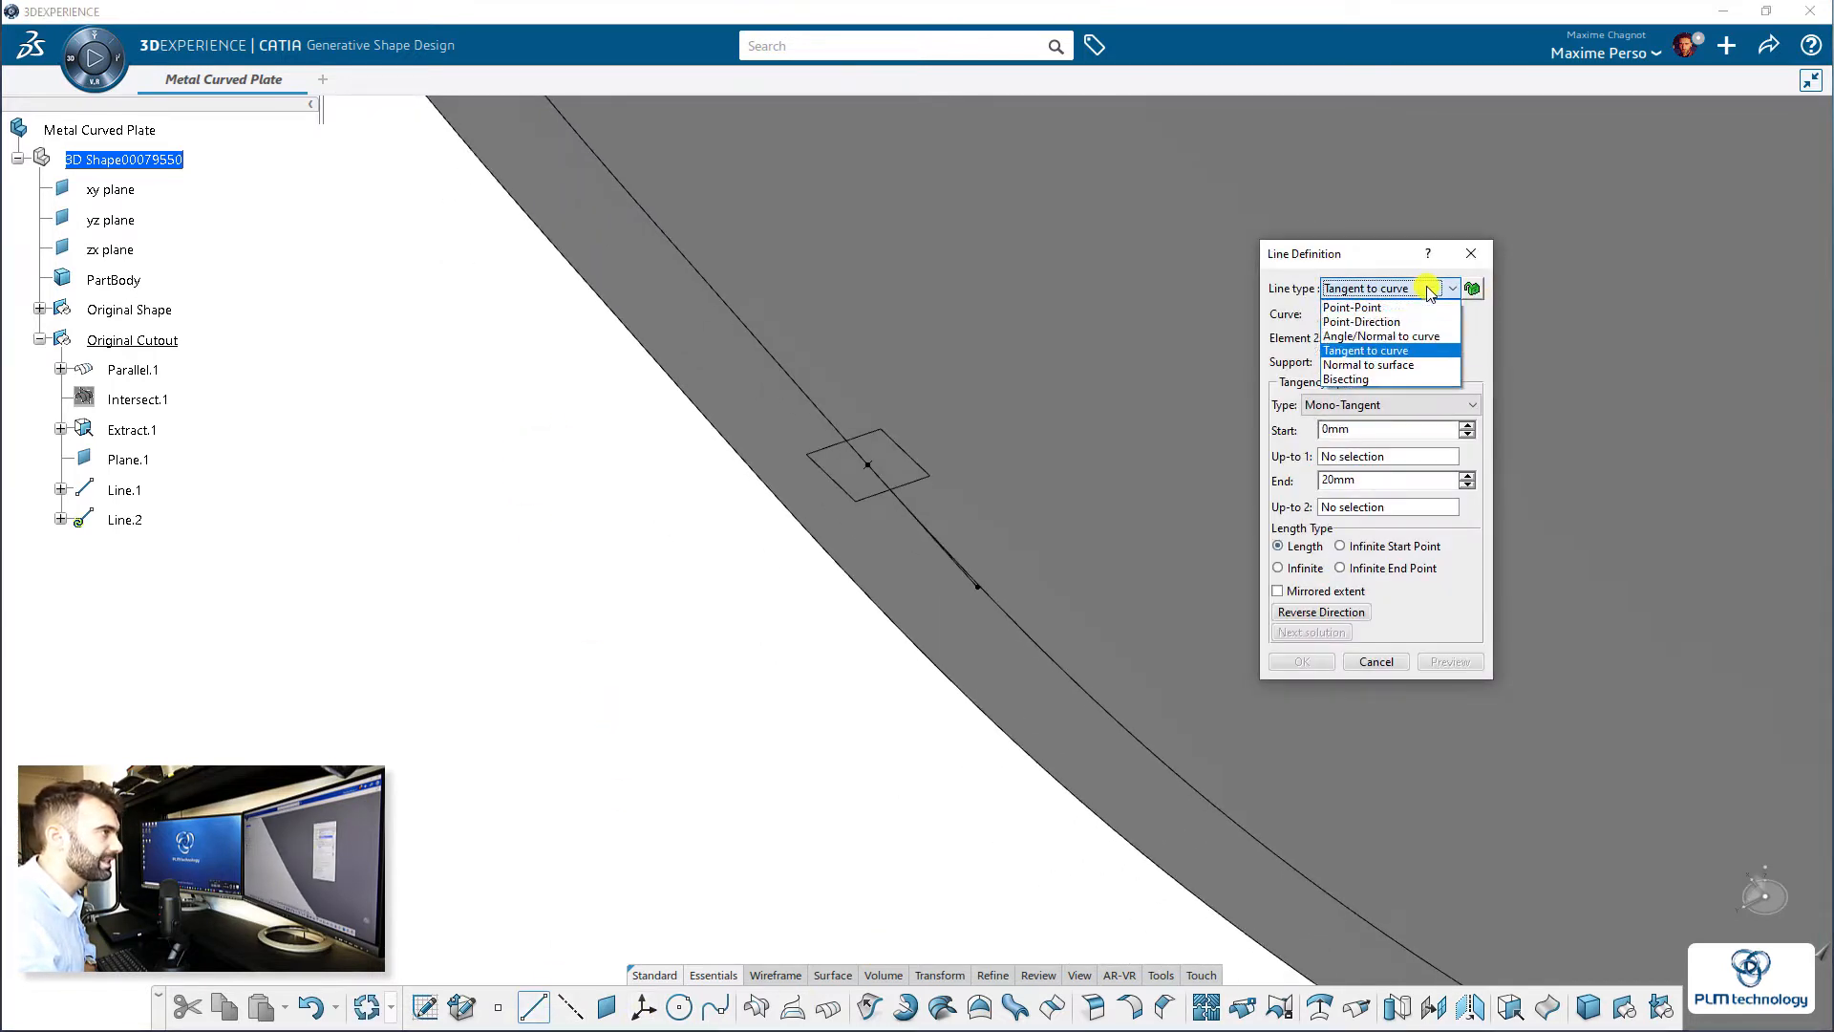
click(1405, 340)
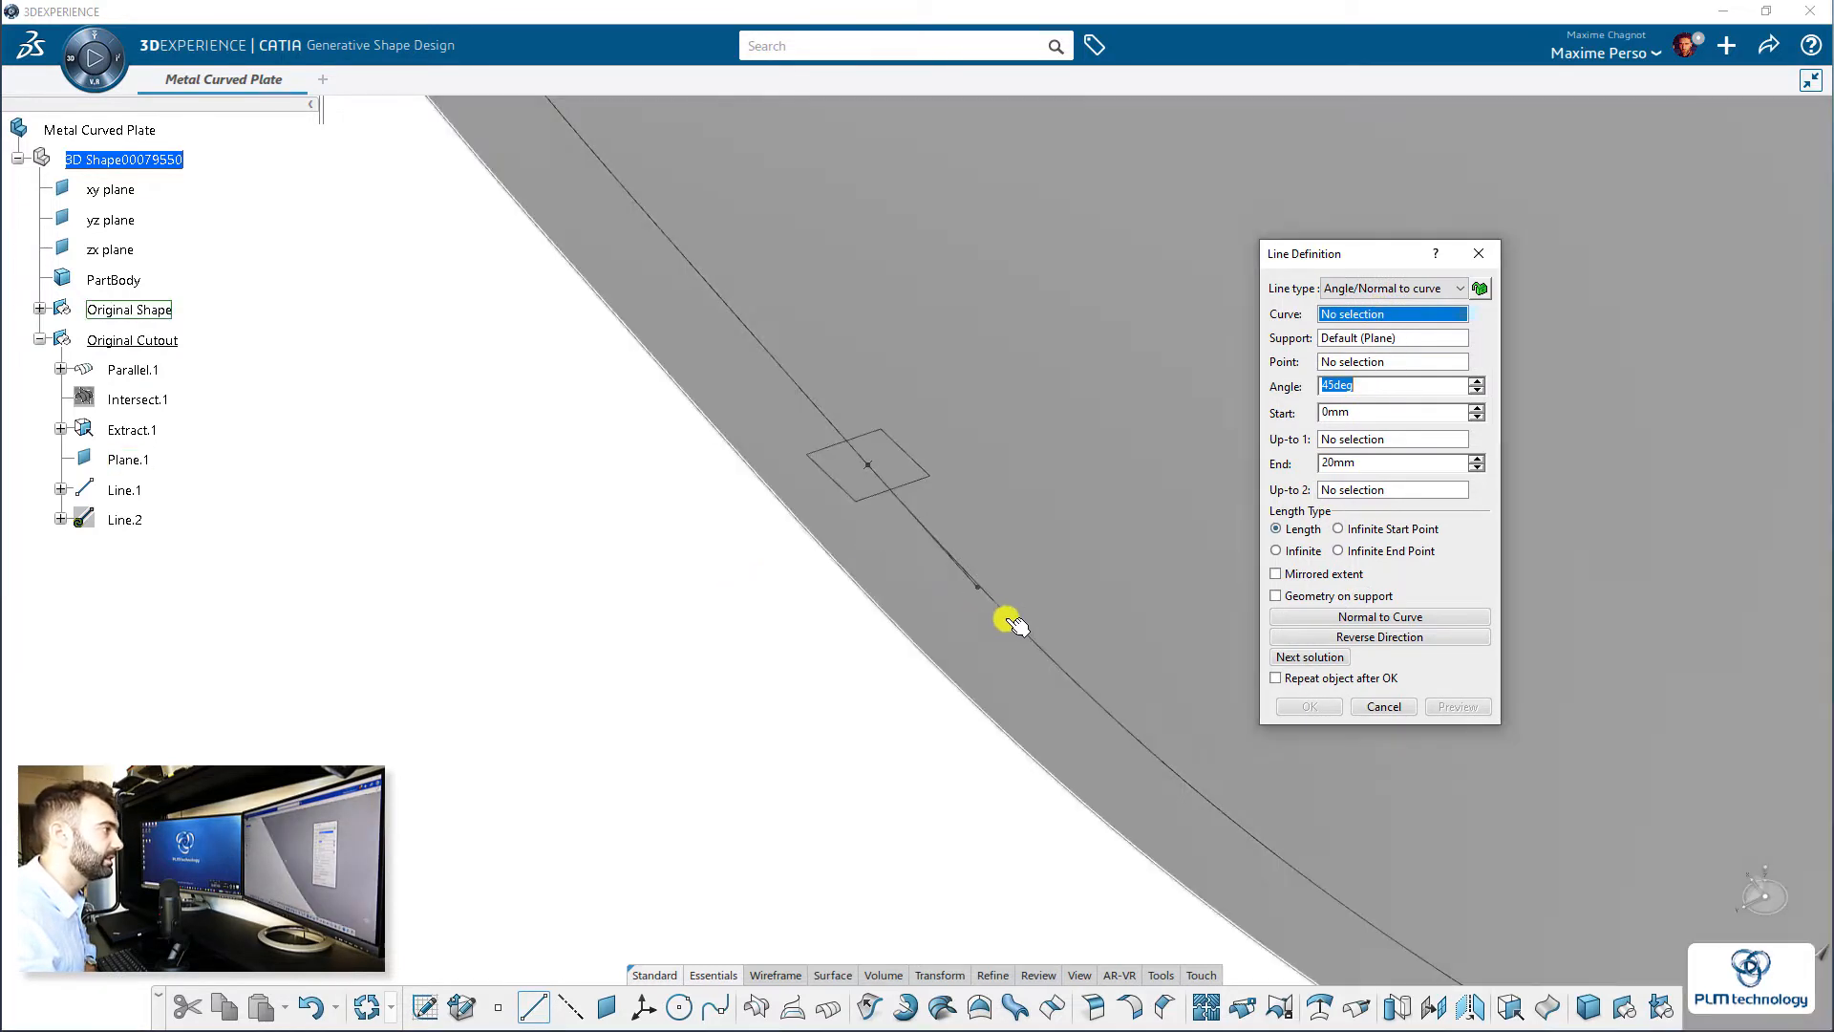
click(1007, 616)
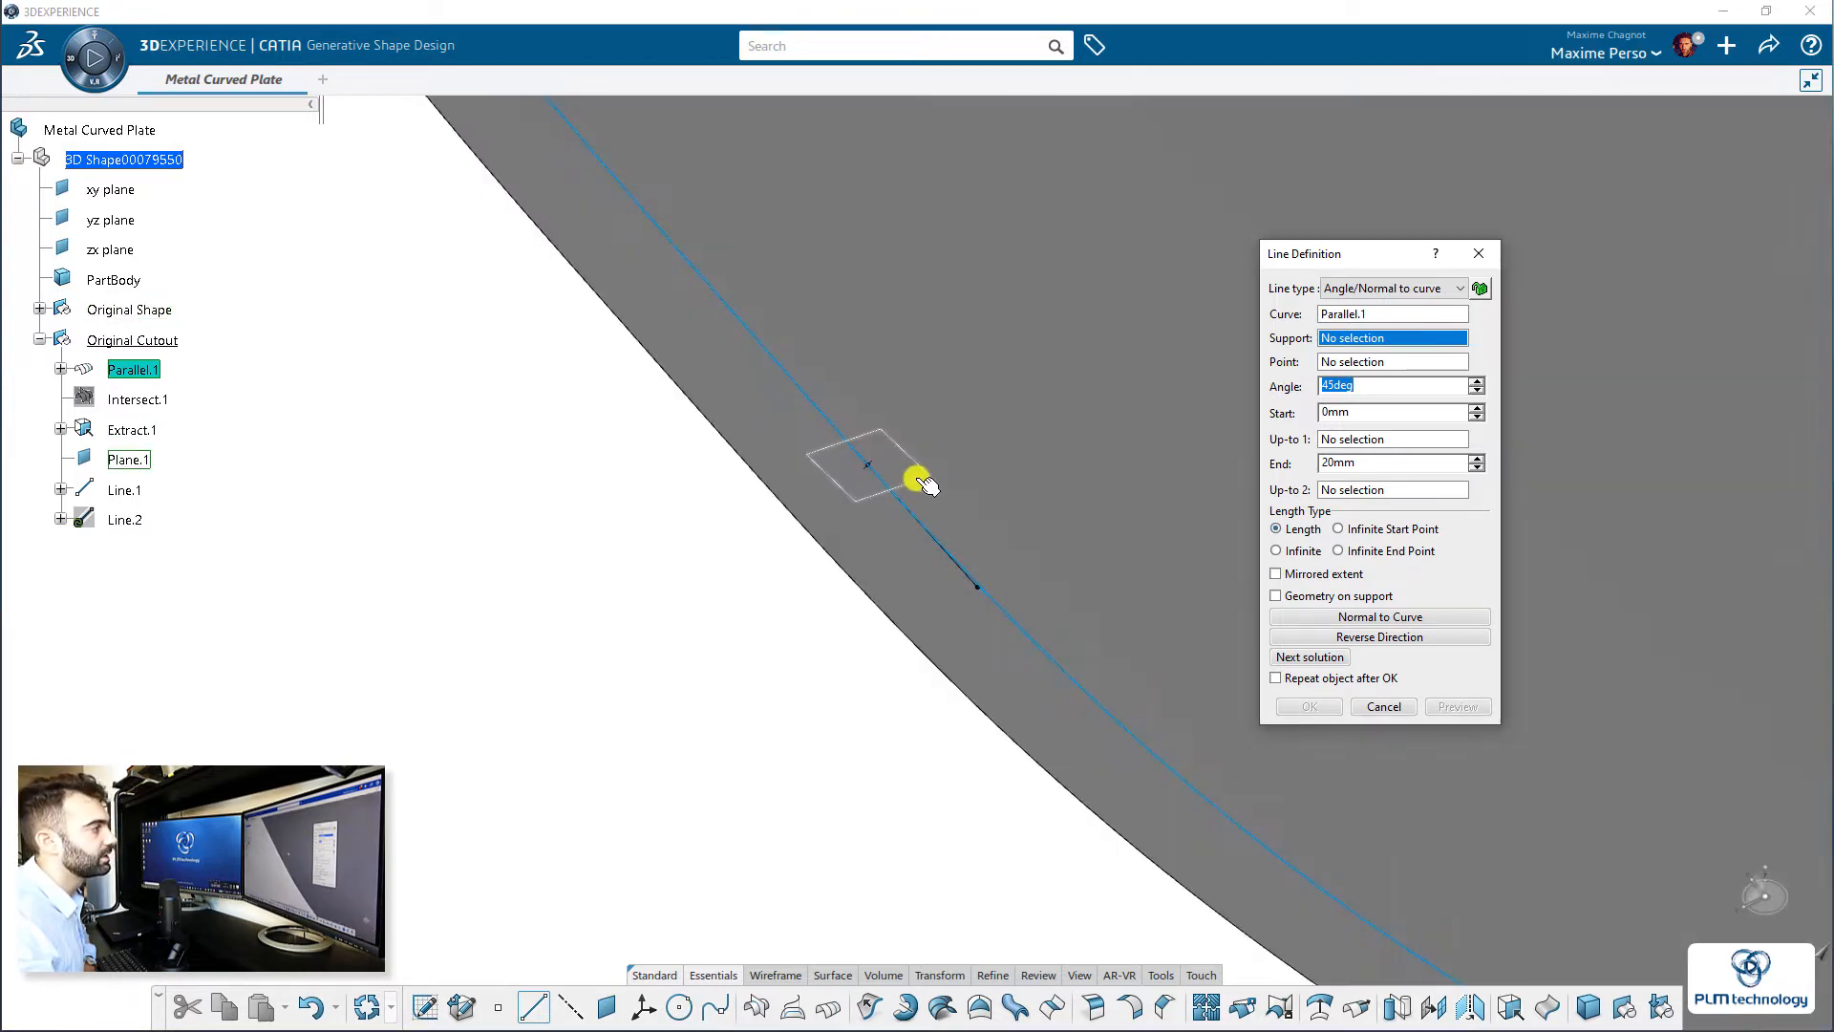
click(915, 478)
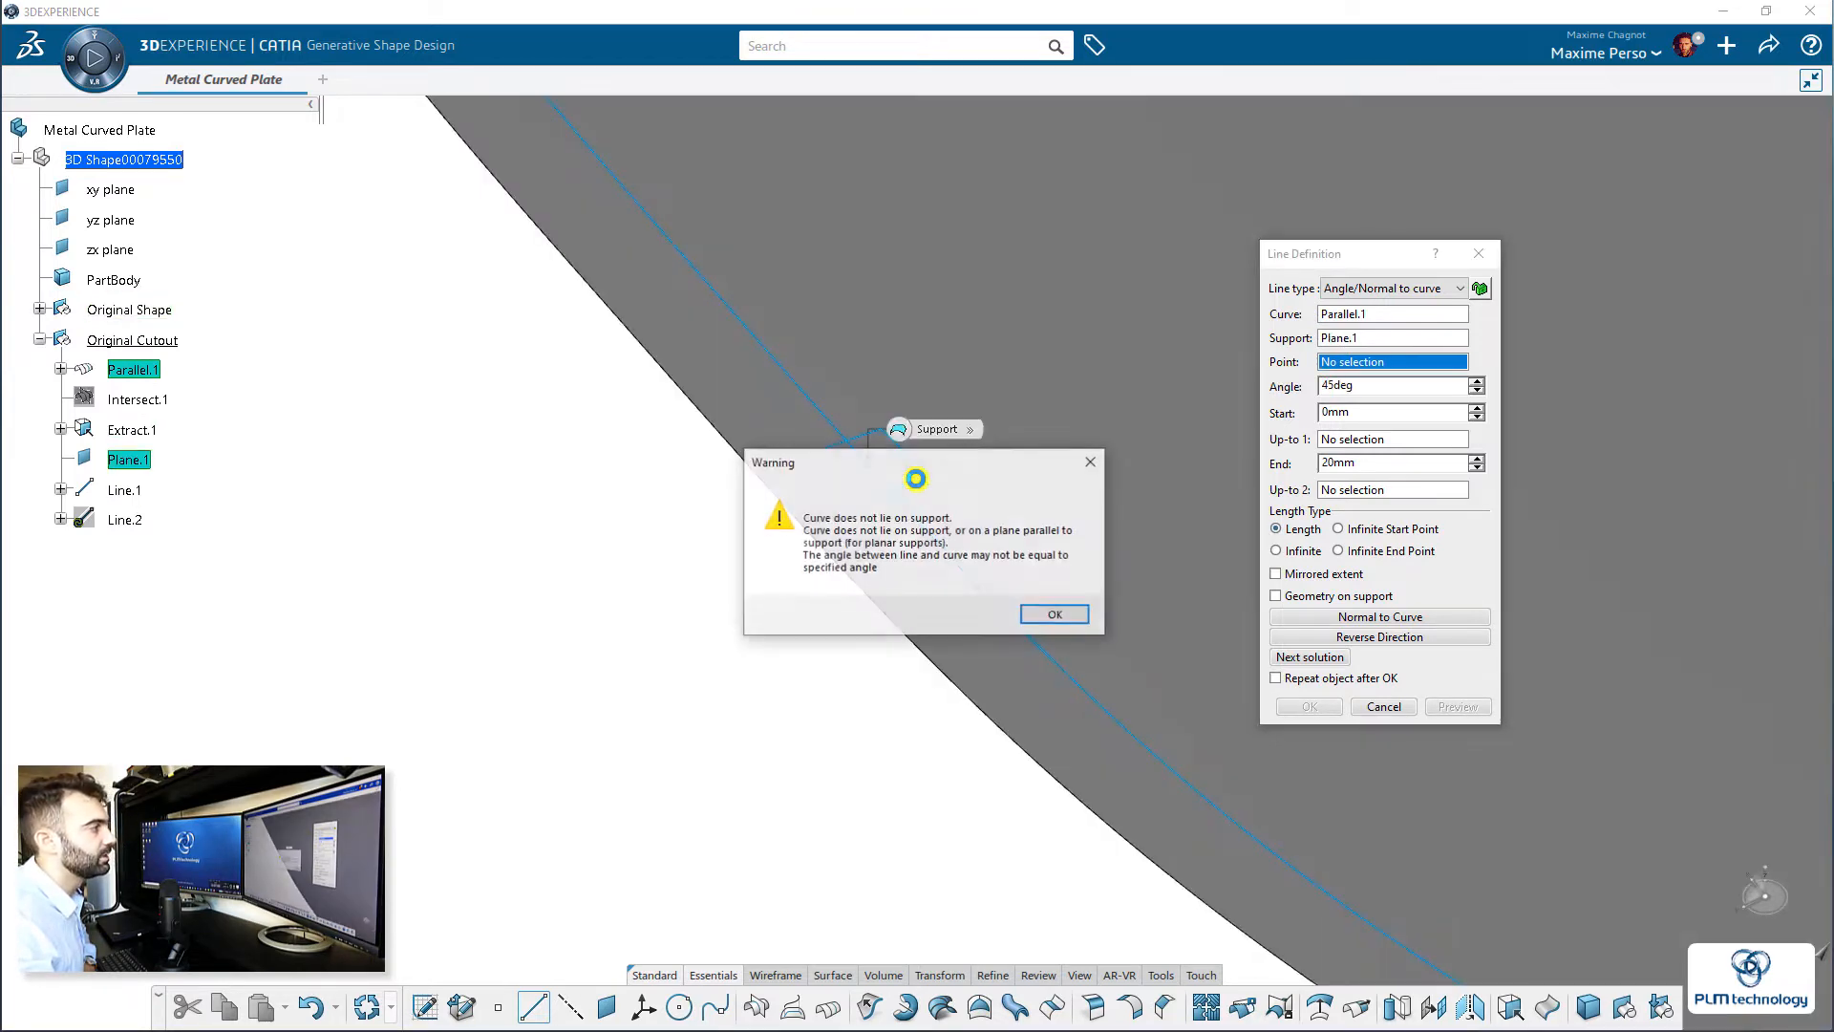
click(1054, 616)
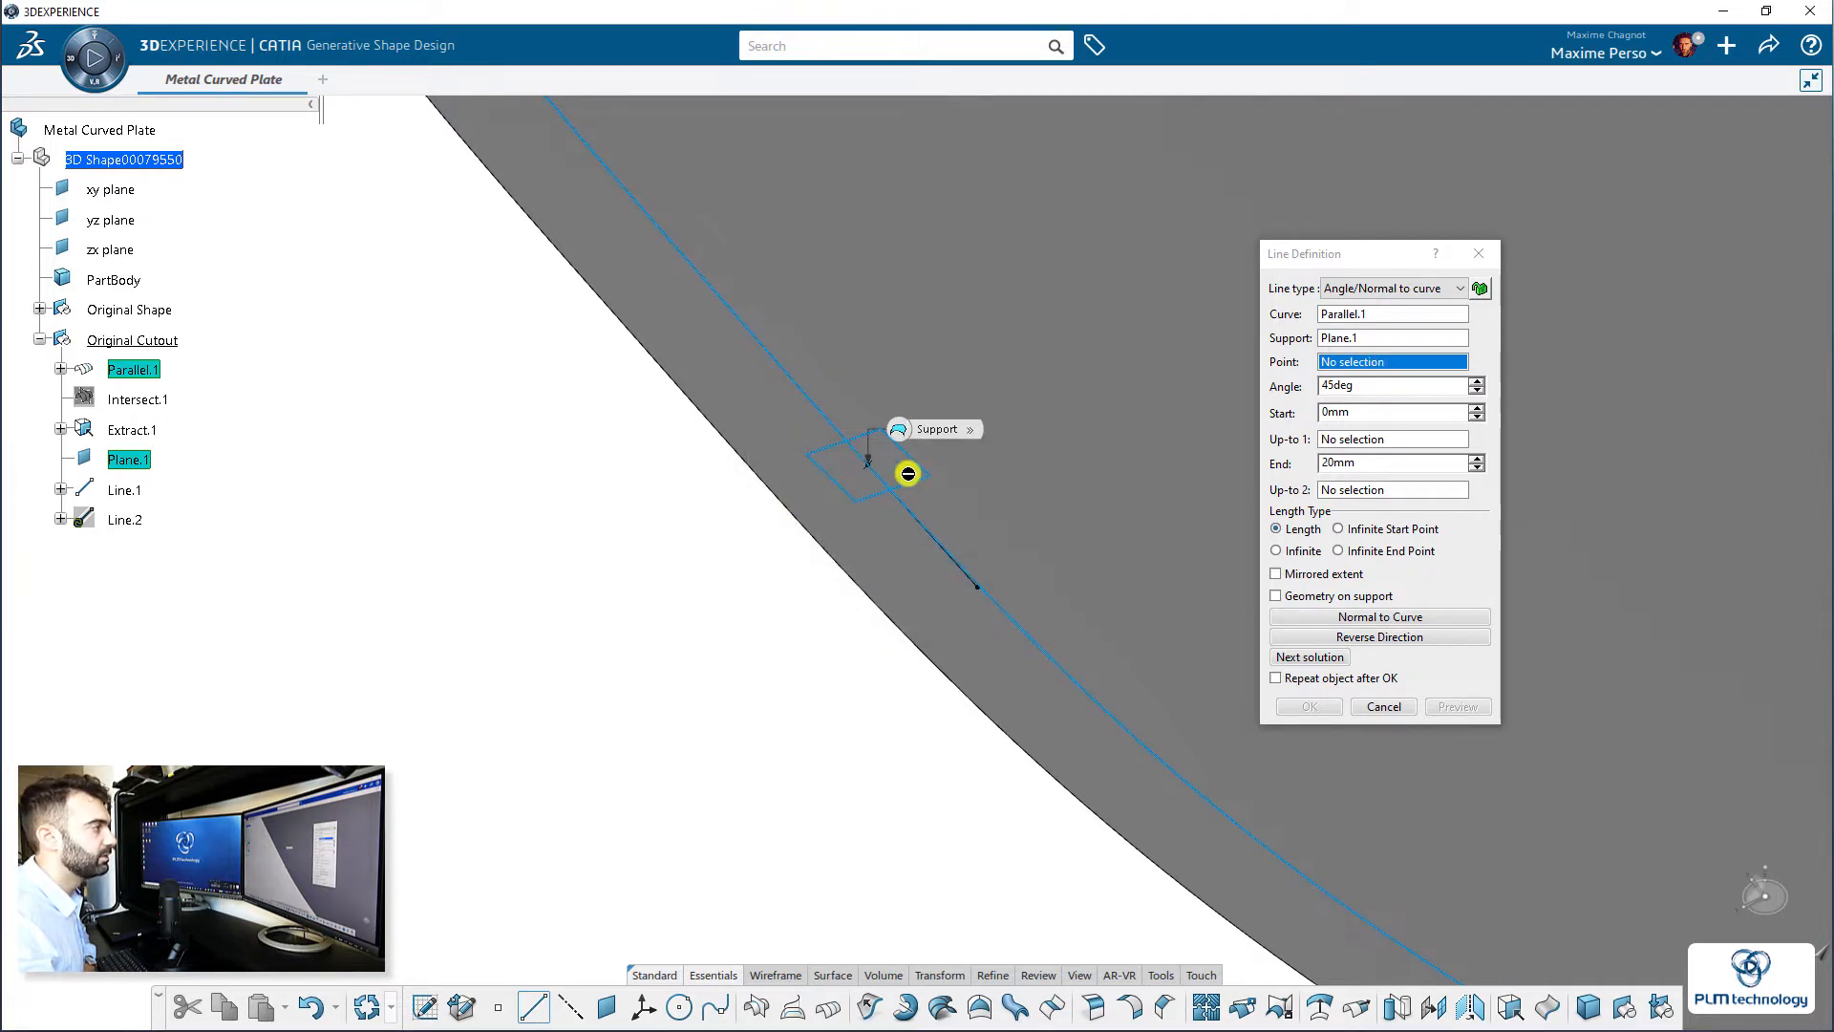
click(876, 471)
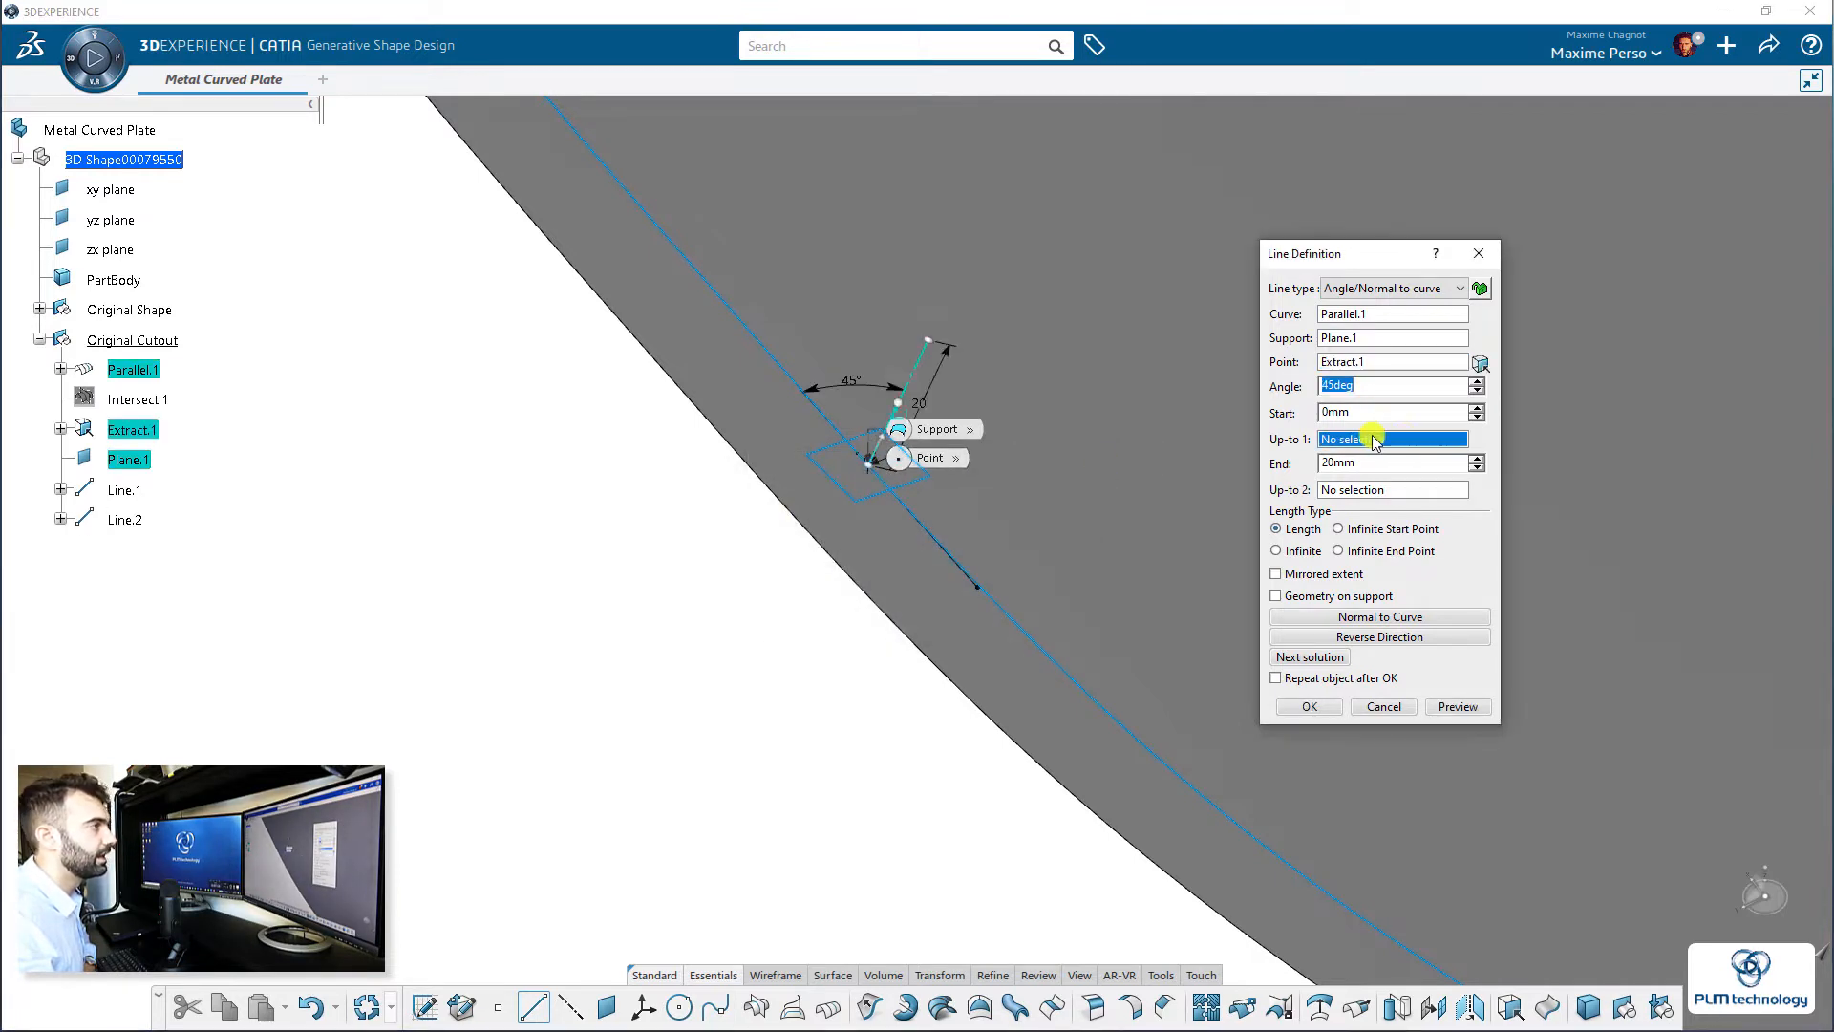
double_click(1400, 387)
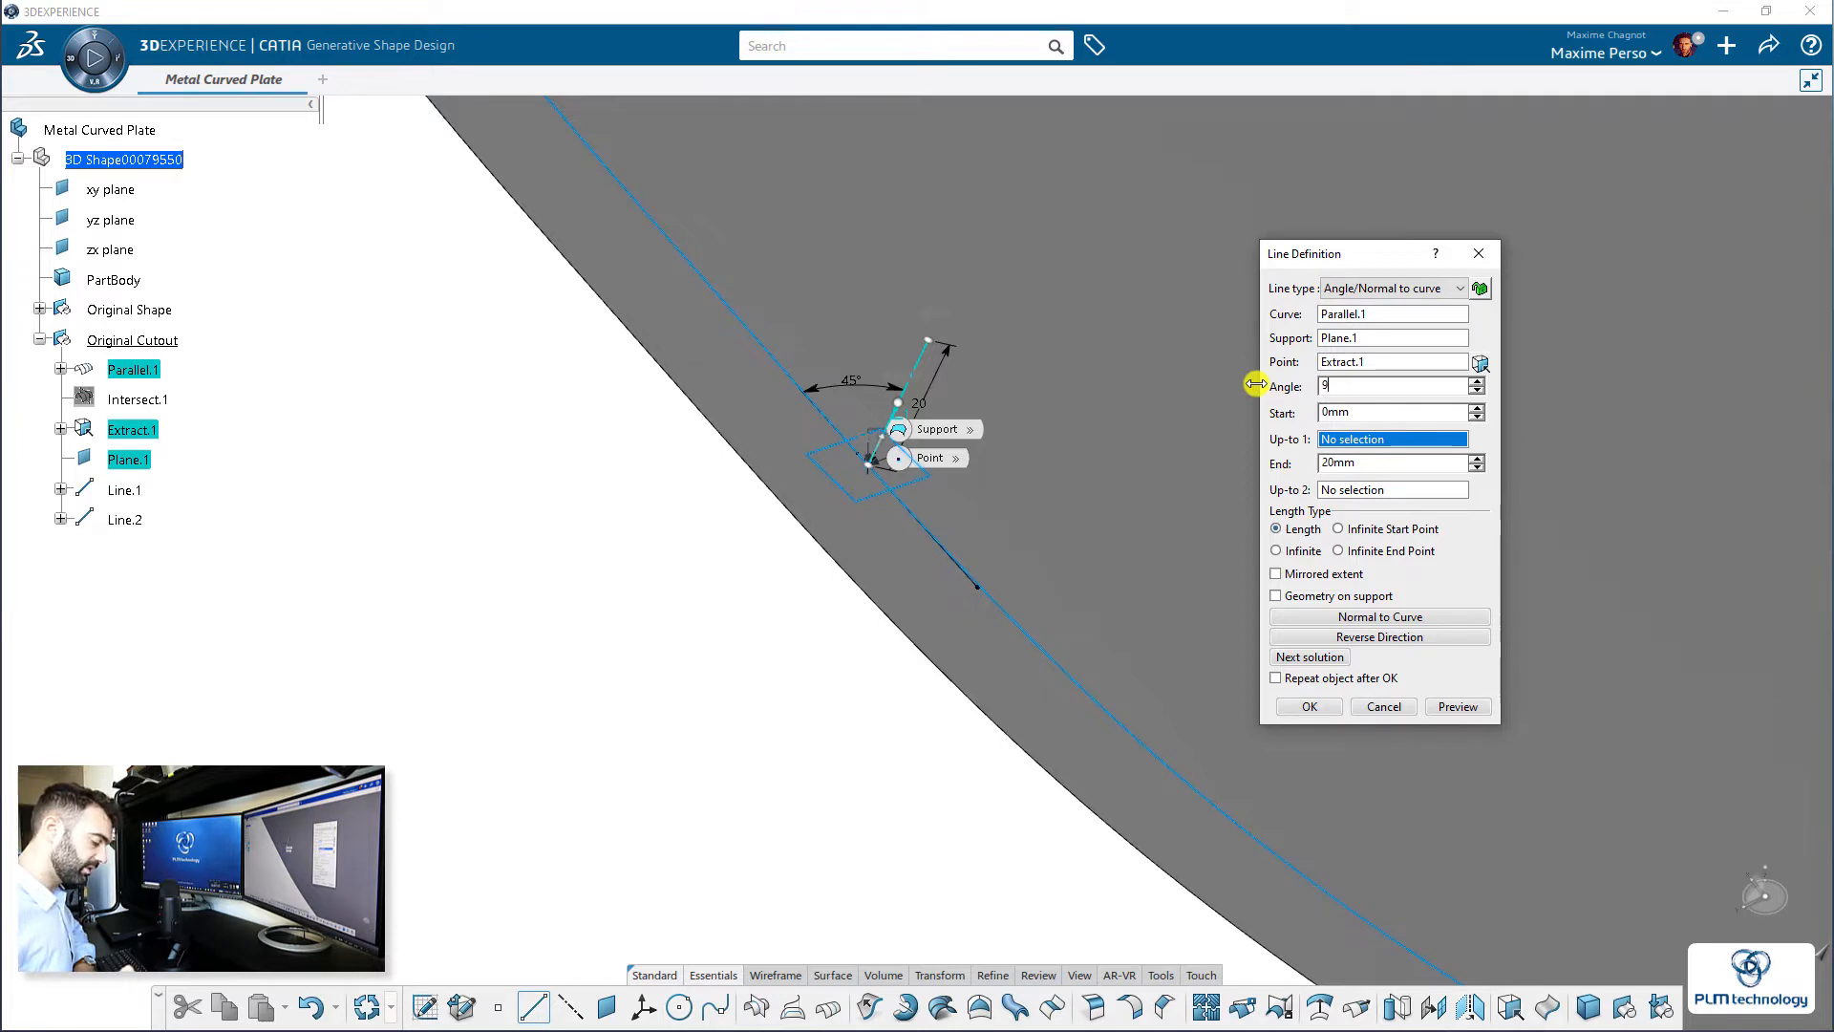
click(1451, 702)
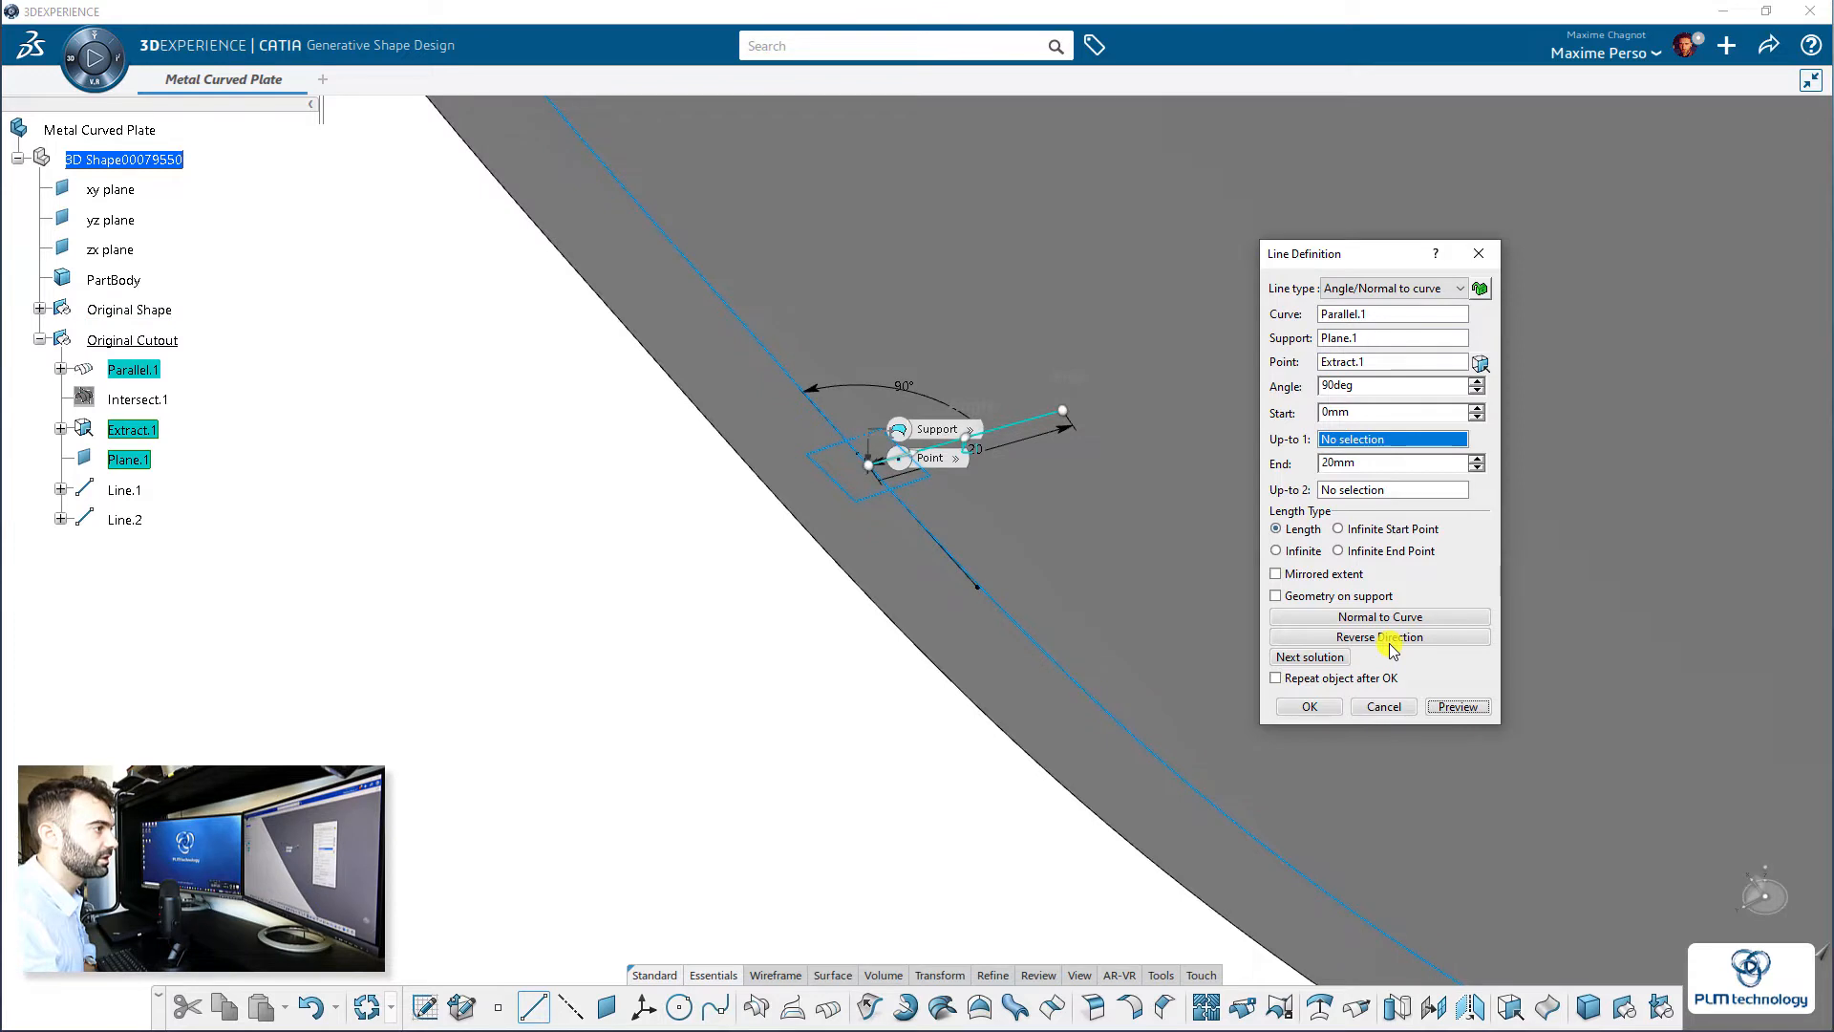
click(1392, 637)
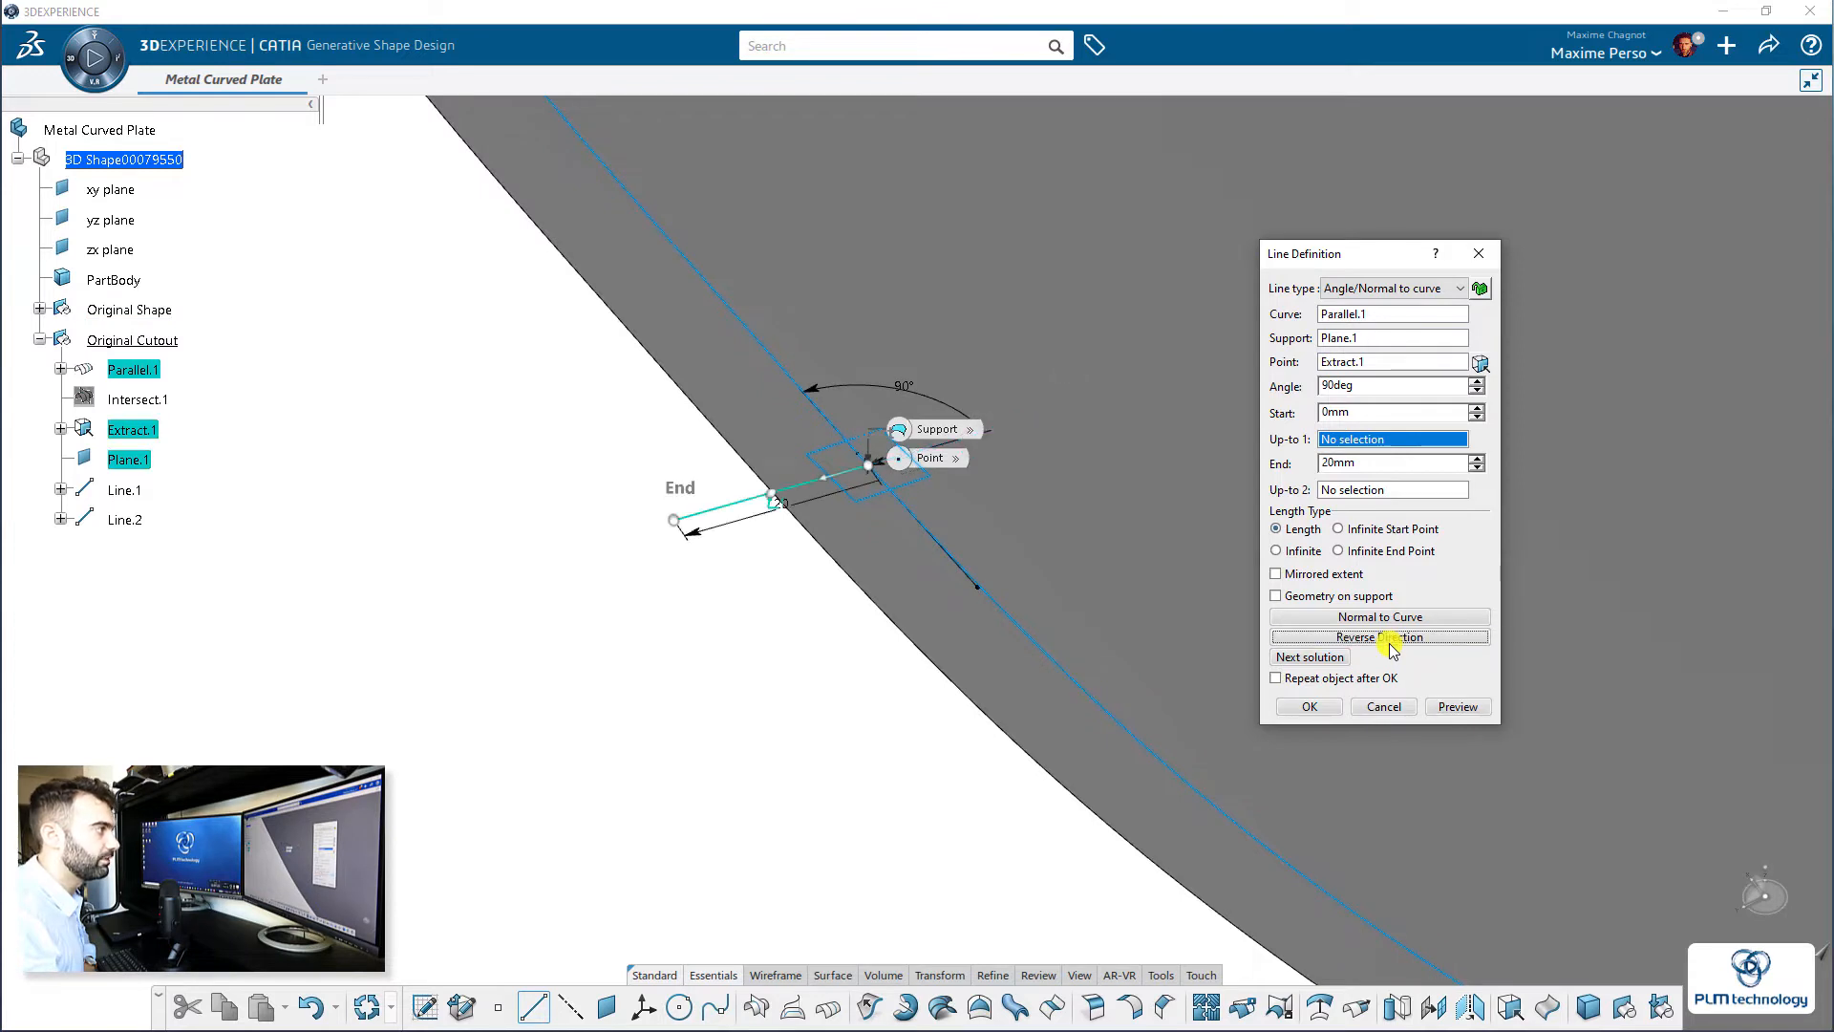
click(1311, 708)
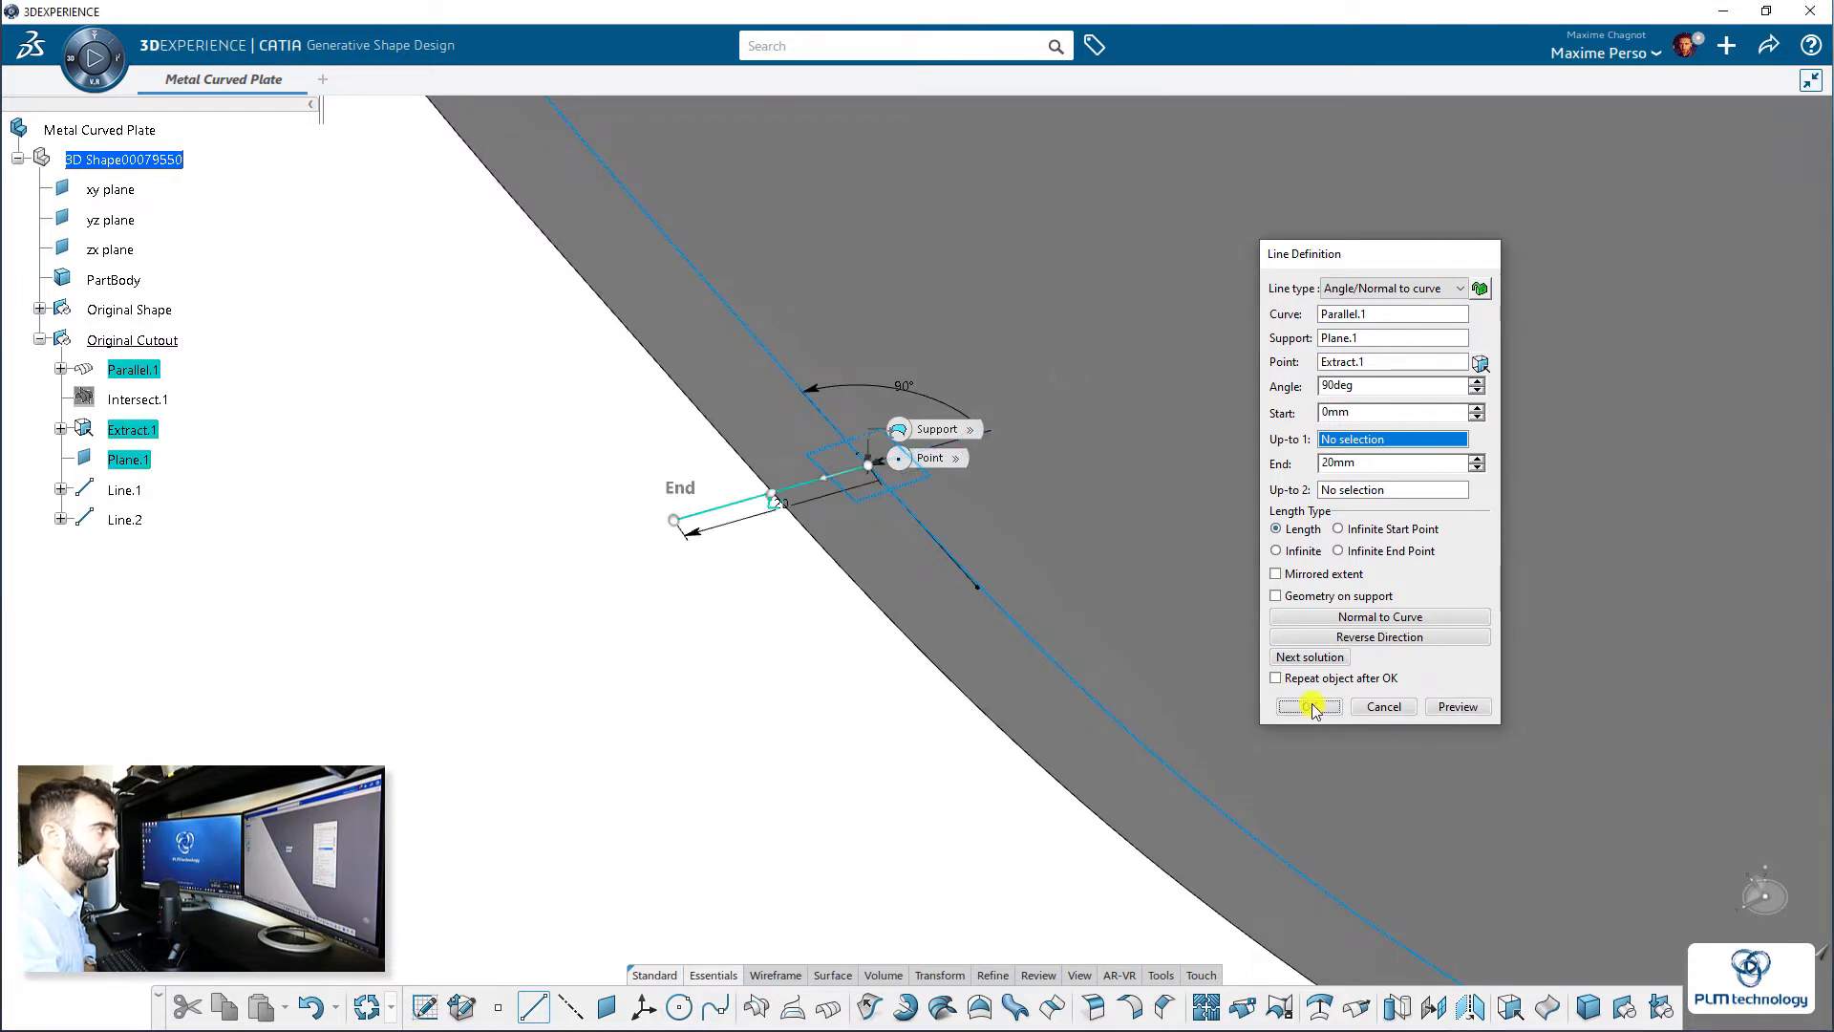
- Change the colour of both construction lines, Line.1 and Line.2, to magenta
click(125, 489)
ctrl+click(125, 519)
right_click(124, 519)
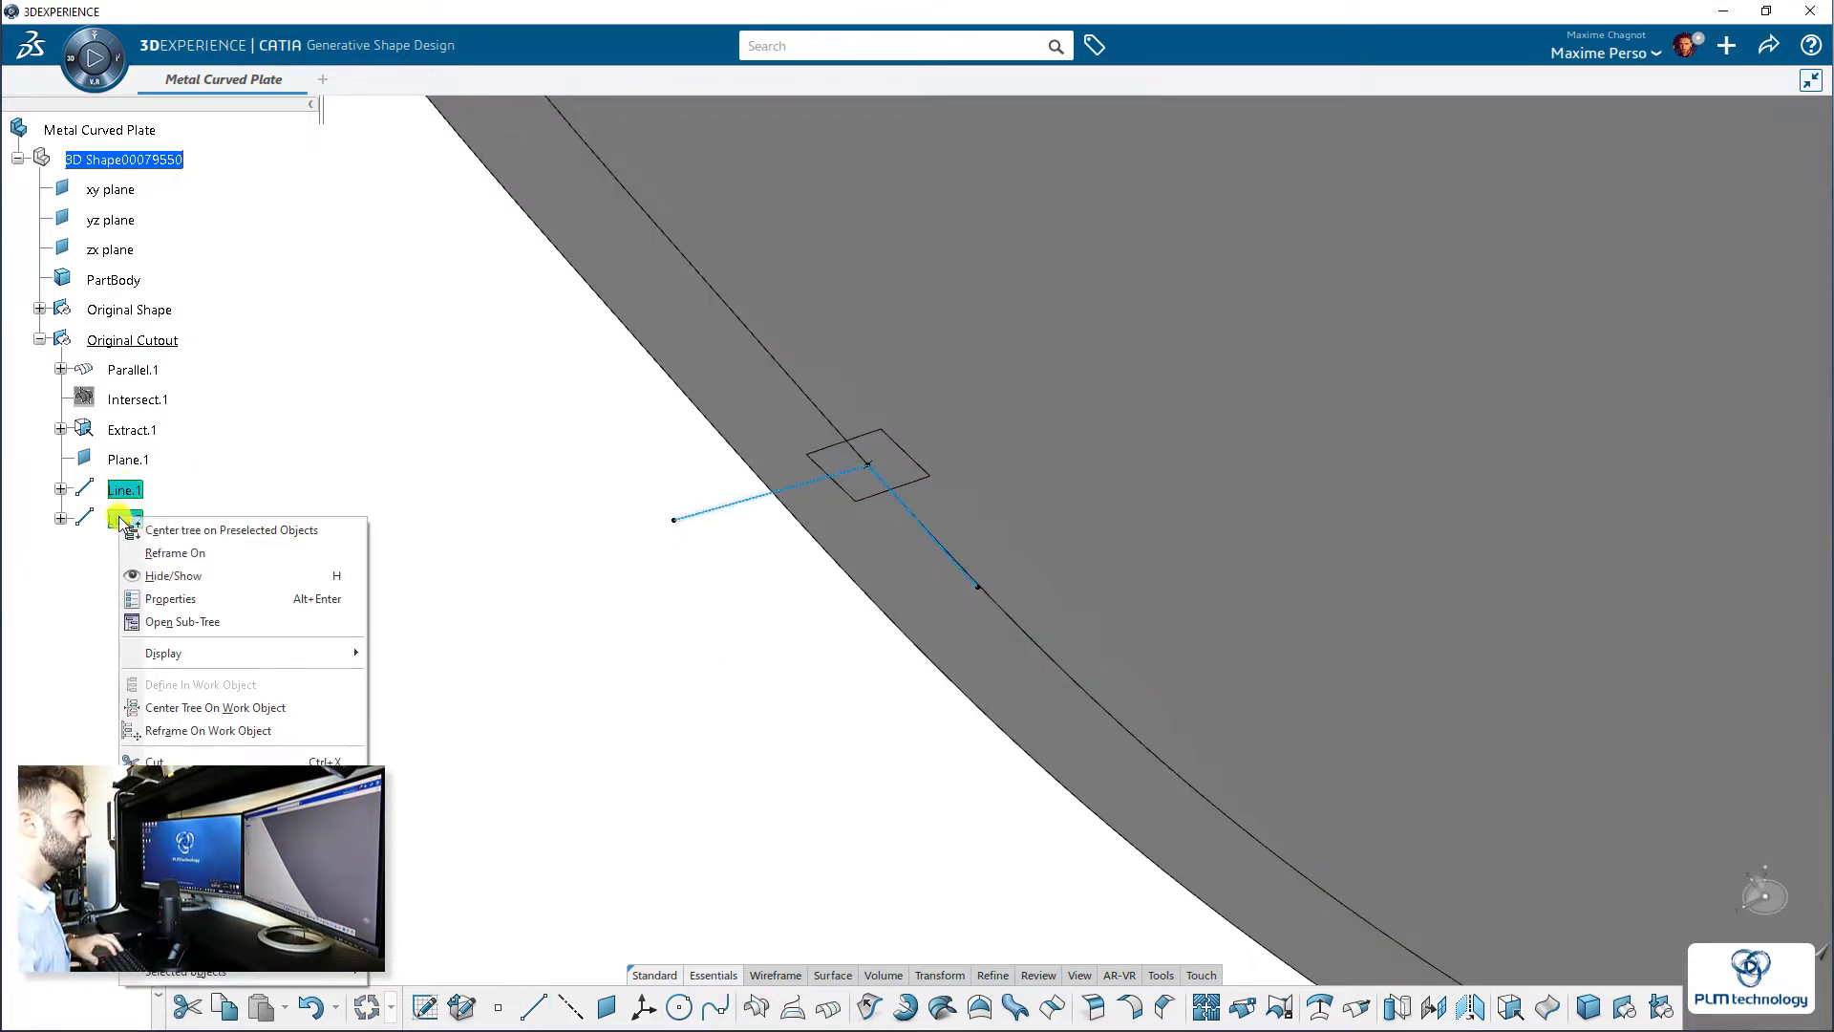
click(167, 598)
click(1201, 256)
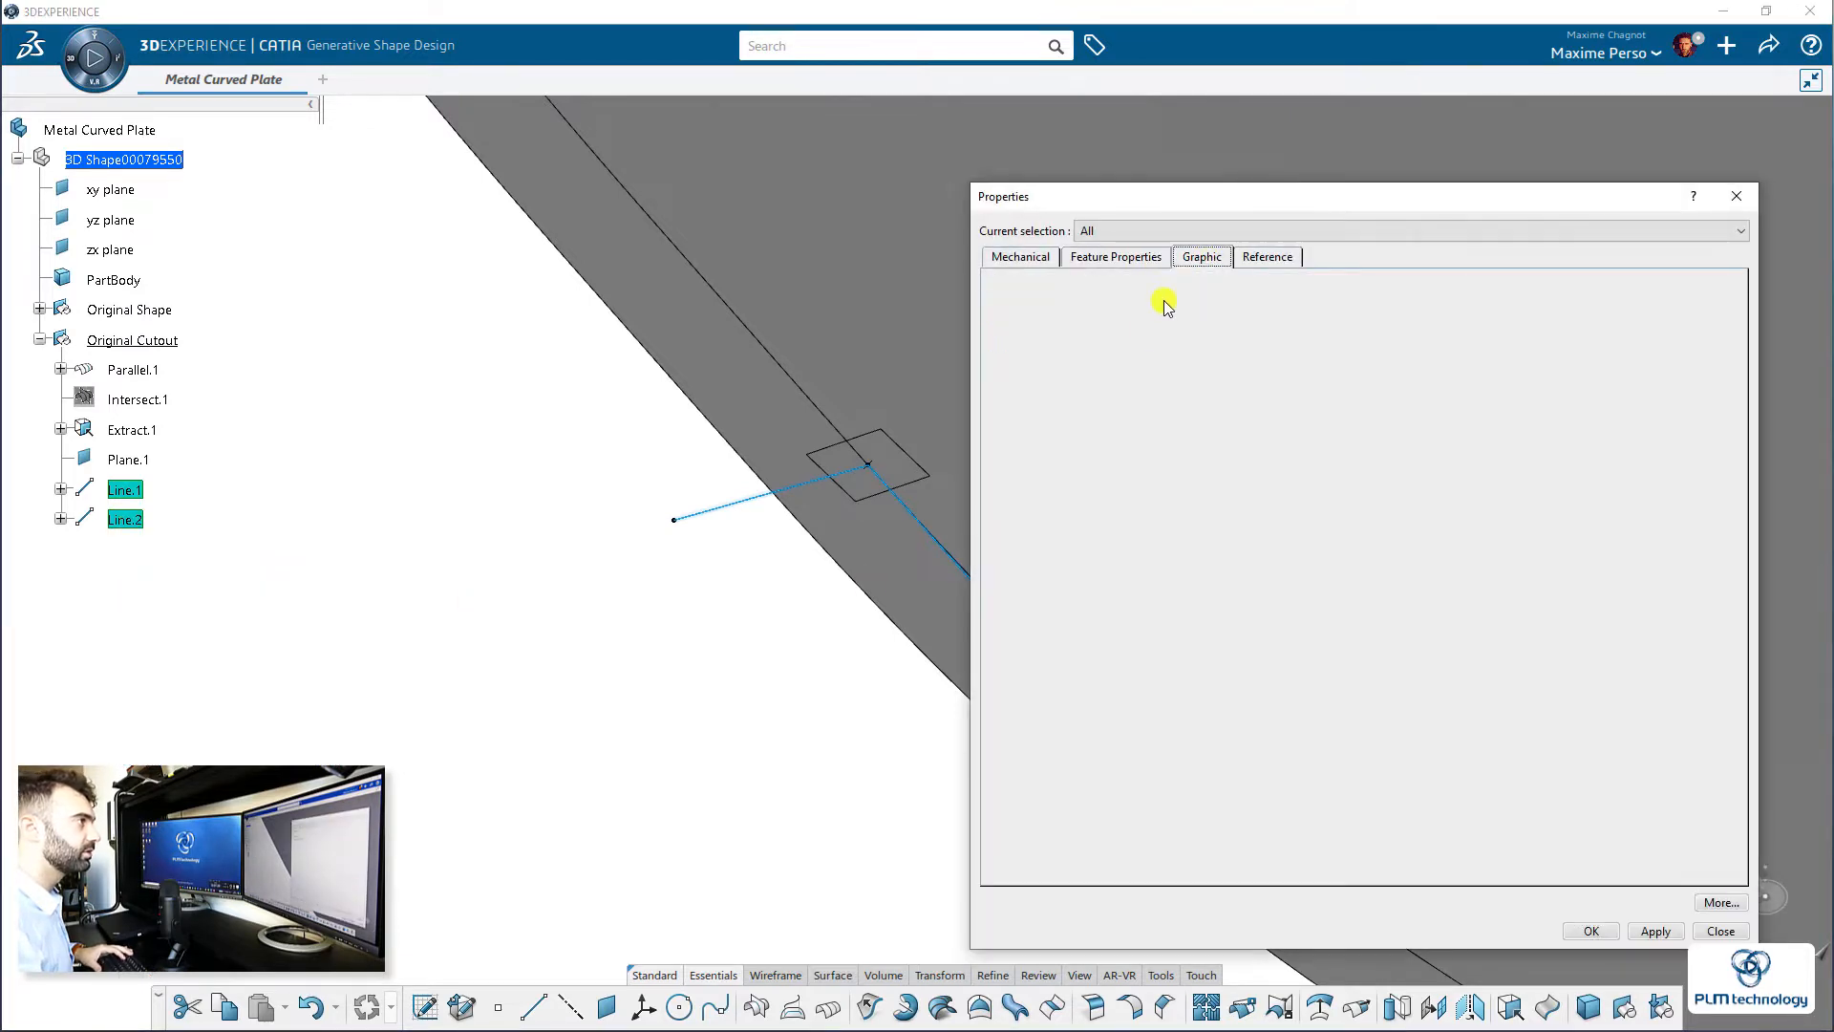
click(1103, 427)
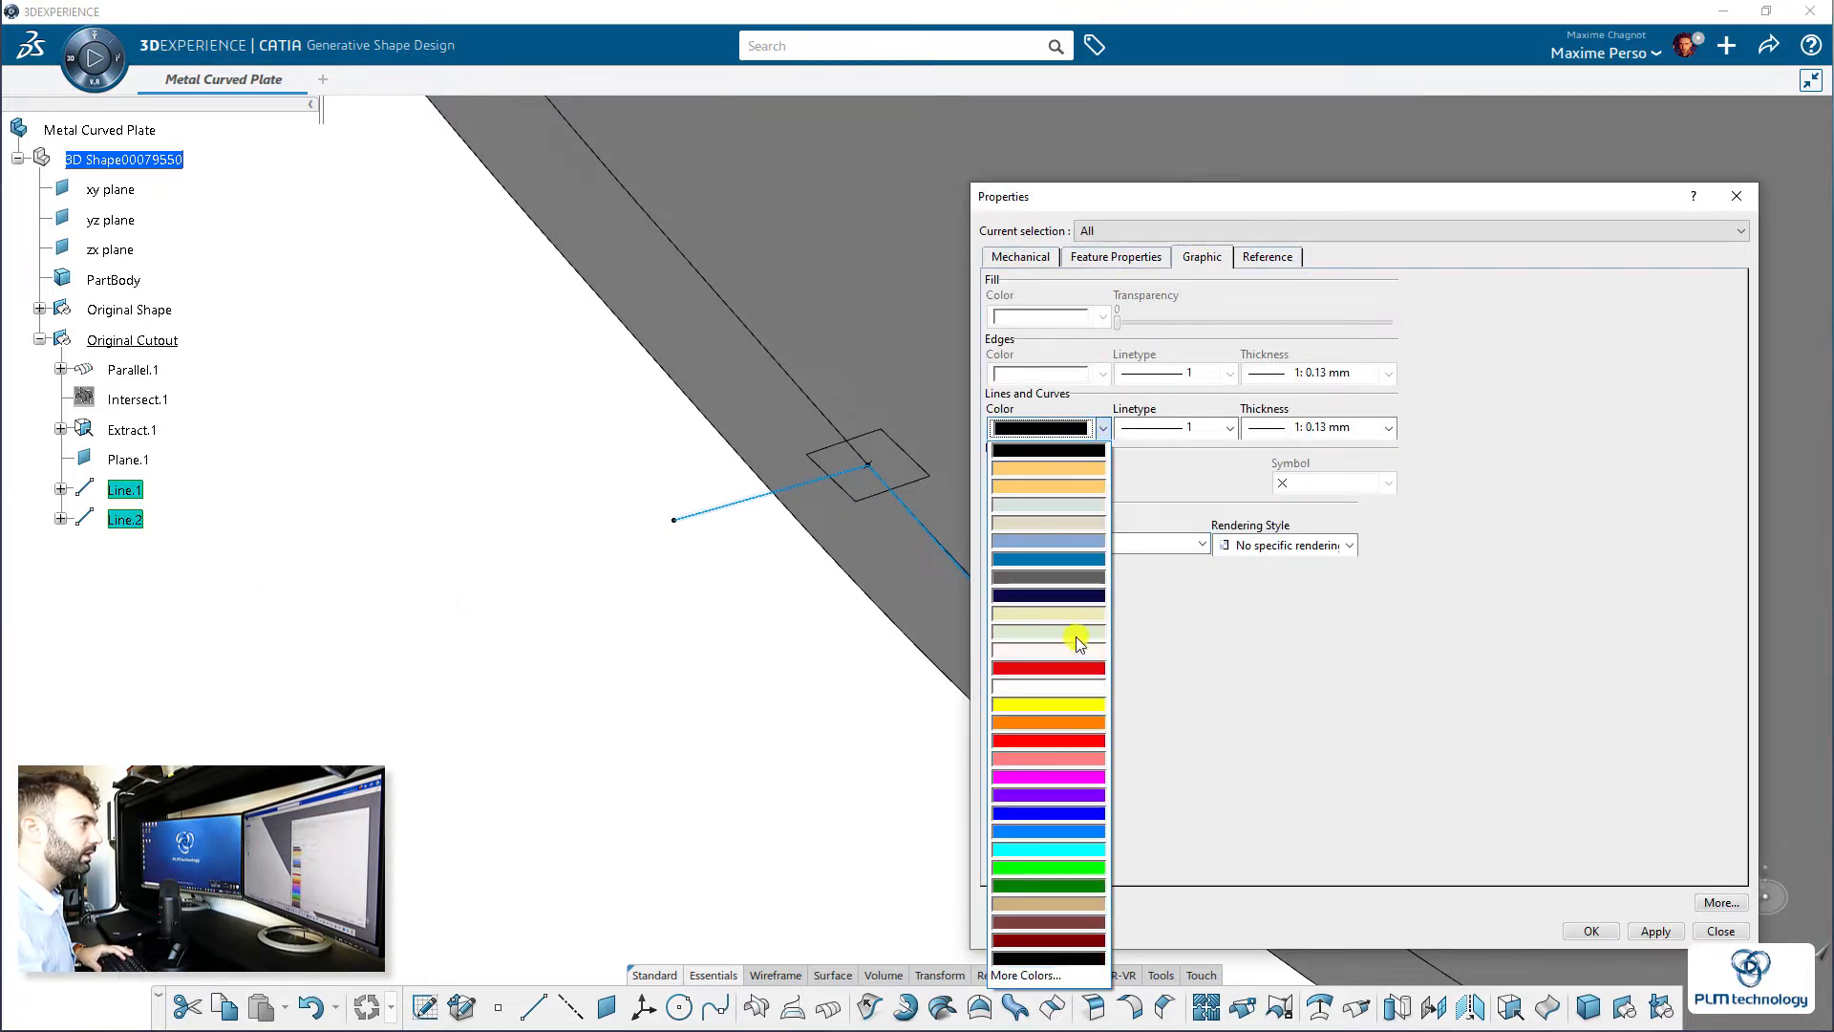
click(1057, 775)
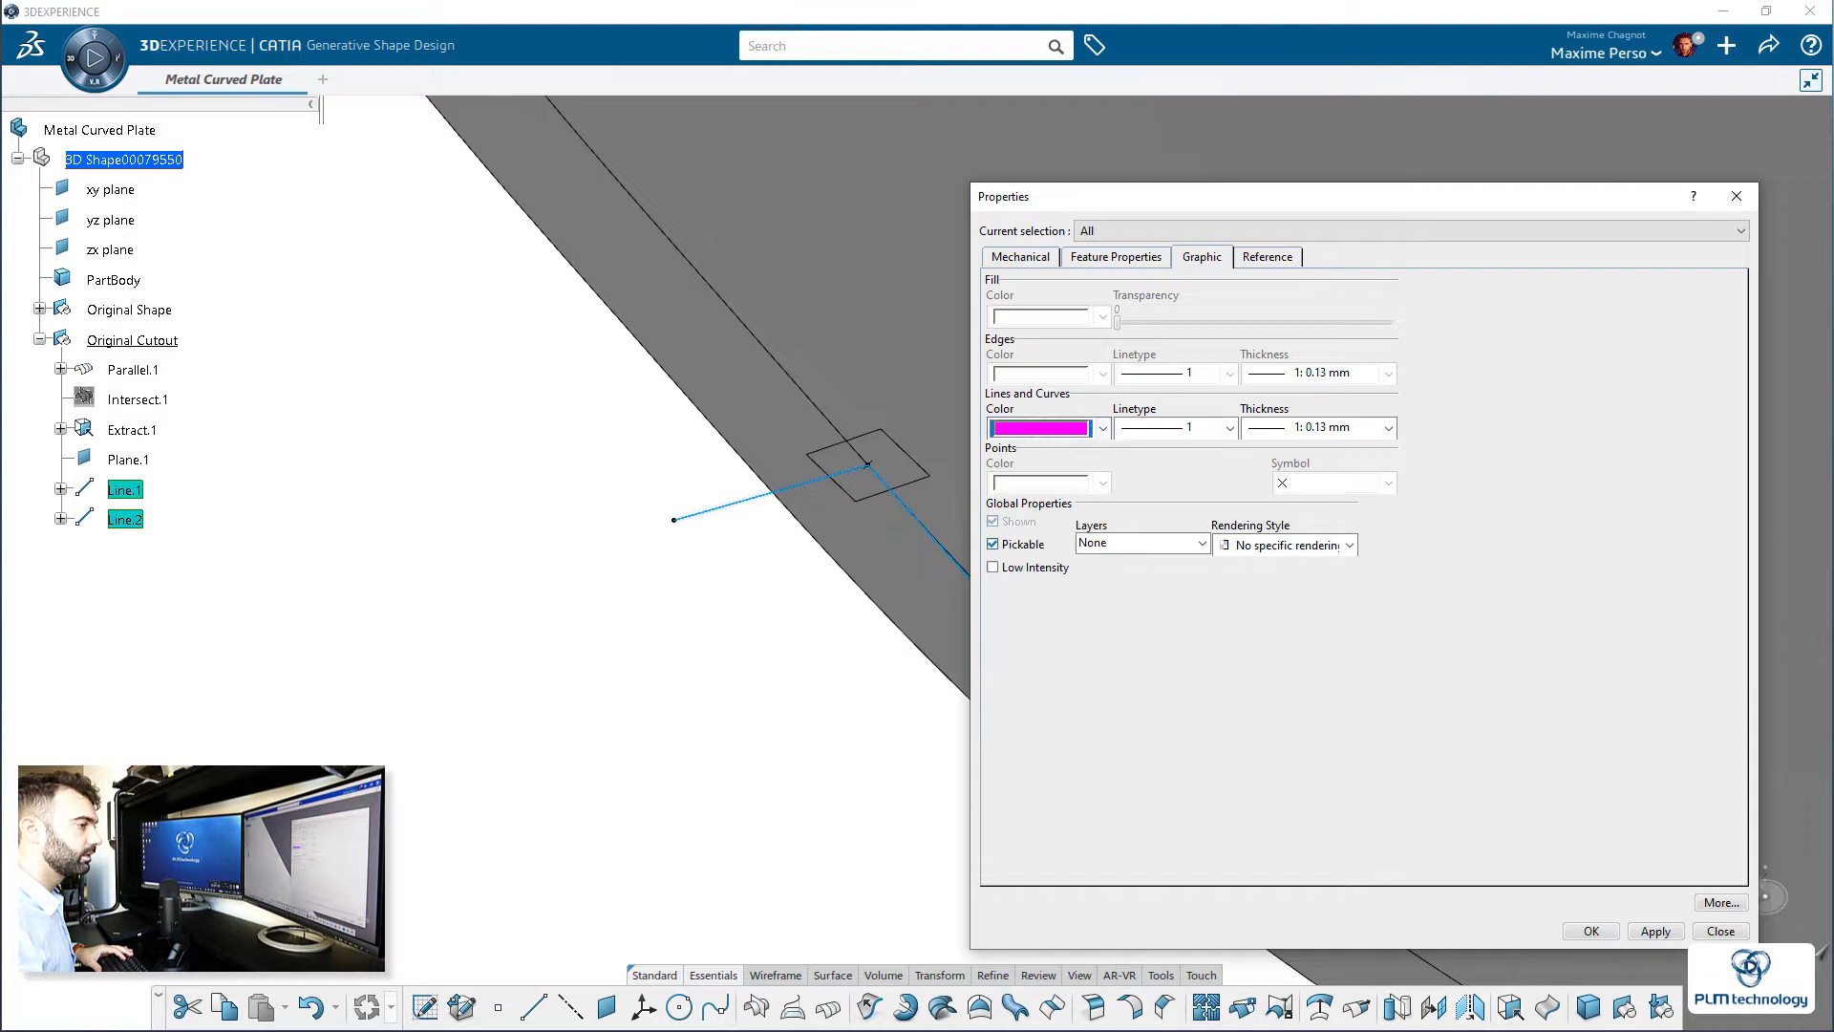
click(1666, 931)
- Set the thickness of Line.1 and Line.2 to 5: 1.4 mm, keeping linetype 1
click(1229, 428)
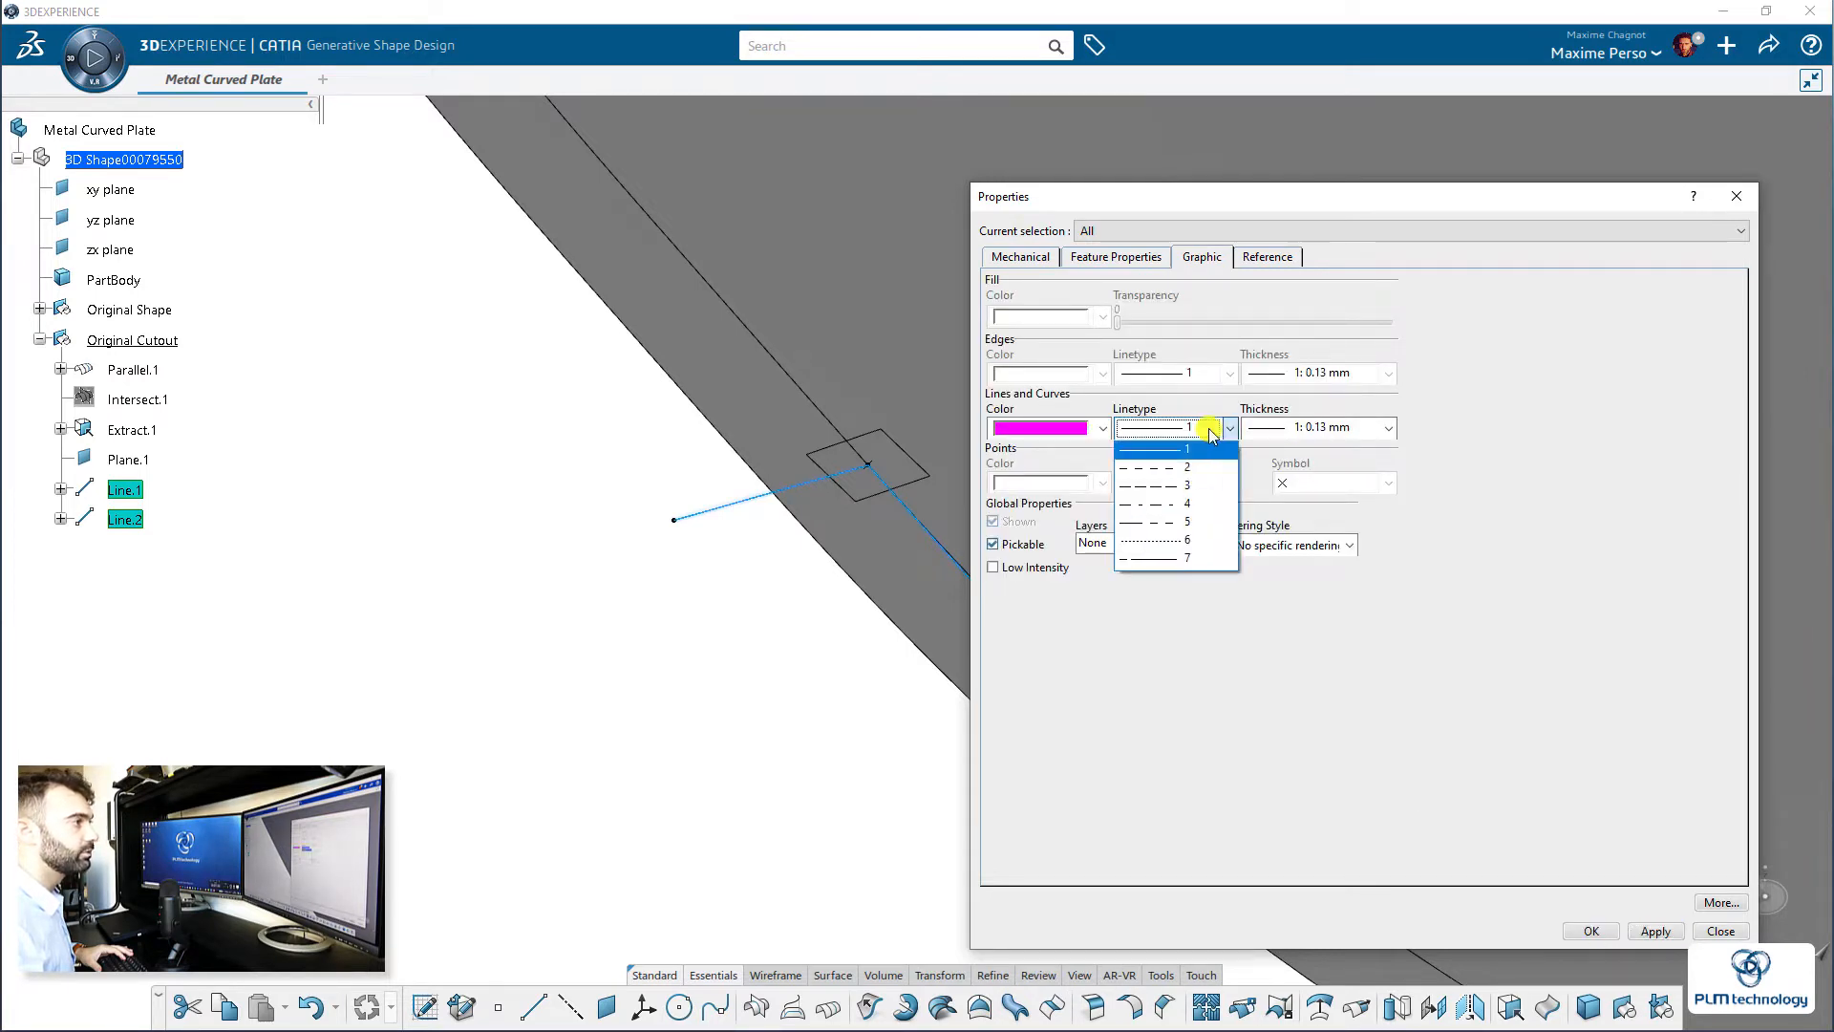
click(1330, 427)
click(1330, 427)
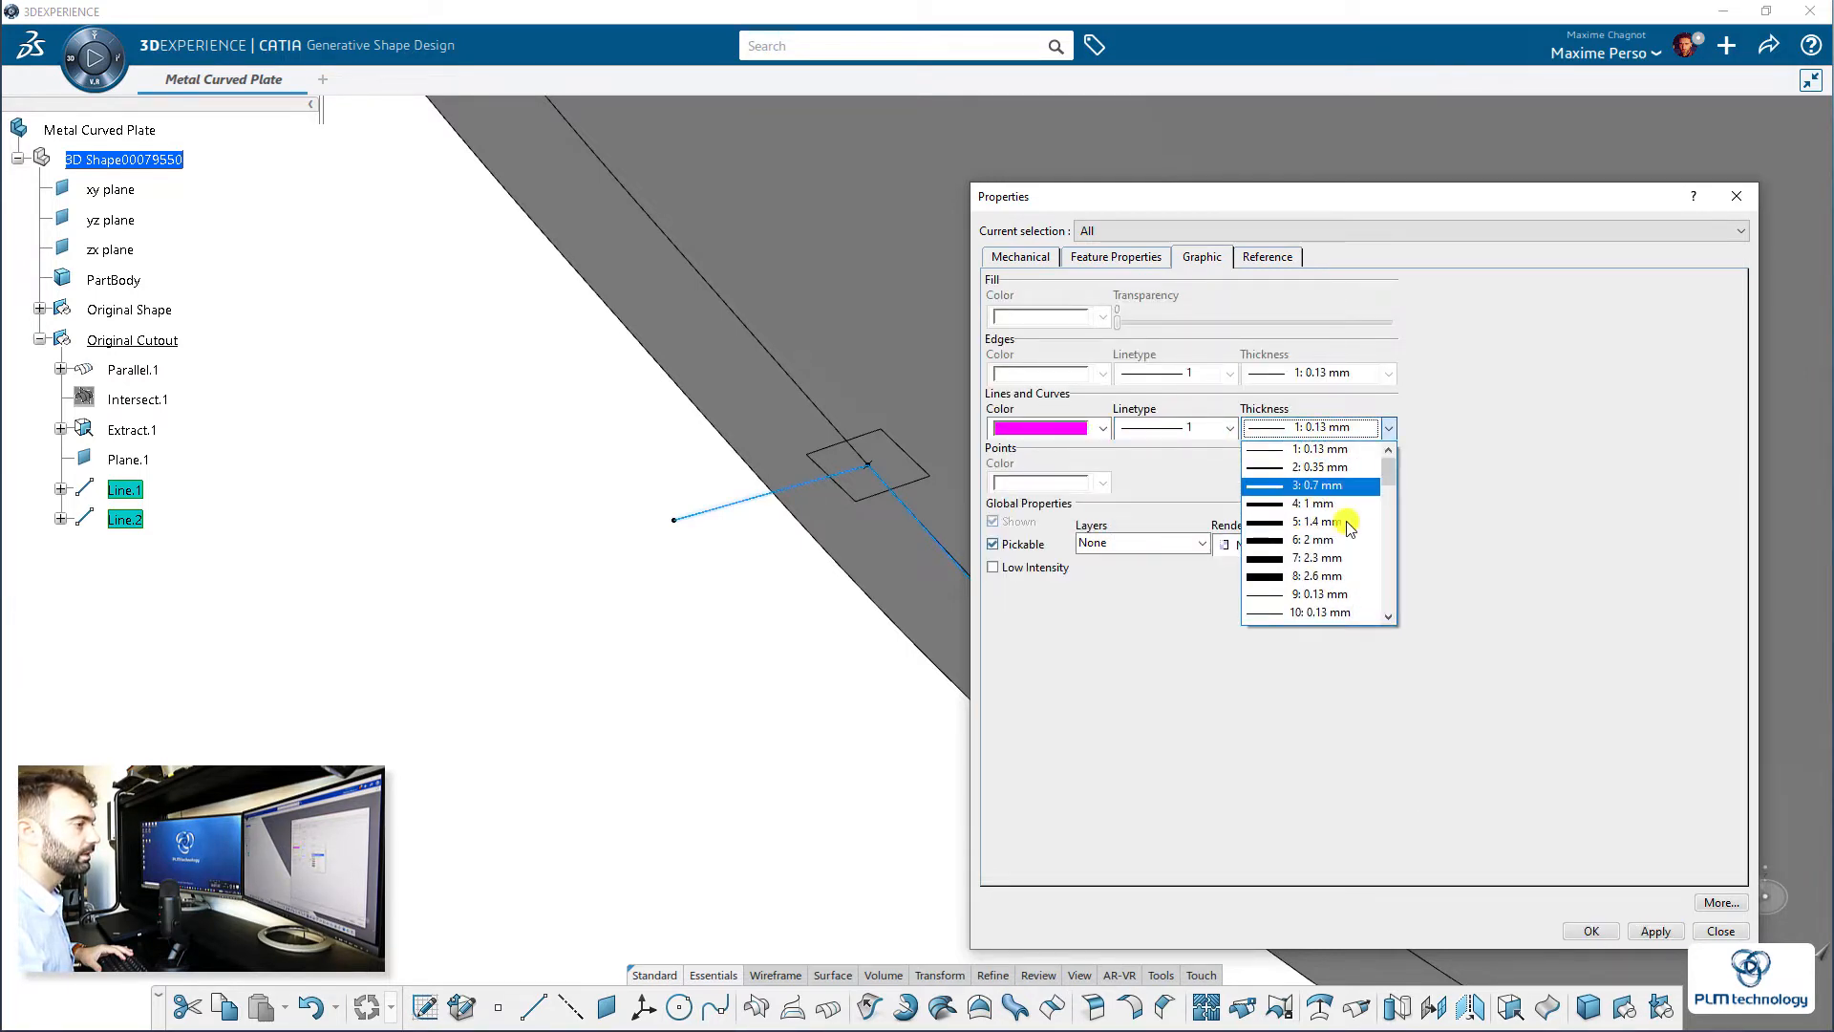
click(1323, 522)
click(1649, 929)
click(1593, 930)
click(779, 764)
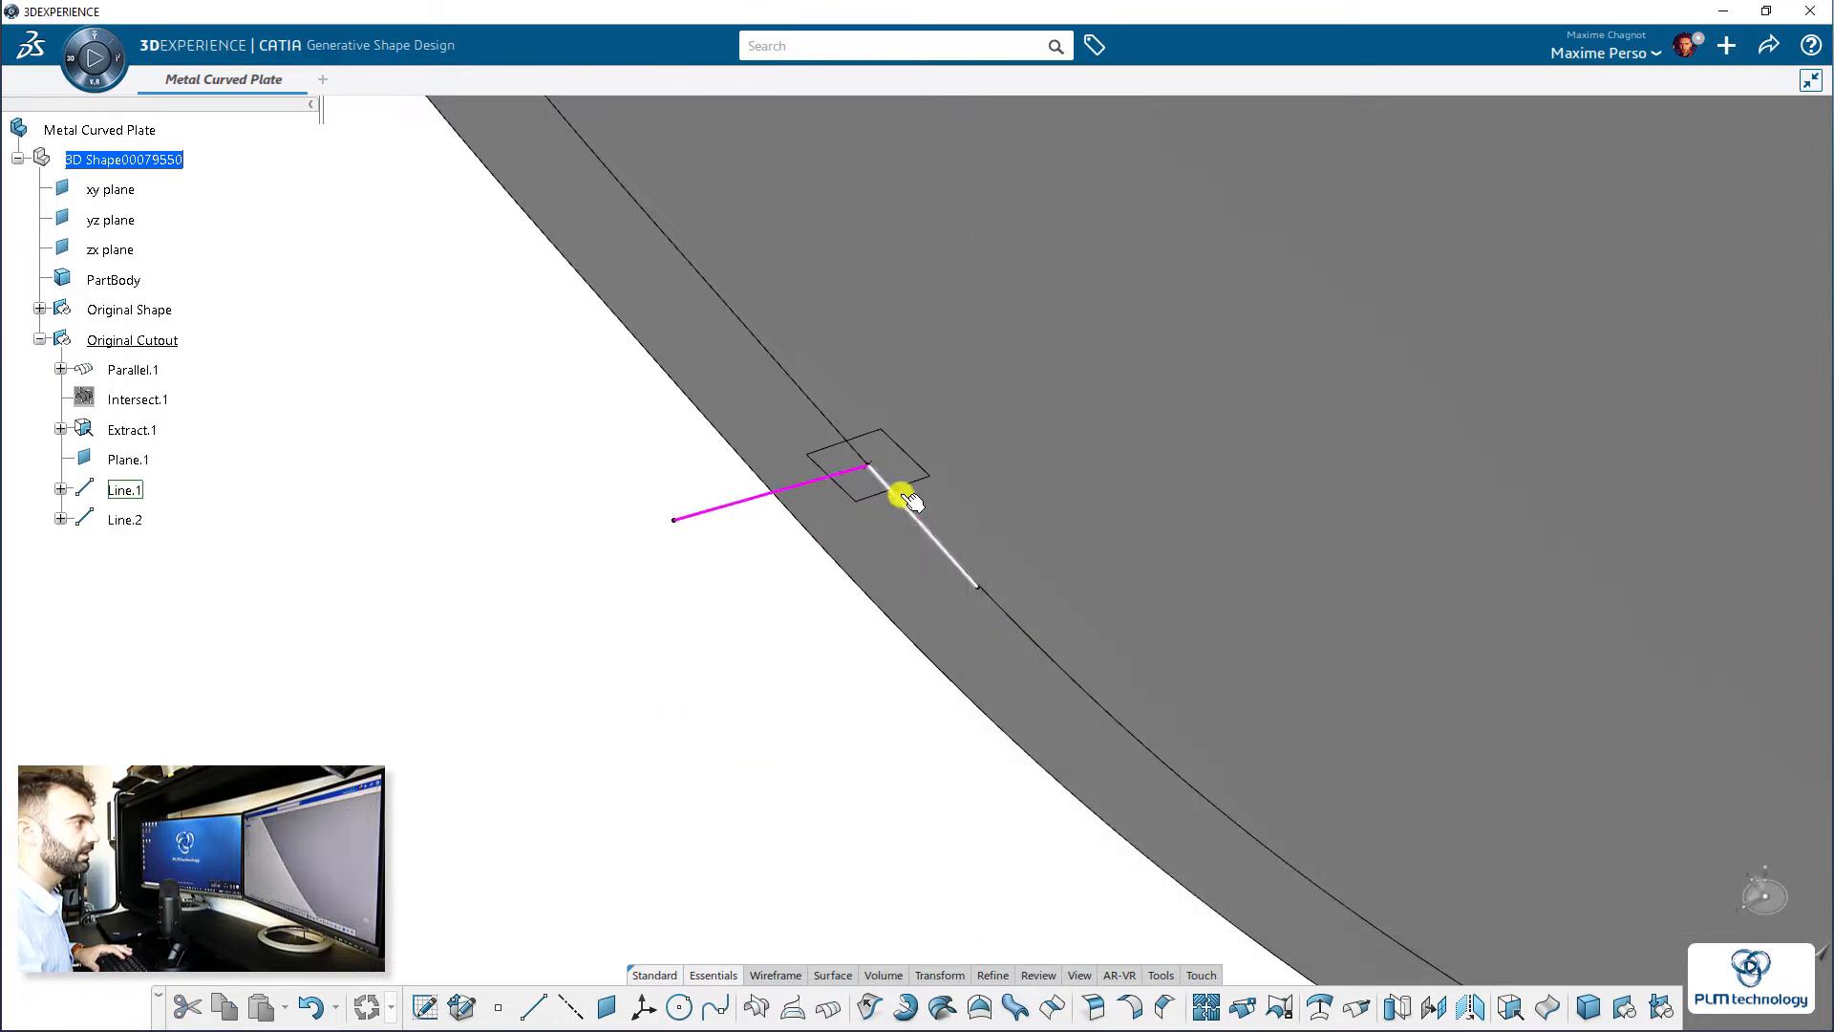
- Start a standard axis system with its origin at Extract.1 on the plate's offset curve
scroll(594, 532, down, 6)
middle_drag(990, 536, 906, 570)
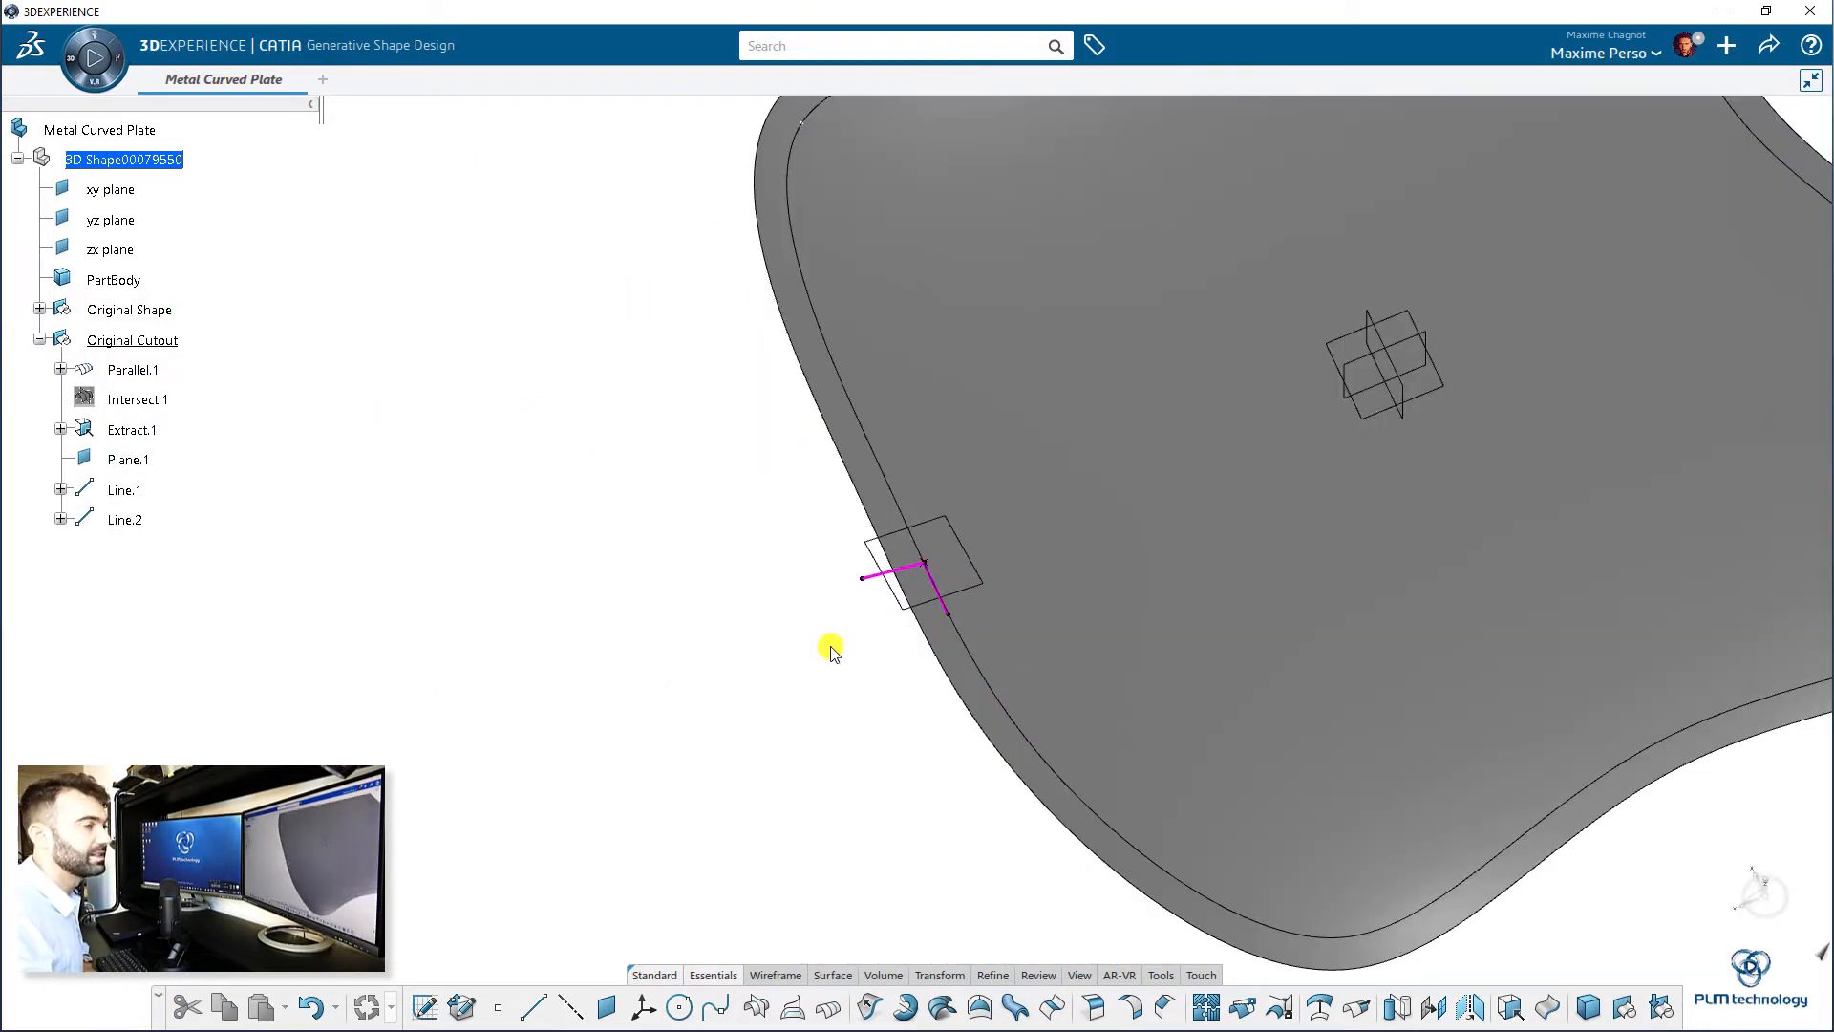
mouse_move(806, 711)
middle_down()
mouse_move(840, 634)
mouse_move(749, 770)
mouse_move(775, 700)
middle_up()
click(653, 1016)
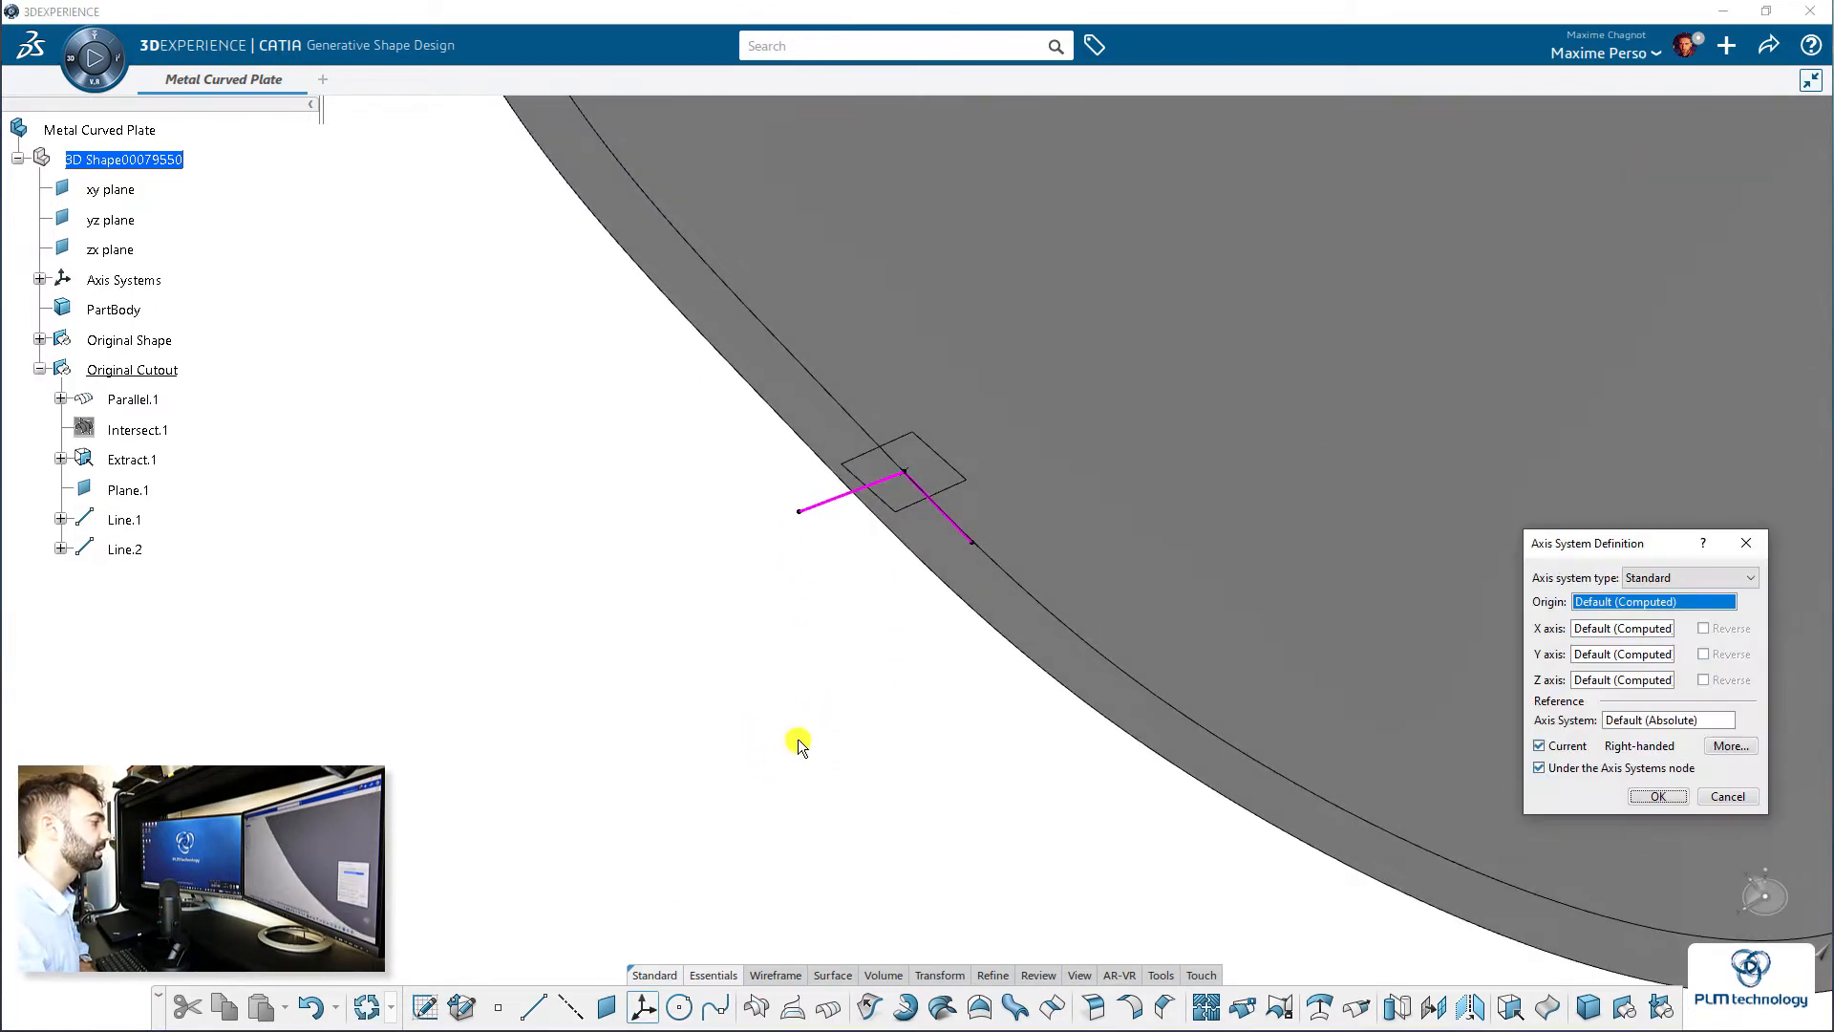
drag(1601, 551, 1564, 484)
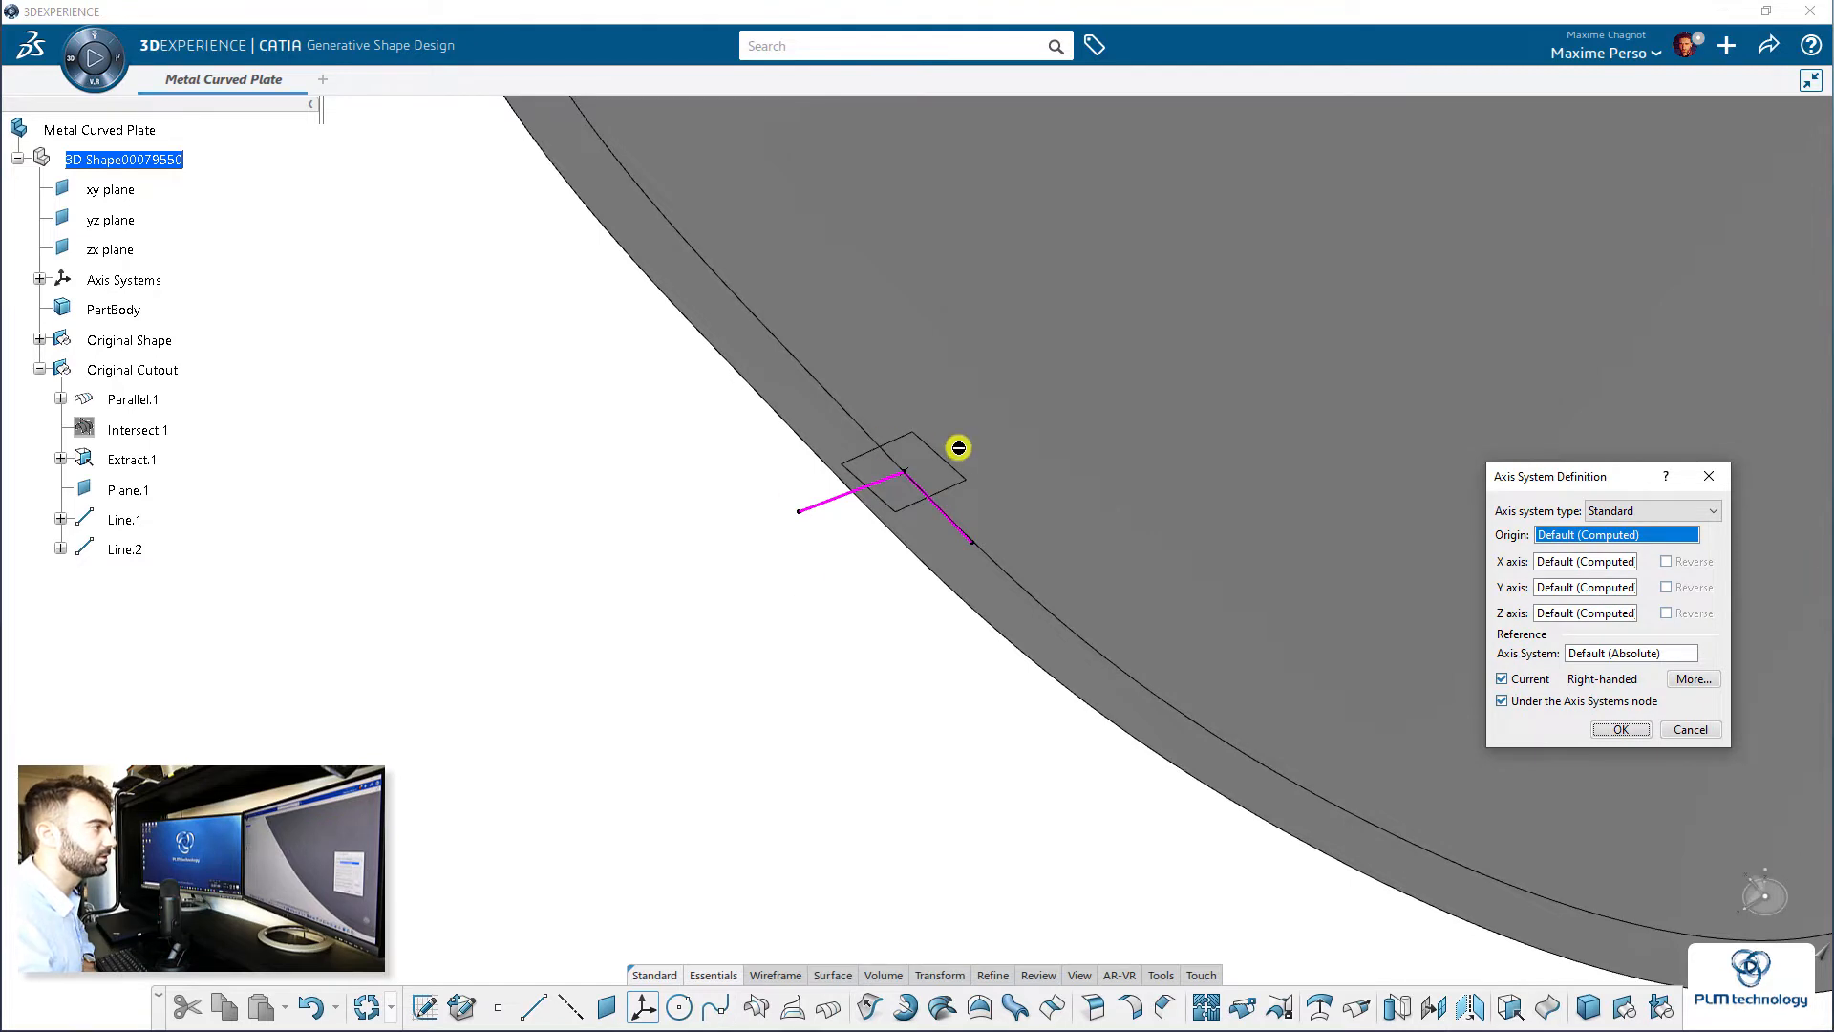
middle_drag(954, 446, 879, 621)
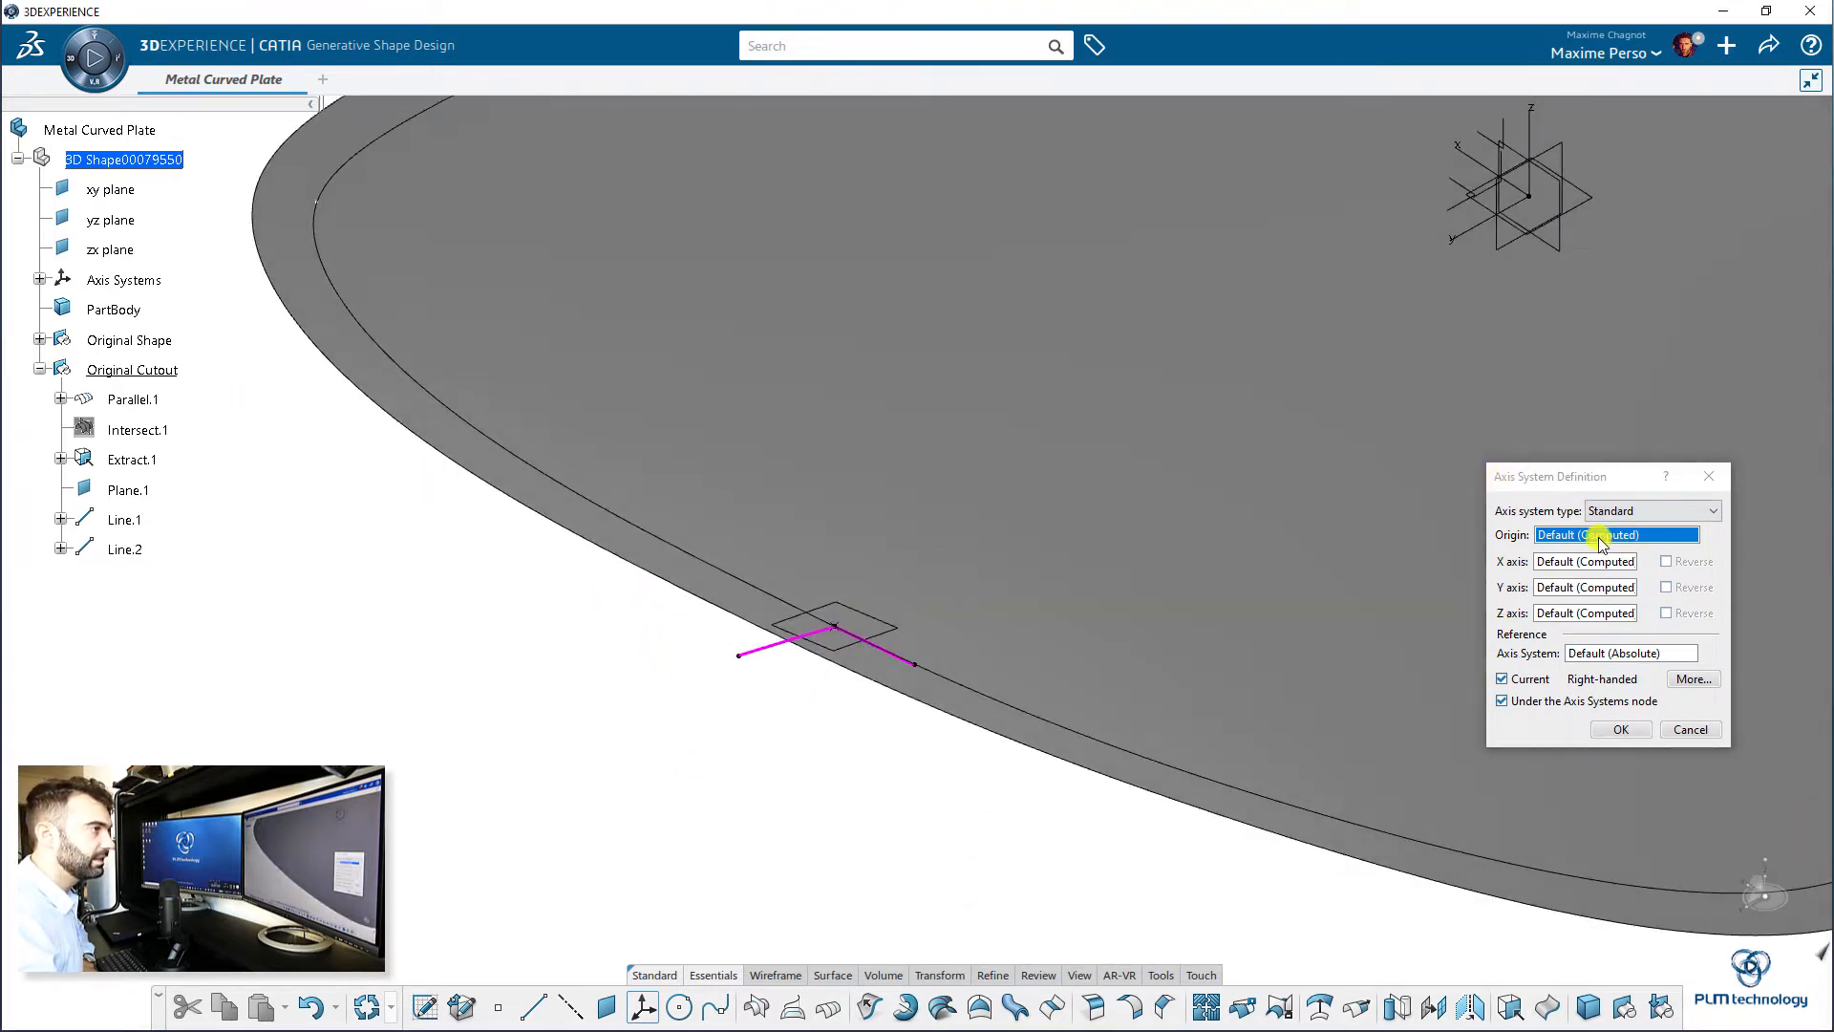
mouse_move(963, 696)
middle_down()
mouse_move(1105, 577)
mouse_move(1048, 512)
middle_up()
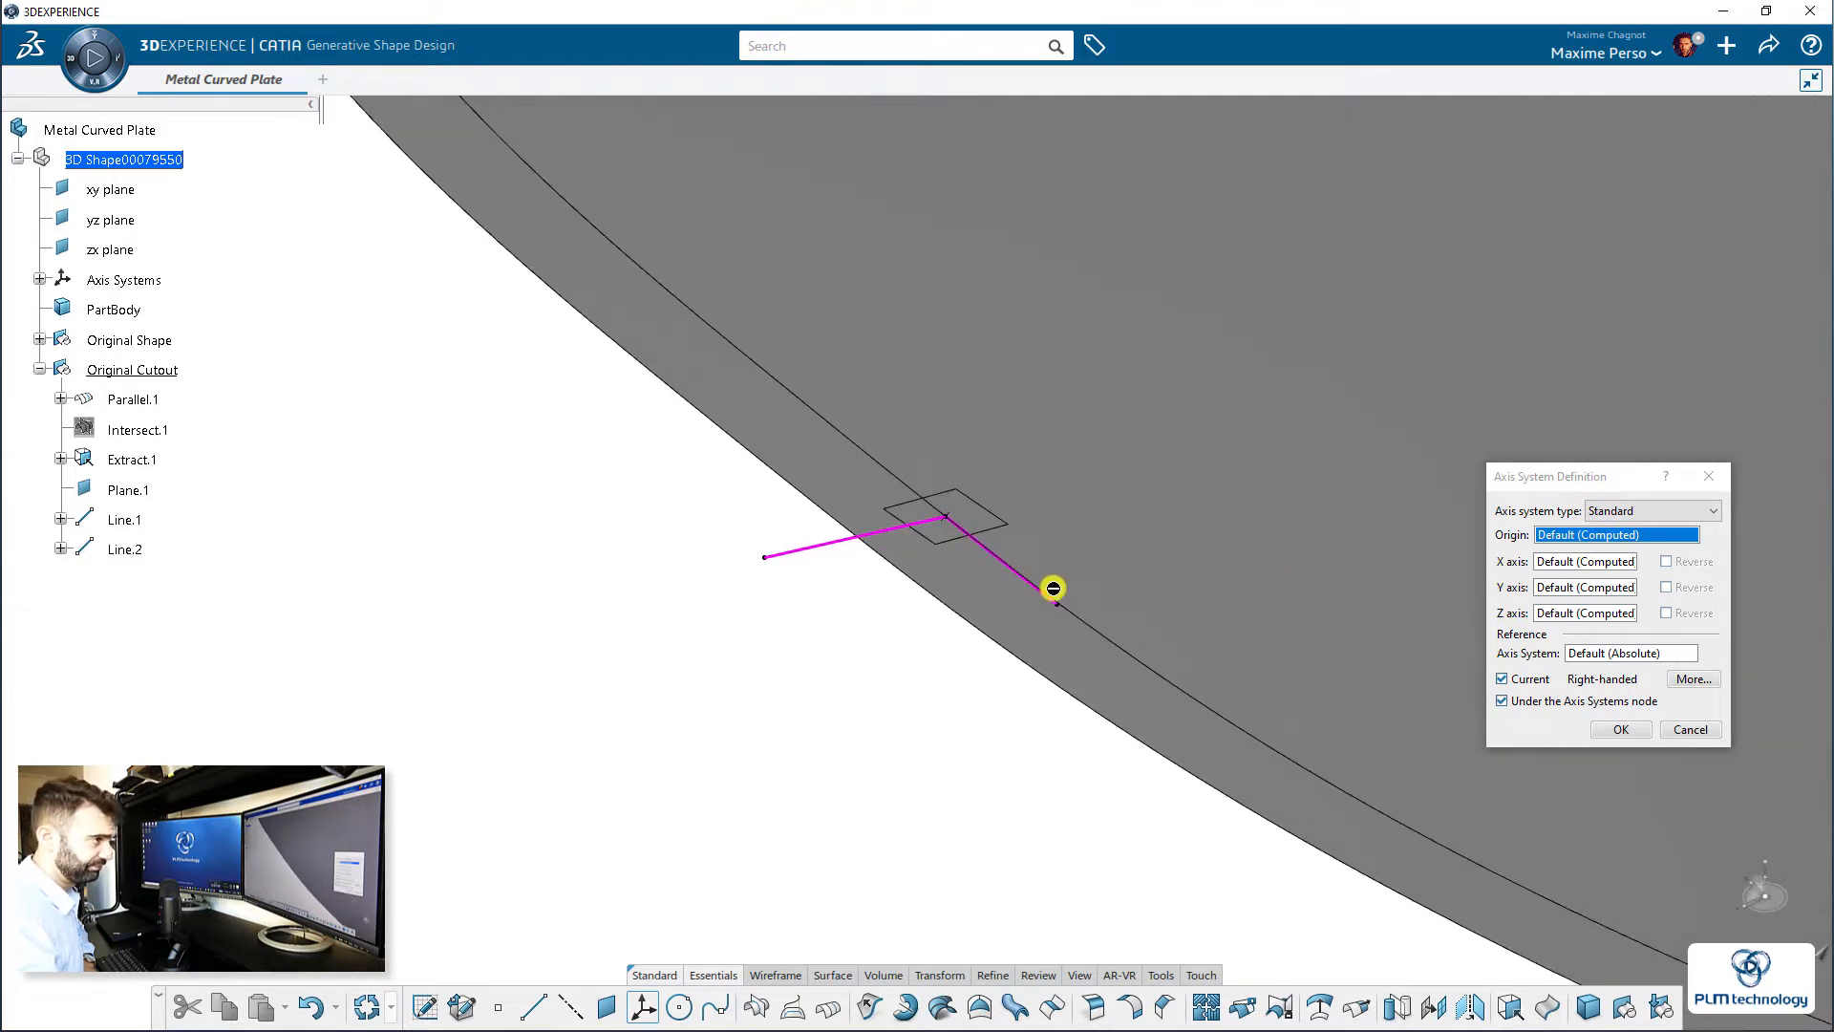
middle_drag(932, 670, 863, 643)
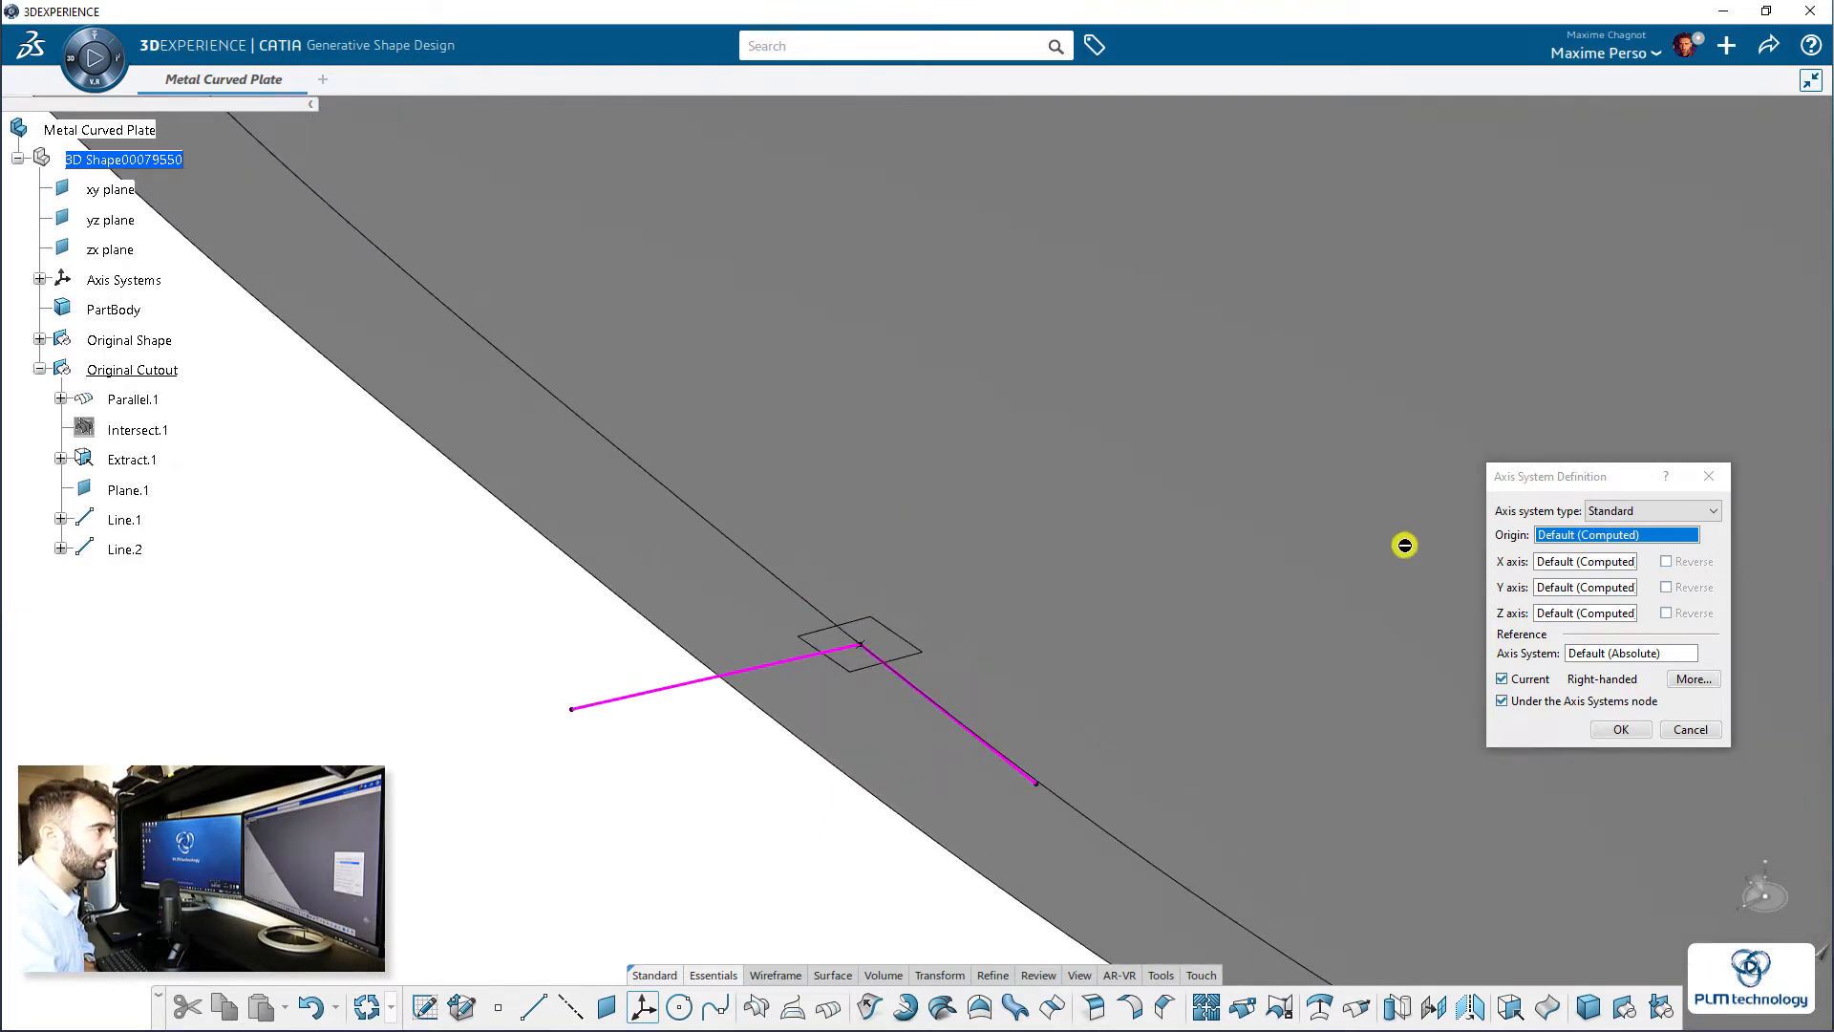
click(865, 649)
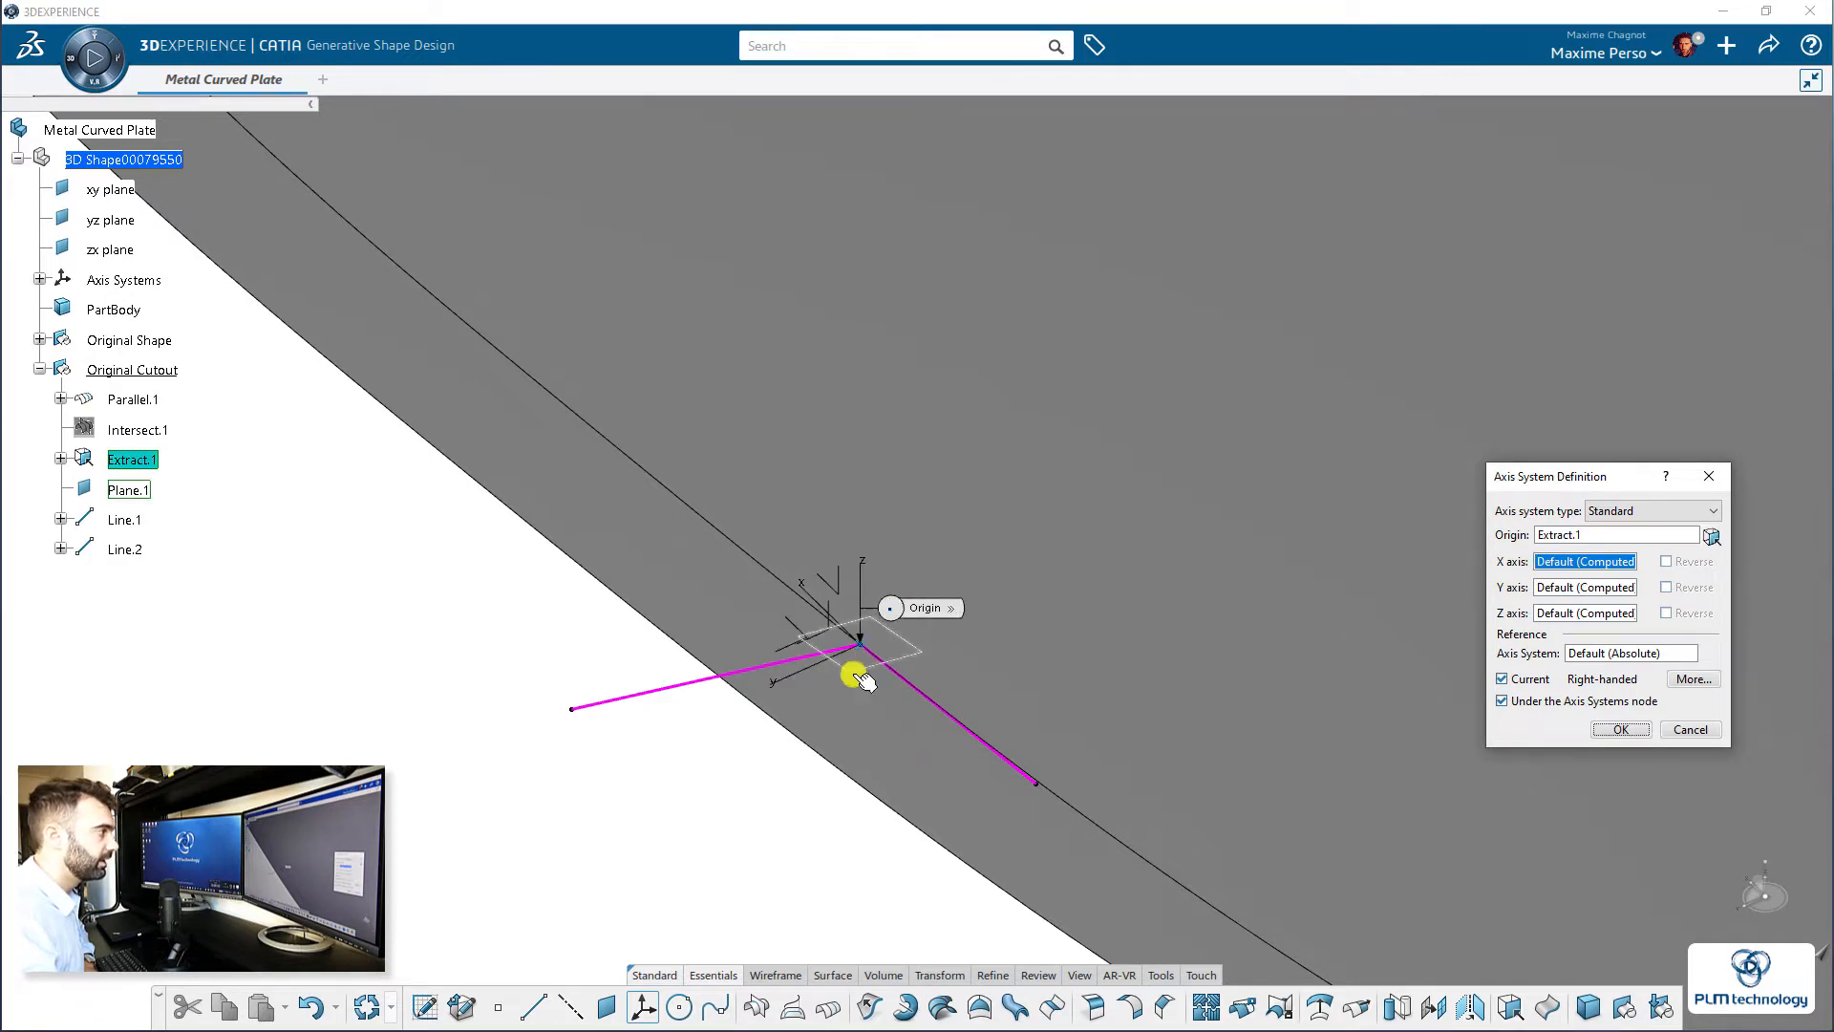
- Align the axis system's X axis with Line.1 and its Y axis with Line.2
middle_drag(818, 704, 1000, 648)
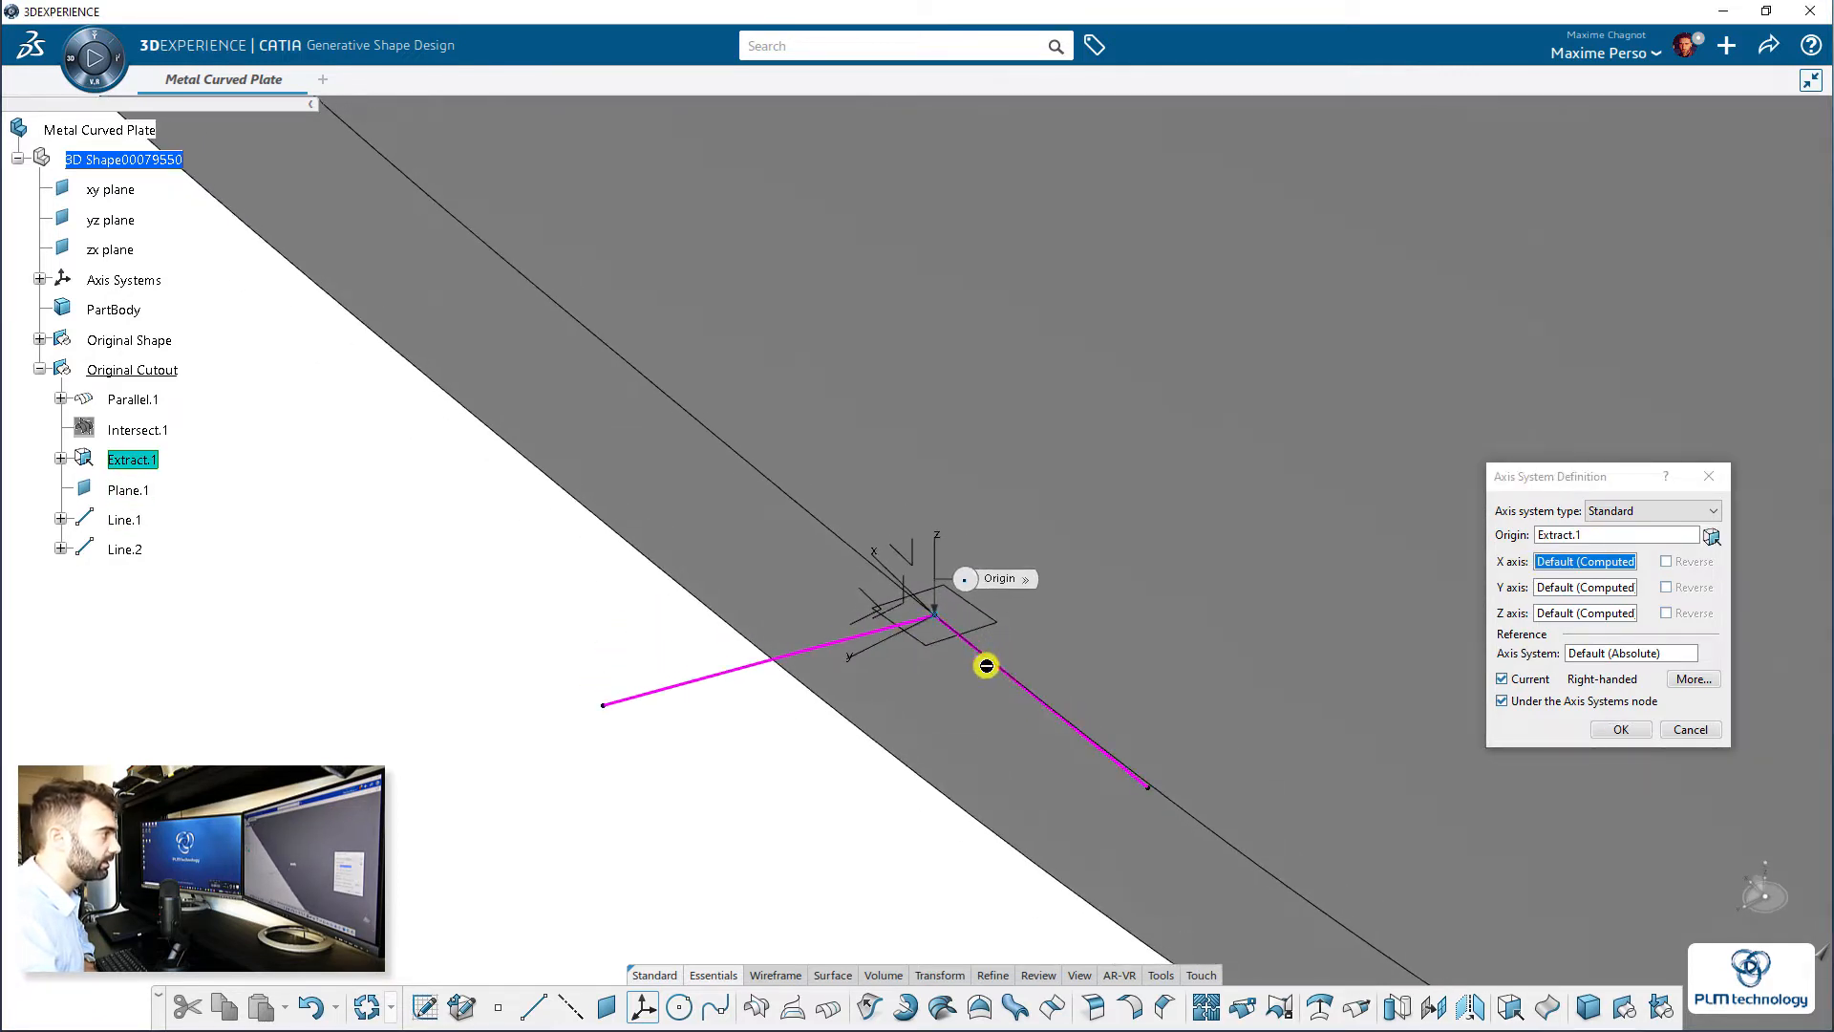
click(990, 667)
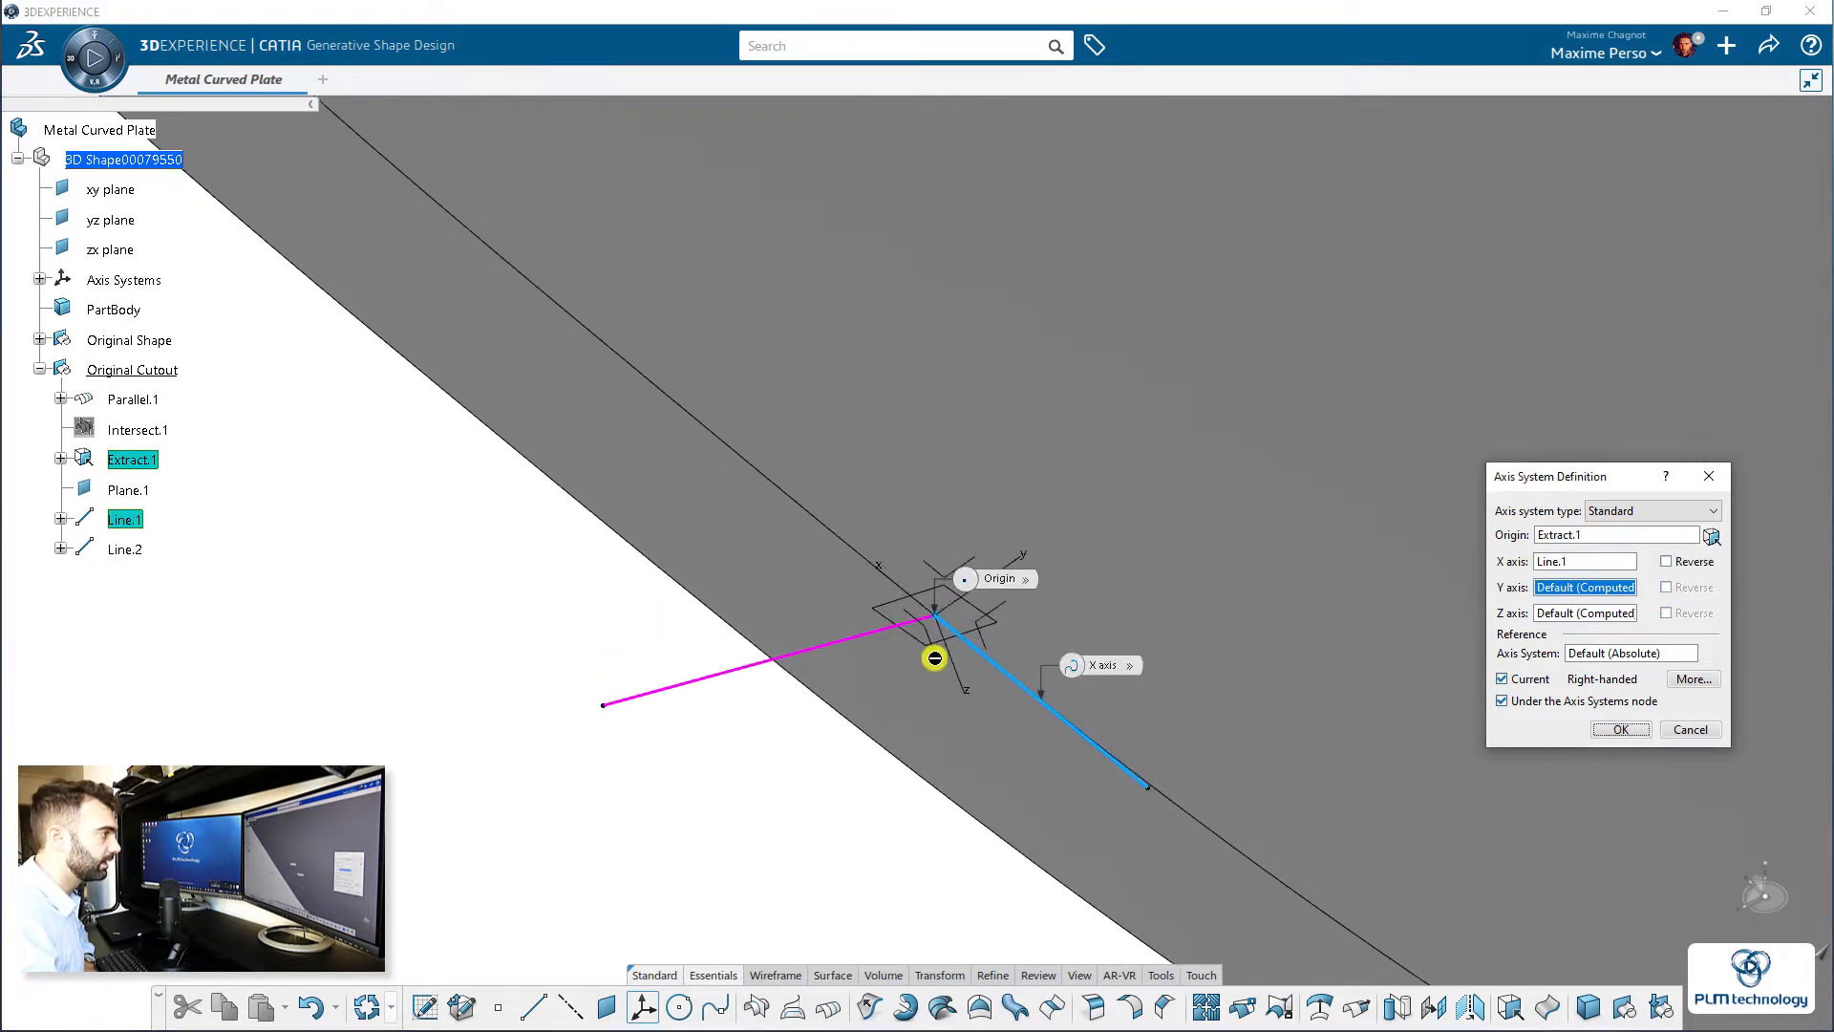
click(883, 634)
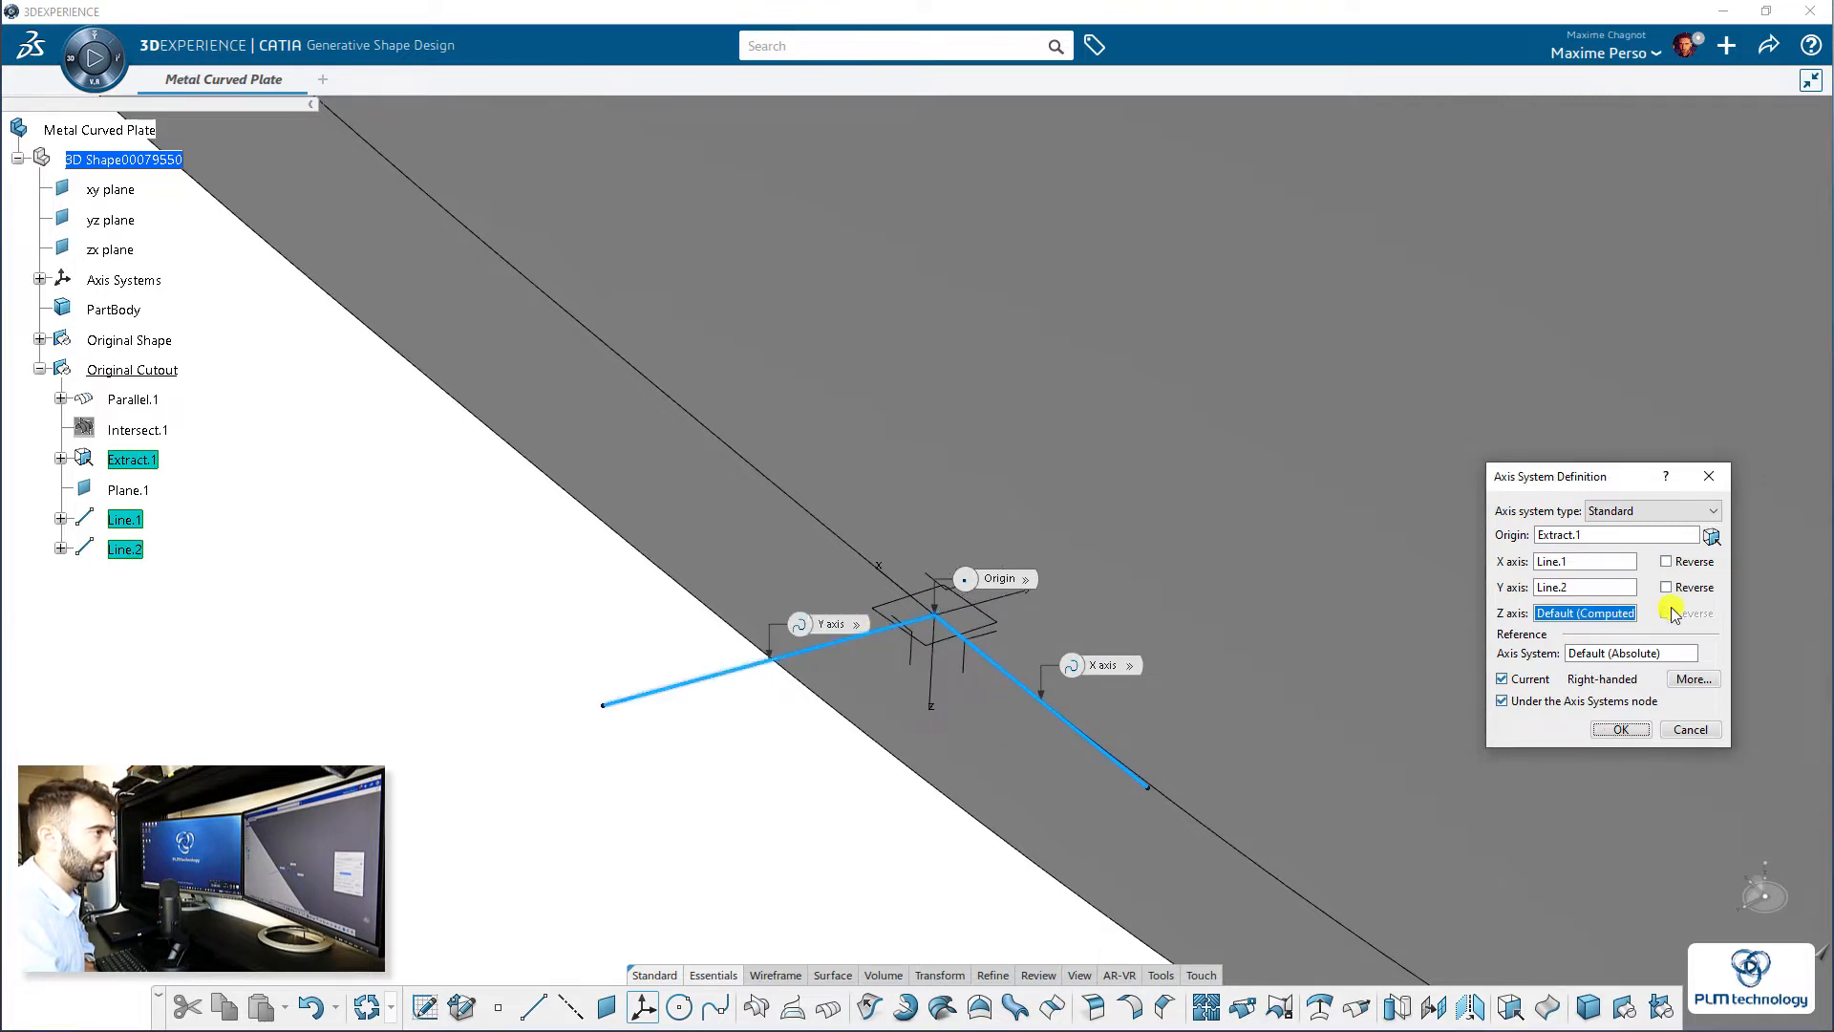
- Reverse both the X and Y directions of the axis system and create it as the current one
click(1667, 562)
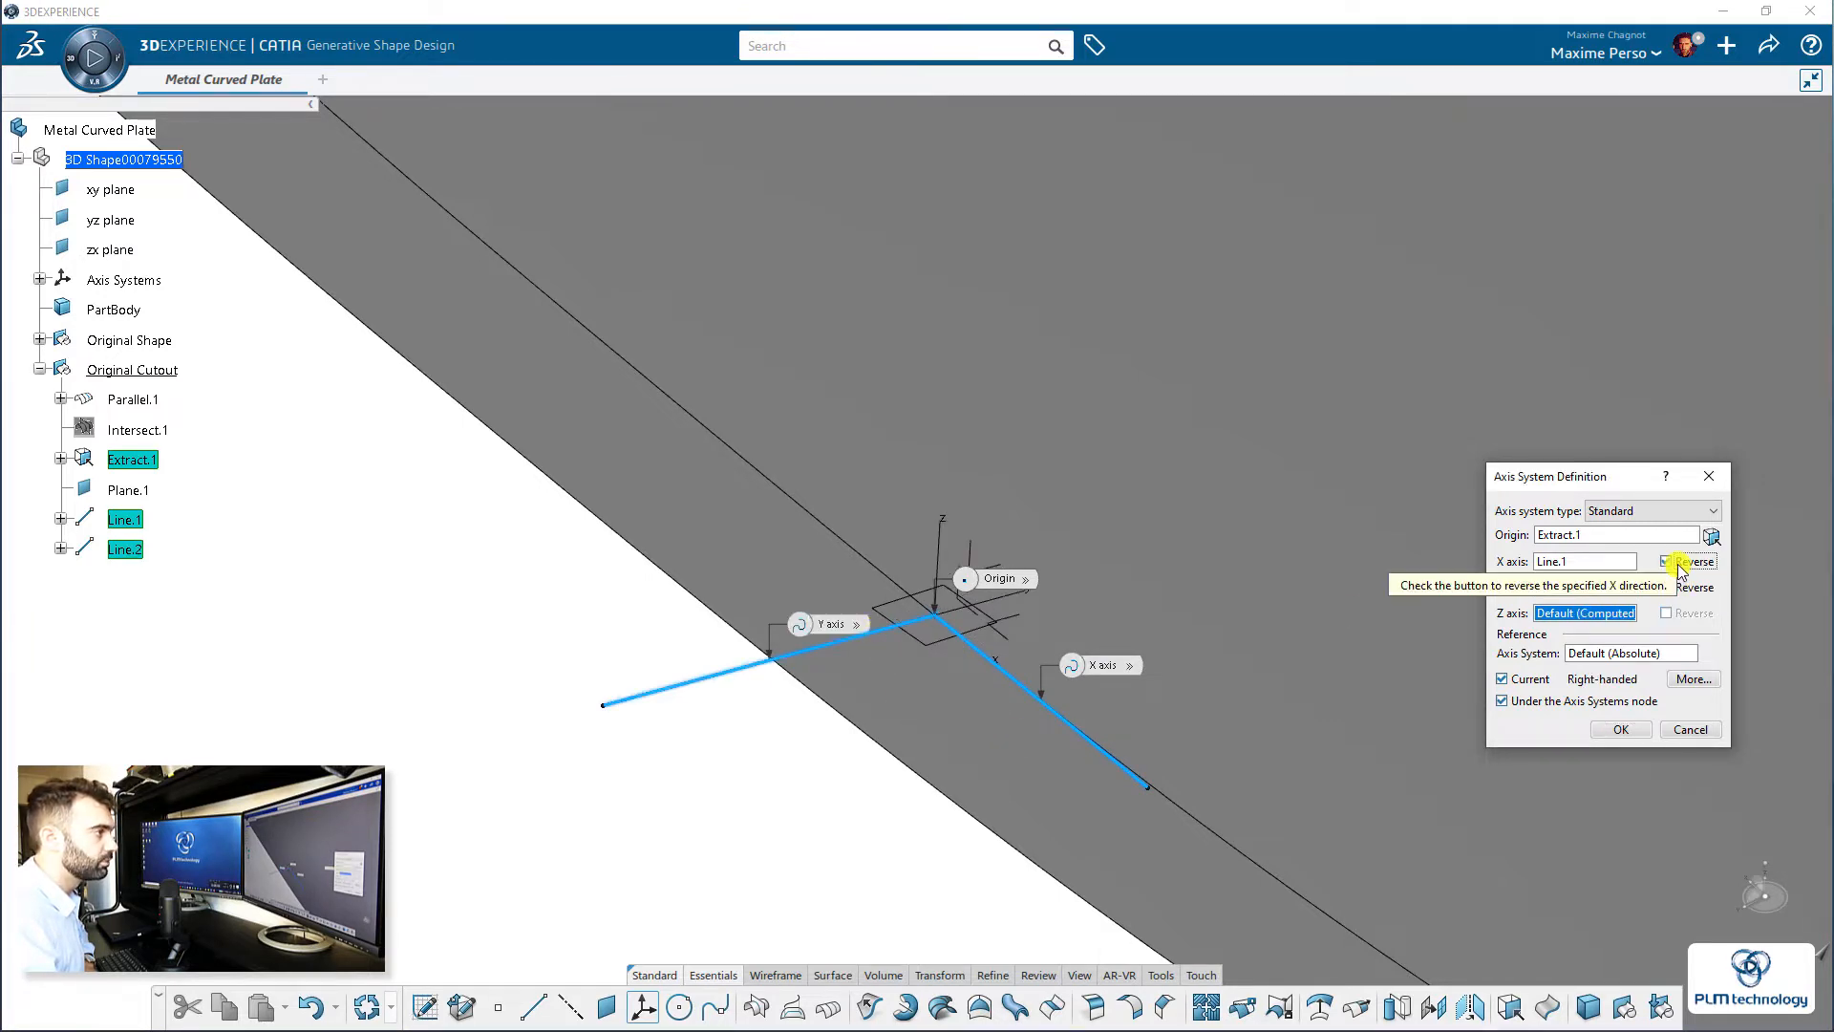
click(1666, 587)
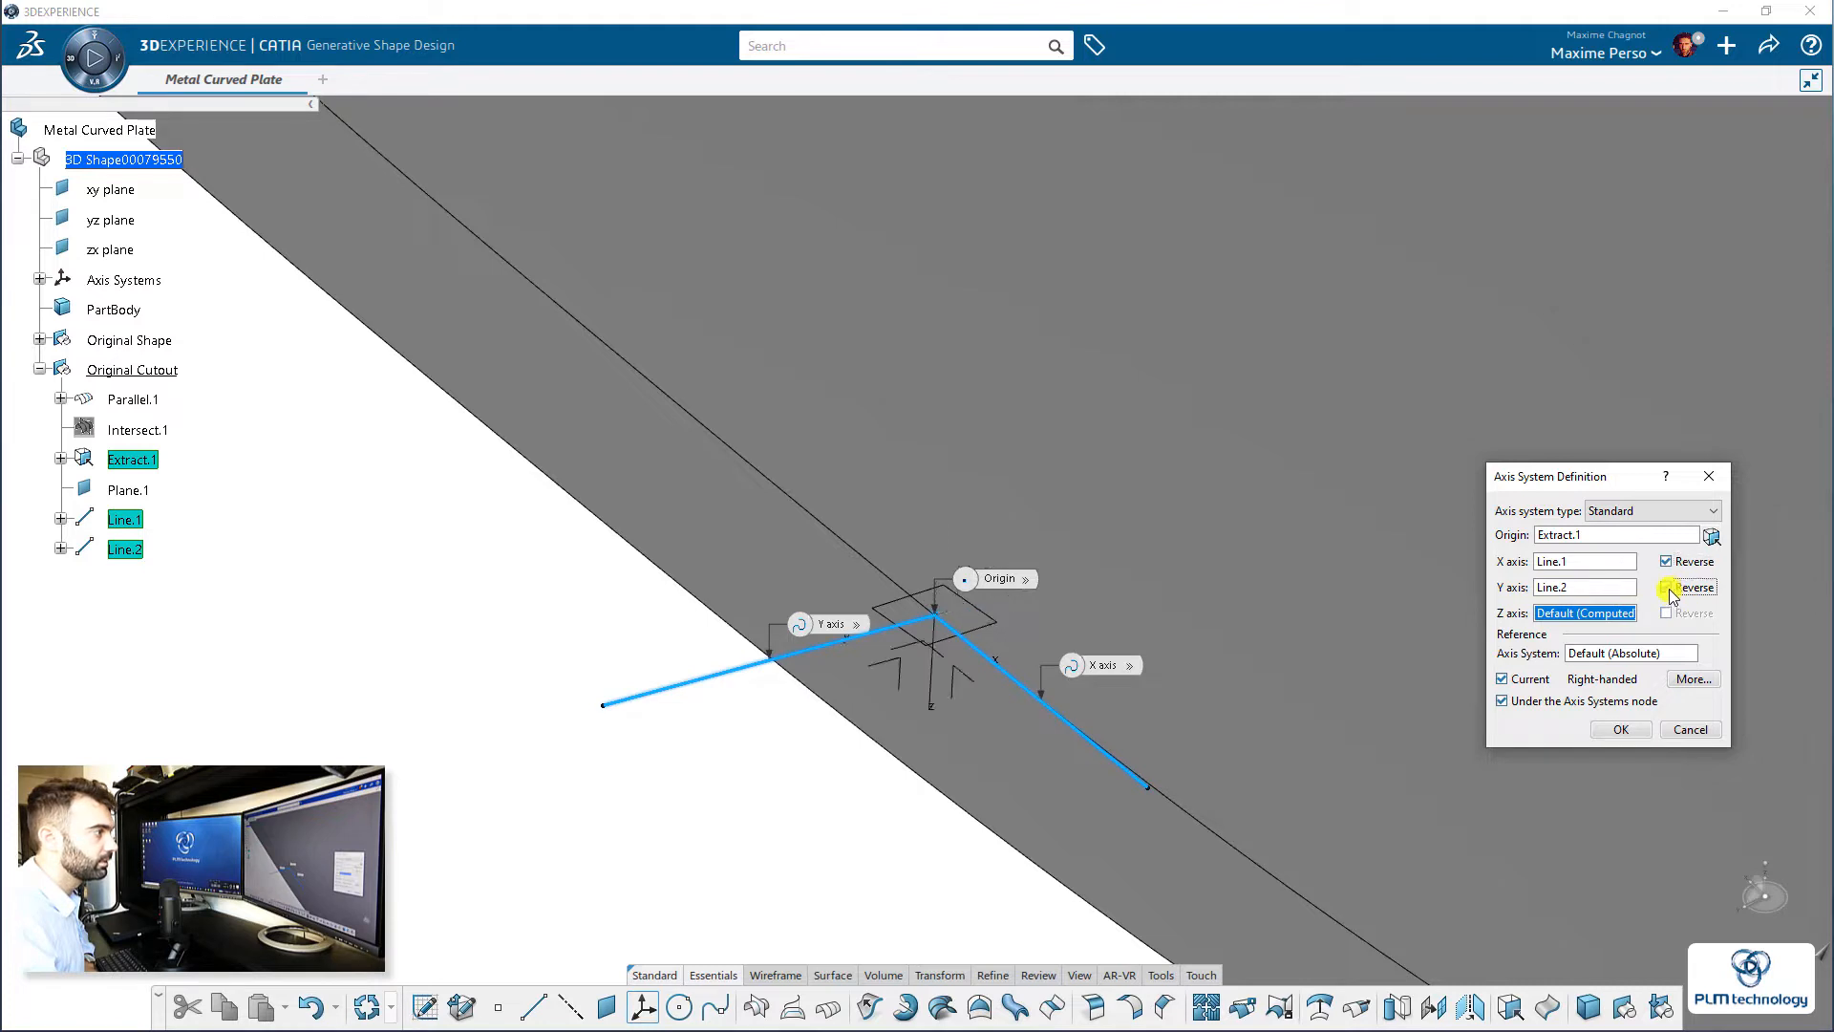
click(1666, 561)
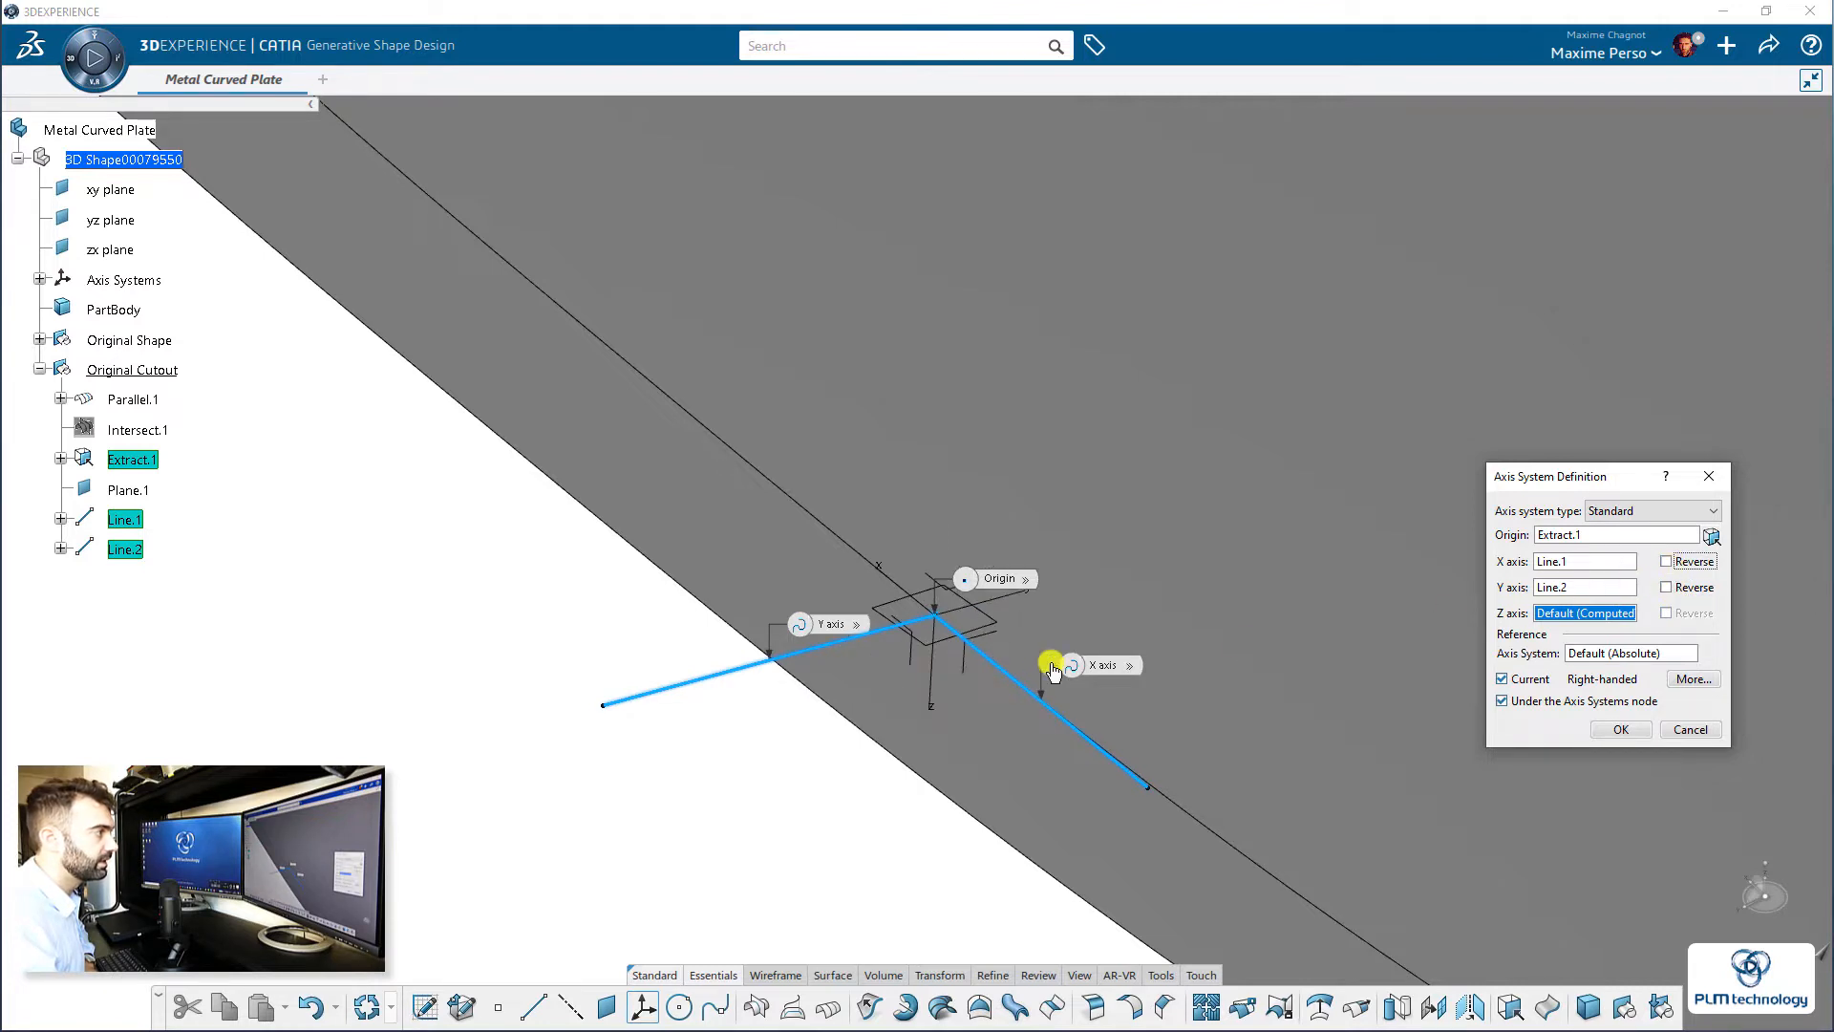
middle_drag(1051, 668, 774, 597)
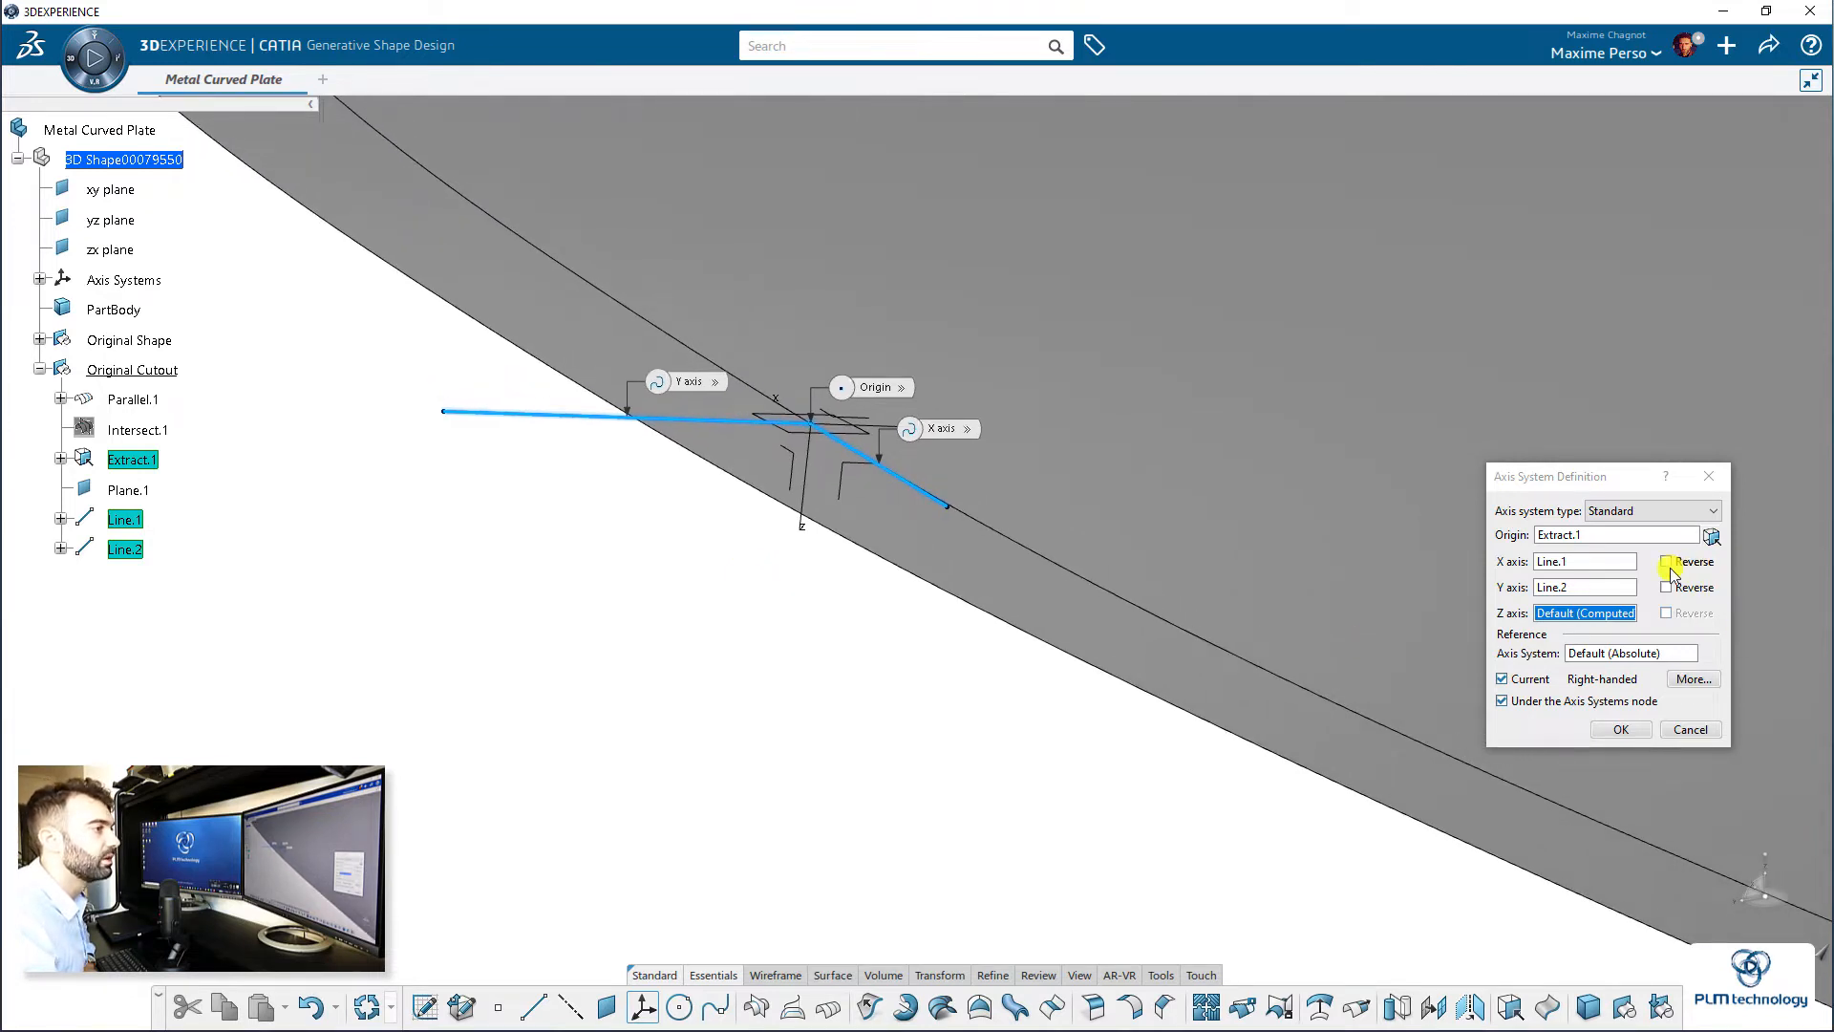
middle_drag(806, 471, 726, 604)
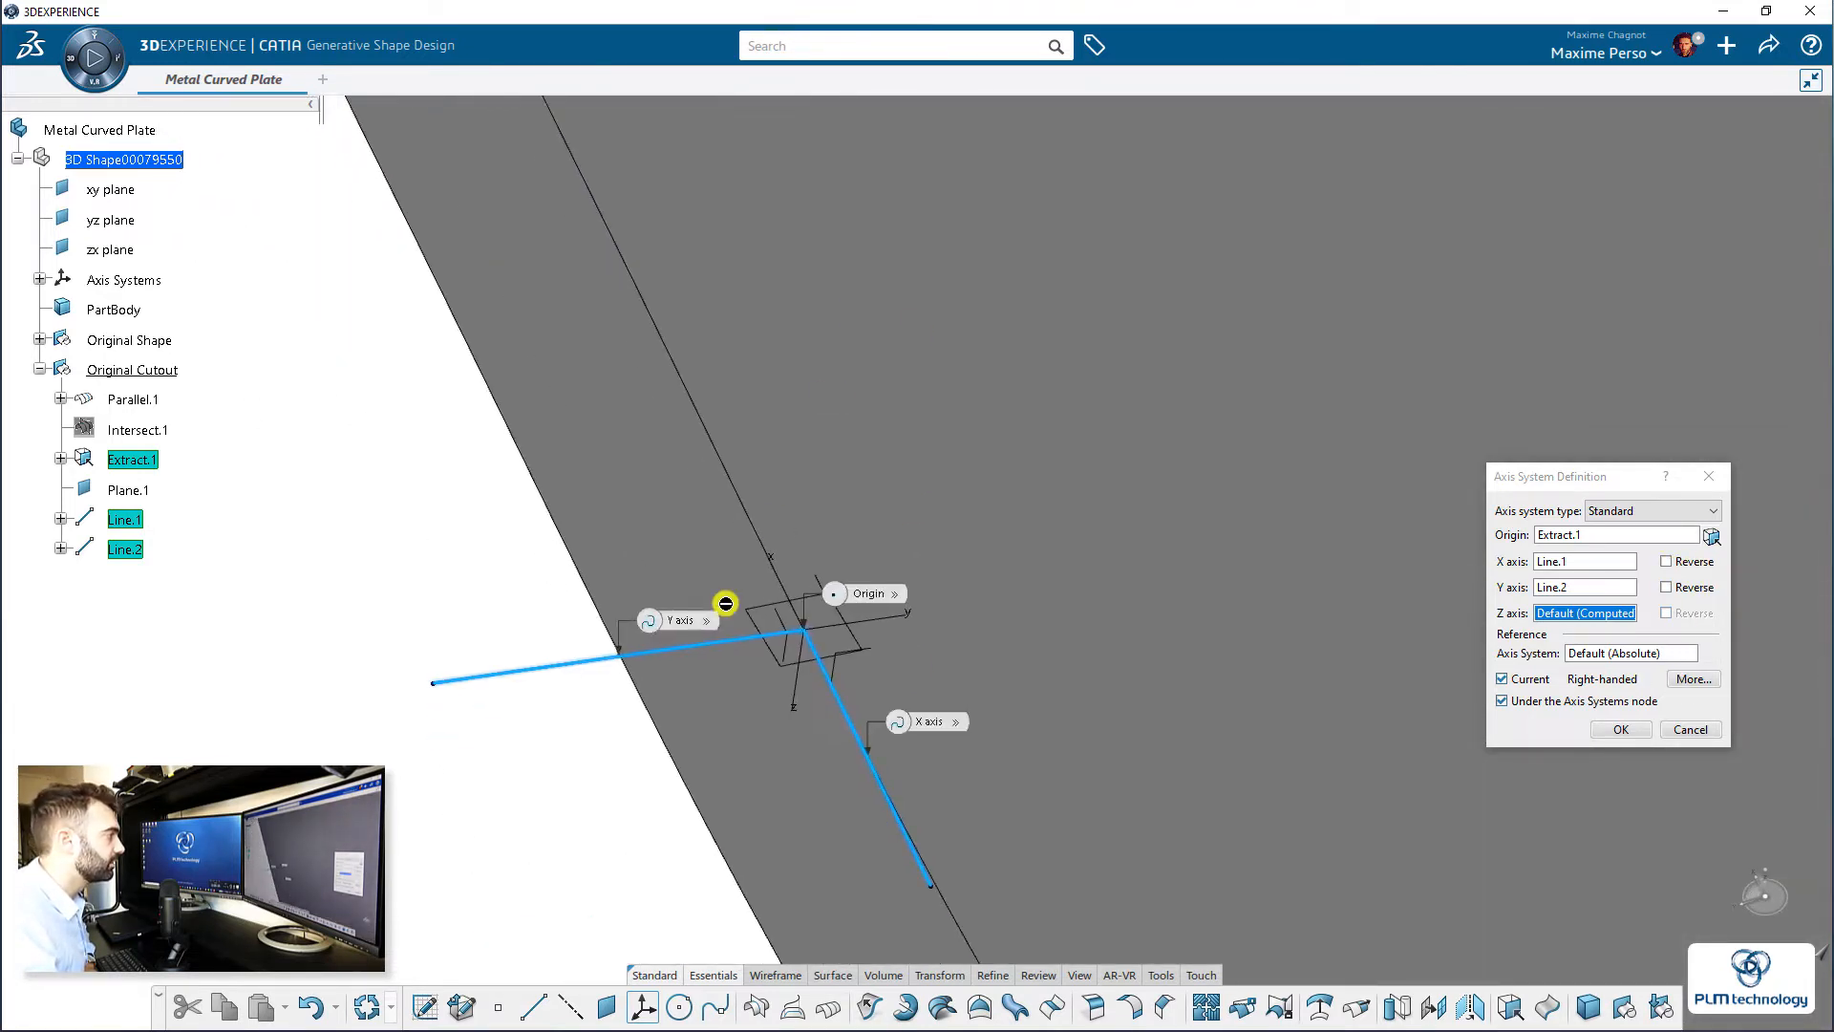
click(1666, 587)
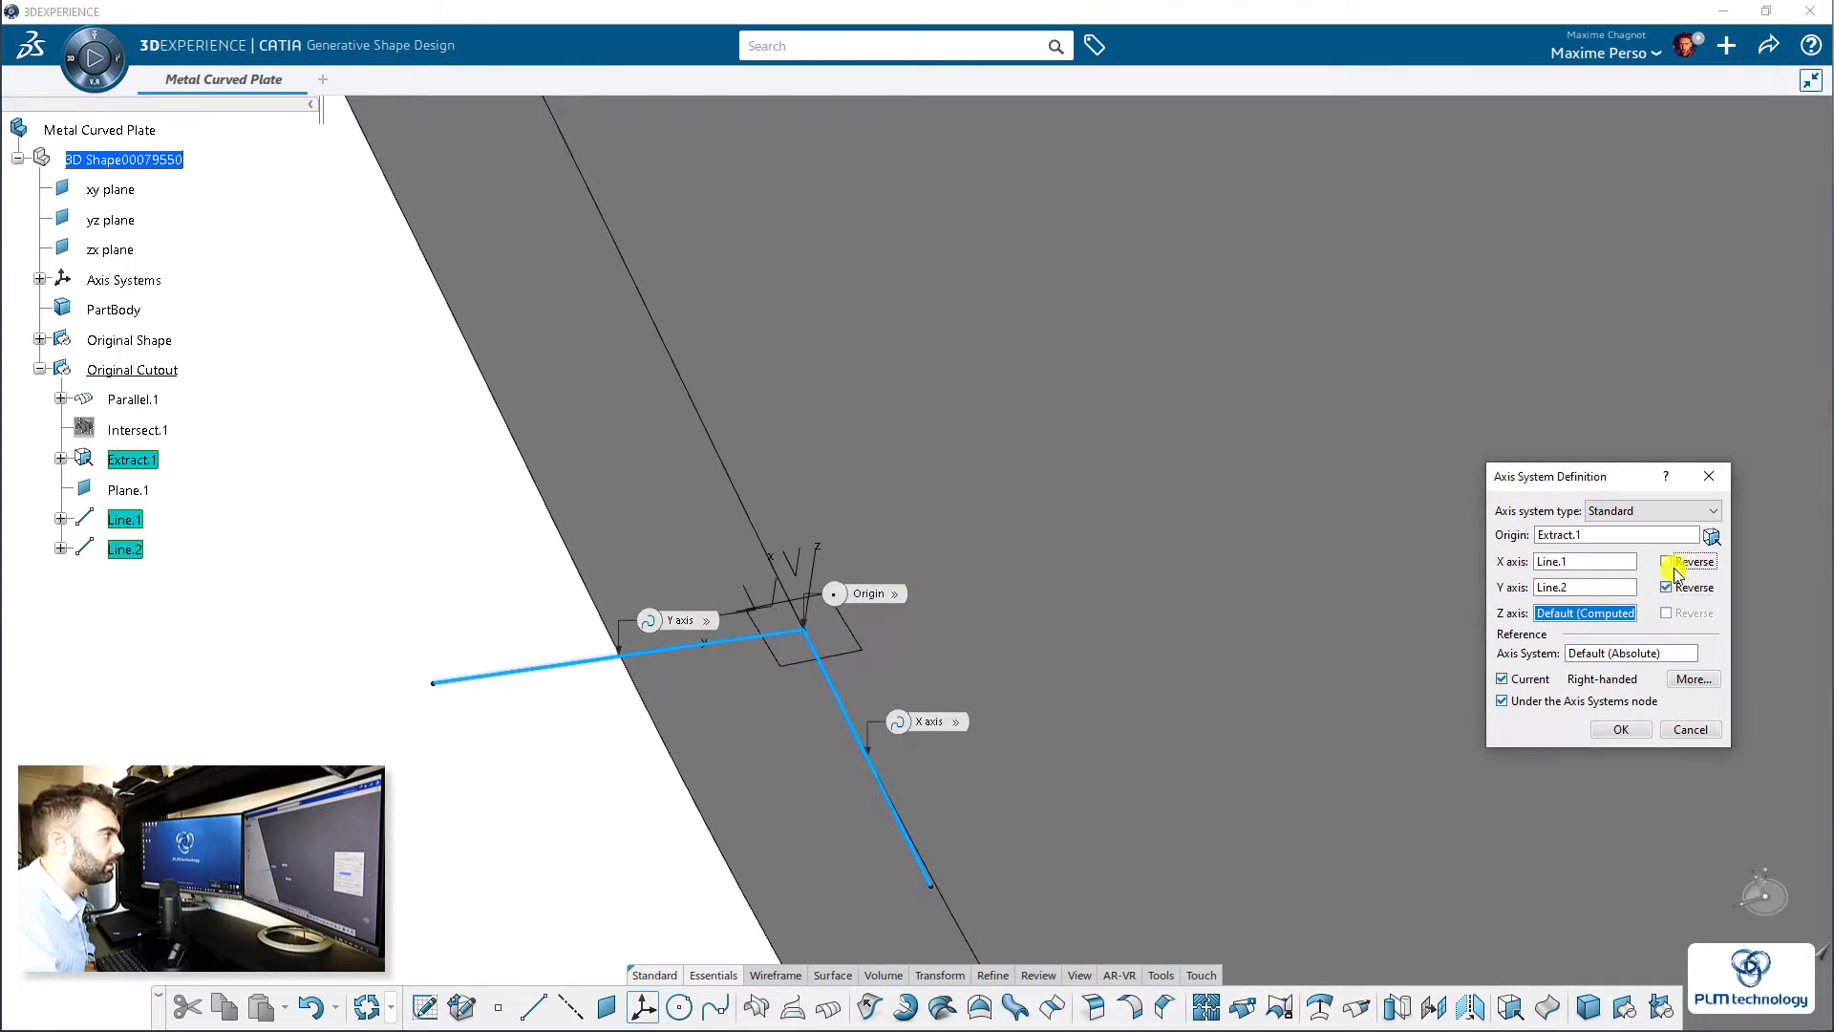
click(1666, 562)
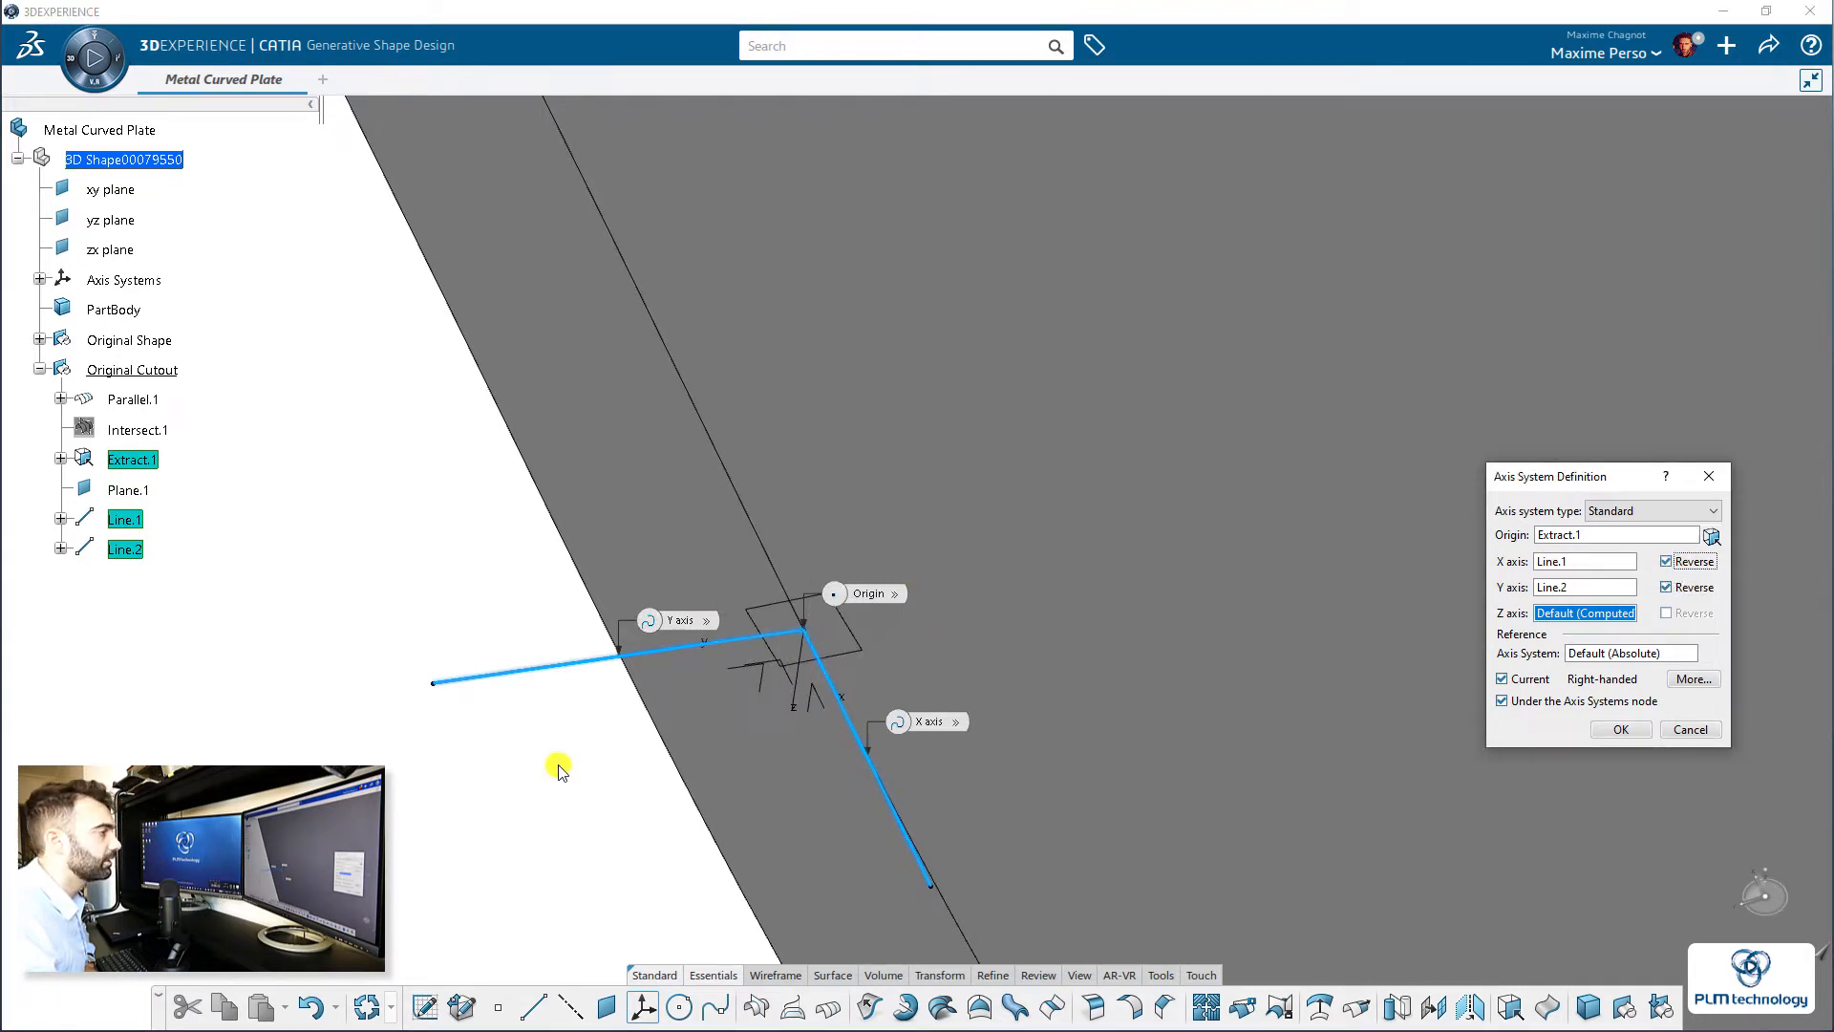
click(1624, 729)
- Hide the construction lines Line.1 and Line.2 in the Original Cutout set
middle_drag(508, 799, 722, 537)
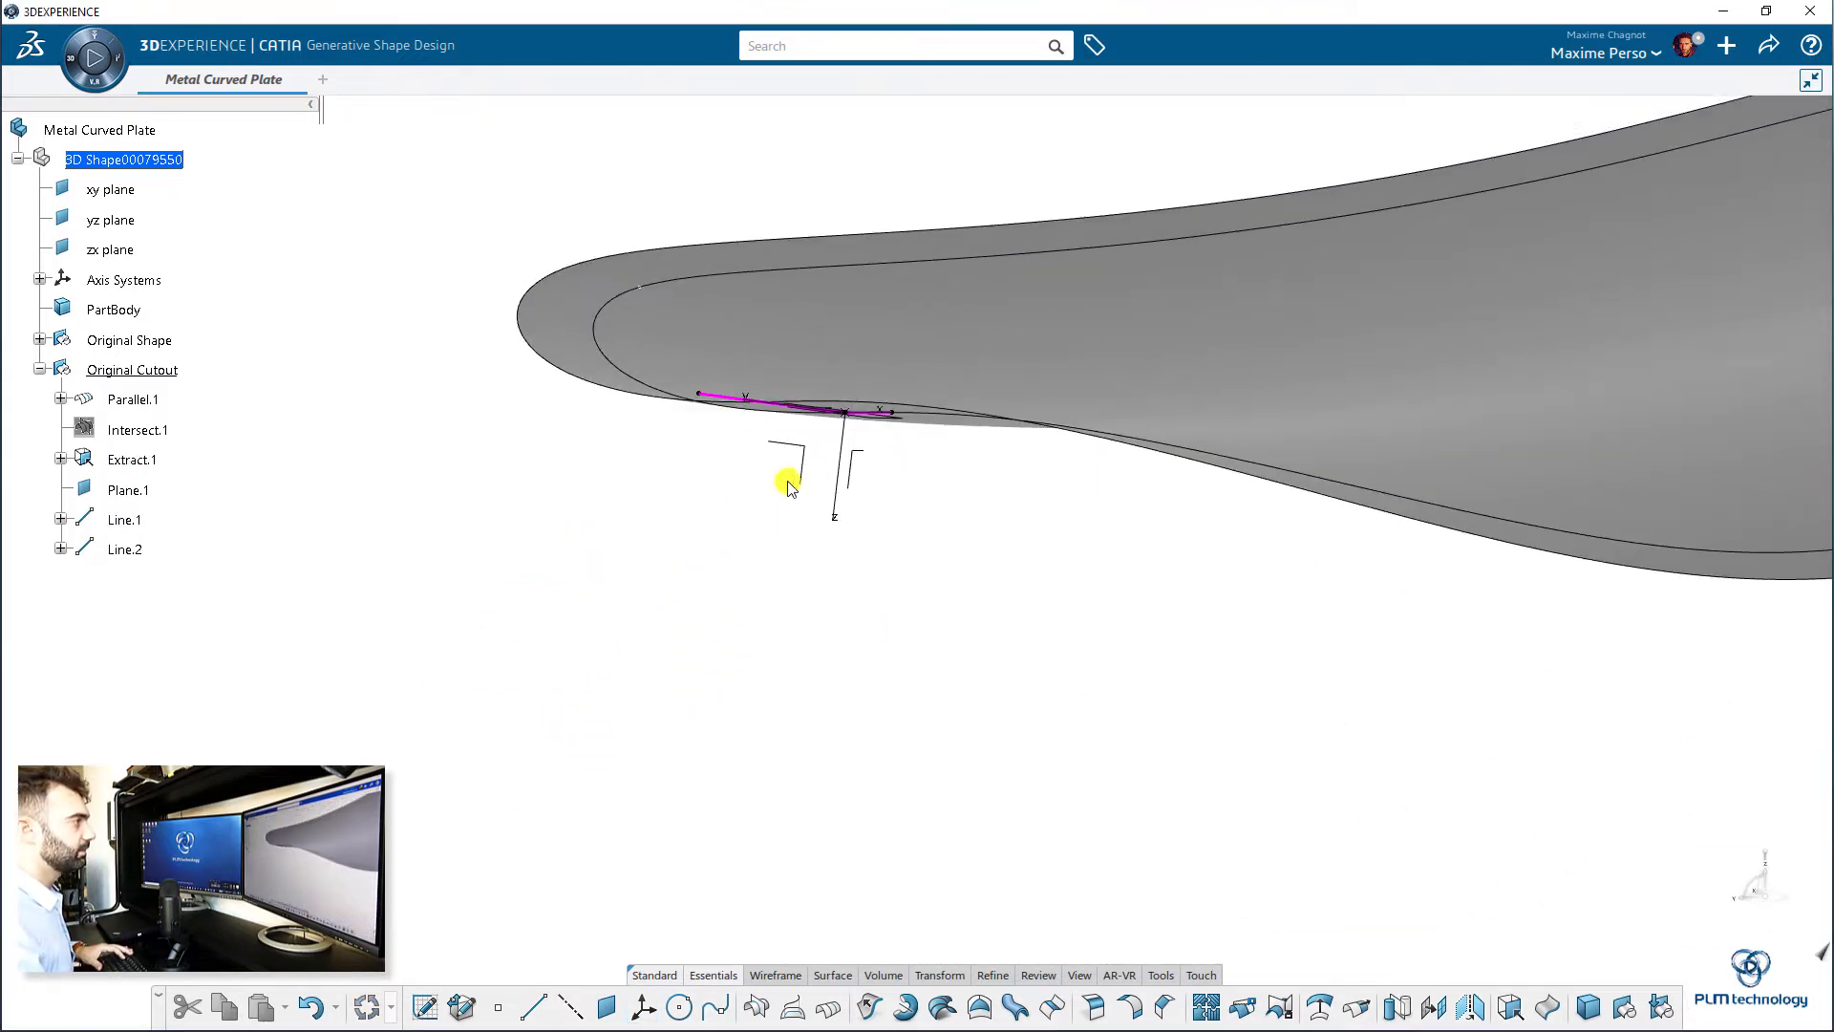
middle_drag(789, 487, 748, 605)
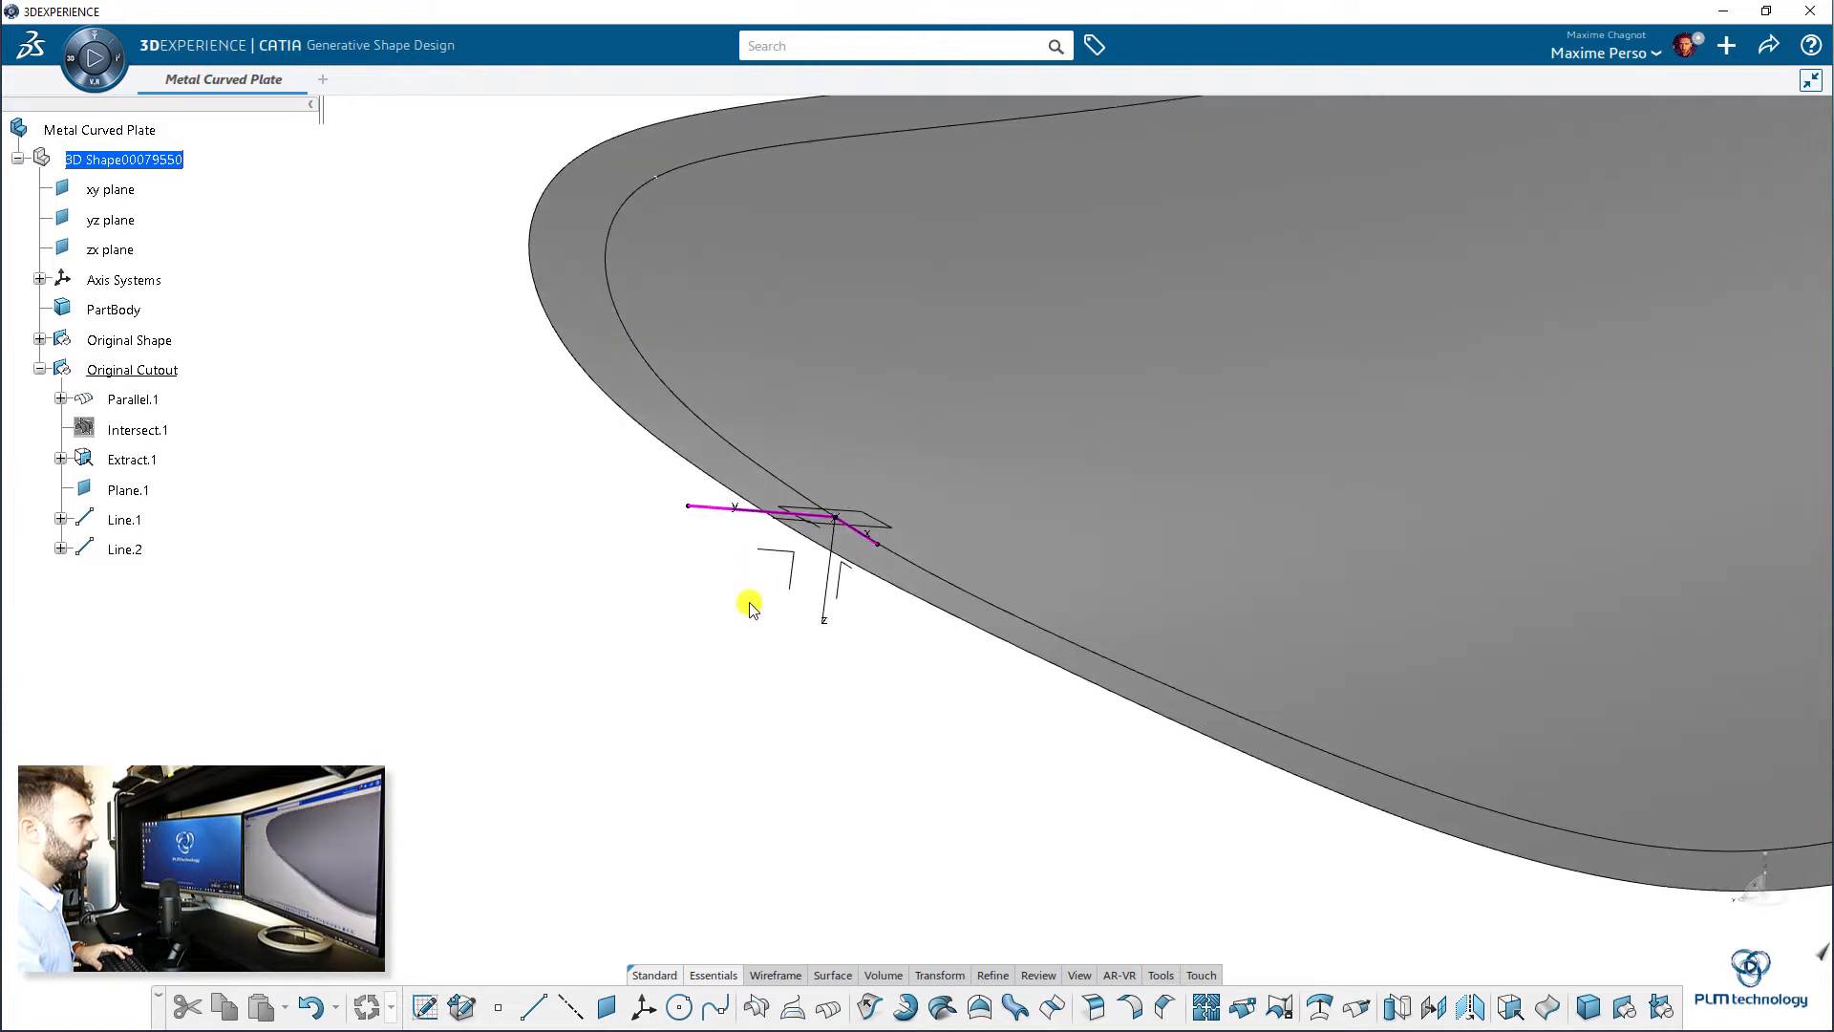
click(126, 520)
ctrl+click(126, 549)
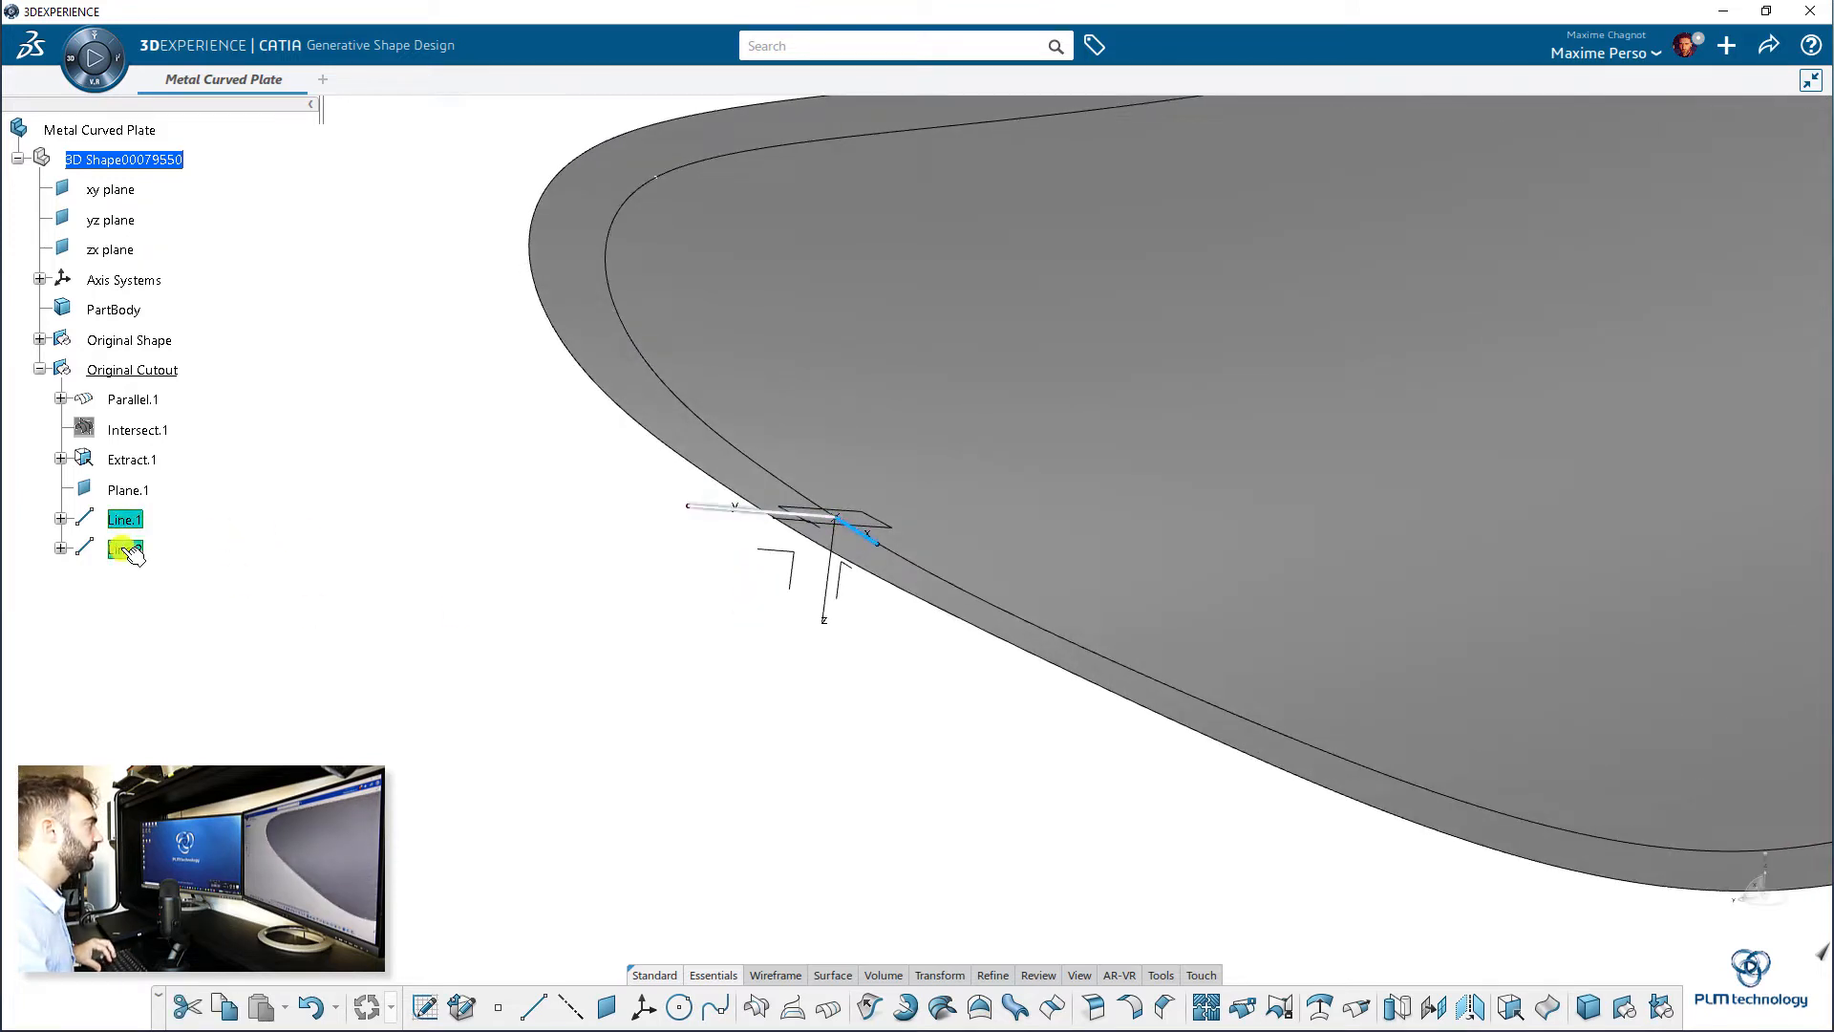
click(202, 540)
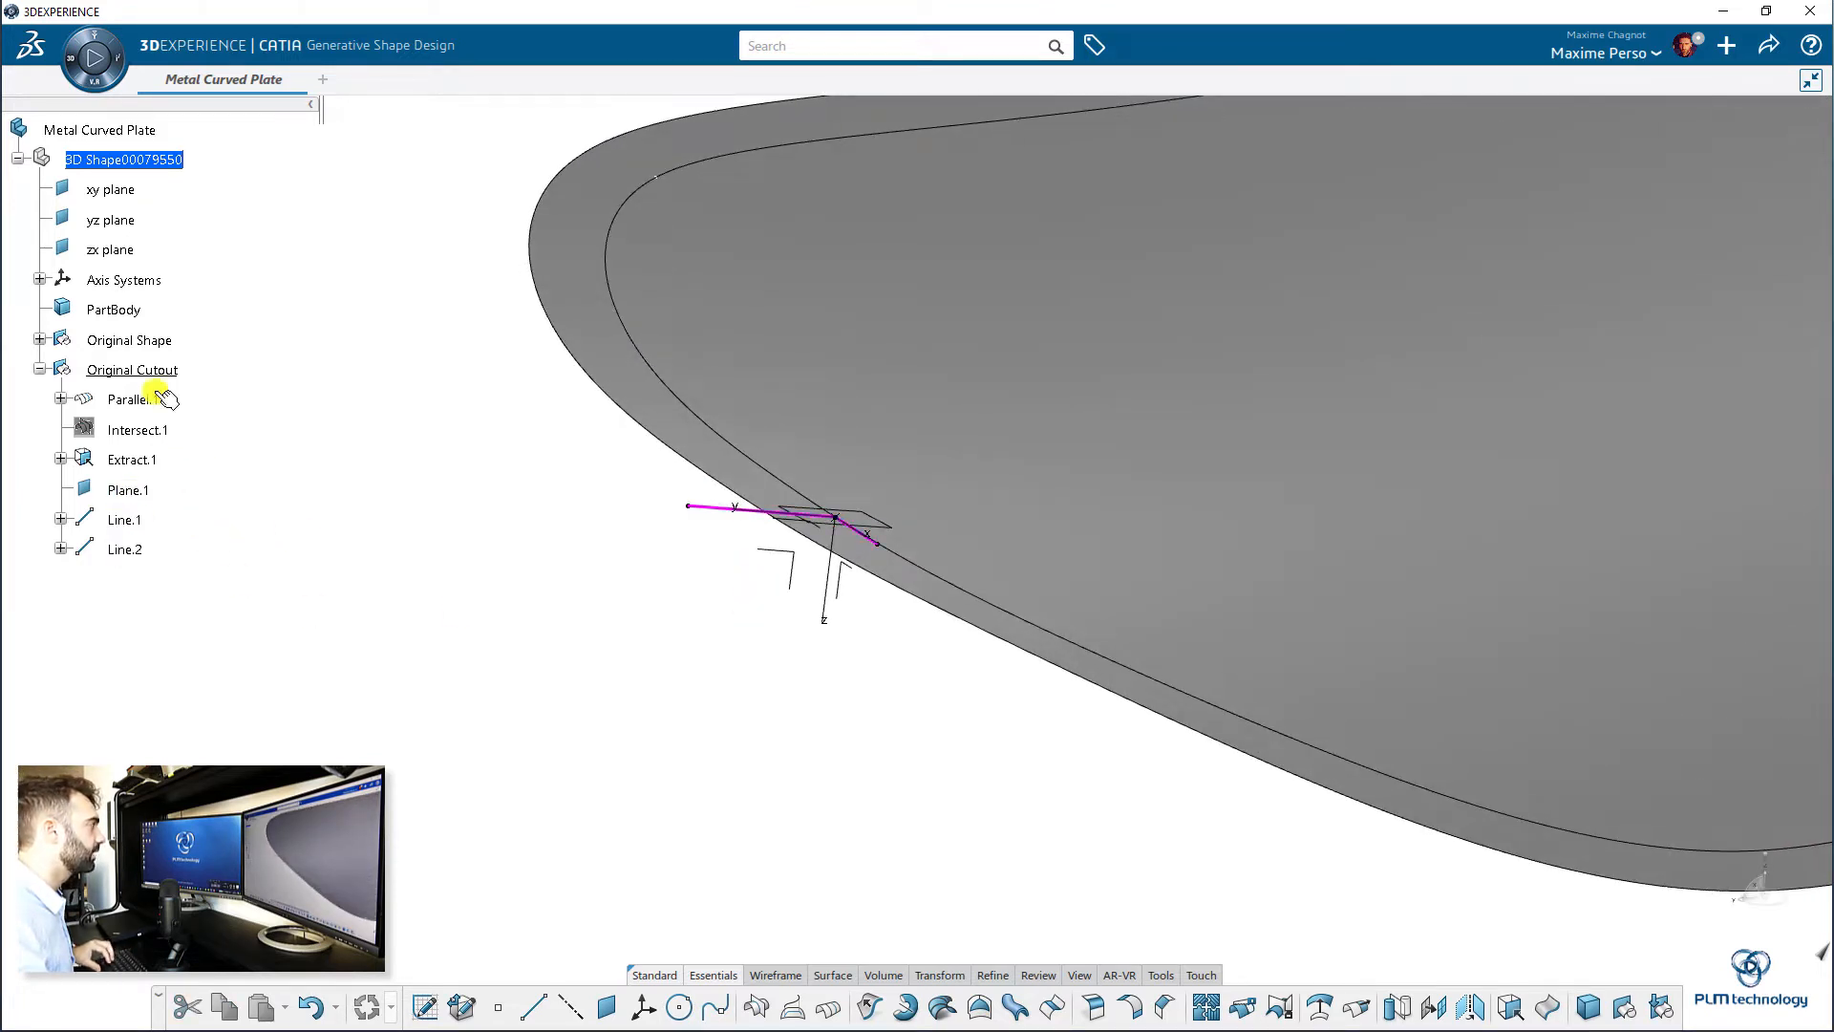
click(39, 370)
click(153, 372)
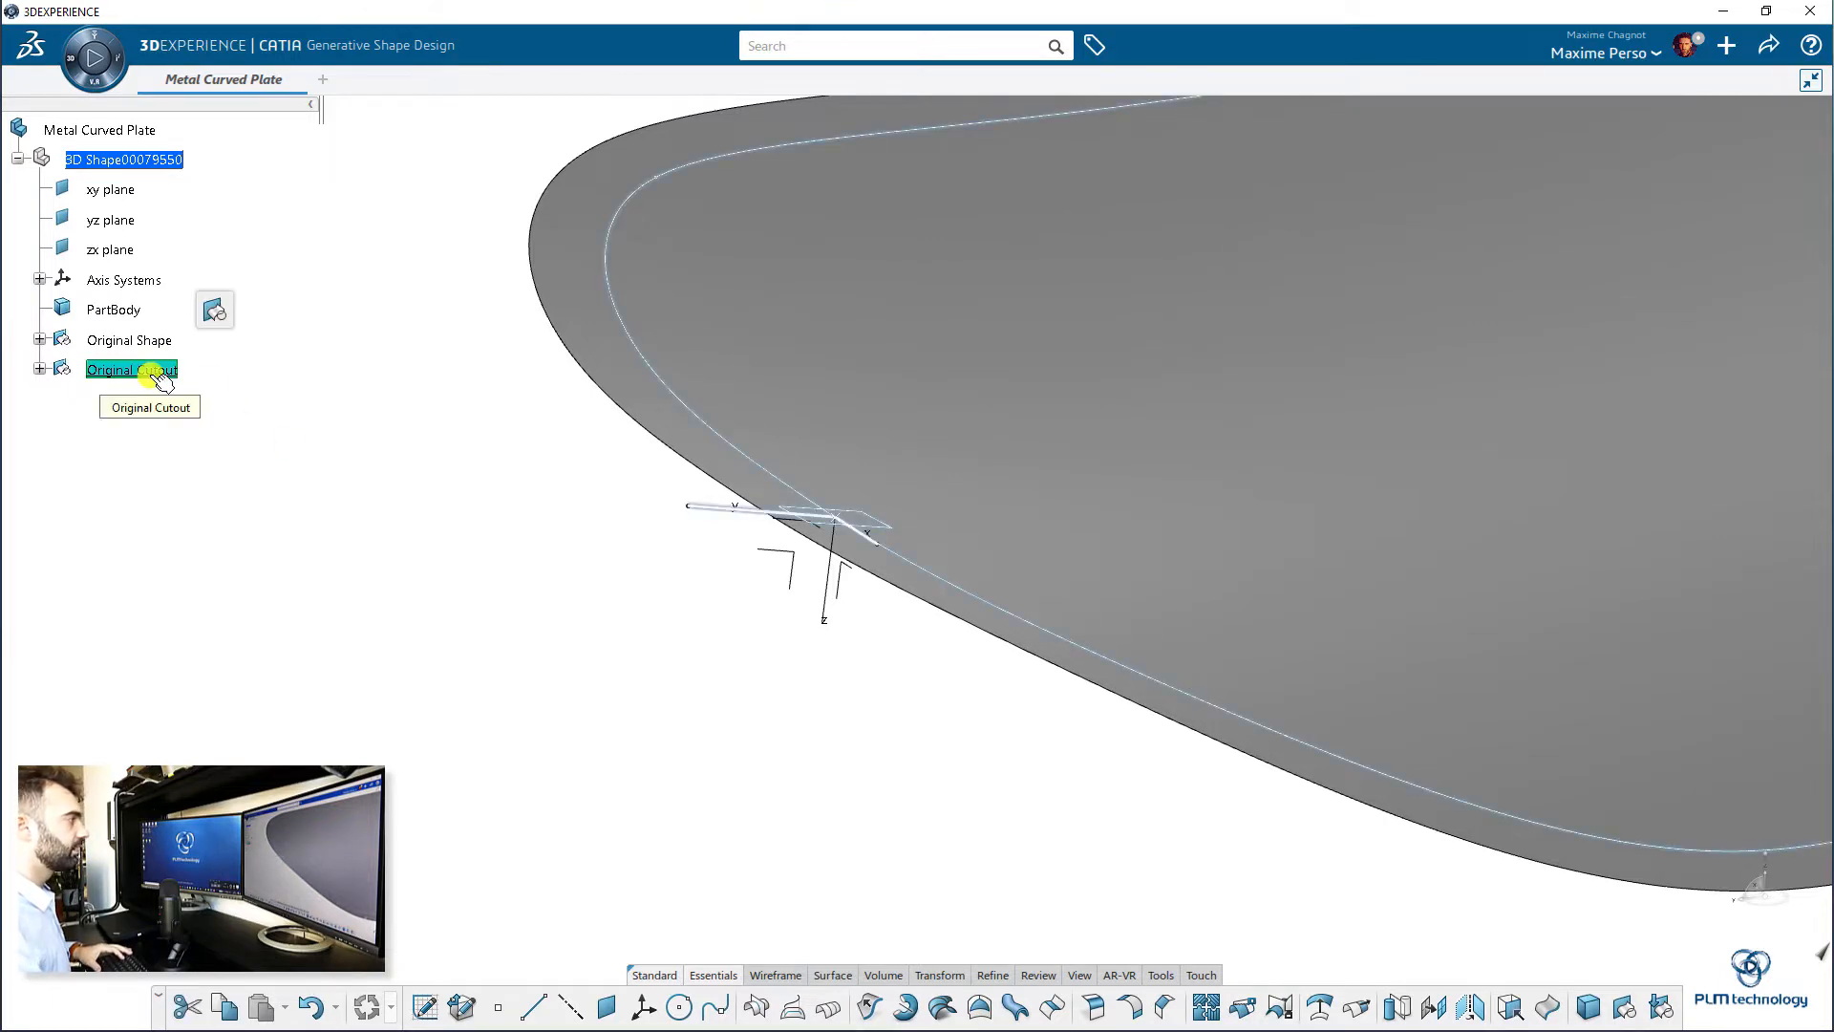
click(40, 369)
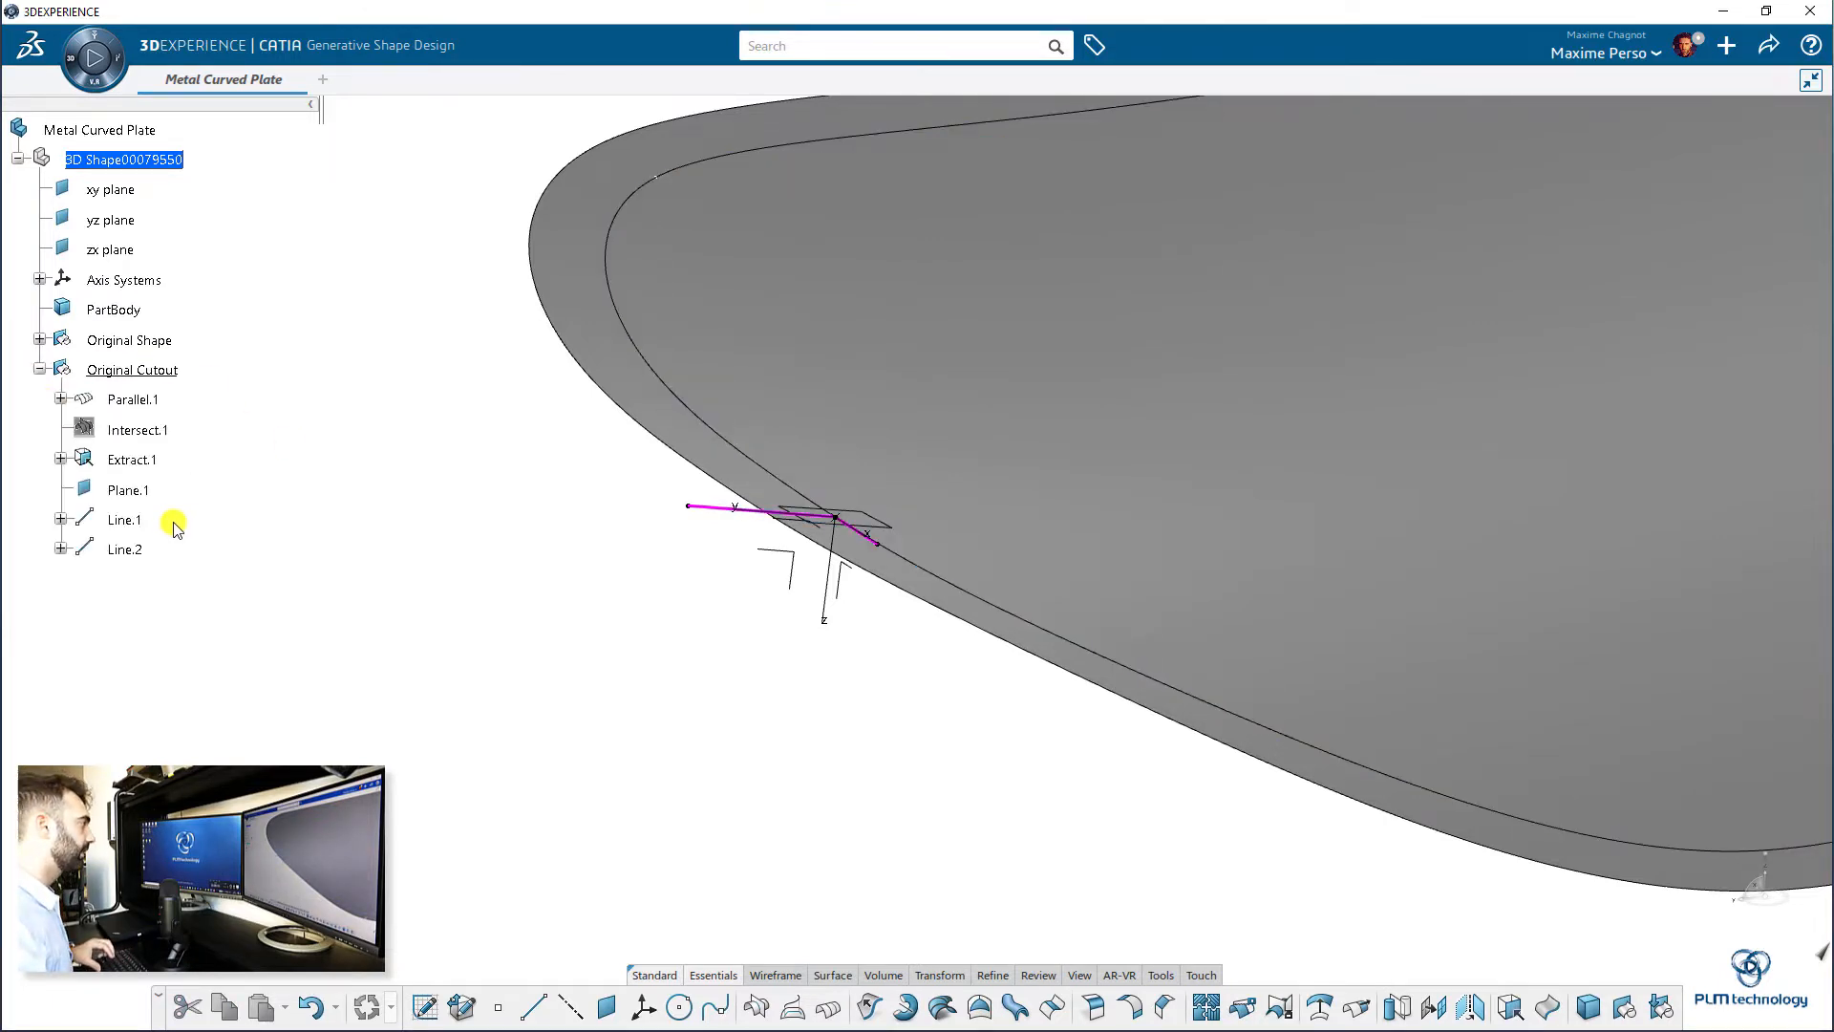
click(124, 520)
ctrl+click(131, 549)
right_click(135, 553)
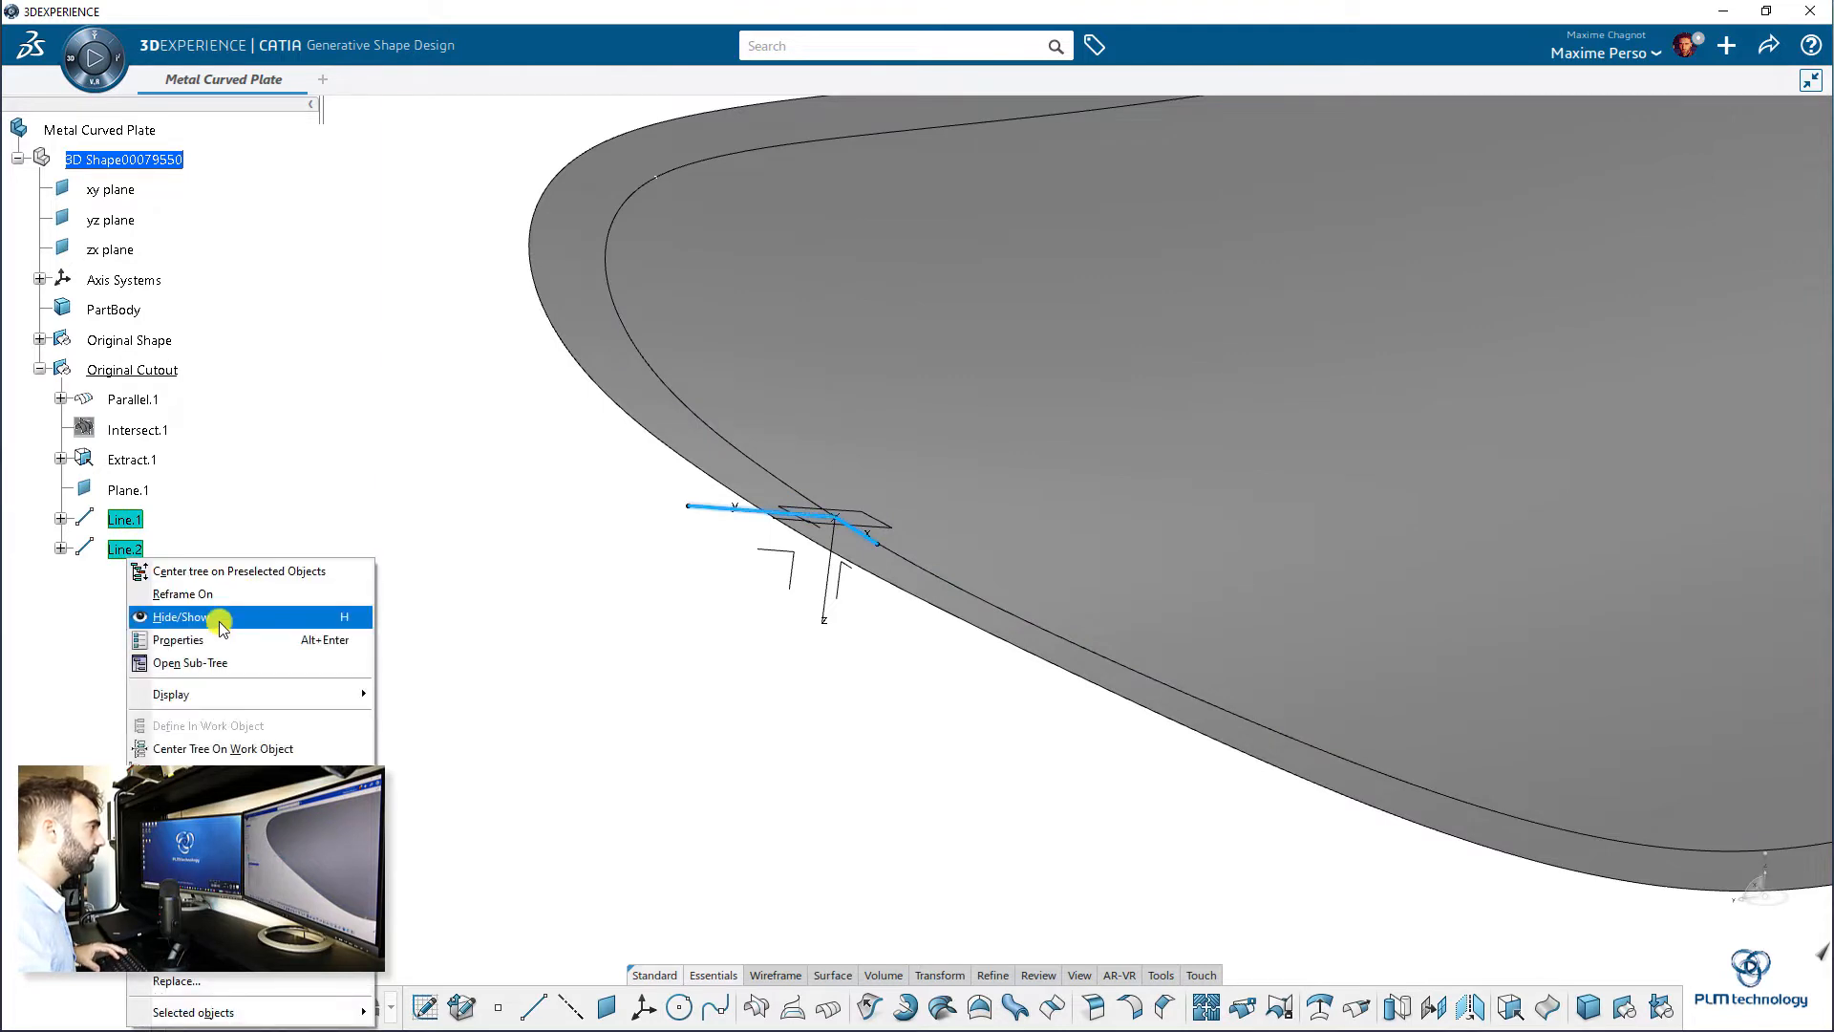
click(219, 619)
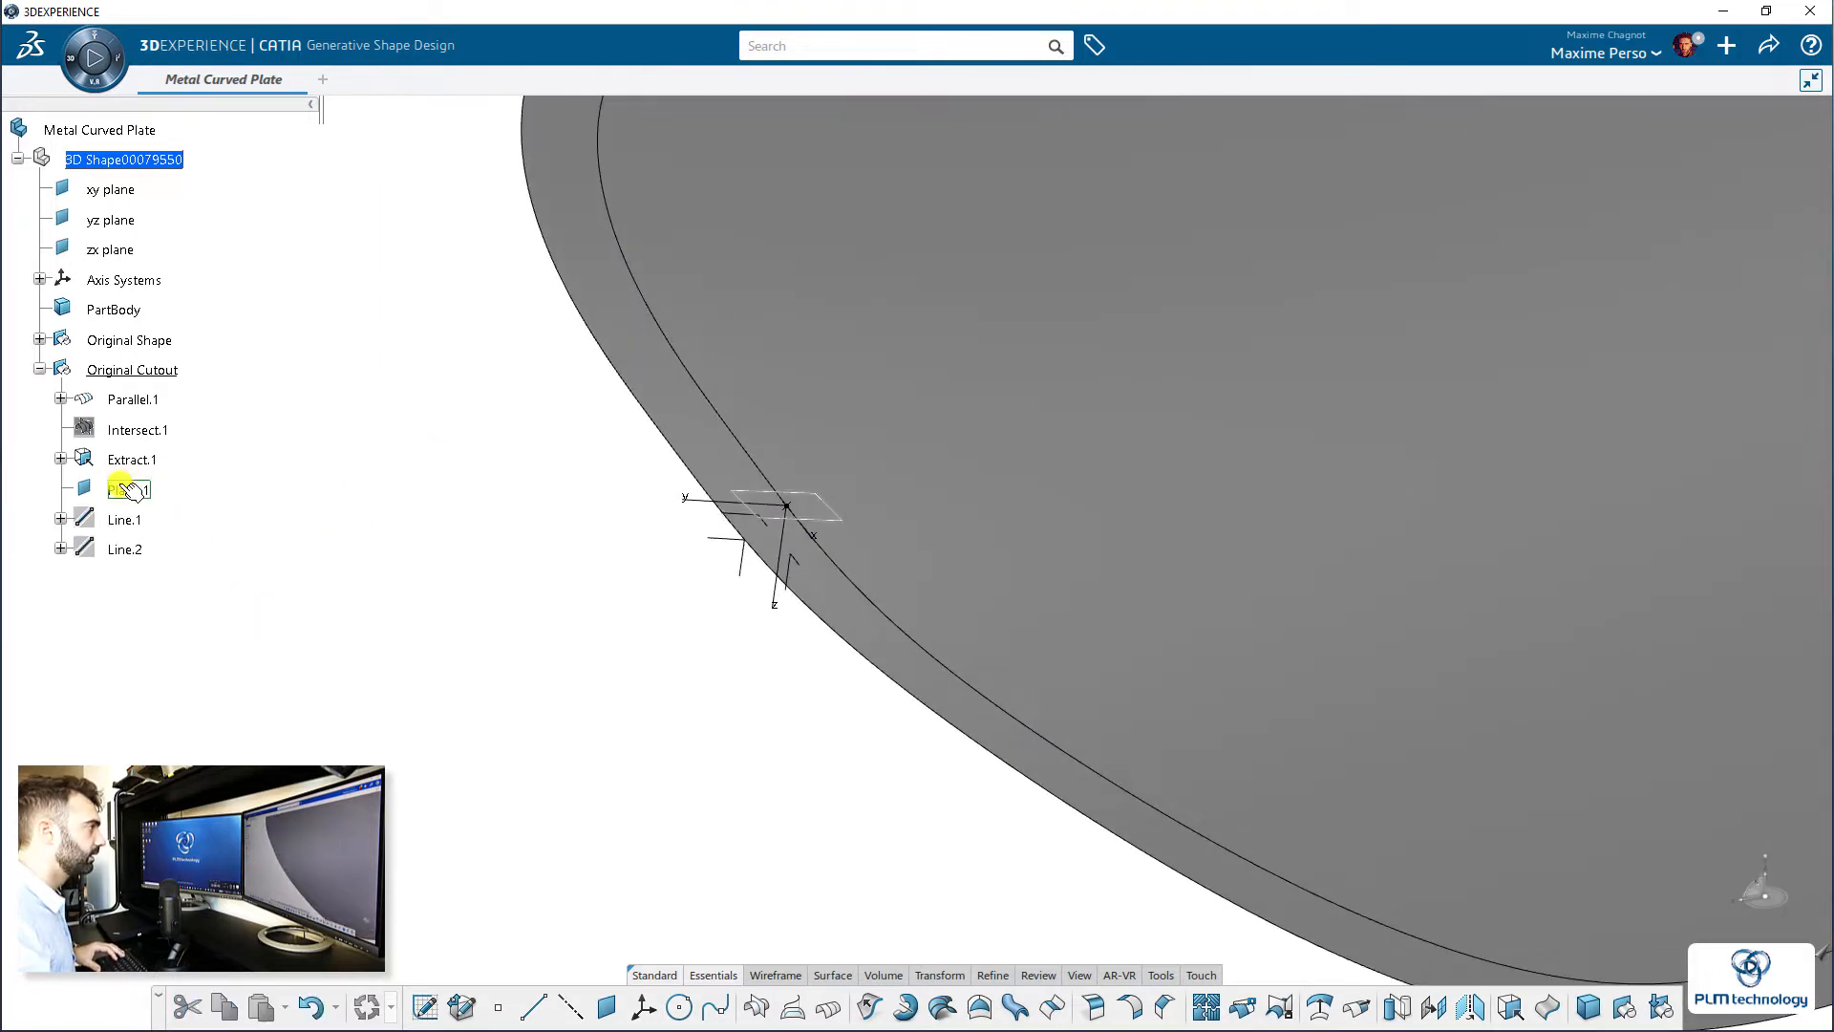
- Hide the tangent plane Plane.1 in the Original Cutout set
right_click(131, 490)
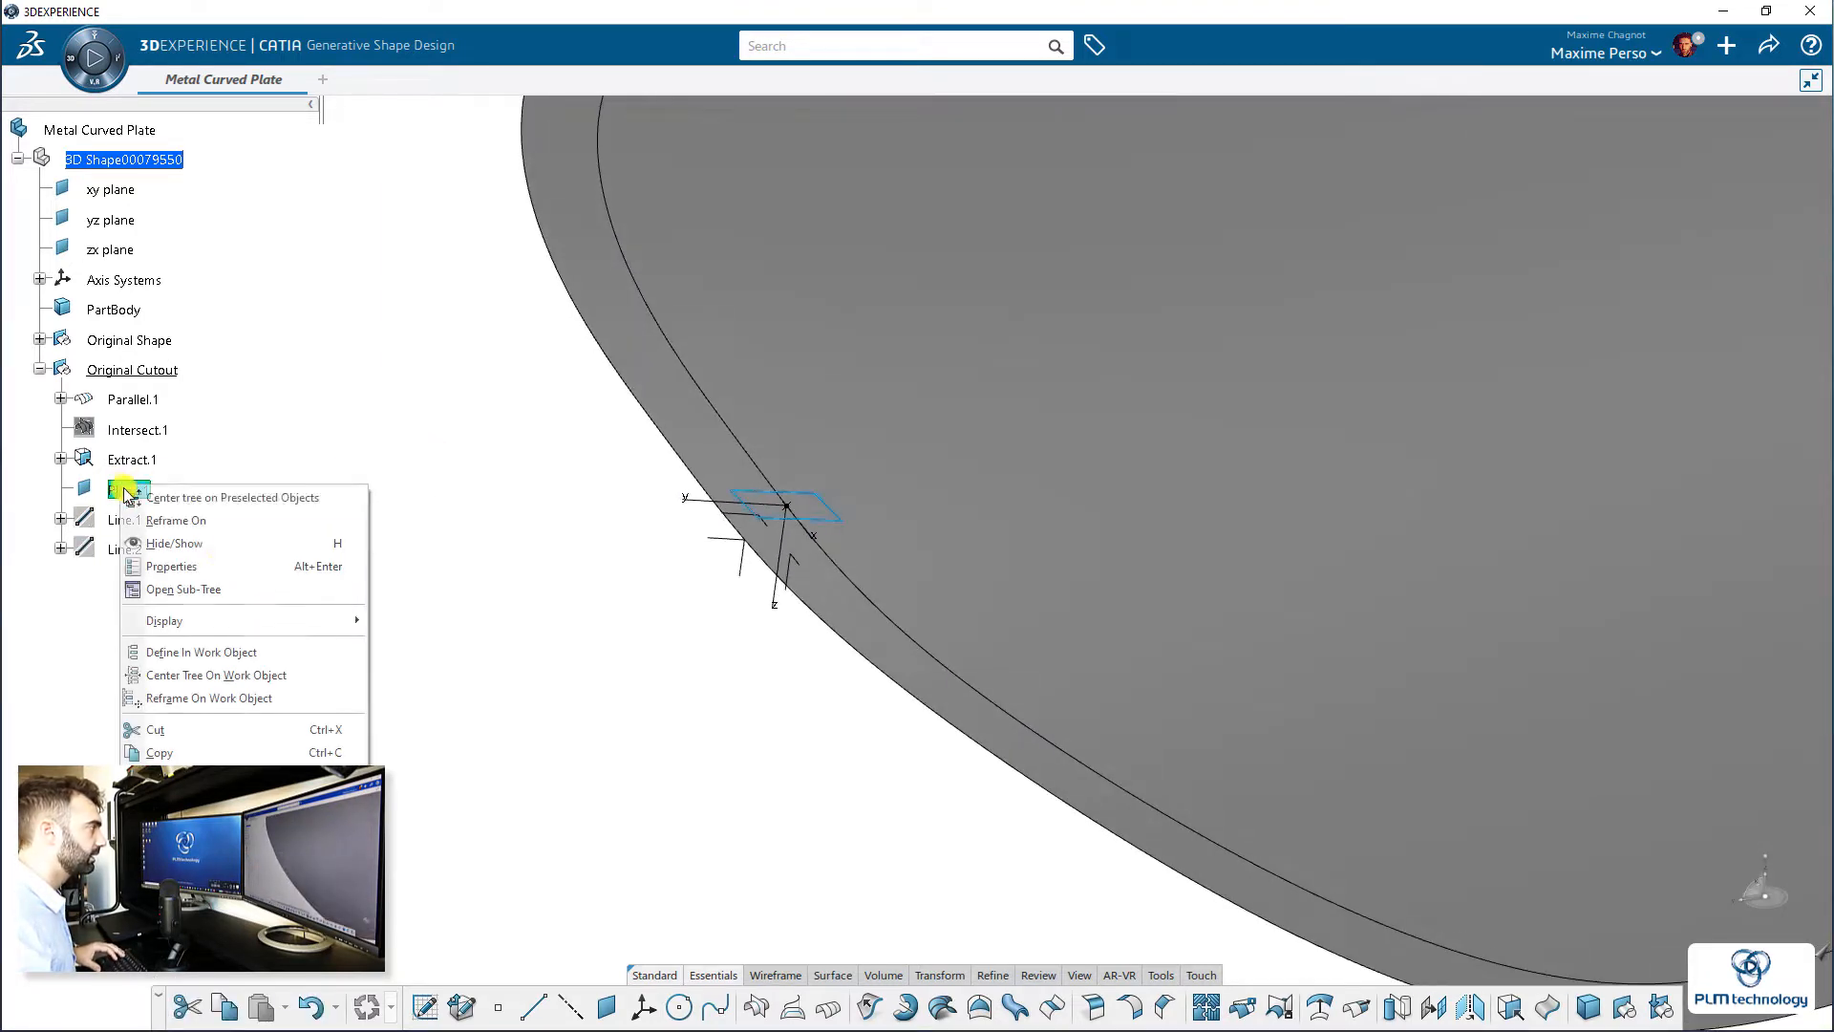
click(198, 544)
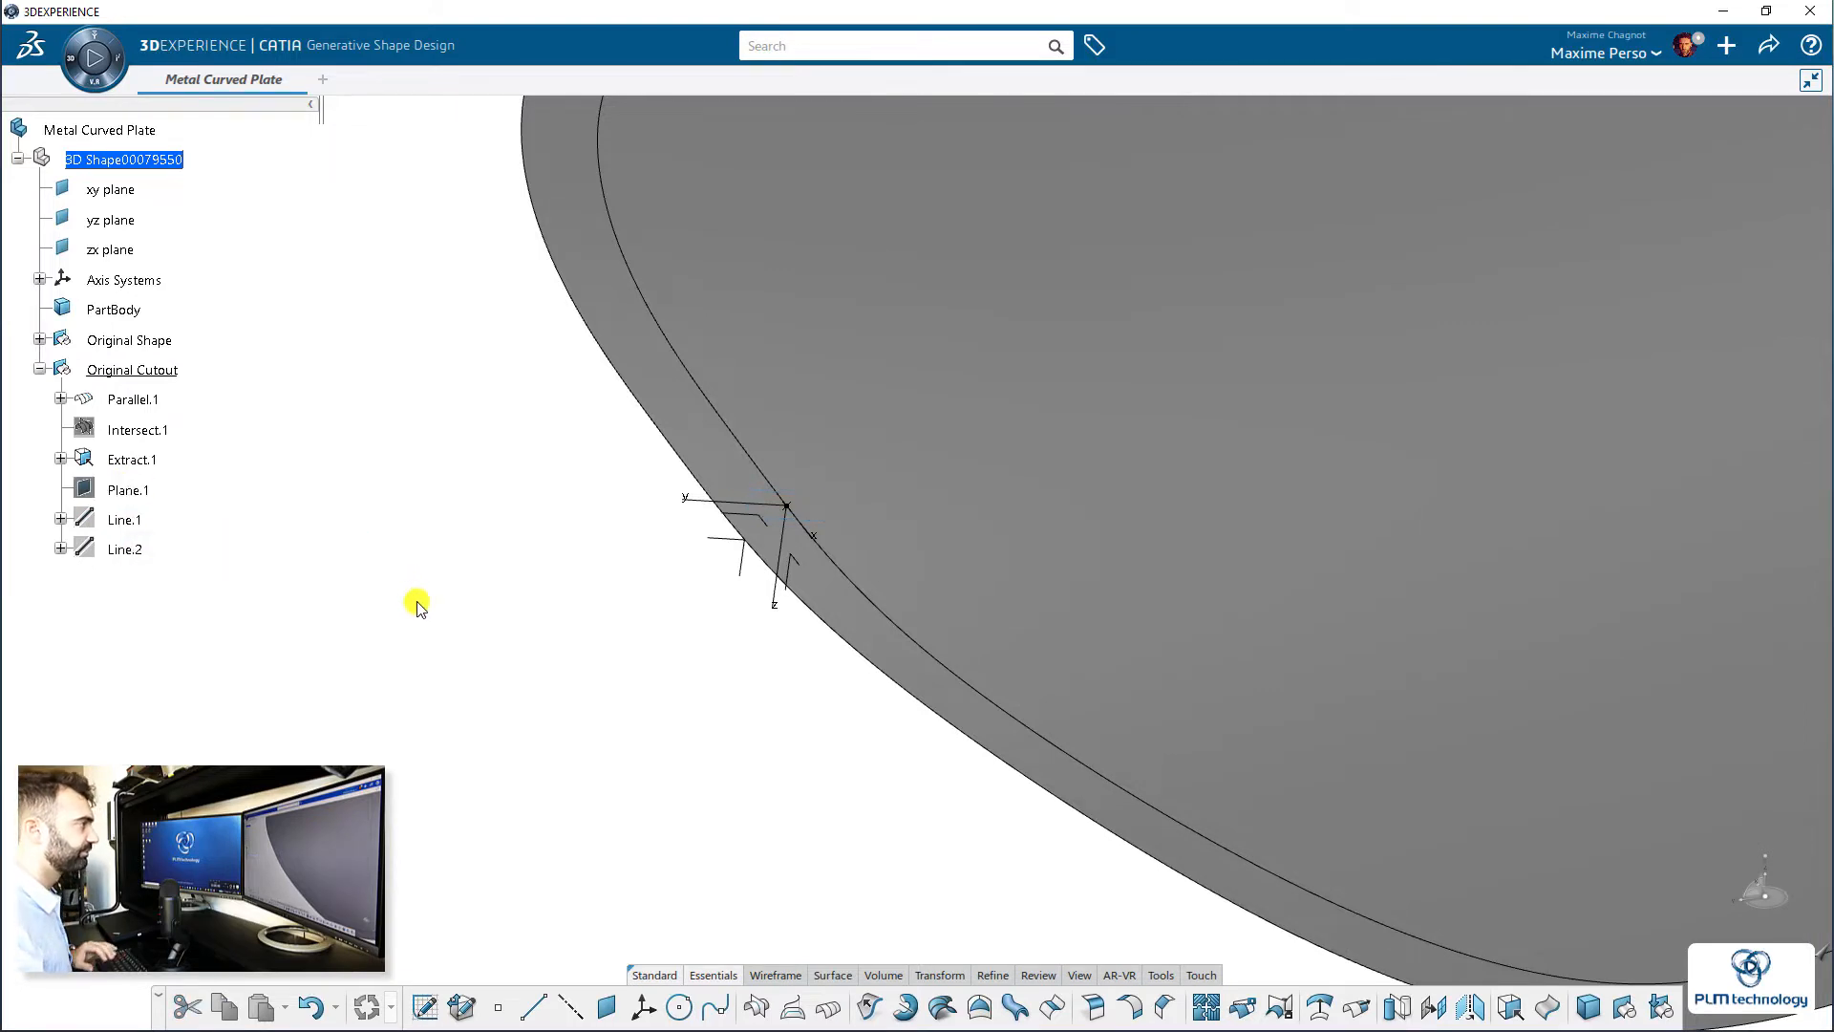
click(127, 460)
middle_drag(404, 539, 565, 646)
click(414, 718)
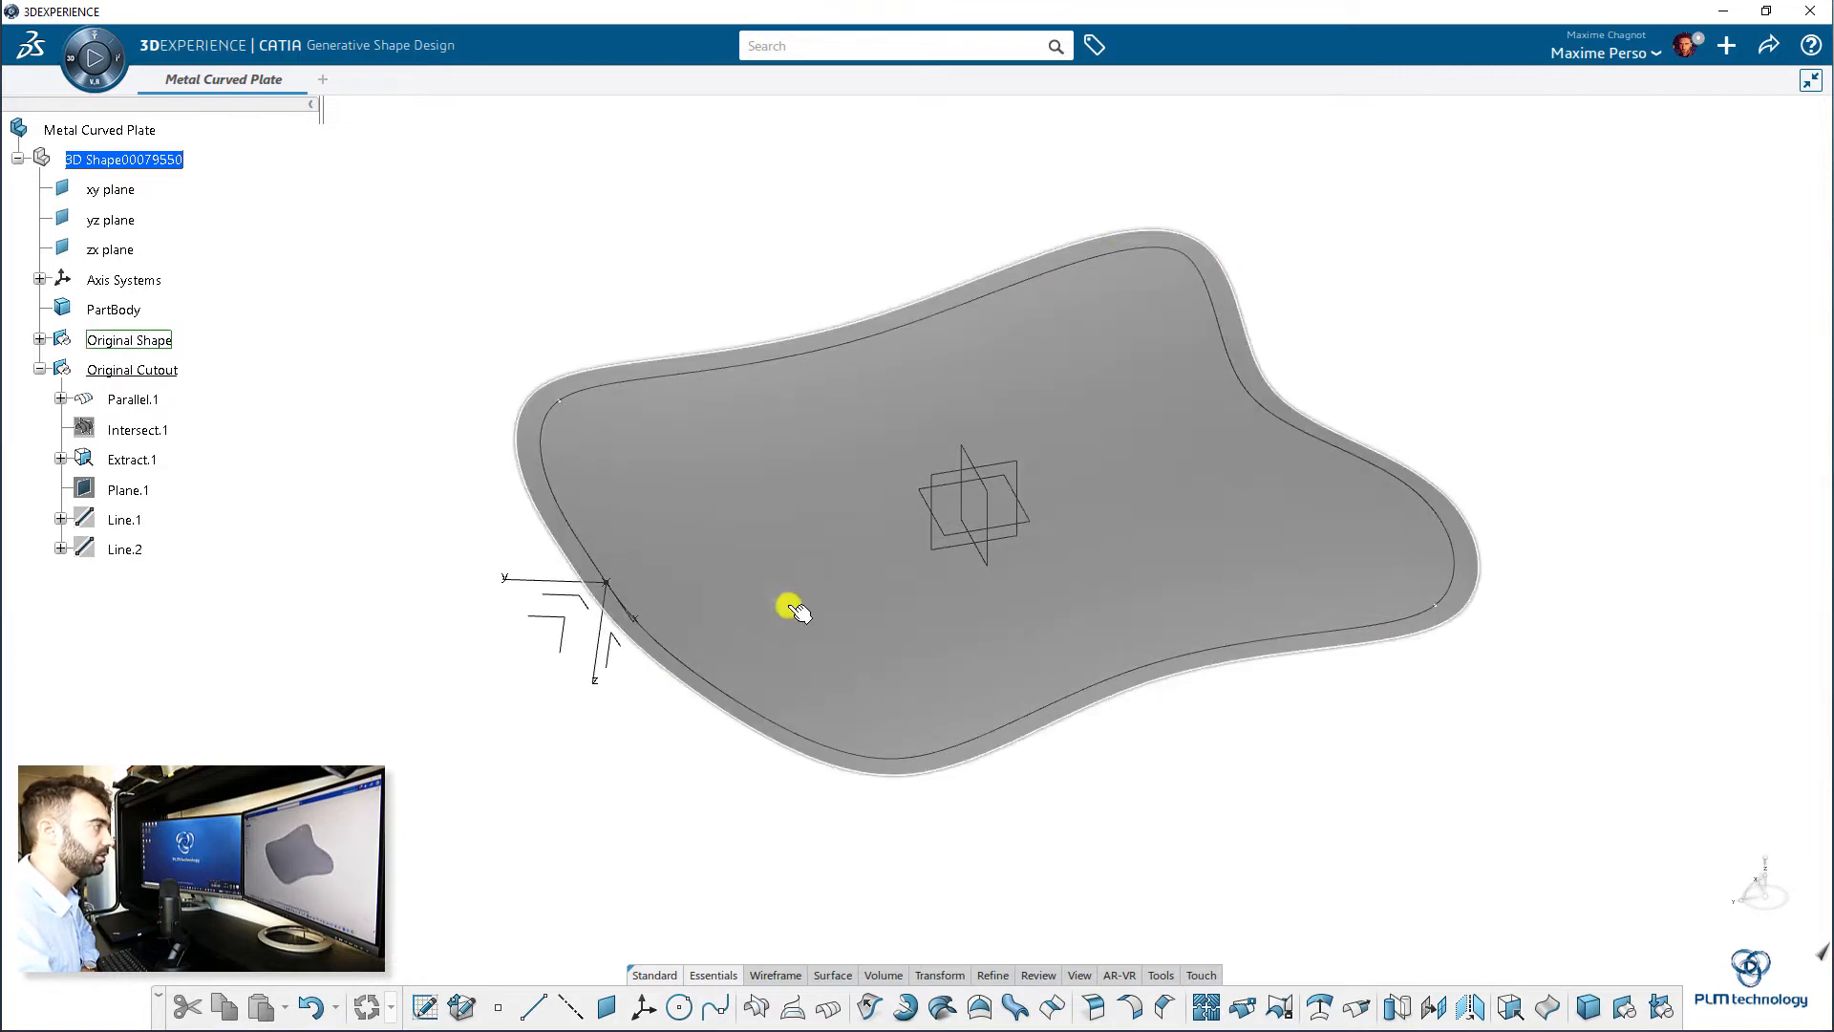
- Insert a new geometrical set directly under the 3D shape
click(776, 976)
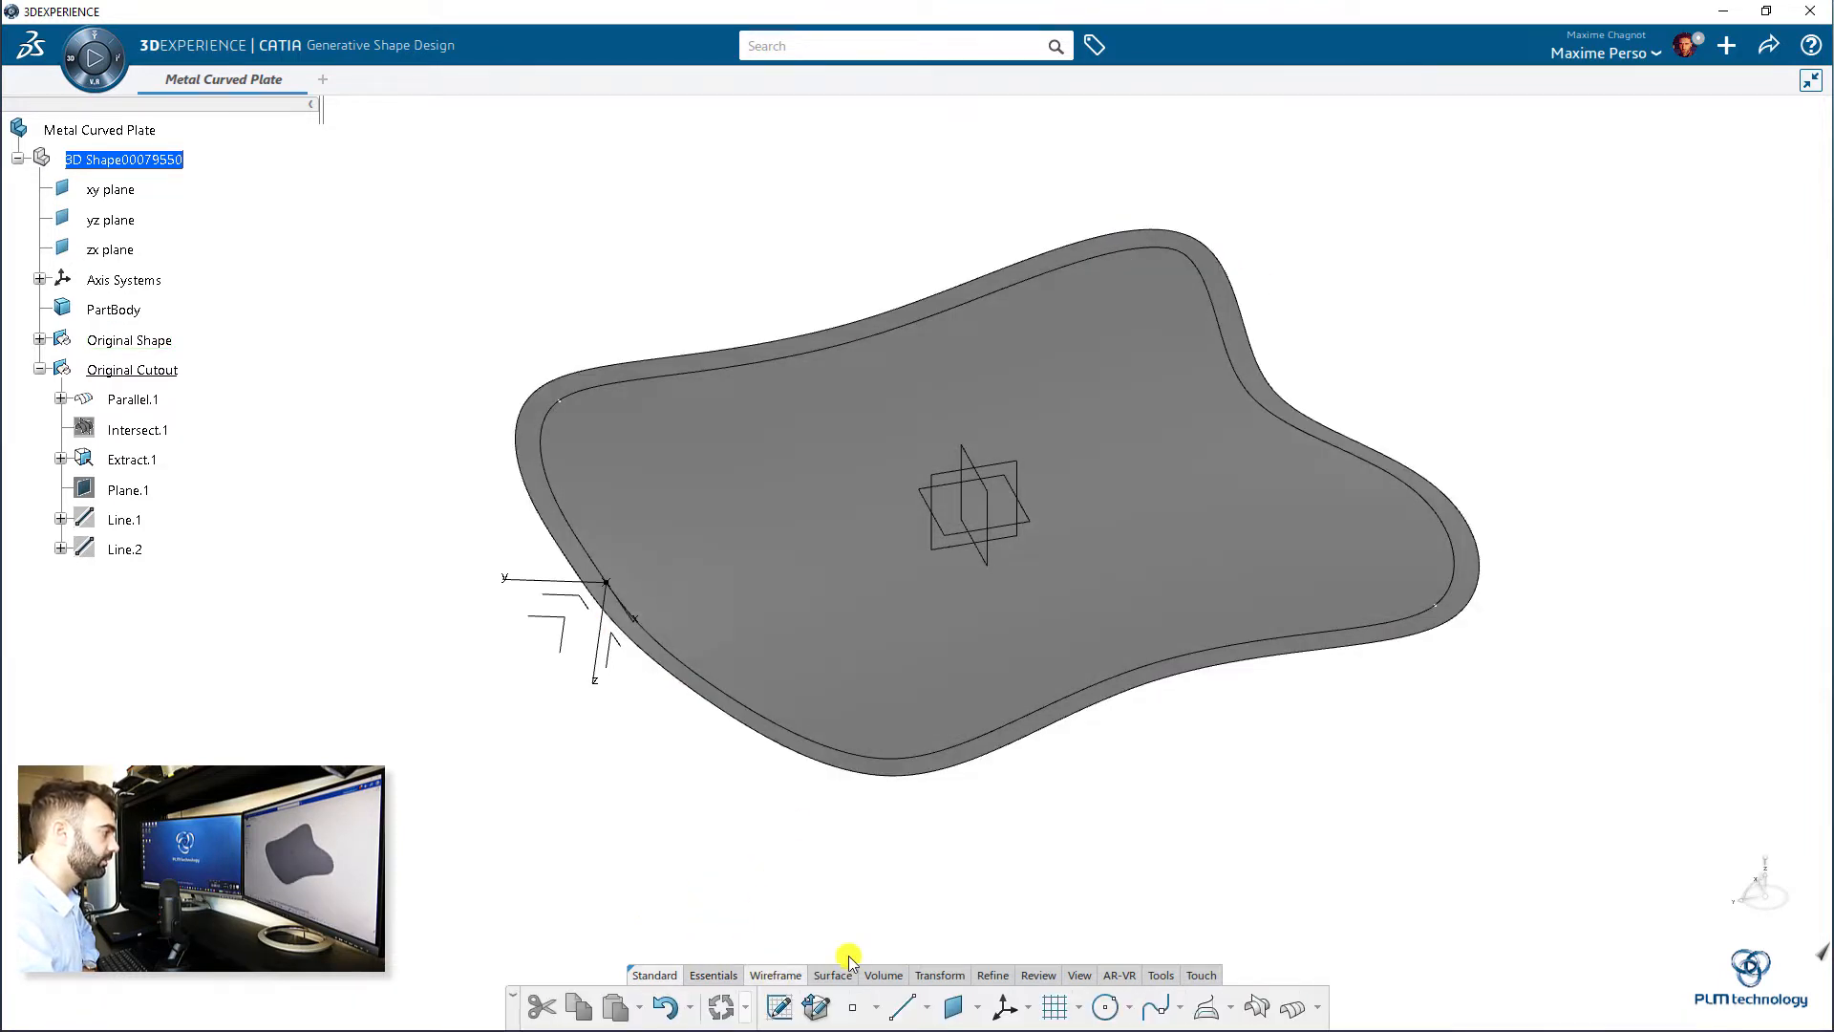
click(176, 160)
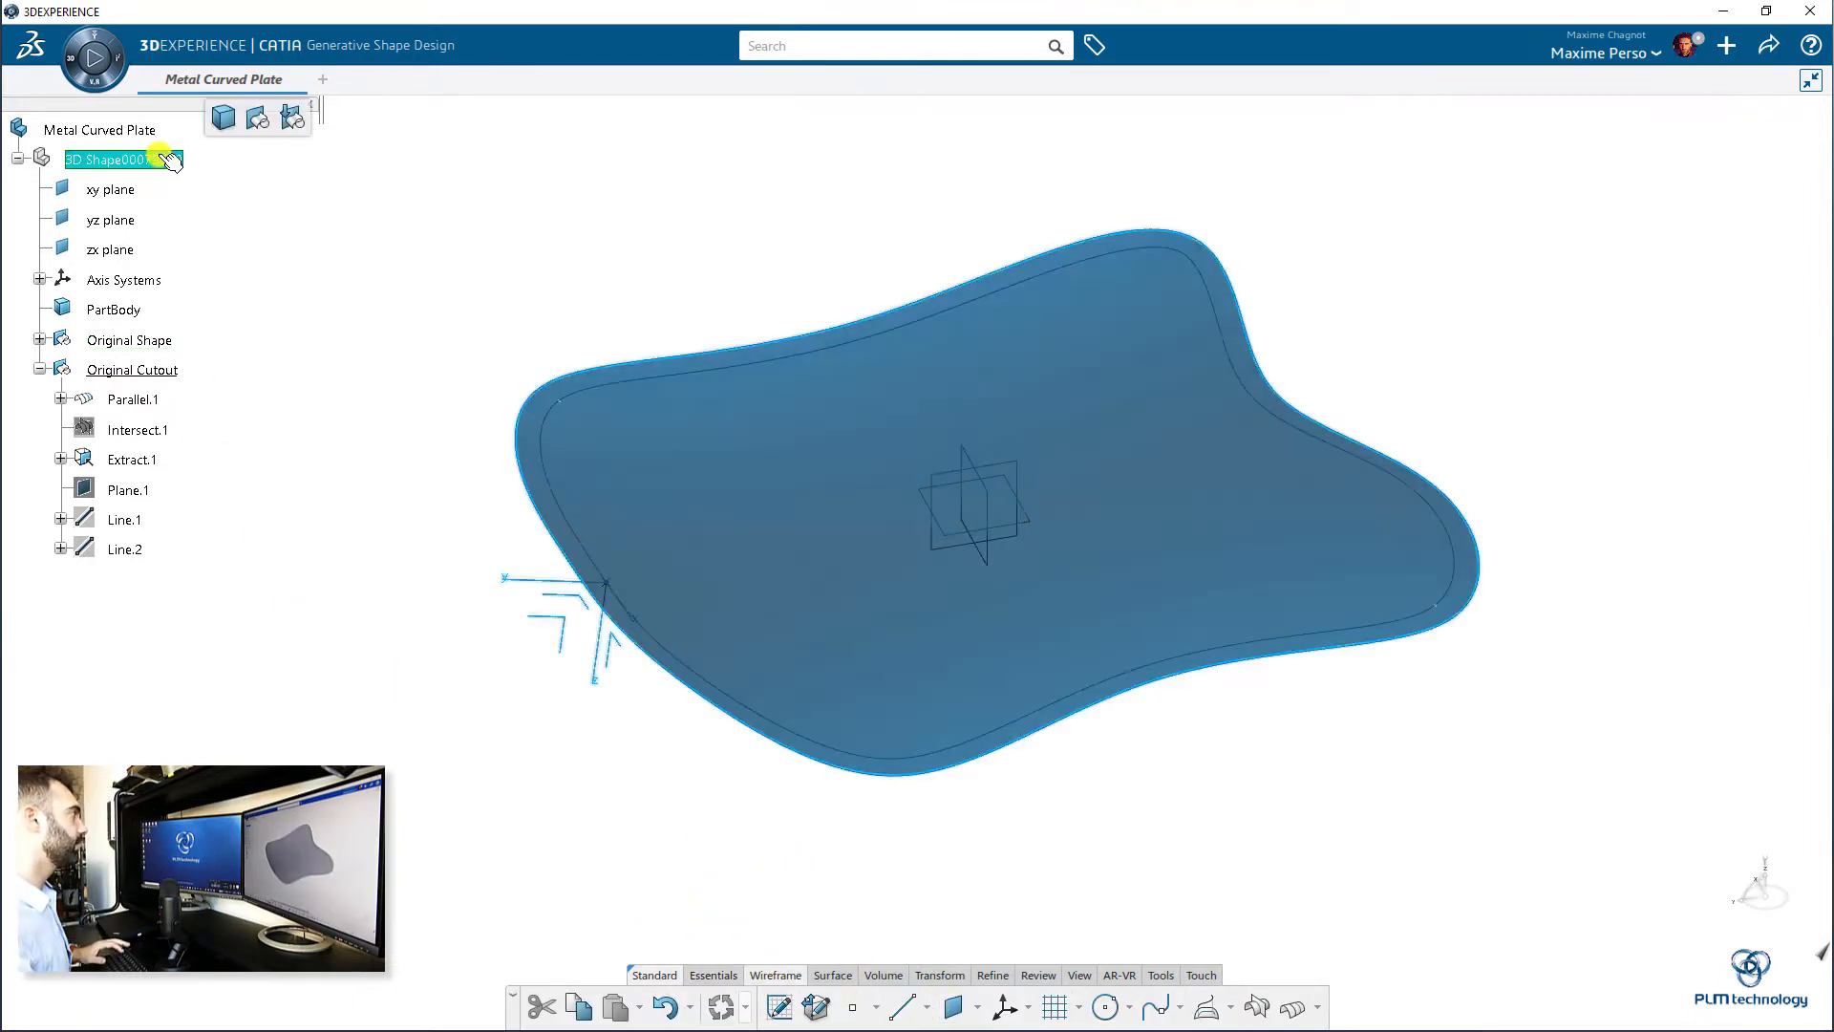
click(258, 116)
- Rename the new geometrical set as Repetition
click(137, 578)
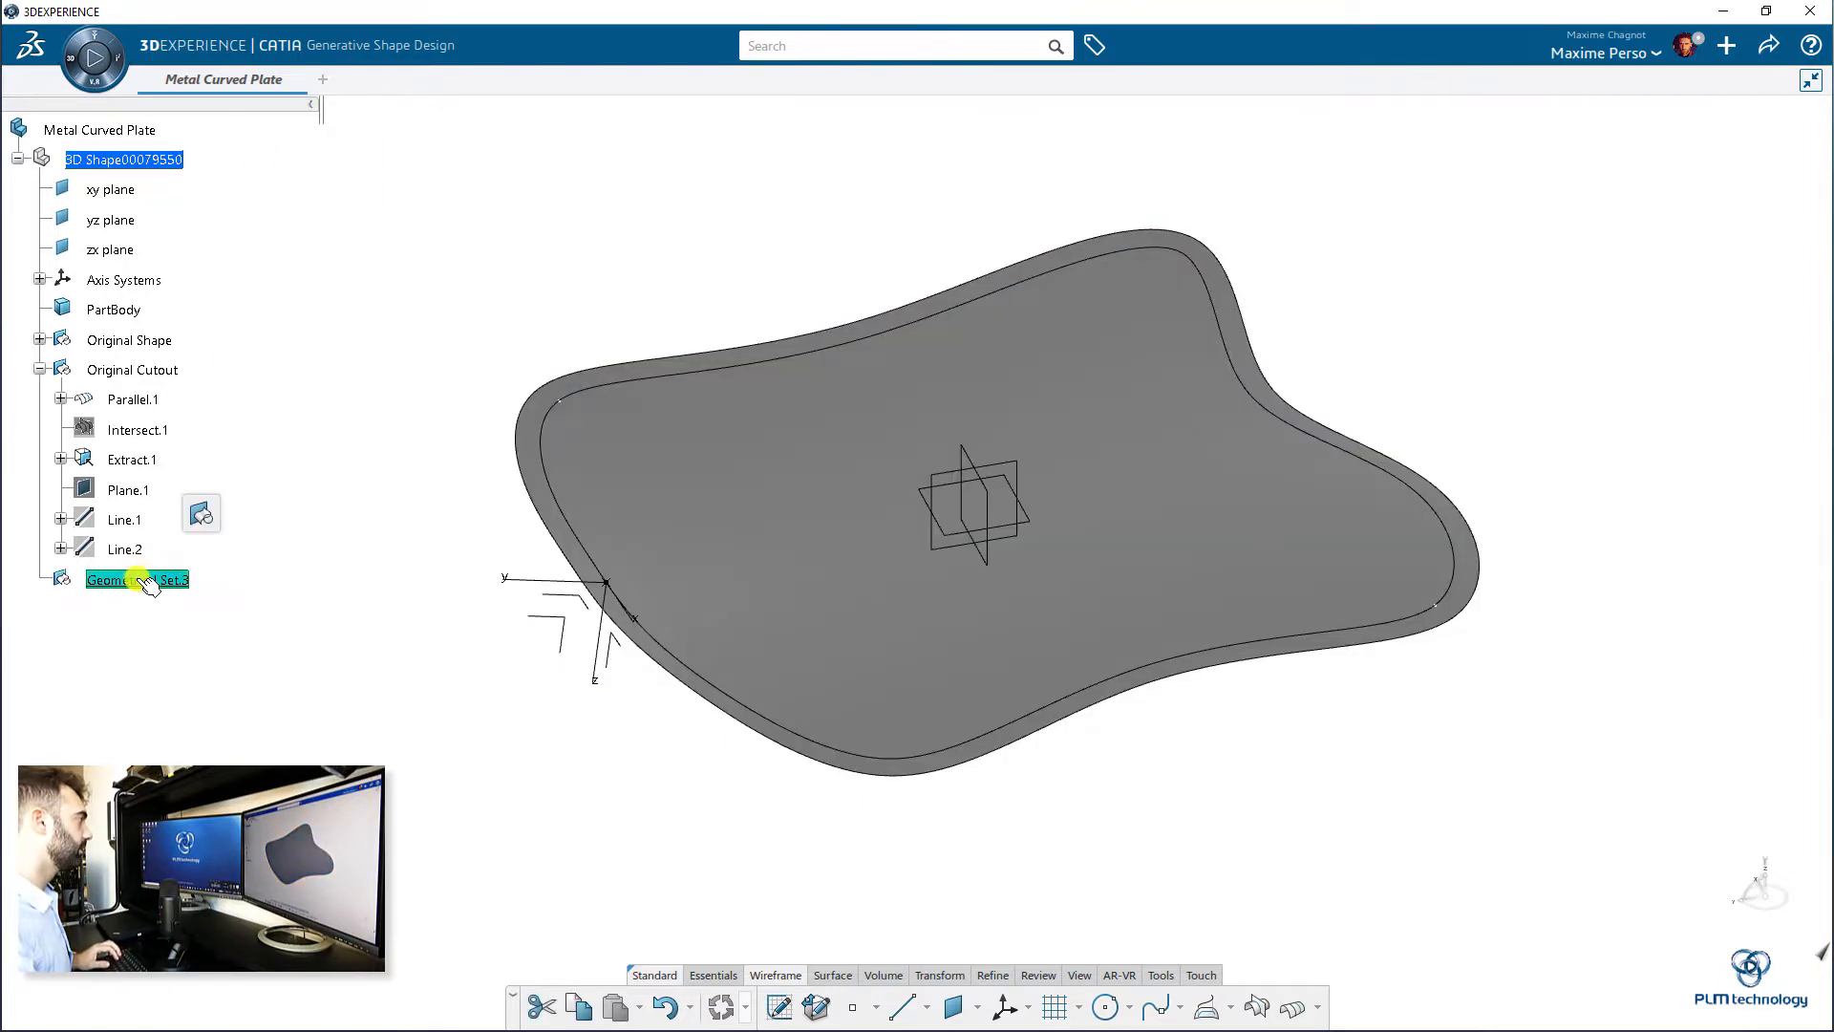
right_click(136, 578)
click(250, 190)
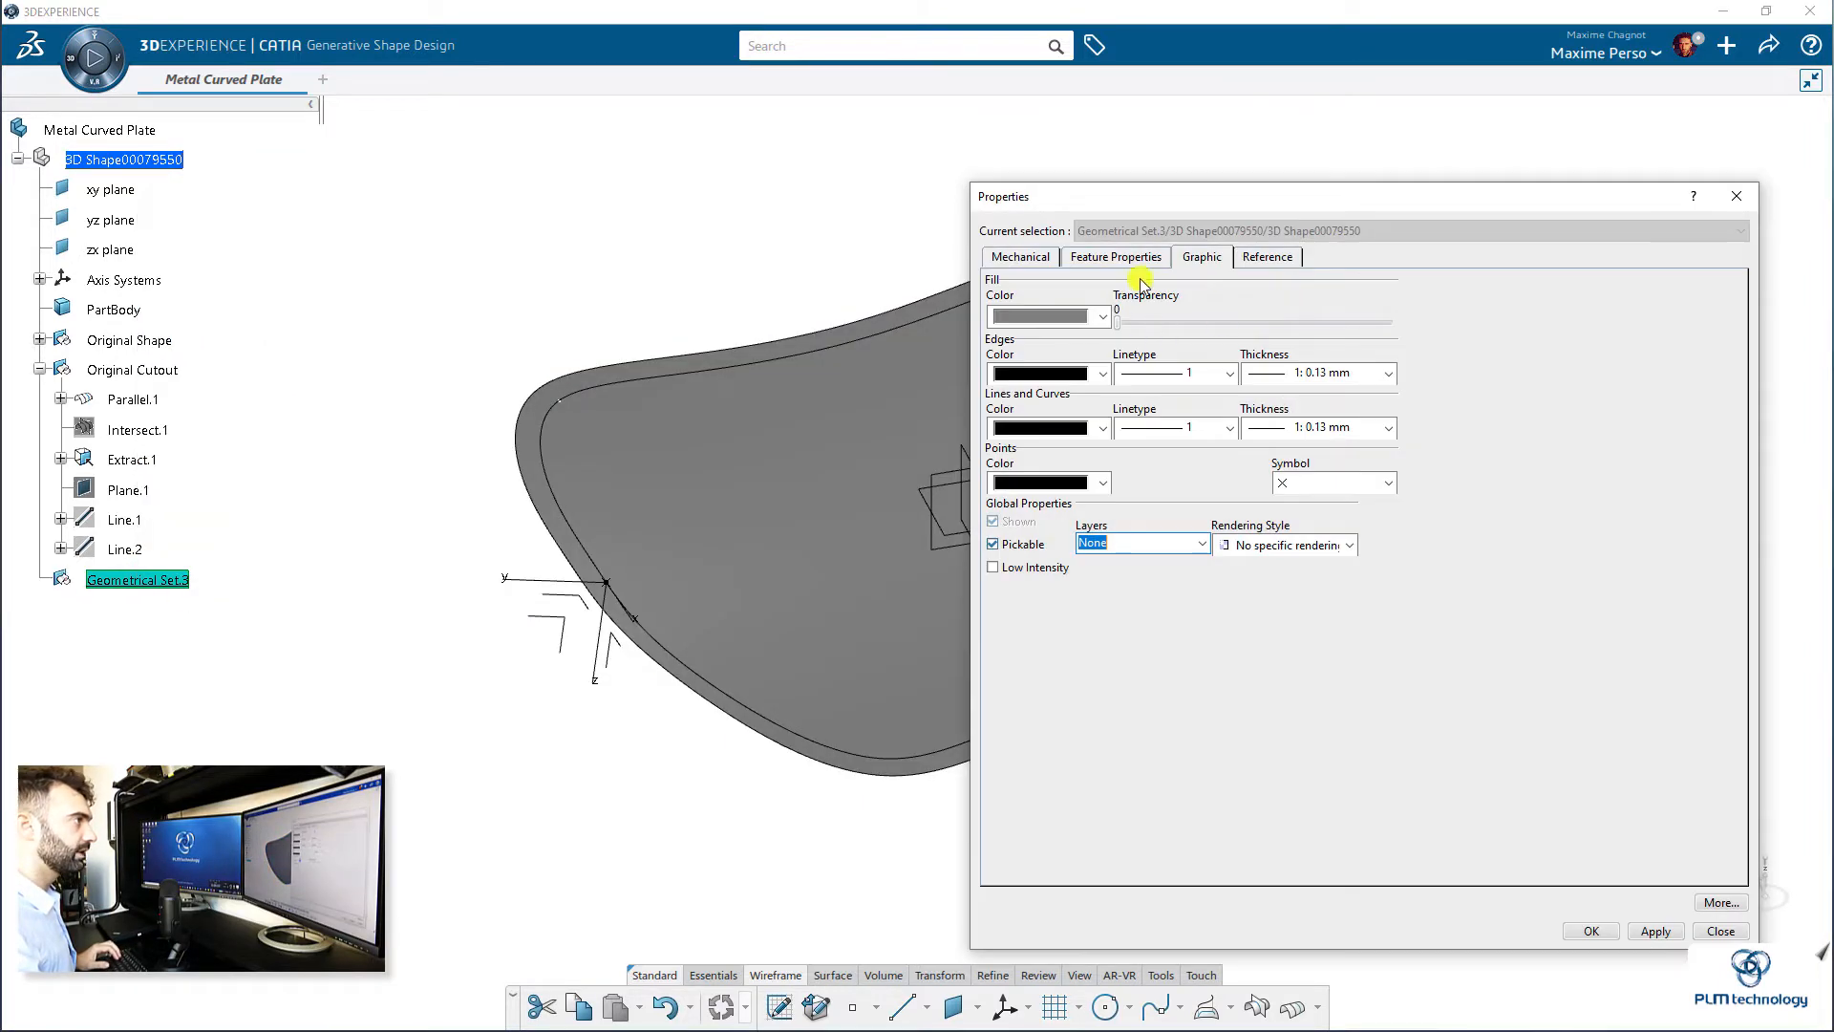
click(1103, 262)
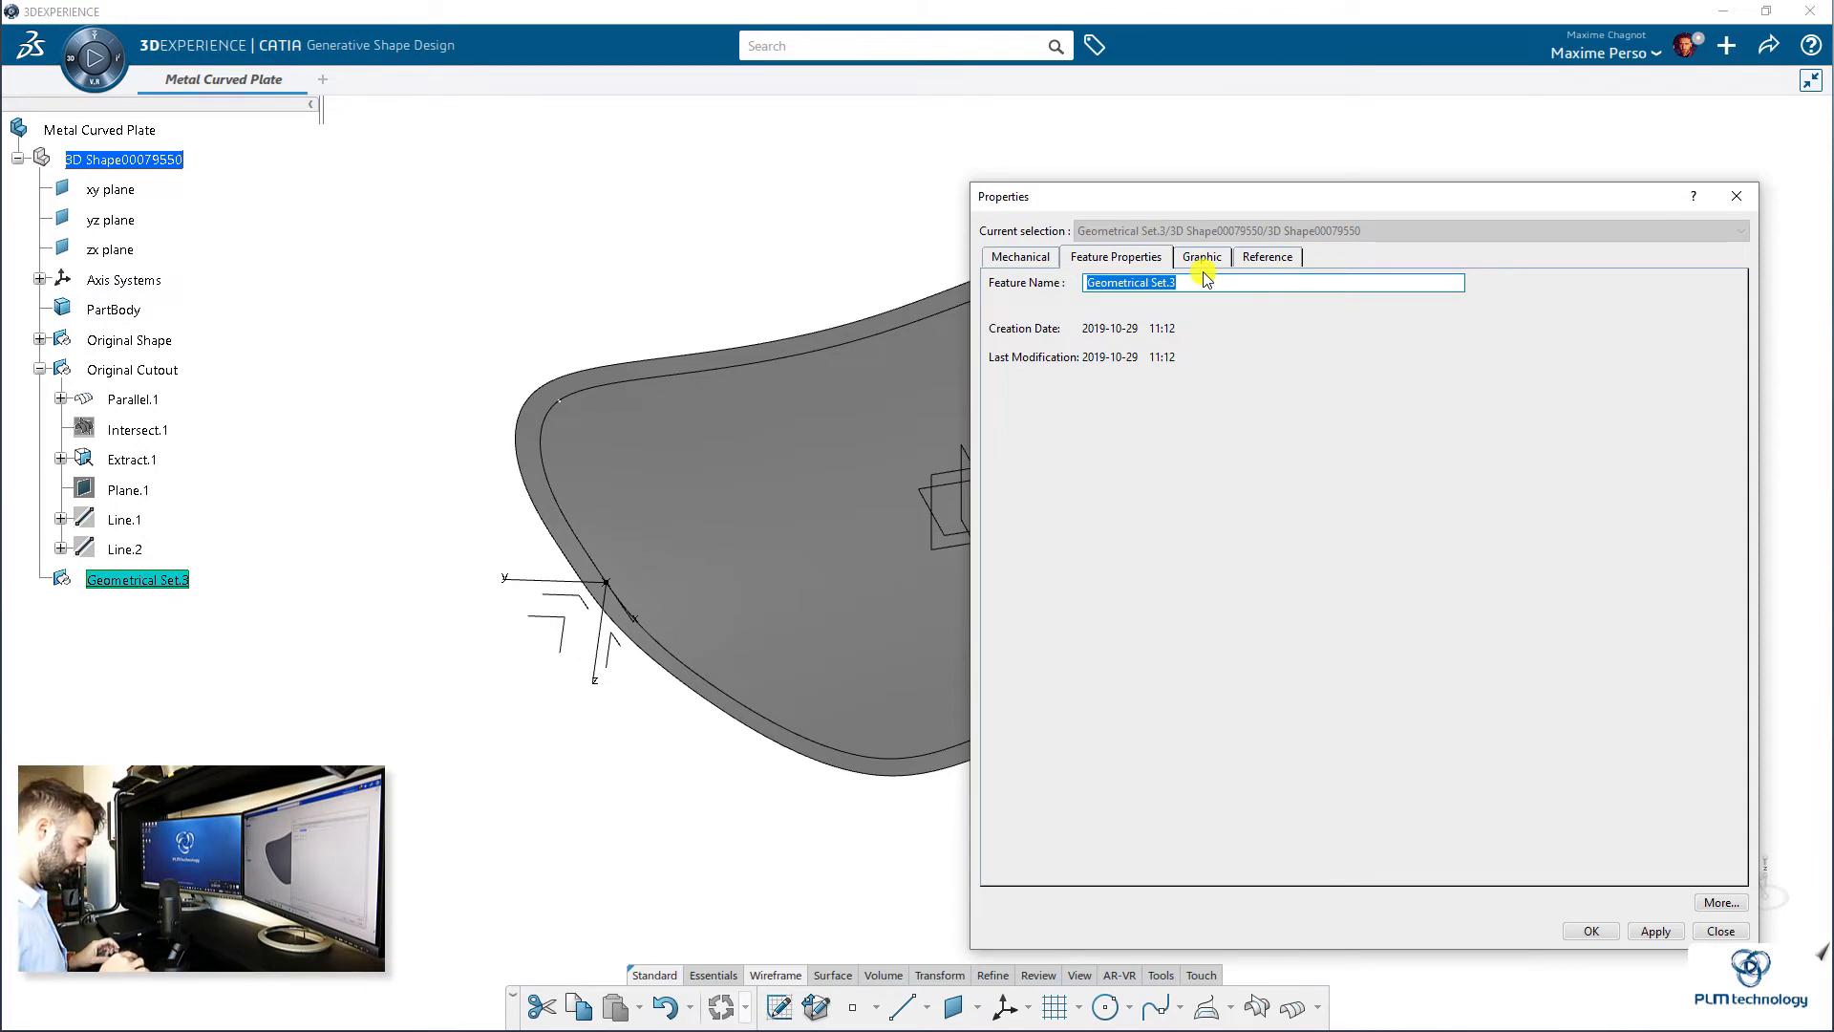
text(Repetition)
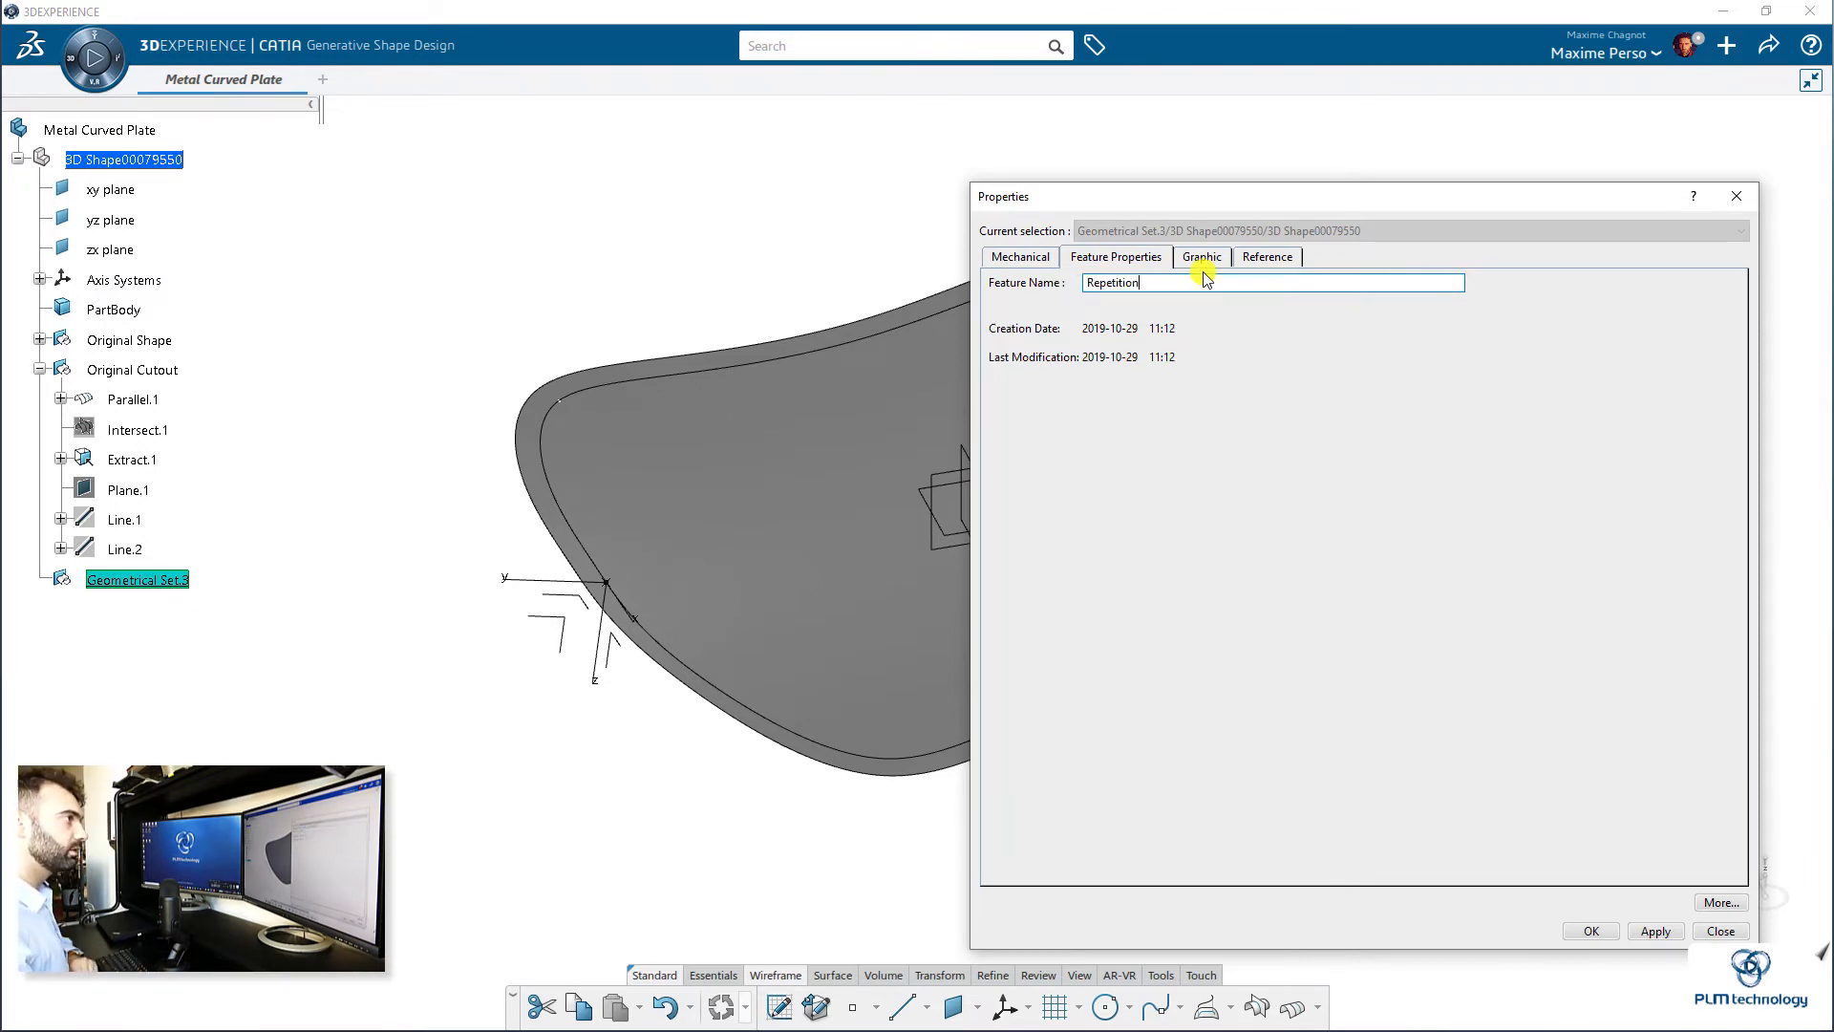
click(1656, 928)
click(1592, 931)
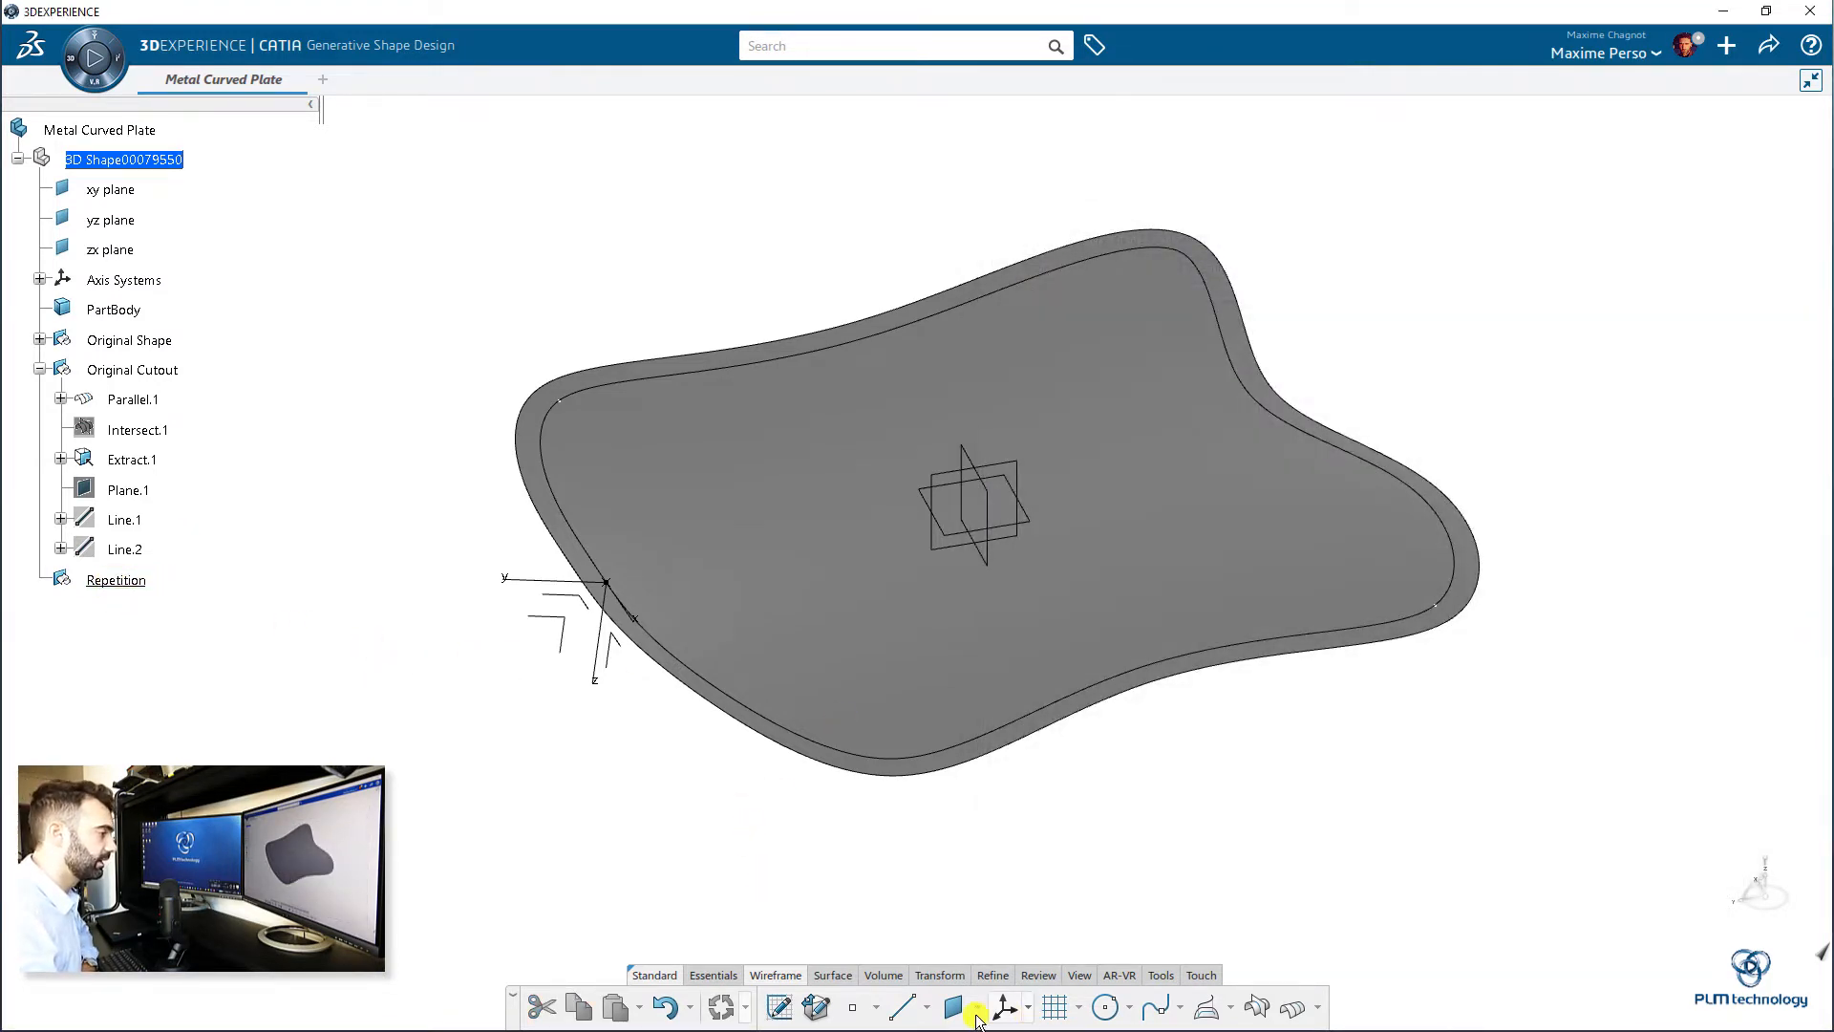
- Start a Points and Planes Repetition from point Extract.1 along curve Parallel.1 with 10 instances
click(876, 1007)
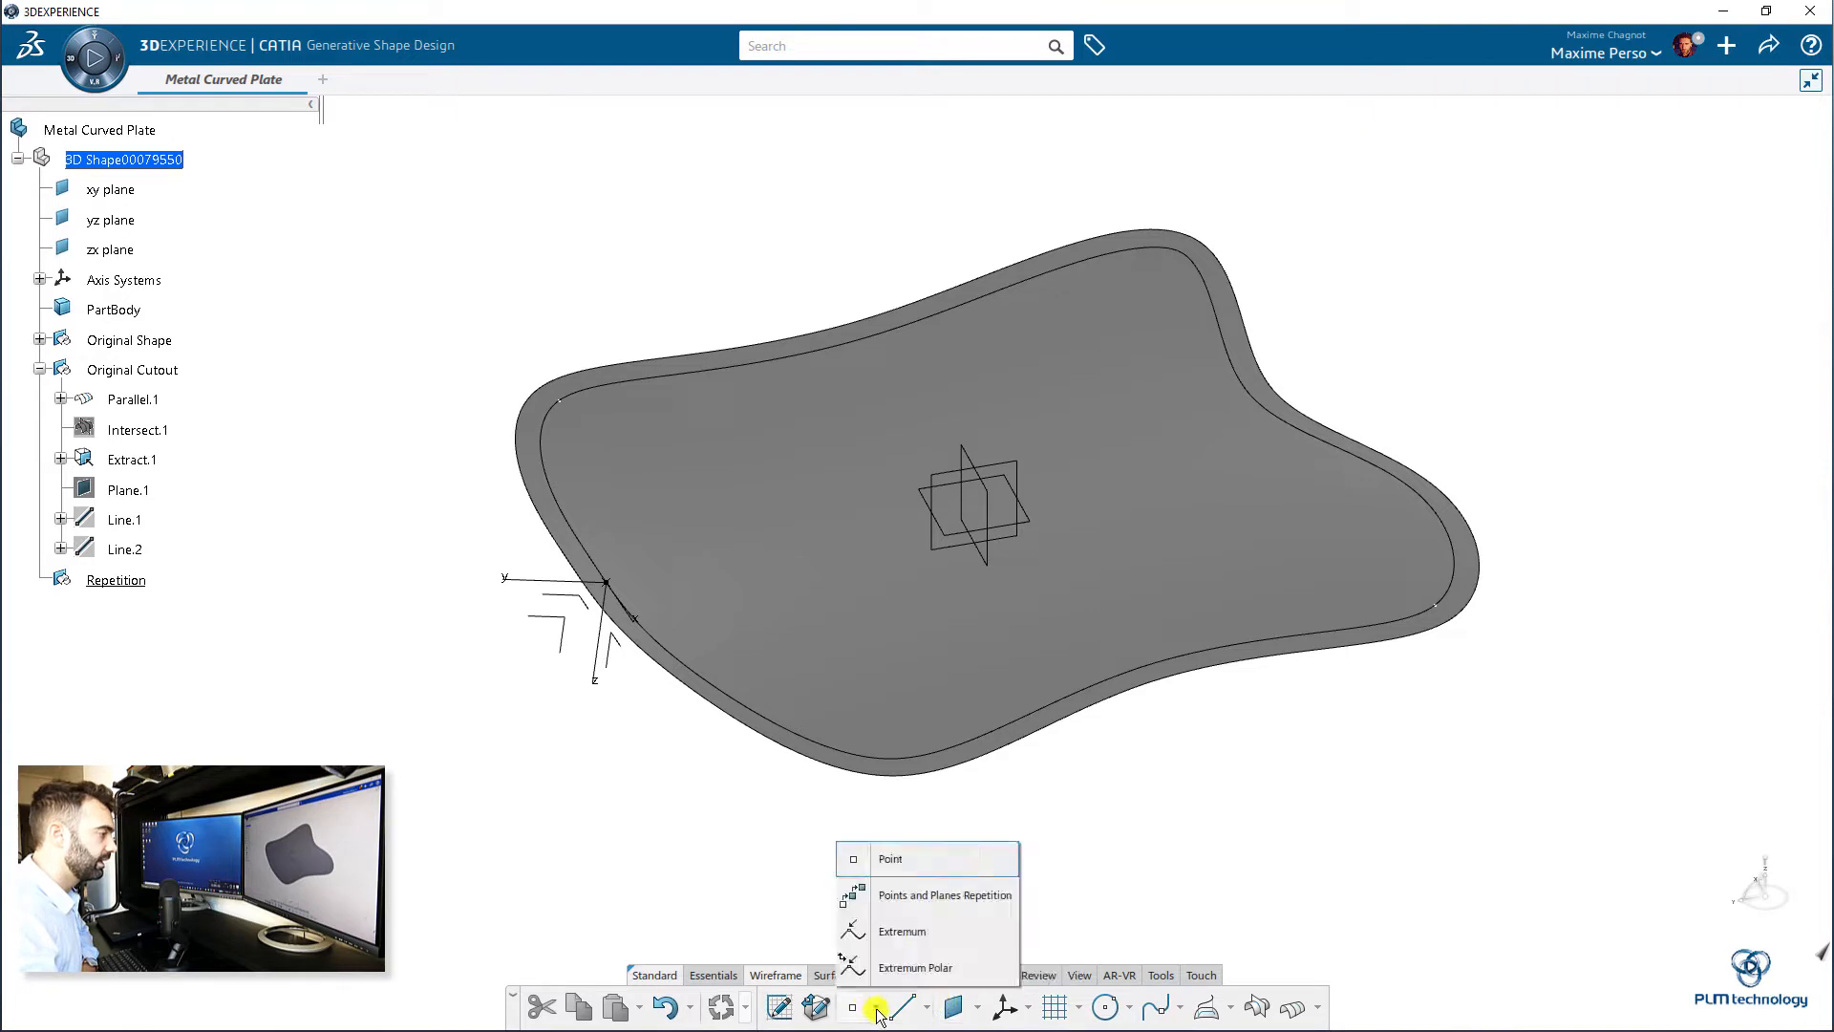
click(926, 897)
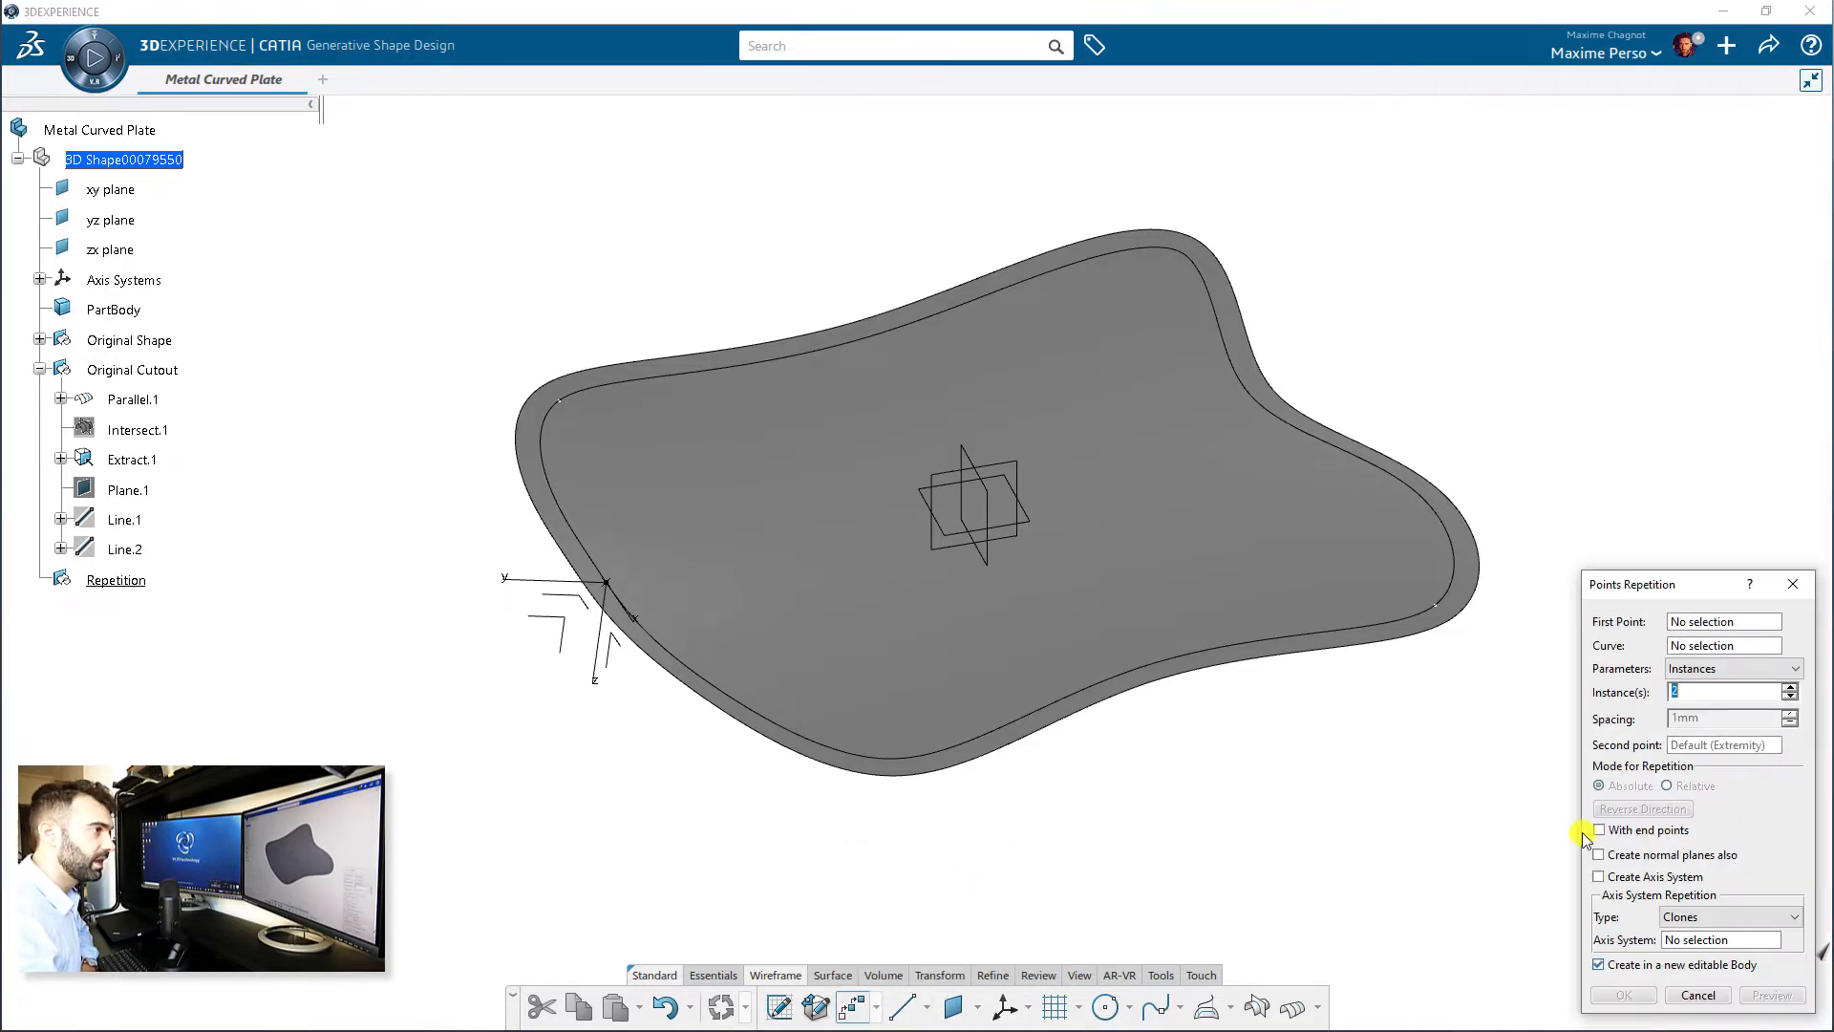
click(1707, 623)
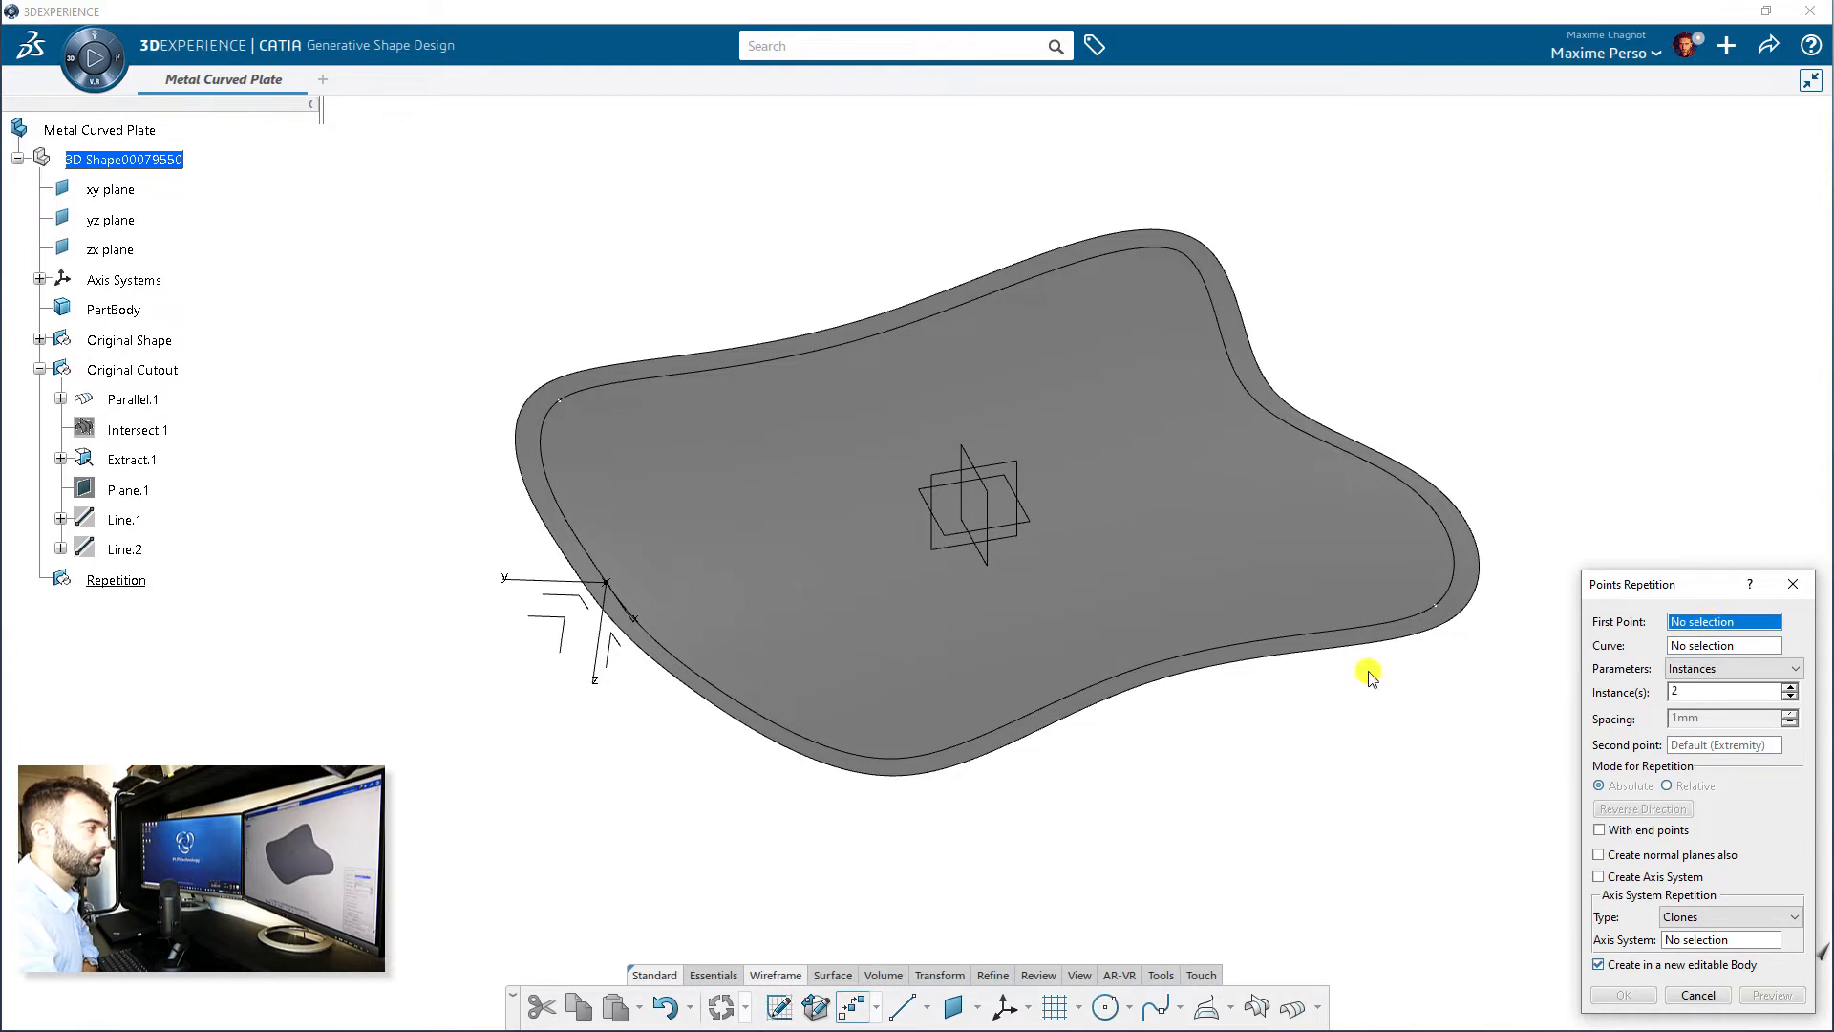
click(127, 463)
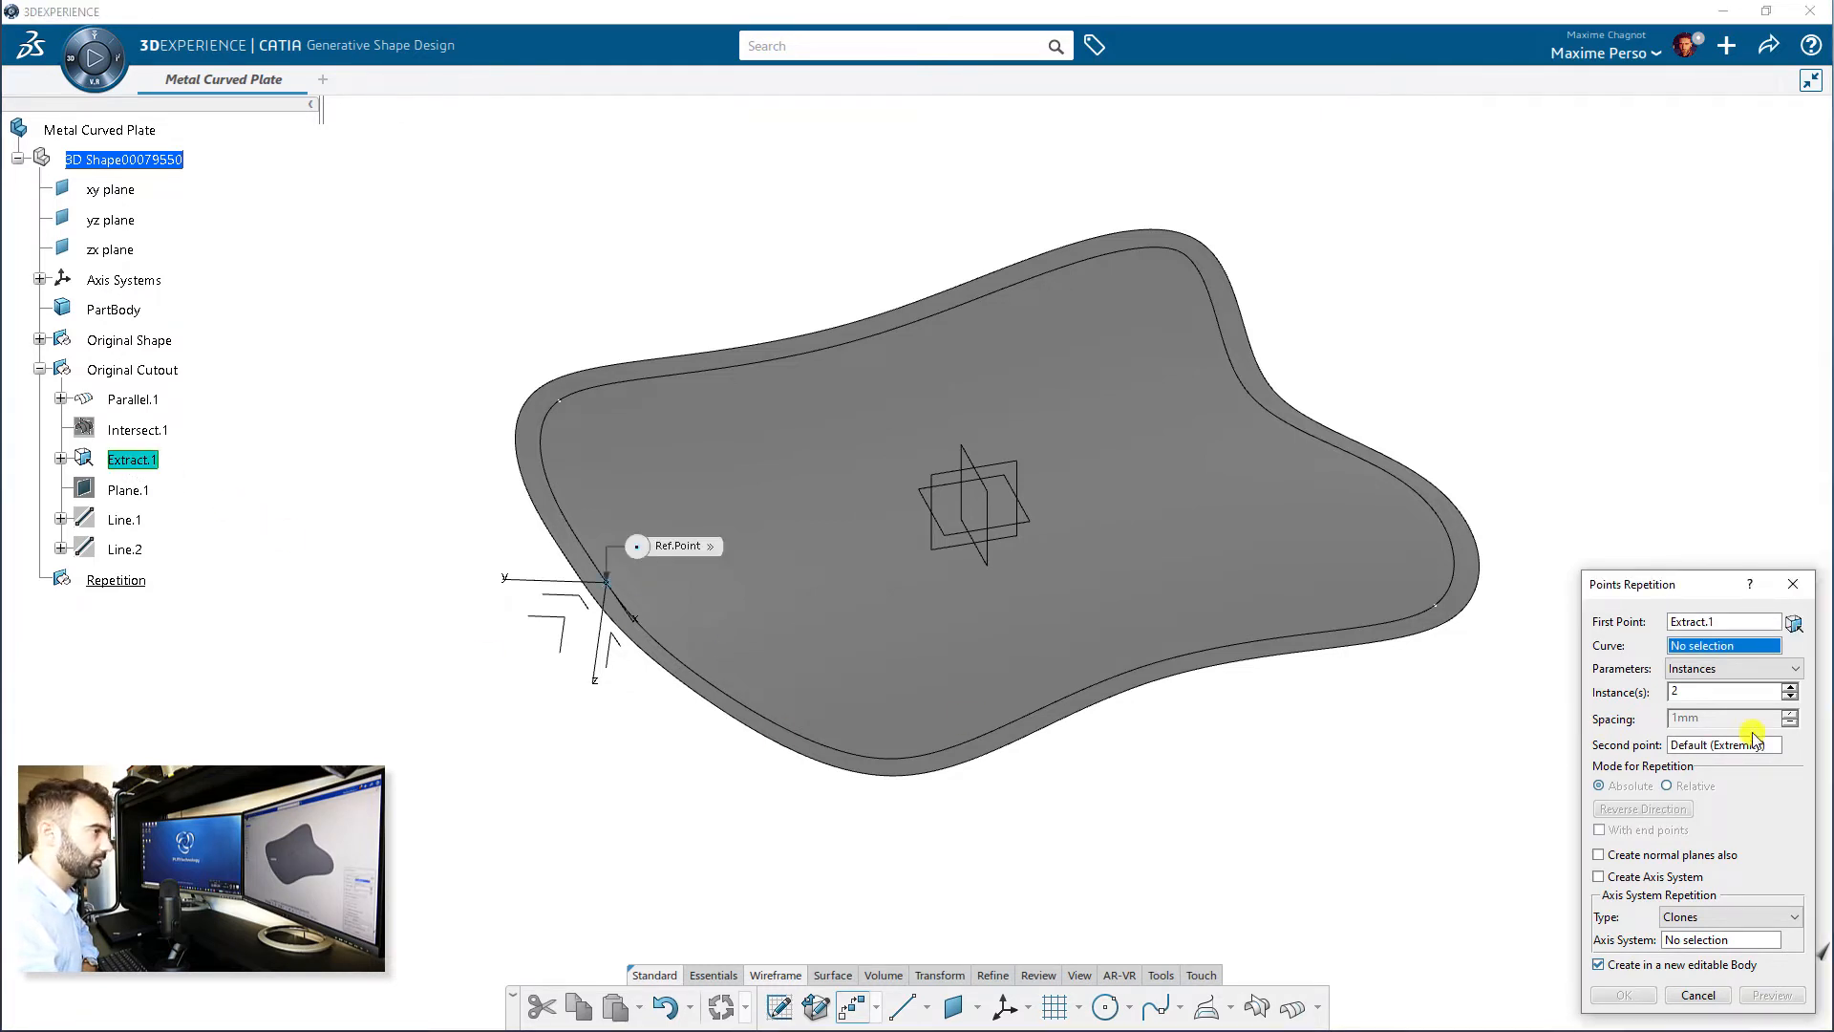
click(733, 696)
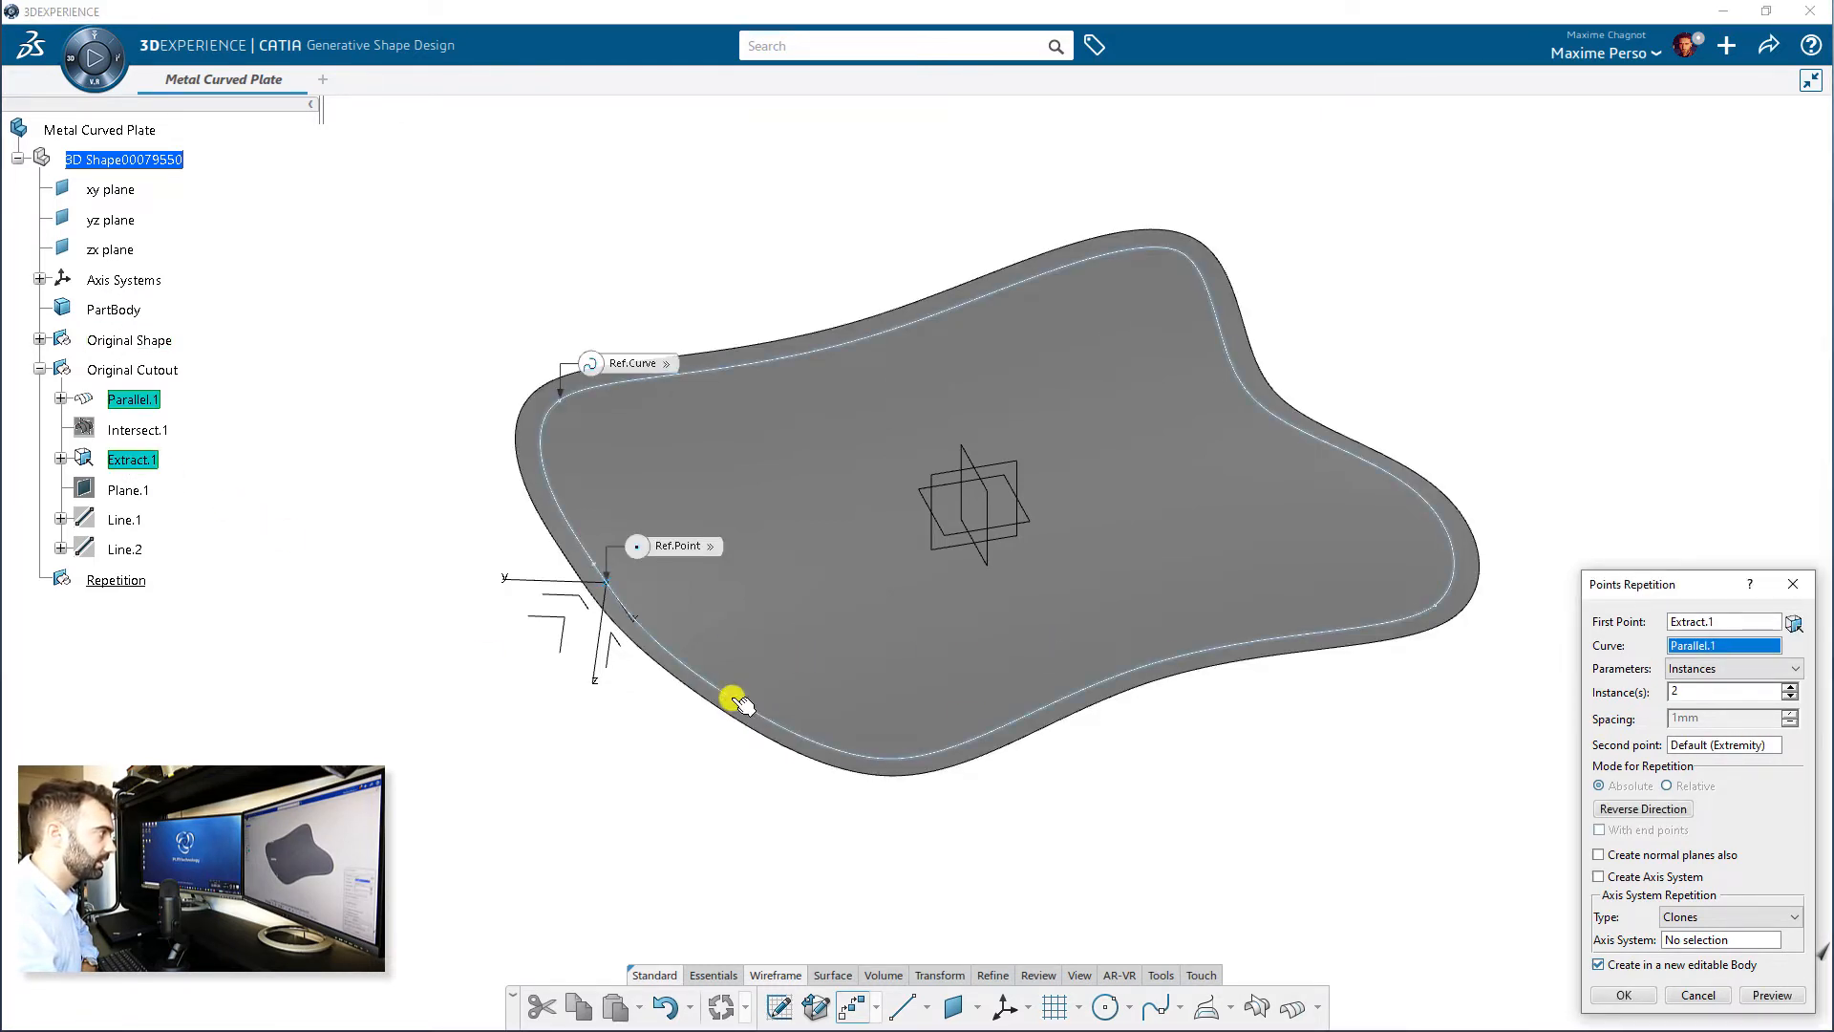
click(1742, 680)
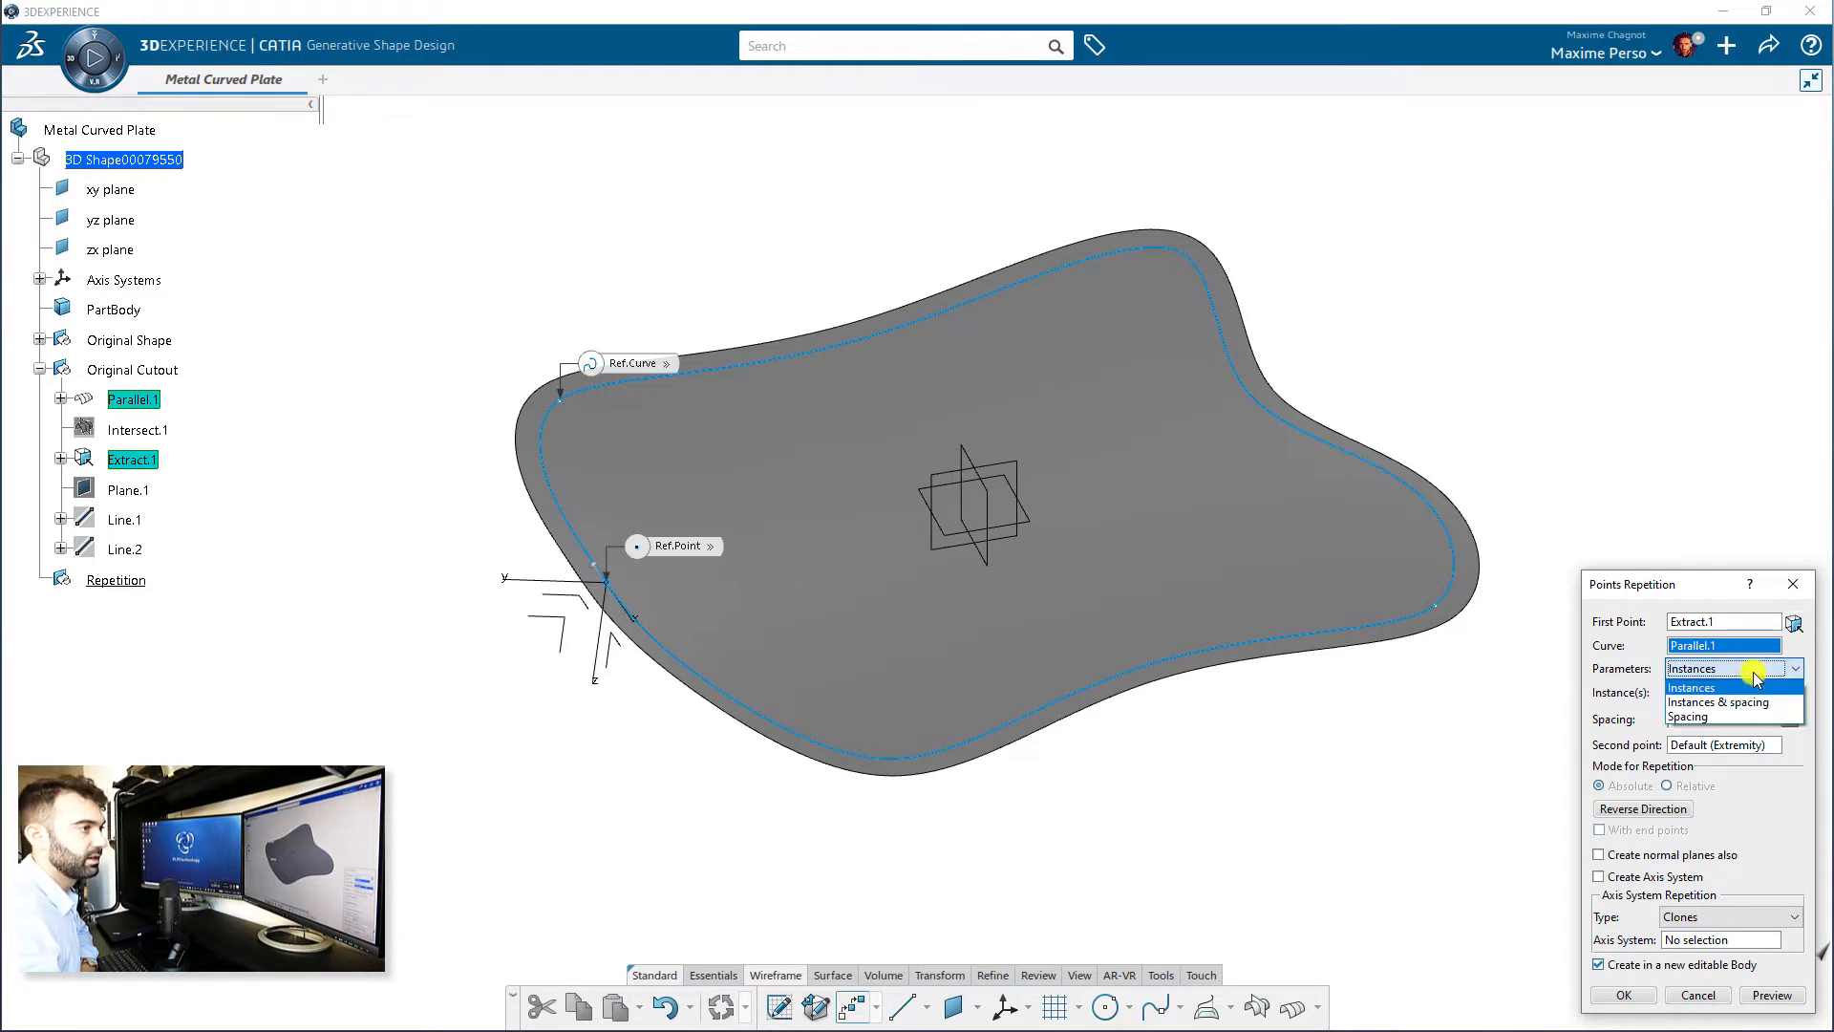
click(1736, 697)
double_click(1736, 697)
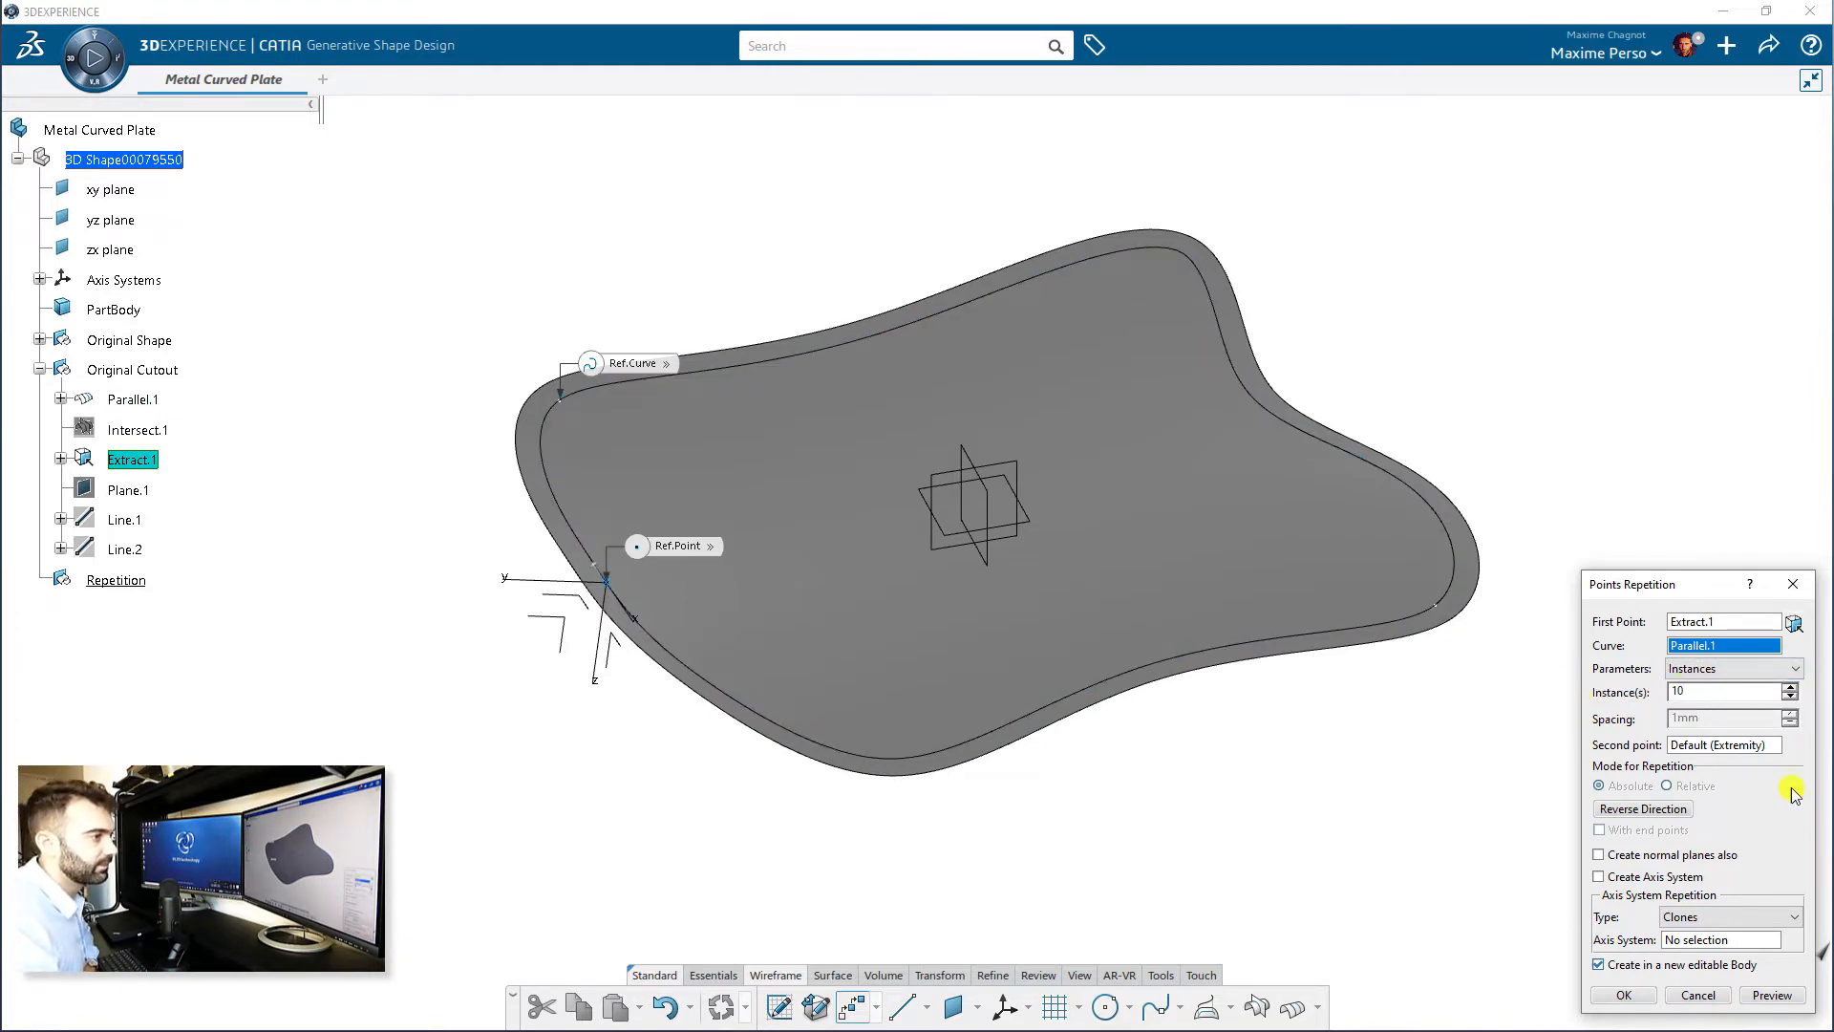
- Enable axis system creation for the repetition, using Clones of Axis System.1, and preview the result around the plate edge
click(1601, 877)
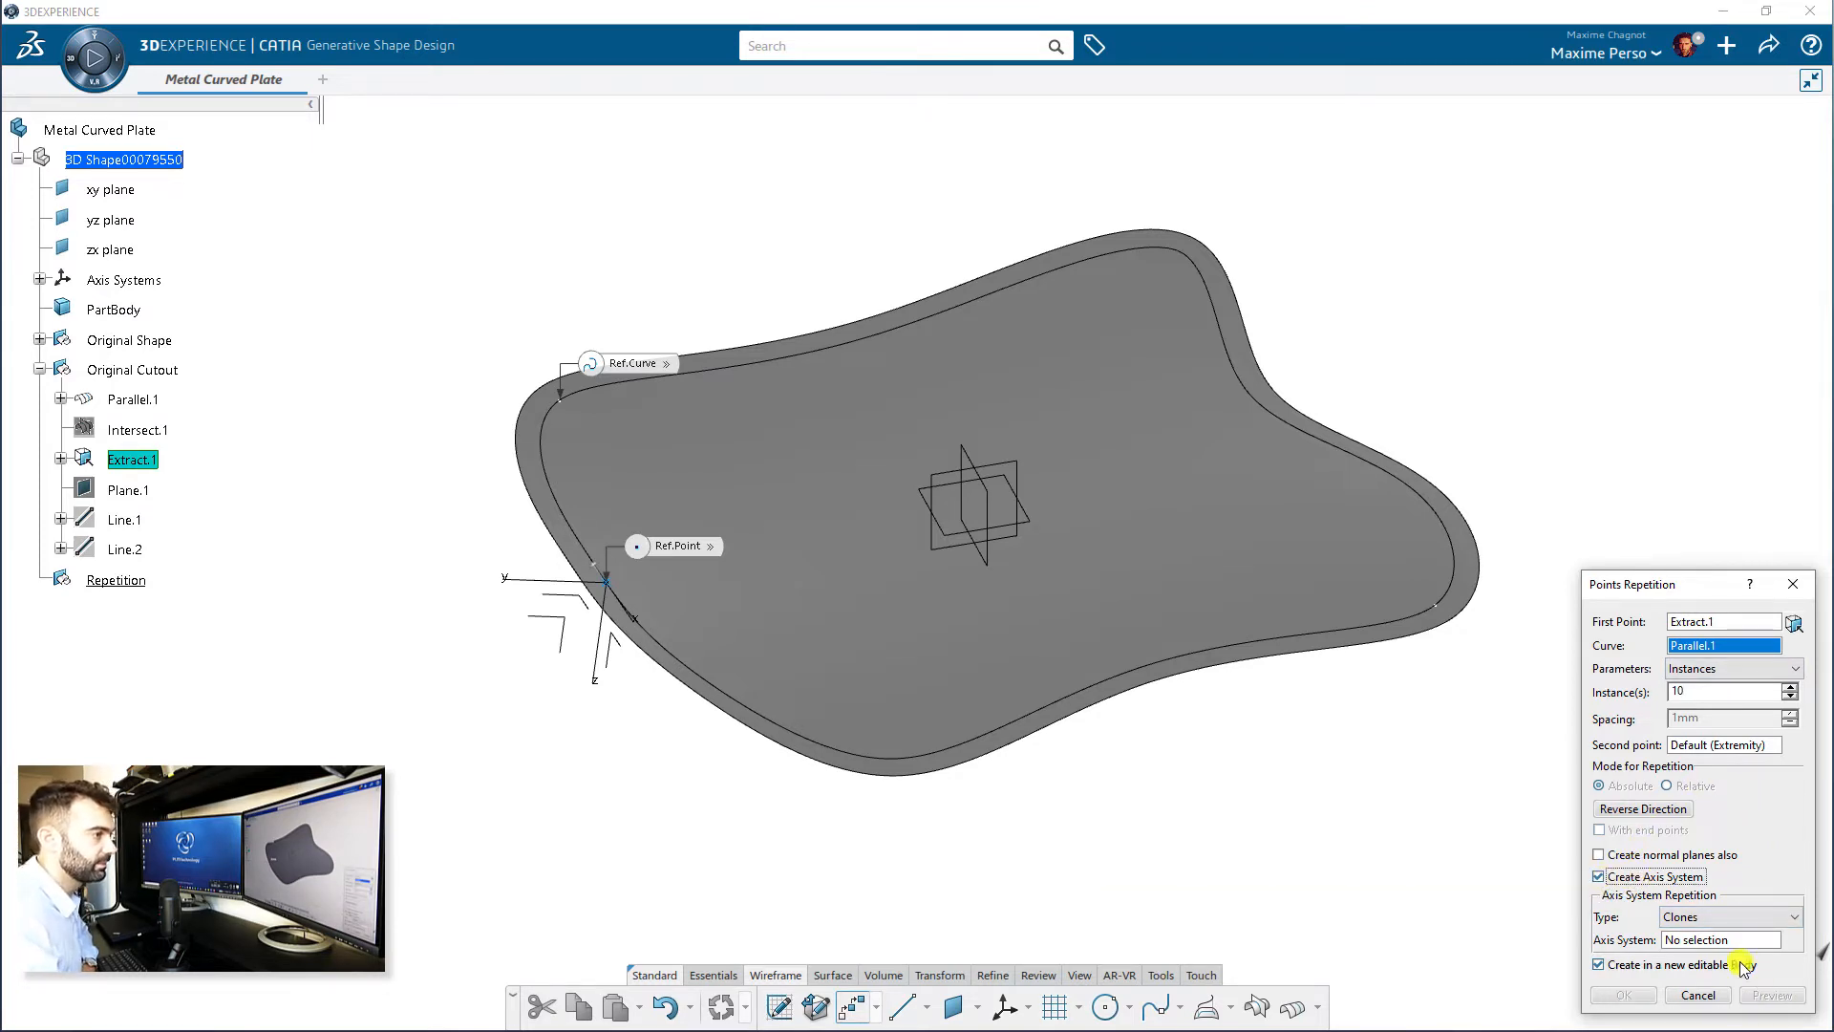
click(1703, 942)
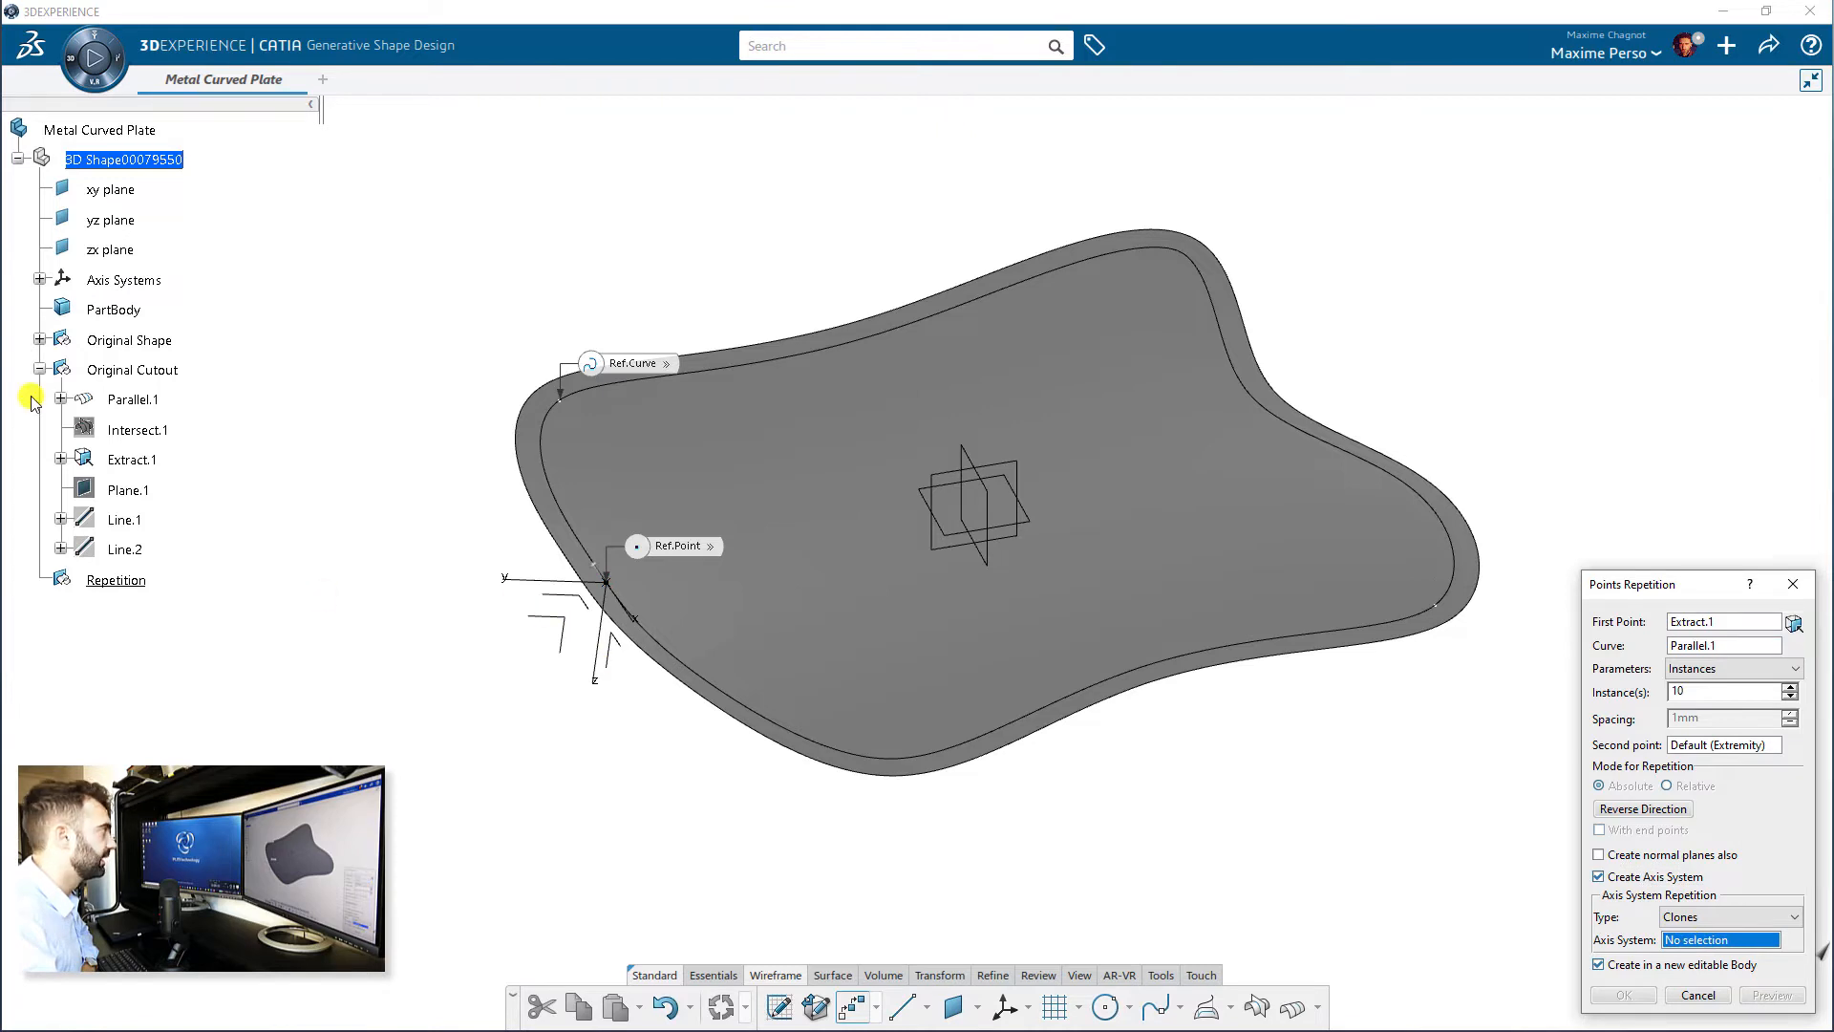
click(570, 583)
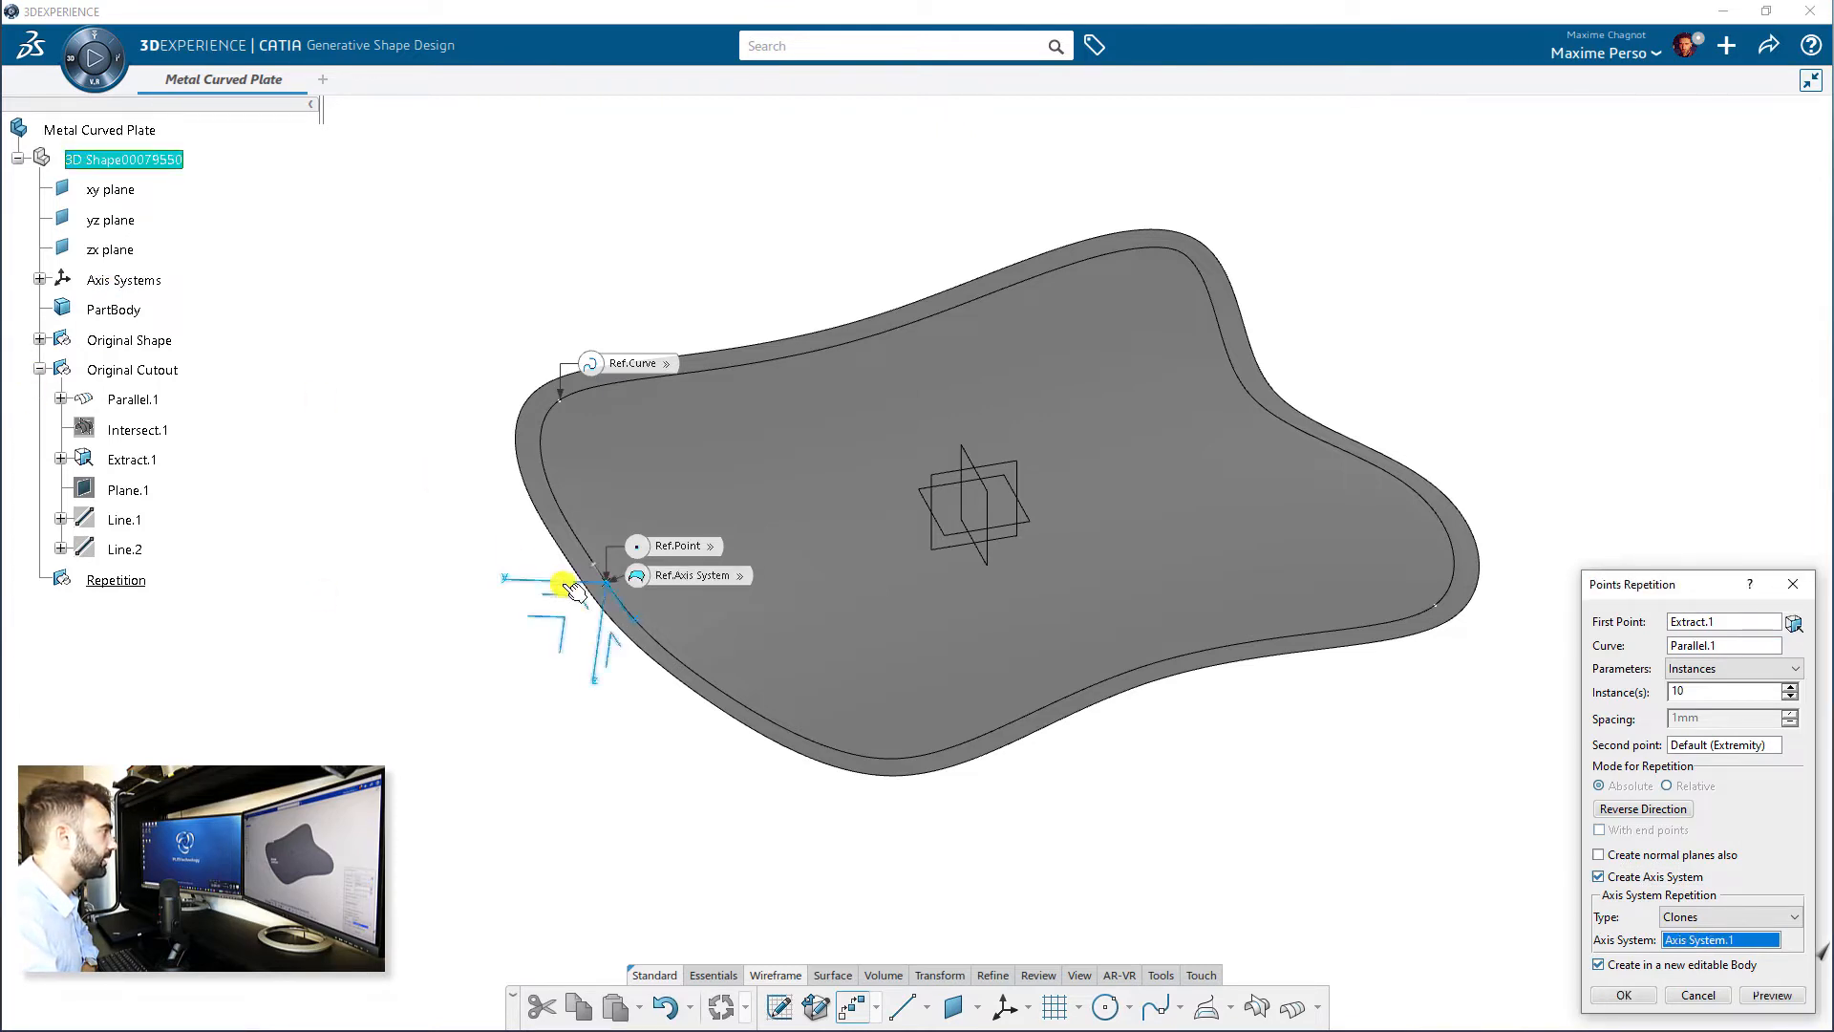
click(1772, 996)
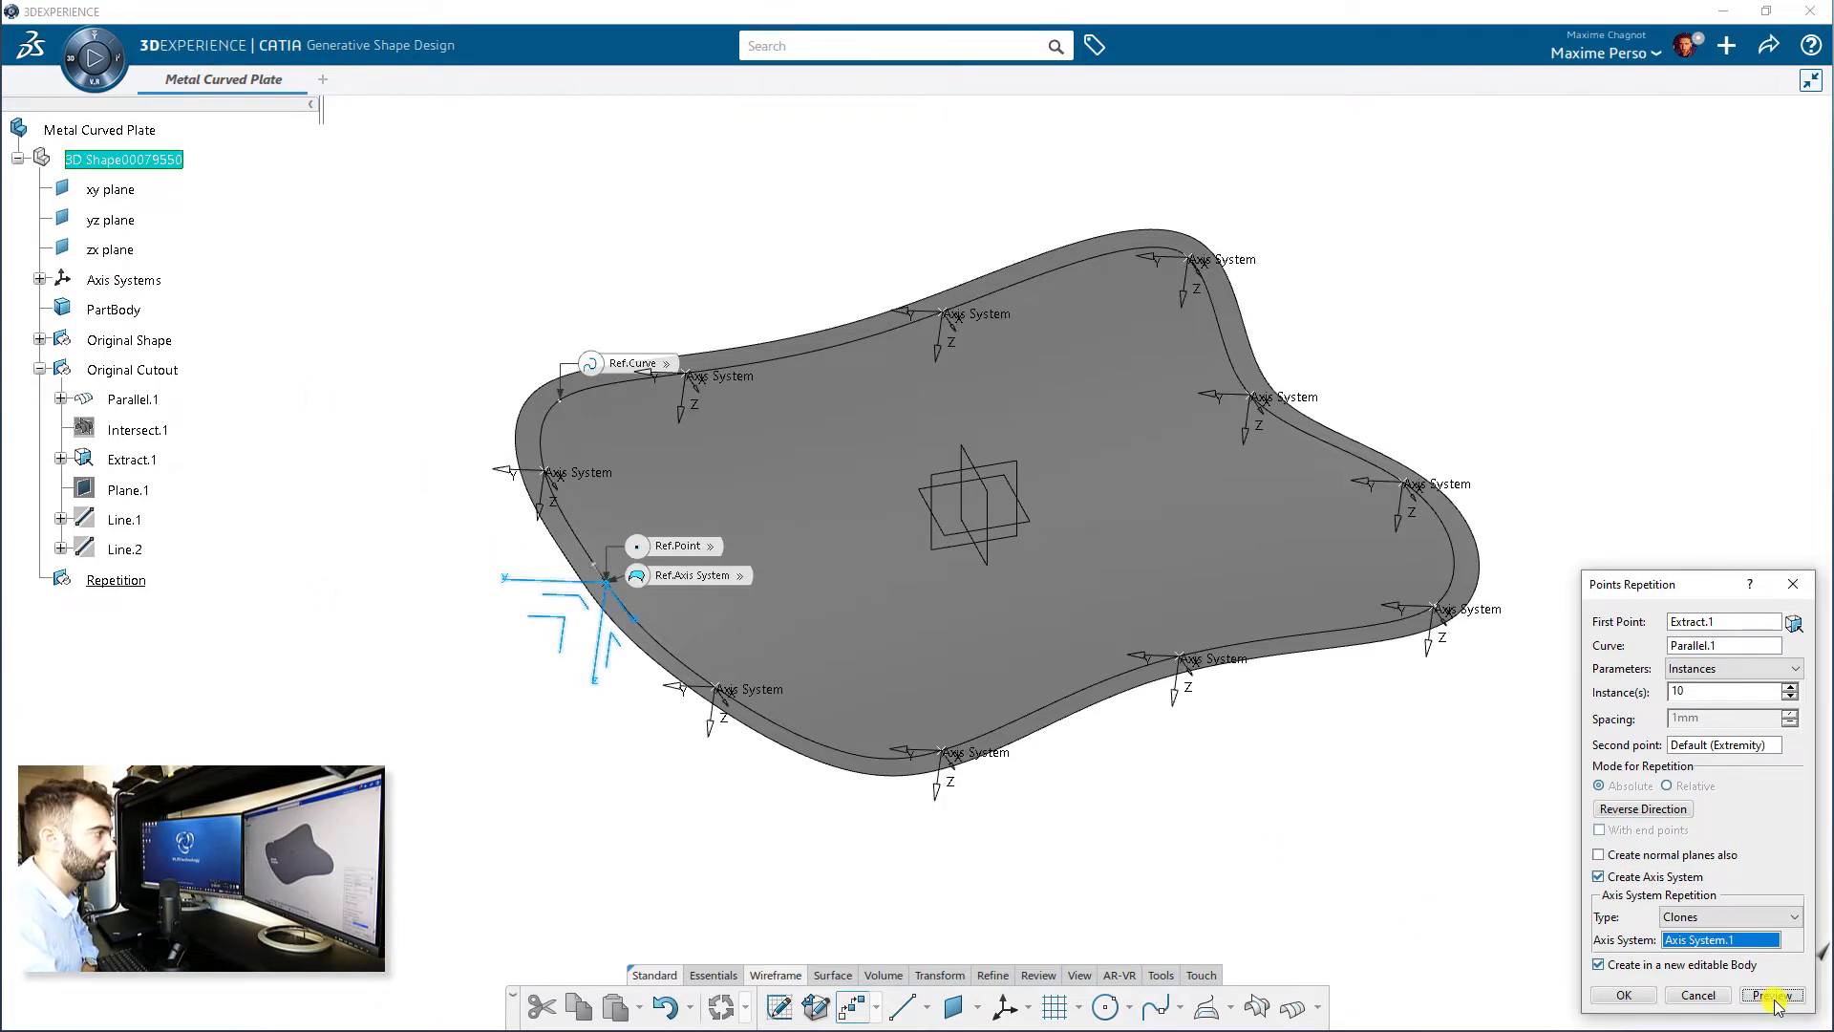
middle_drag(1096, 789, 959, 728)
scroll(959, 729, up, 3)
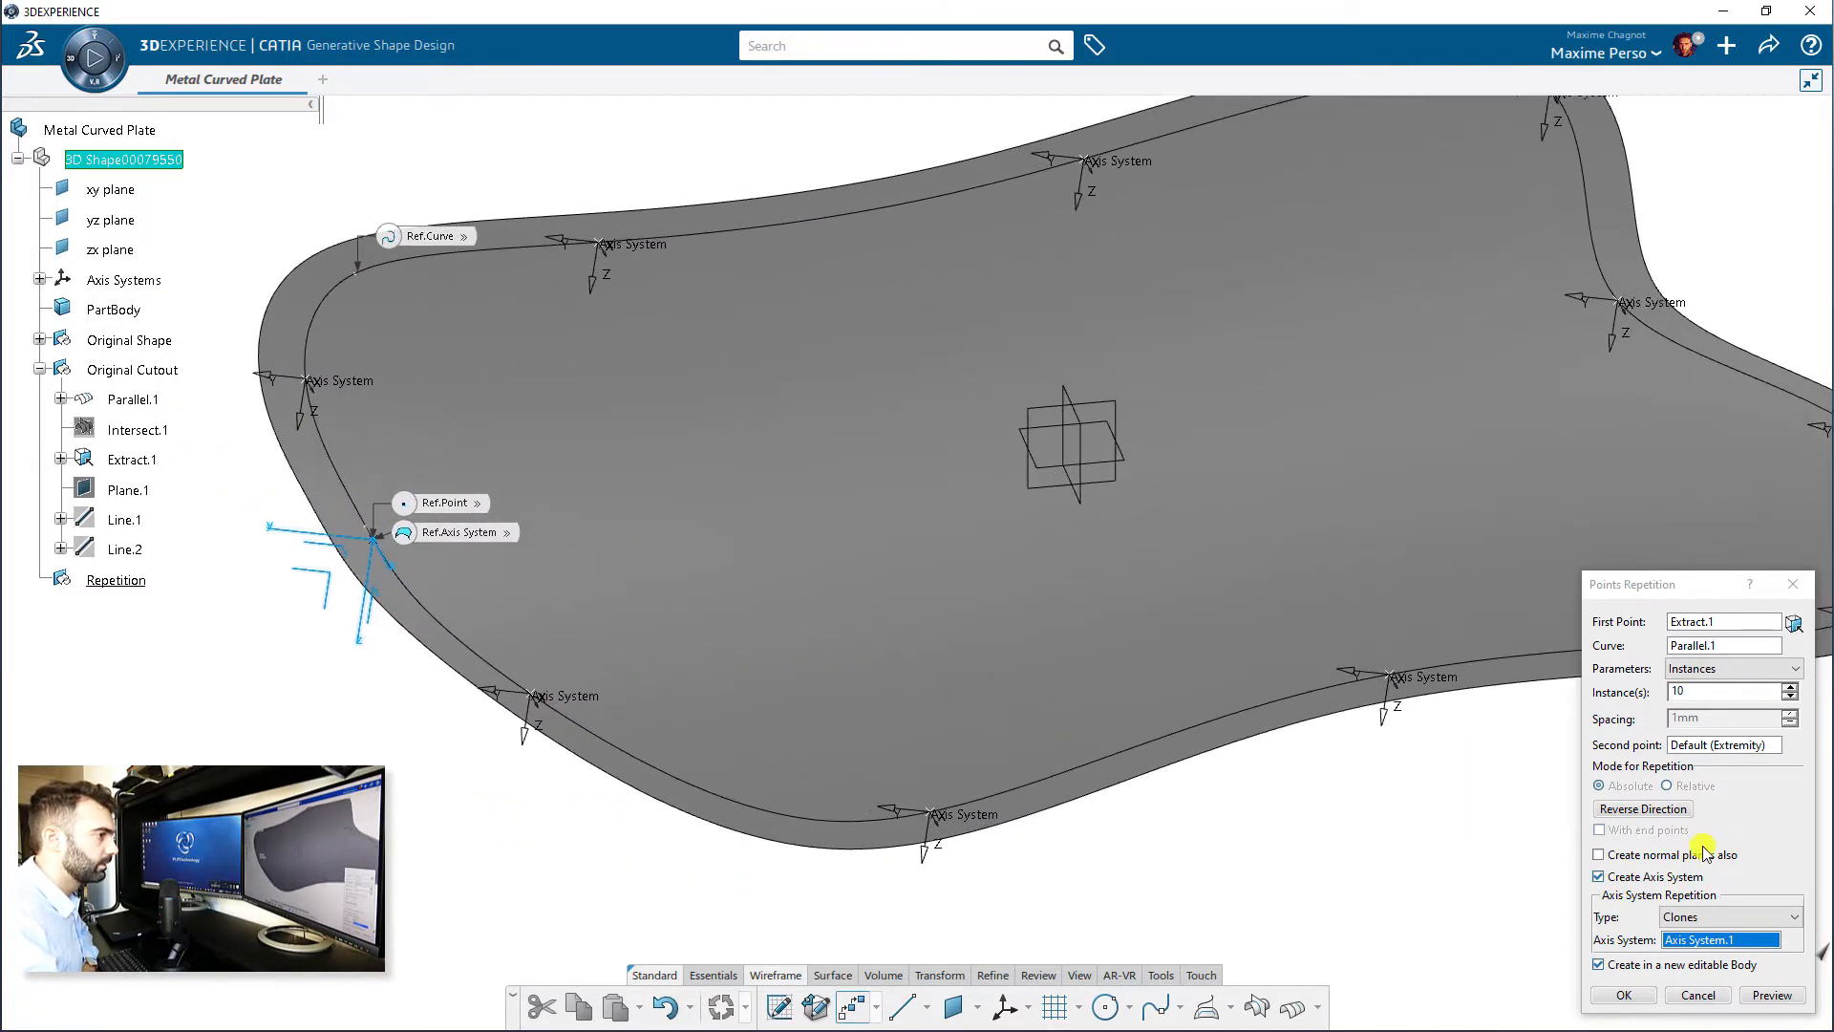
click(1709, 940)
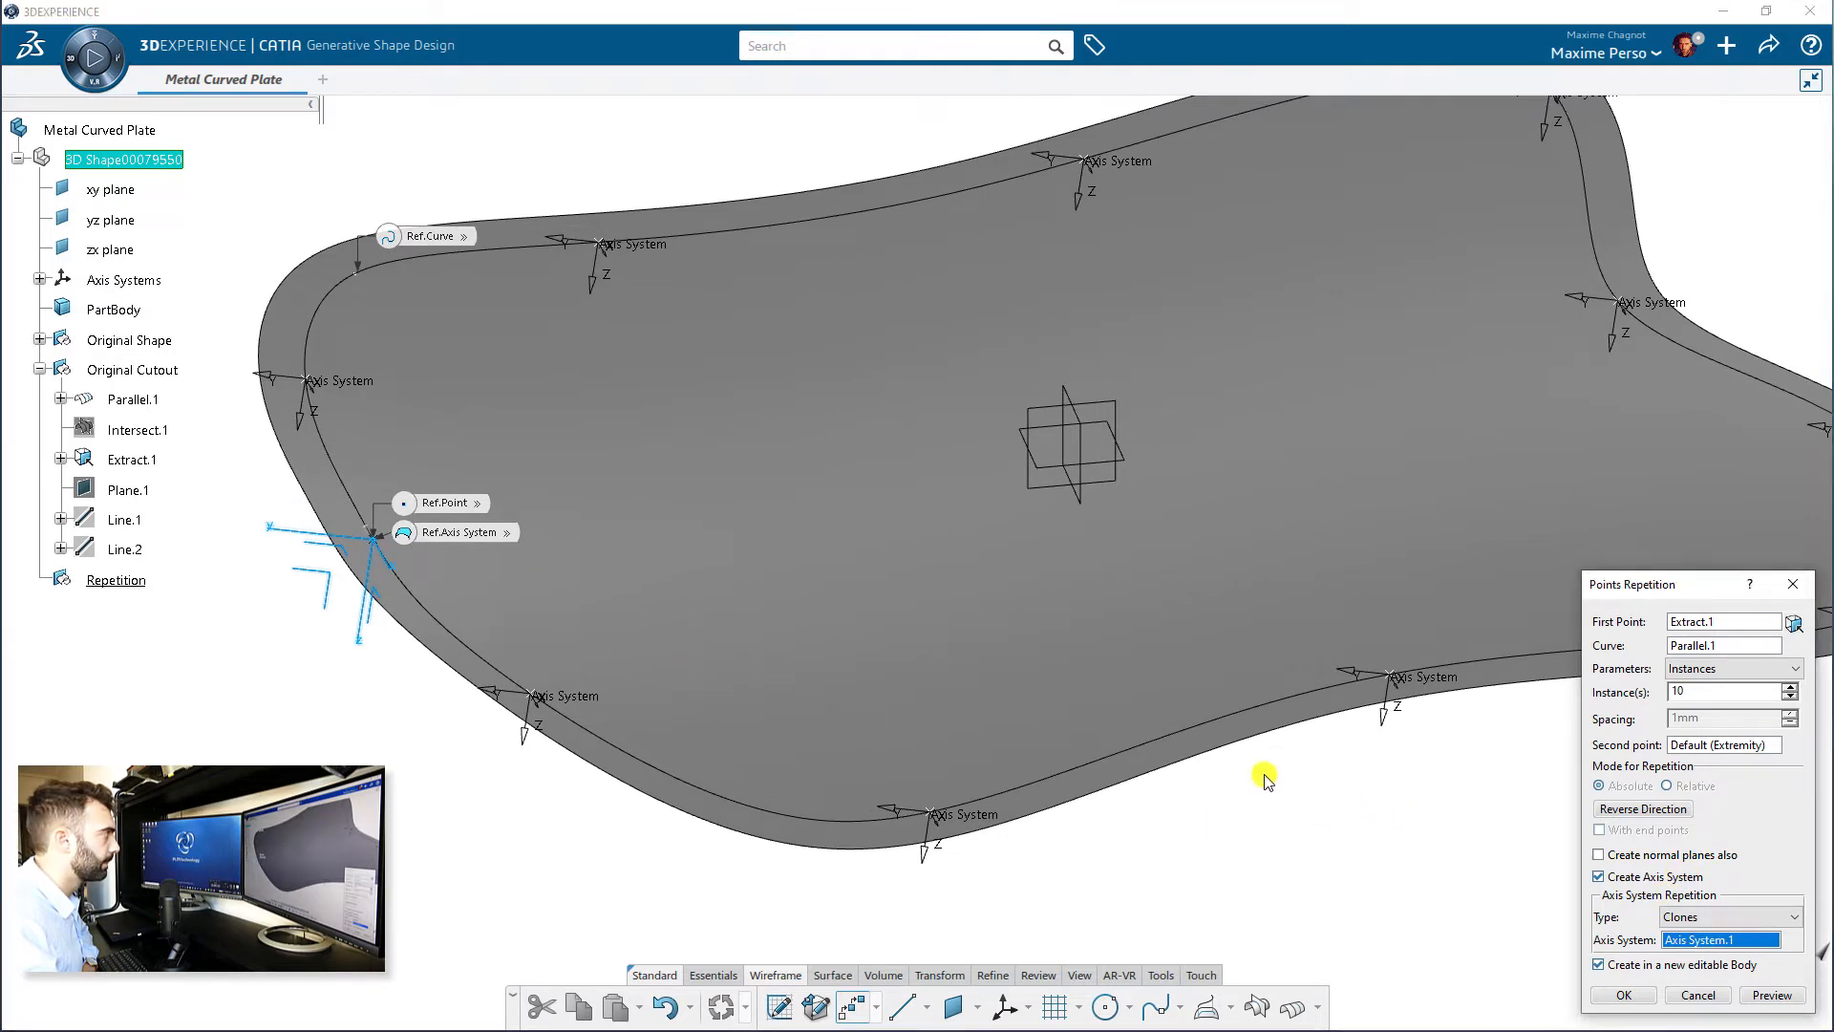
- Change the axis system repetition type to Along Surface with Split.1 as the surface, inspect the preview and create the repetition
click(1733, 924)
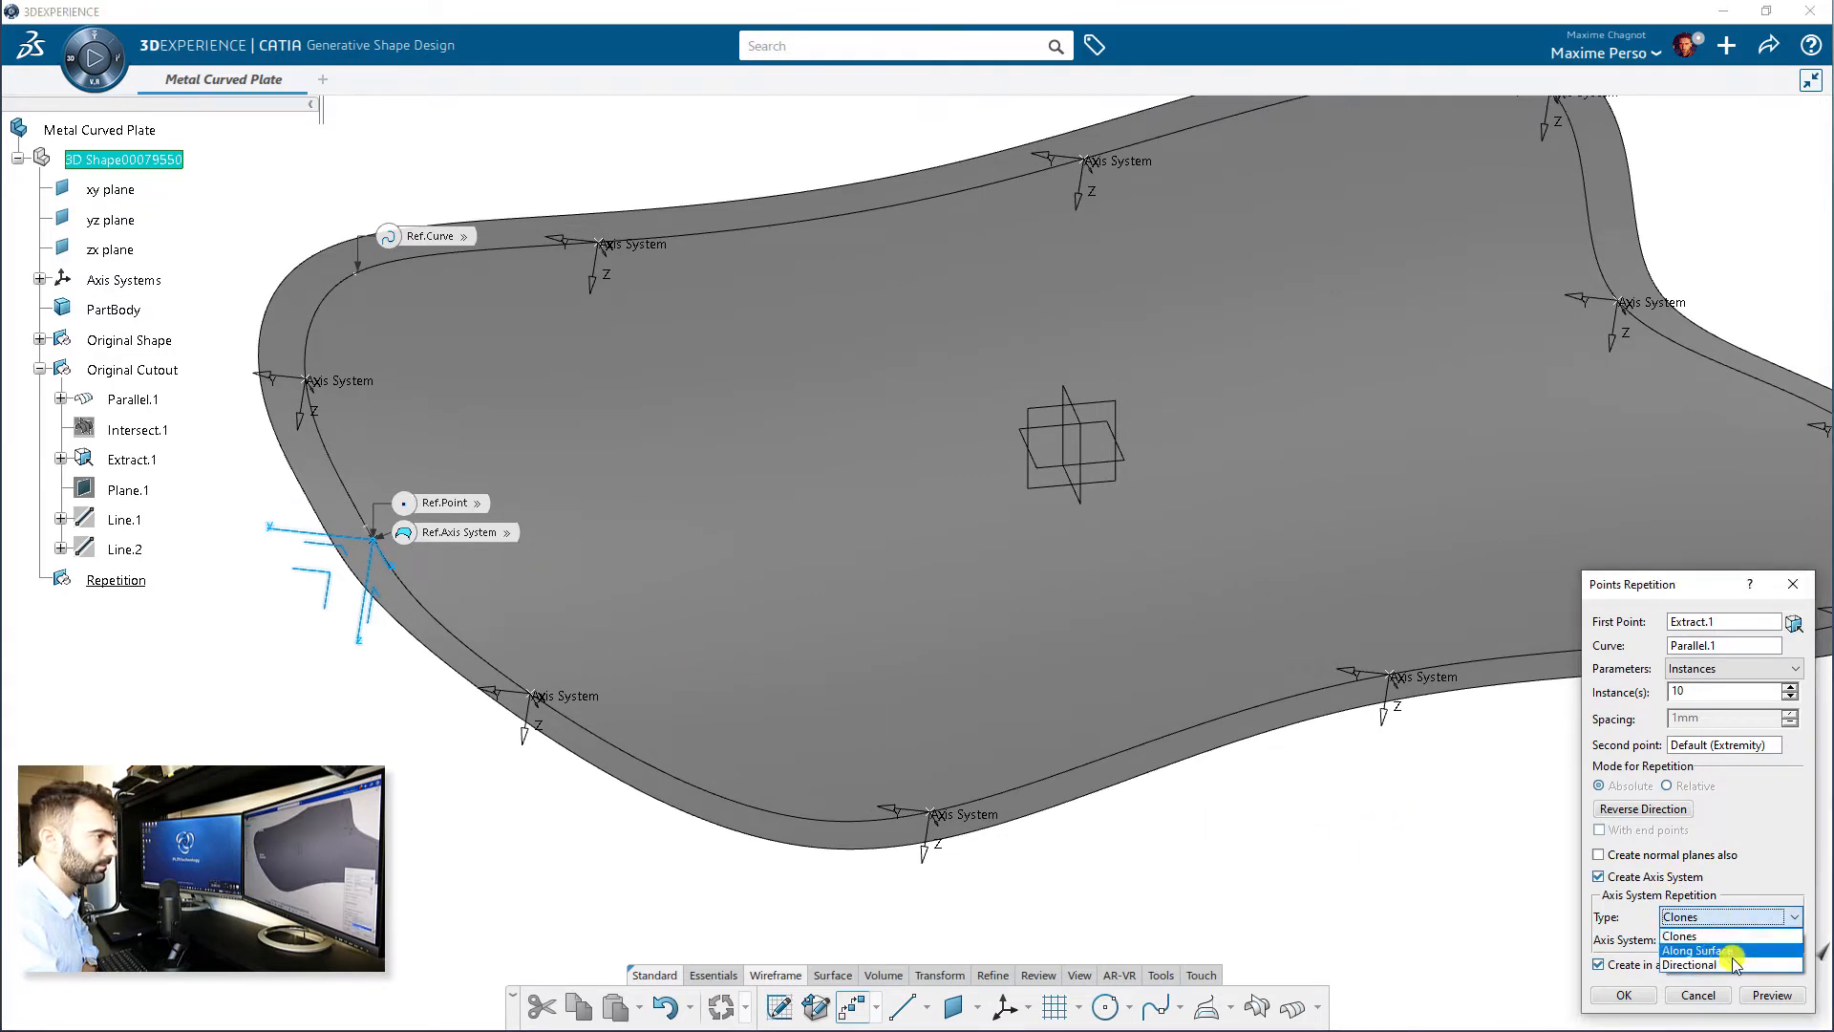
click(1727, 948)
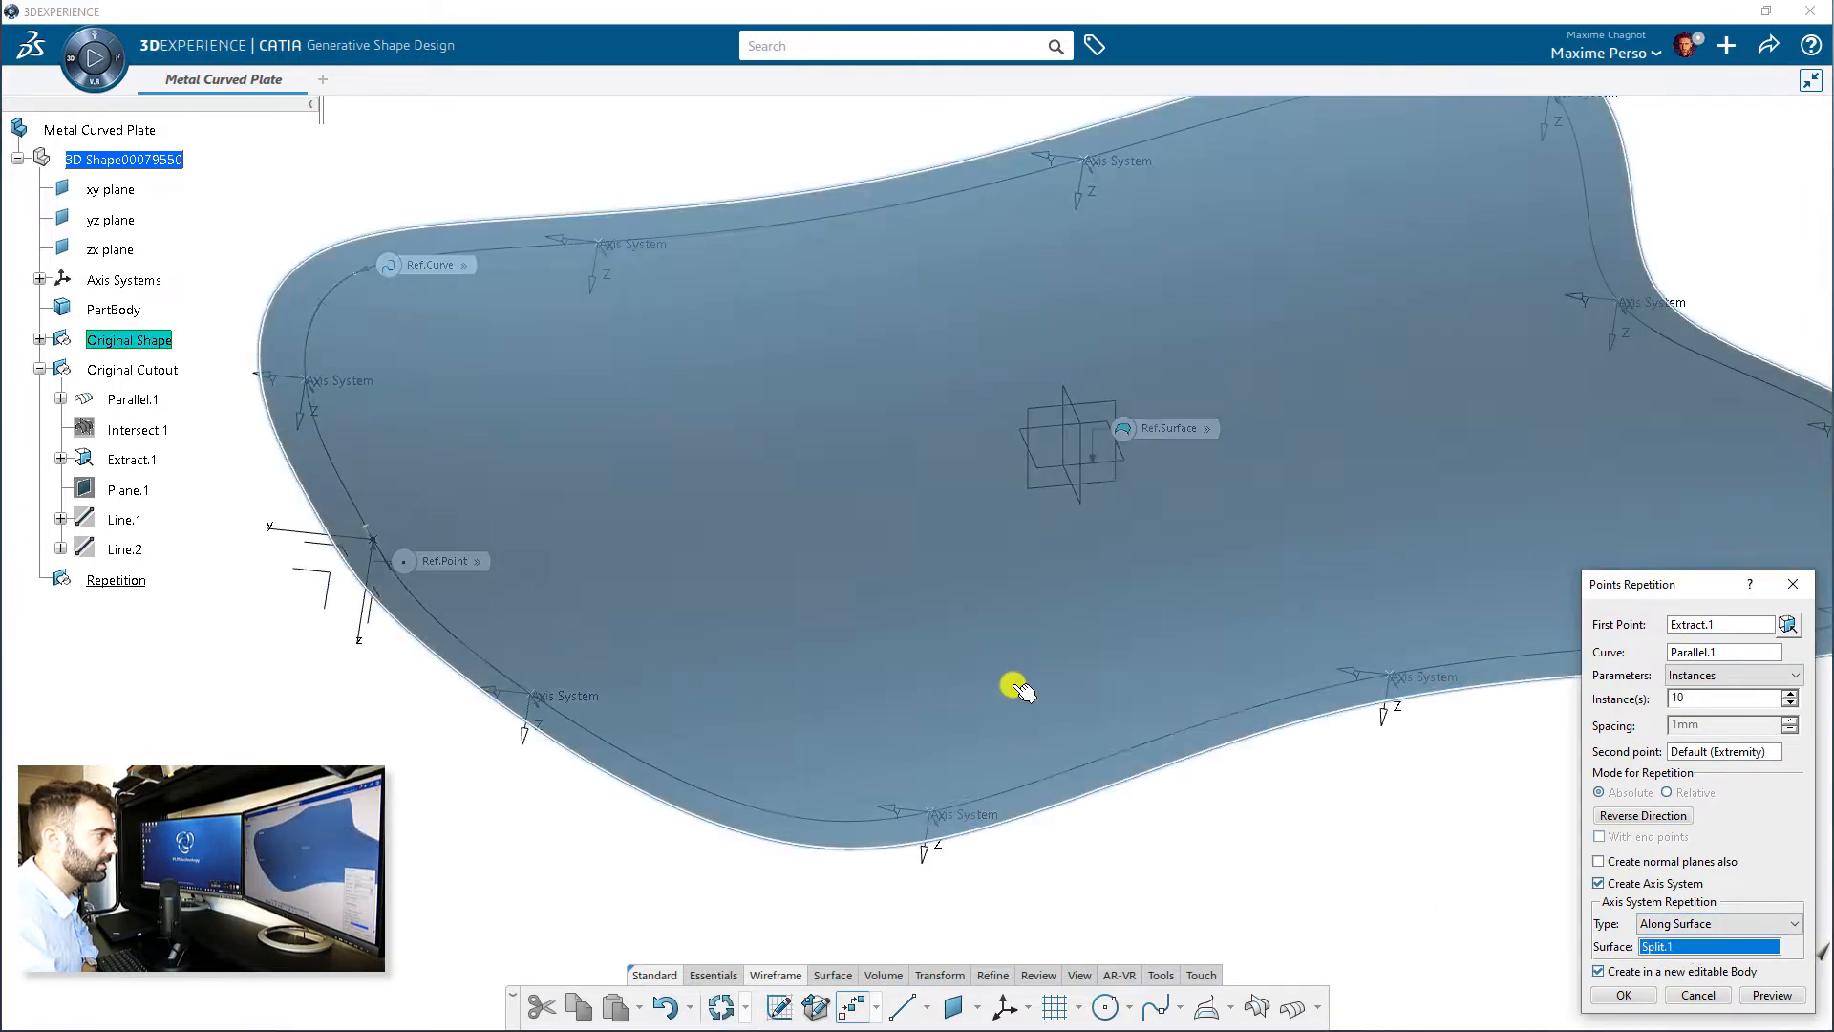
click(1012, 704)
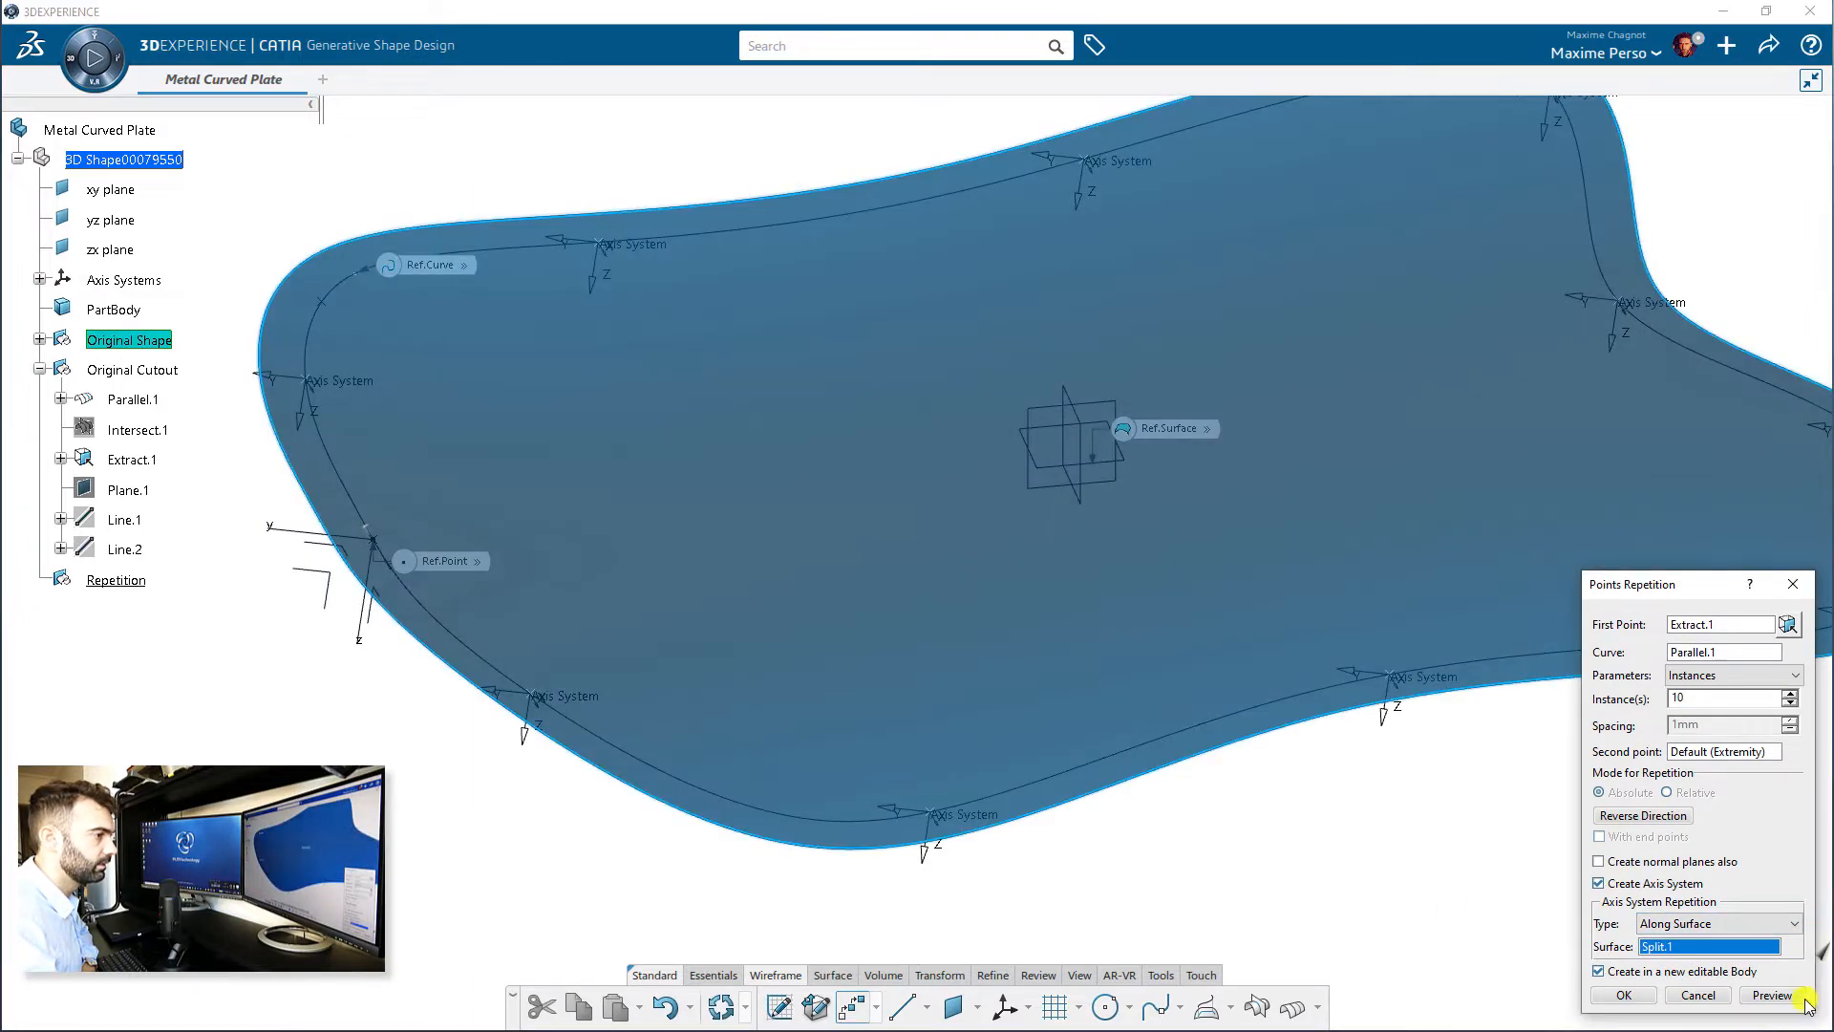
click(1792, 999)
middle_drag(978, 801, 304, 483)
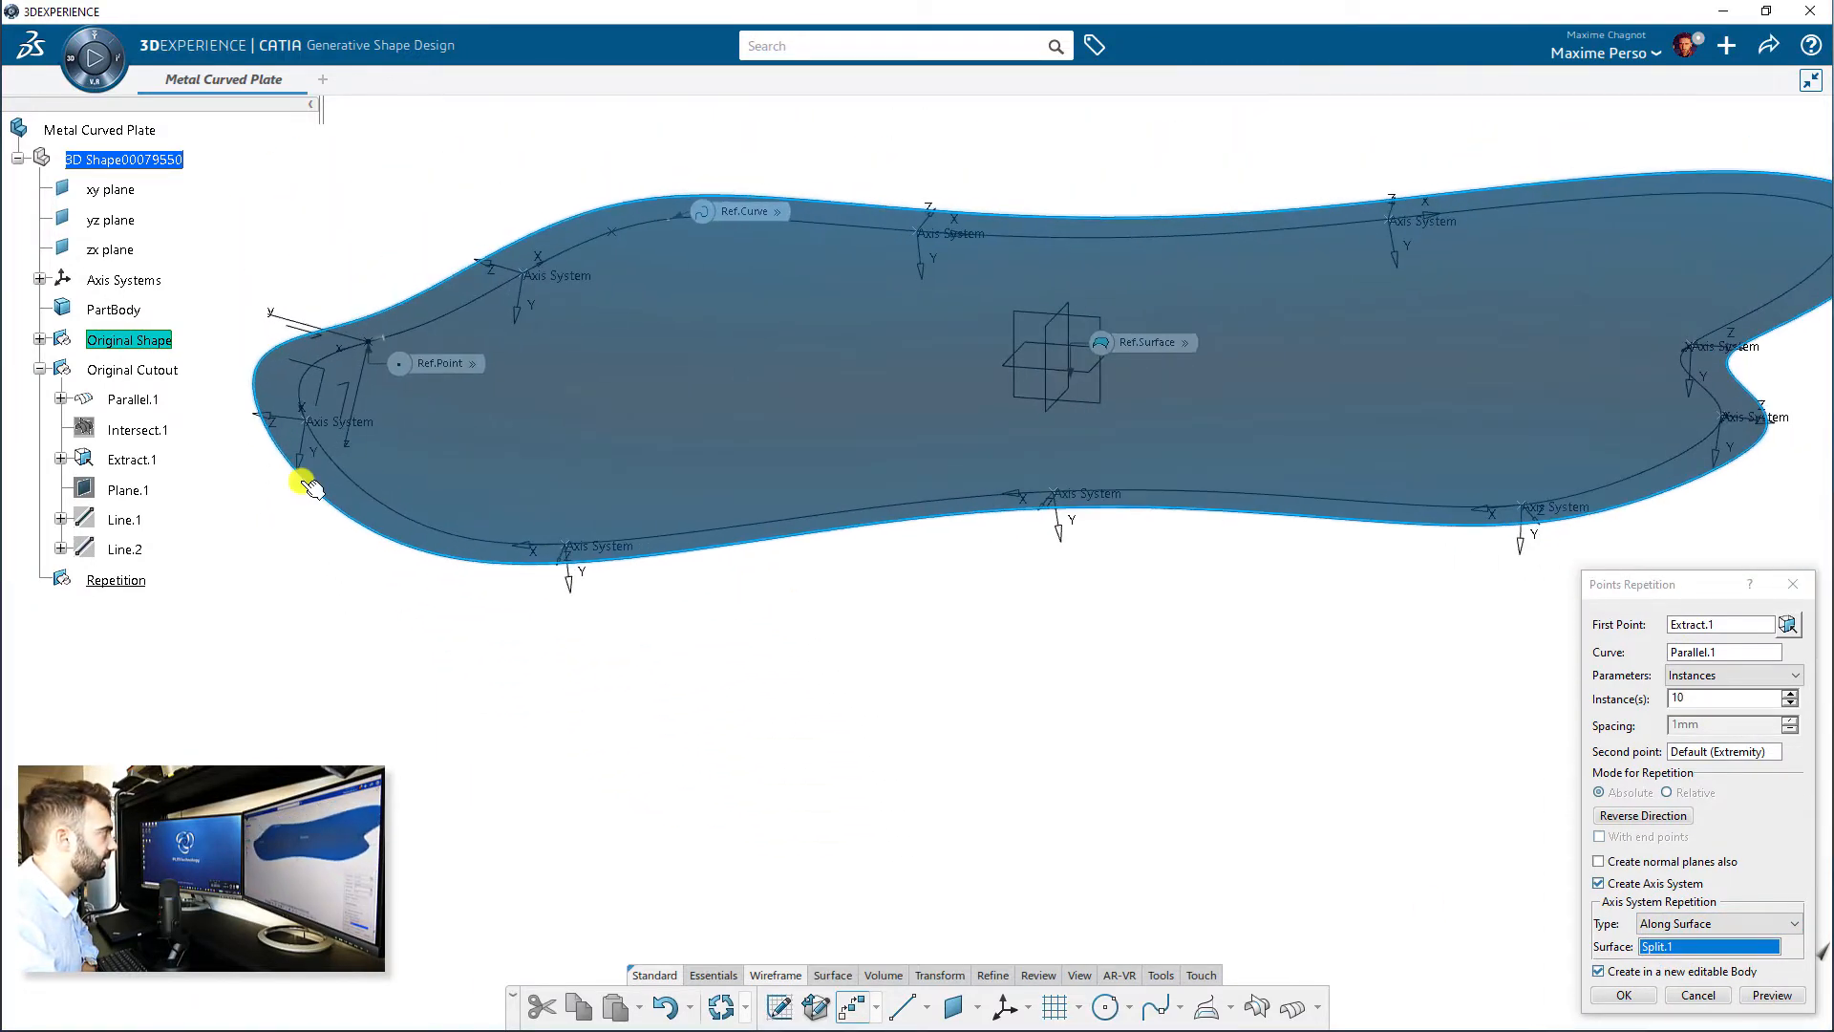
middle_drag(946, 503, 1111, 636)
mouse_move(895, 533)
middle_down()
mouse_move(741, 439)
mouse_move(823, 401)
mouse_move(782, 397)
mouse_move(908, 546)
mouse_move(892, 475)
mouse_move(990, 643)
mouse_move(778, 512)
middle_up()
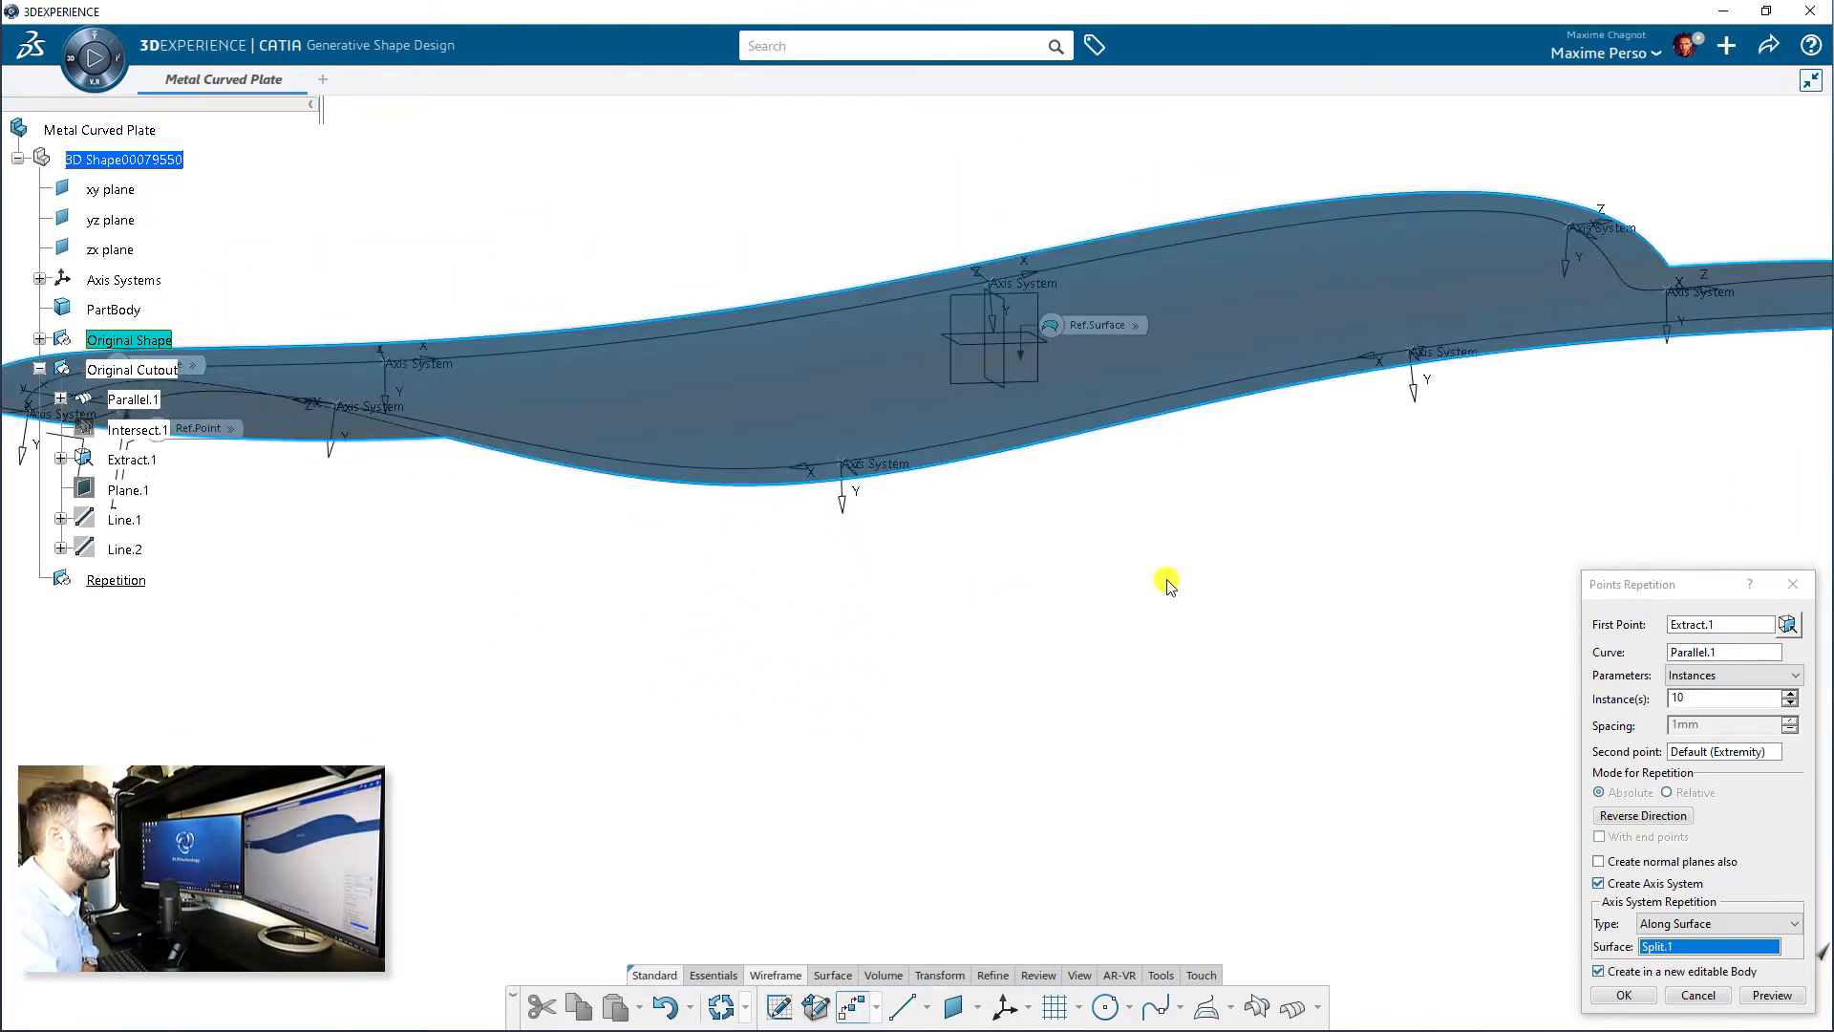
middle_drag(1167, 583, 605, 594)
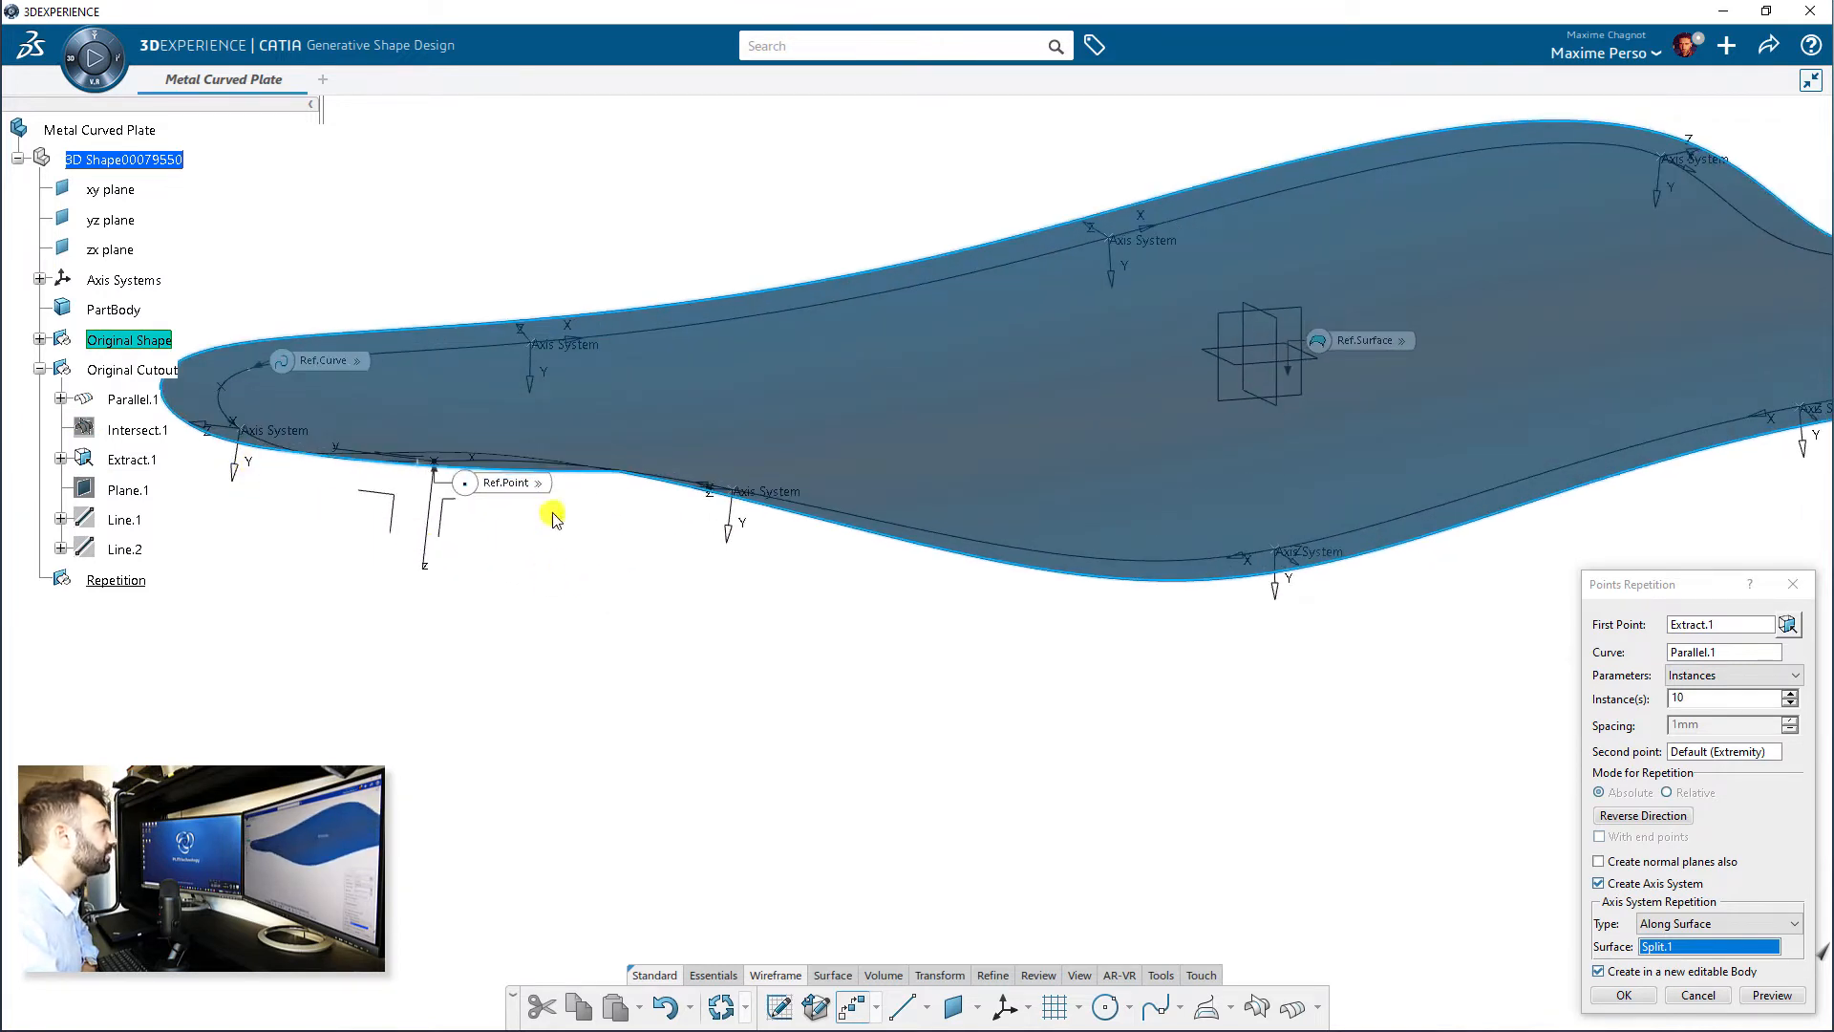
middle_drag(909, 704, 717, 696)
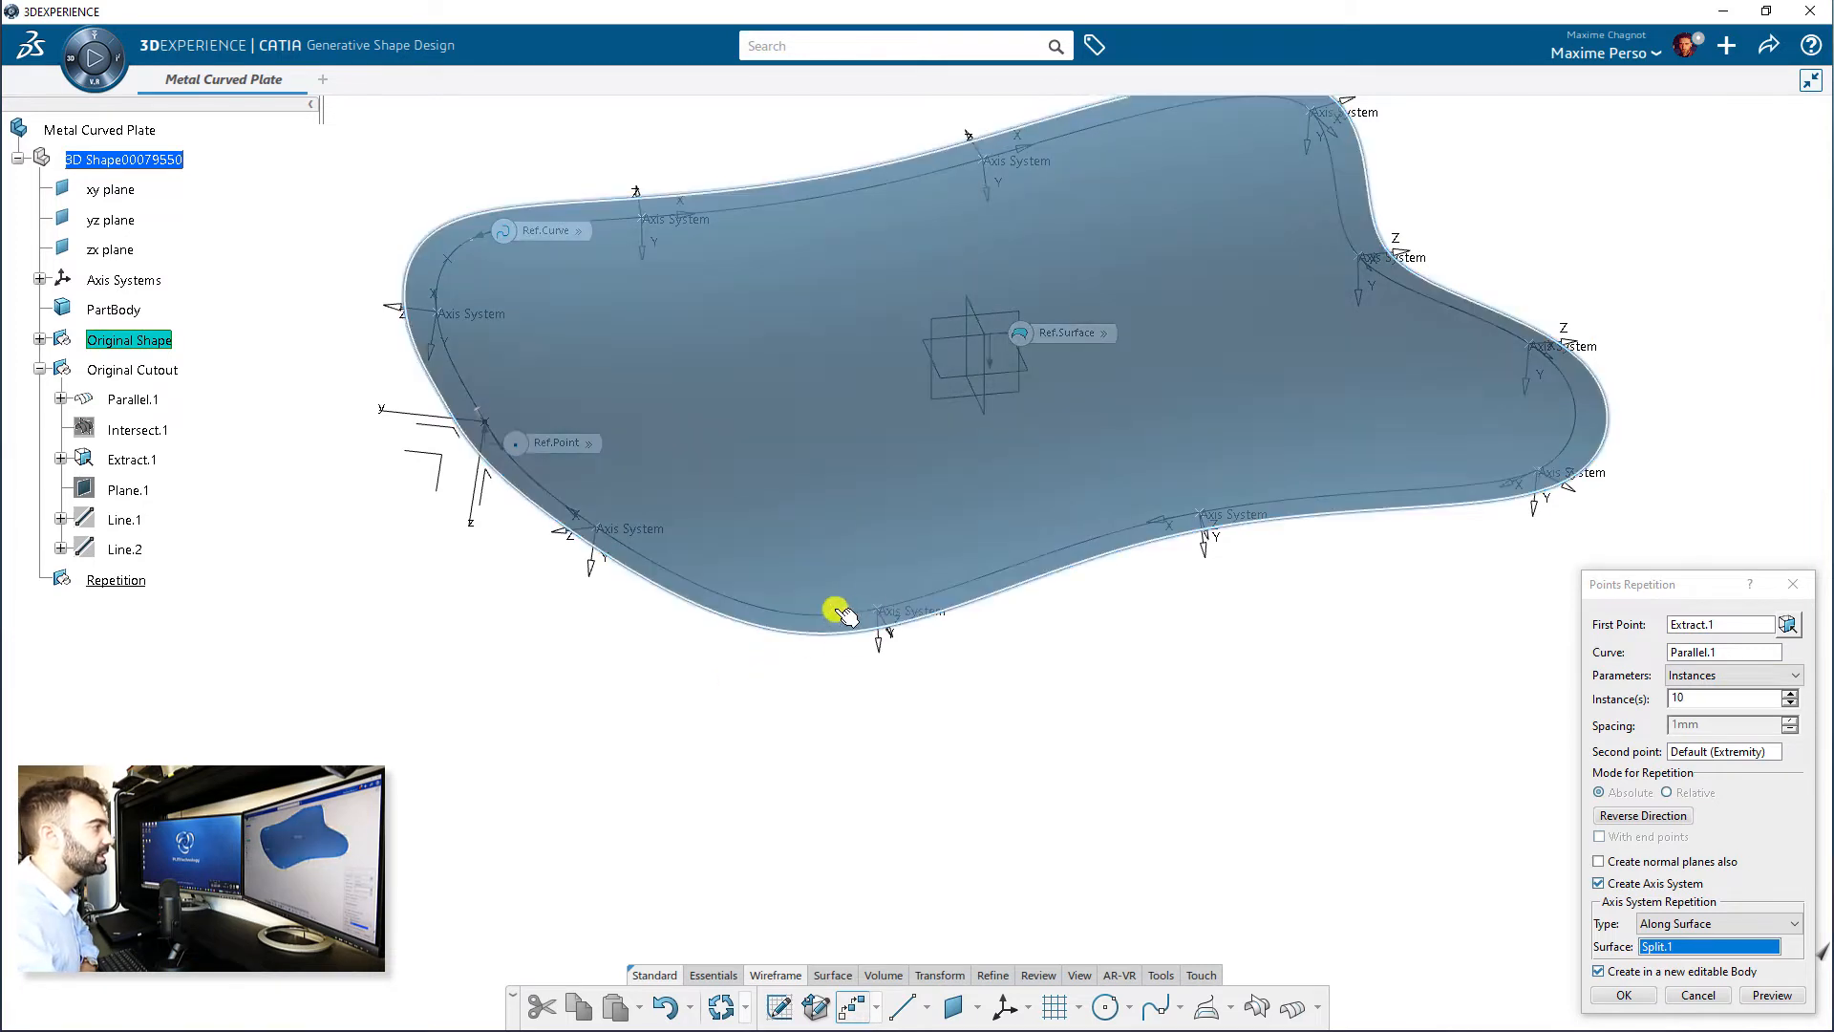
click(1621, 994)
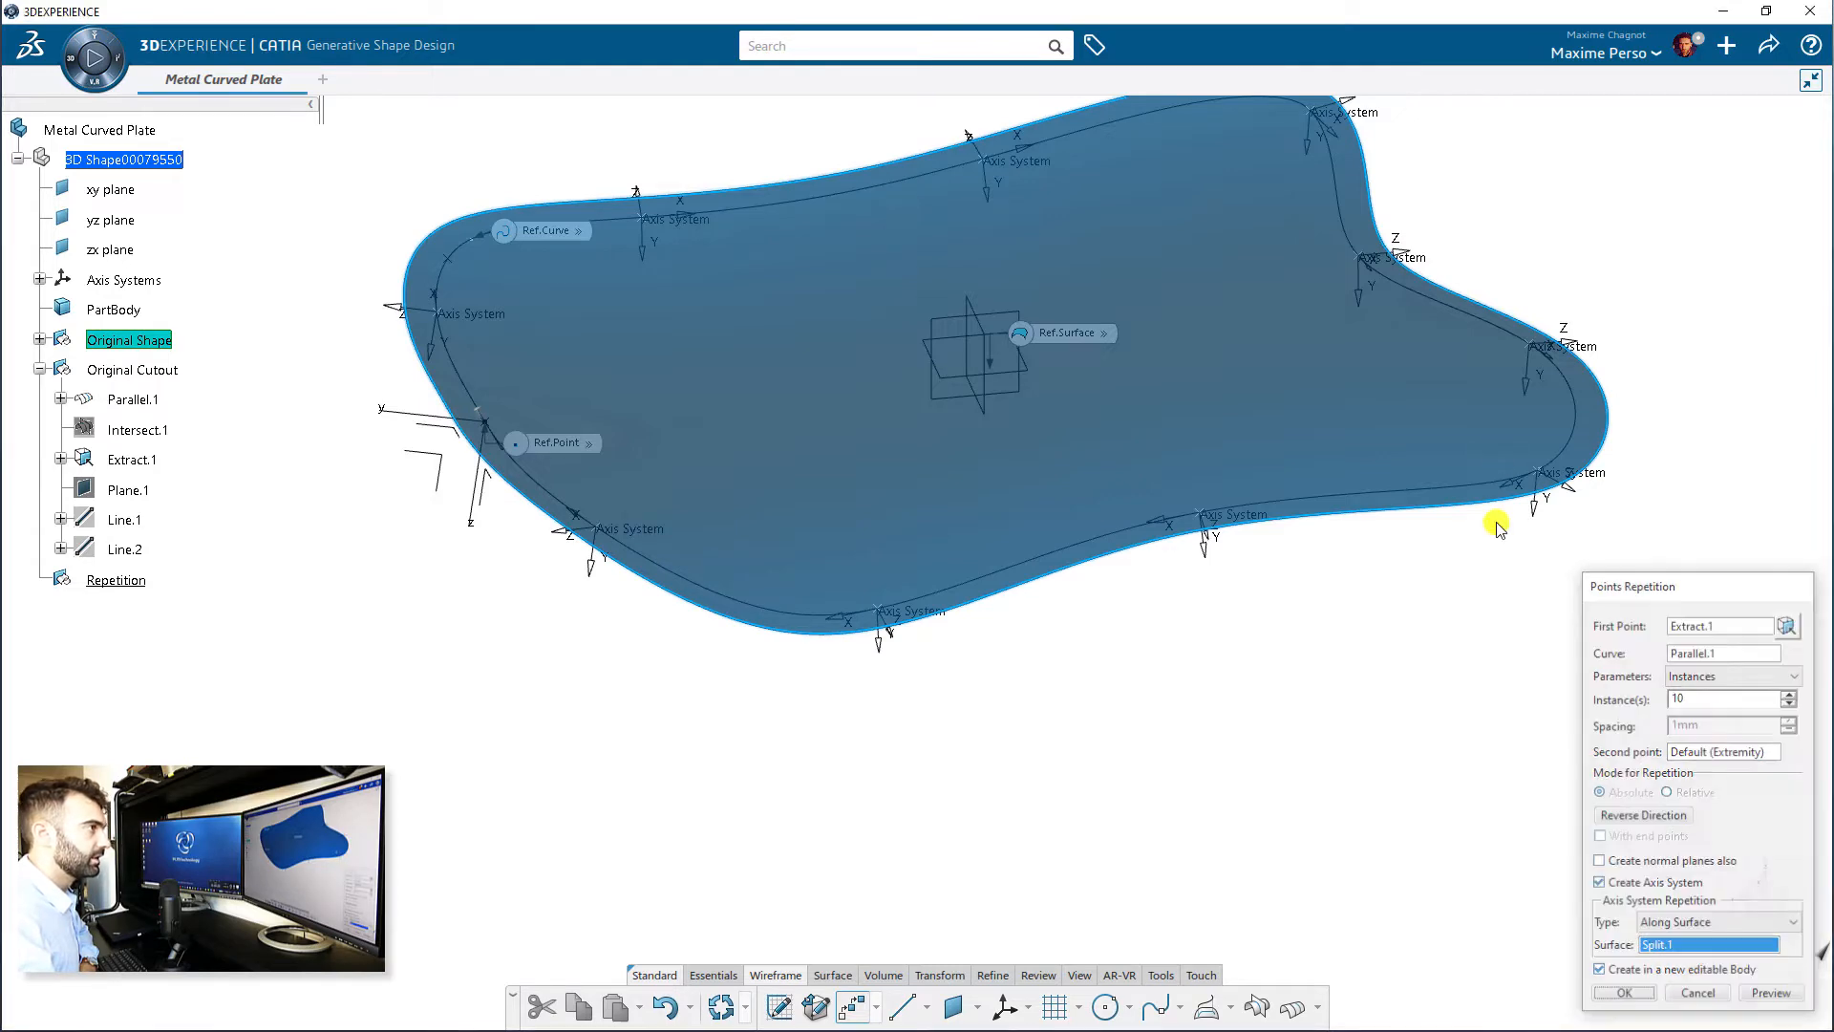
- Expand the Repetition set and examine the repeated axis systems around the plate
middle_drag(983, 485, 966, 577)
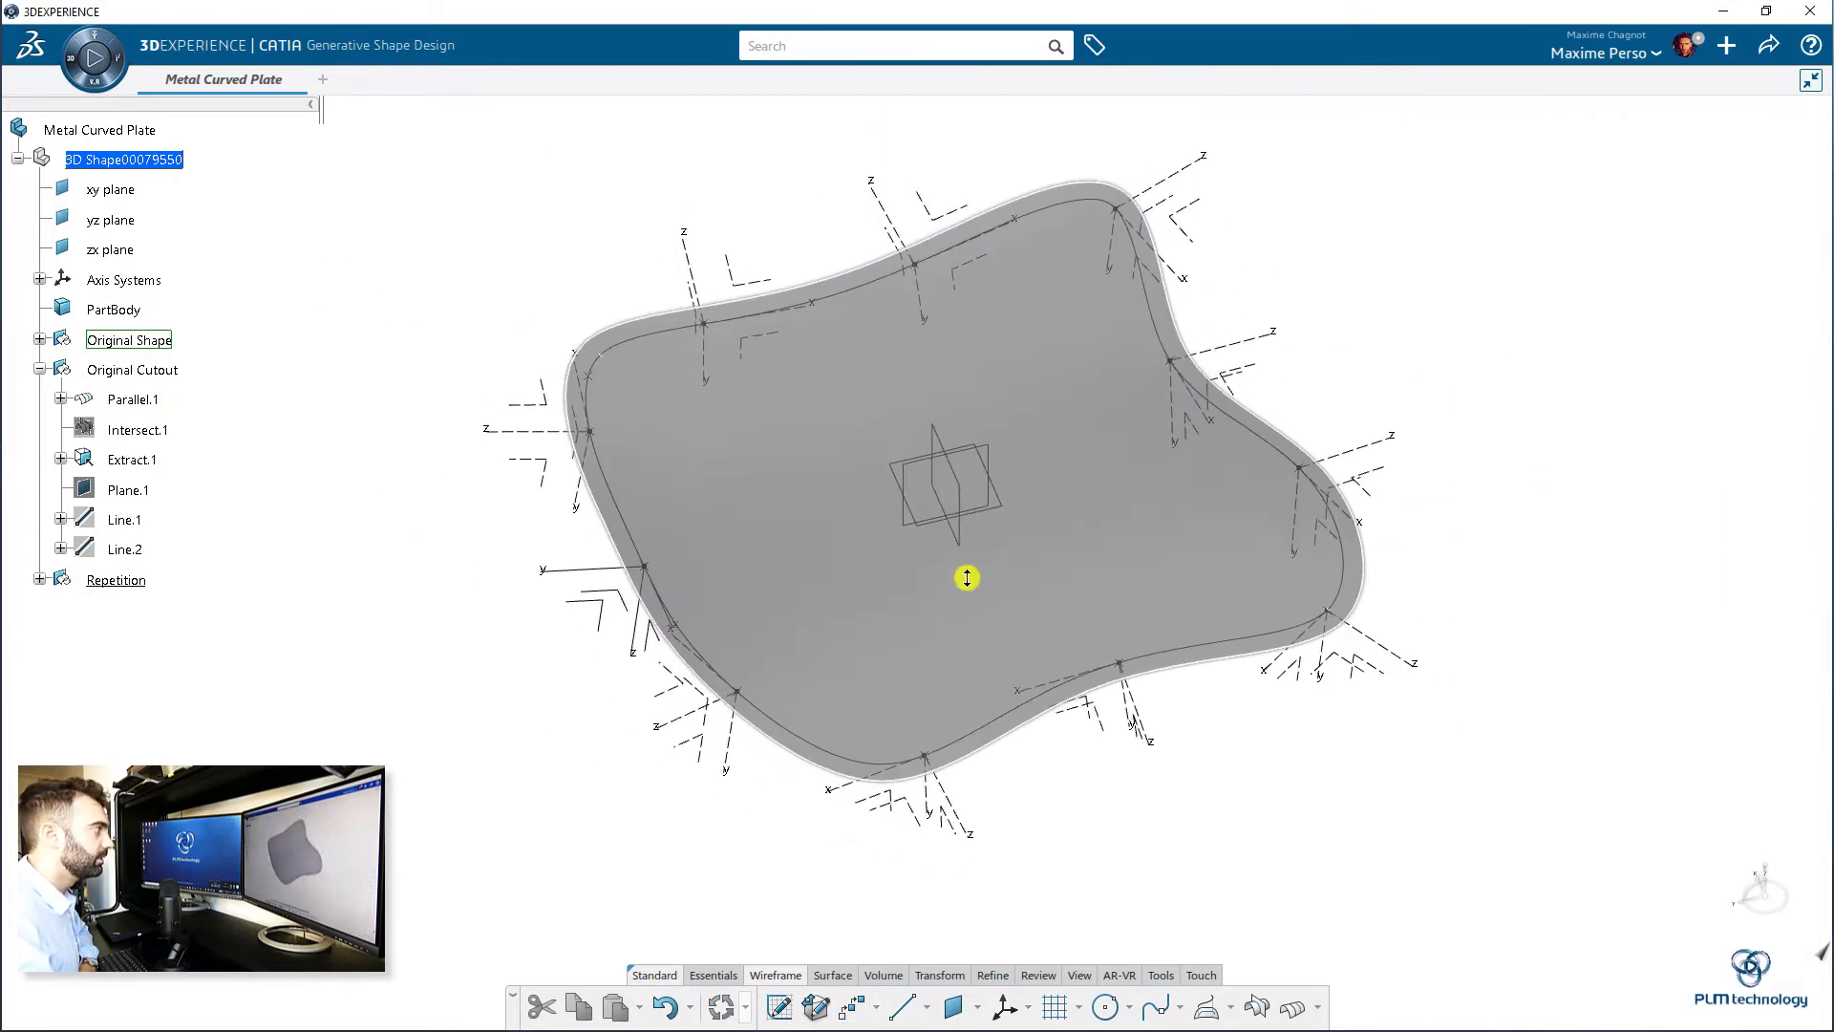
click(39, 579)
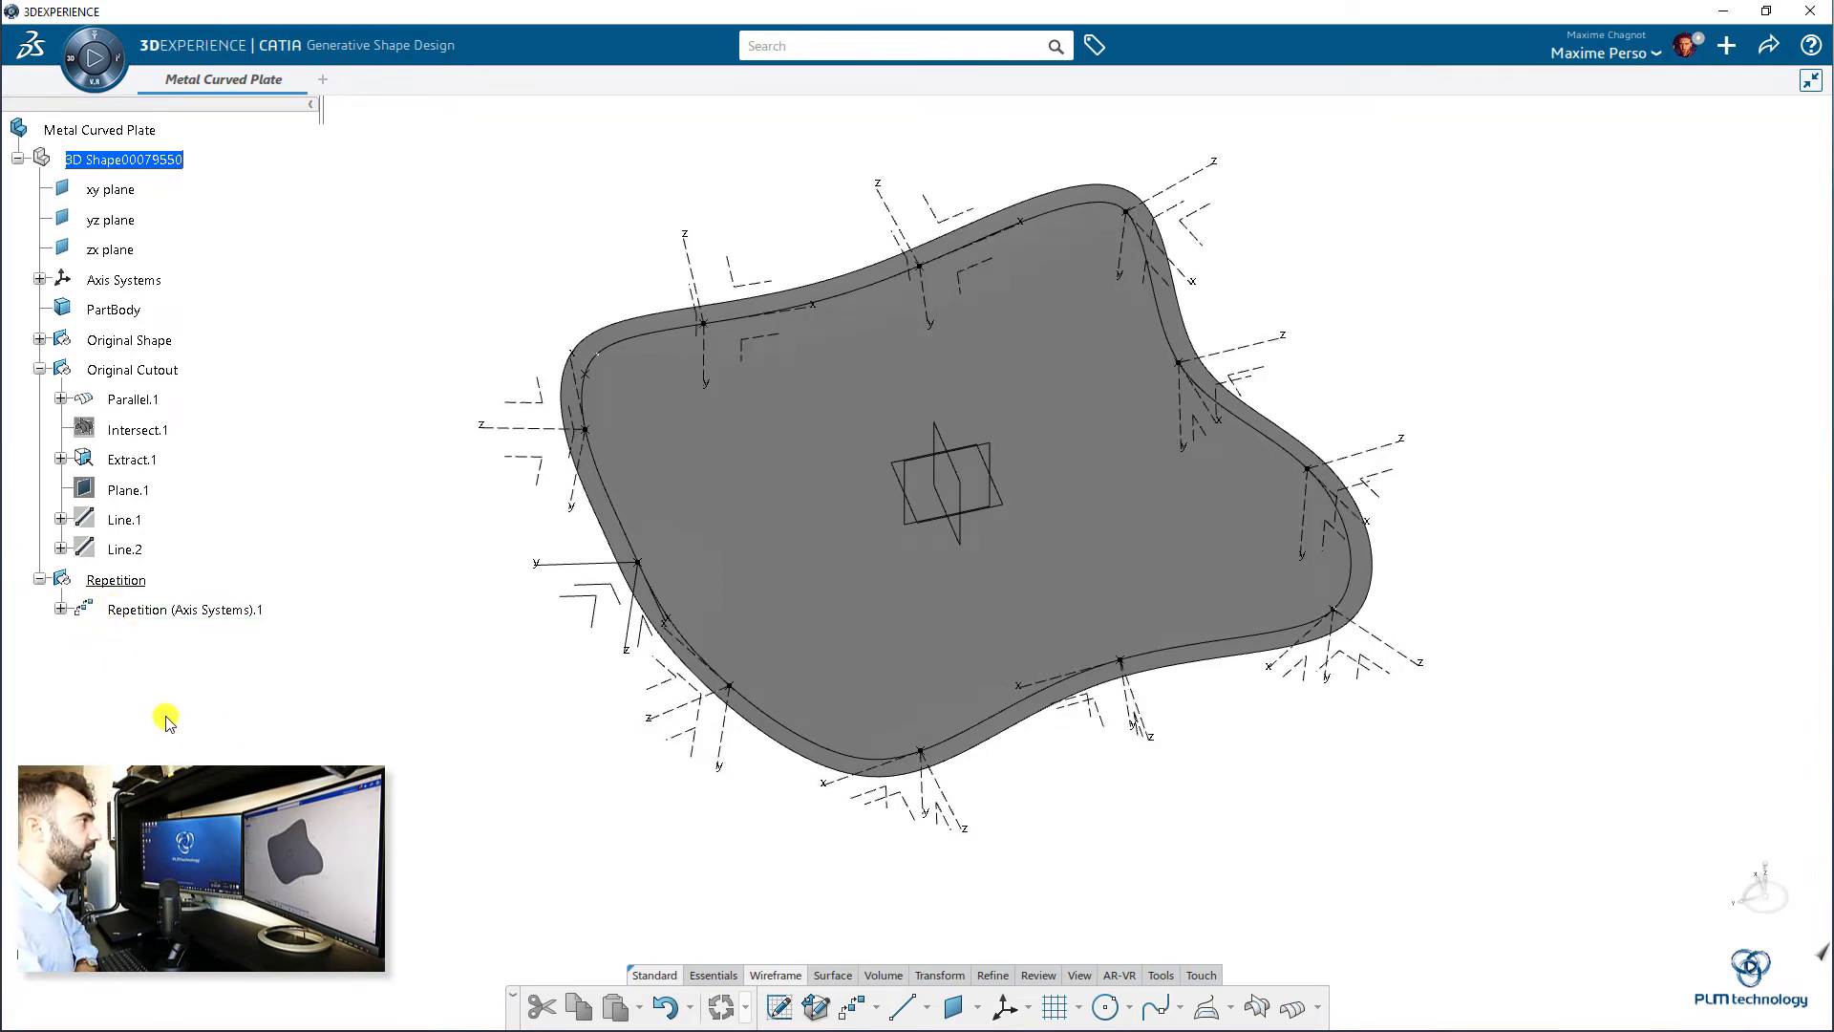
middle_drag(425, 659, 325, 618)
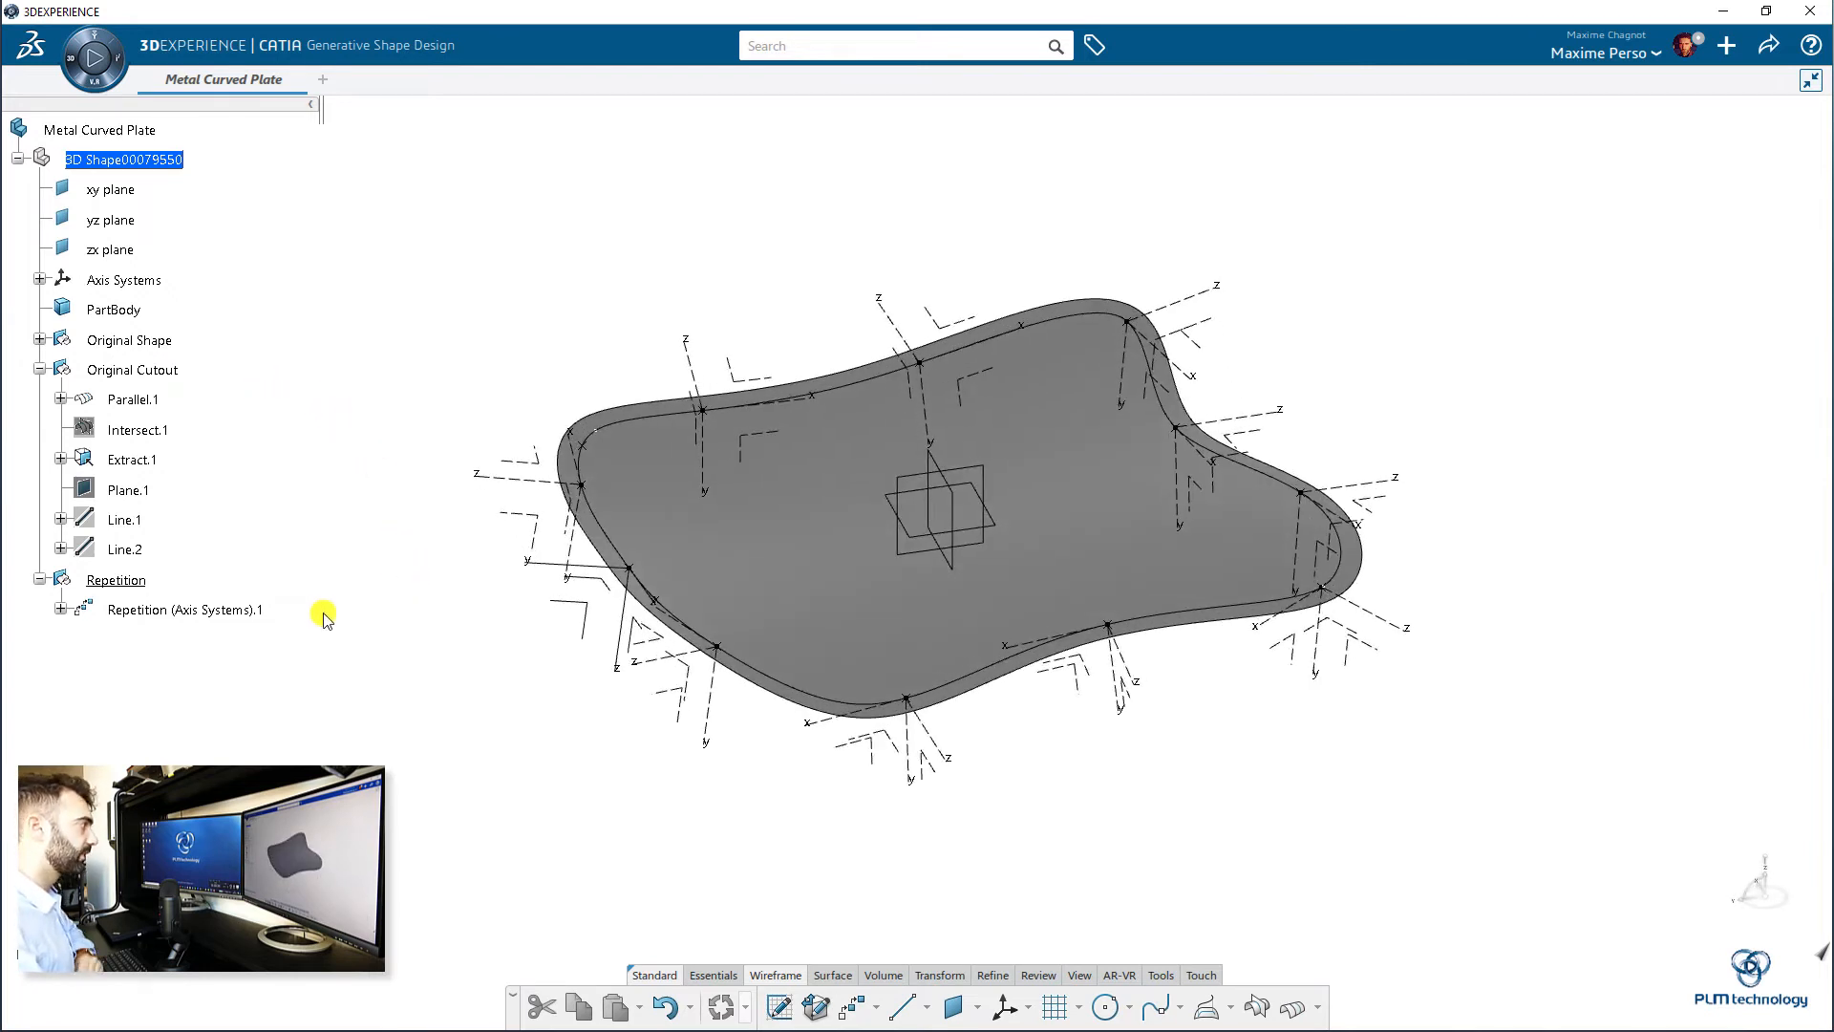
- Collapse the Original Cutout set in the tree and save the Metal Curved Plate
click(39, 370)
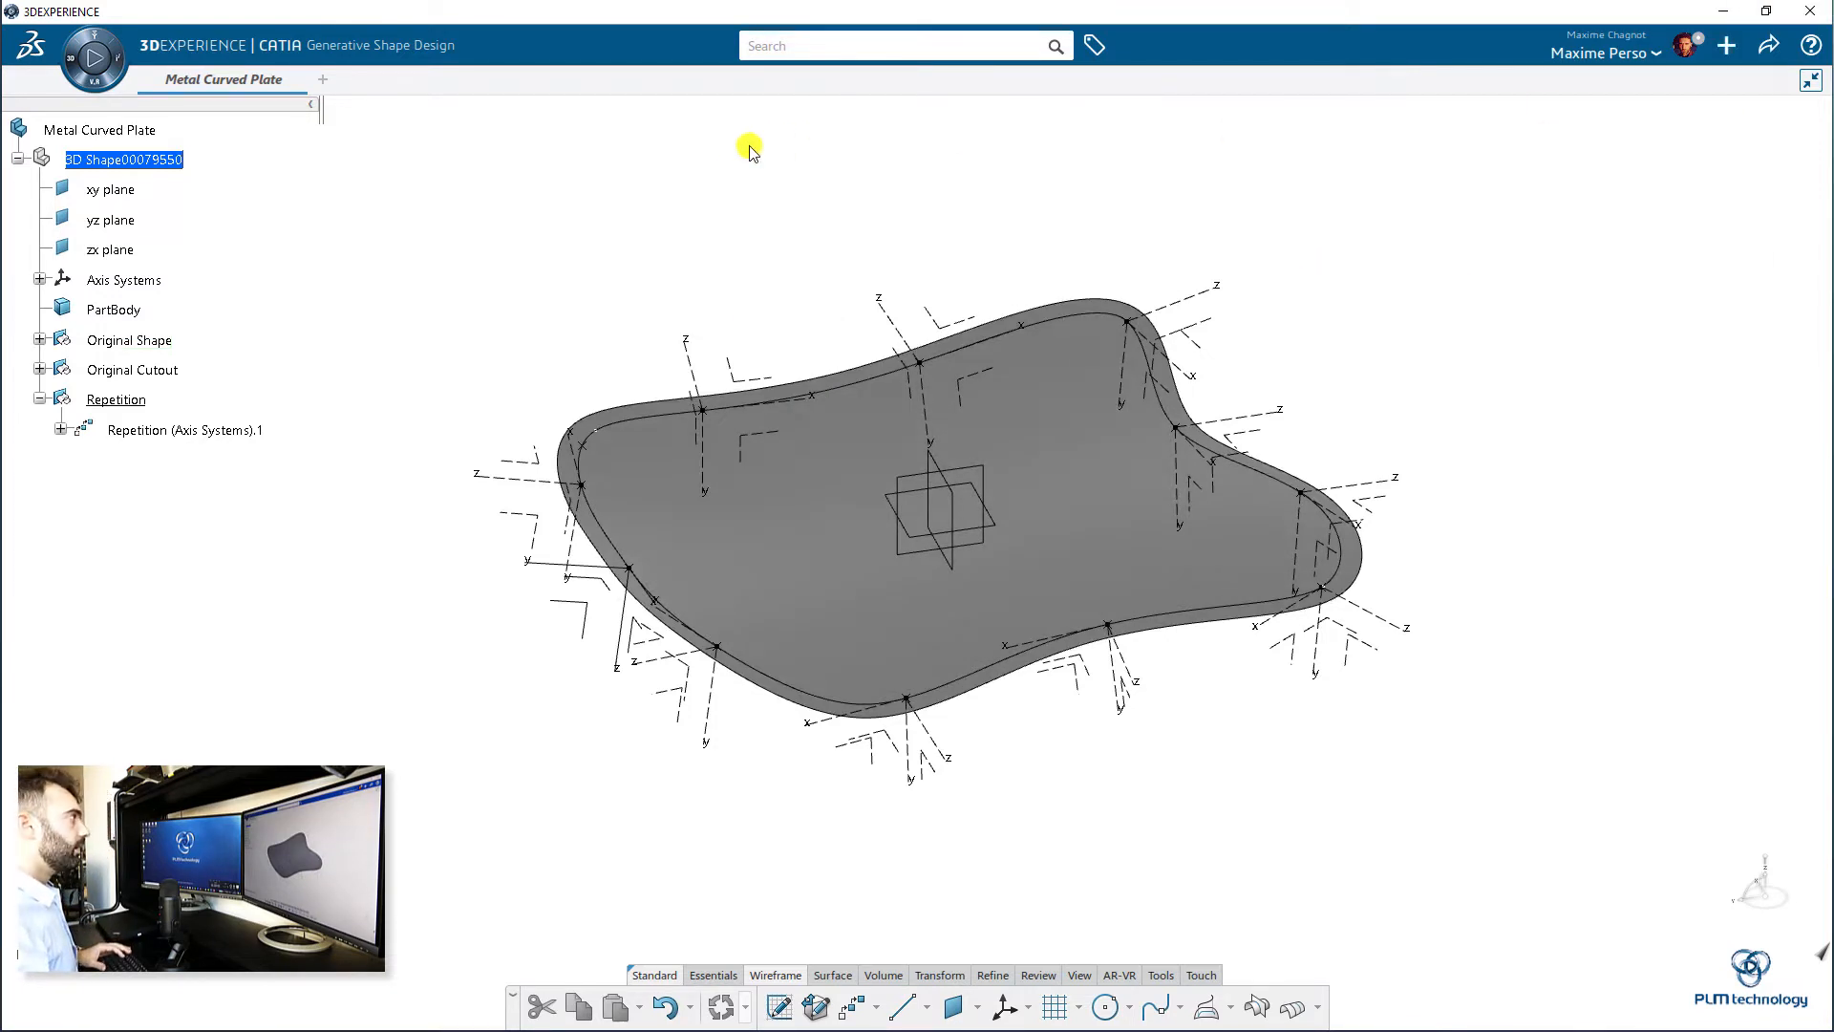
click(1768, 45)
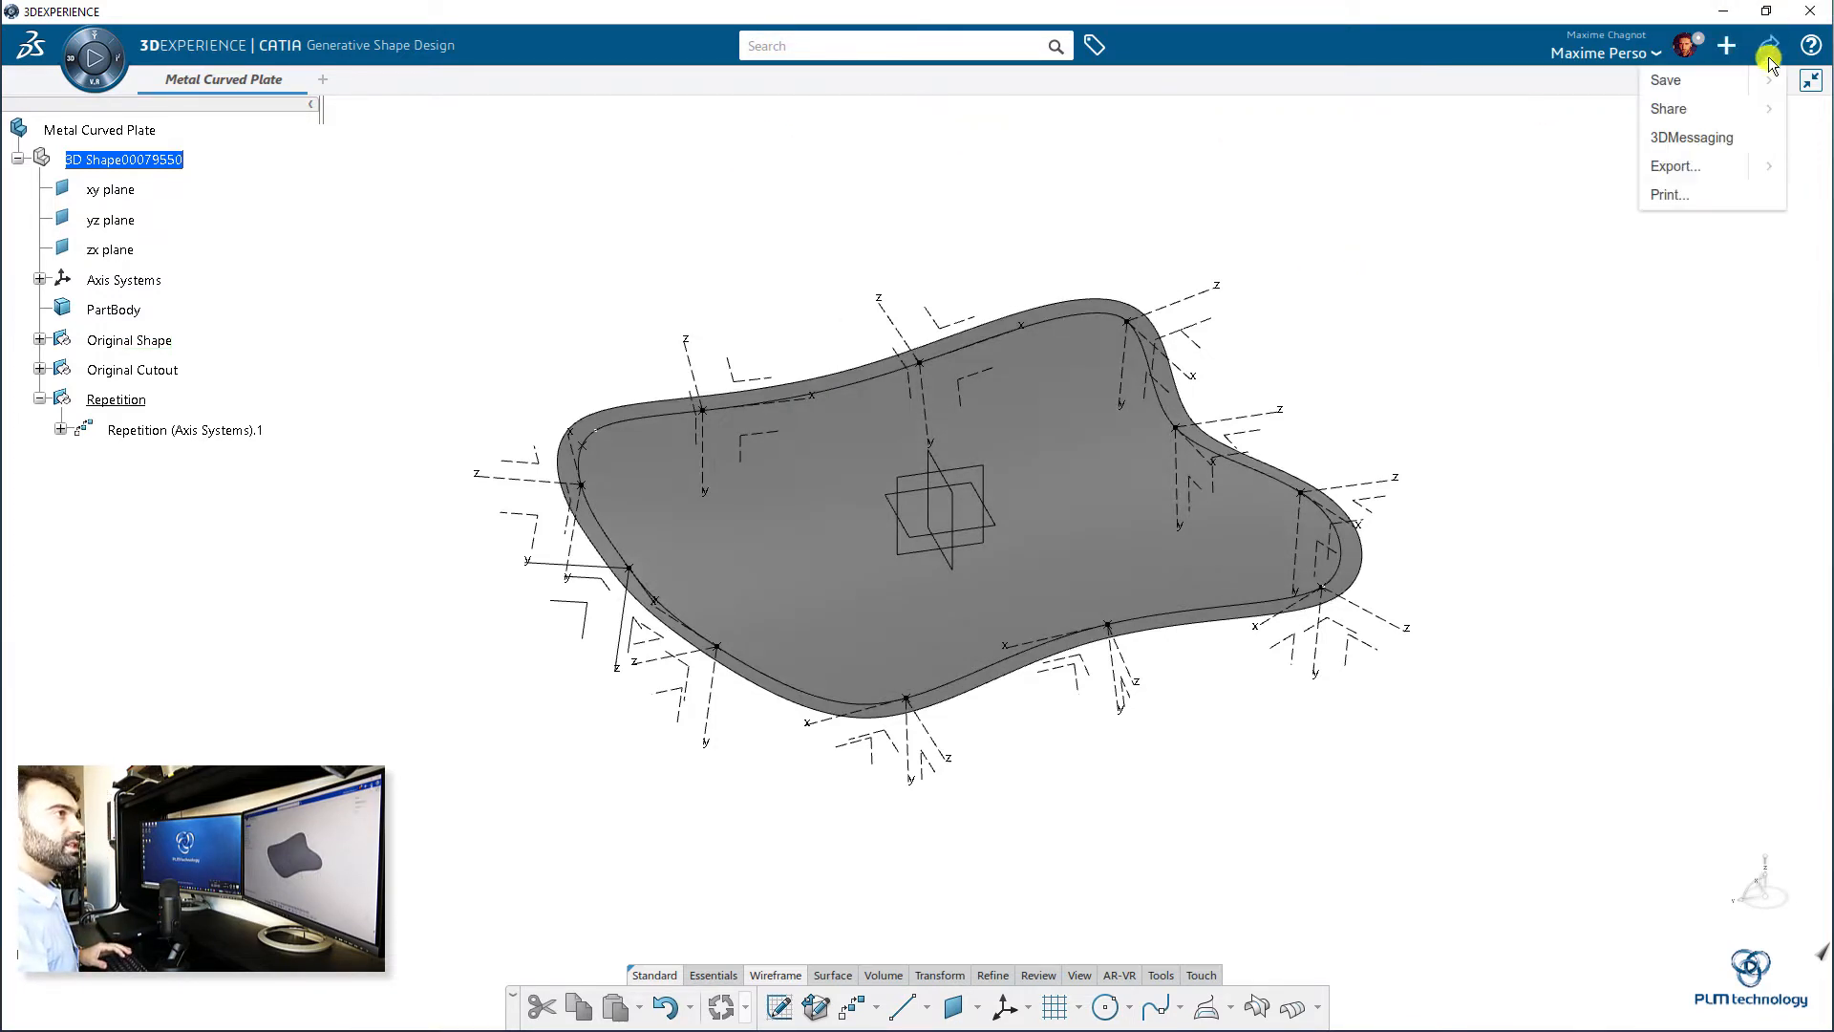
click(1704, 88)
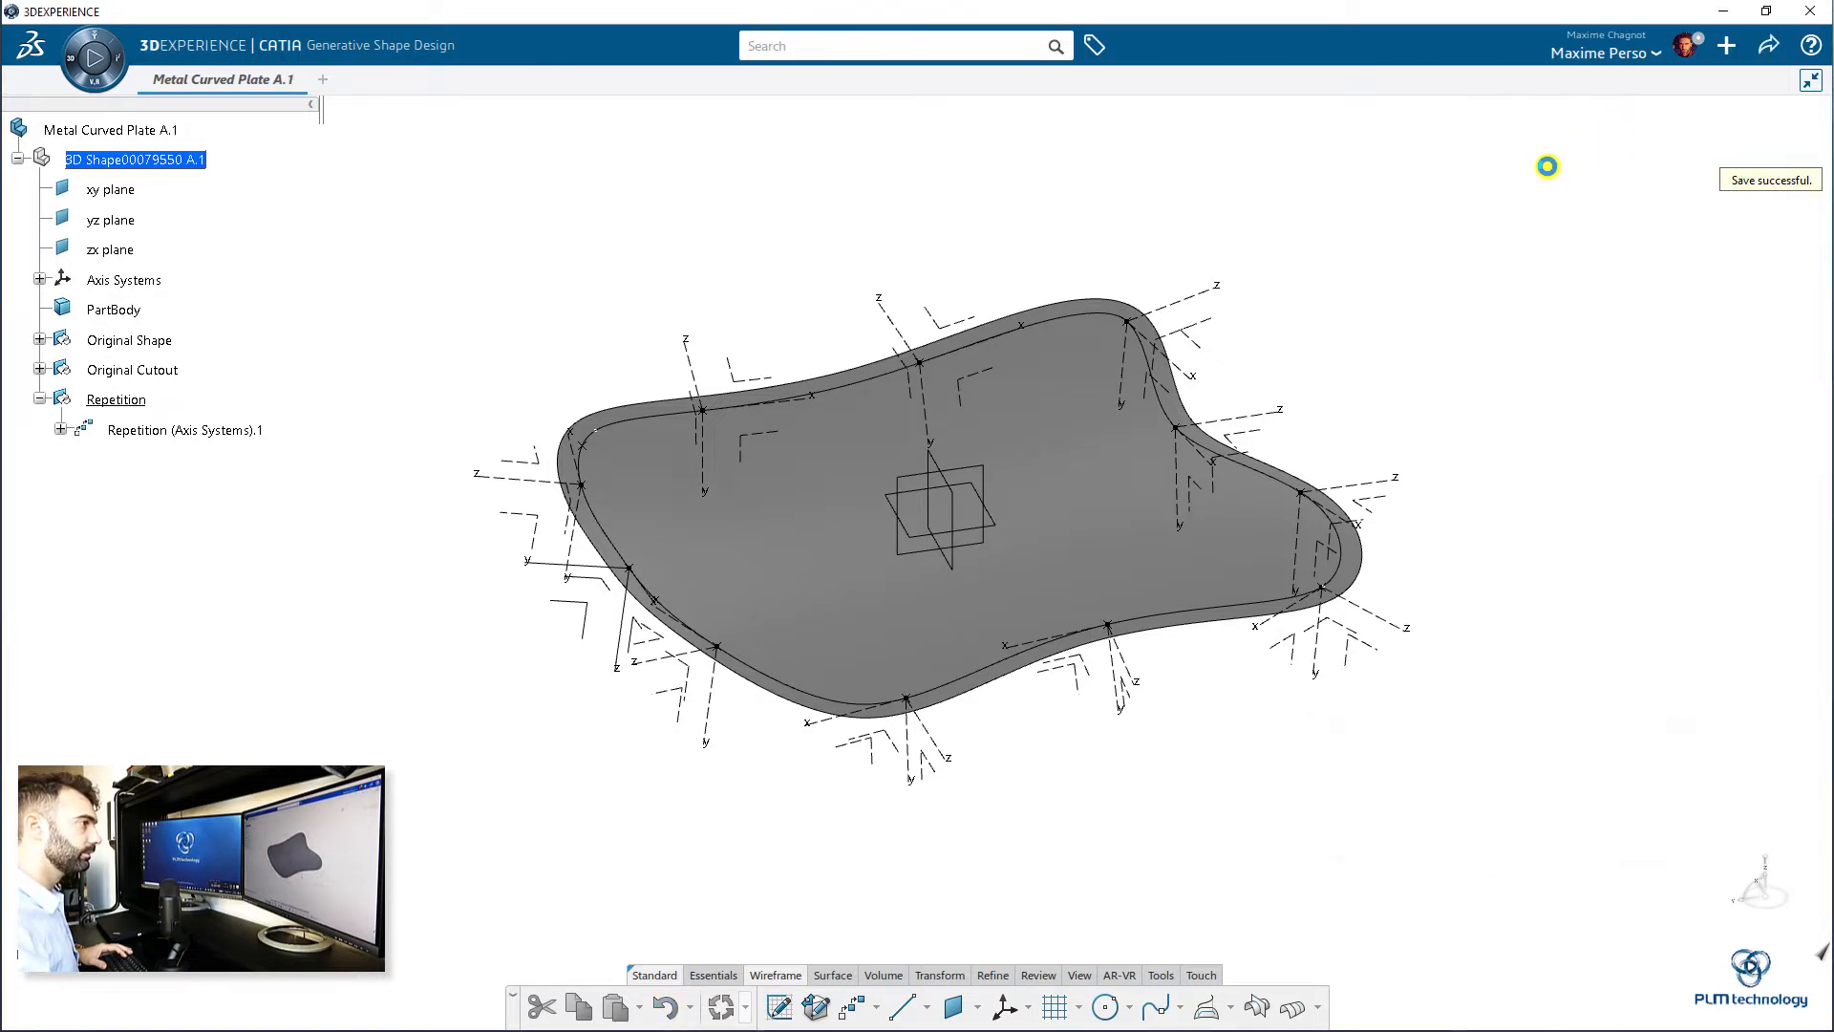
- Create a new 3D Part titled Master PowerCopy Cutout
click(1726, 45)
click(1690, 168)
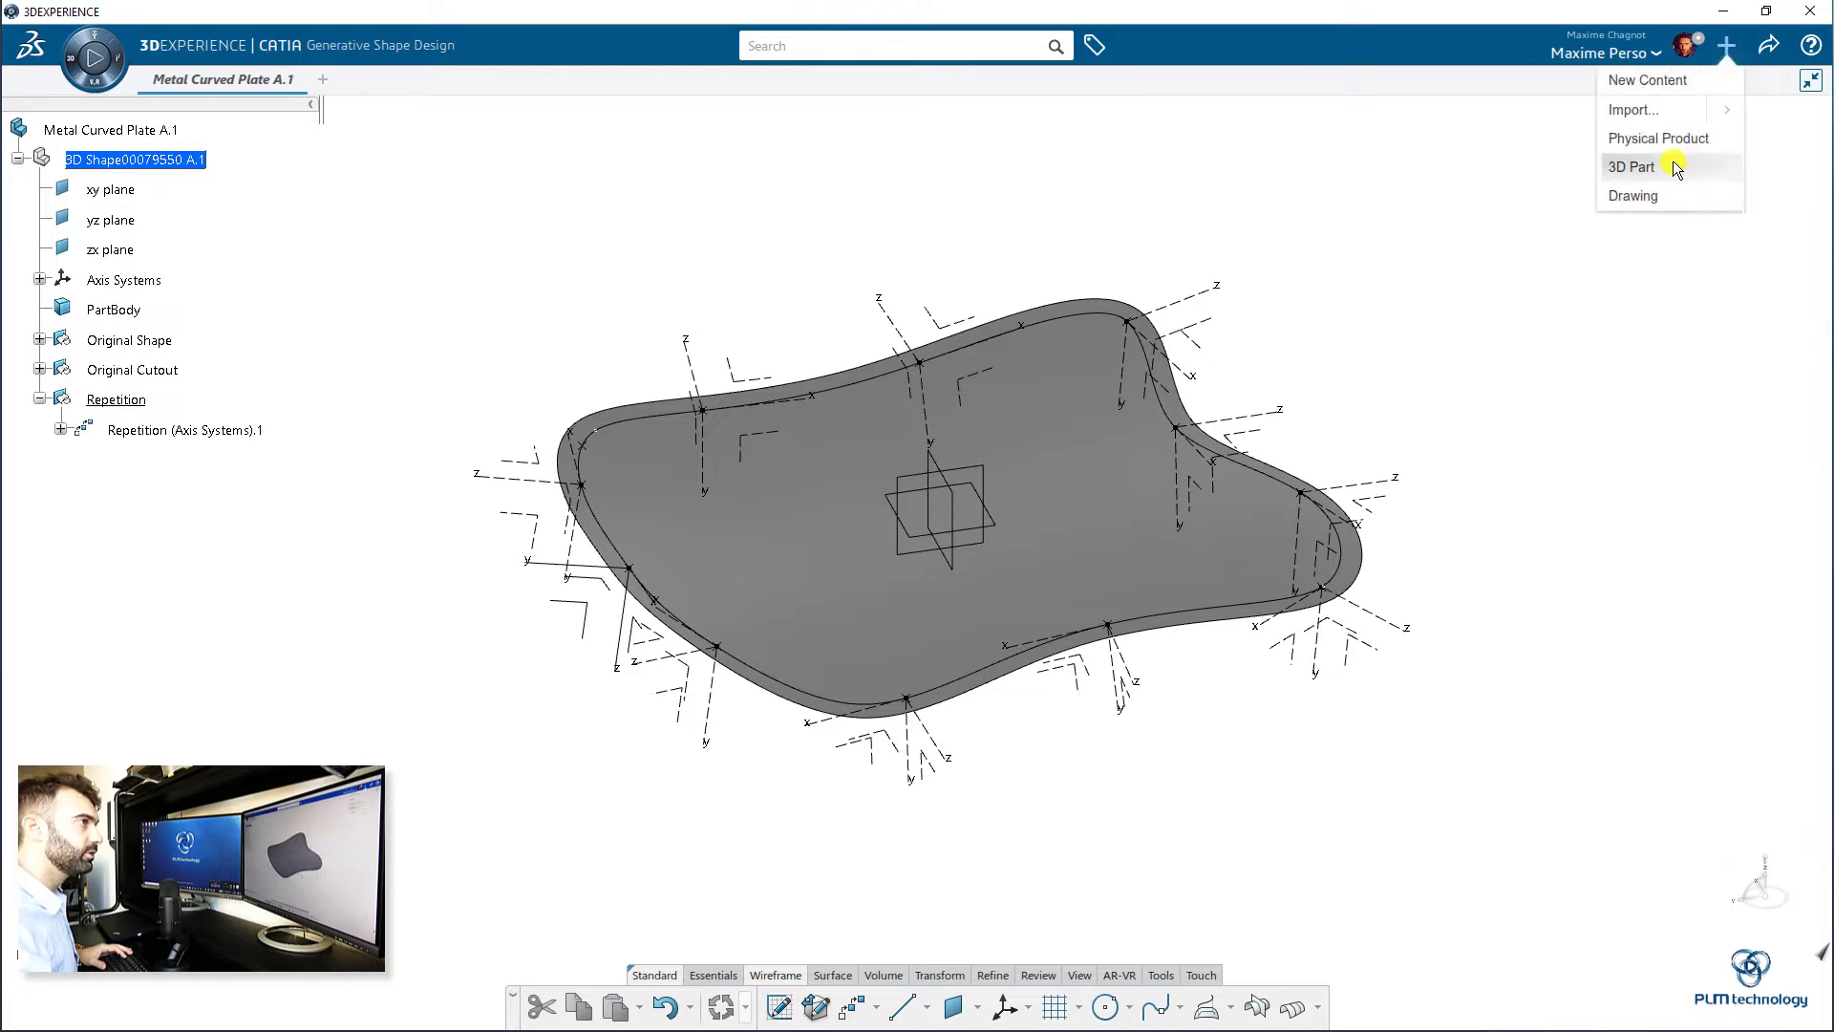
triple_click(1548, 339)
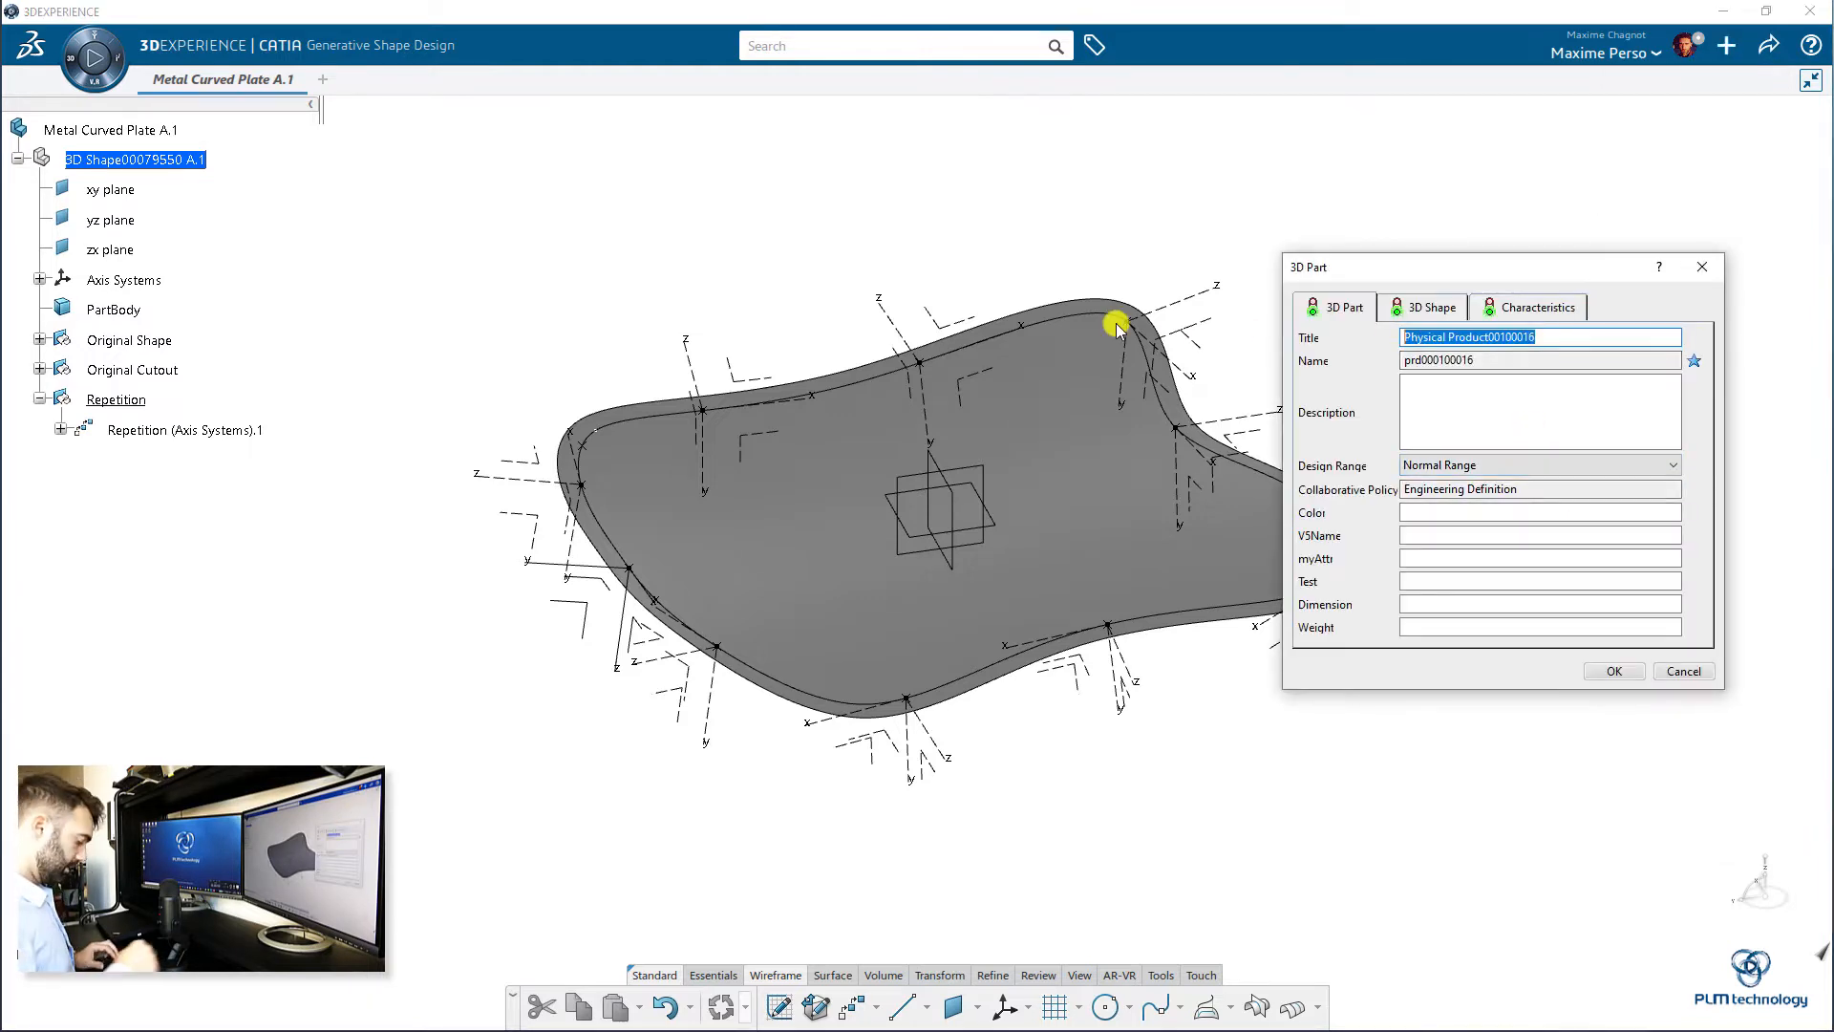
text(Master PowerCopy Cutout)
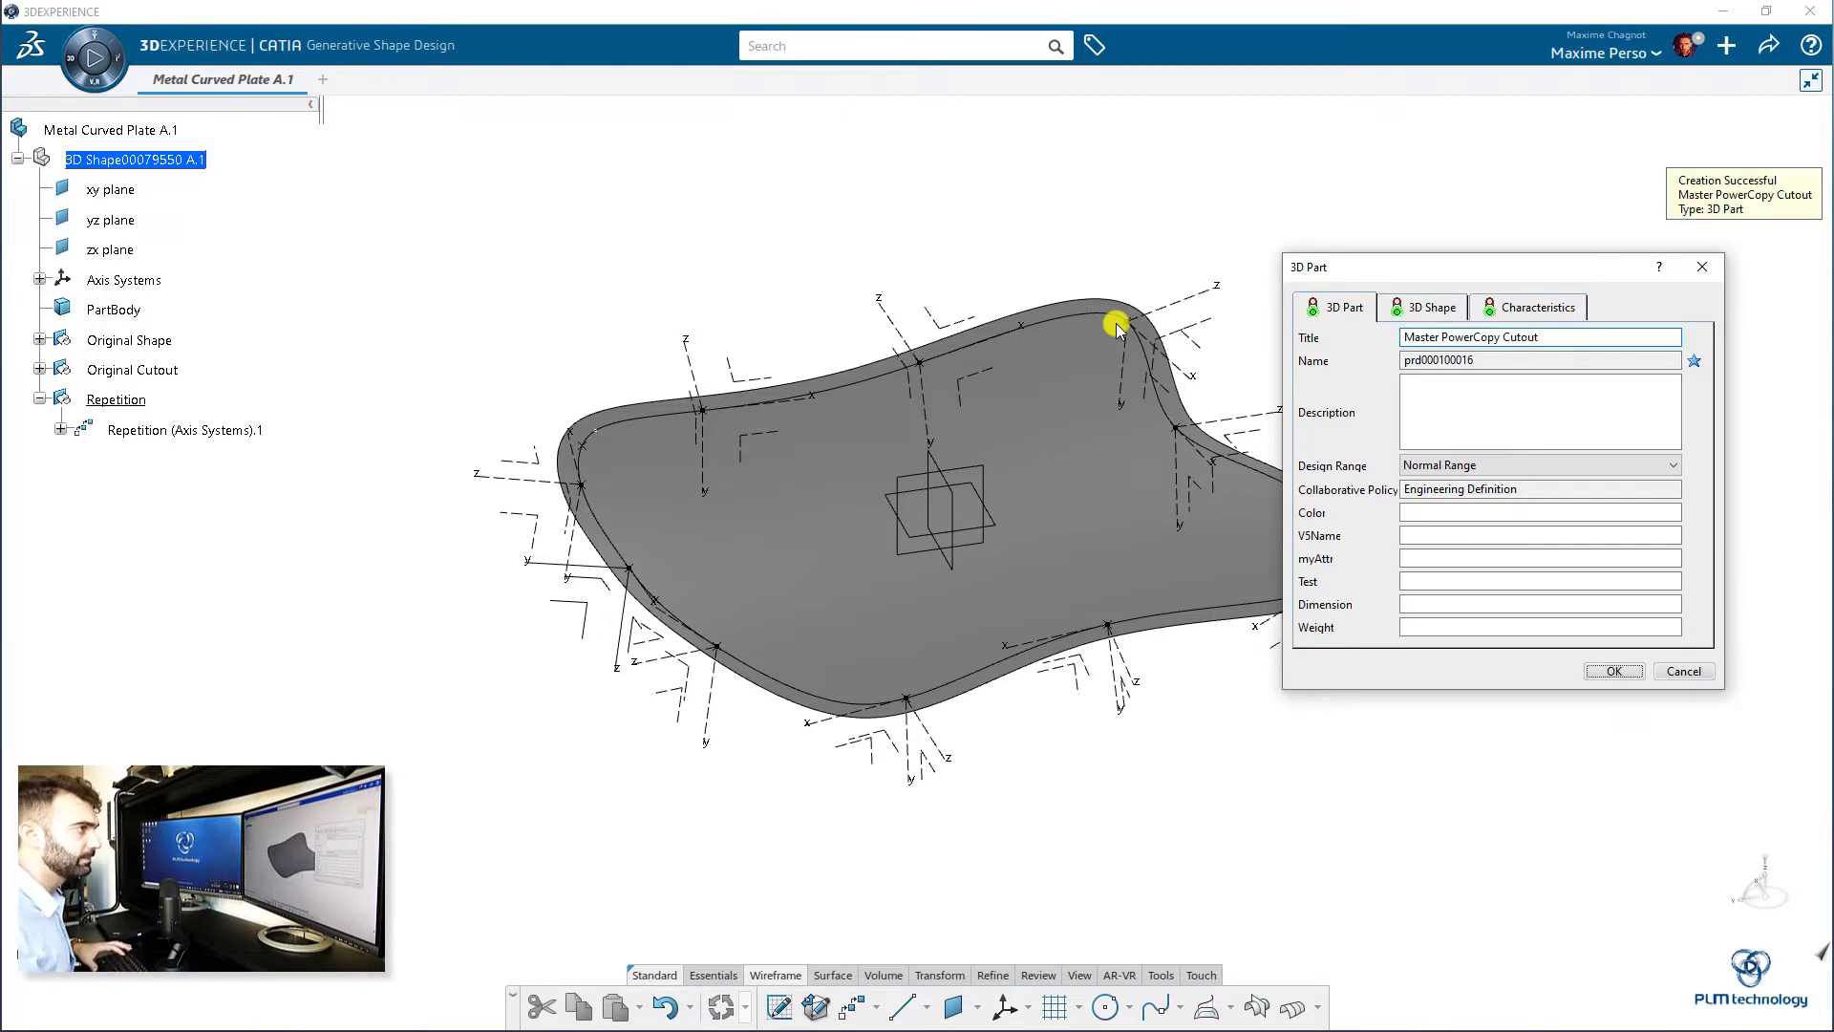
key(Return)
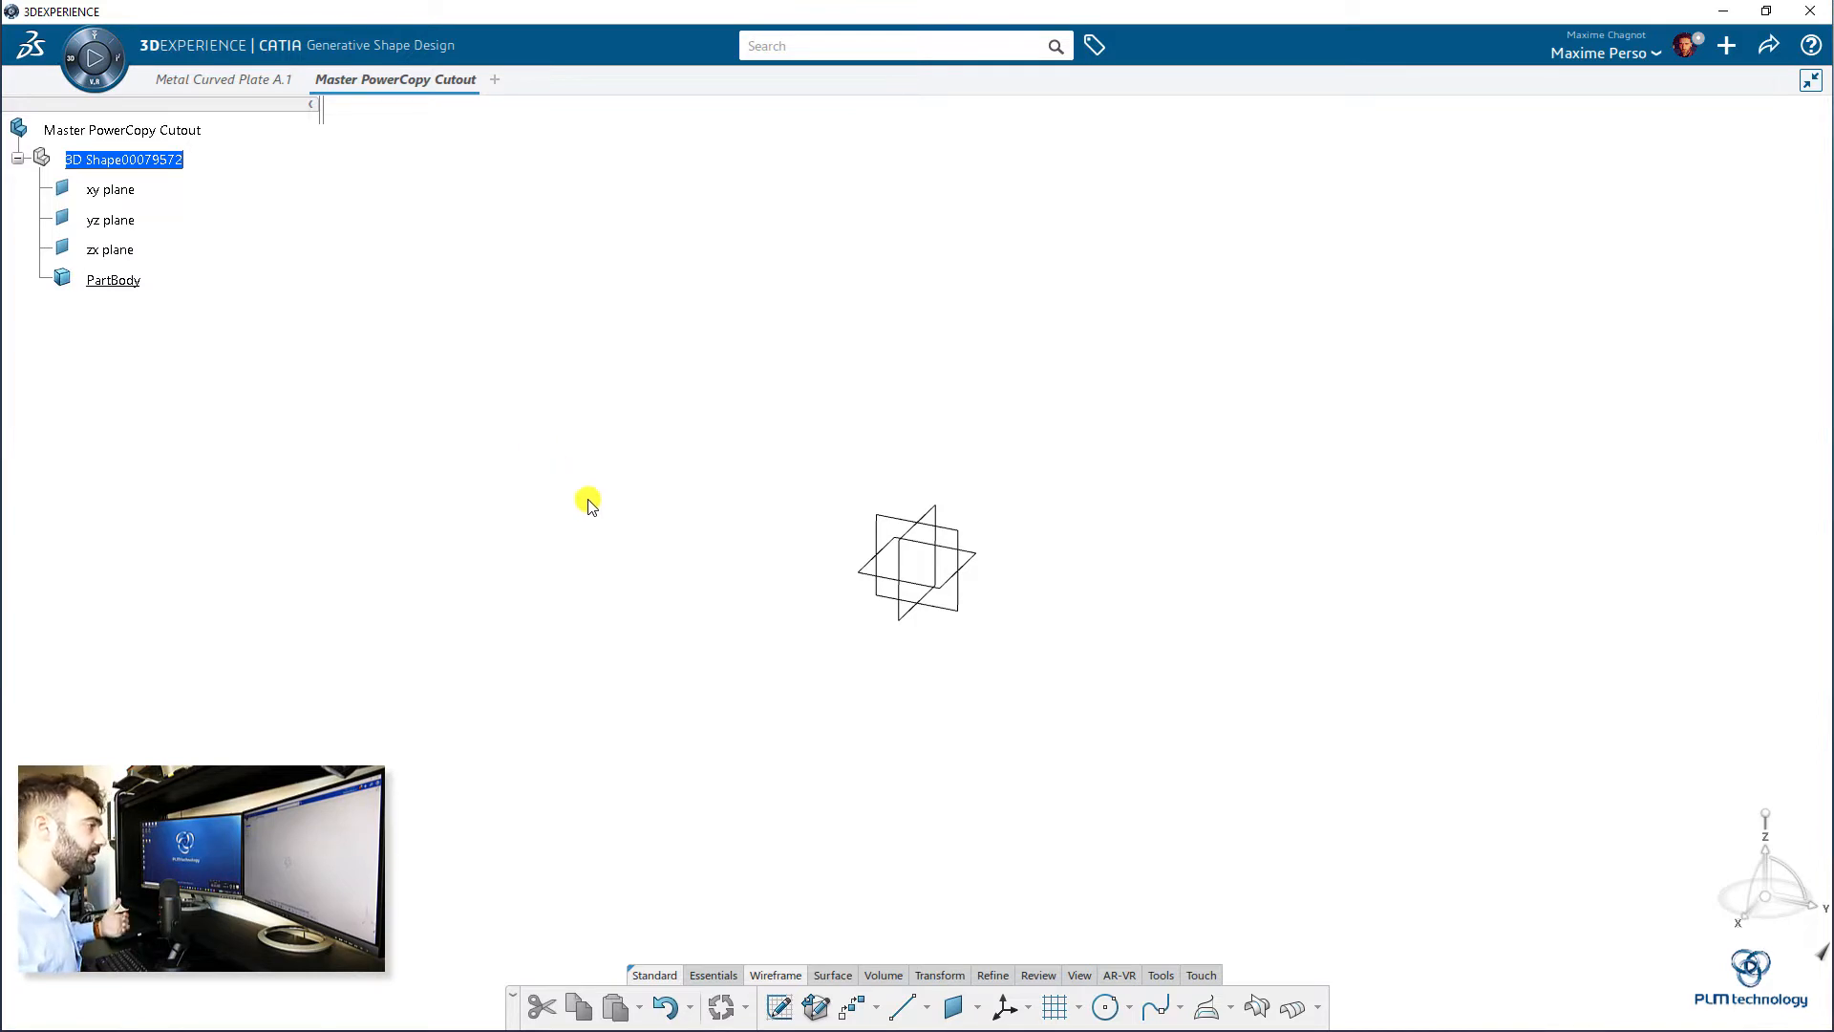
- Insert a geometrical set under the 3D shape of the Master PowerCopy Cutout part
click(719, 978)
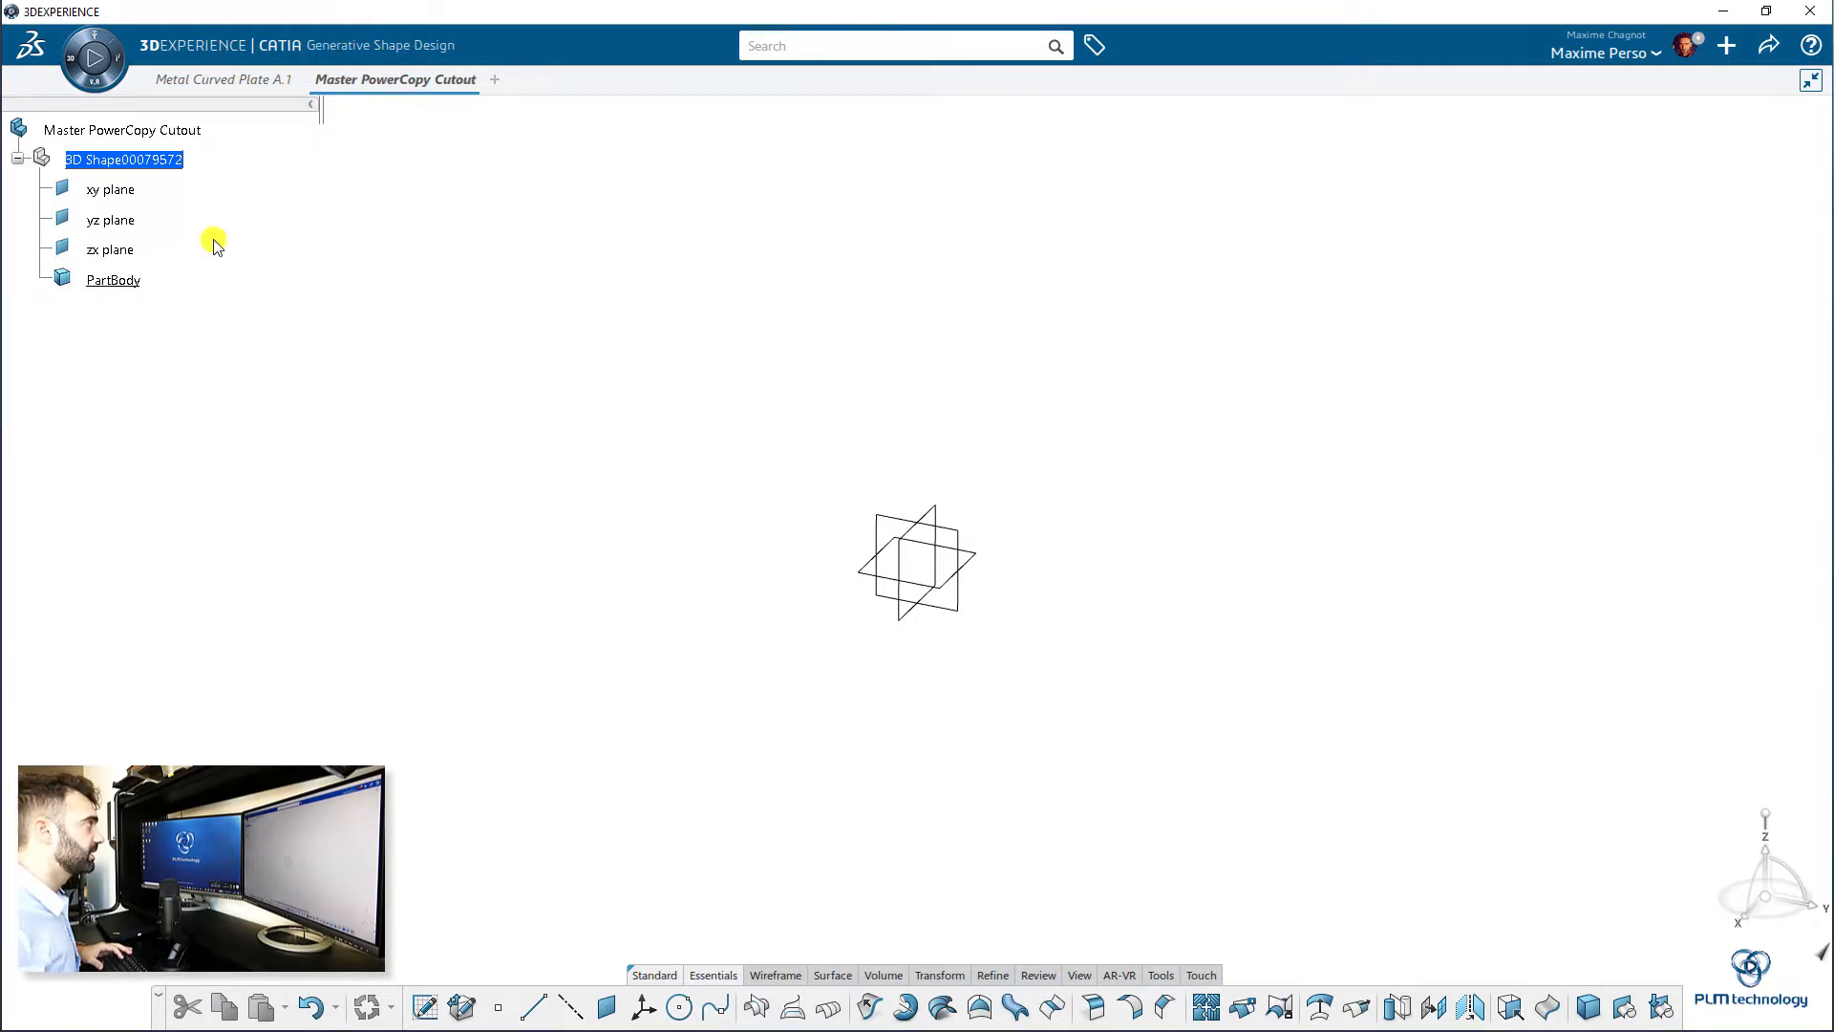
click(110, 159)
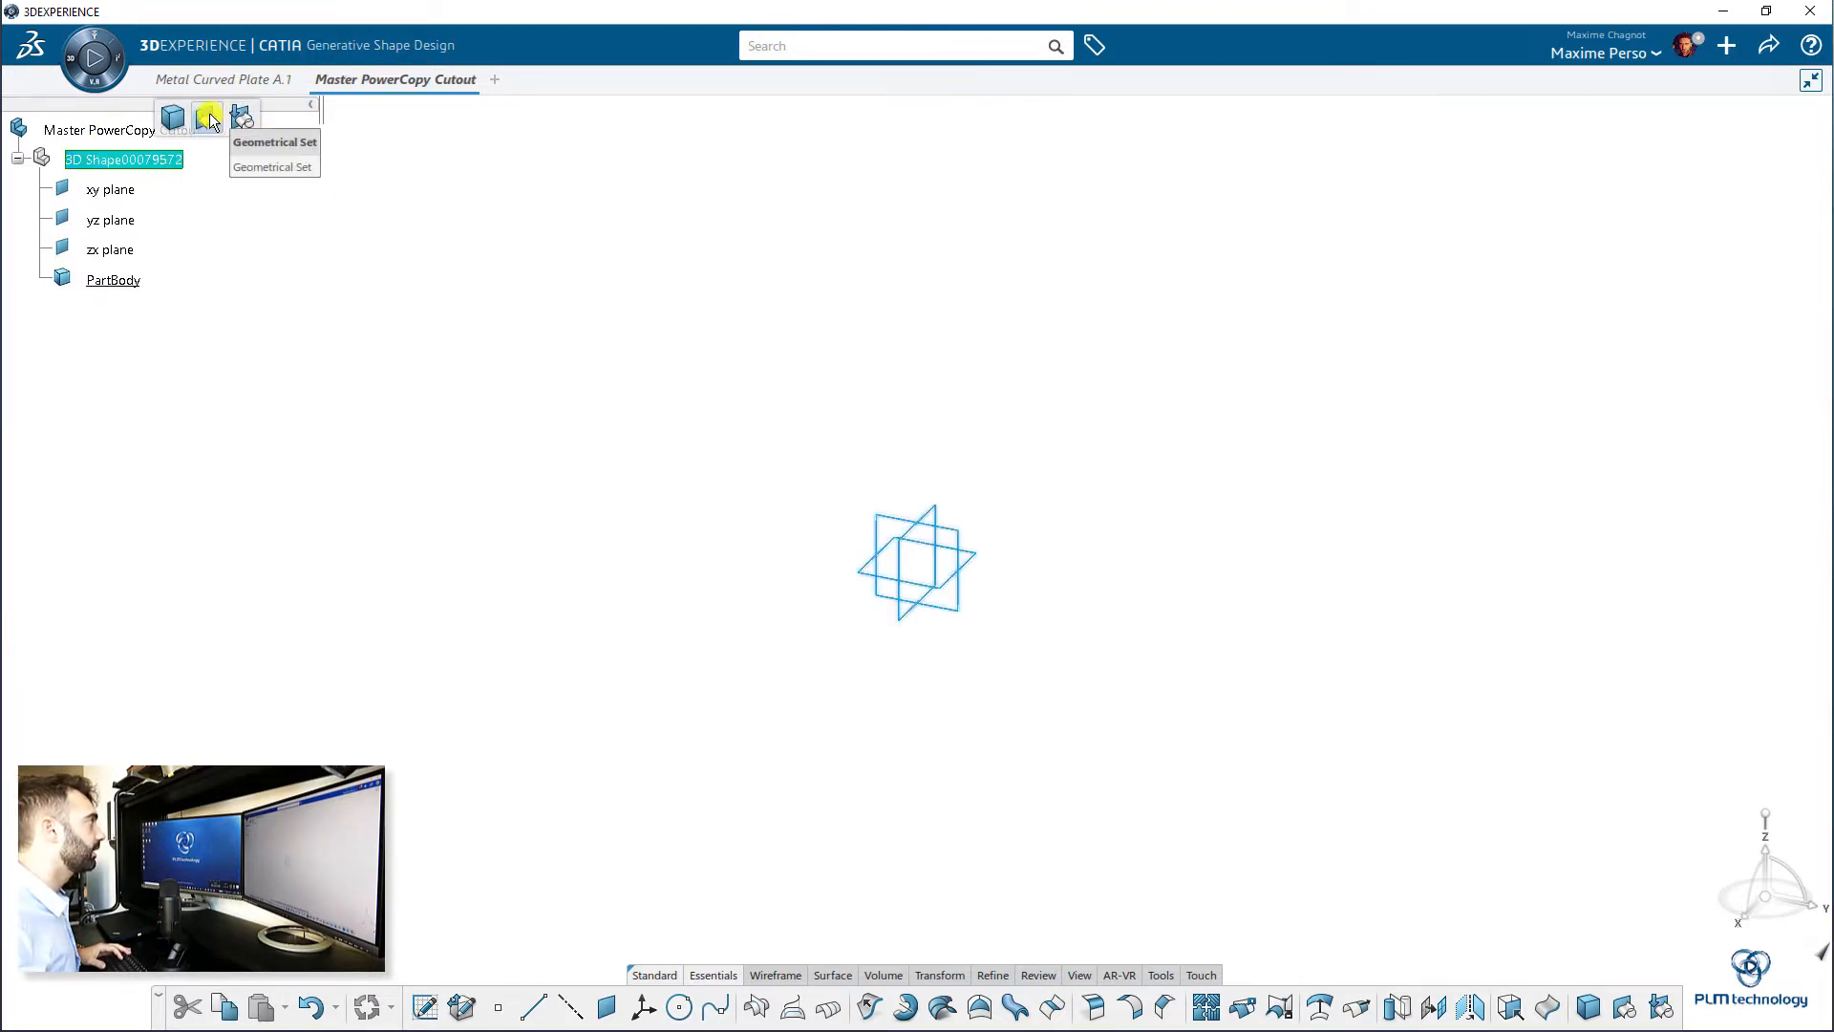
click(208, 119)
- Rename the new geometrical set as Cutout
right_click(153, 317)
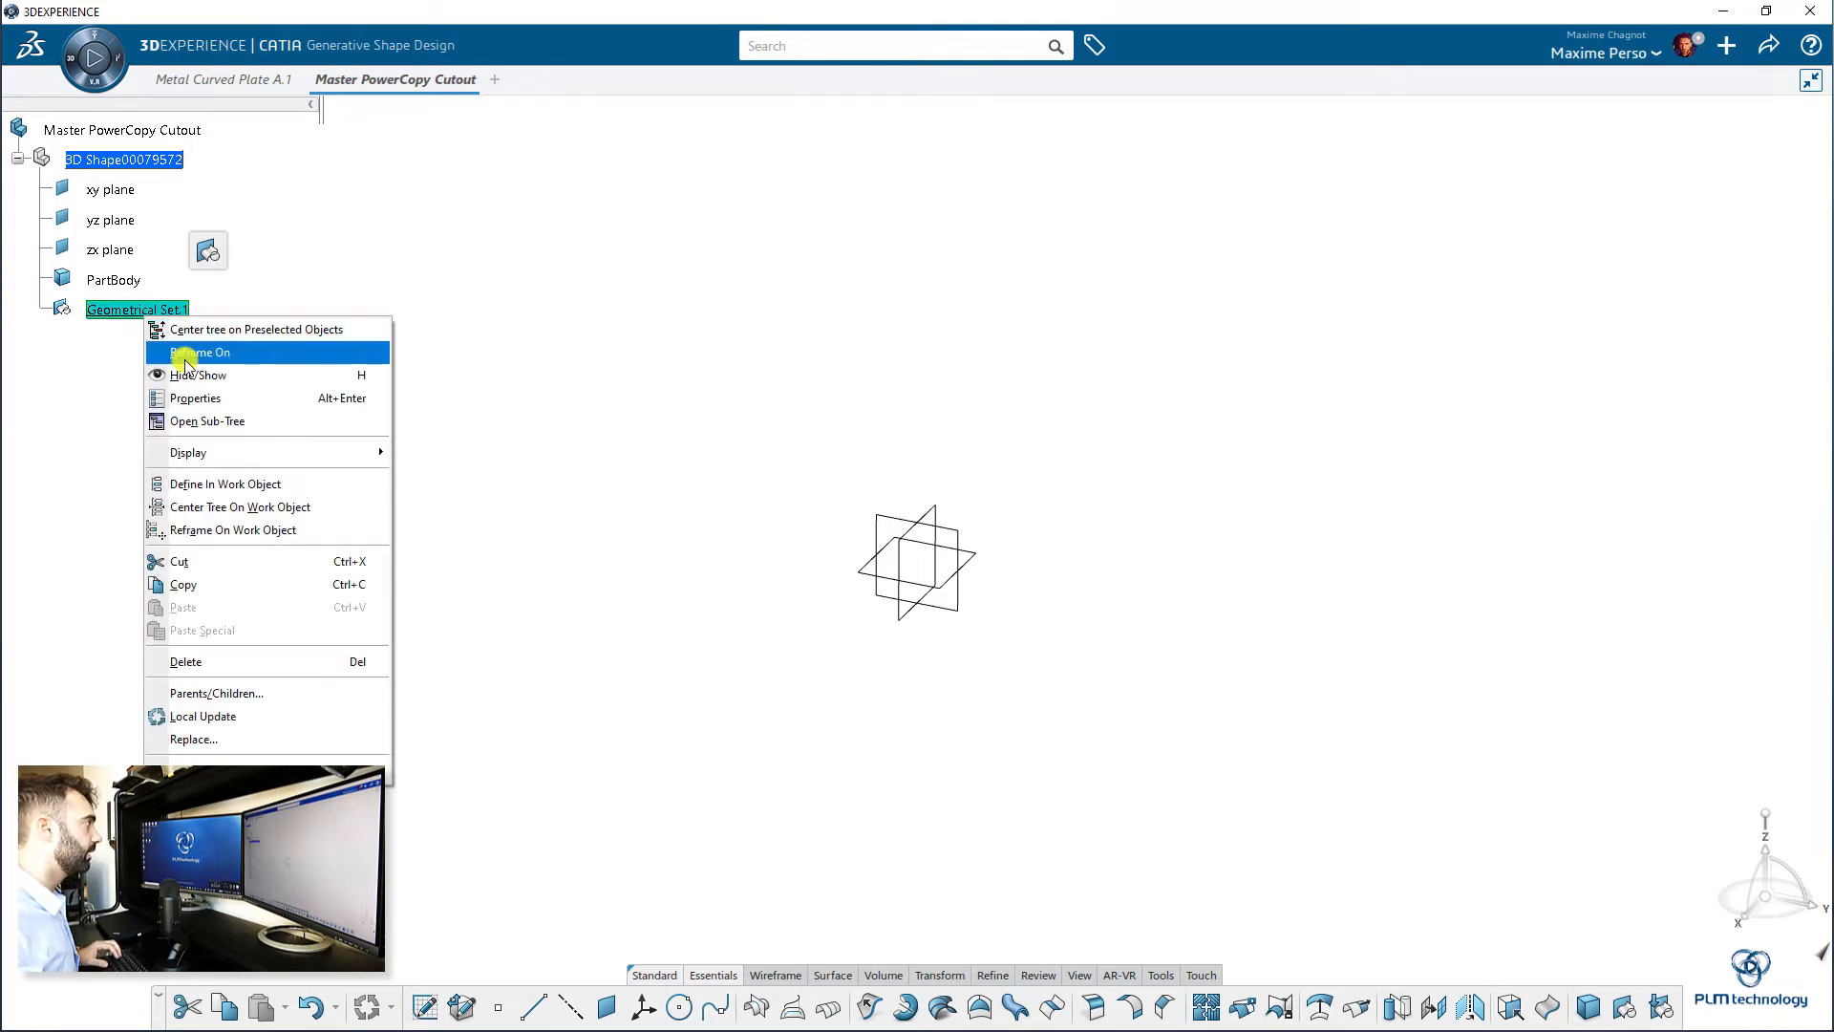
click(222, 394)
text(Cutout)
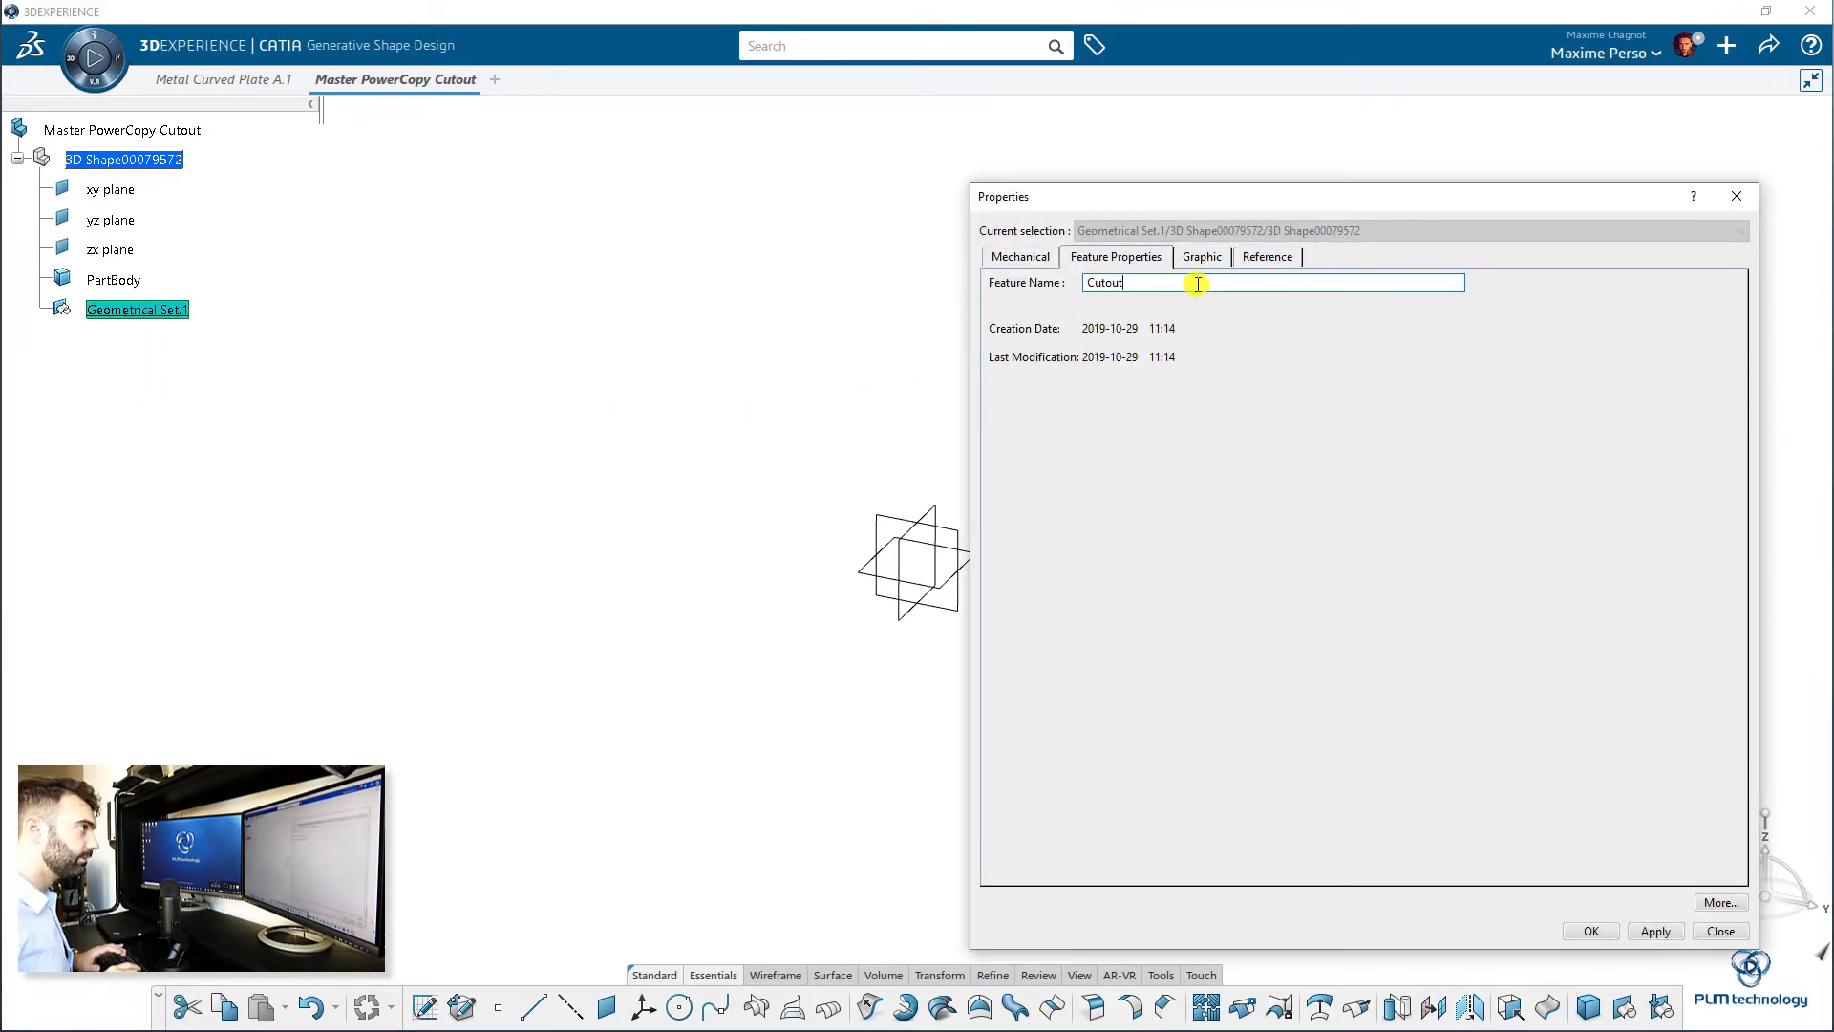
key(Return)
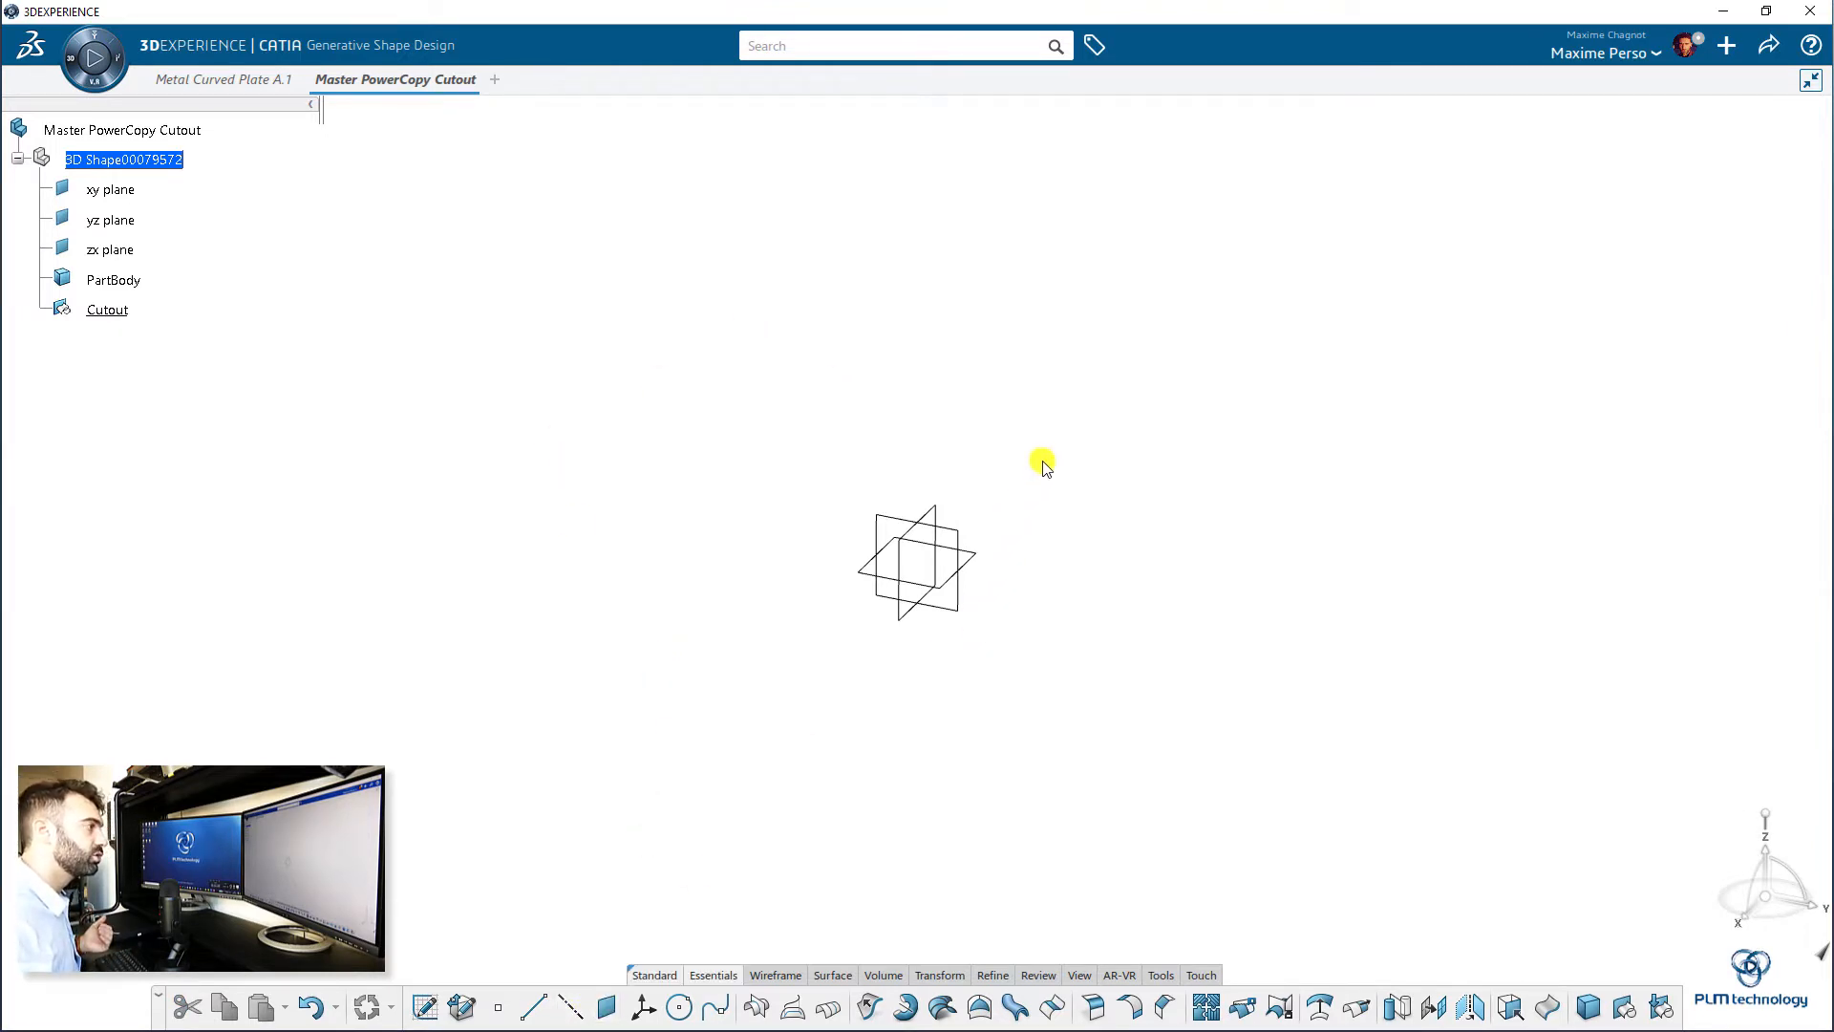
drag(1044, 458, 792, 657)
click(817, 491)
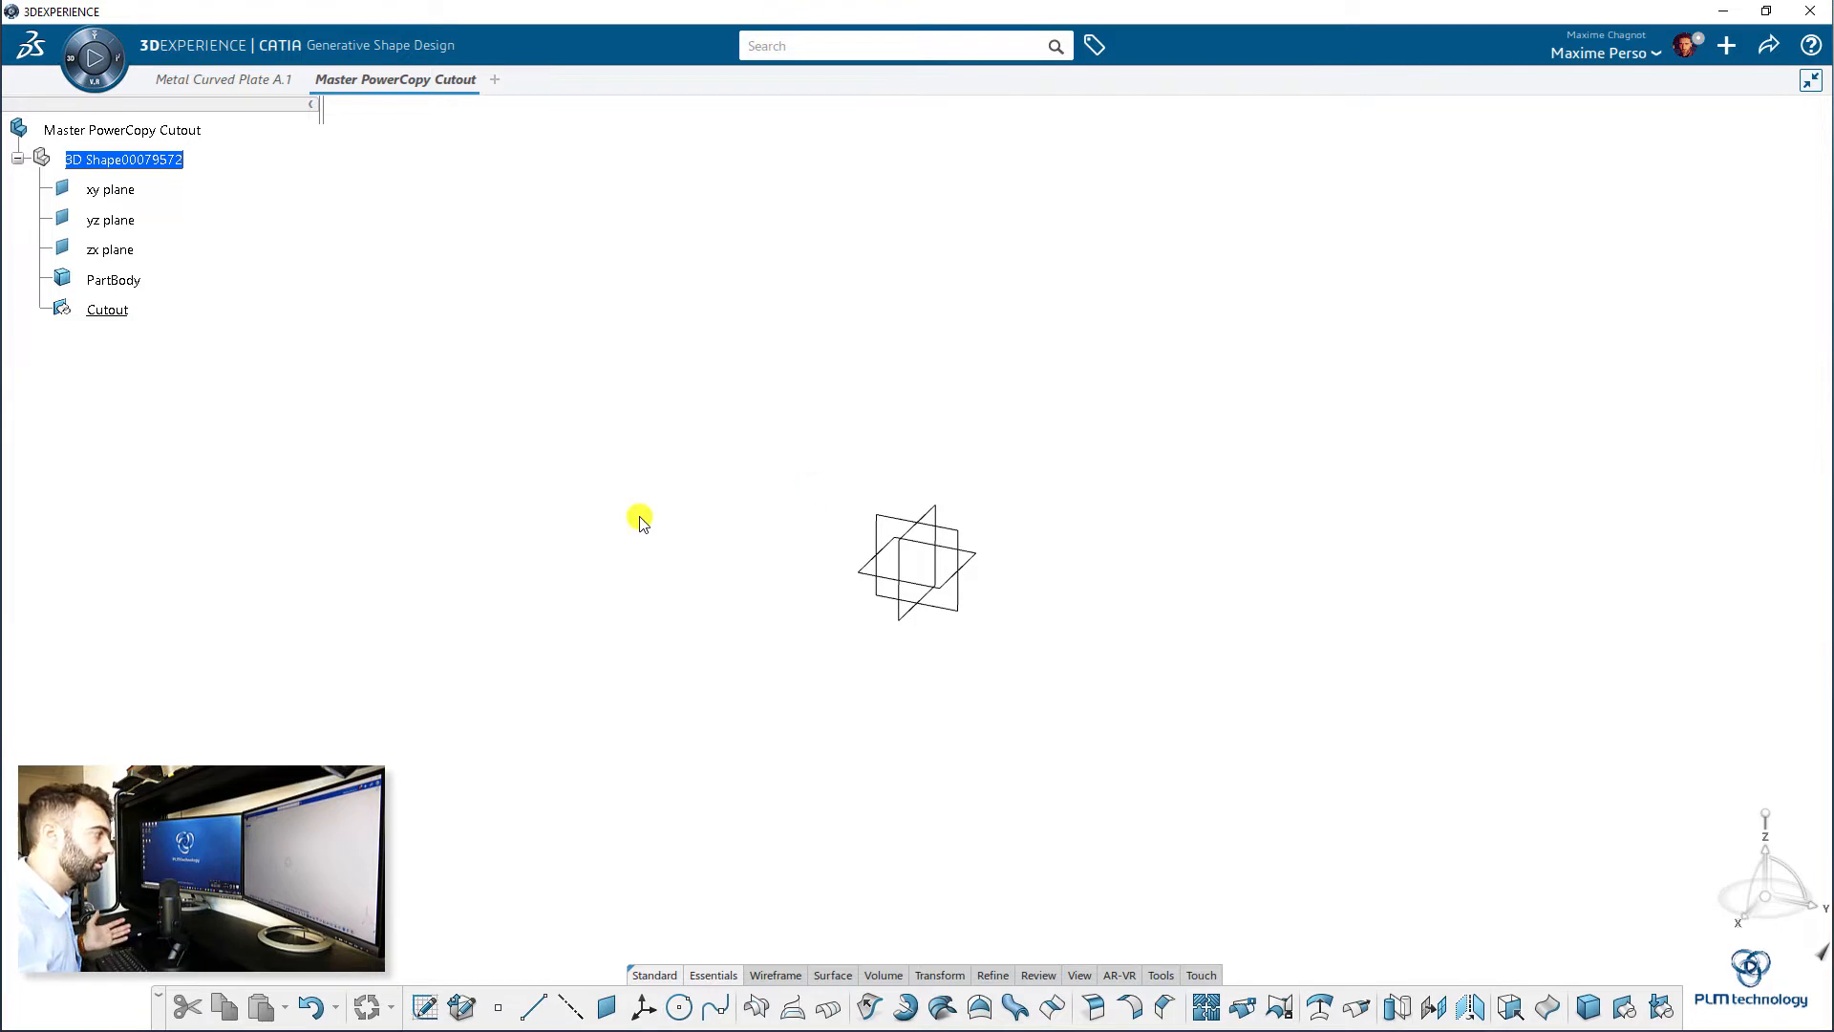
- Create an offset-type plane in the Cutout set that references the xy plane and coincides with it
click(605, 1007)
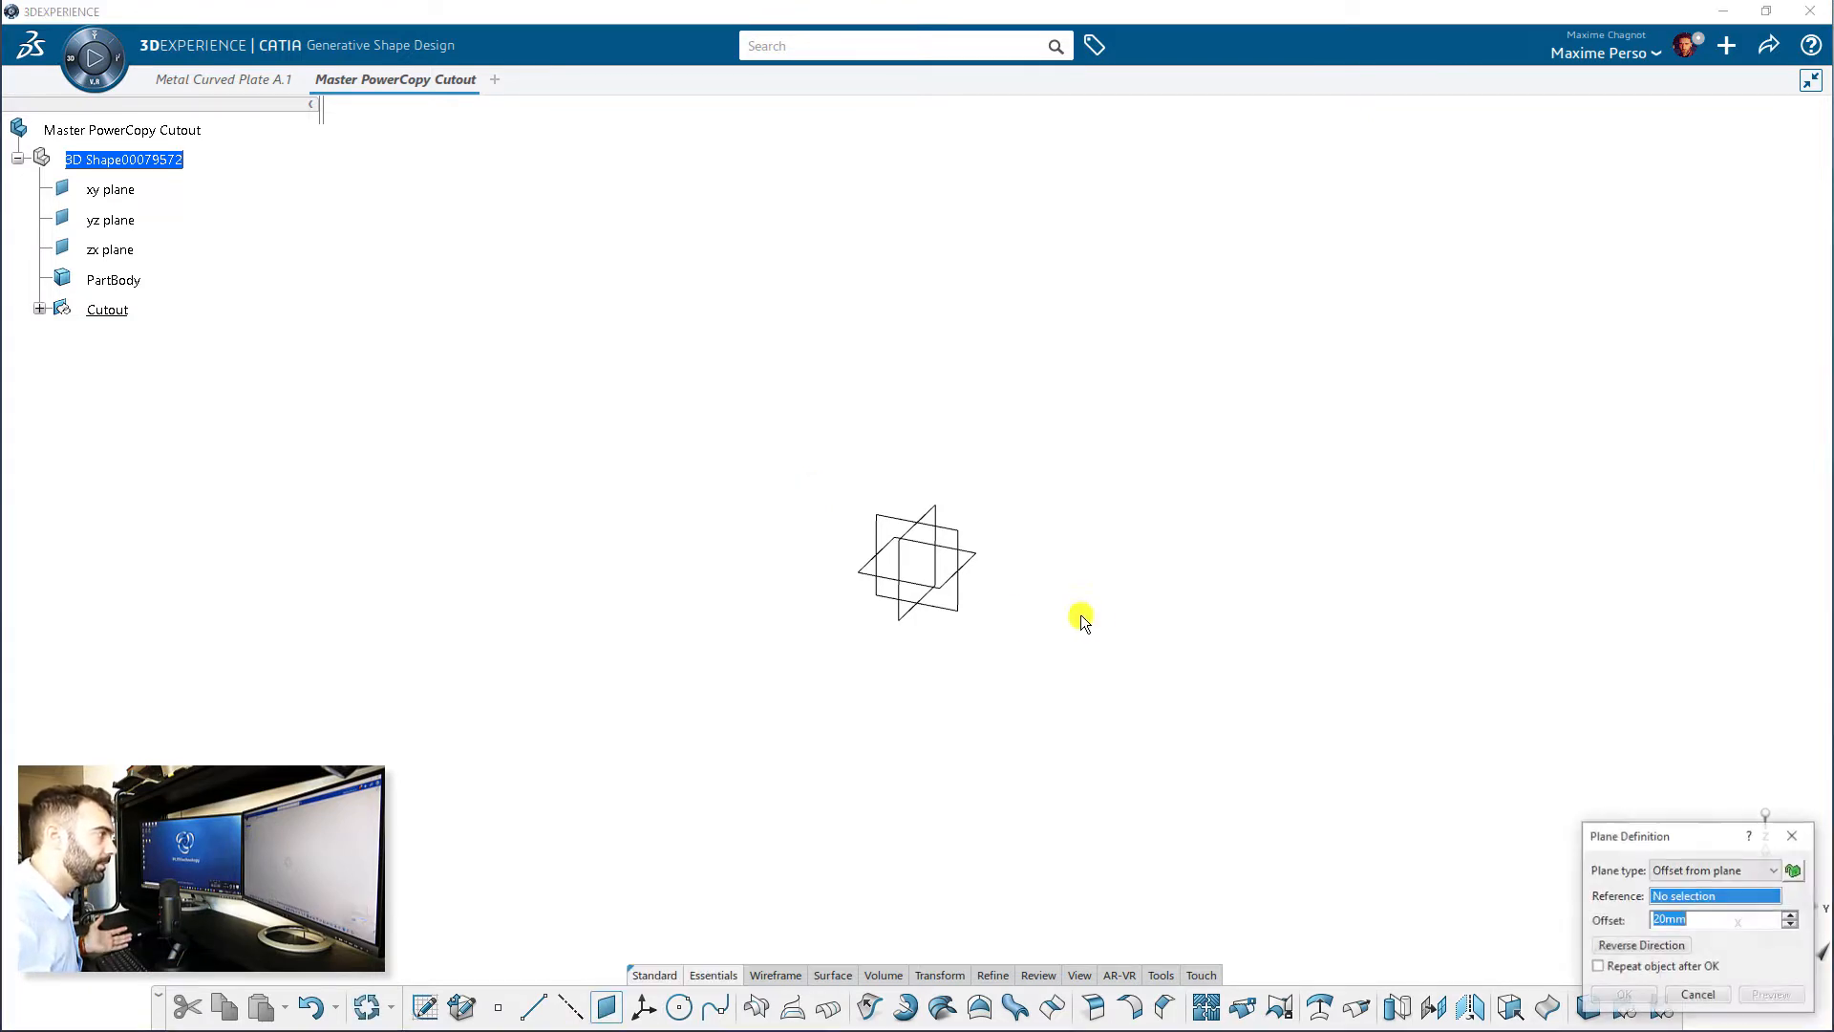
click(984, 560)
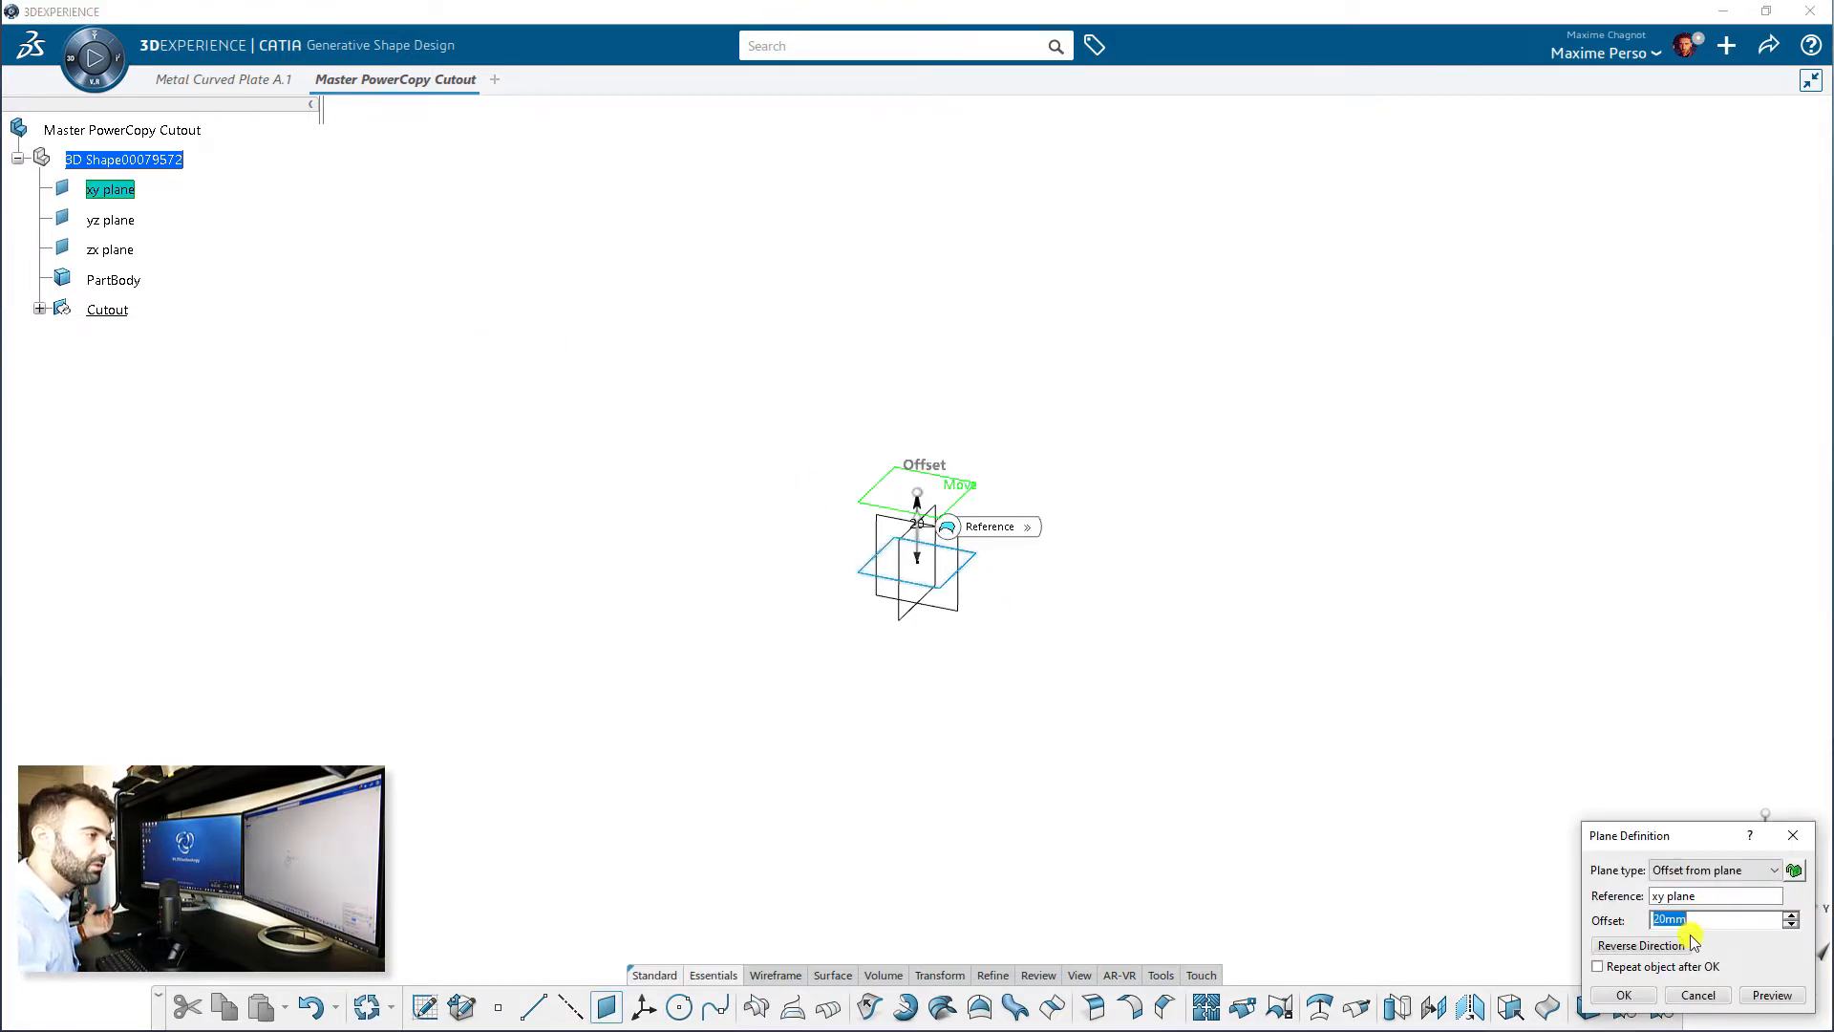
key(Escape)
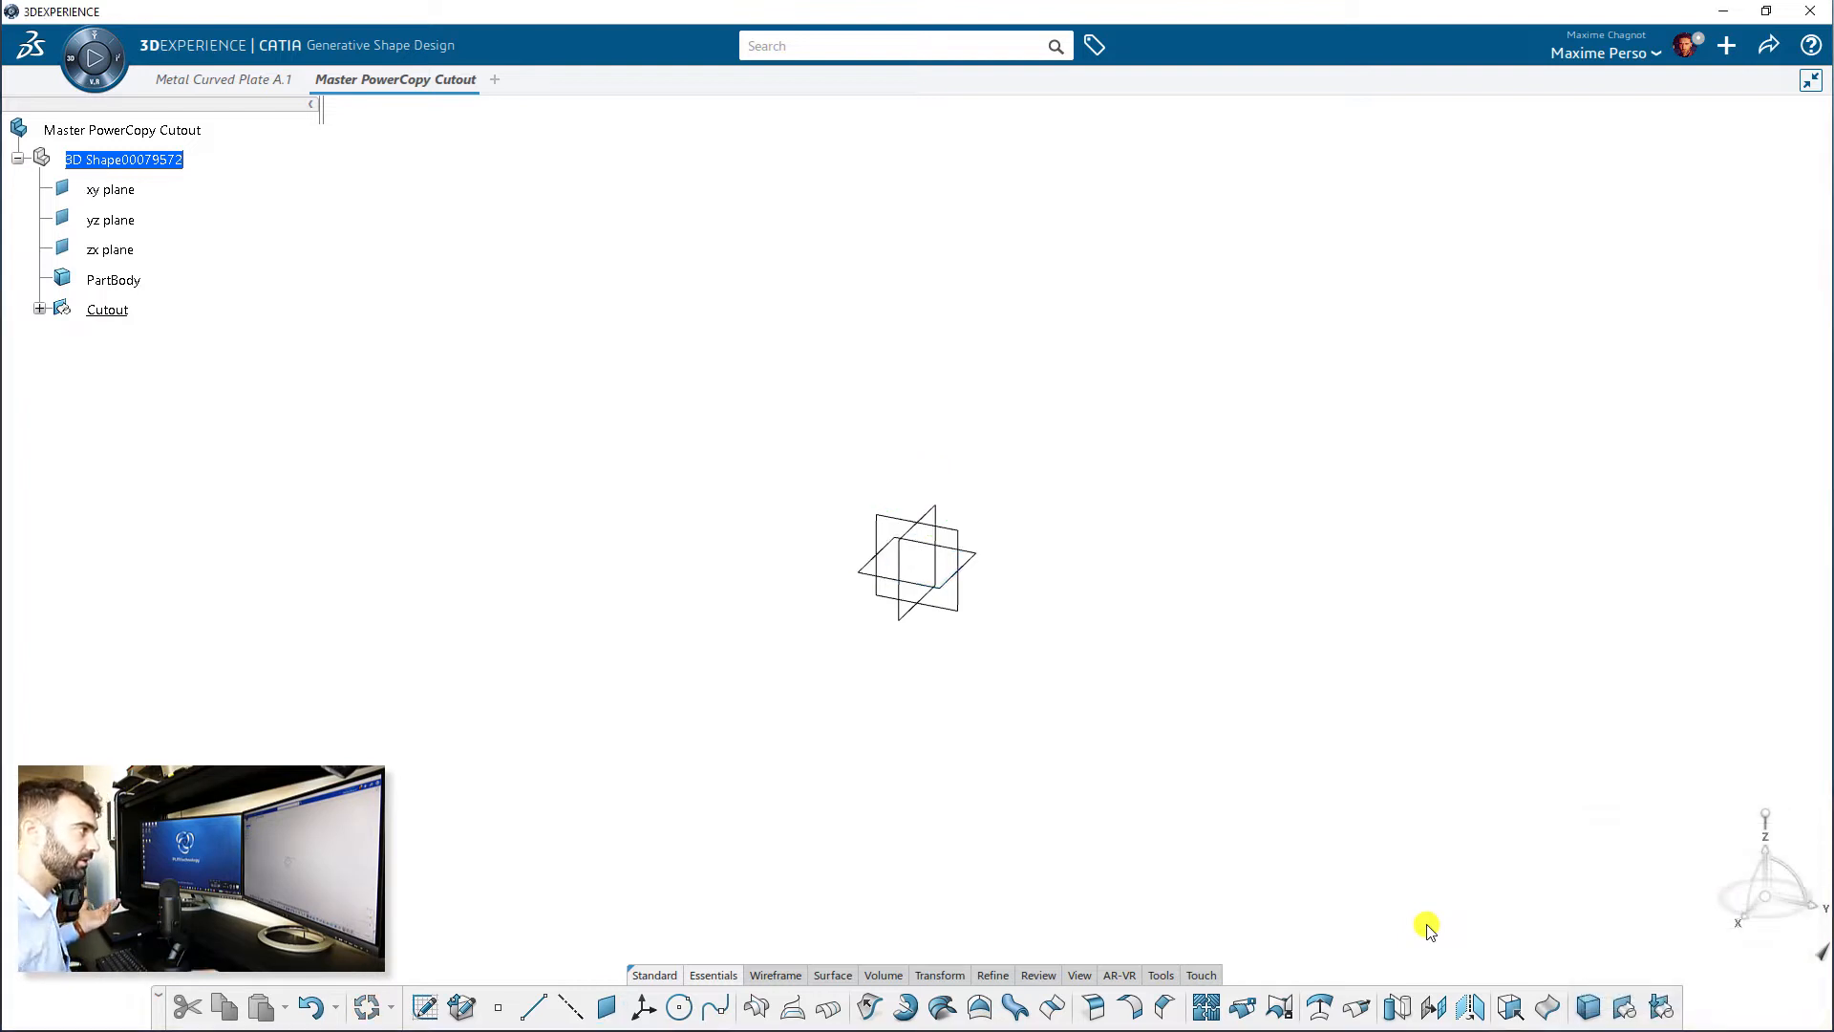
- Hide the part's xy, yz and zx planes
shift+click(110, 249)
right_click(119, 250)
click(182, 305)
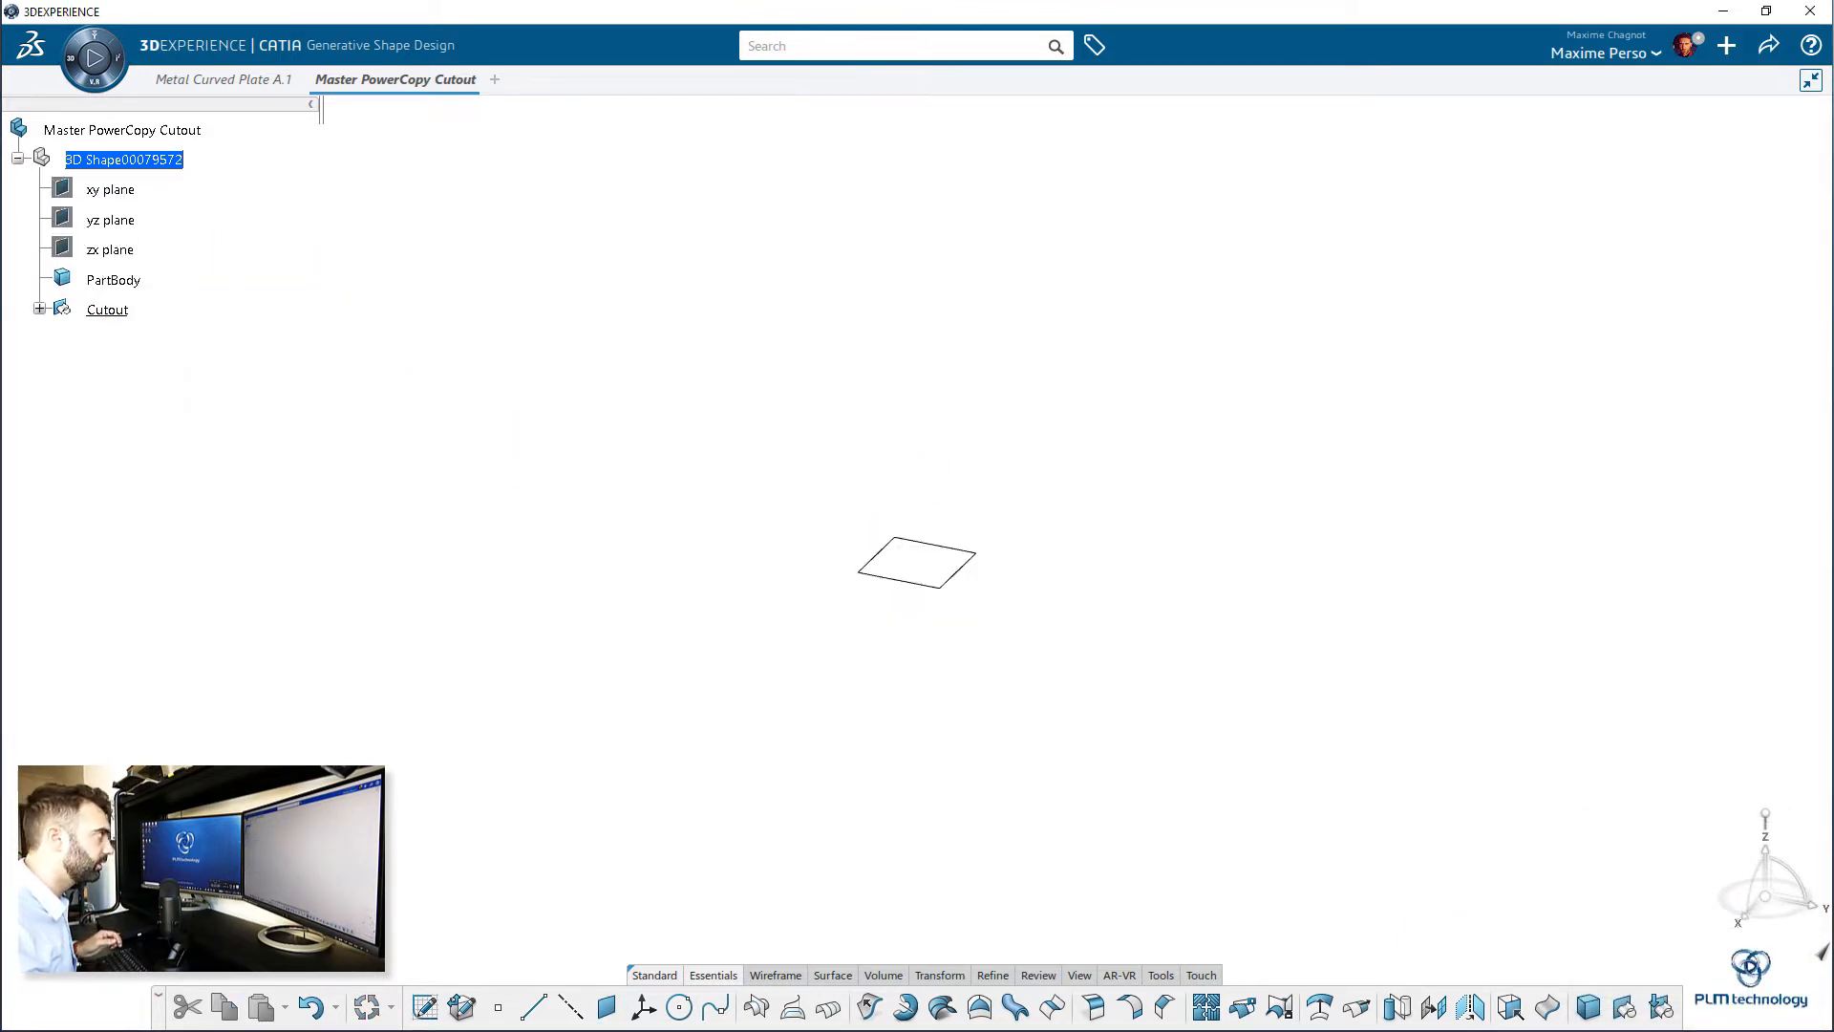
- Expand the Cutout set and create a point by coordinates at X 0 mm, Y 0 mm, Z 0 mm
click(35, 307)
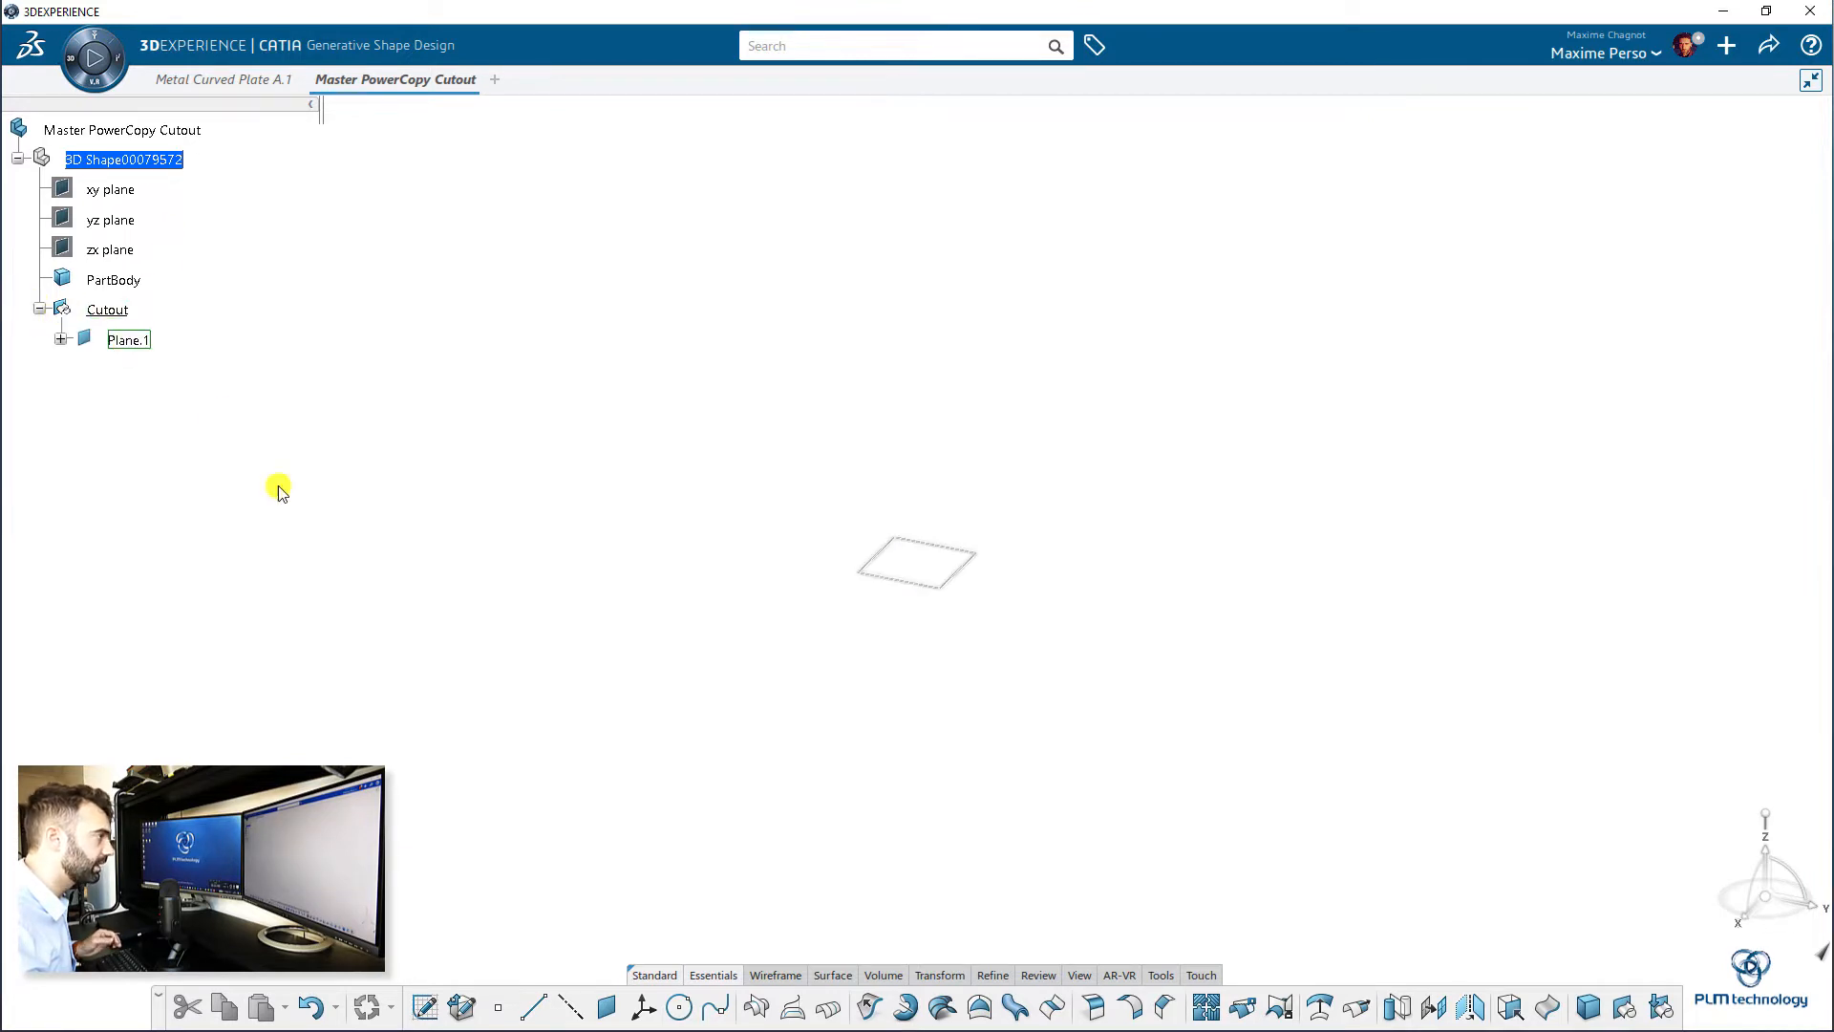
click(497, 1006)
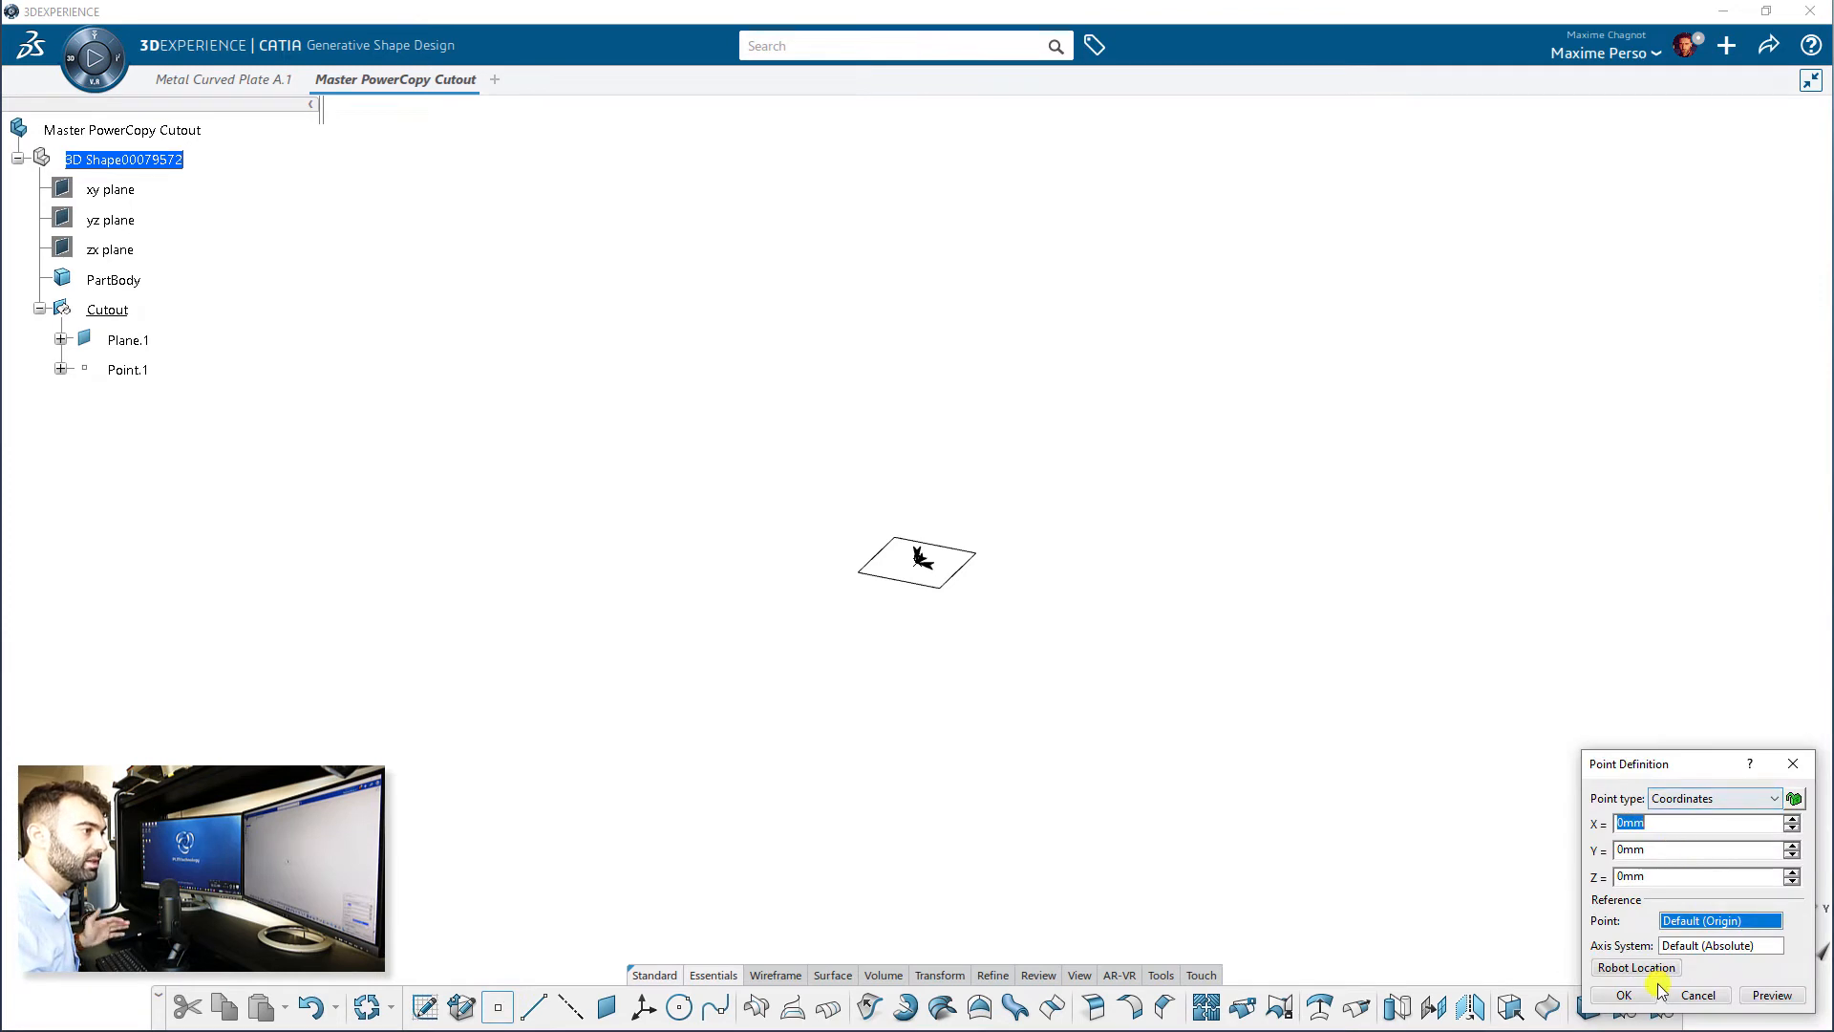
click(1626, 995)
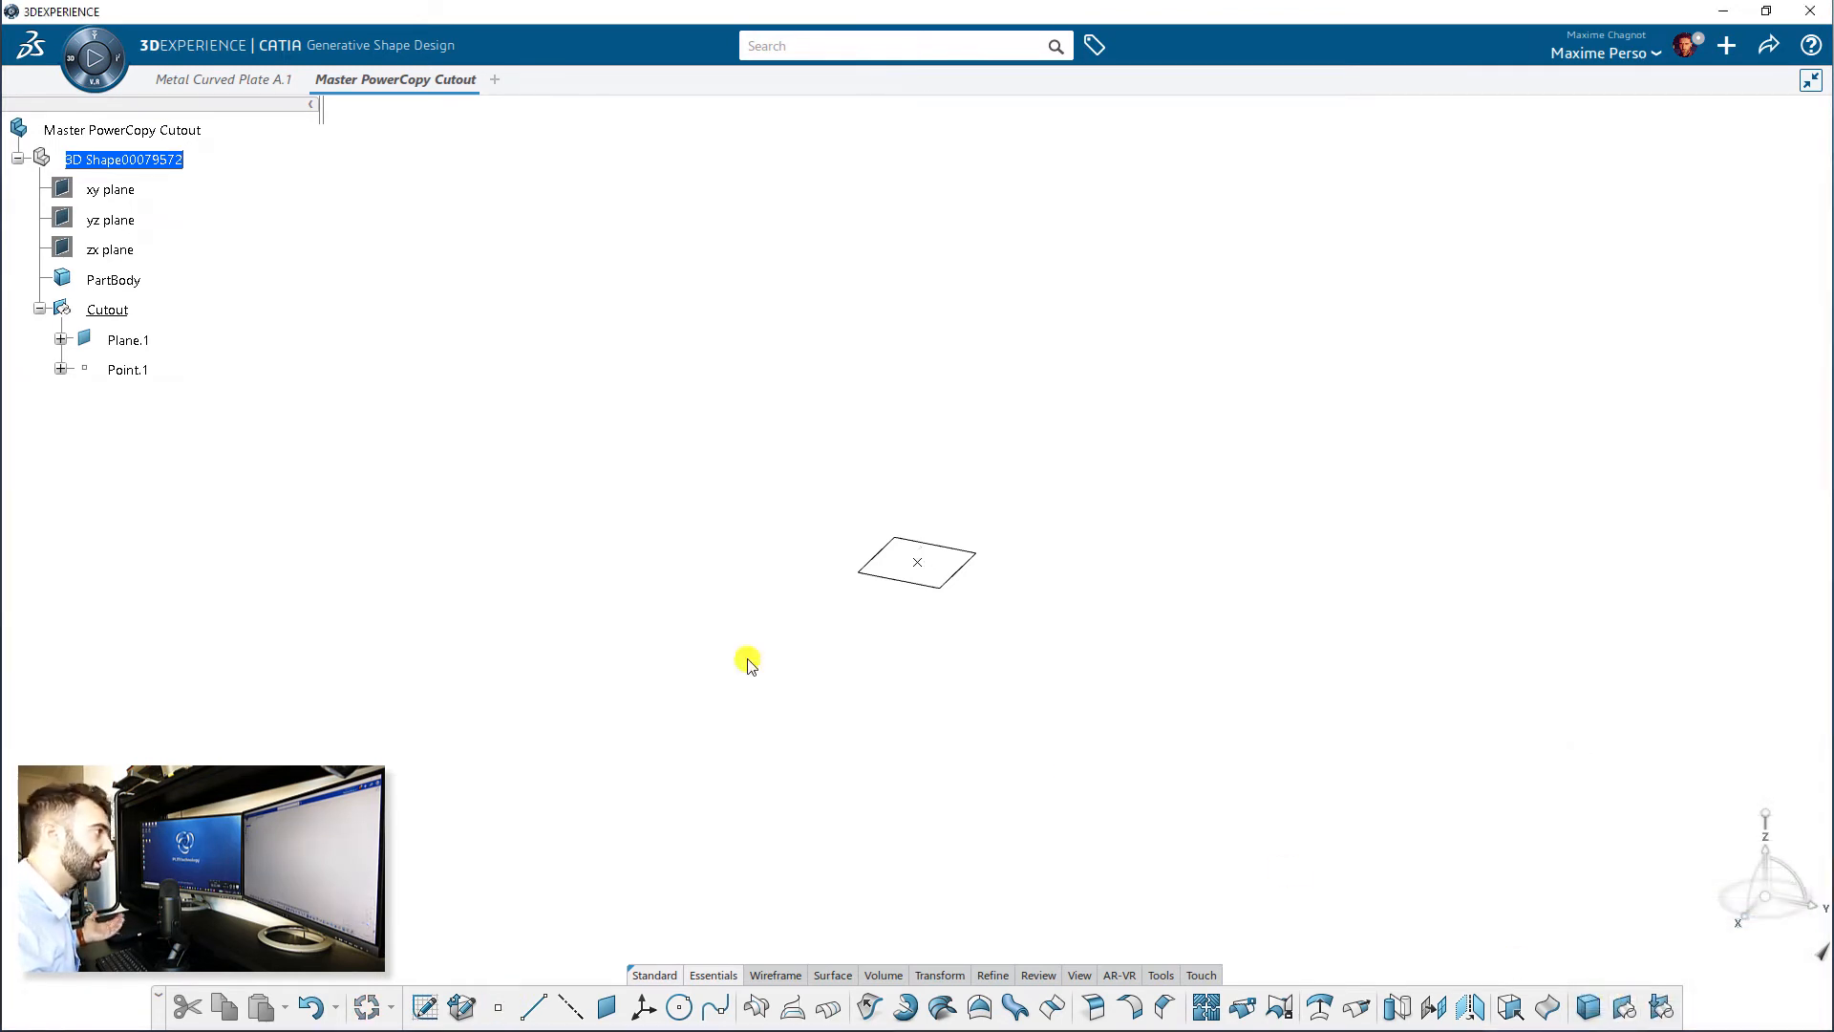
- Create a 20 mm Point-Direction line from the origin point, with the yz plane as direction and the direction reversed
click(531, 1009)
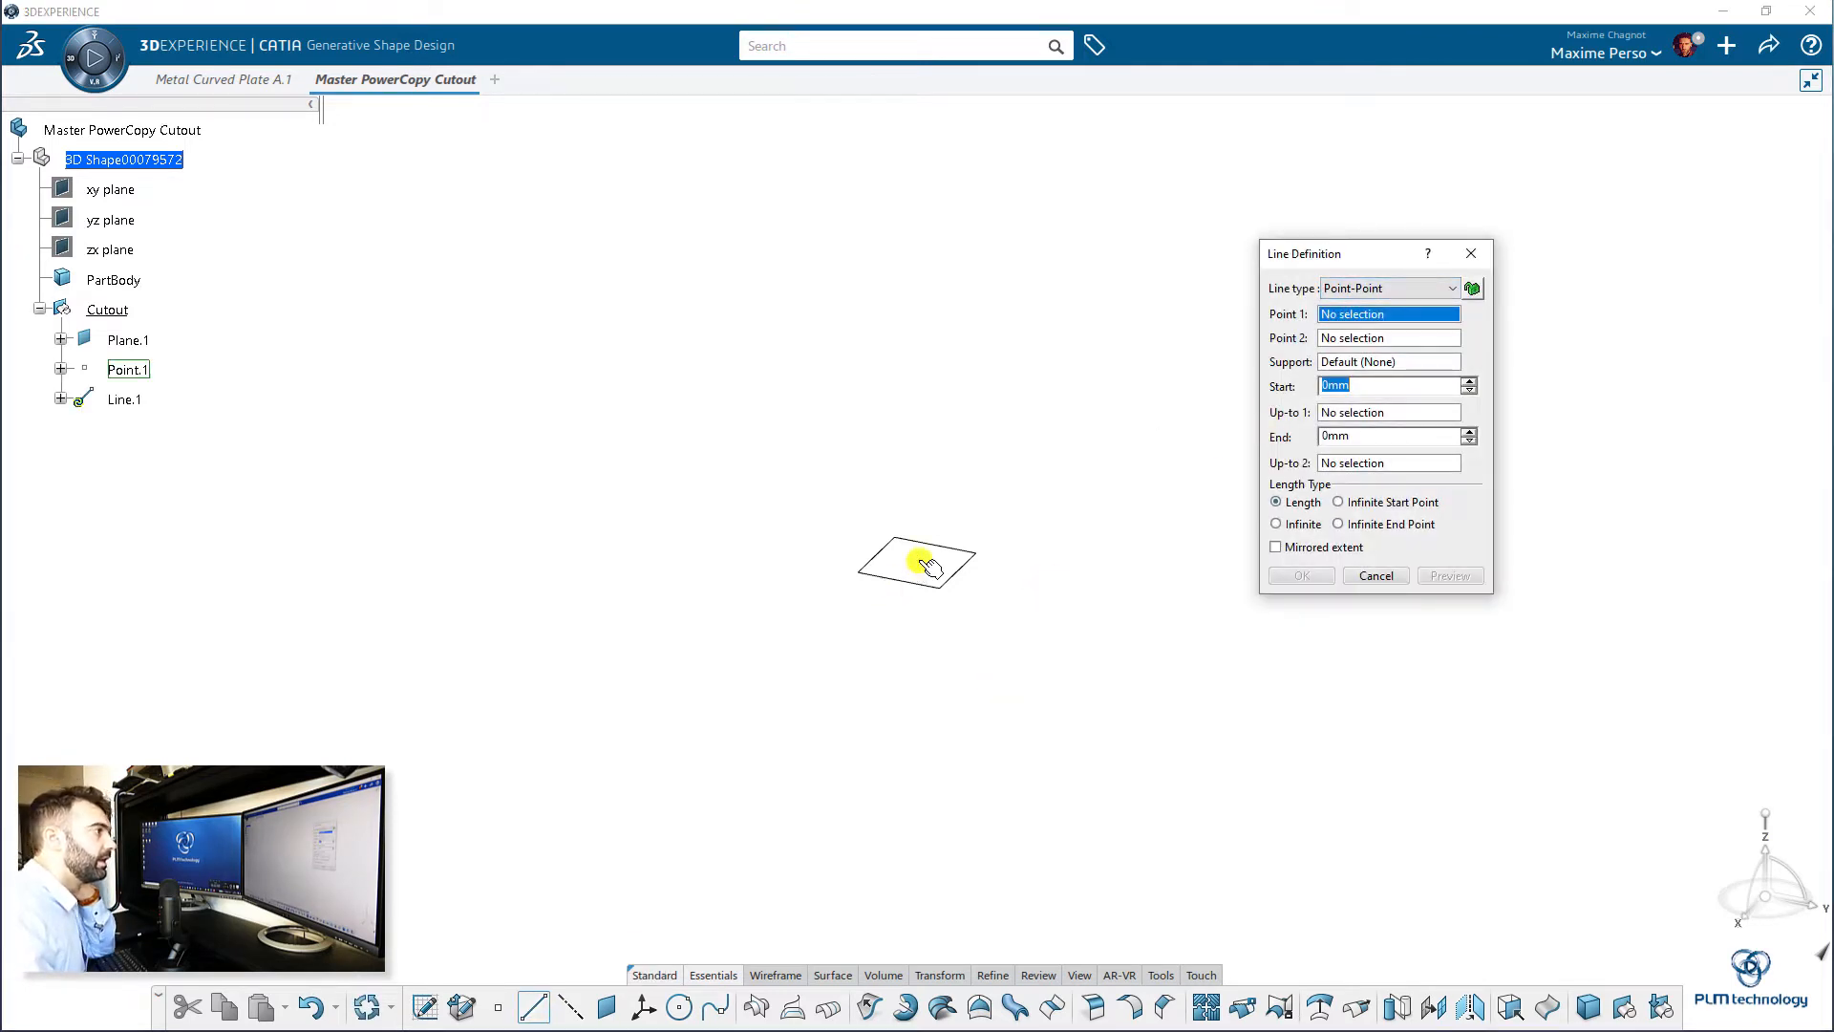
click(1385, 289)
click(1372, 319)
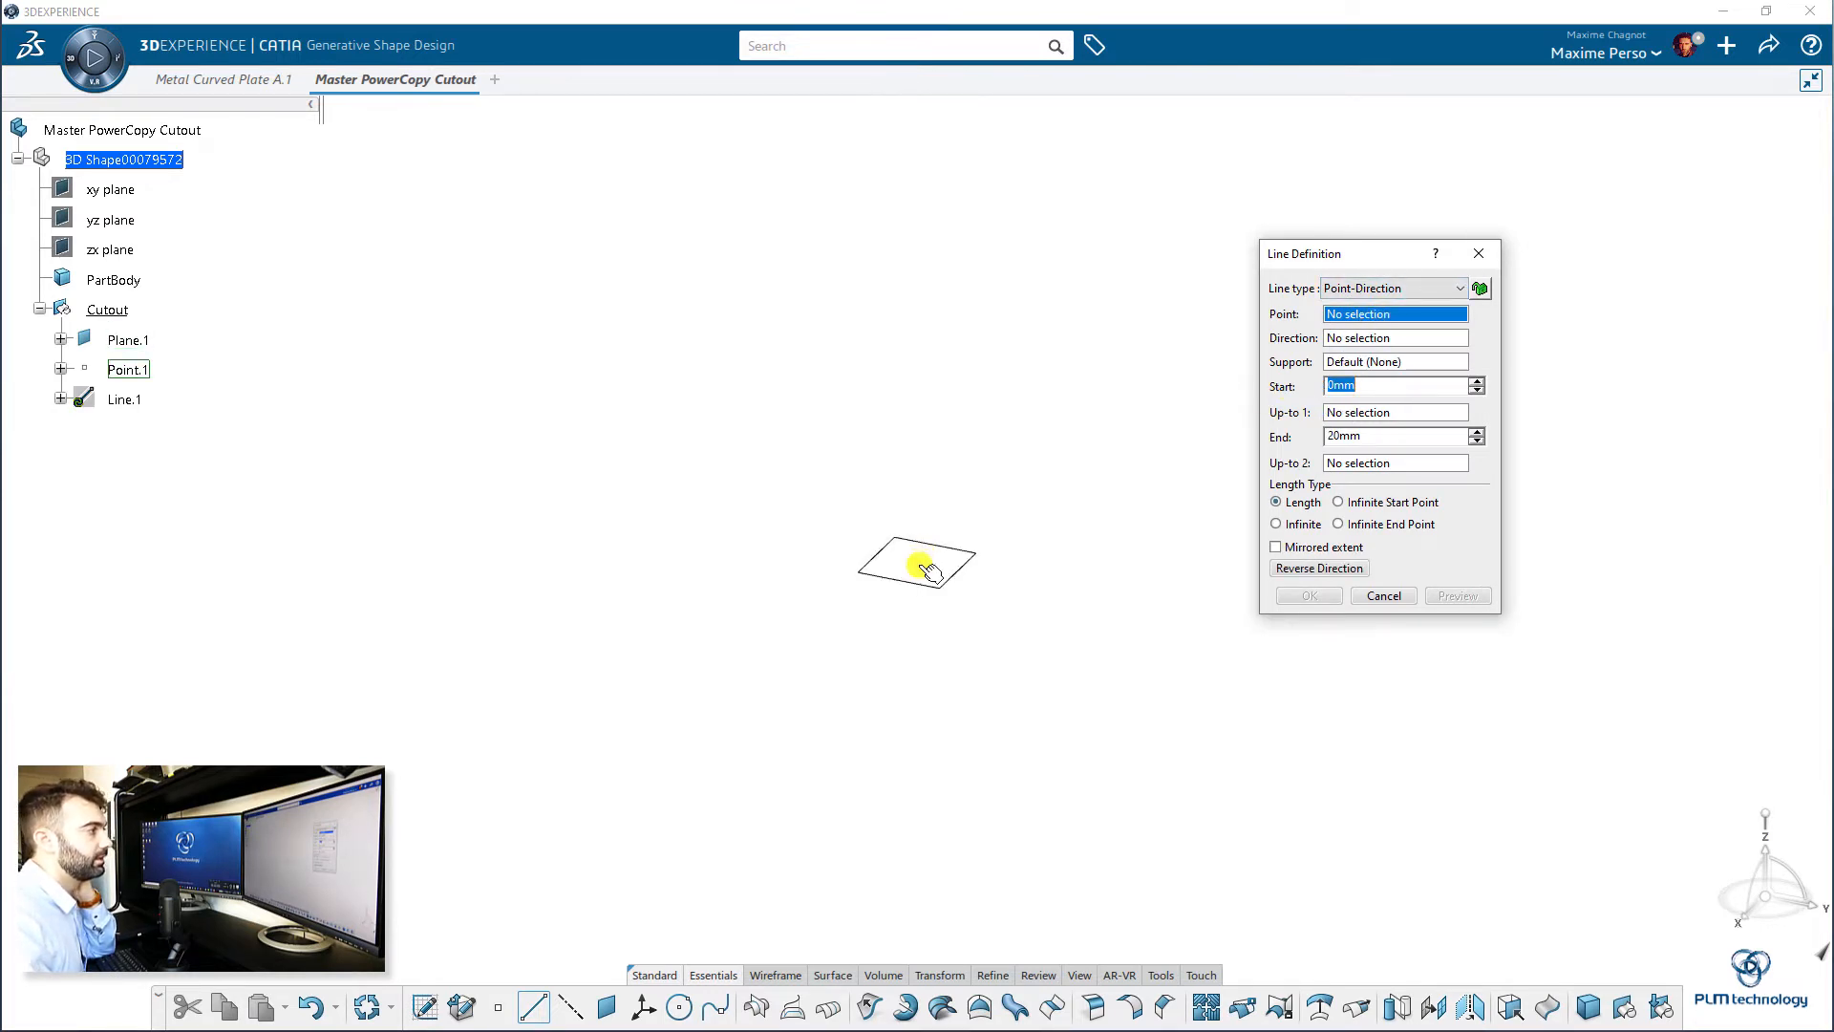
click(922, 565)
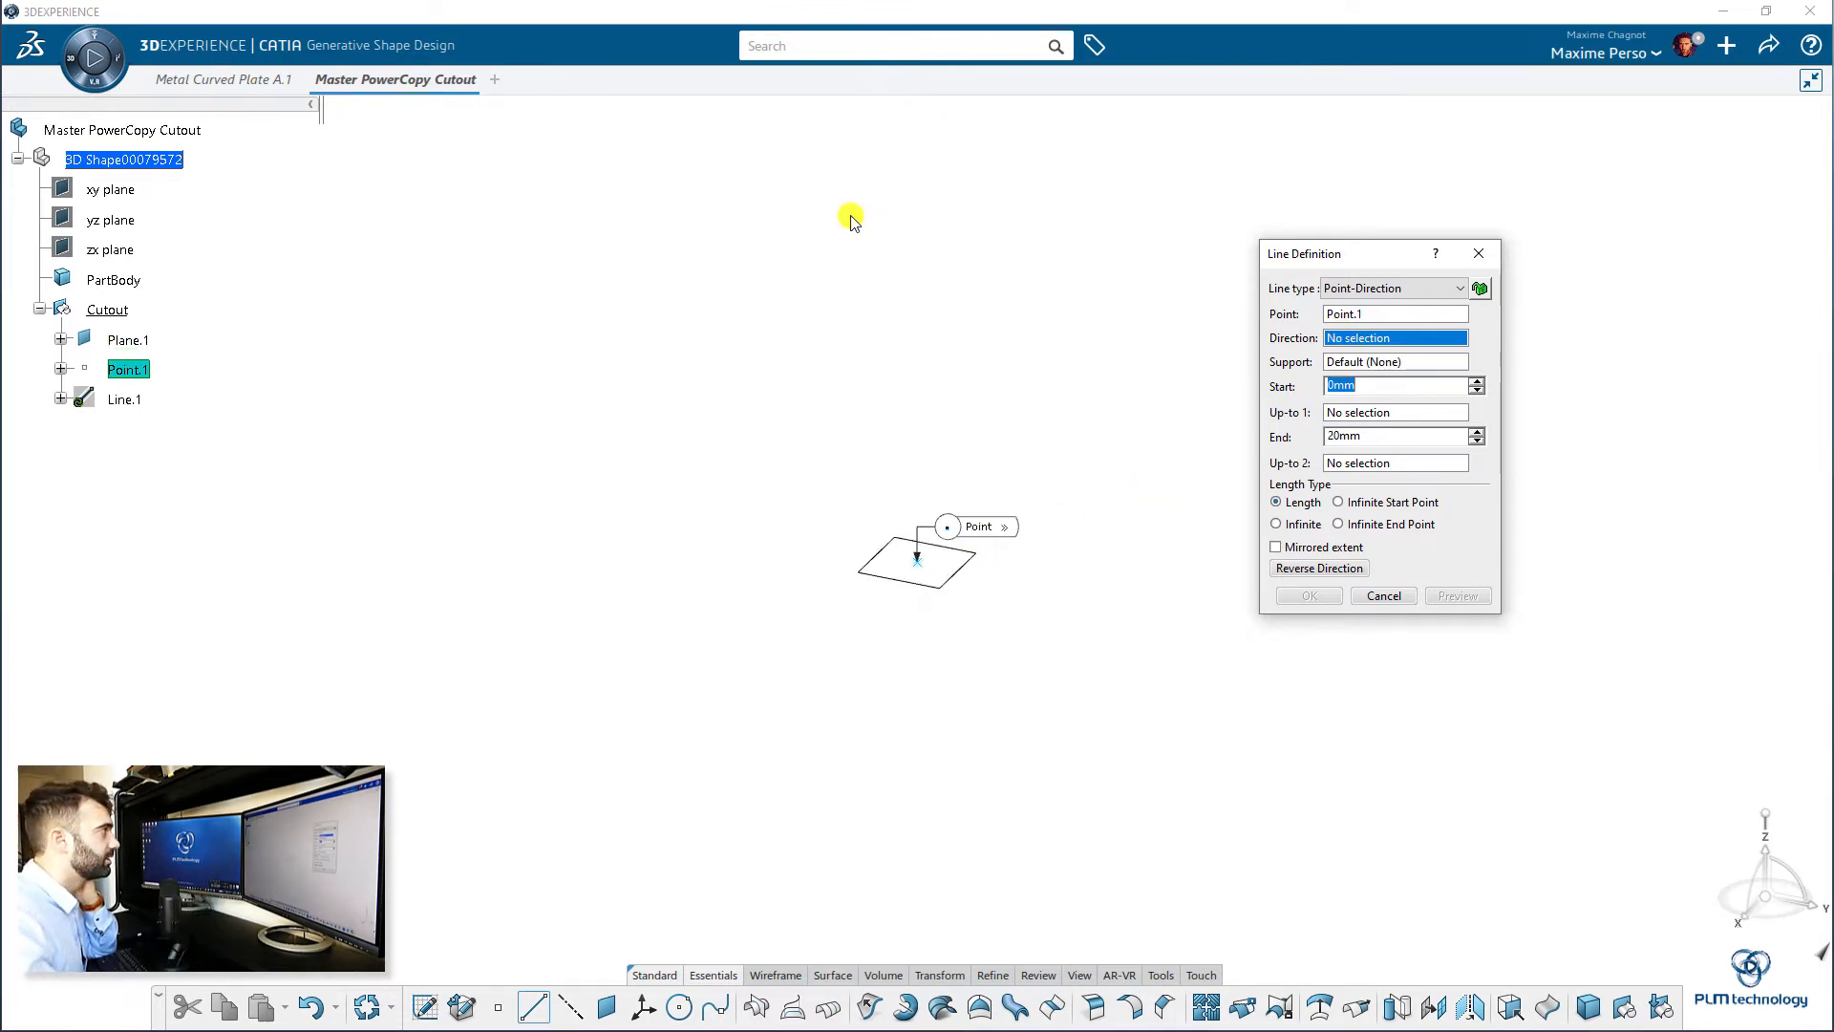
click(111, 249)
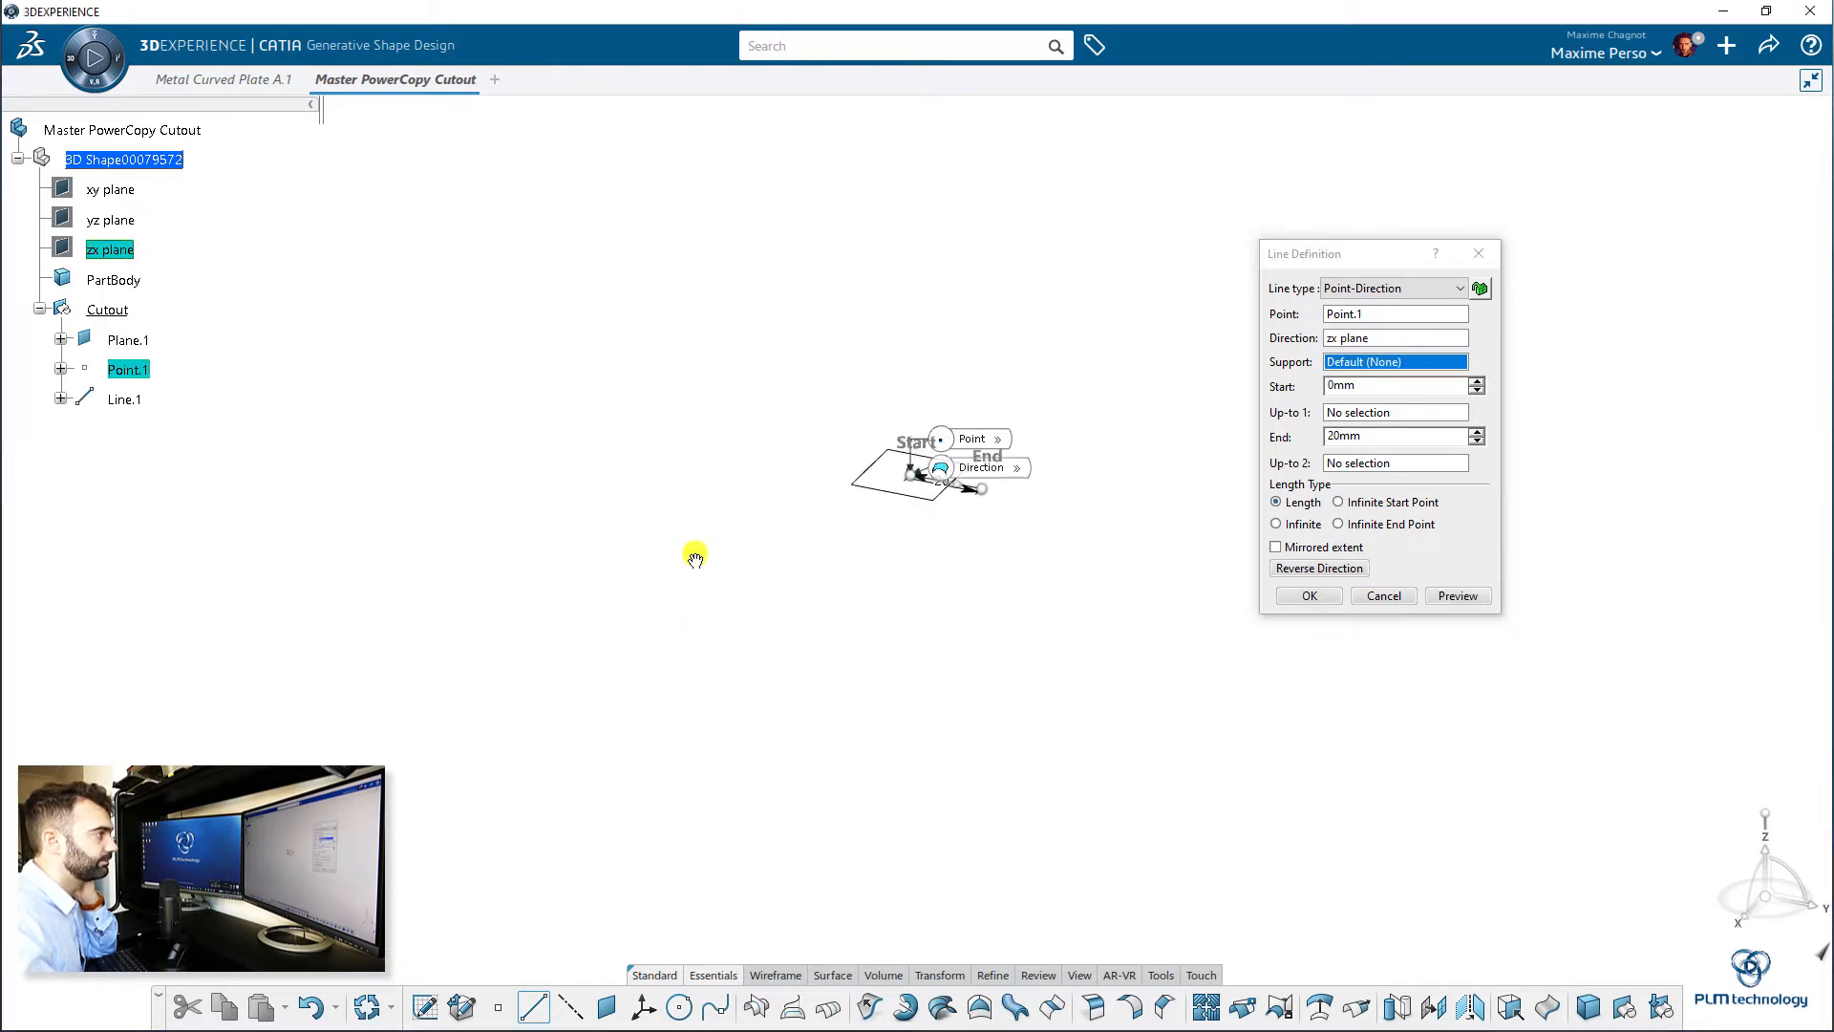
middle_drag(695, 560, 867, 532)
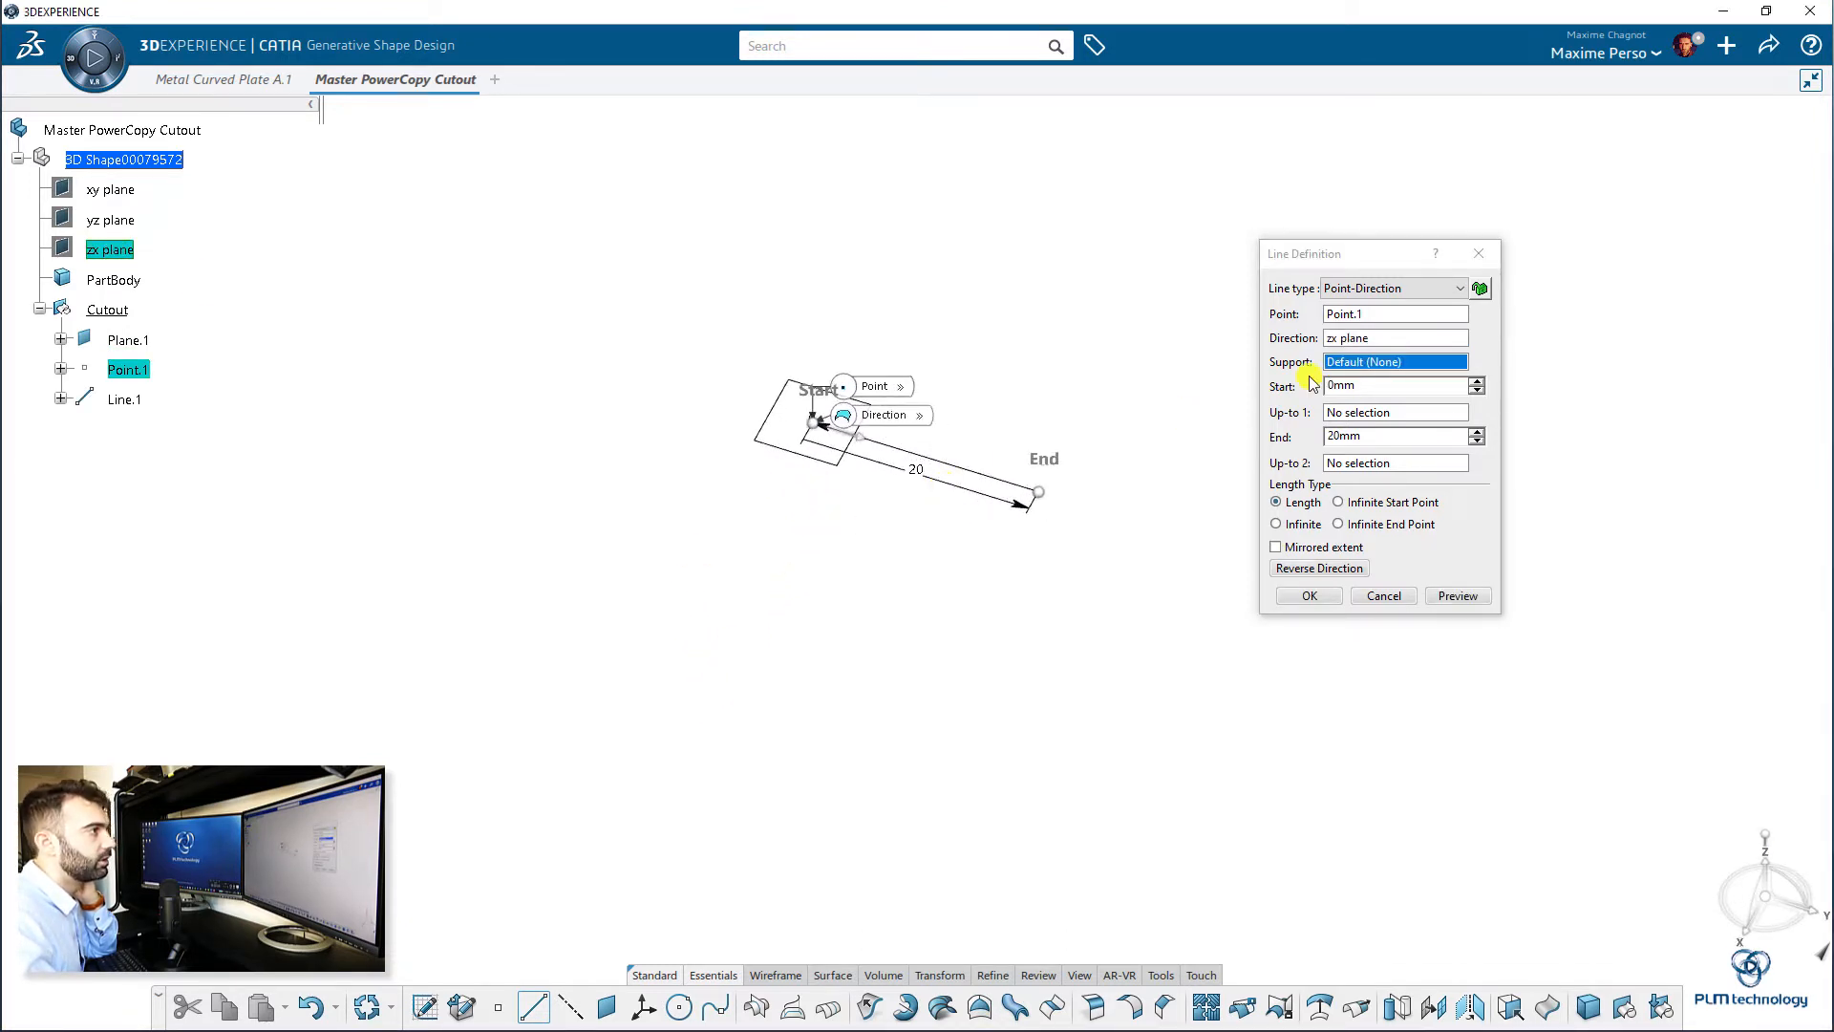
click(1337, 338)
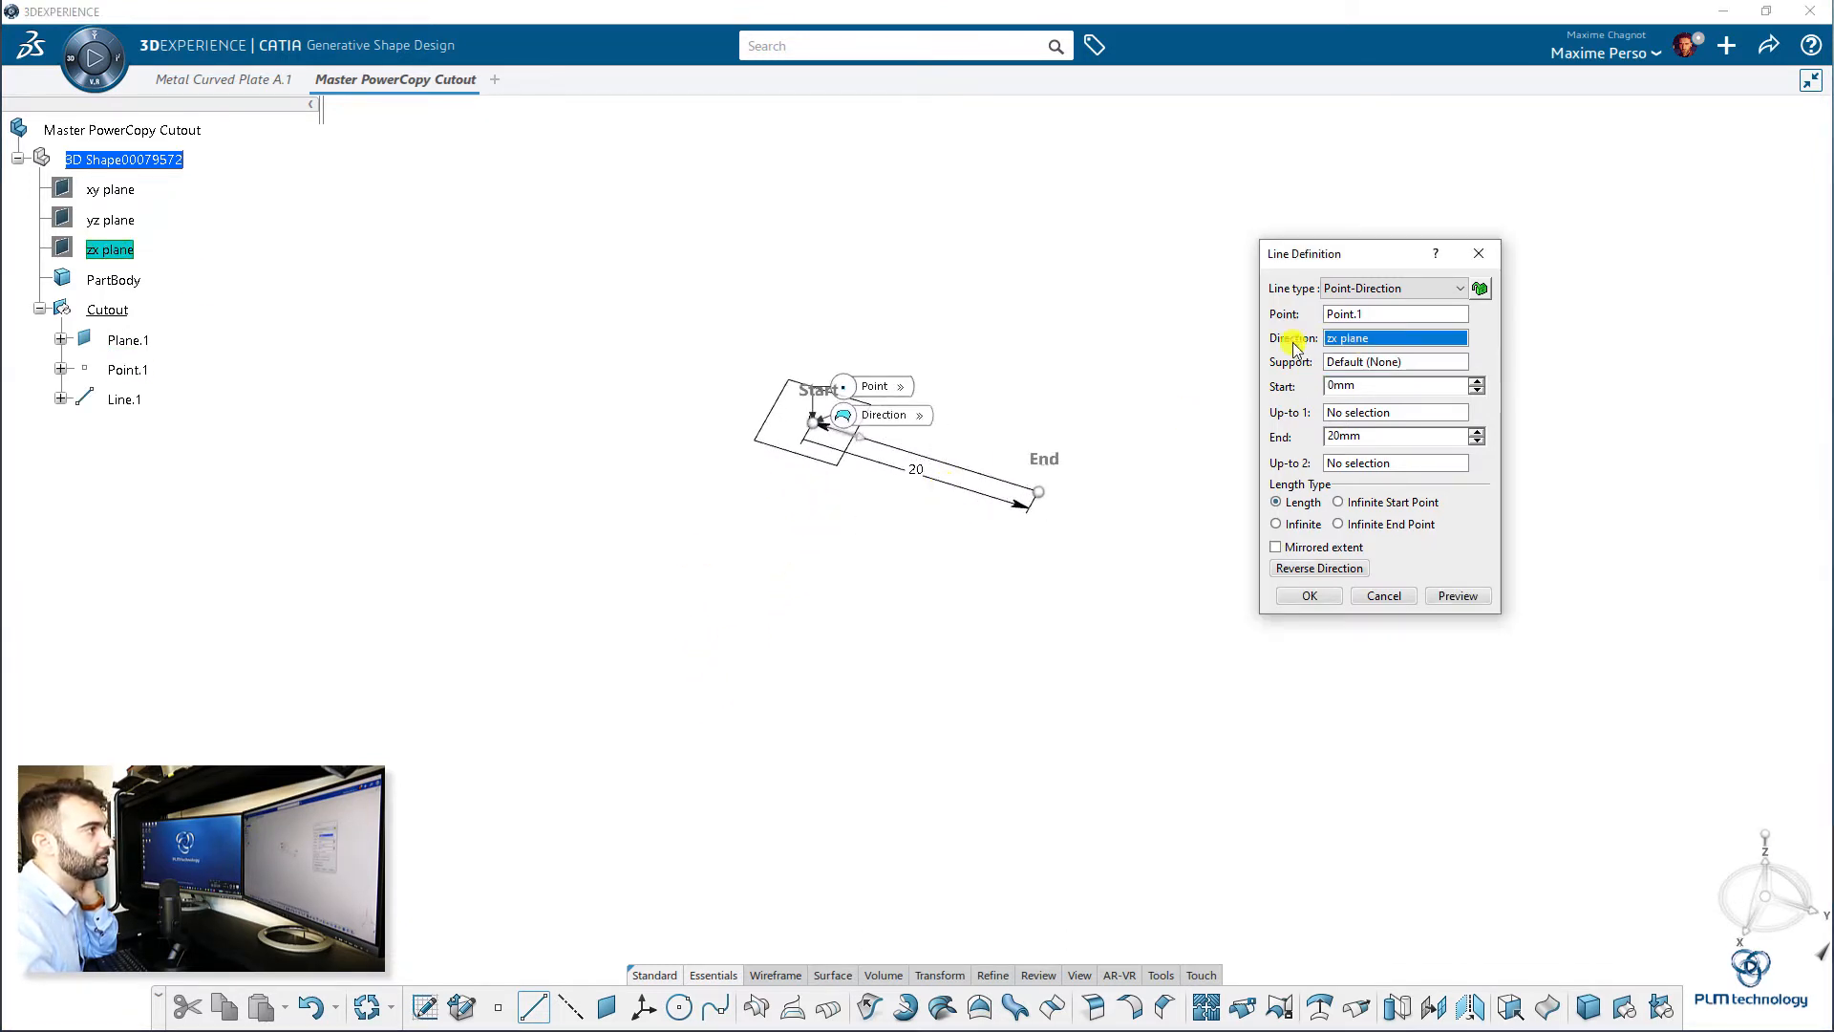
click(111, 219)
click(1334, 571)
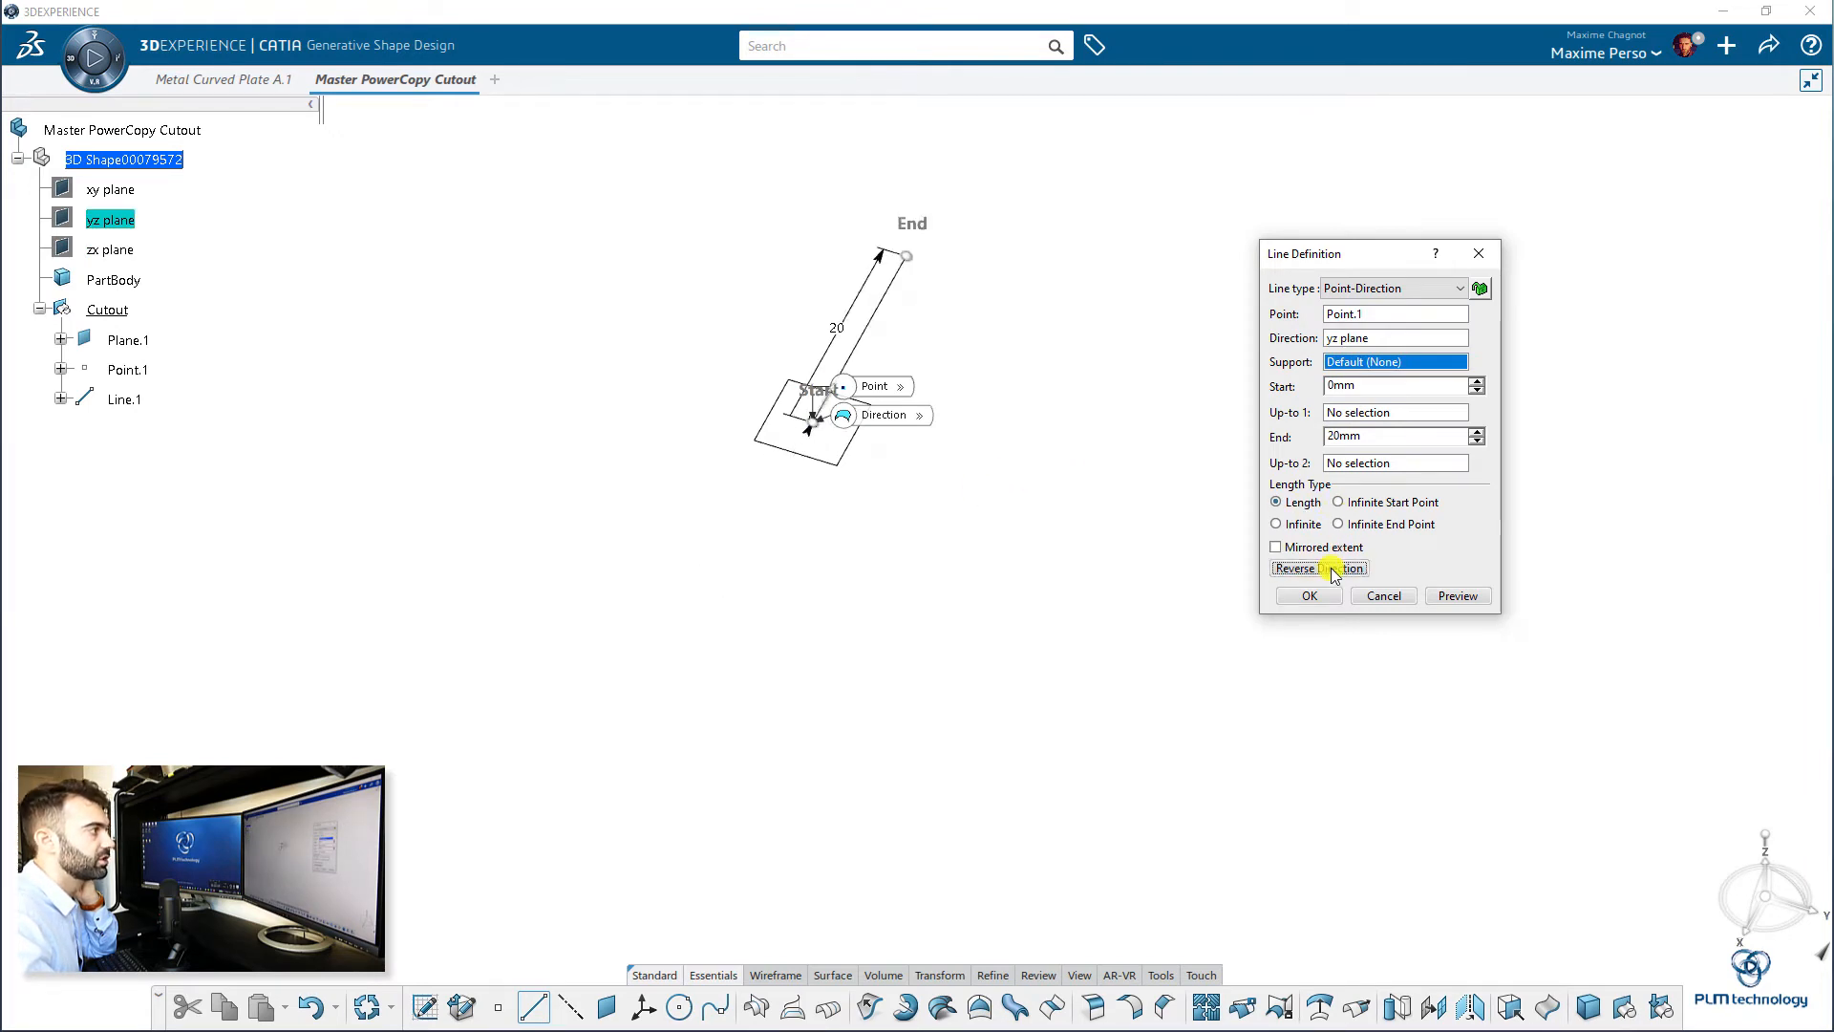
click(1309, 596)
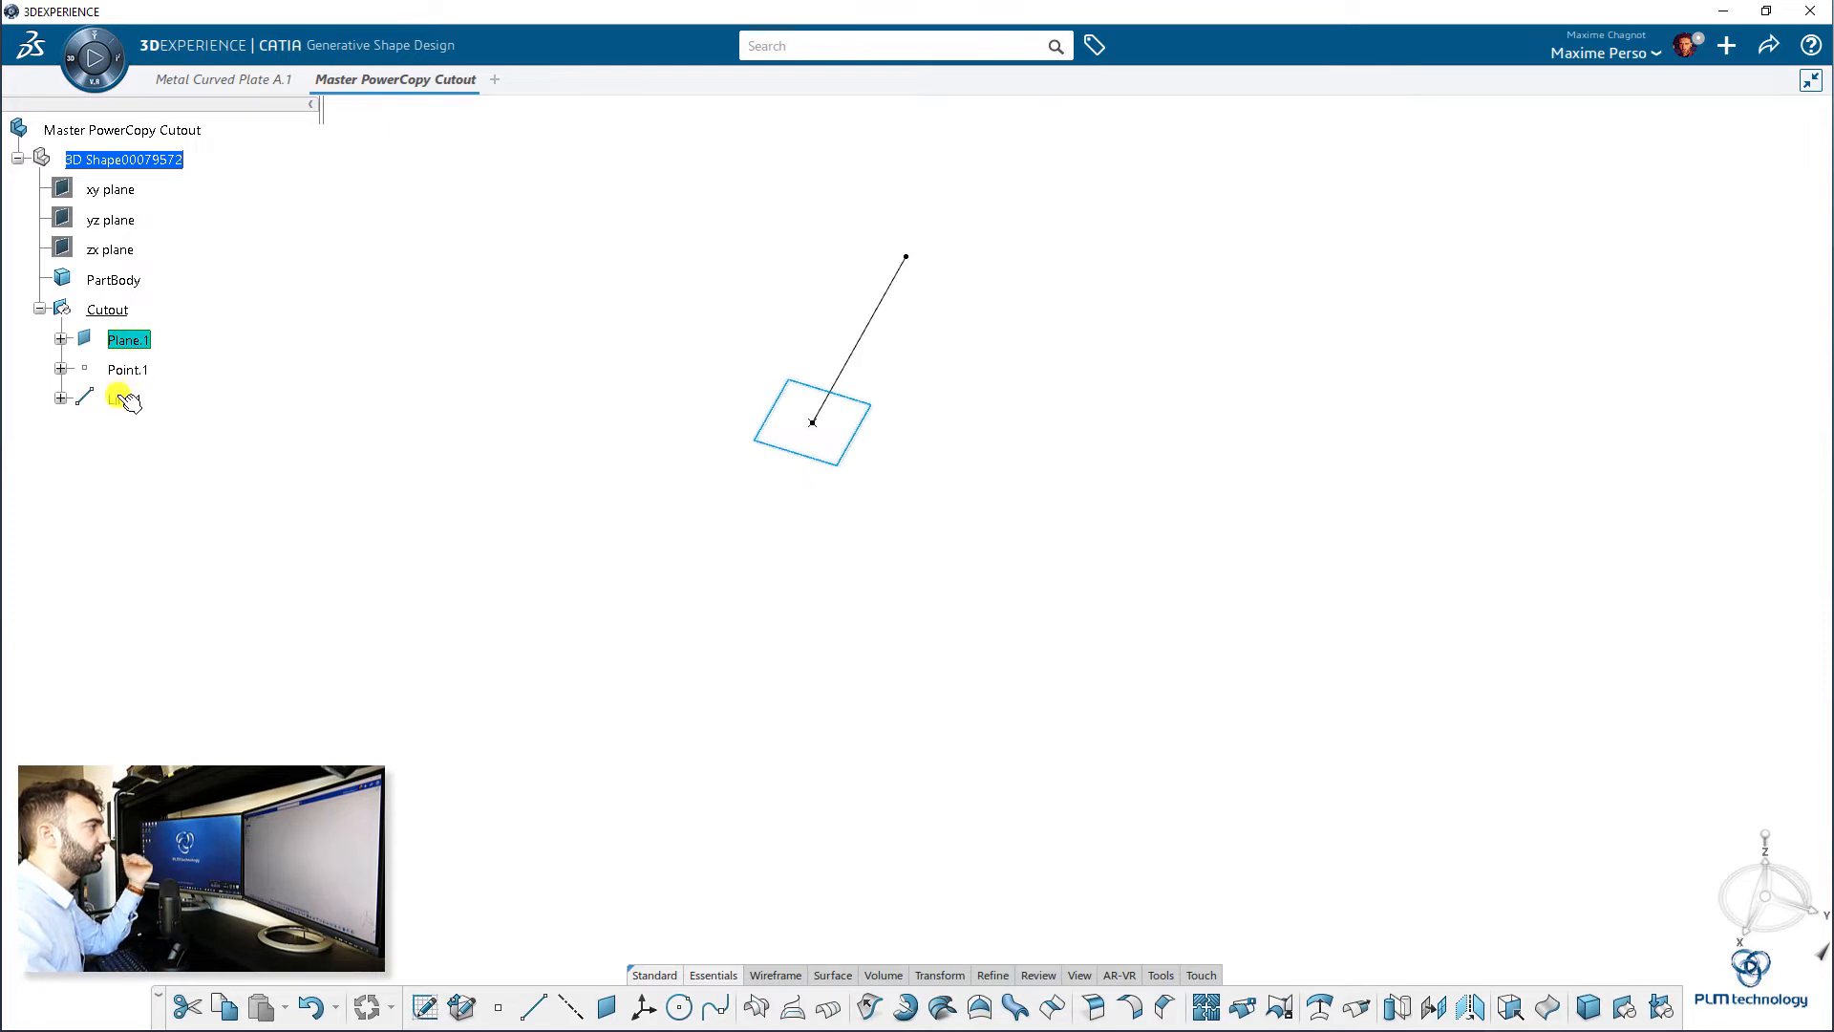
- Open a sketch on the plane in the Cutout set and inspect its V axis
middle_drag(611, 460, 689, 563)
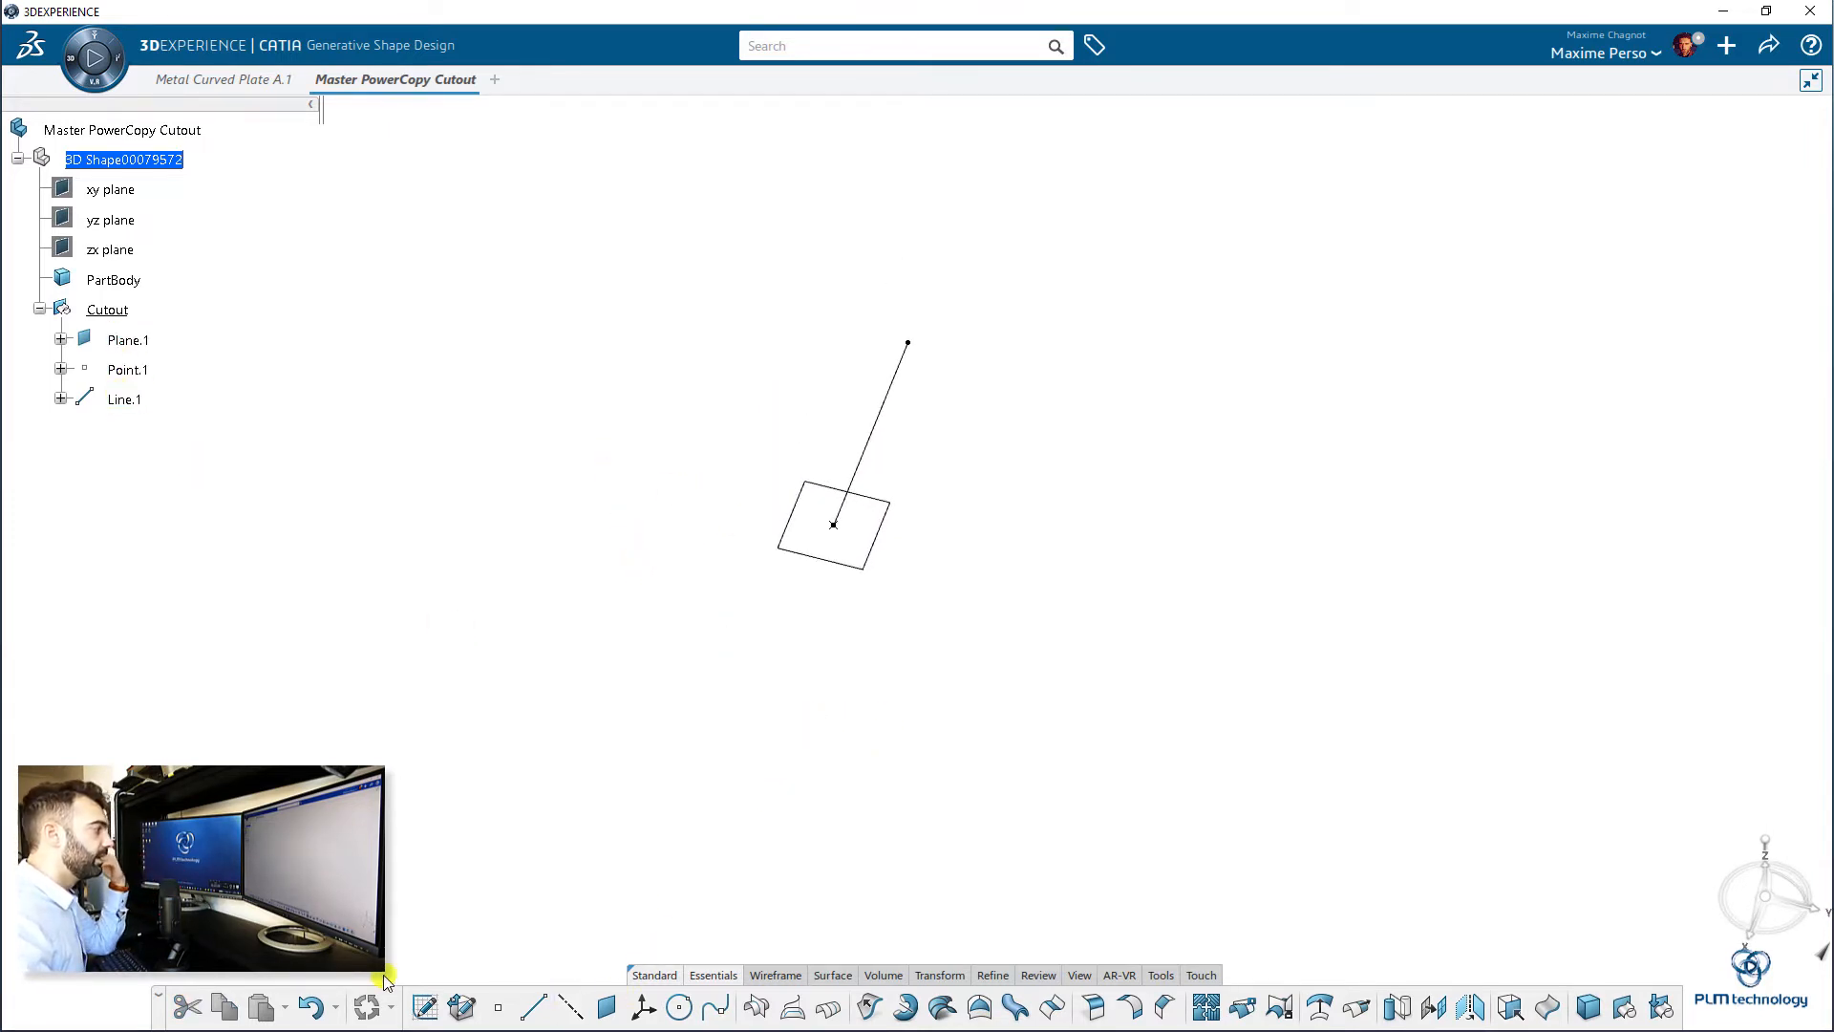
click(861, 567)
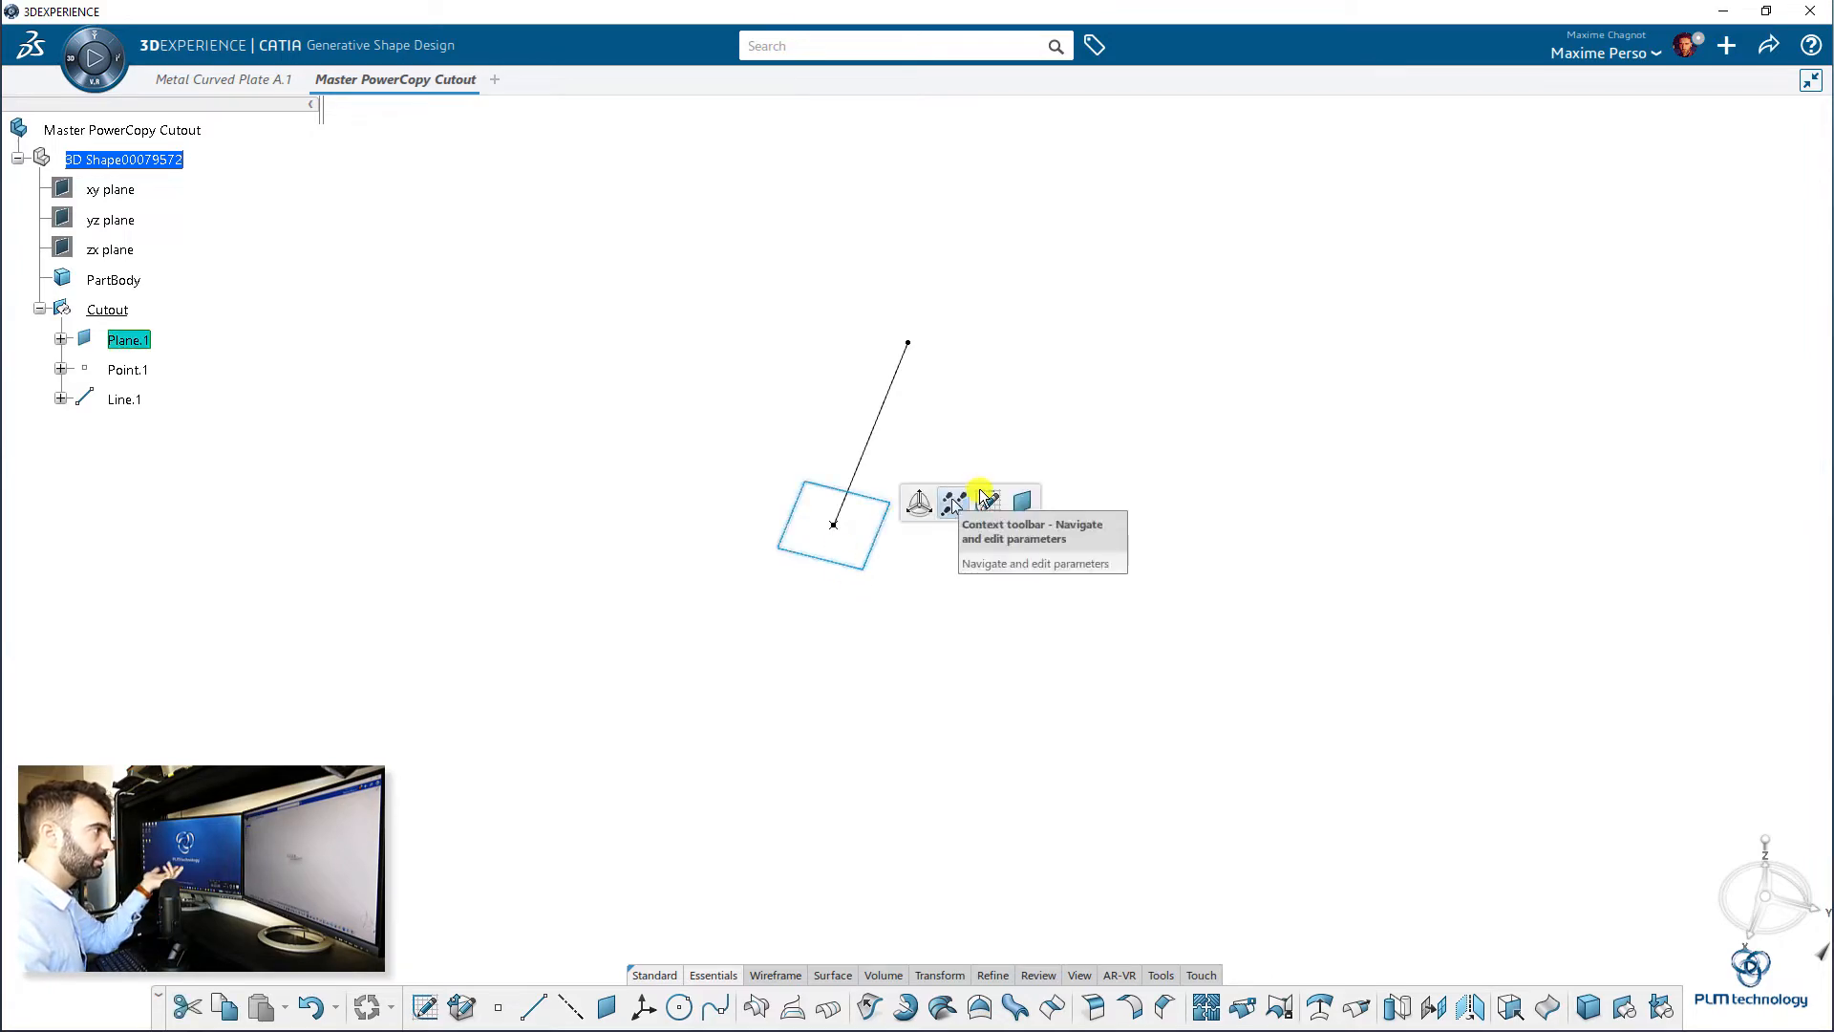
click(989, 506)
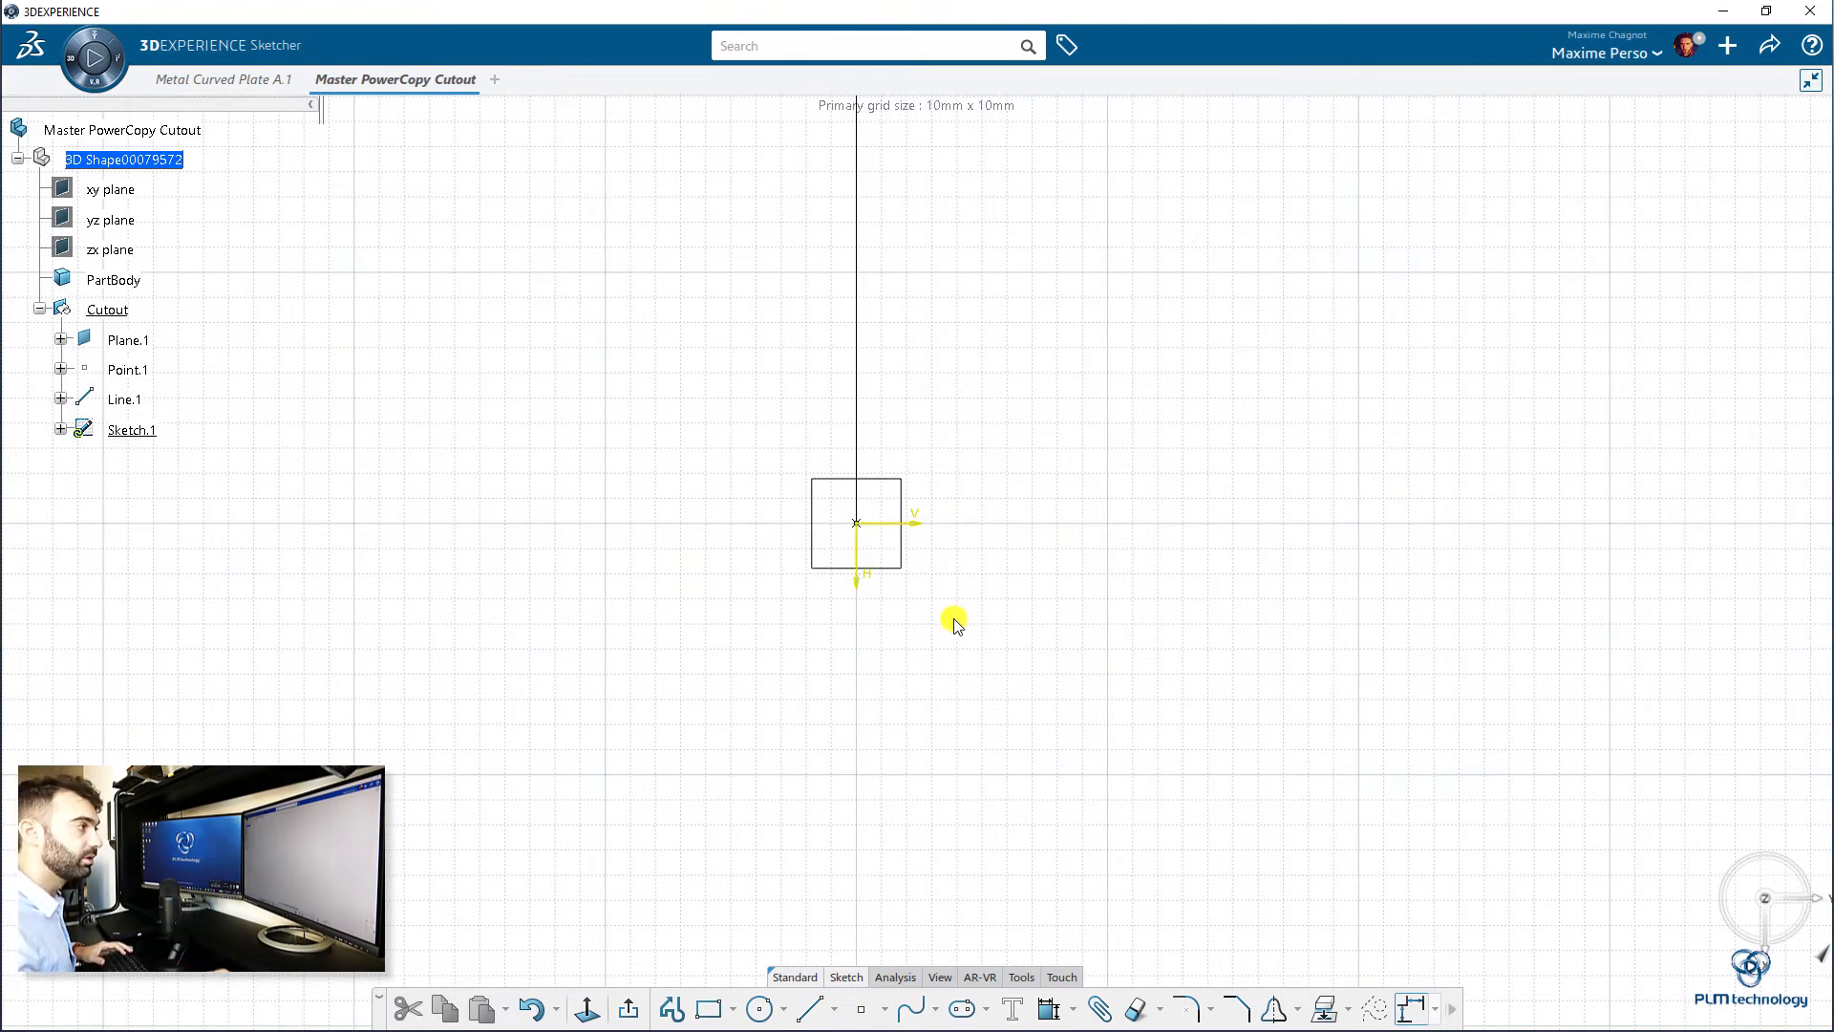
click(923, 523)
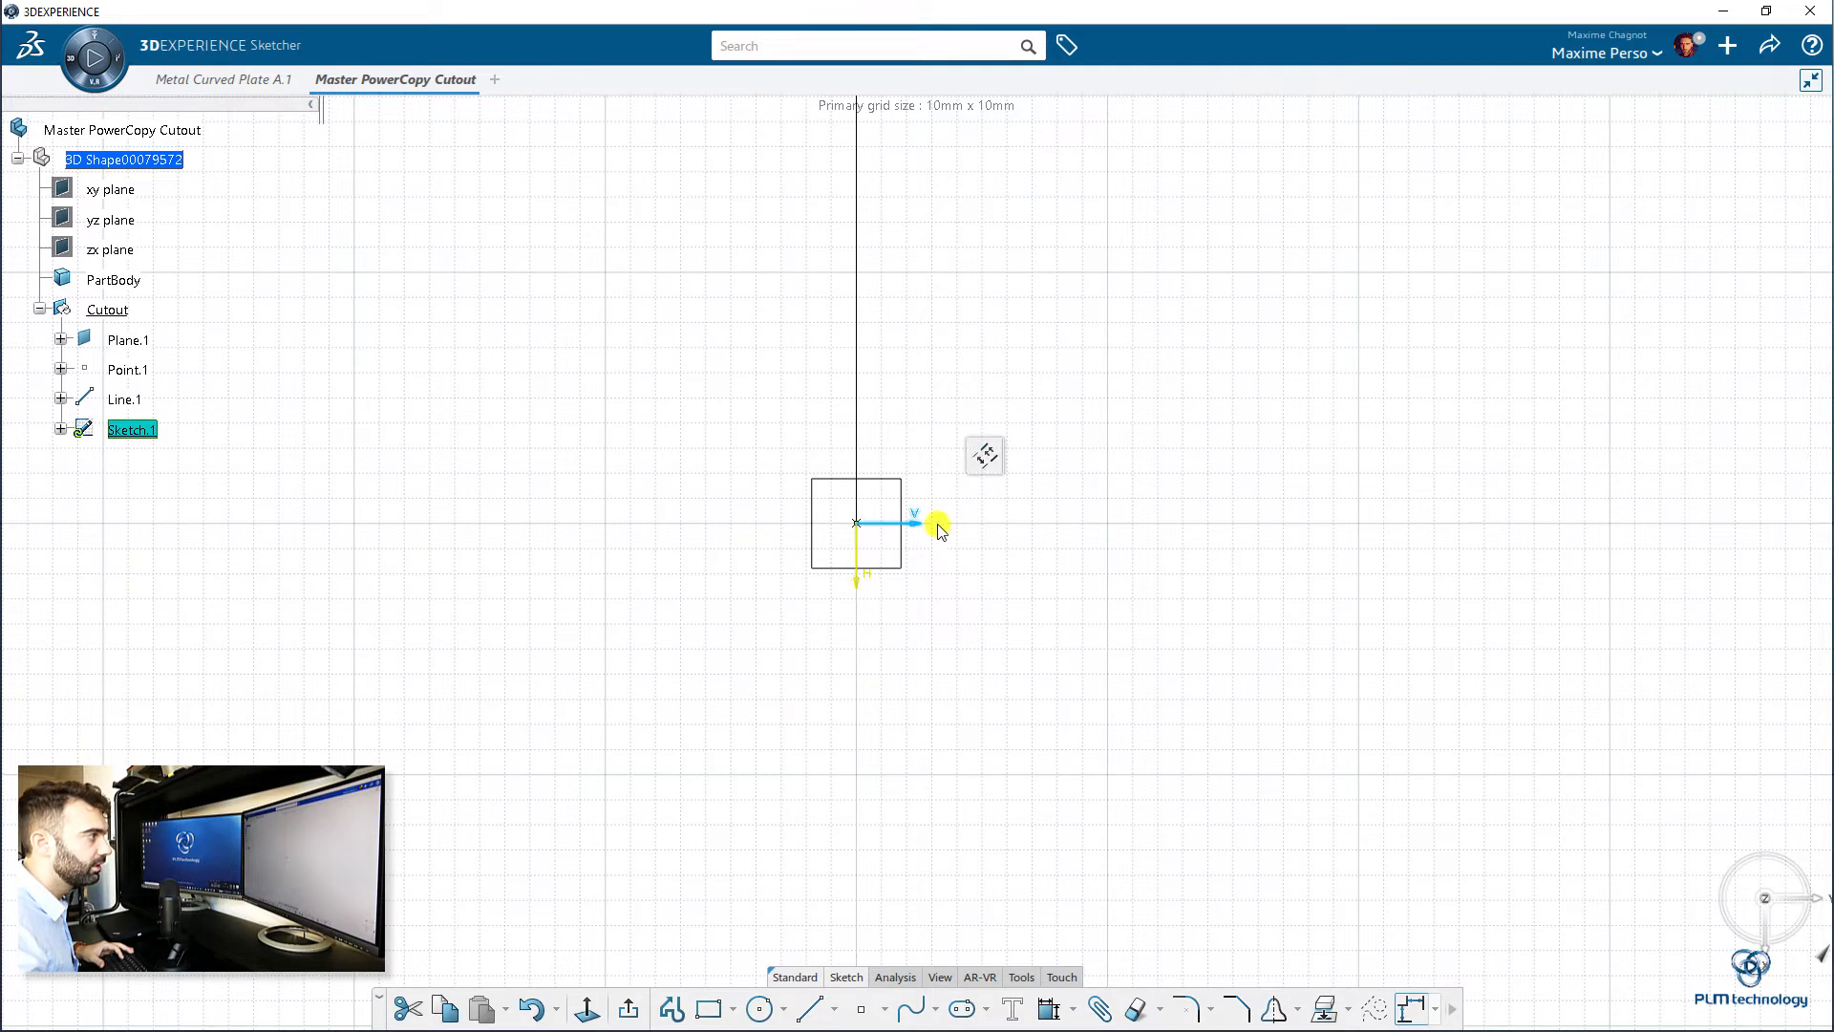
click(868, 653)
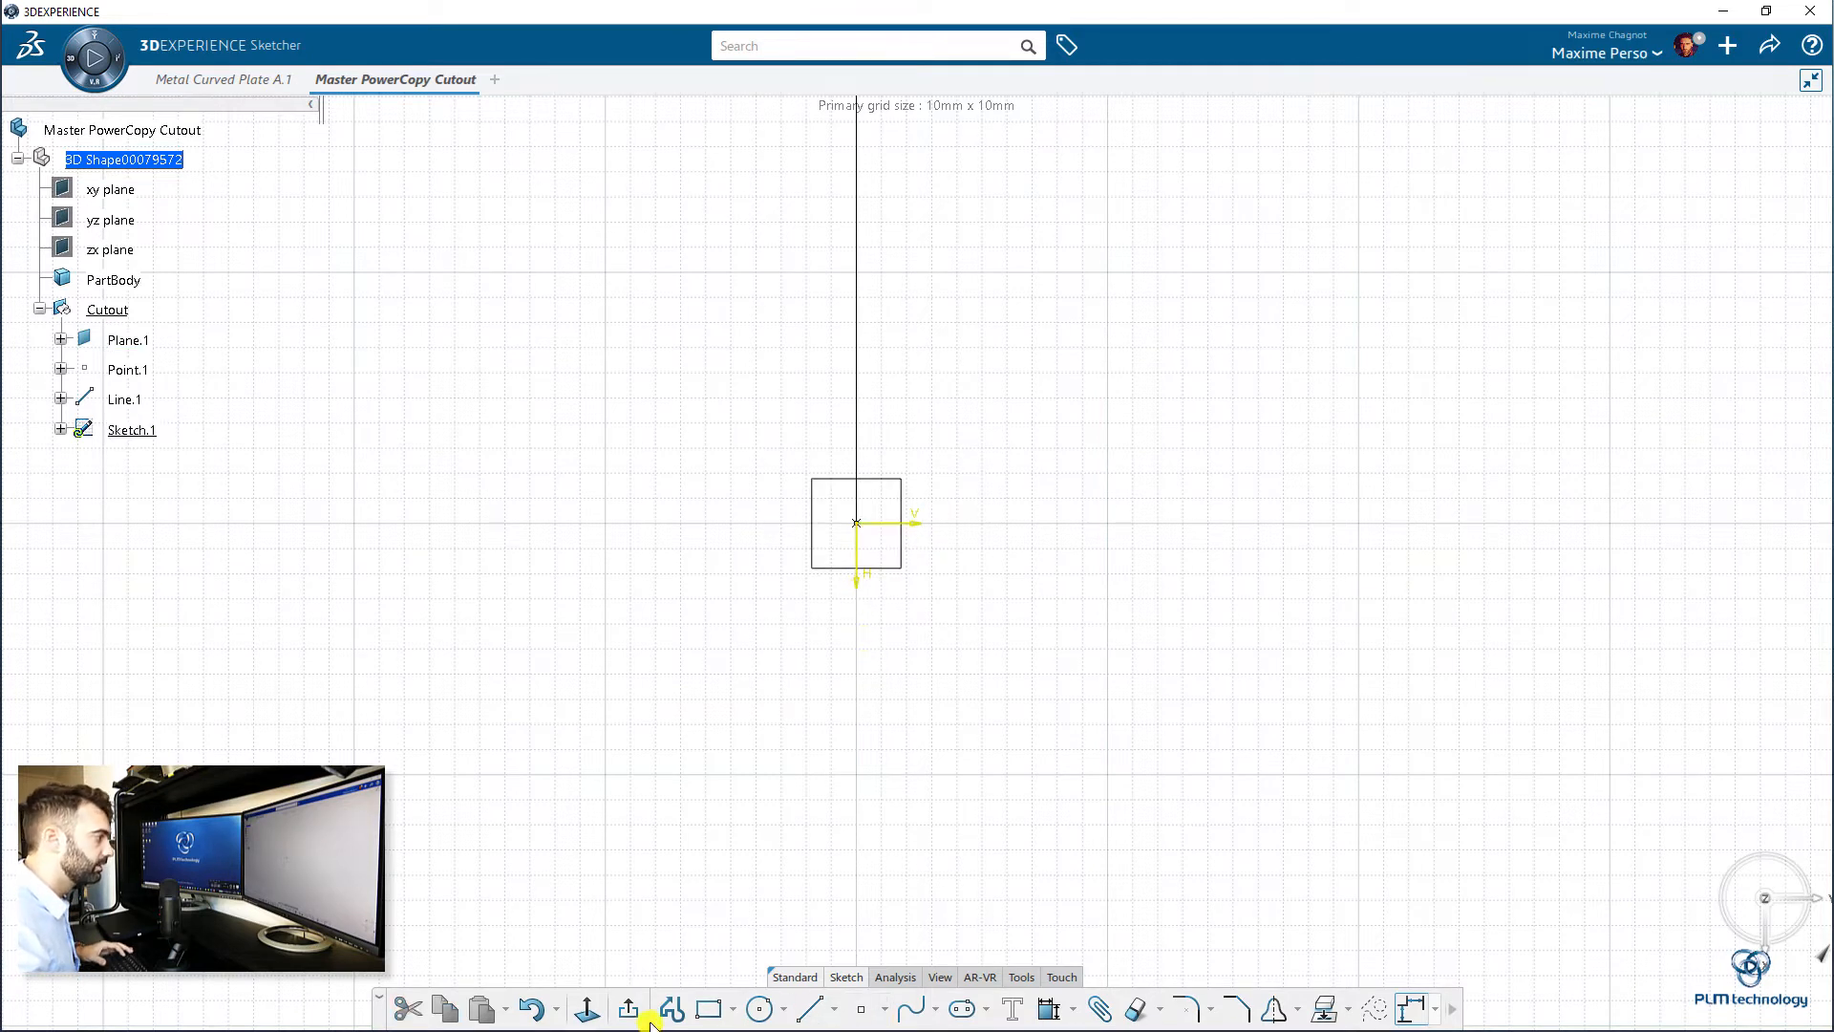
- Sketch a line parallel to the V axis across the reference line, check its vertical constraint, flip the sketch view and exit the sketch
click(809, 1009)
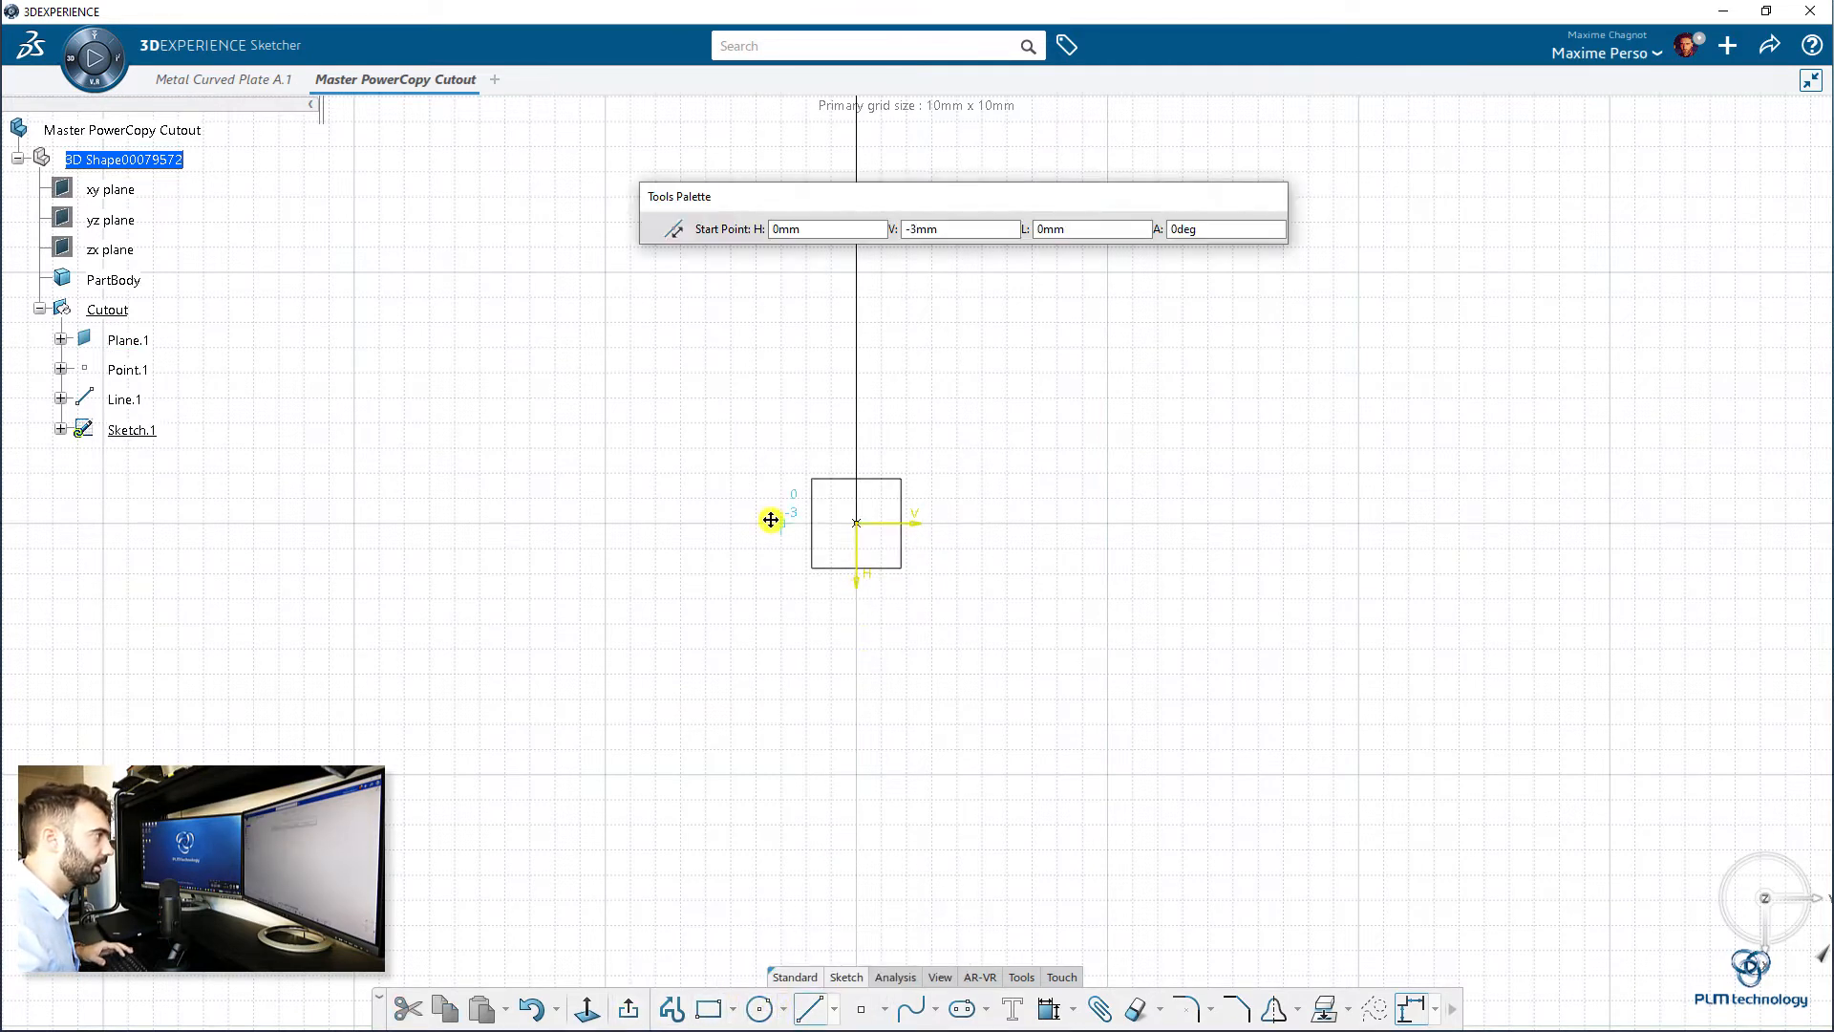
click(679, 573)
click(1056, 578)
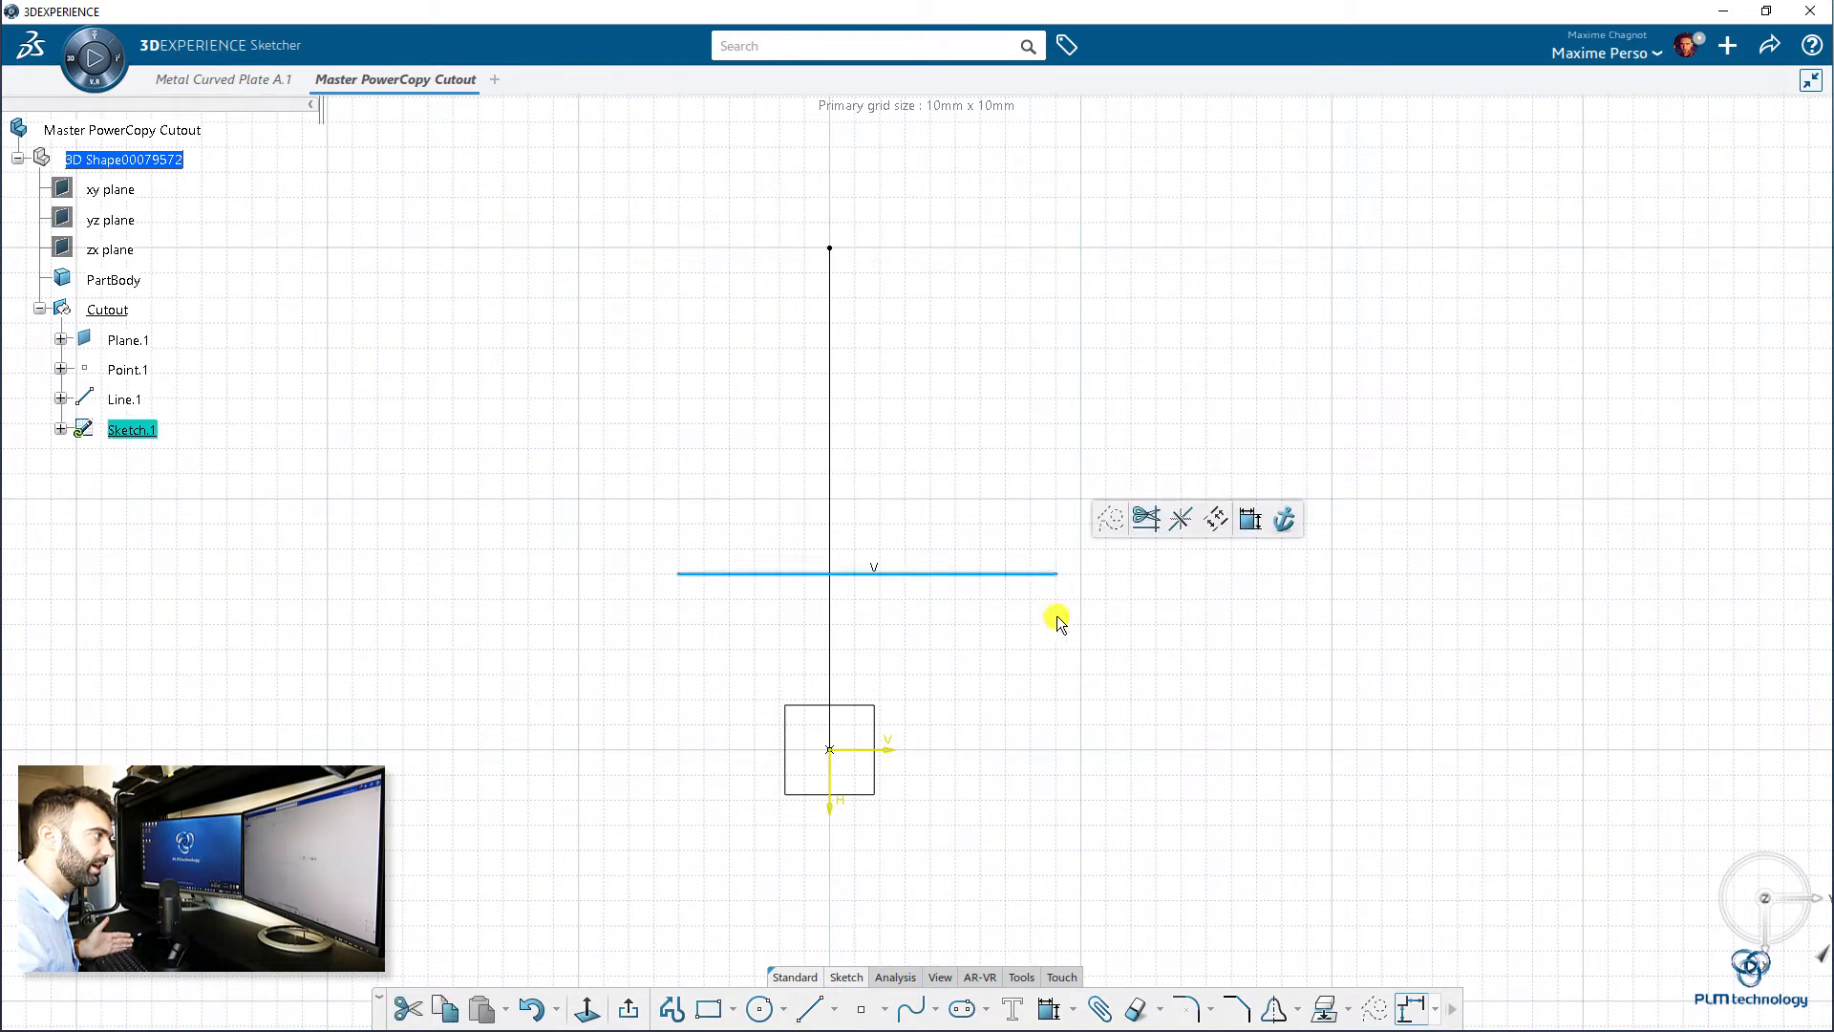
click(884, 571)
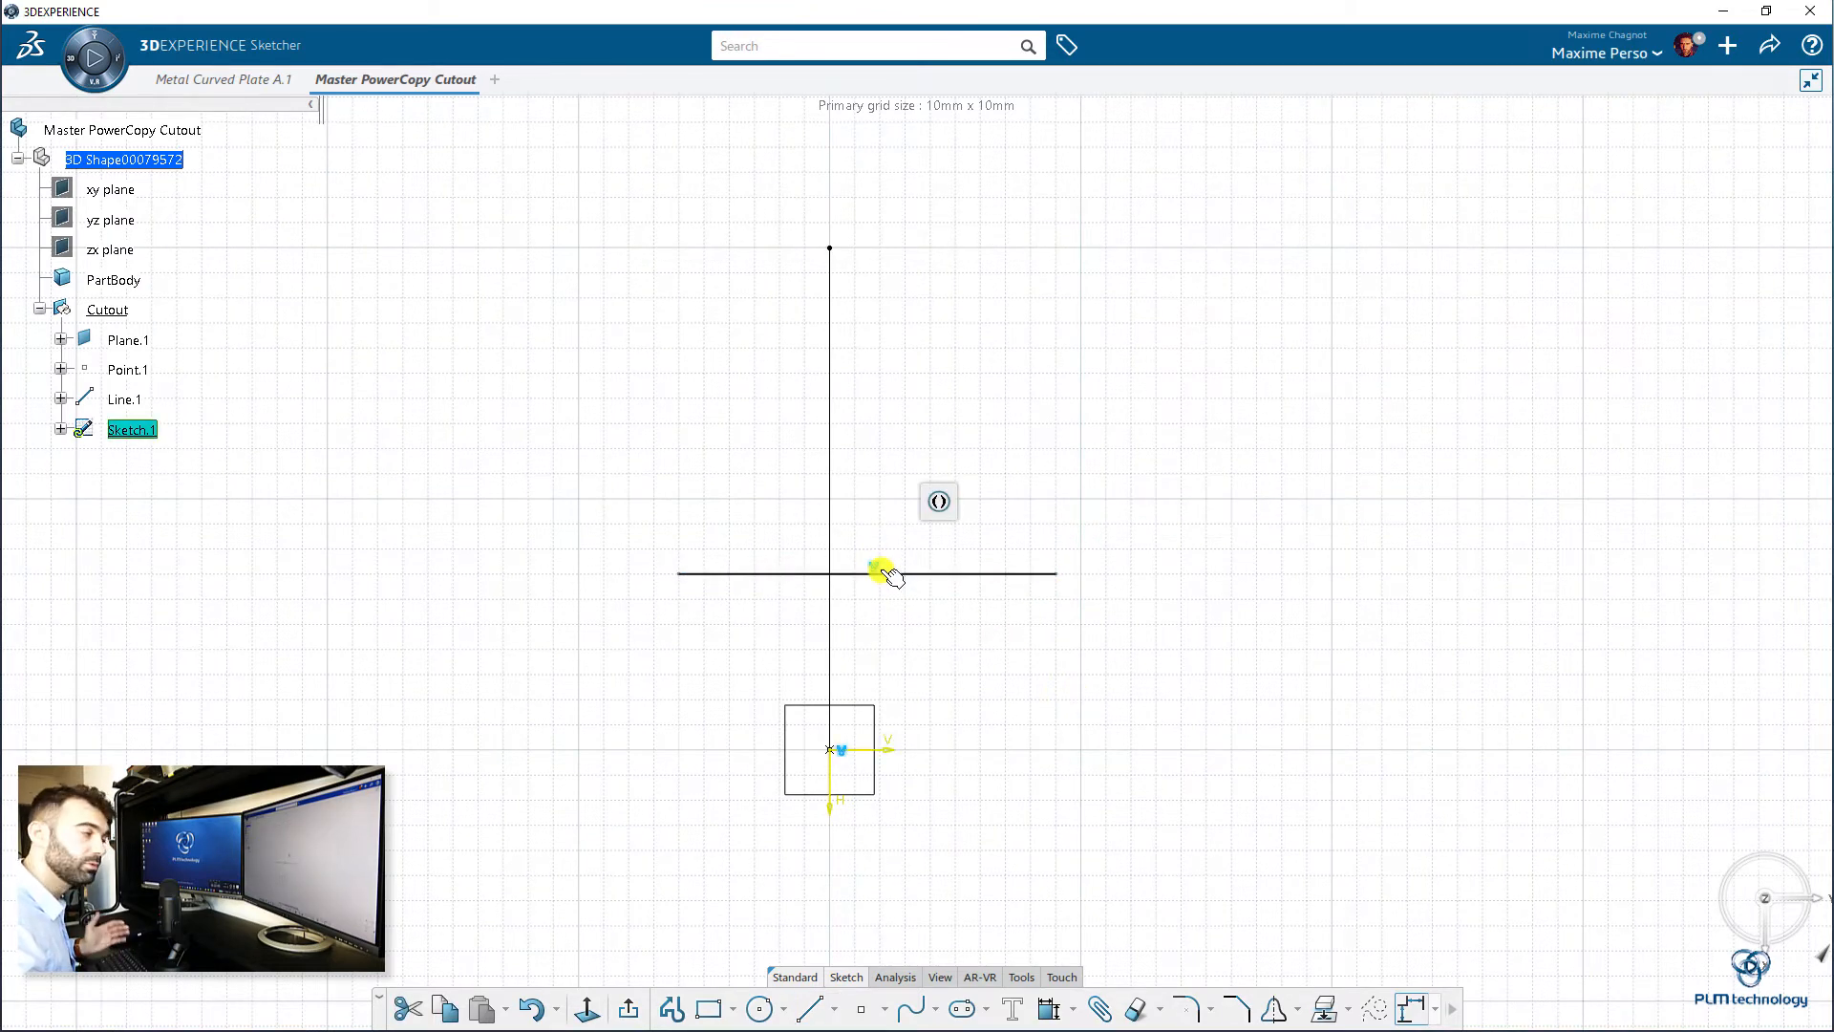
click(913, 626)
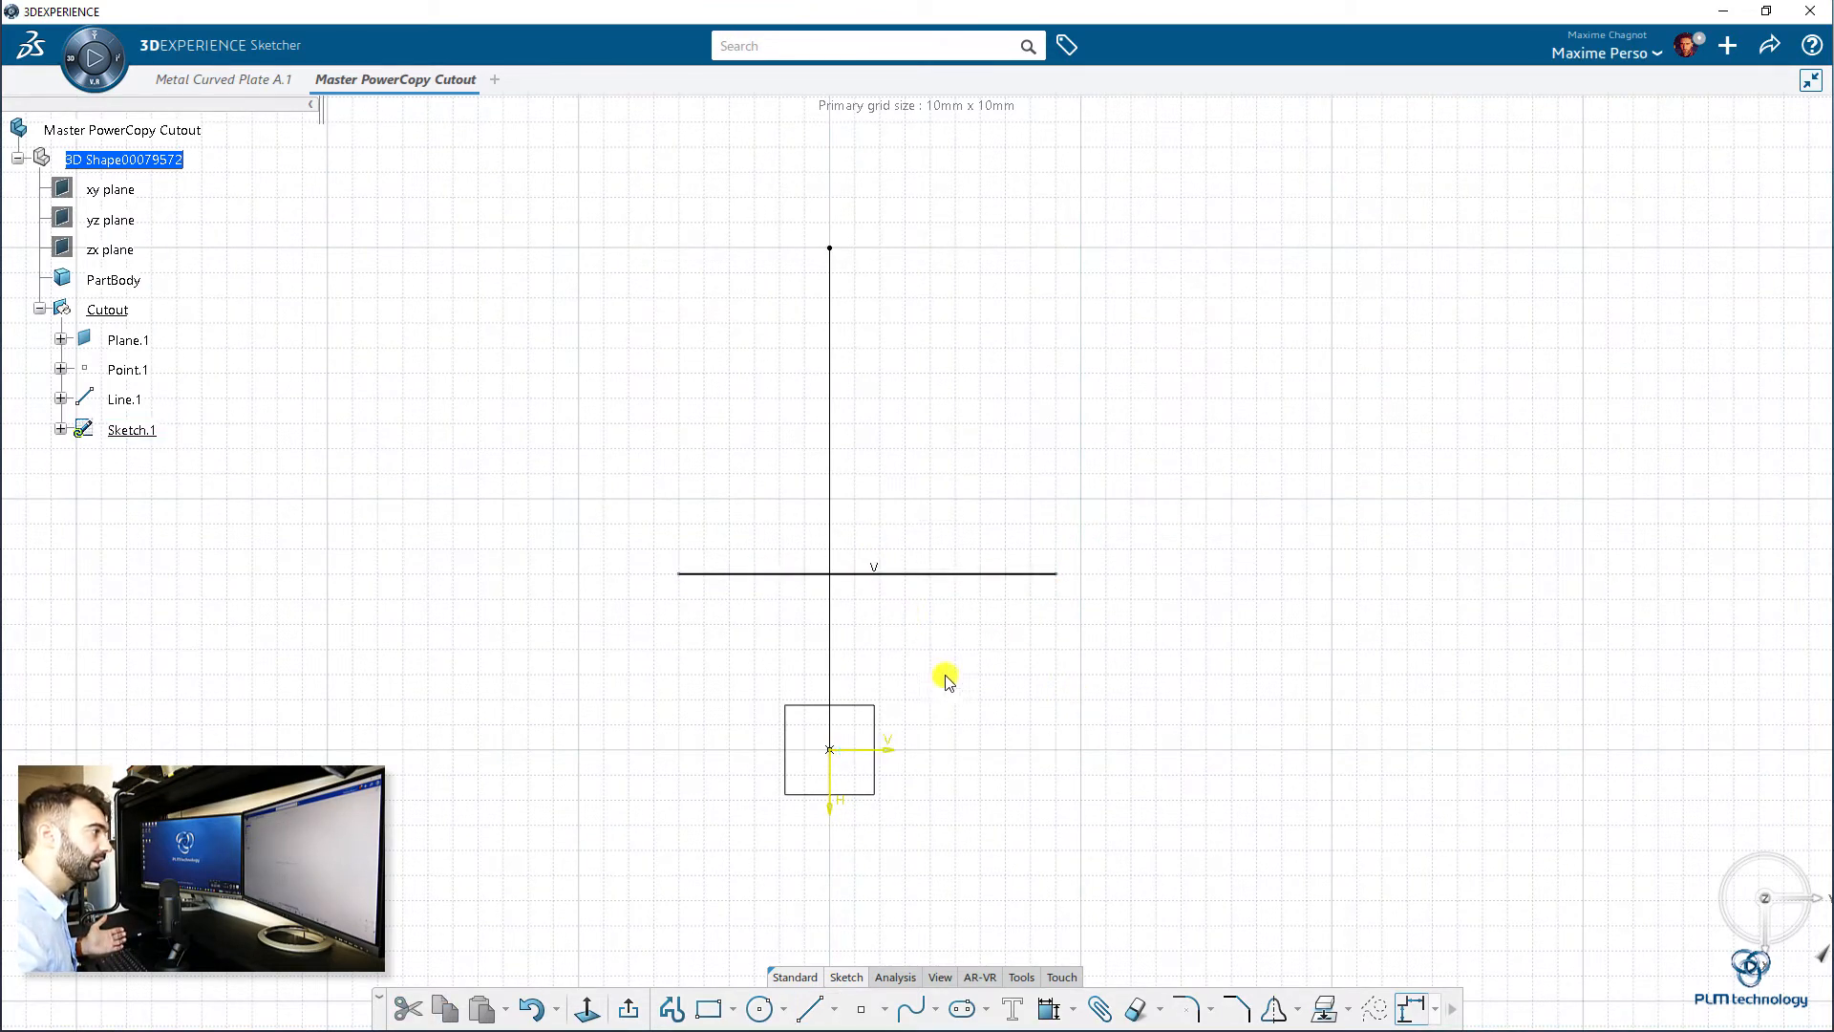
click(599, 1011)
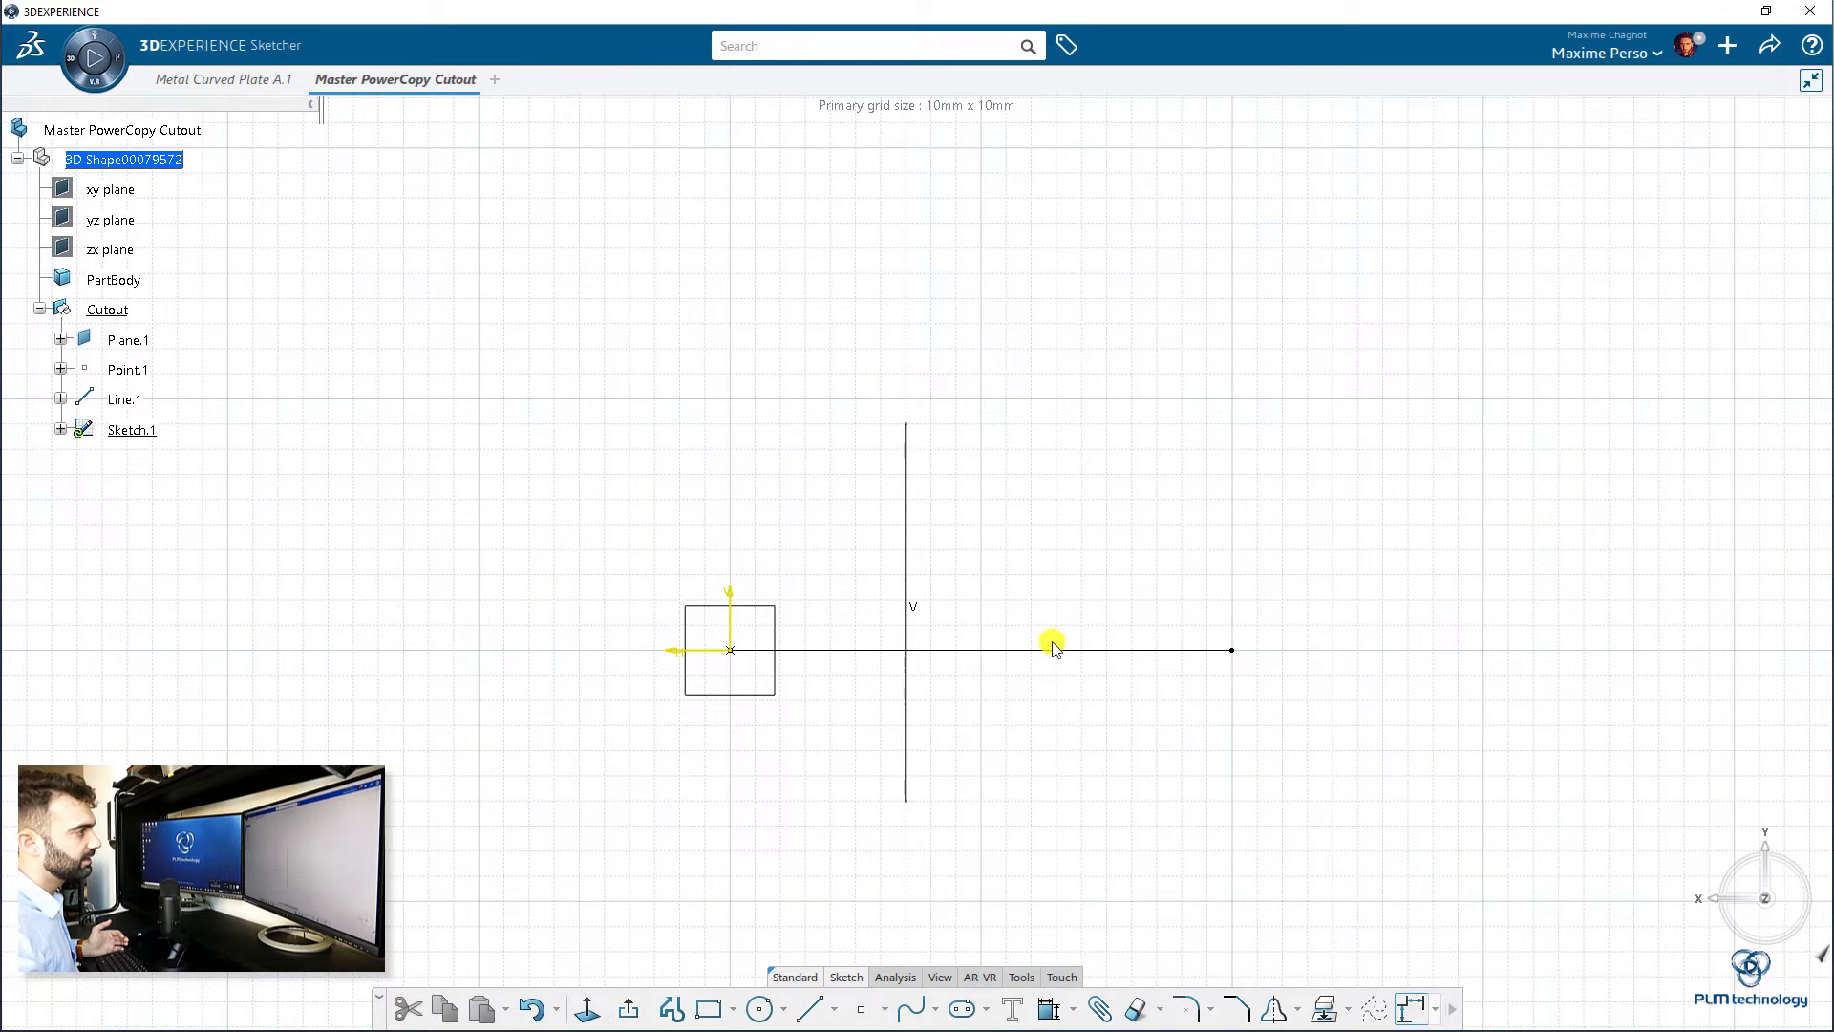
click(623, 1010)
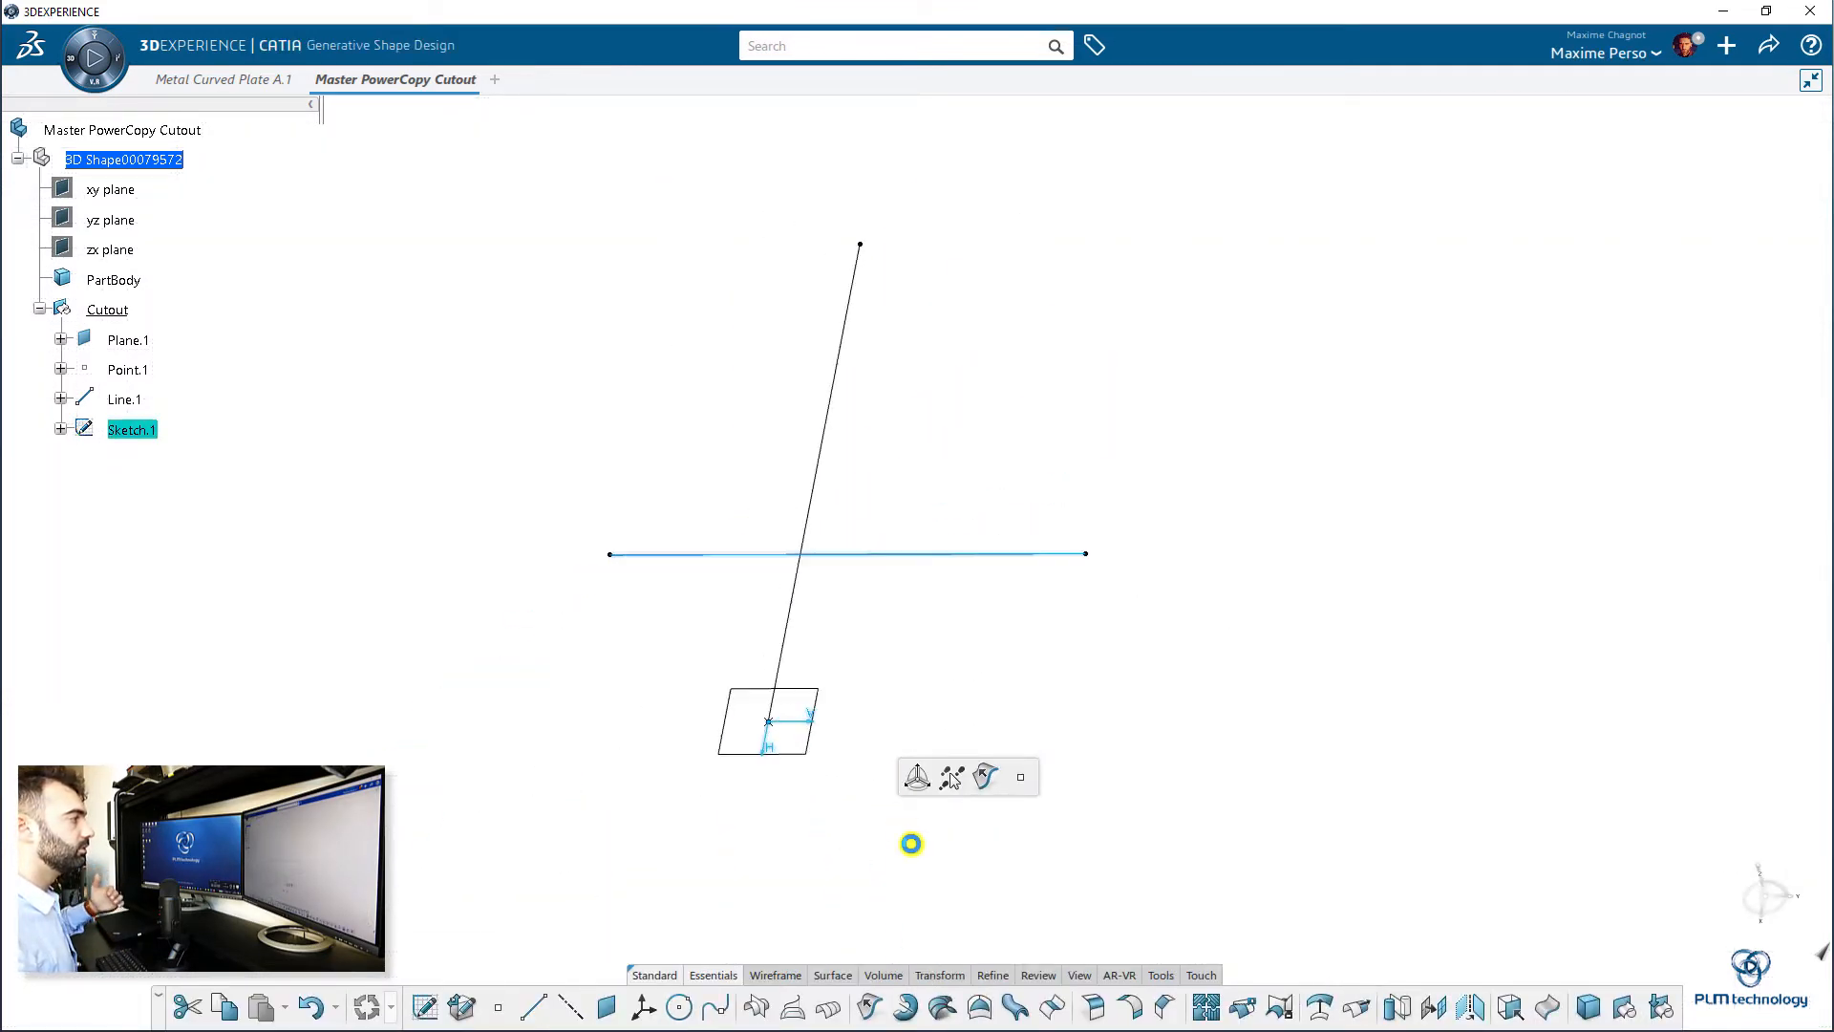
- Delete the trial sketch from the Cutout set
click(153, 430)
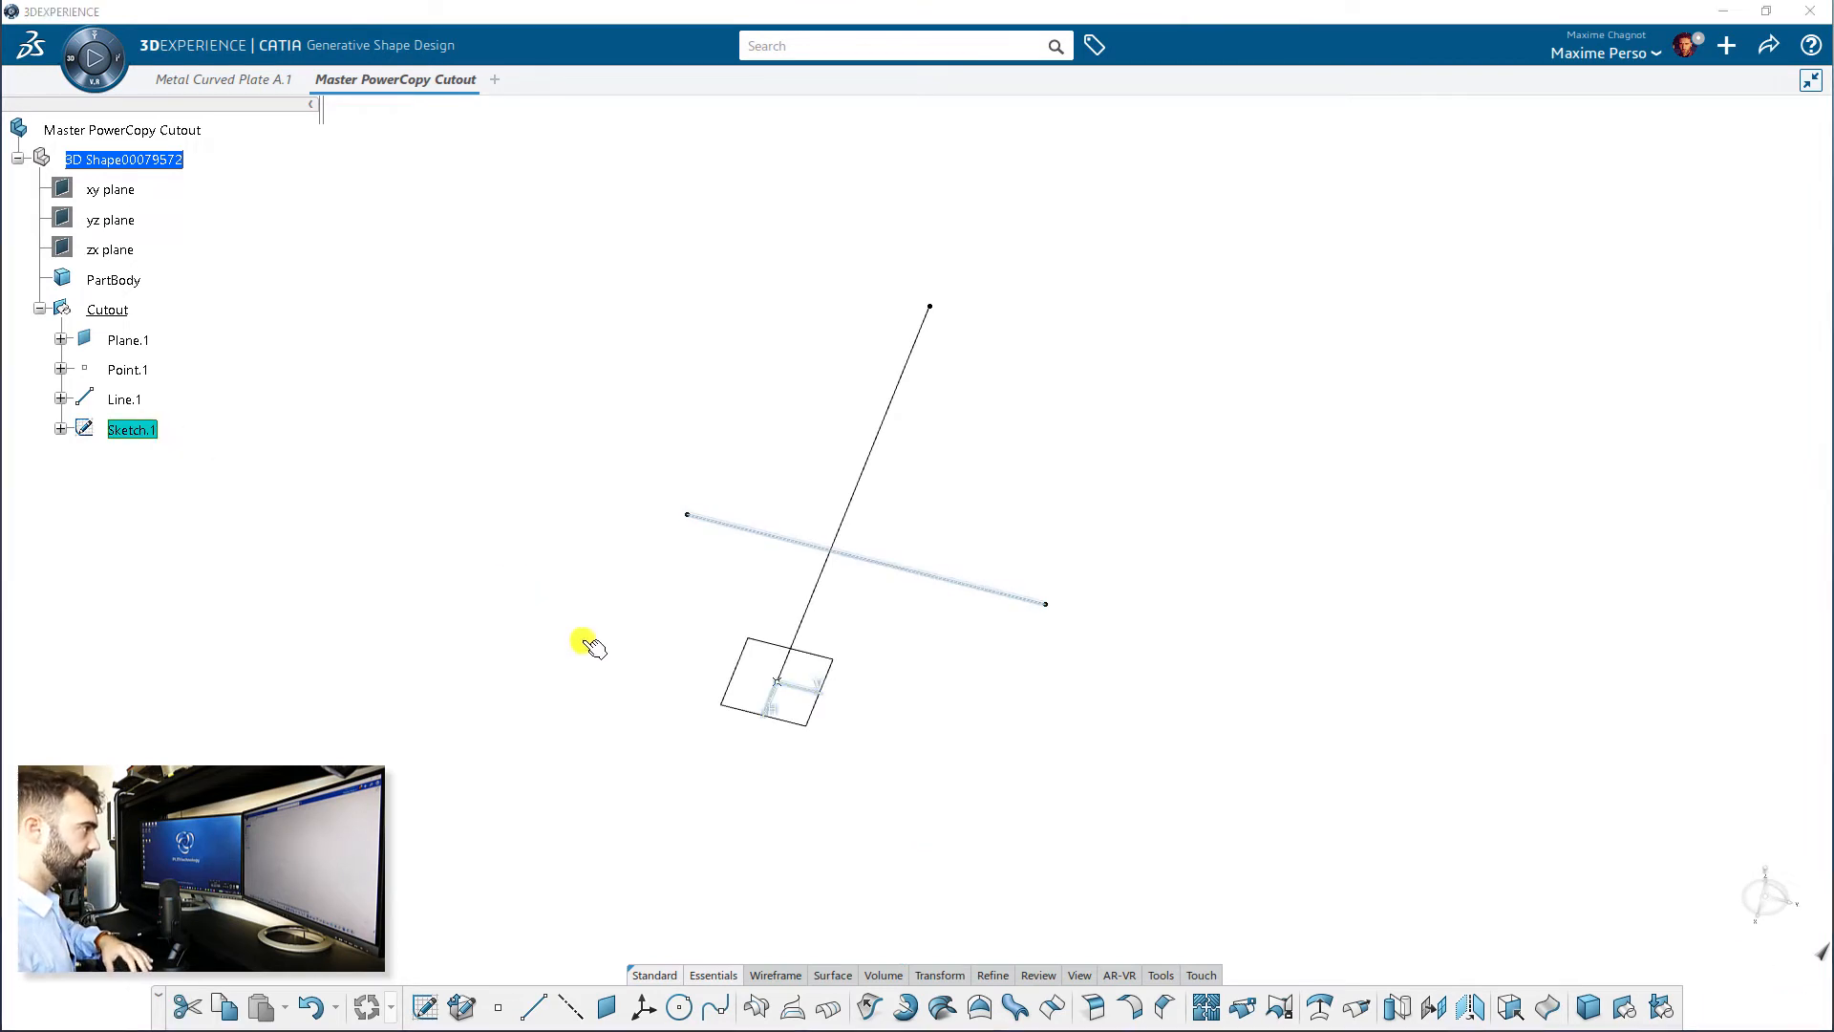
key(Delete)
click(1724, 998)
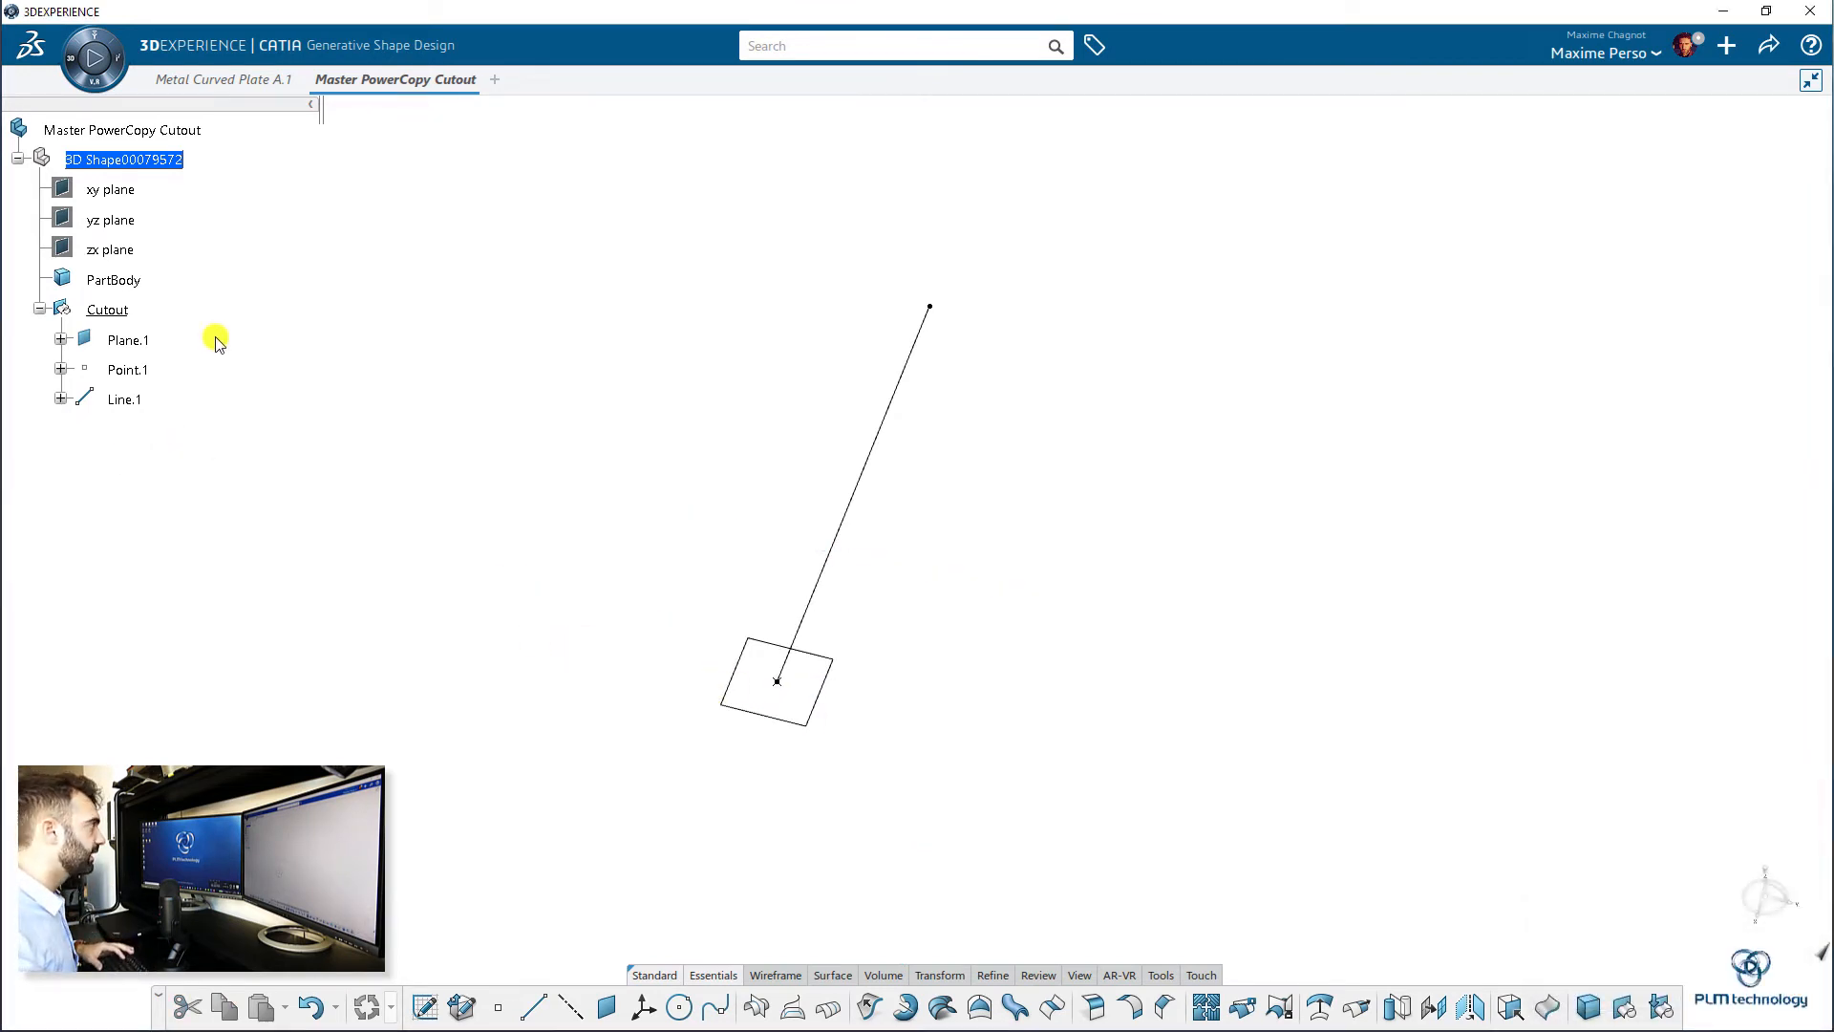
- Redefine the reference line in the Cutout set with the zx plane as direction and the direction reversed
double_click(131, 399)
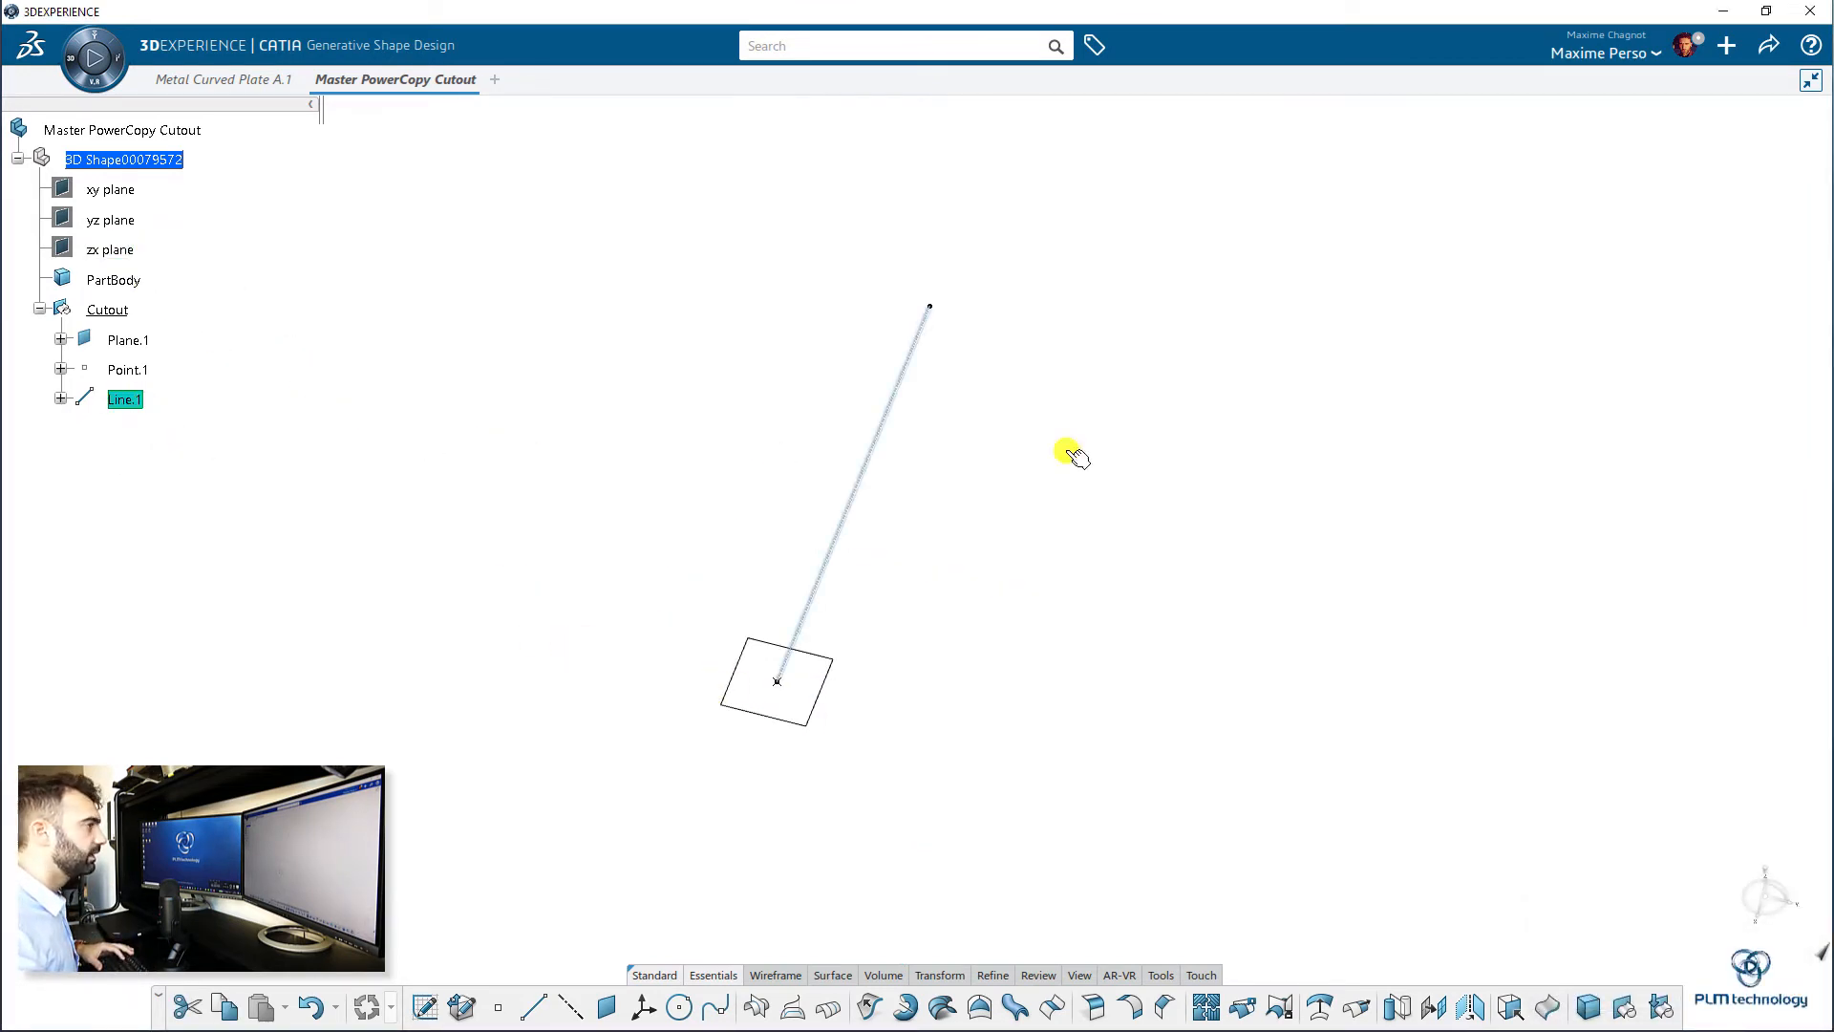
click(1390, 339)
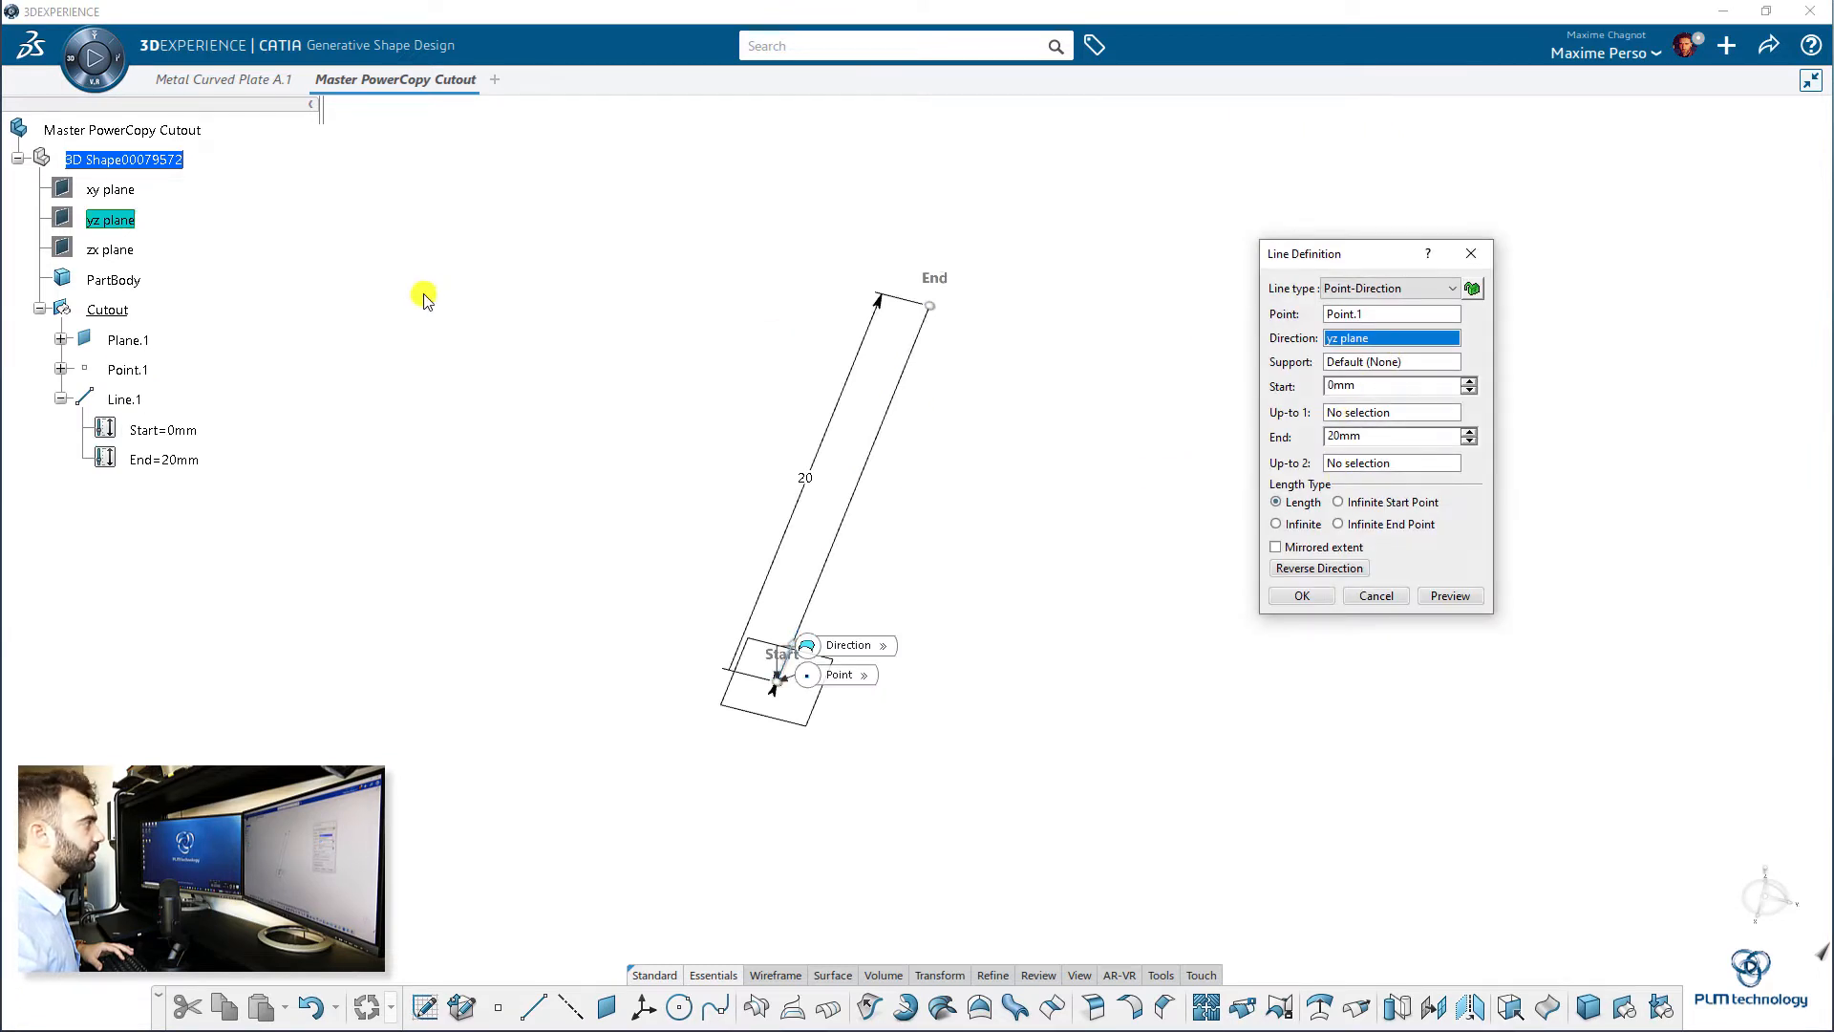
click(128, 250)
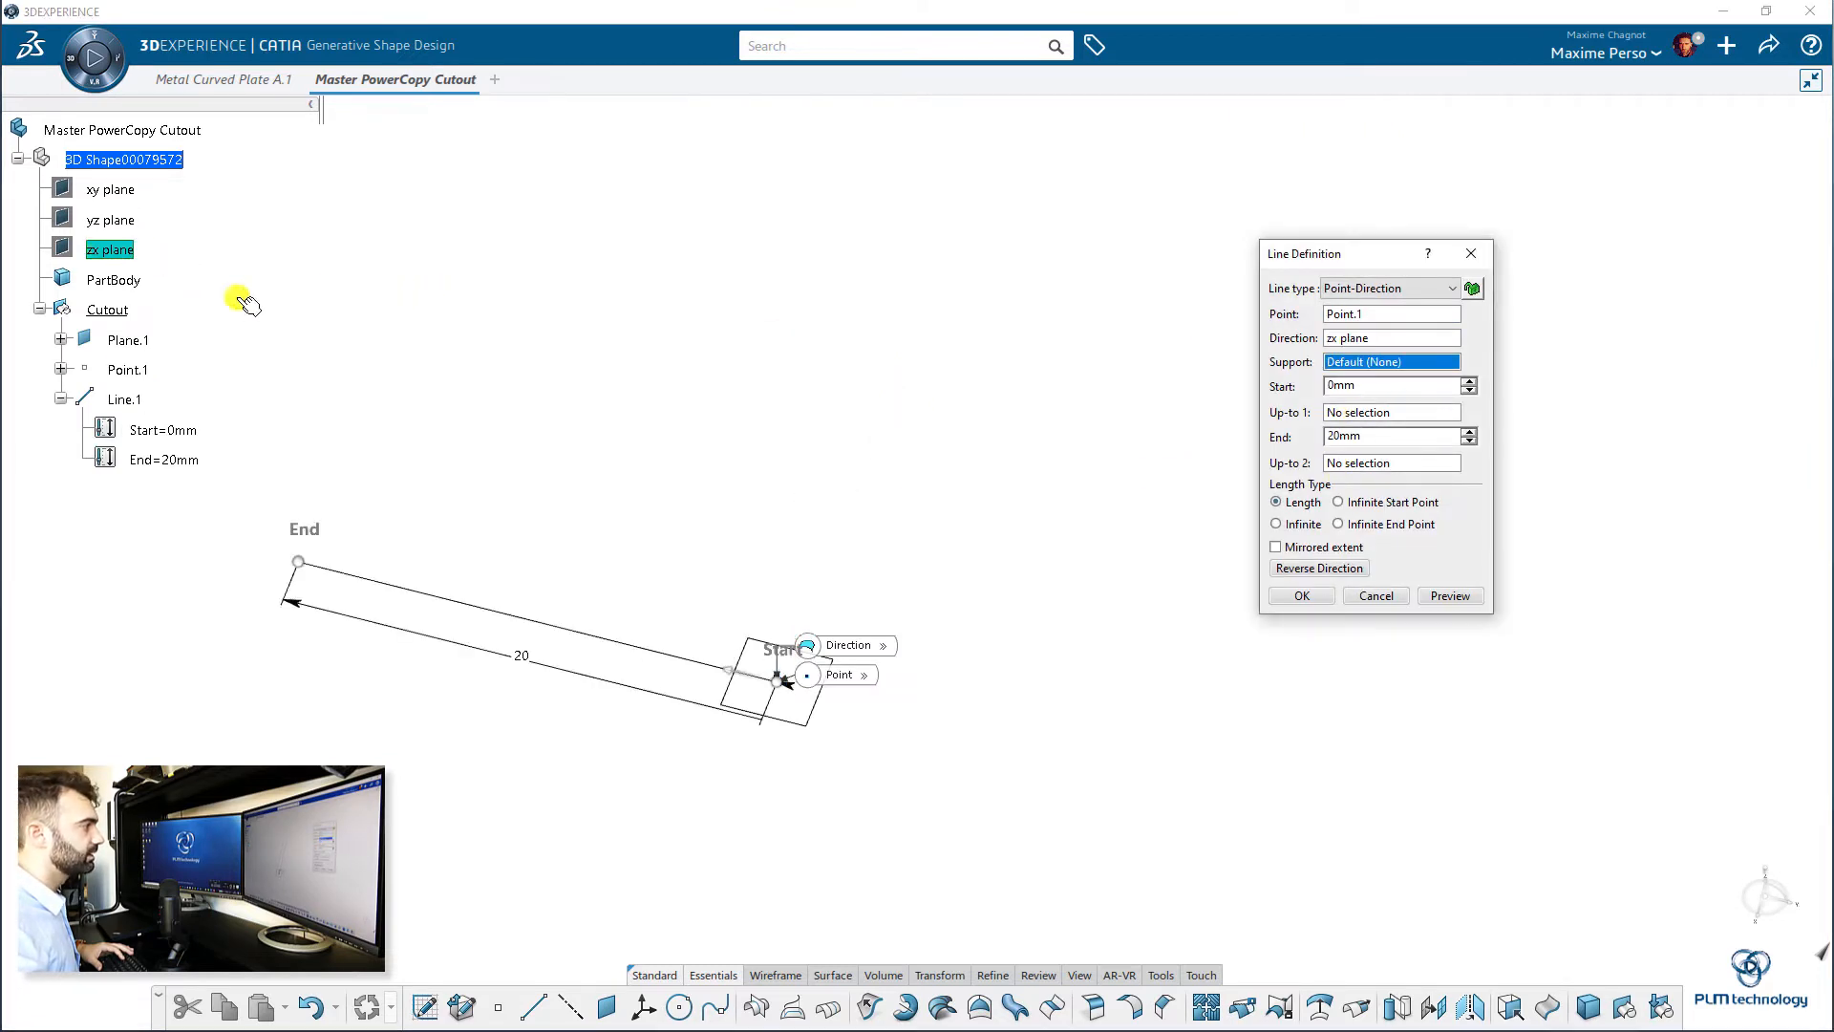
click(1324, 569)
click(1301, 595)
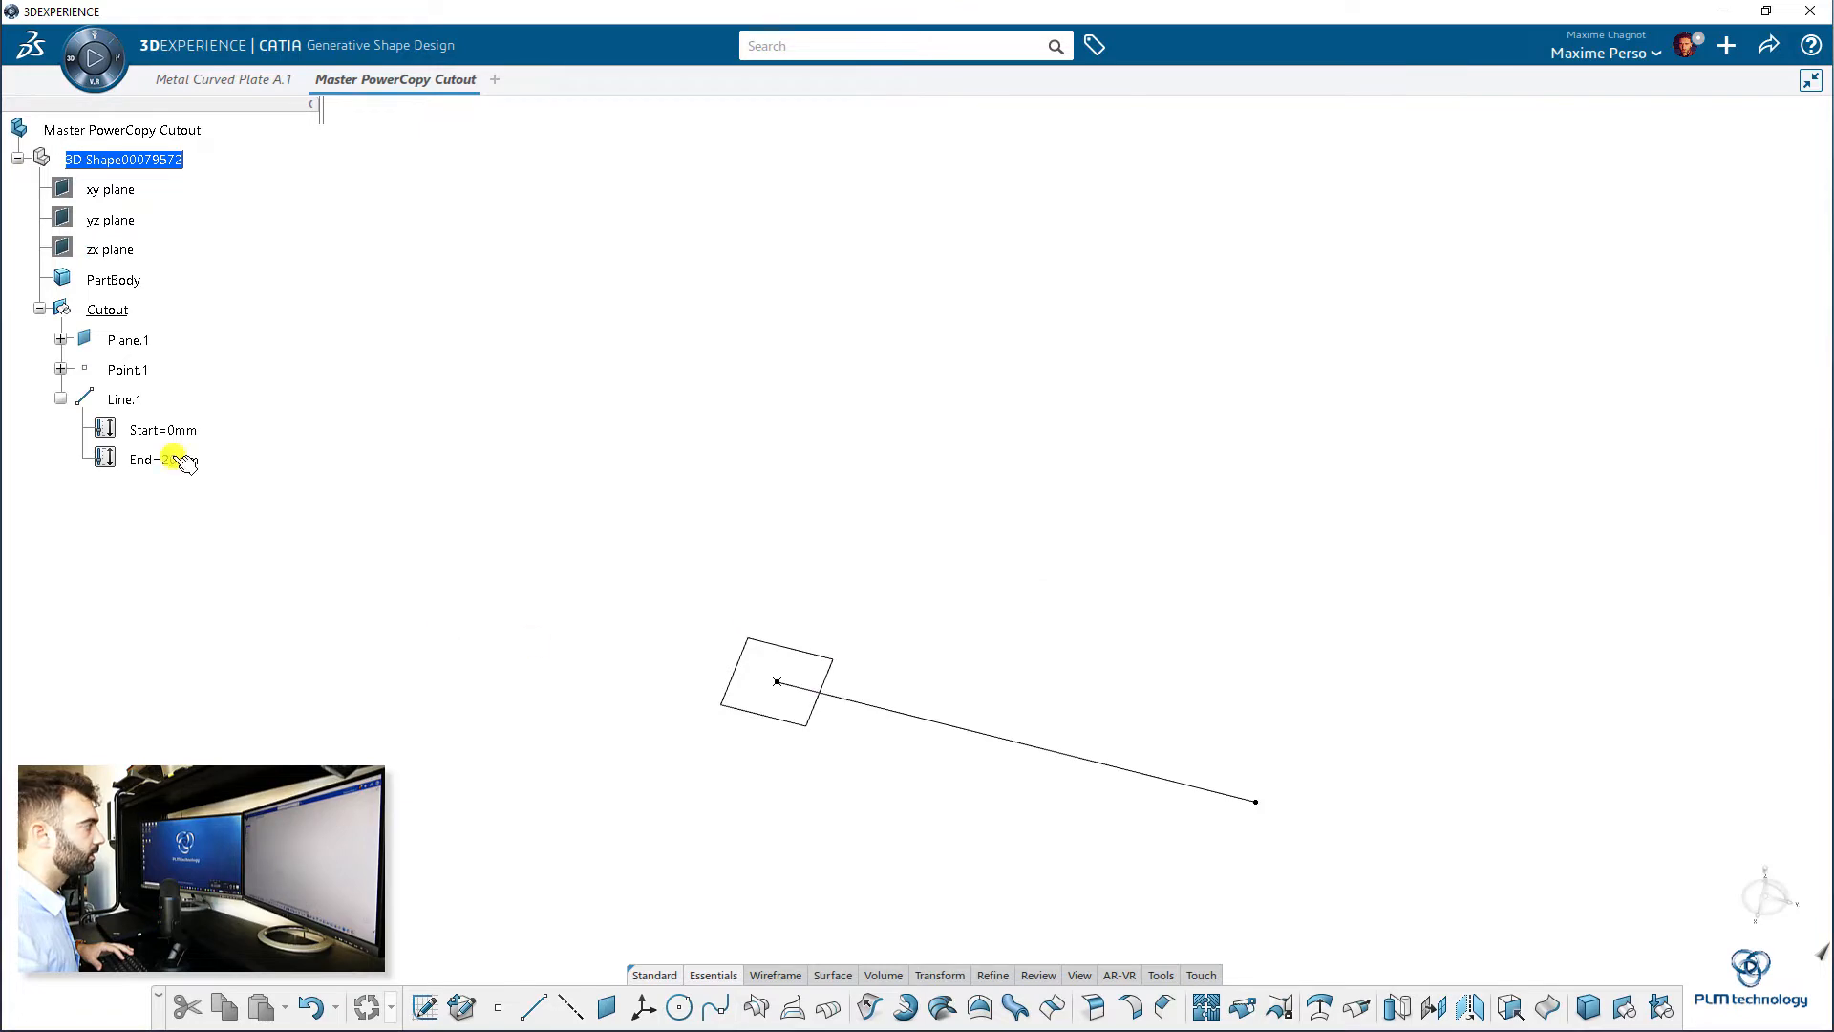
- Create a positioned sketch on the plane in the Cutout set and orient the view so the reference line runs upward
click(425, 1007)
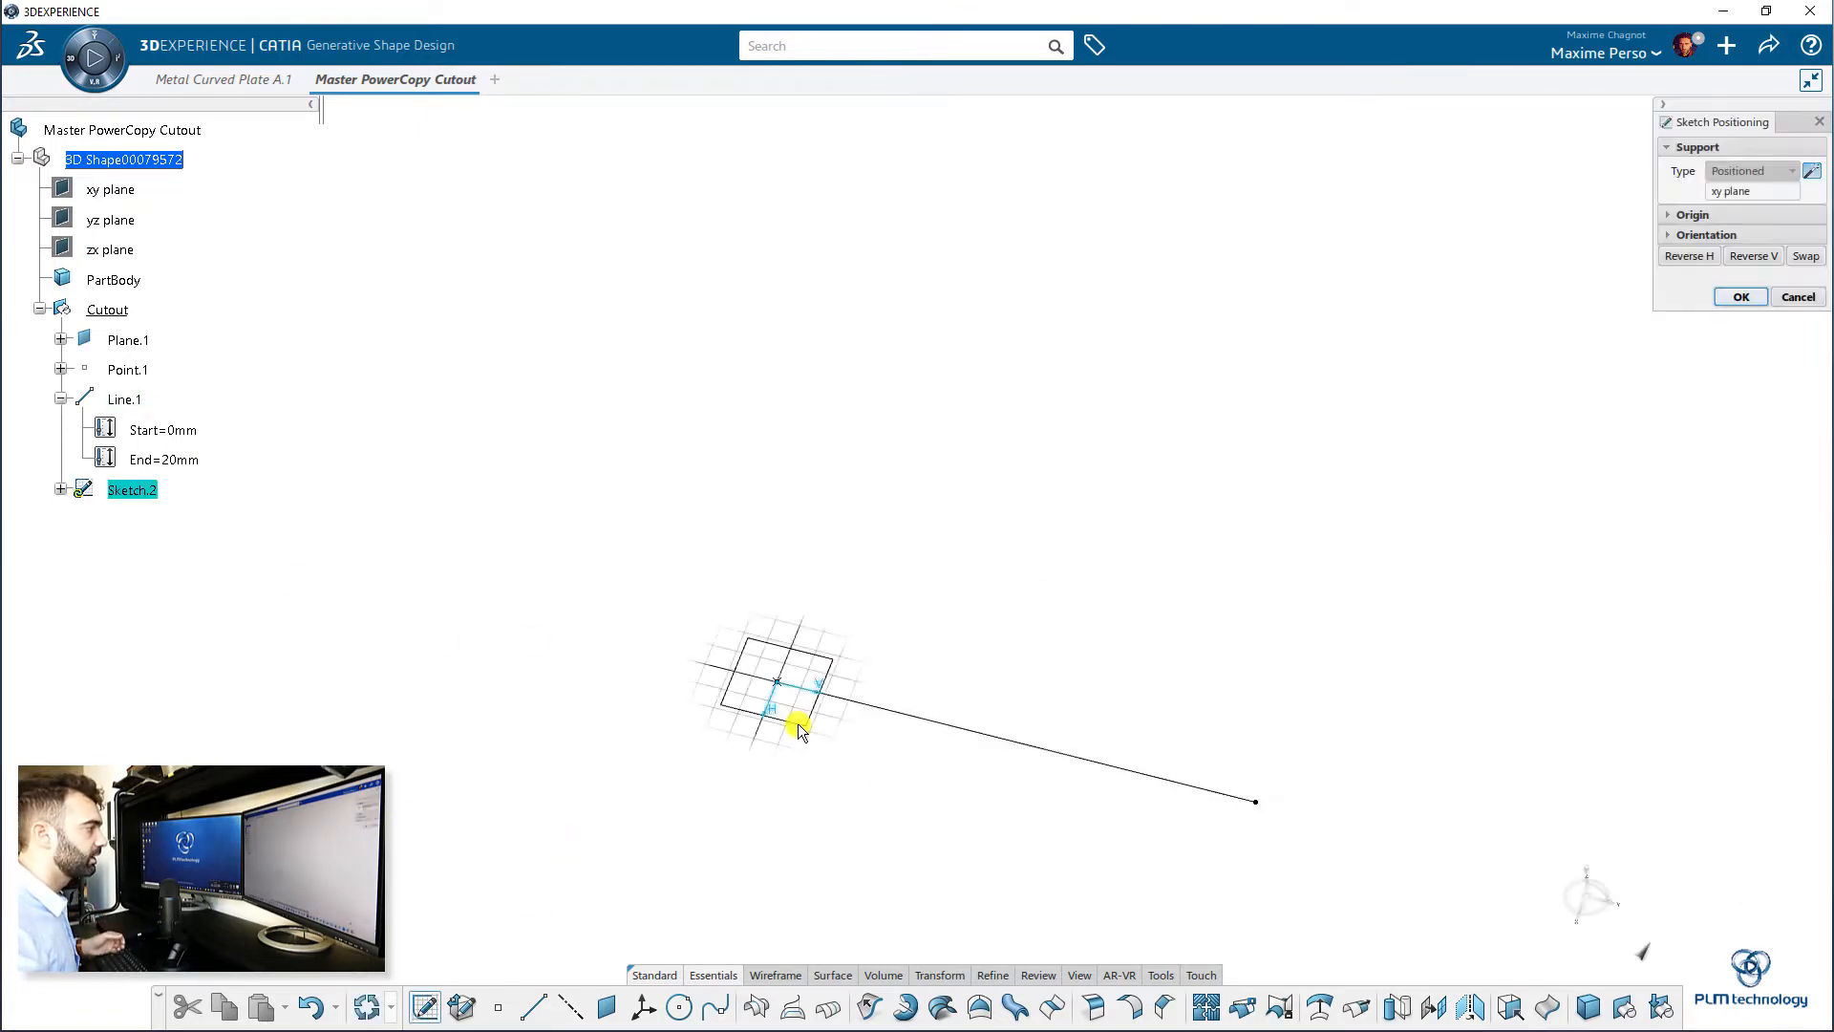
click(807, 726)
key(Return)
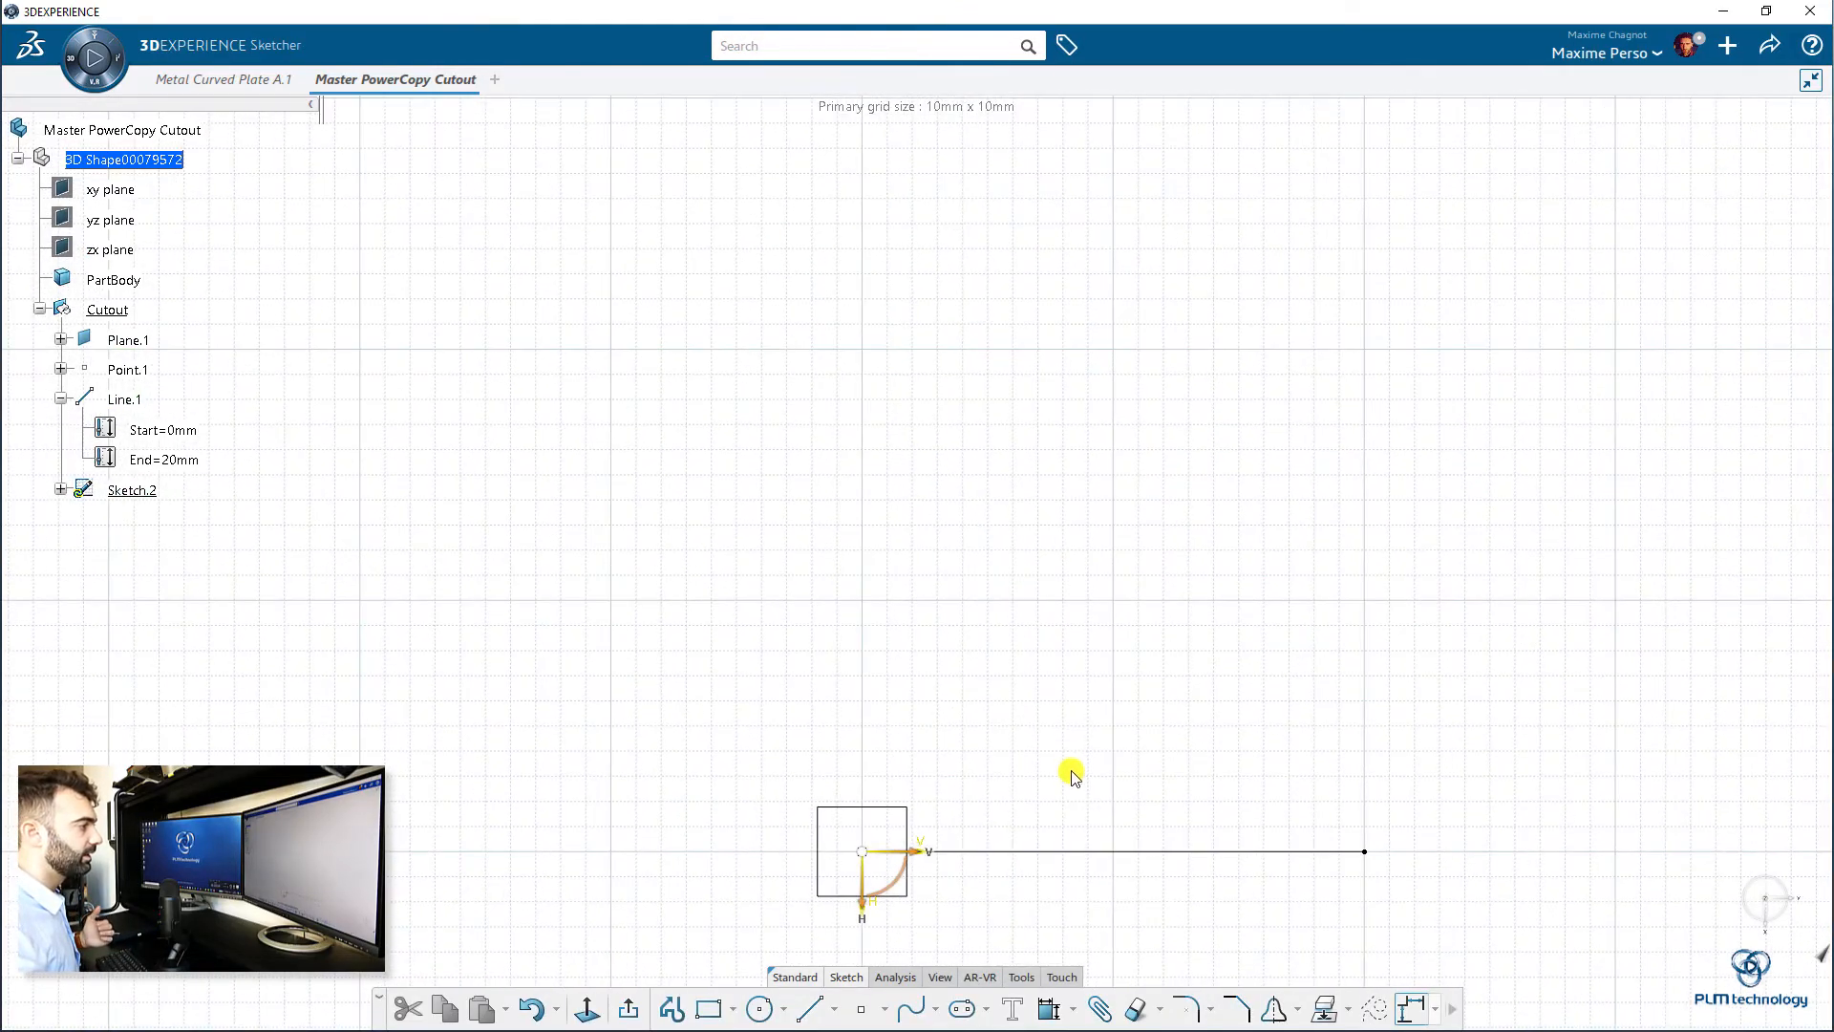
middle_click(947, 752)
click(587, 1009)
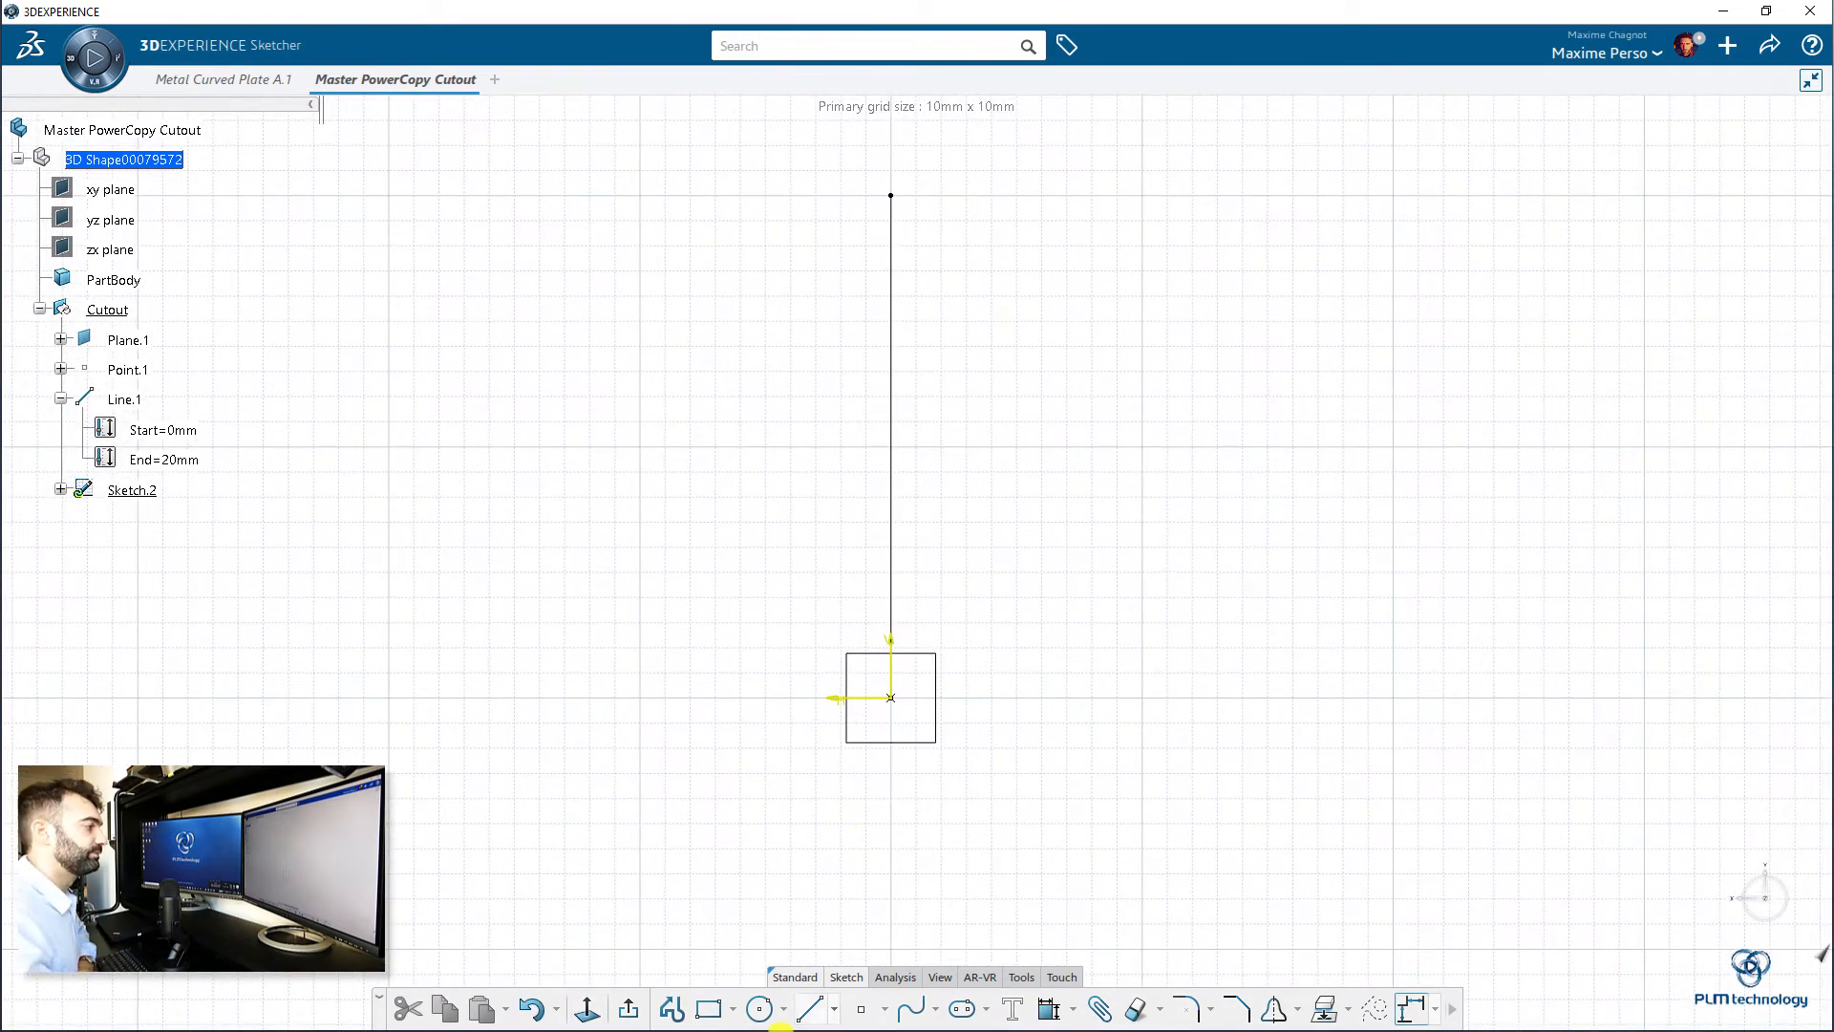
- Sketch a line about 17 mm long across the reference line and move one endpoint so the line is tilted
click(810, 1009)
click(740, 547)
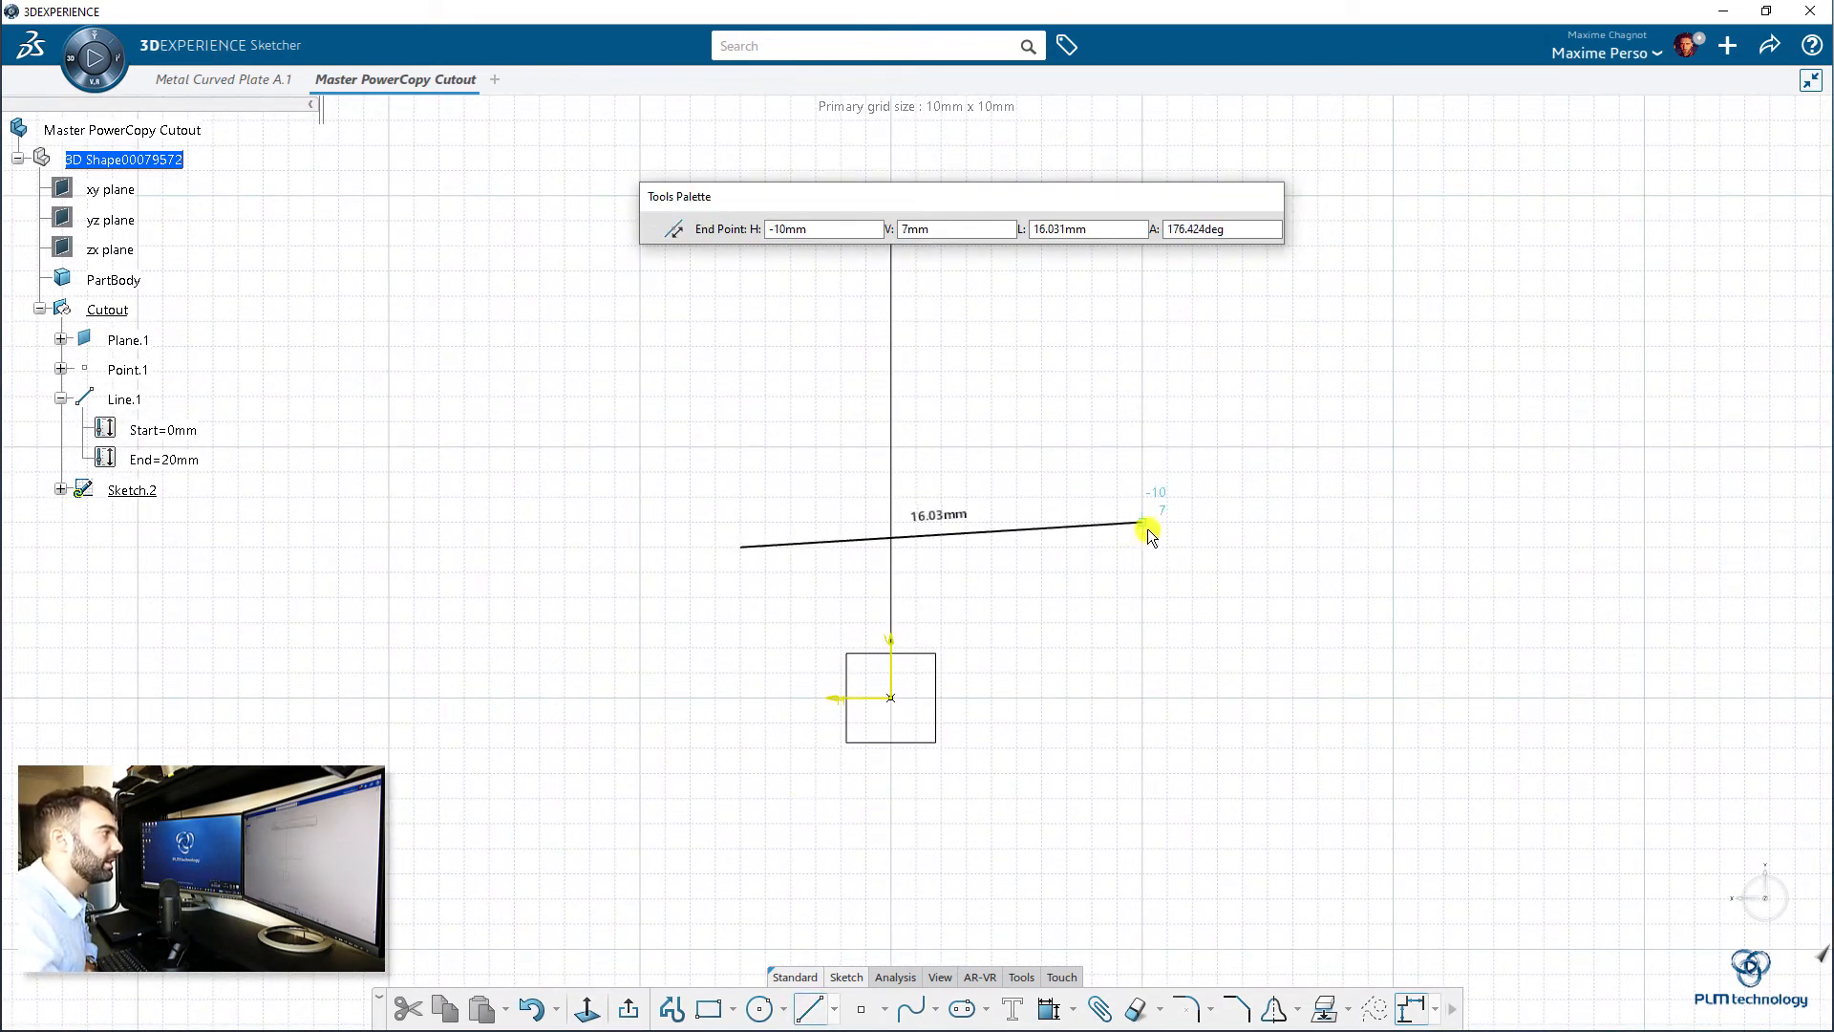
click(1167, 547)
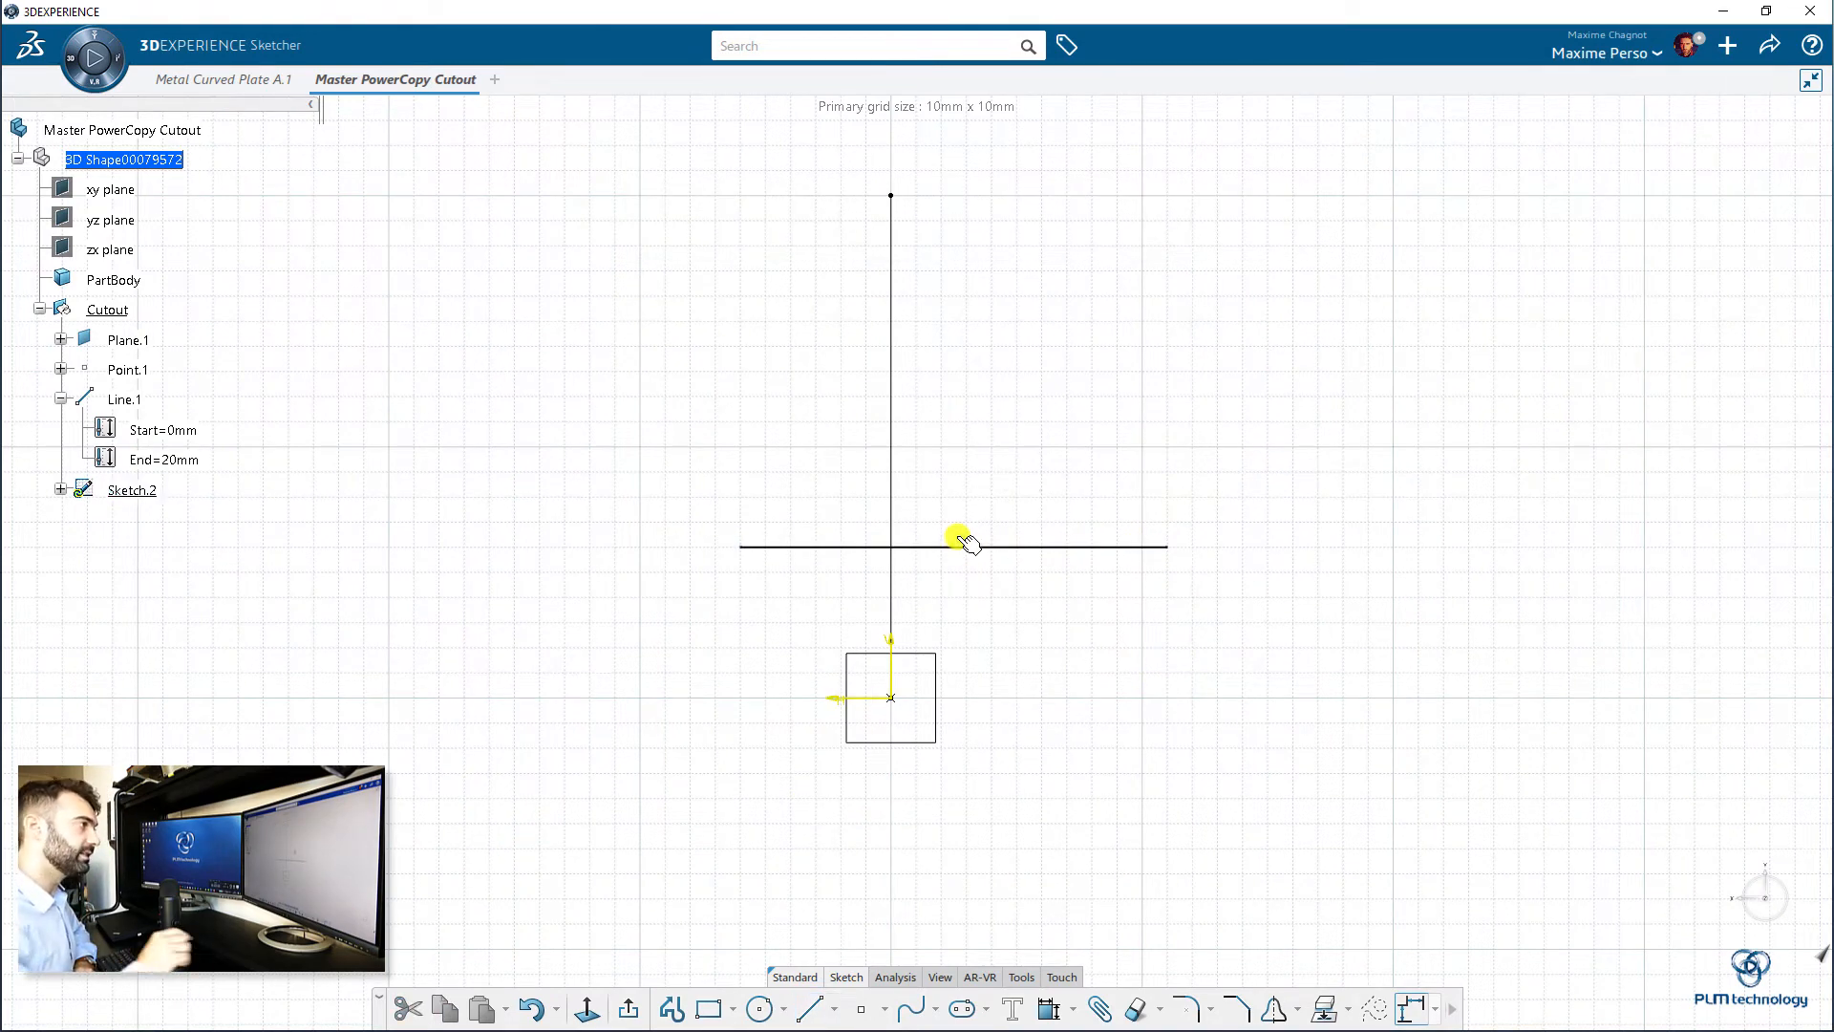
click(1173, 546)
mouse_move(1167, 547)
mouse_down()
mouse_move(1051, 655)
mouse_move(1112, 346)
mouse_move(1109, 520)
mouse_move(1140, 421)
mouse_up()
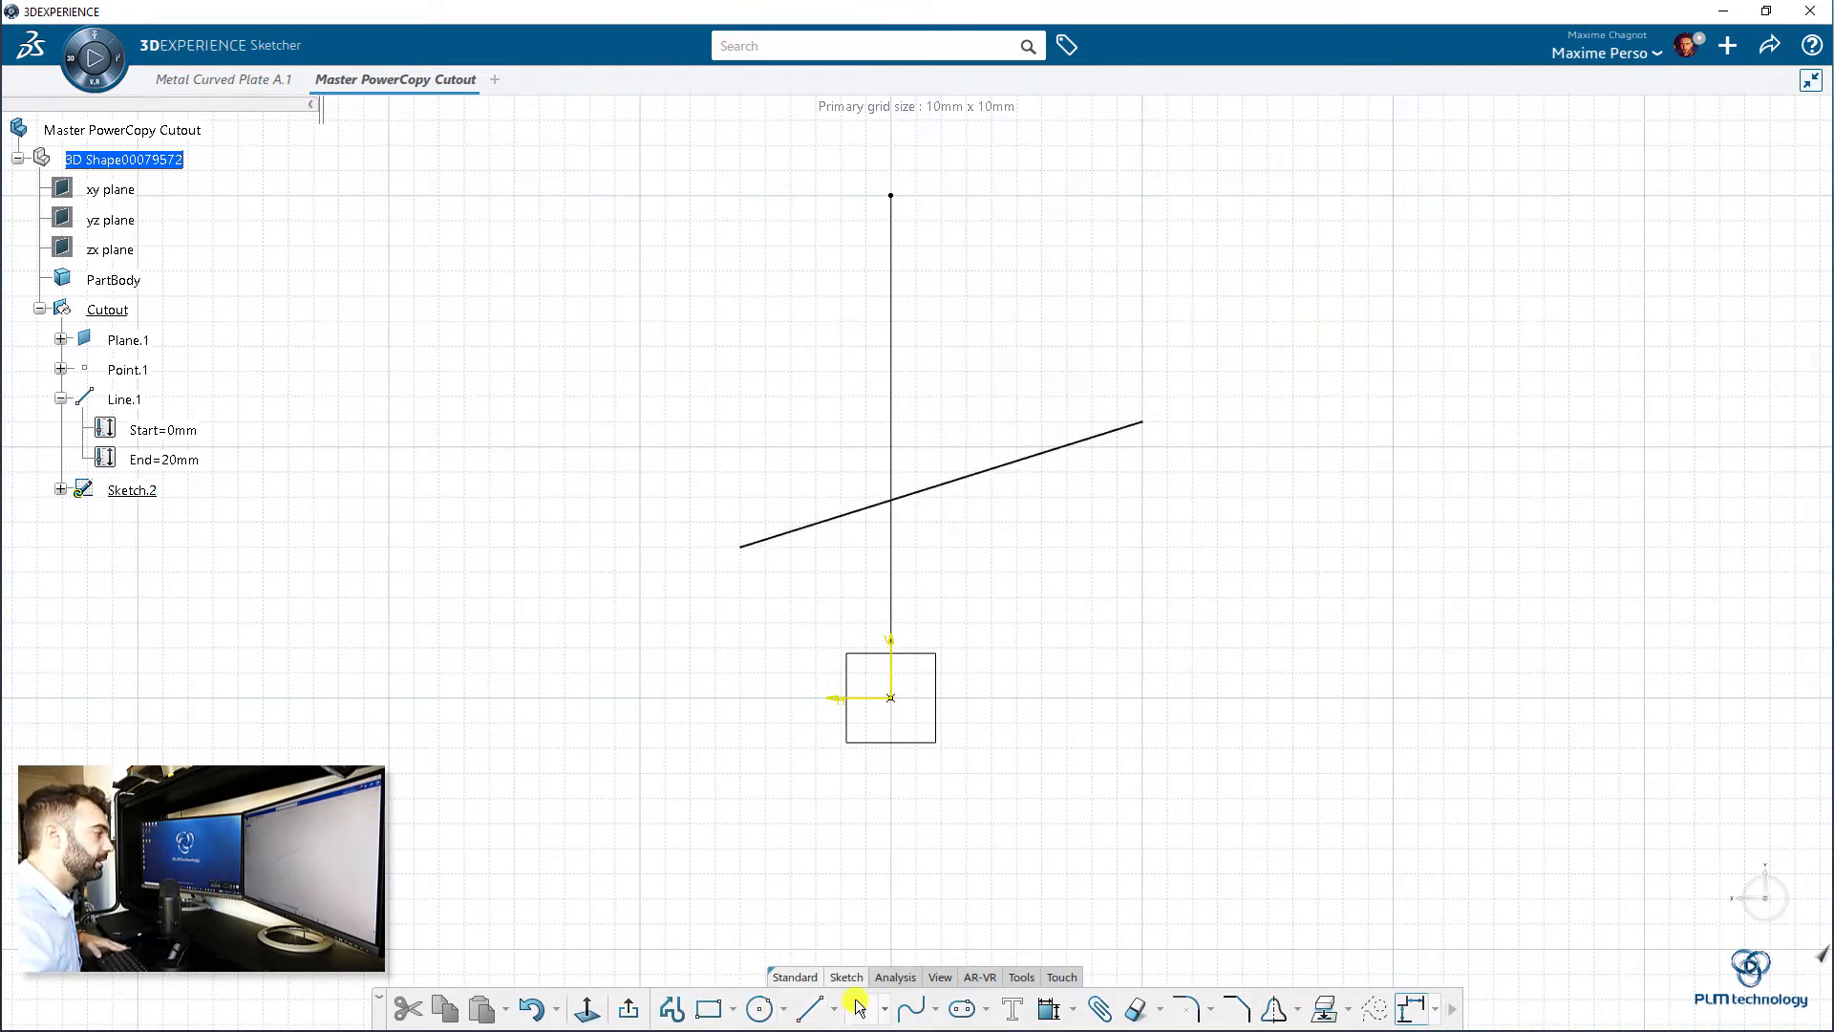
- Constrain the sketched line at a 90° angle to the reference line
click(1041, 1004)
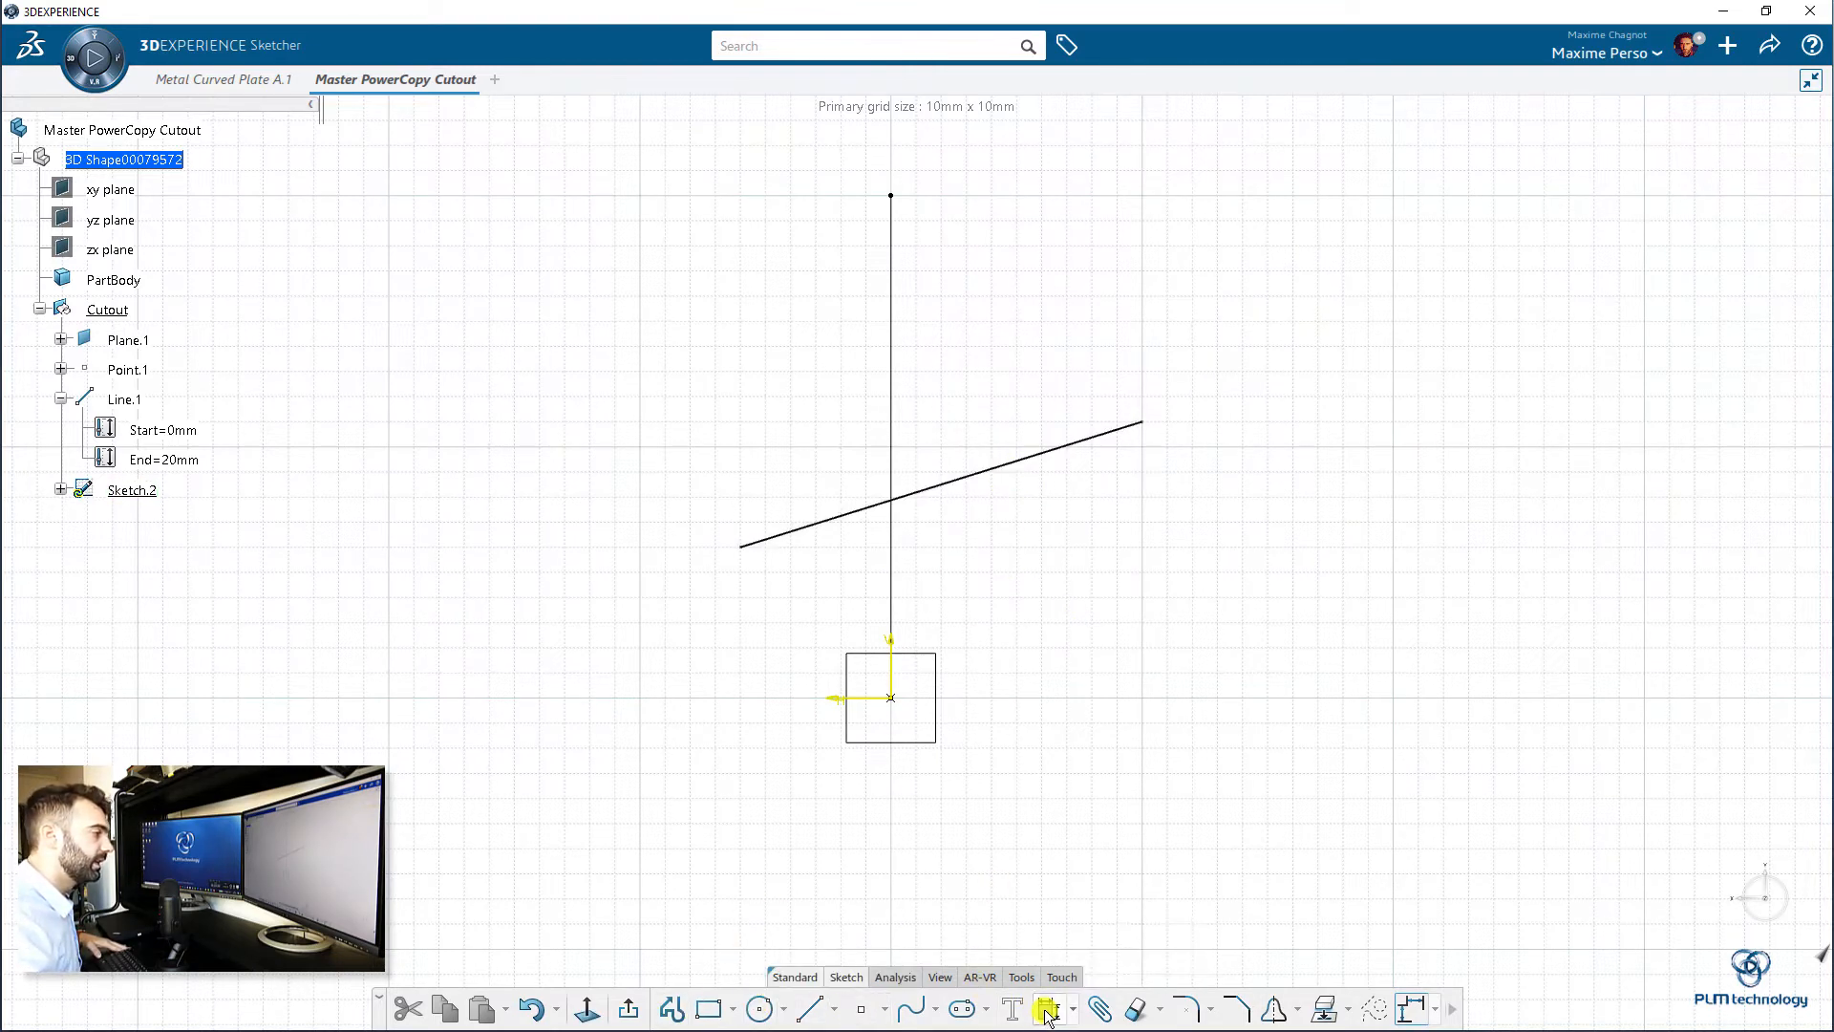
click(1026, 457)
click(891, 535)
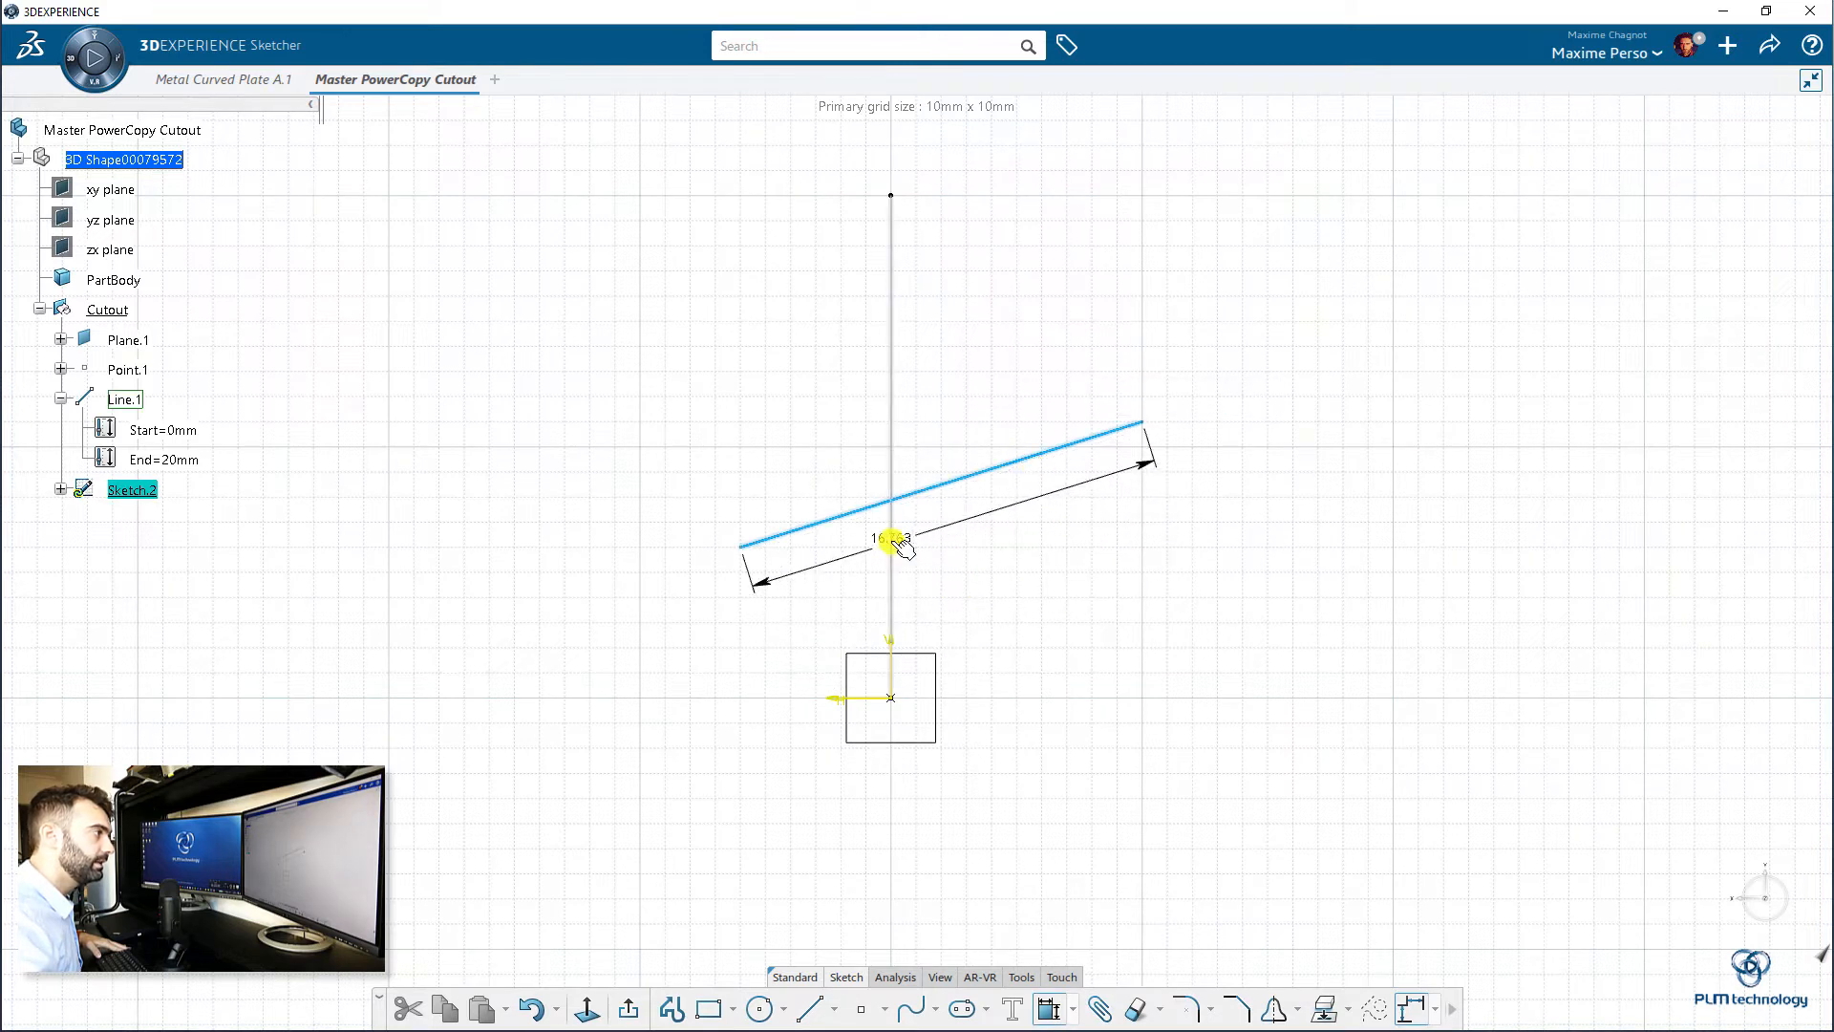
click(1072, 580)
text(9)
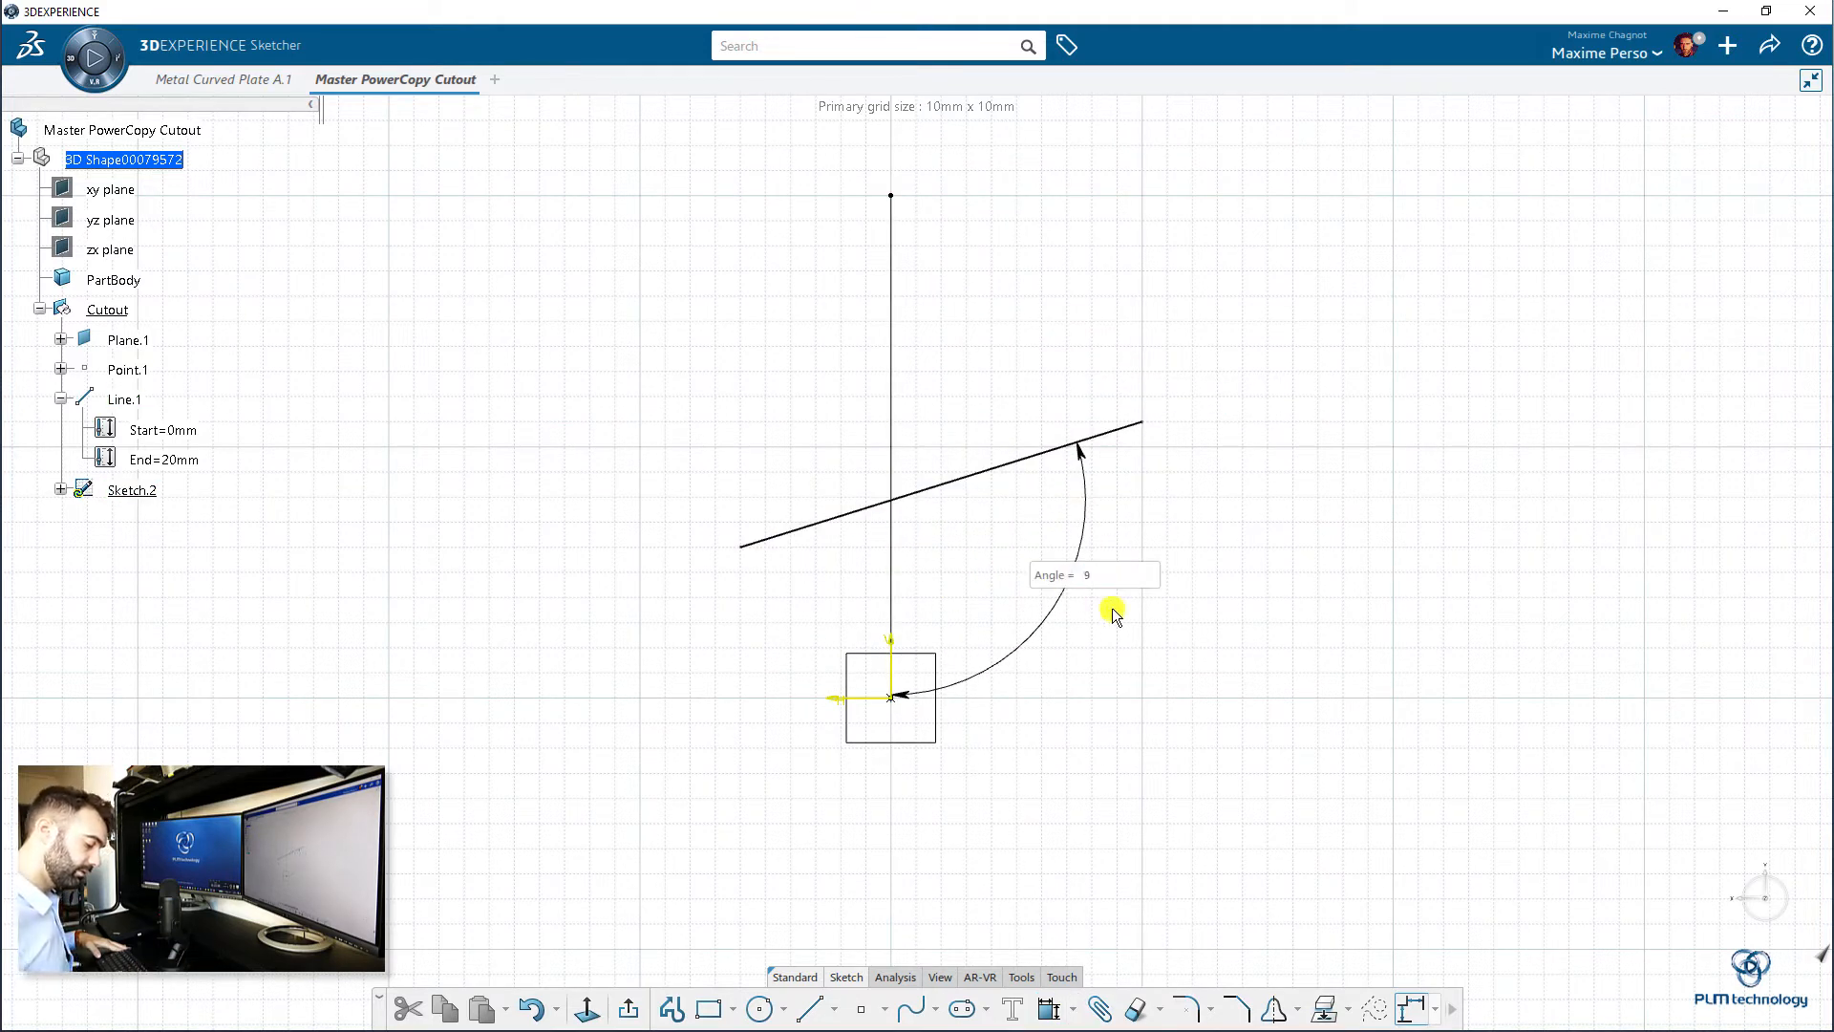
text(0)
key(Return)
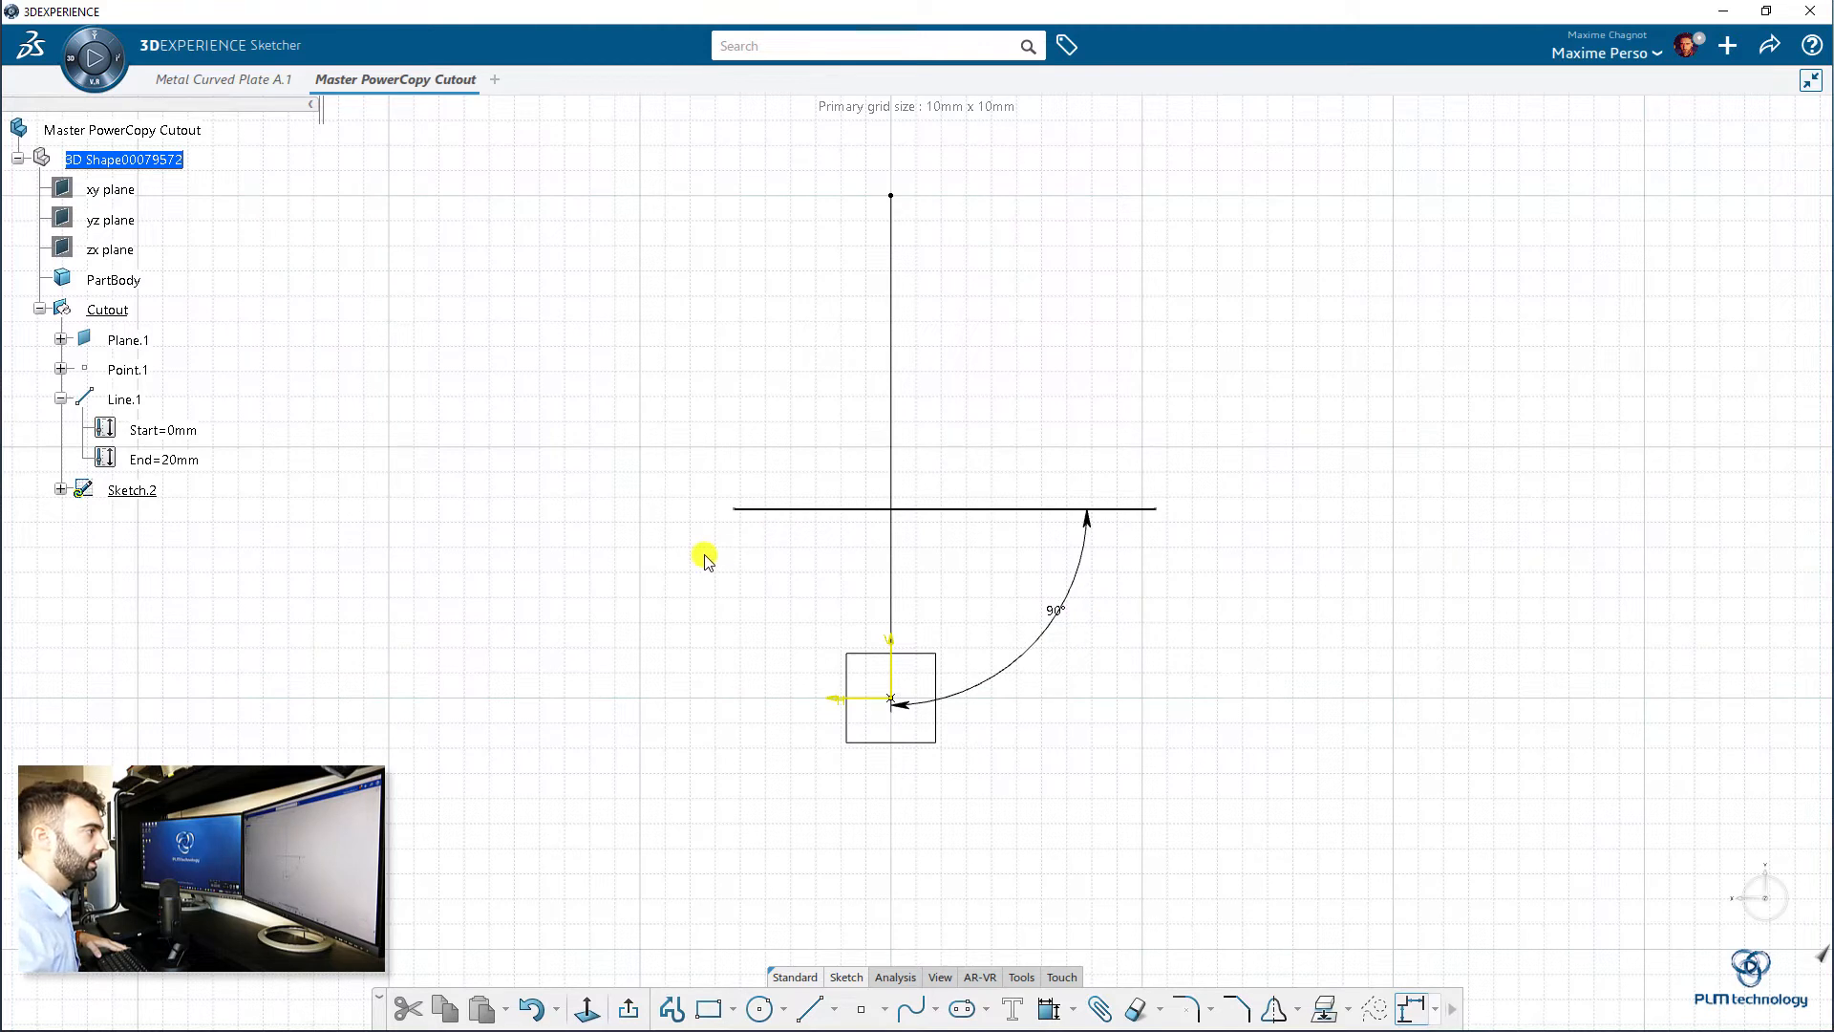
- Make the sketched line coincident with the origin point of the Cutout set
click(956, 512)
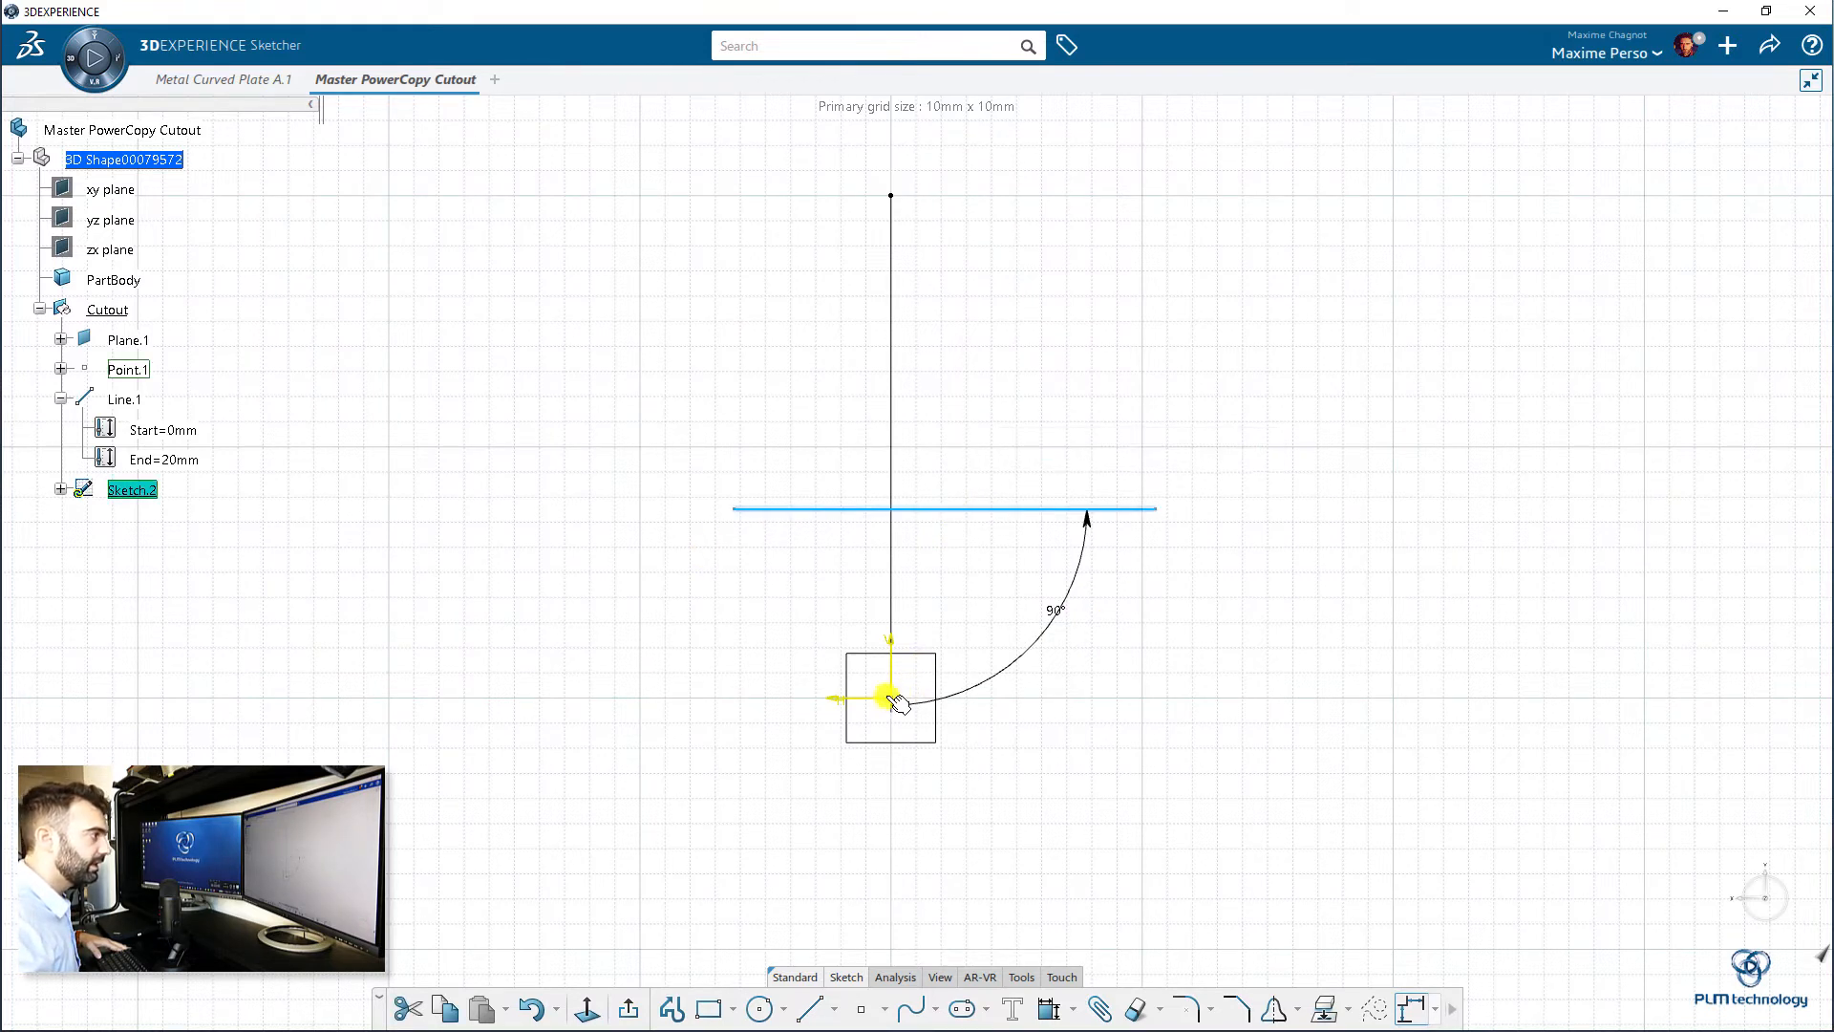
ctrl+click(127, 370)
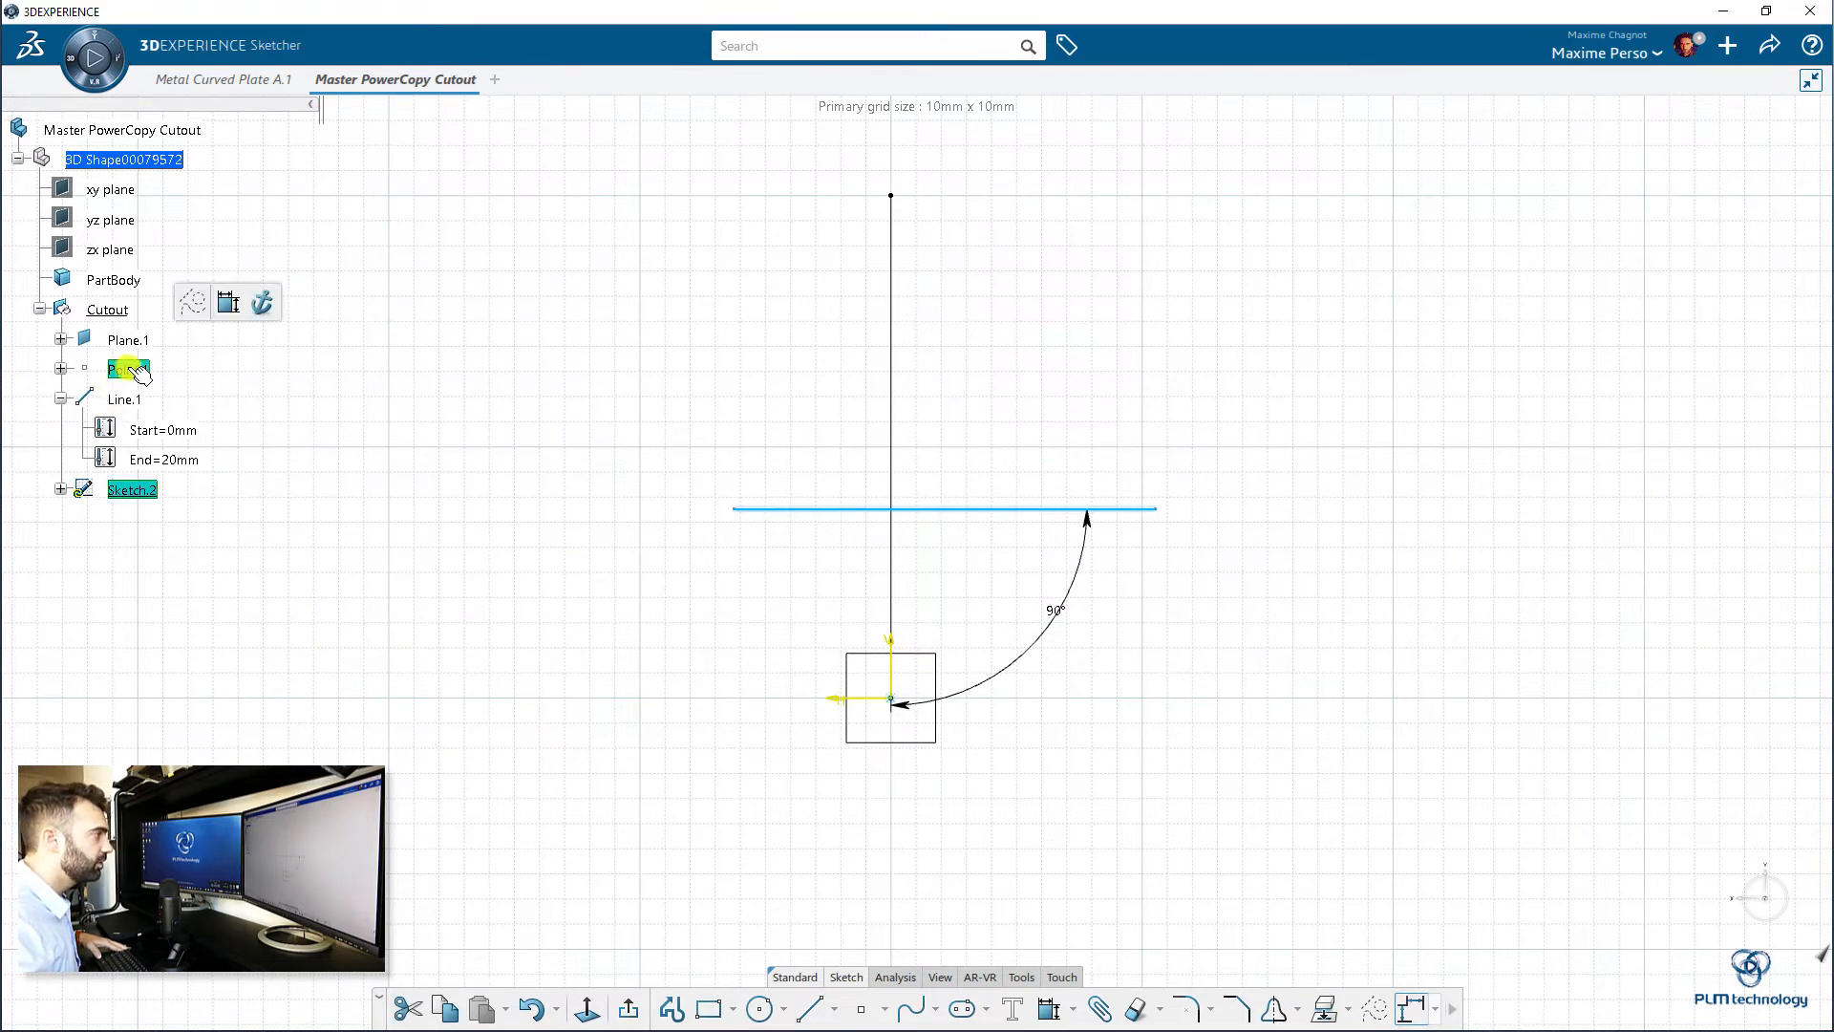
click(1048, 1007)
right_click(1237, 597)
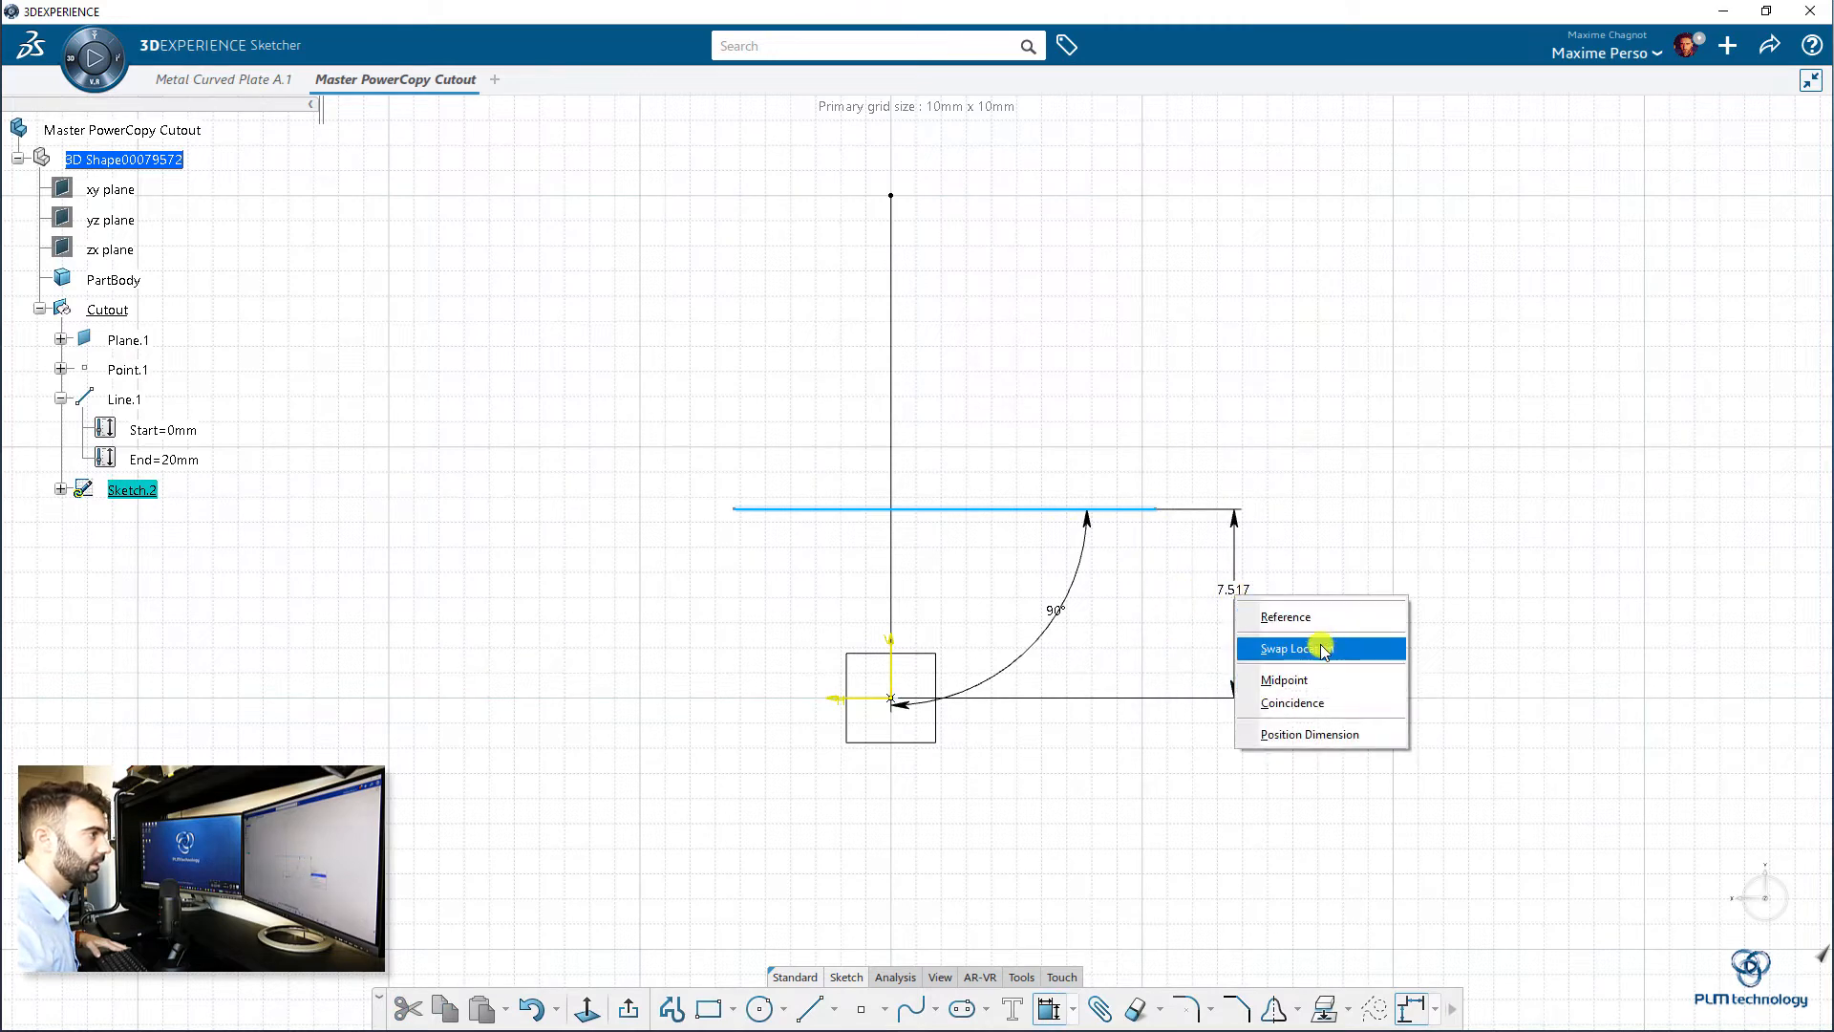
click(1299, 702)
- Draw a Three Point Arc Starting With Limits between the line's two endpoints, bulging upward with a radius of about 9 mm
middle_drag(1140, 773, 1128, 660)
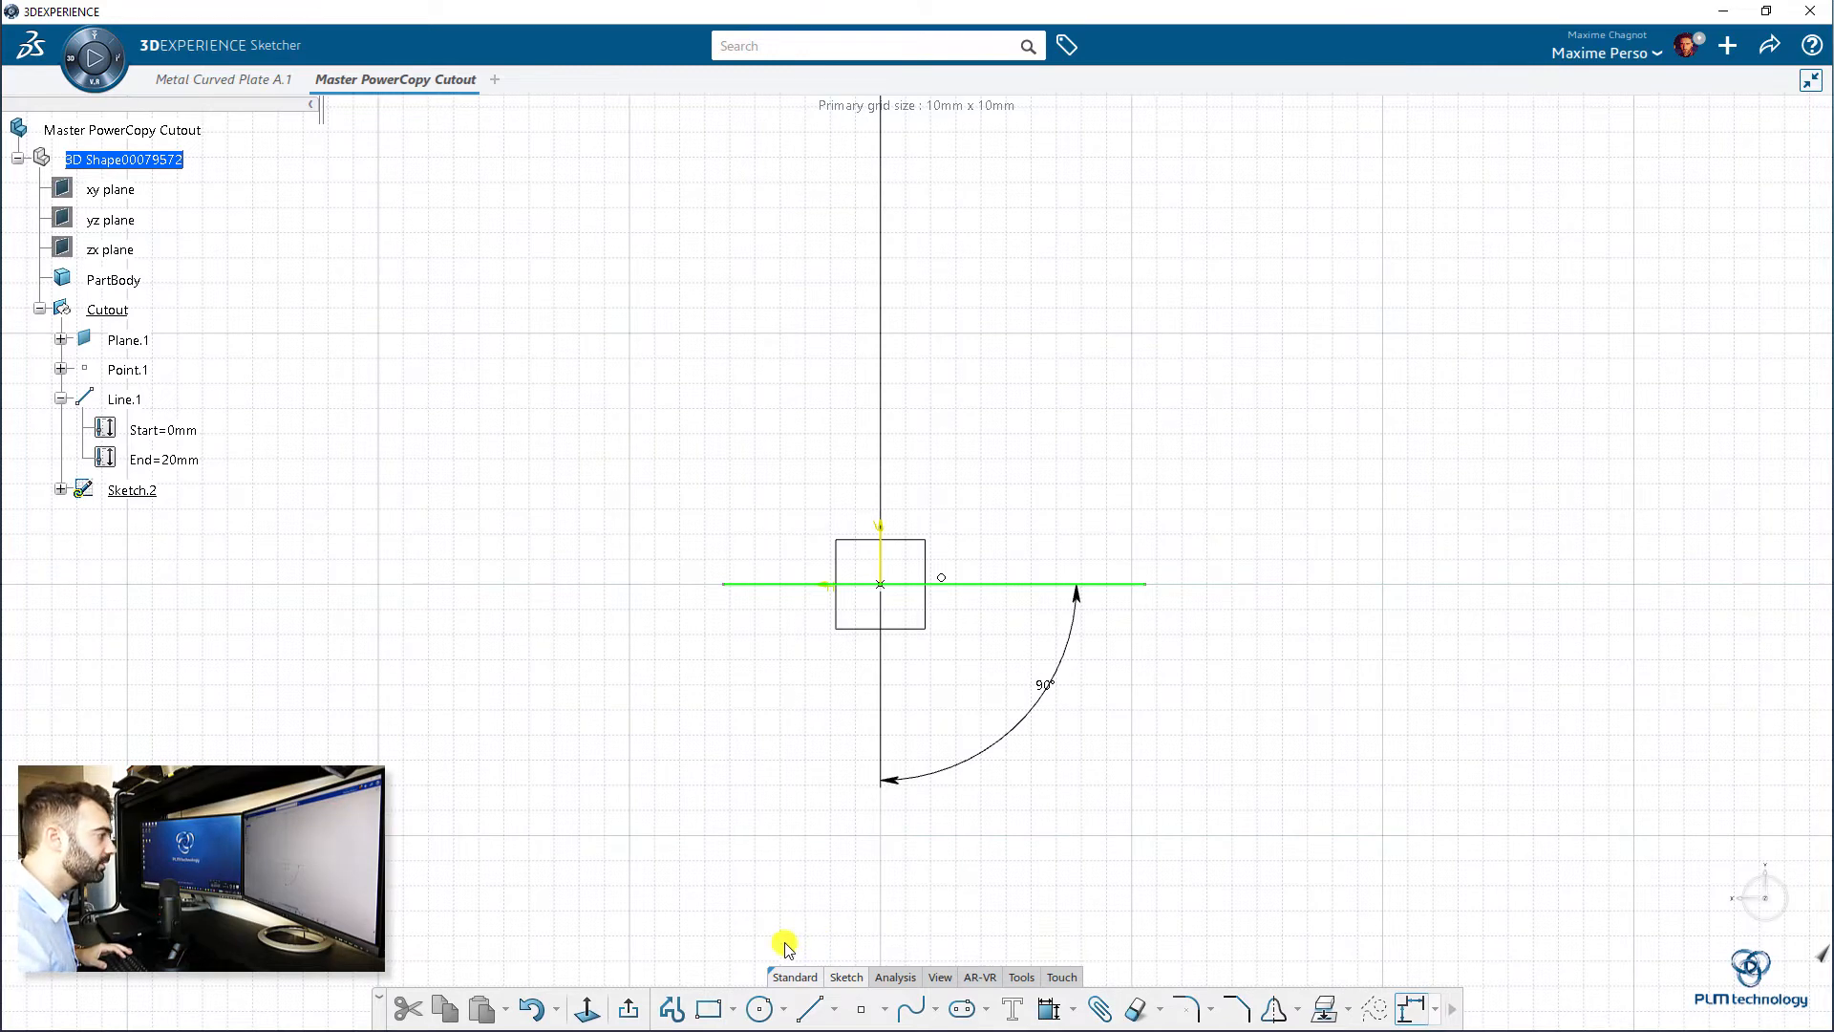
middle_drag(763, 829, 753, 806)
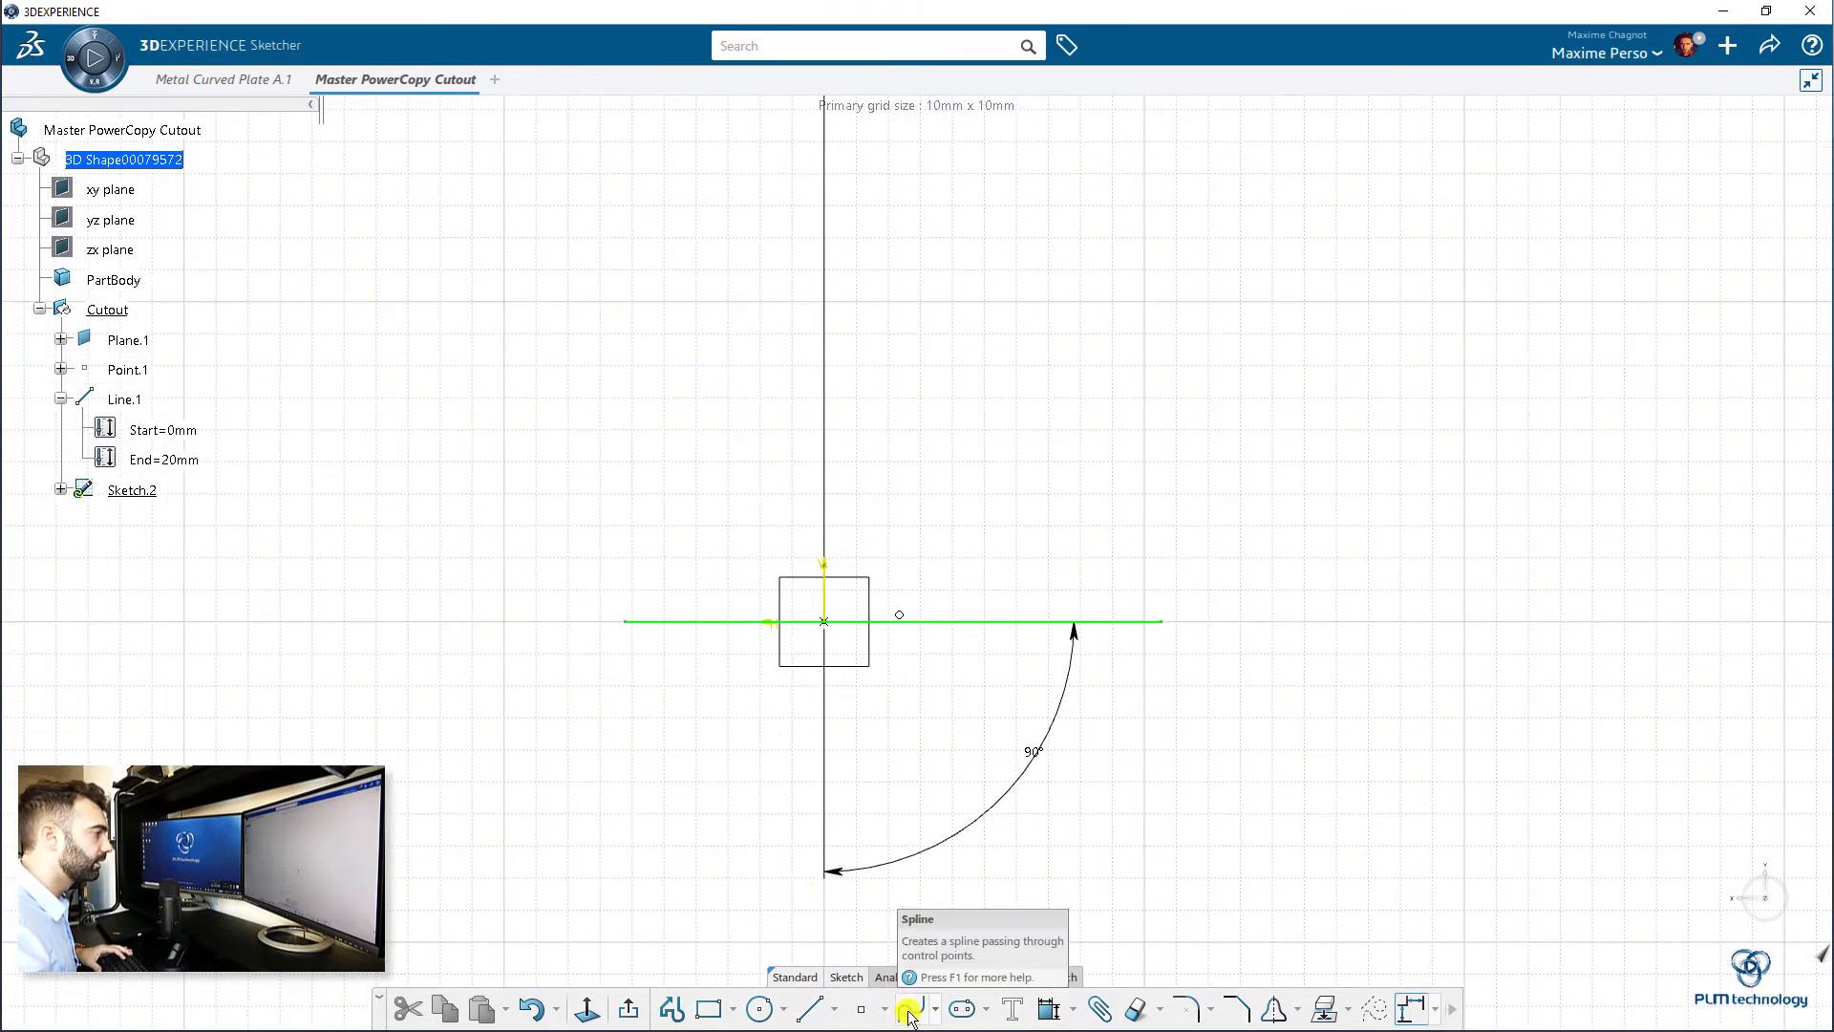
click(781, 1008)
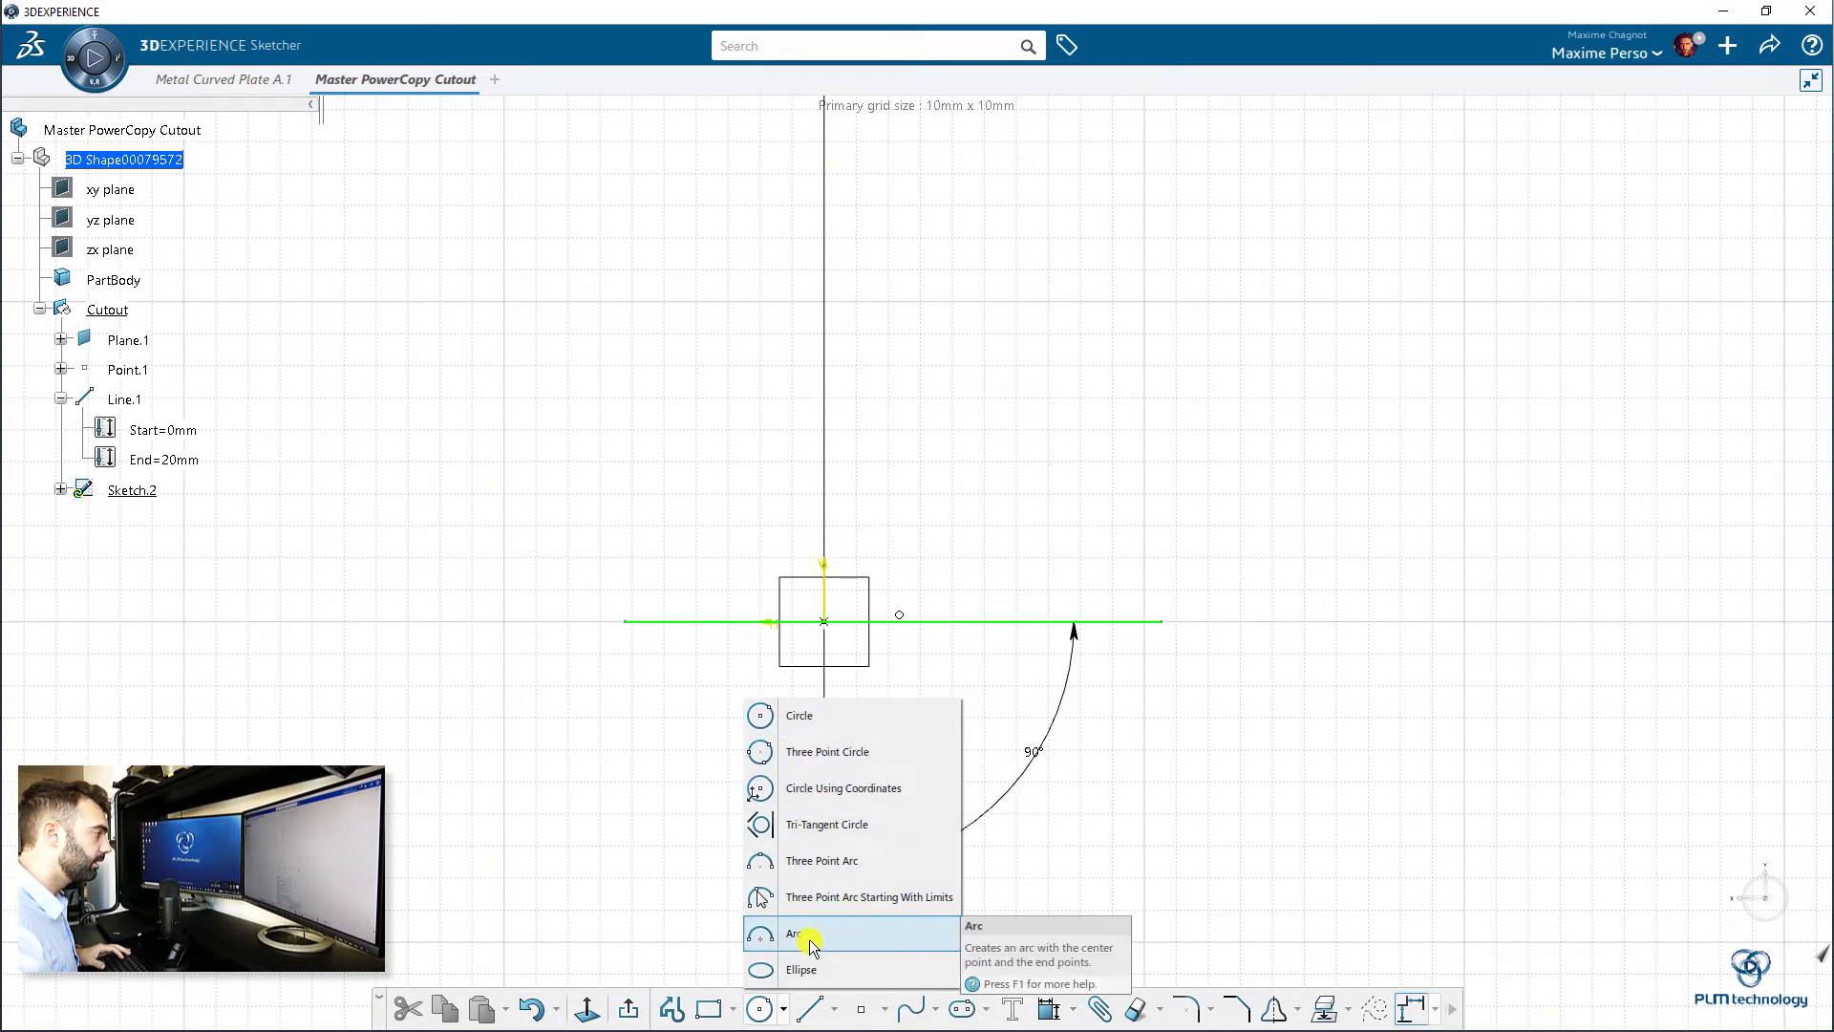
click(807, 931)
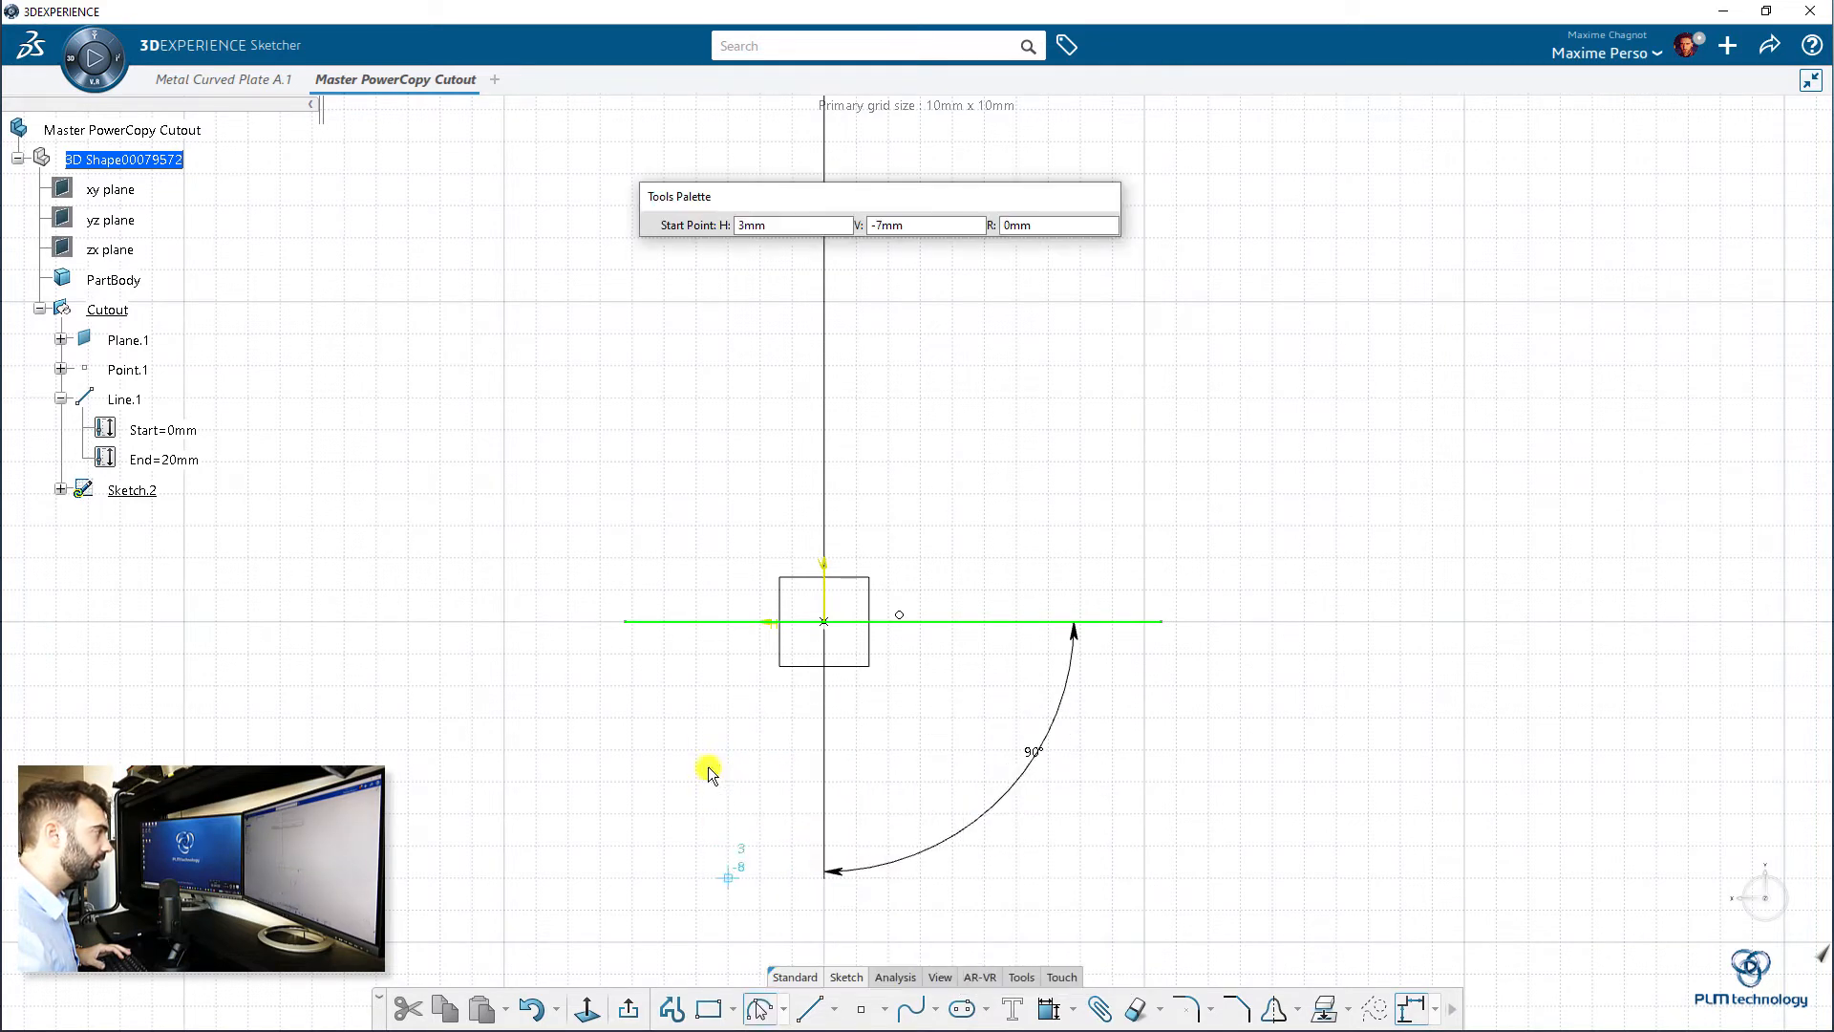
click(625, 621)
click(1162, 621)
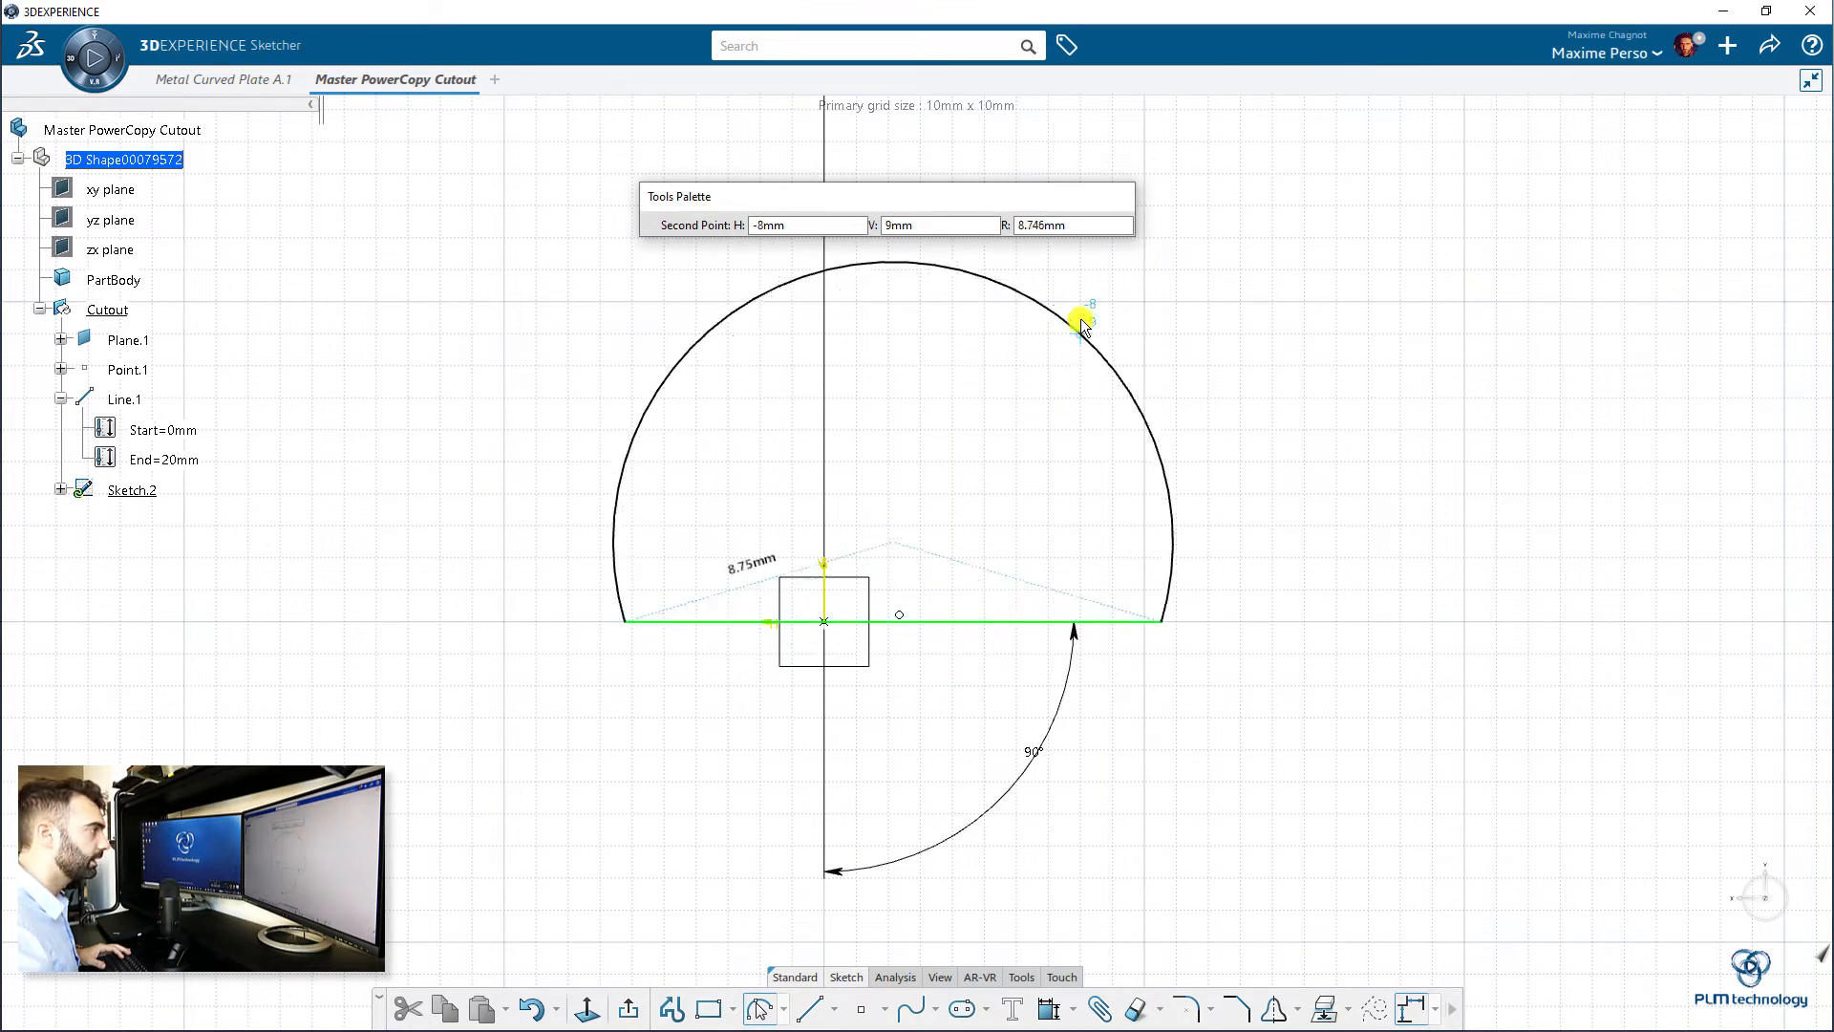
click(1085, 312)
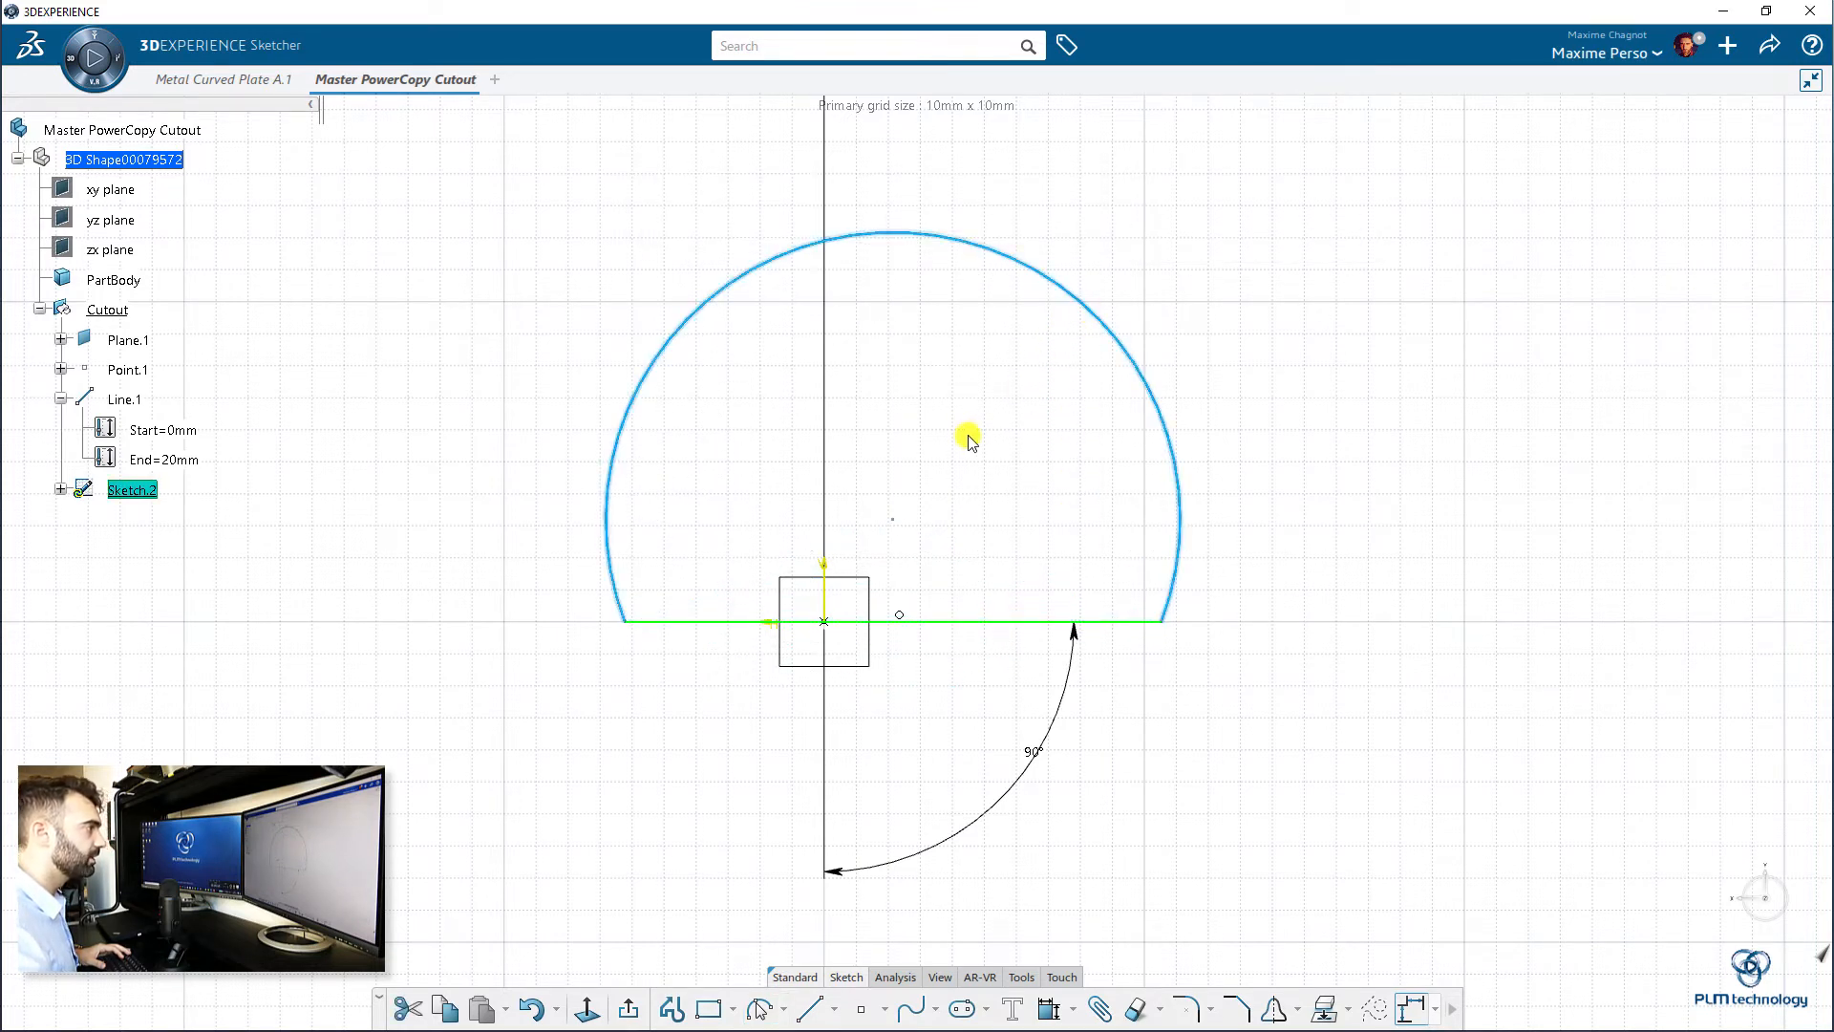
- Add a radius dimension to the arc and place it outside the profile
click(1152, 391)
click(1384, 319)
click(1346, 361)
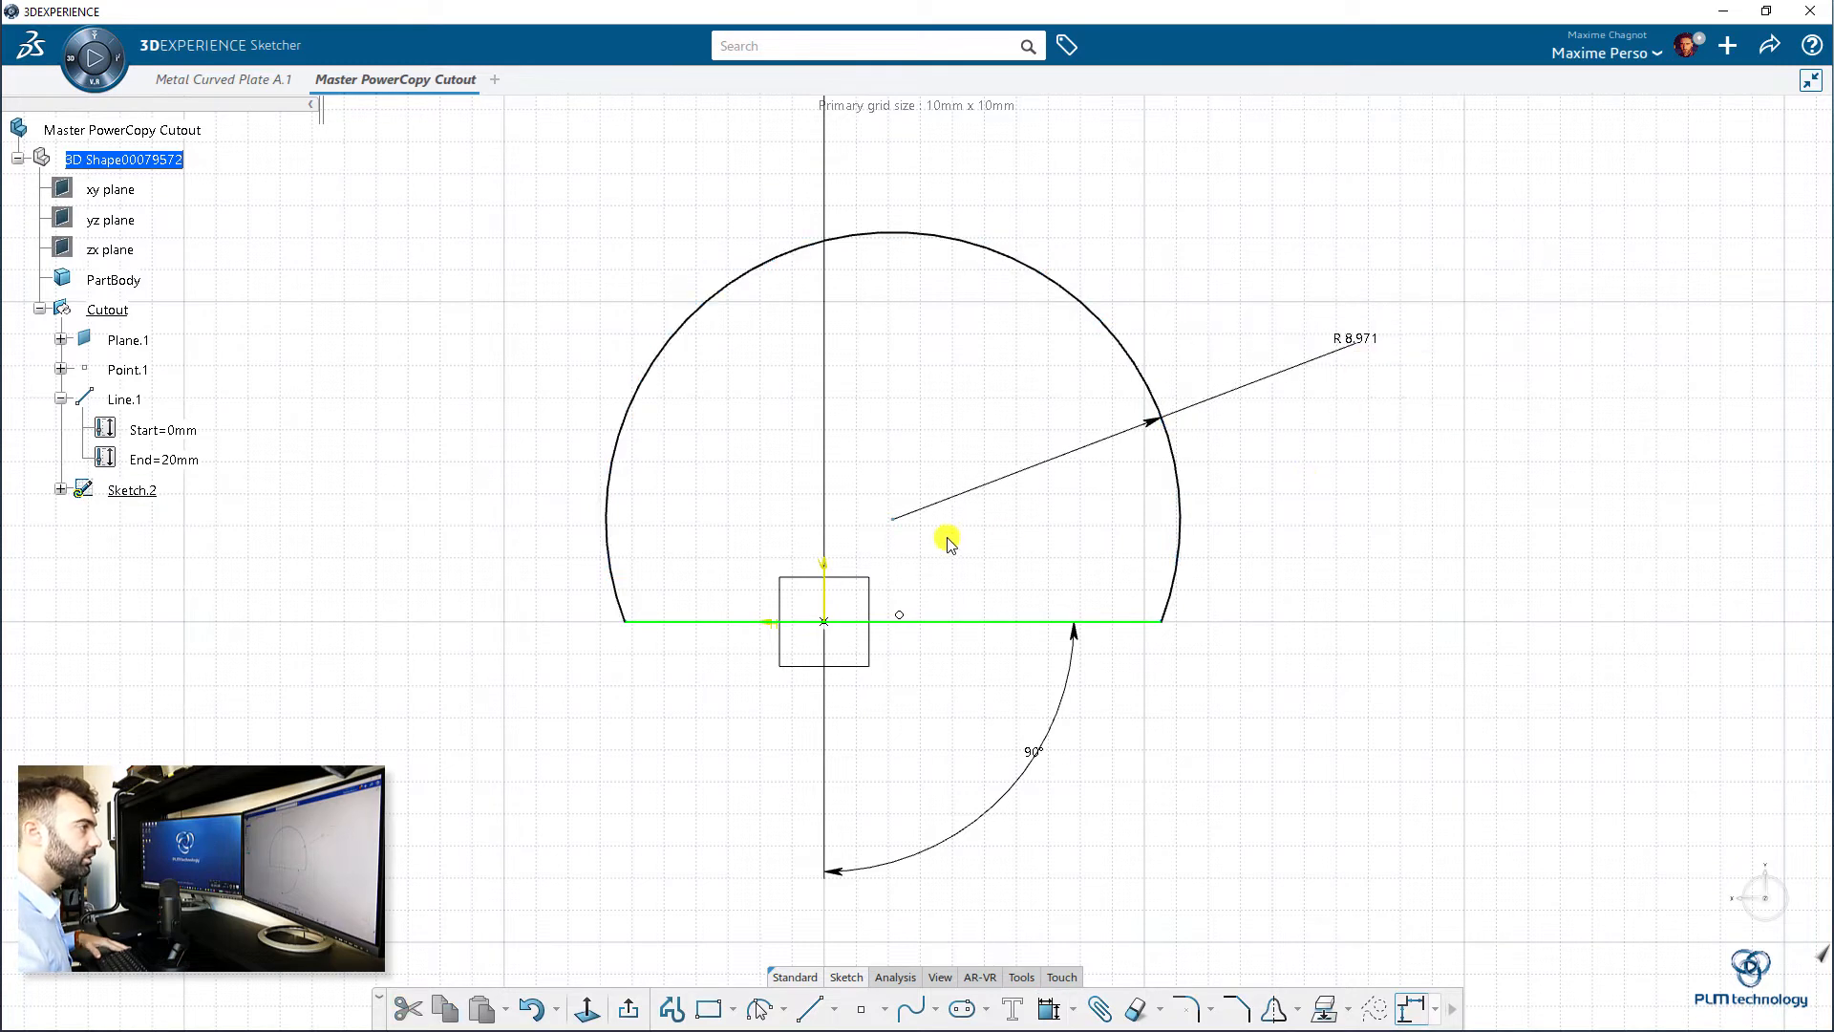
- Make the arc's centre point coincident with the base line
click(899, 520)
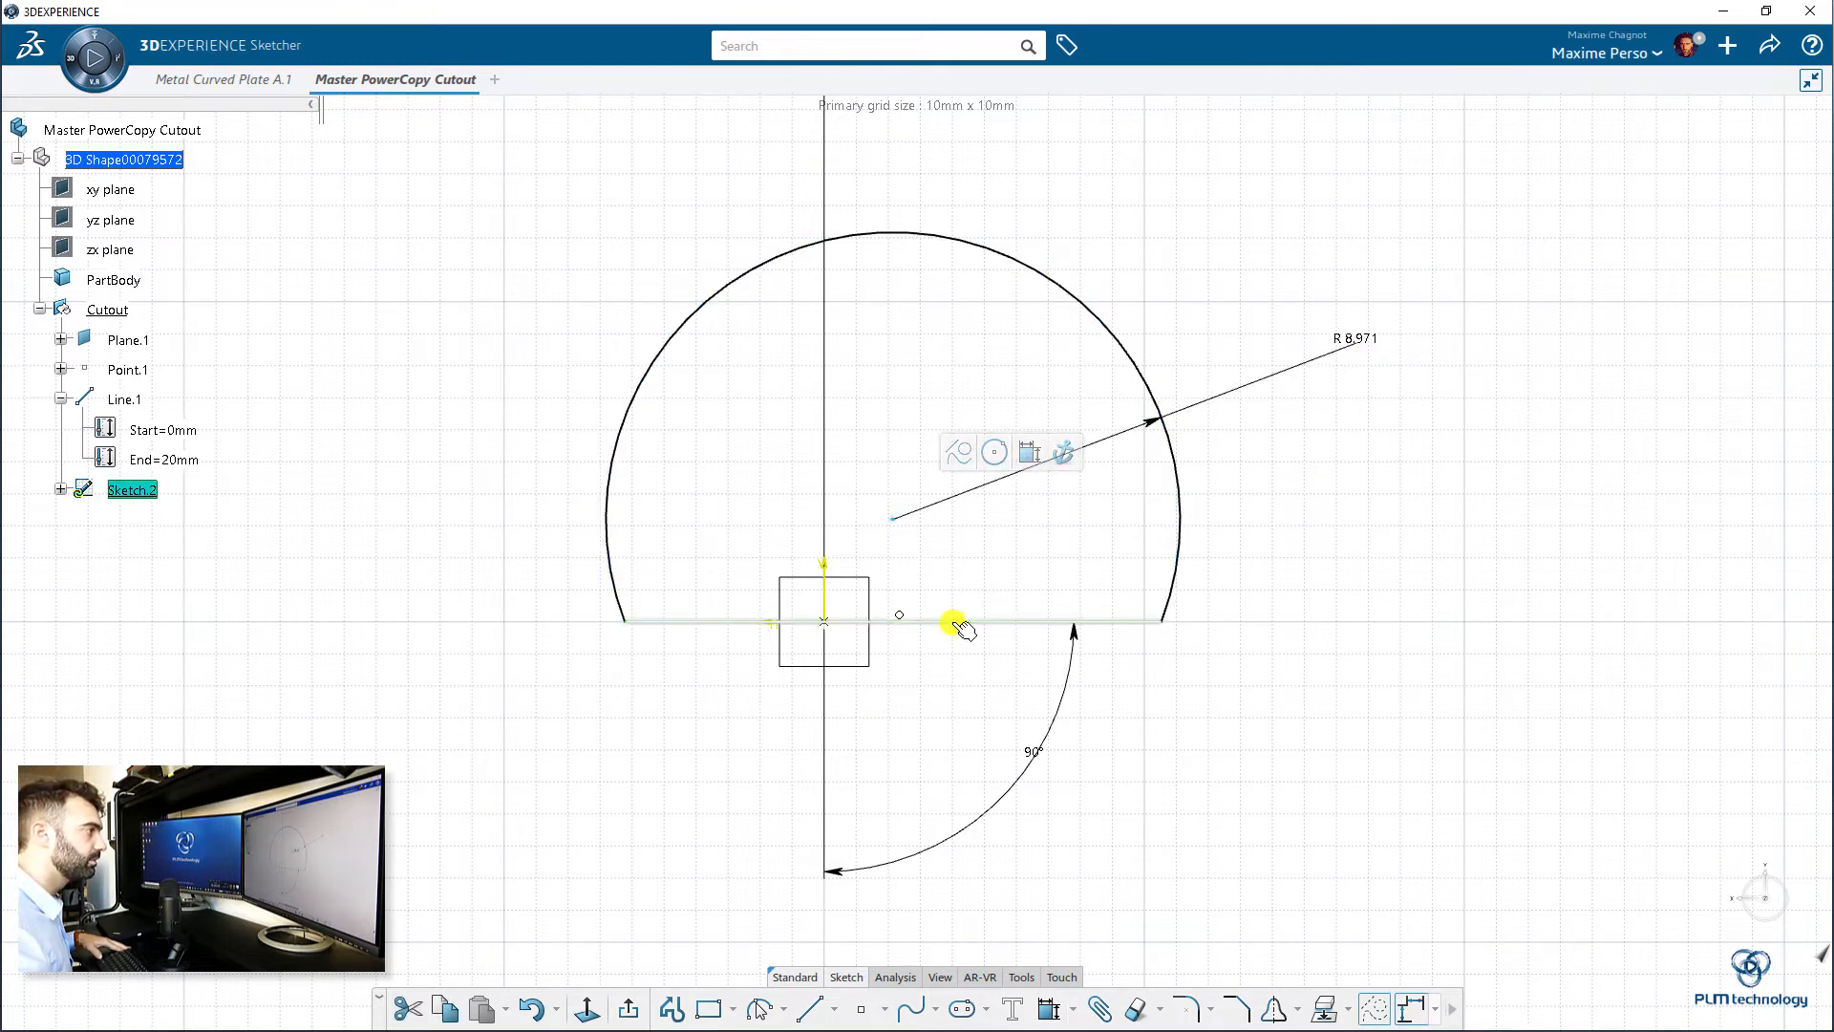
click(954, 621)
click(1137, 560)
right_click(1361, 552)
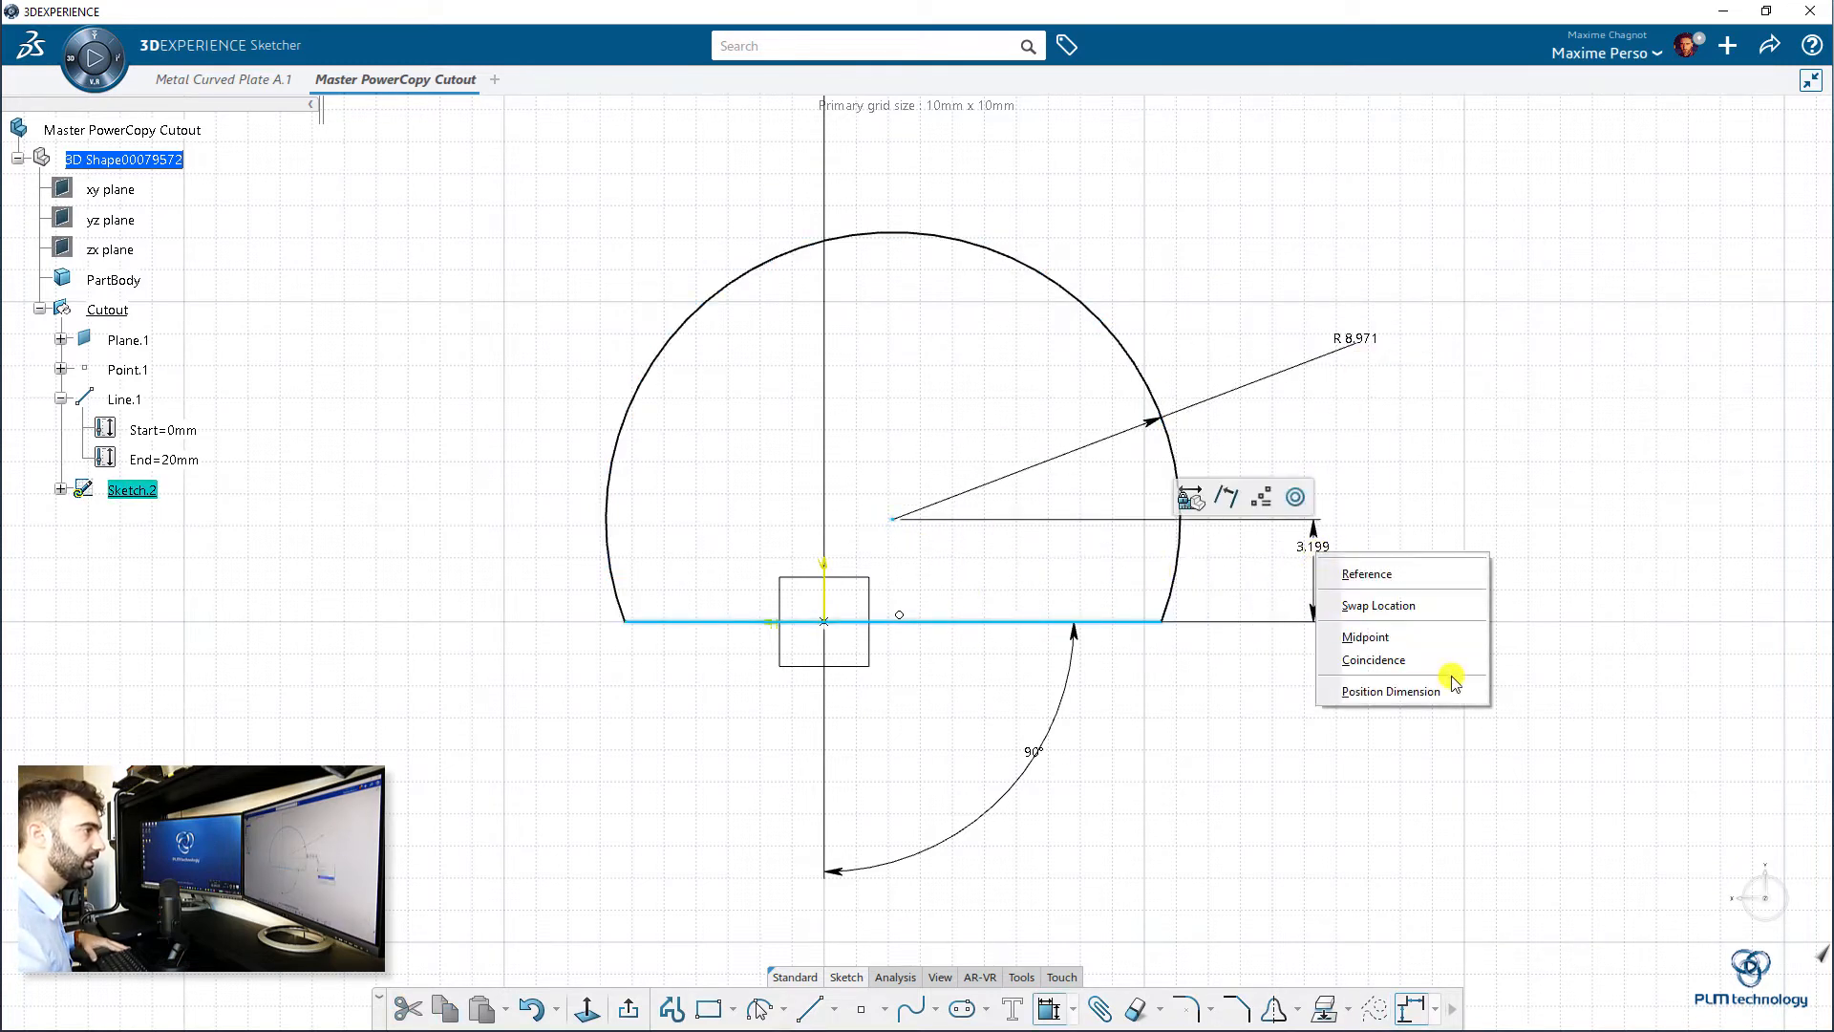
click(1421, 655)
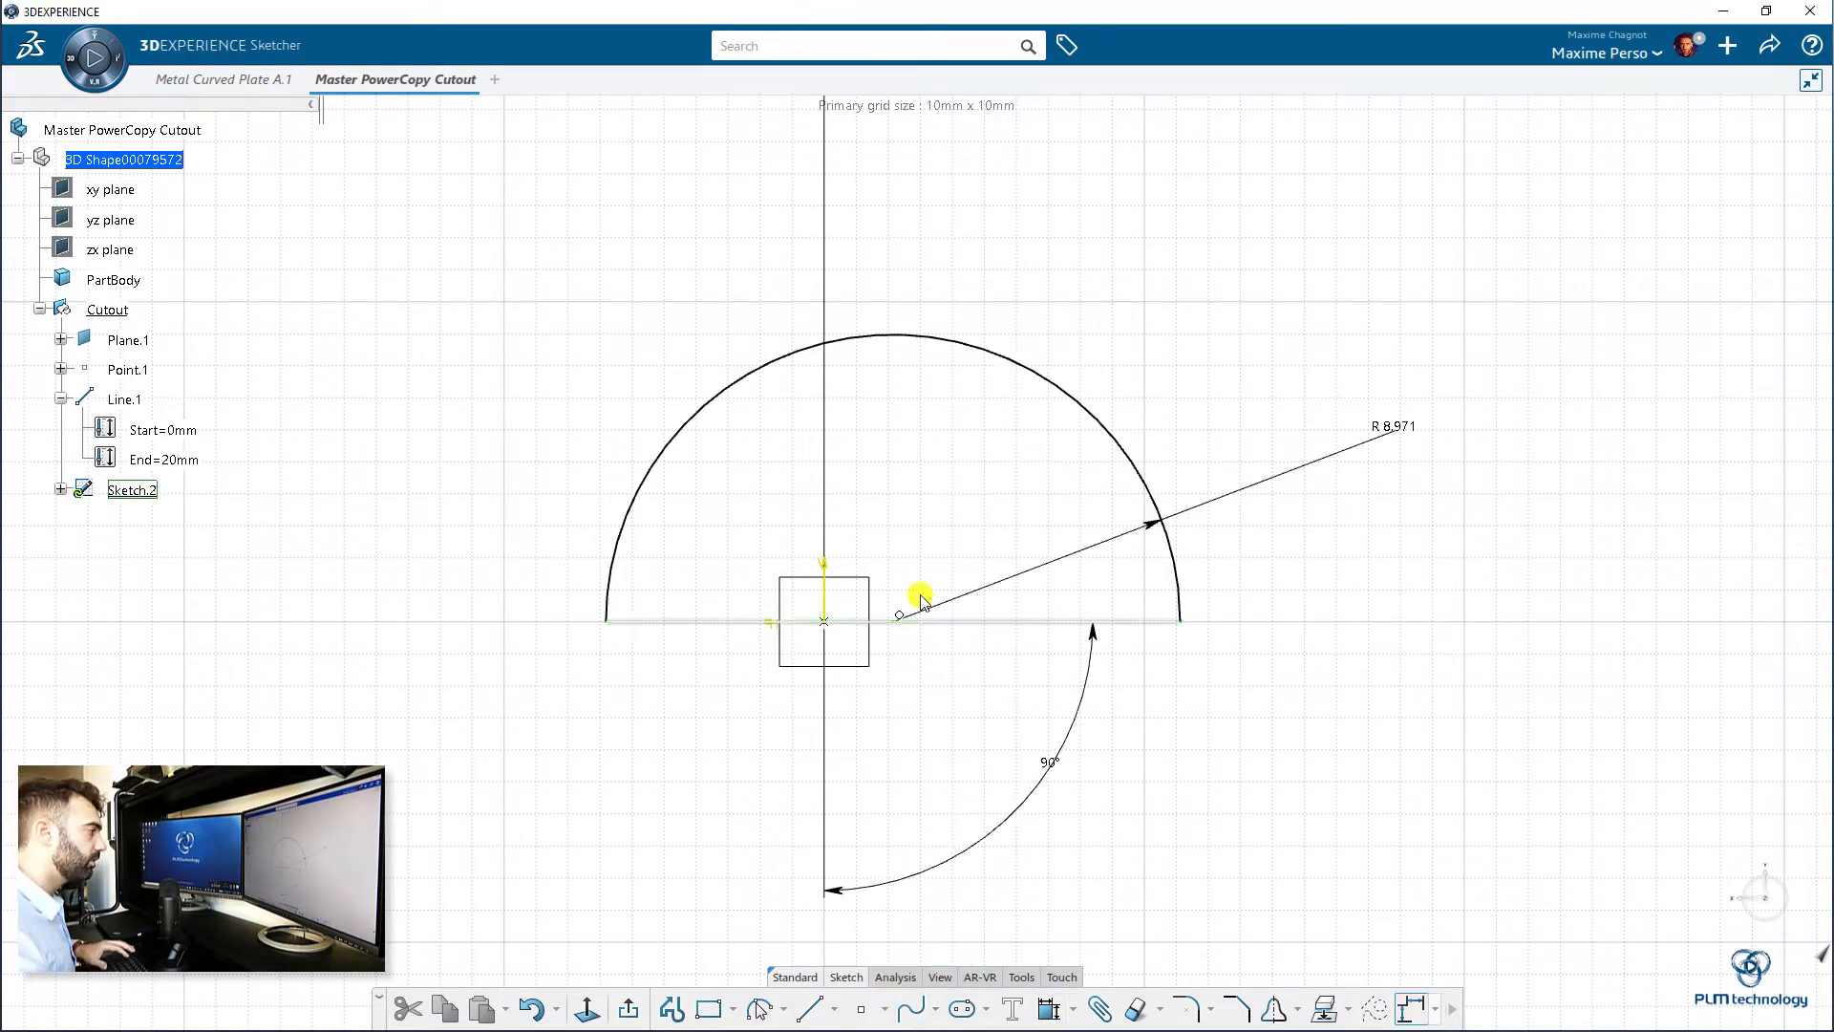
- Draw a diagonal line from the arc's centre up past the arc
middle_drag(952, 516, 952, 608)
middle_drag(1112, 858, 1049, 810)
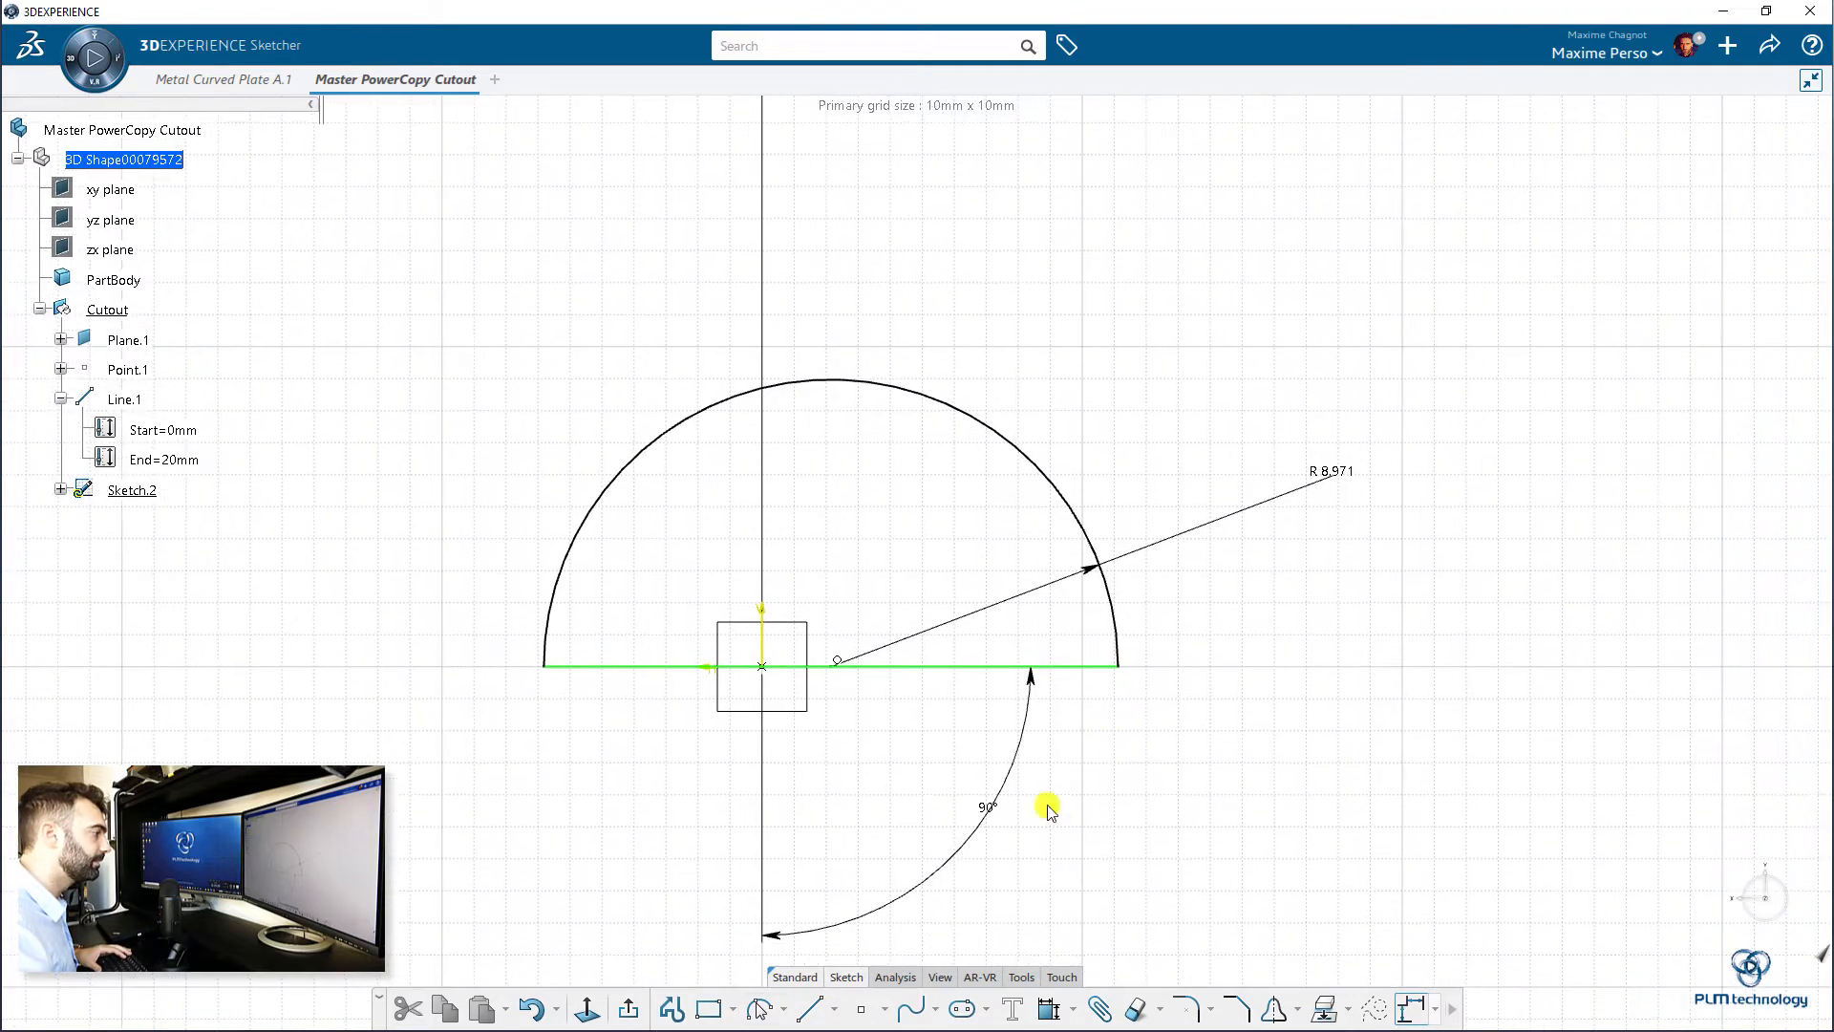
click(810, 1011)
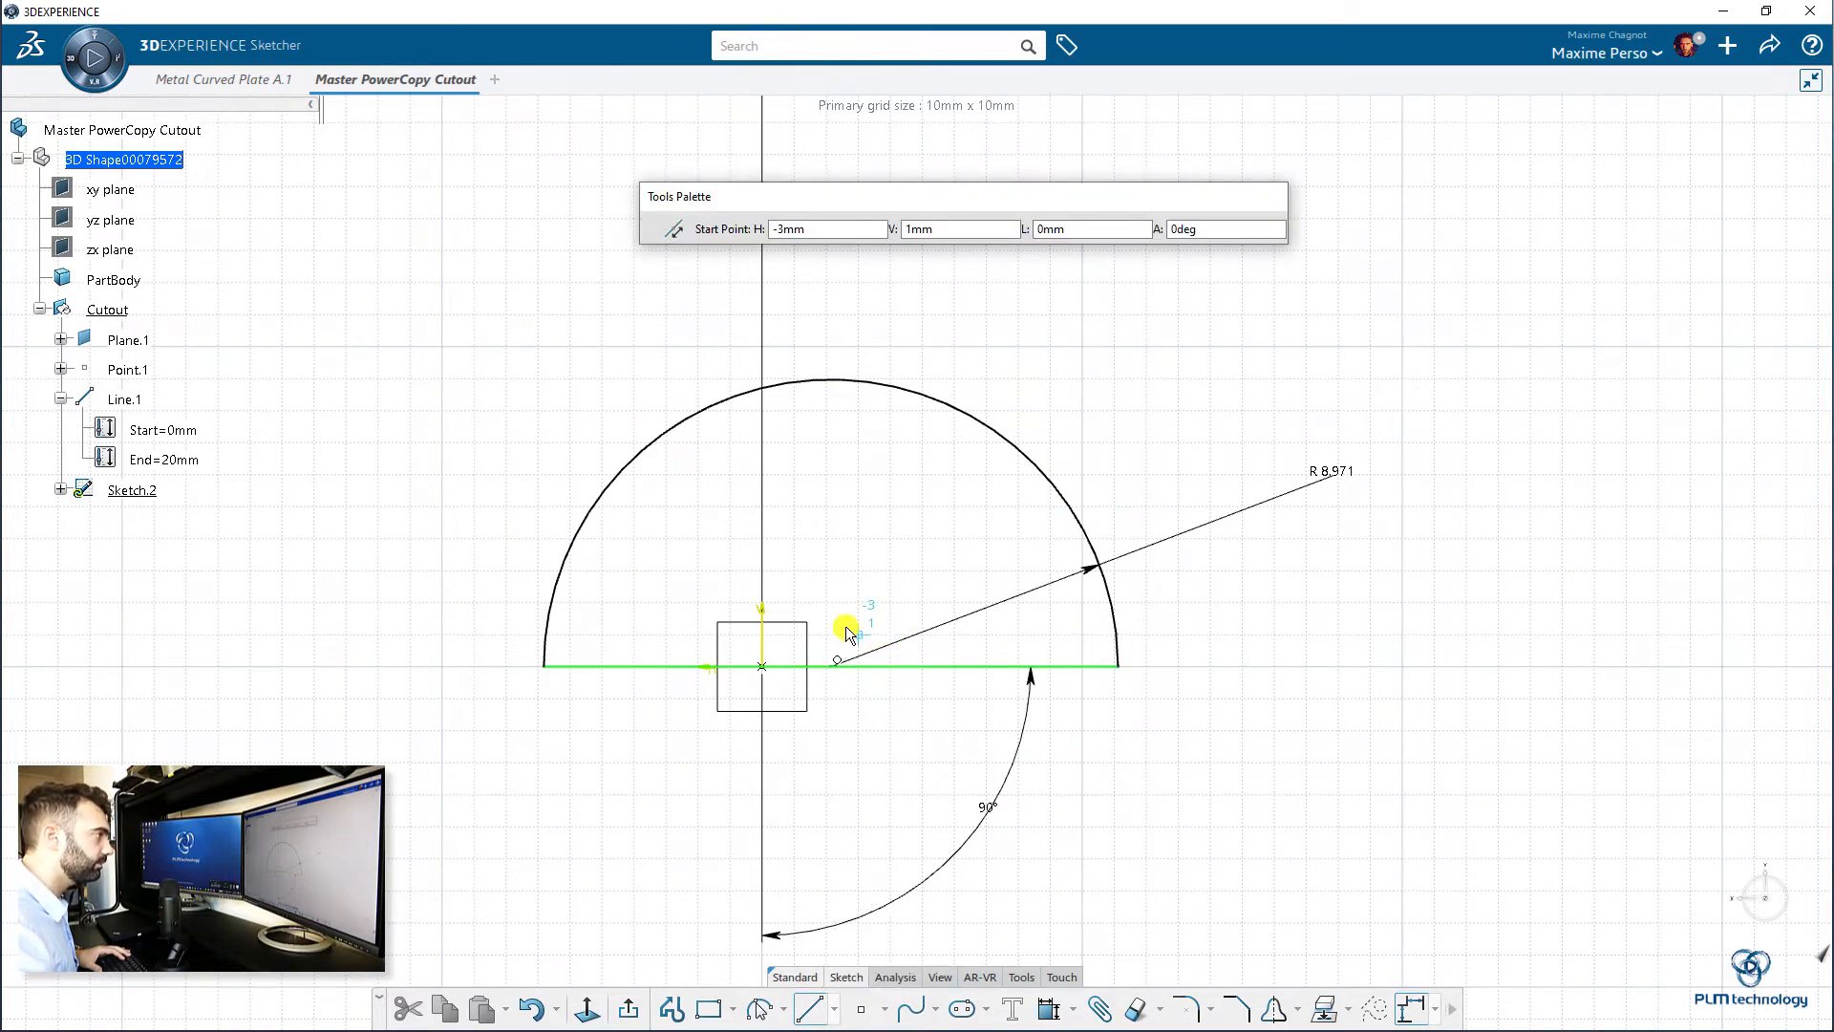
click(839, 663)
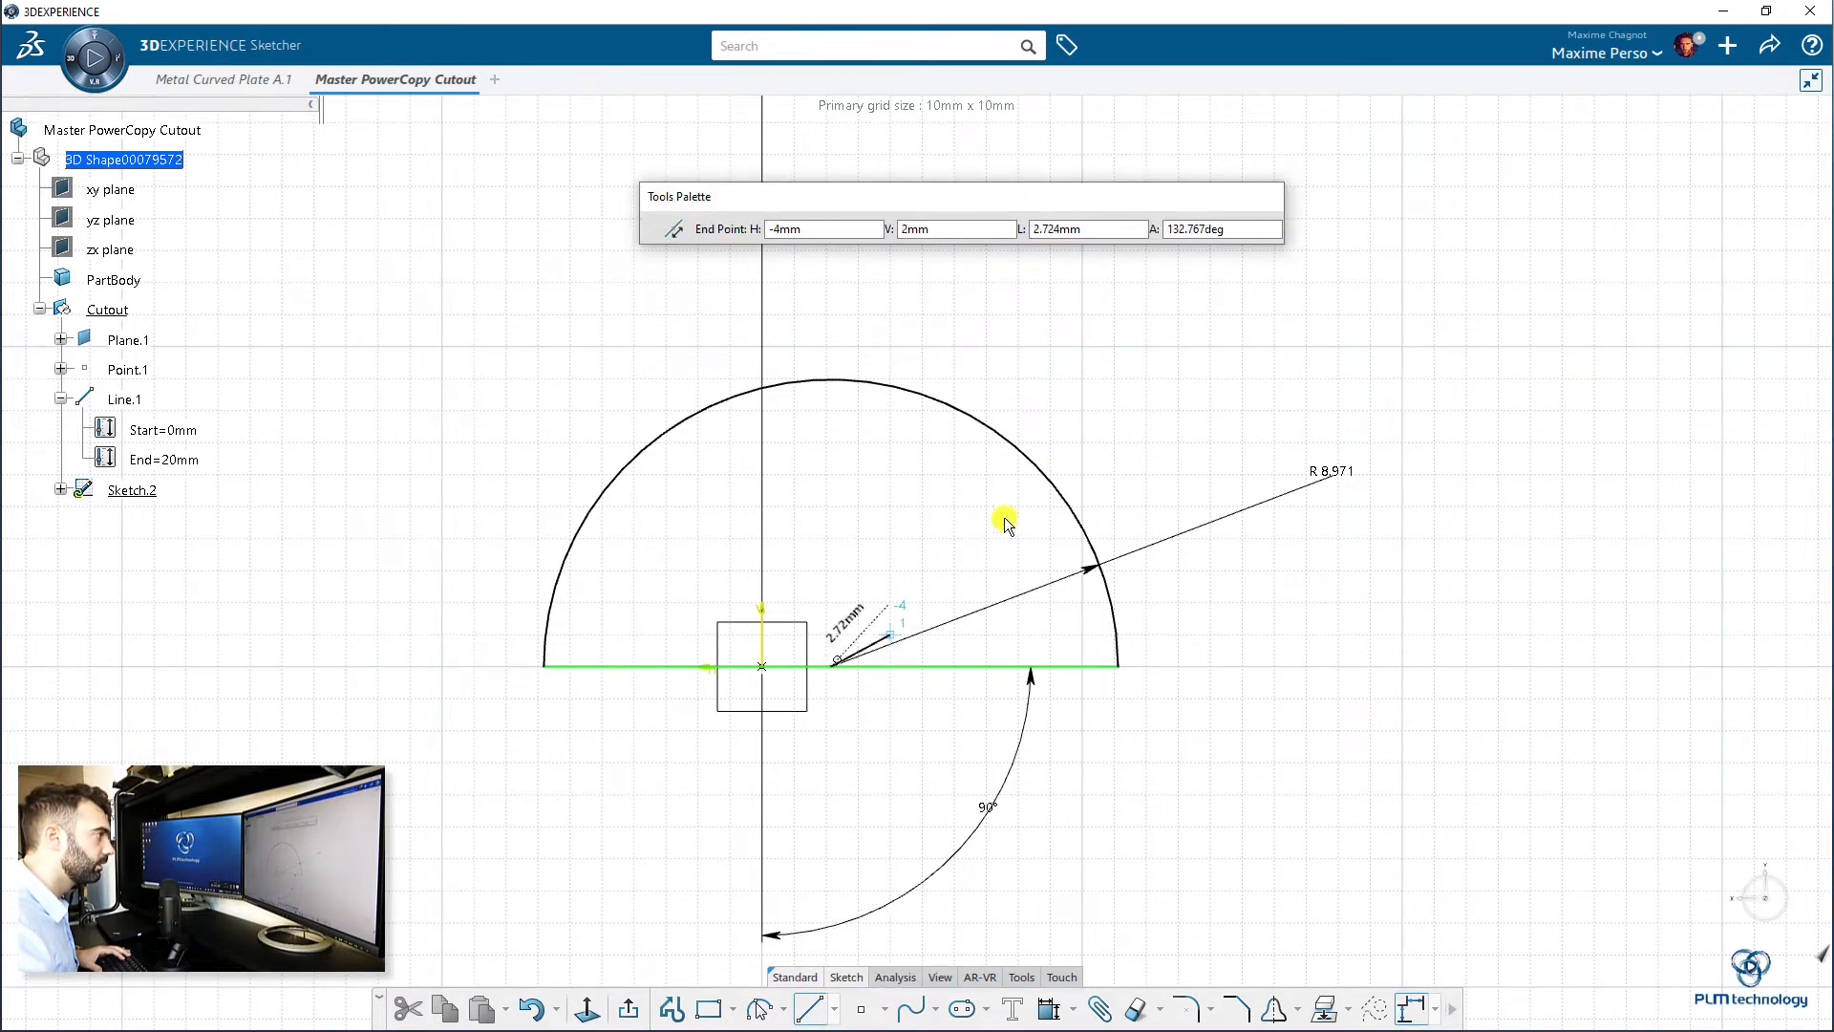
click(1113, 379)
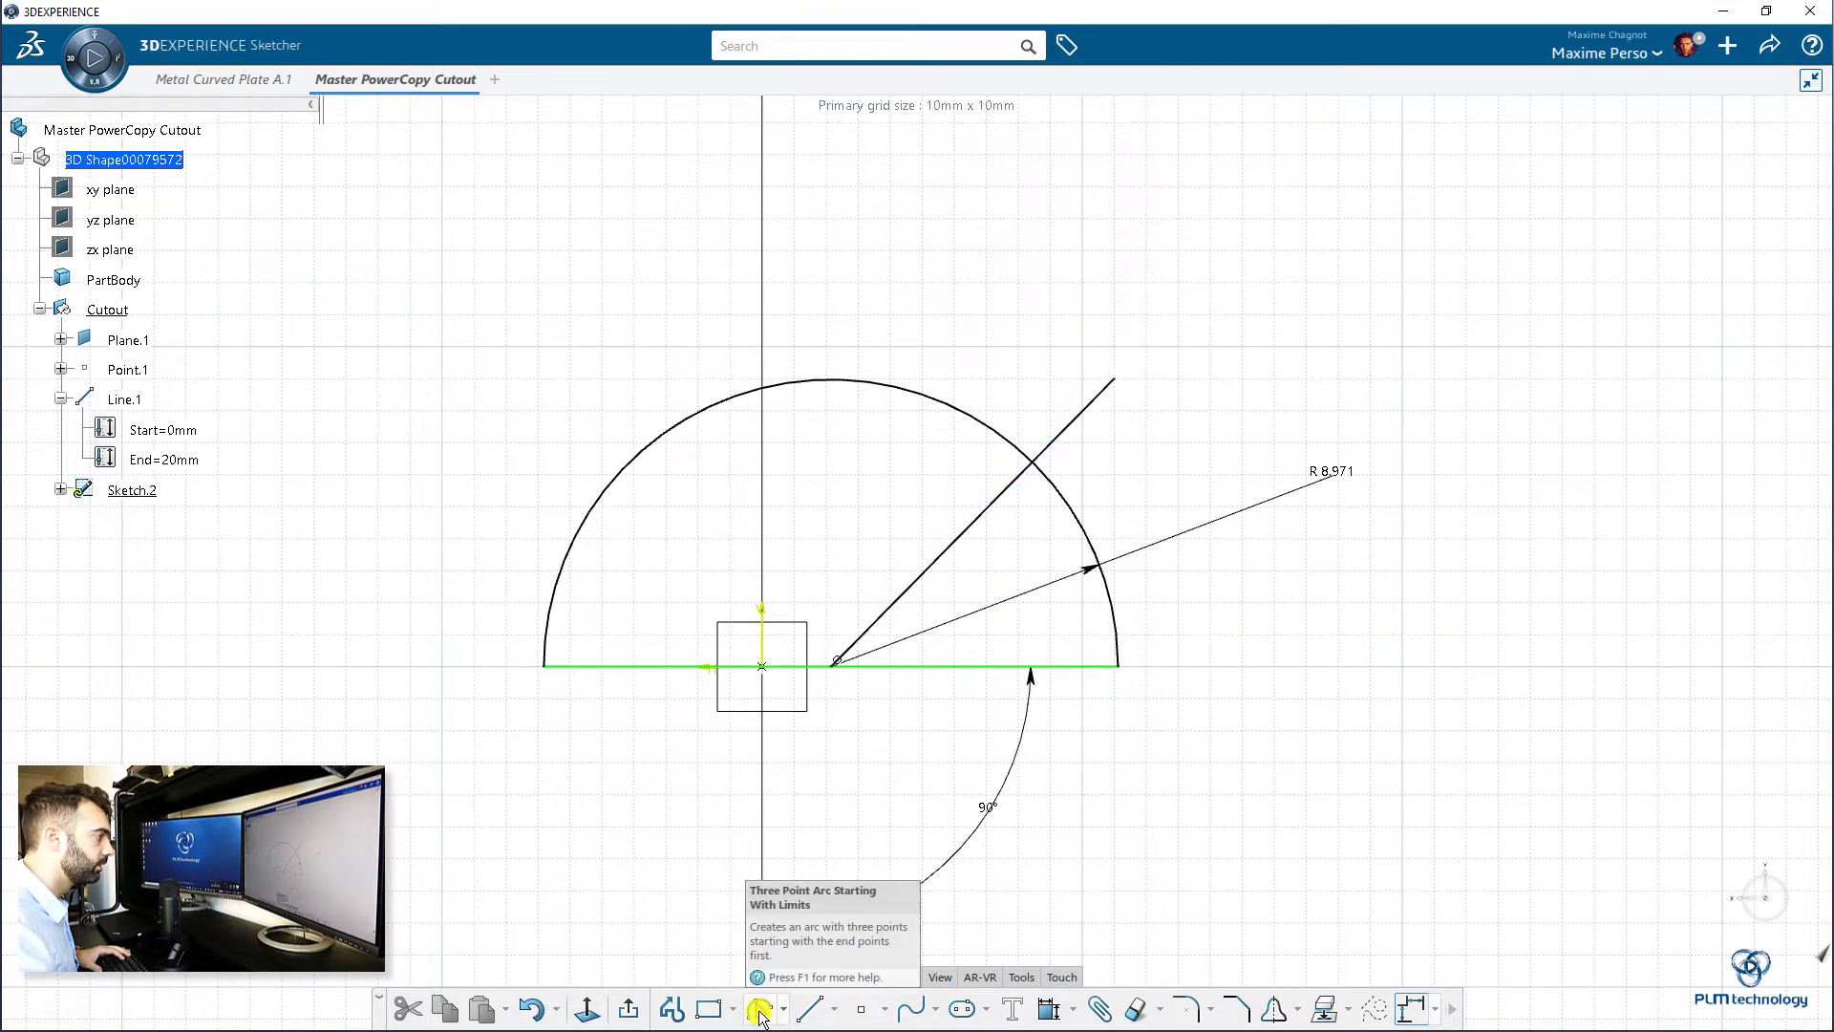
- Draw a centre-based arc of about 12.6 mm radius around the first arc's centre, from the diagonal line's outer end to just below the base line
click(761, 1010)
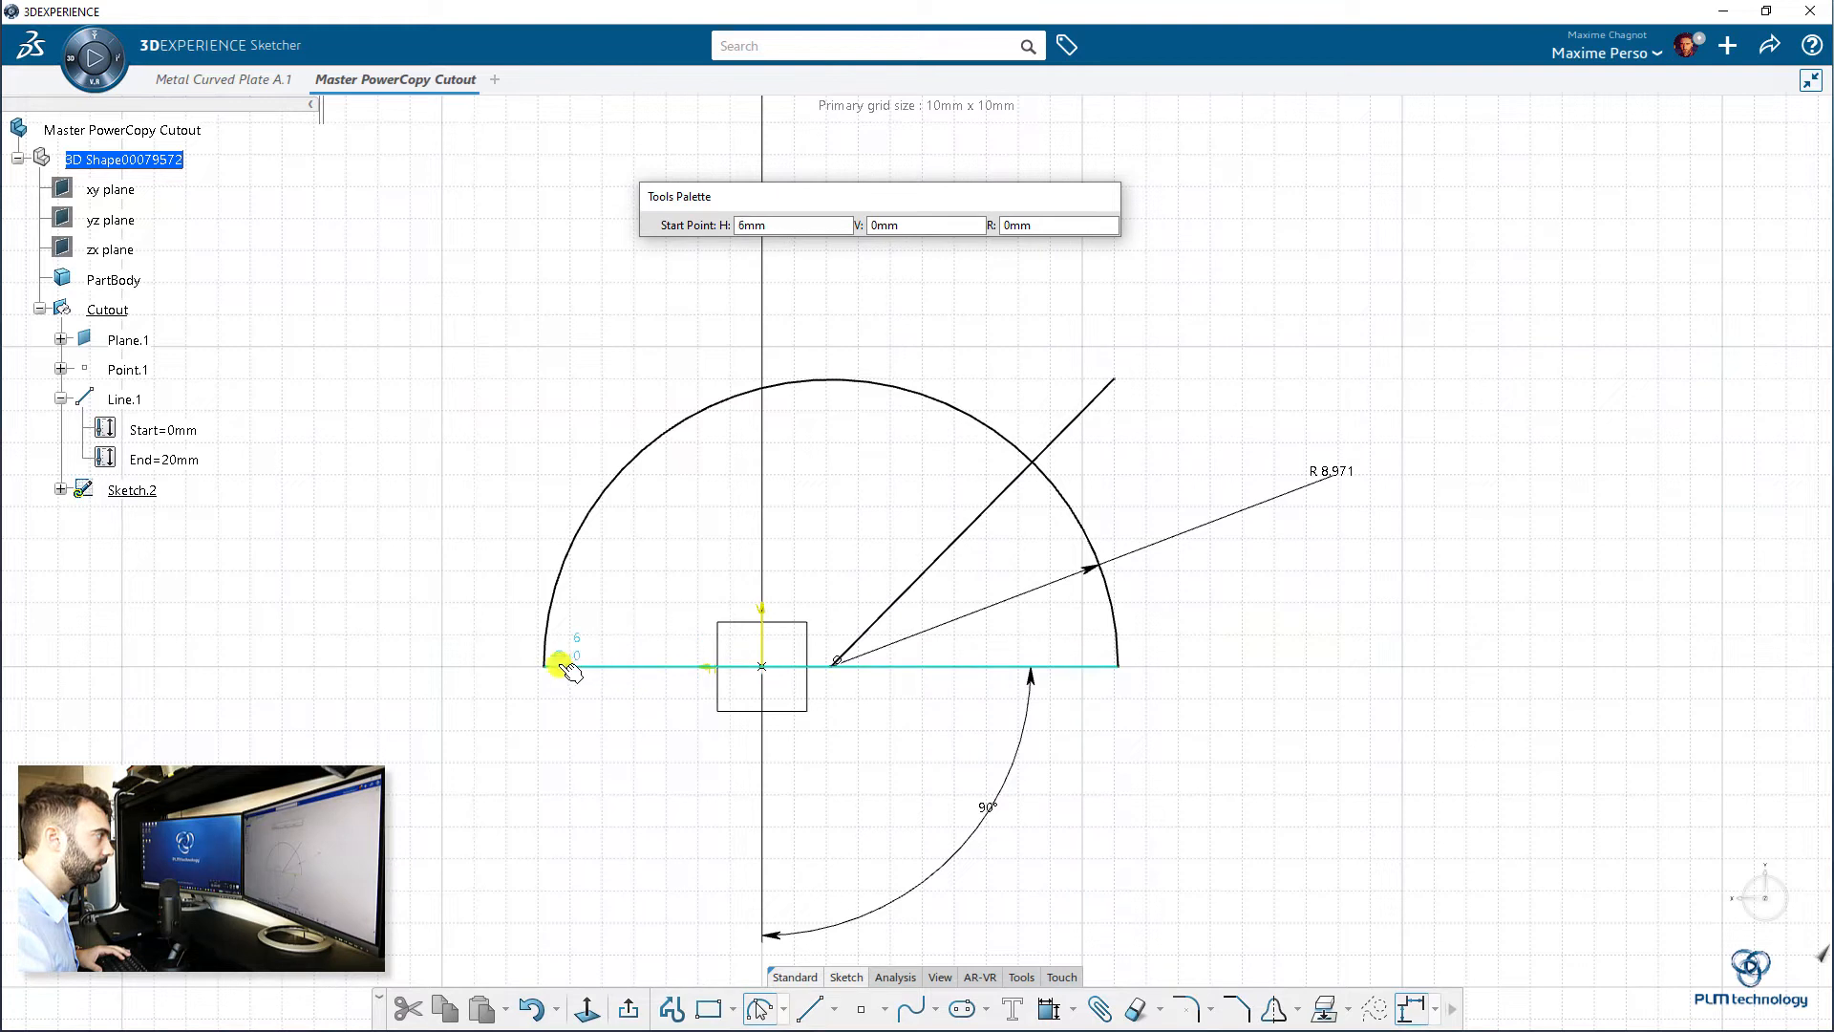
key(Escape)
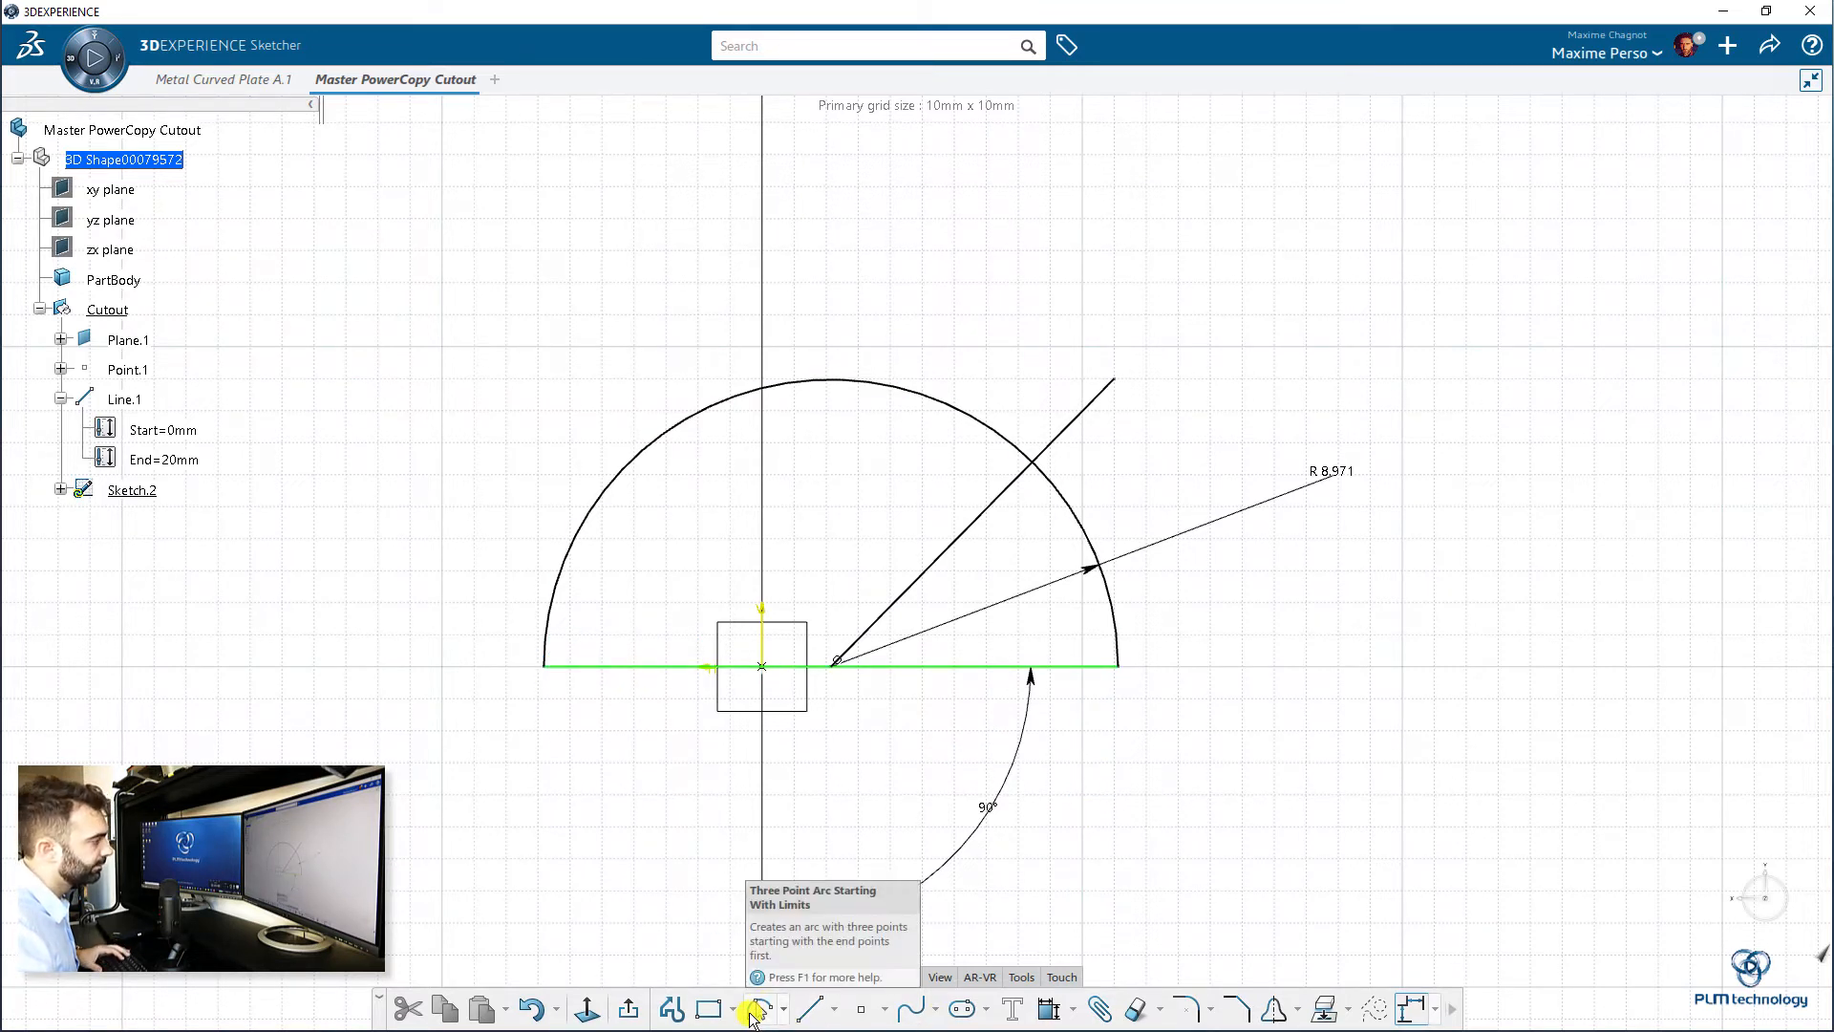
click(777, 1015)
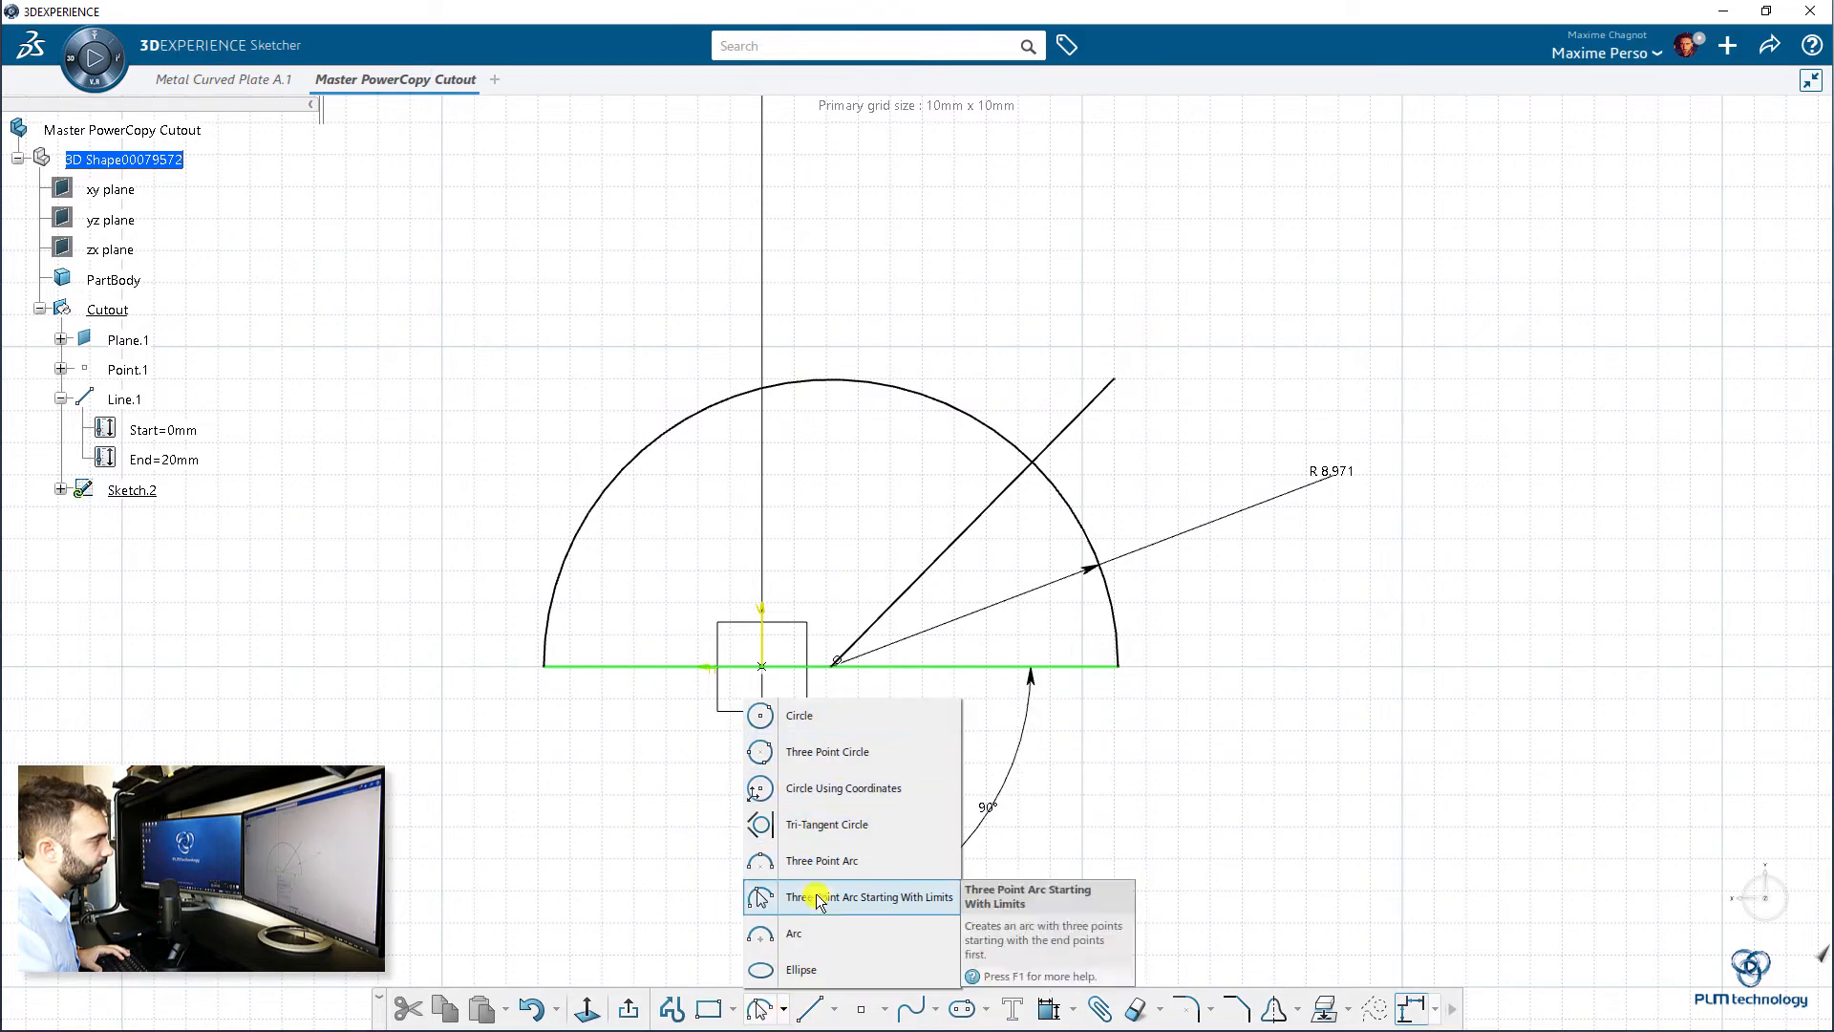
click(805, 938)
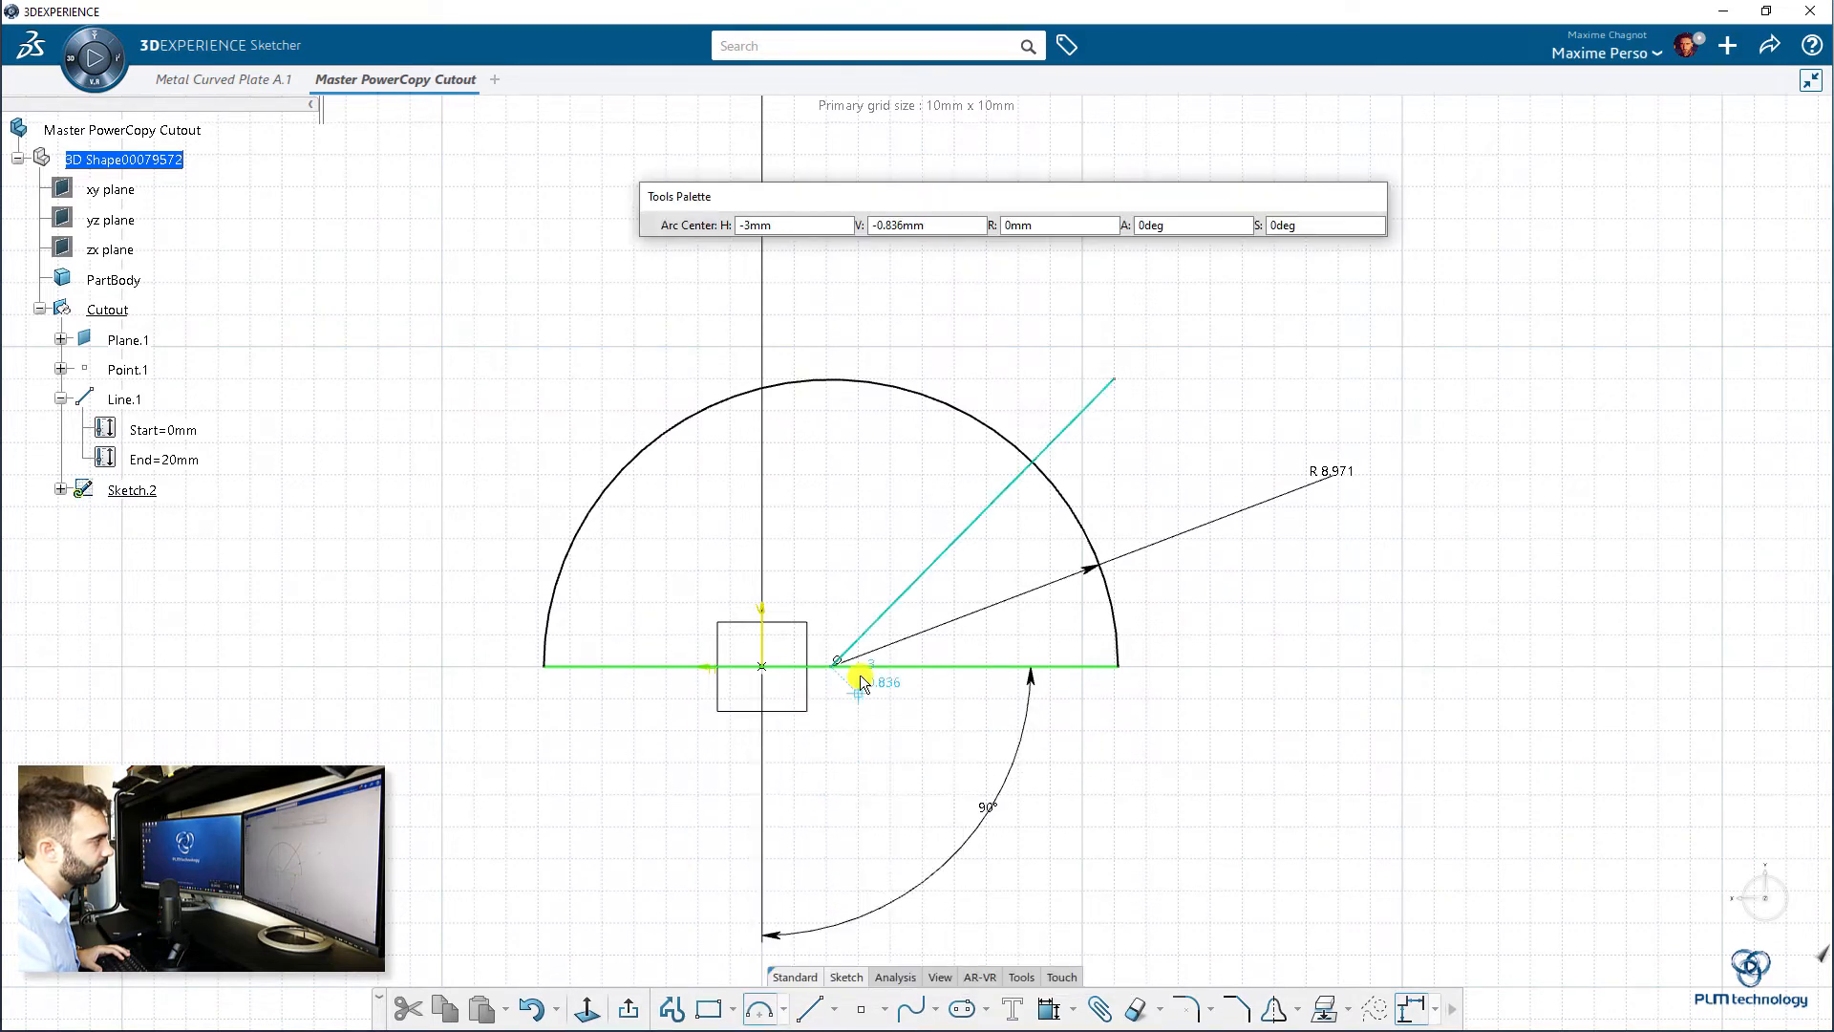
click(838, 662)
click(1115, 379)
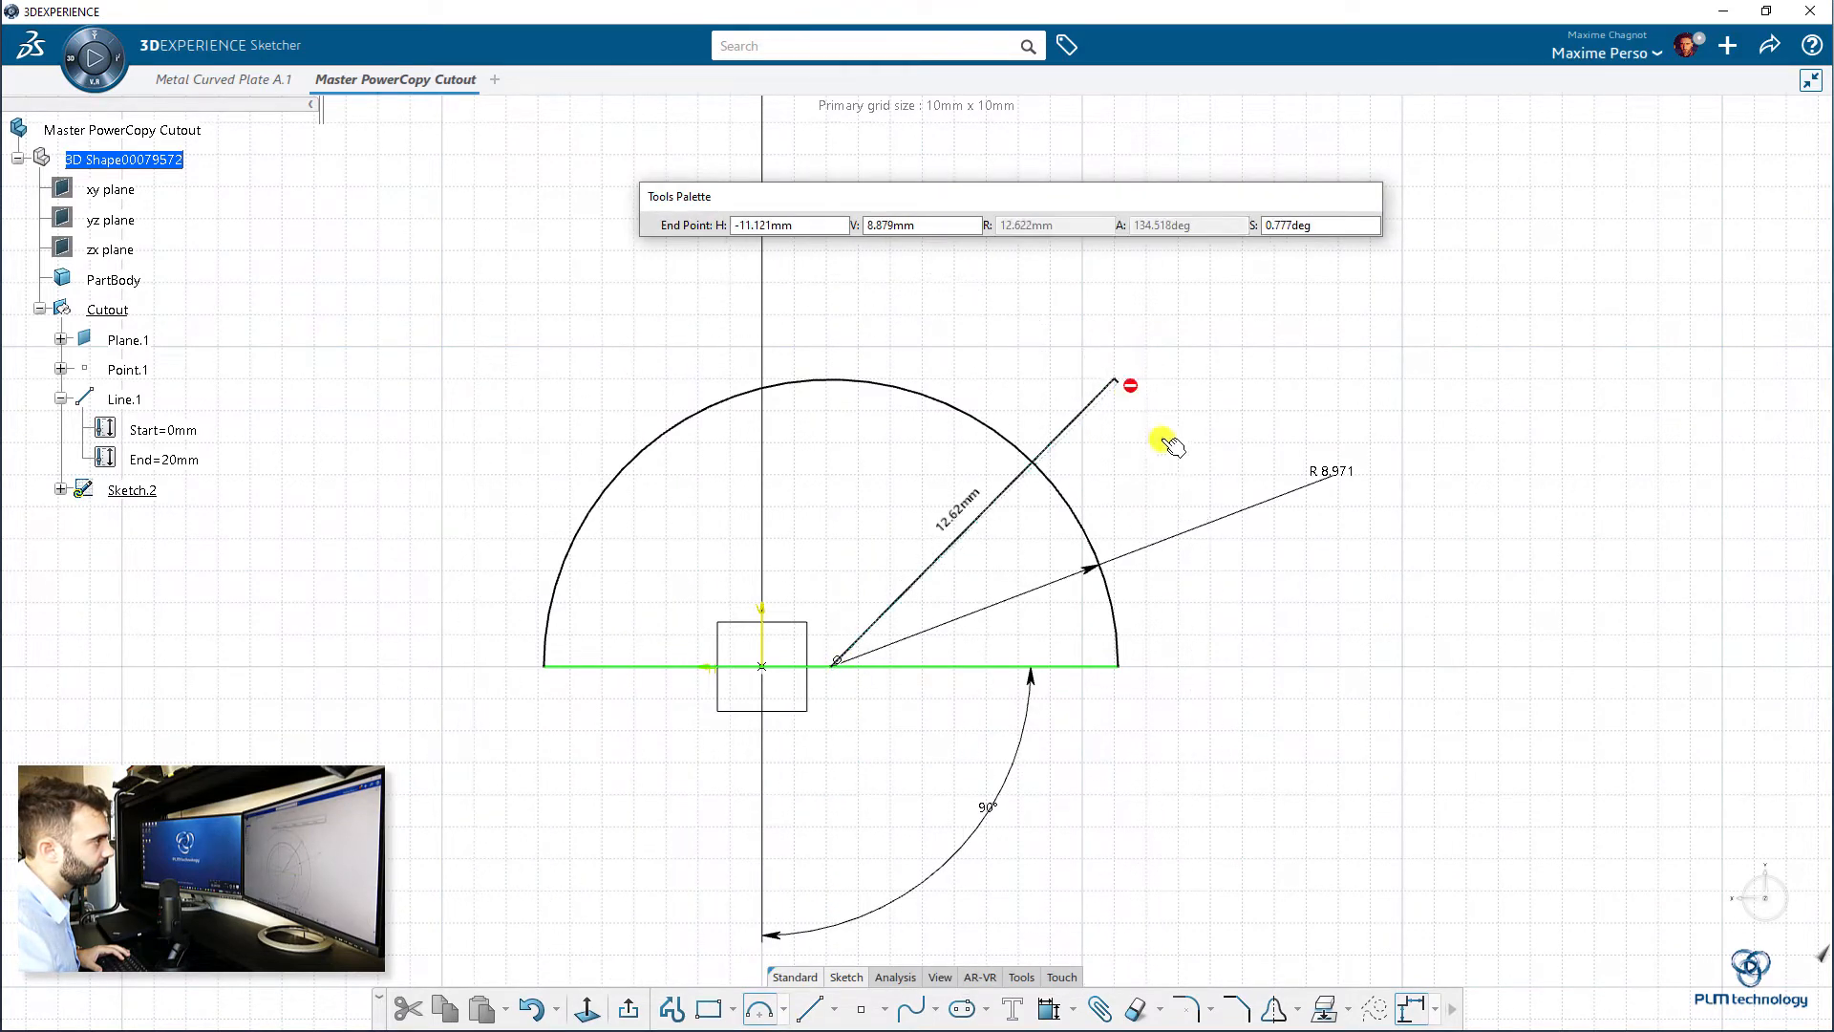
click(1231, 730)
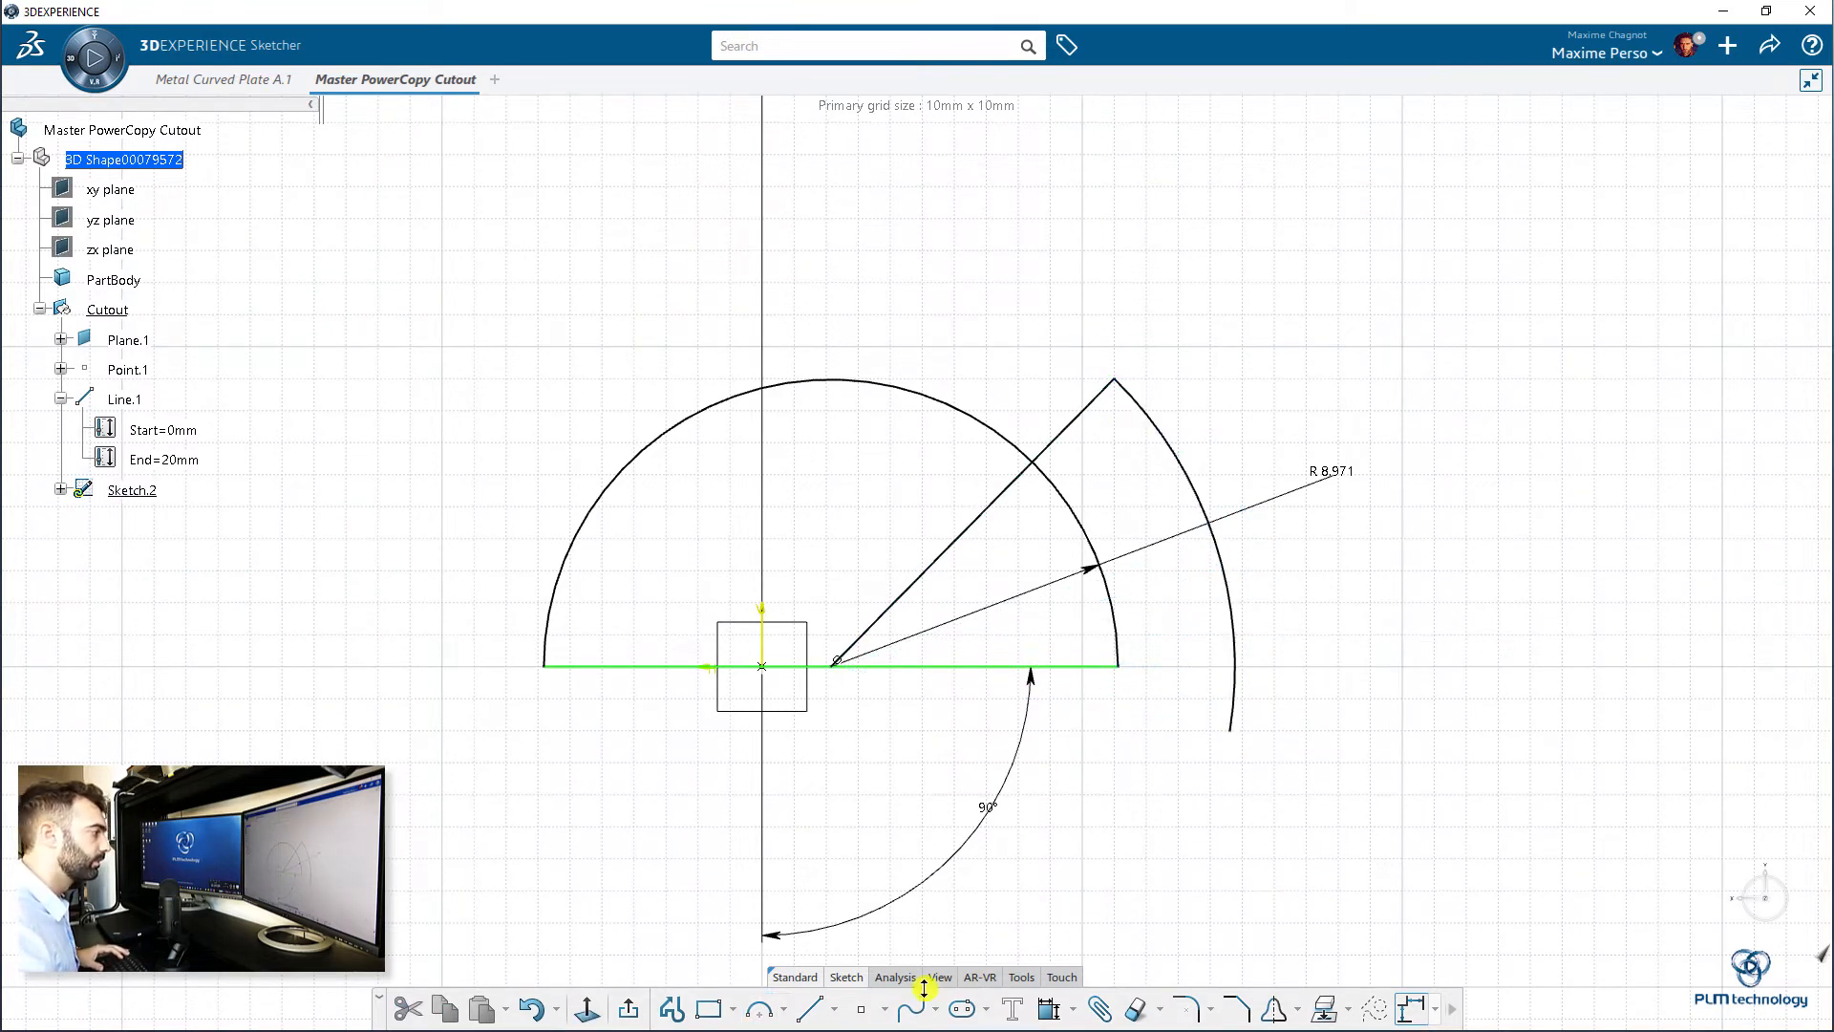
- Trim the base line and the outer arc to each other so they meet at a common corner
click(818, 1010)
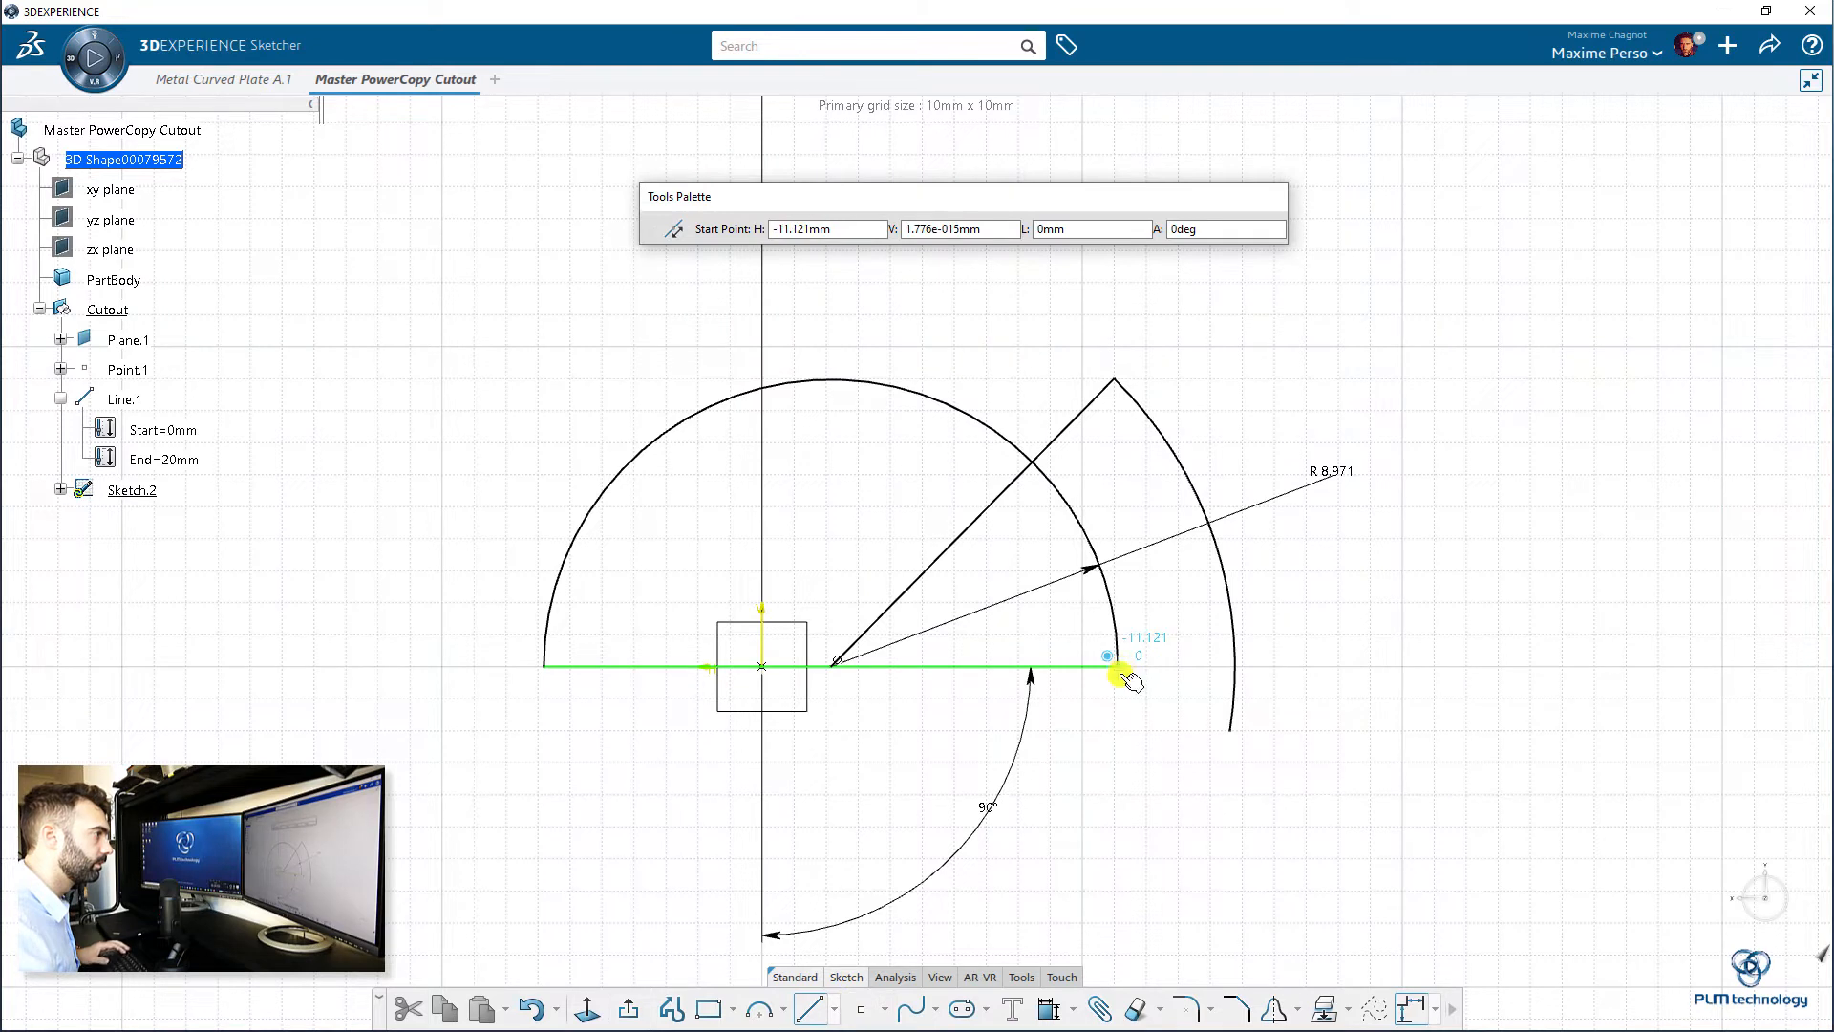
key(Escape)
click(1156, 1014)
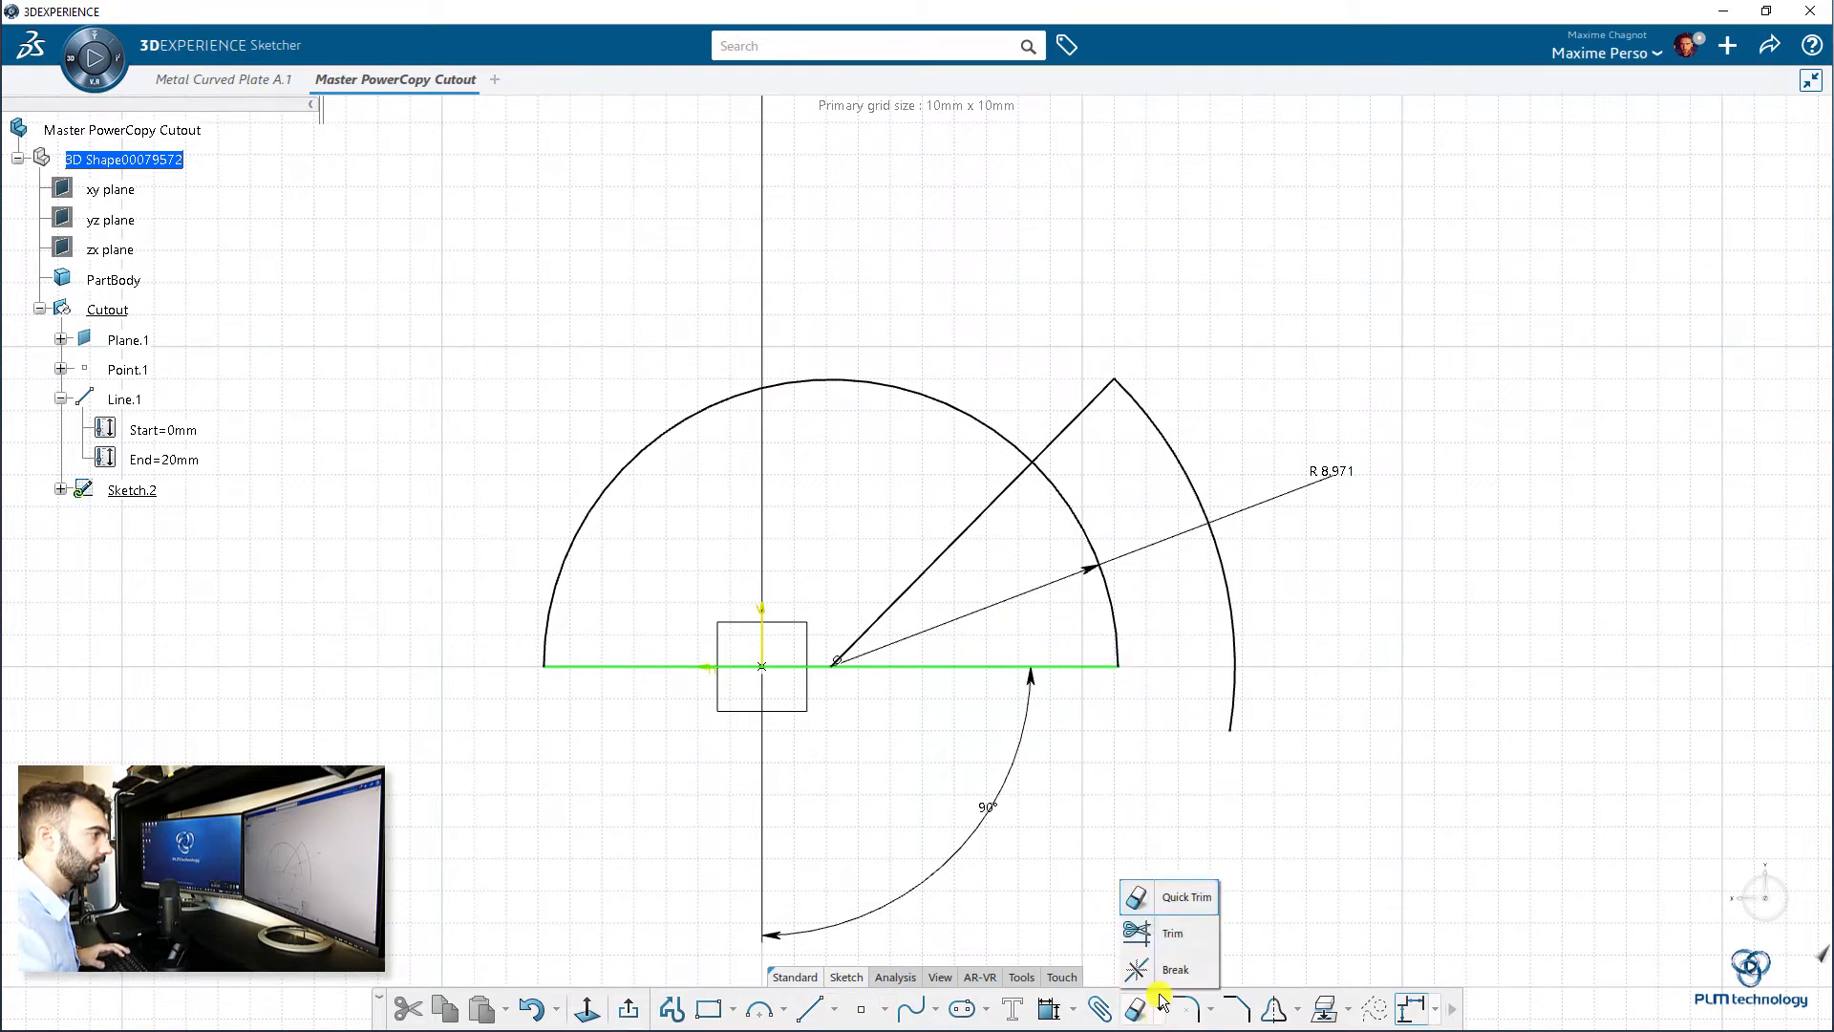
click(1175, 933)
click(1094, 667)
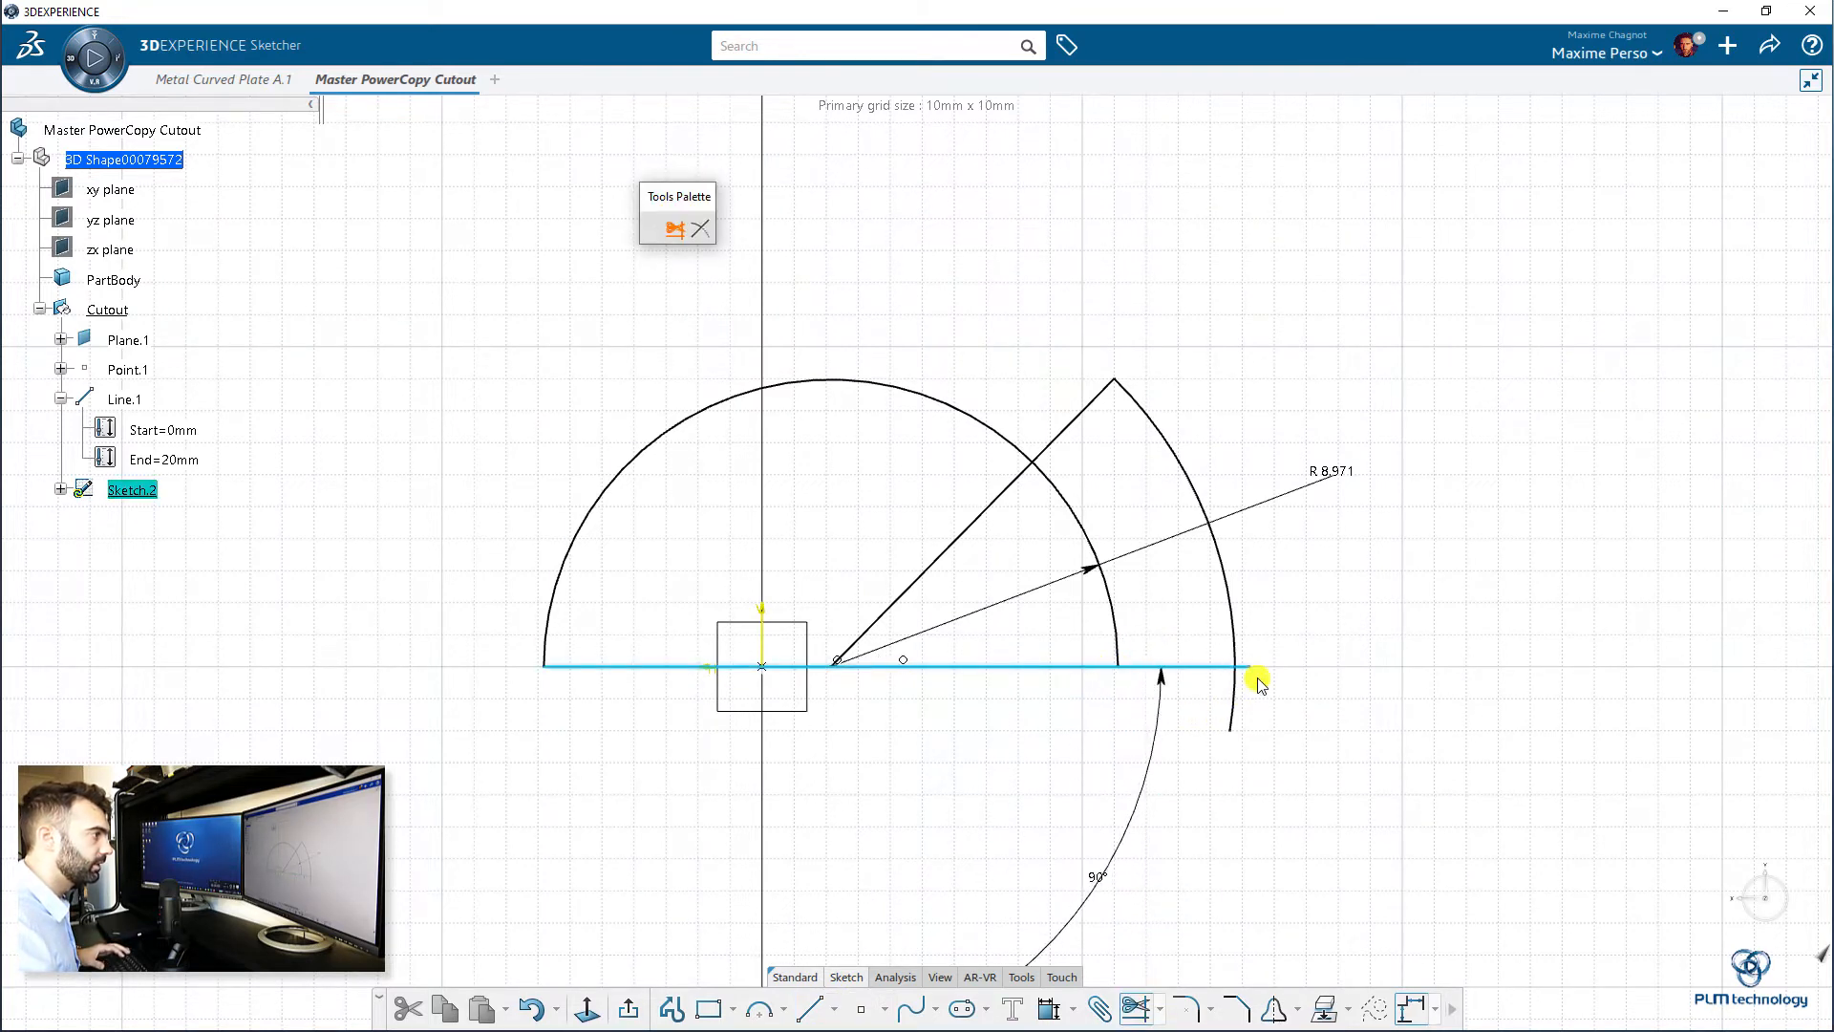
click(1239, 649)
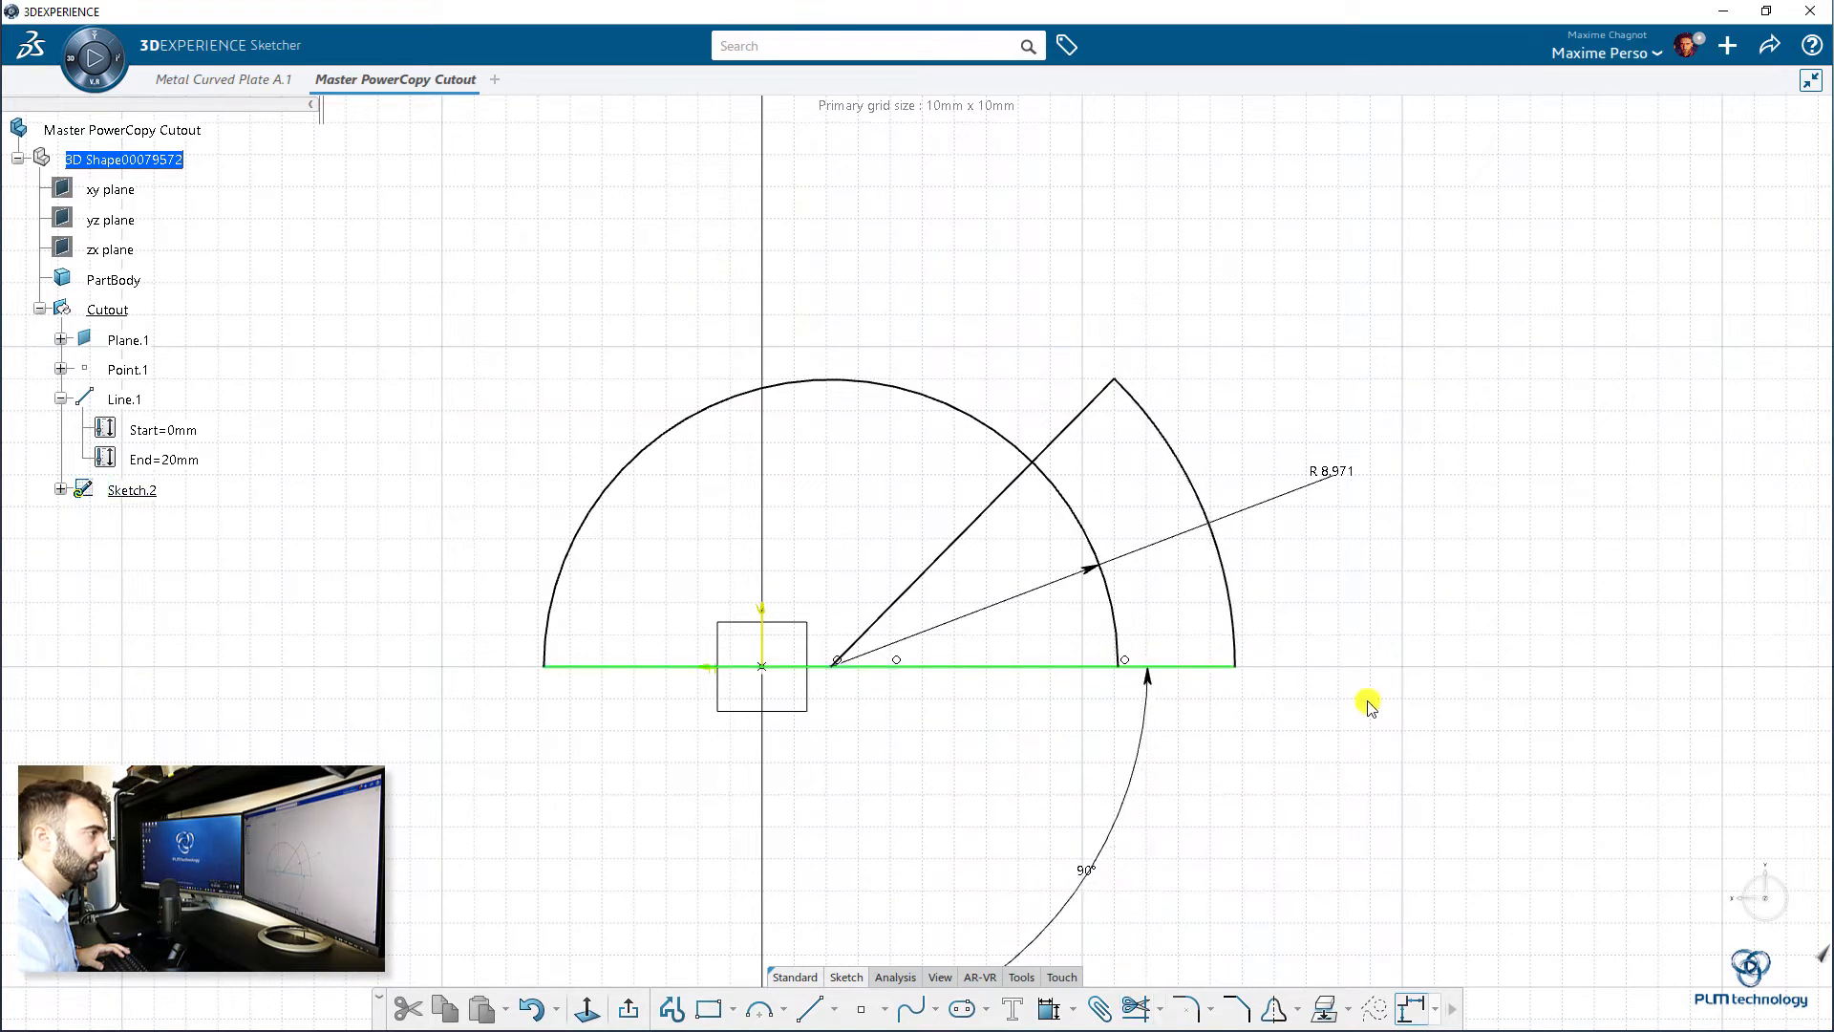
- Add a radius dimension to the outer arc and place it outside the profile
click(1226, 573)
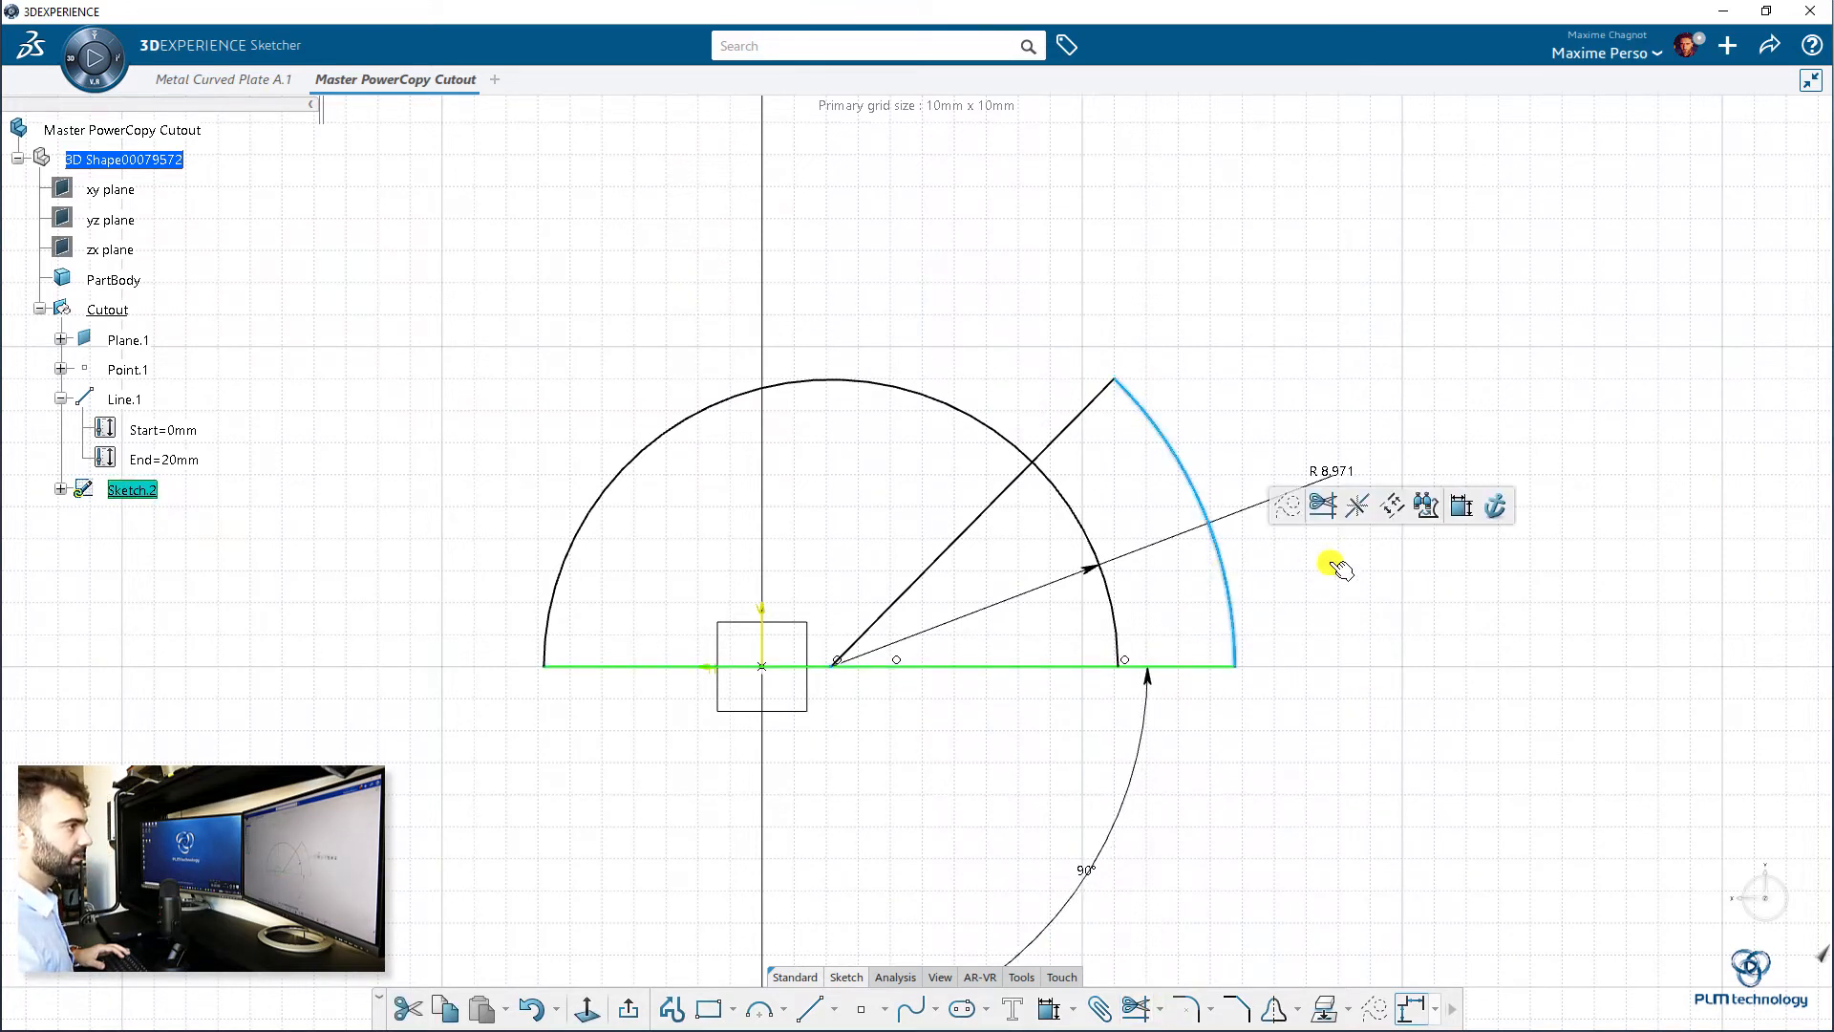
click(1461, 506)
click(1364, 597)
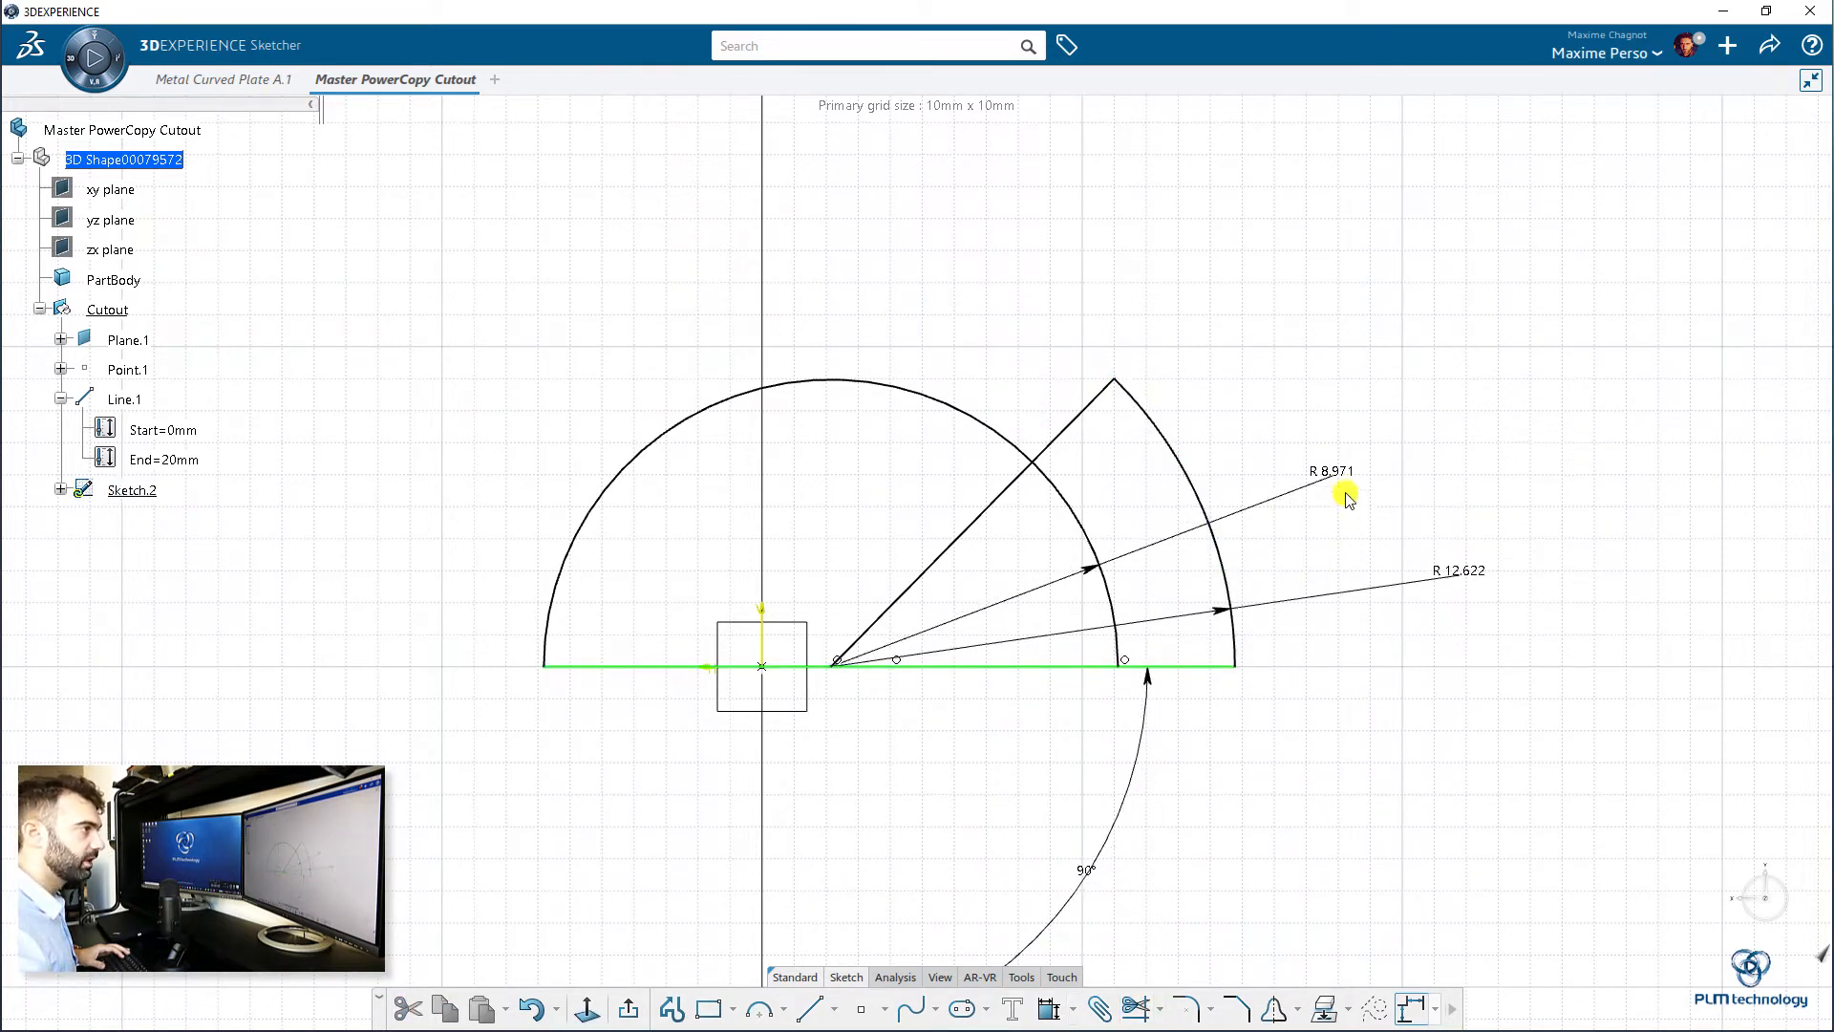
- Set the inner arc's radius to 8 mm and the outer arc's radius to 10 mm
double_click(1342, 475)
text(8.971mm)
key(Return)
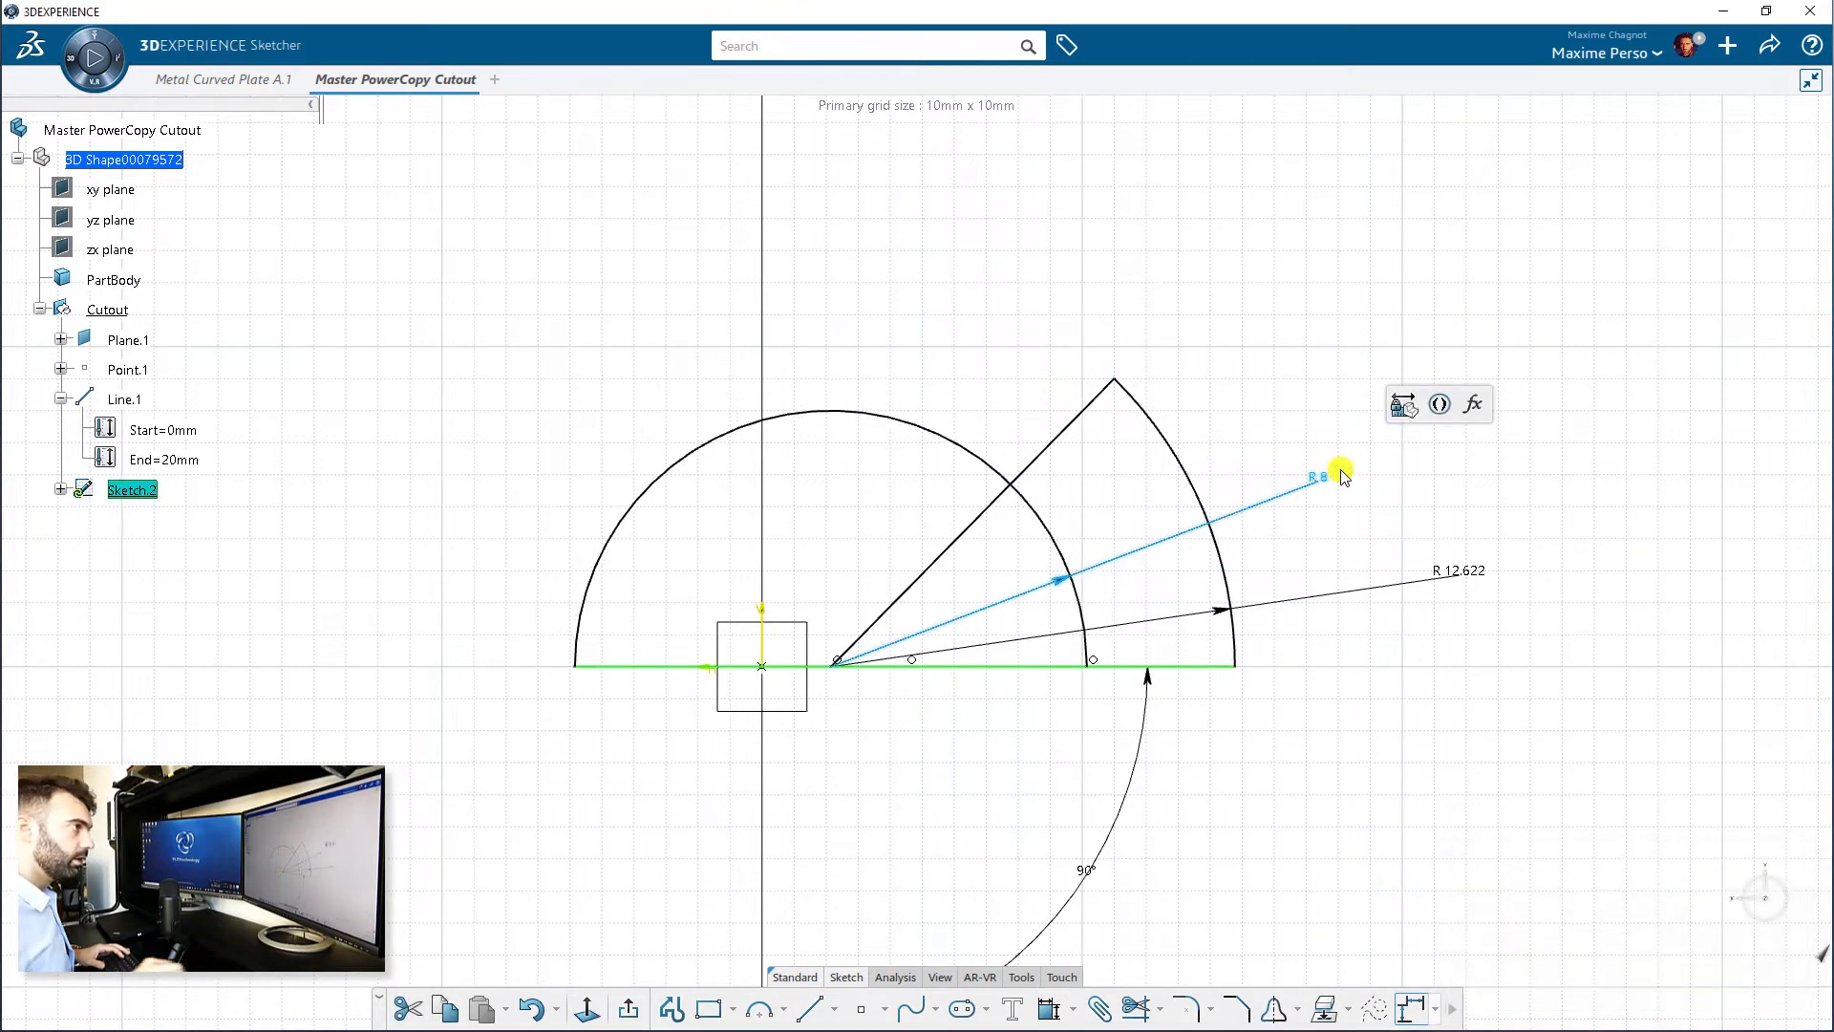
click(1434, 584)
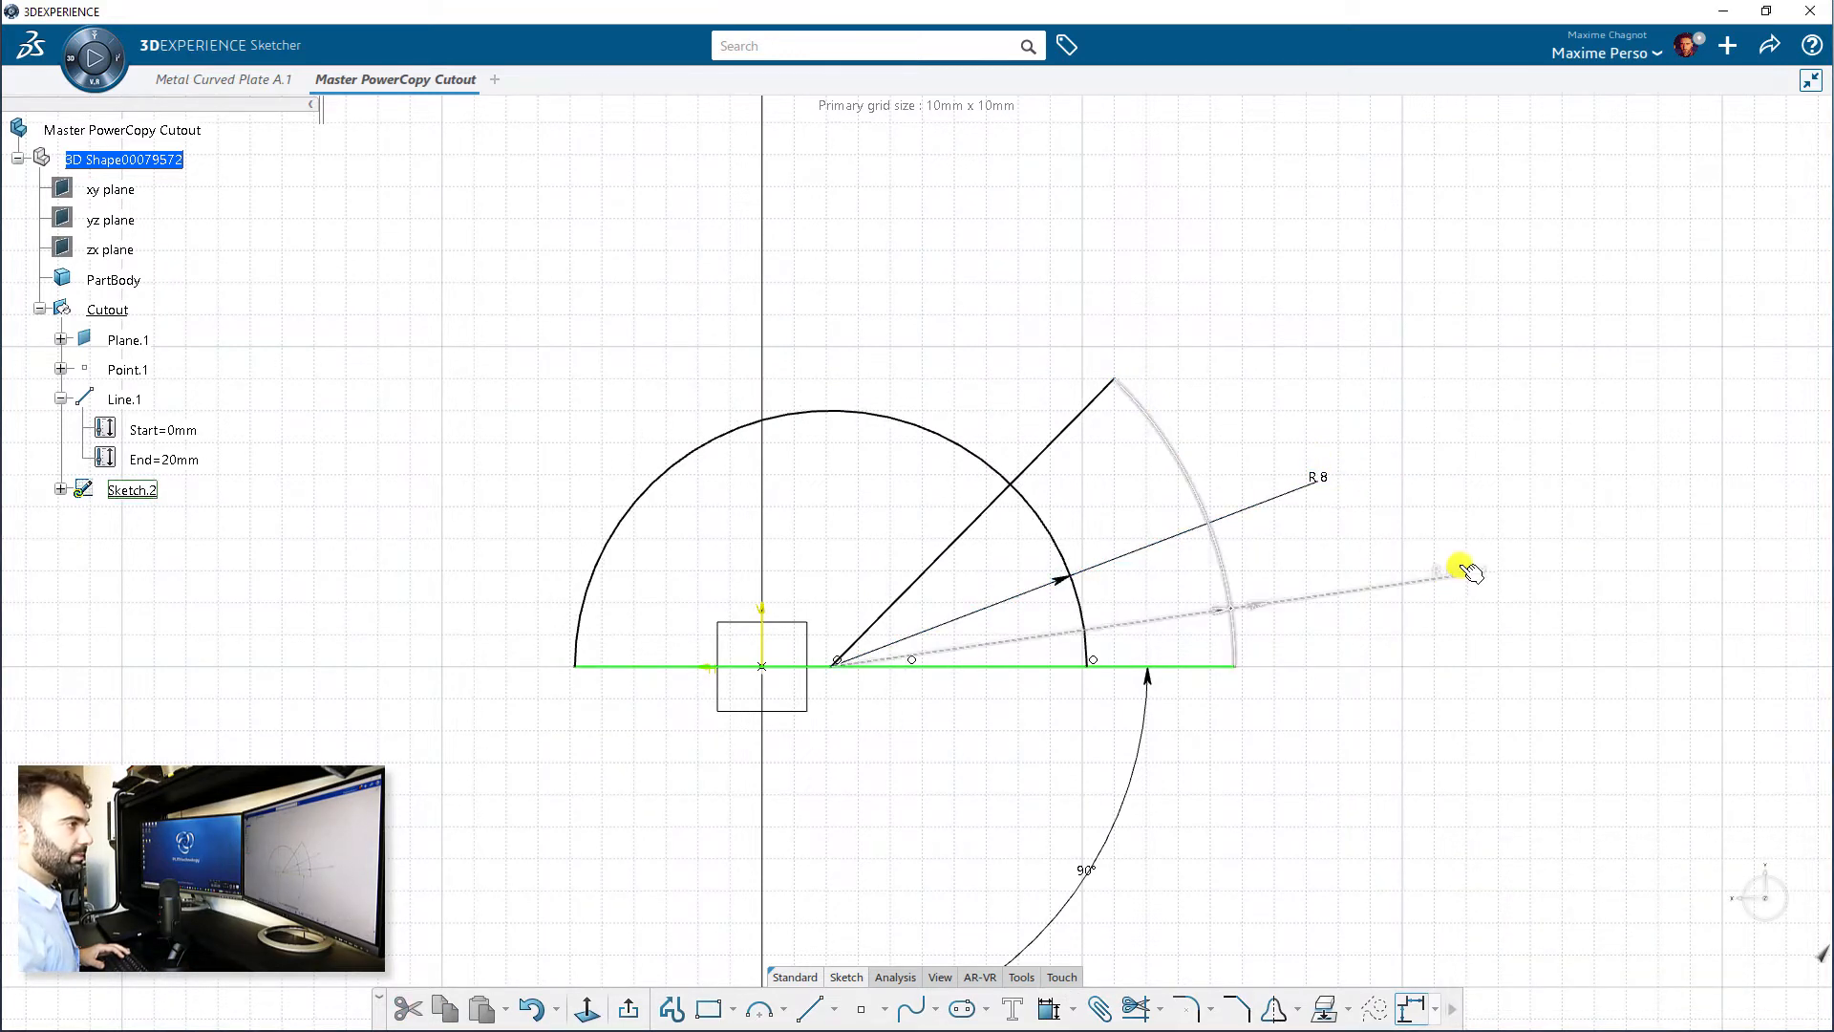
double_click(1453, 576)
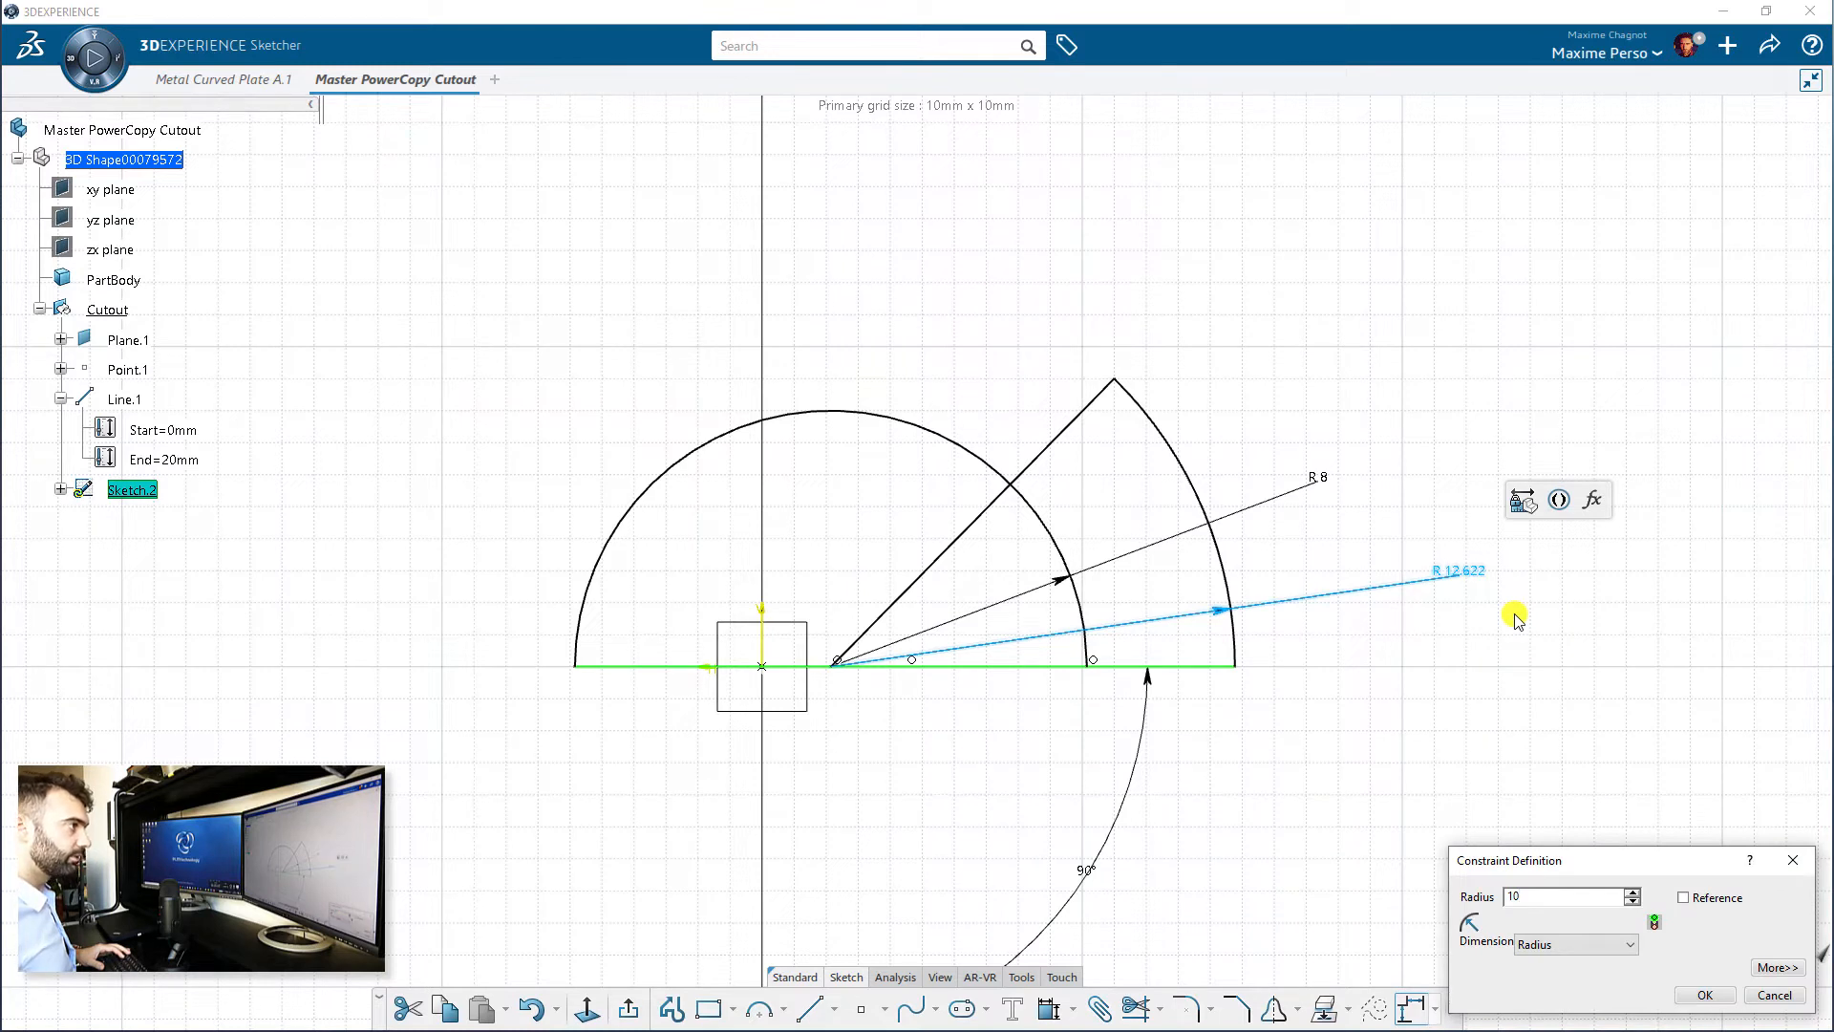
text(10)
key(Return)
click(1246, 471)
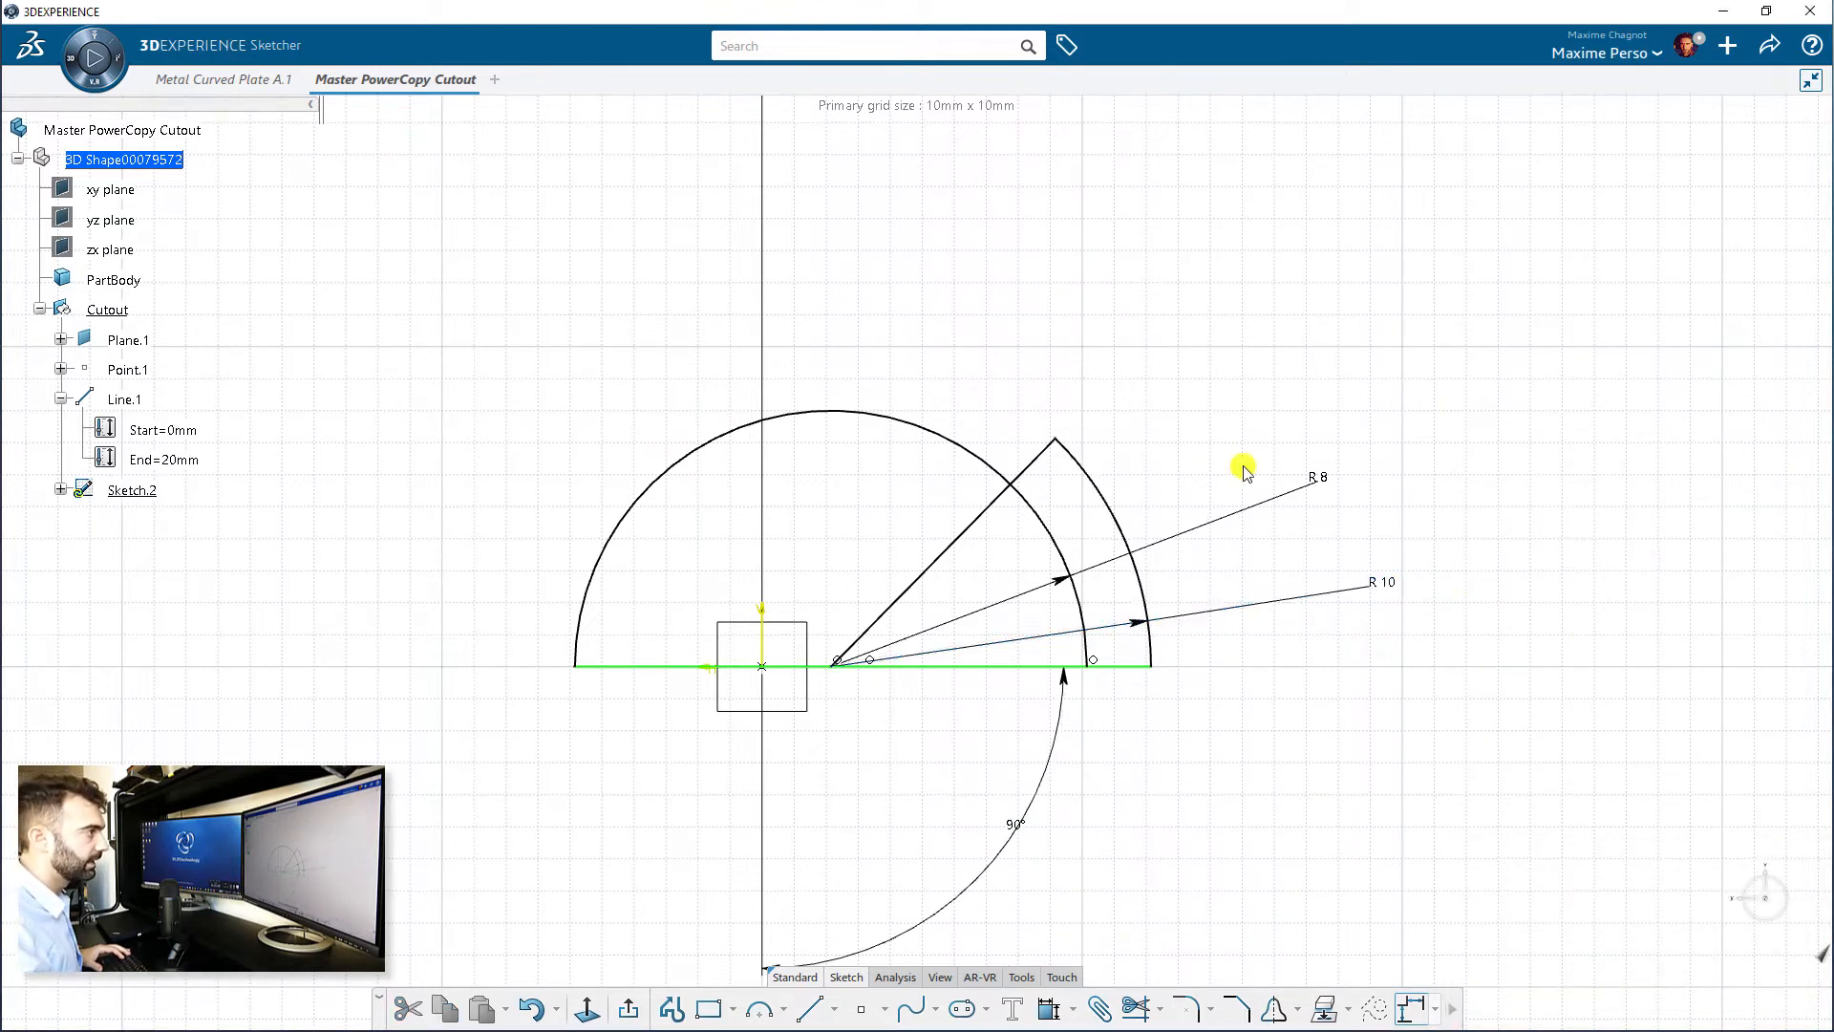
- Quick Trim the part of the diagonal line inside the inner arc, keeping only the segment between the two arcs
click(1072, 1009)
click(971, 842)
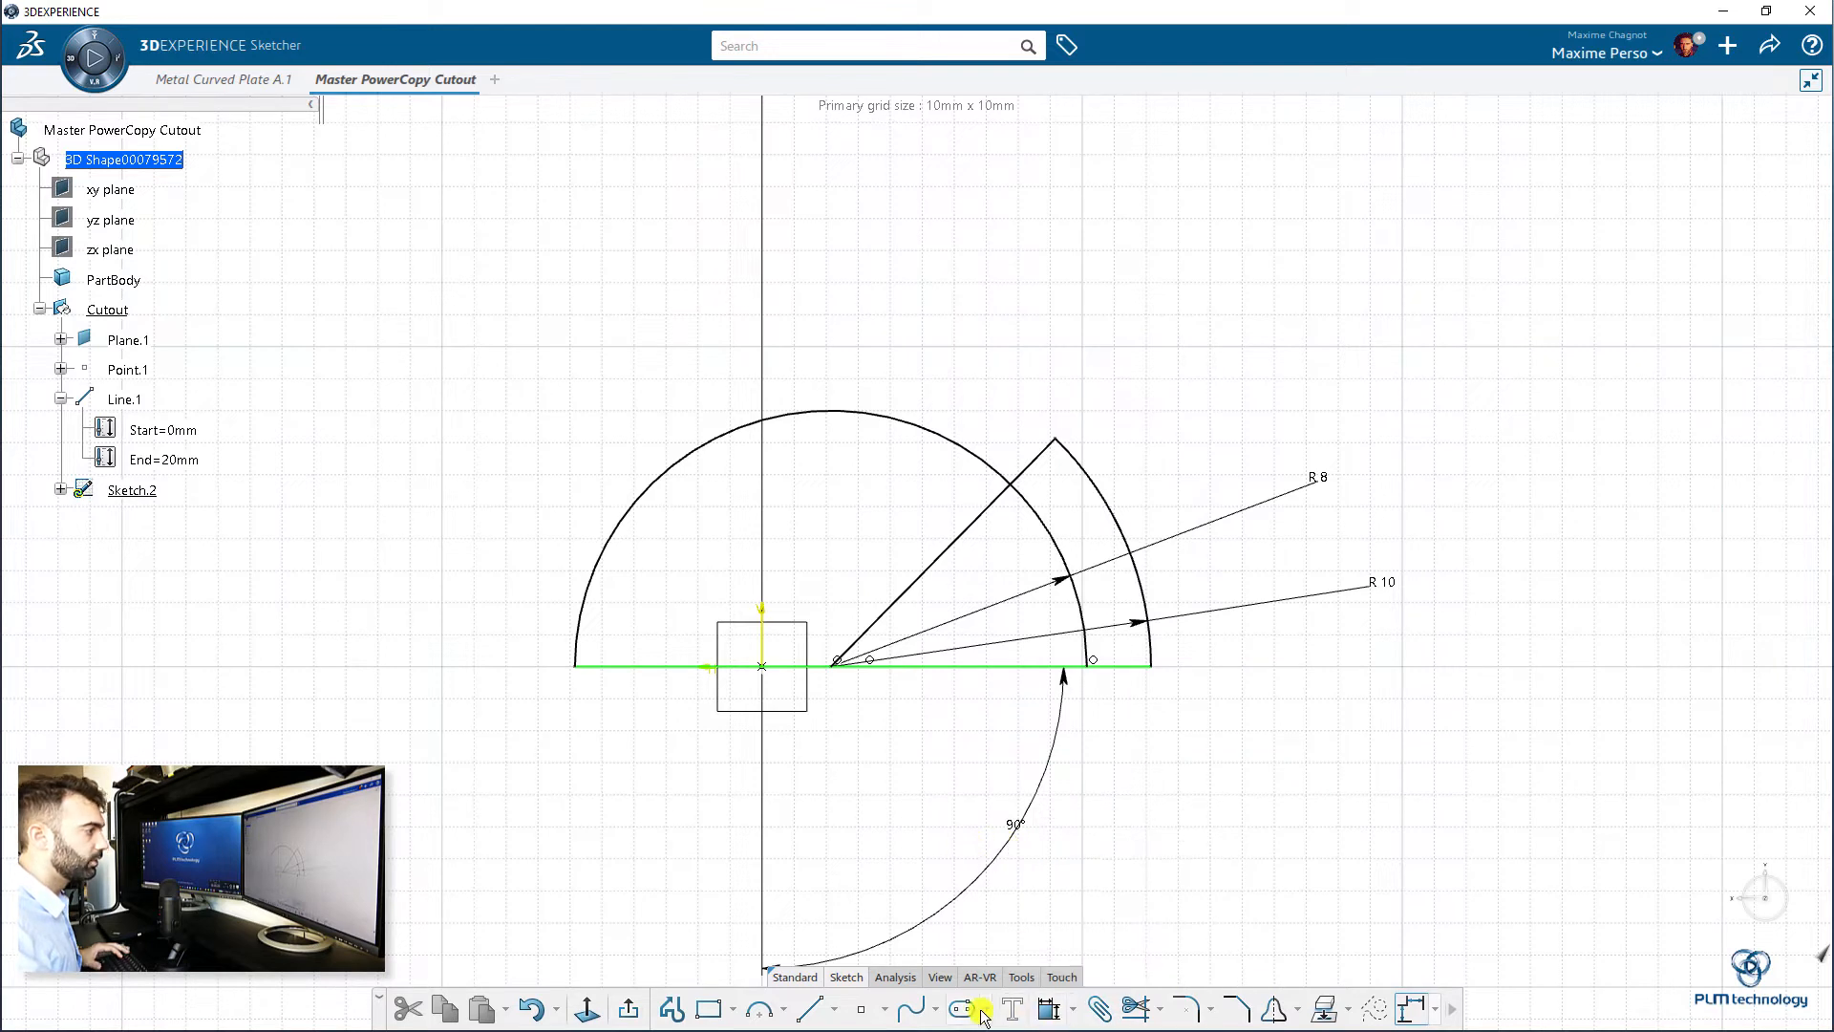
click(1184, 1010)
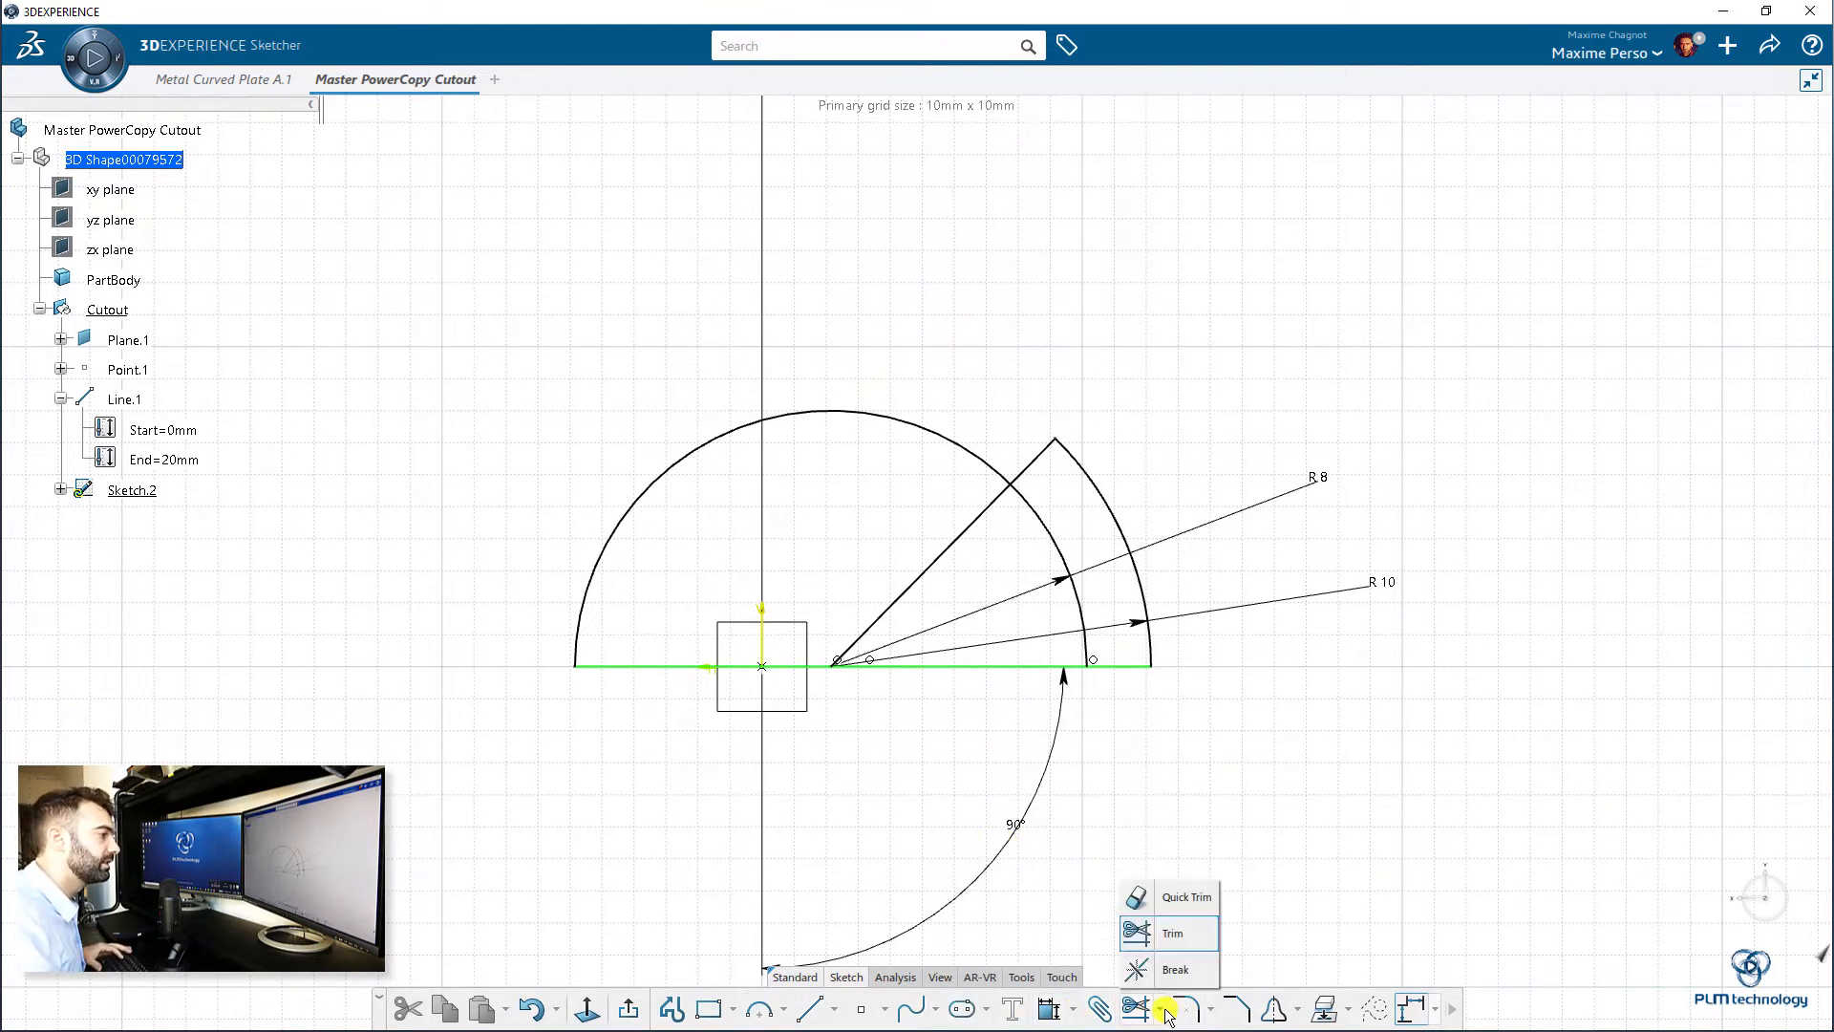
click(1153, 898)
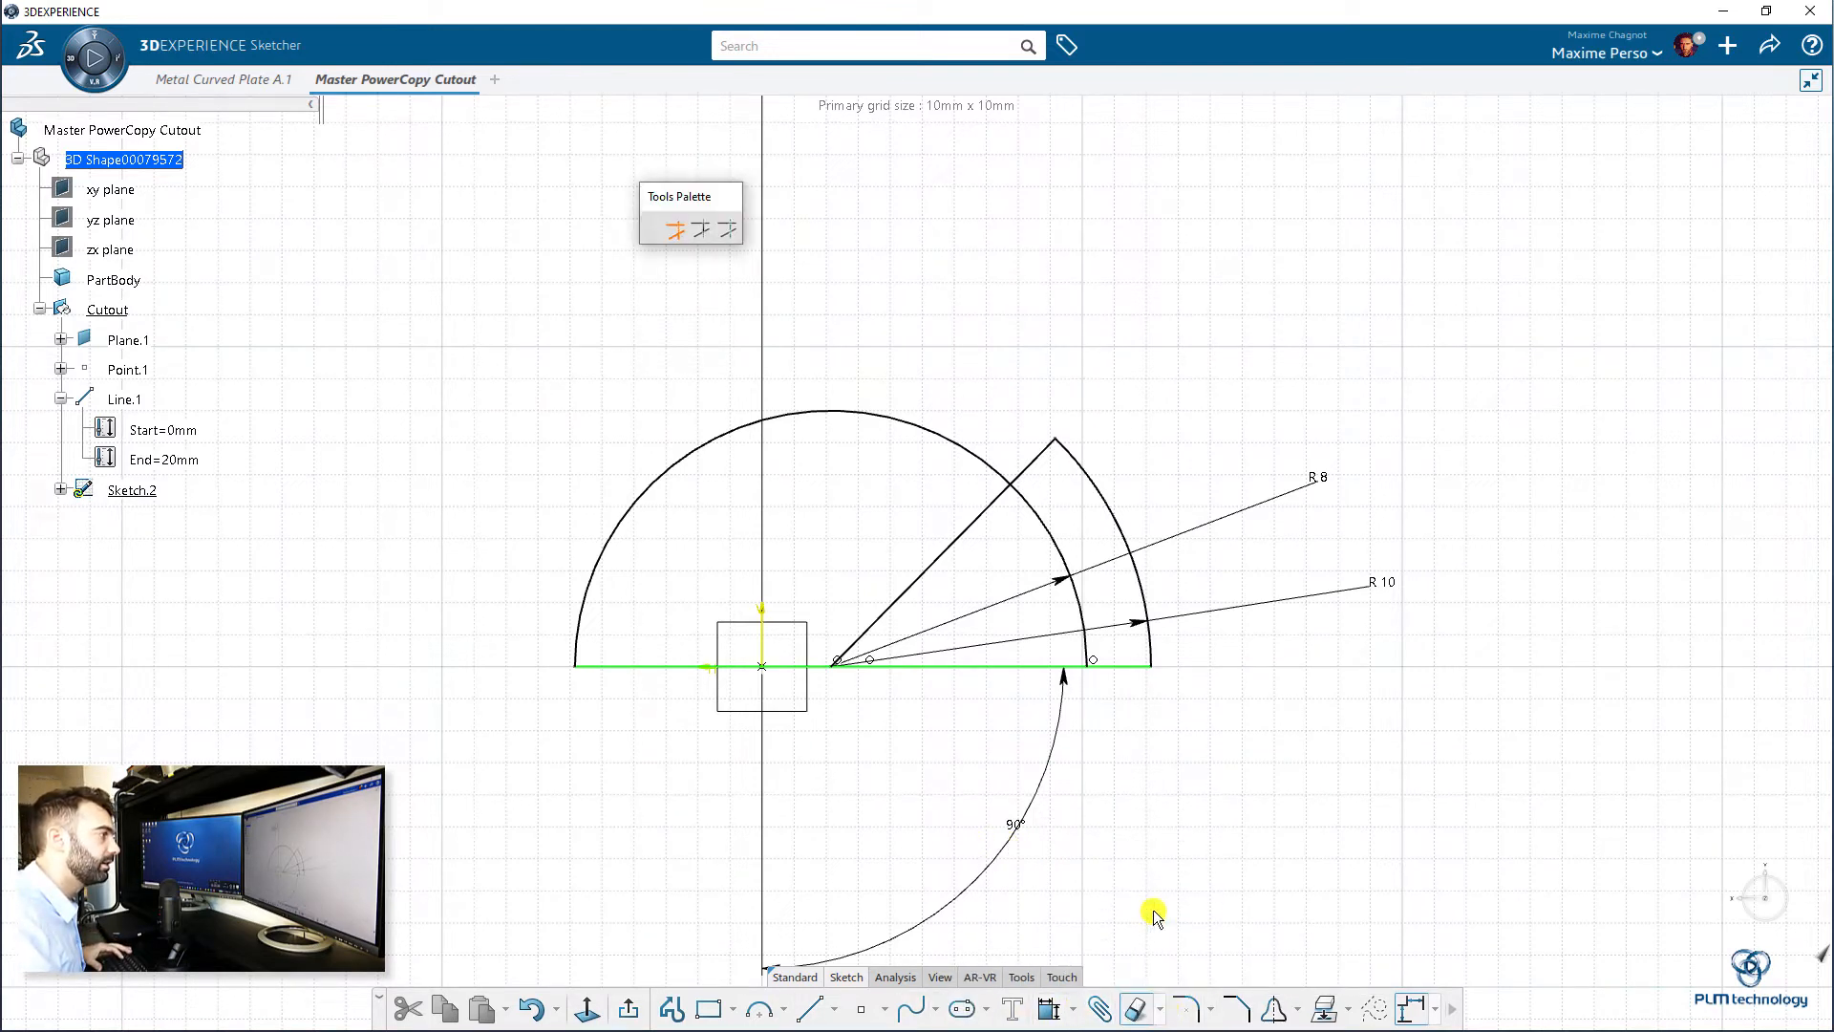
click(995, 512)
click(1032, 508)
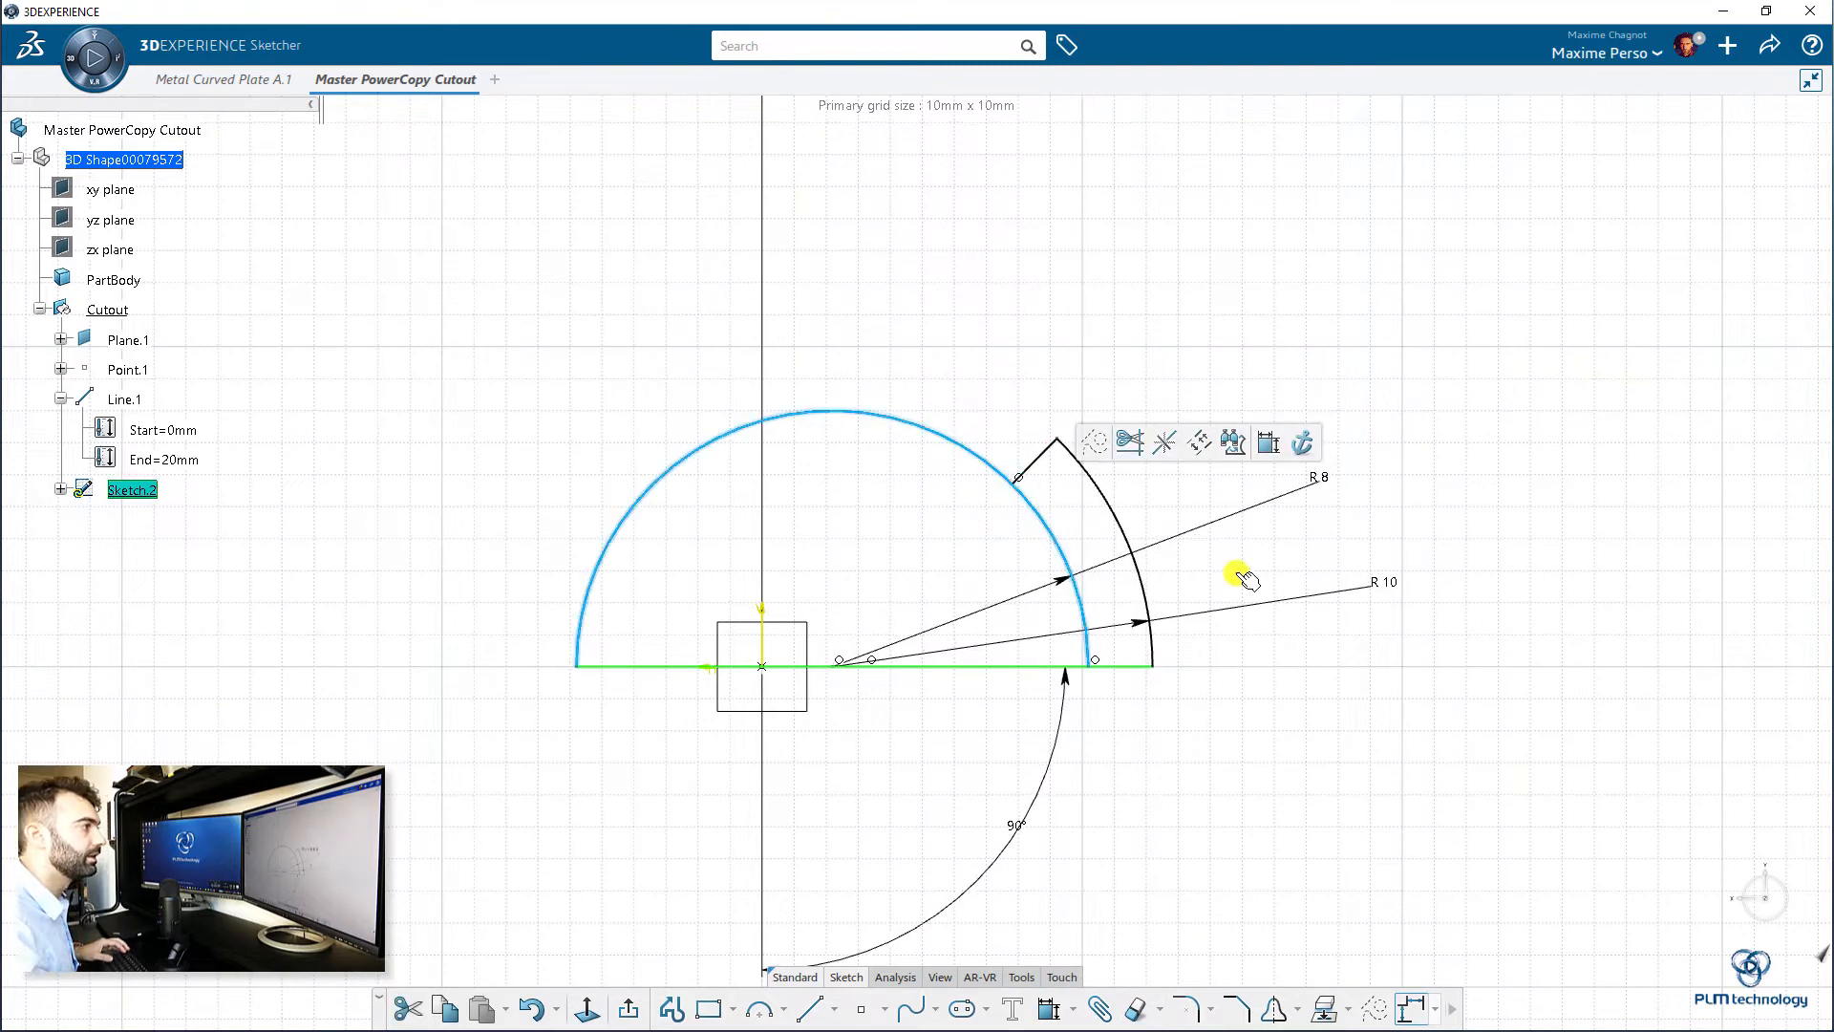
- Trim away the R 8 arc portion between the short slanted line and the baseline, and move its radius dimension outward
click(1251, 802)
click(1135, 1008)
click(1037, 503)
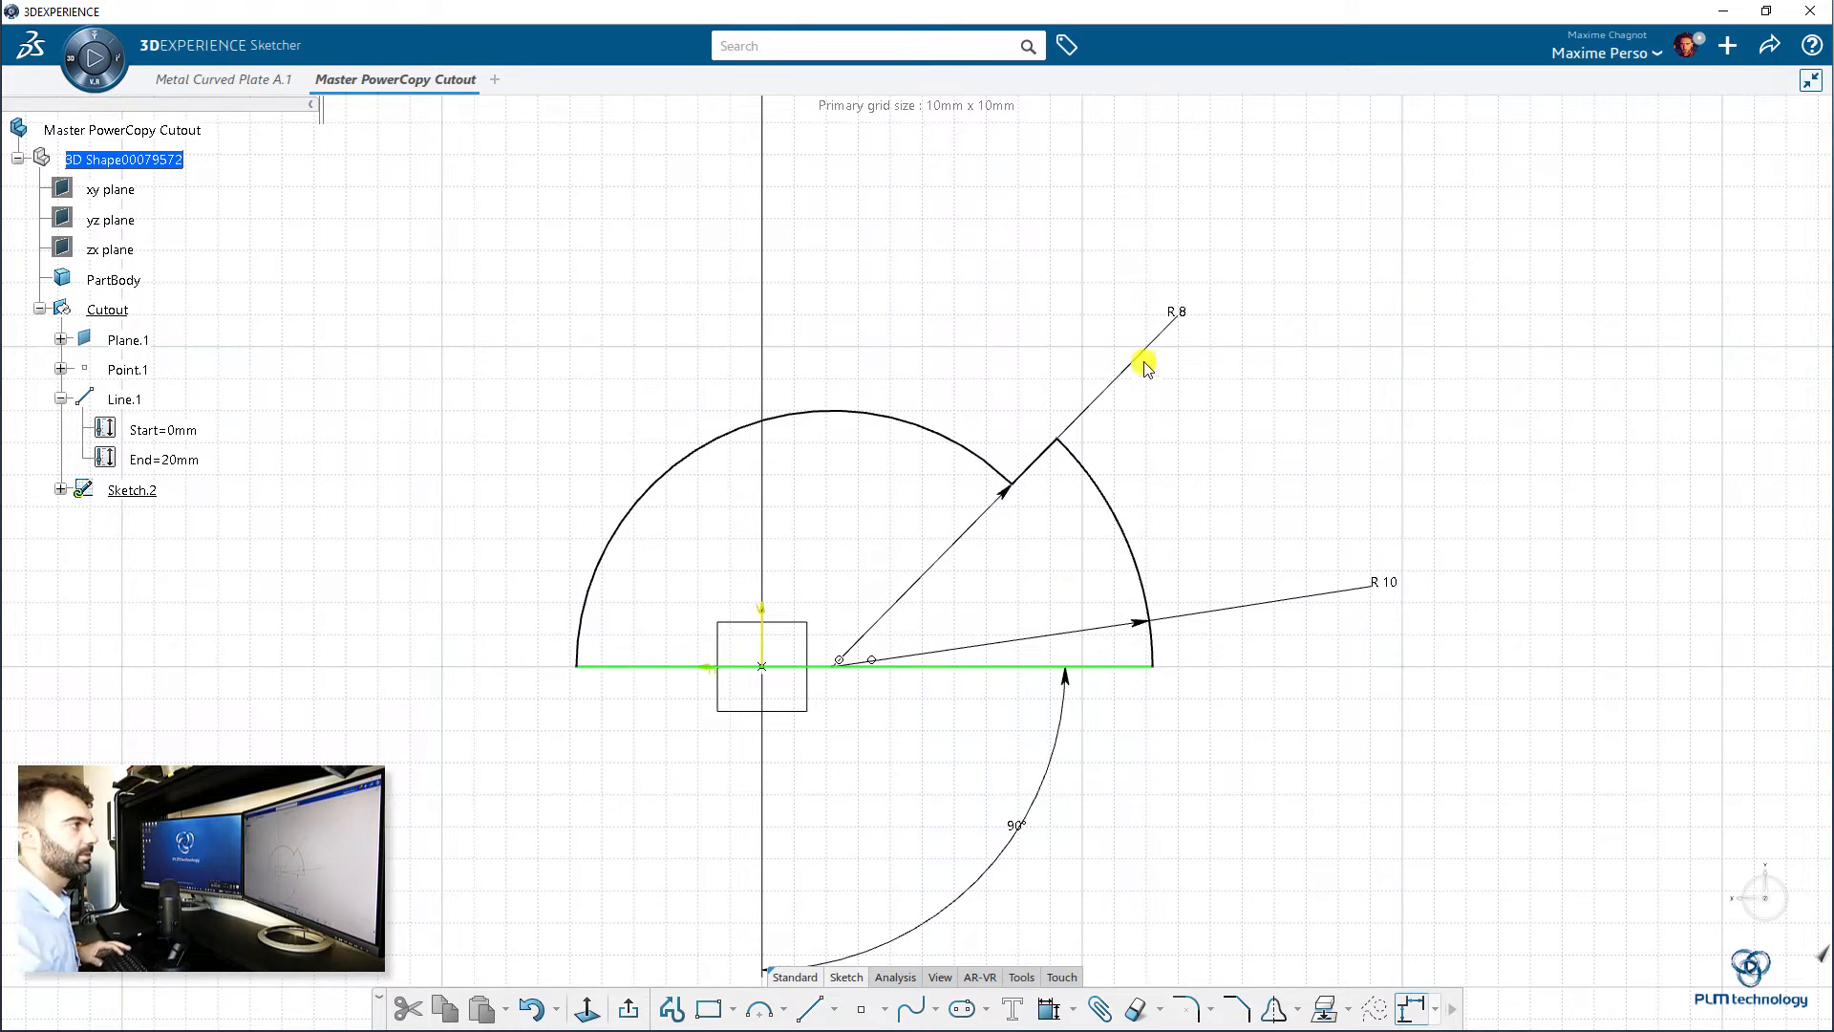
drag(1177, 330, 1289, 212)
click(1260, 420)
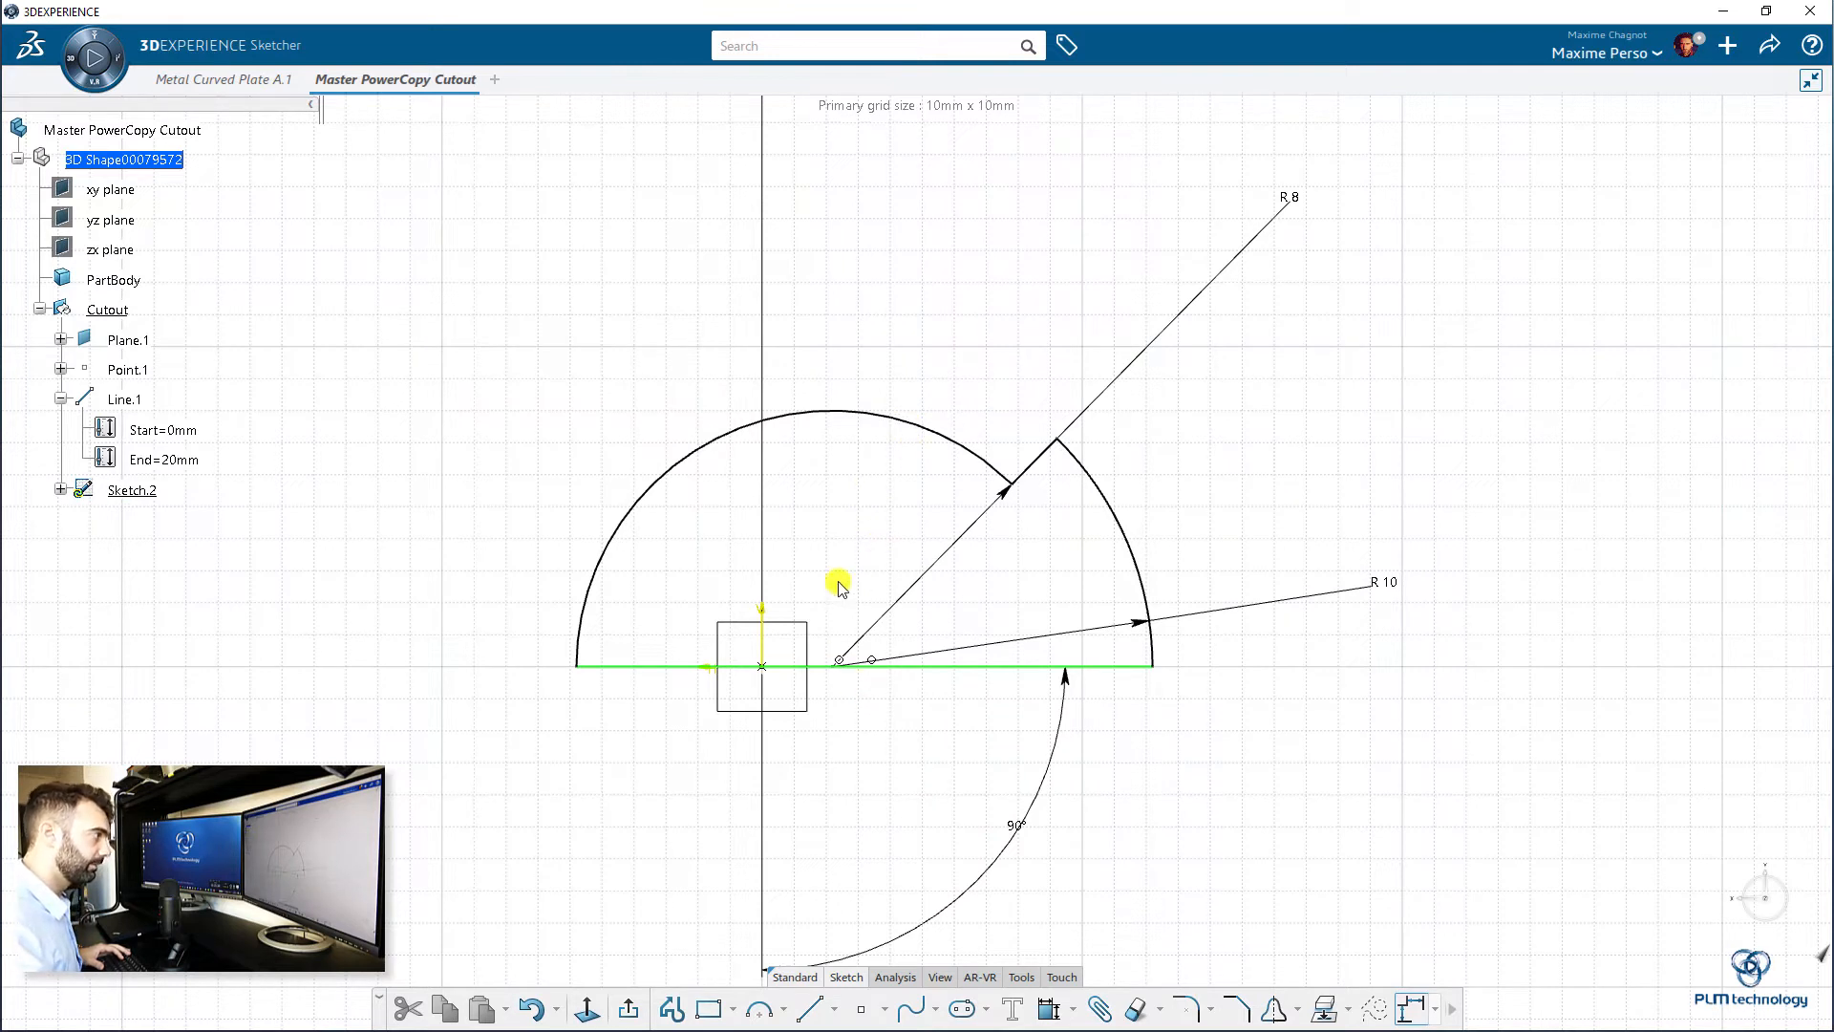
- Add a 45° angle dimension between the short slanted line and the horizontal baseline
click(1036, 460)
click(1098, 666)
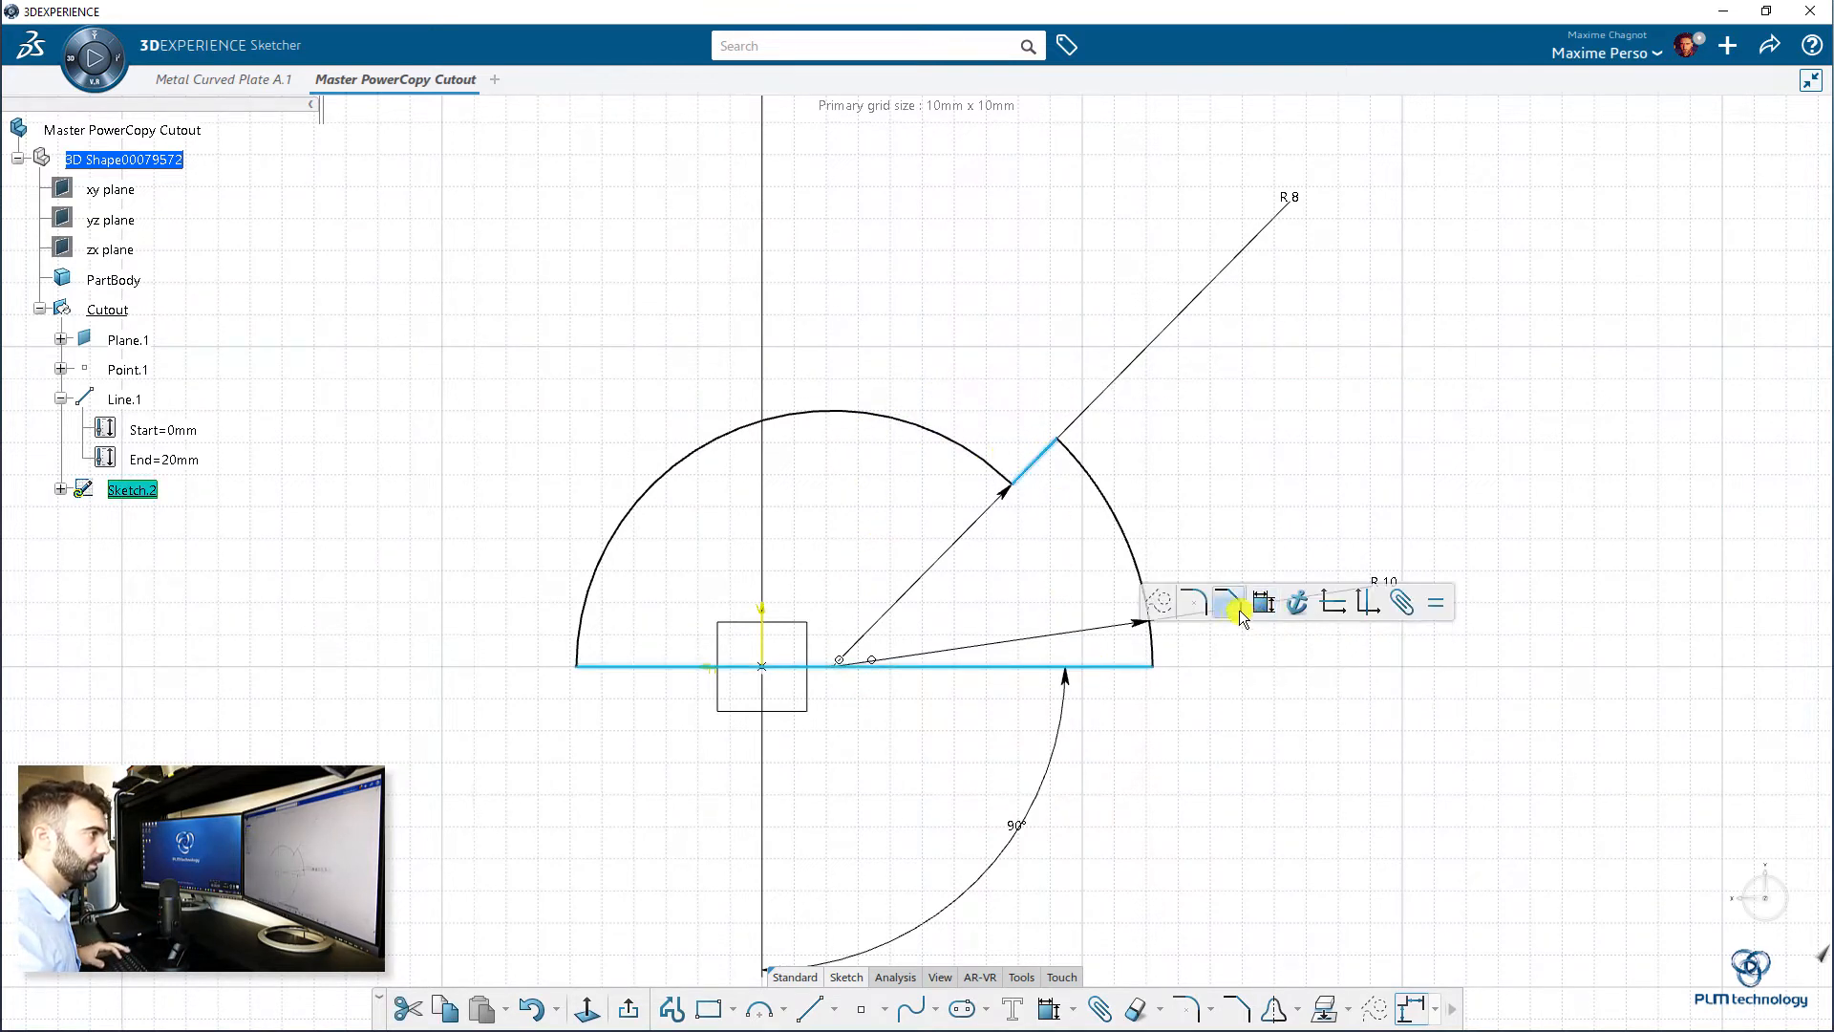
click(1488, 537)
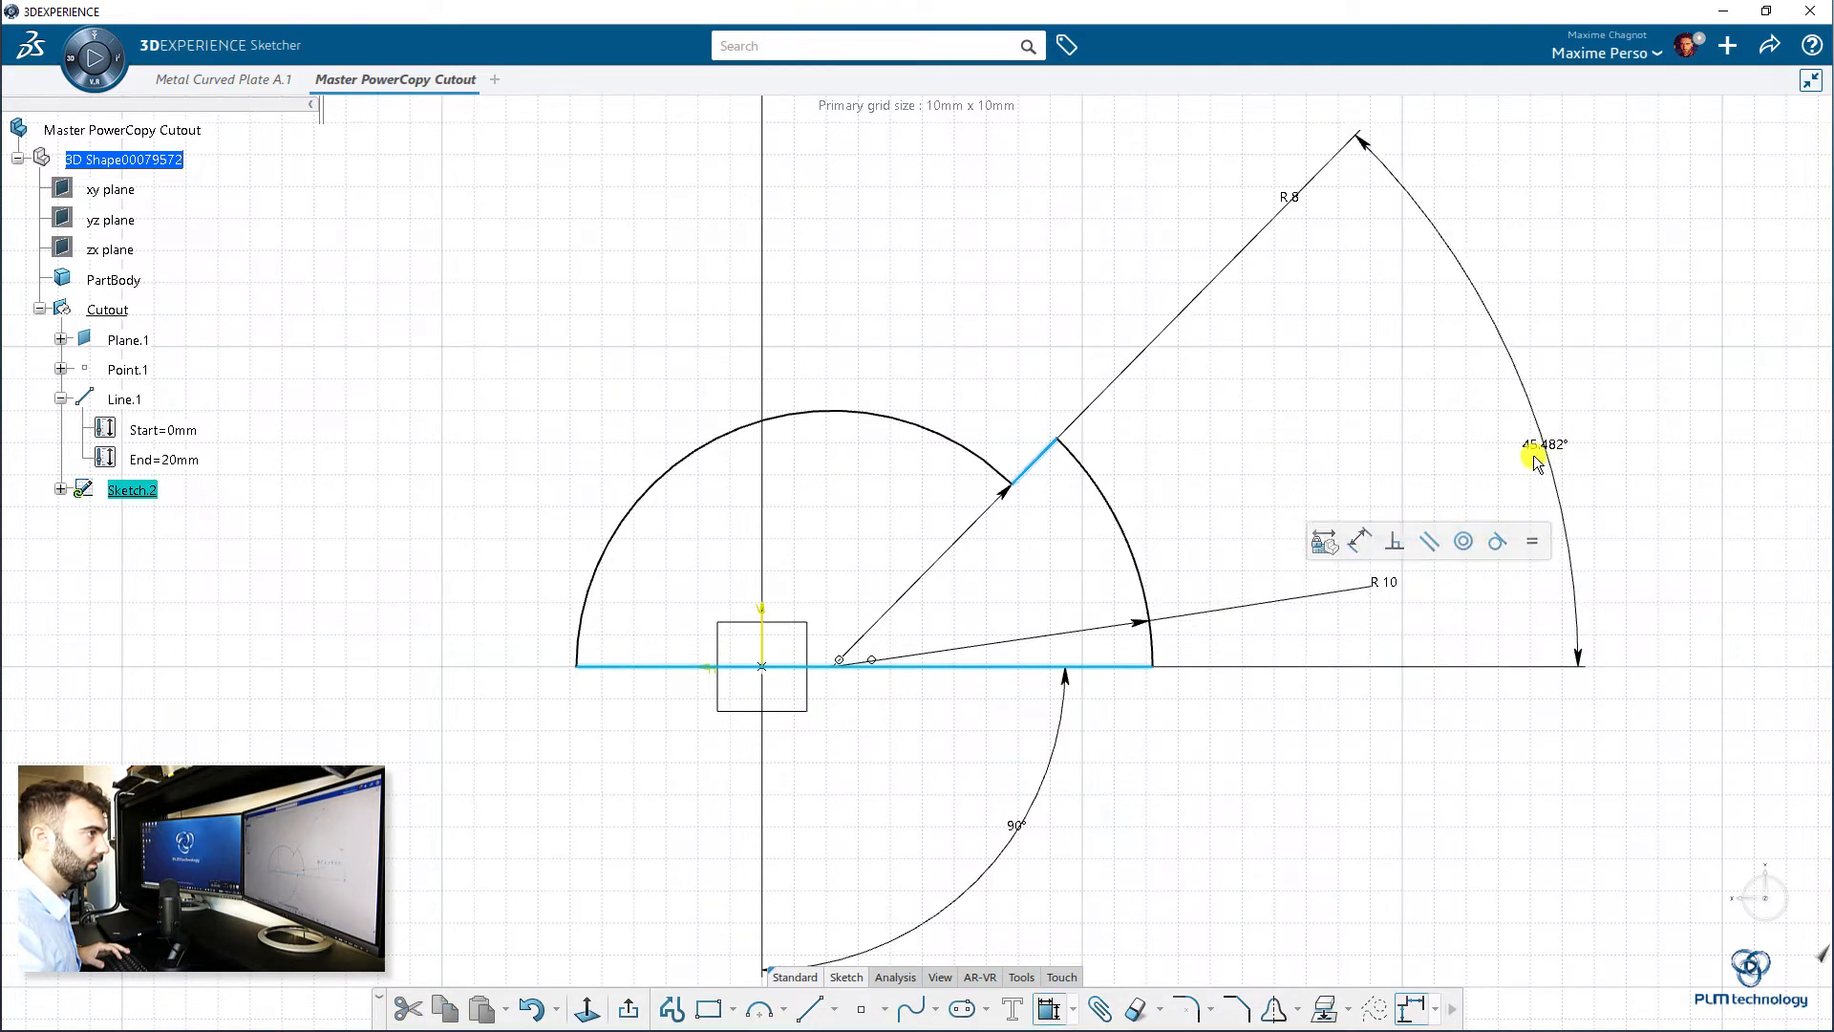
click(1564, 457)
text(45.482deg)
key(Return)
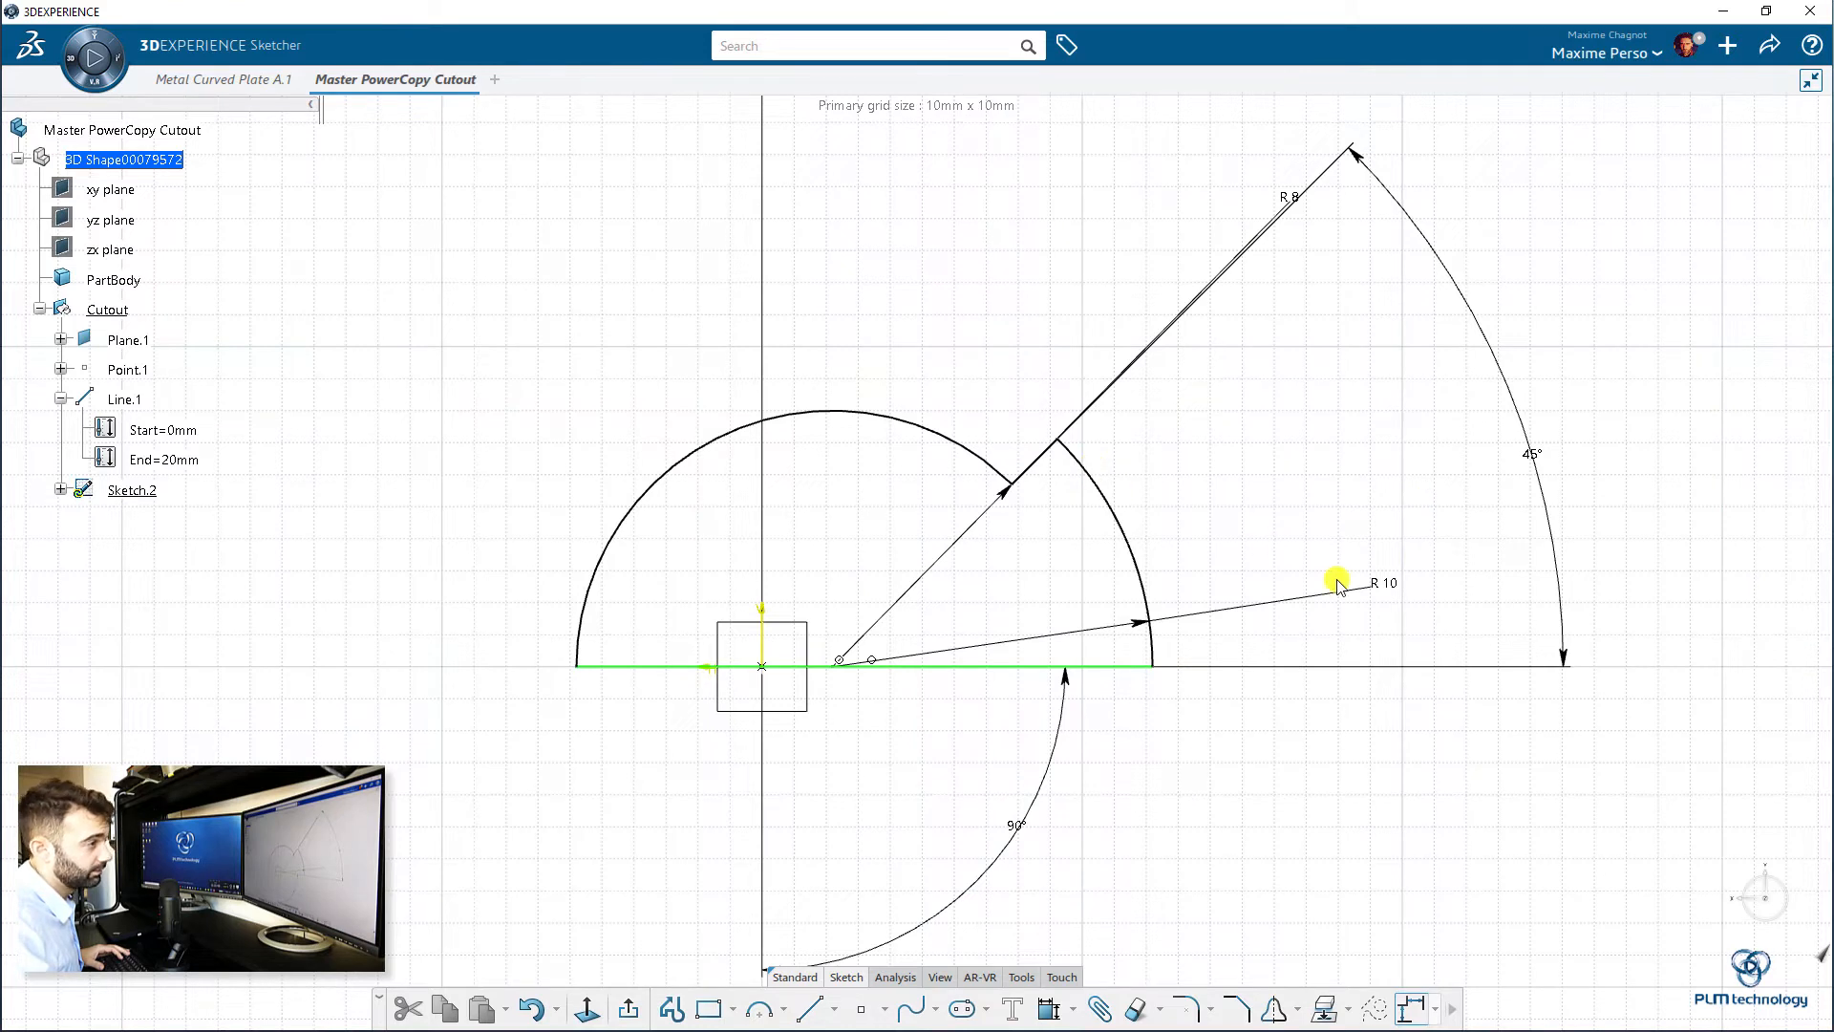
- Constrain the common centre of the two arcs to be coincident with the vertical reference line, Line.1
mouse_move(1113, 511)
mouse_down()
mouse_move(1160, 504)
mouse_move(1134, 500)
mouse_up()
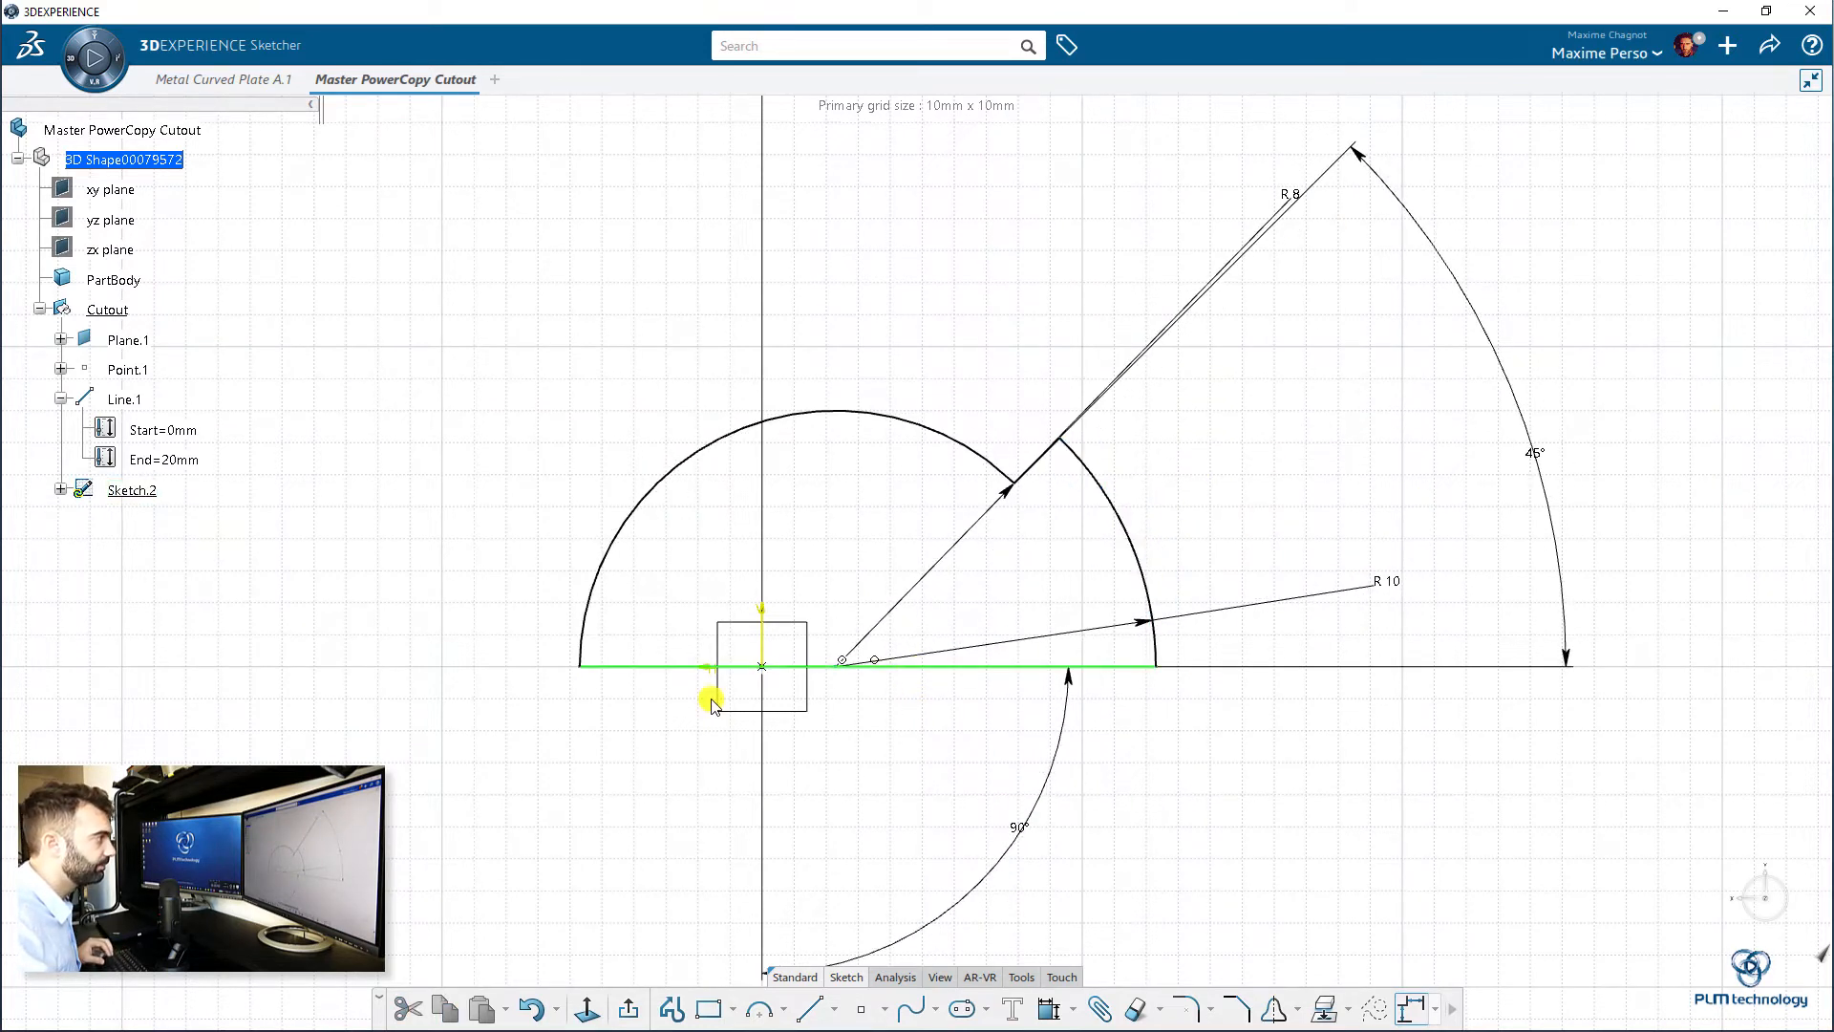
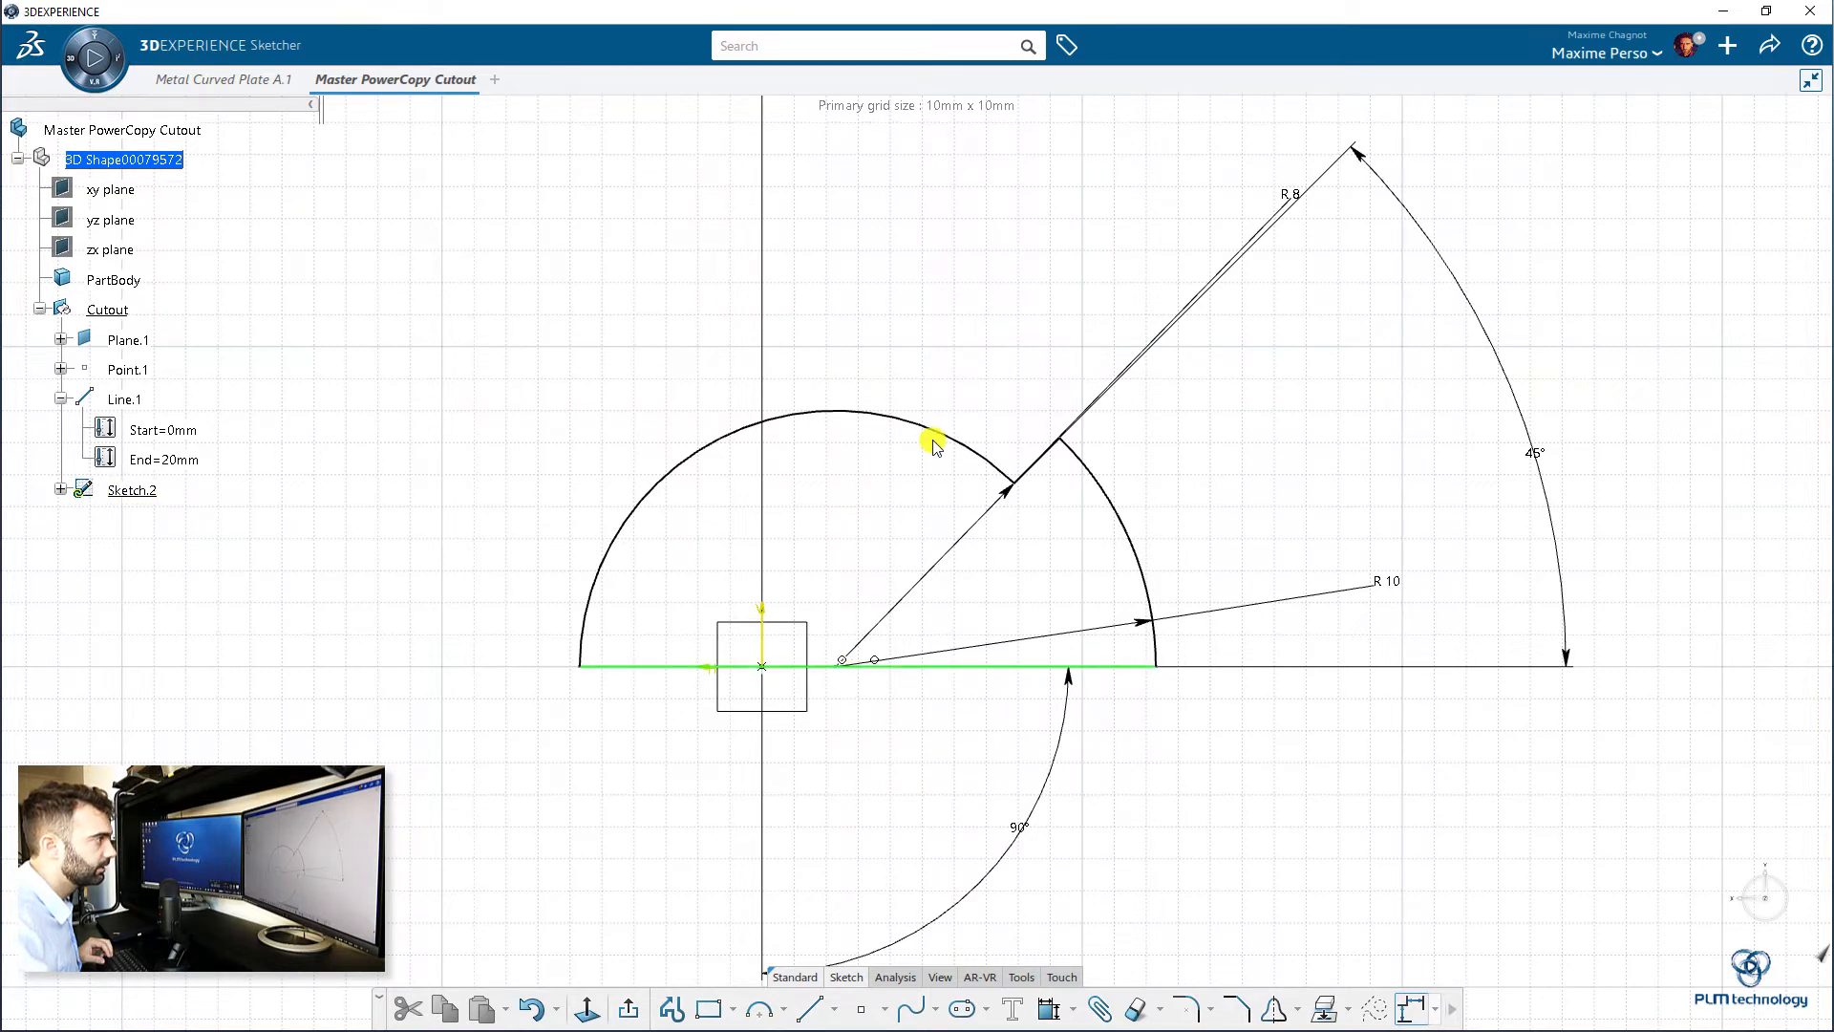
click(846, 667)
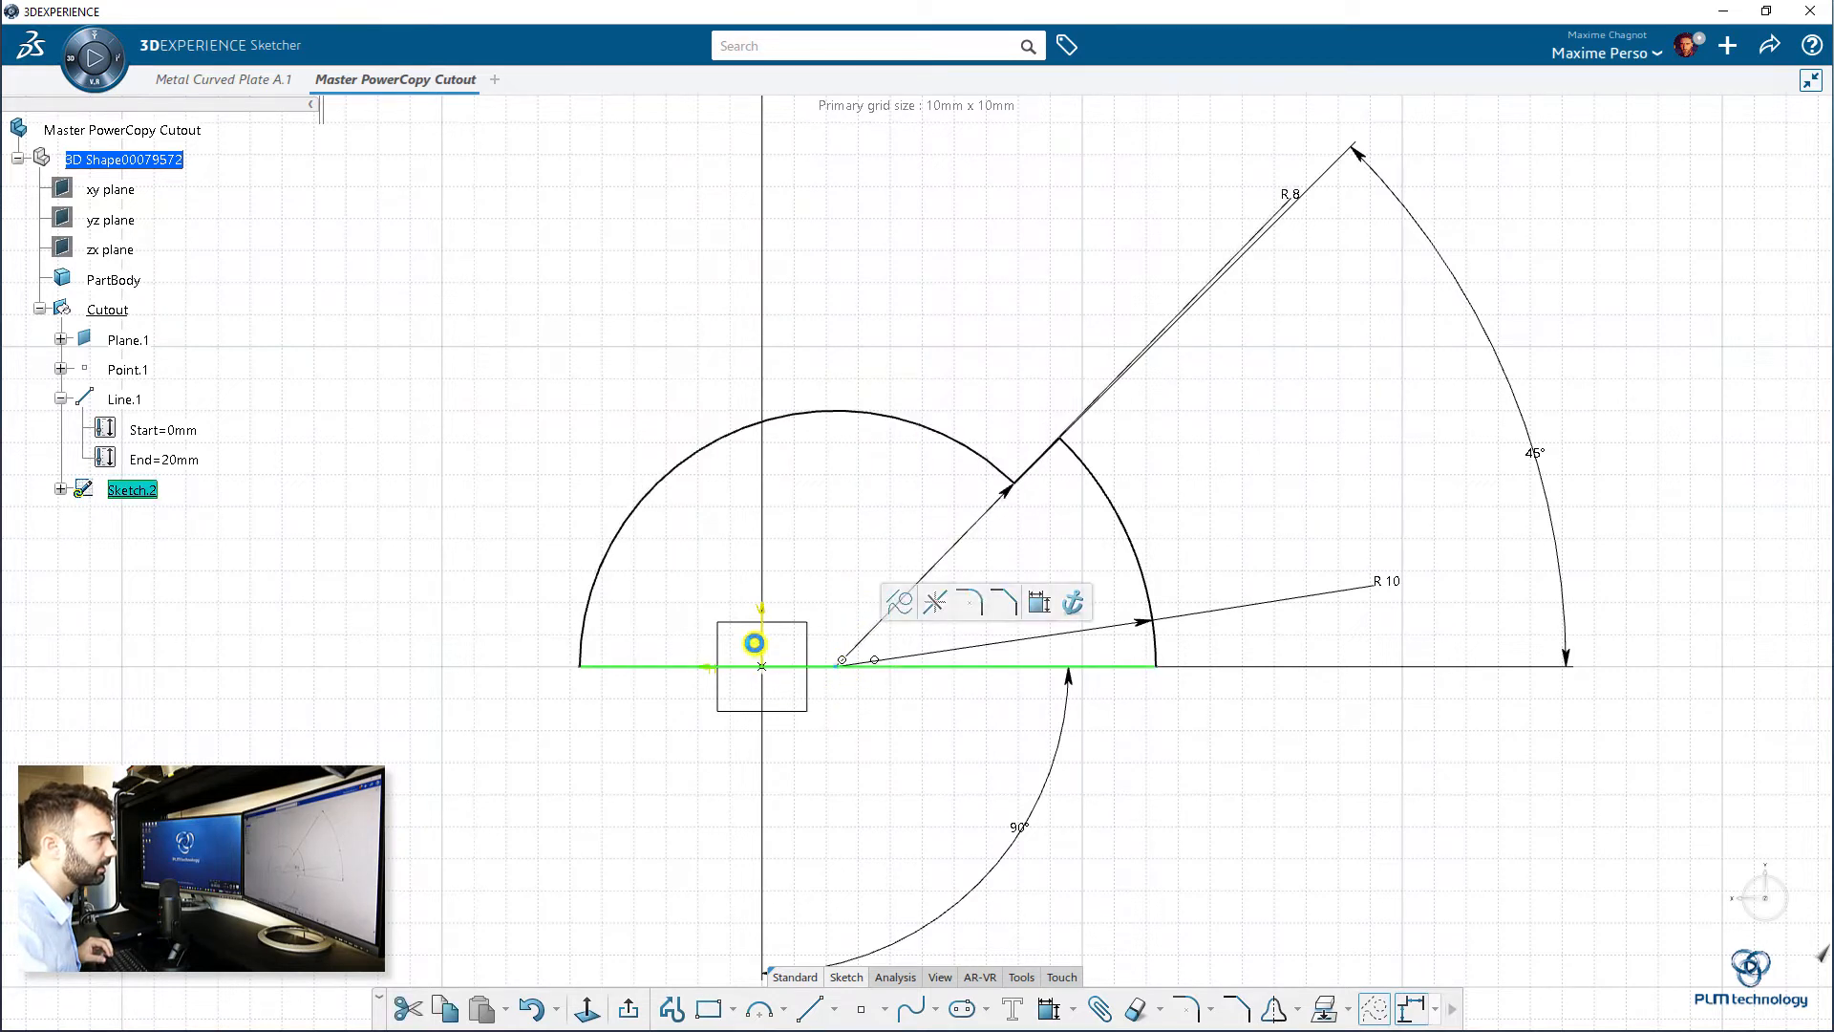
ctrl+click(763, 559)
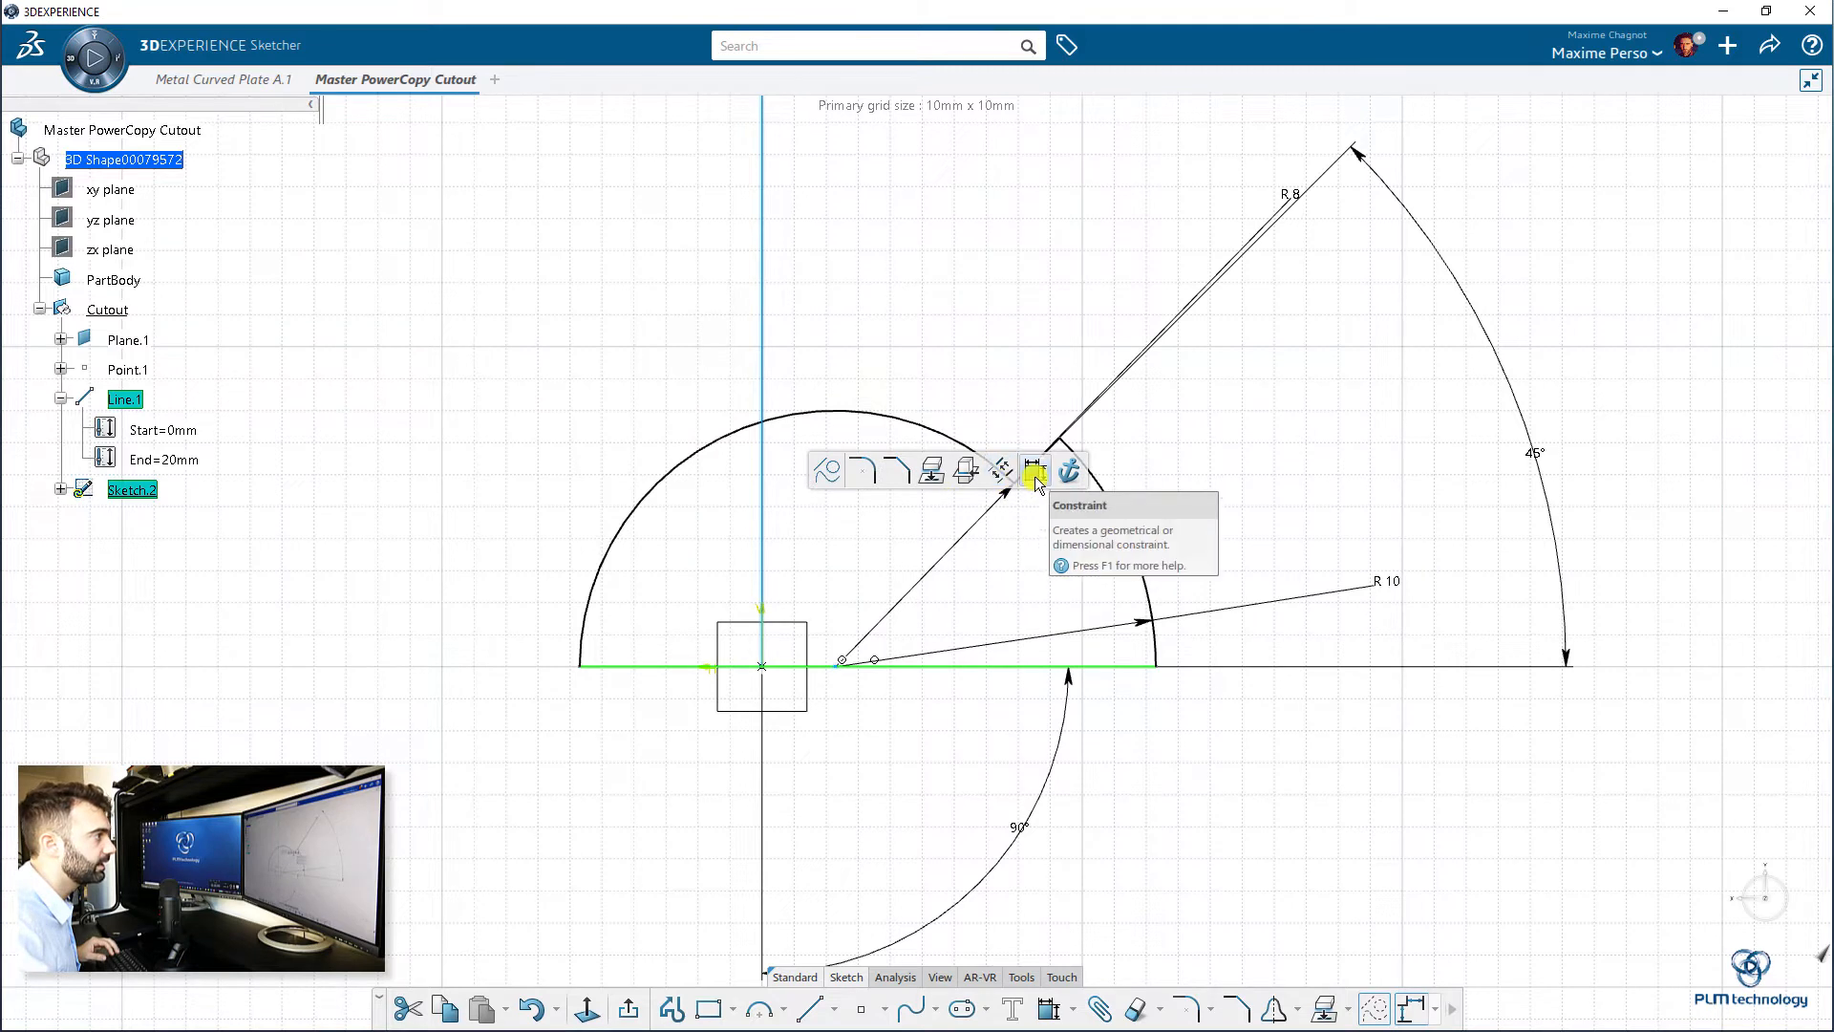
click(1035, 470)
click(1098, 409)
click(1049, 411)
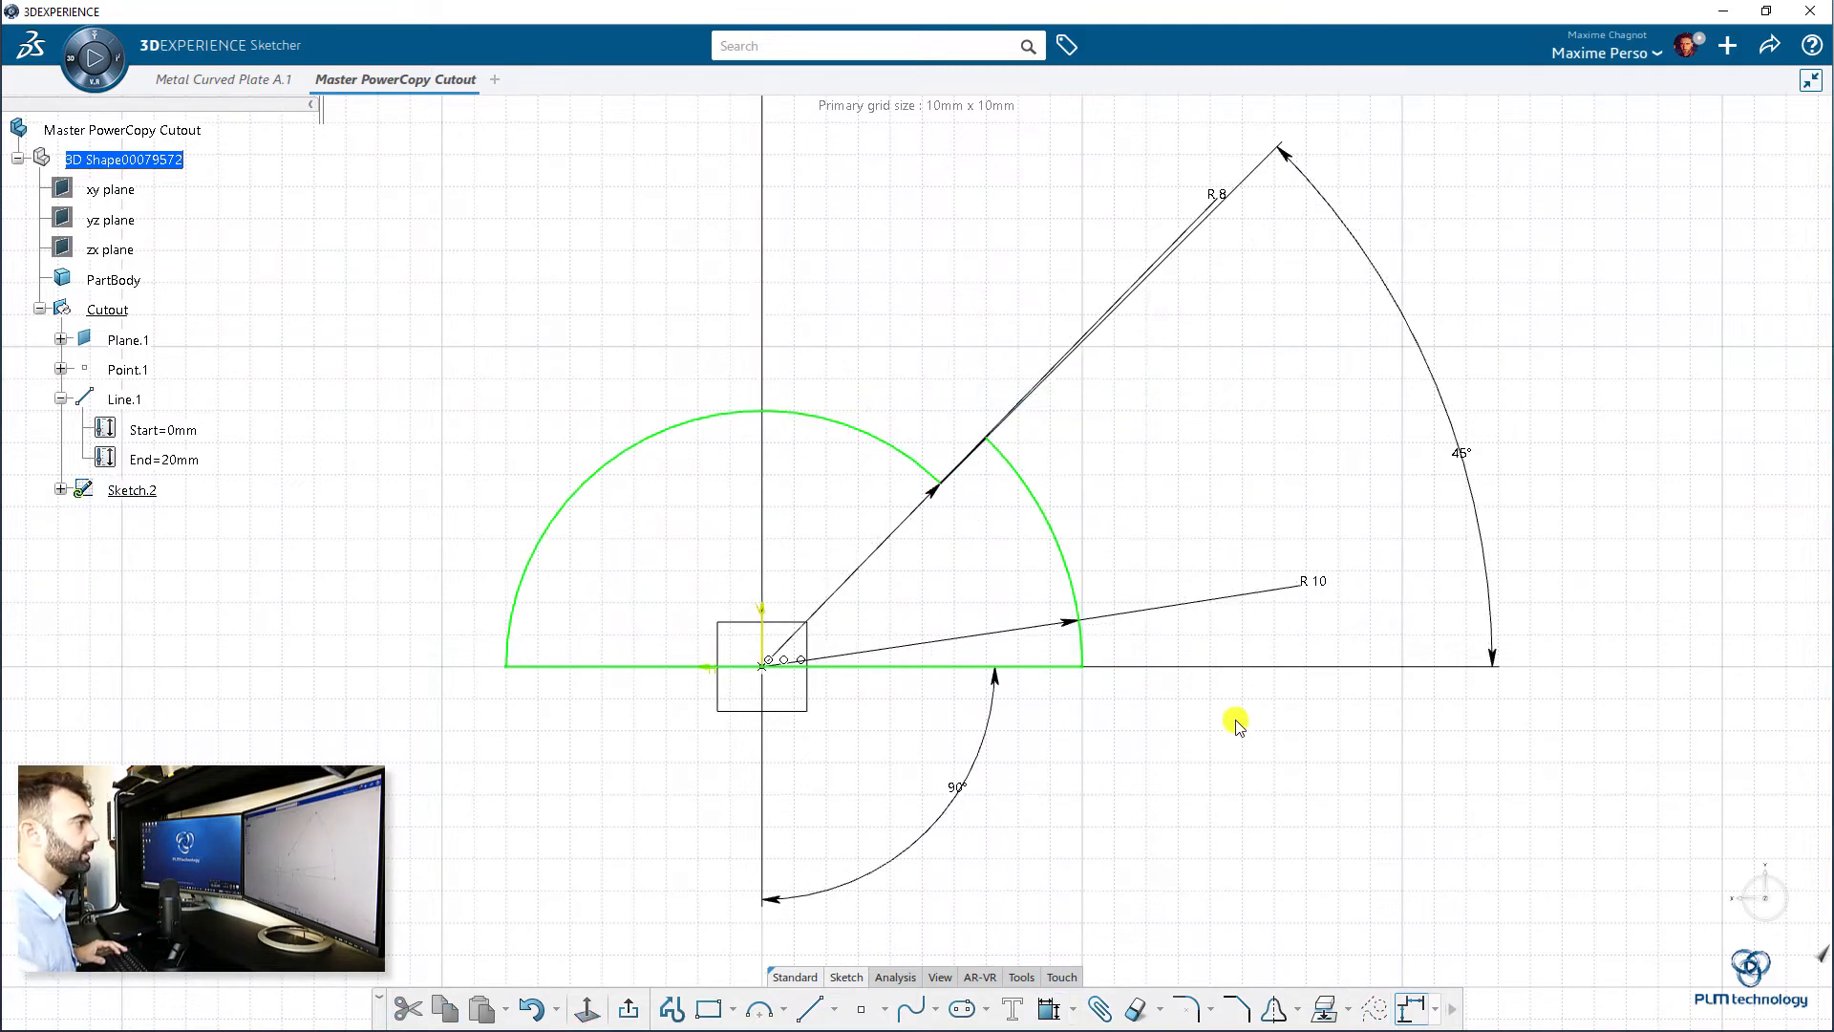
- Move the R 8 dimension away from the slanted line and draw a line from the sketch origin to the slanted segment's inner end
click(1216, 206)
drag(1166, 315, 993, 210)
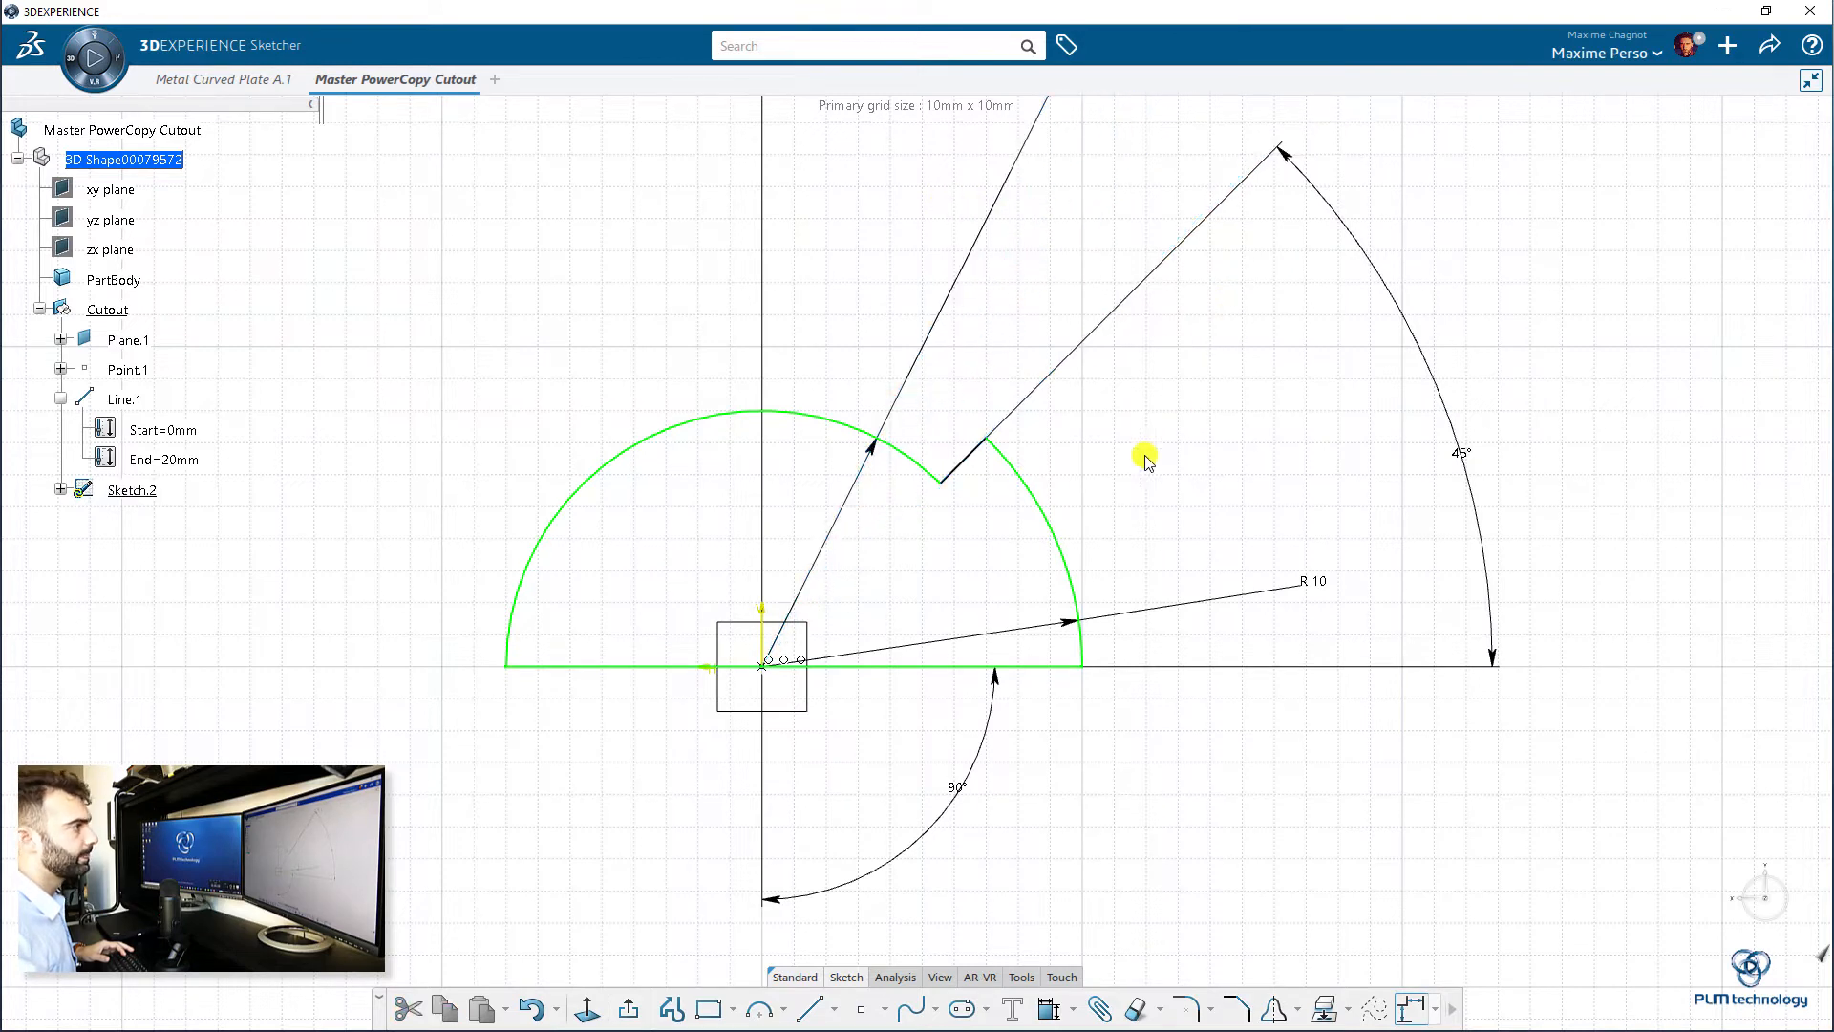
click(816, 1009)
click(762, 666)
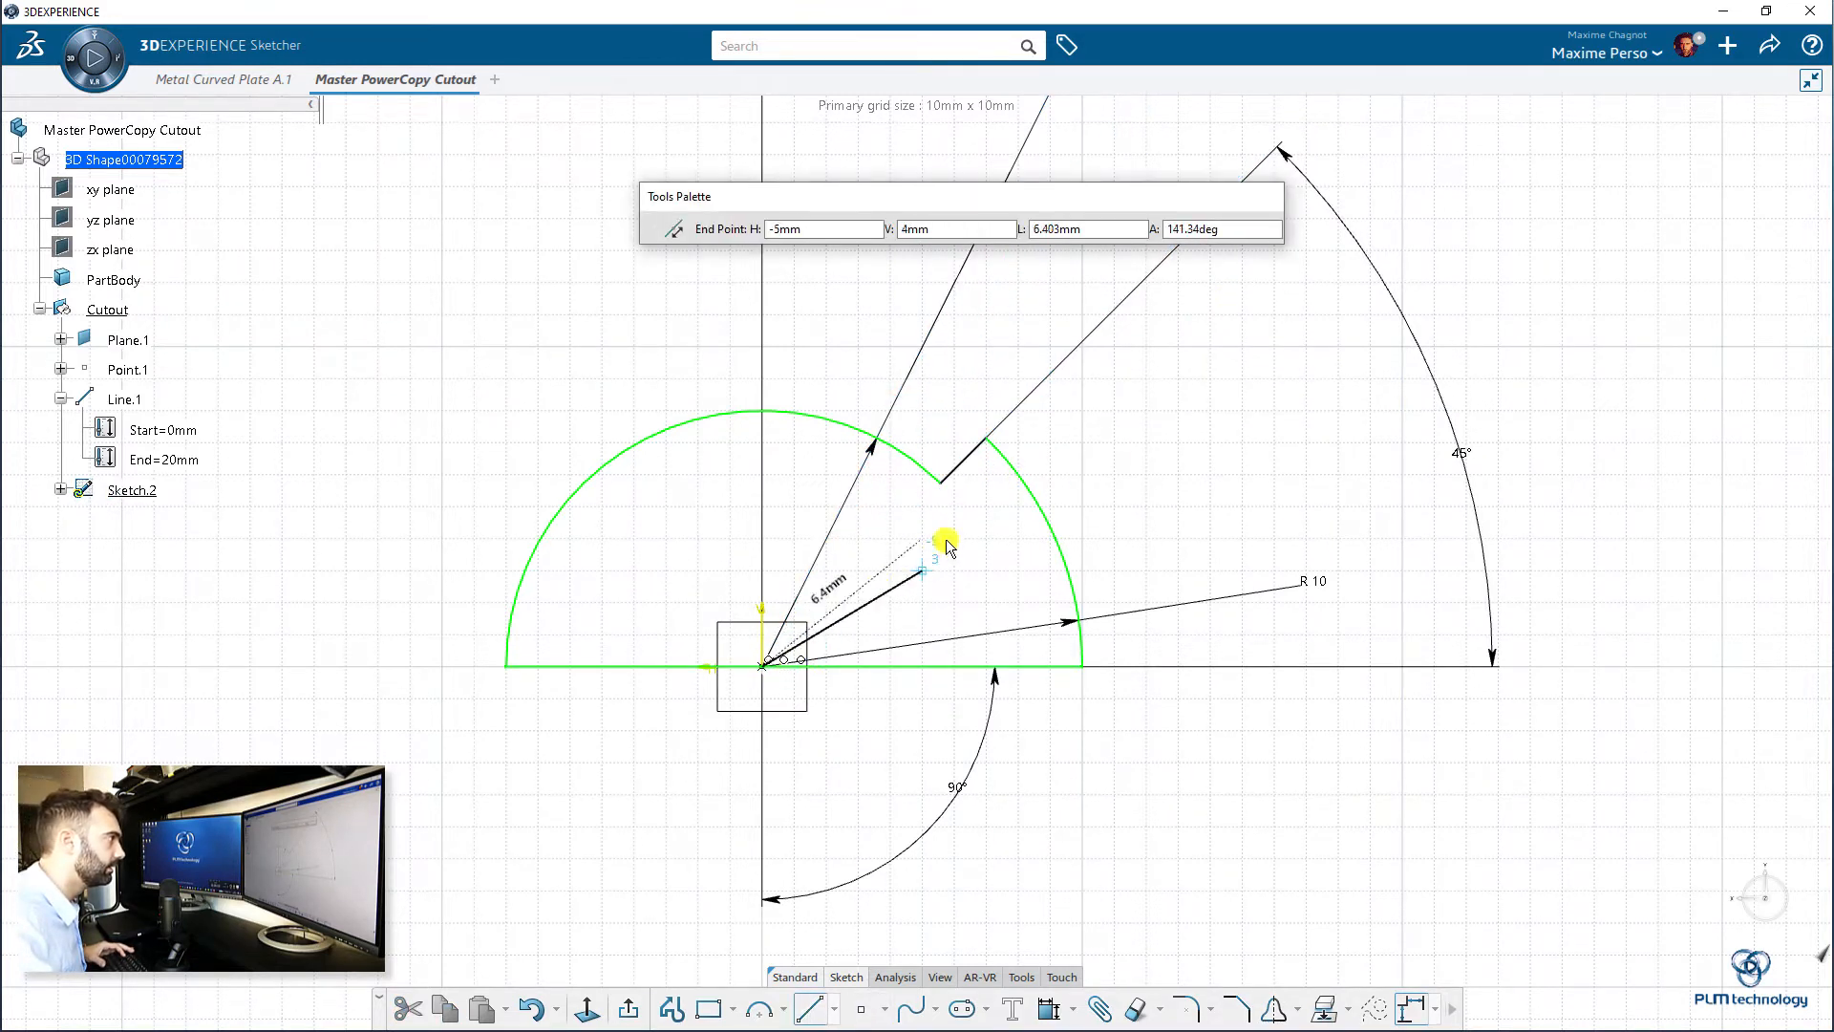
click(941, 482)
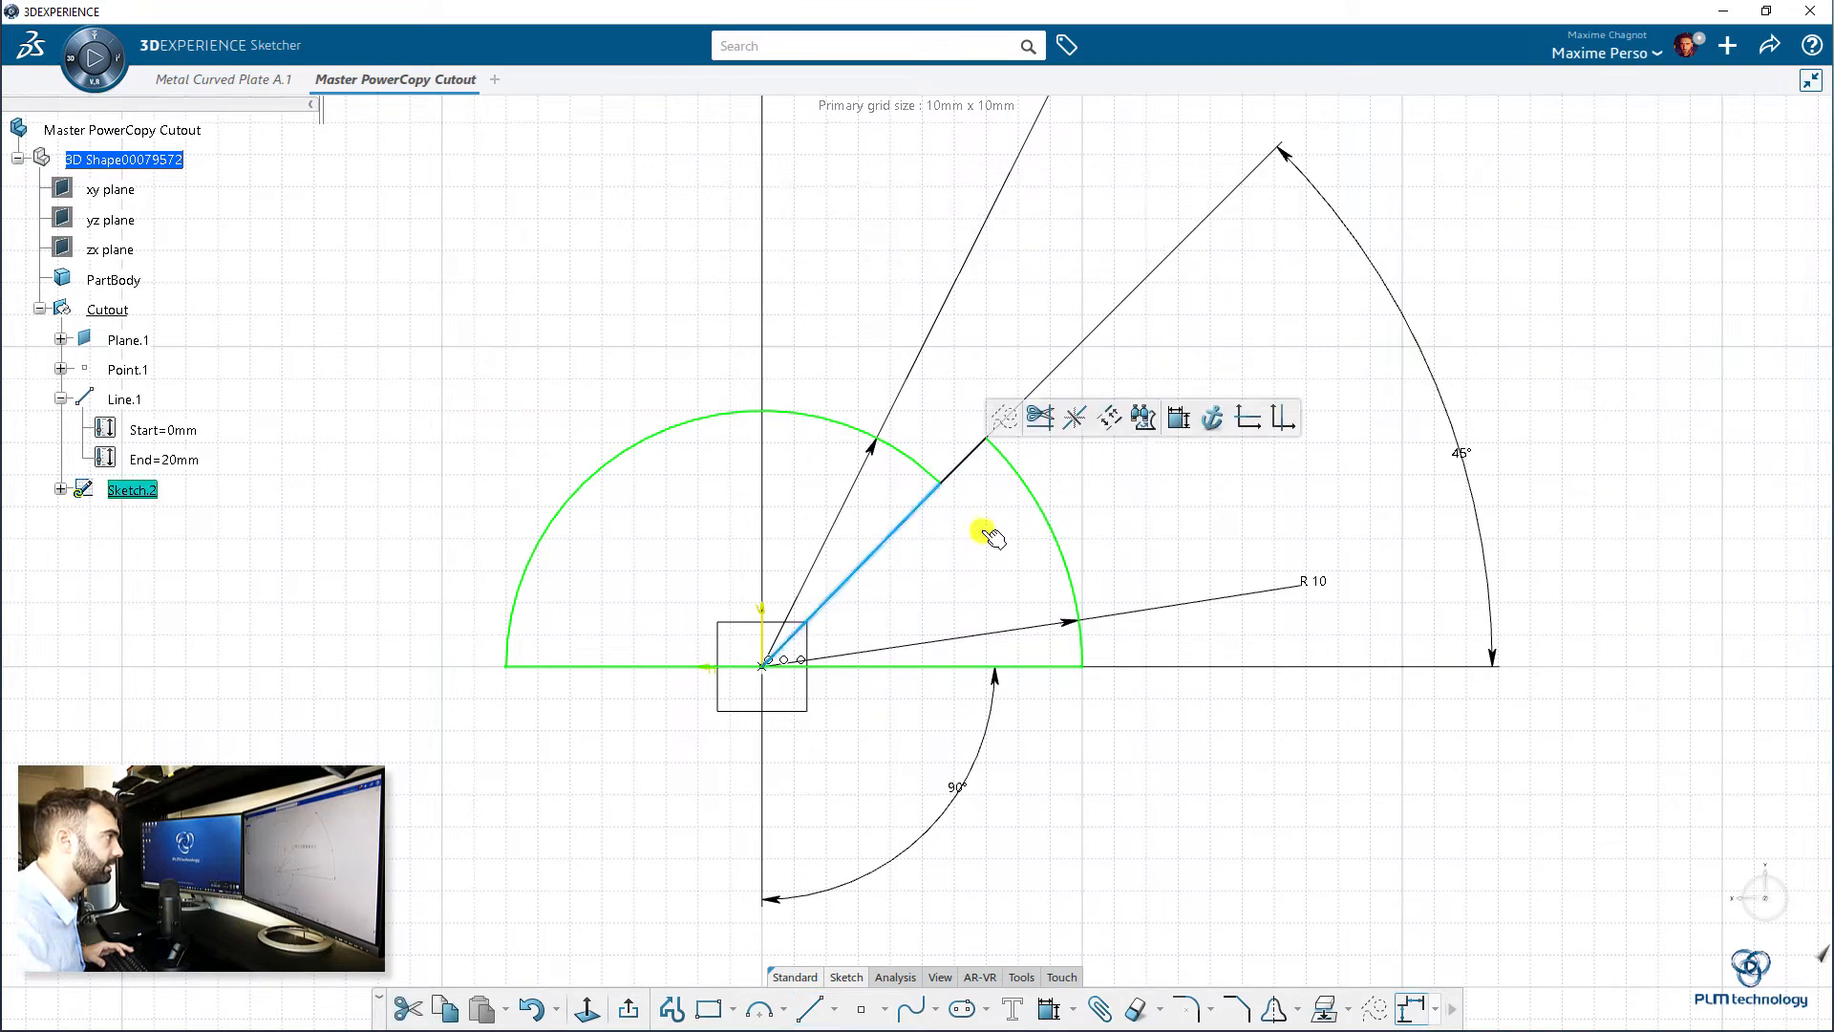
- Convert the new line to a construction element and constrain it coincident with the short slanted segment
click(915, 512)
click(980, 443)
click(991, 512)
click(915, 508)
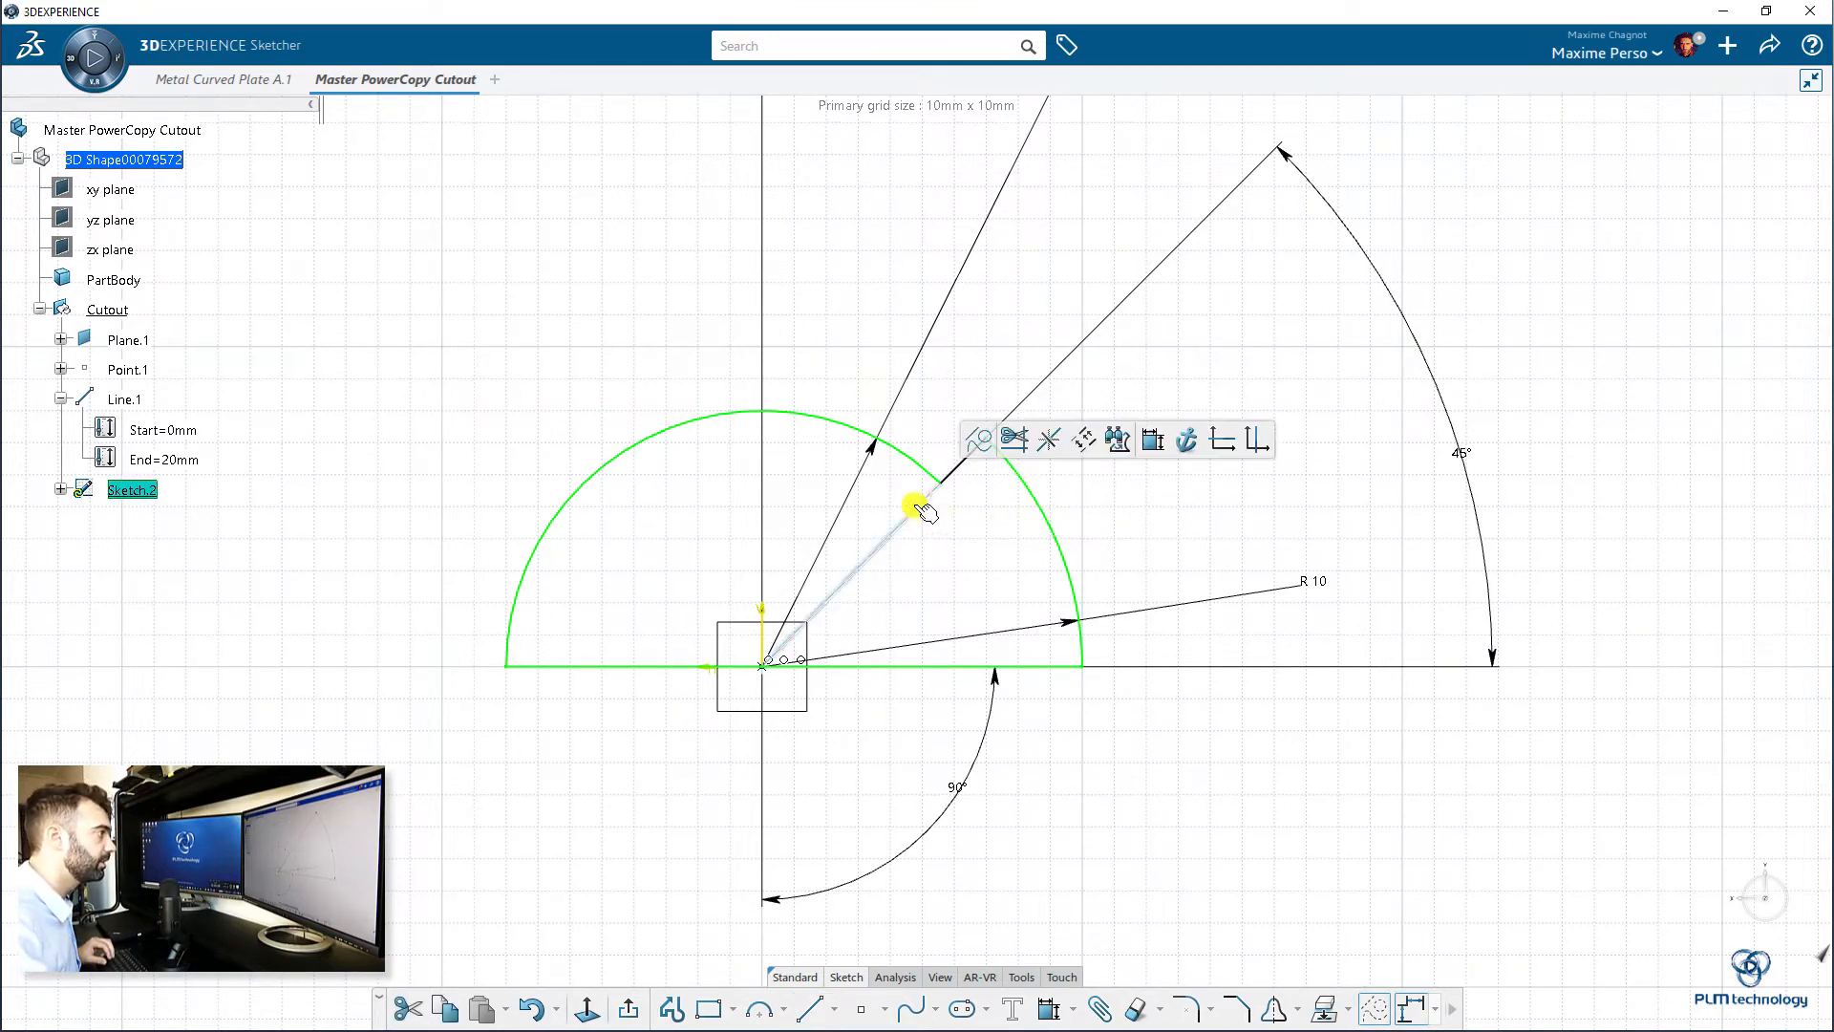
ctrl+click(961, 475)
ctrl+click(959, 465)
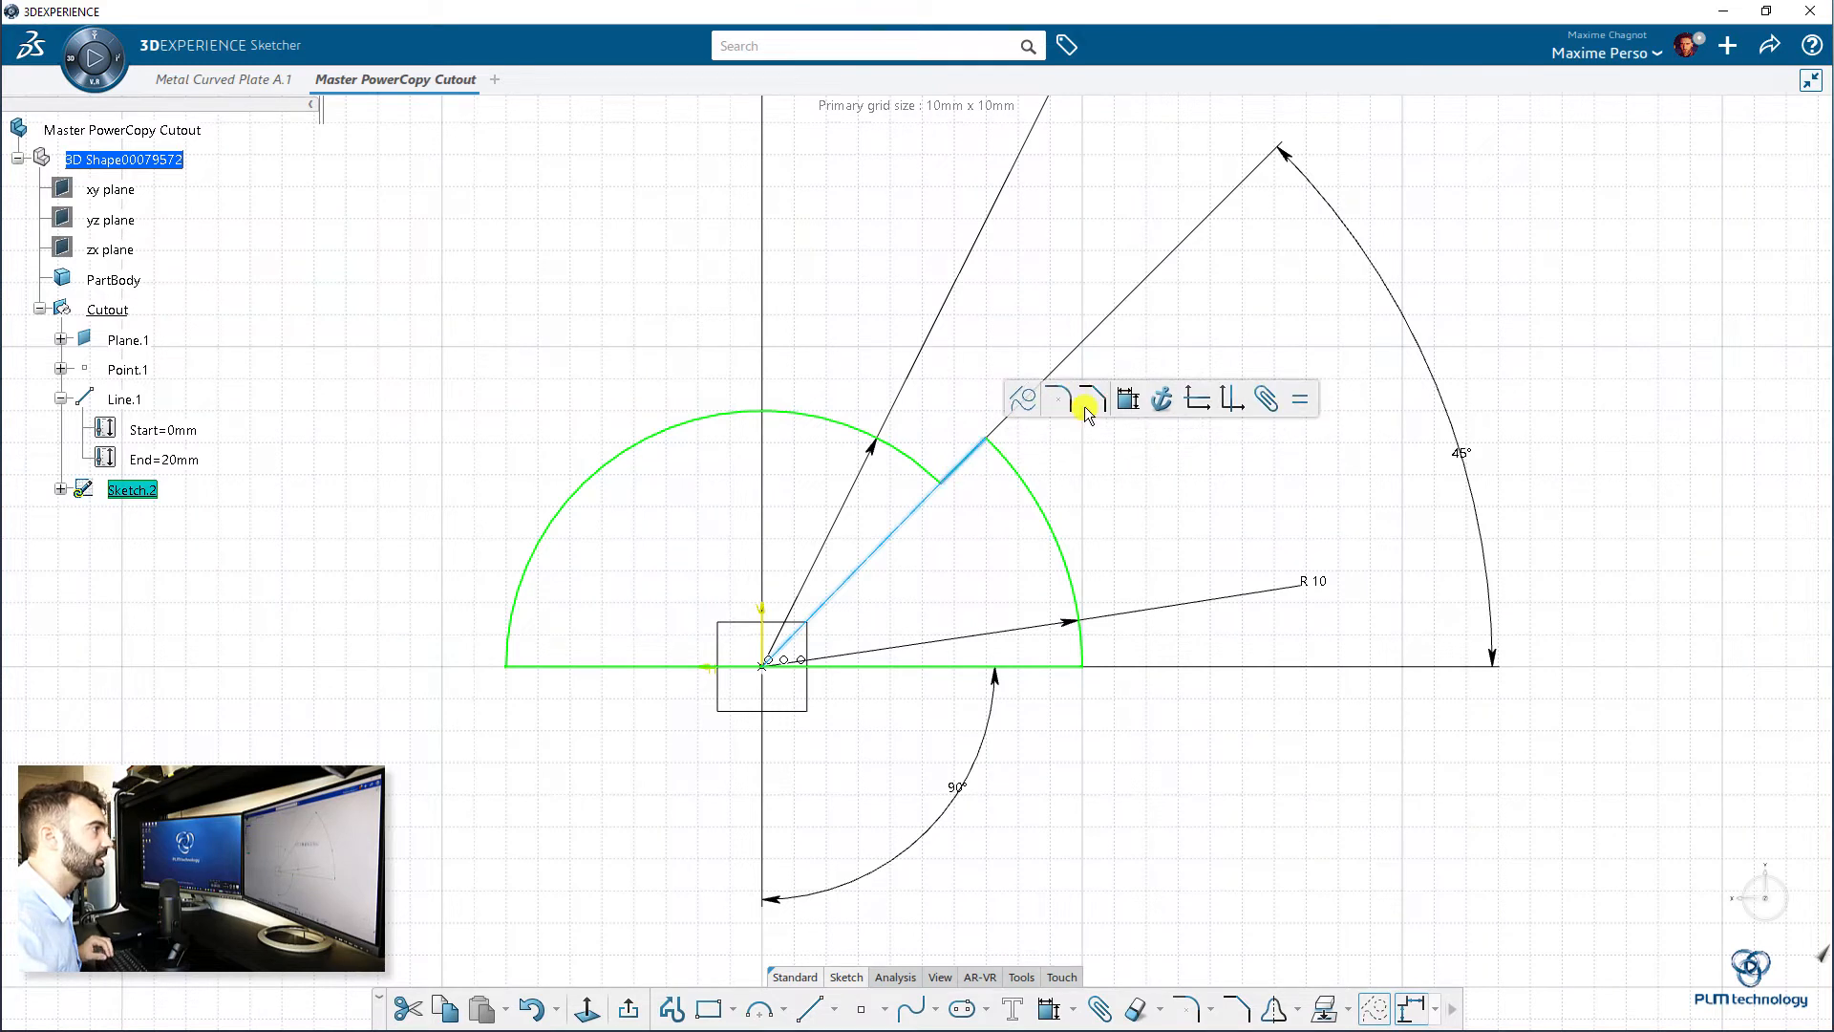
click(1126, 398)
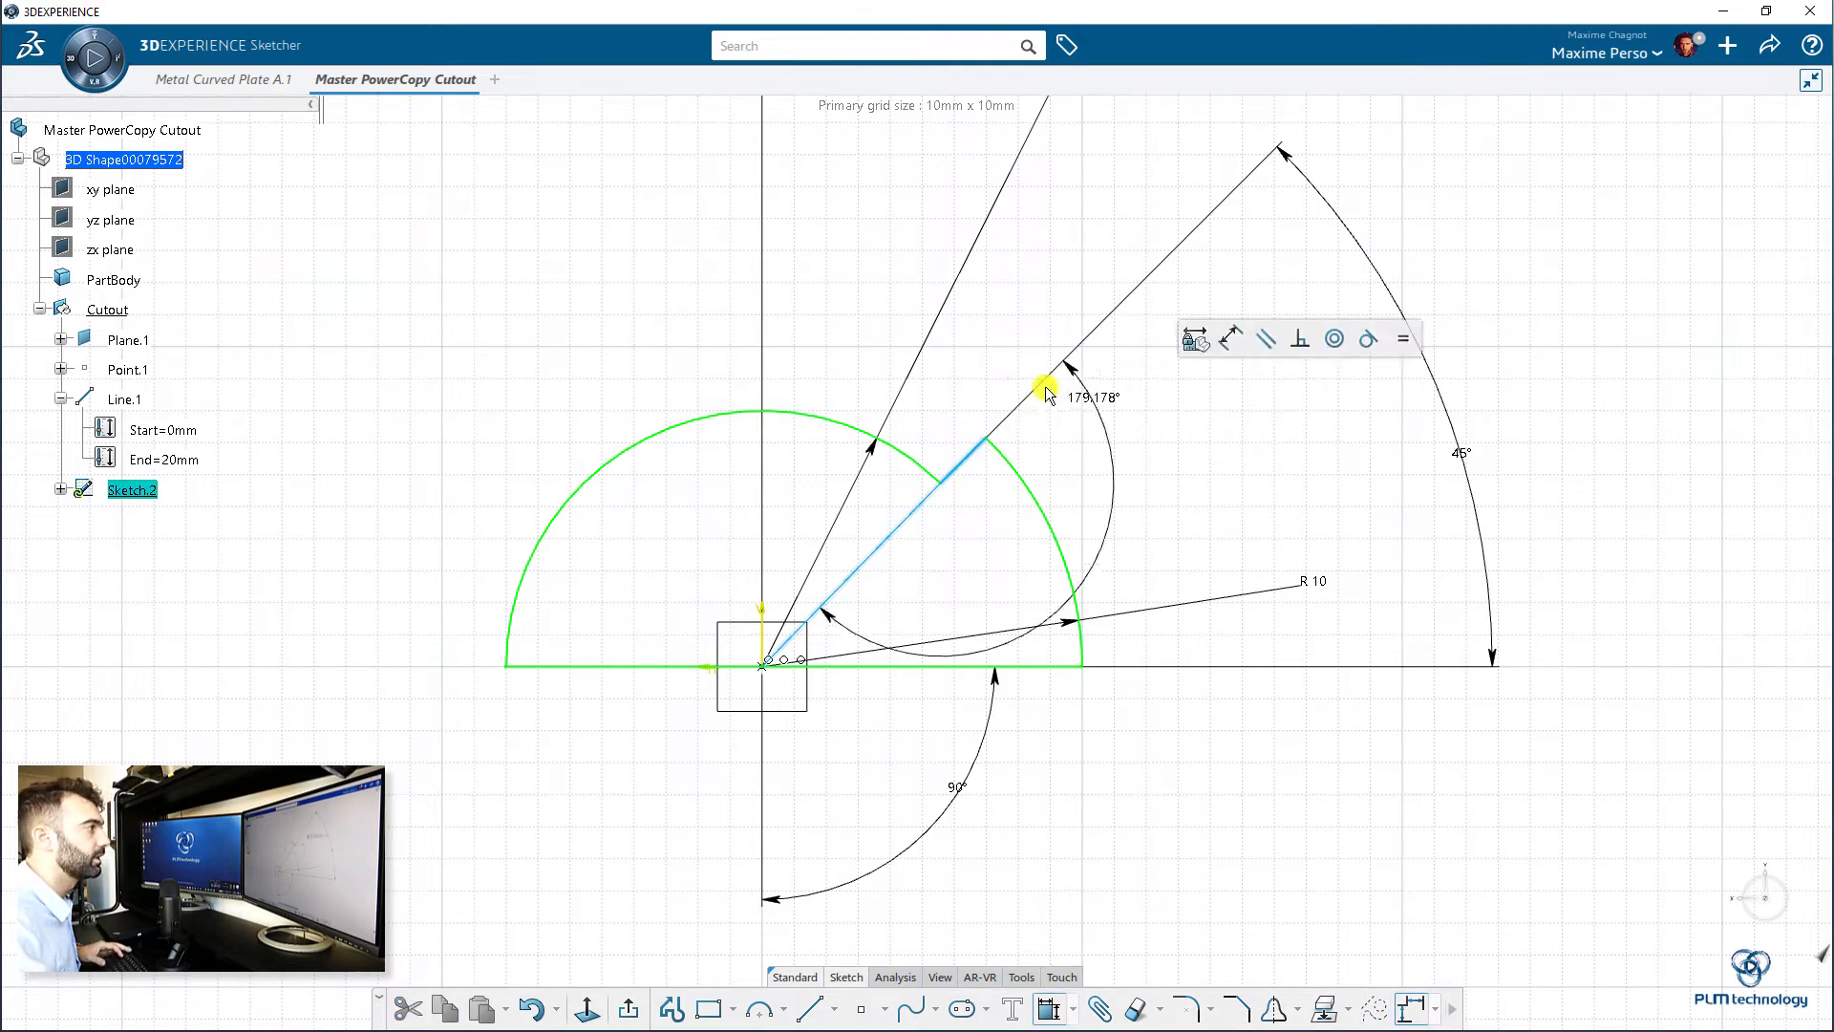
right_click(988, 390)
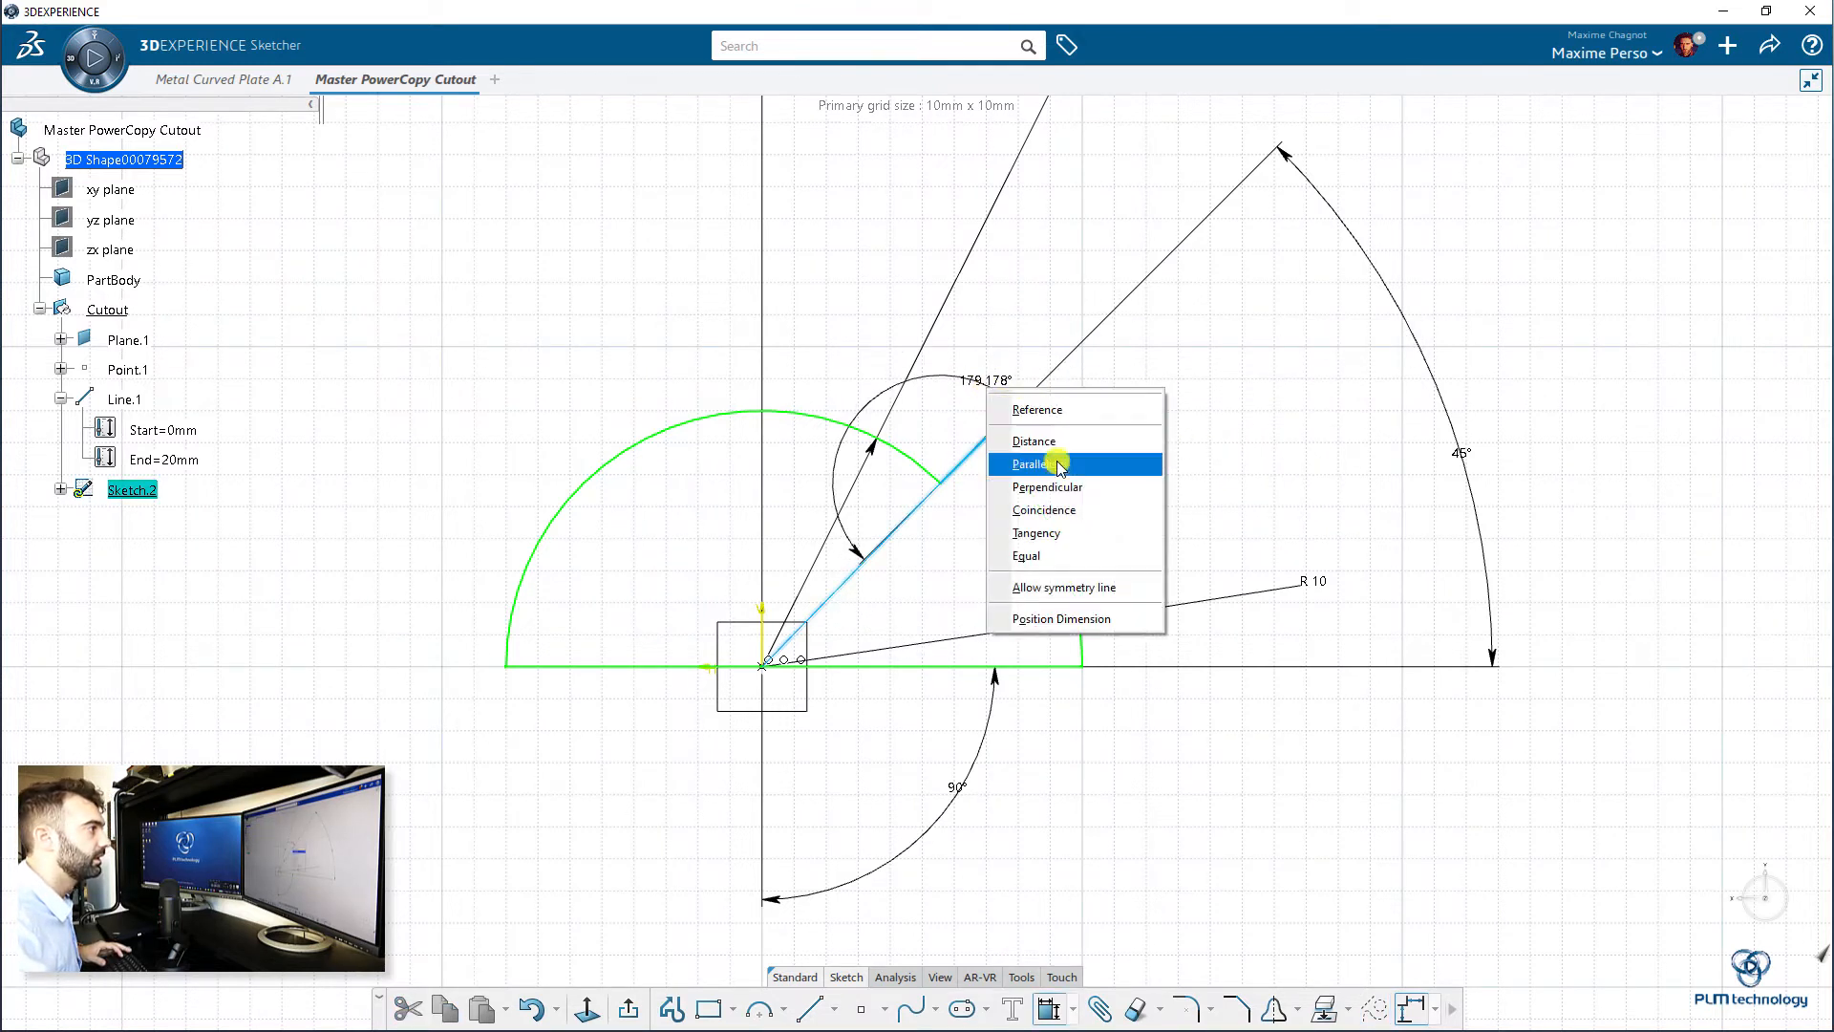
click(1072, 511)
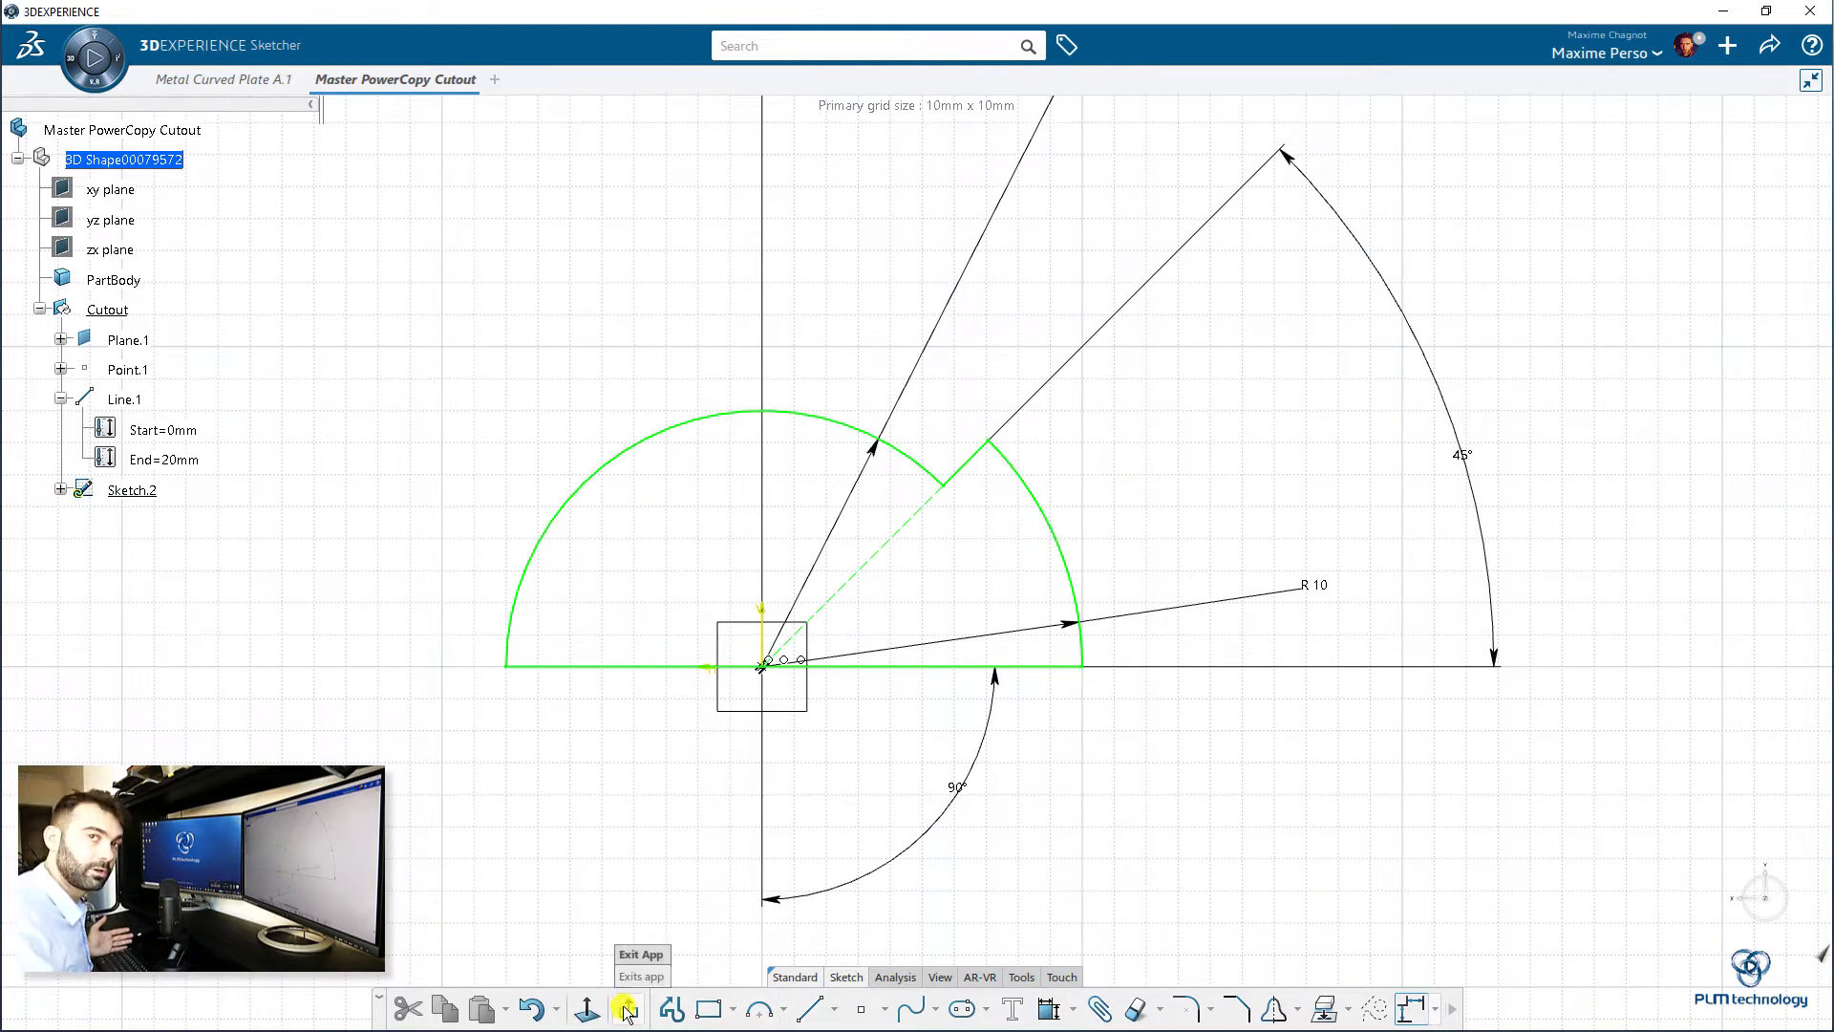
- Exit the cutout sketch and collapse Line.1 in the specification tree
click(627, 1014)
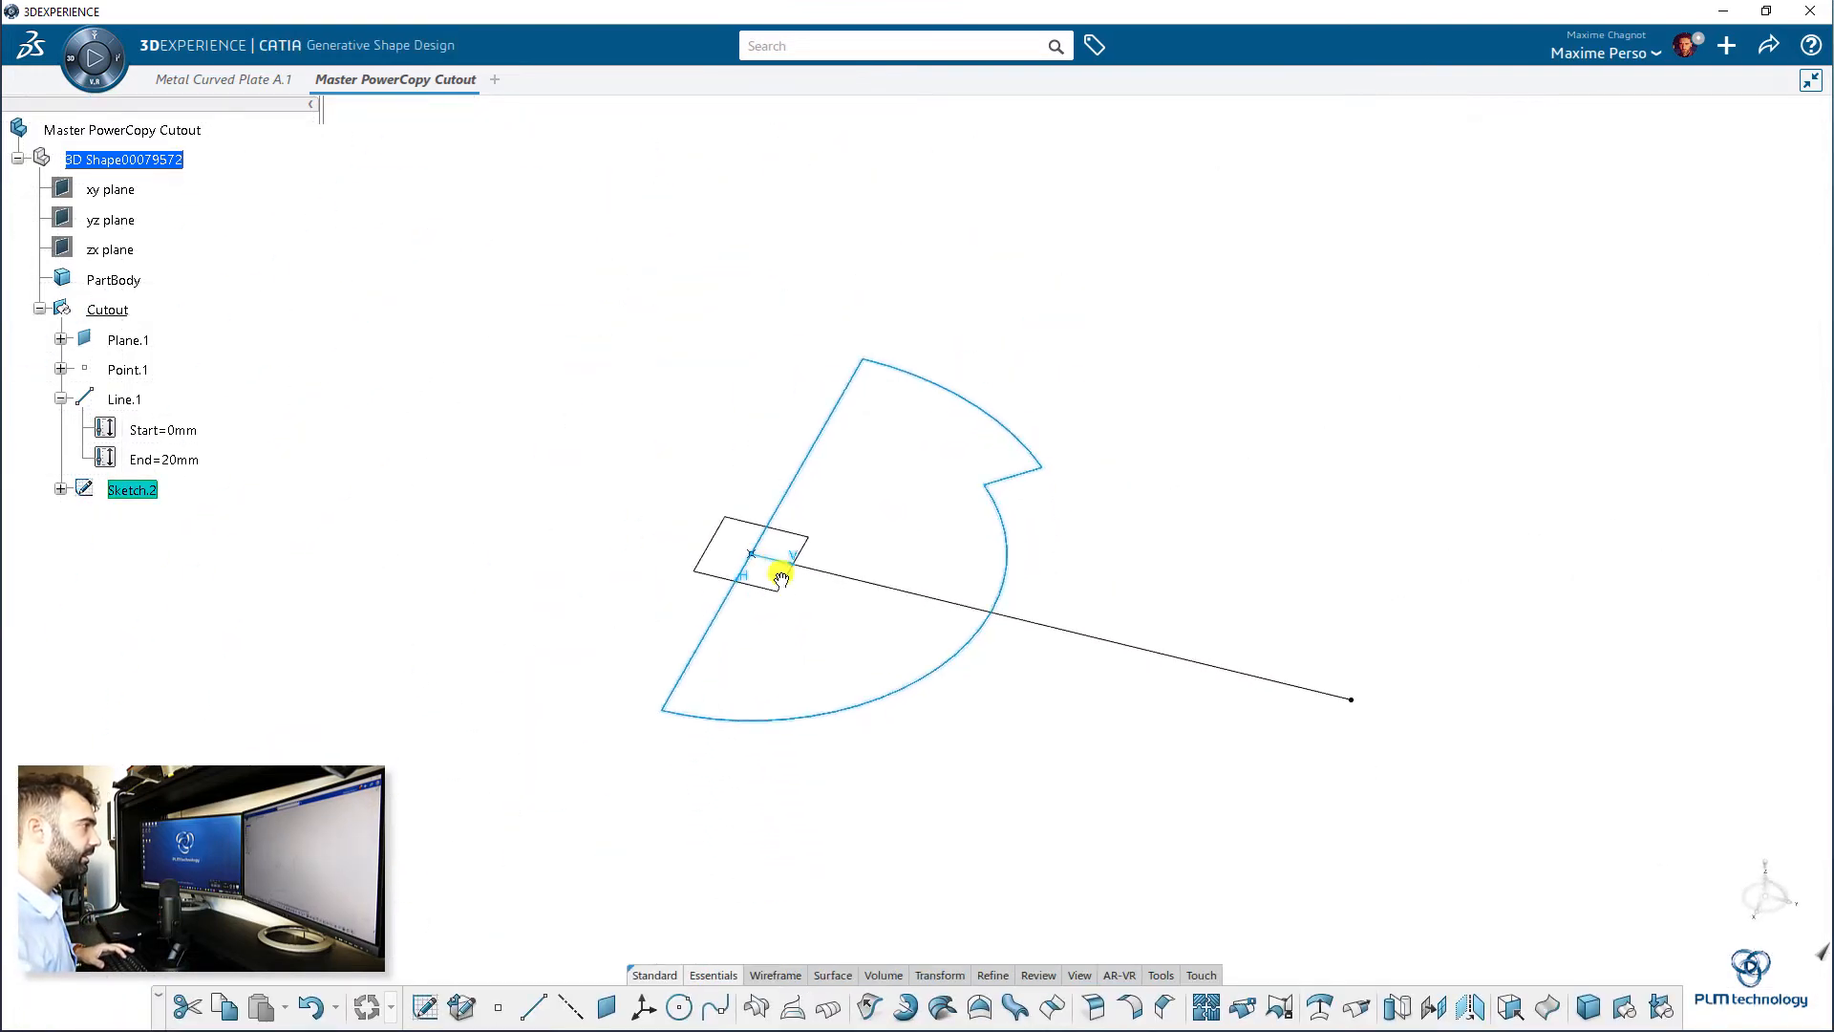
click(1152, 751)
mouse_move(1136, 779)
middle_down()
mouse_move(1096, 824)
mouse_move(921, 801)
mouse_move(850, 813)
middle_up()
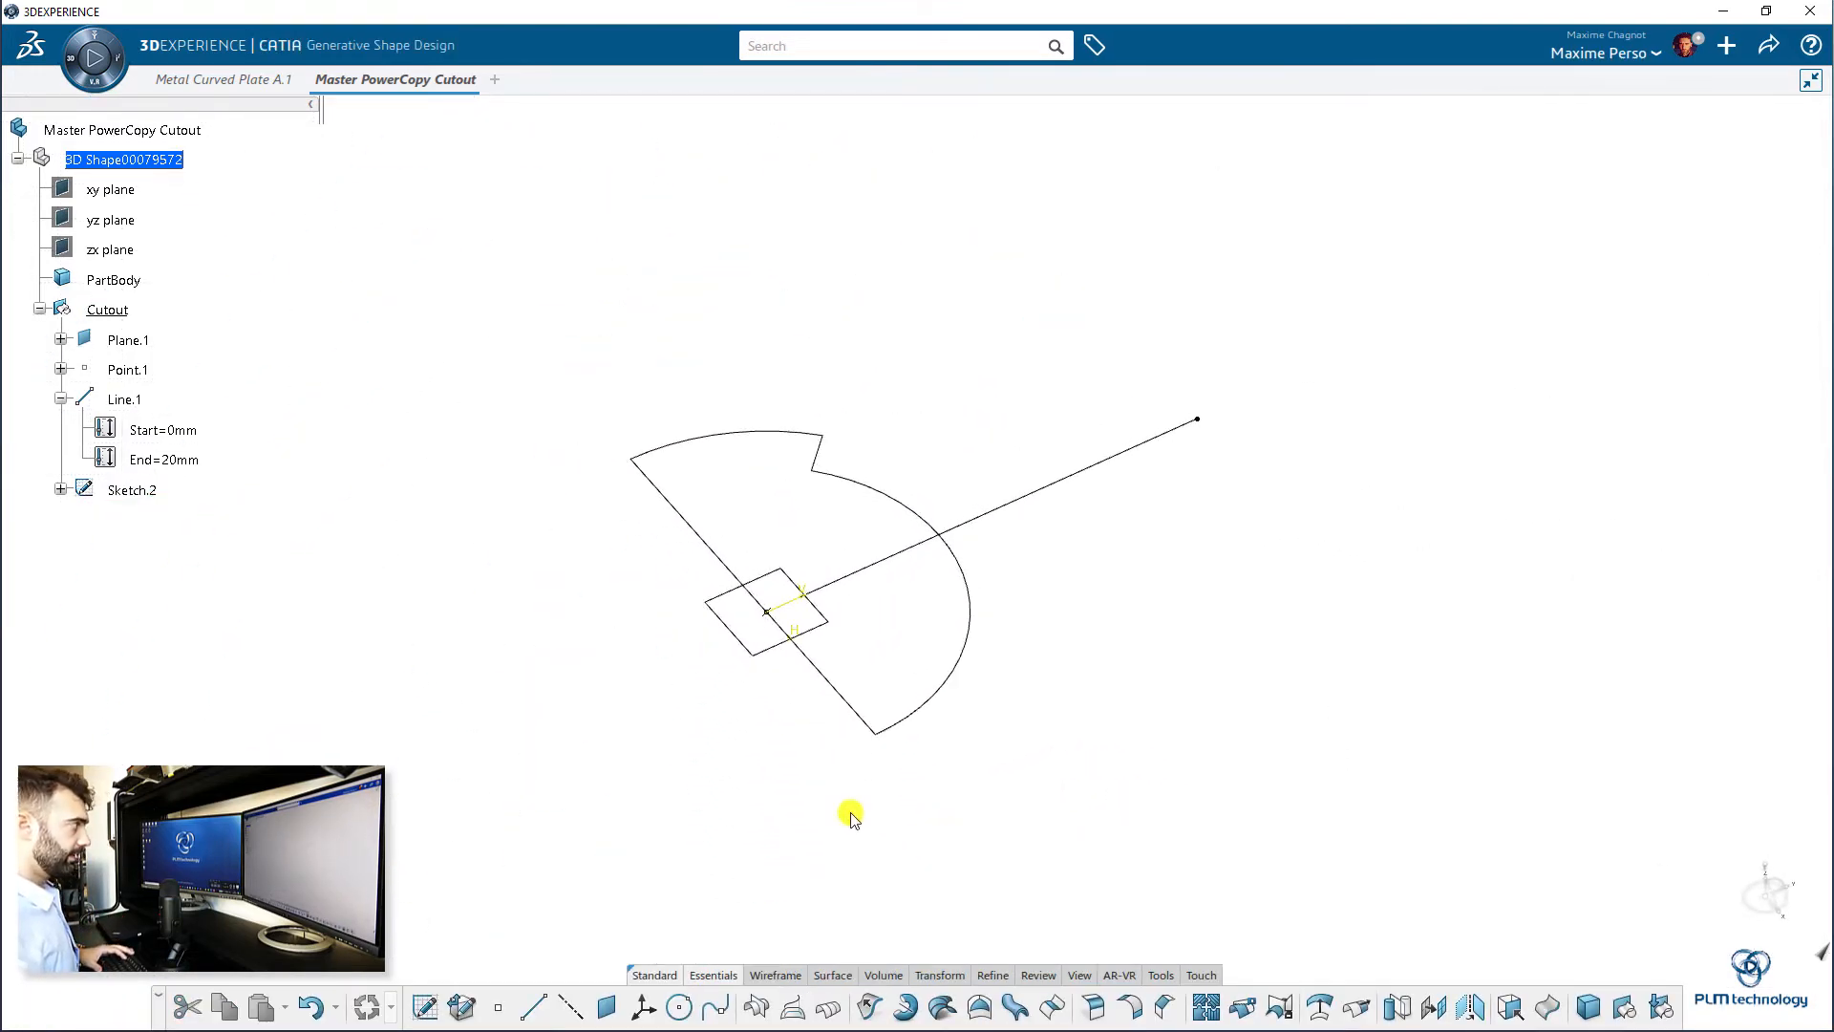
click(60, 399)
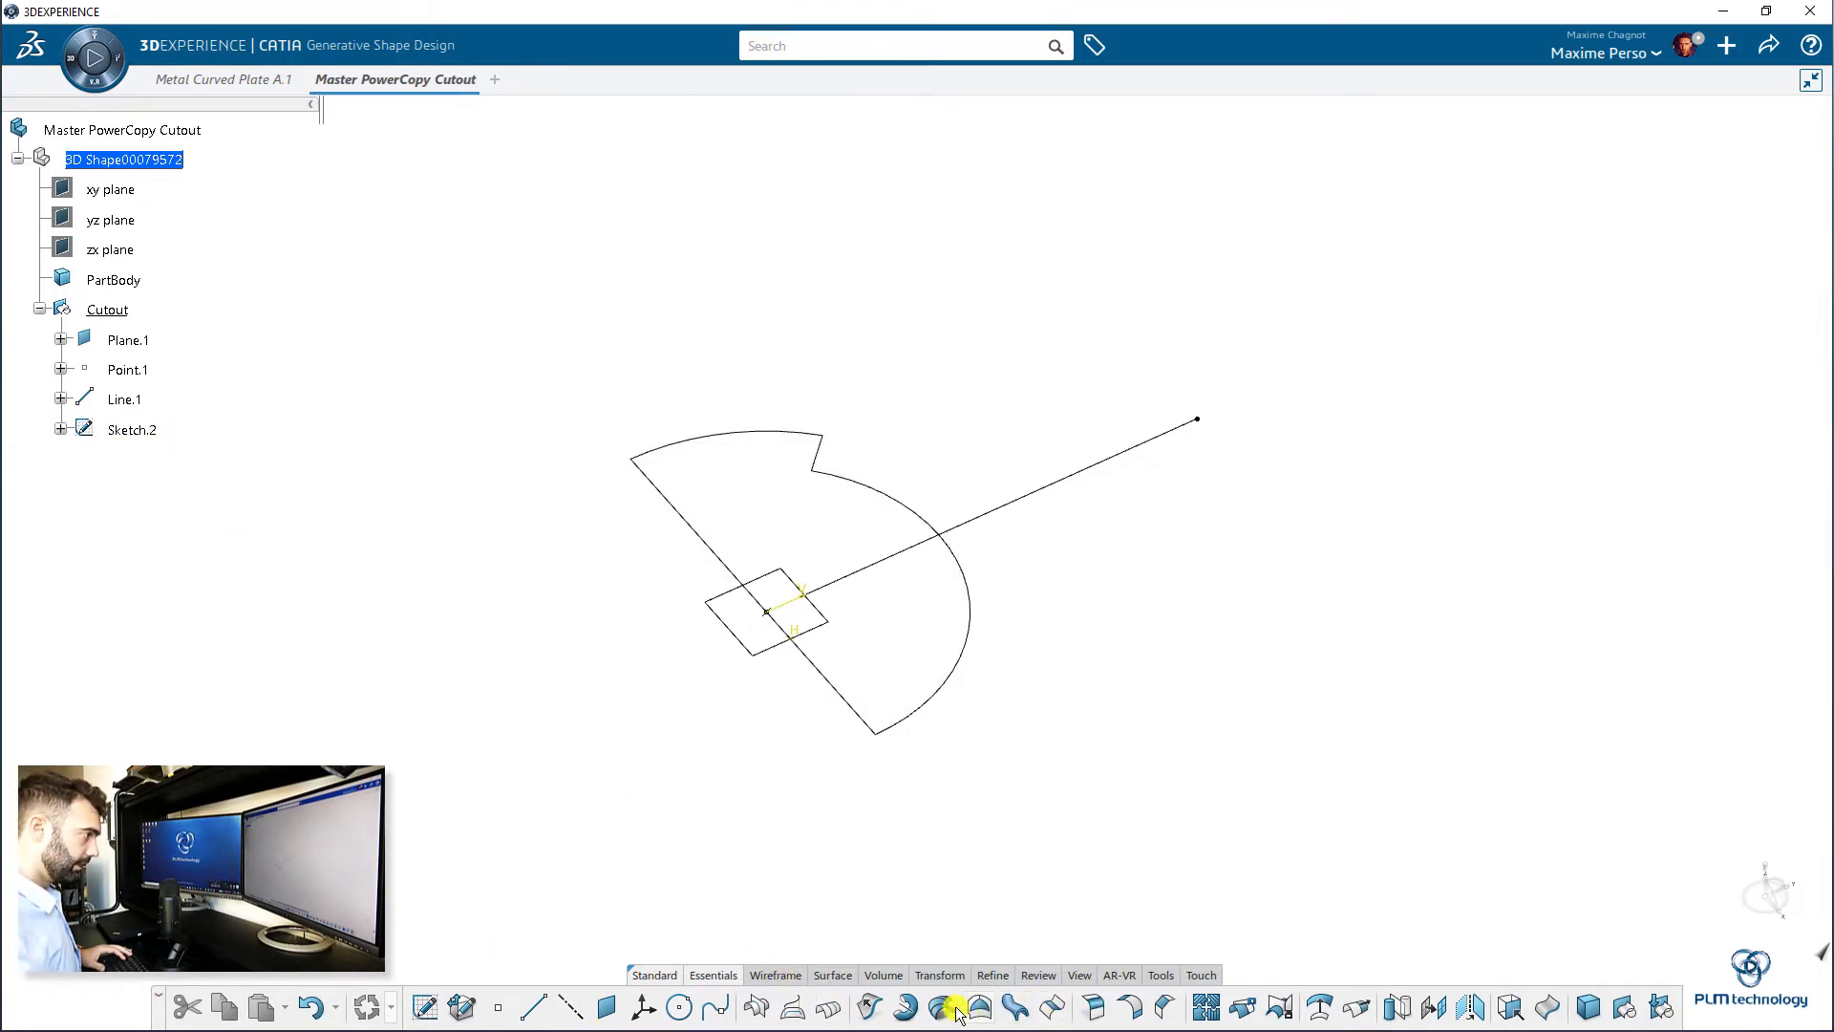
- Extrude Sketch.2 as a surface with a 10 mm limit and mirrored extent along the default sketch-normal direction
click(967, 626)
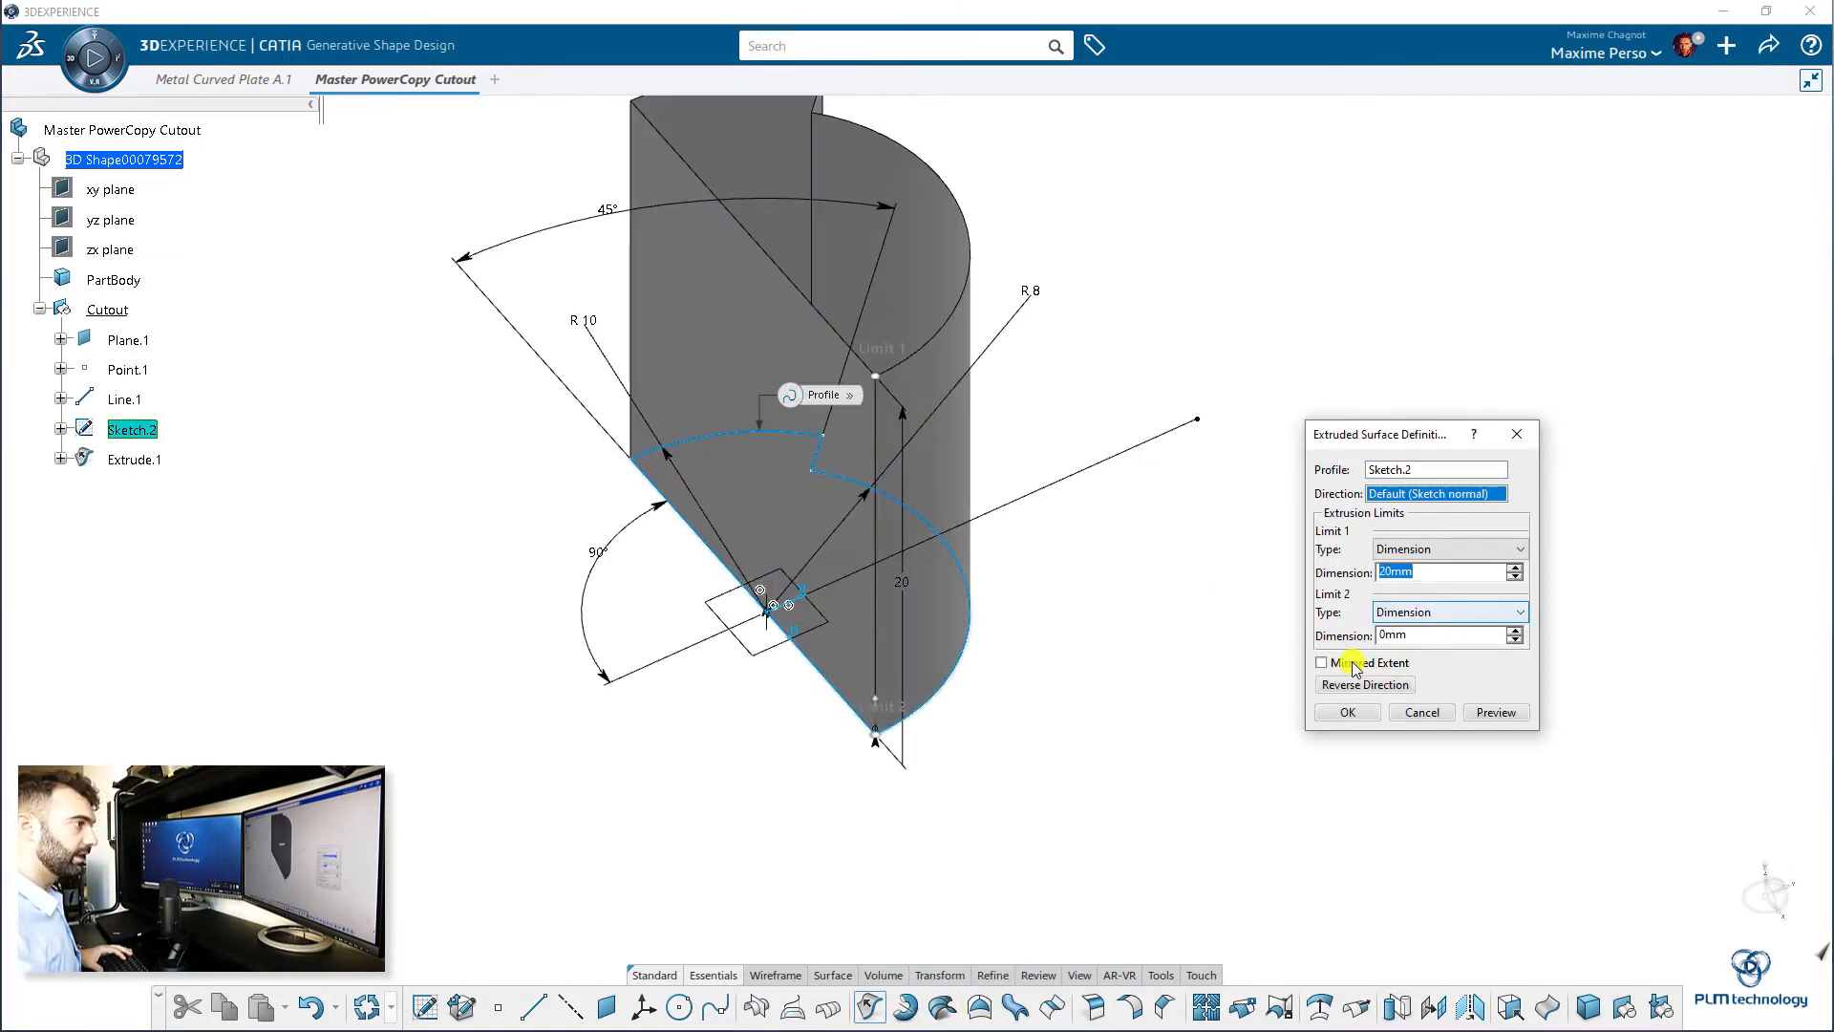
click(1370, 669)
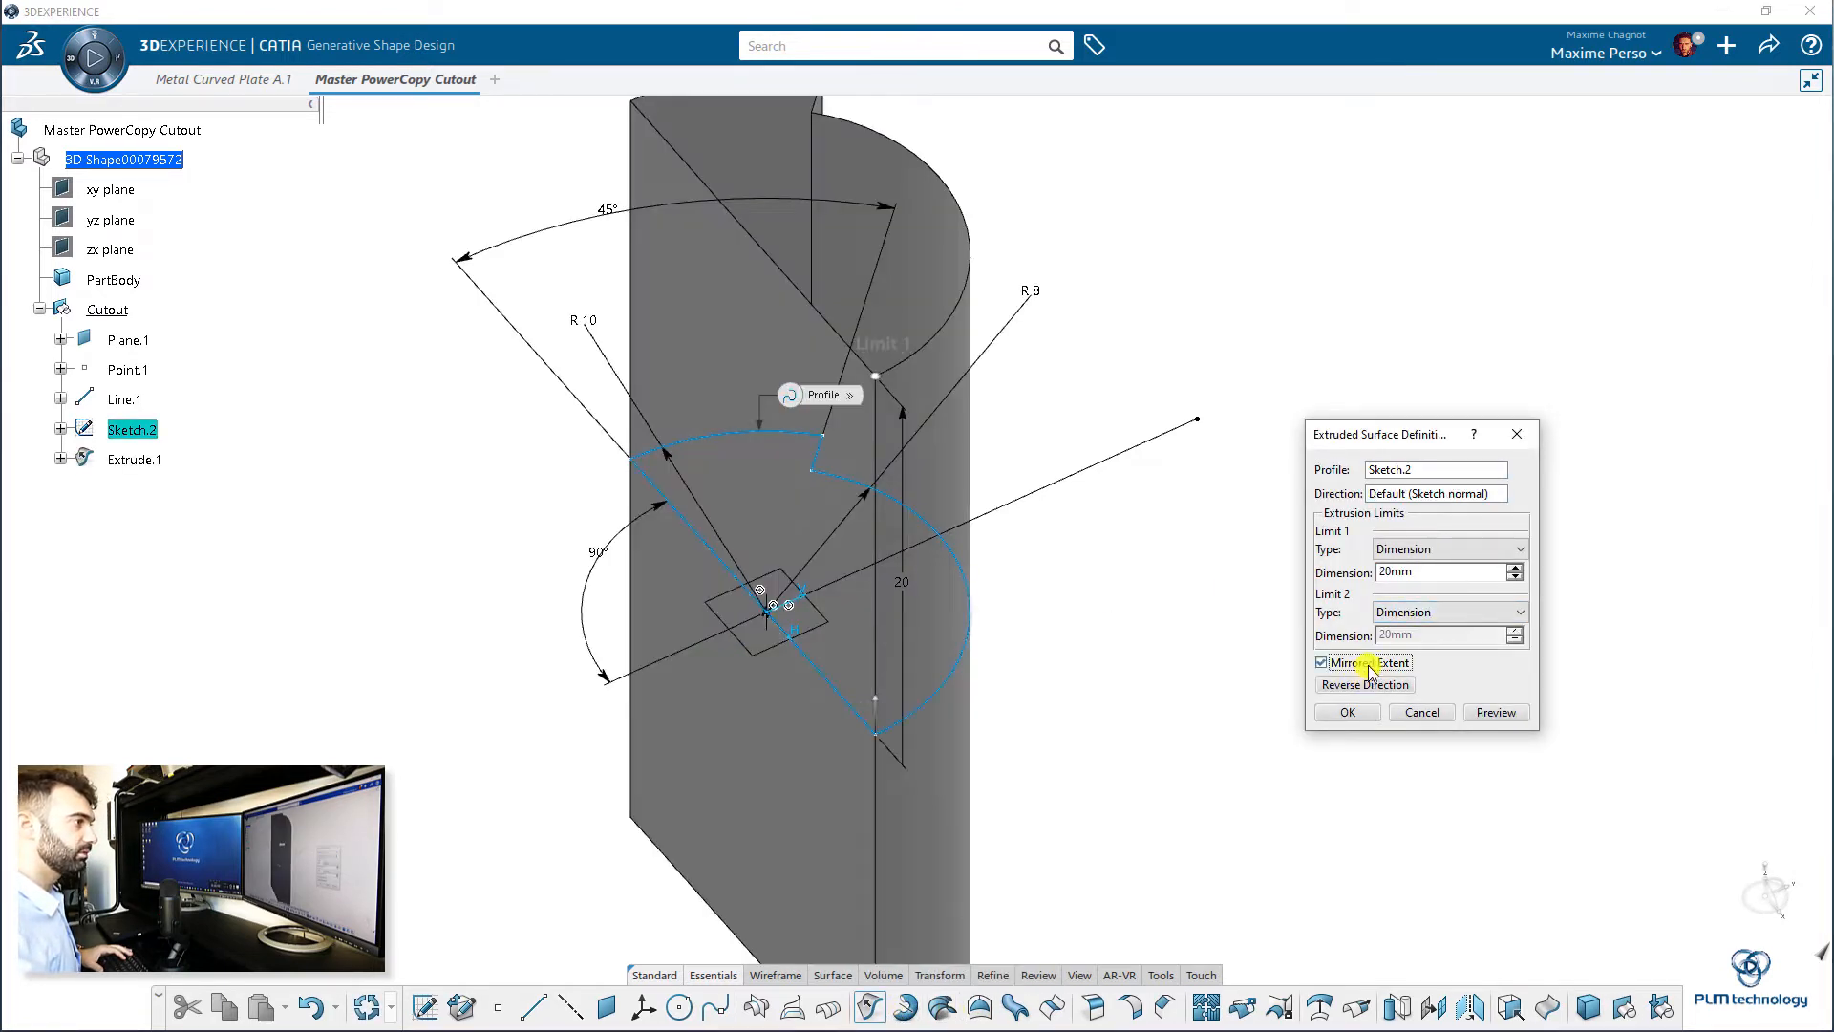
double_click(1397, 570)
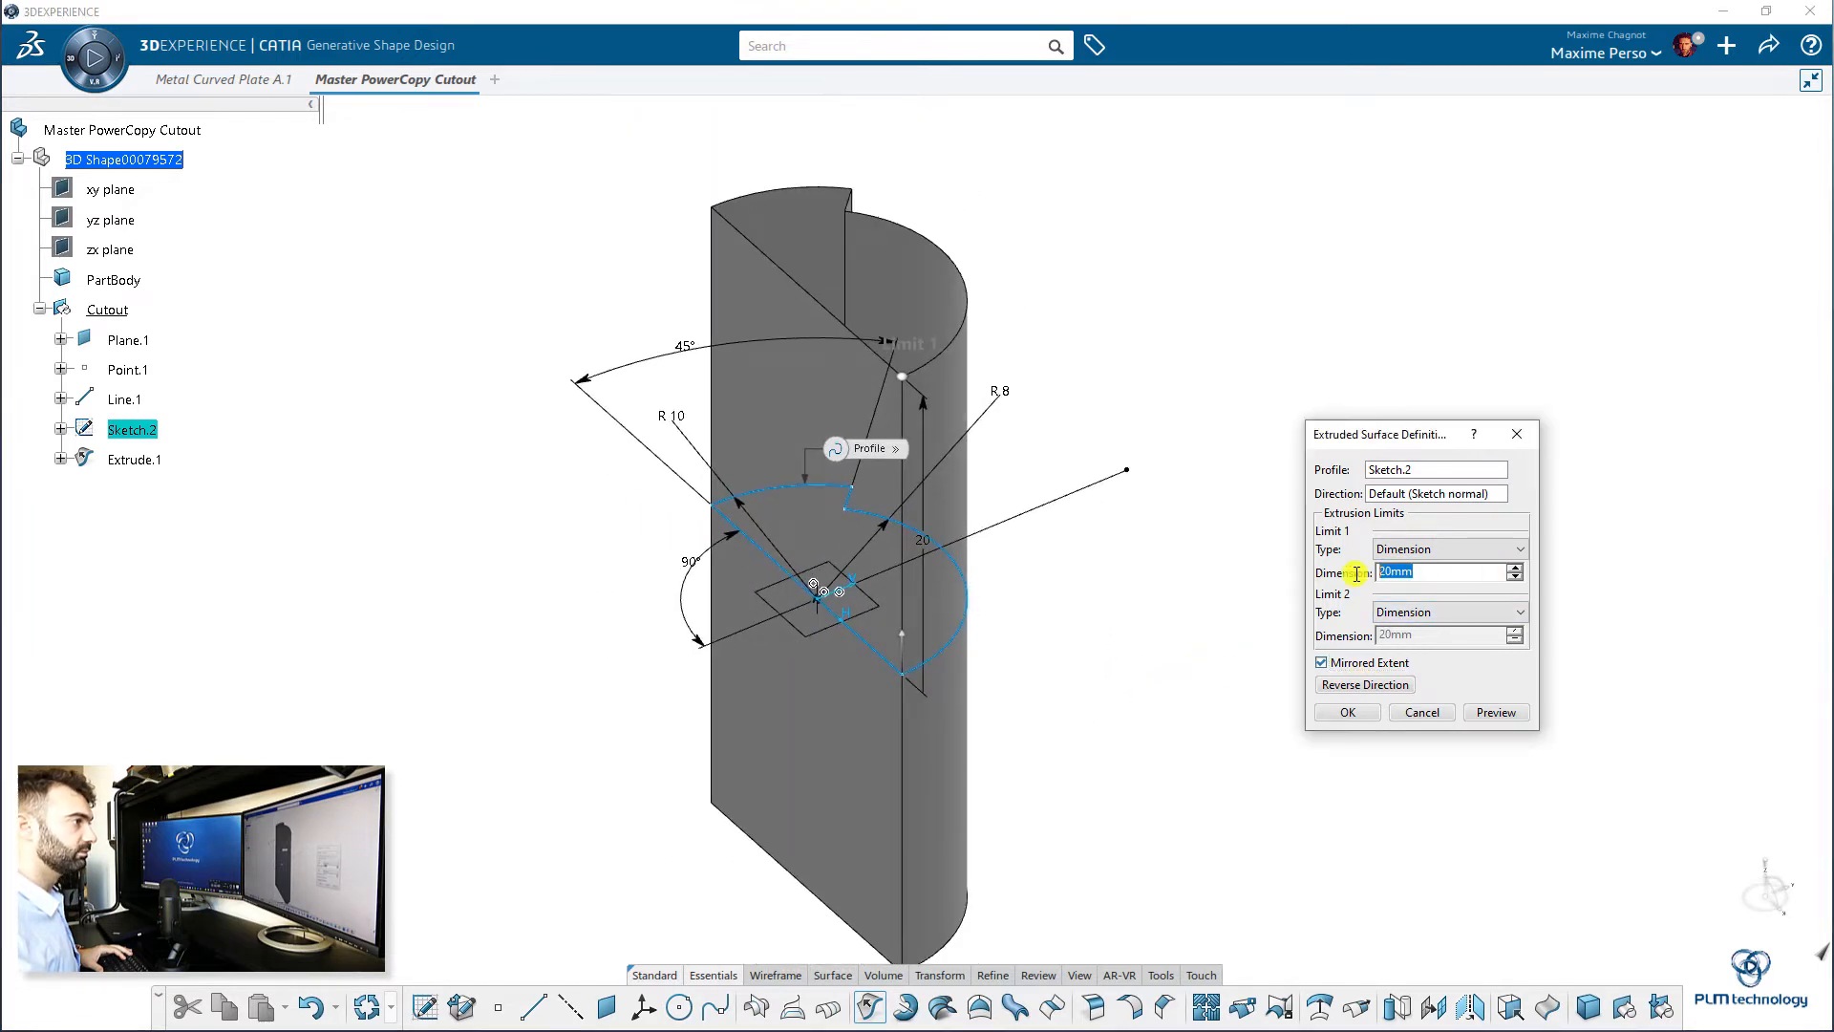
text(10)
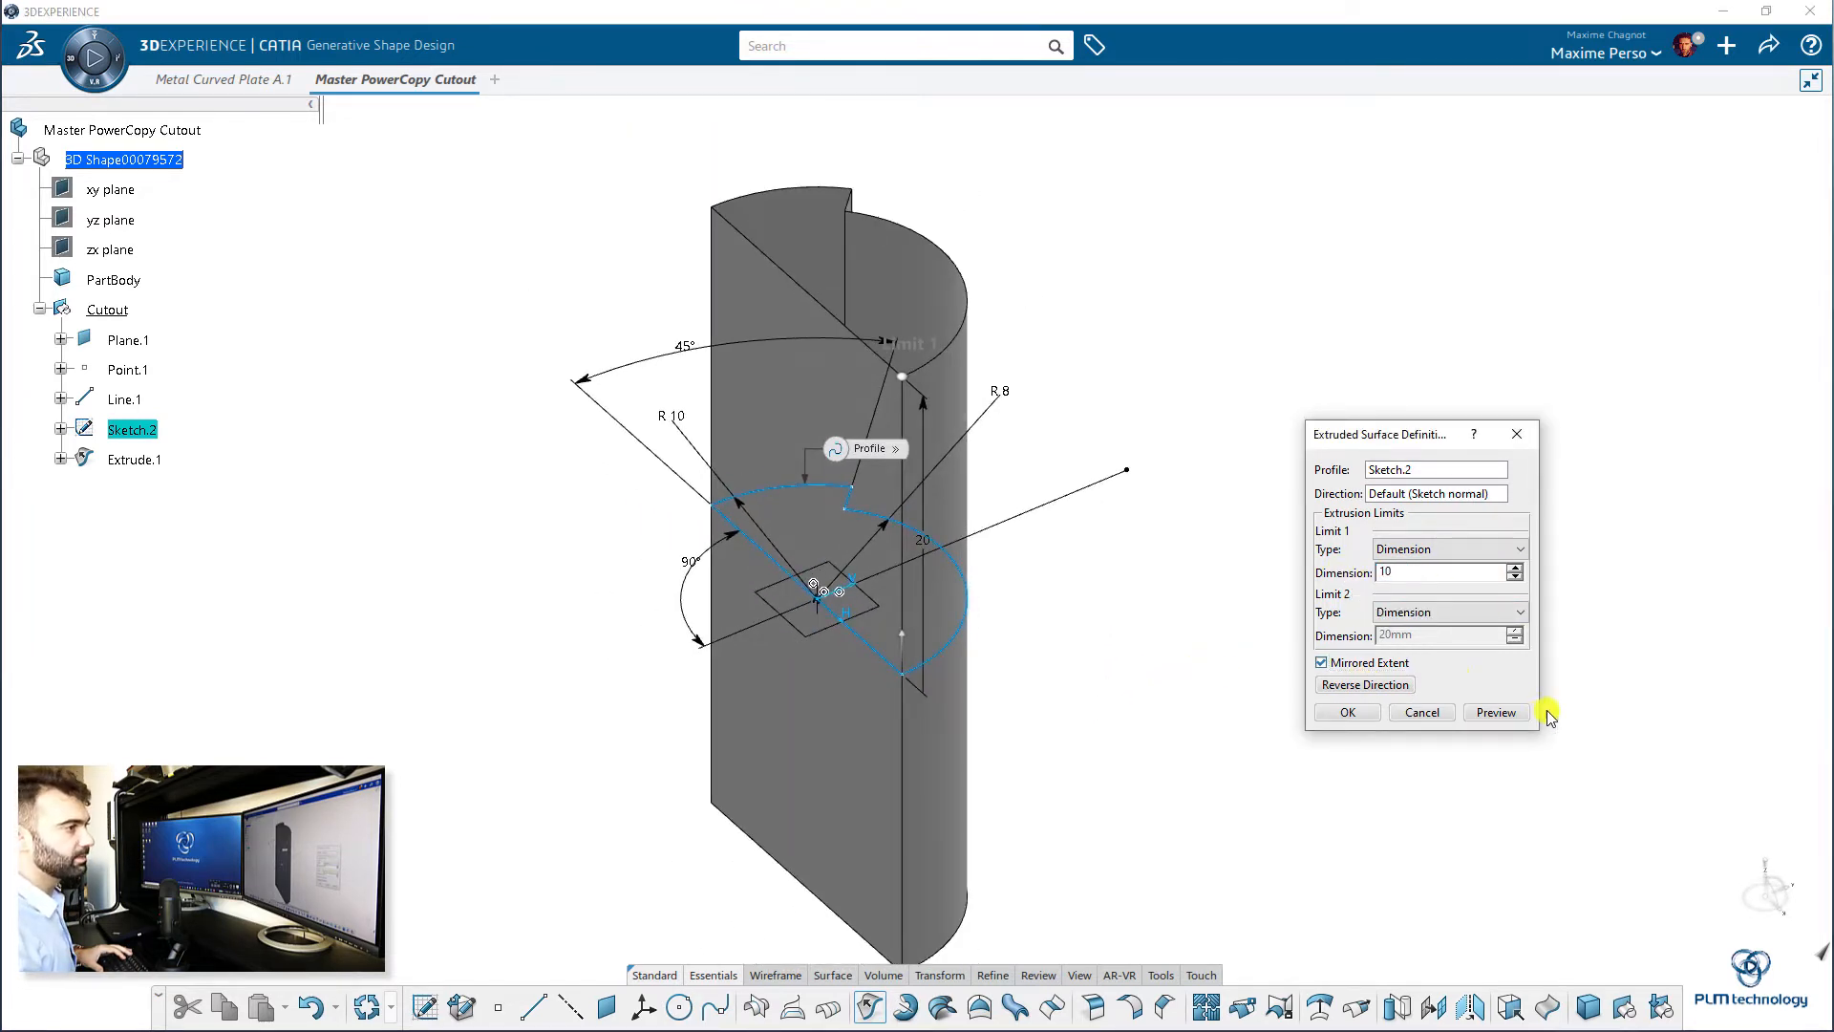
click(1508, 714)
click(1375, 713)
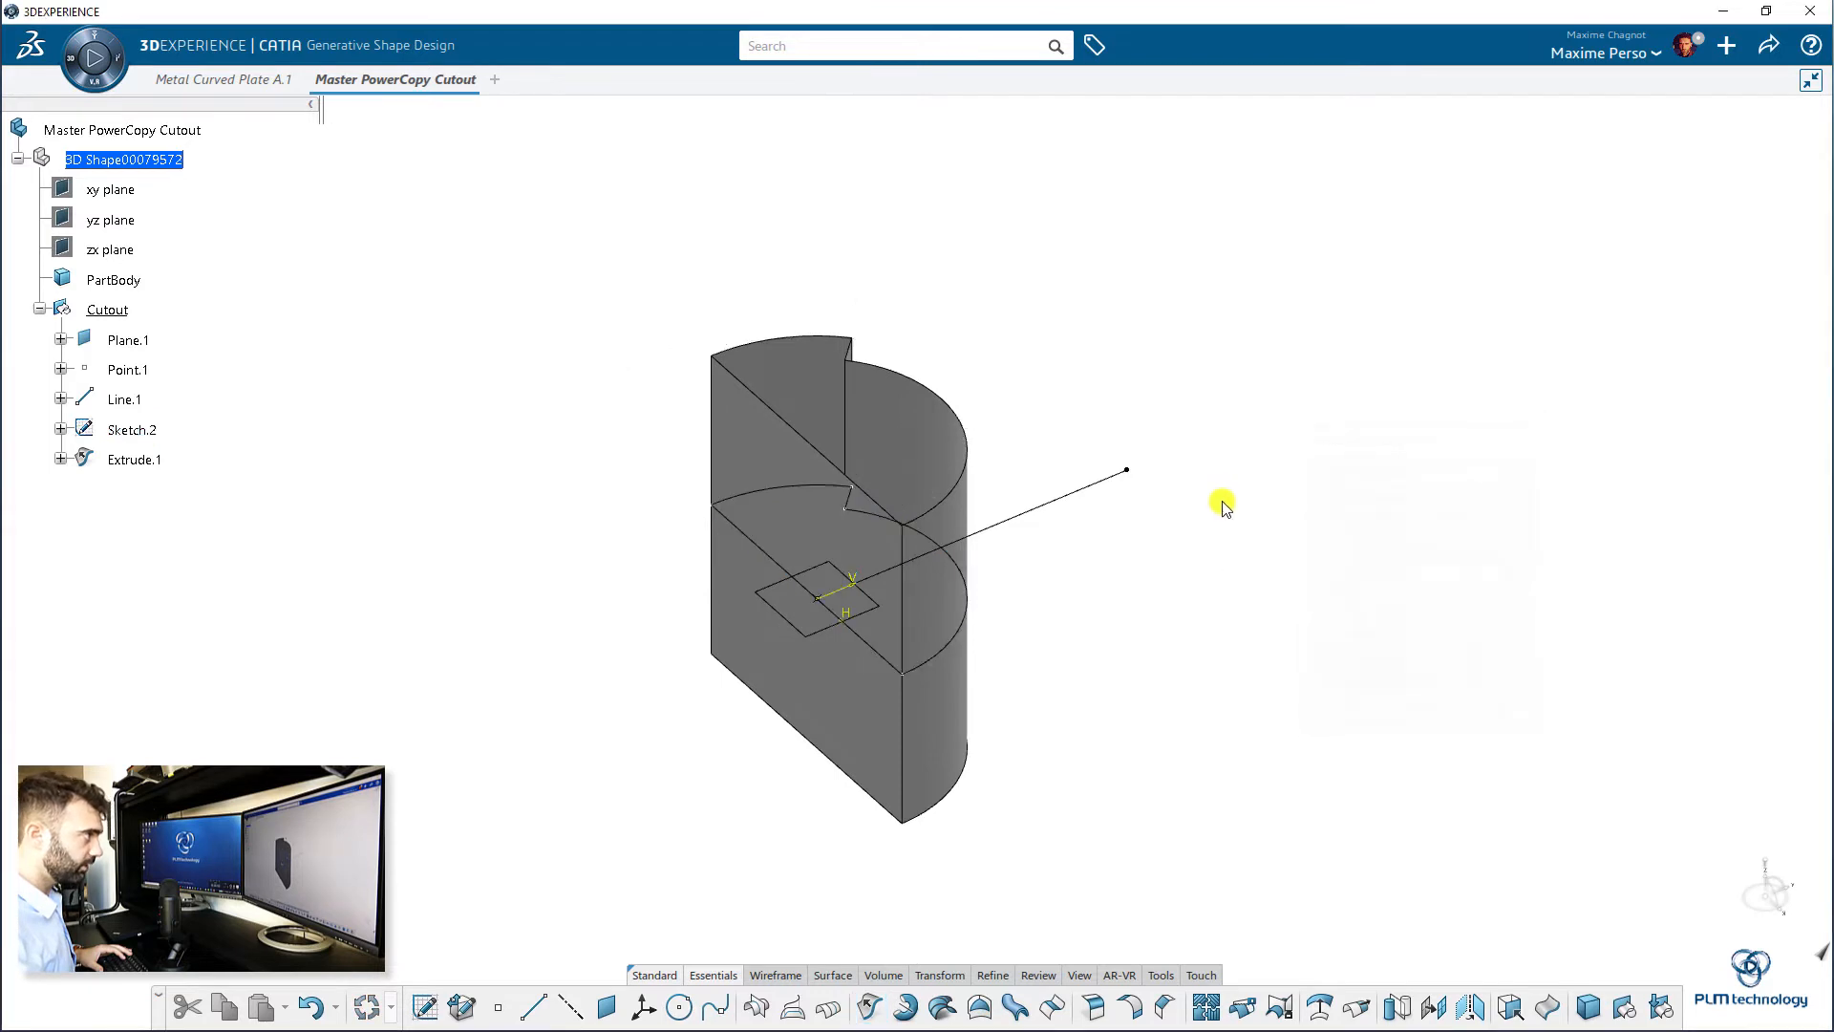
- Hide Sketch.2 so that only the extruded surface and its reference geometry are displayed
middle_drag(856, 348, 704, 532)
right_click(132, 430)
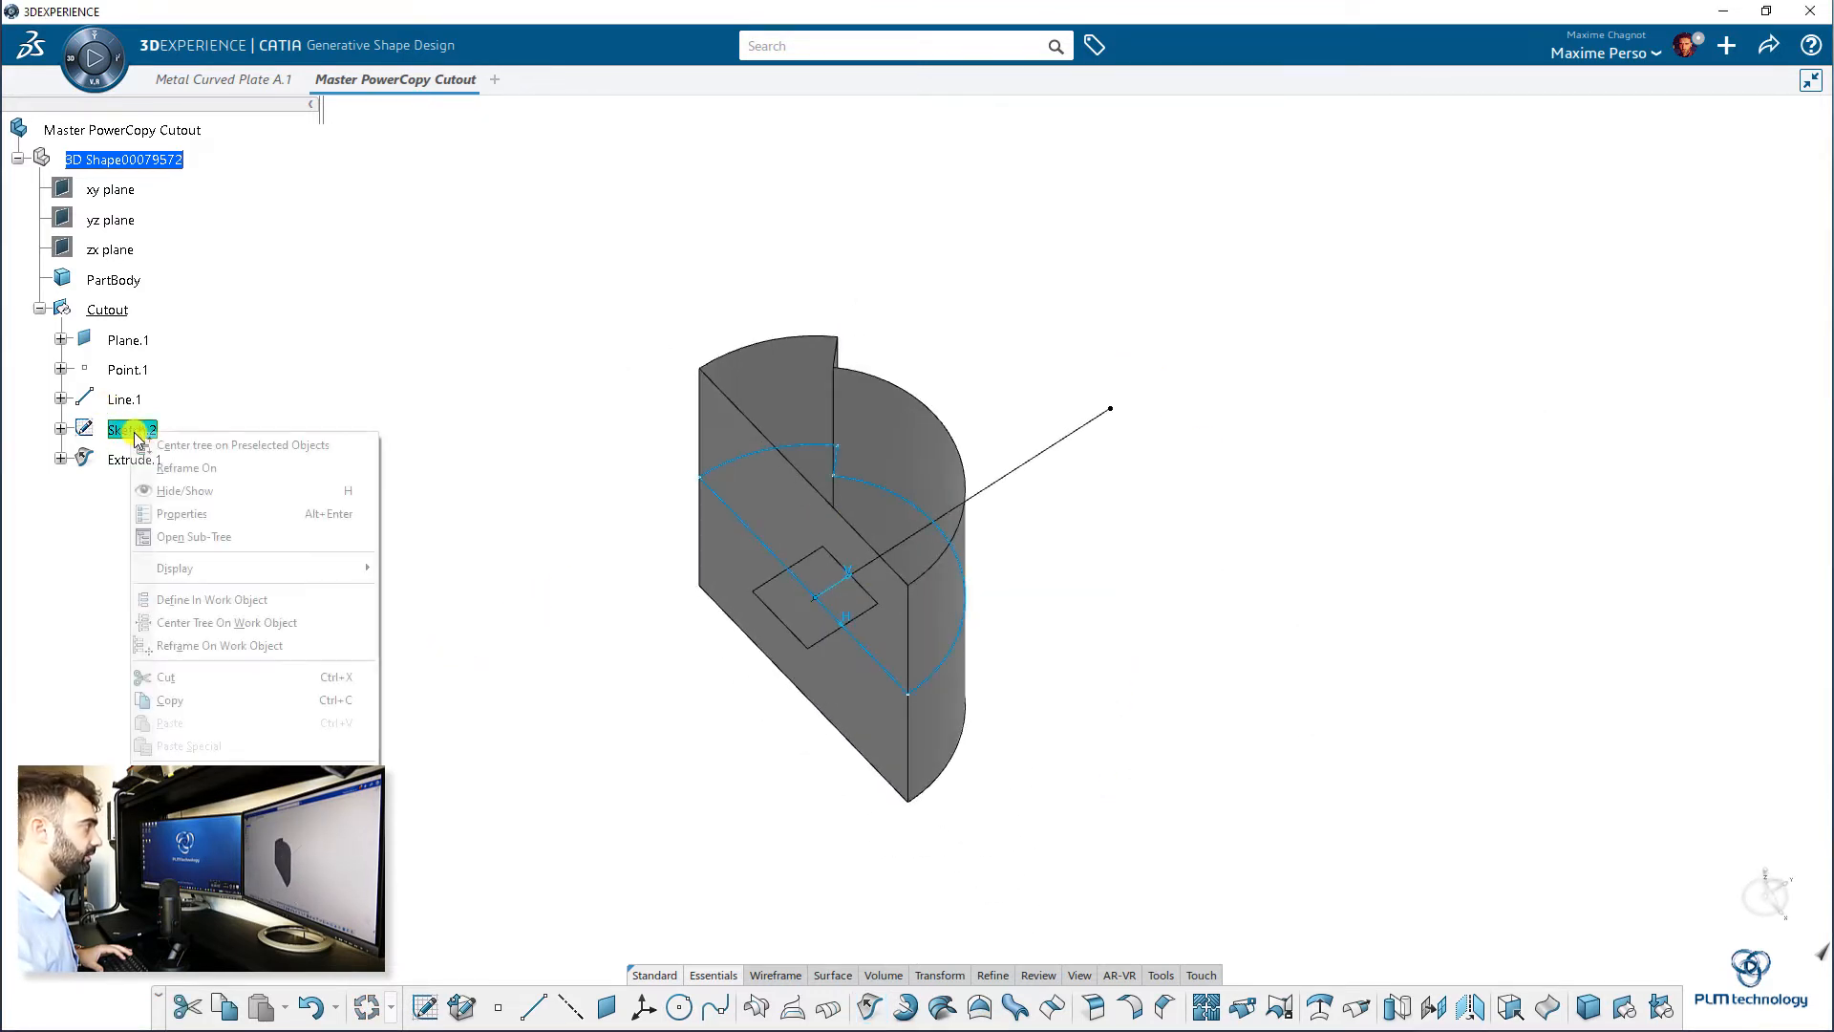
click(230, 491)
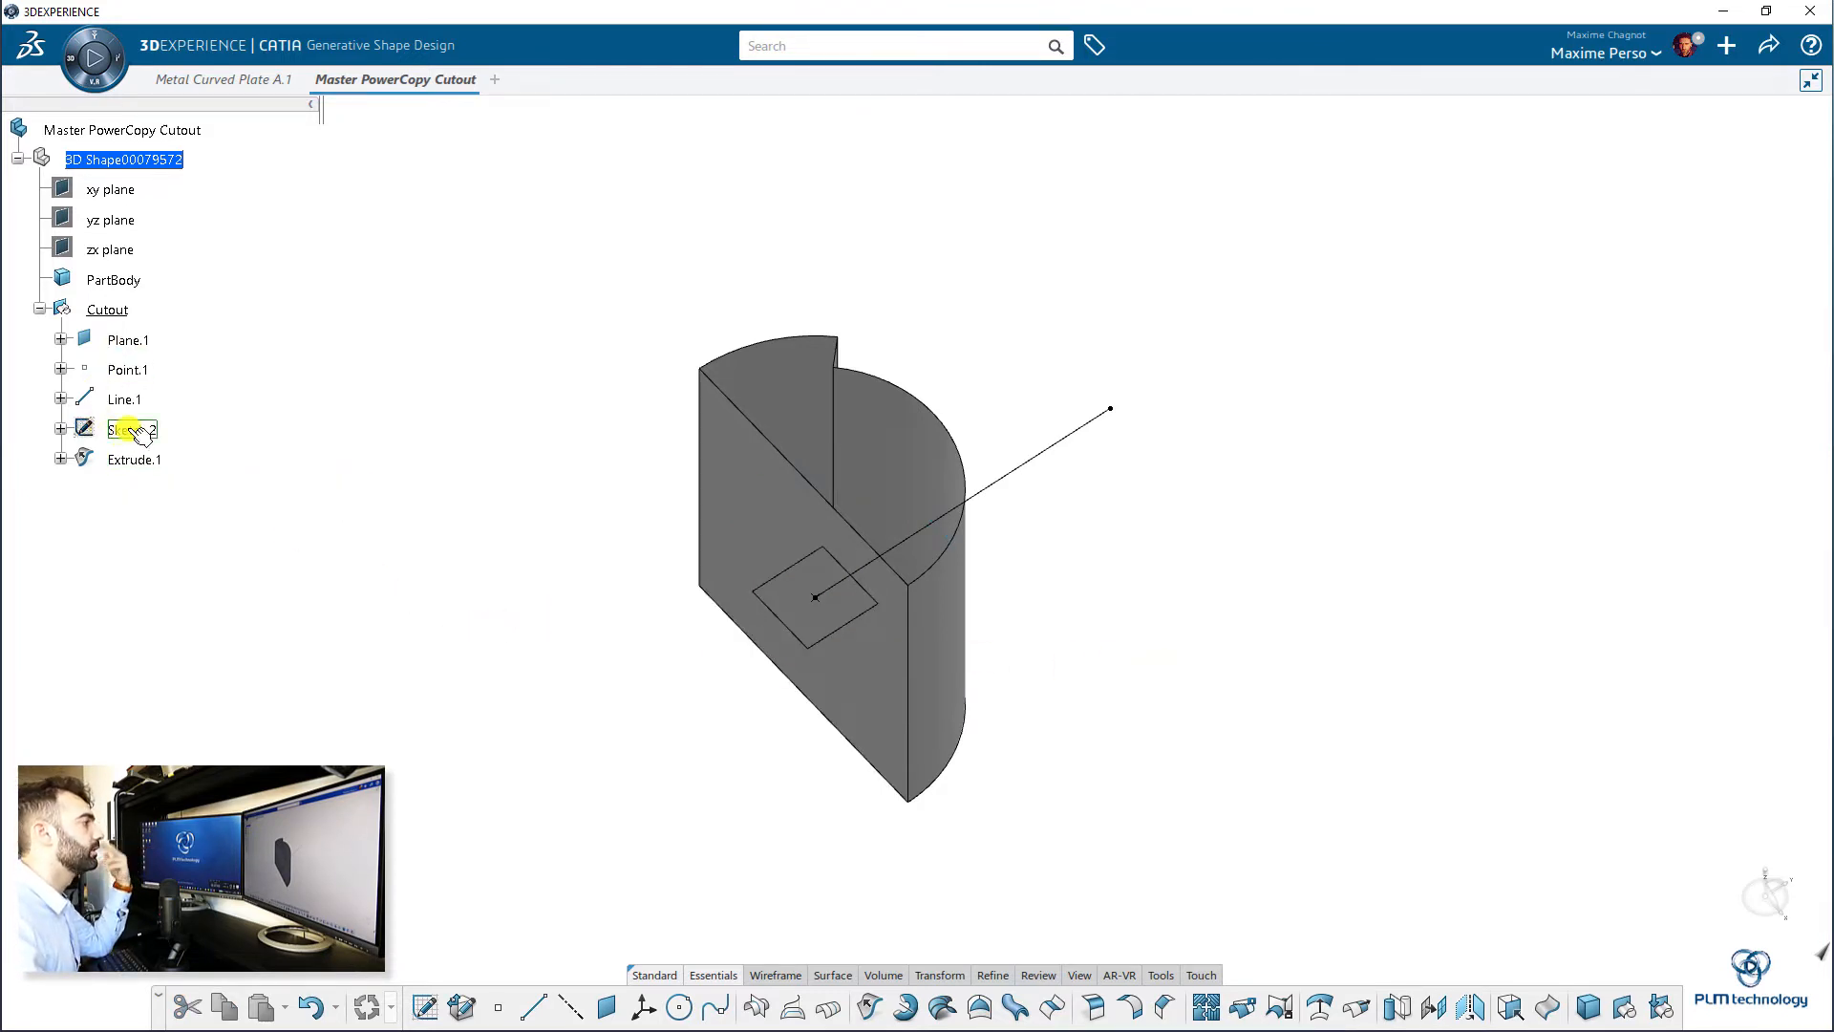
middle_drag(452, 690, 530, 681)
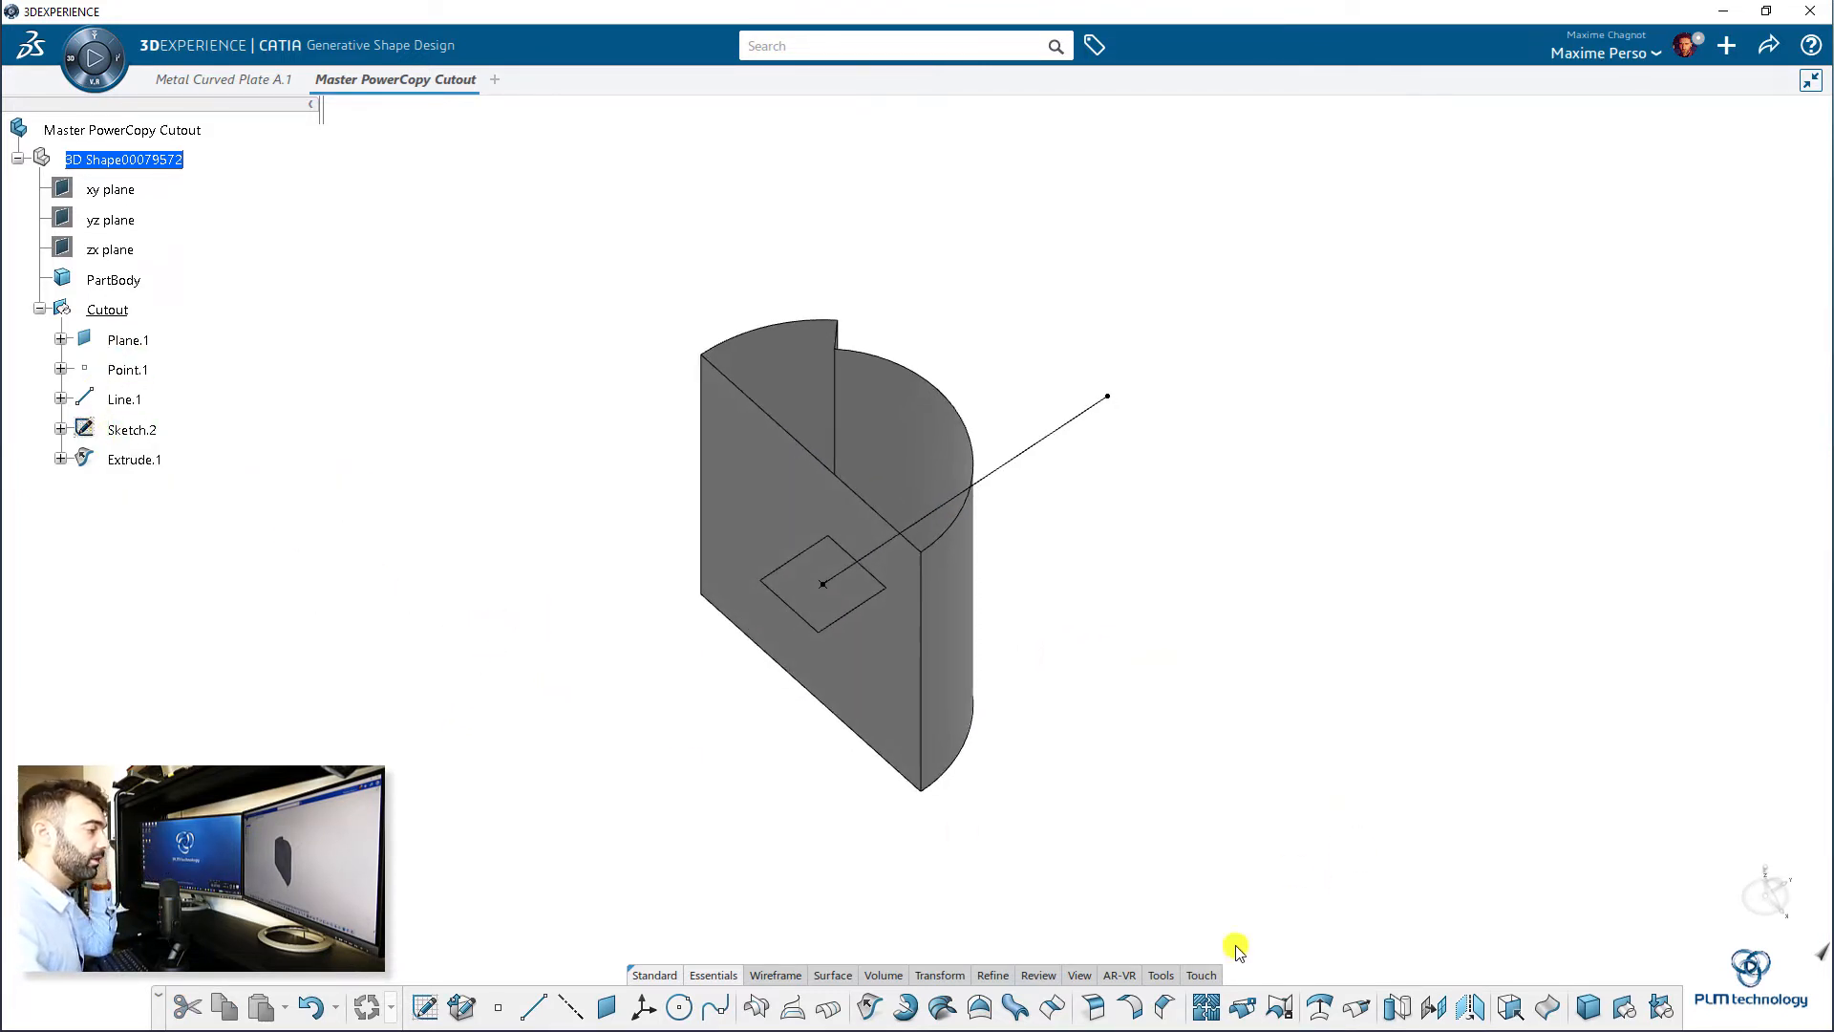
- Start a Power Copy definition and add Extrude.1 and Sketch.2 as its selected components
click(1167, 977)
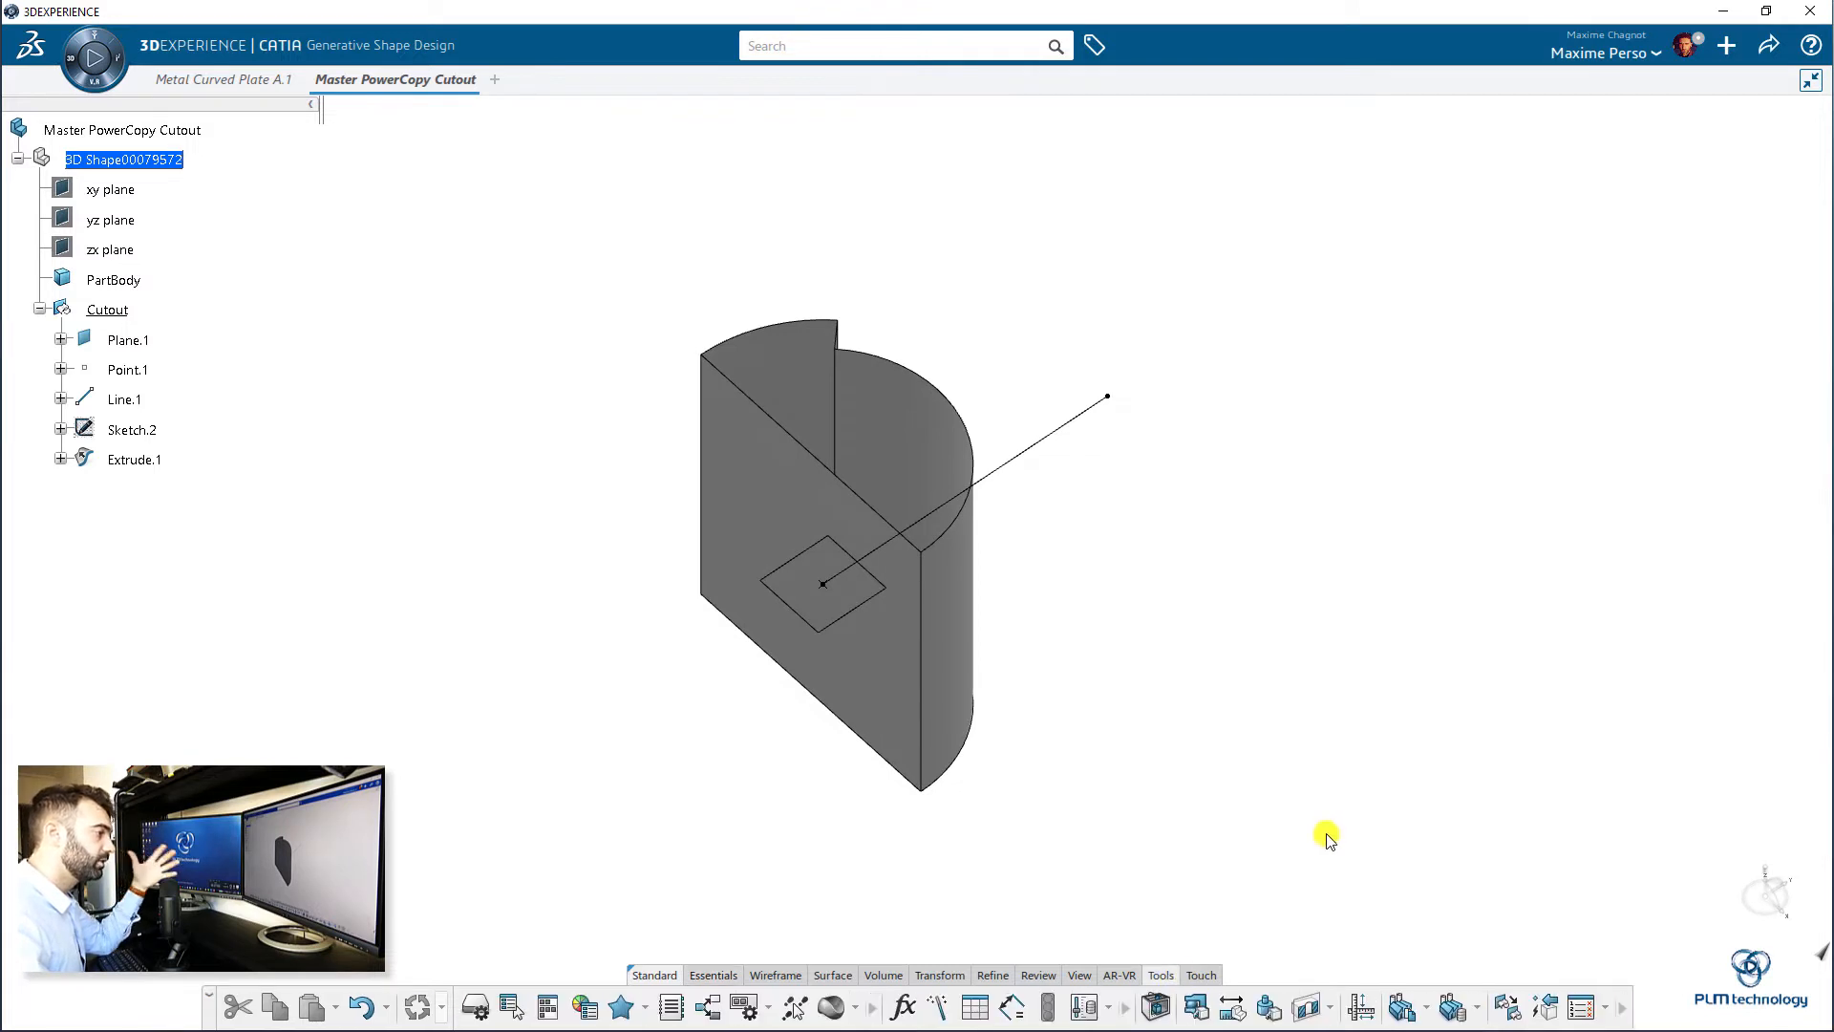
click(1426, 1008)
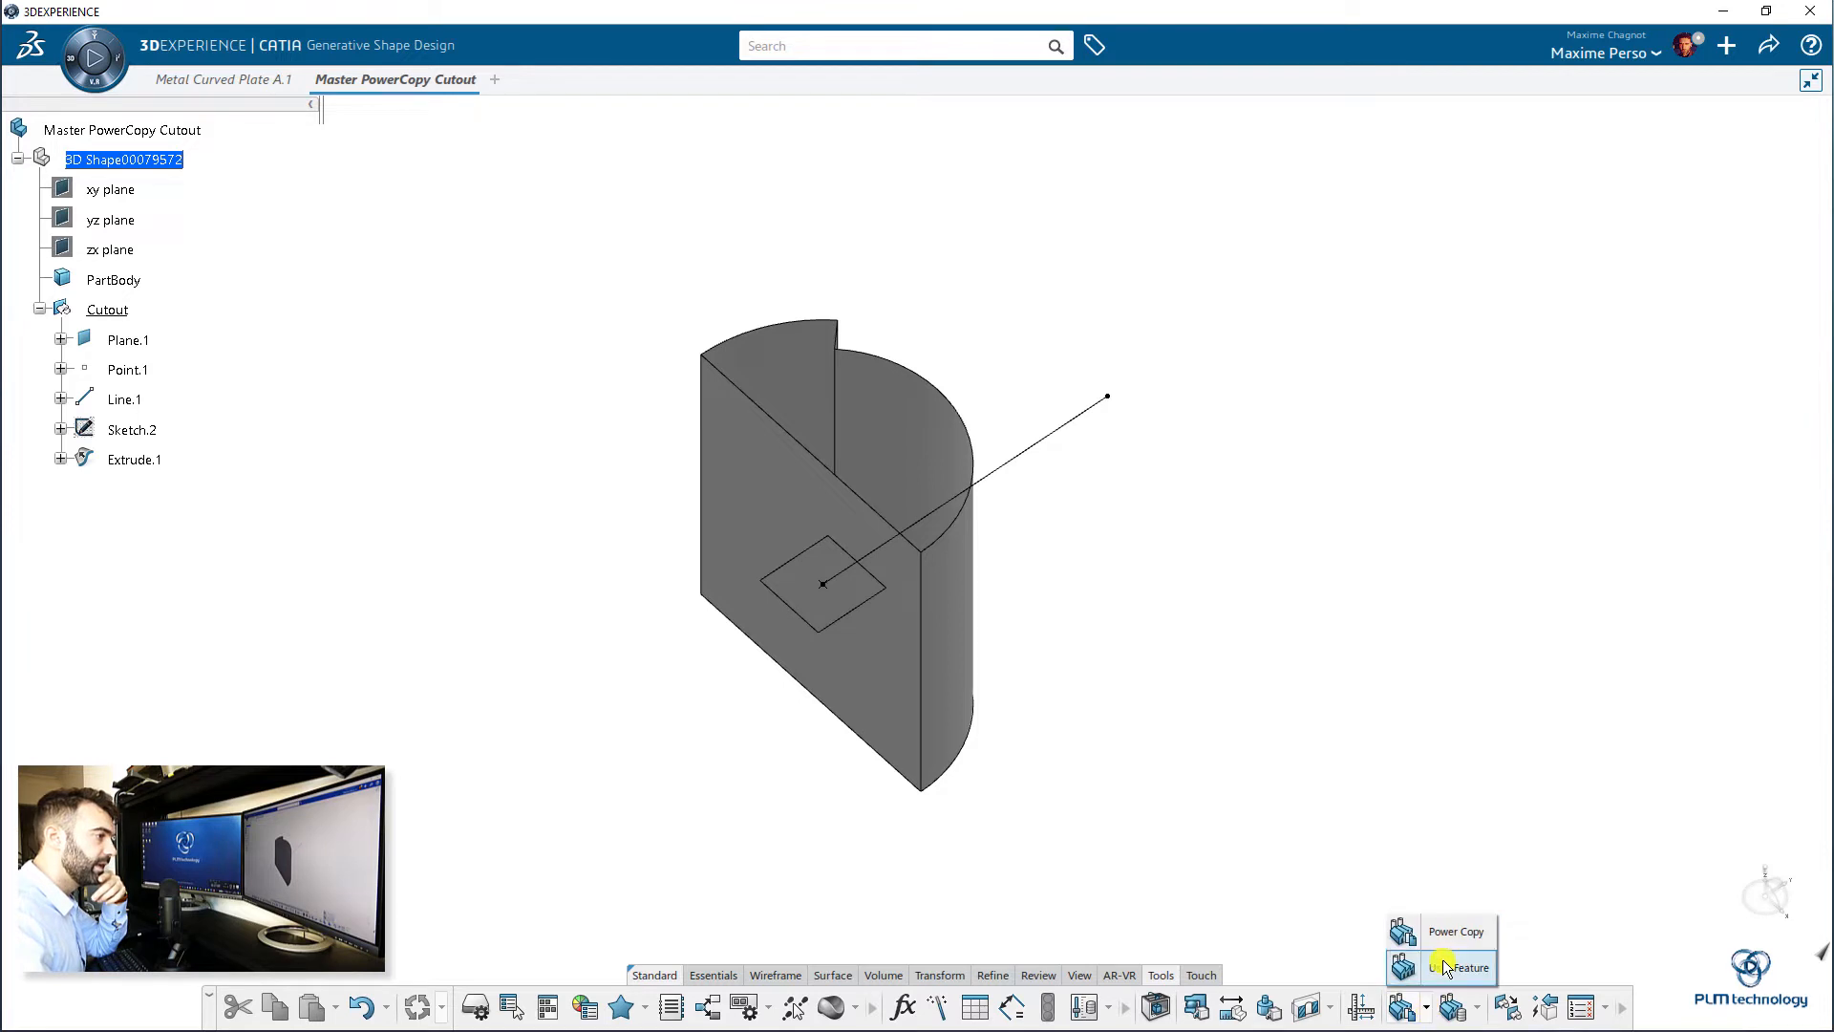
click(1457, 931)
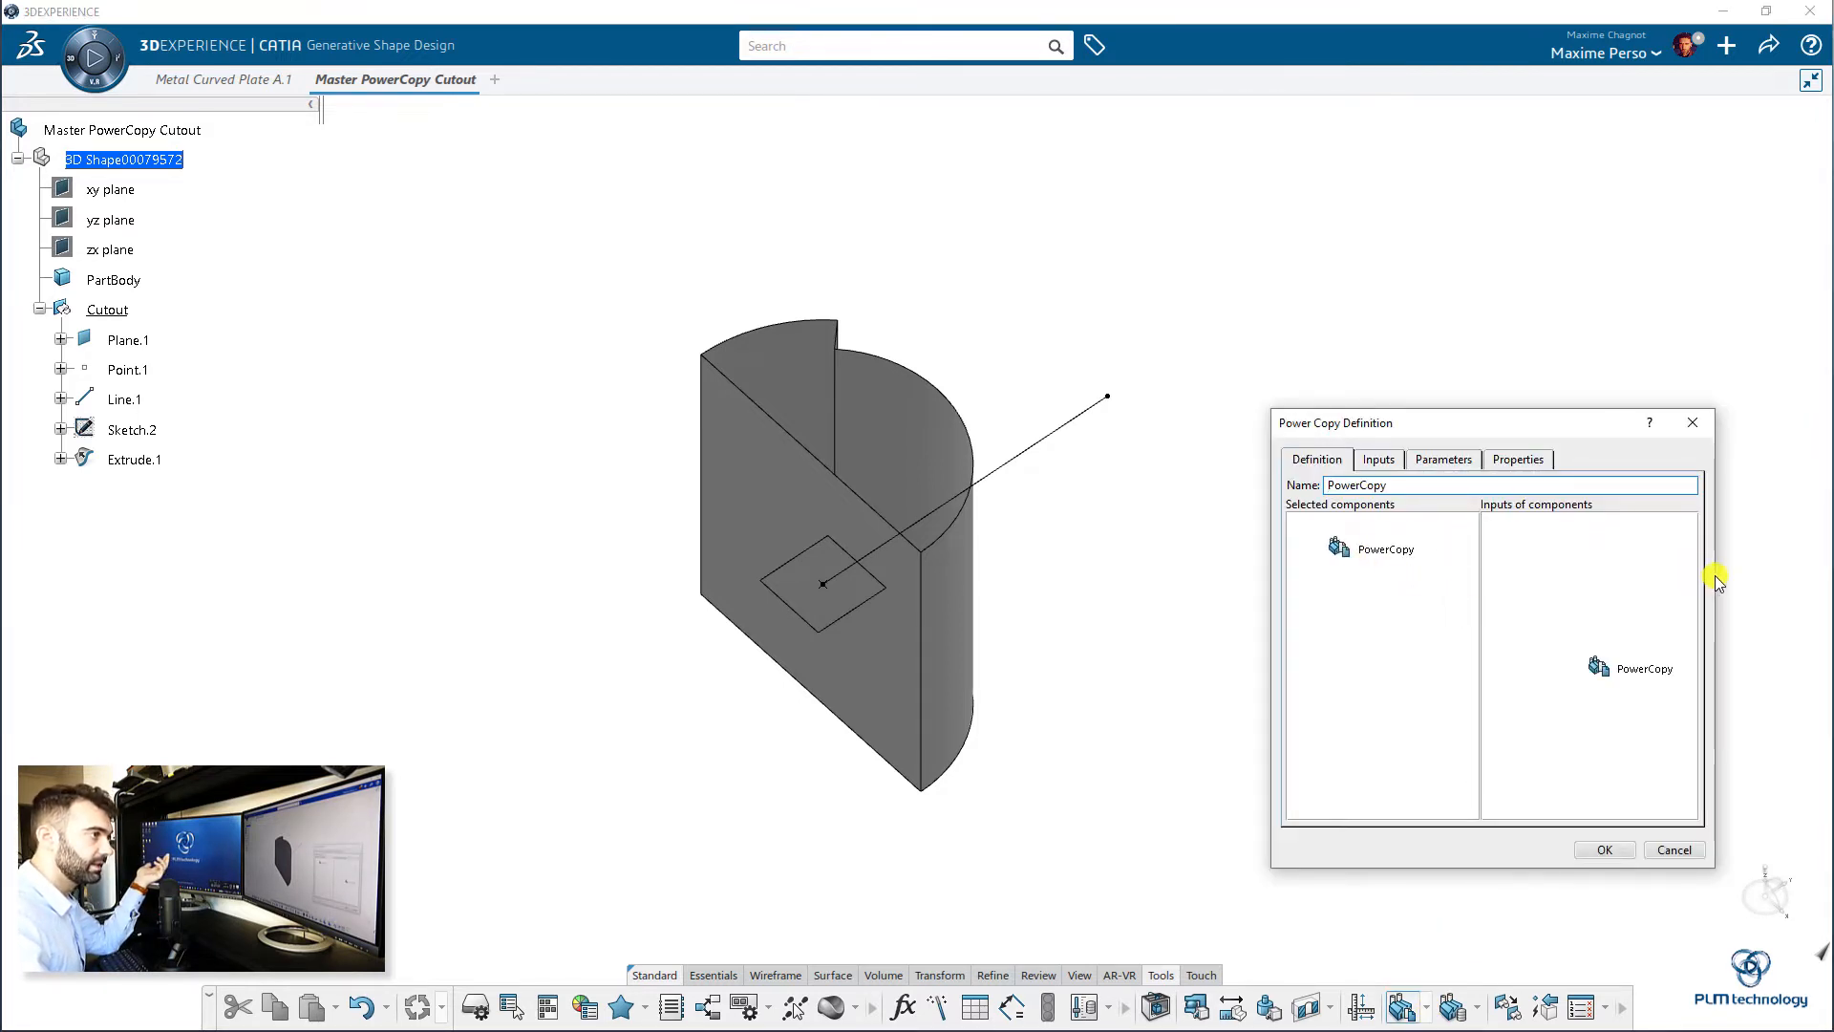
click(133, 461)
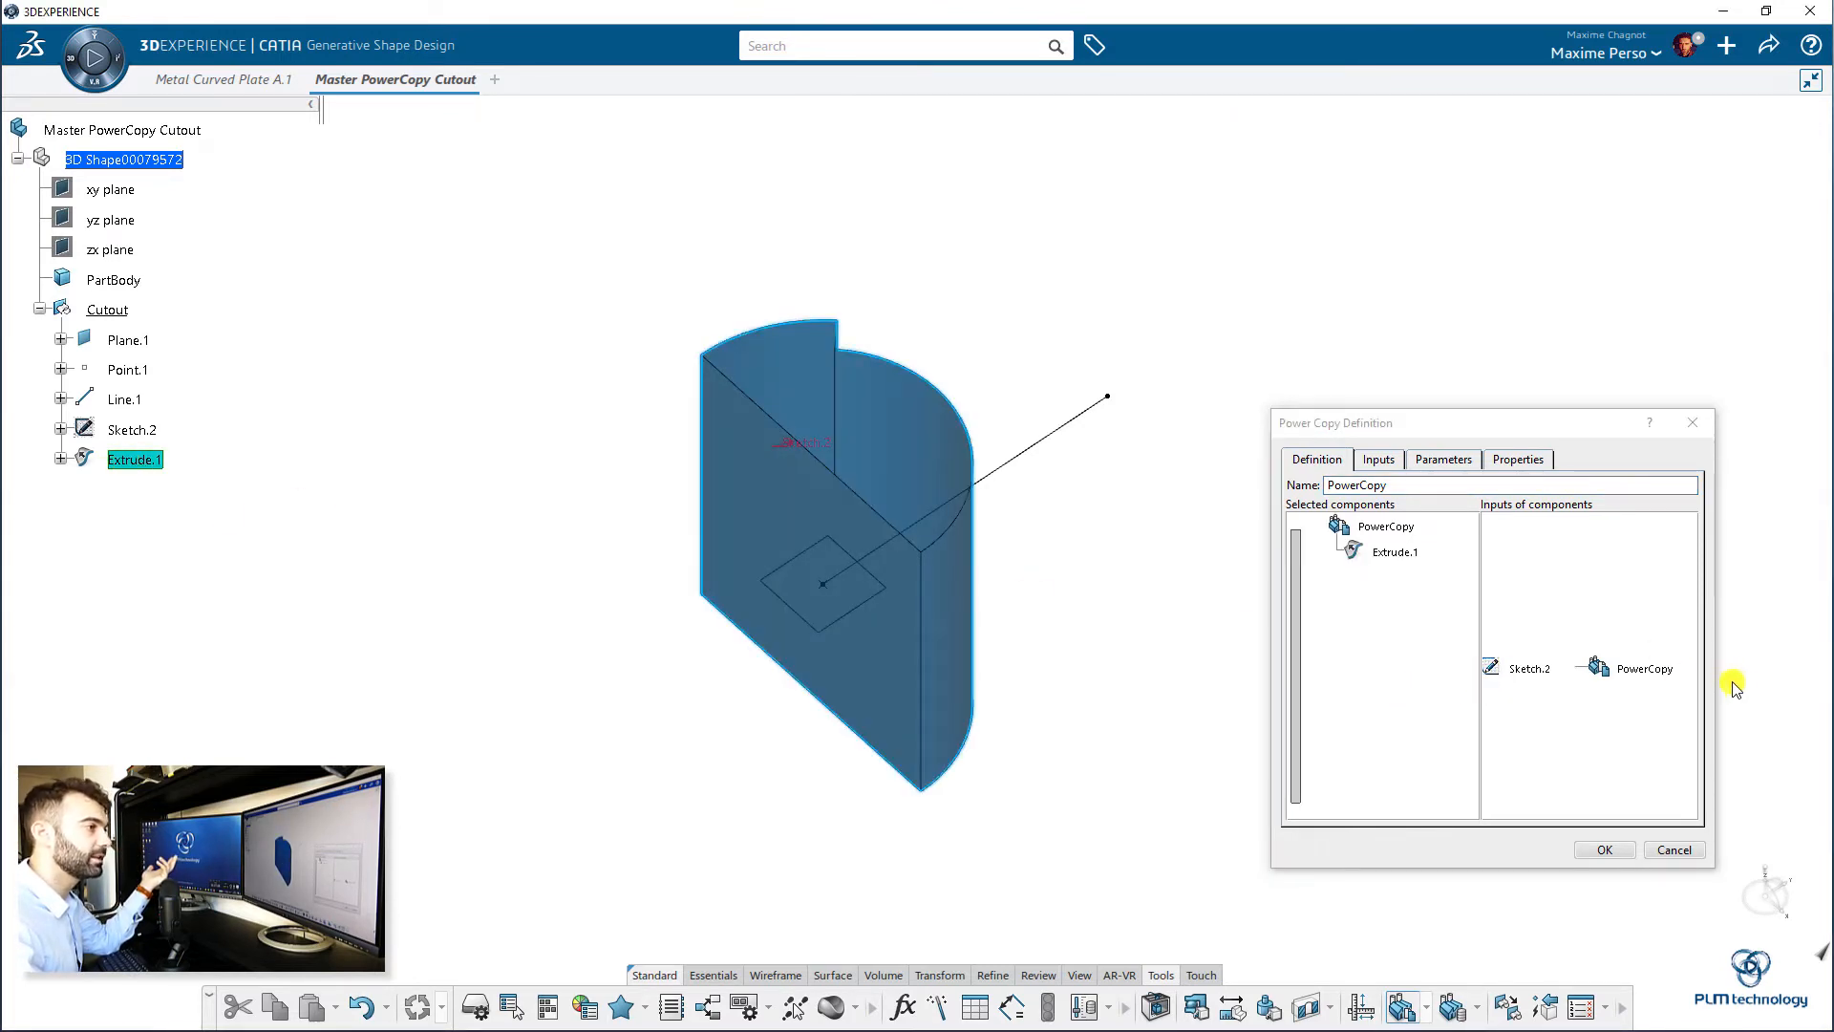
drag(1716, 672, 1795, 671)
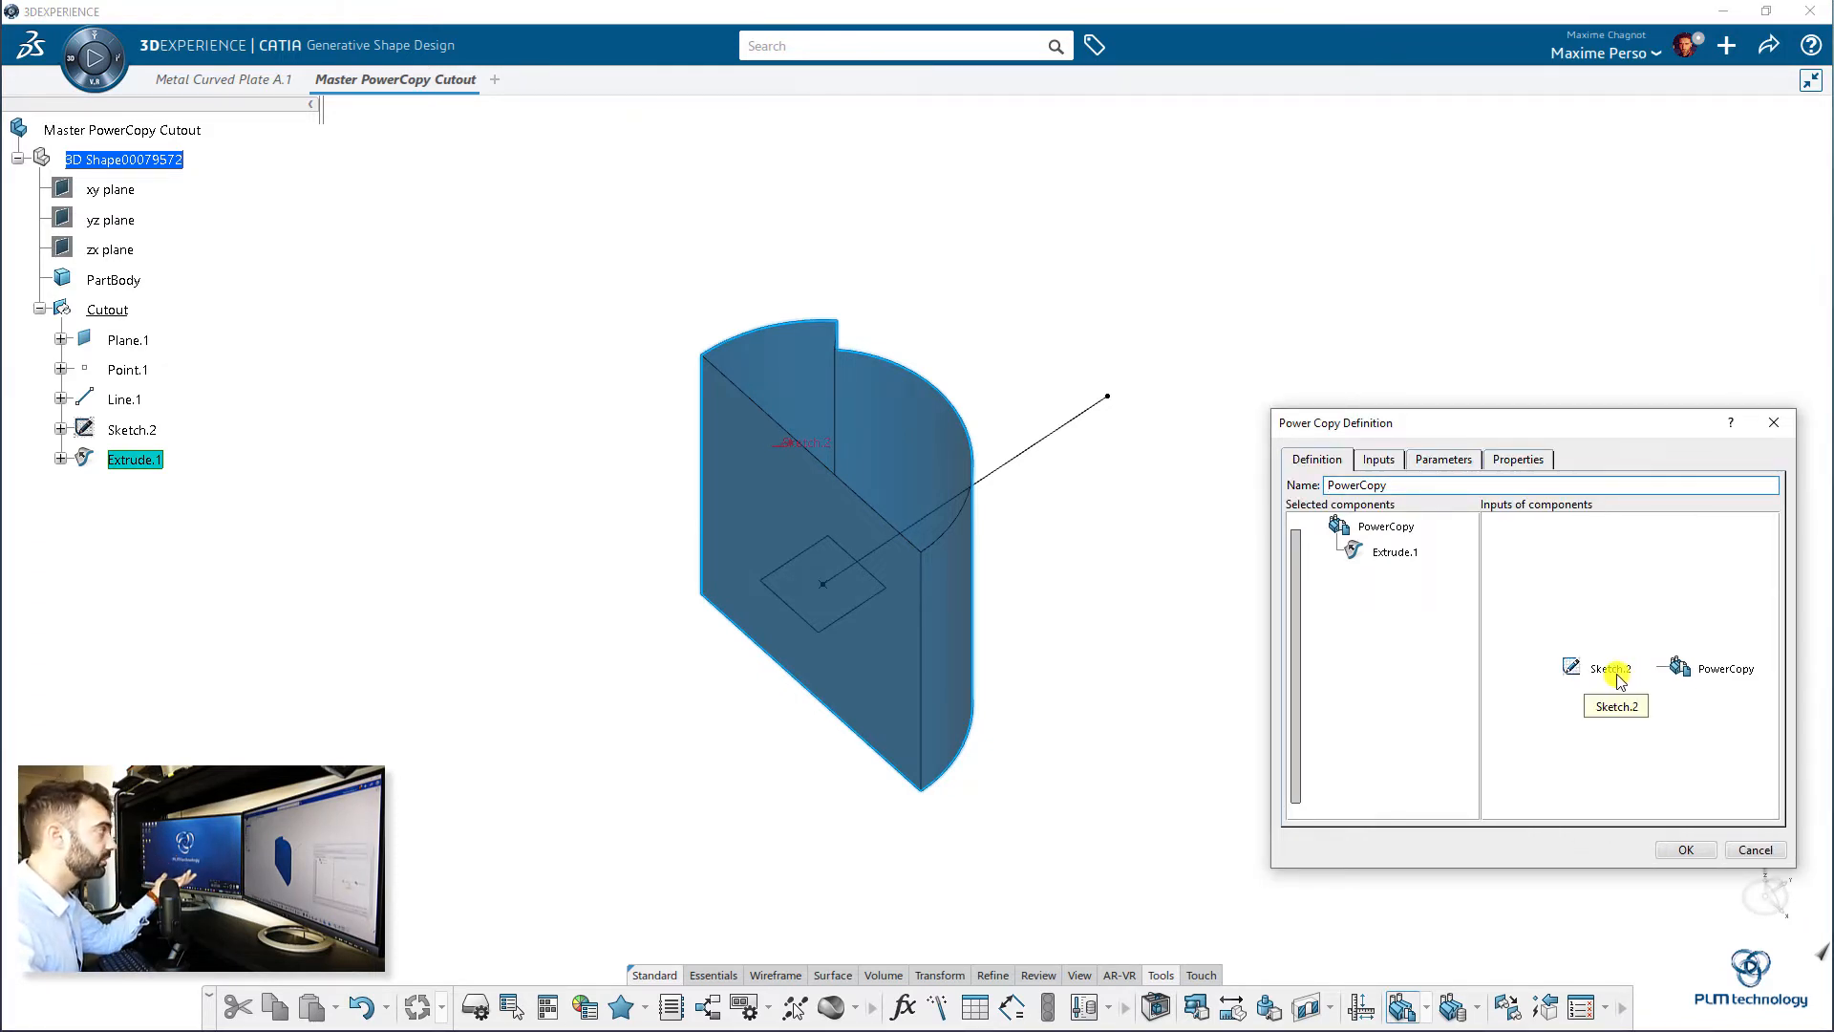
click(132, 430)
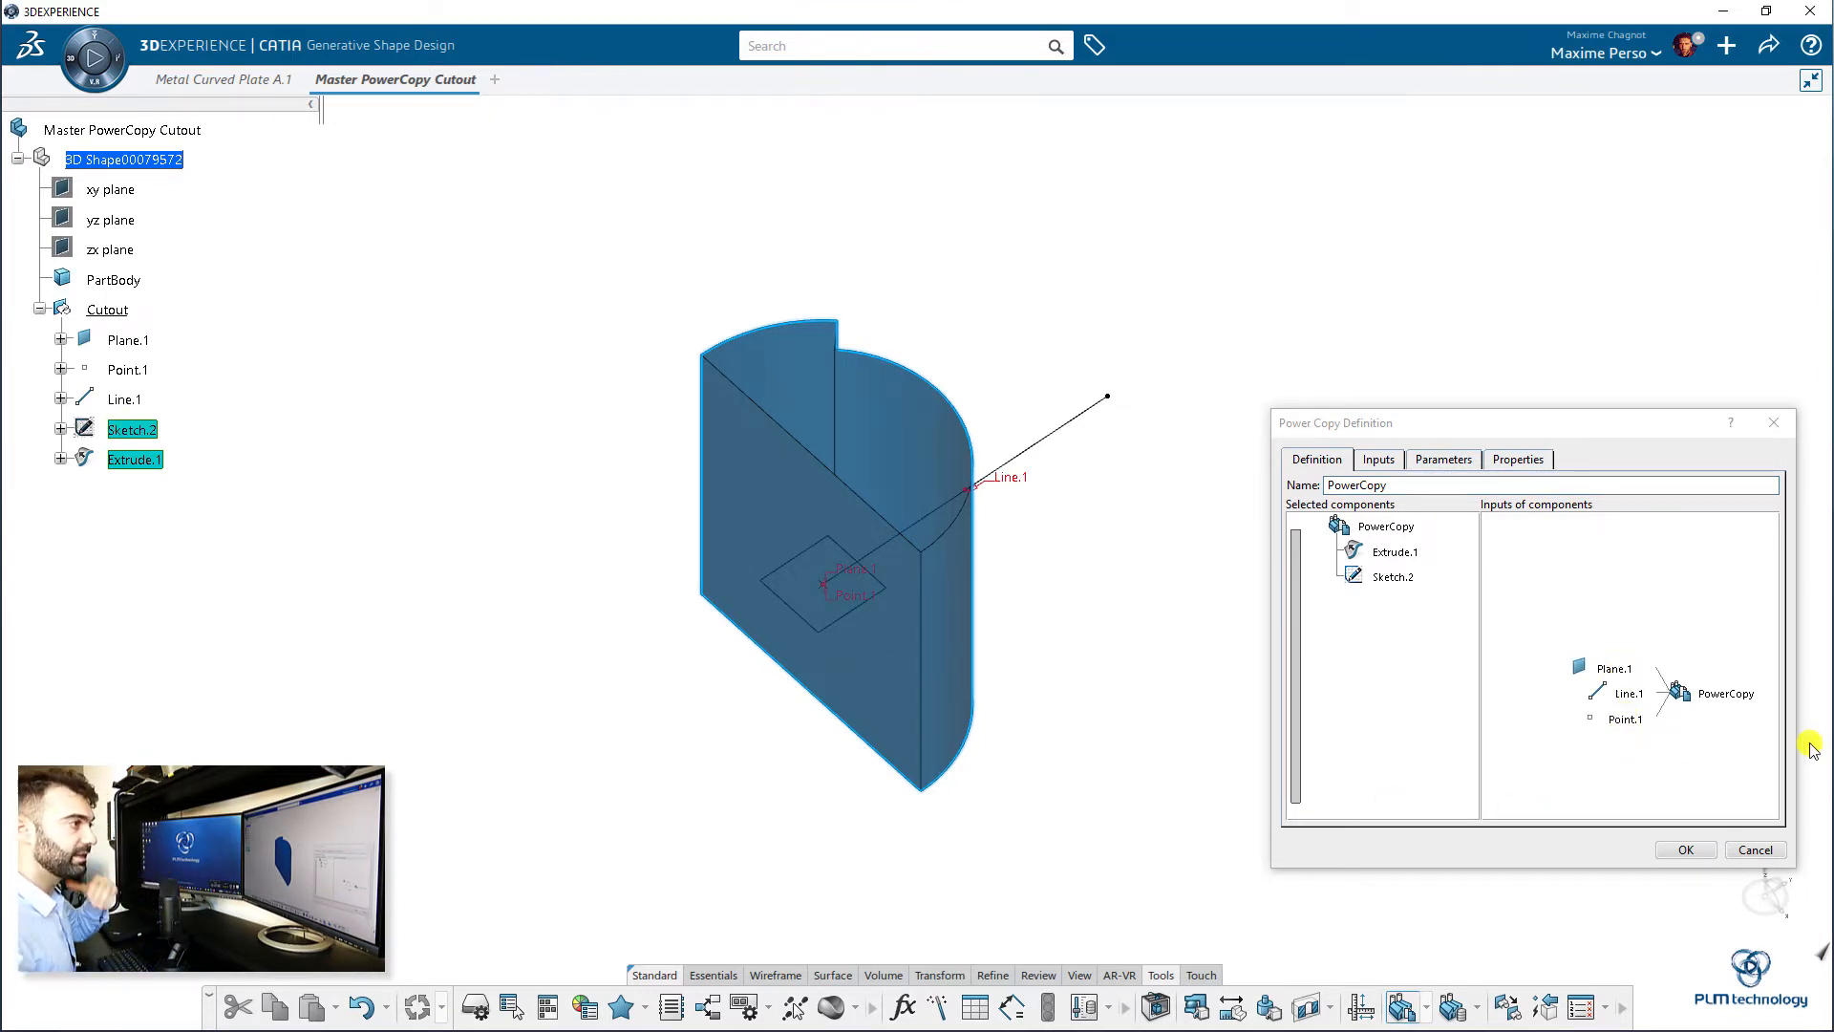
- Name the Power Copy "PowerCopy Cutout", then review its available parameters and confirm the definition
click(1414, 484)
double_click(1415, 484)
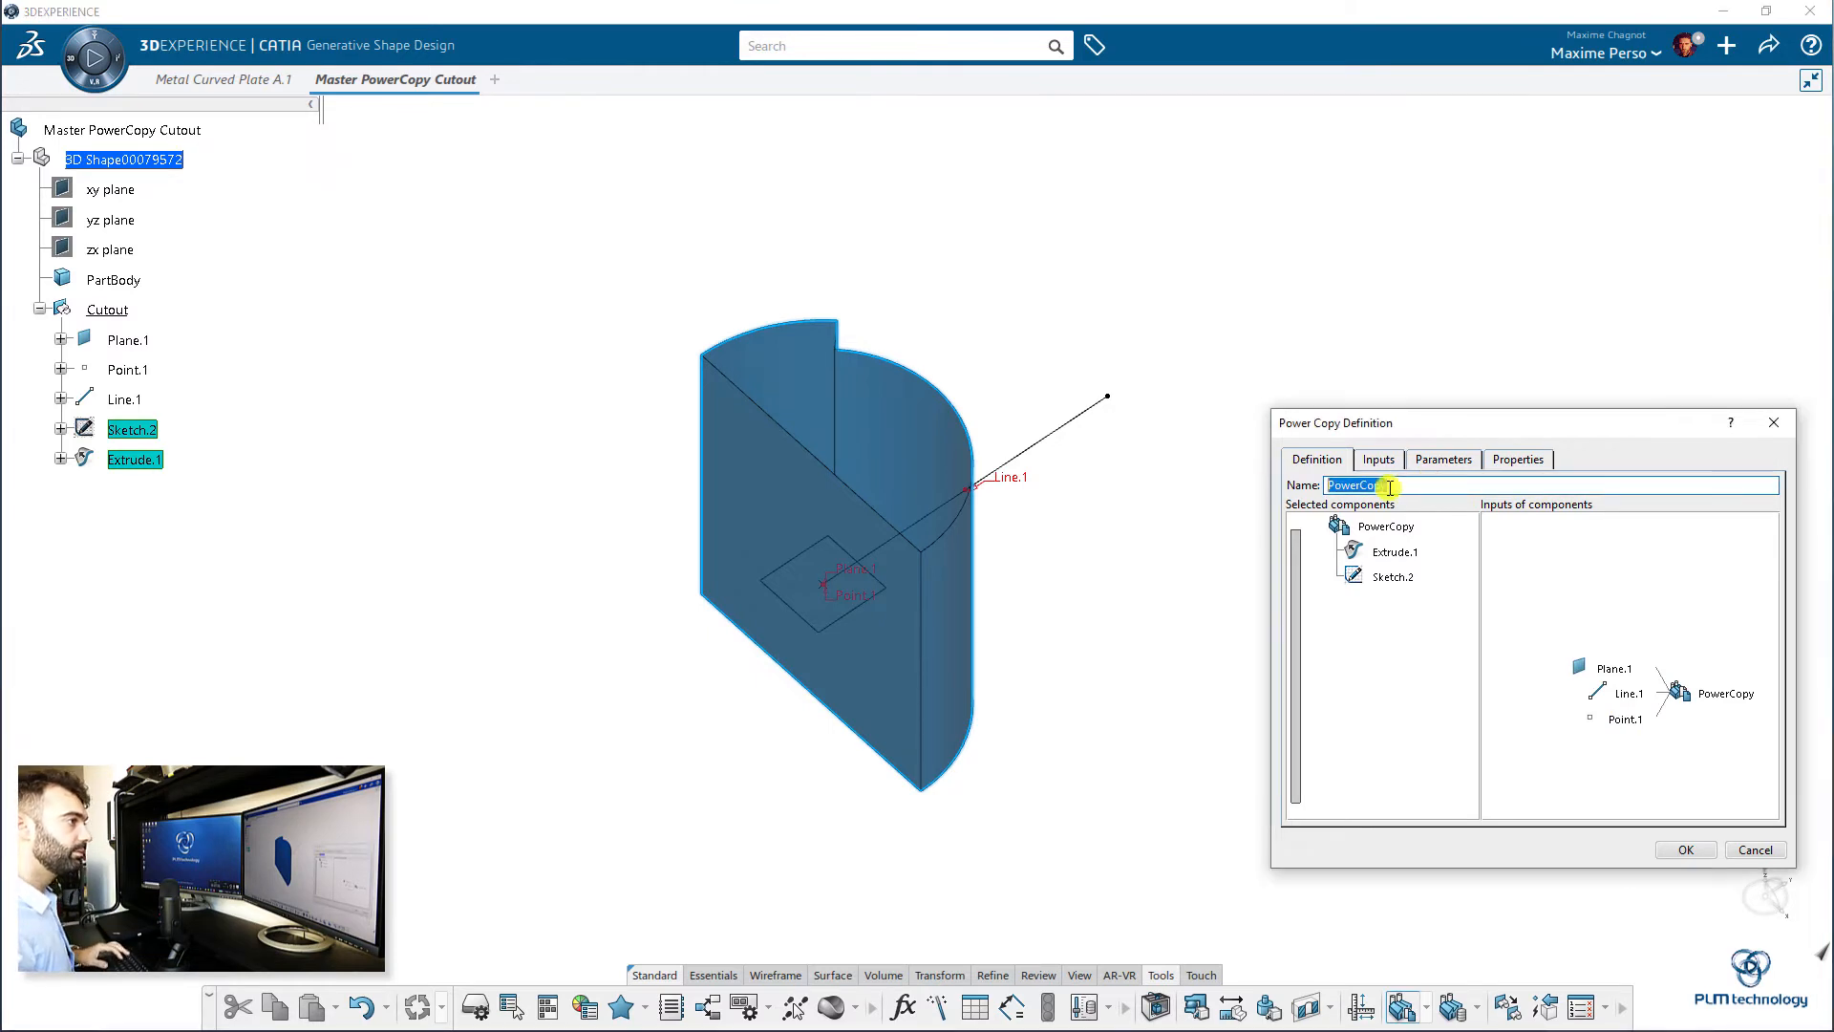
click(1415, 485)
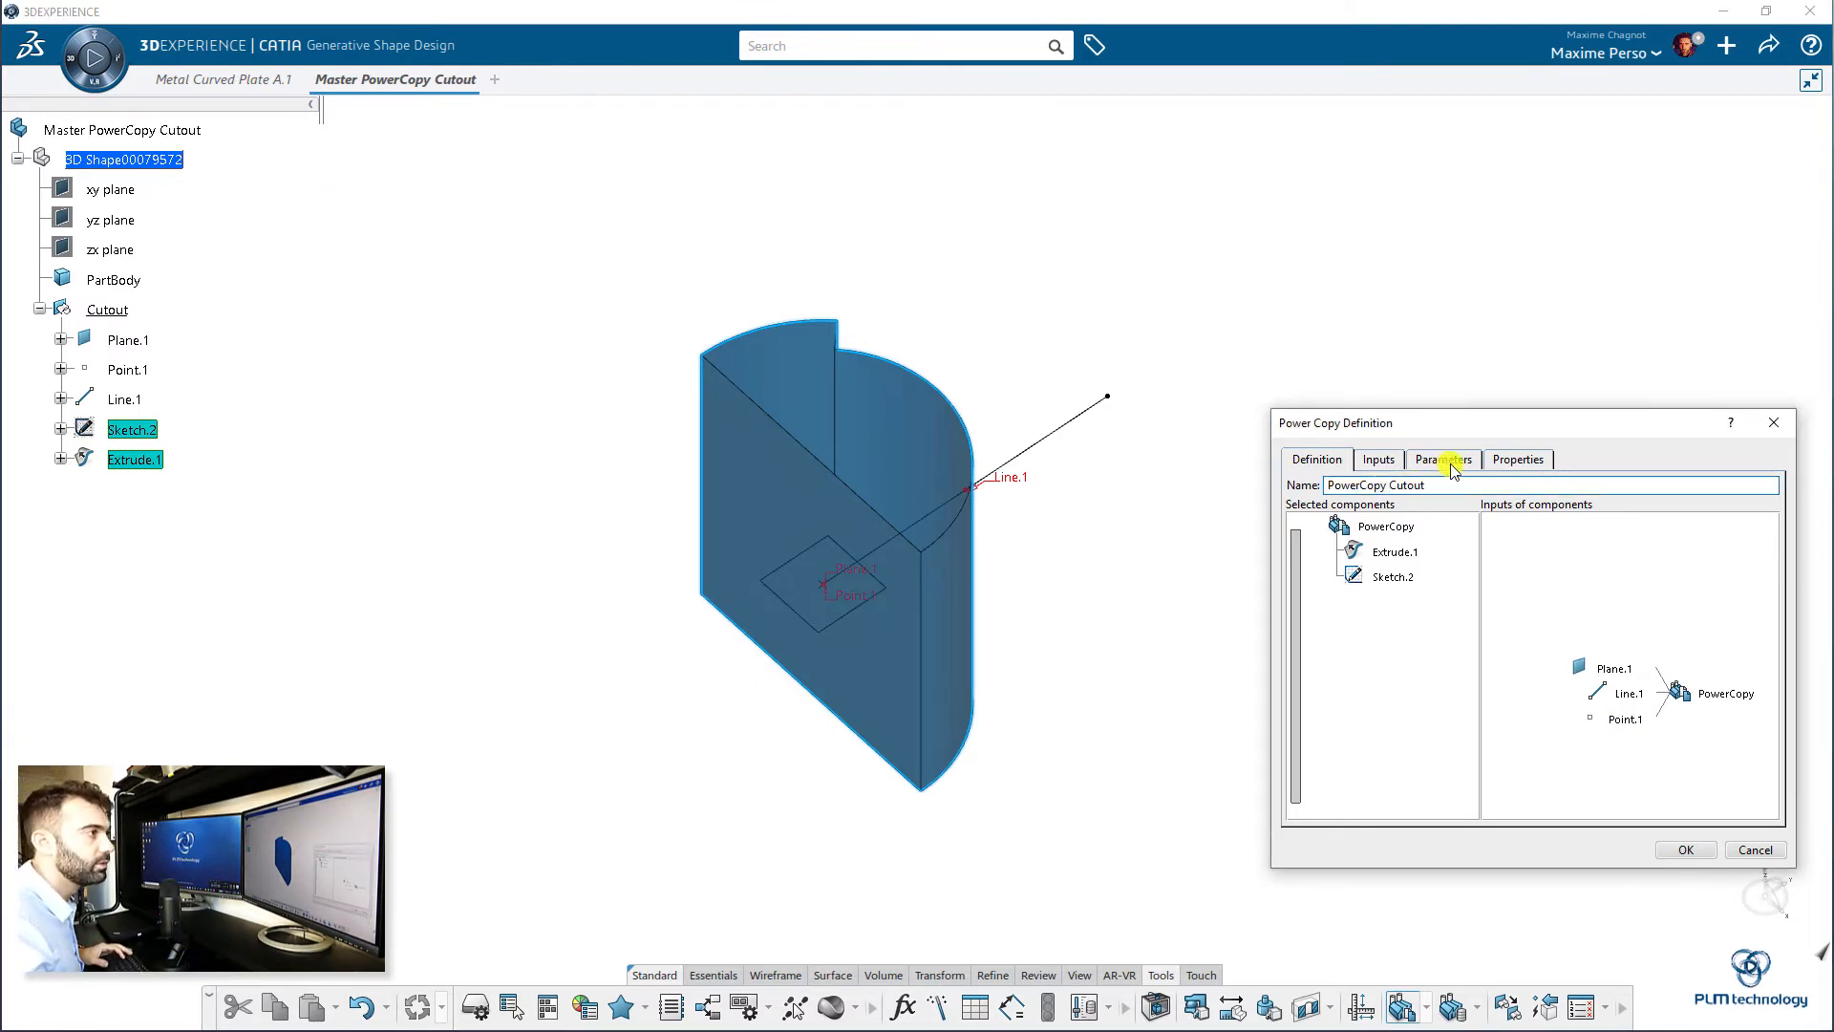
click(1449, 462)
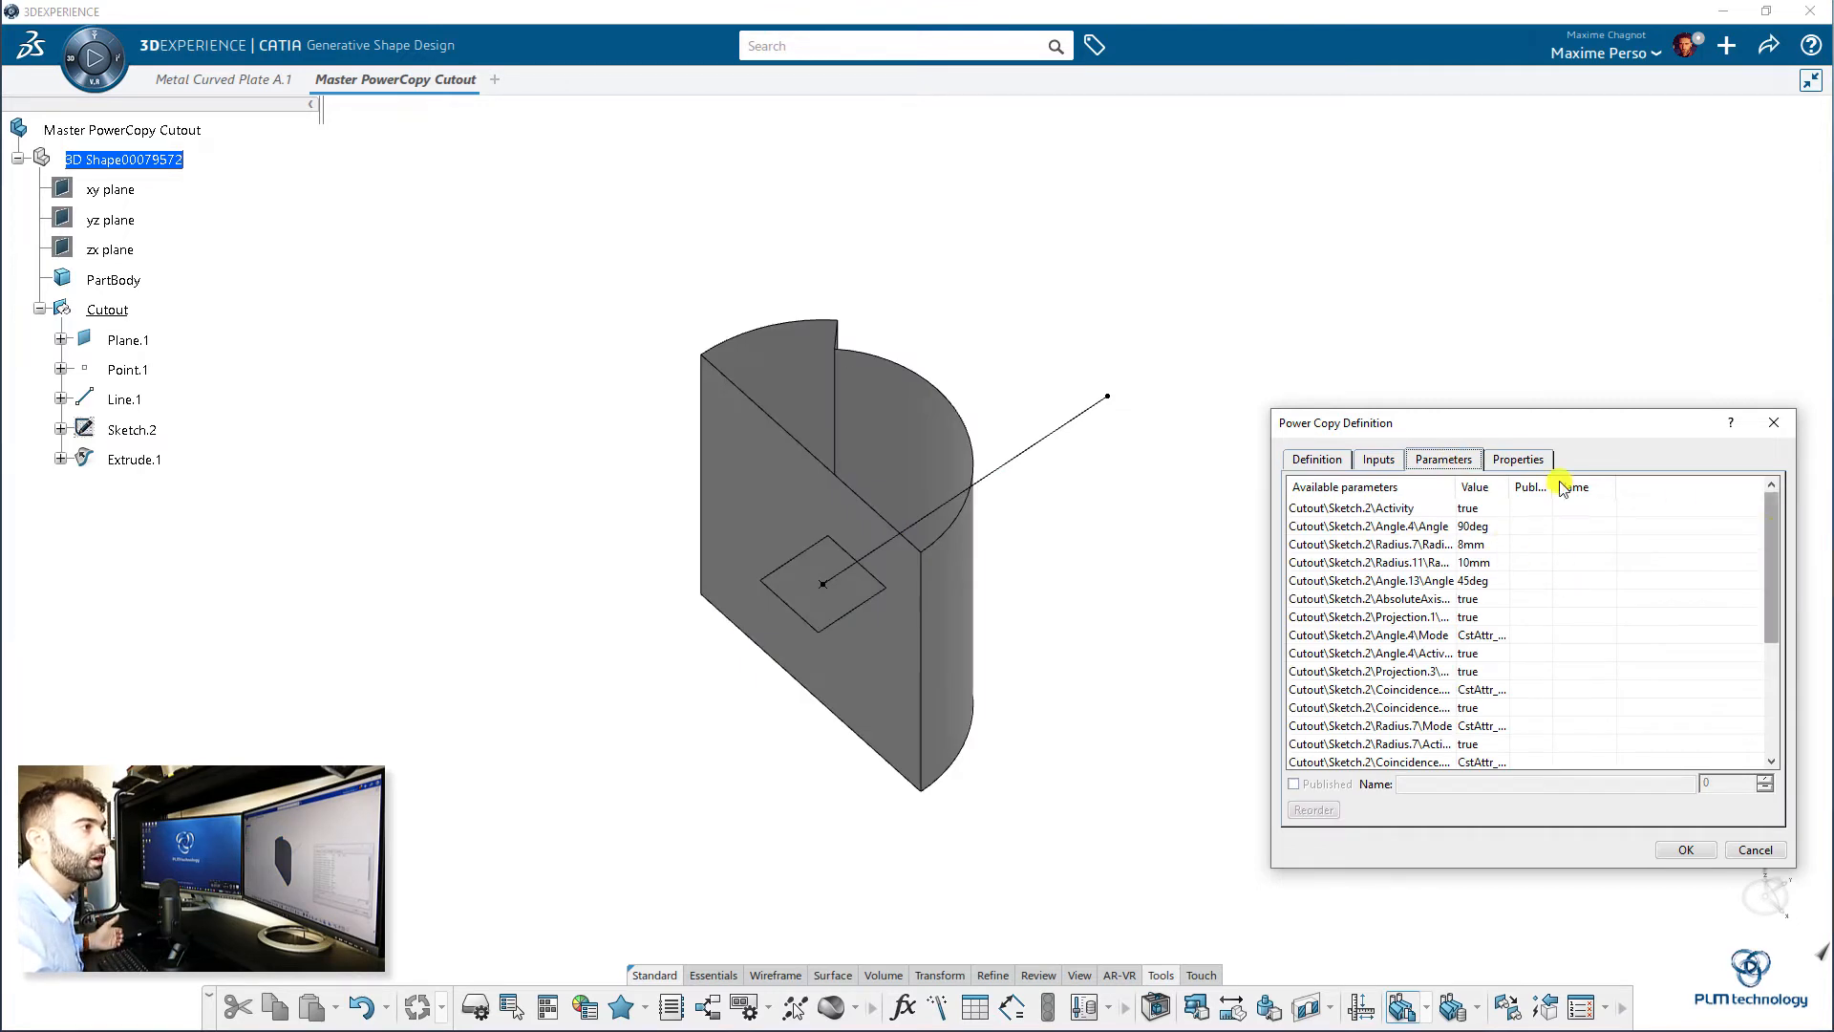
mouse_move(1770, 516)
mouse_down()
mouse_move(1774, 538)
mouse_move(1768, 502)
mouse_up()
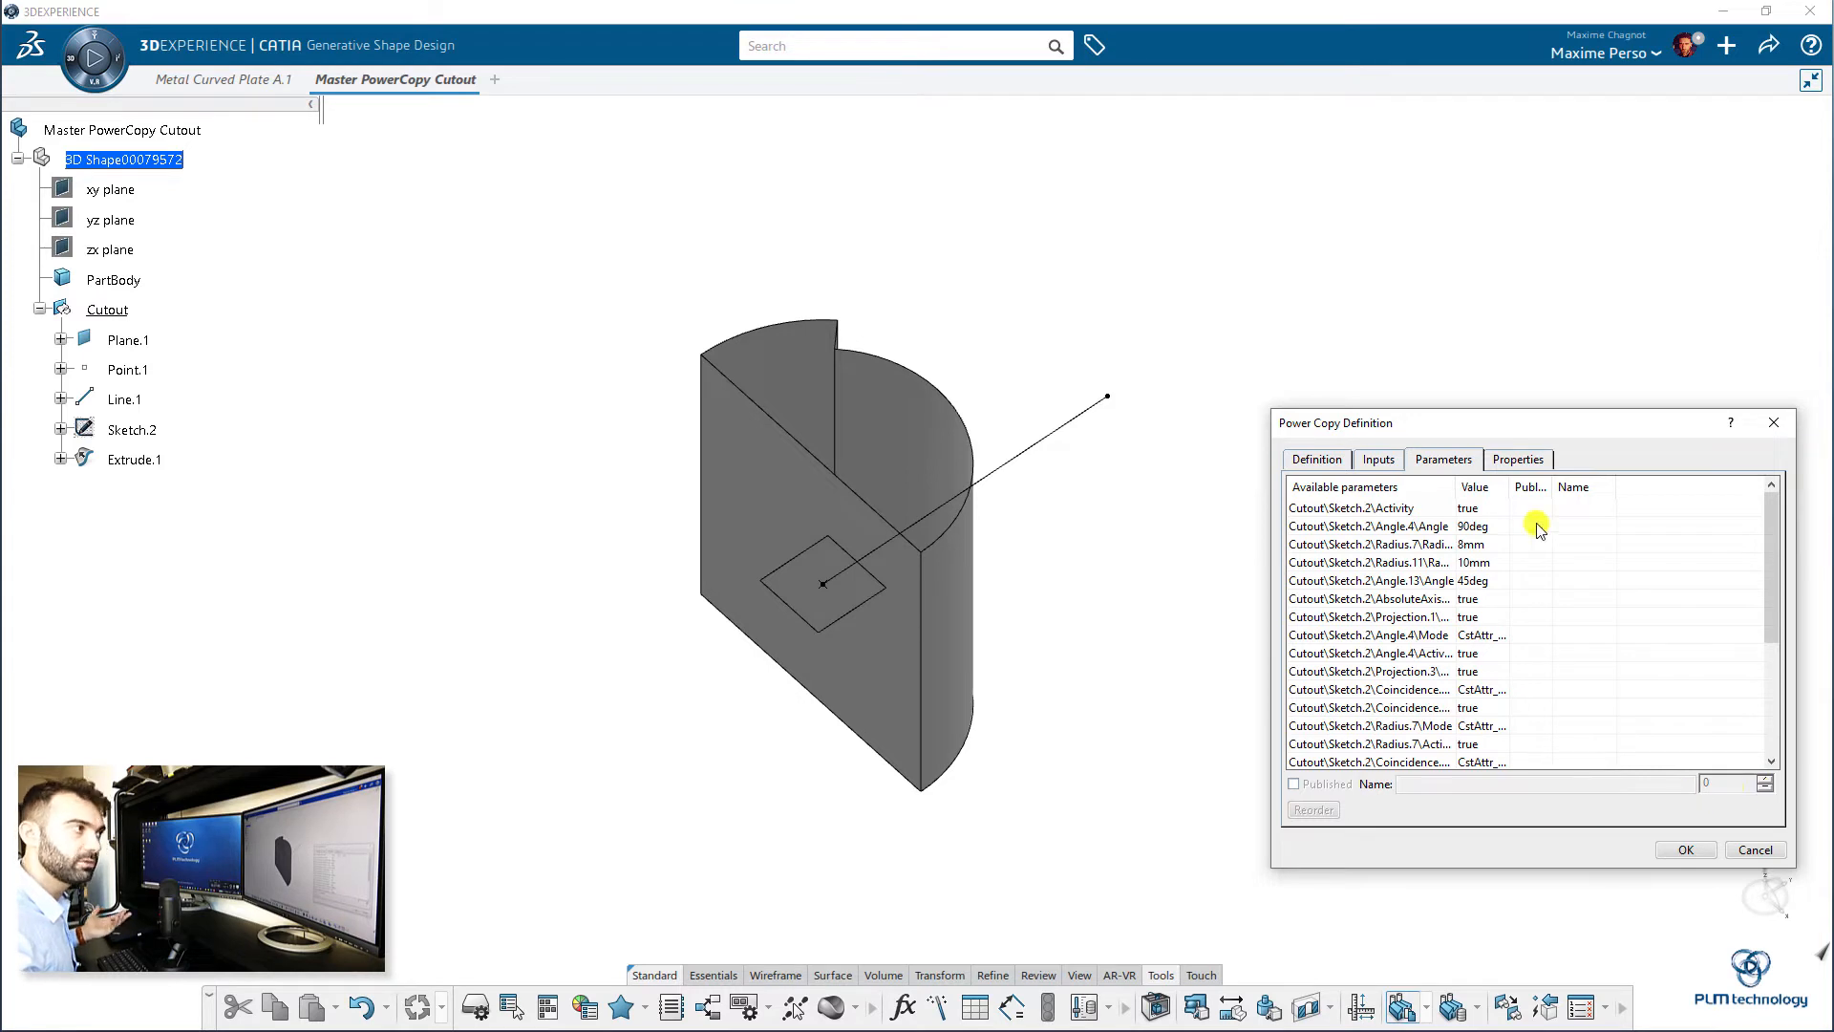
click(1320, 461)
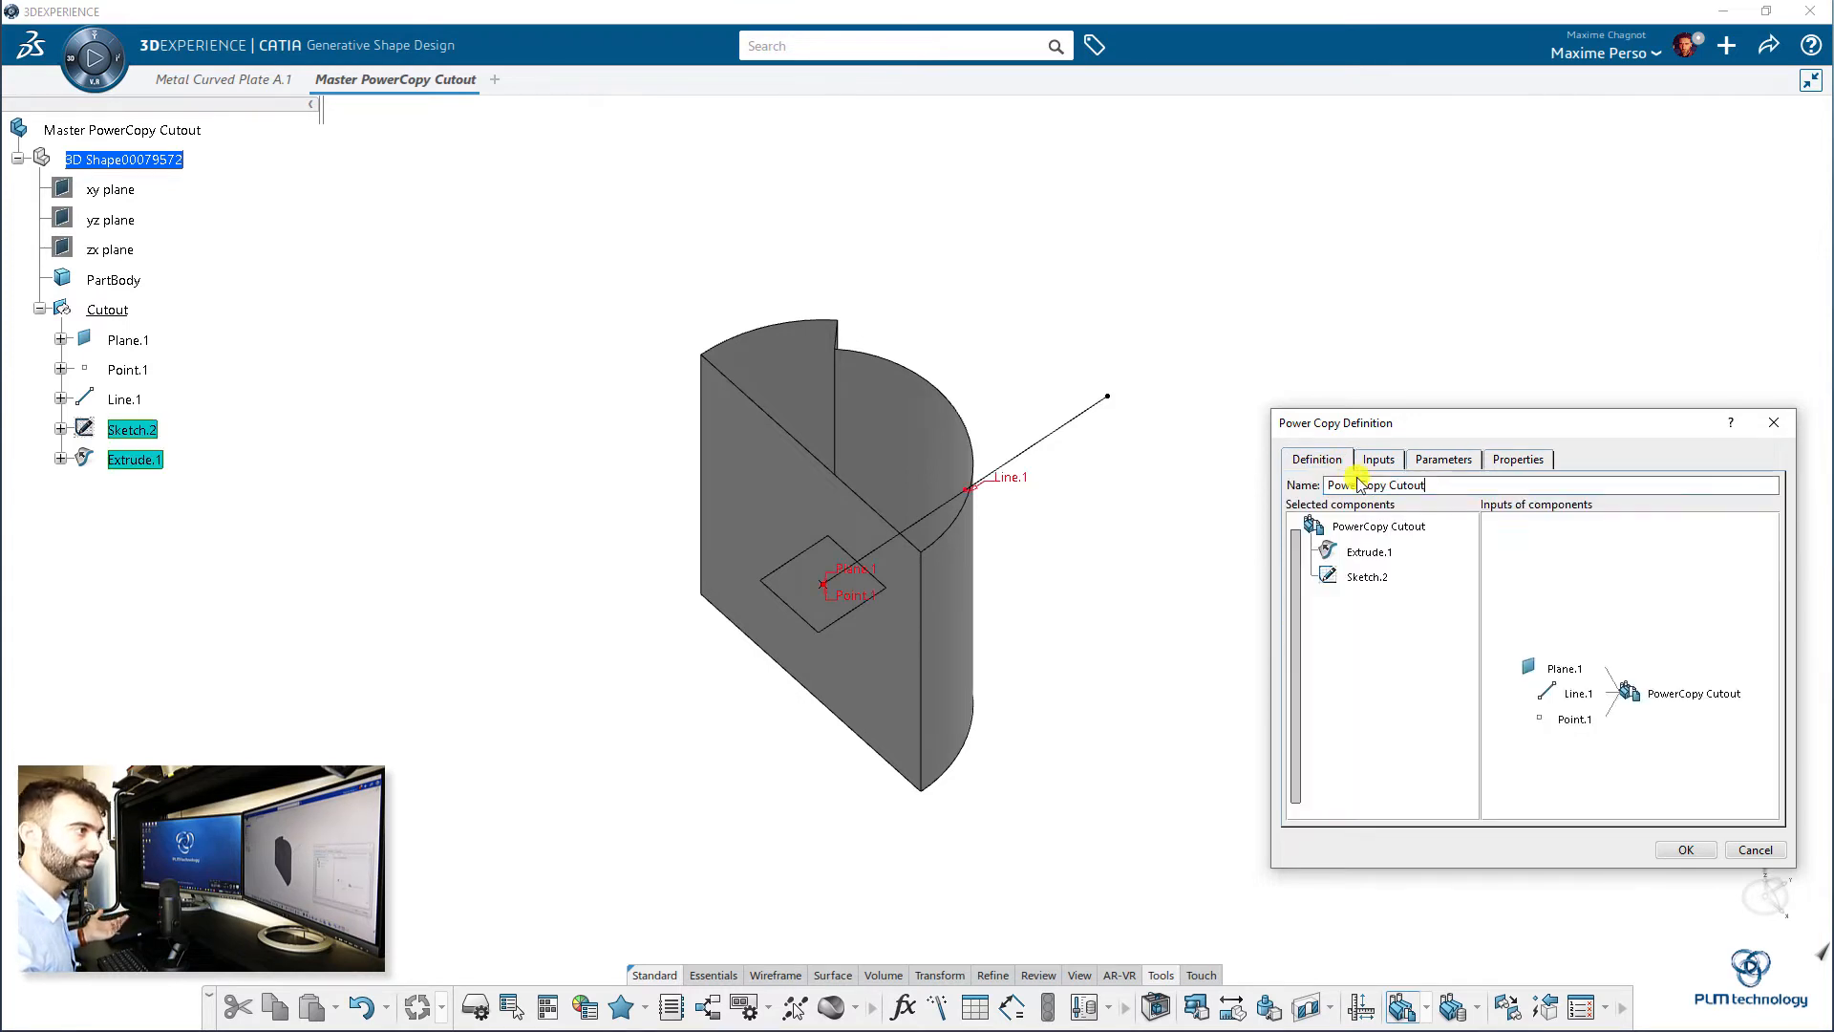
click(1692, 851)
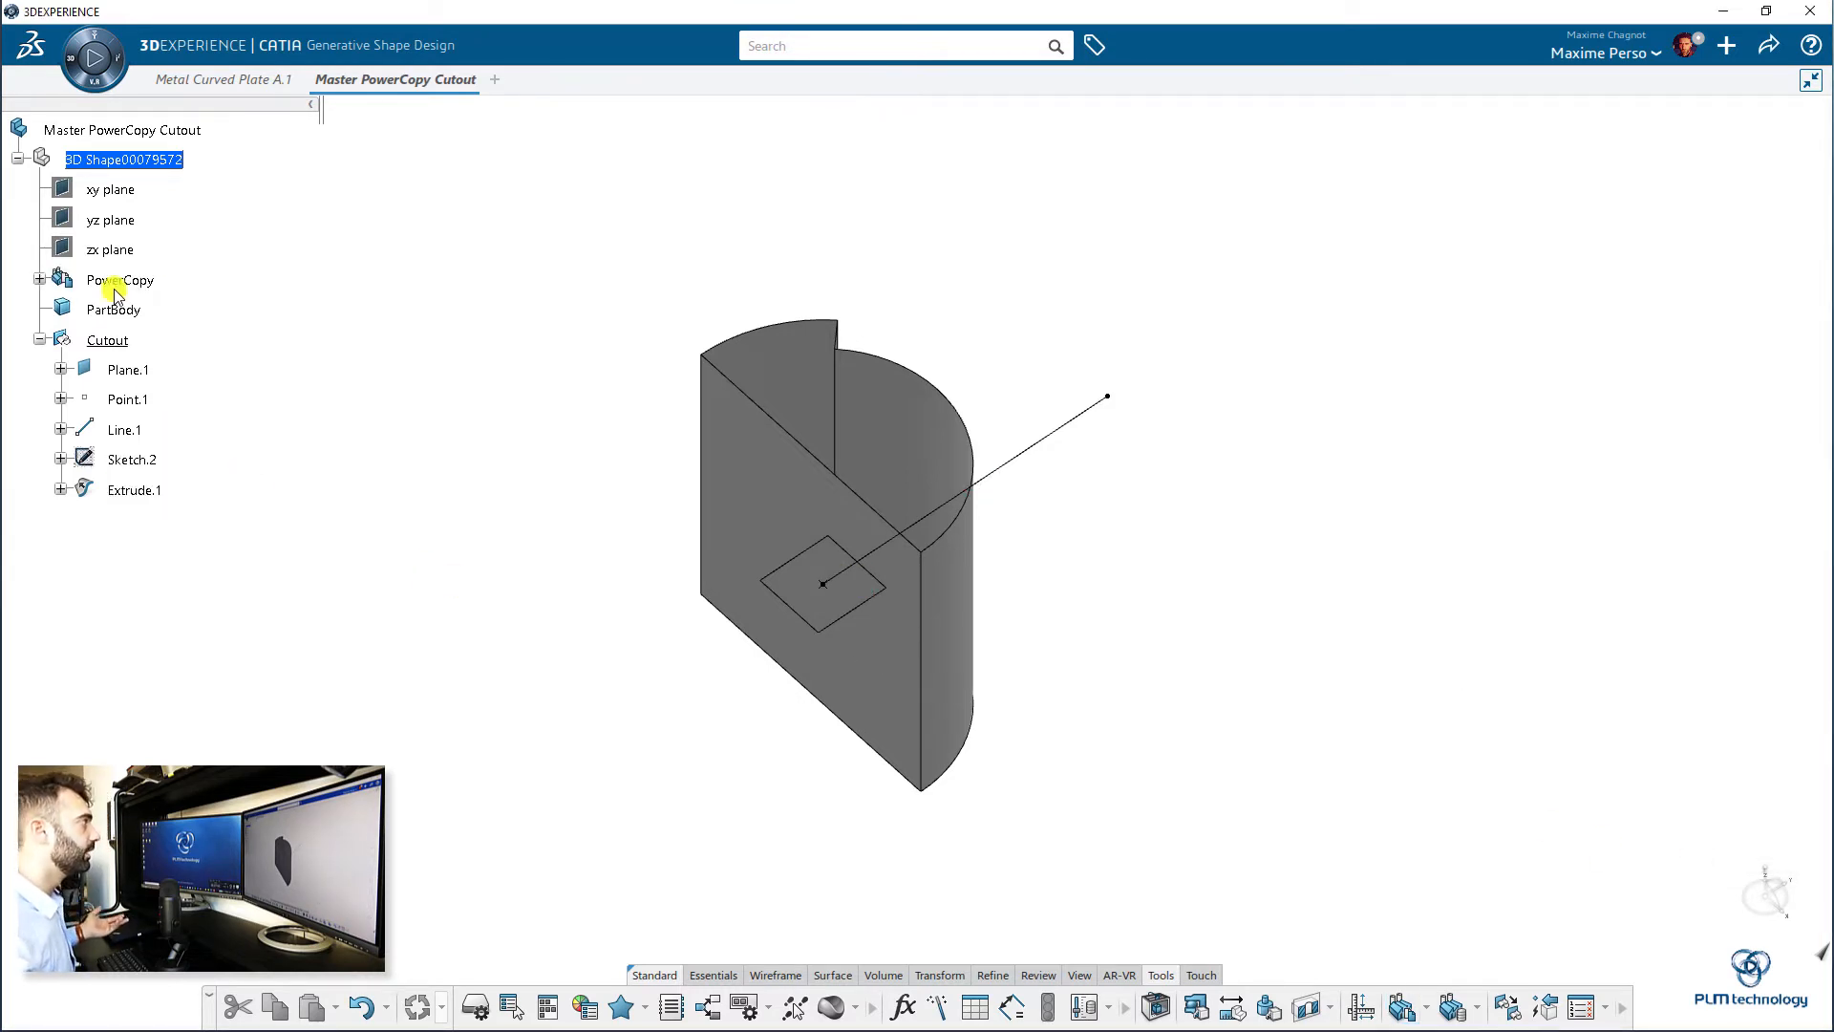
- Expand the PowerCopy node in the specification tree and save the Master PowerCopy Cutout model
click(39, 280)
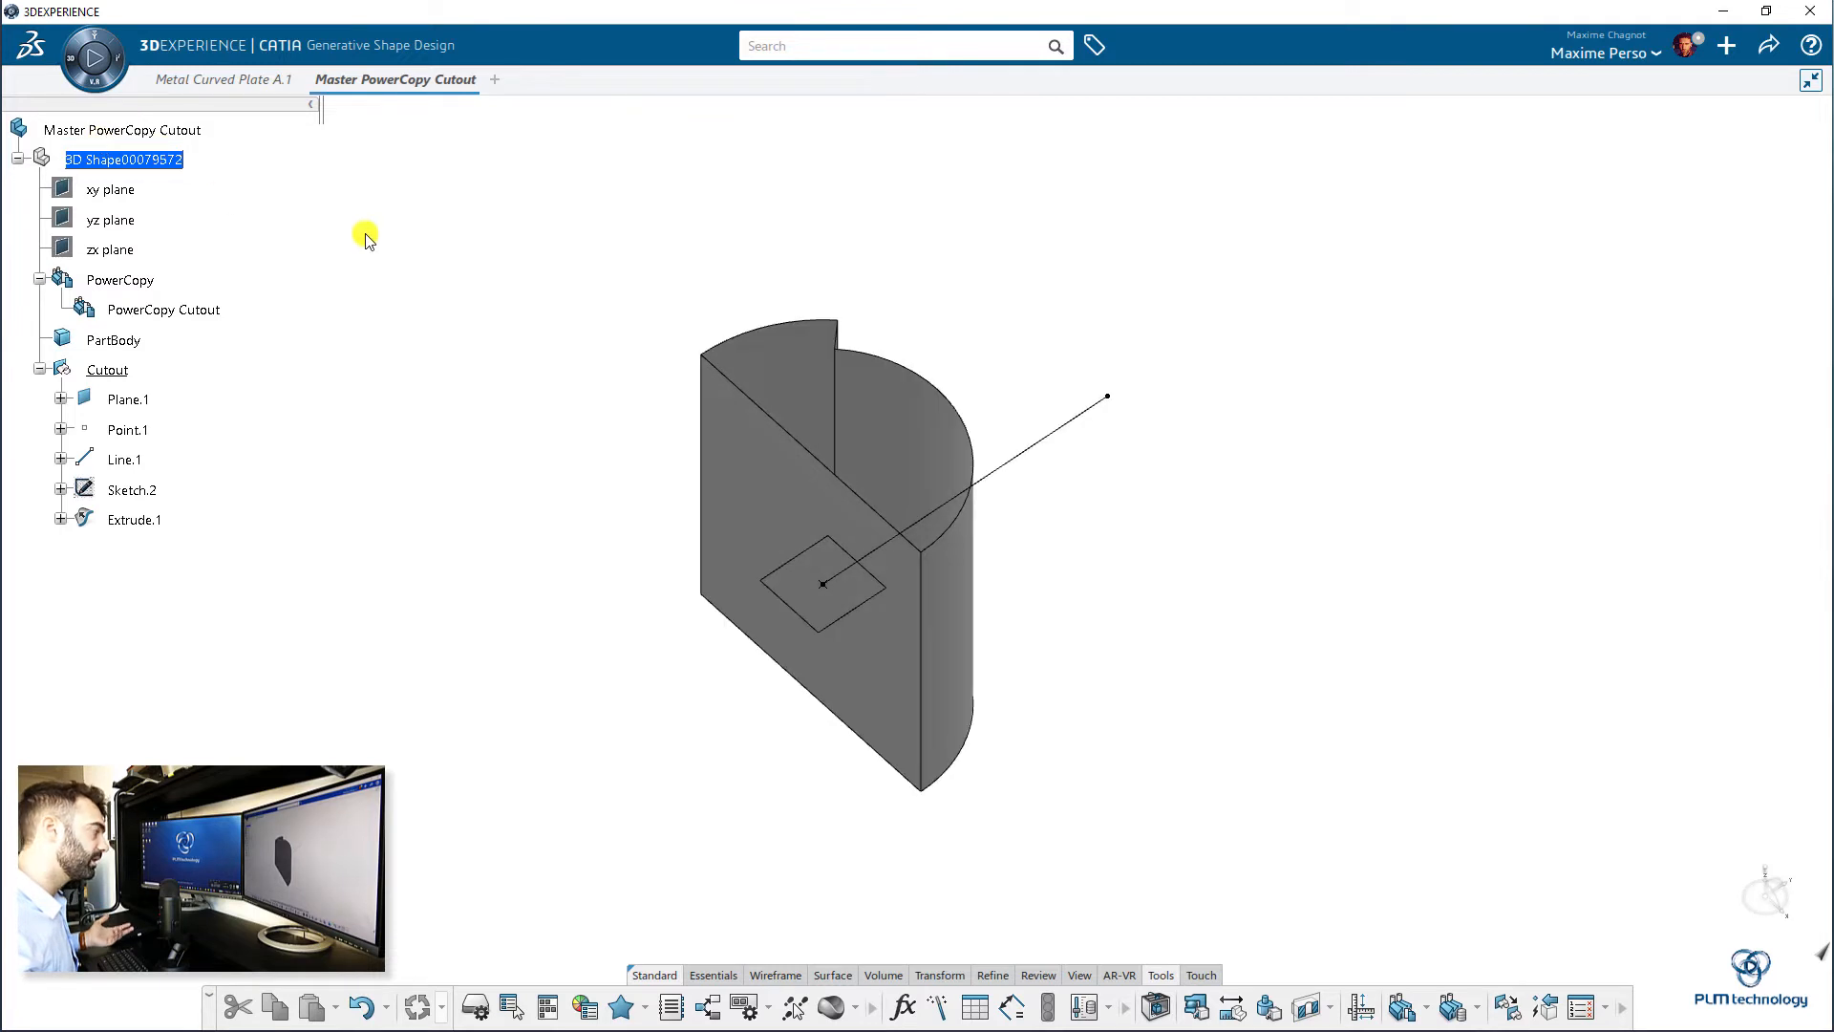
click(1768, 45)
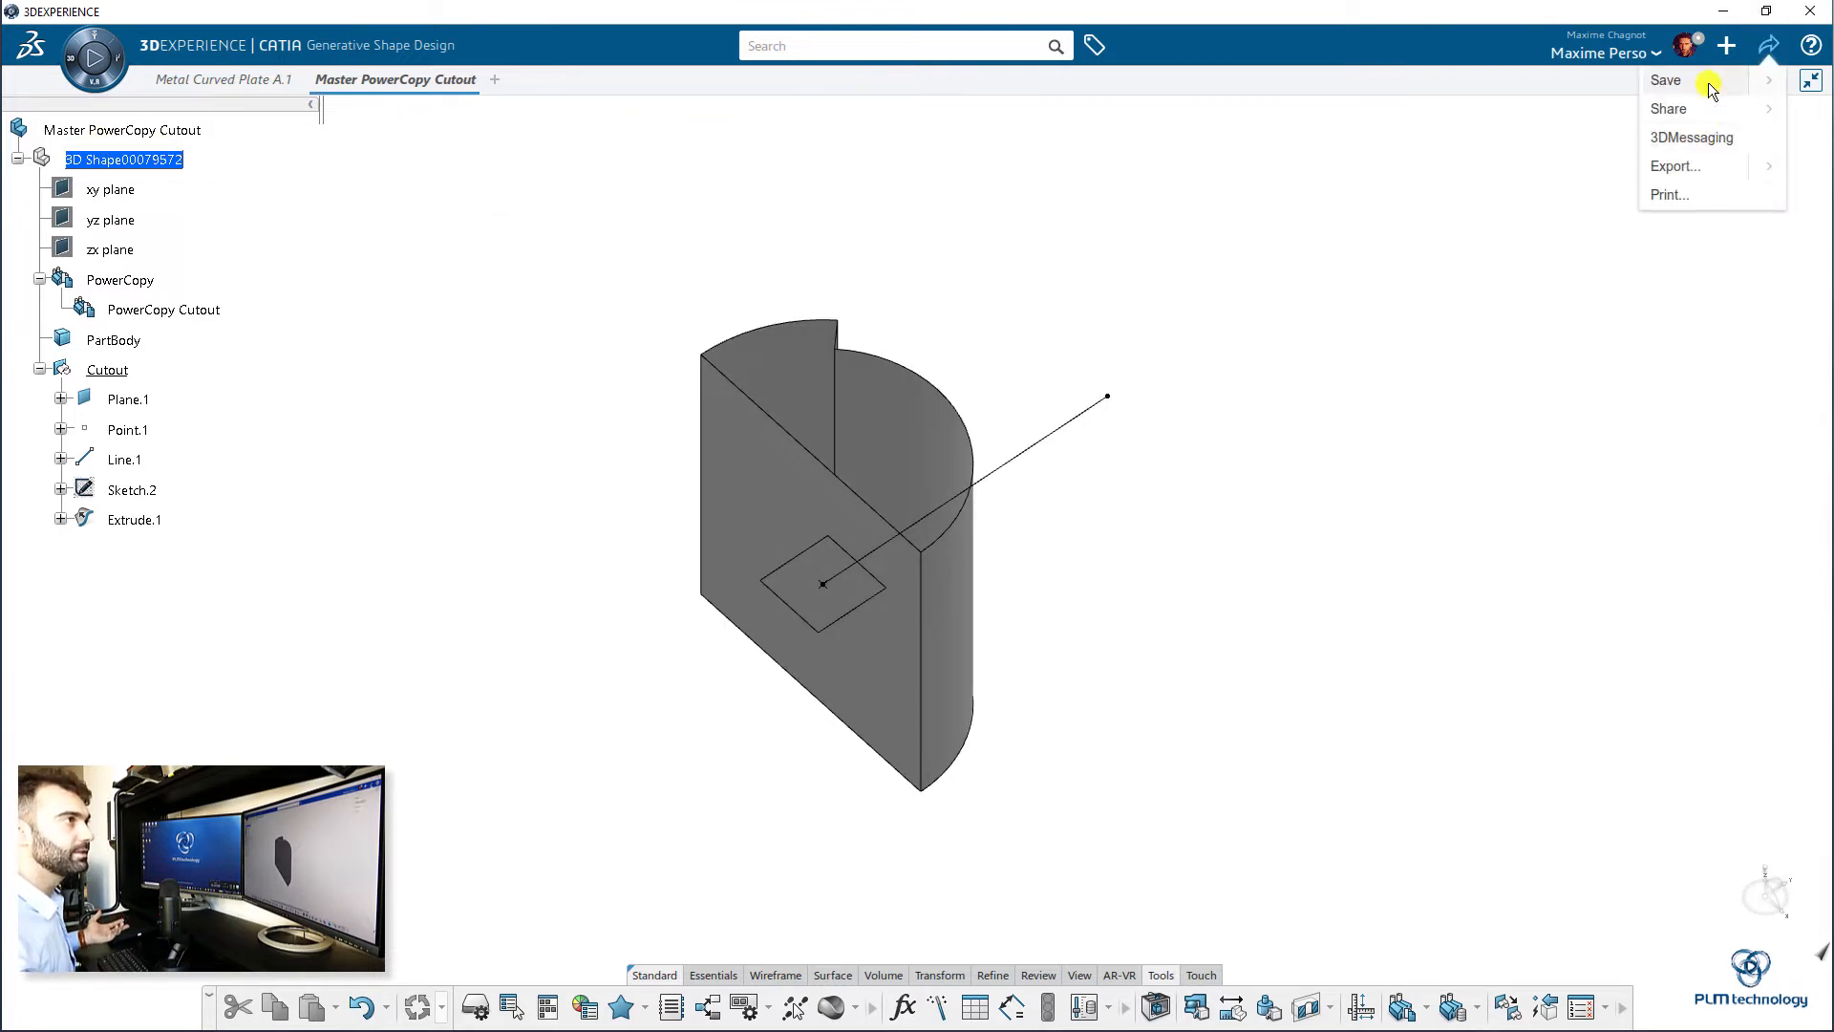
click(1712, 80)
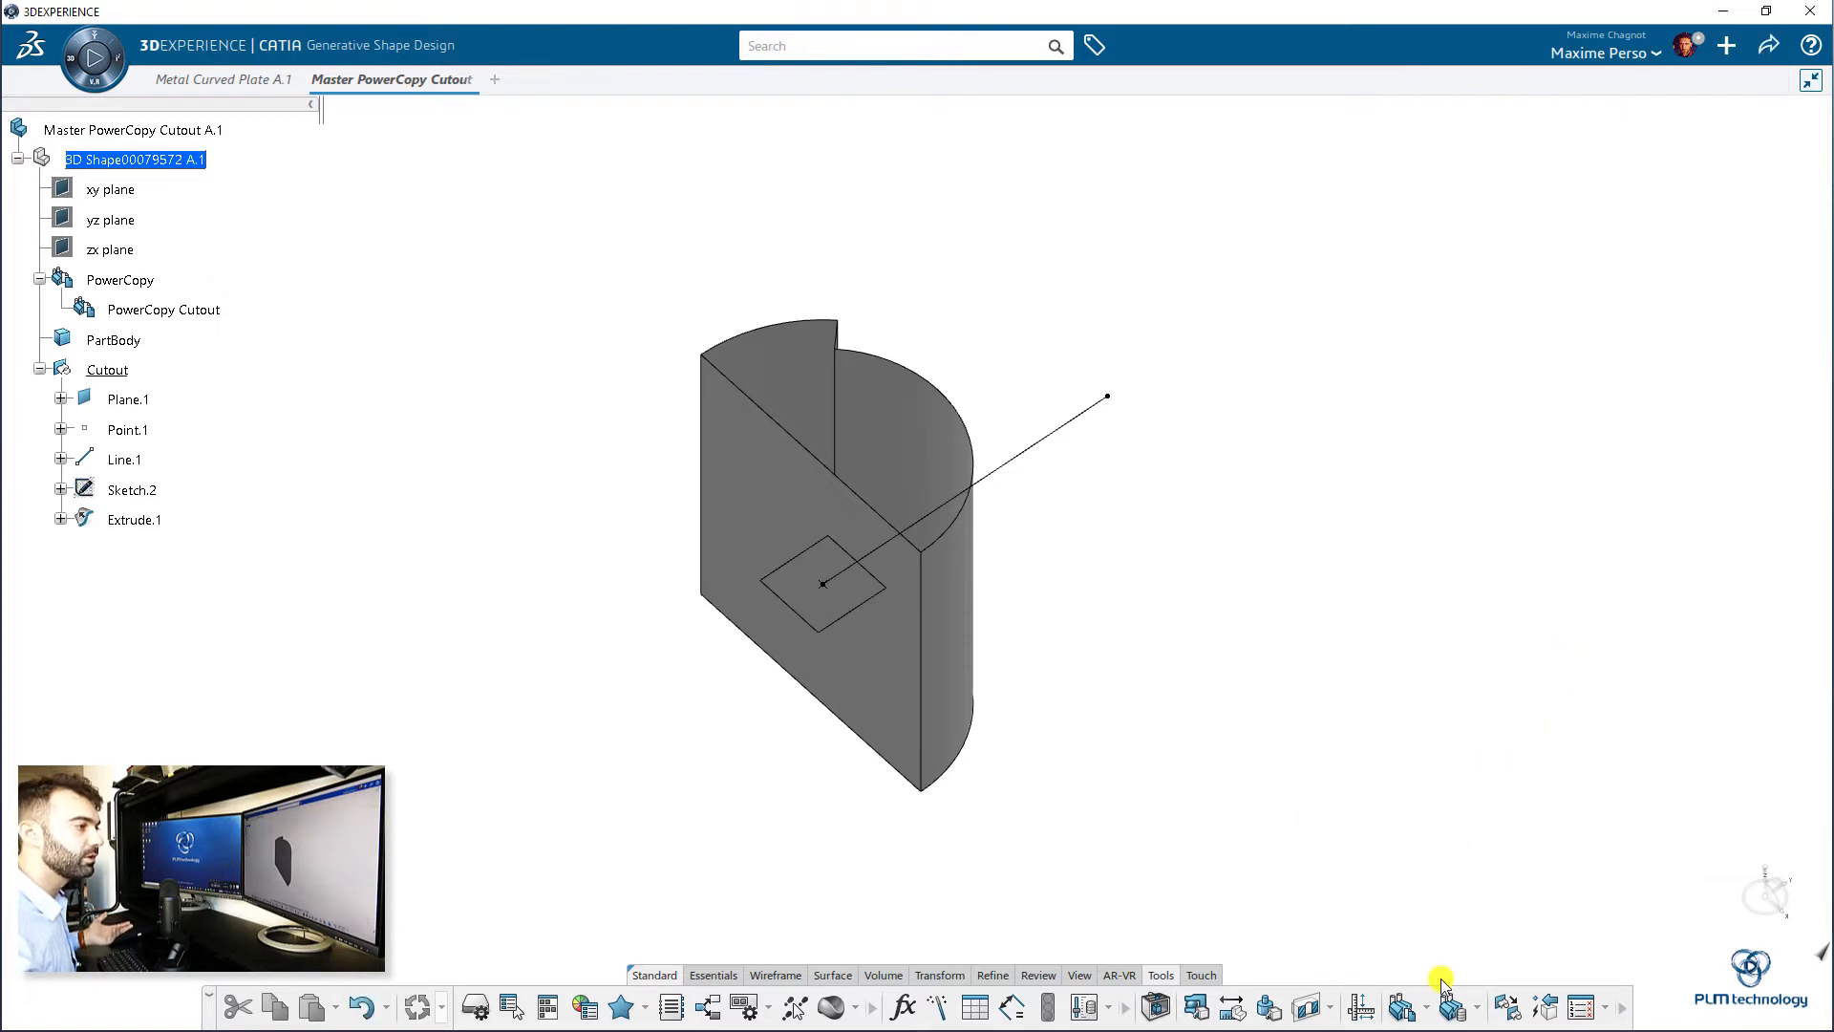
- Switch to the Metal Curved Plate A.1 model, where the cutout template is needed
click(1476, 1012)
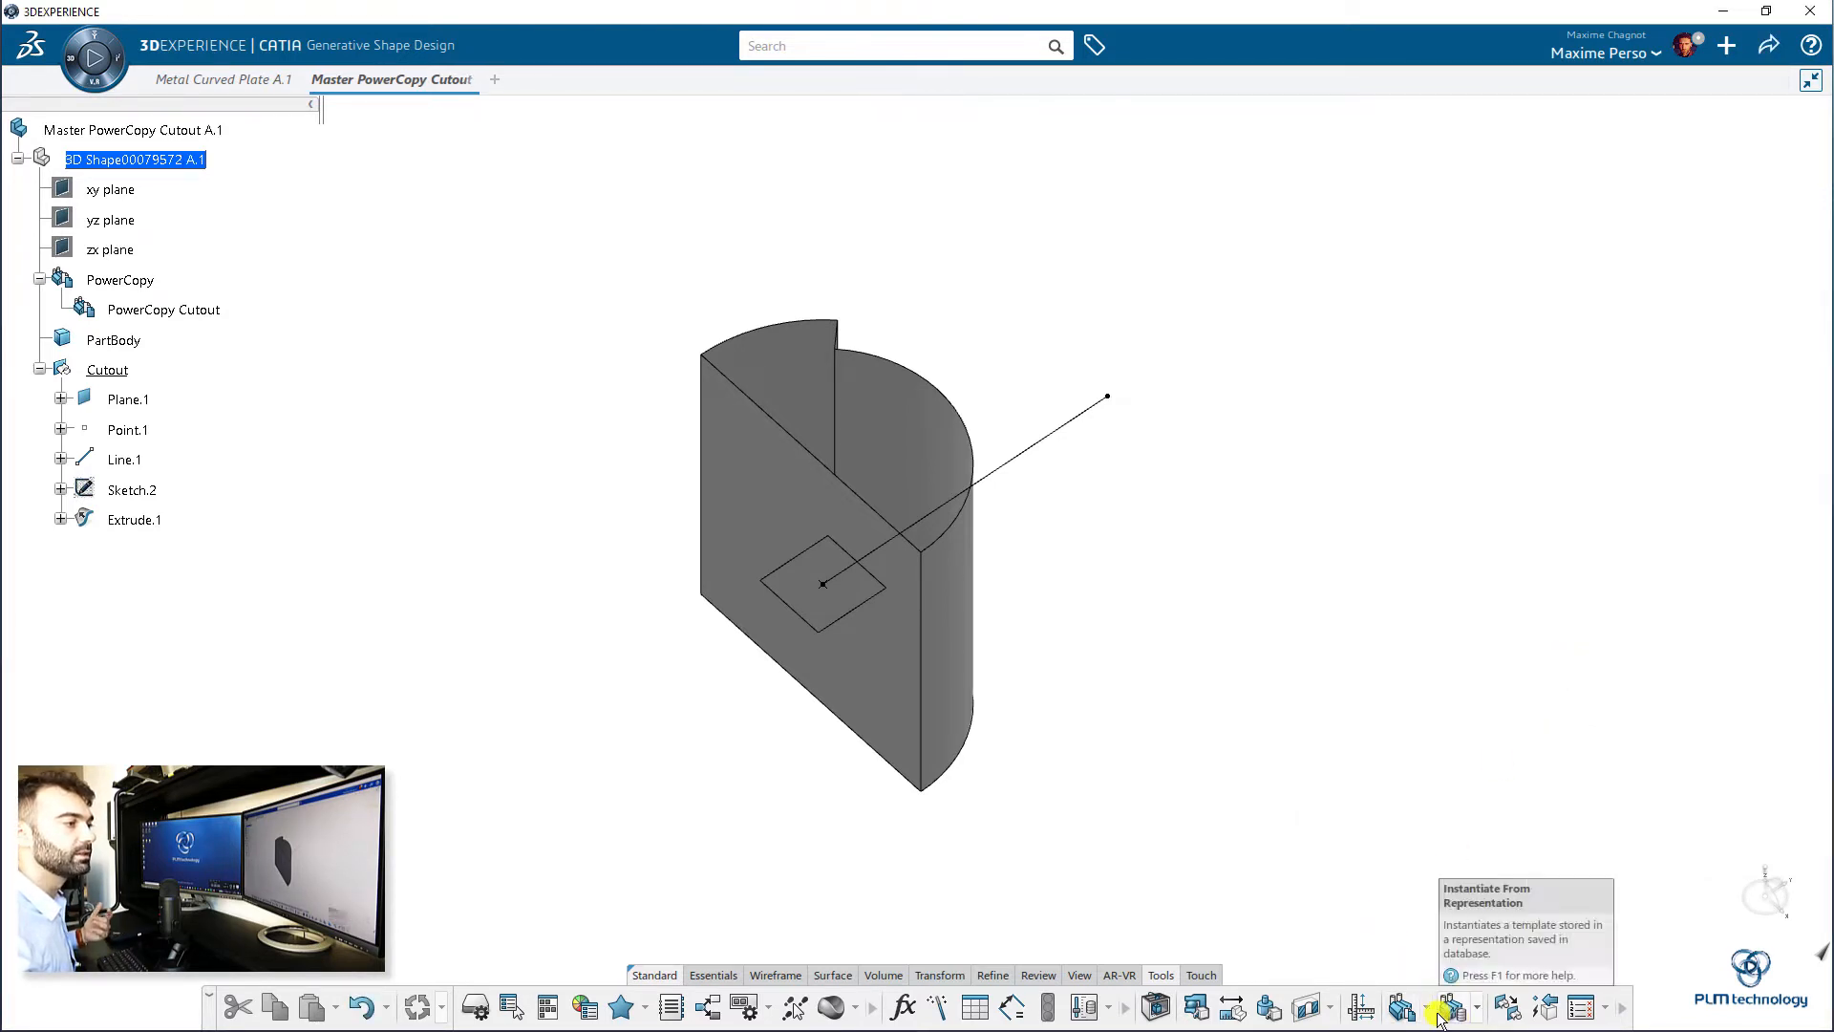
click(1450, 1010)
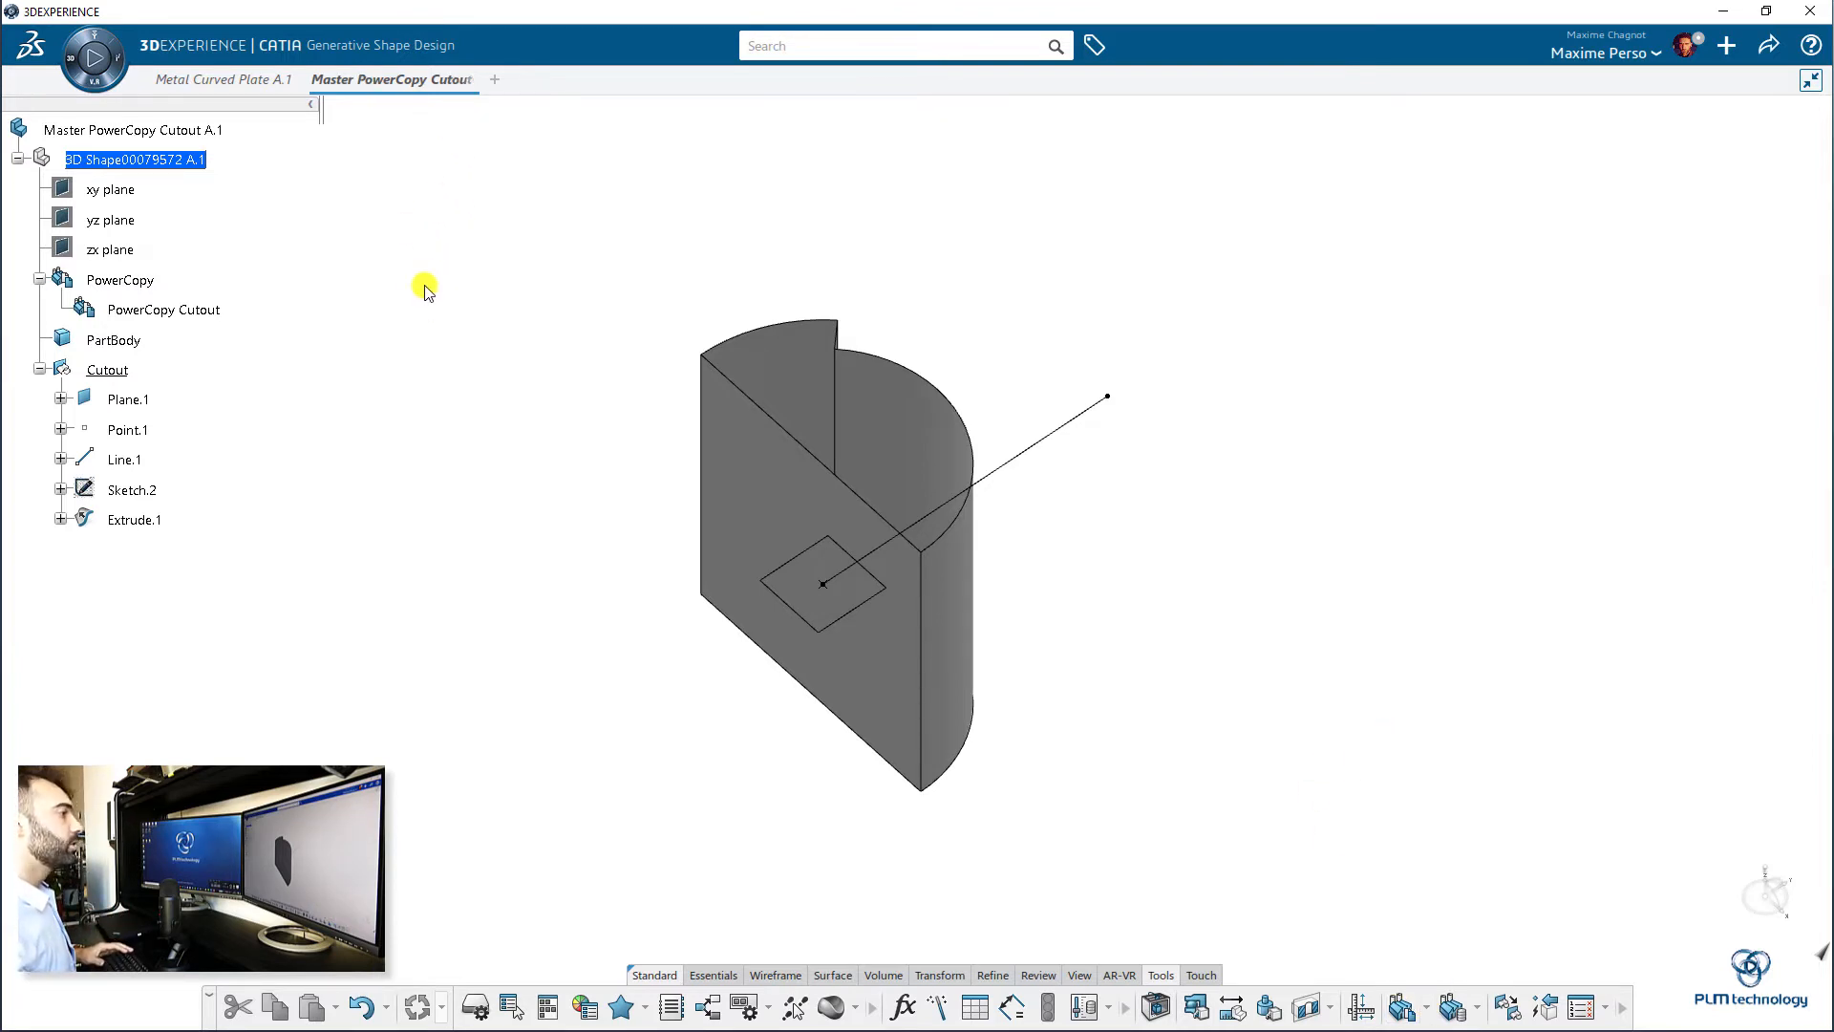
mouse_move(219, 81)
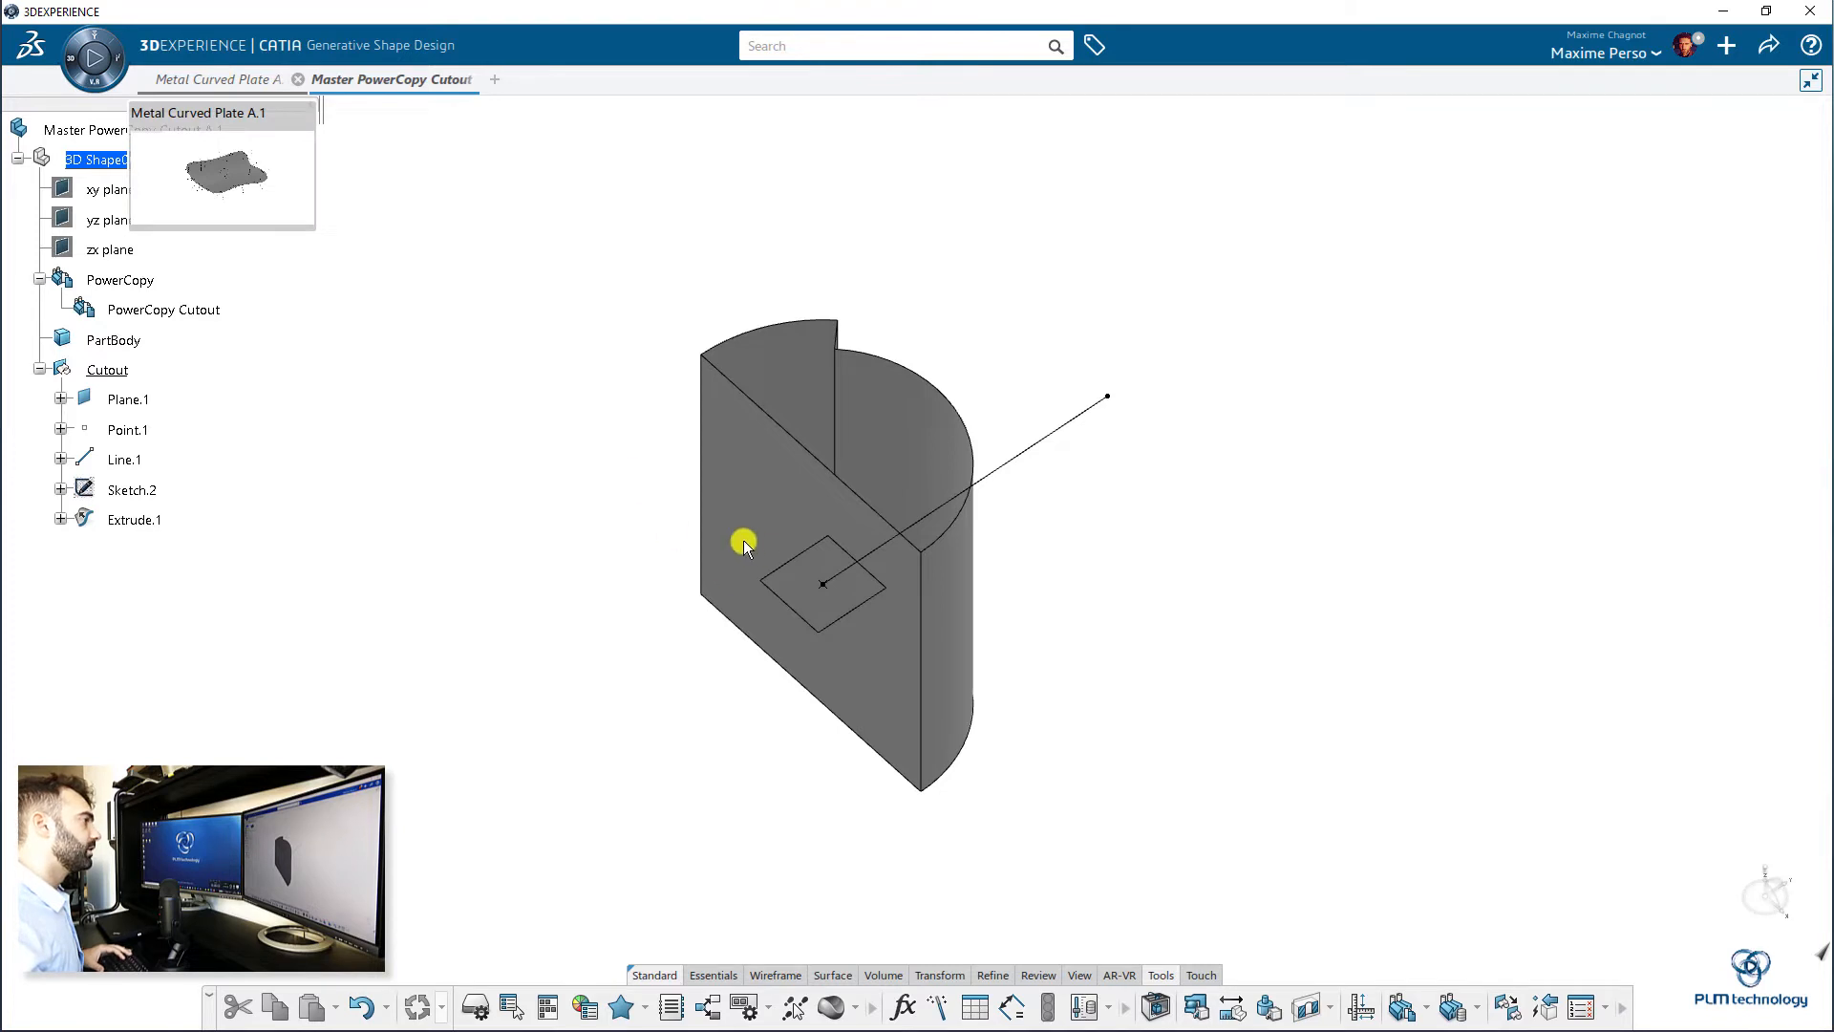
middle_drag(320, 590, 423, 517)
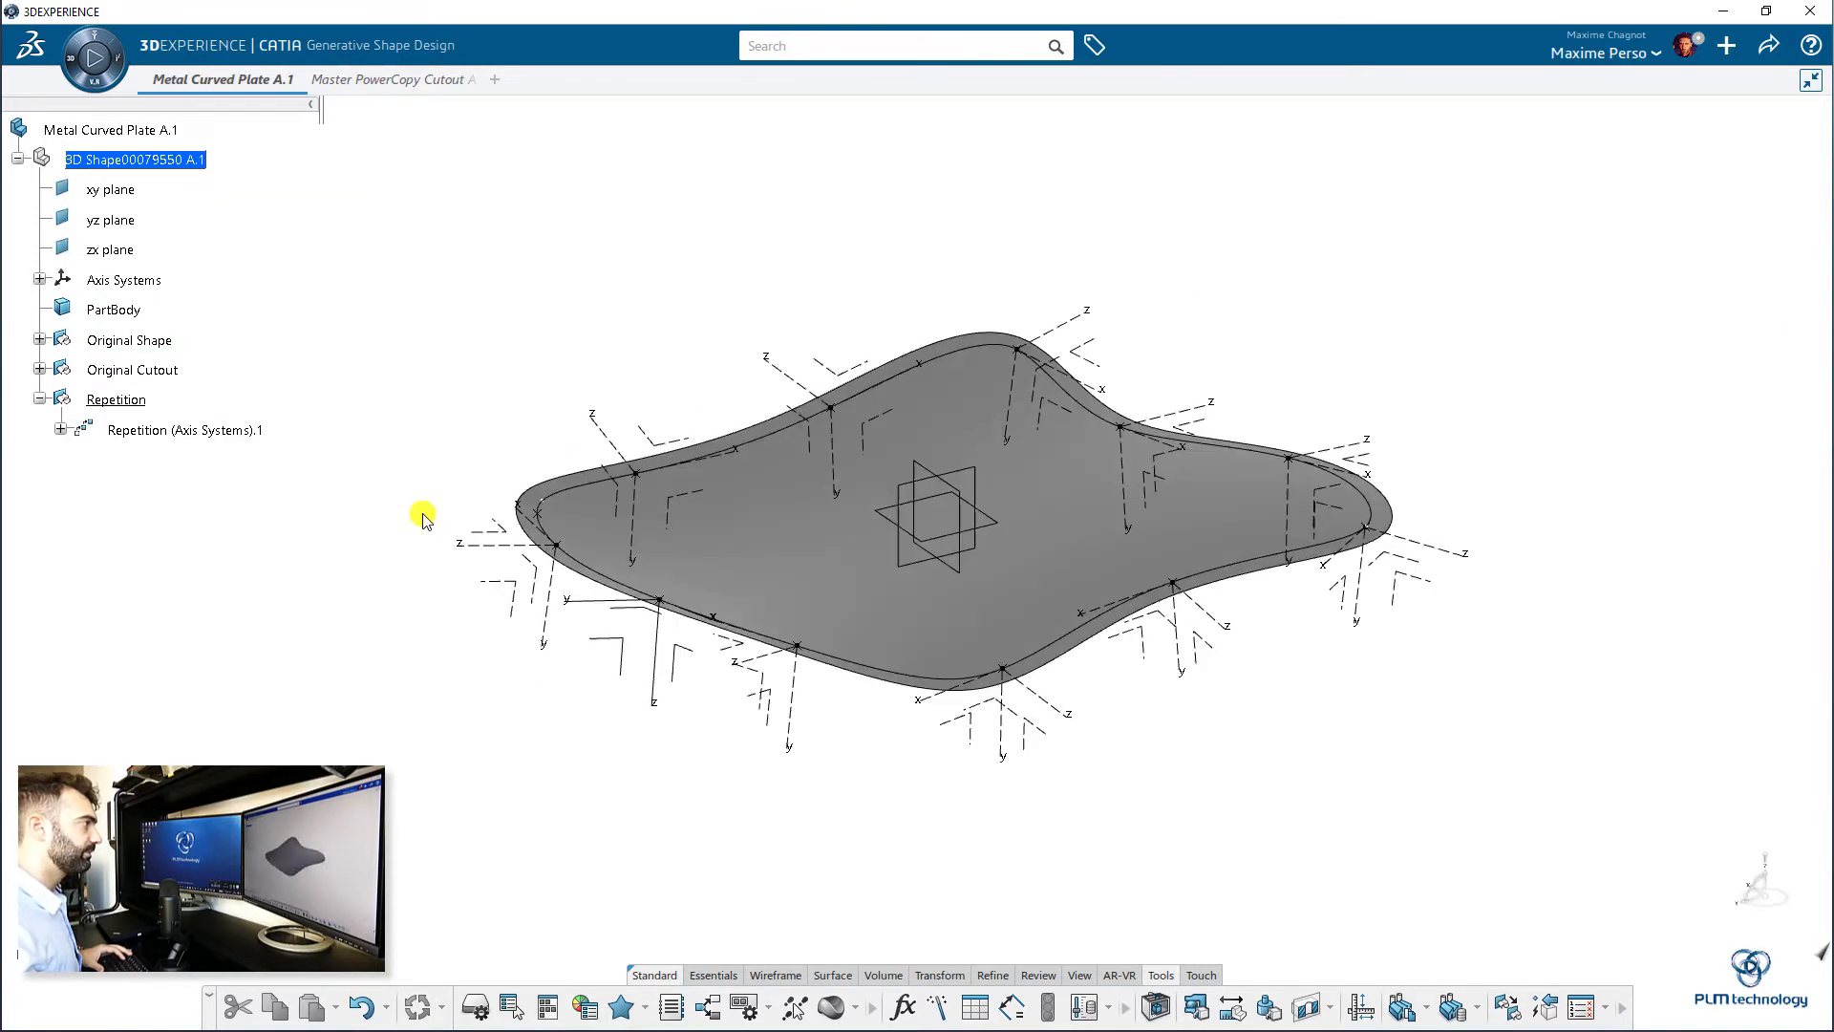
middle_drag(489, 332, 439, 525)
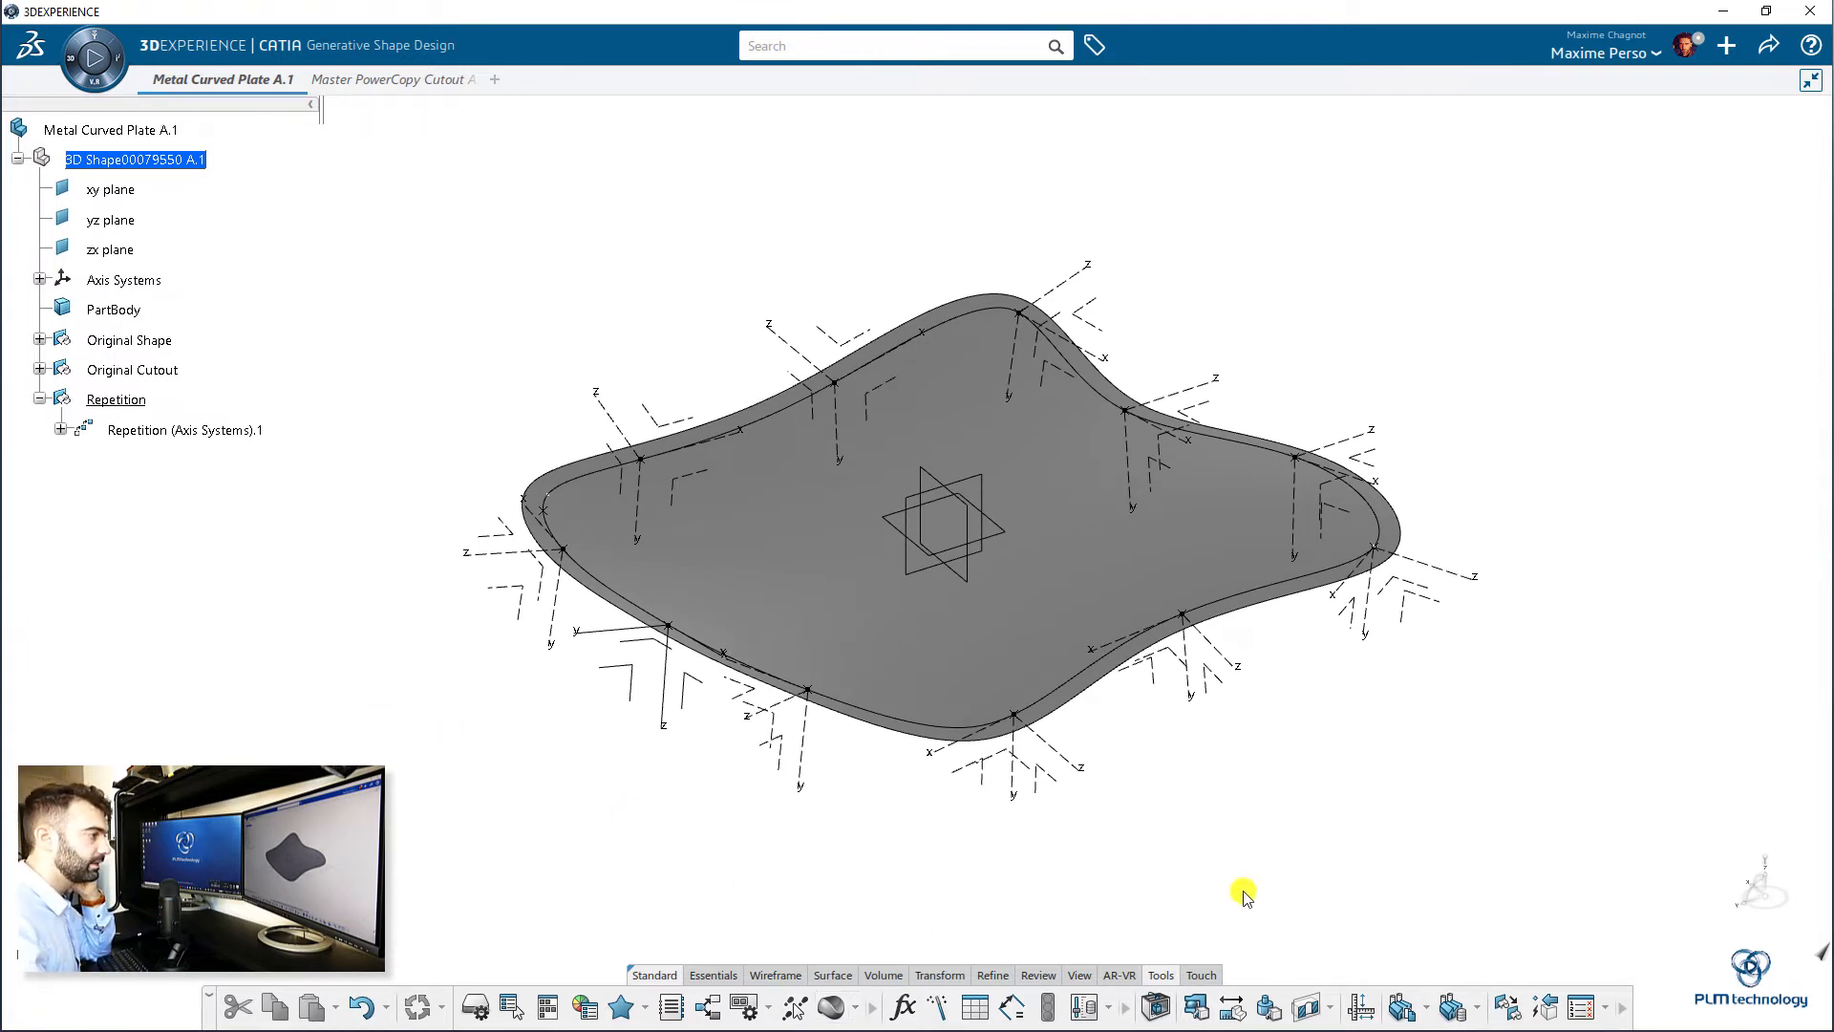
- Start Instantiation From Selection in the curved plate and pick PowerCopy Cutout from the Master PowerCopy Cutout model as the reference
click(1477, 1008)
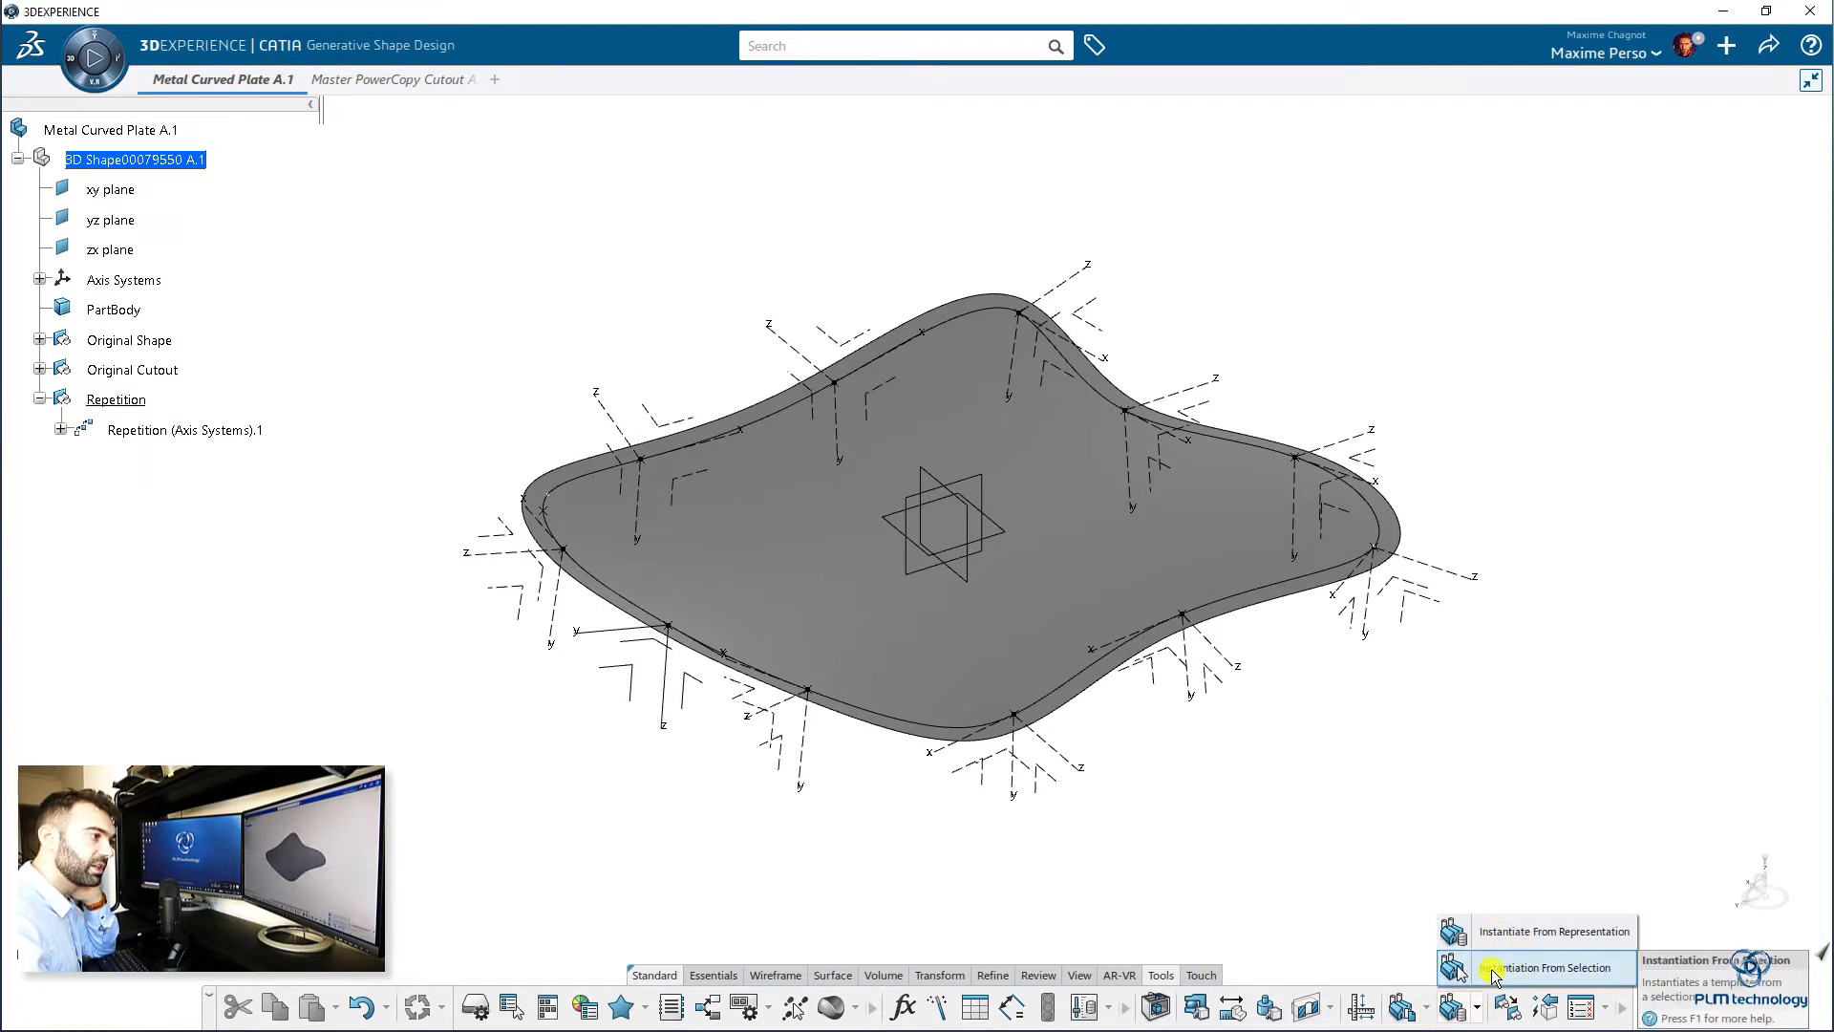
click(1492, 968)
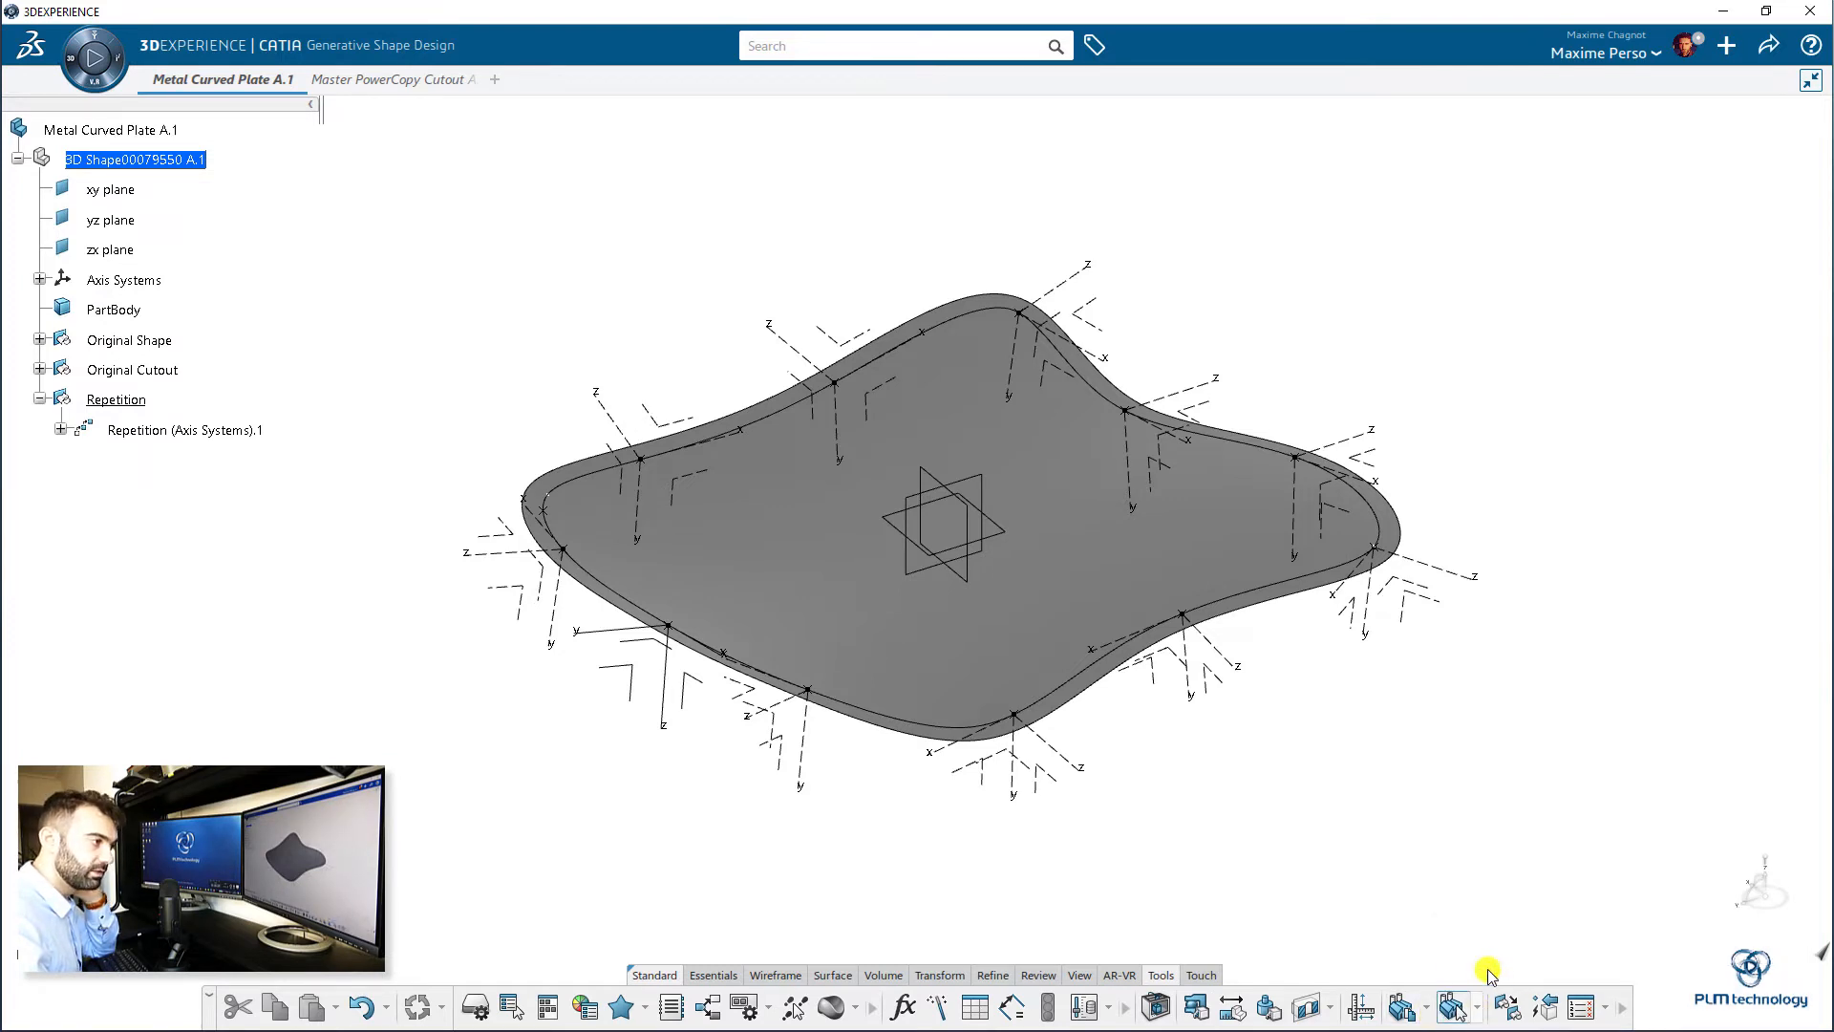
click(485, 77)
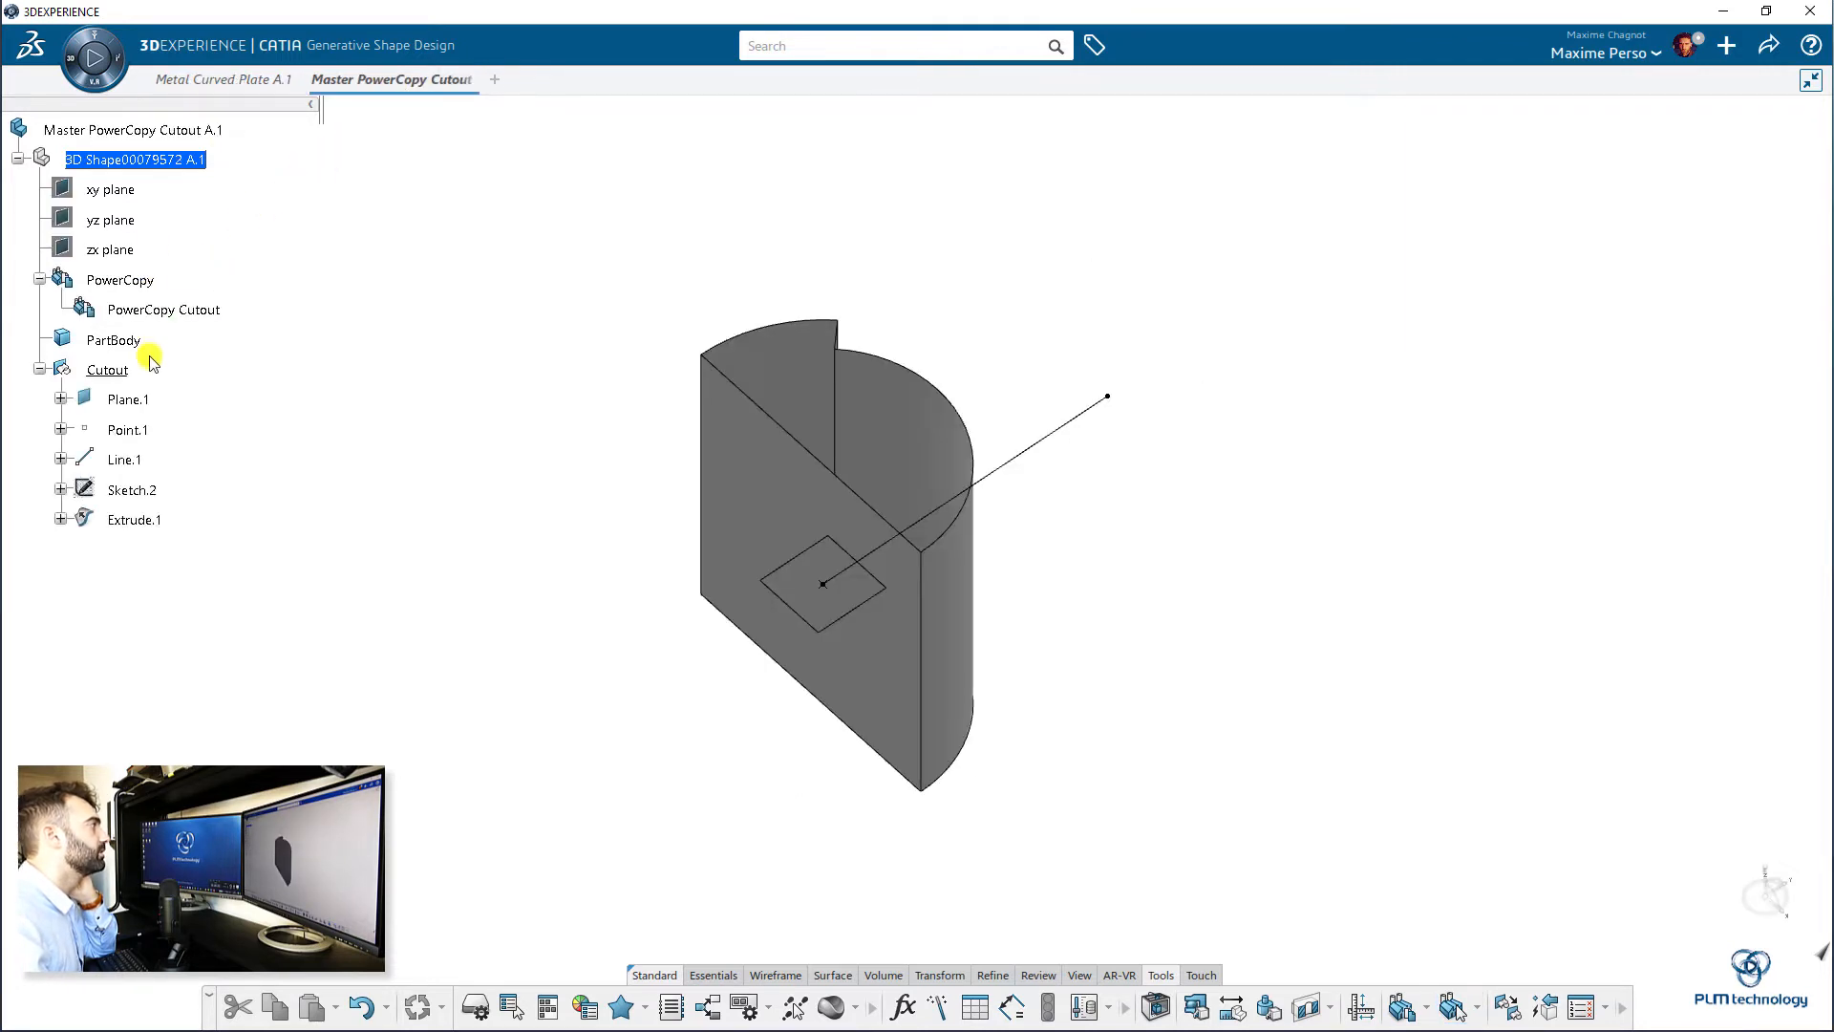
click(160, 315)
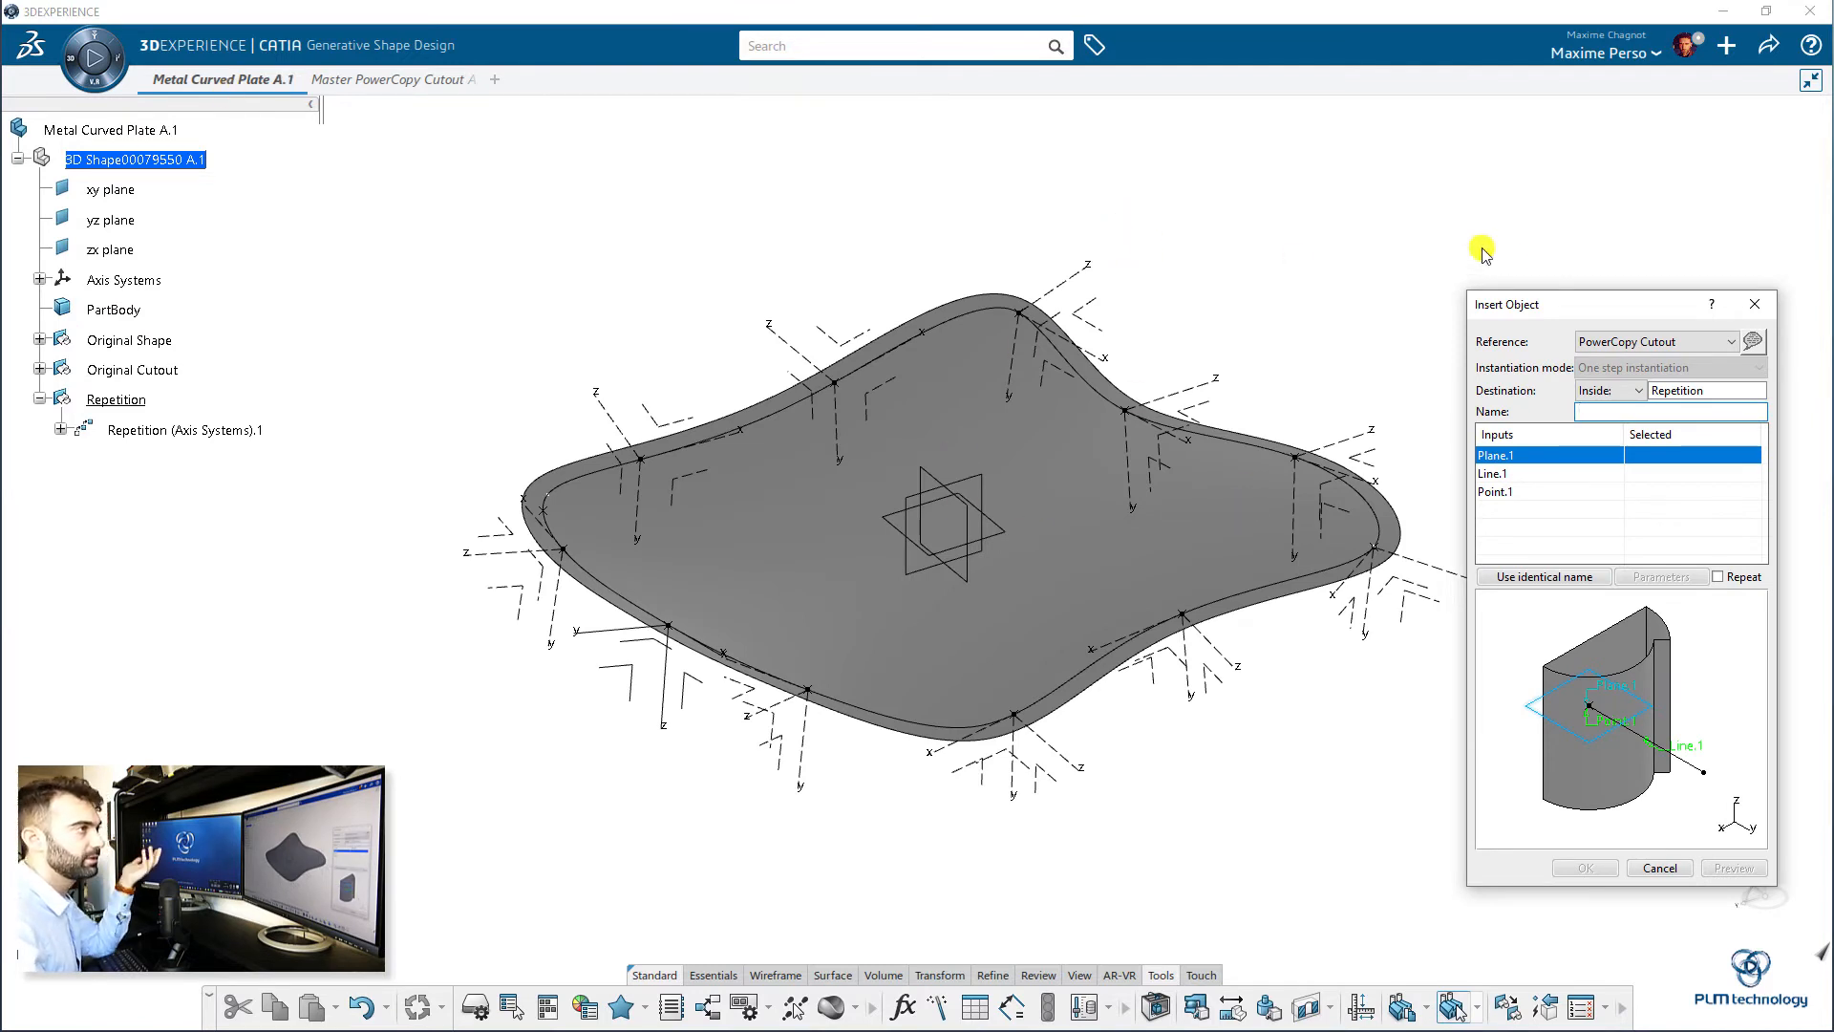
- Move the Insert Object dialog clear of the plate and enable Repeat for the instantiation
drag(1595, 313, 1611, 239)
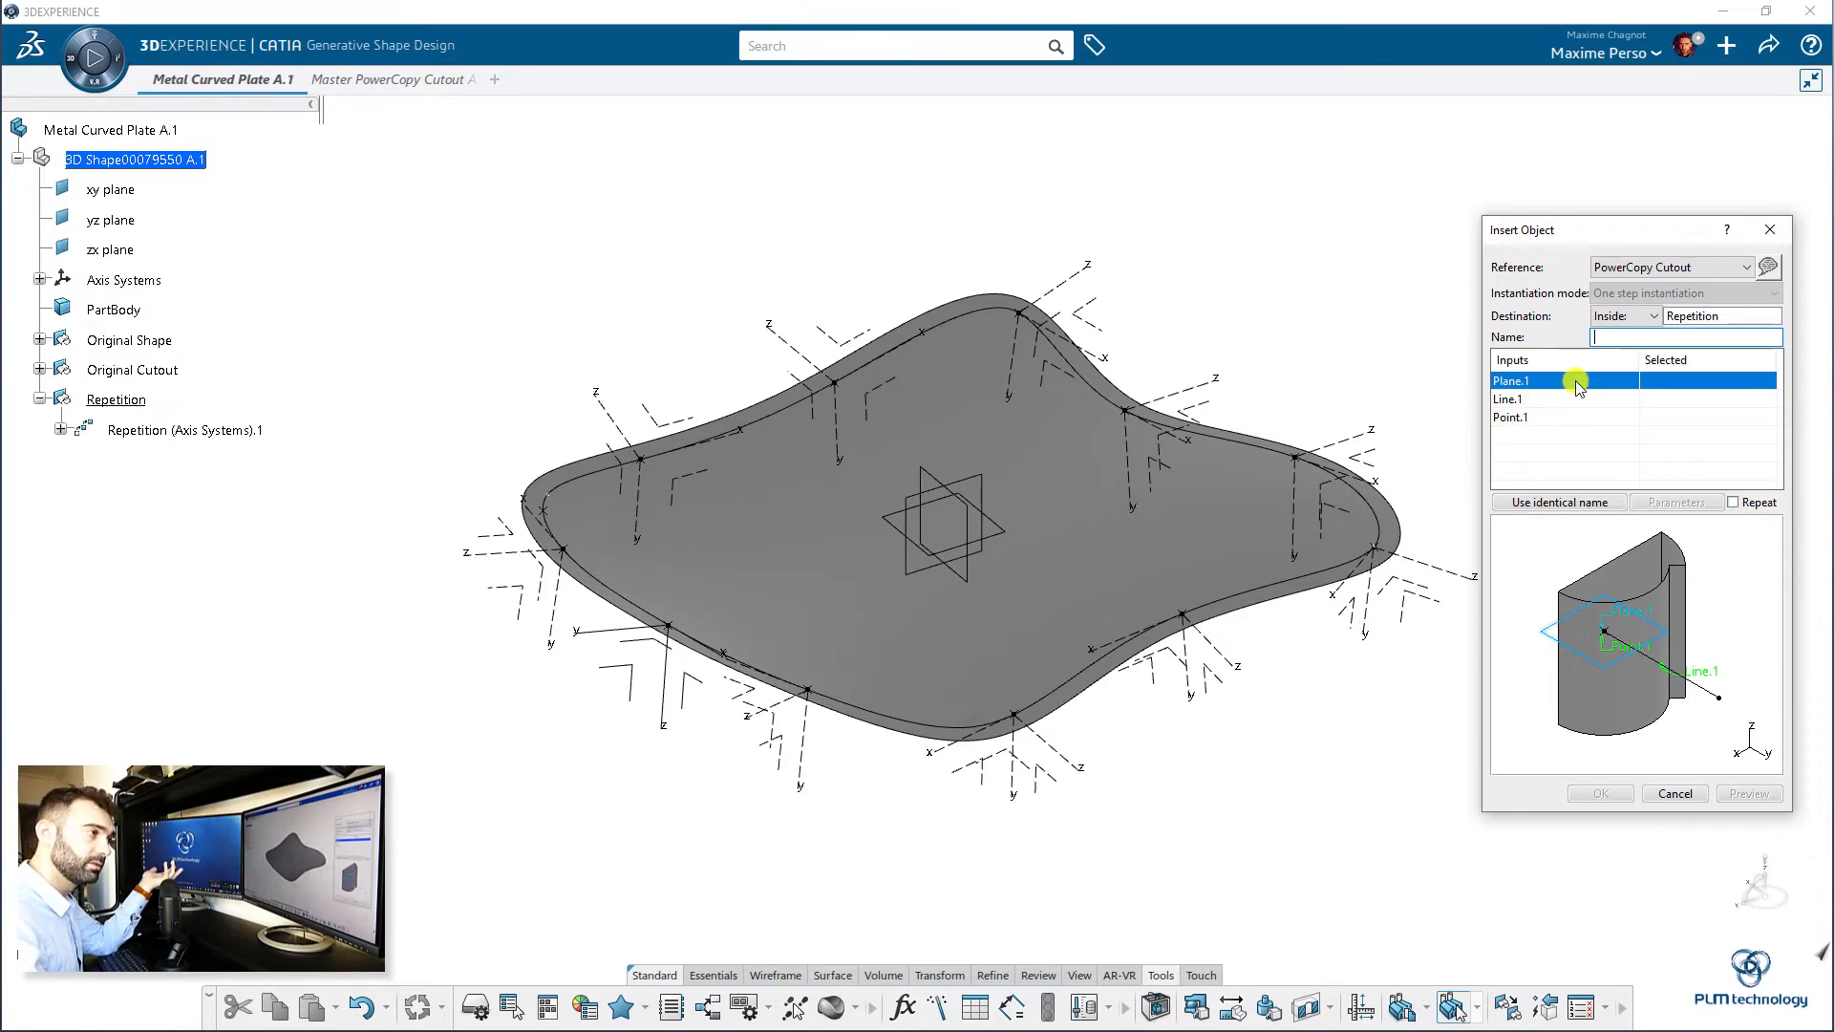
middle_drag(637, 655, 717, 579)
middle_drag(587, 566, 630, 583)
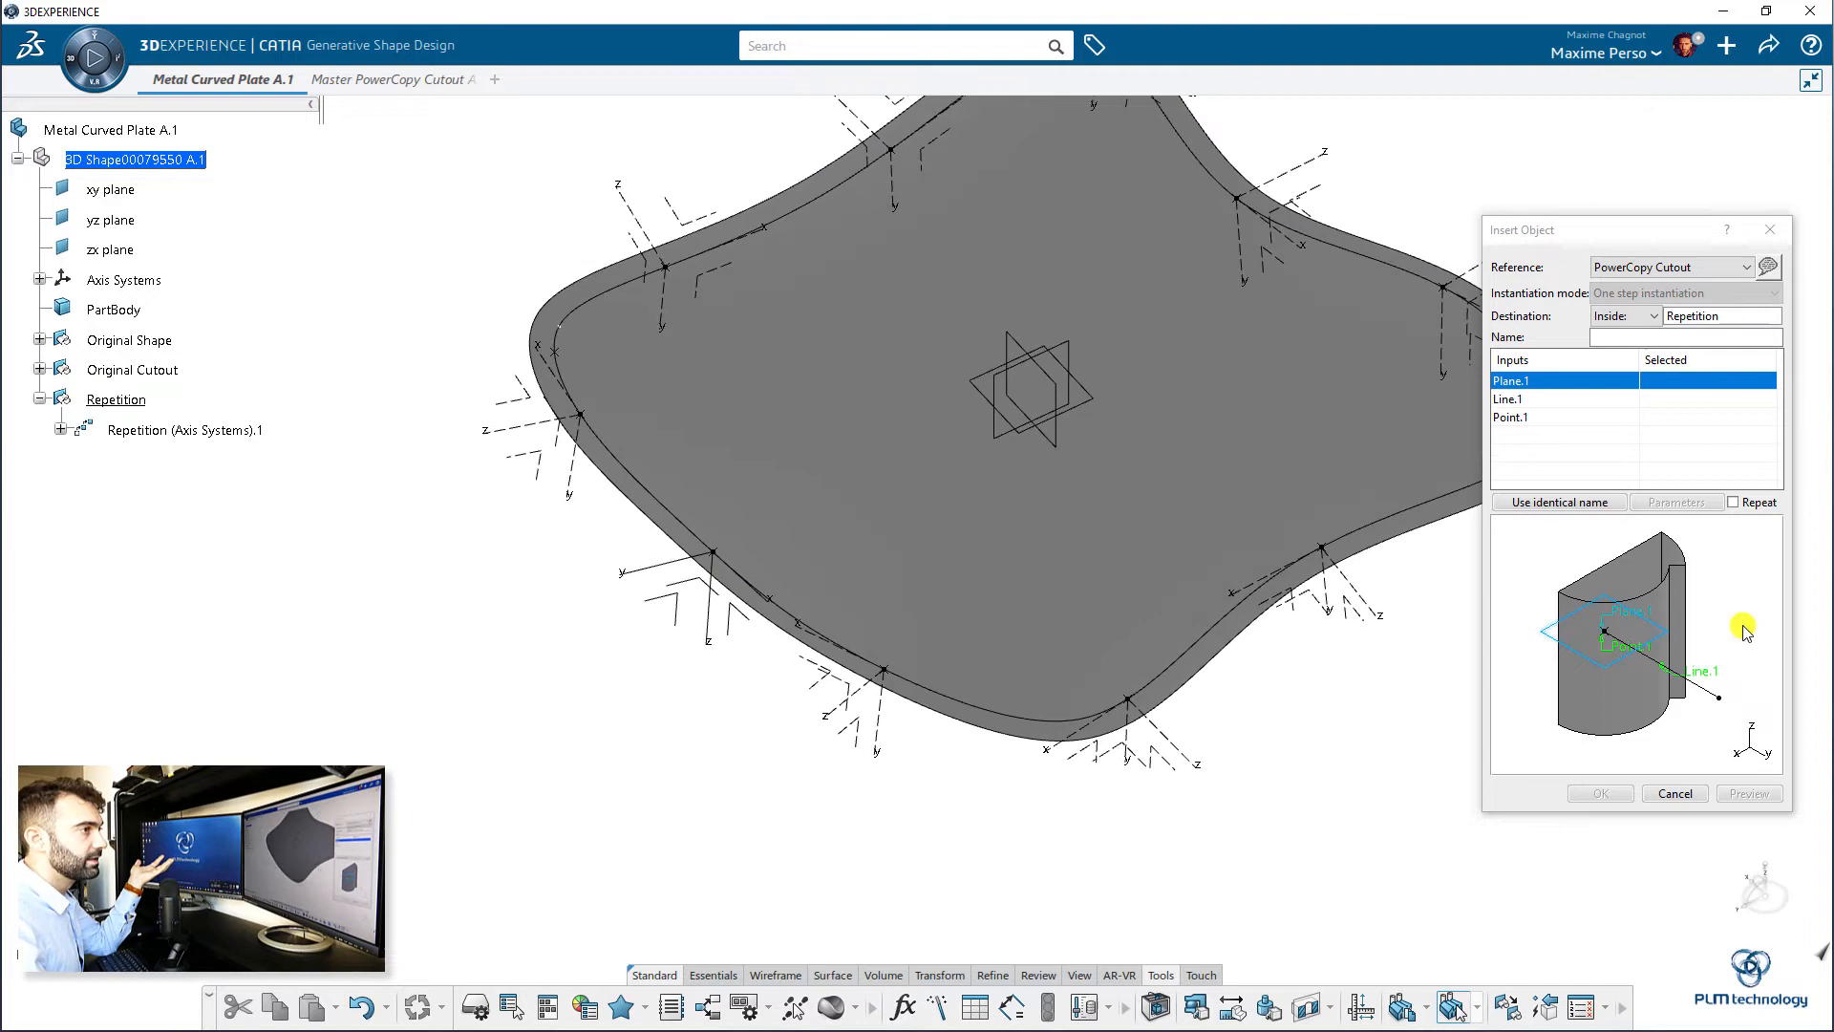
click(1755, 504)
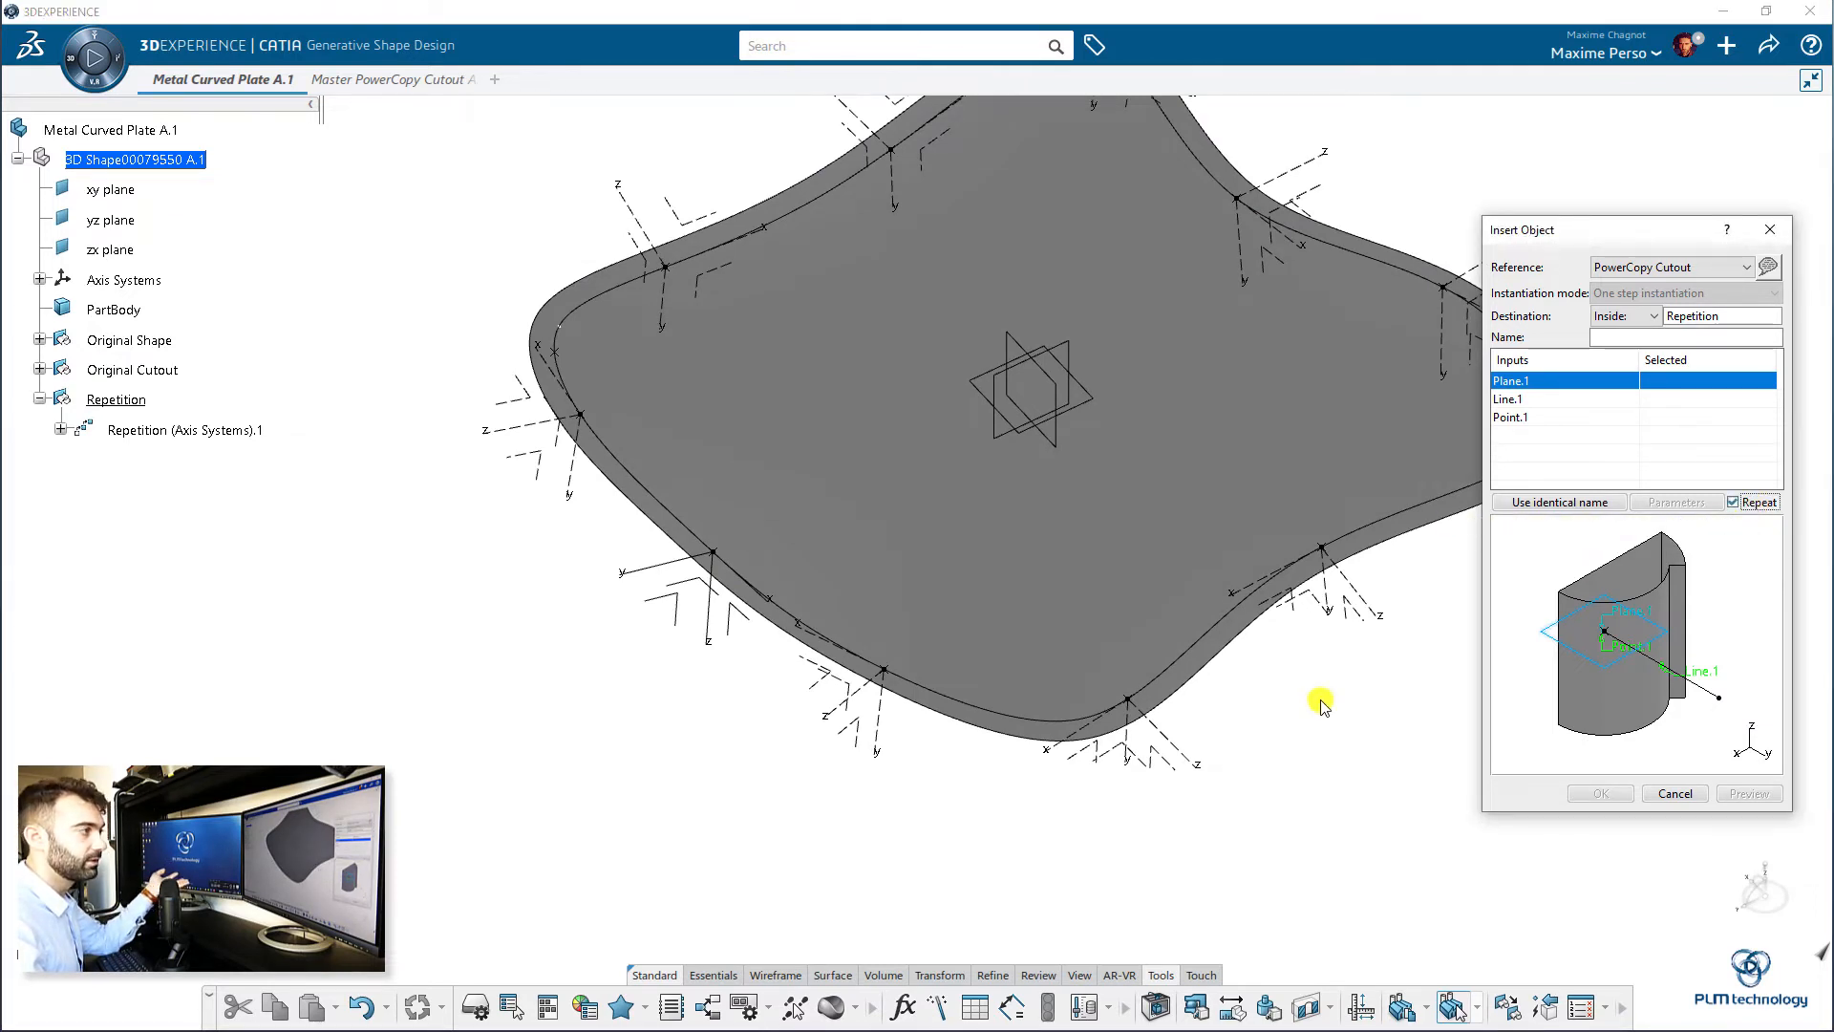
- Assign the solid-line edge axis system's XY plane to Plane.1, Y axis to Line.1 and origin (Extract.1) to Point.1, and preview the cutout
middle_drag(1076, 152, 991, 283)
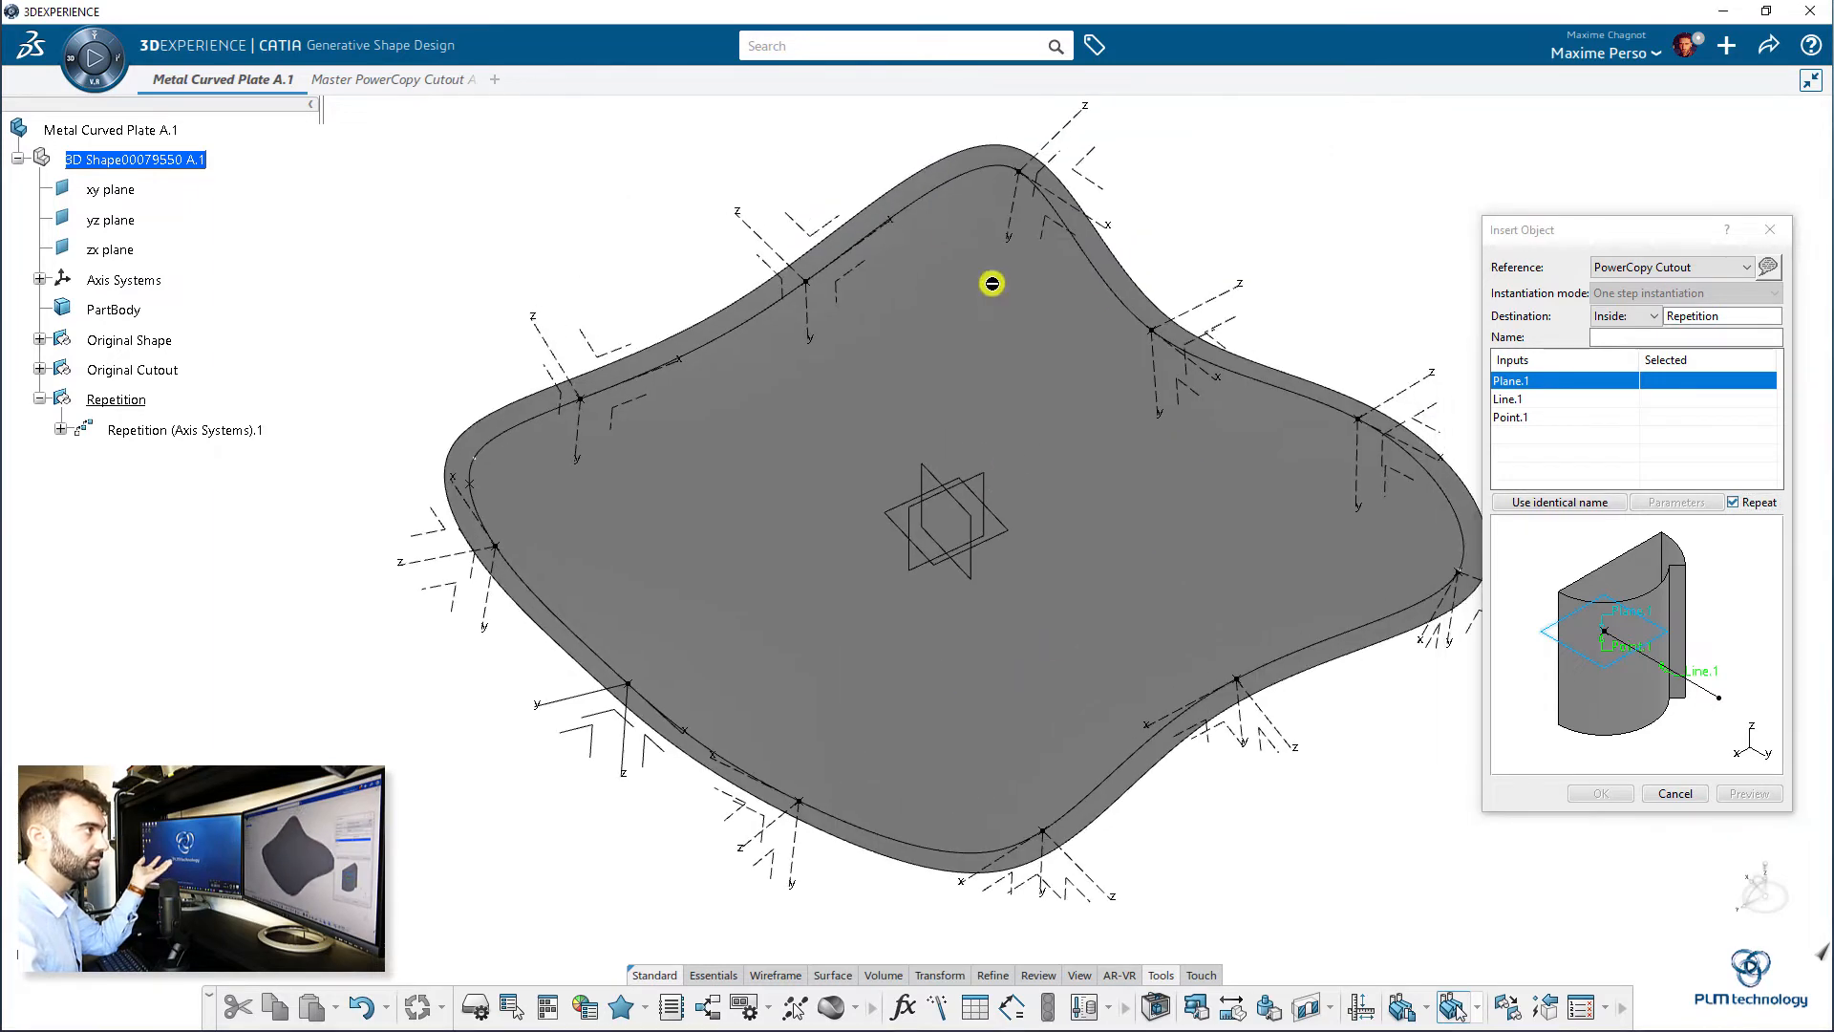
middle_drag(751, 599, 565, 550)
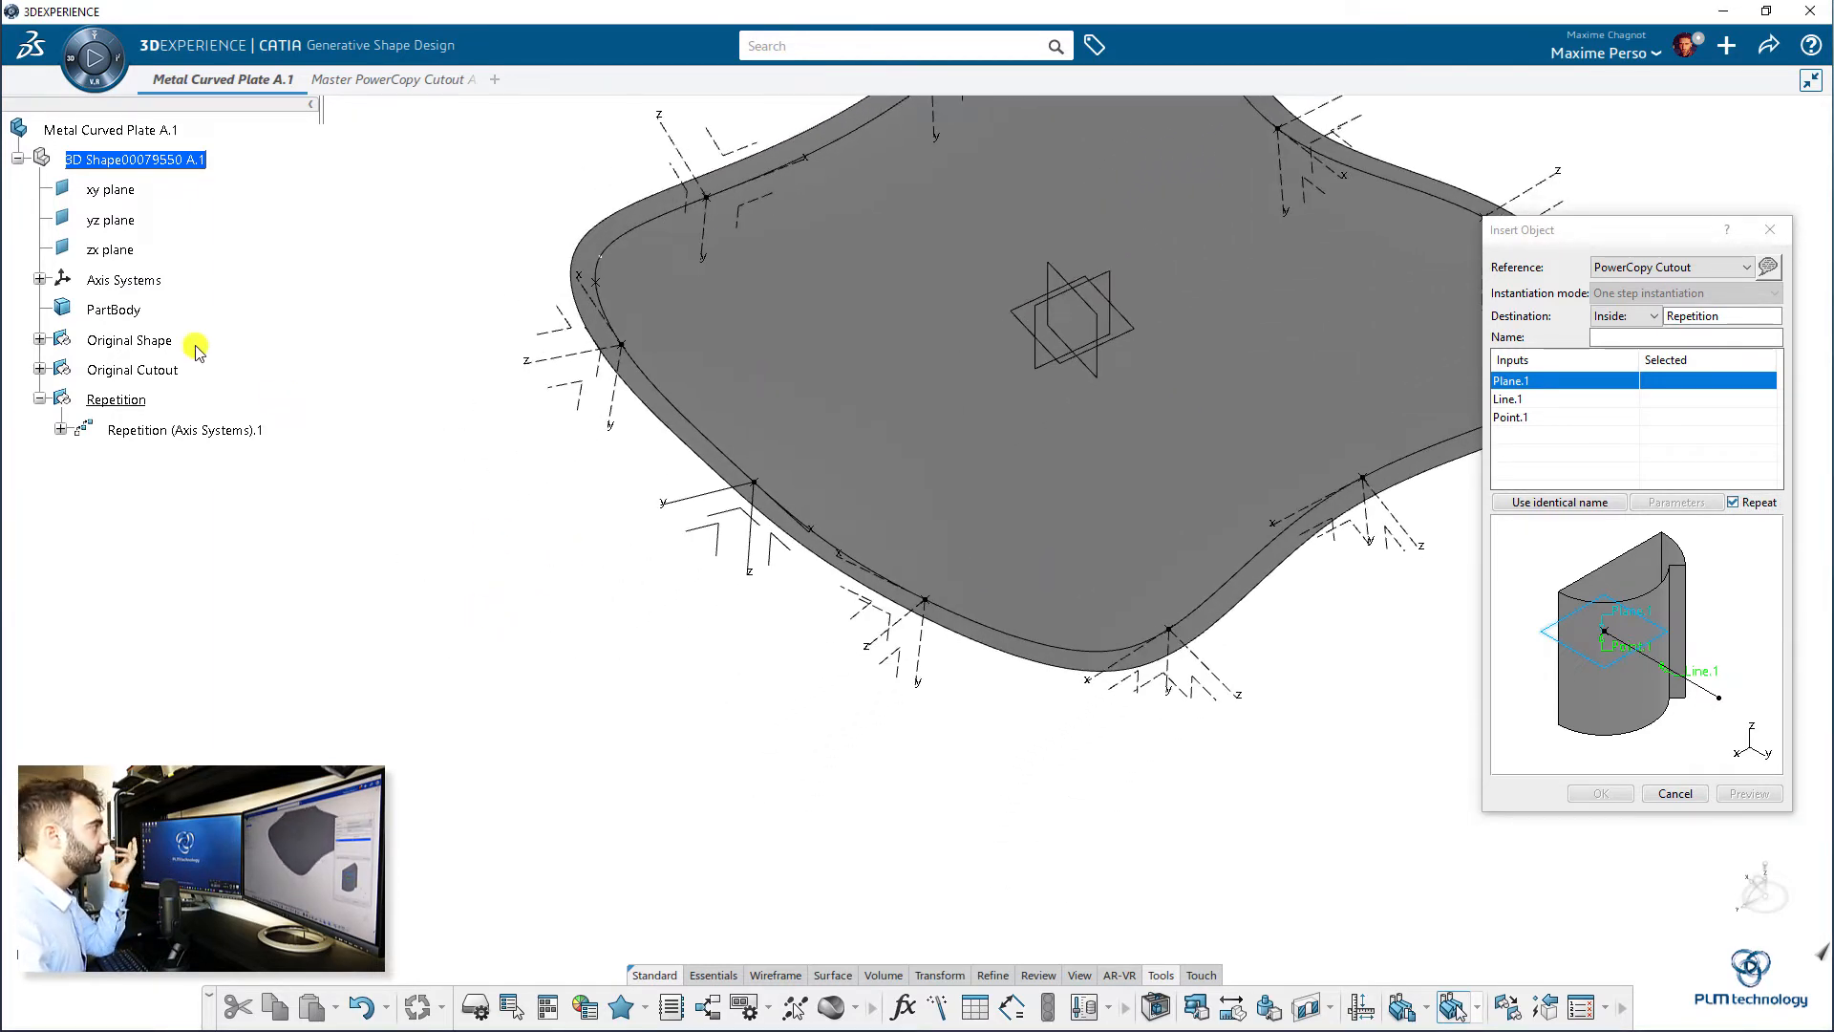
middle_drag(616, 638, 651, 561)
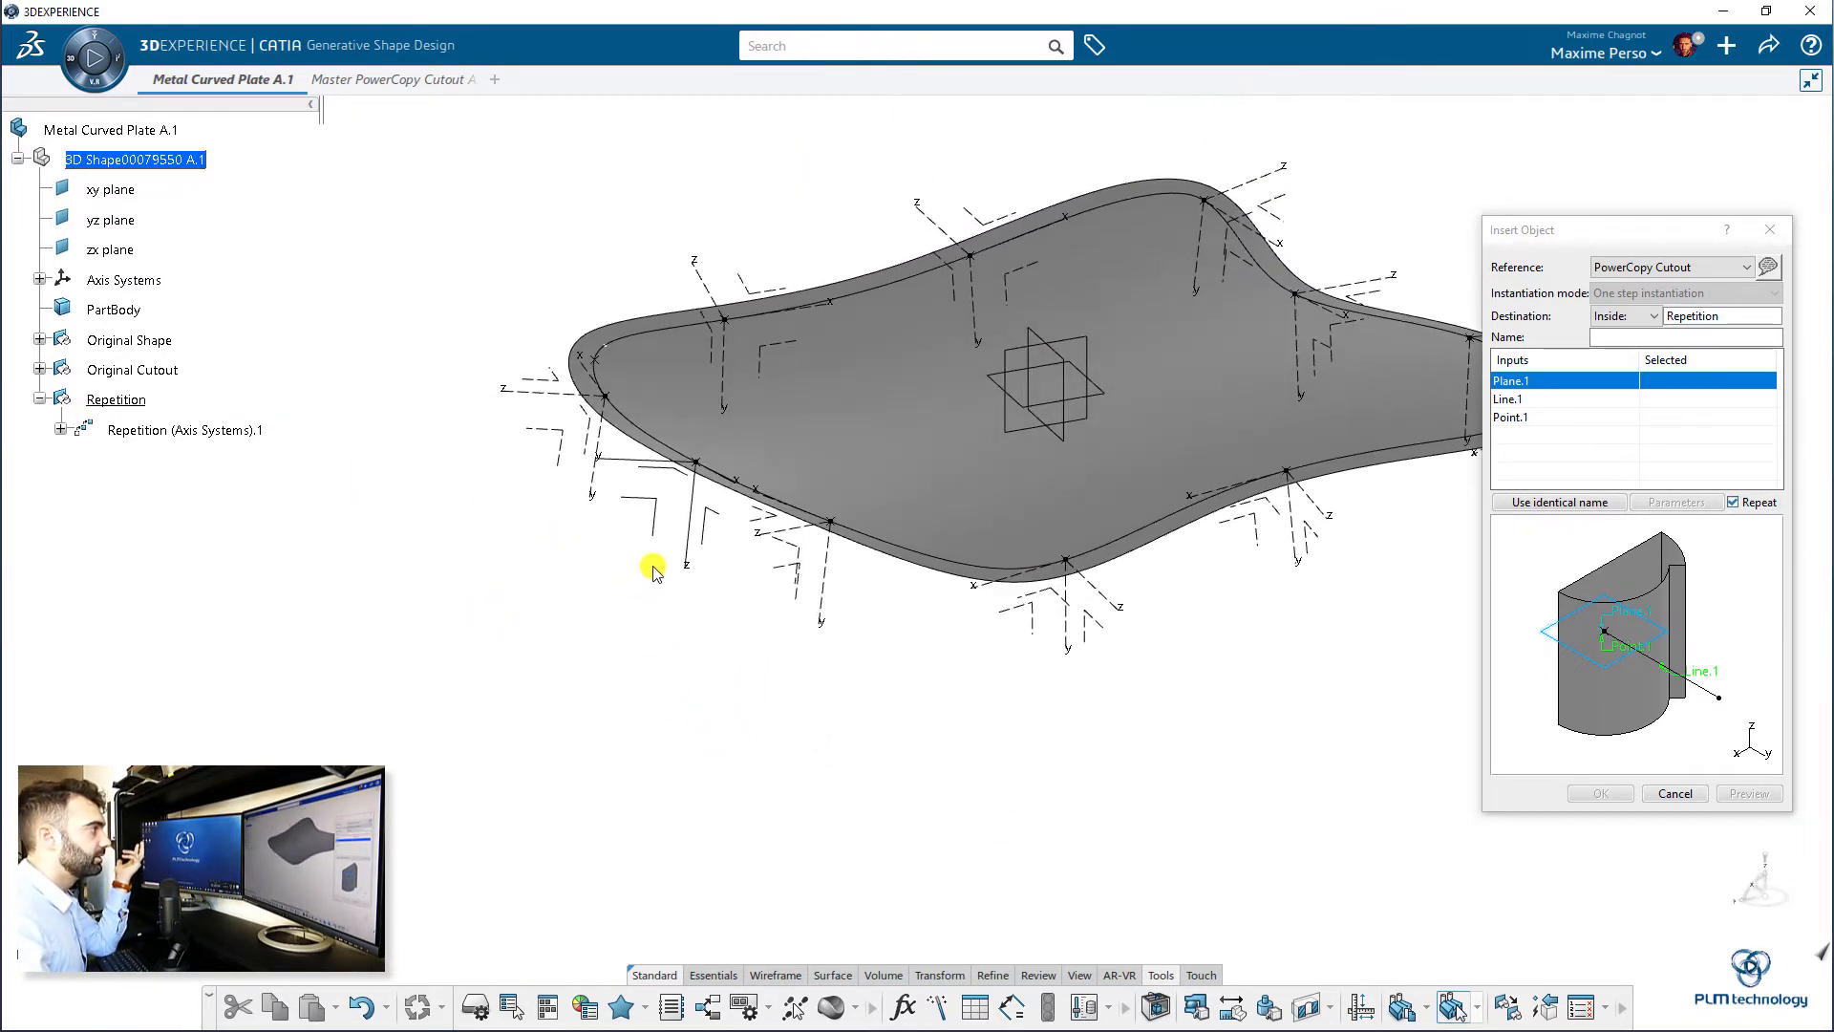
scroll(641, 607, up, 10)
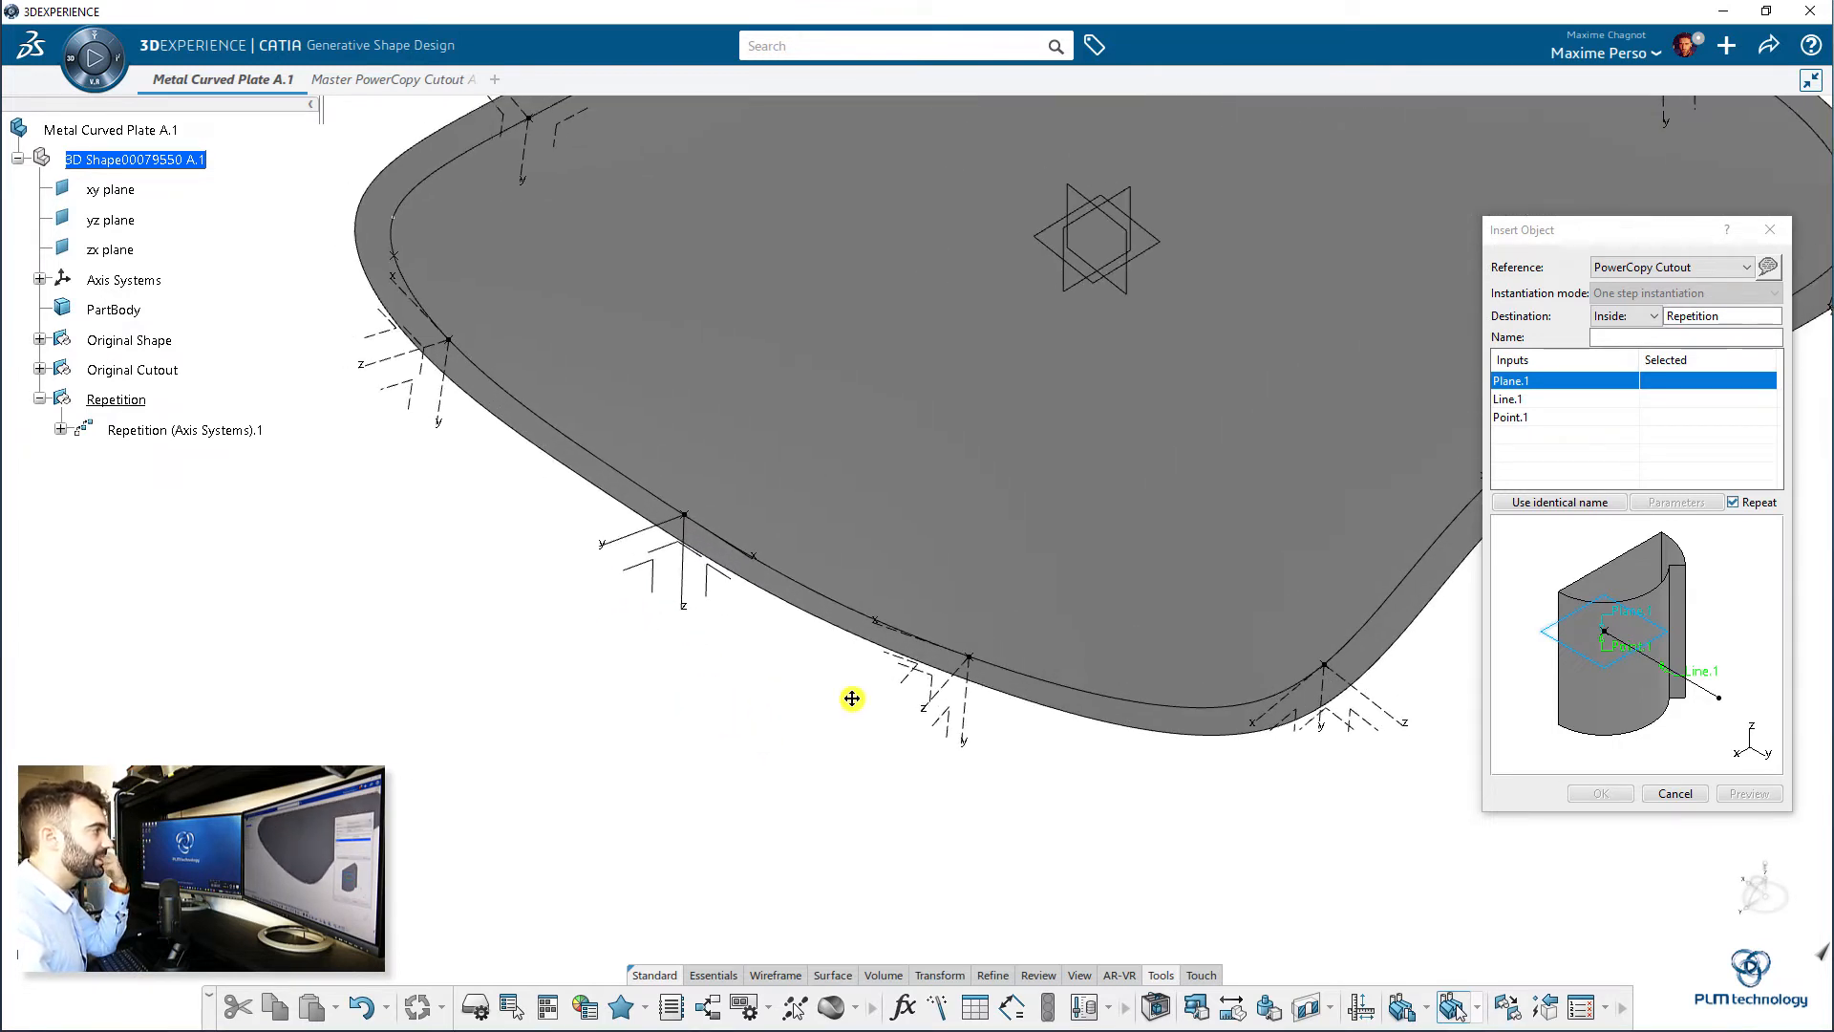
scroll(797, 744, up, 2)
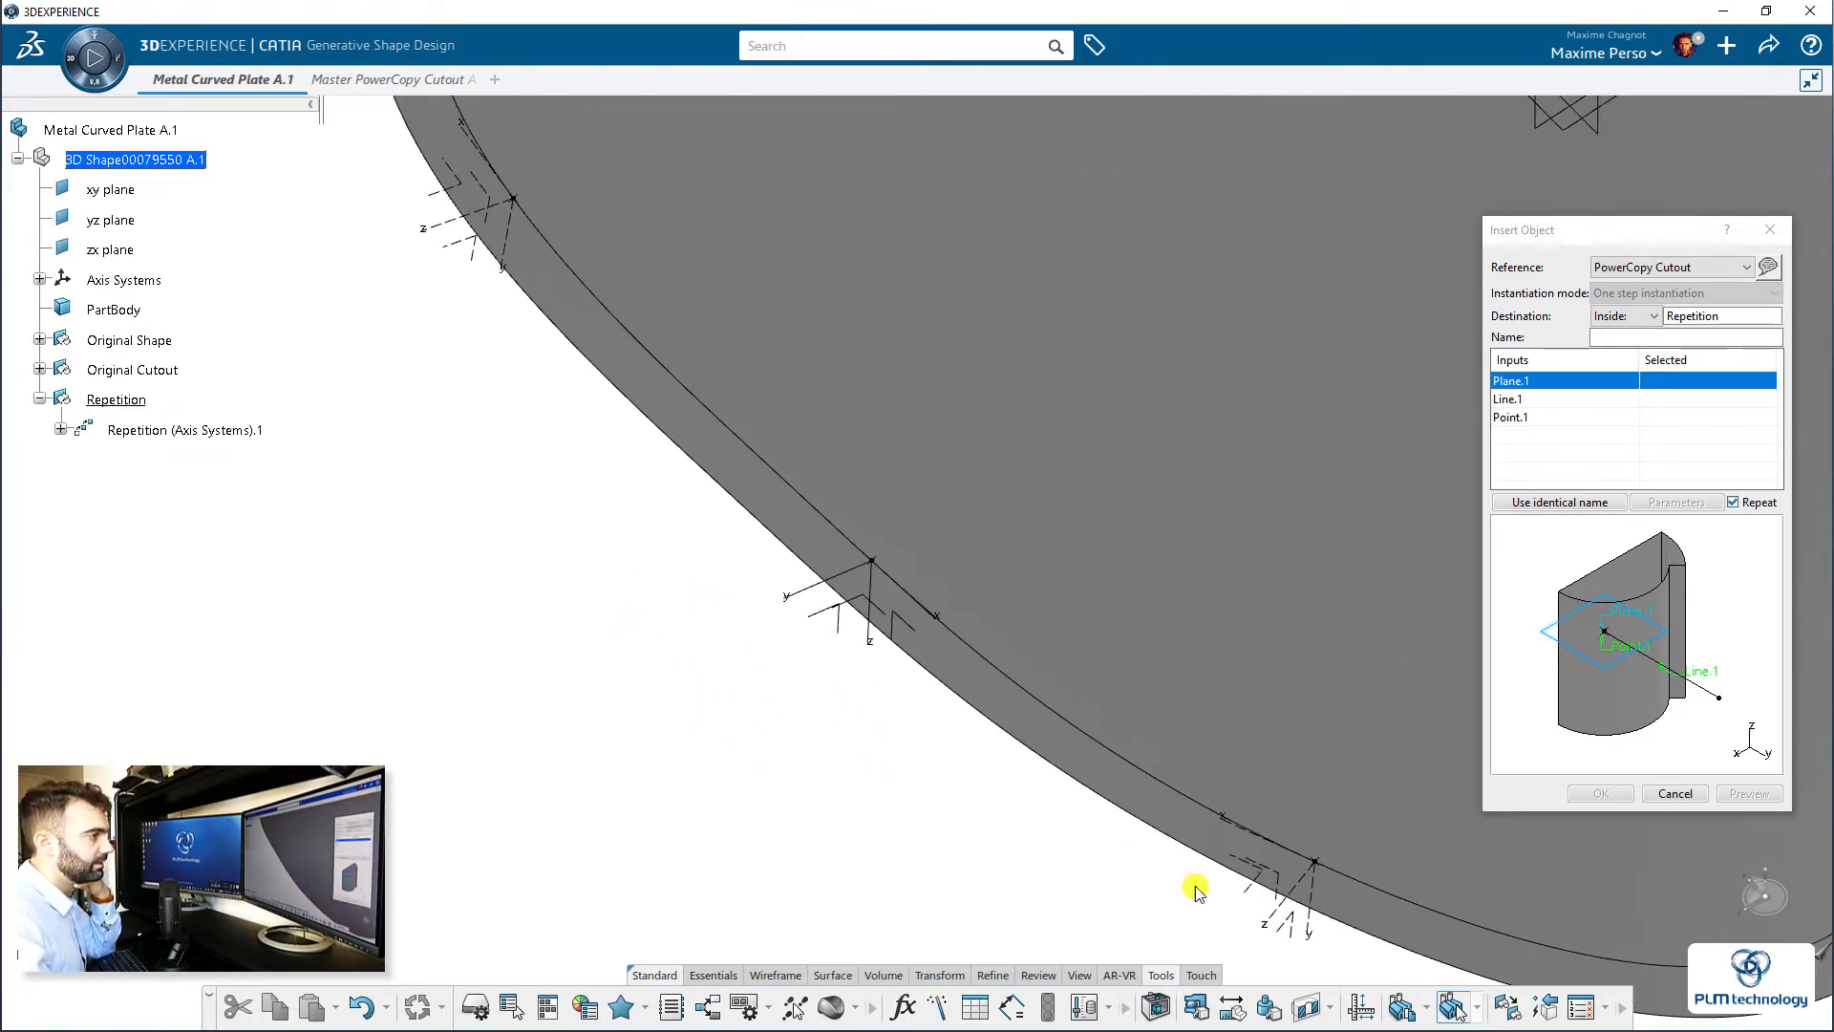
middle_drag(778, 769, 708, 761)
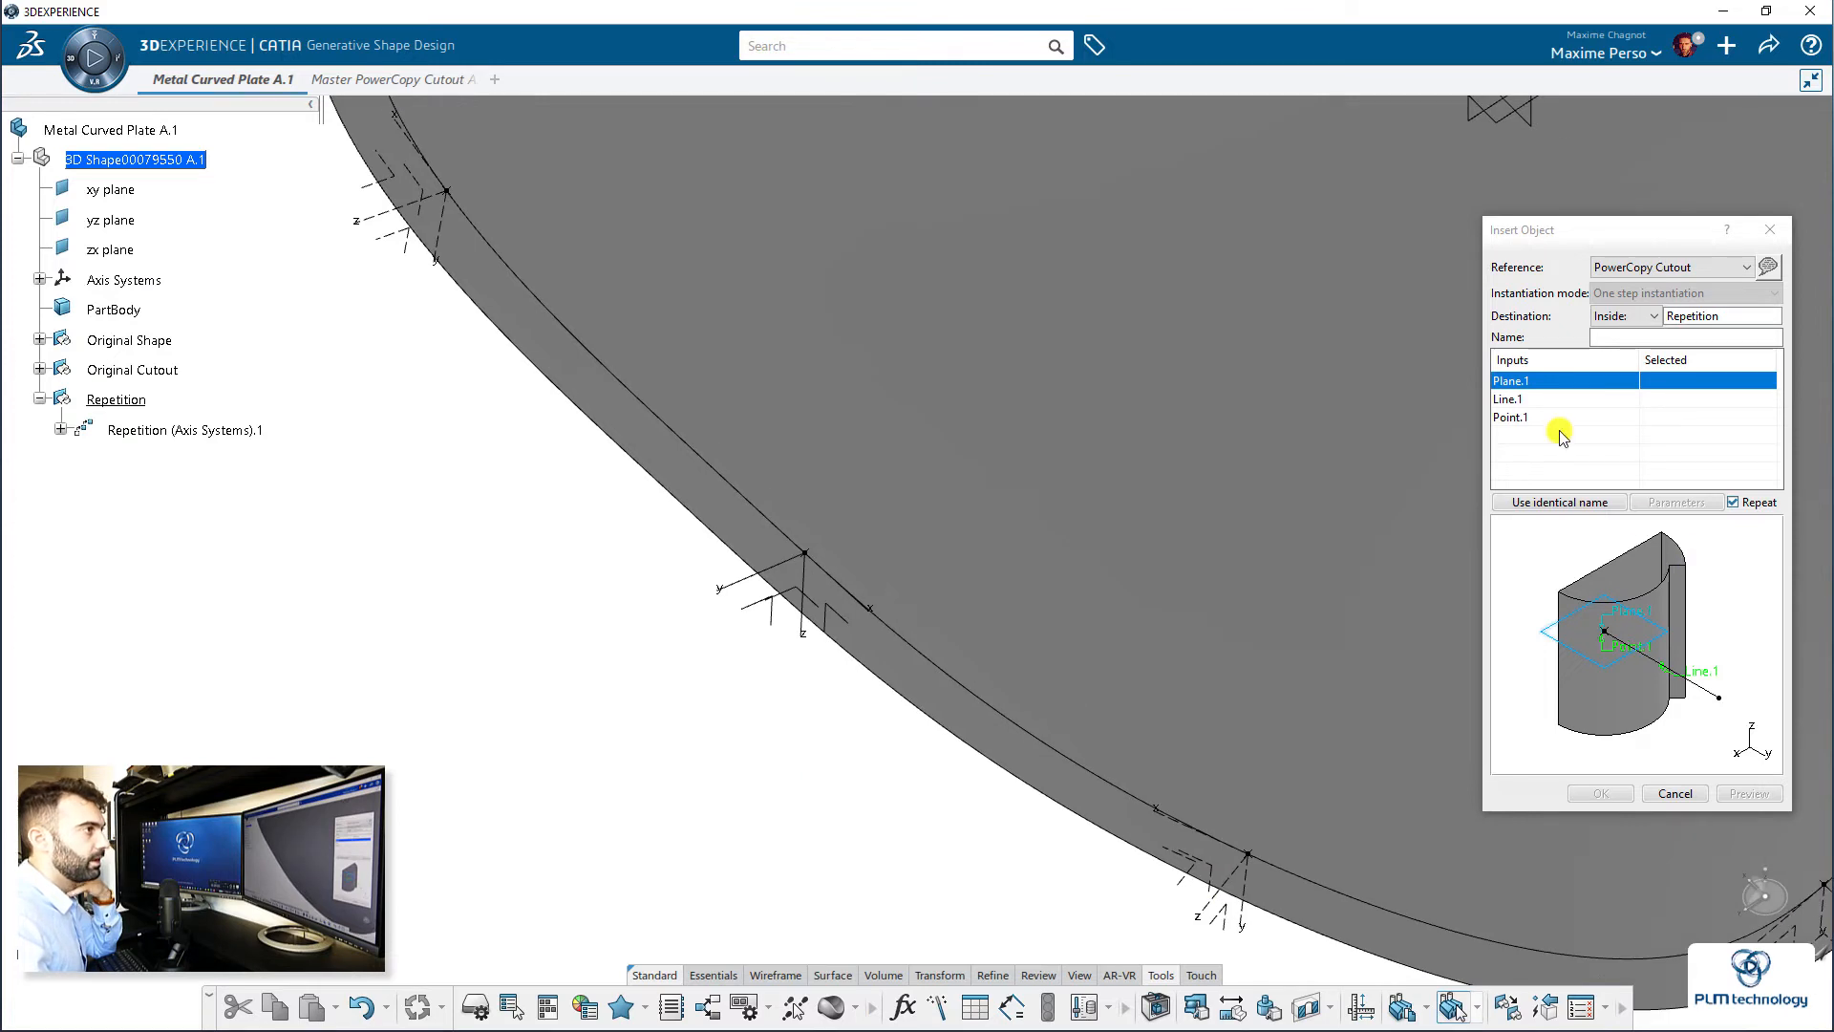
middle_drag(798, 692, 875, 586)
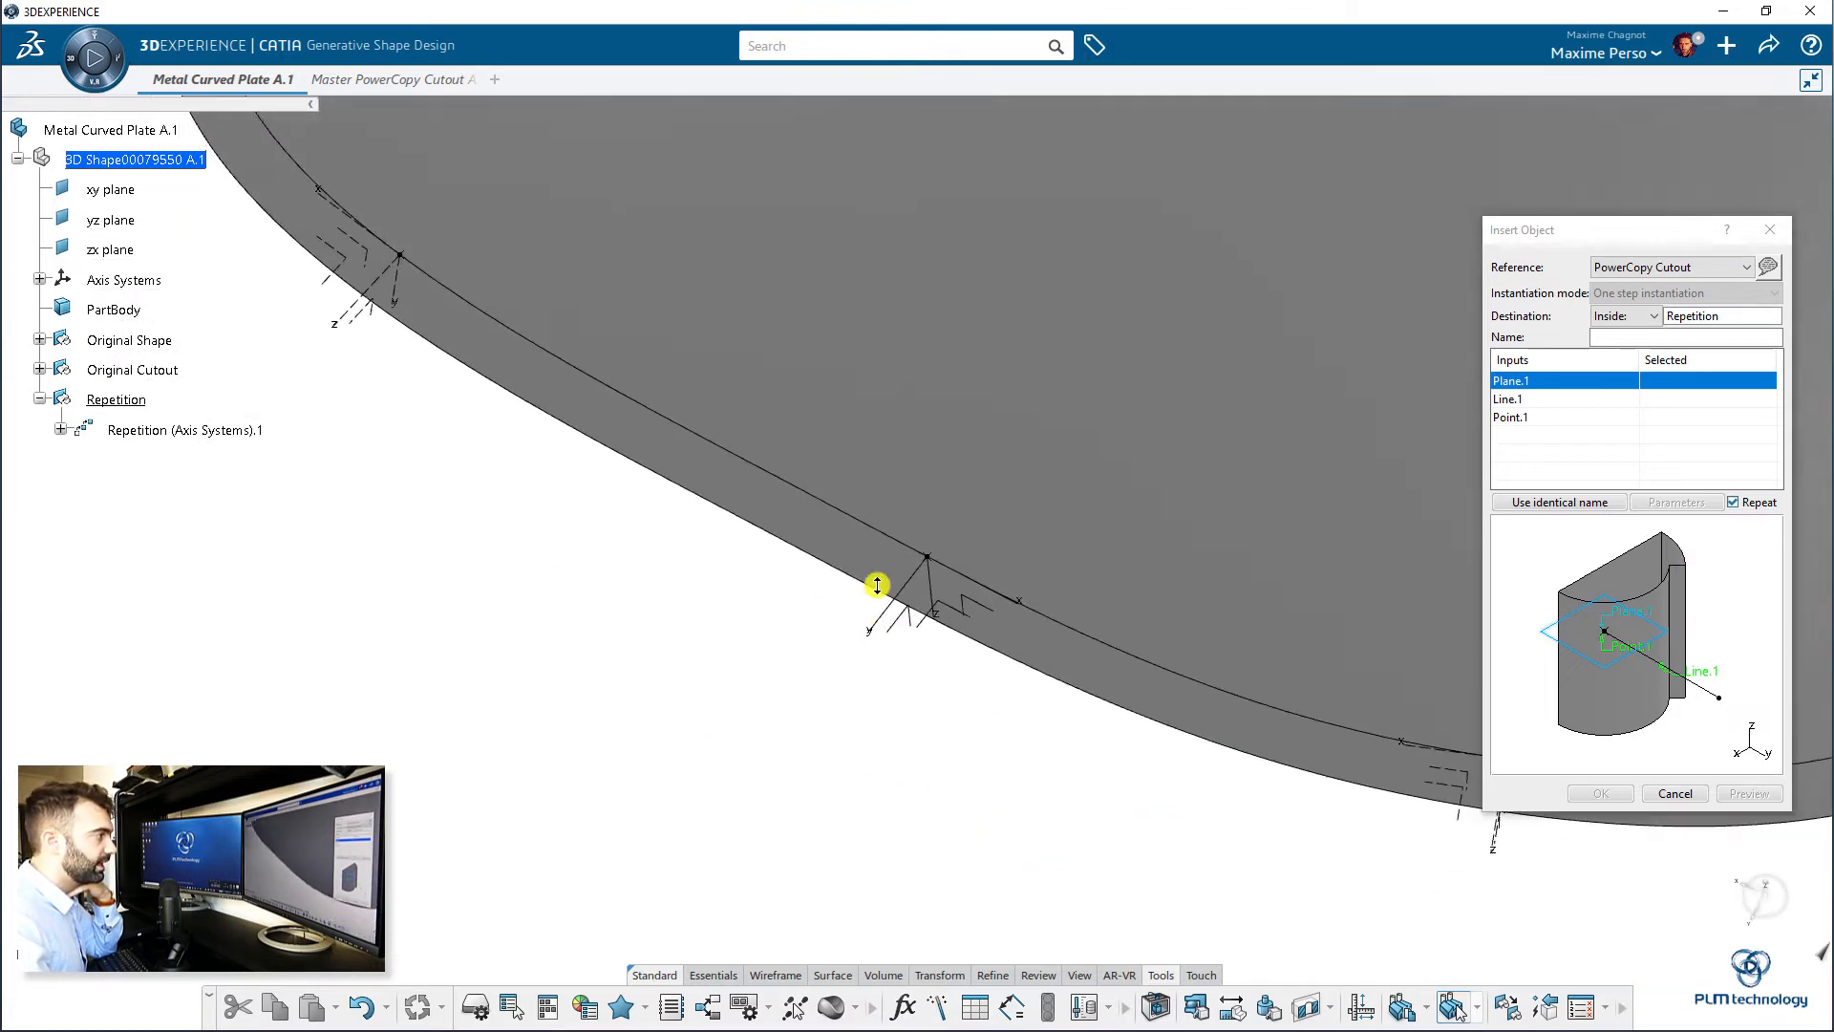
scroll(880, 588, up, 4)
click(966, 601)
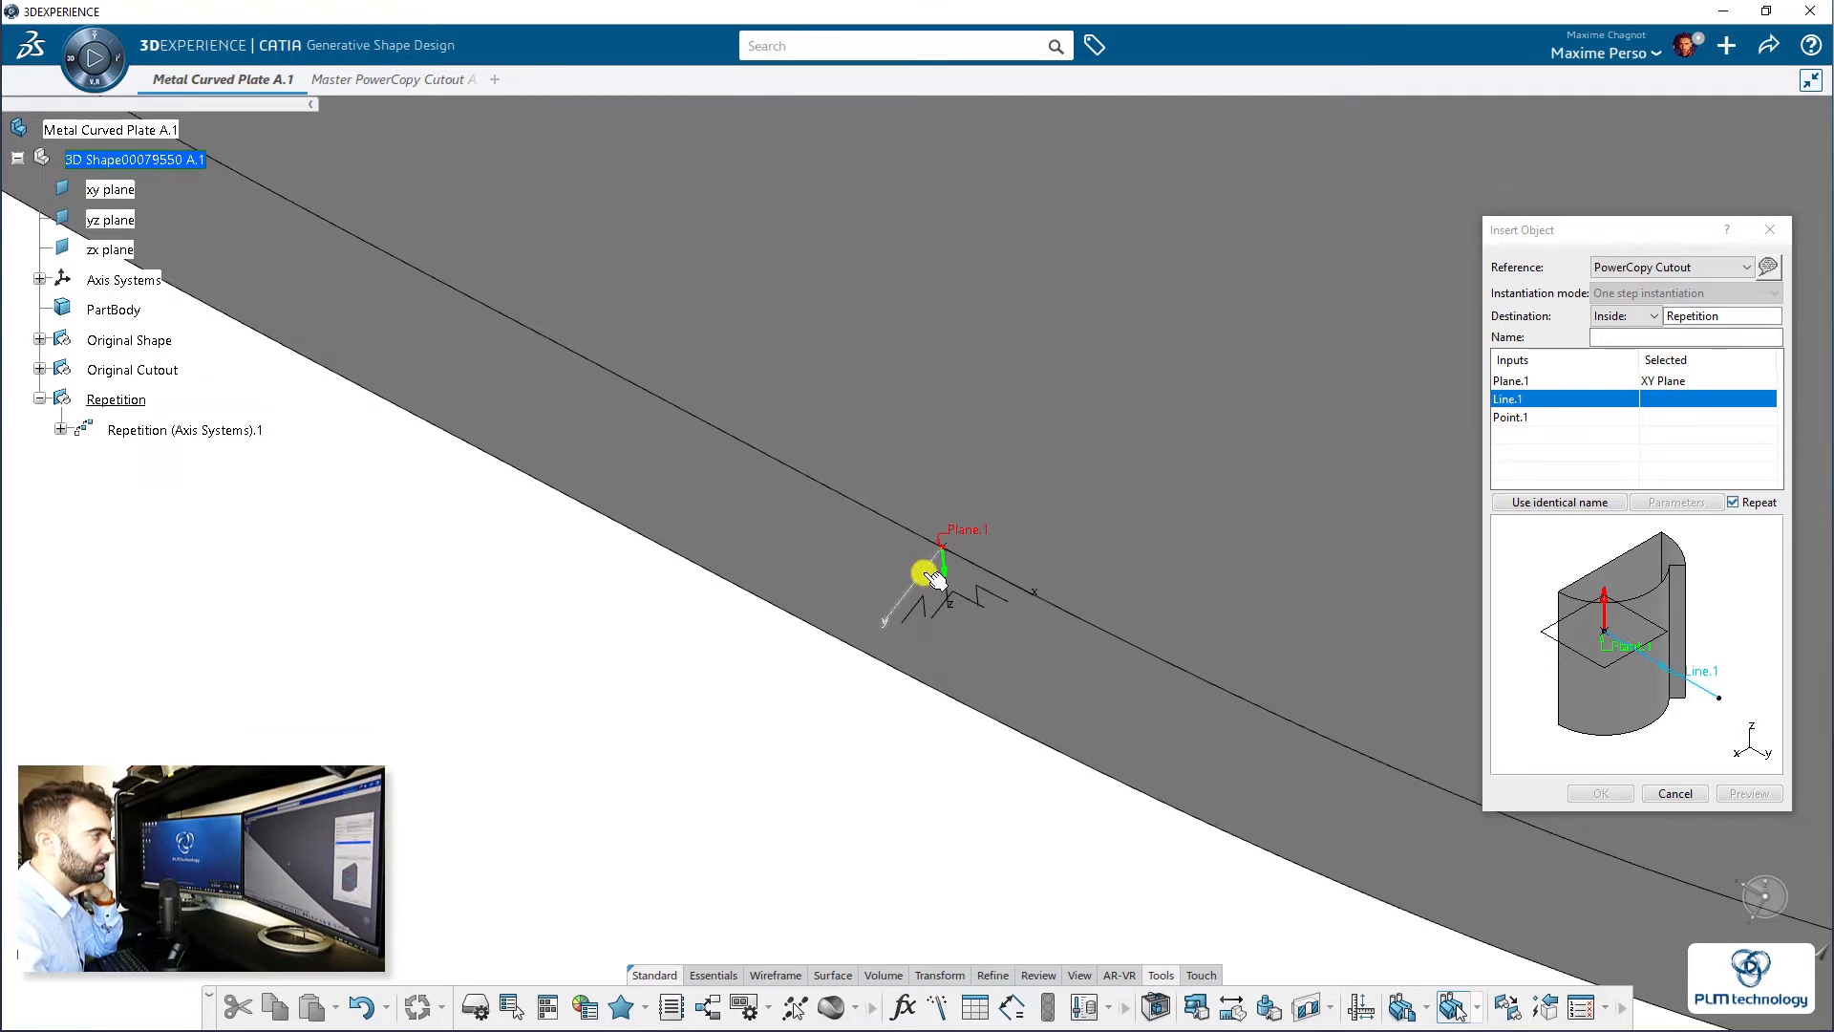
click(934, 579)
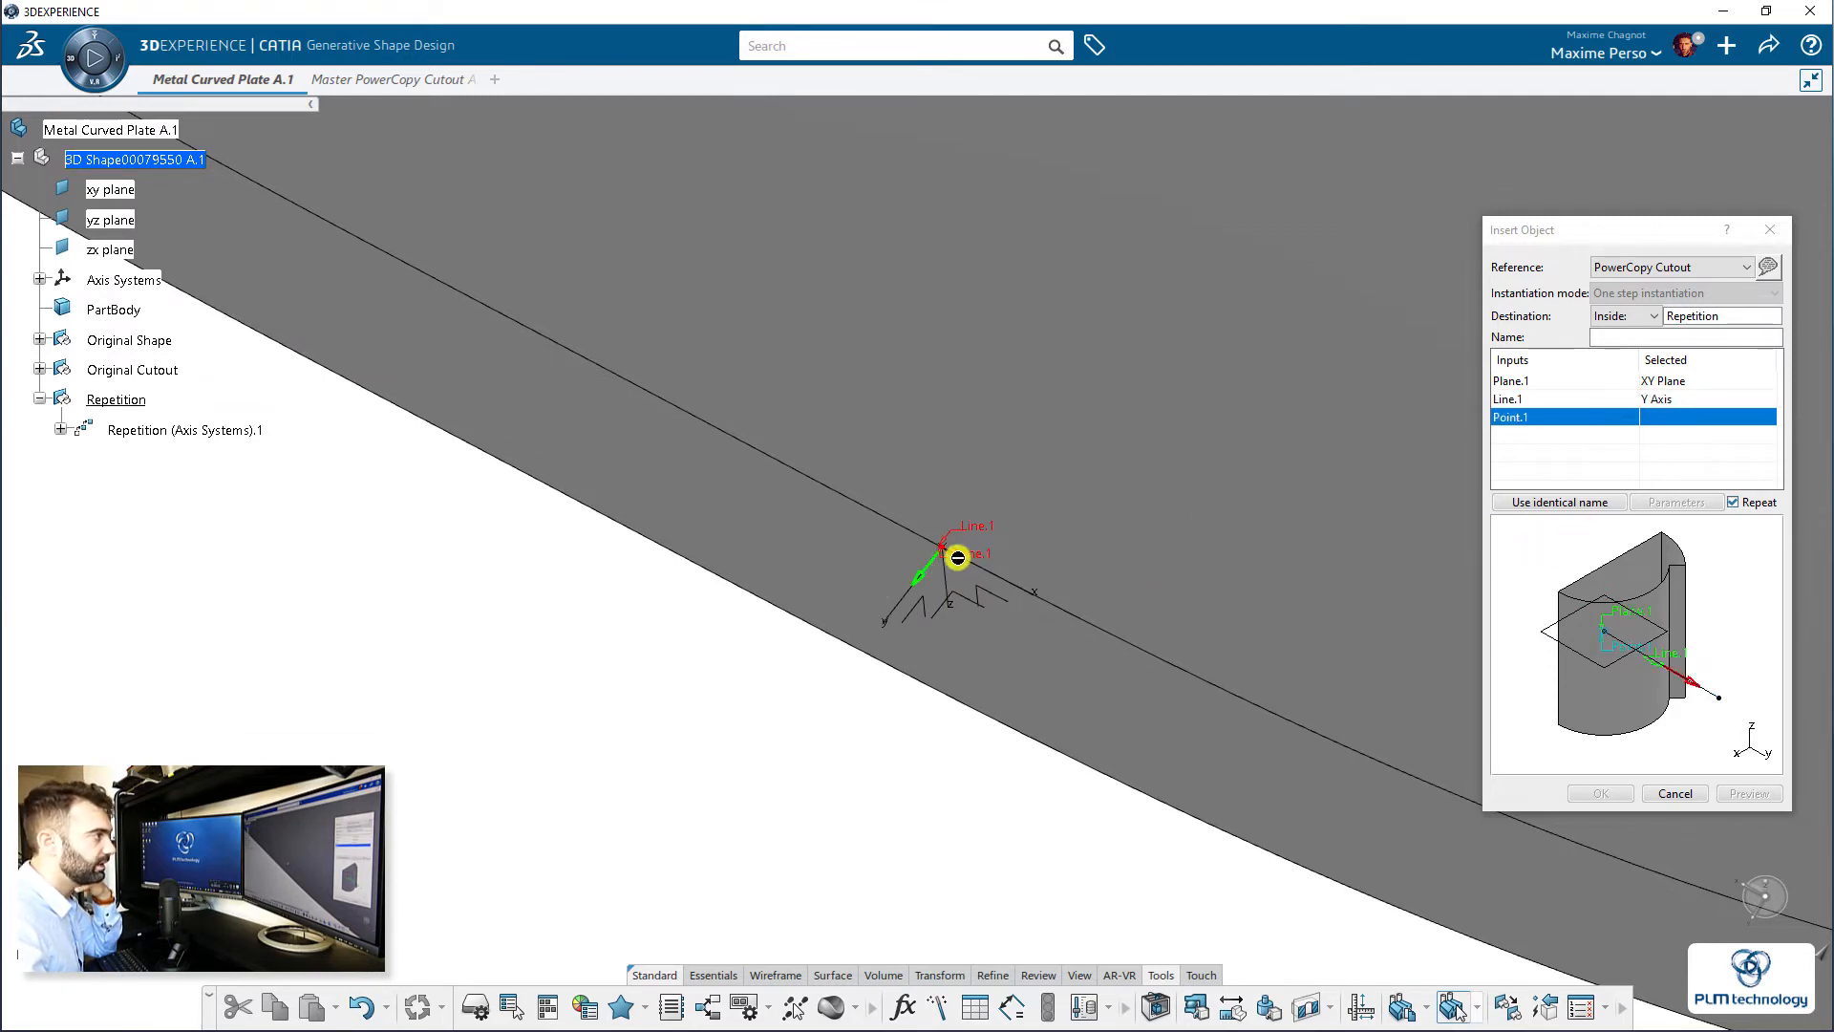
click(946, 551)
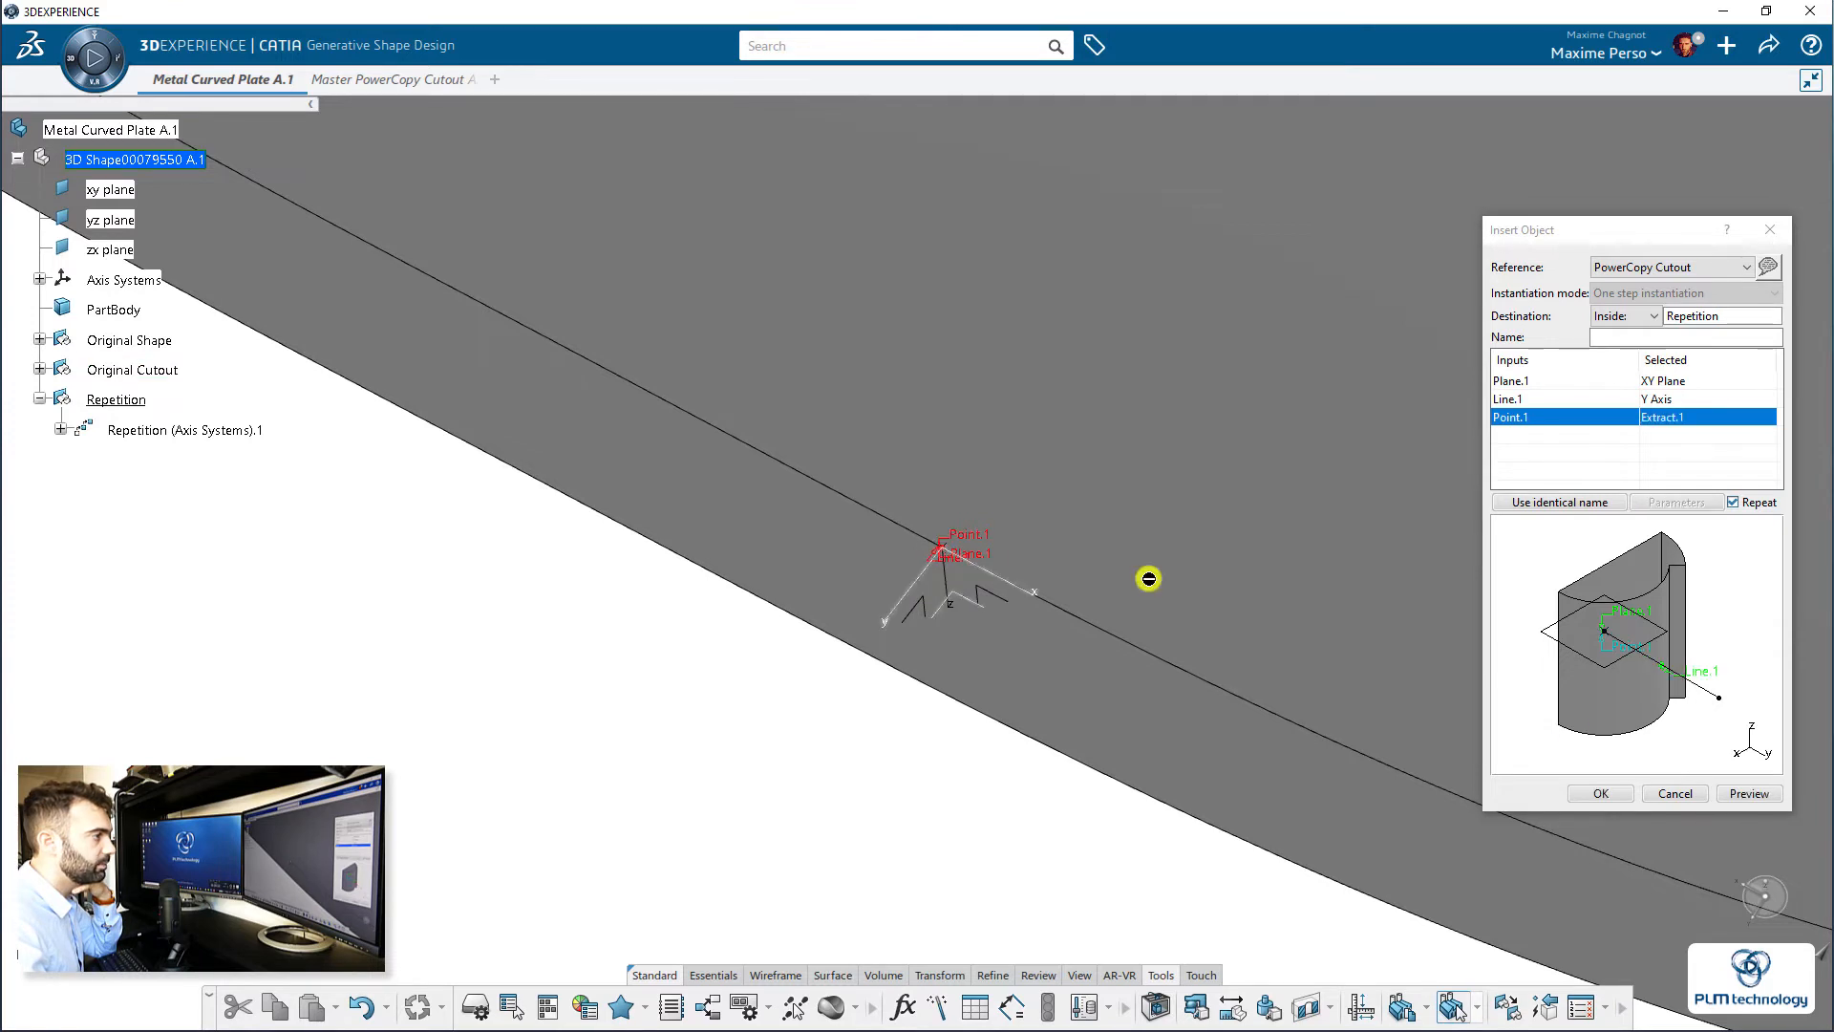
click(1748, 794)
middle_drag(1074, 728, 1547, 761)
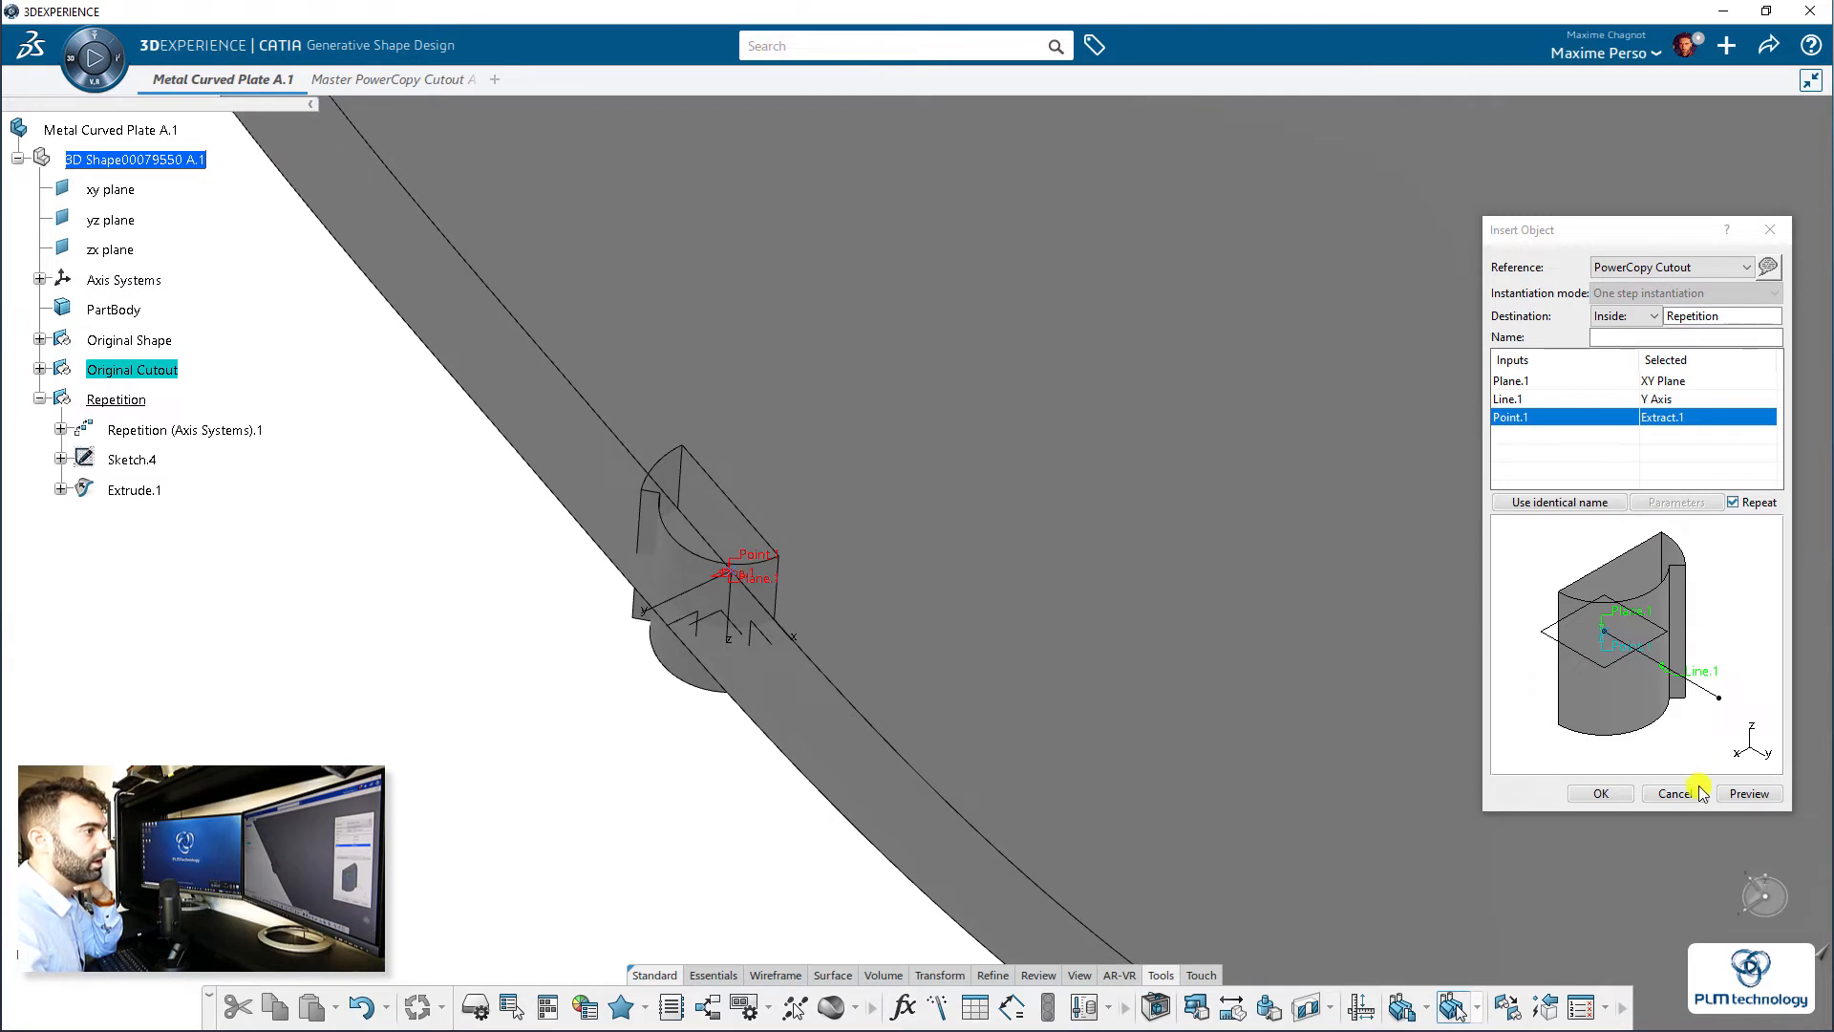
- Reverse the Y-axis direction used for Line.1 and preview the cutout surface again on the plate edge
click(1533, 399)
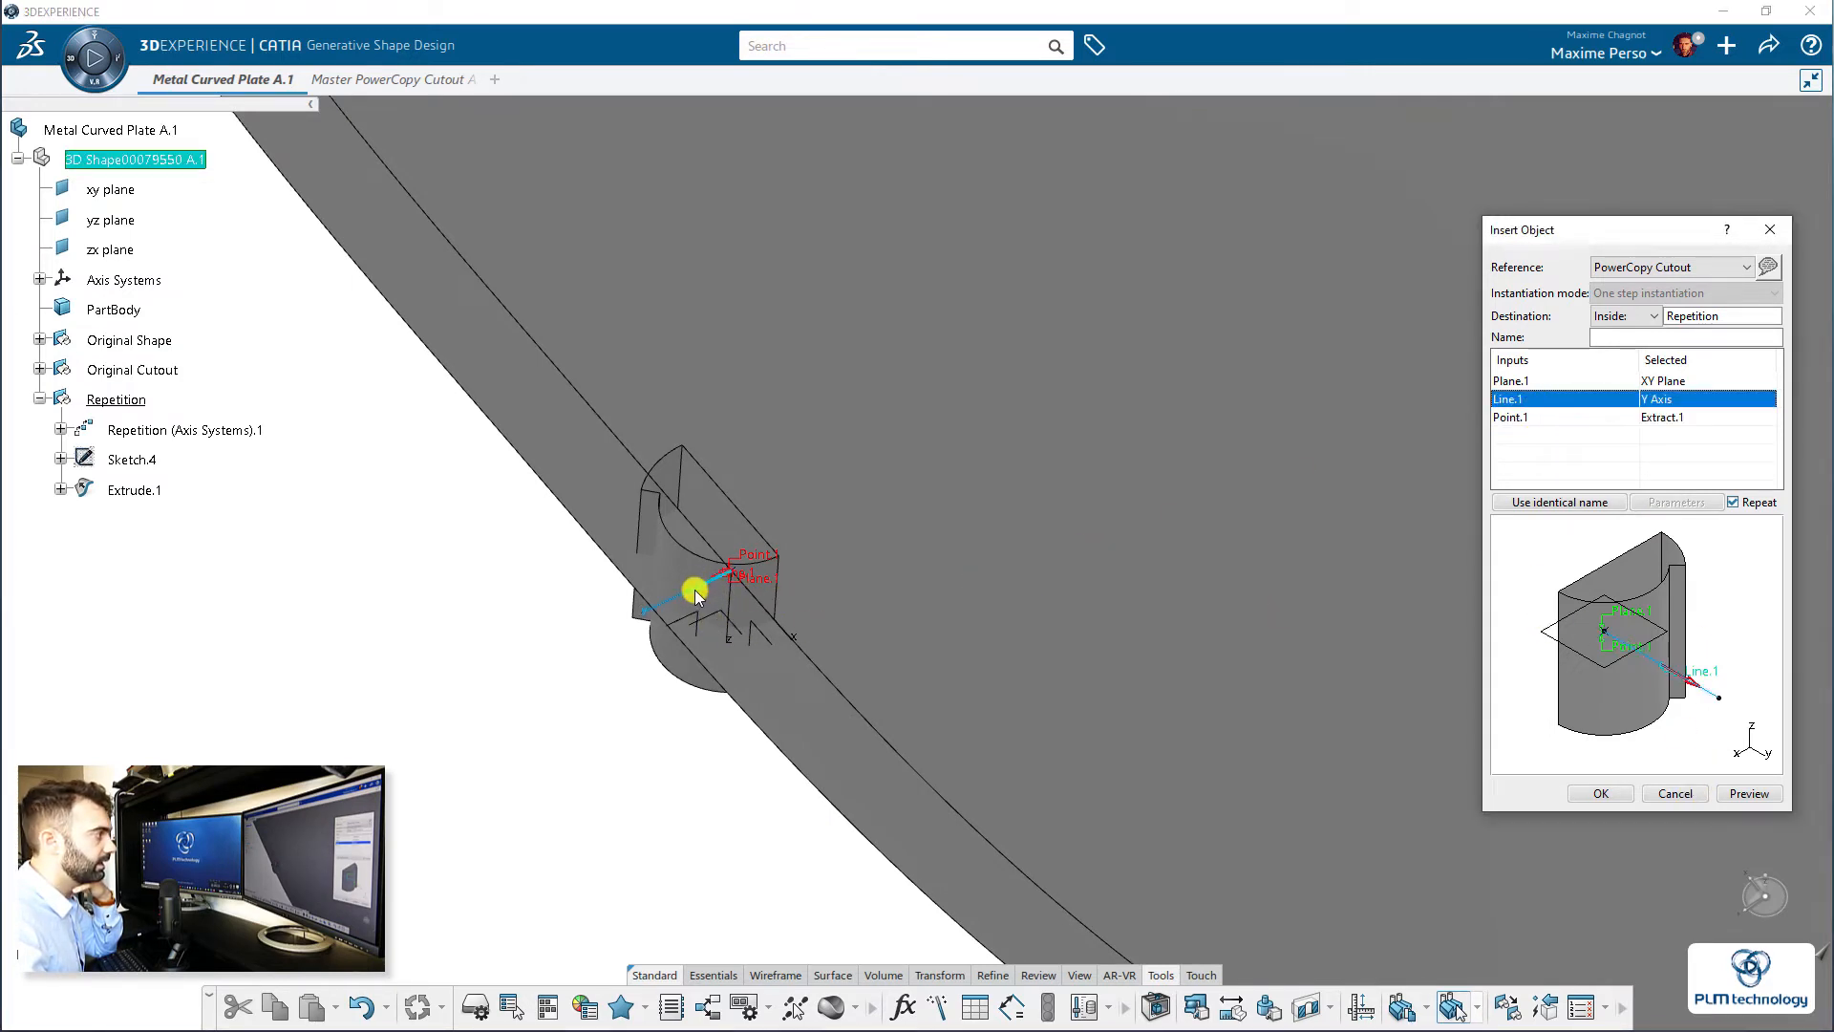
click(696, 588)
click(1748, 794)
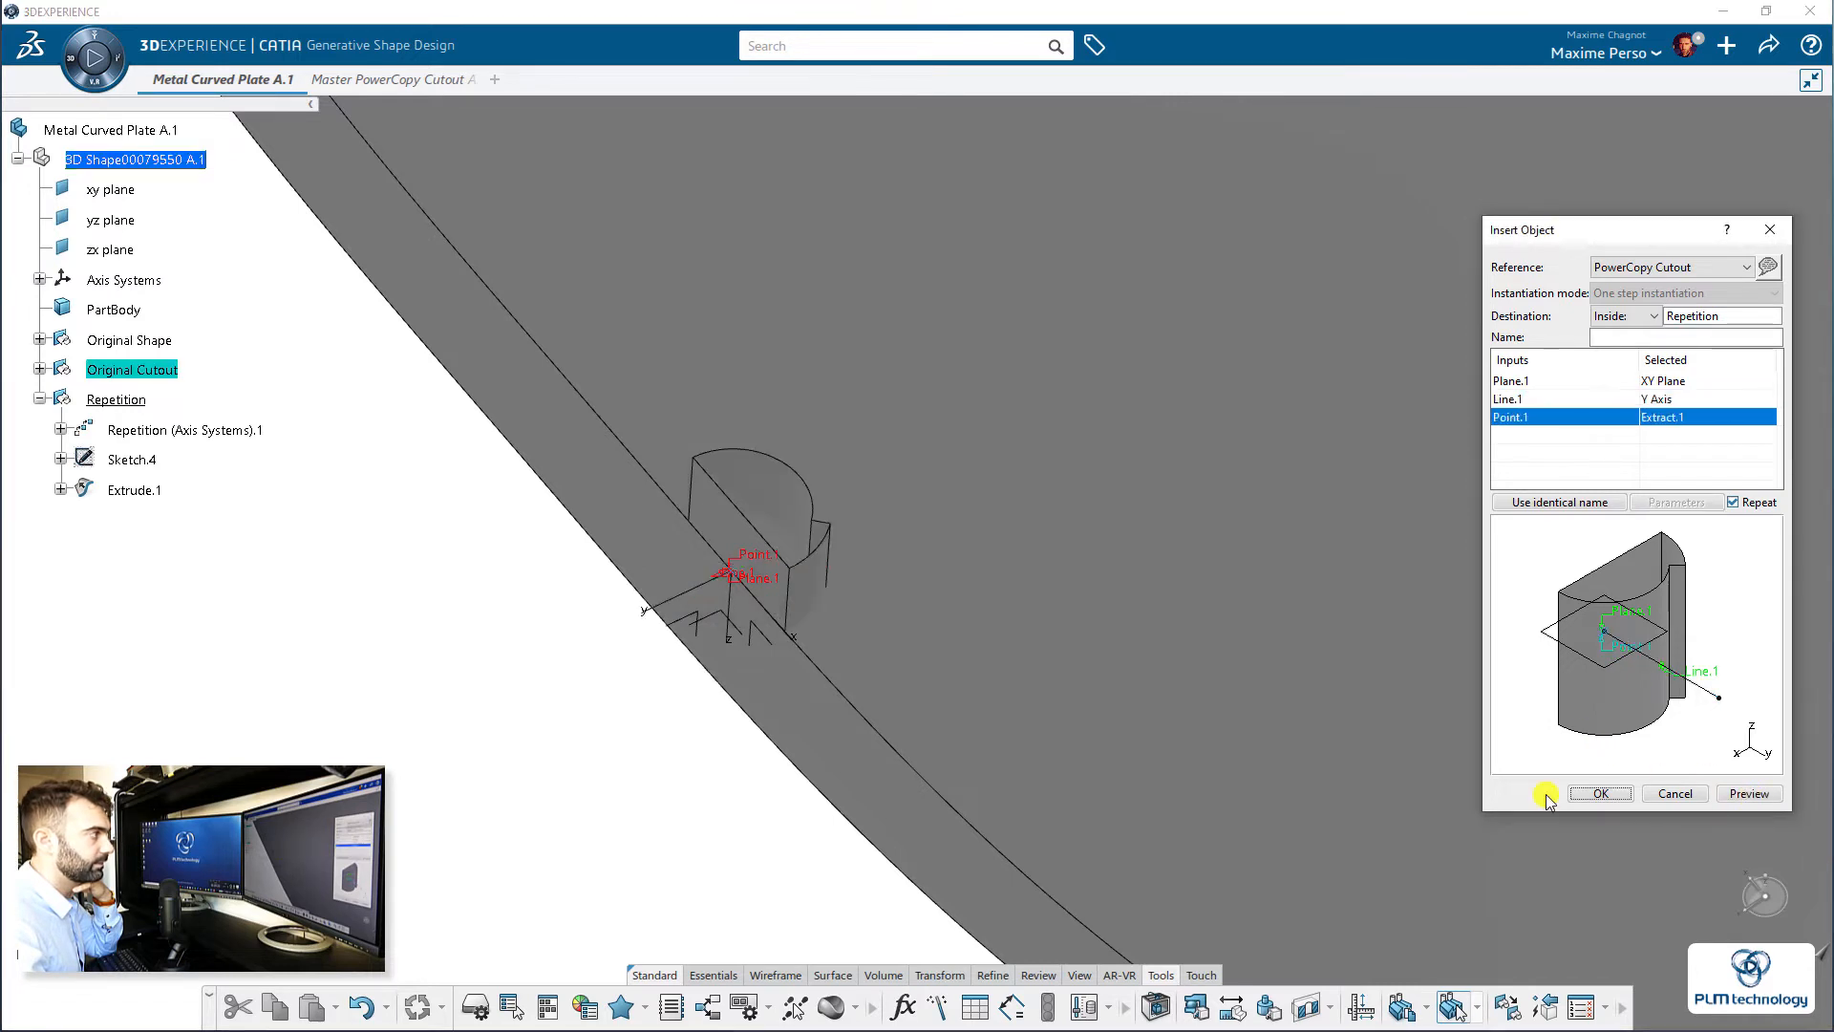
middle_drag(859, 725, 1470, 787)
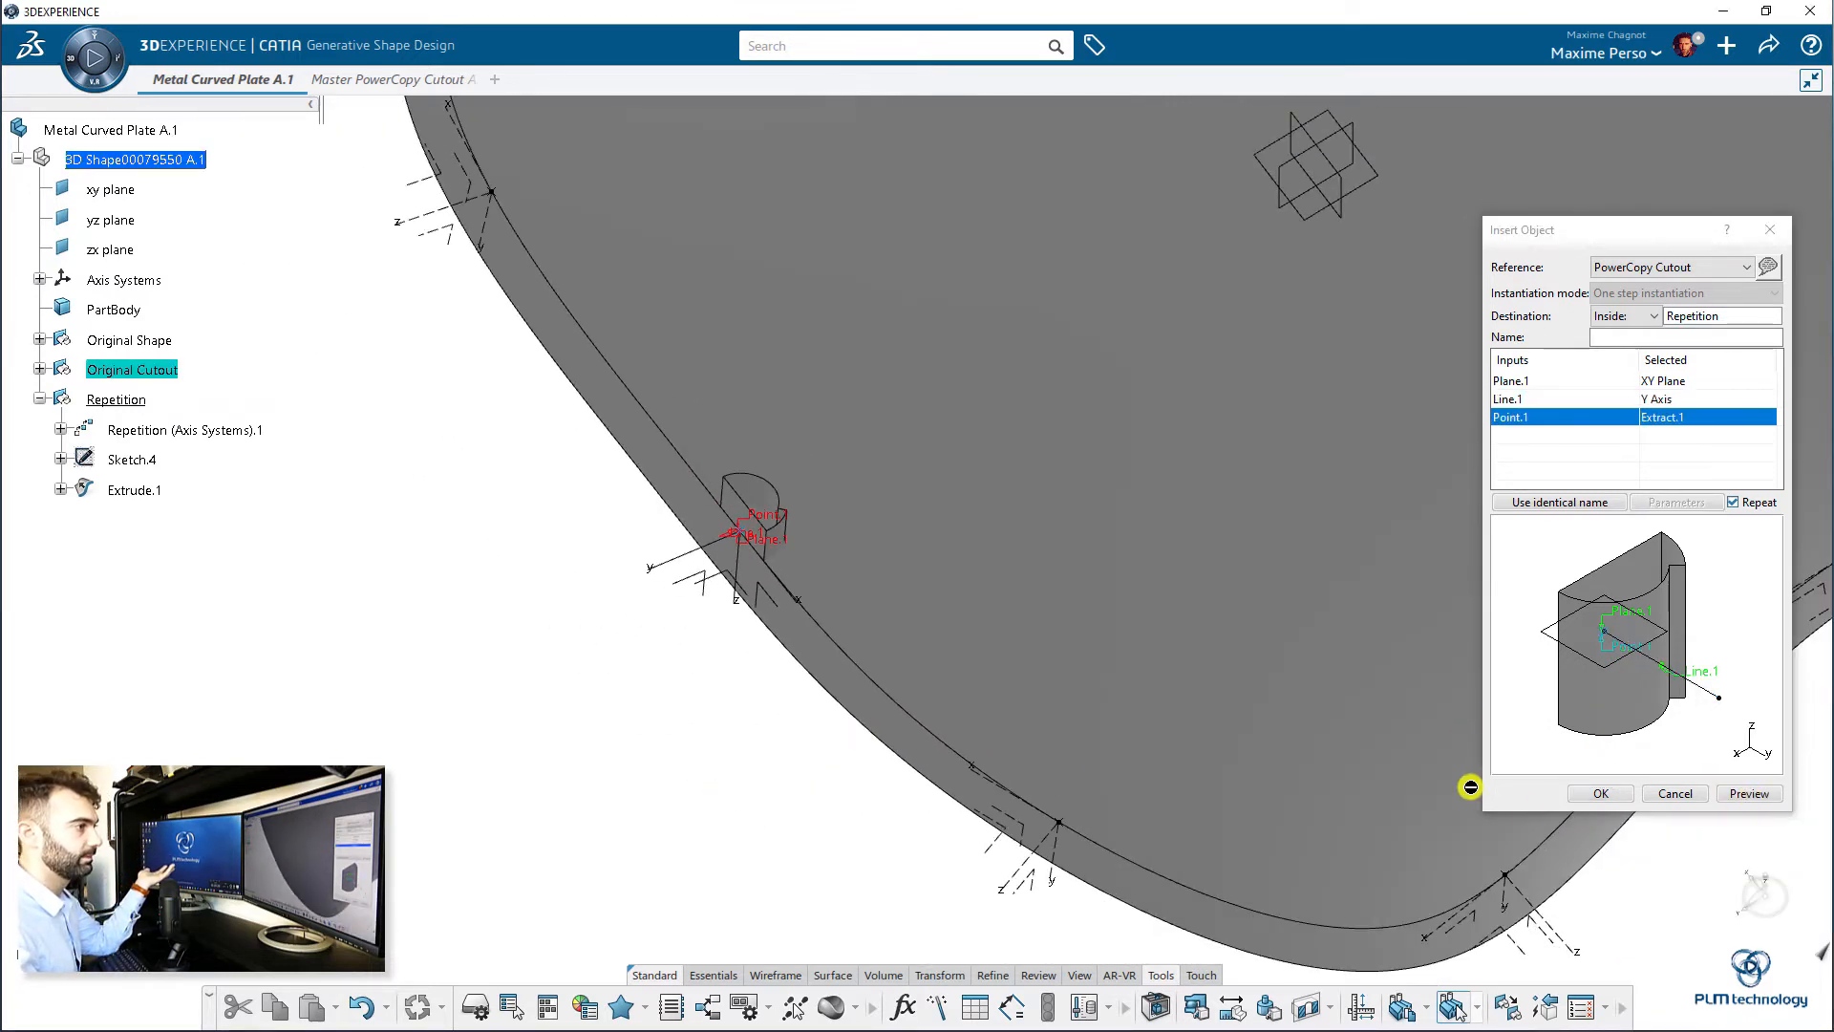
- Confirm the first cutout instance, and instantiate another on the adjacent edge axis system using its ZX plane, Z axis and Point.20
click(1606, 793)
middle_drag(1183, 770, 1085, 647)
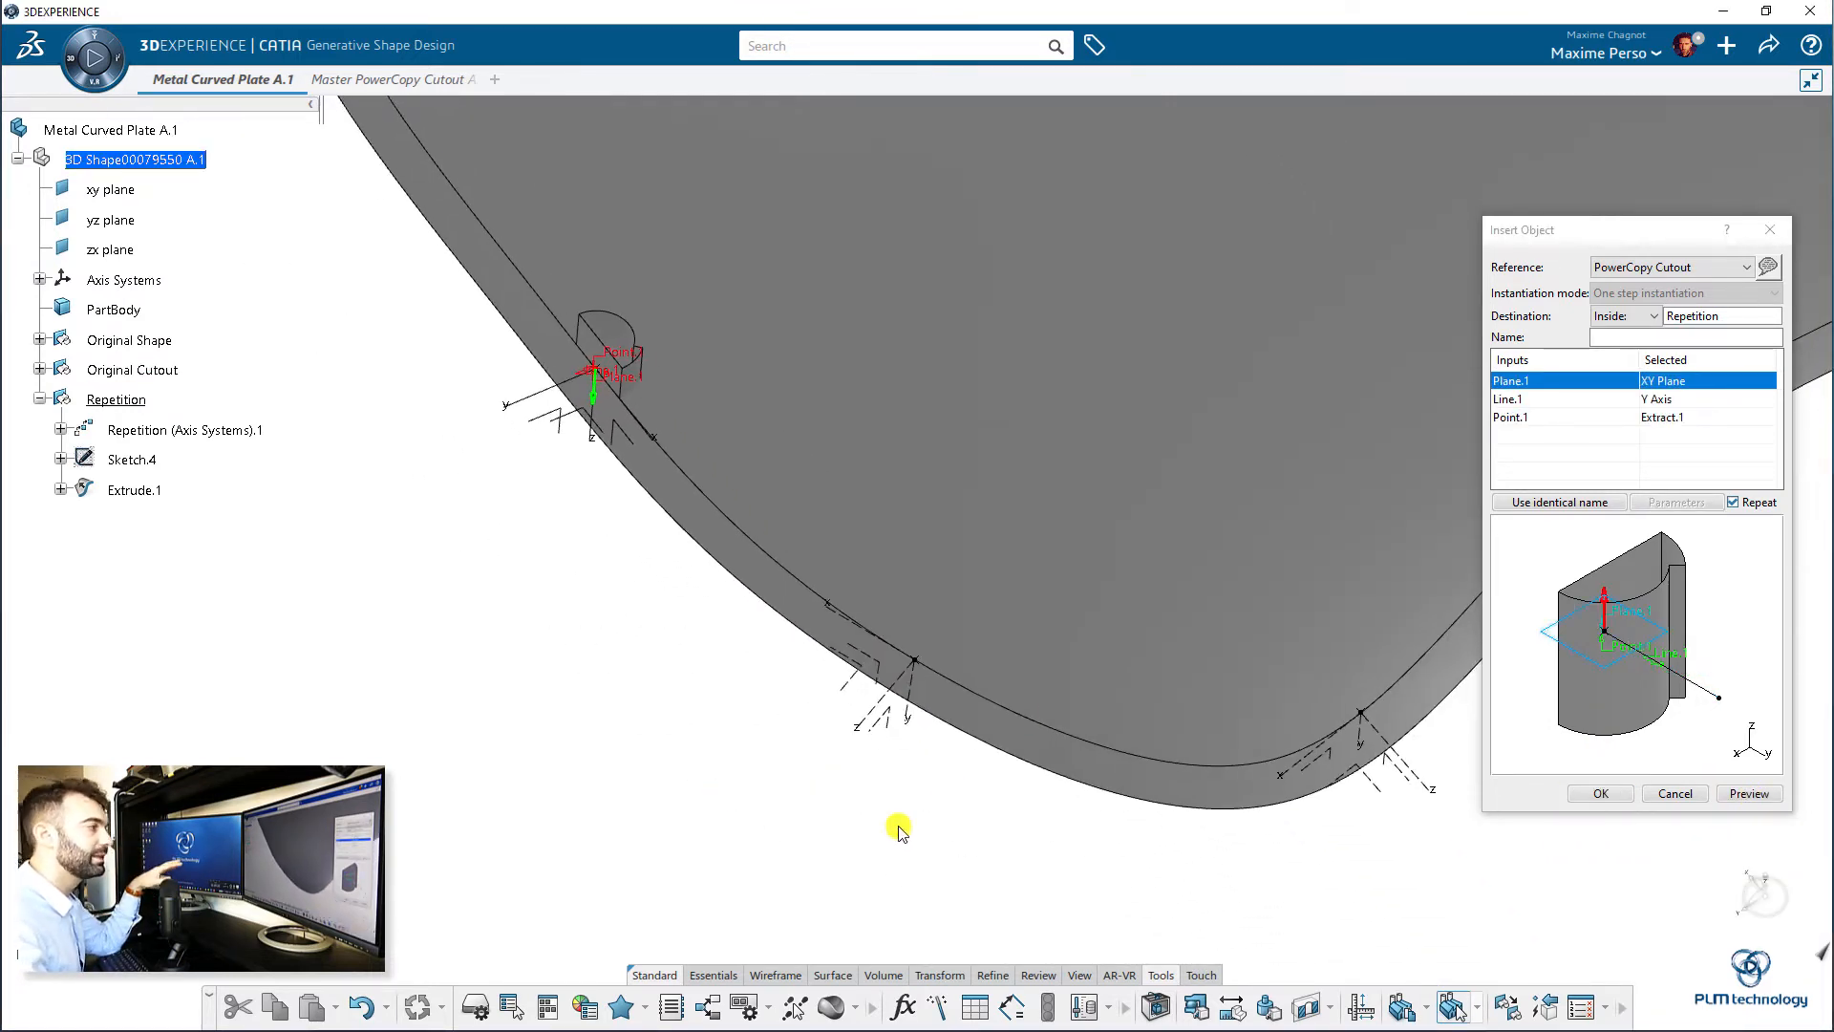
middle_drag(847, 804, 872, 676)
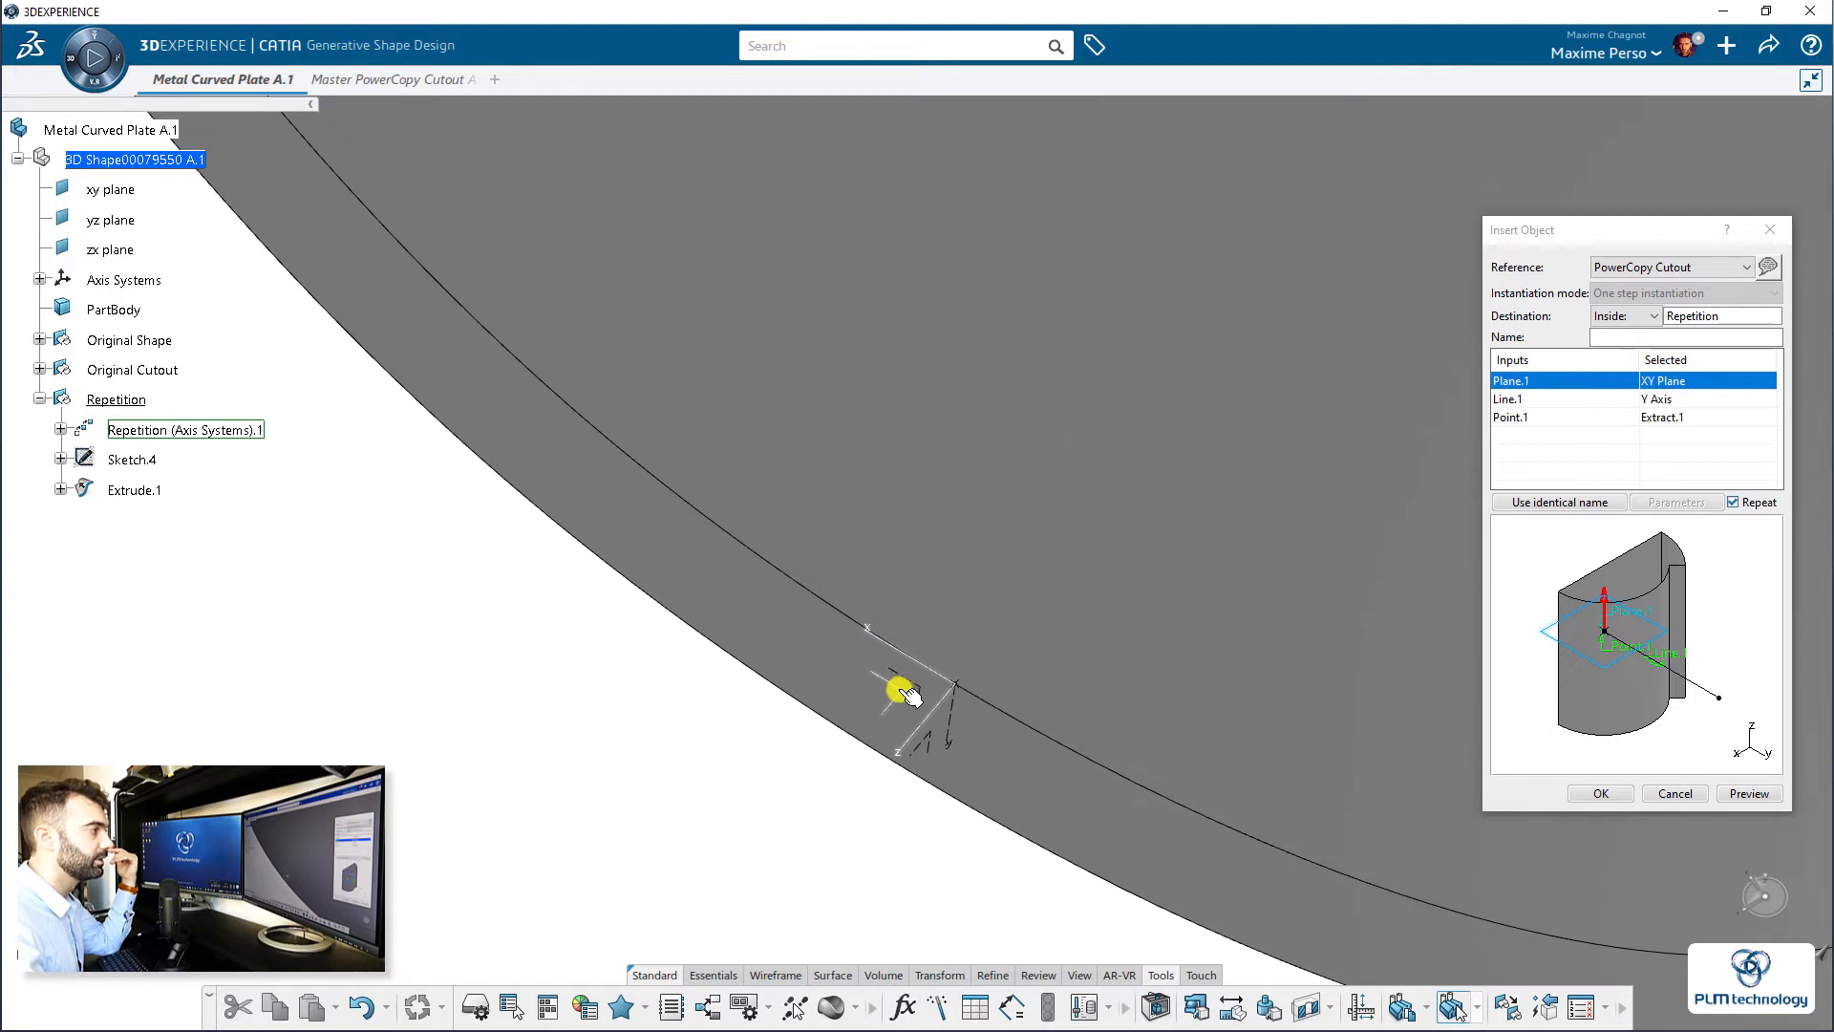
click(903, 694)
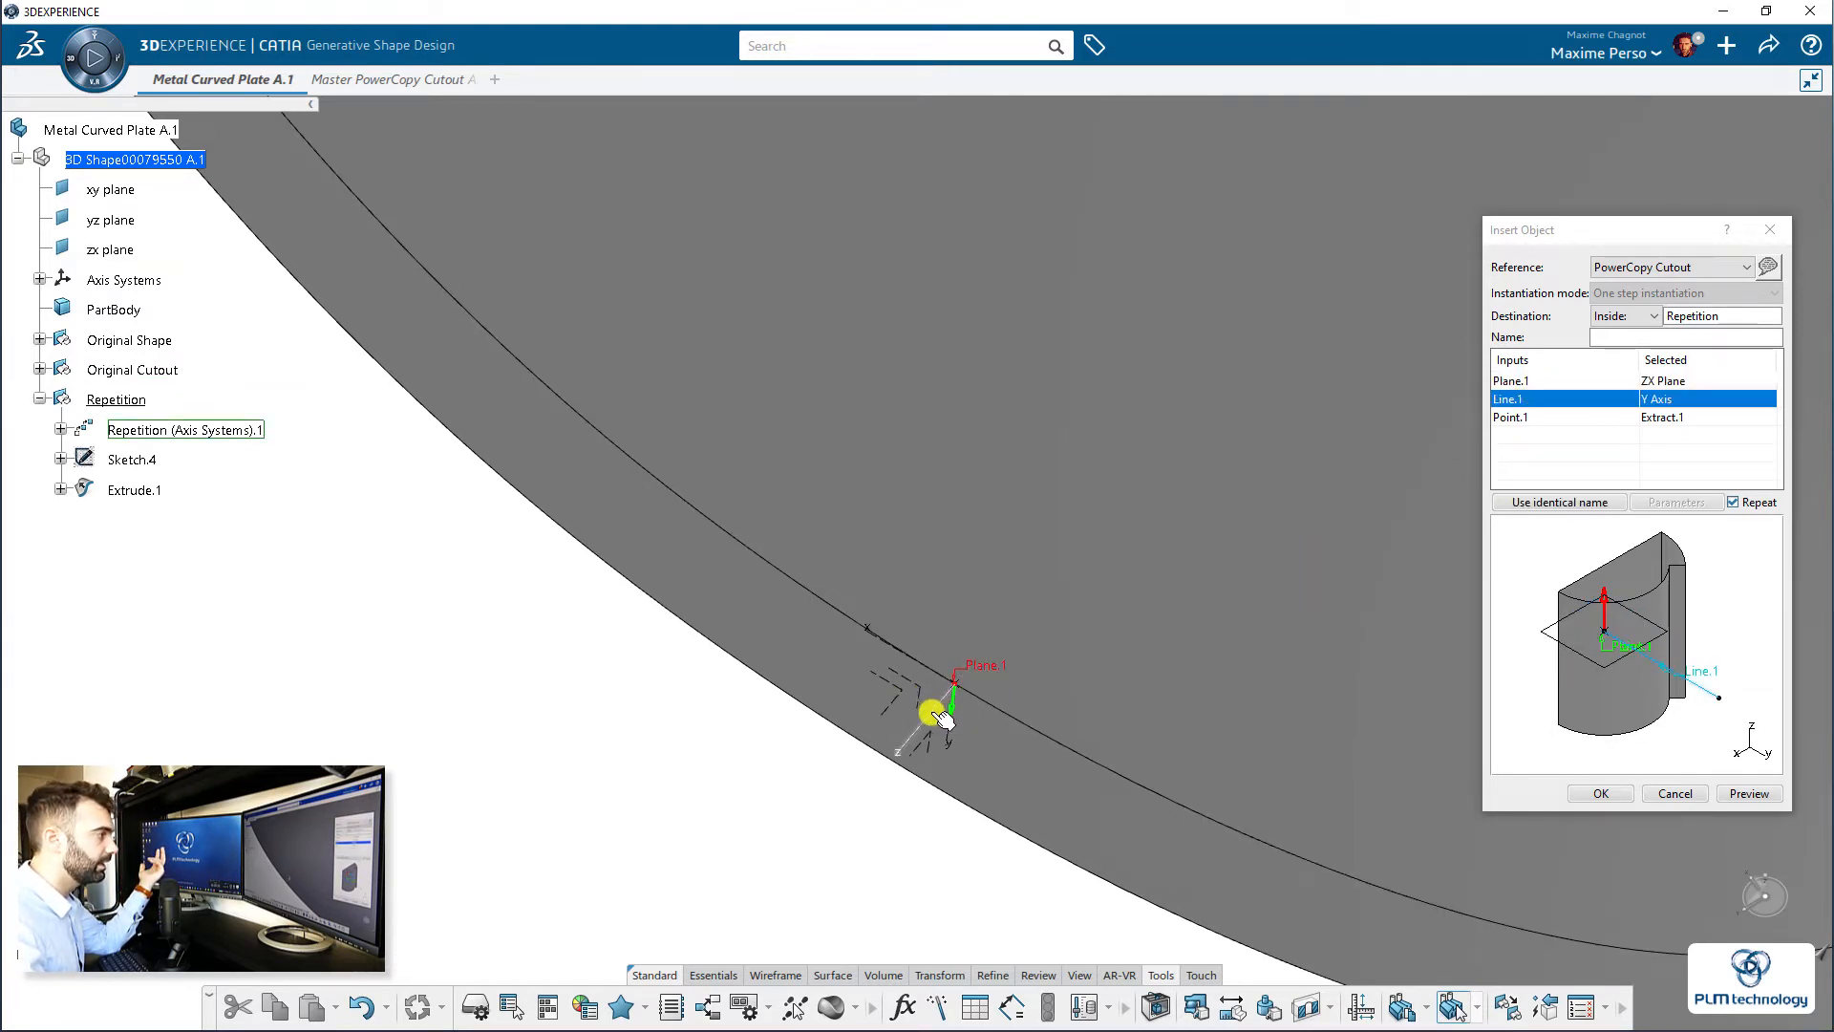
click(940, 716)
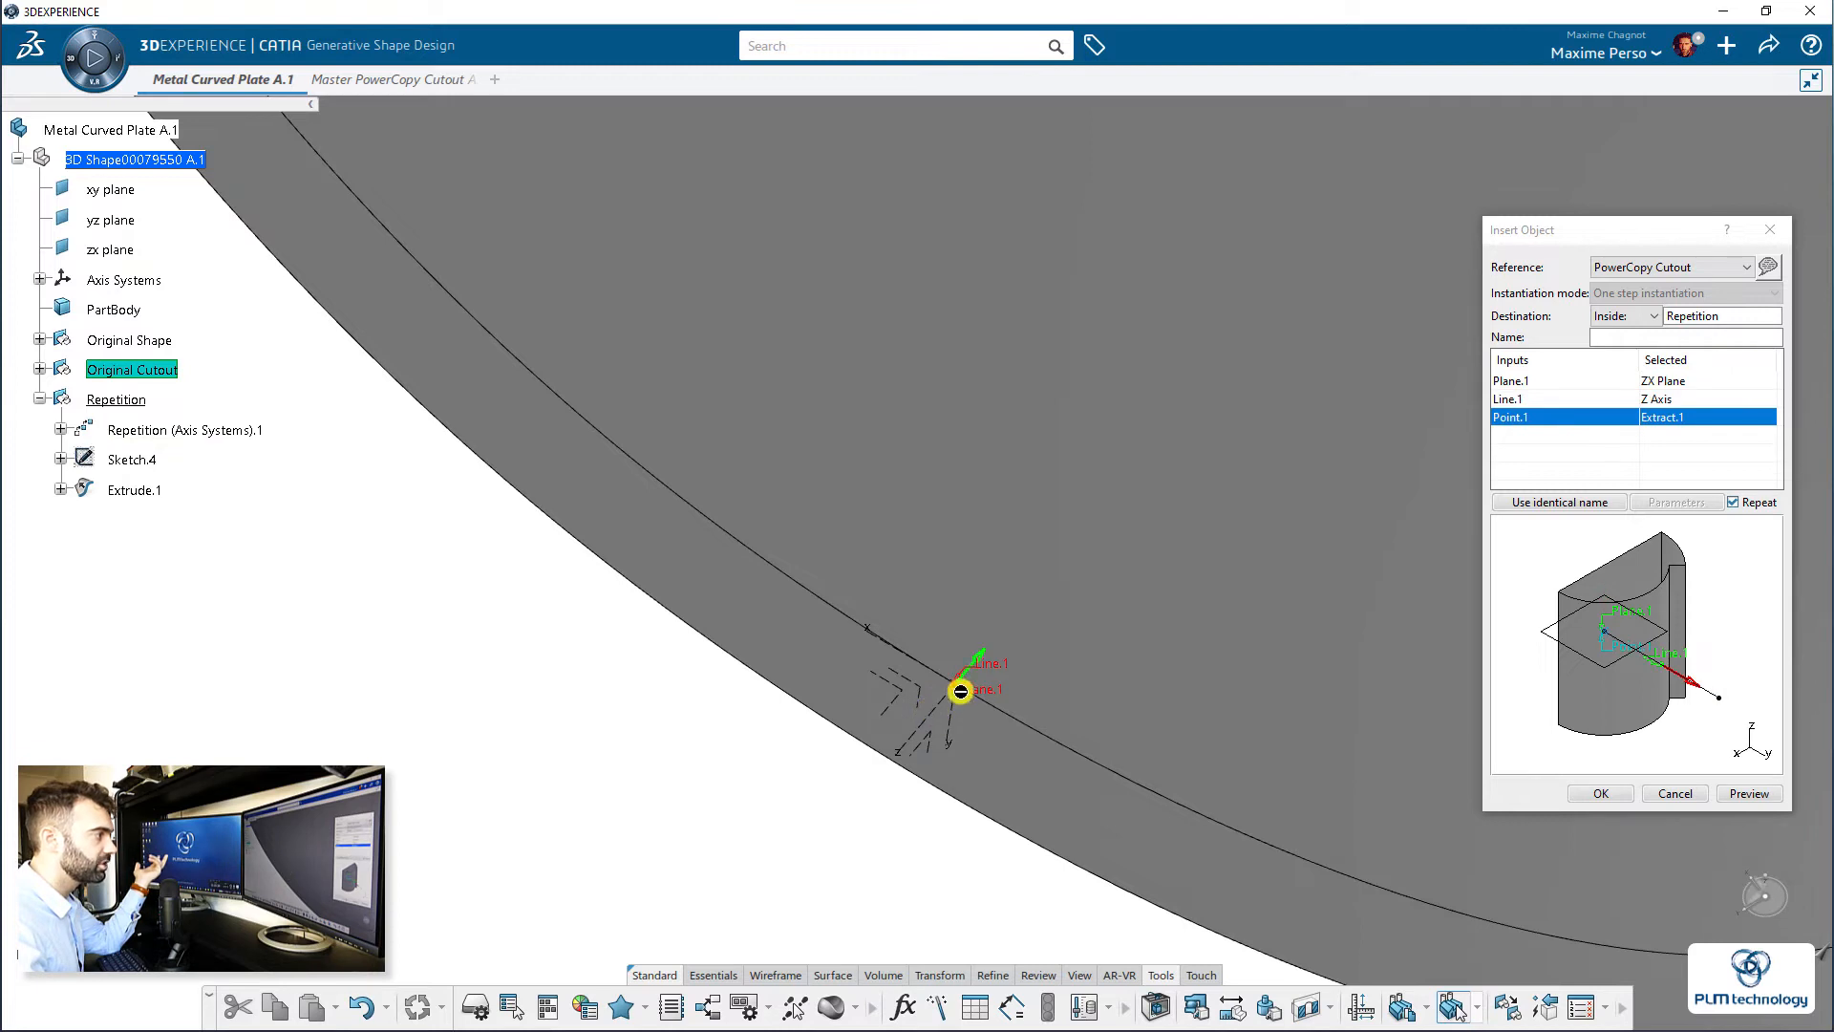
click(951, 681)
click(1619, 799)
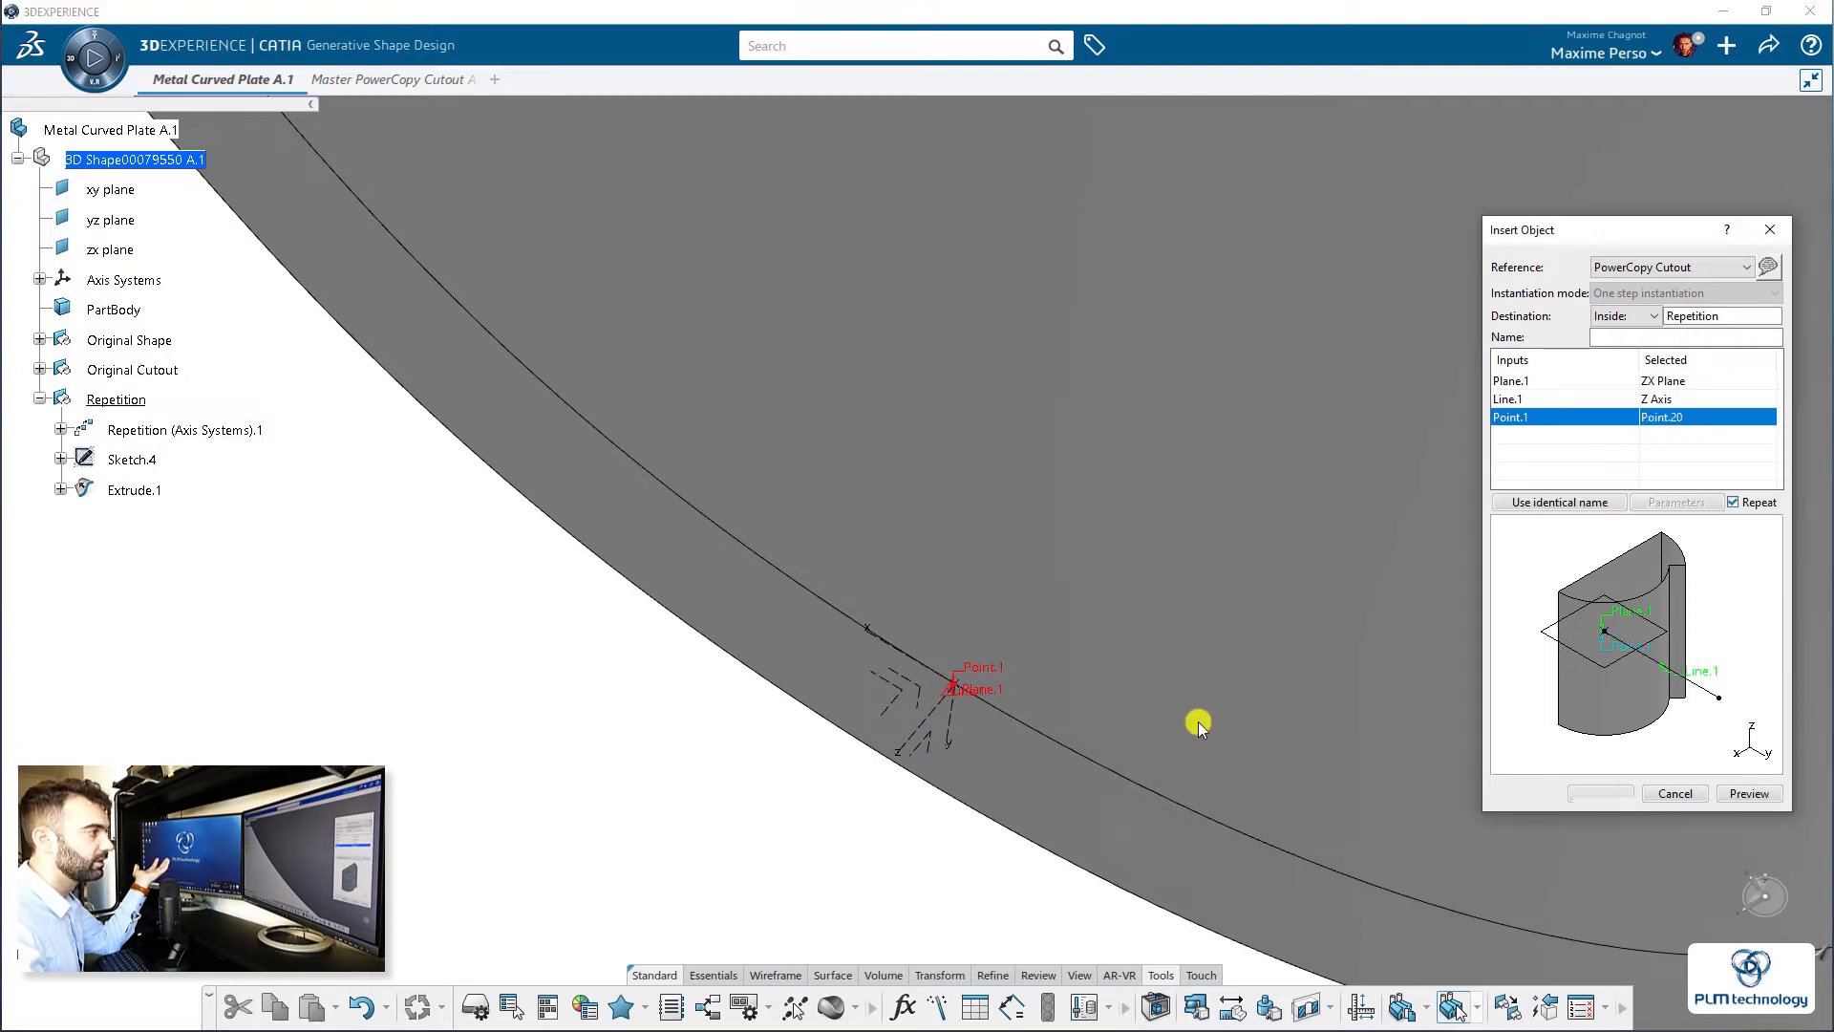
- Instantiate the cutout on the next two edge axis systems, through Point.18, using each one's ZX plane, Z axis and origin point
mouse_move(1012, 640)
middle_down()
mouse_move(917, 618)
mouse_move(990, 672)
mouse_move(820, 536)
mouse_move(835, 627)
mouse_move(765, 626)
middle_up()
click(743, 630)
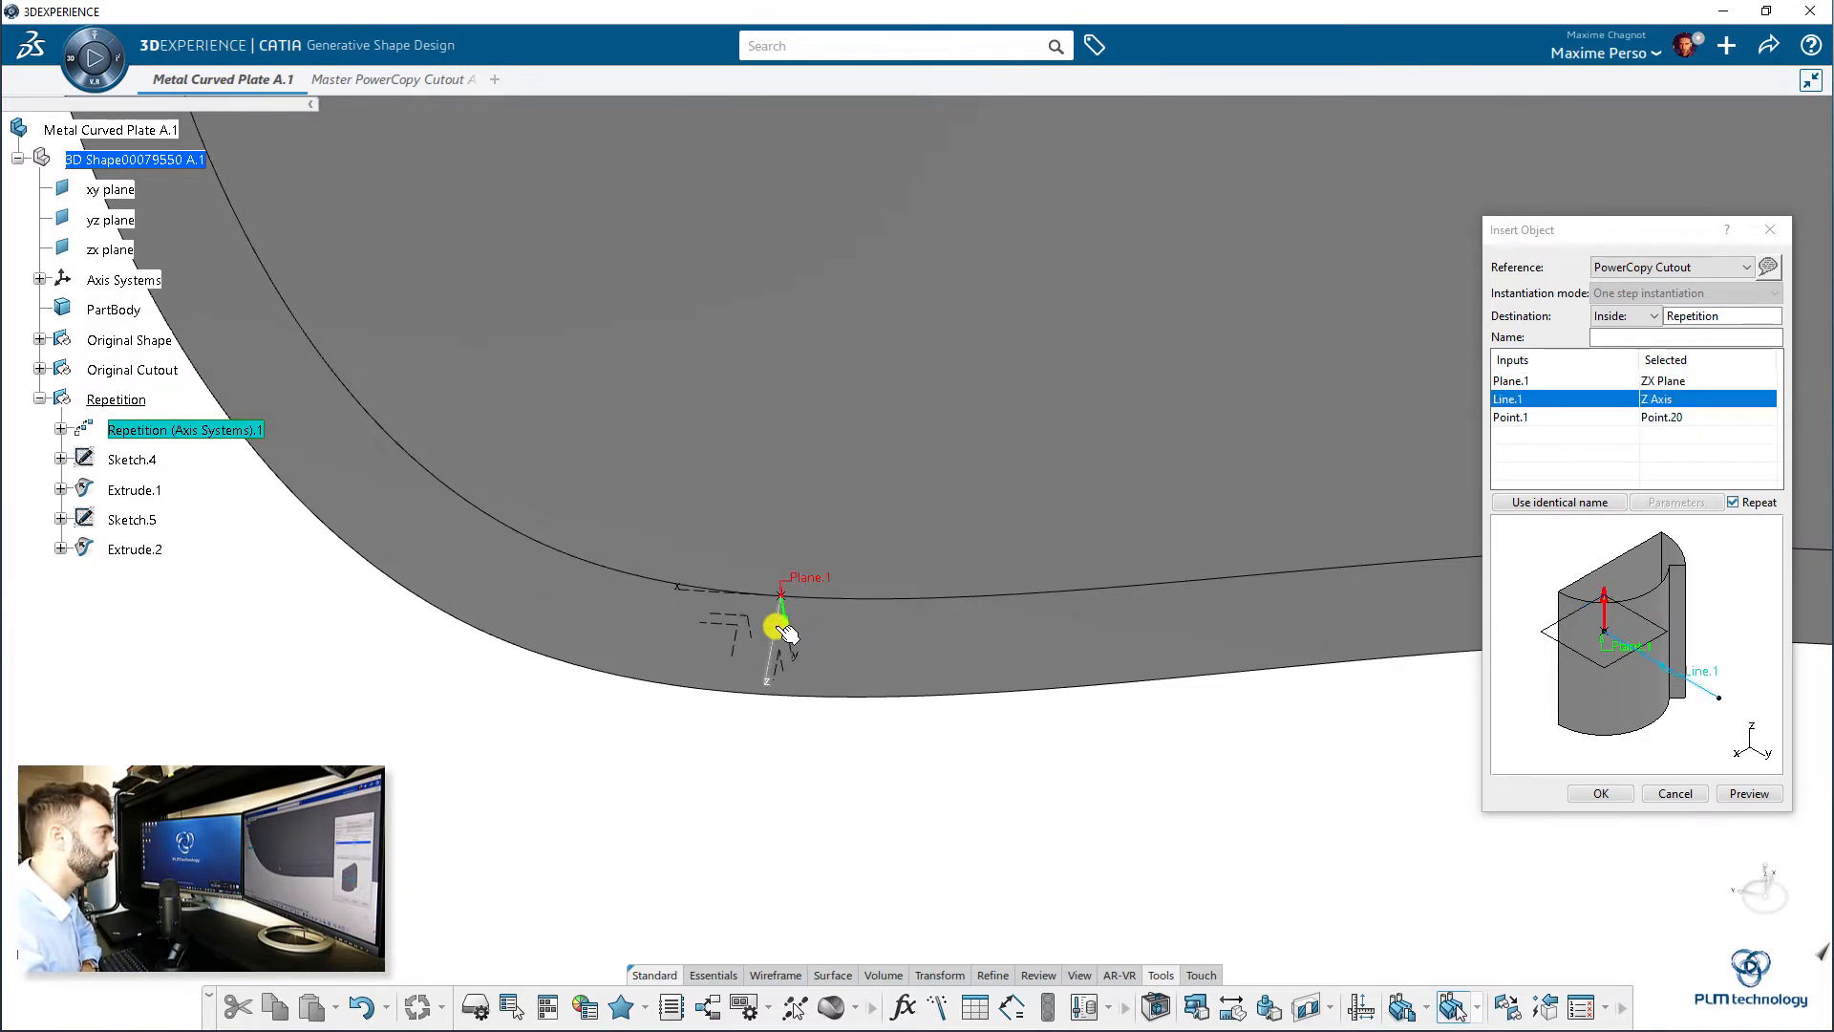
click(775, 627)
click(782, 597)
click(1601, 794)
middle_drag(956, 592, 749, 696)
click(749, 696)
click(774, 717)
click(795, 704)
click(1601, 793)
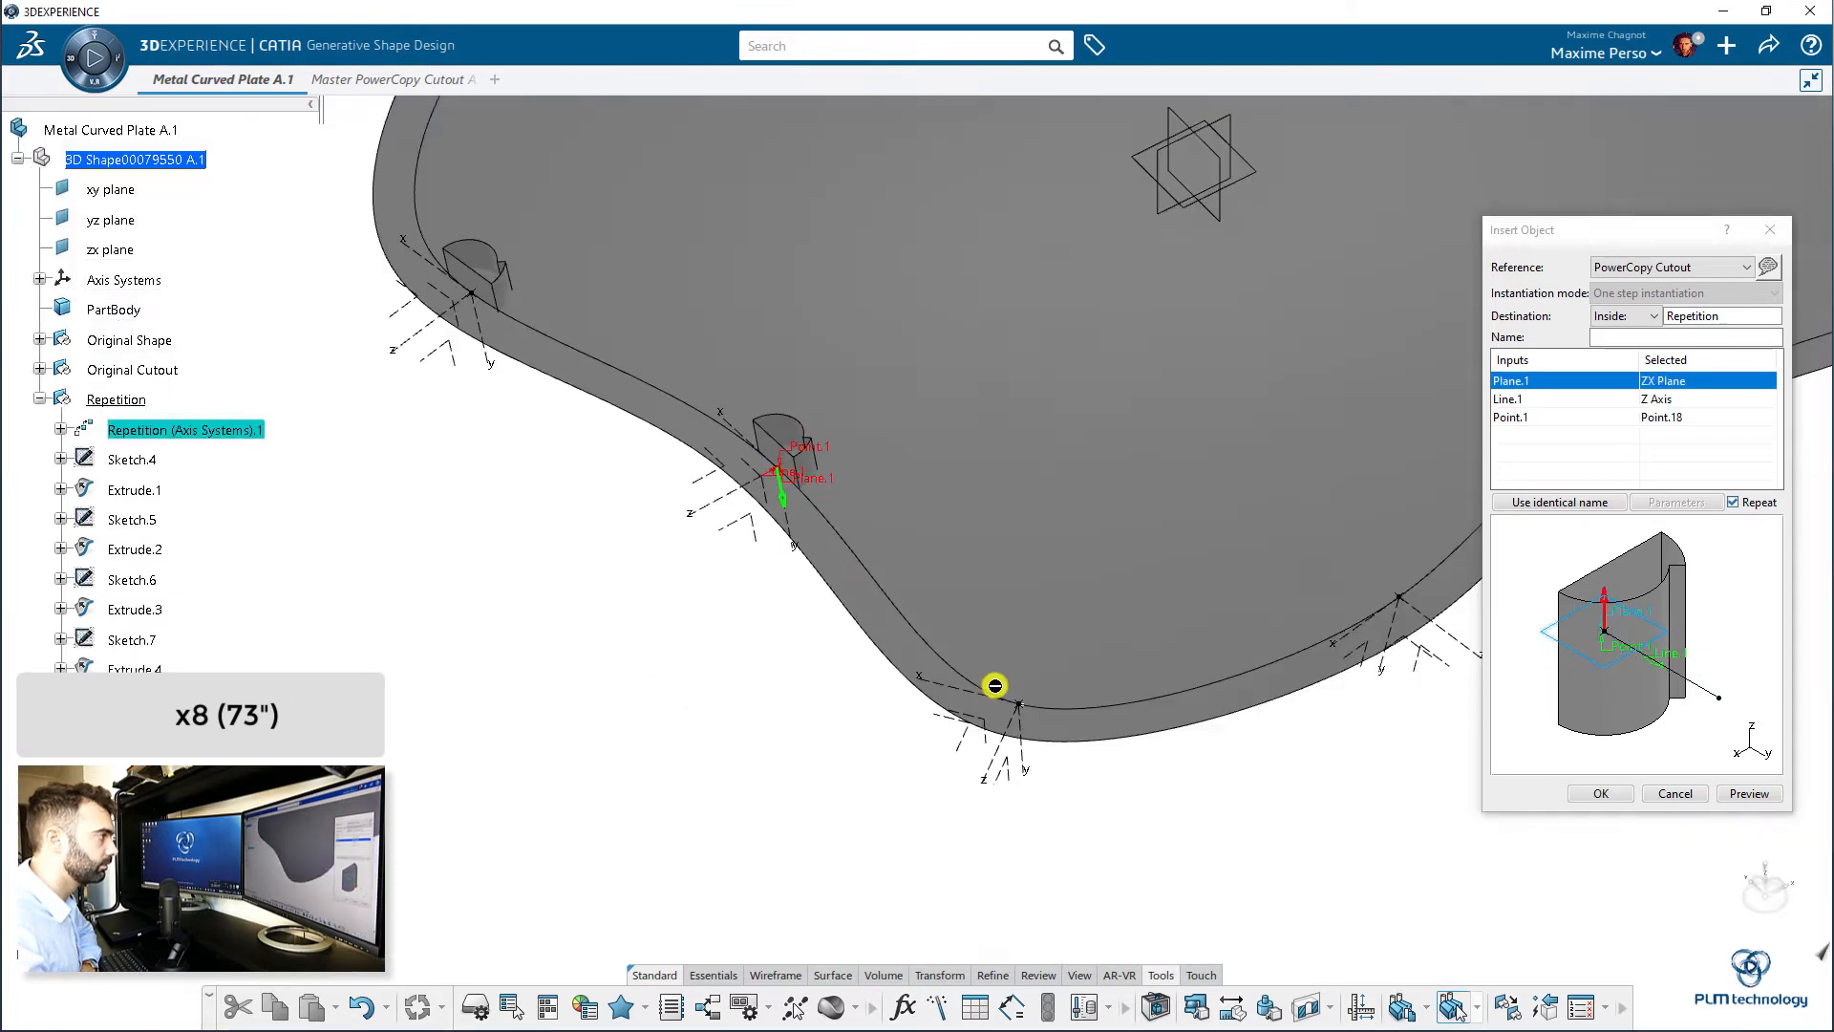
- Place two more cutout instances along the edge, through the axis system at Point.16, using ZX plane, Z axis and origin
middle_drag(995, 686, 495, 673)
click(471, 718)
click(495, 721)
click(520, 692)
click(1593, 796)
click(418, 583)
click(447, 590)
click(474, 560)
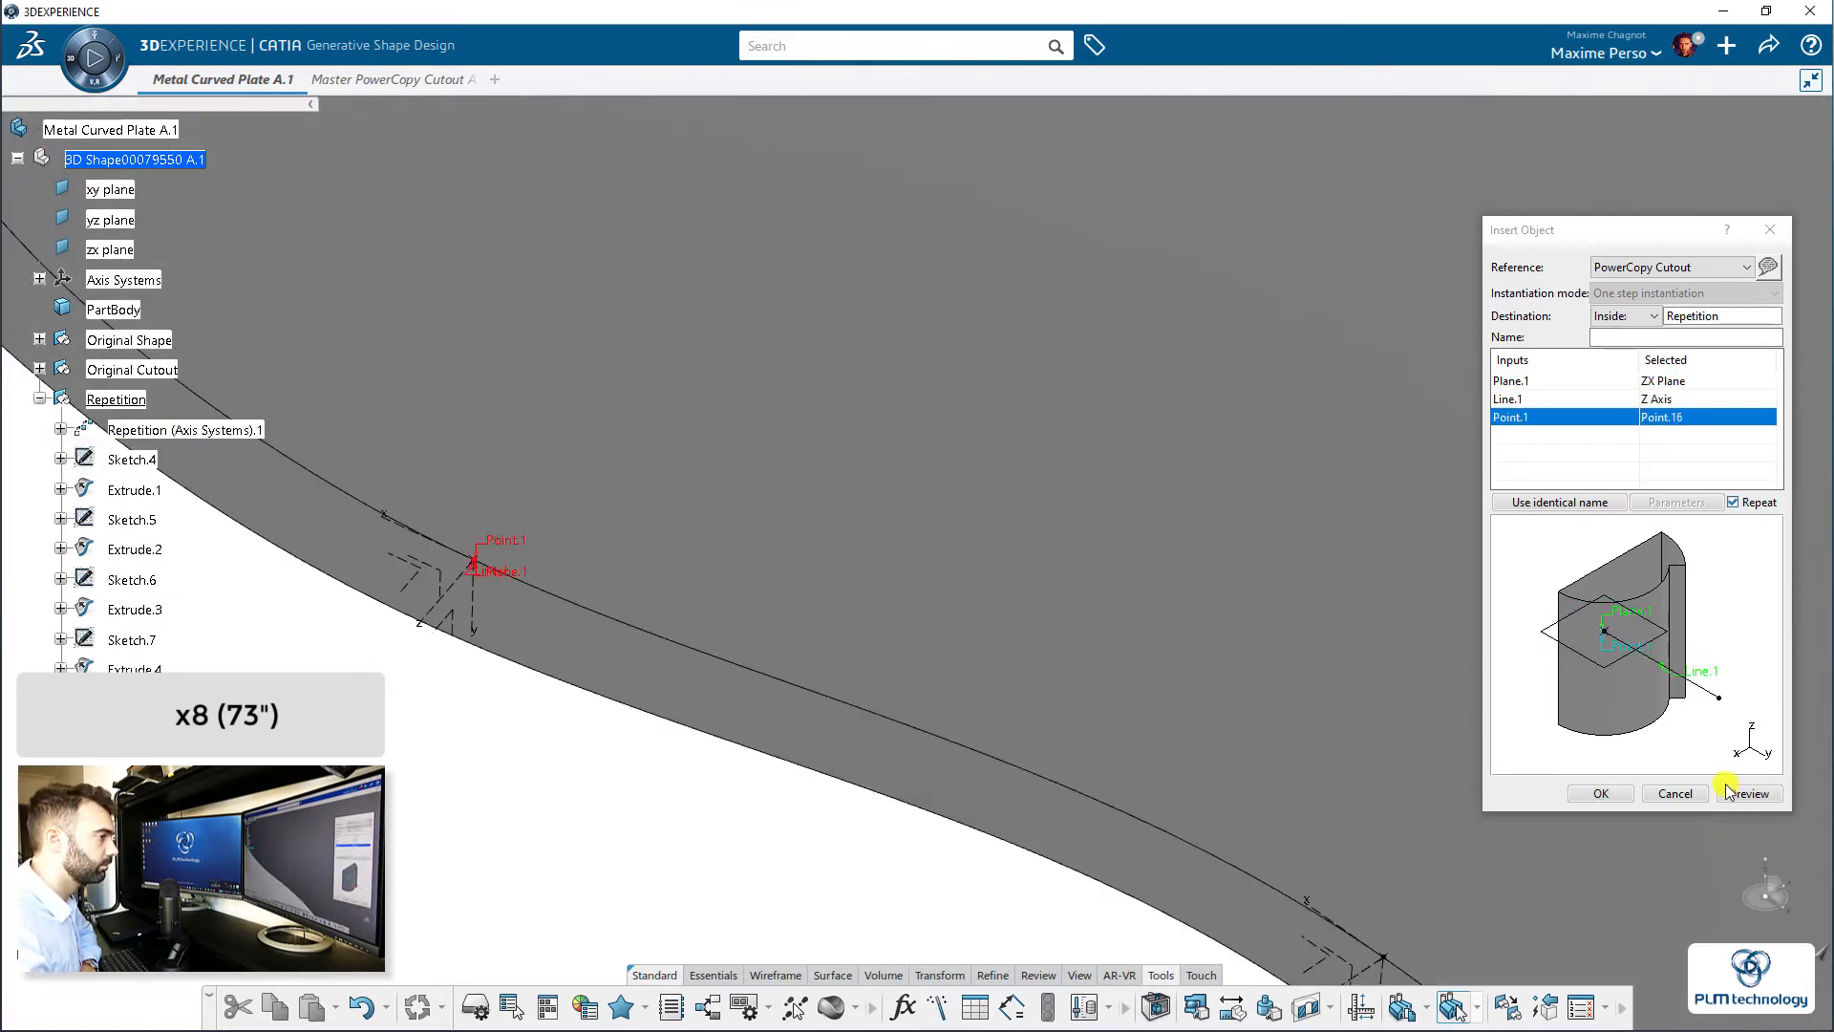
click(1601, 793)
- Instantiate the cutout on the three axis systems following Point.16, assigning each one's ZX plane, Z axis and origin point
middle_drag(1337, 917, 765, 631)
click(810, 661)
click(1601, 793)
middle_drag(1003, 827, 778, 731)
click(777, 725)
click(1601, 794)
middle_drag(1242, 650, 721, 661)
click(714, 659)
click(736, 679)
click(762, 656)
click(1600, 794)
- Instantiate the cutout on the axis system at Point.12 and on the last remaining one, and end the repeated instantiation
click(759, 727)
click(786, 742)
click(814, 727)
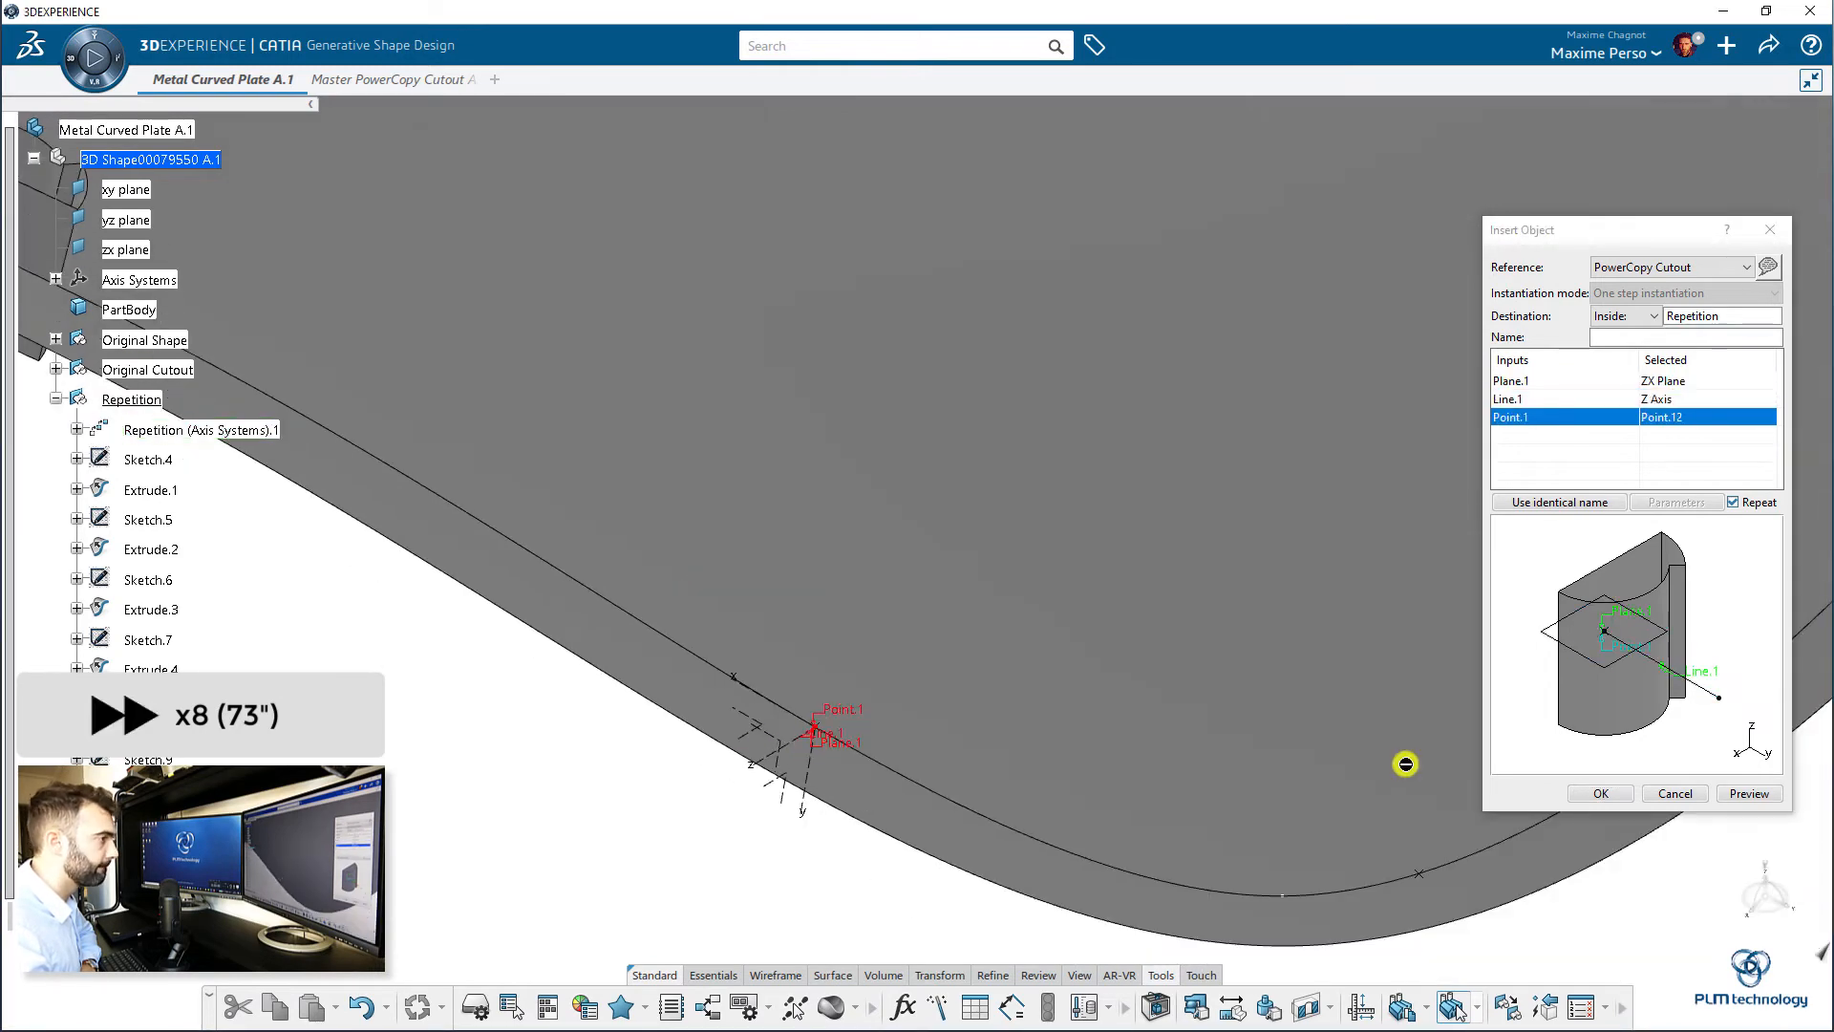
click(1601, 793)
middle_drag(1290, 726, 642, 621)
click(596, 648)
click(622, 663)
click(650, 647)
click(1600, 793)
middle_drag(1073, 736, 812, 766)
click(1673, 801)
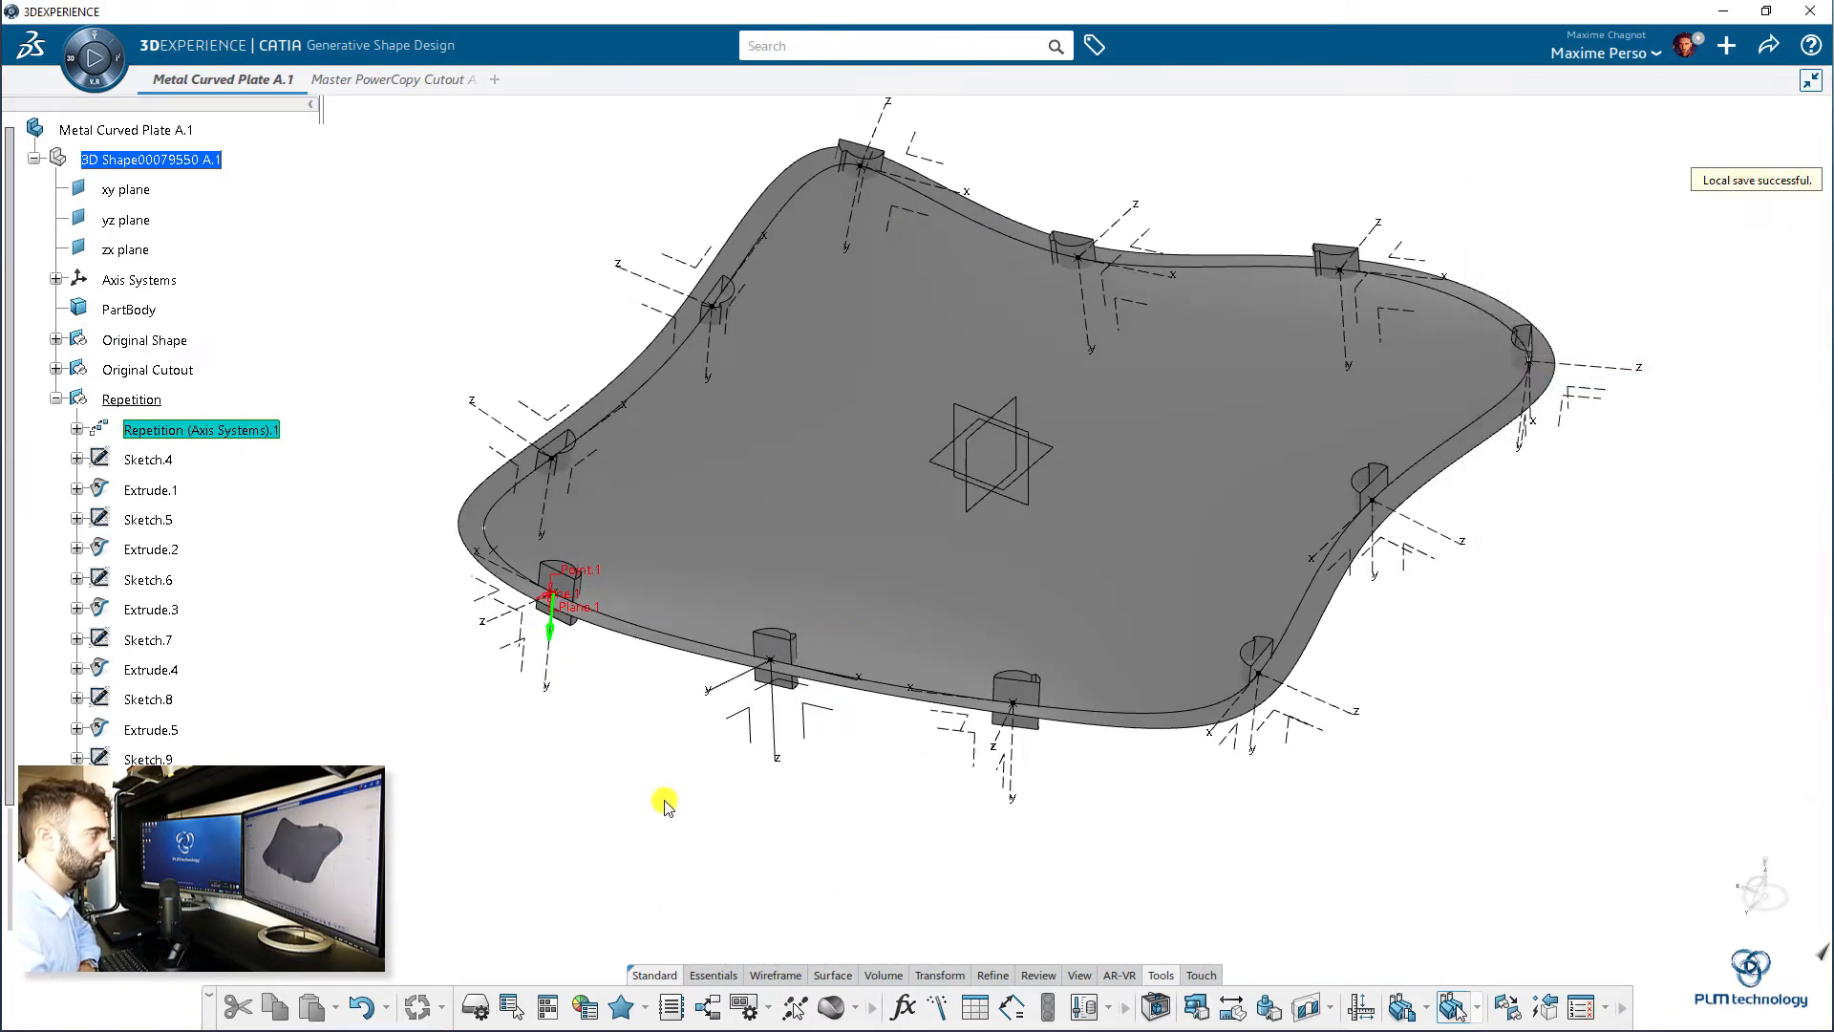
- Collapse the Repetition geometrical set and define PartBody as the in-work object
middle_drag(942, 553, 1366, 494)
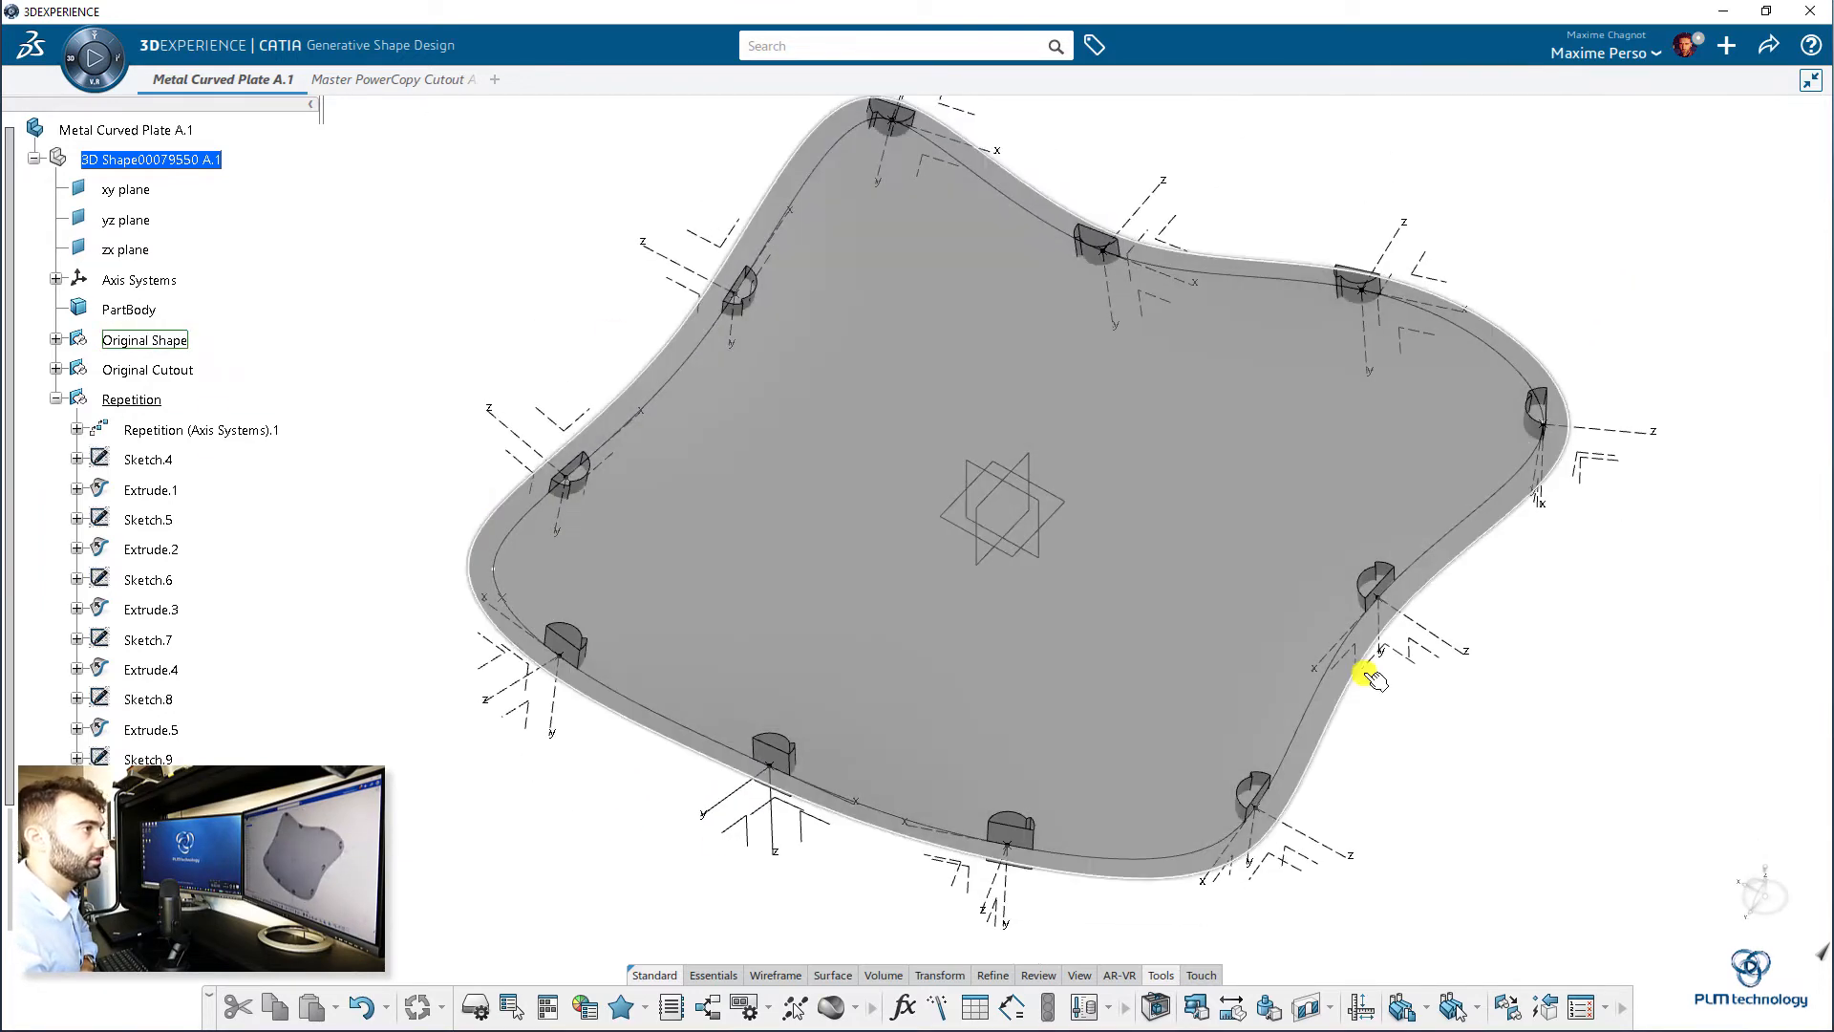
middle_drag(941, 614, 769, 567)
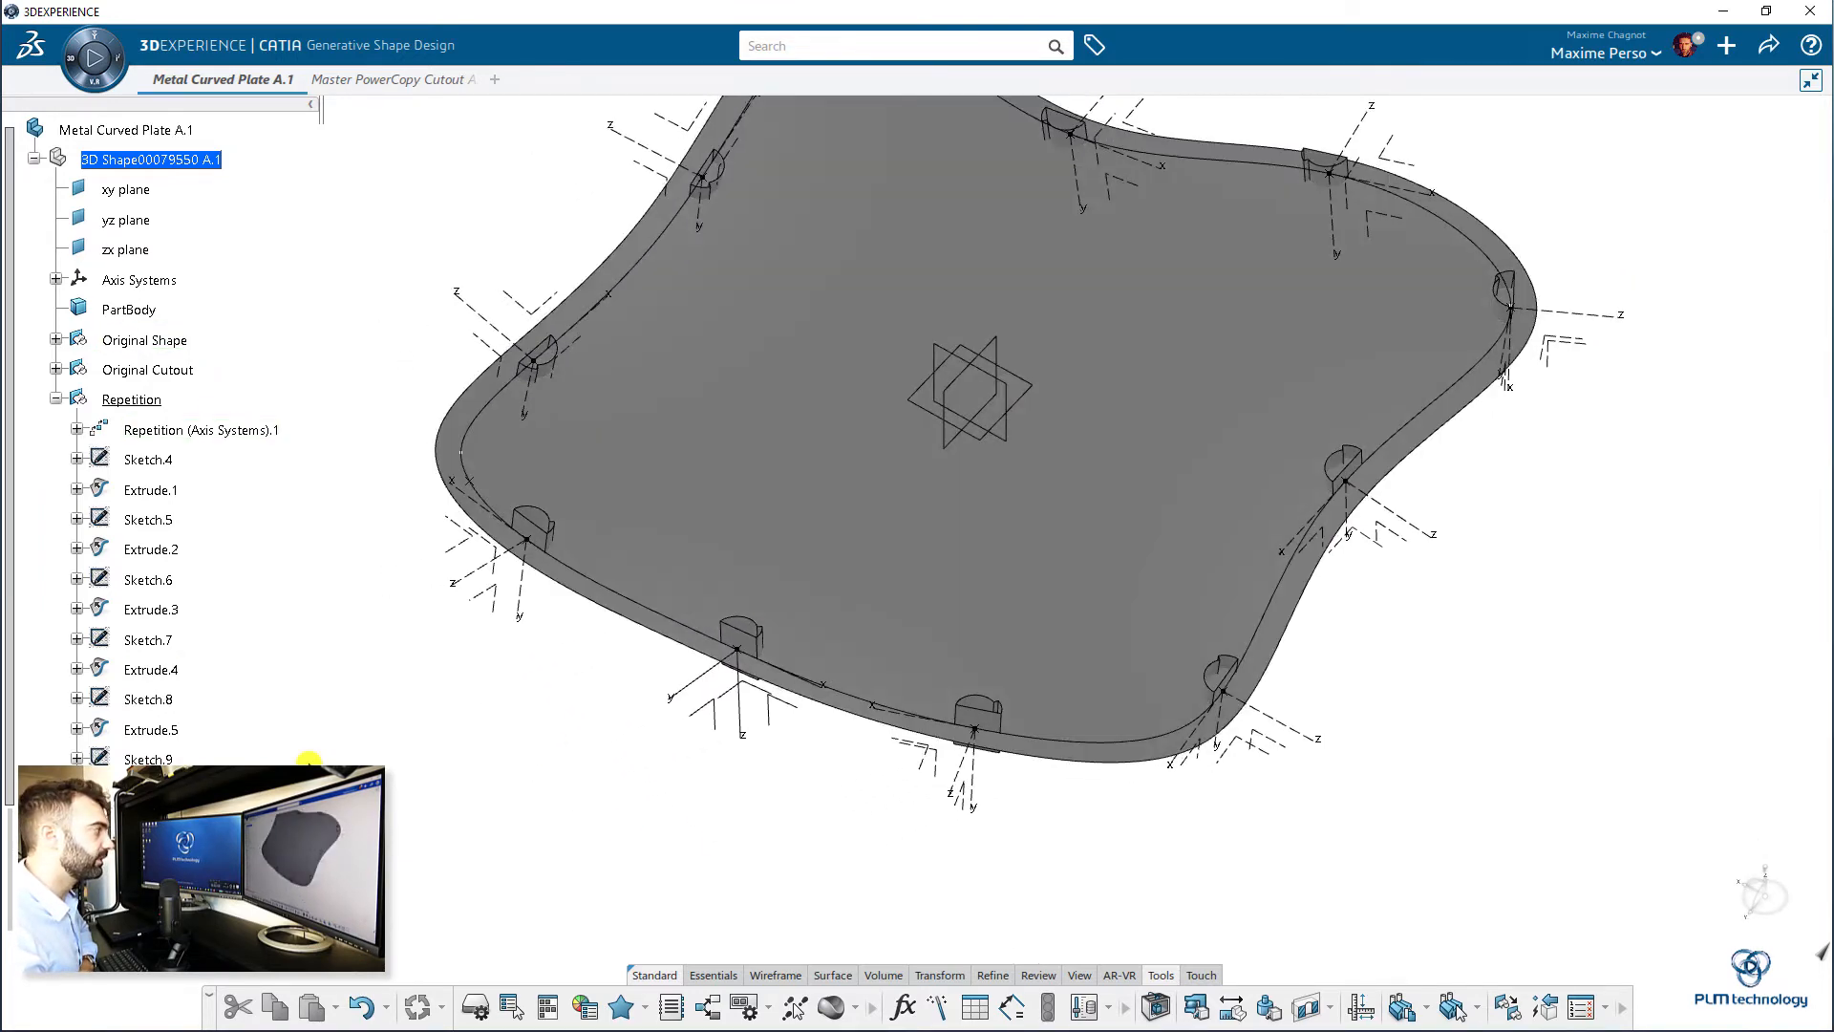
middle_drag(362, 722, 414, 825)
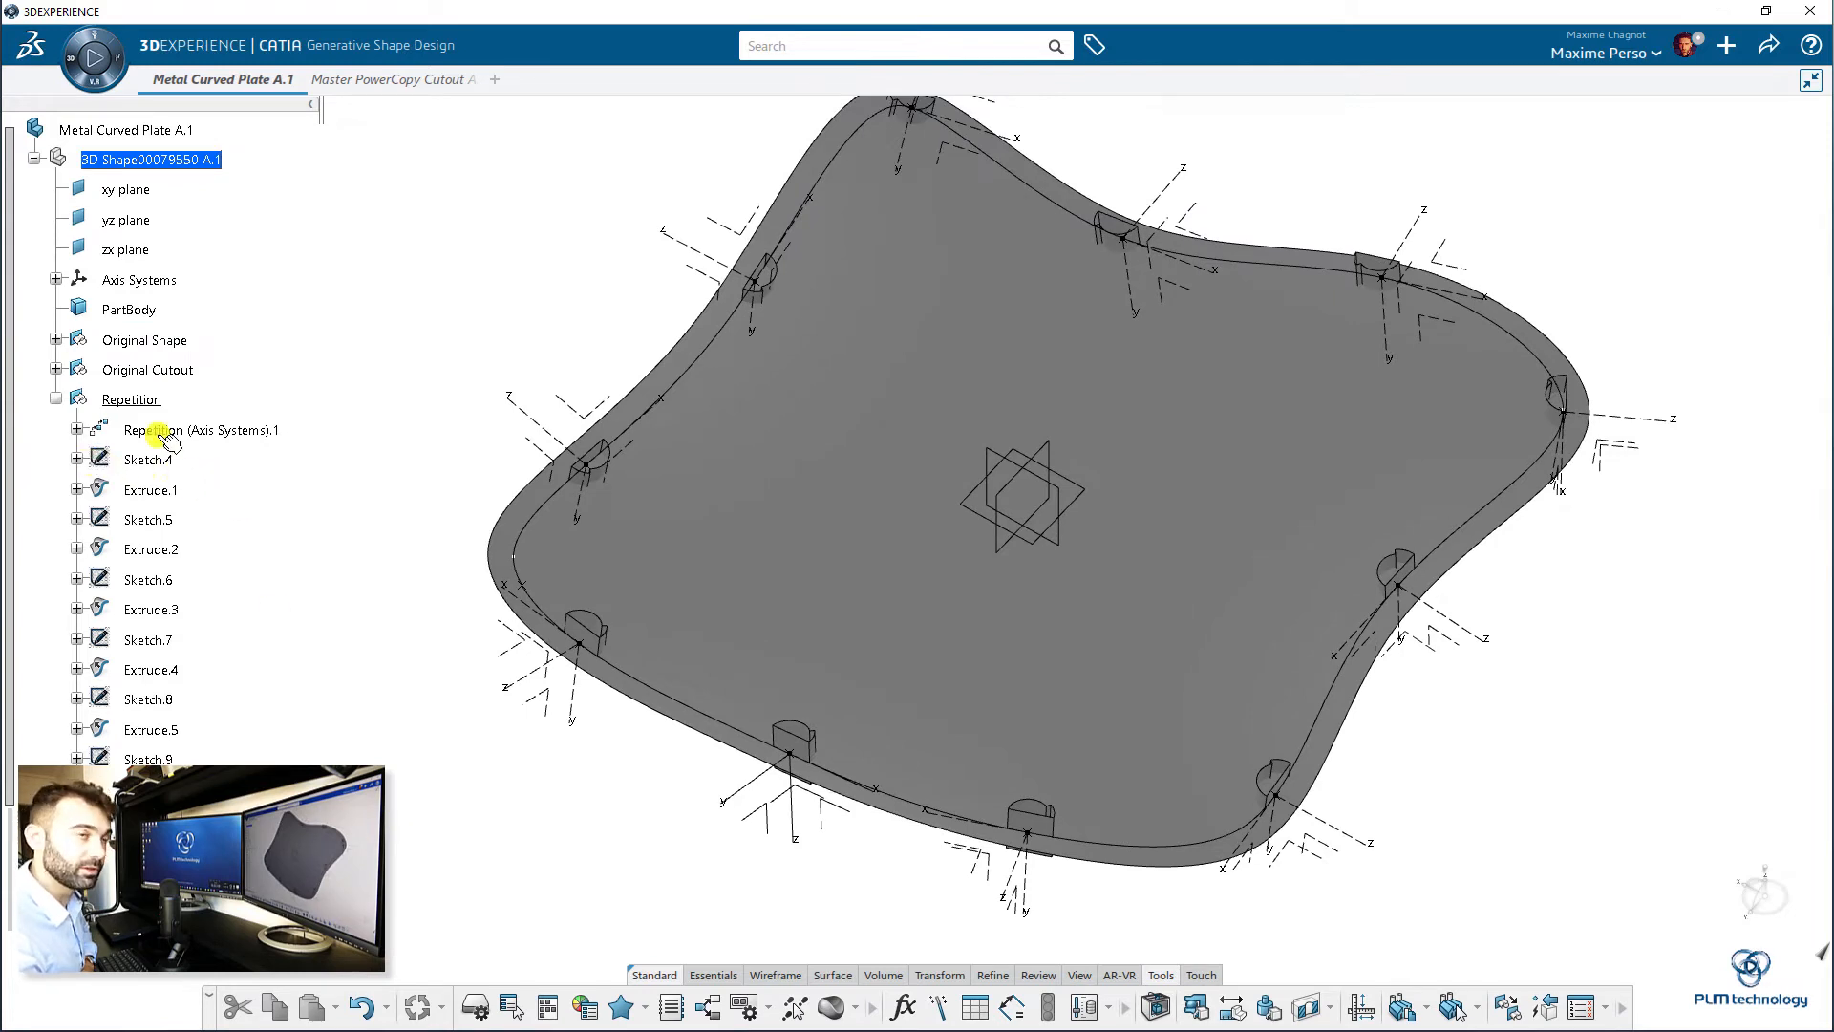
click(55, 399)
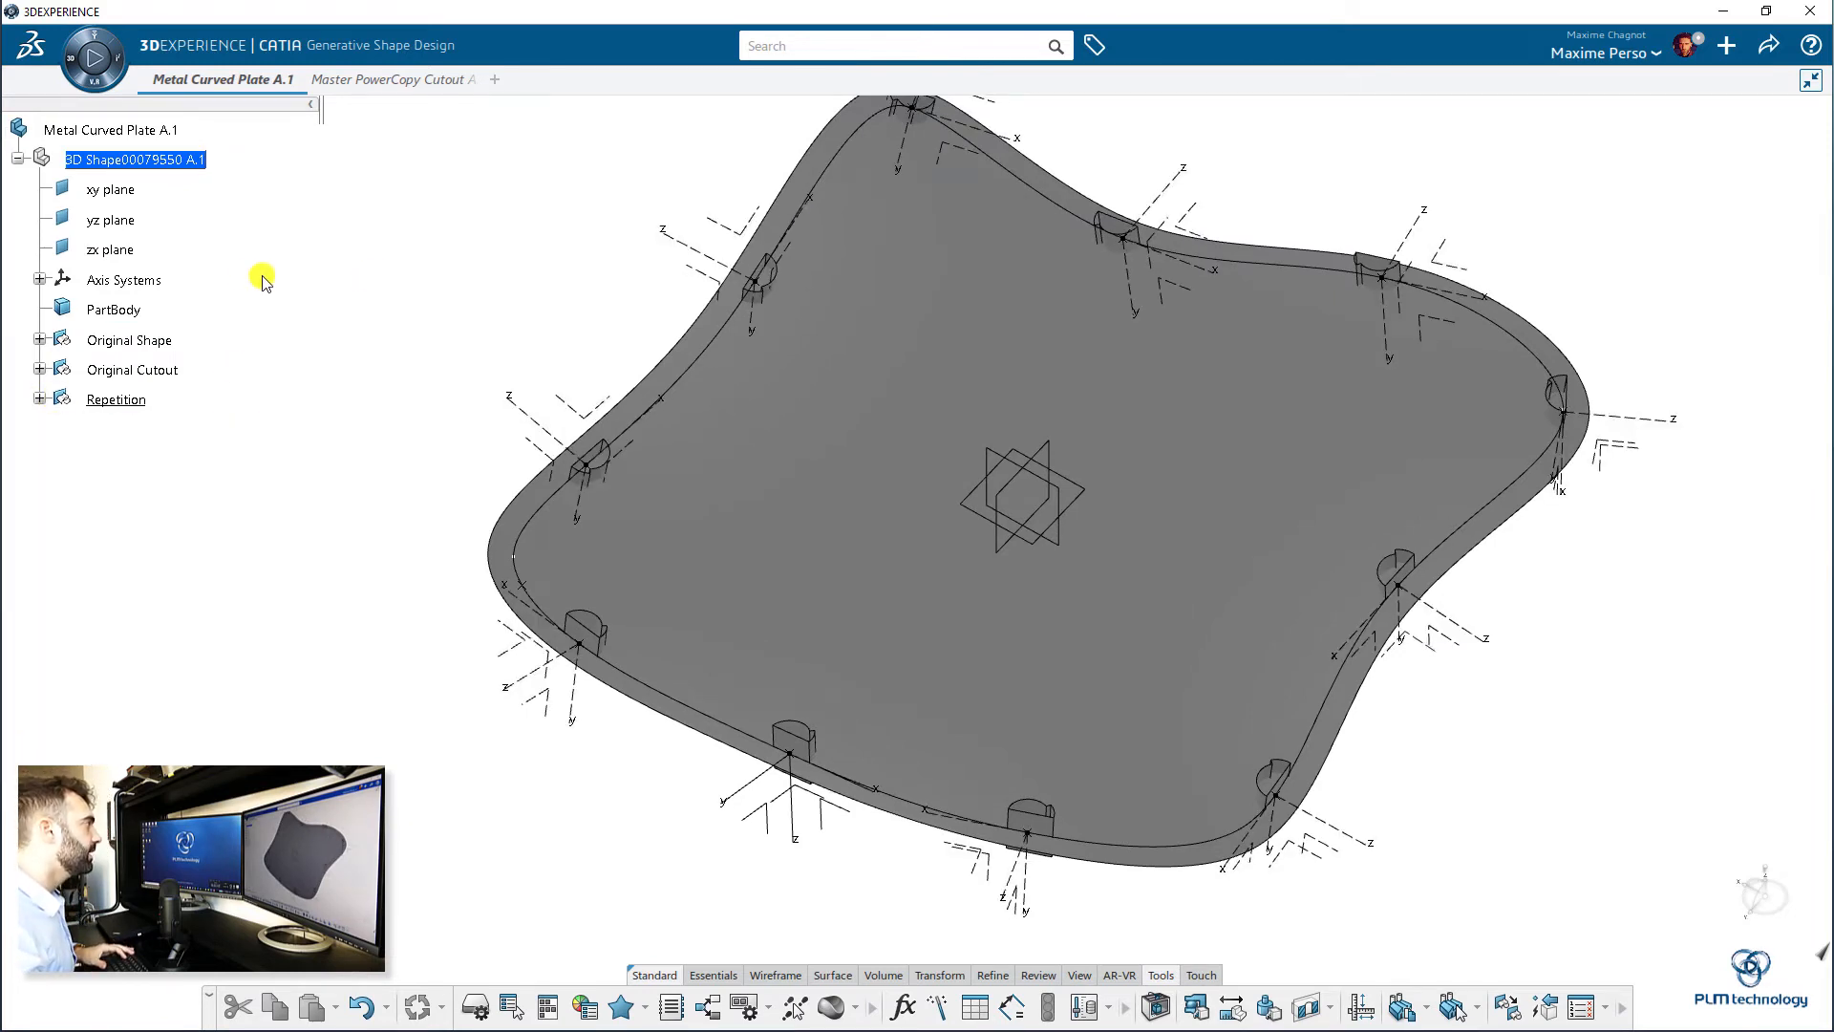
click(109, 309)
right_click(109, 310)
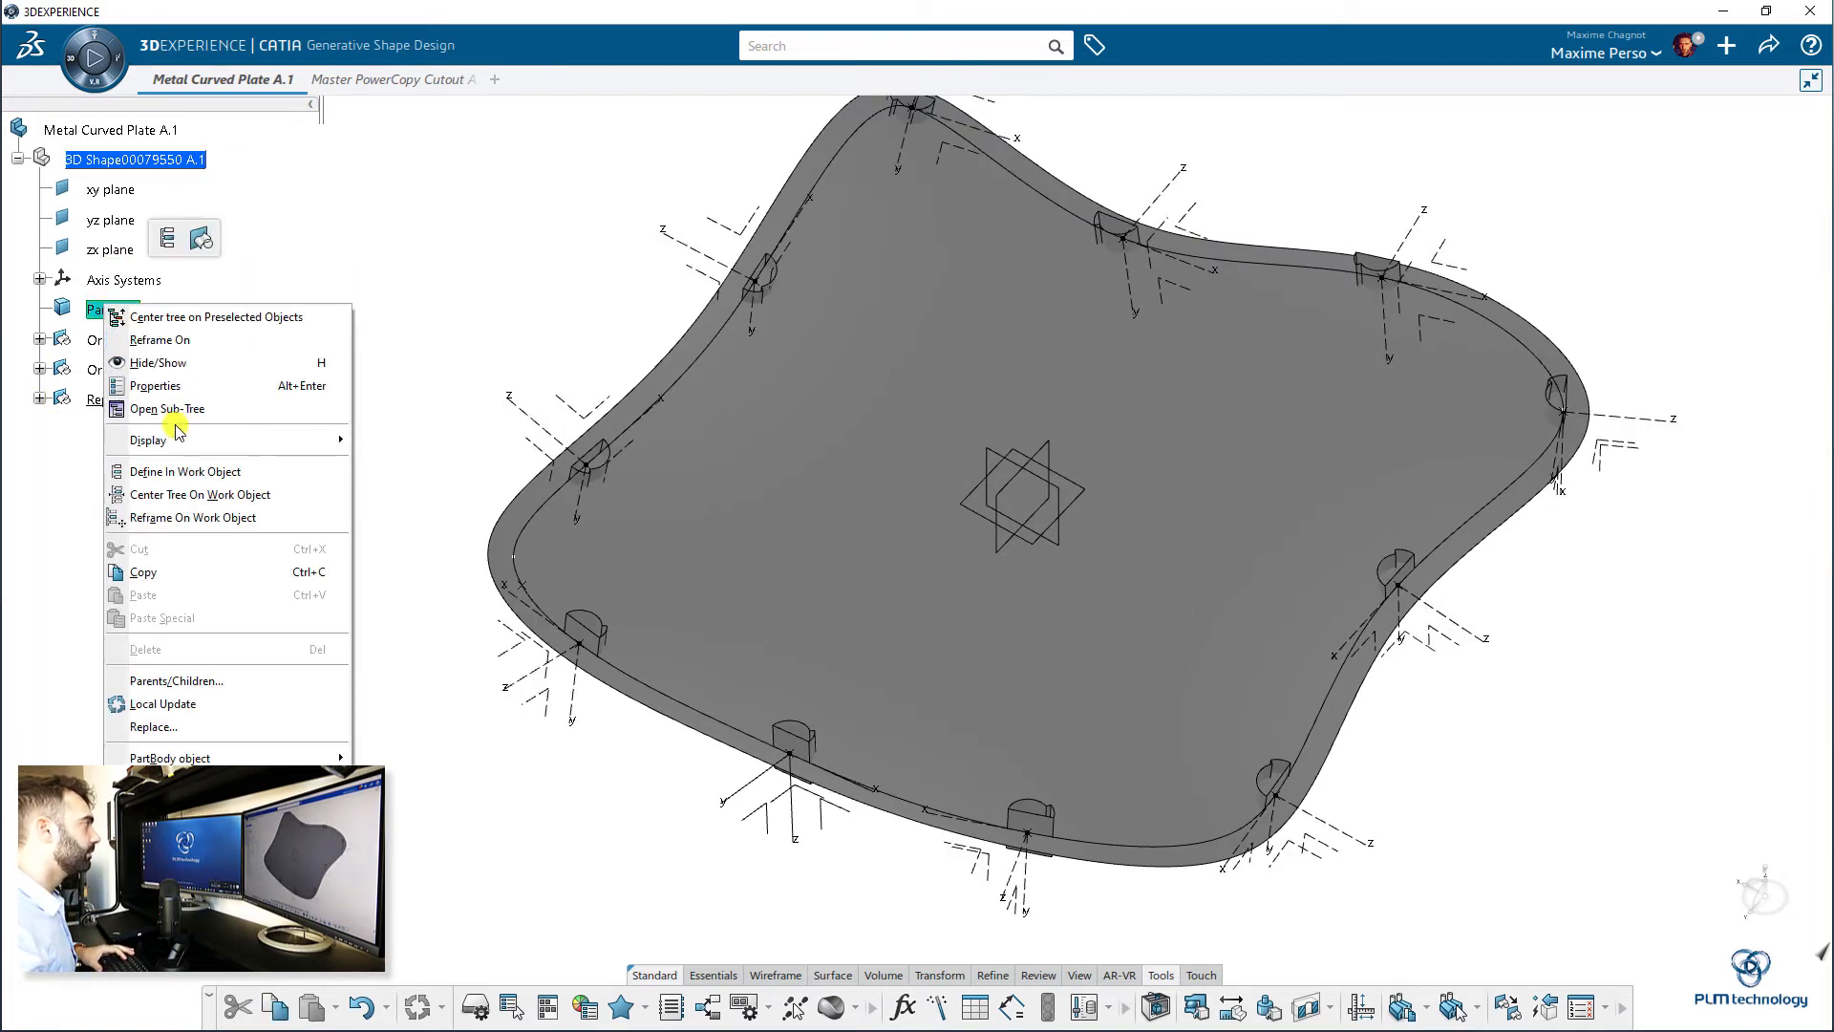
click(171, 472)
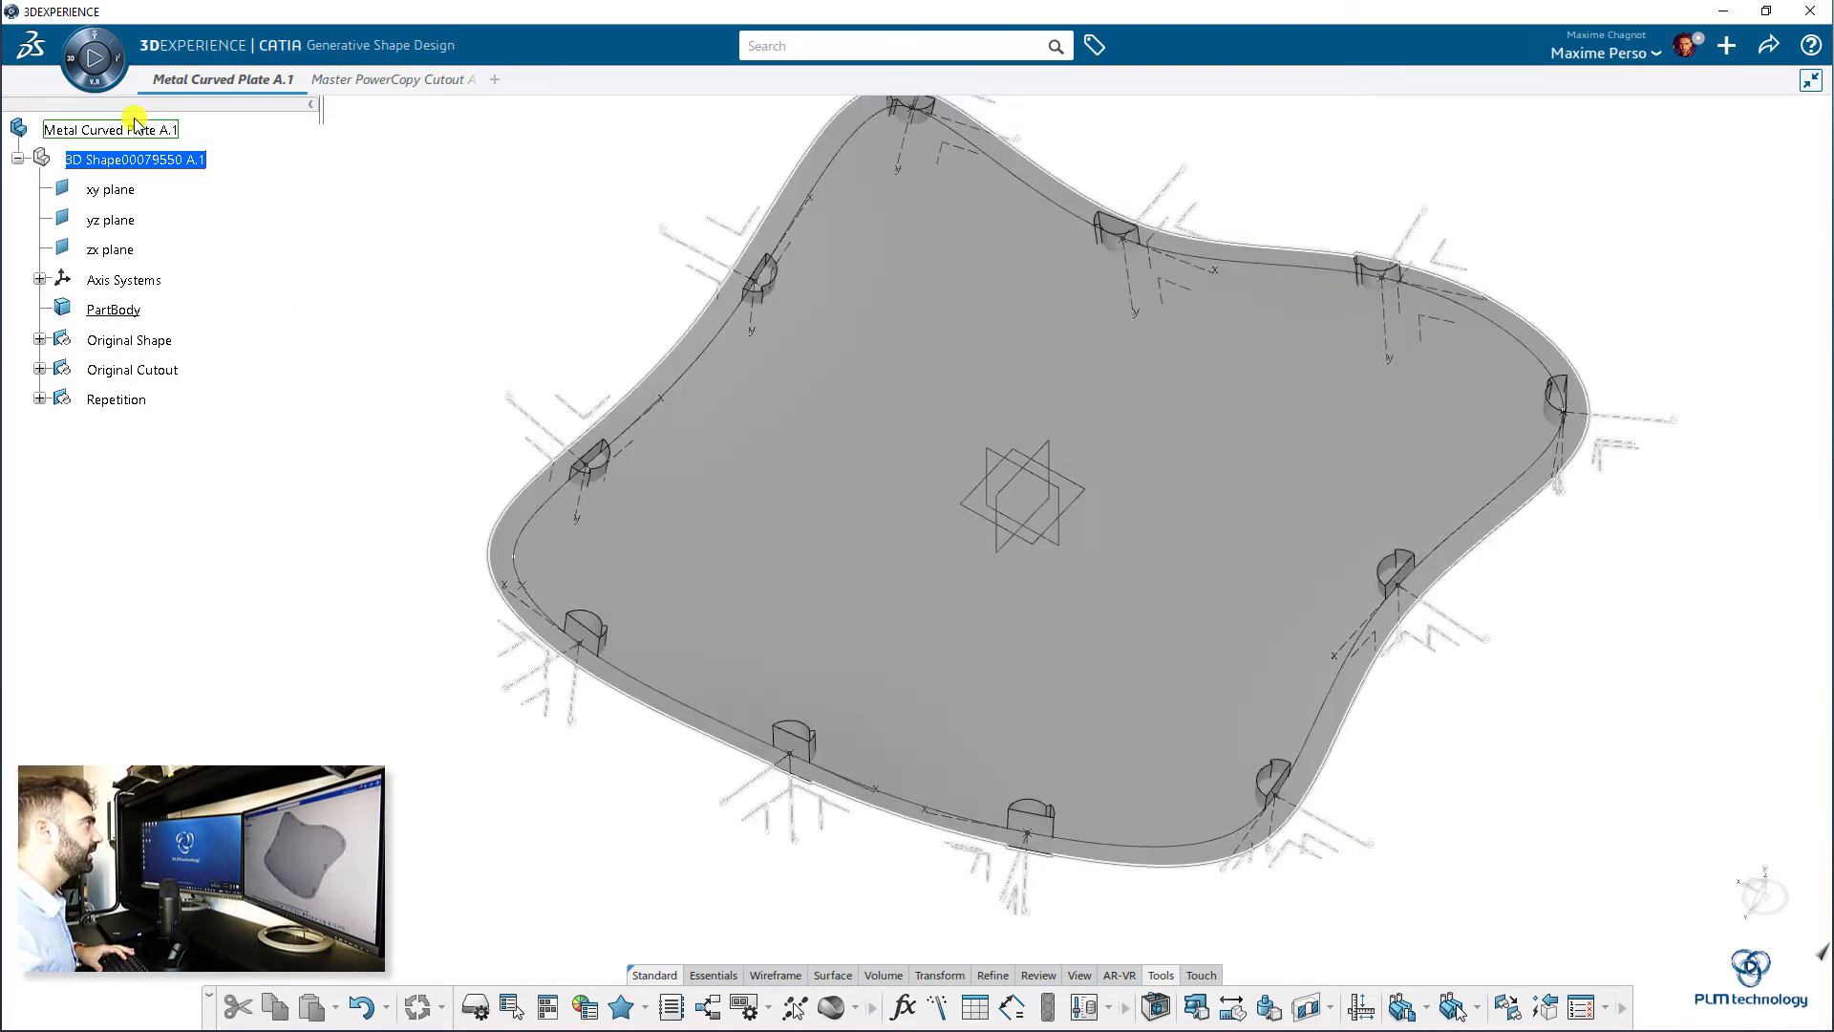
- Switch to Sheet Metal Design and create sheet metal parameters with 2 mm thickness and 4 mm bend radius
click(72, 59)
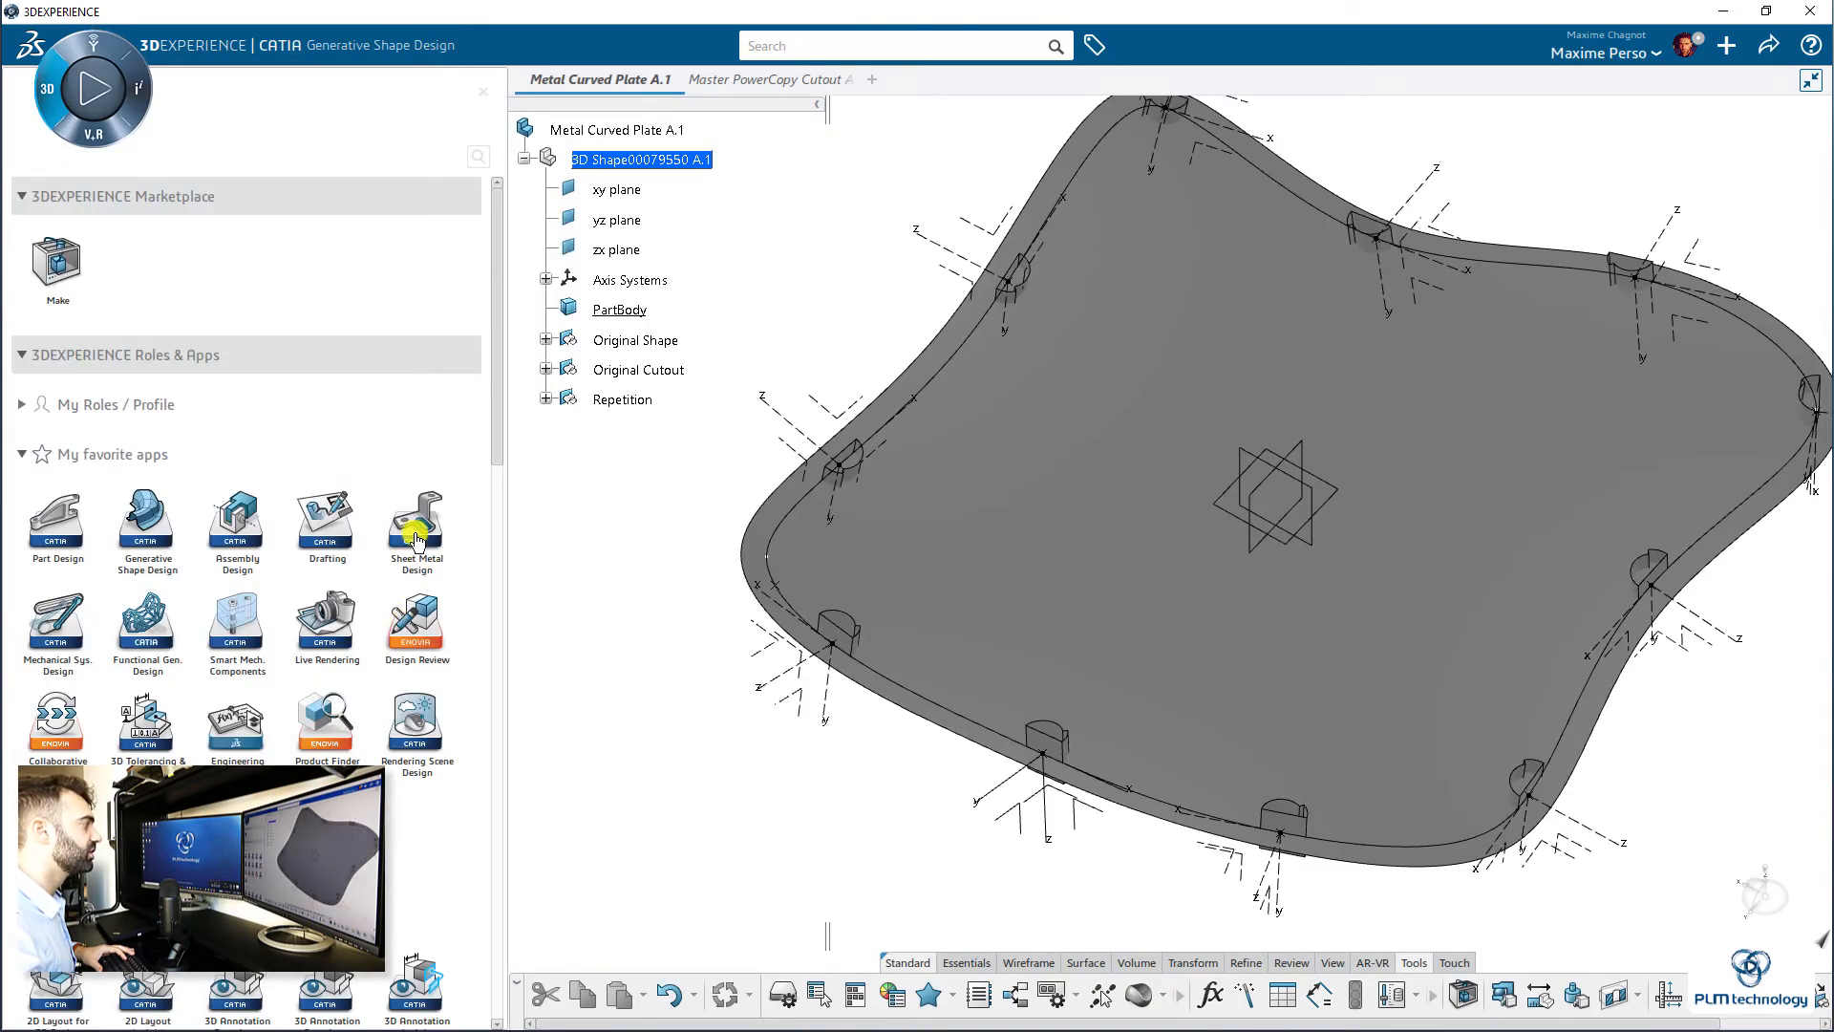
click(416, 533)
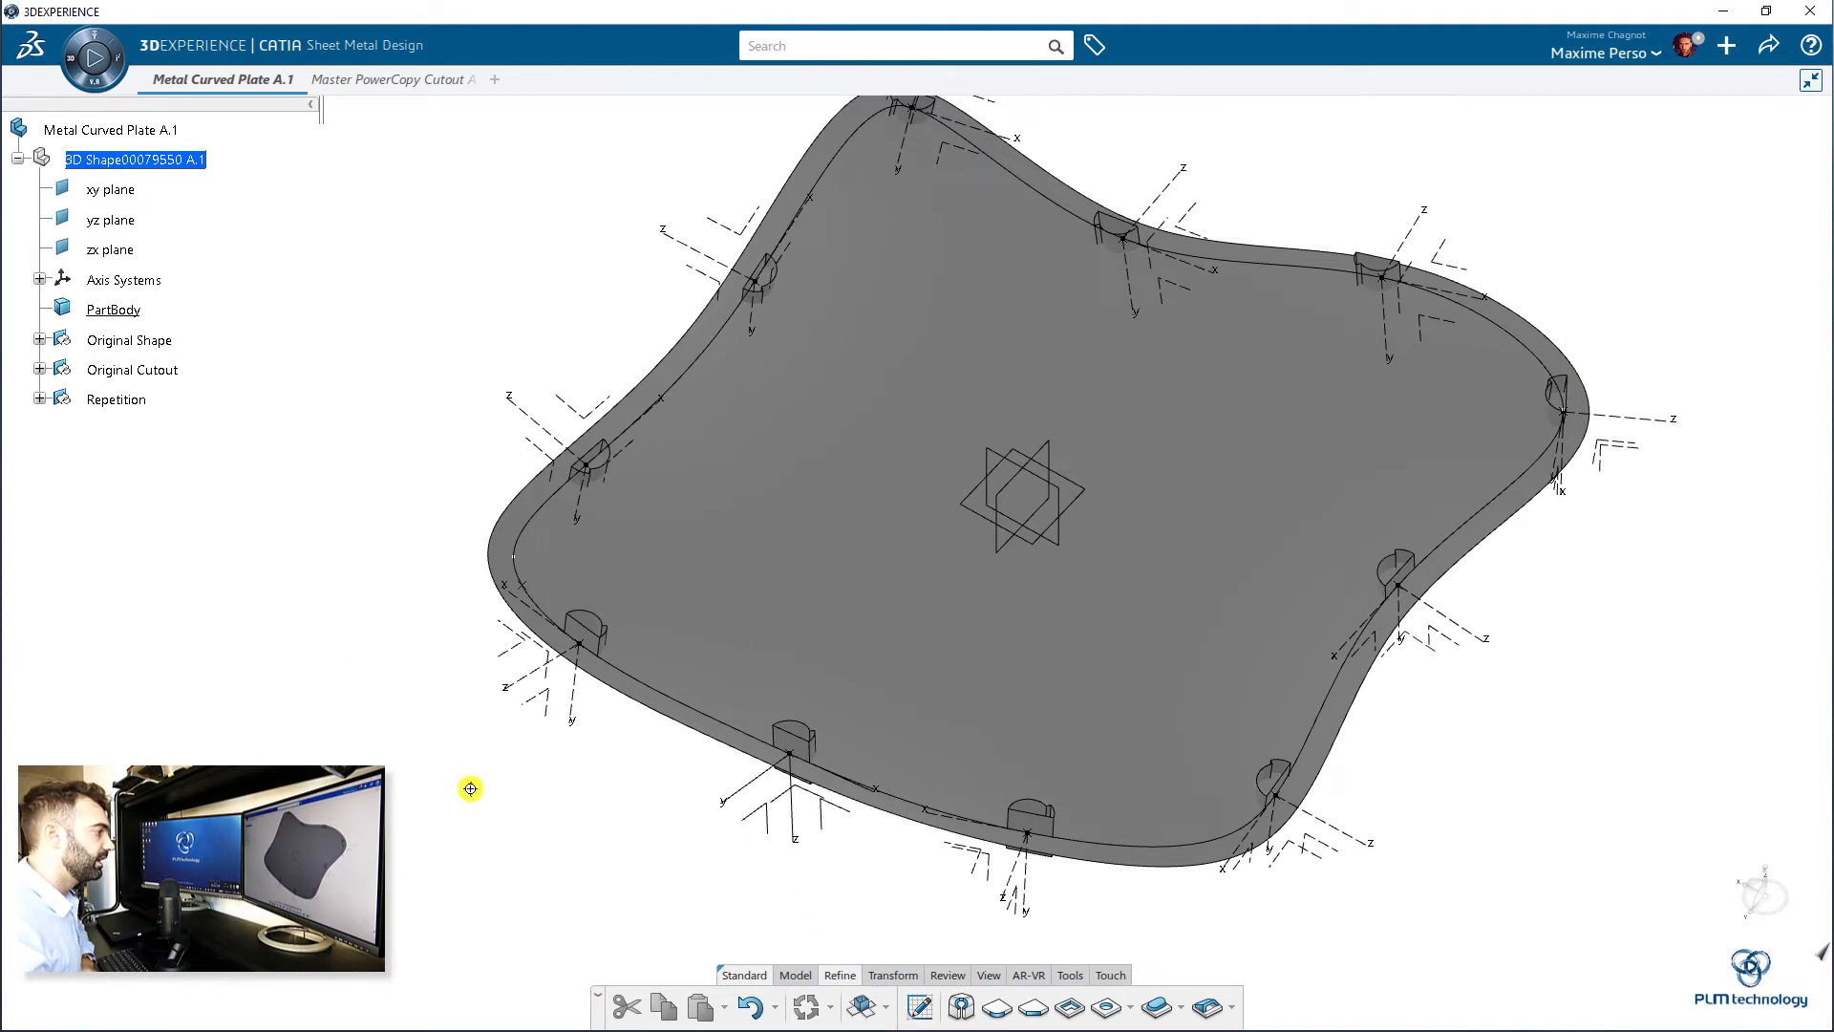
middle_drag(470, 788, 696, 847)
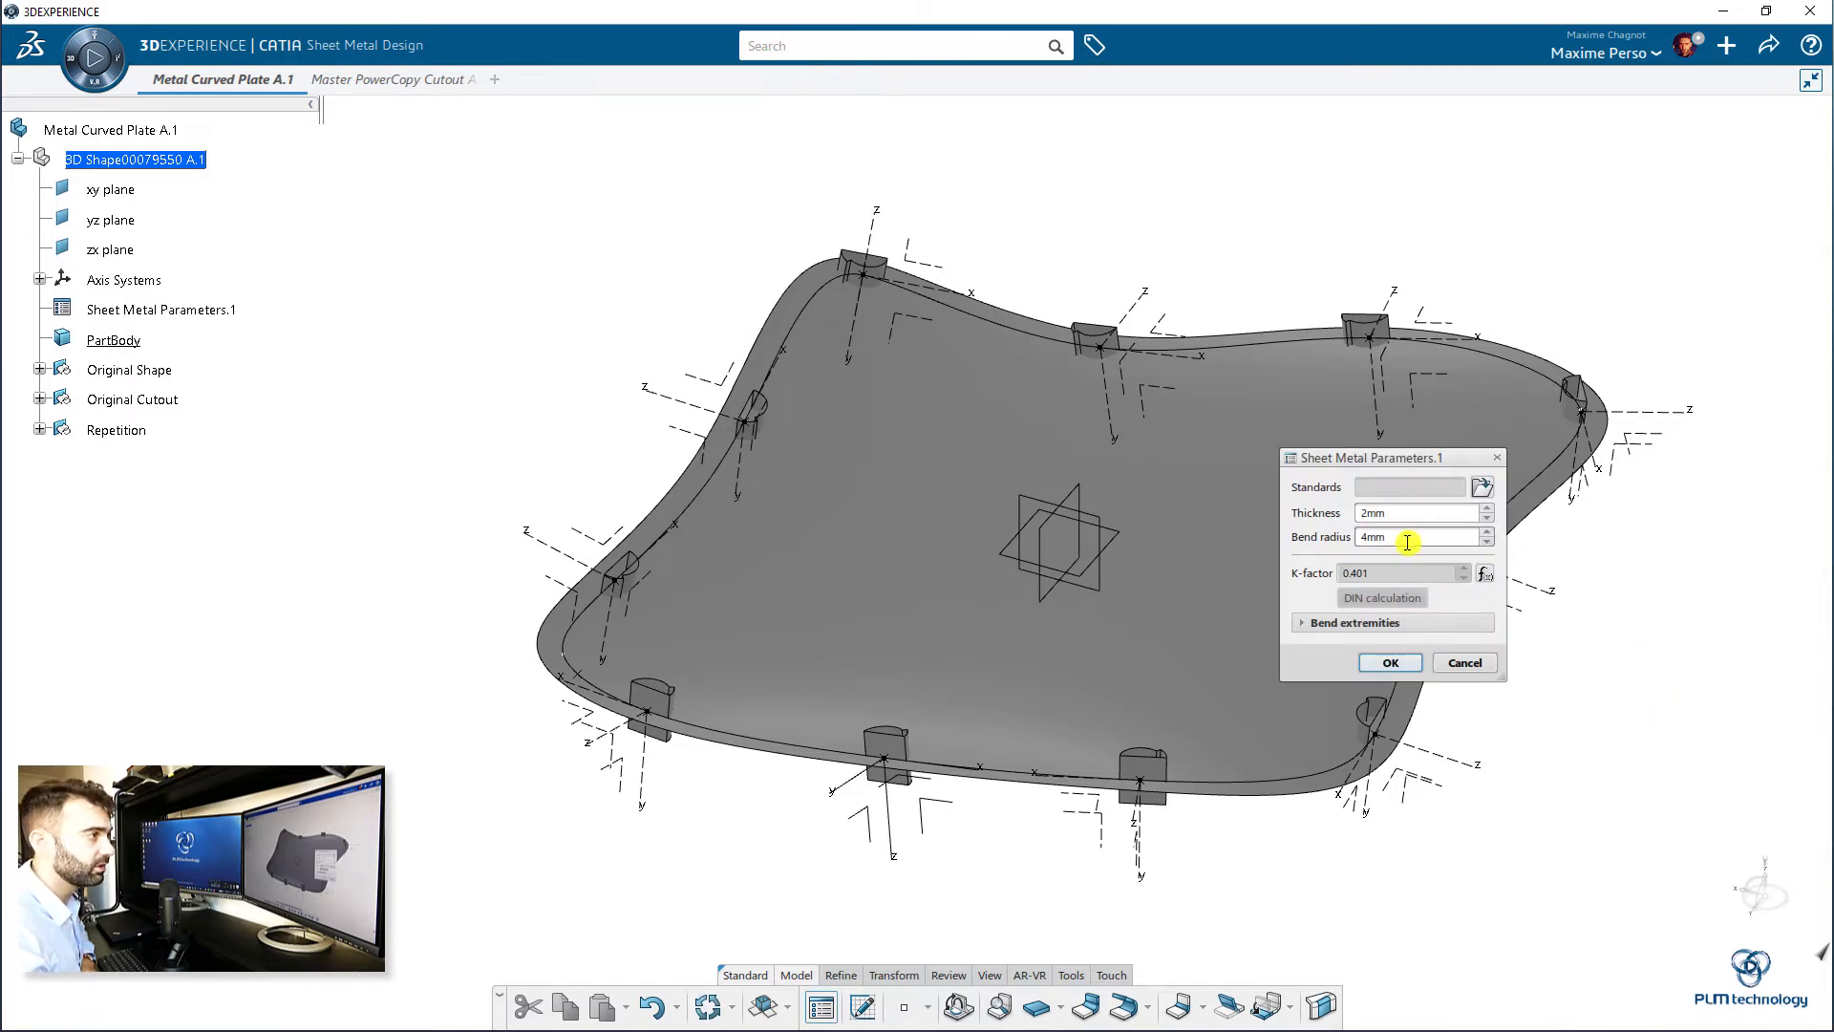
click(1390, 663)
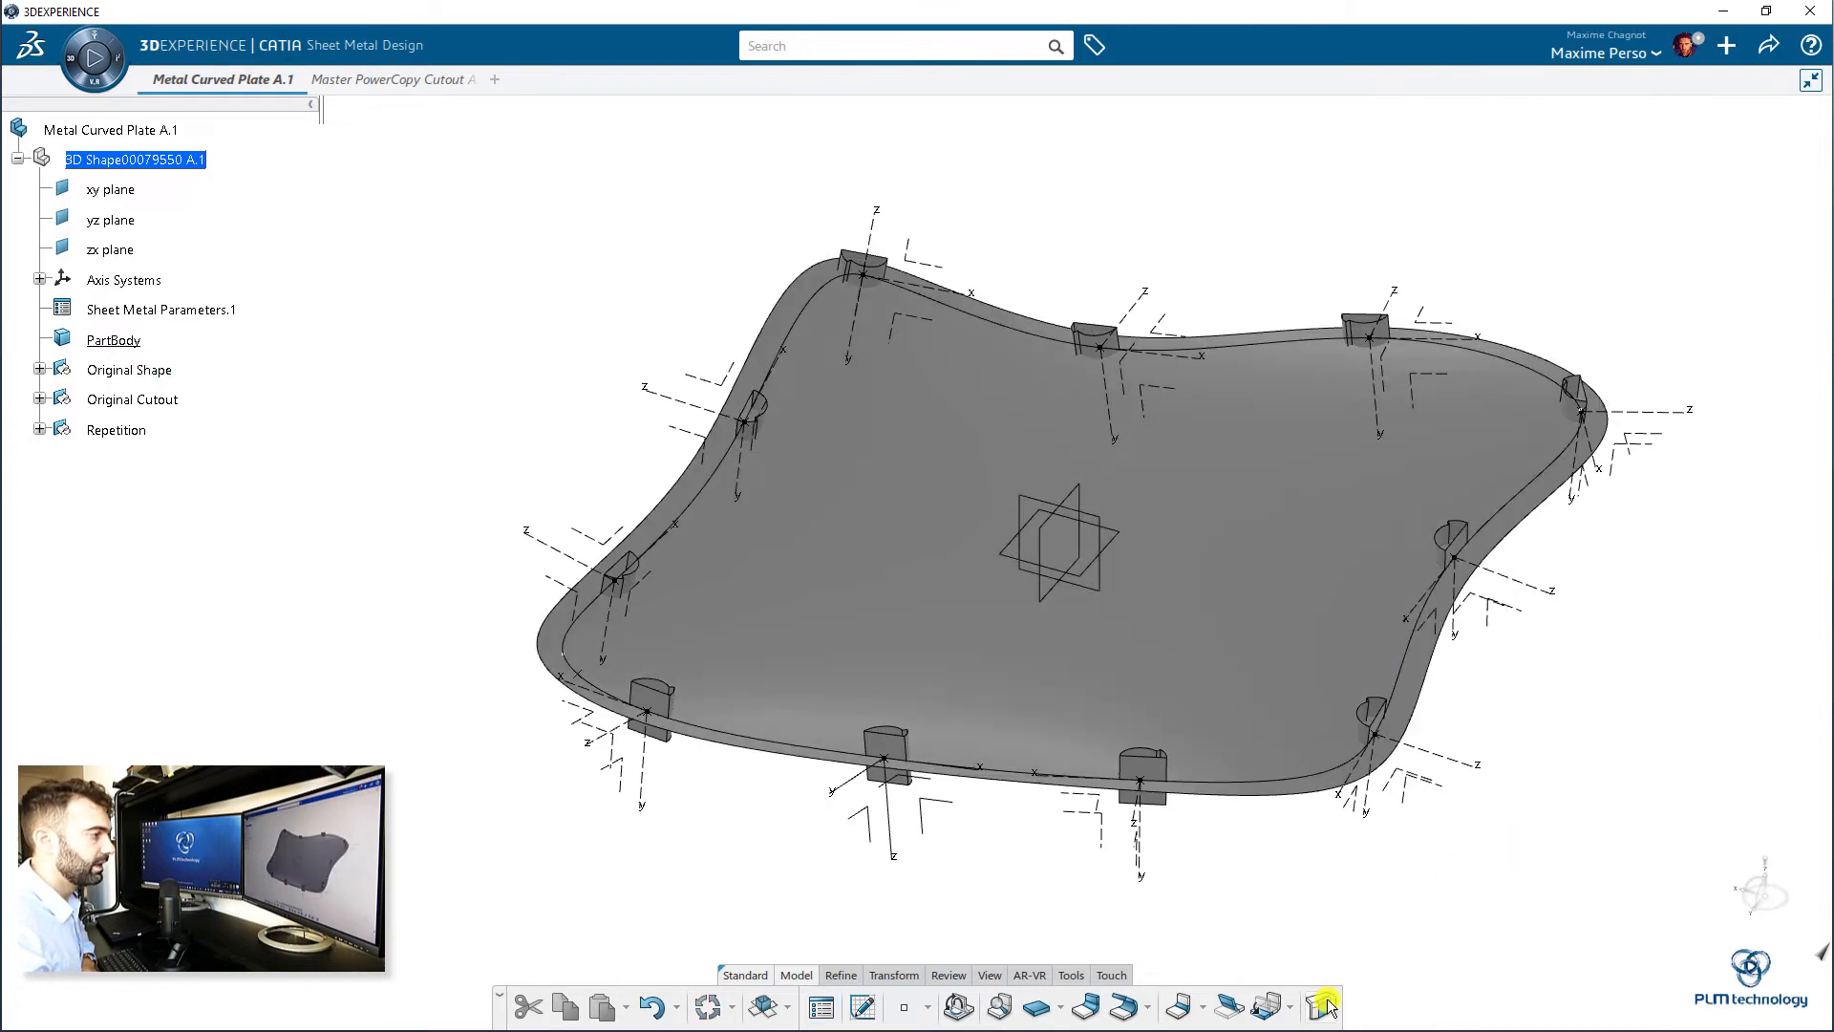
click(1324, 1006)
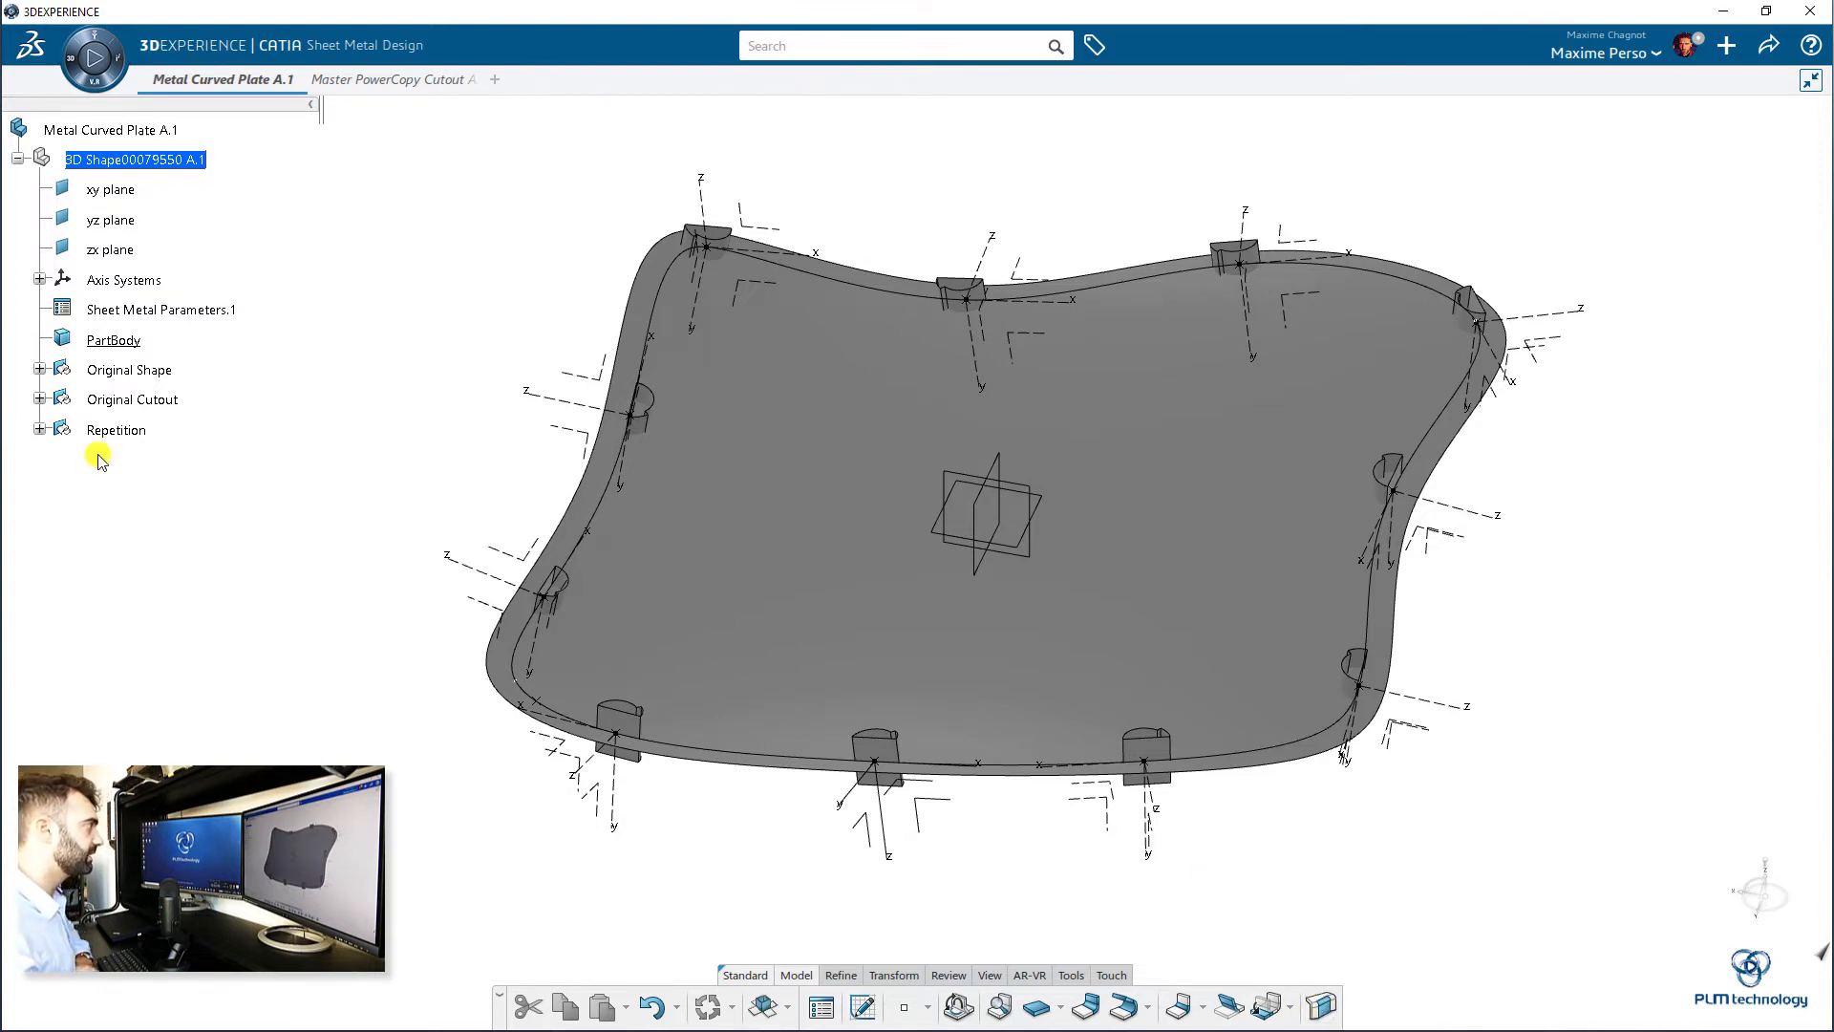
mouse_move(145, 406)
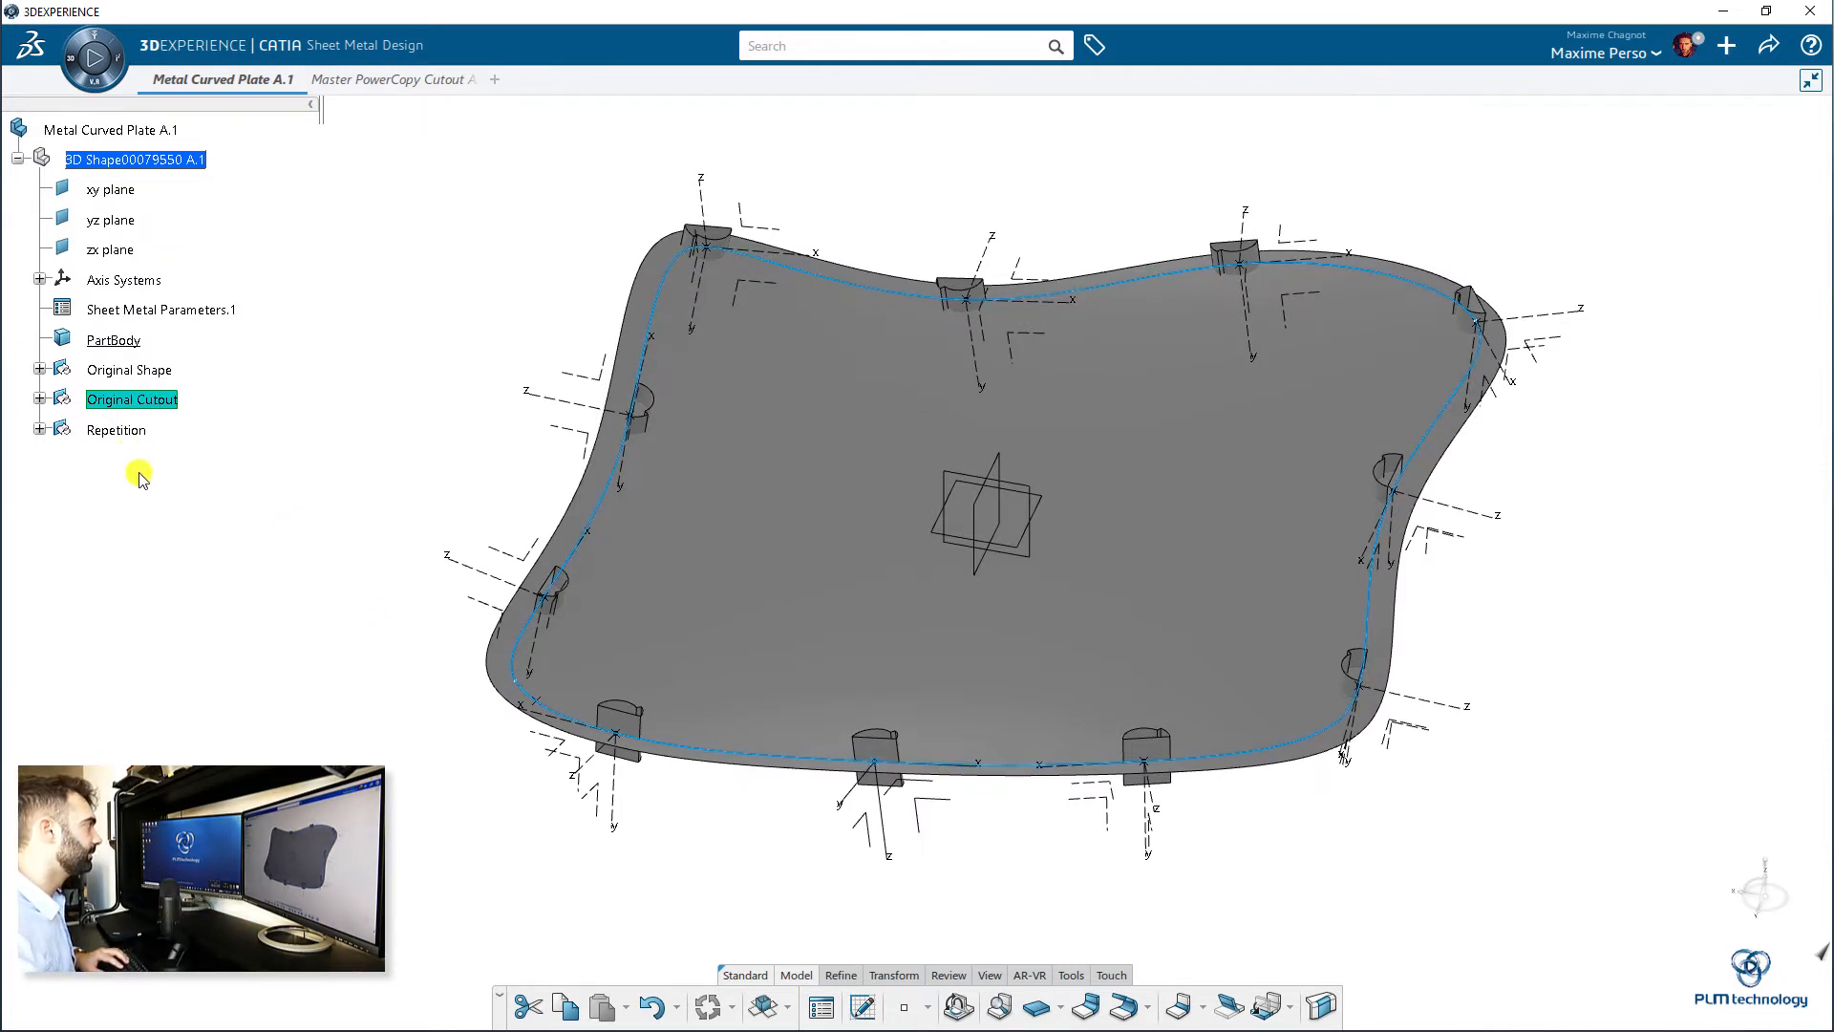
click(1321, 1005)
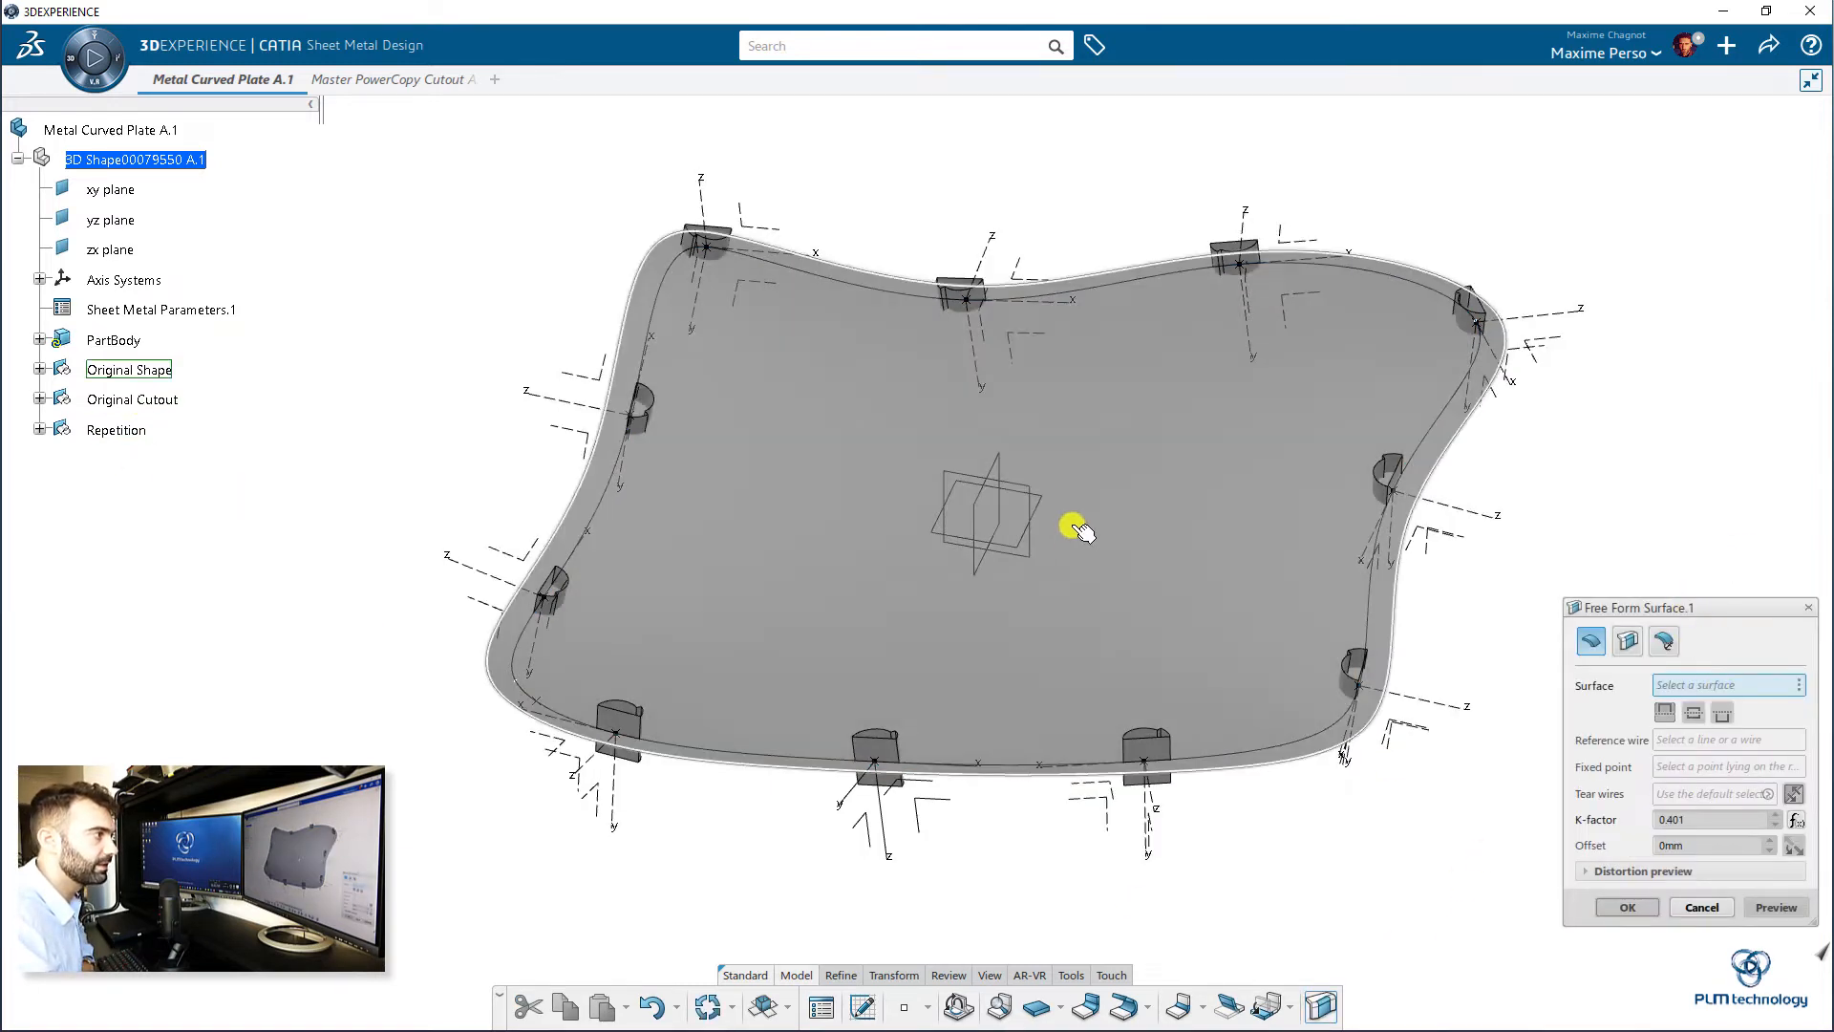
click(1121, 506)
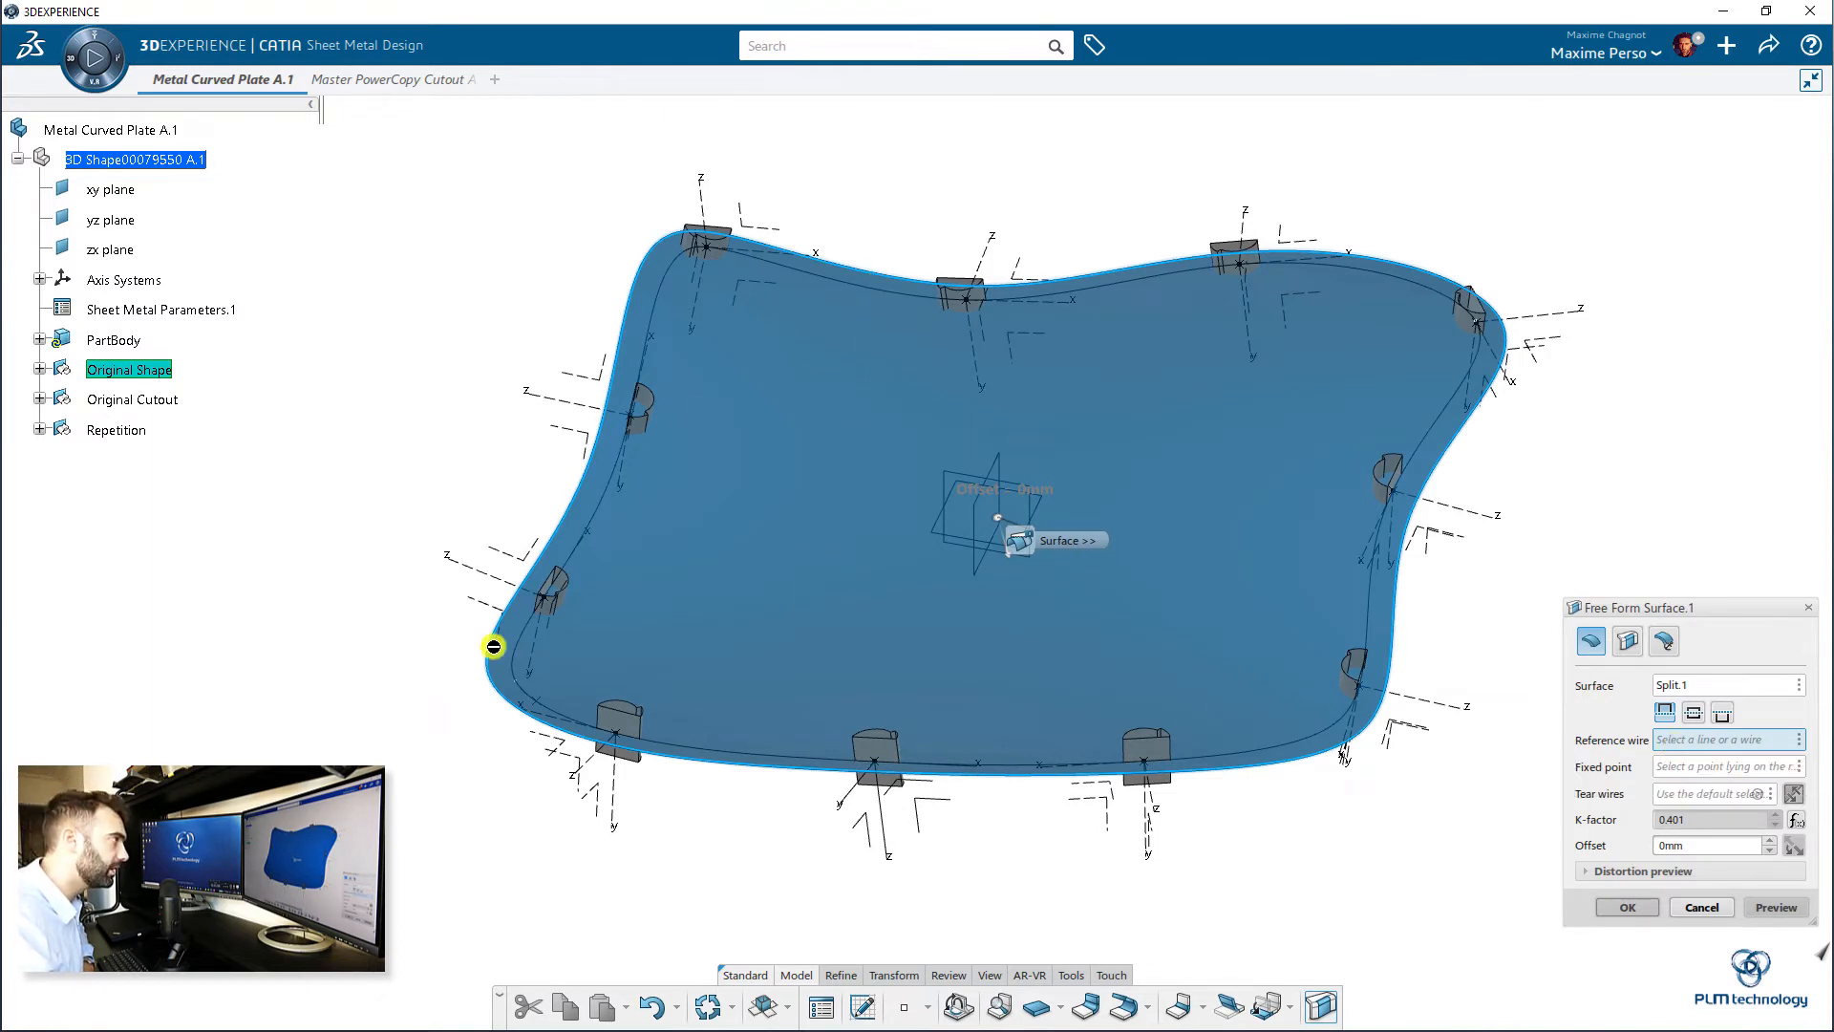
click(1702, 907)
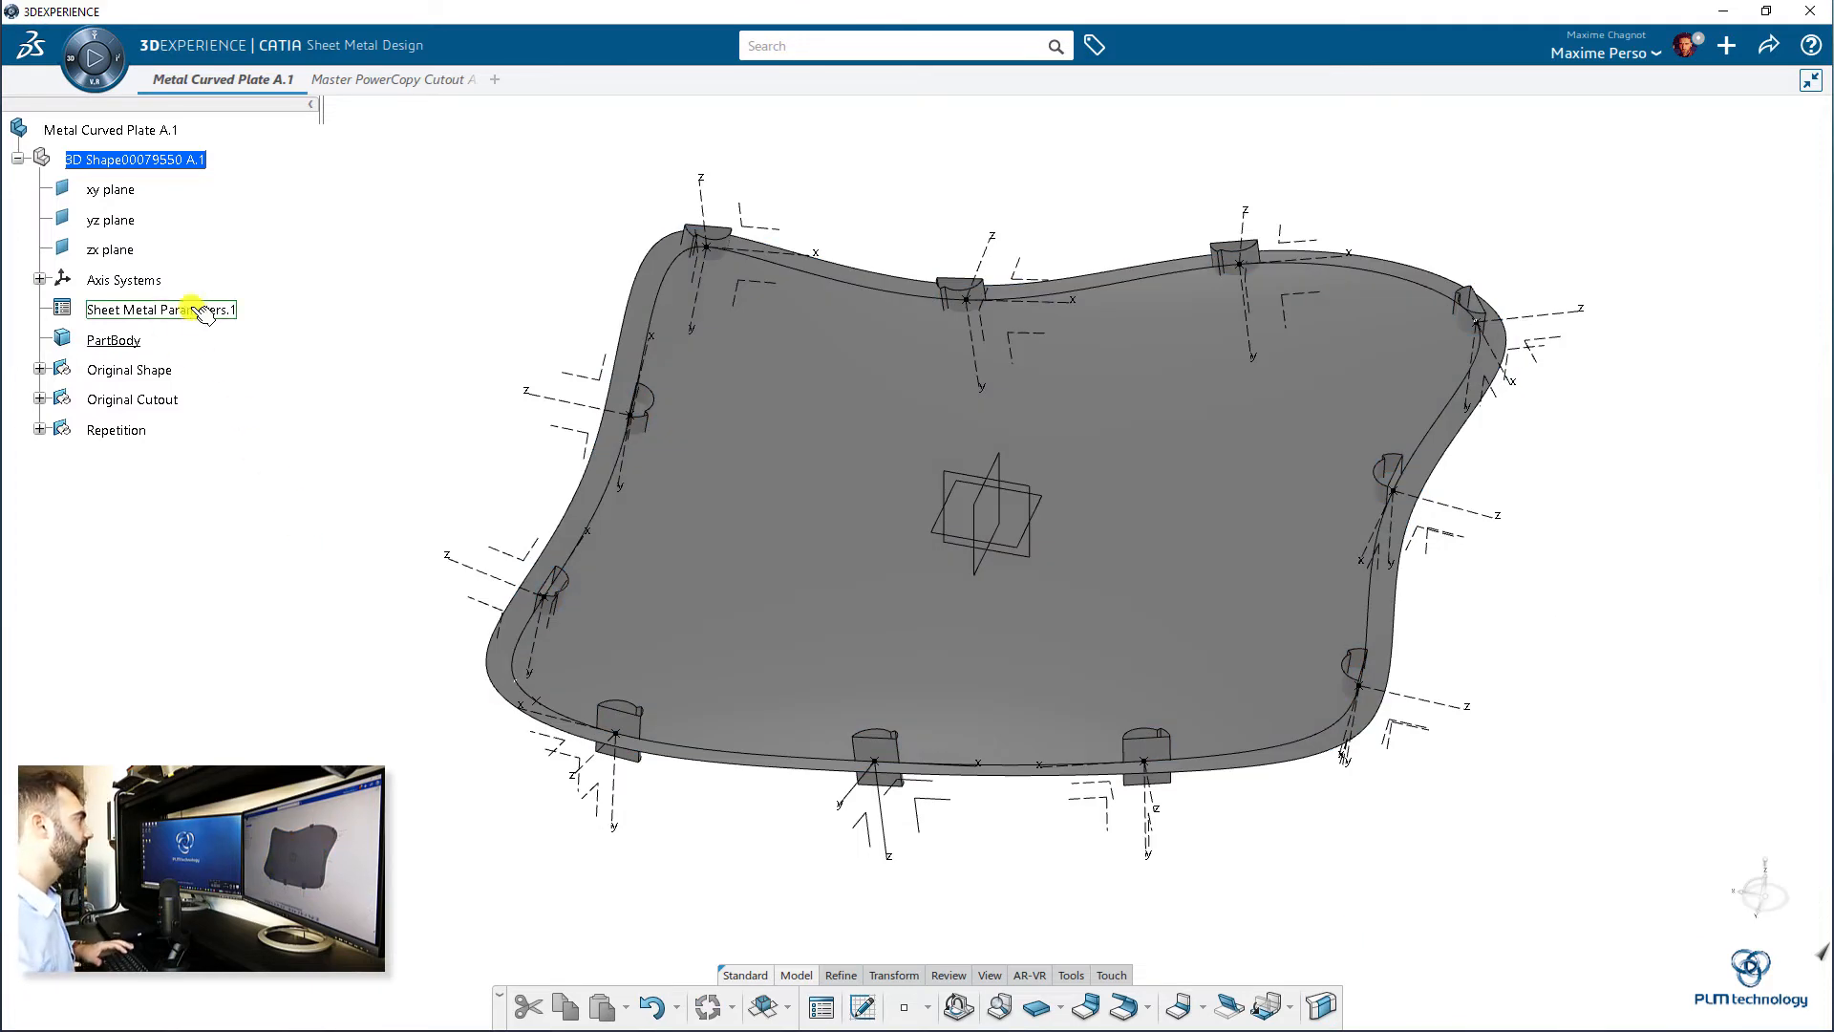
- Insert a new geometrical set in the 3D shape and rename it Line
click(153, 167)
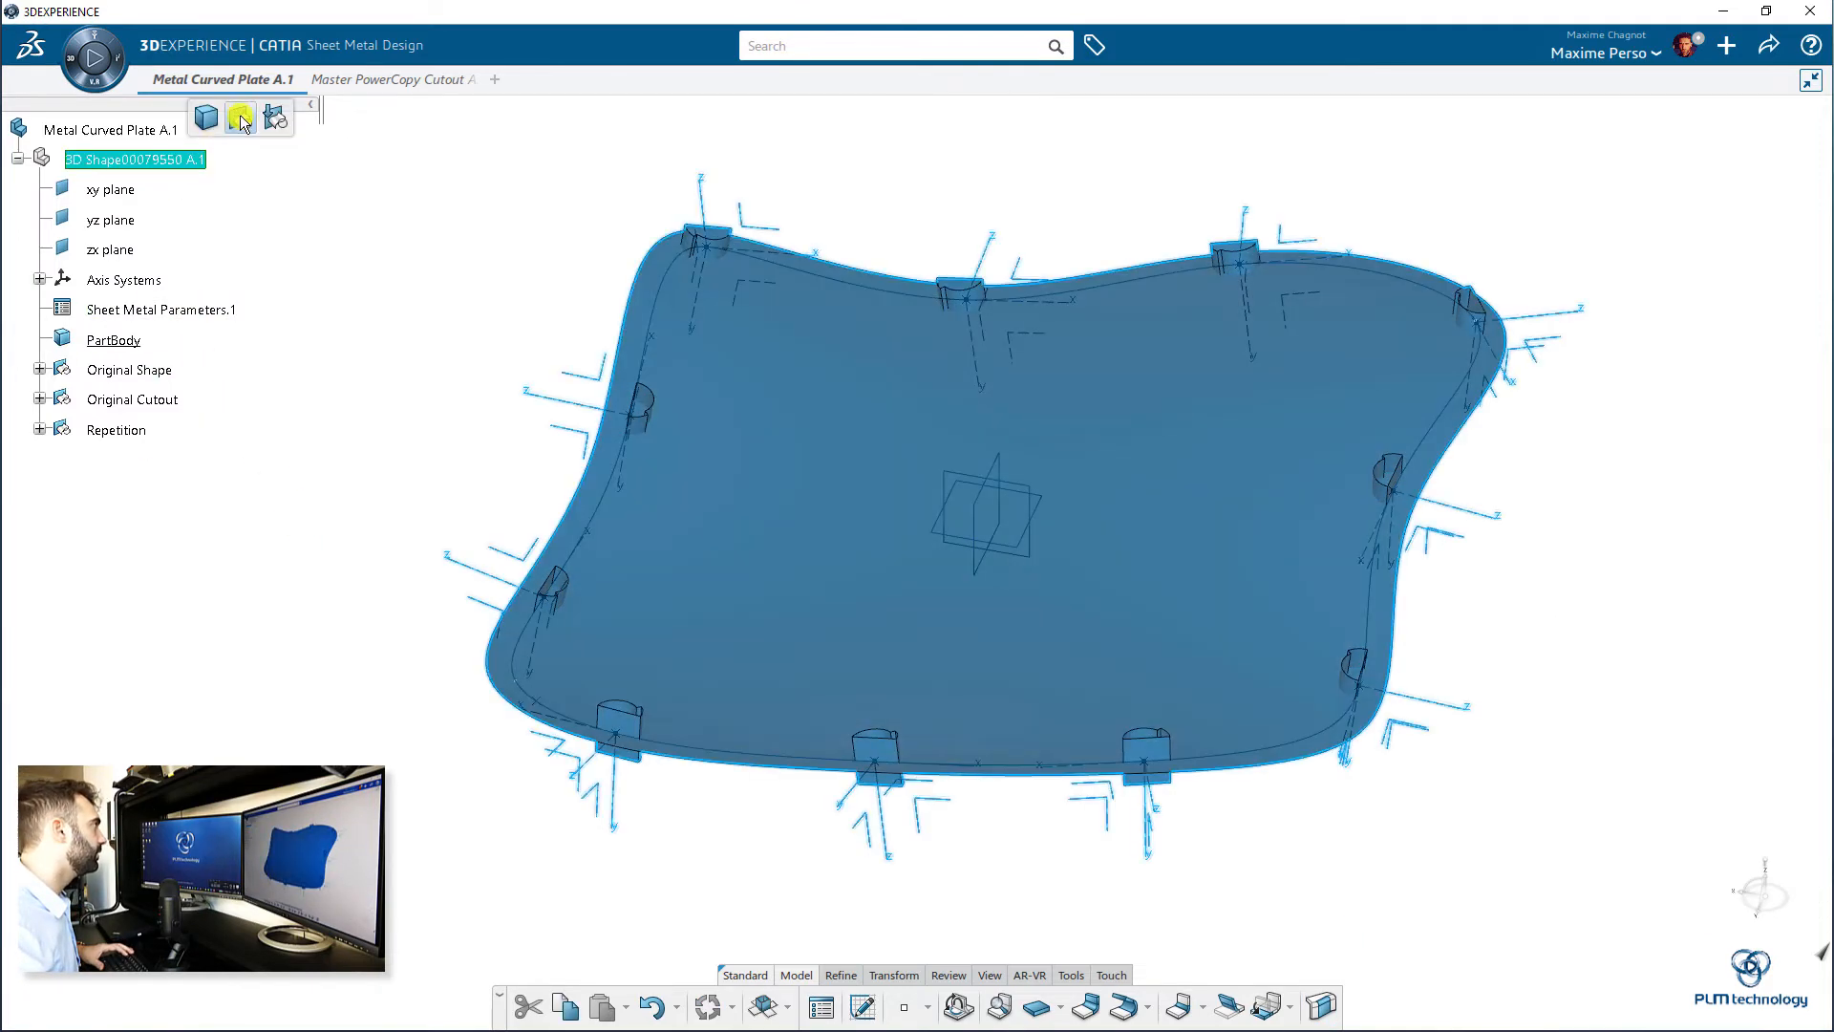
click(242, 116)
right_click(143, 370)
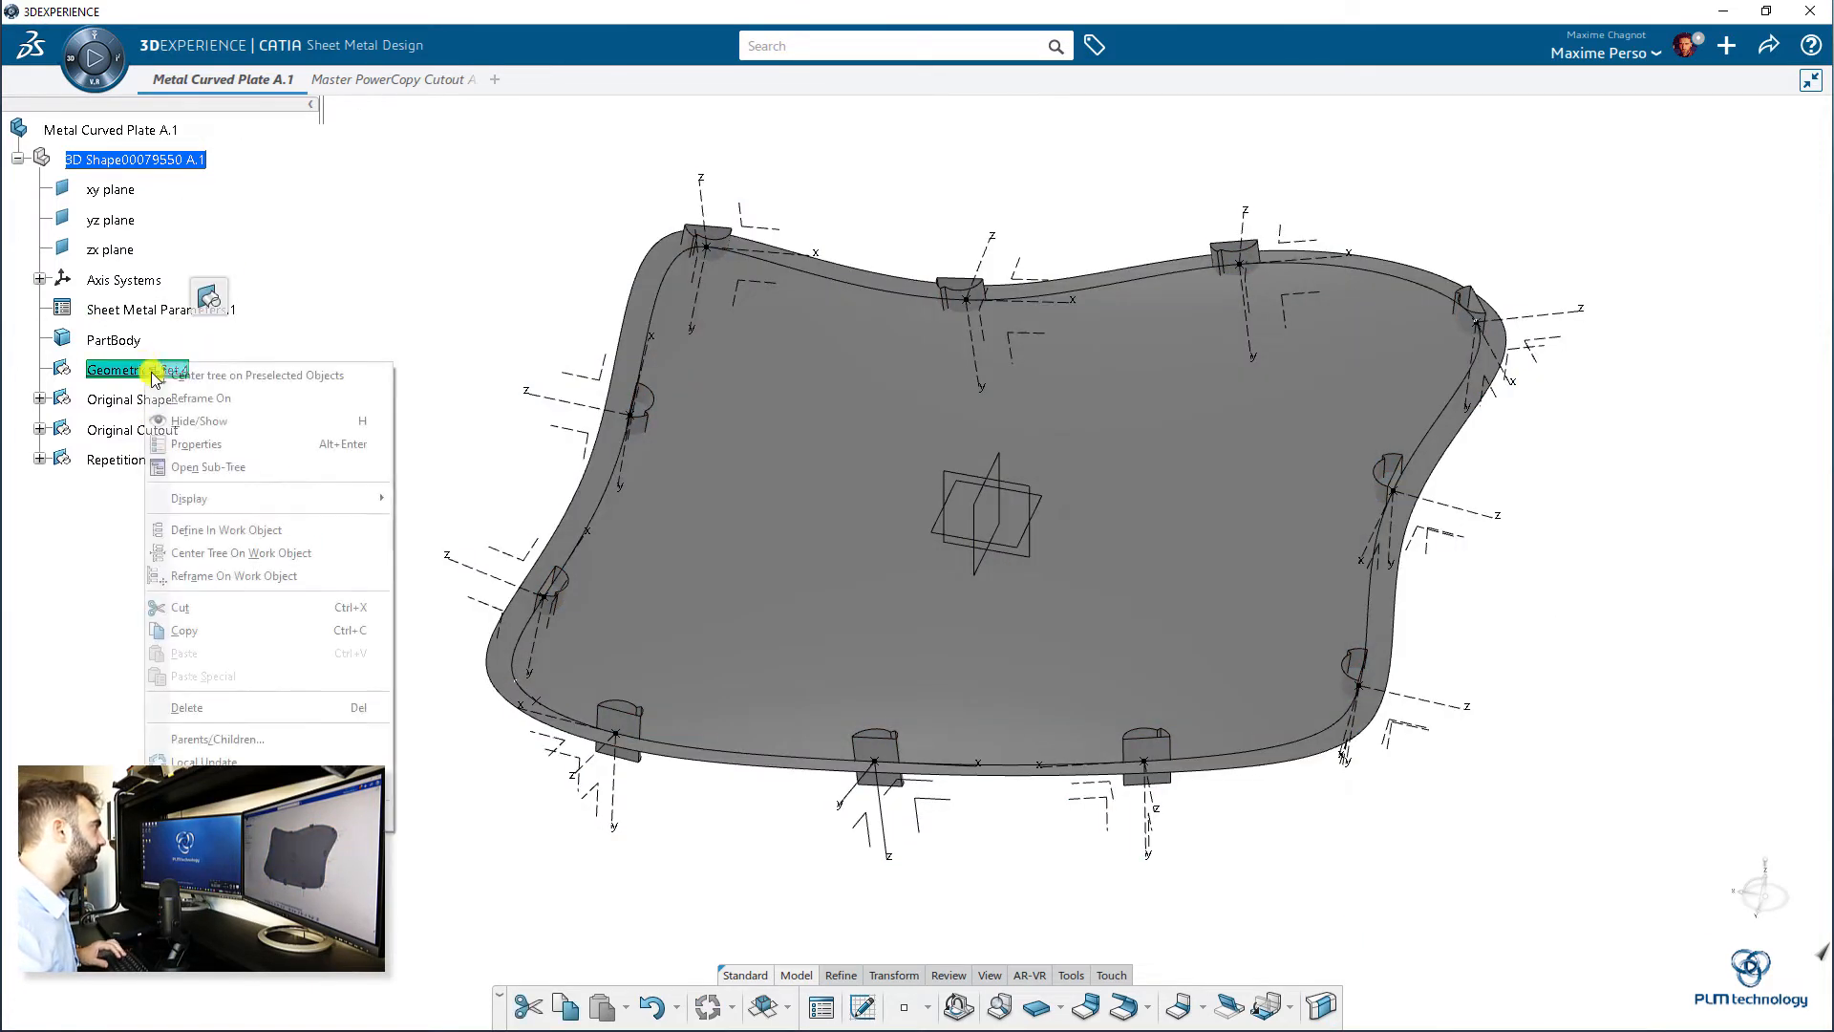
click(164, 449)
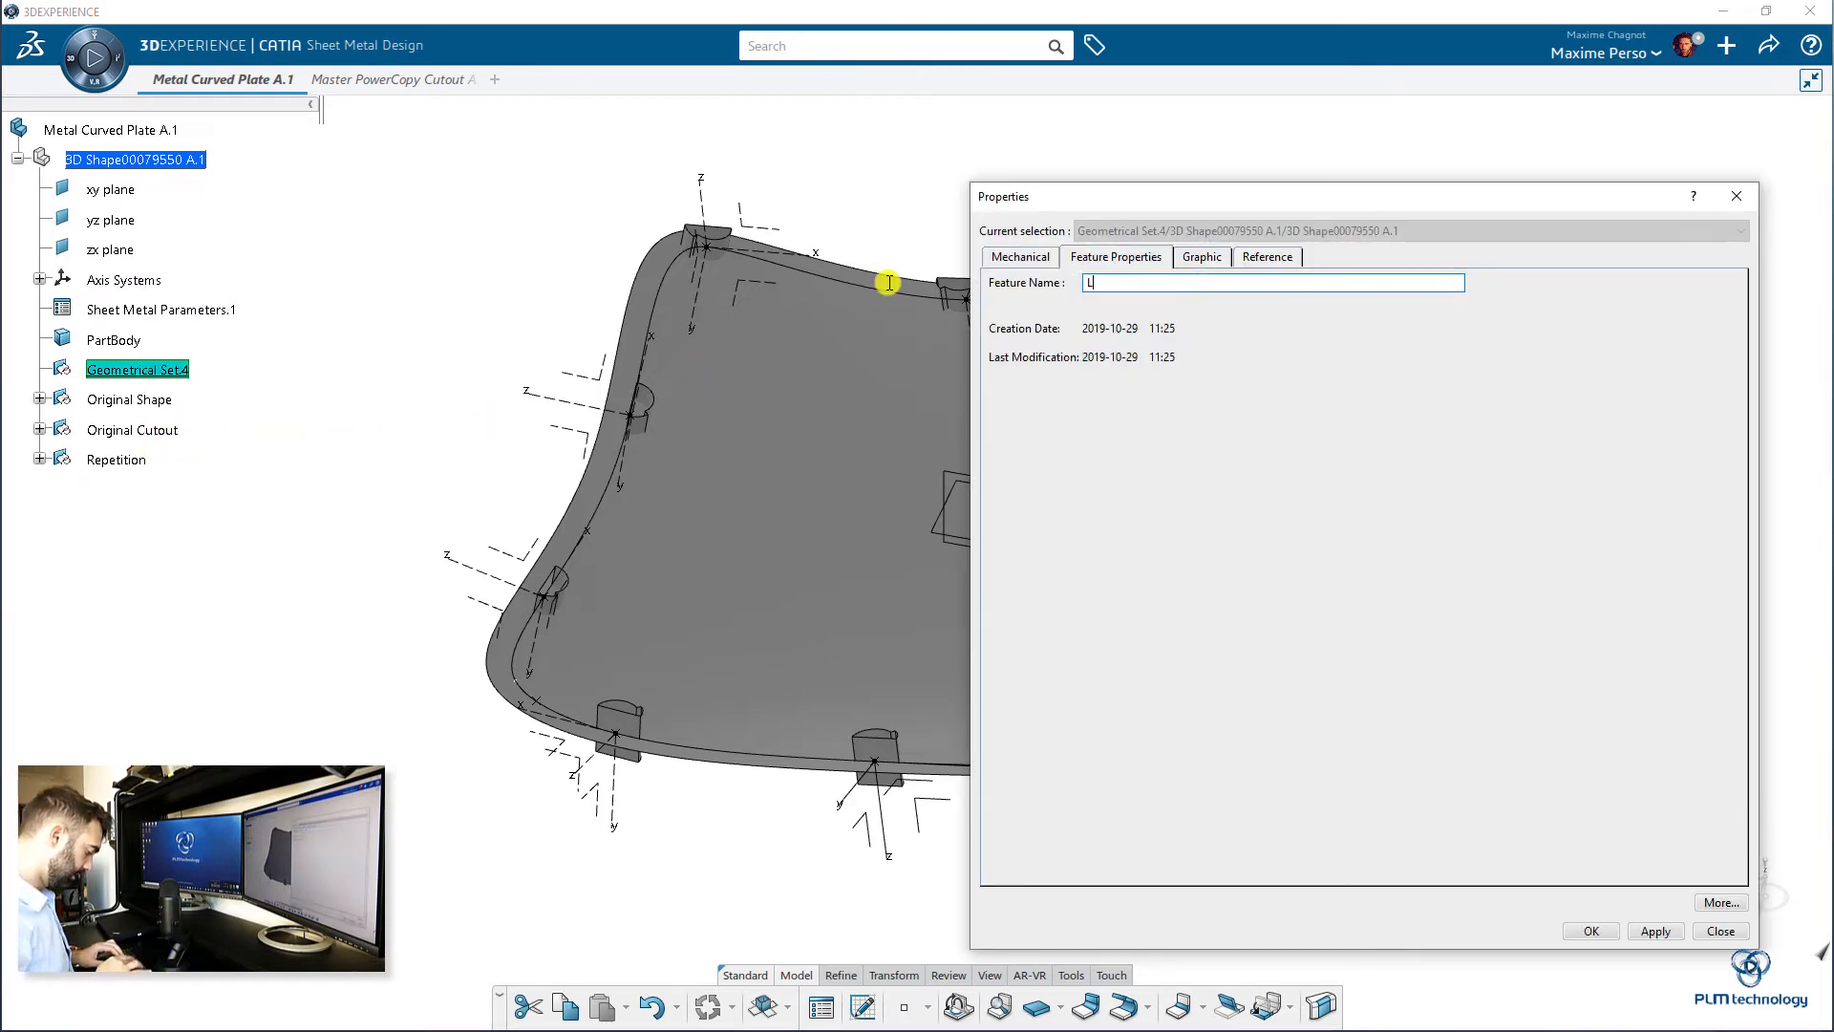
key(Return)
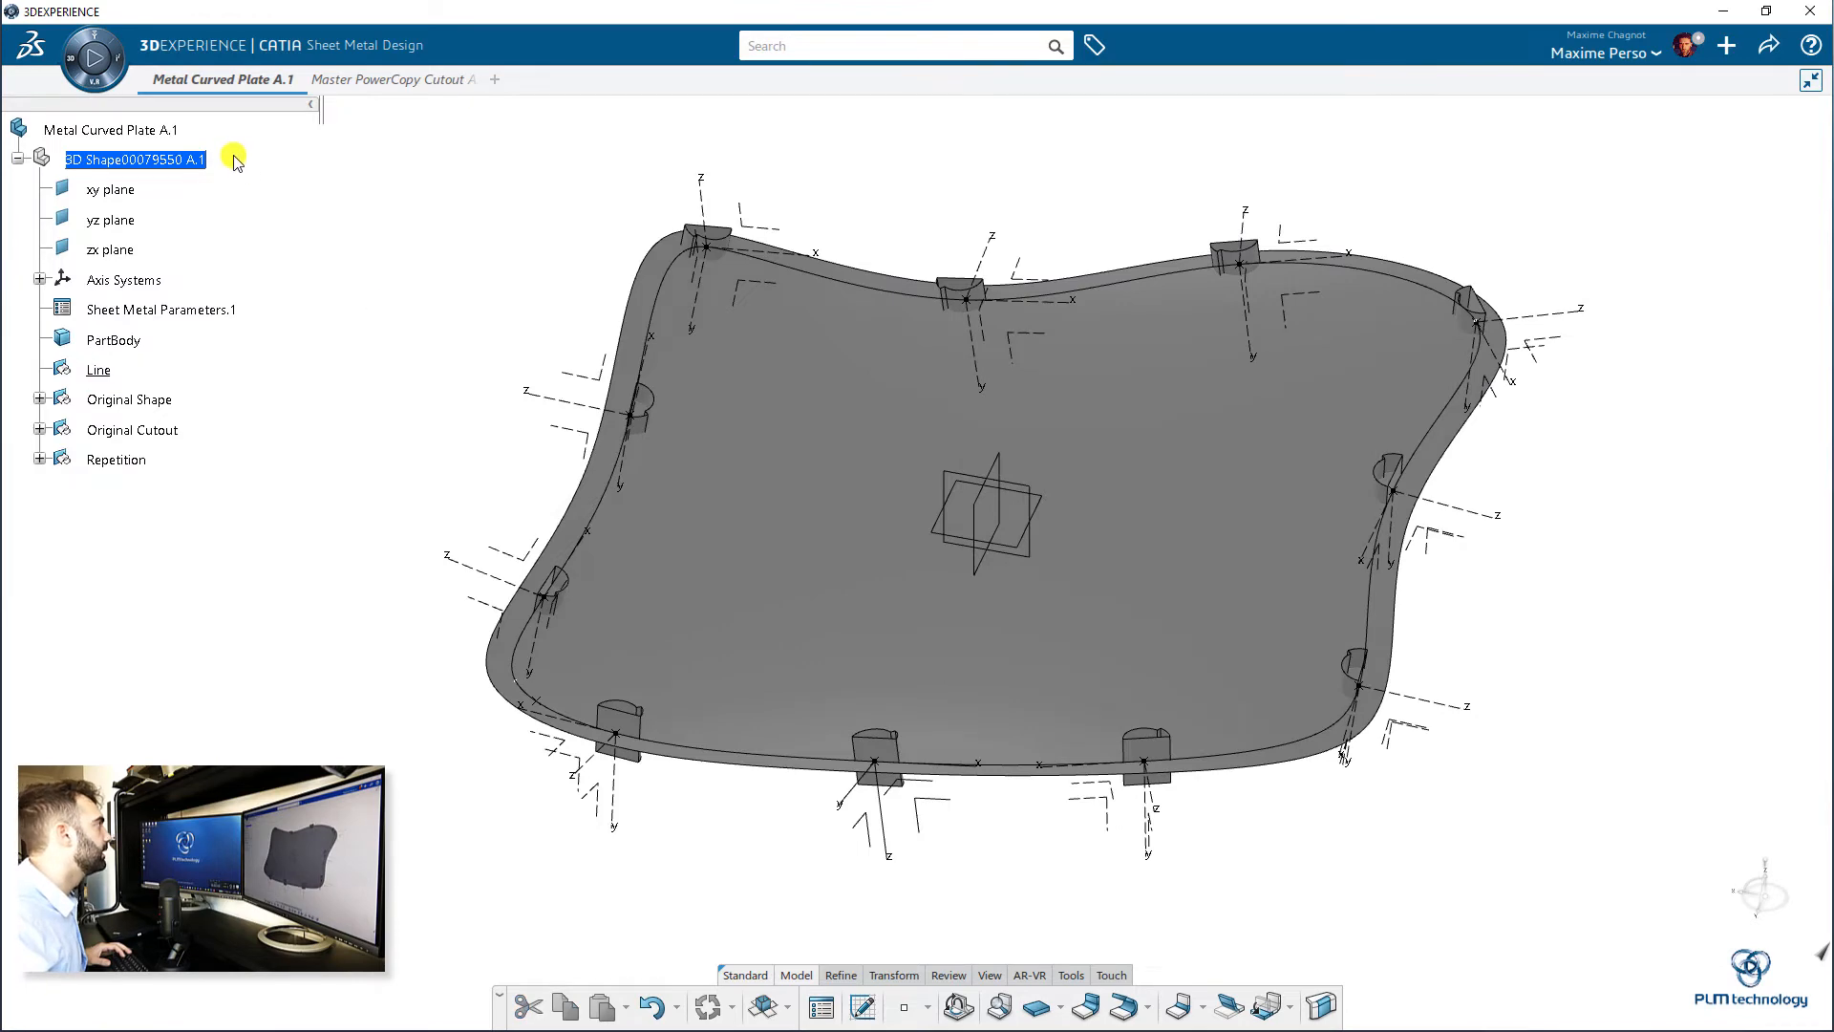
- Switch to Generative Shape Design and hide the Repetition and Original Cutout geometrical sets
click(73, 59)
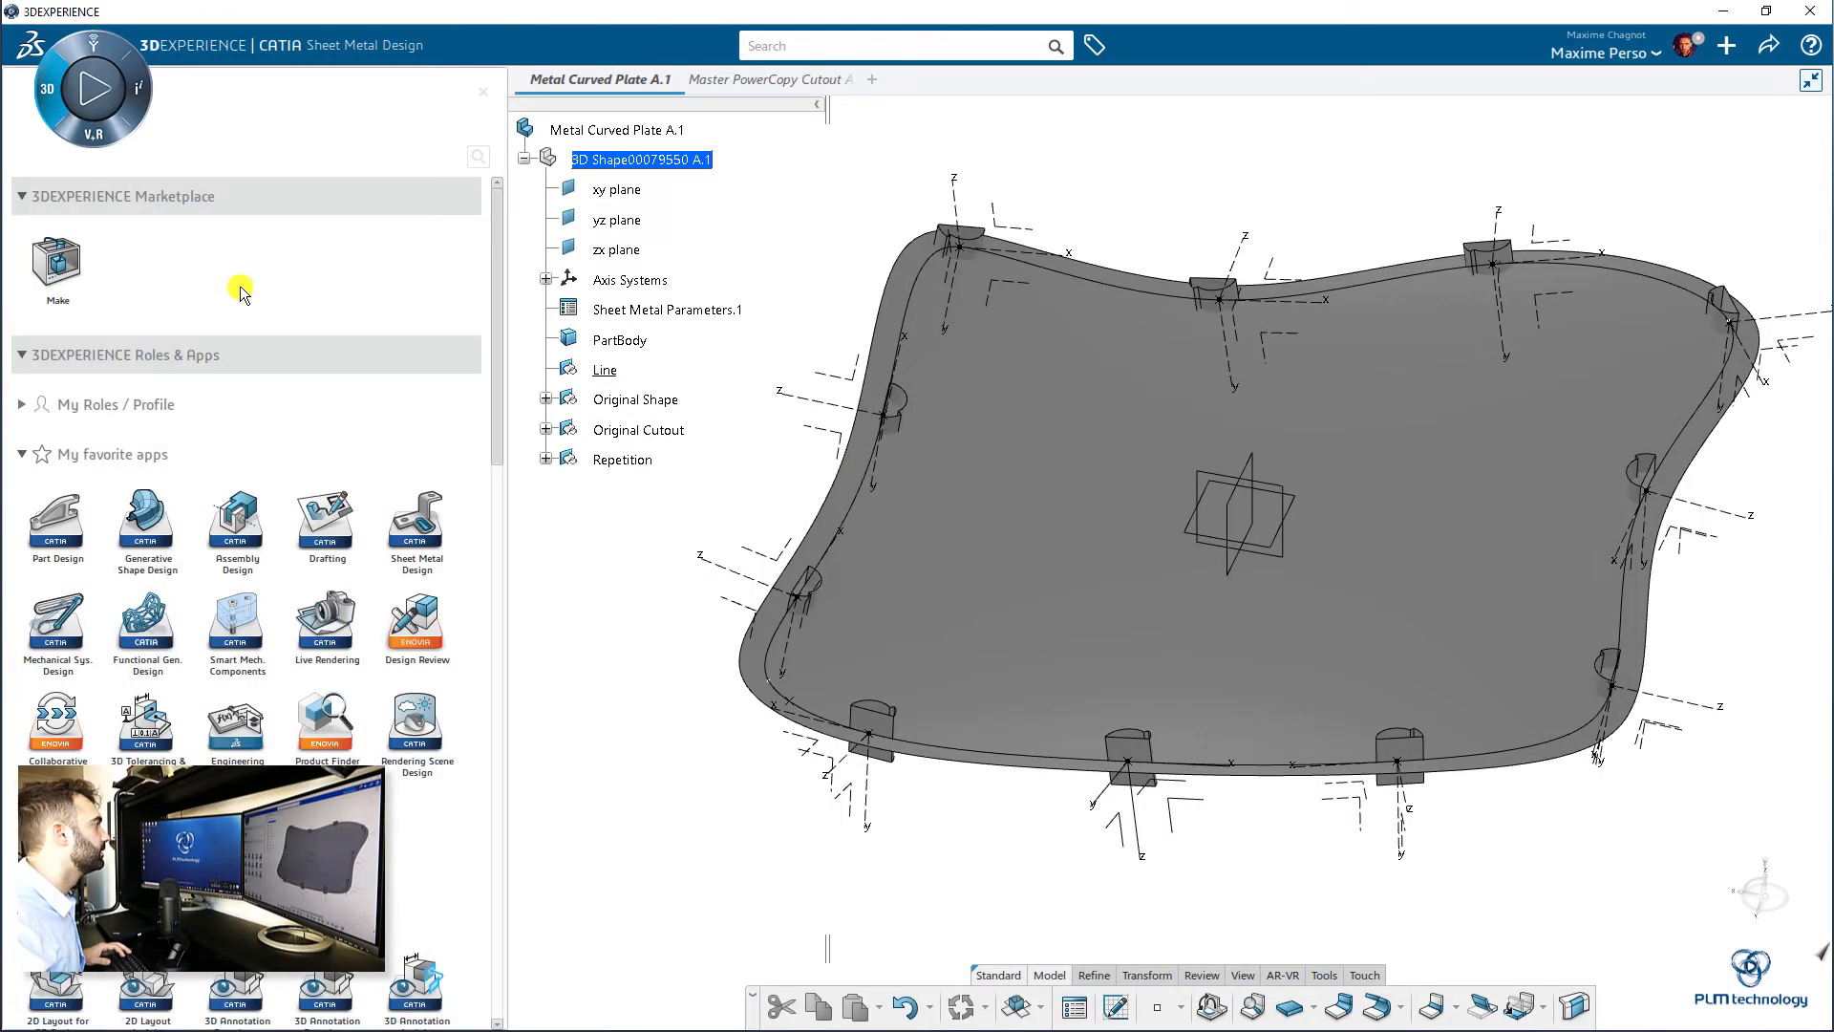
click(516, 573)
click(127, 461)
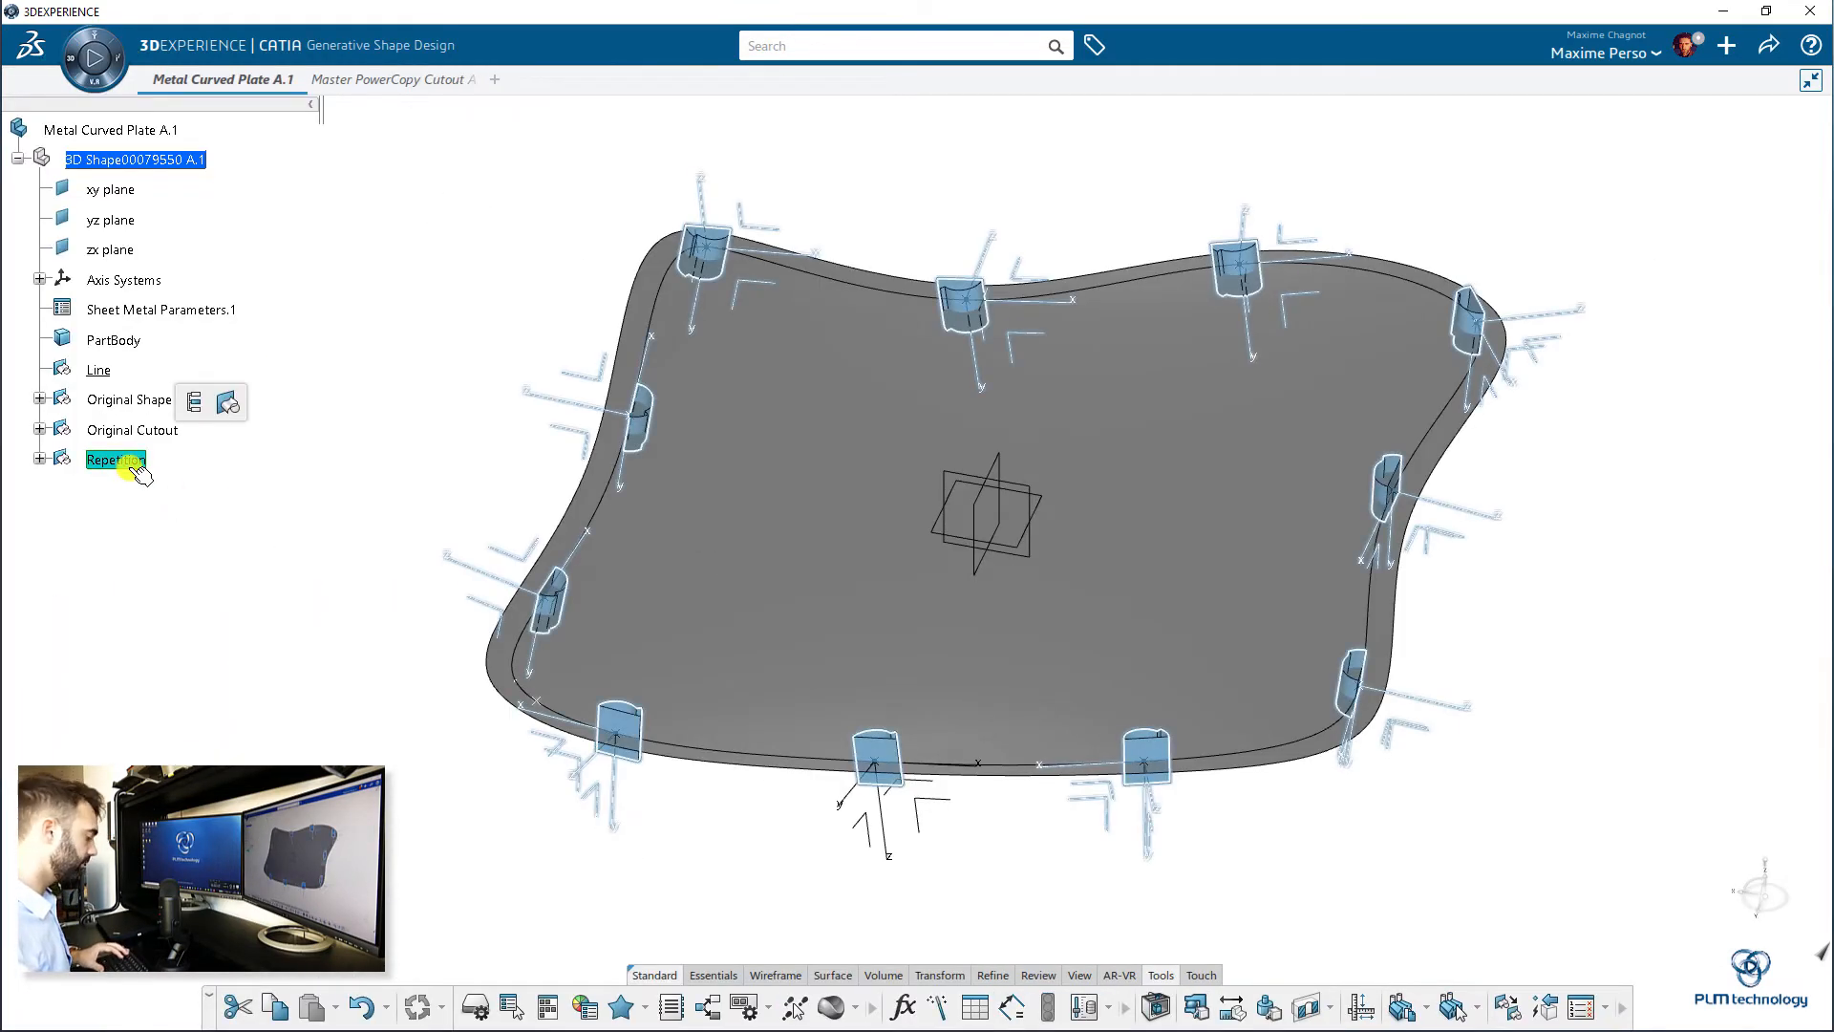
click(227, 402)
click(132, 430)
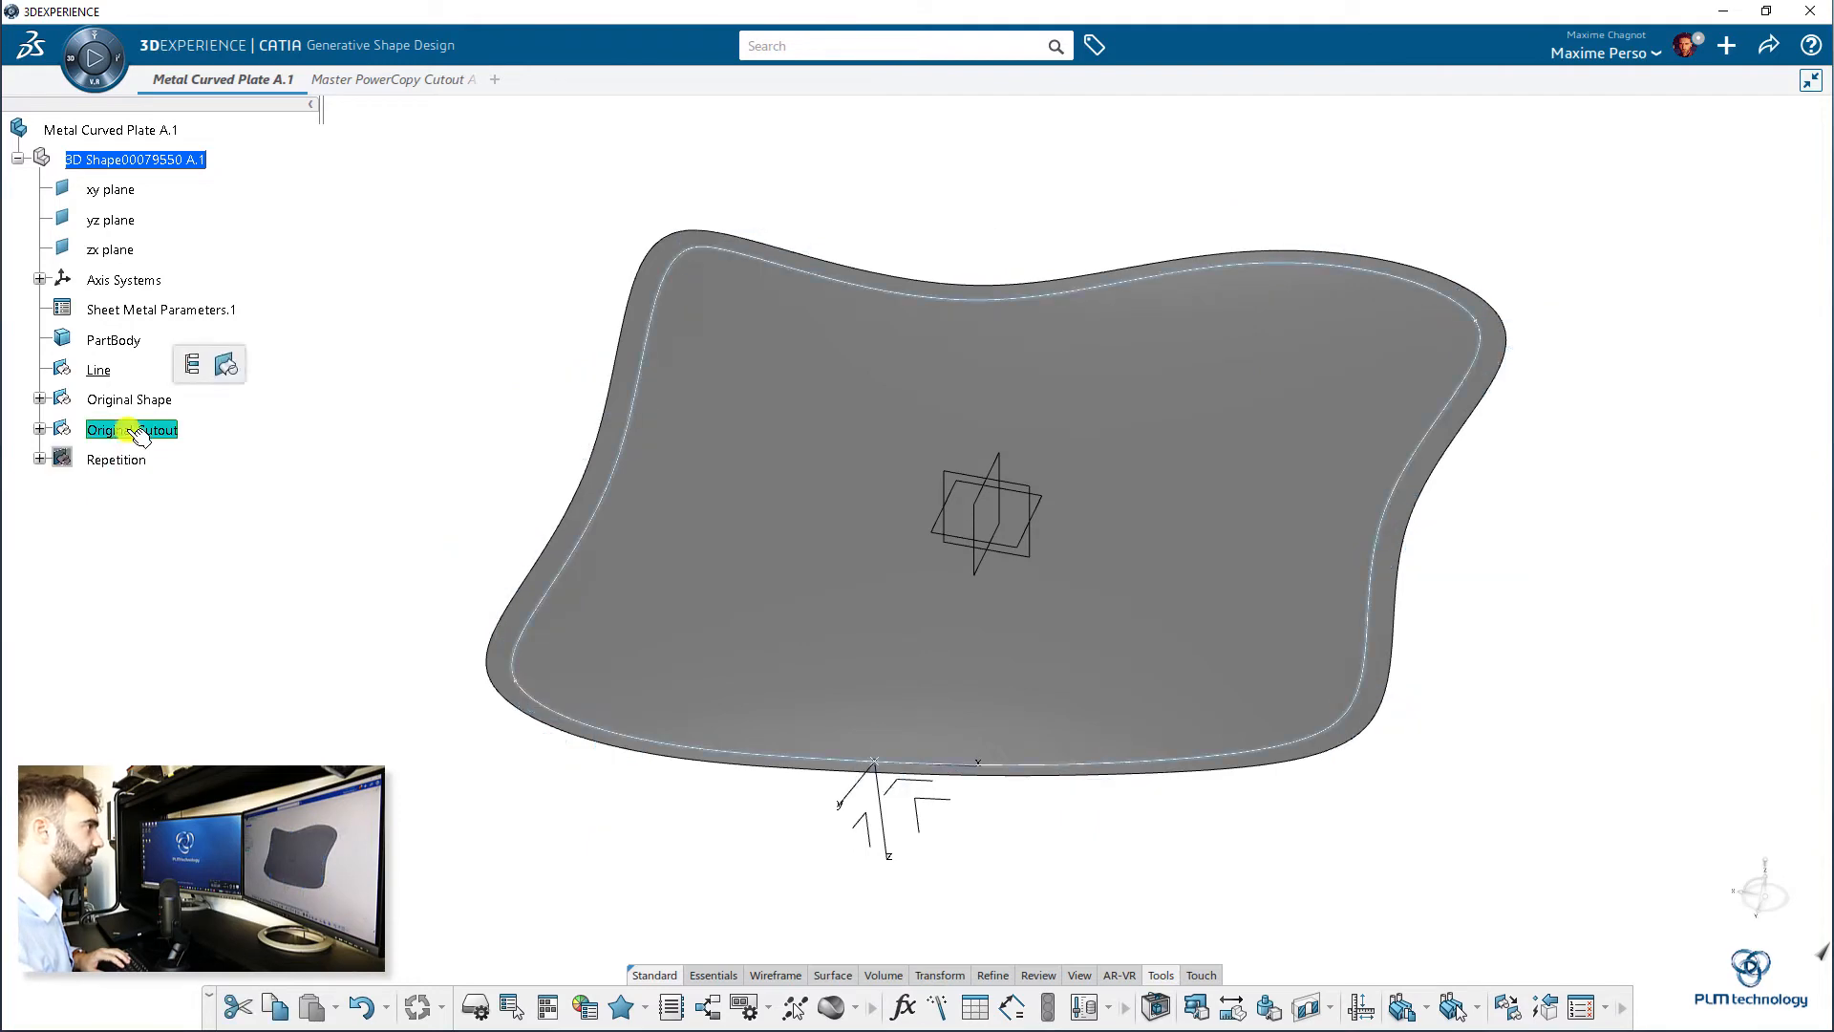
click(227, 364)
click(256, 676)
middle_drag(256, 676, 129, 371)
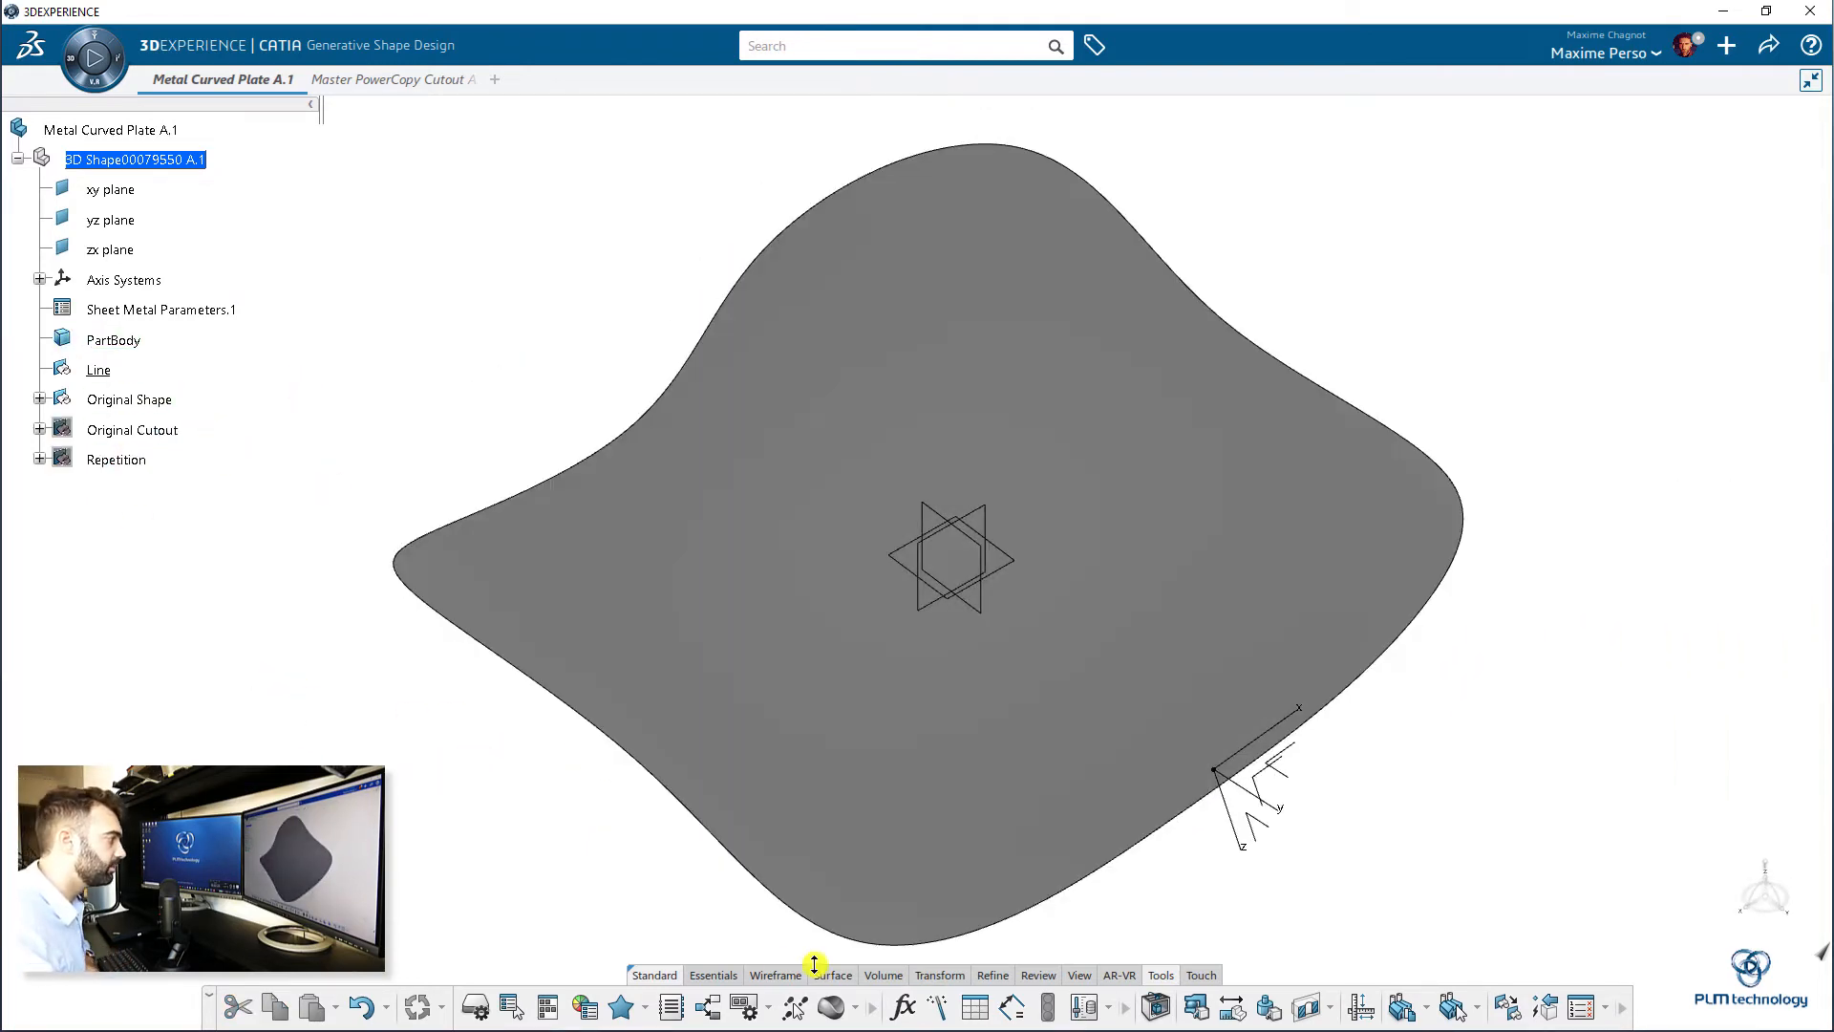
- Create an intersection curve between the plate's Split.1 surface and the yz plane in the Line geometrical set
click(721, 976)
click(755, 1007)
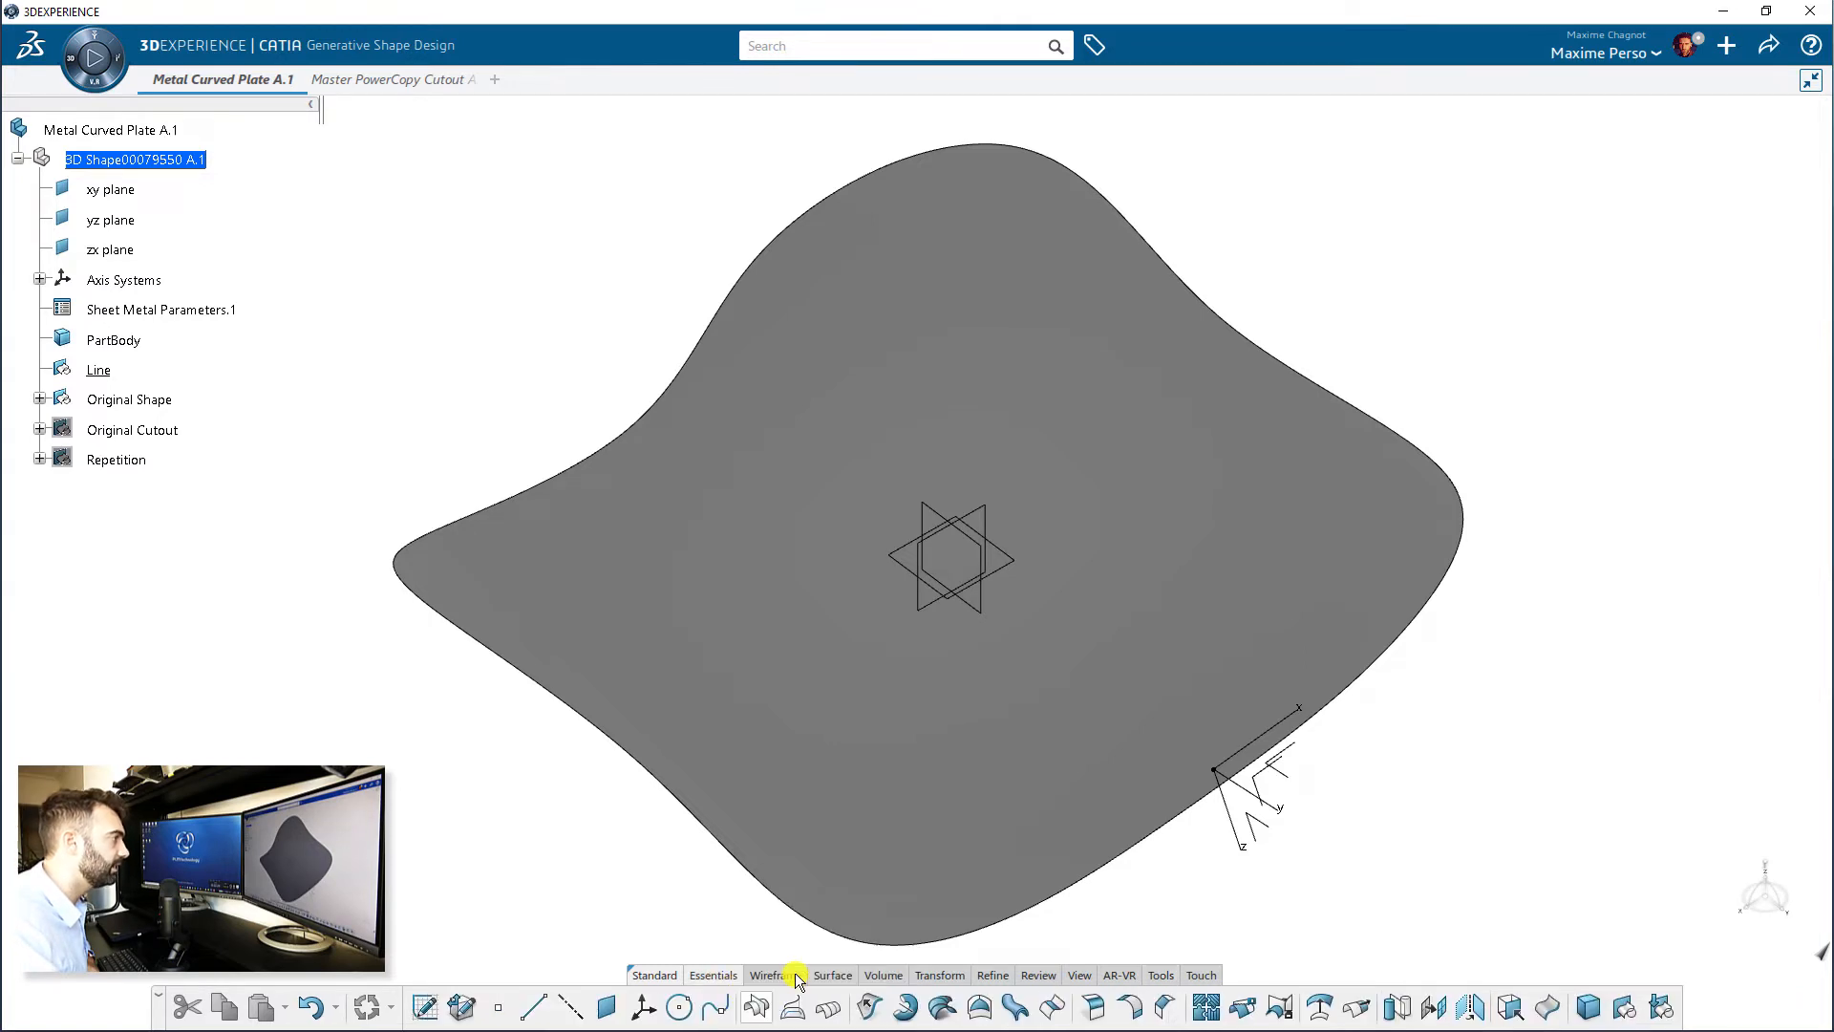
click(1043, 621)
click(981, 611)
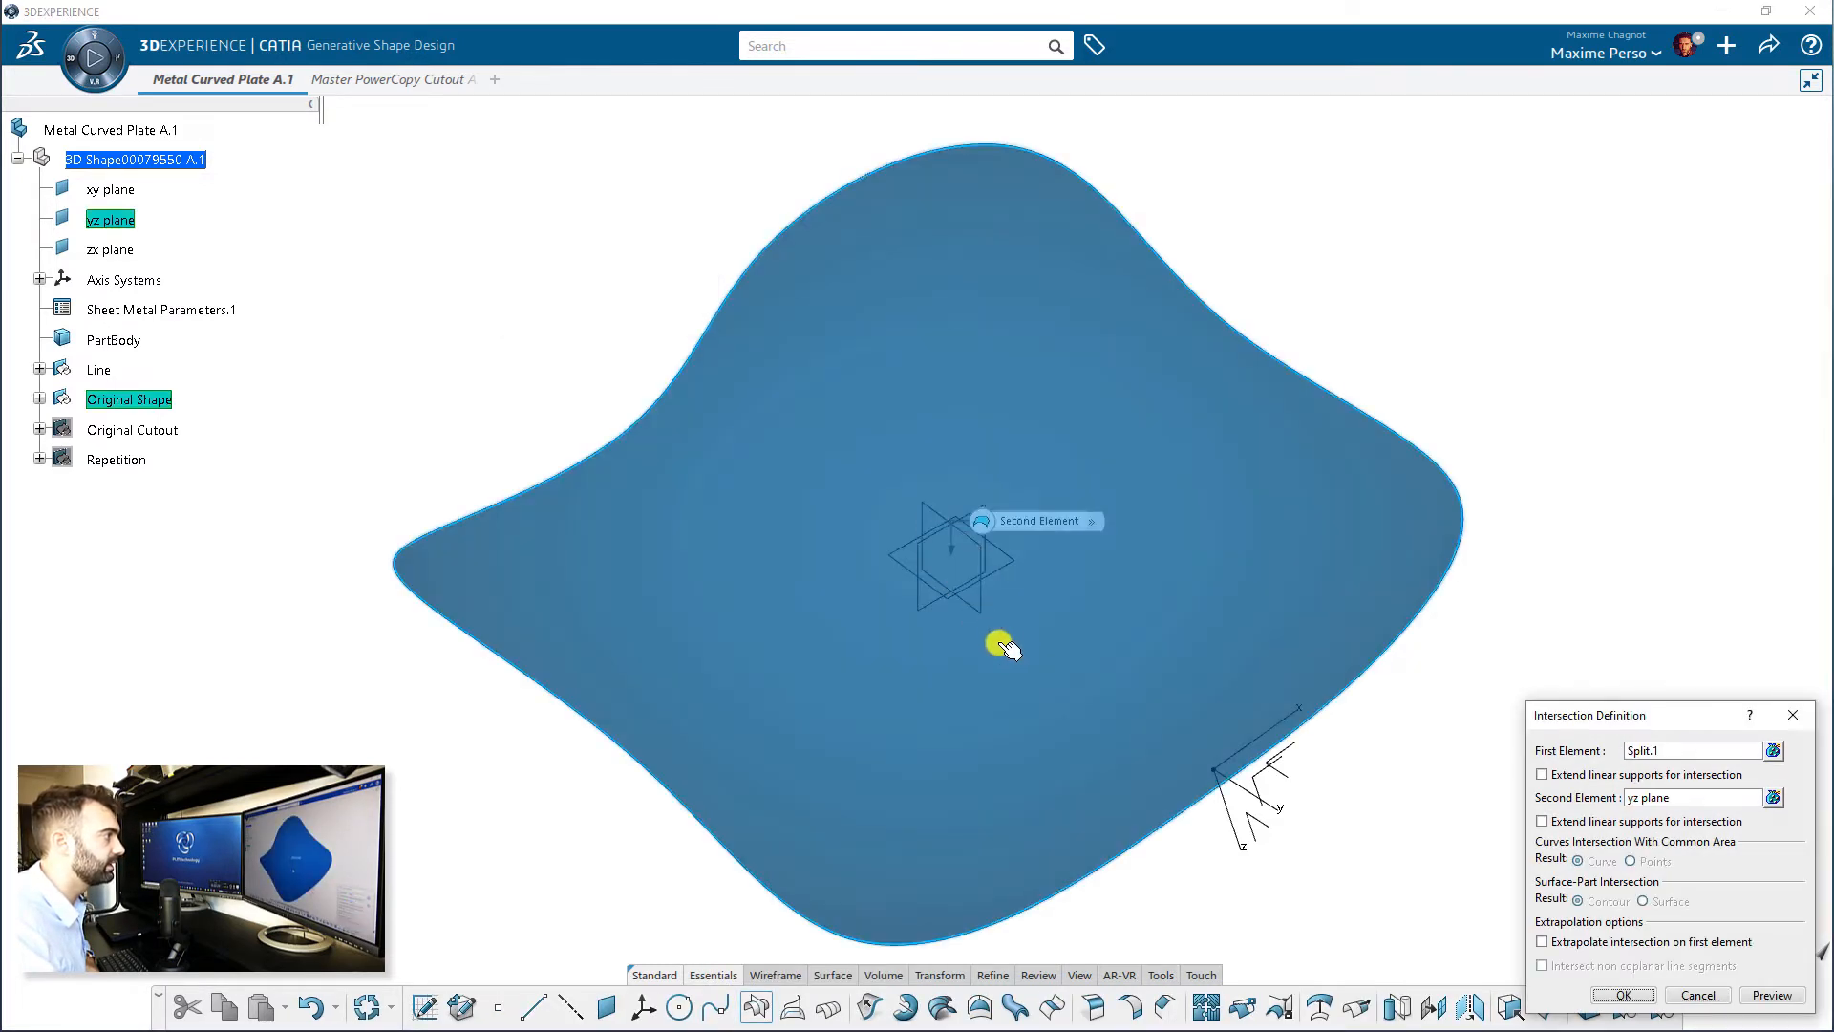
click(1765, 995)
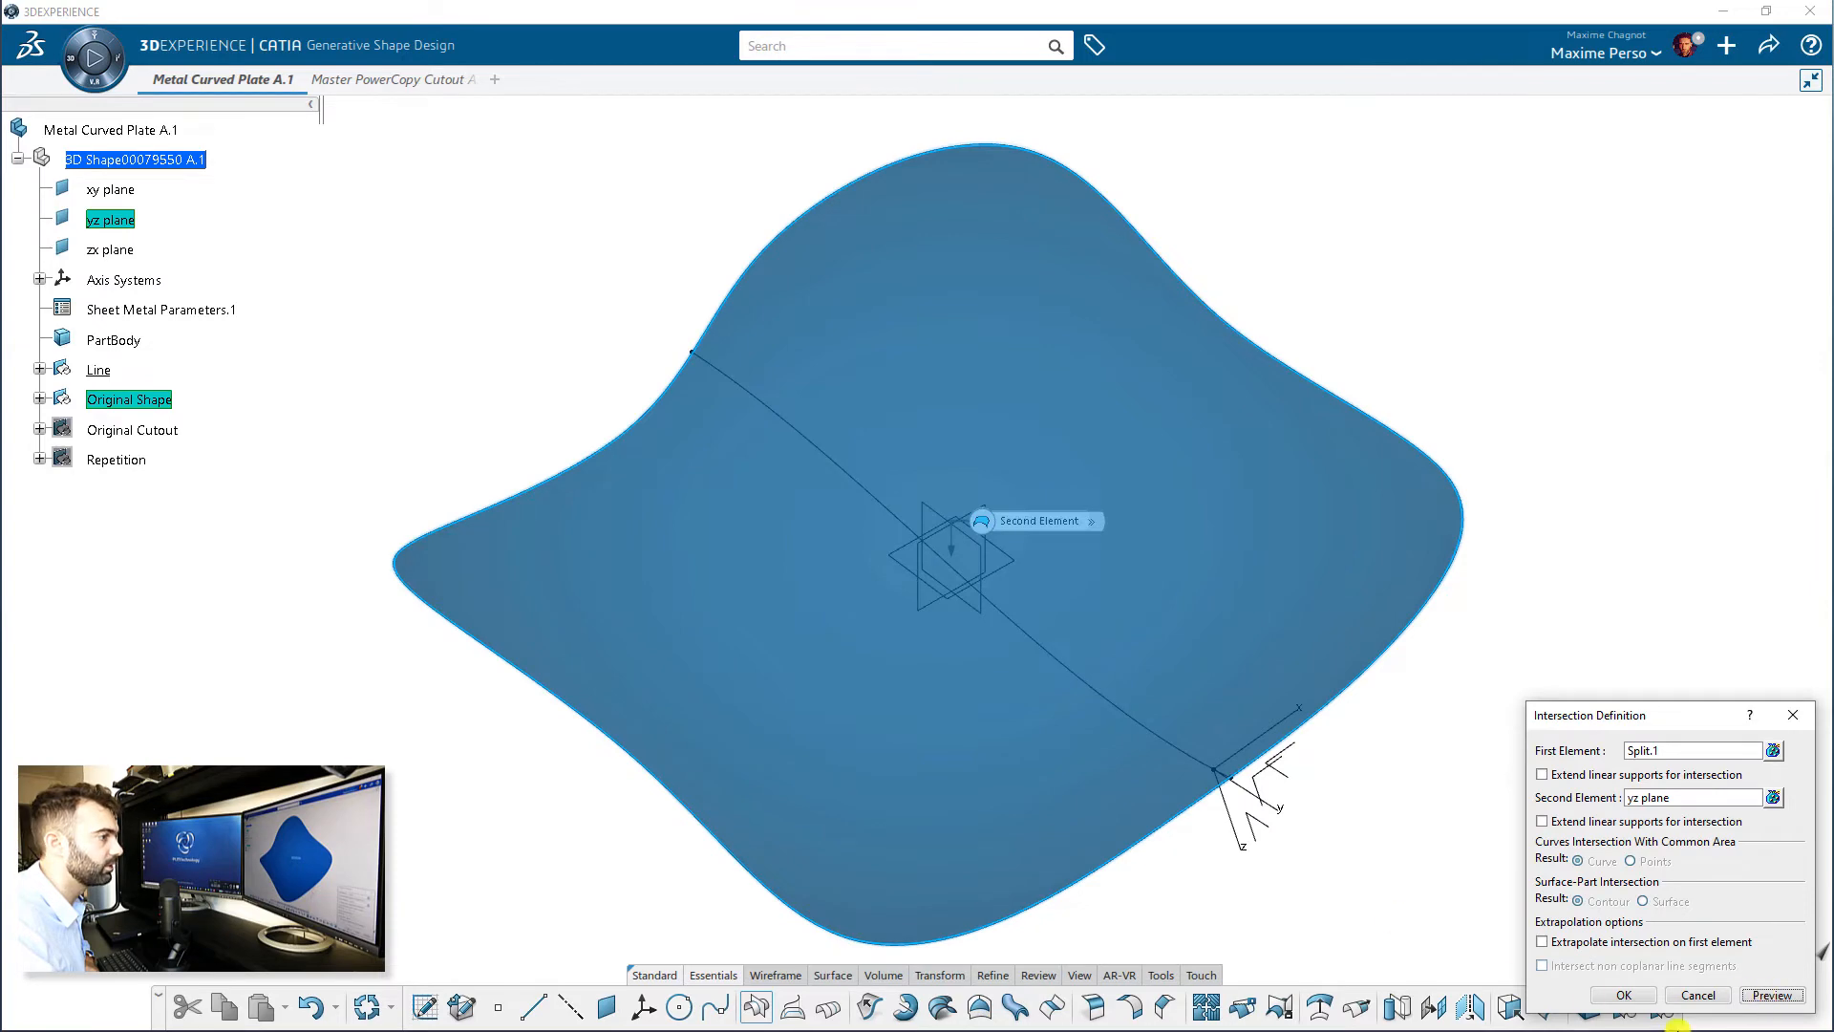
click(1645, 997)
middle_drag(1289, 757, 1219, 781)
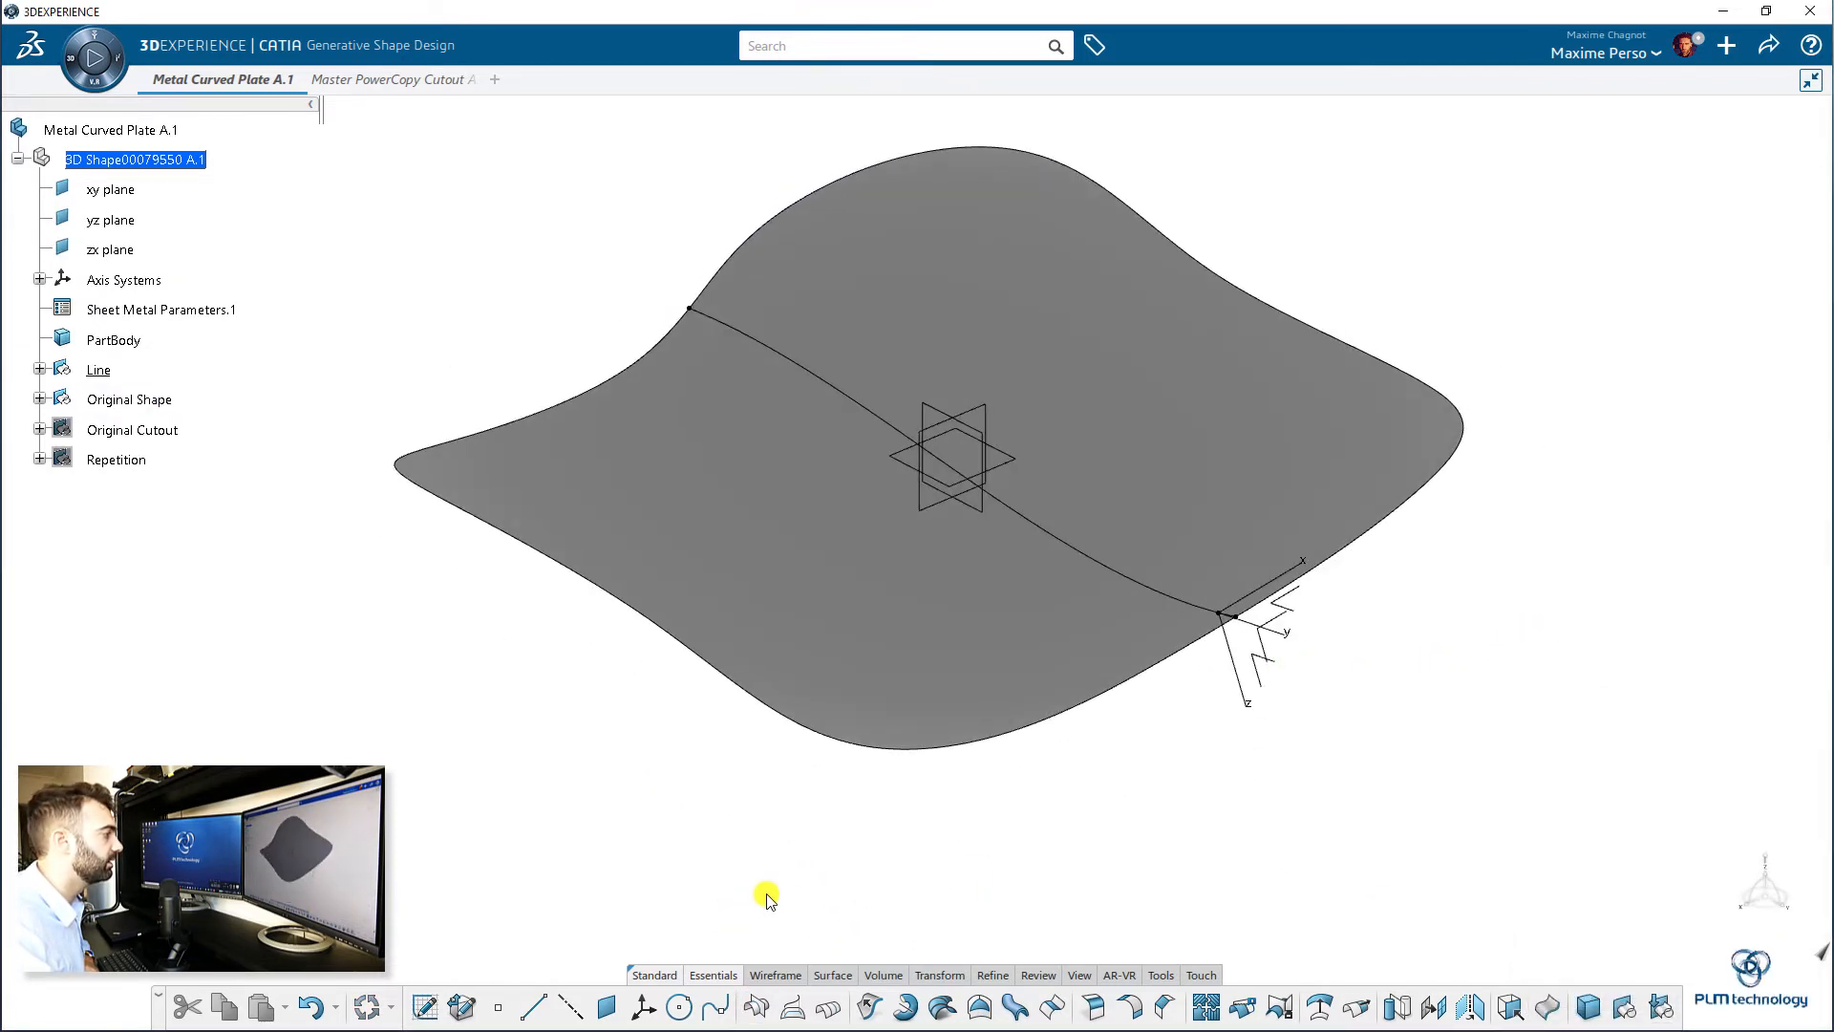
- Create a point on the intersection curve at a ratio of curve length of 0
middle_drag(1023, 794, 811, 712)
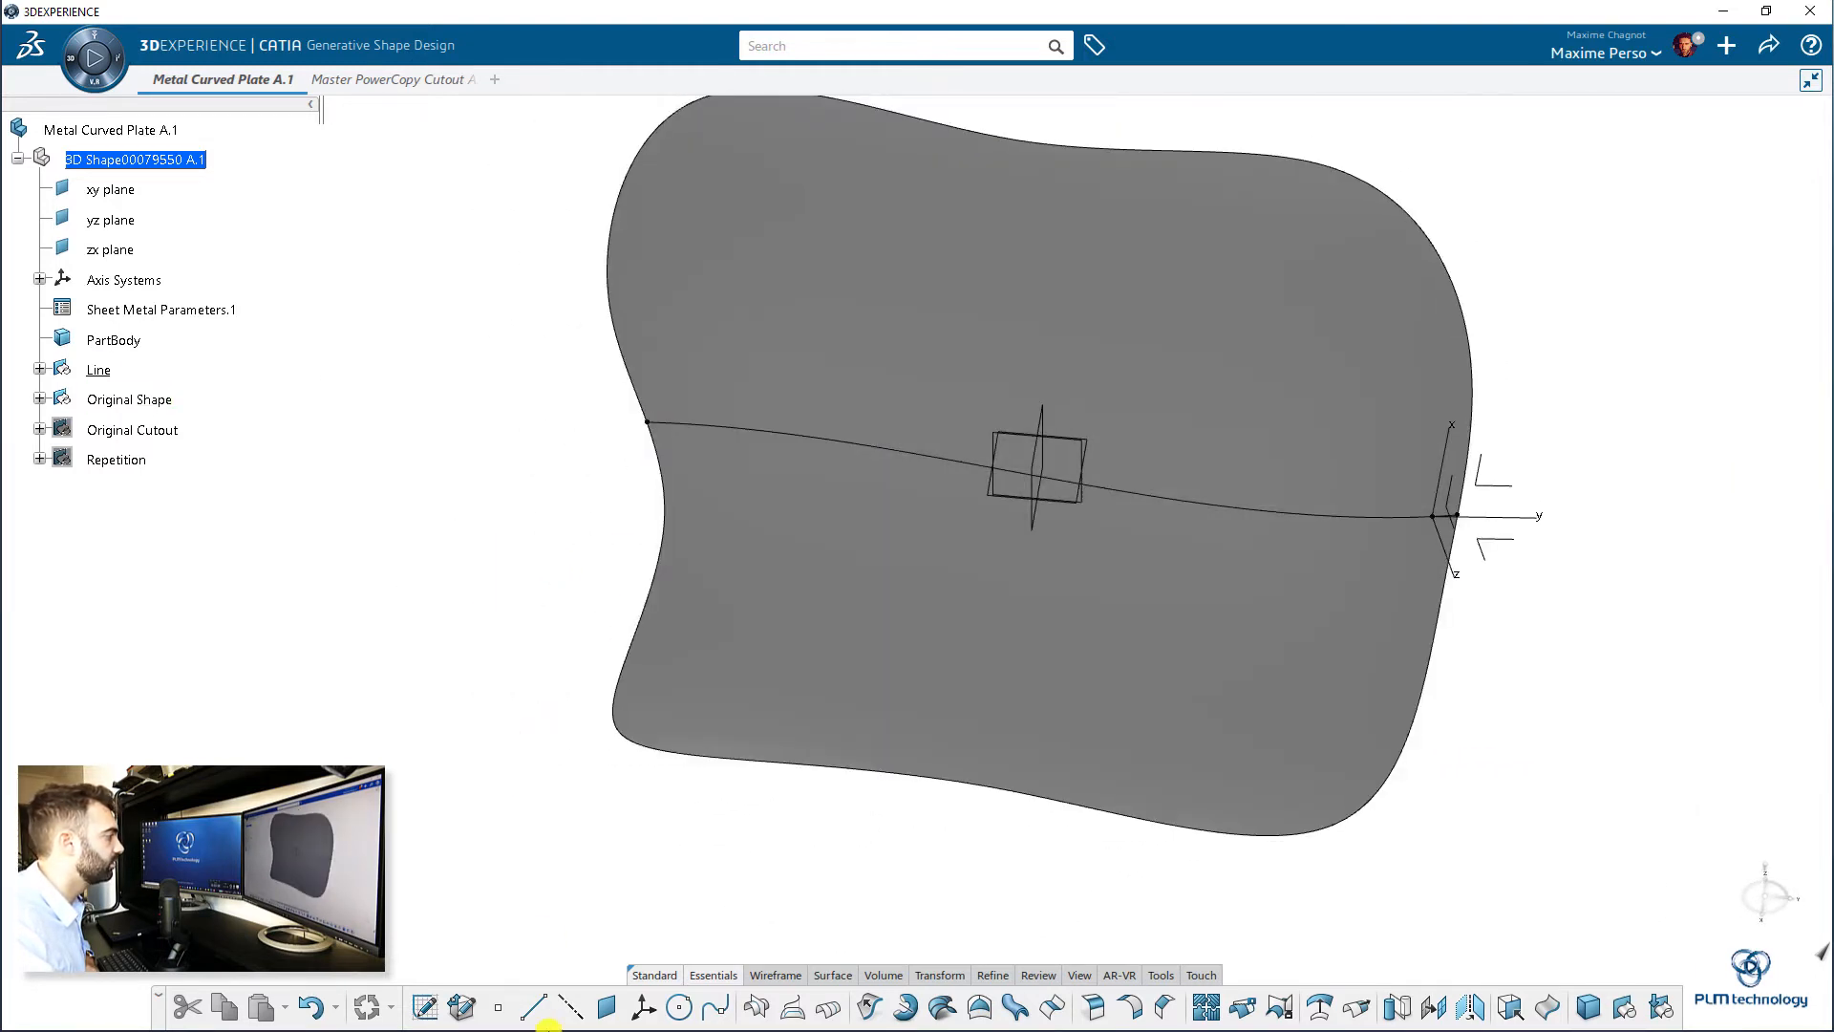
click(497, 1006)
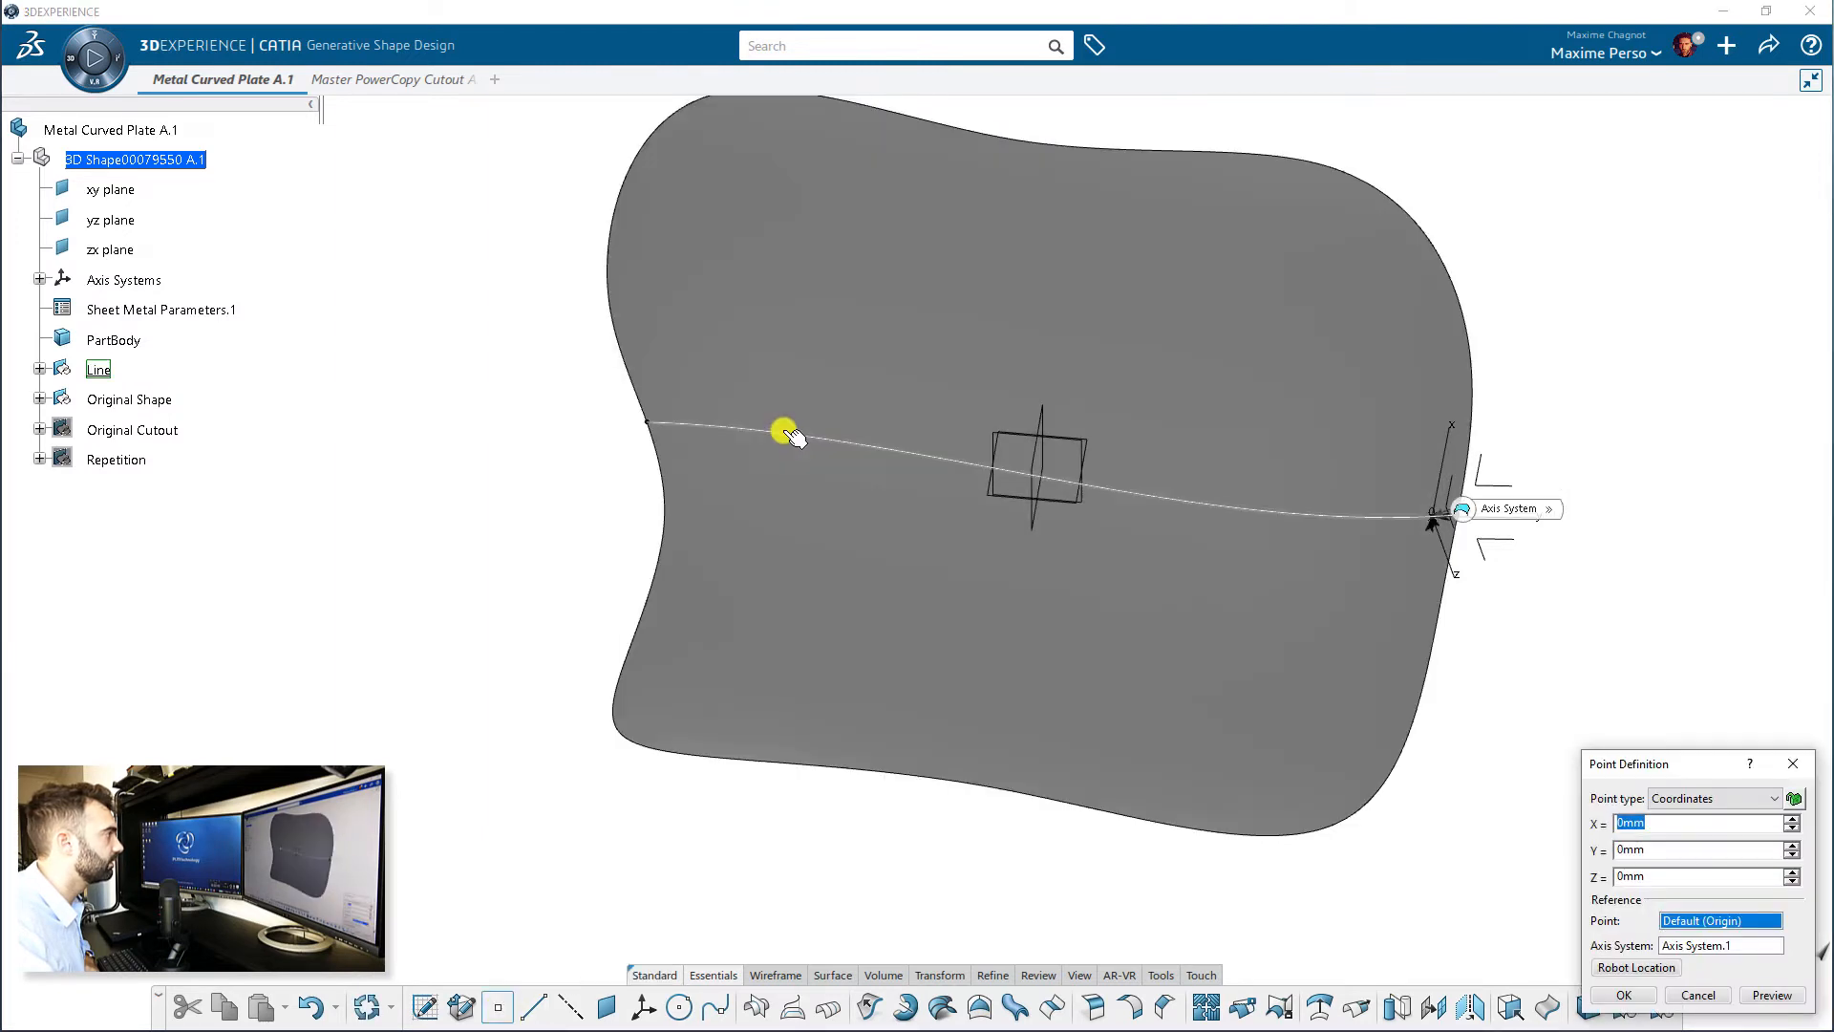
click(787, 432)
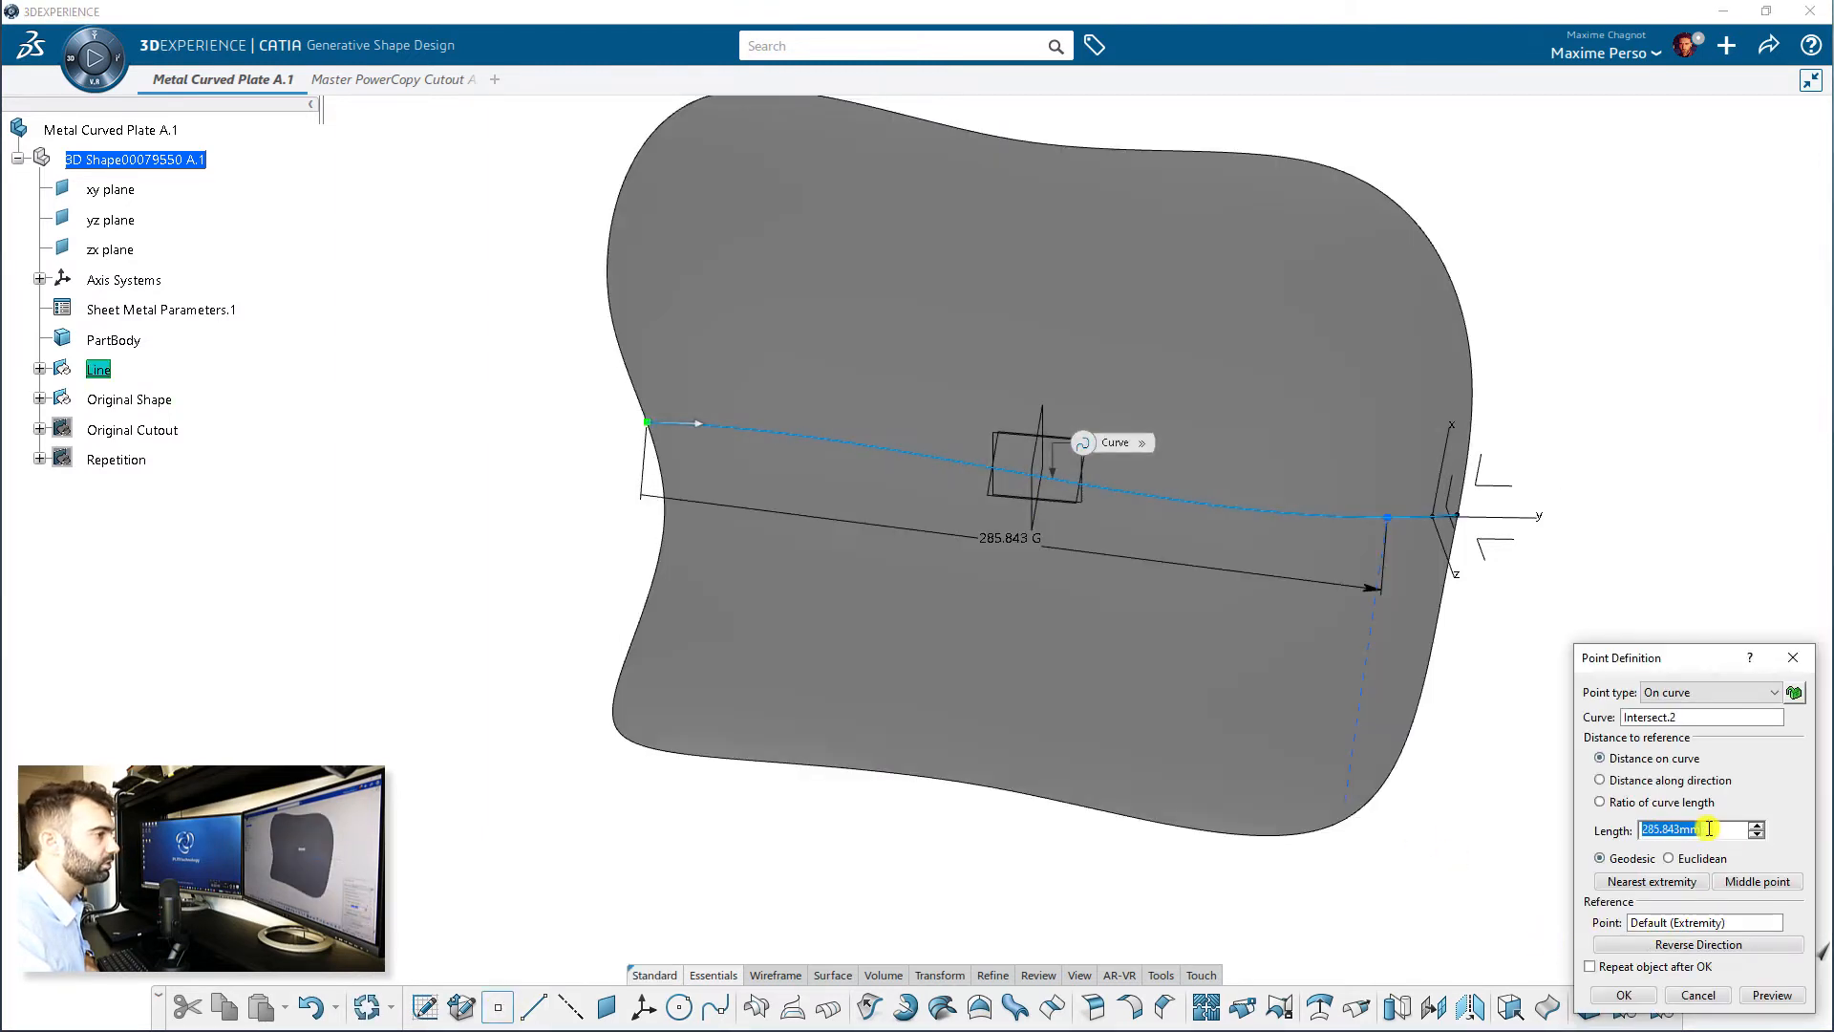
click(1627, 805)
drag(1540, 827, 1503, 827)
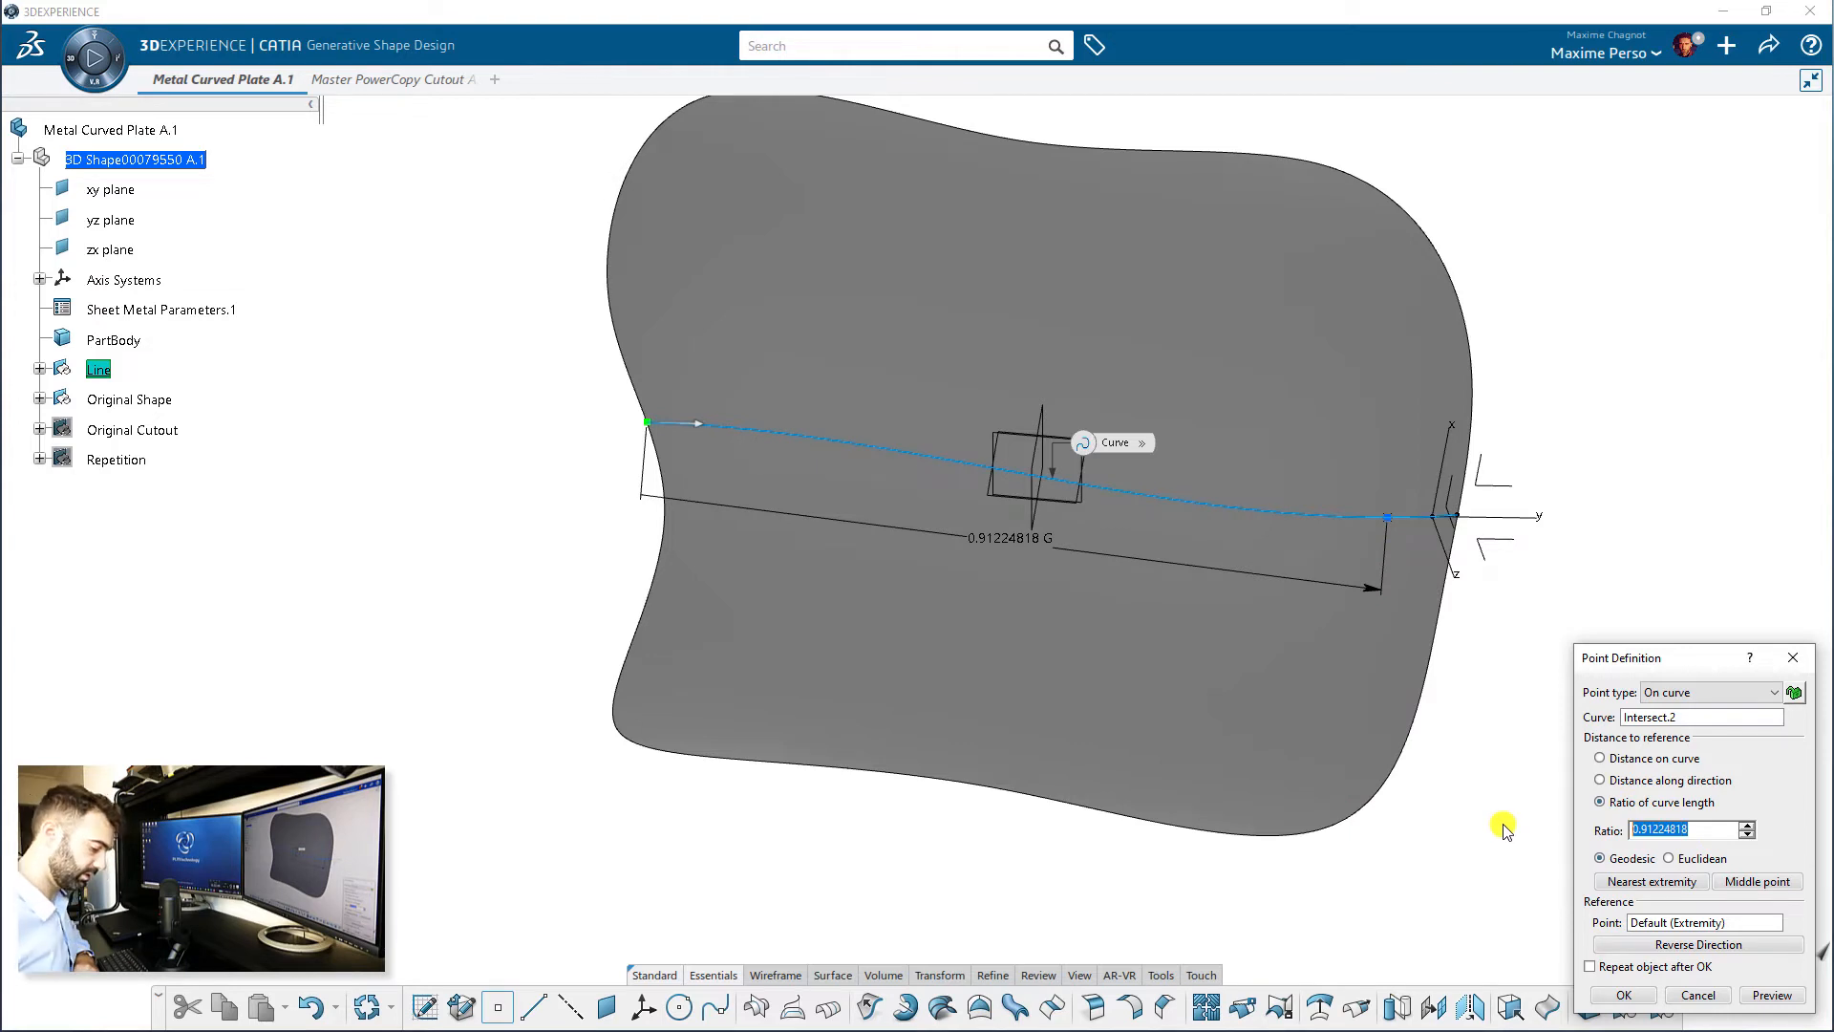
text(0)
key(Return)
- Expand the Line geometrical set, define PartBody as the in-work object and switch to Sheet Metal Design
middle_drag(559, 564, 540, 486)
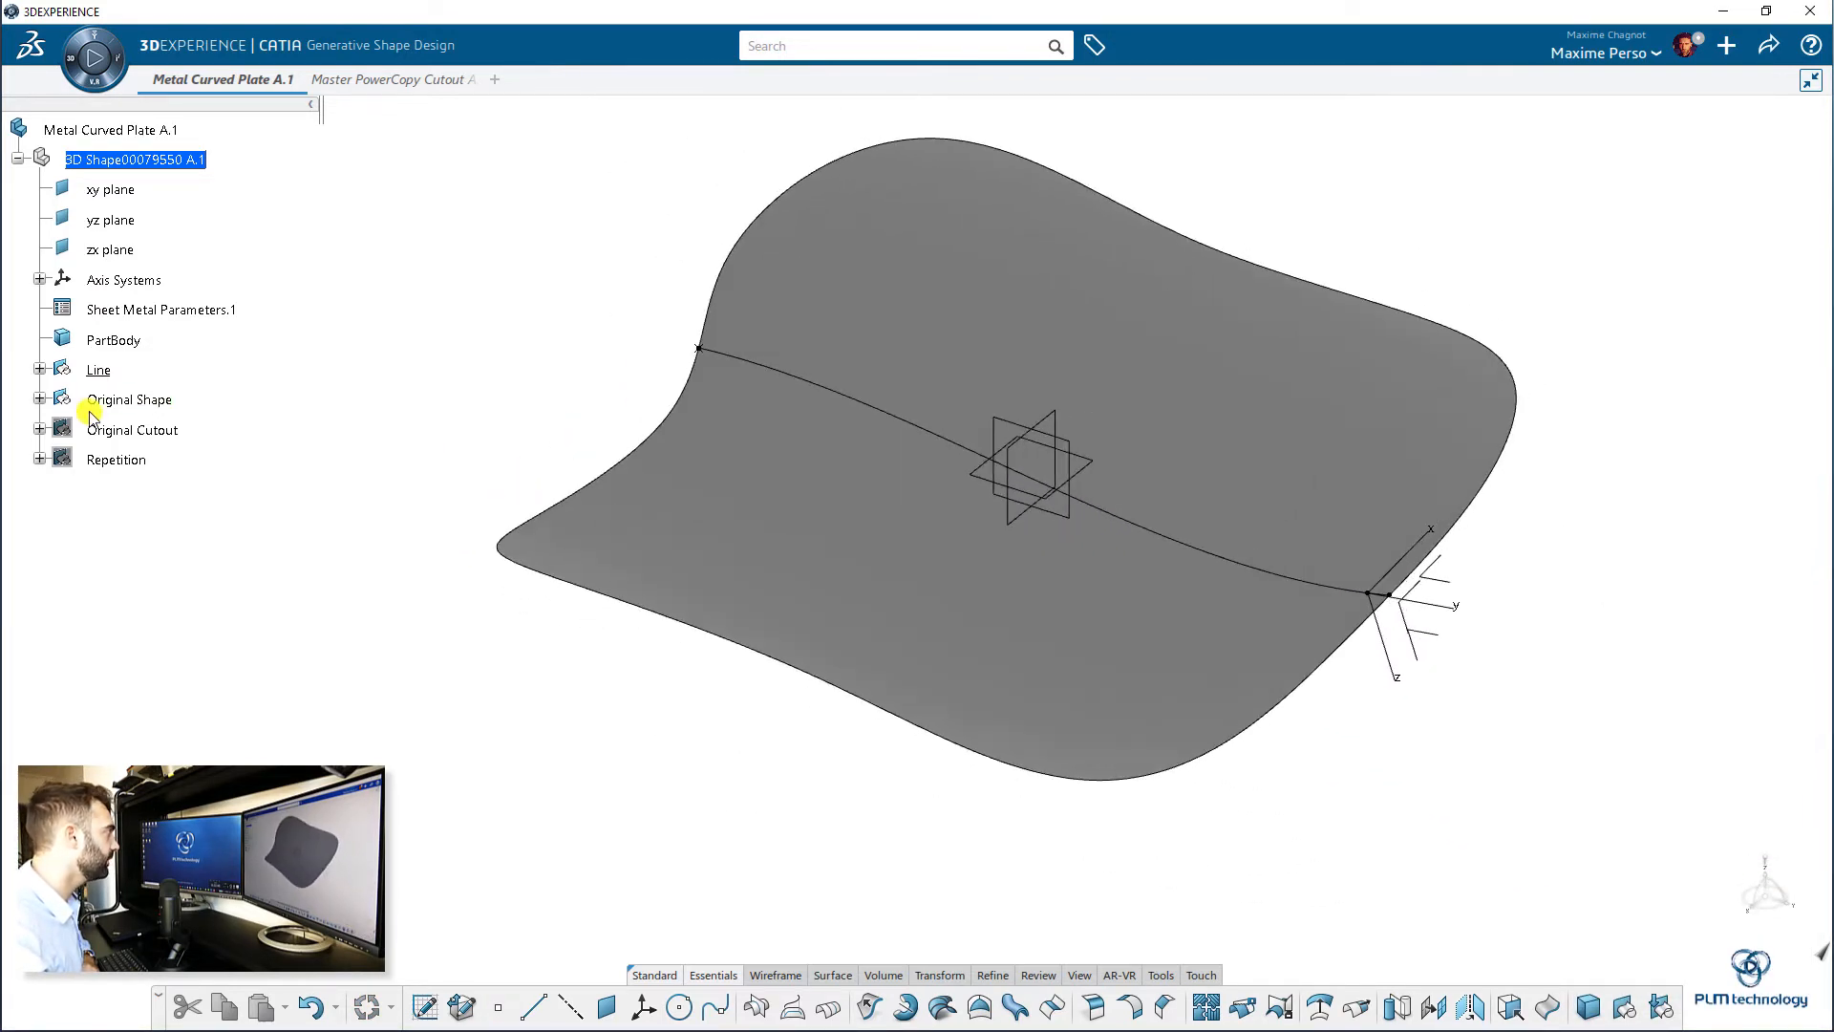
click(39, 369)
click(96, 340)
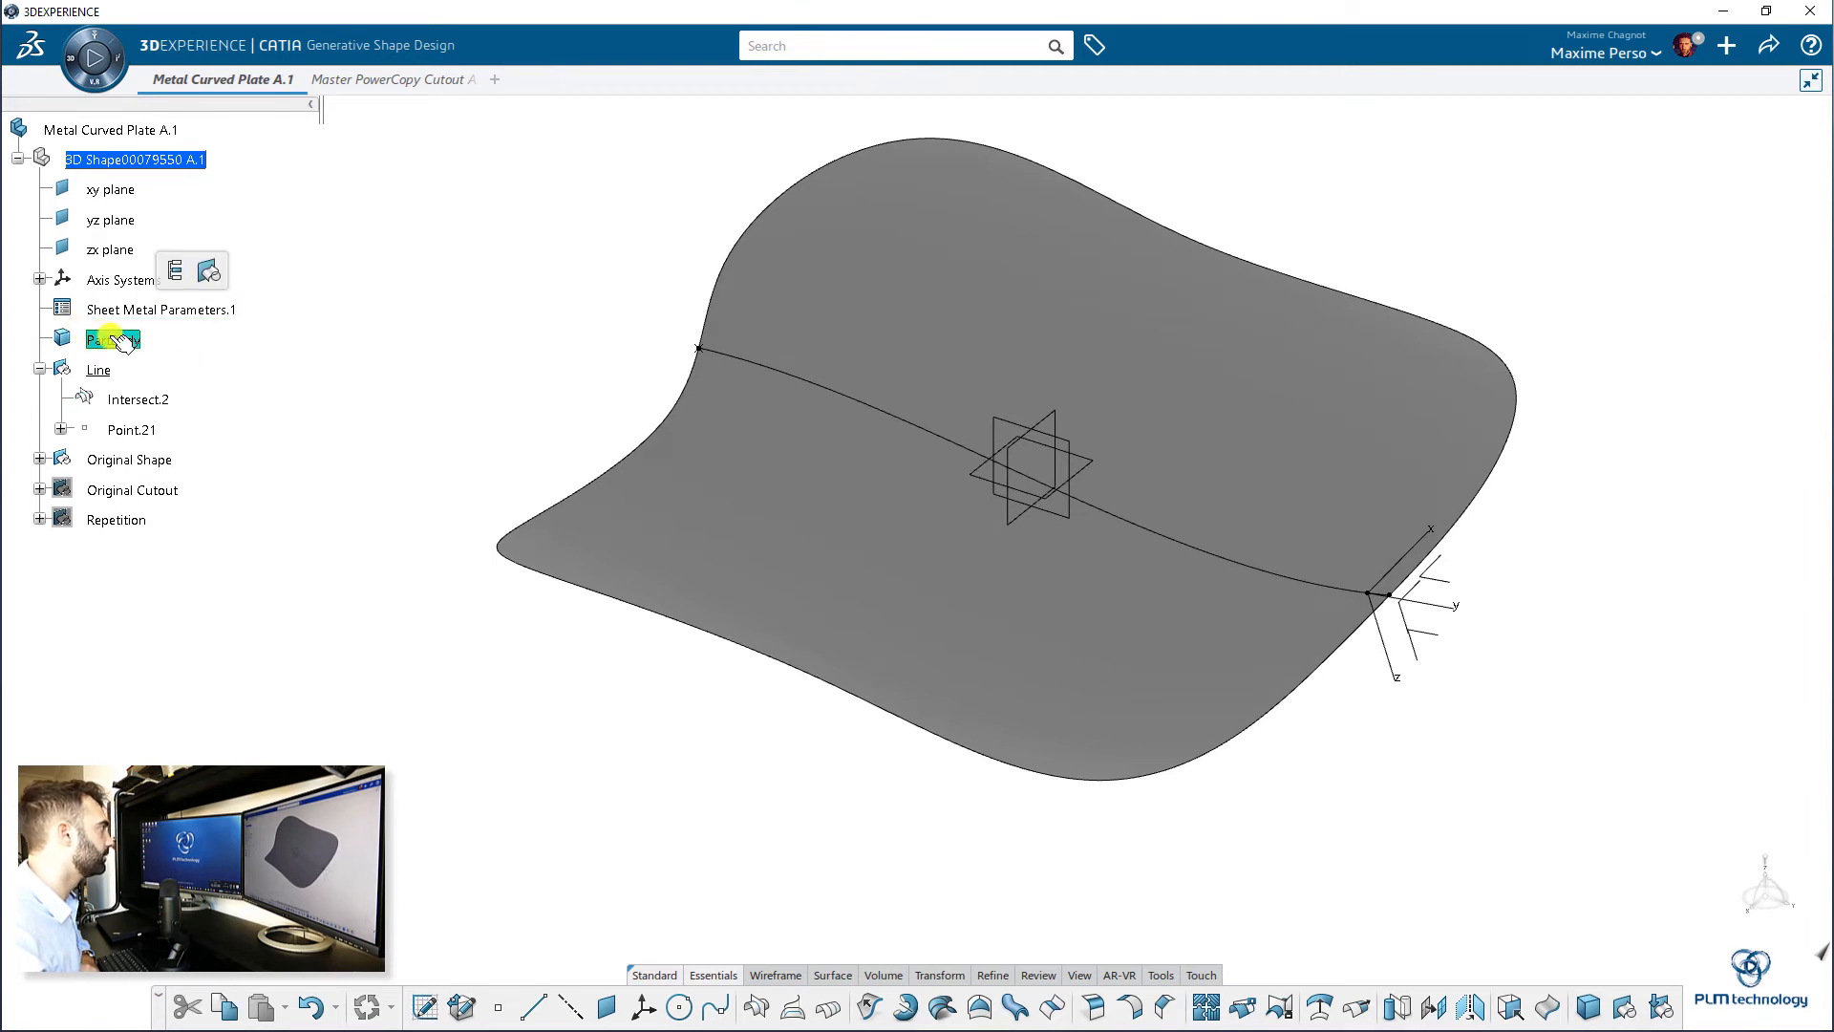
right_click(105, 340)
click(229, 497)
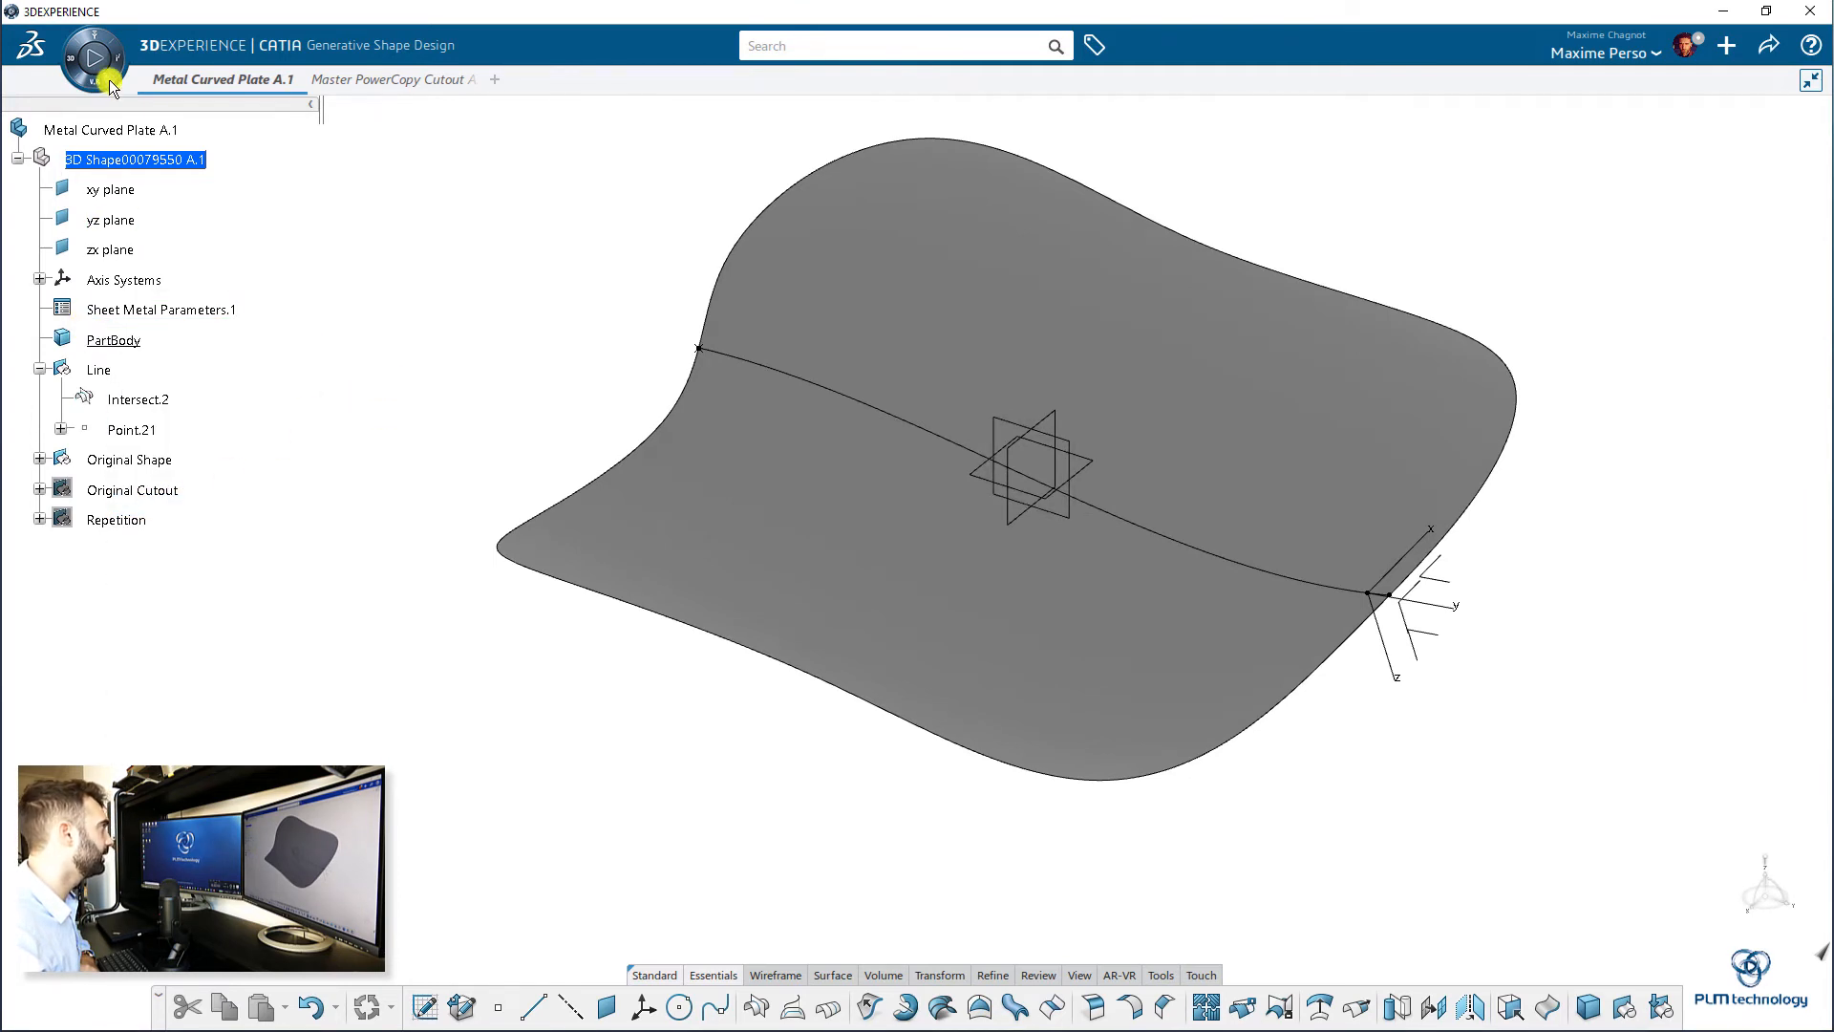
click(79, 69)
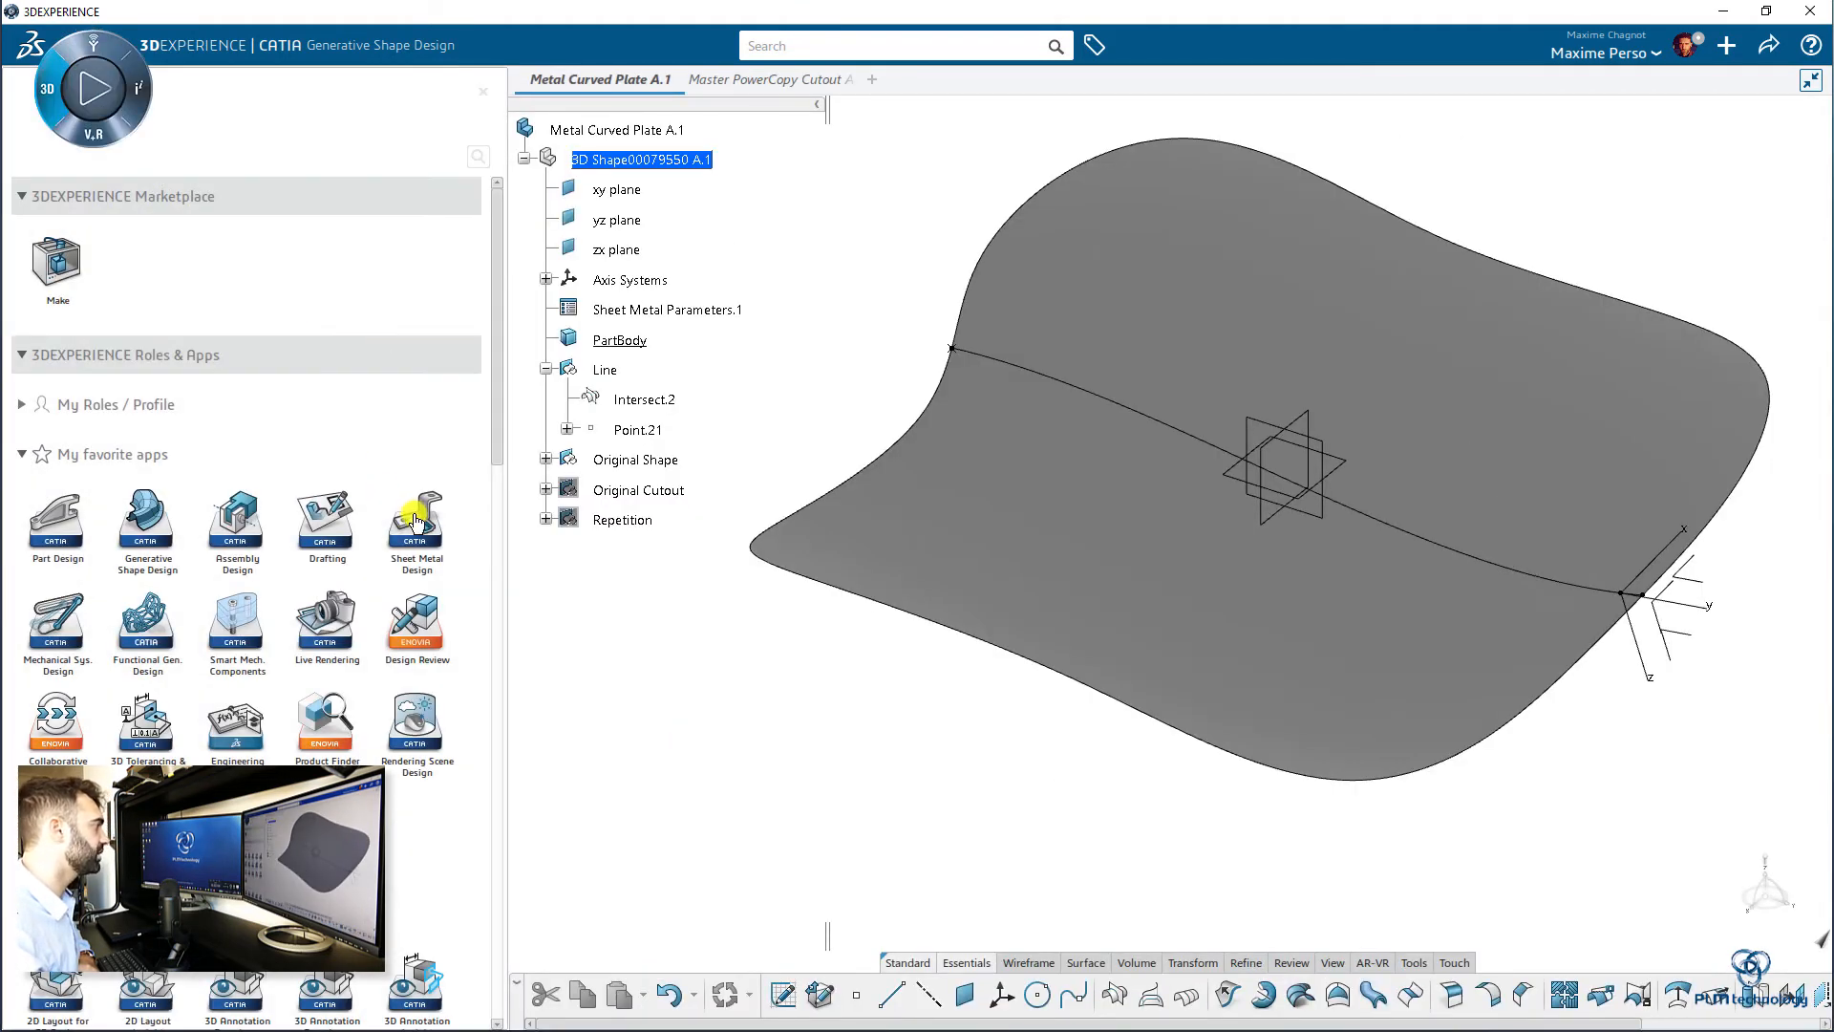
click(414, 520)
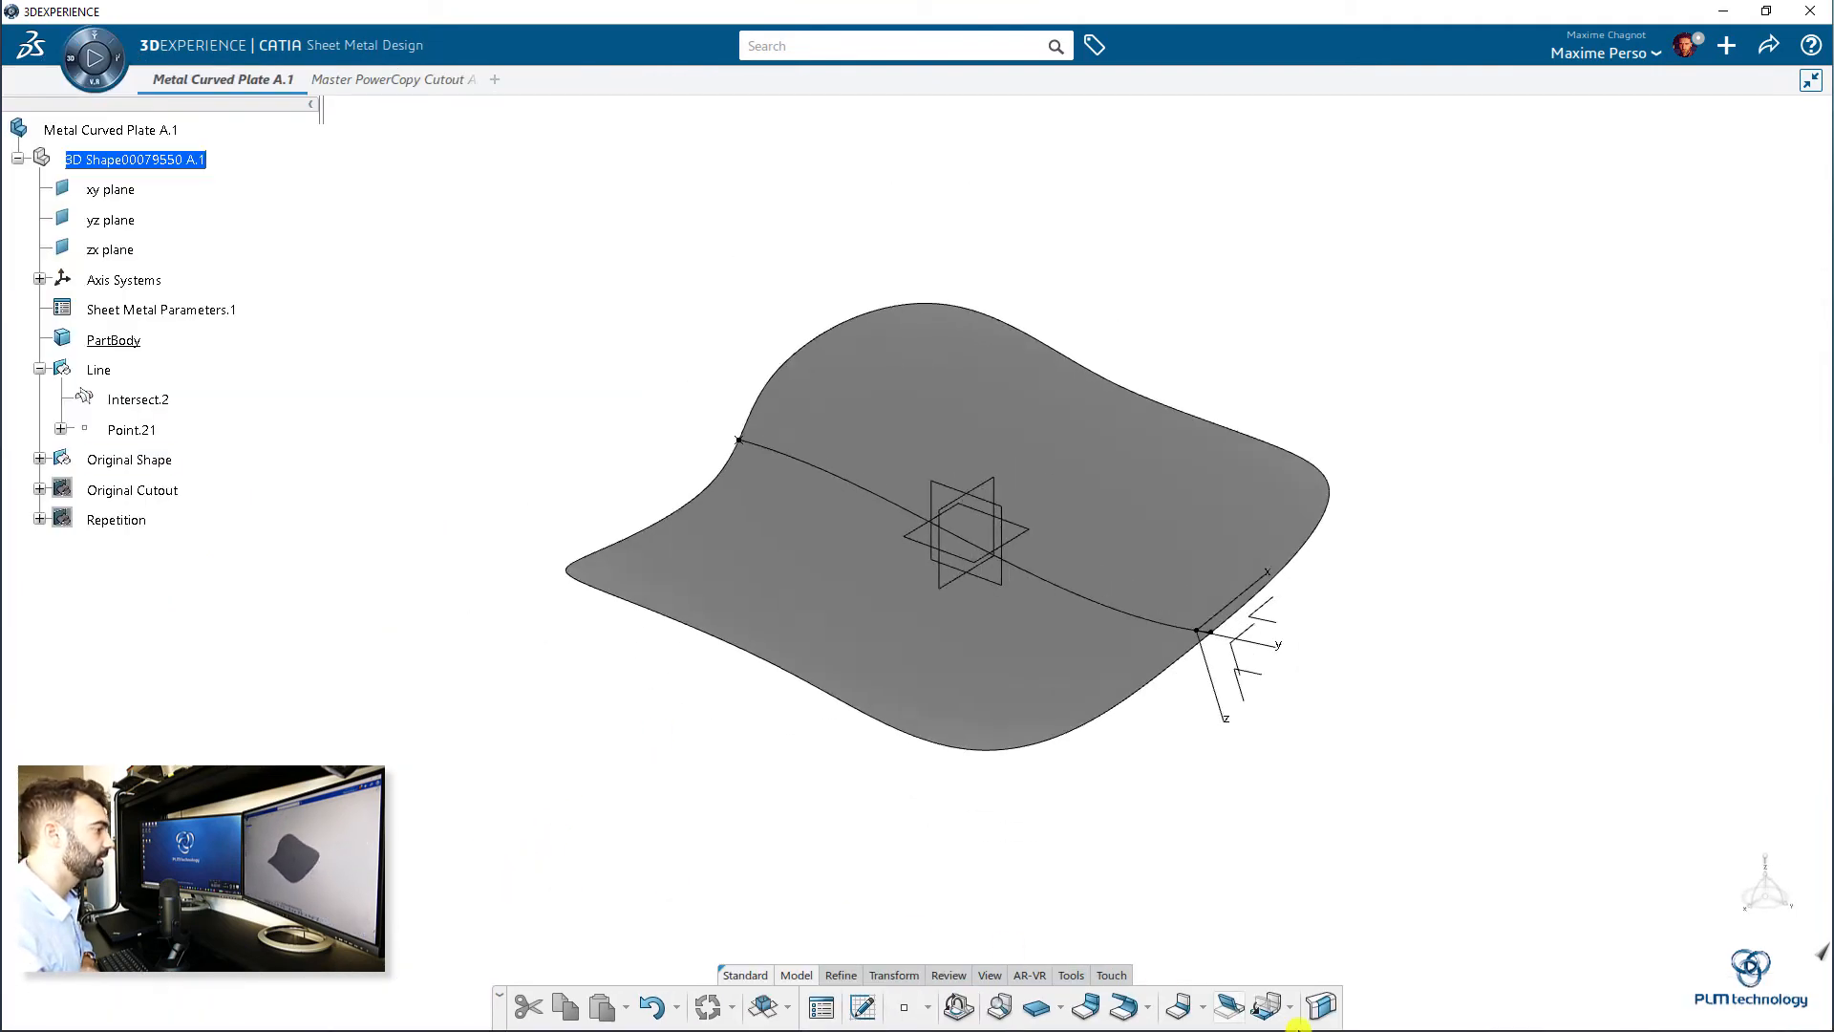
- Set up and preview a Free Form Surface from Split.1, with Intersect.2 as reference wire and Point.21 as fixed point
click(1322, 1004)
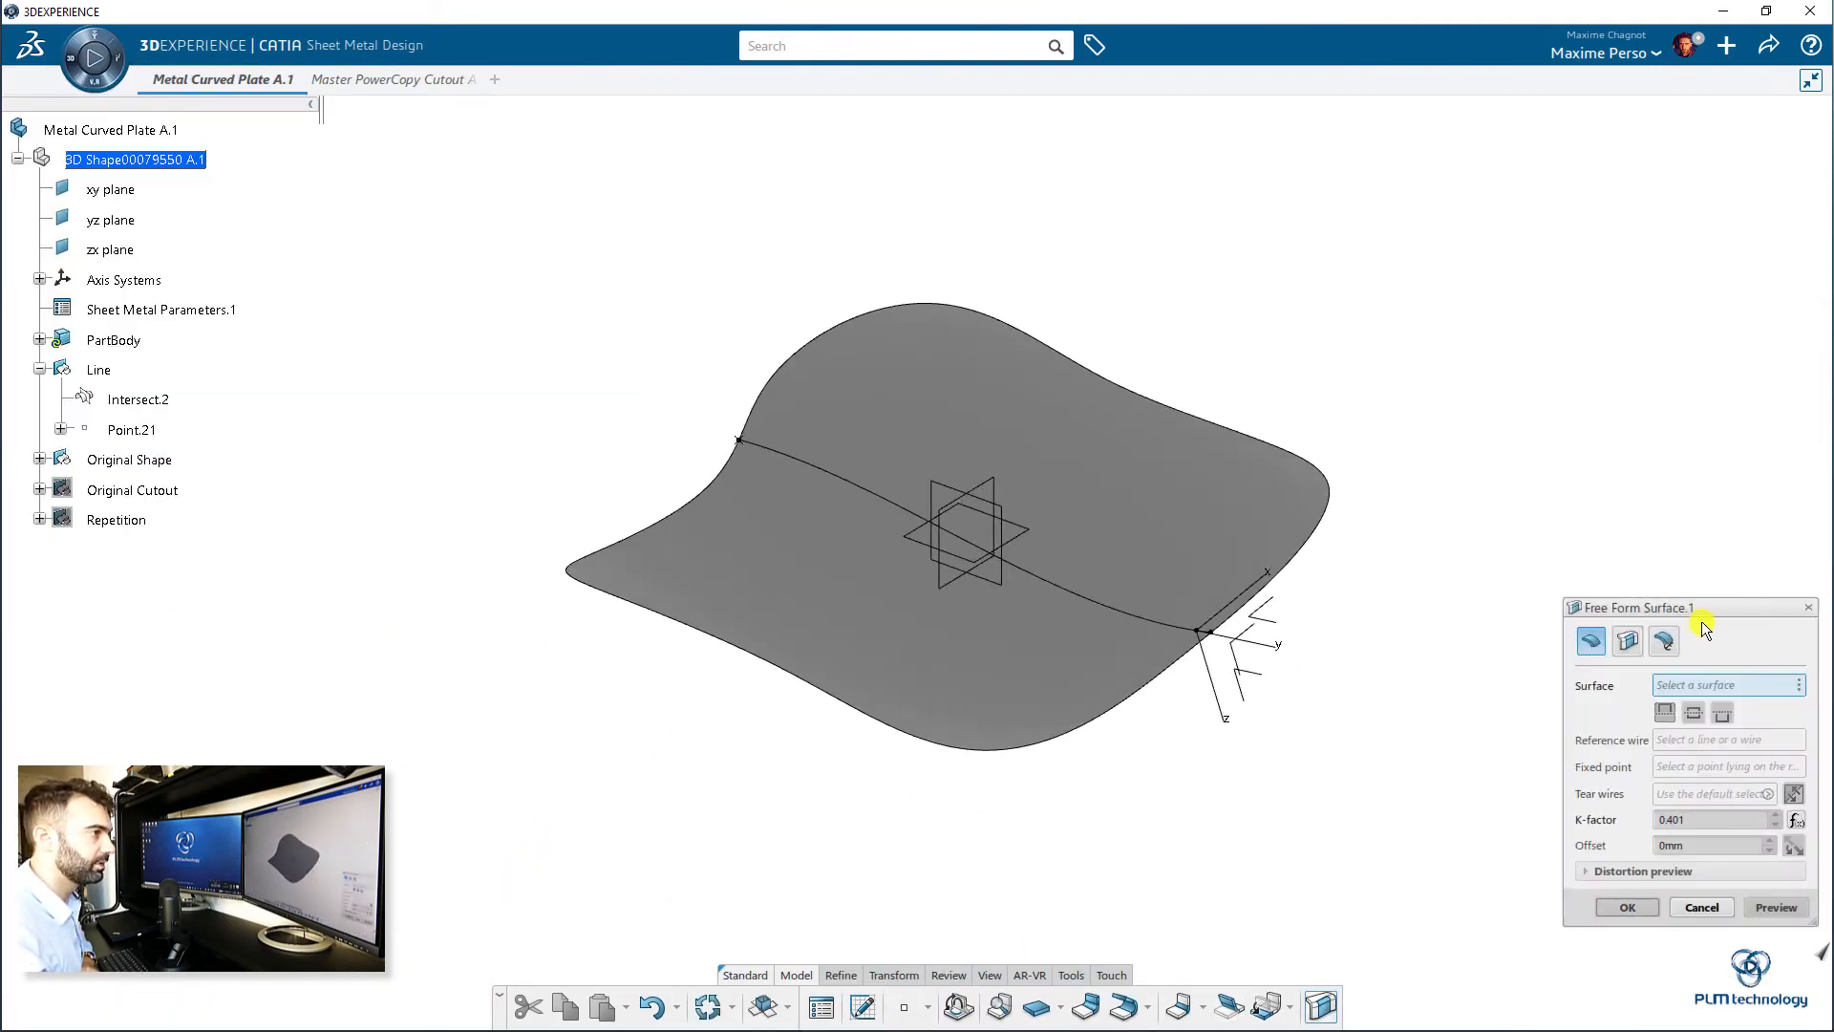
click(1093, 455)
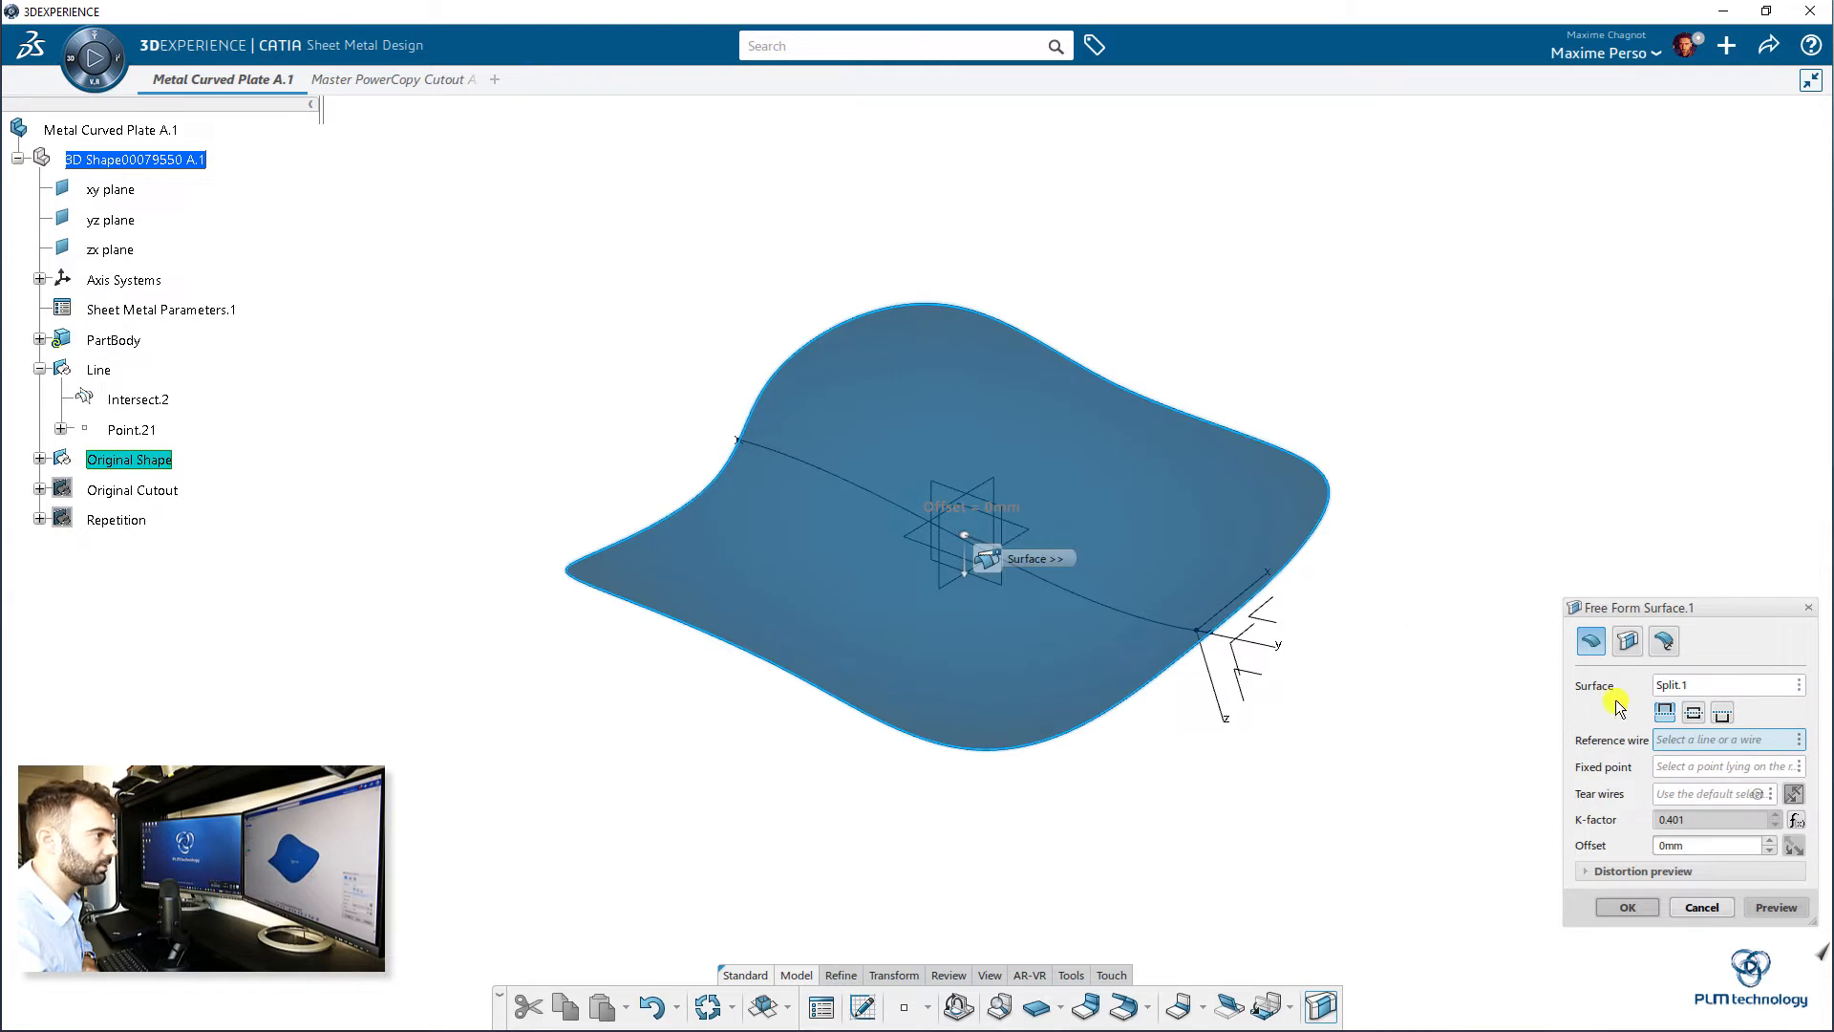
click(1094, 603)
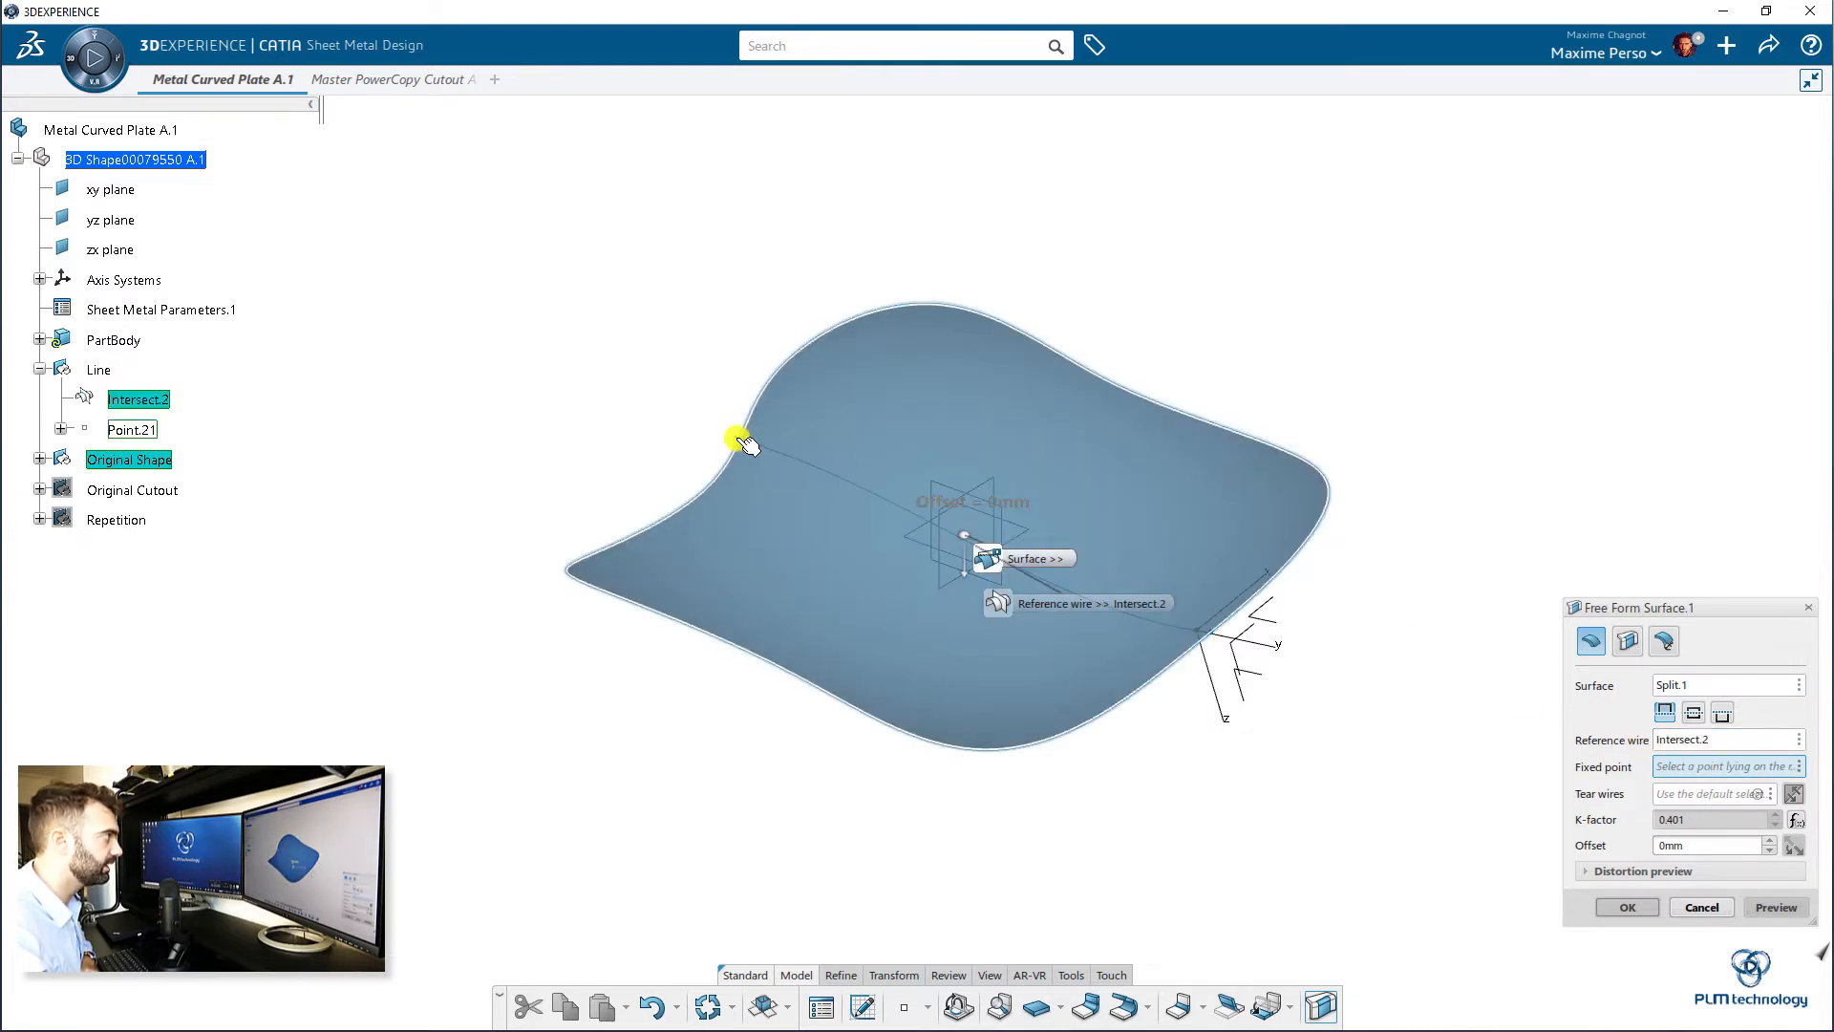
click(744, 442)
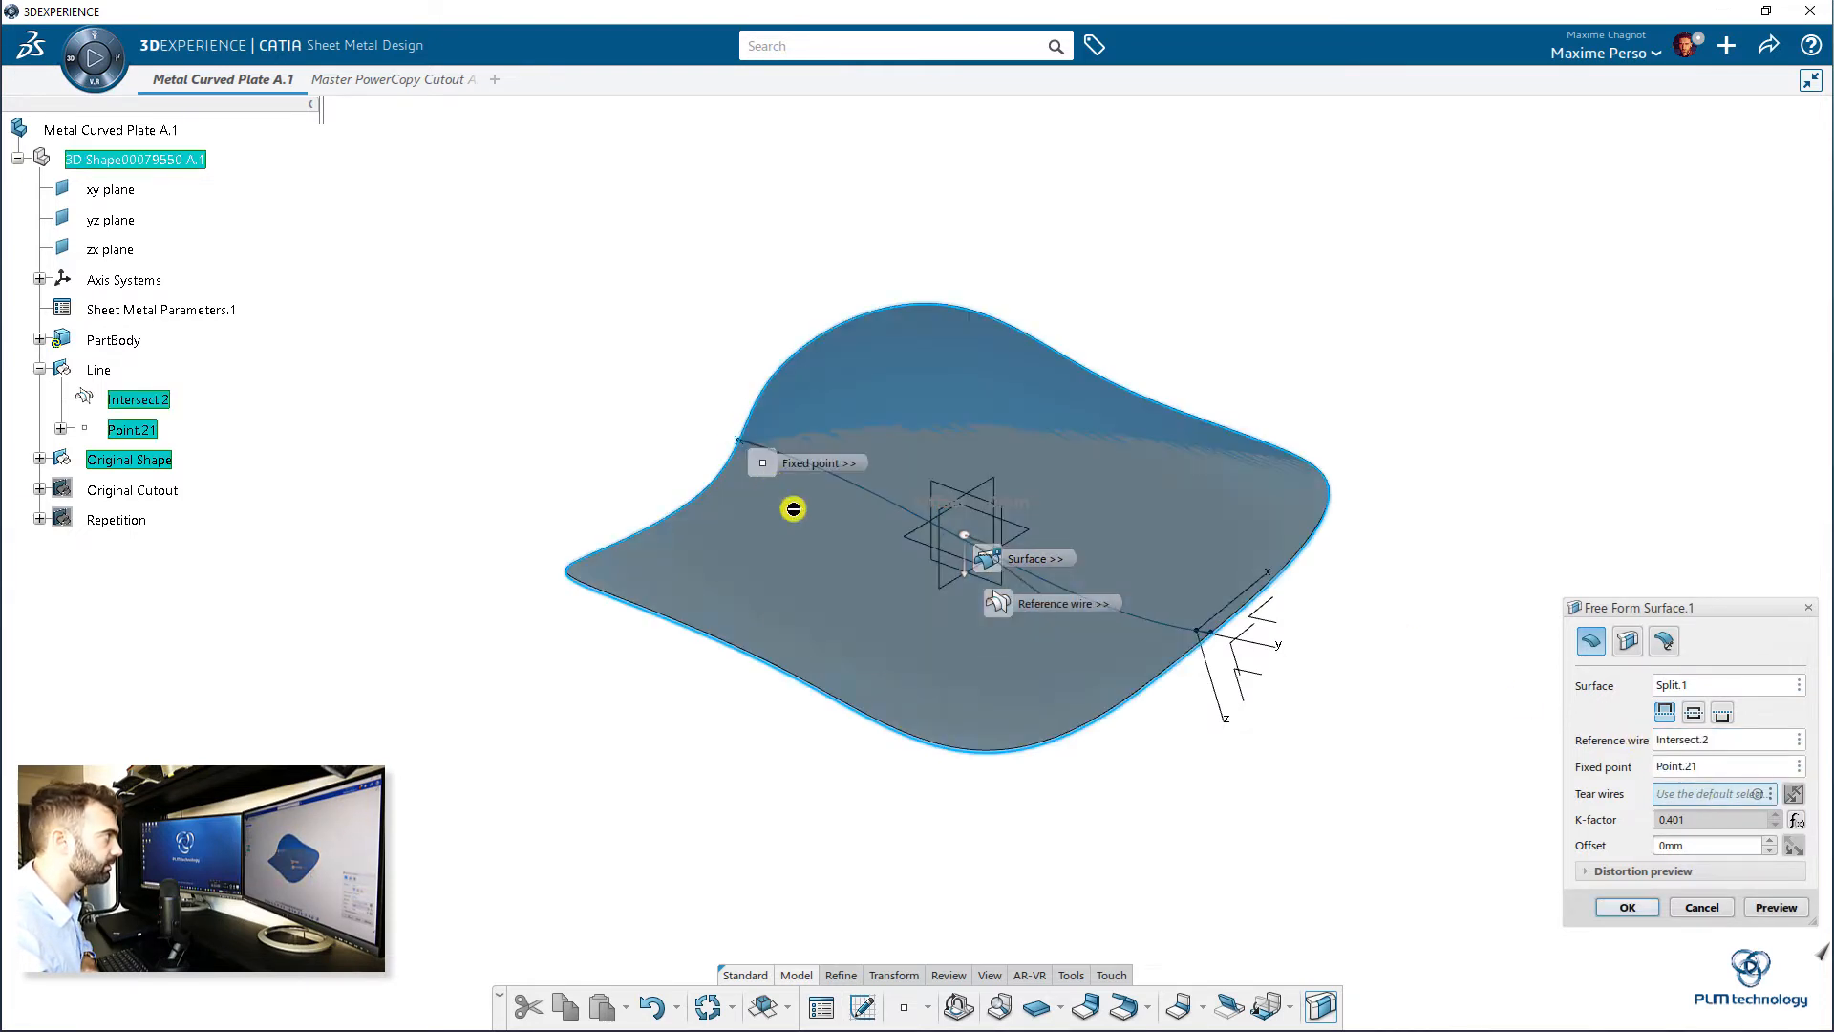
click(1776, 907)
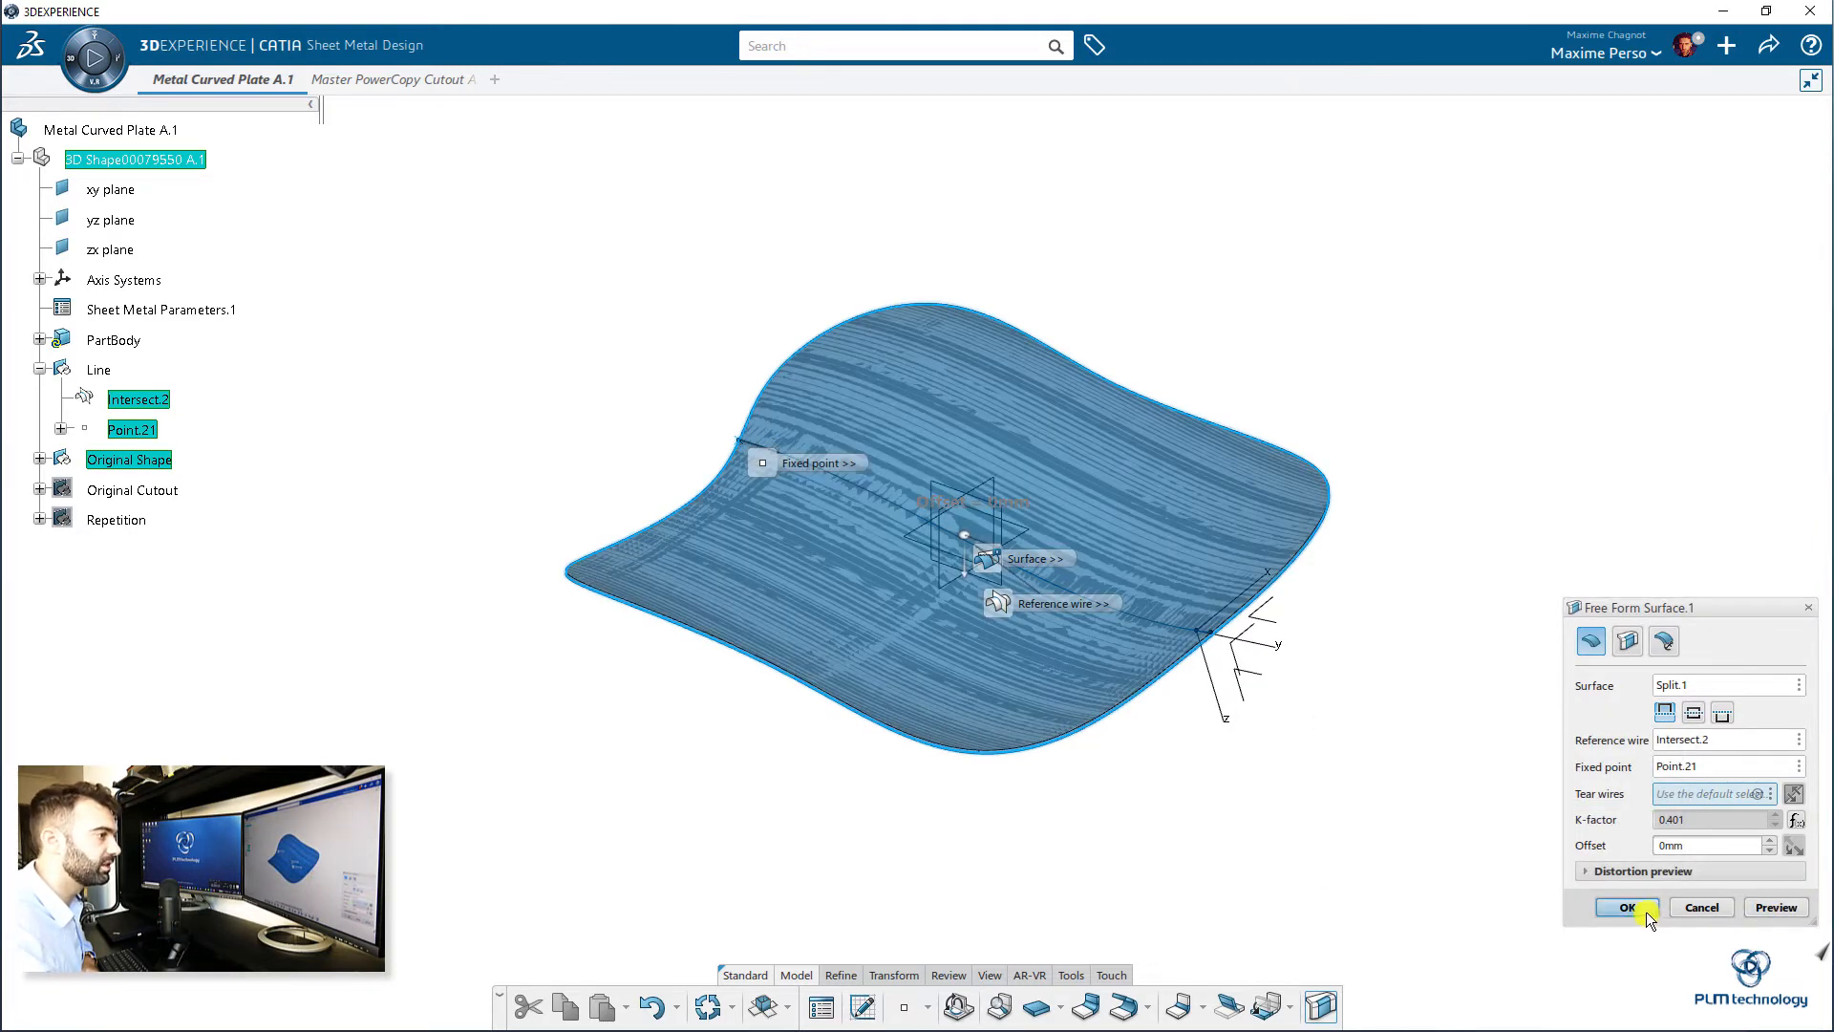
- Centre the material thickness on both sides of the surface and create the Free Form Surface
middle_drag(1338, 793, 622, 481)
middle_drag(933, 713, 776, 713)
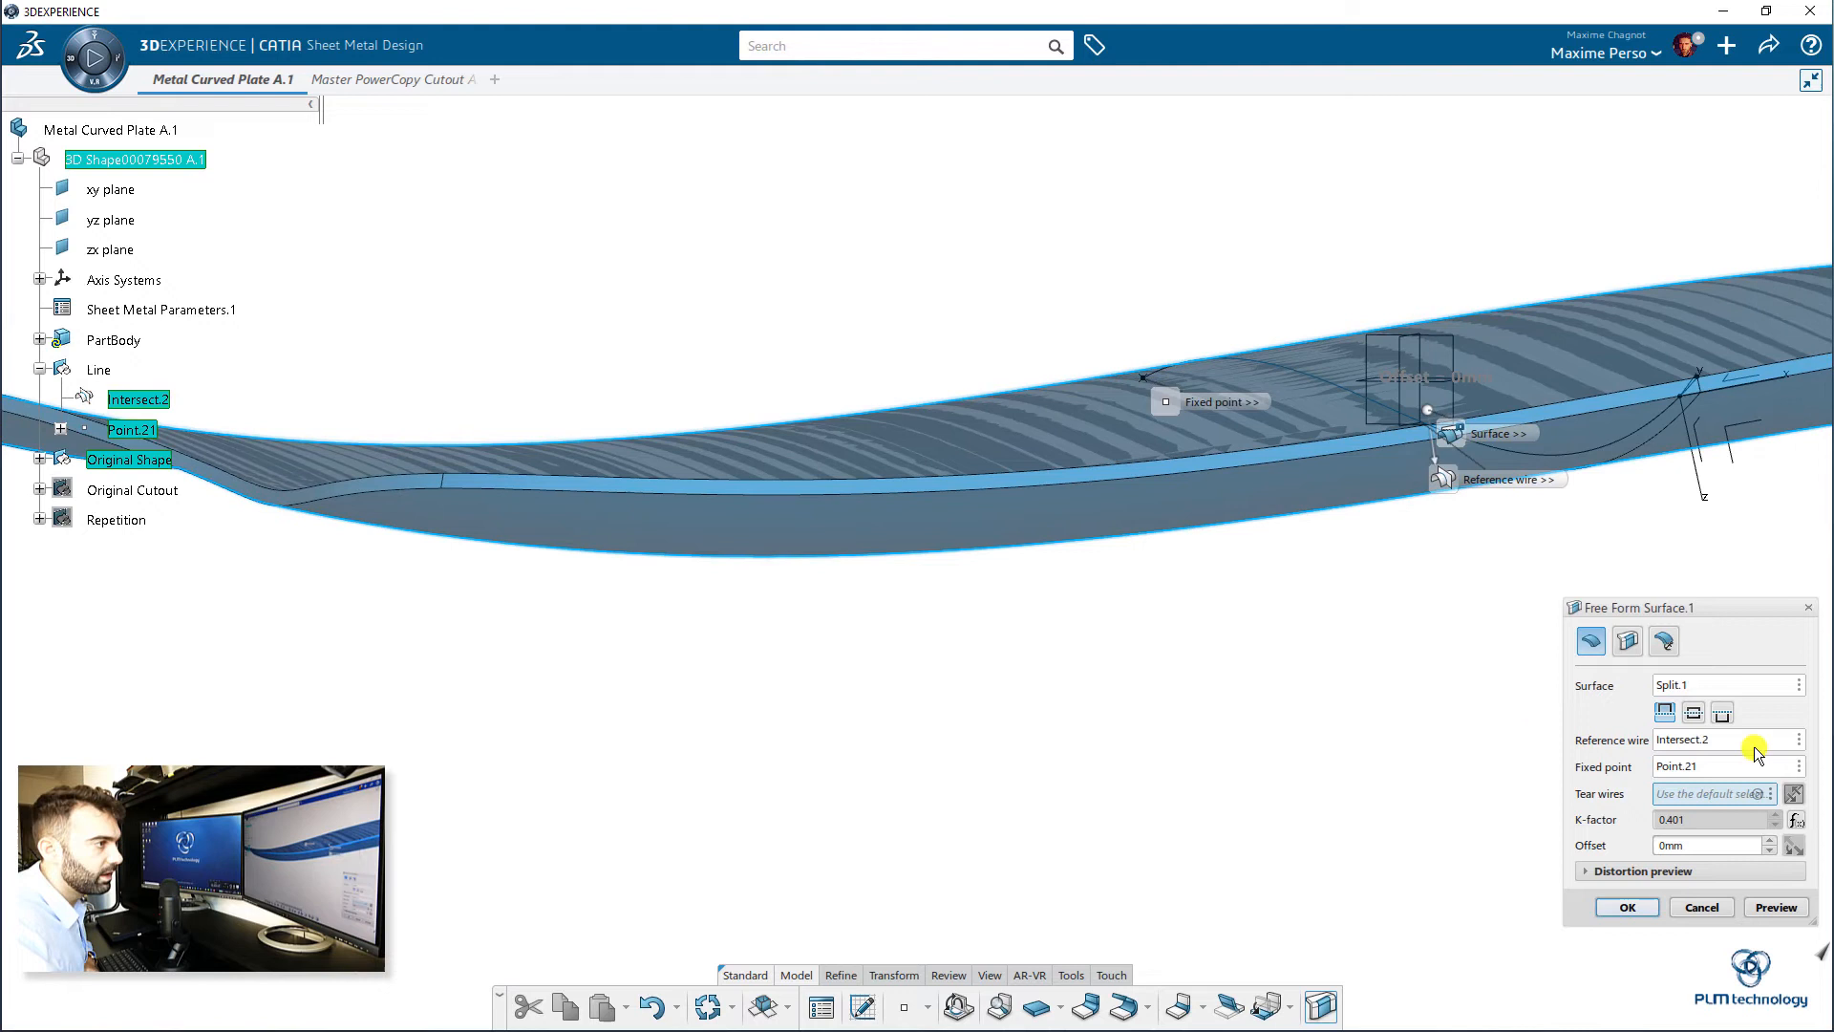
click(1688, 714)
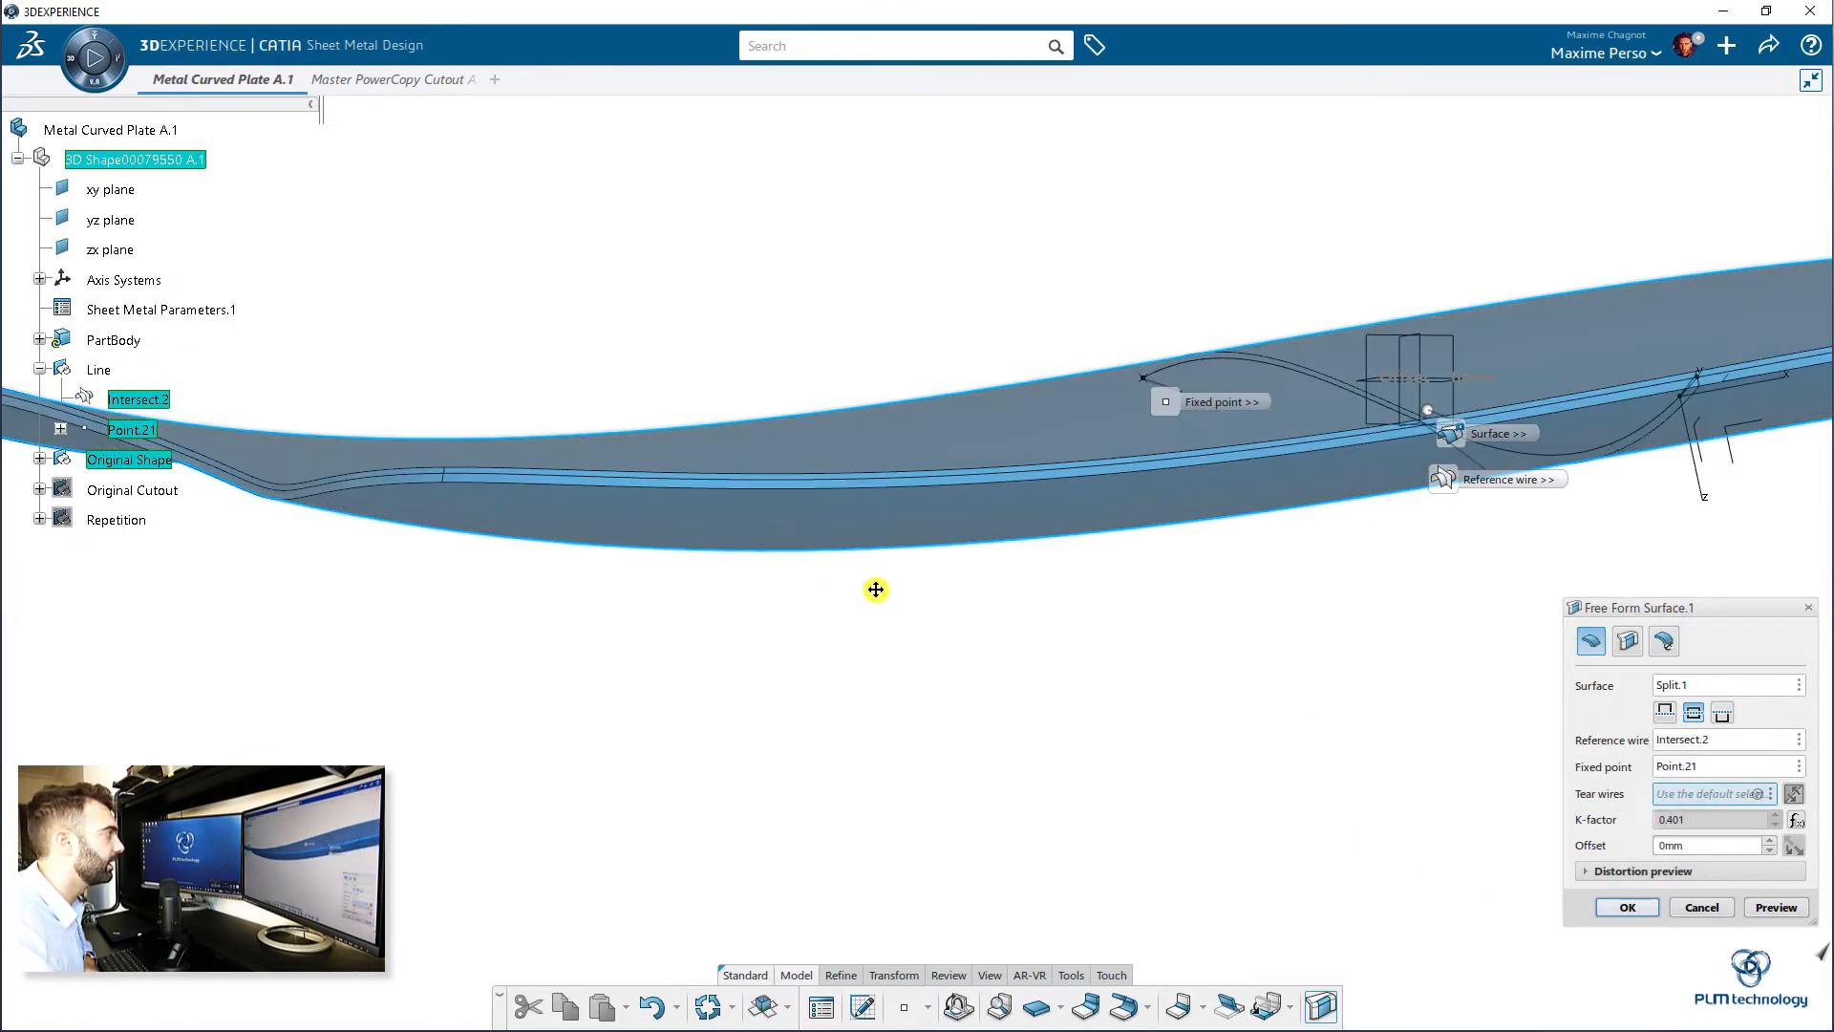
middle_drag(876, 589, 955, 841)
click(1635, 905)
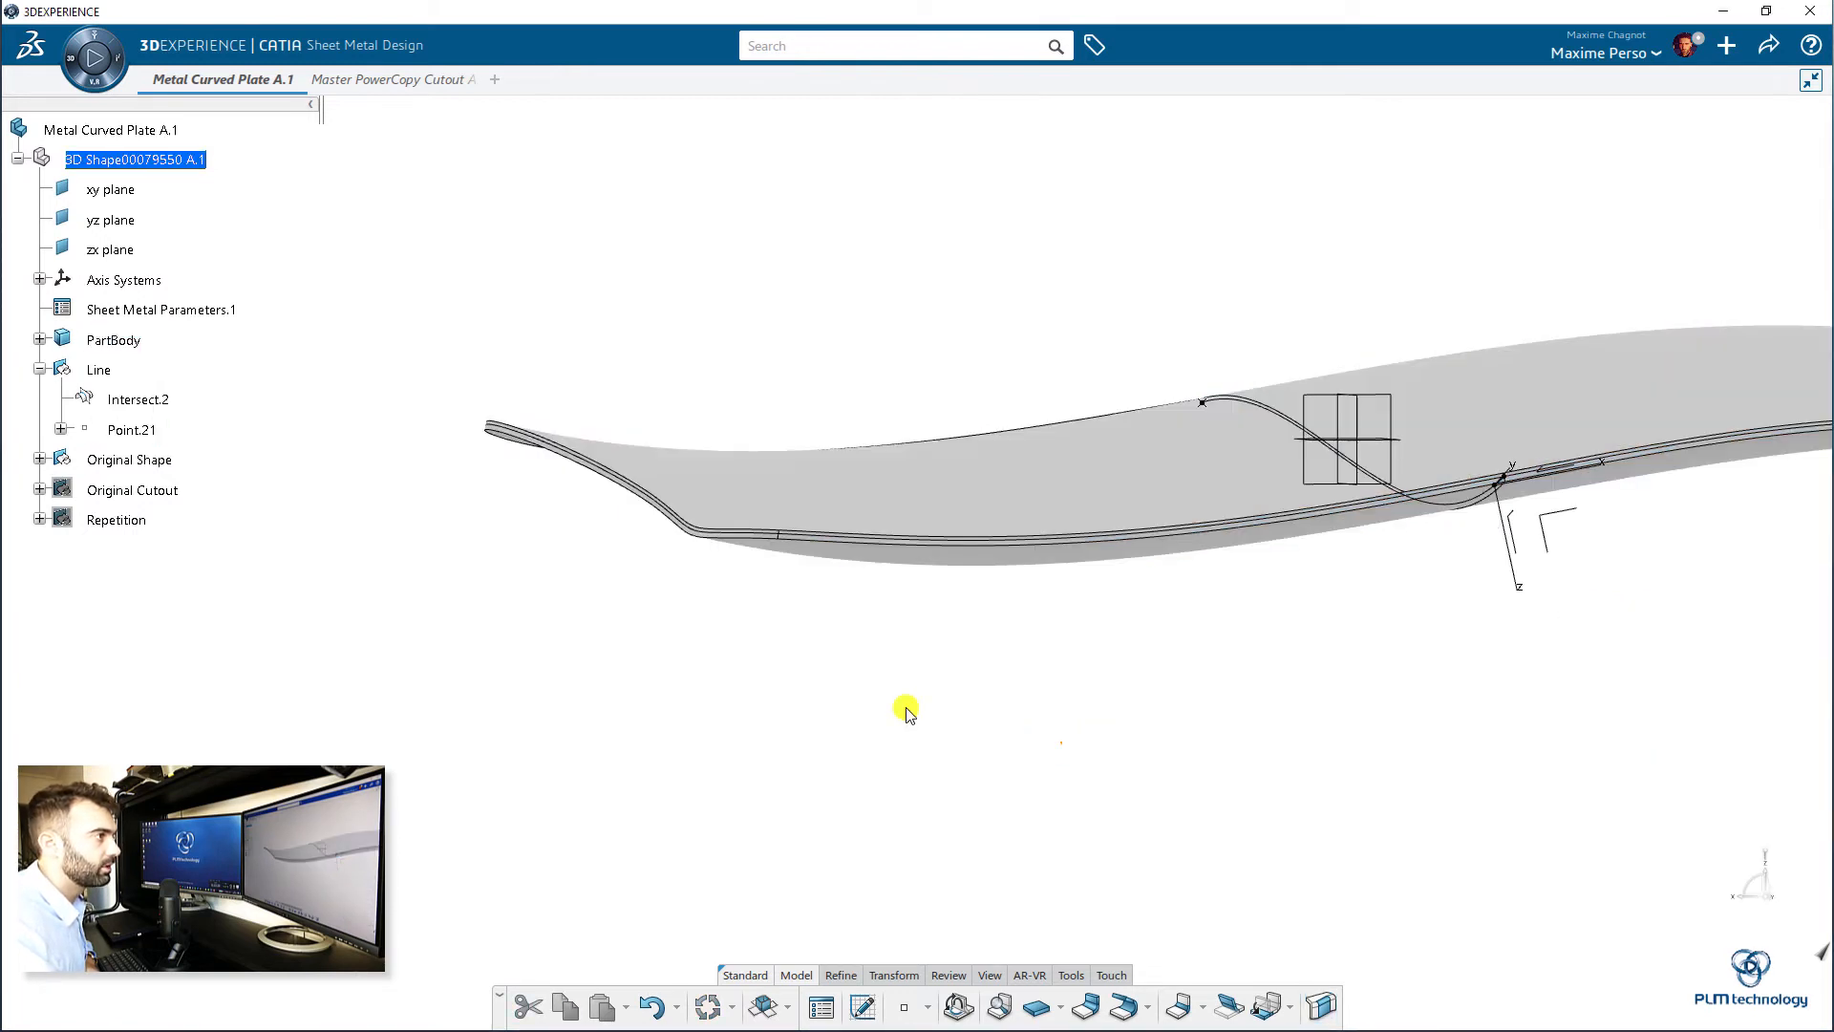
- Hide the Line geometrical set
middle_drag(904, 708, 750, 642)
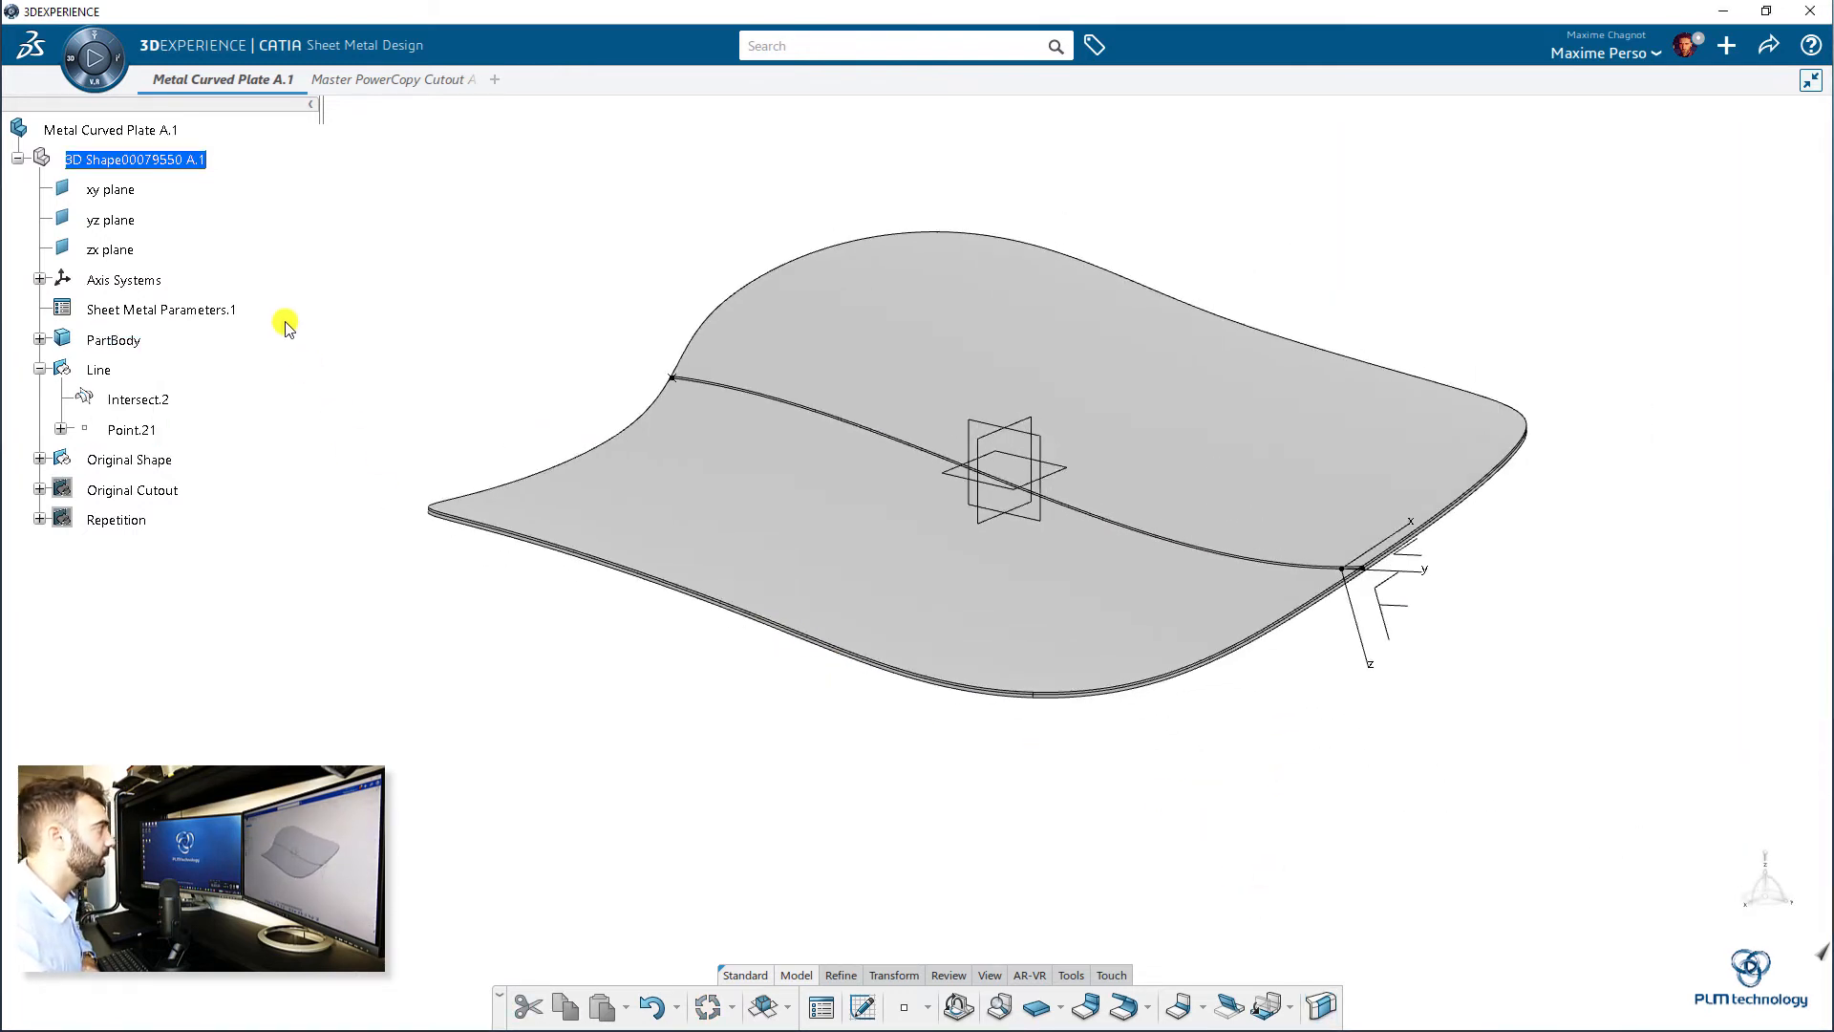
click(116, 369)
right_click(116, 368)
click(163, 421)
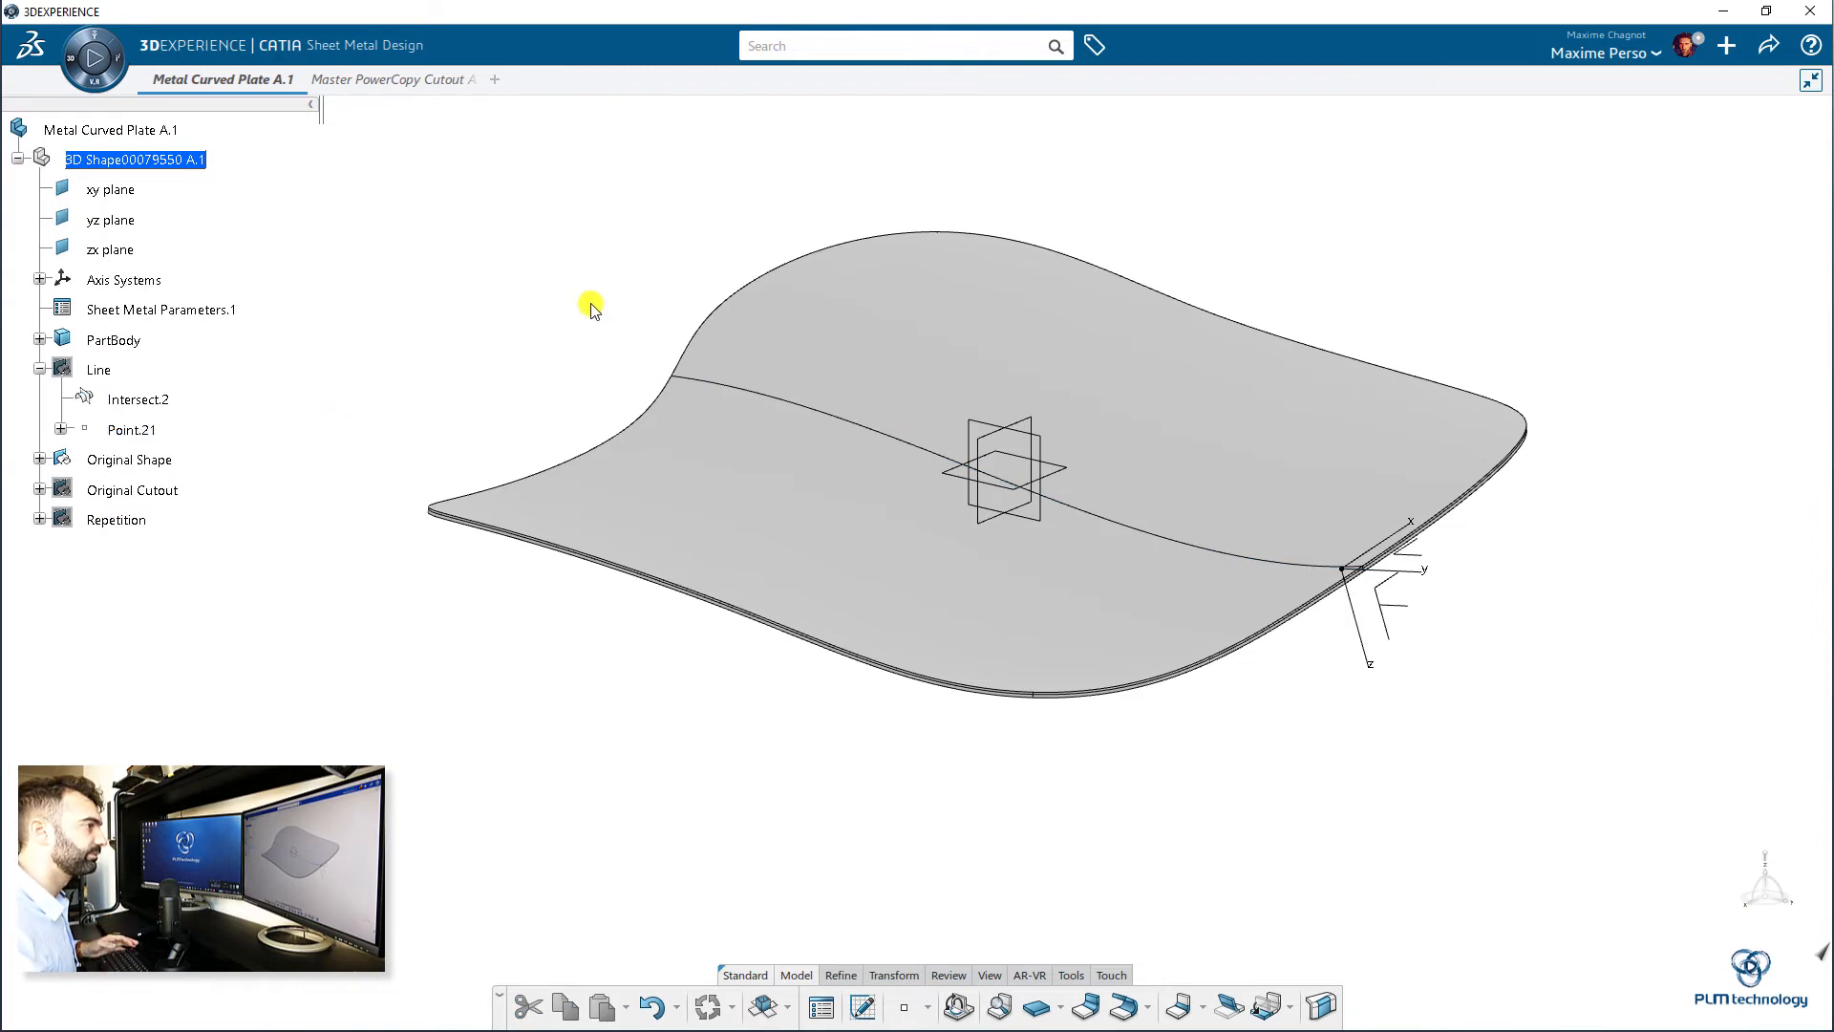
- Unfold the sheet metal plate to compare it with its original surface, and hide the Original Shape geometrical set
middle_drag(591, 307, 741, 597)
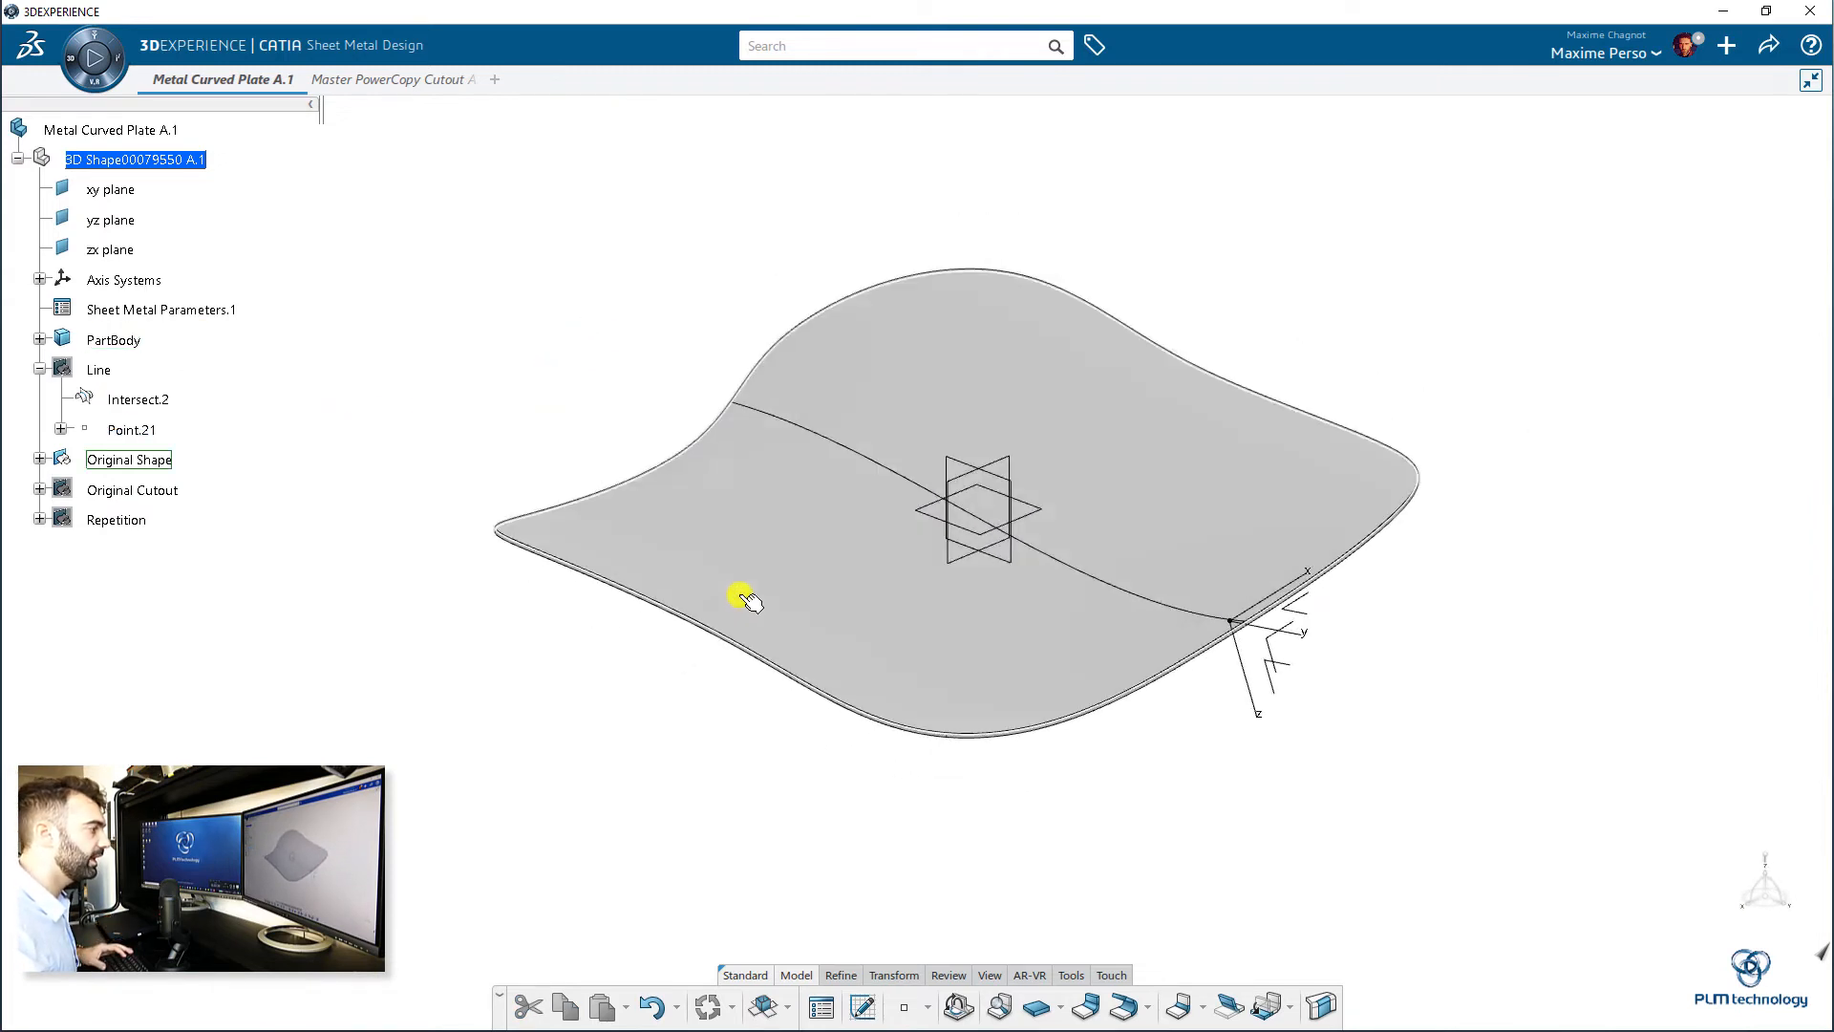
click(762, 1008)
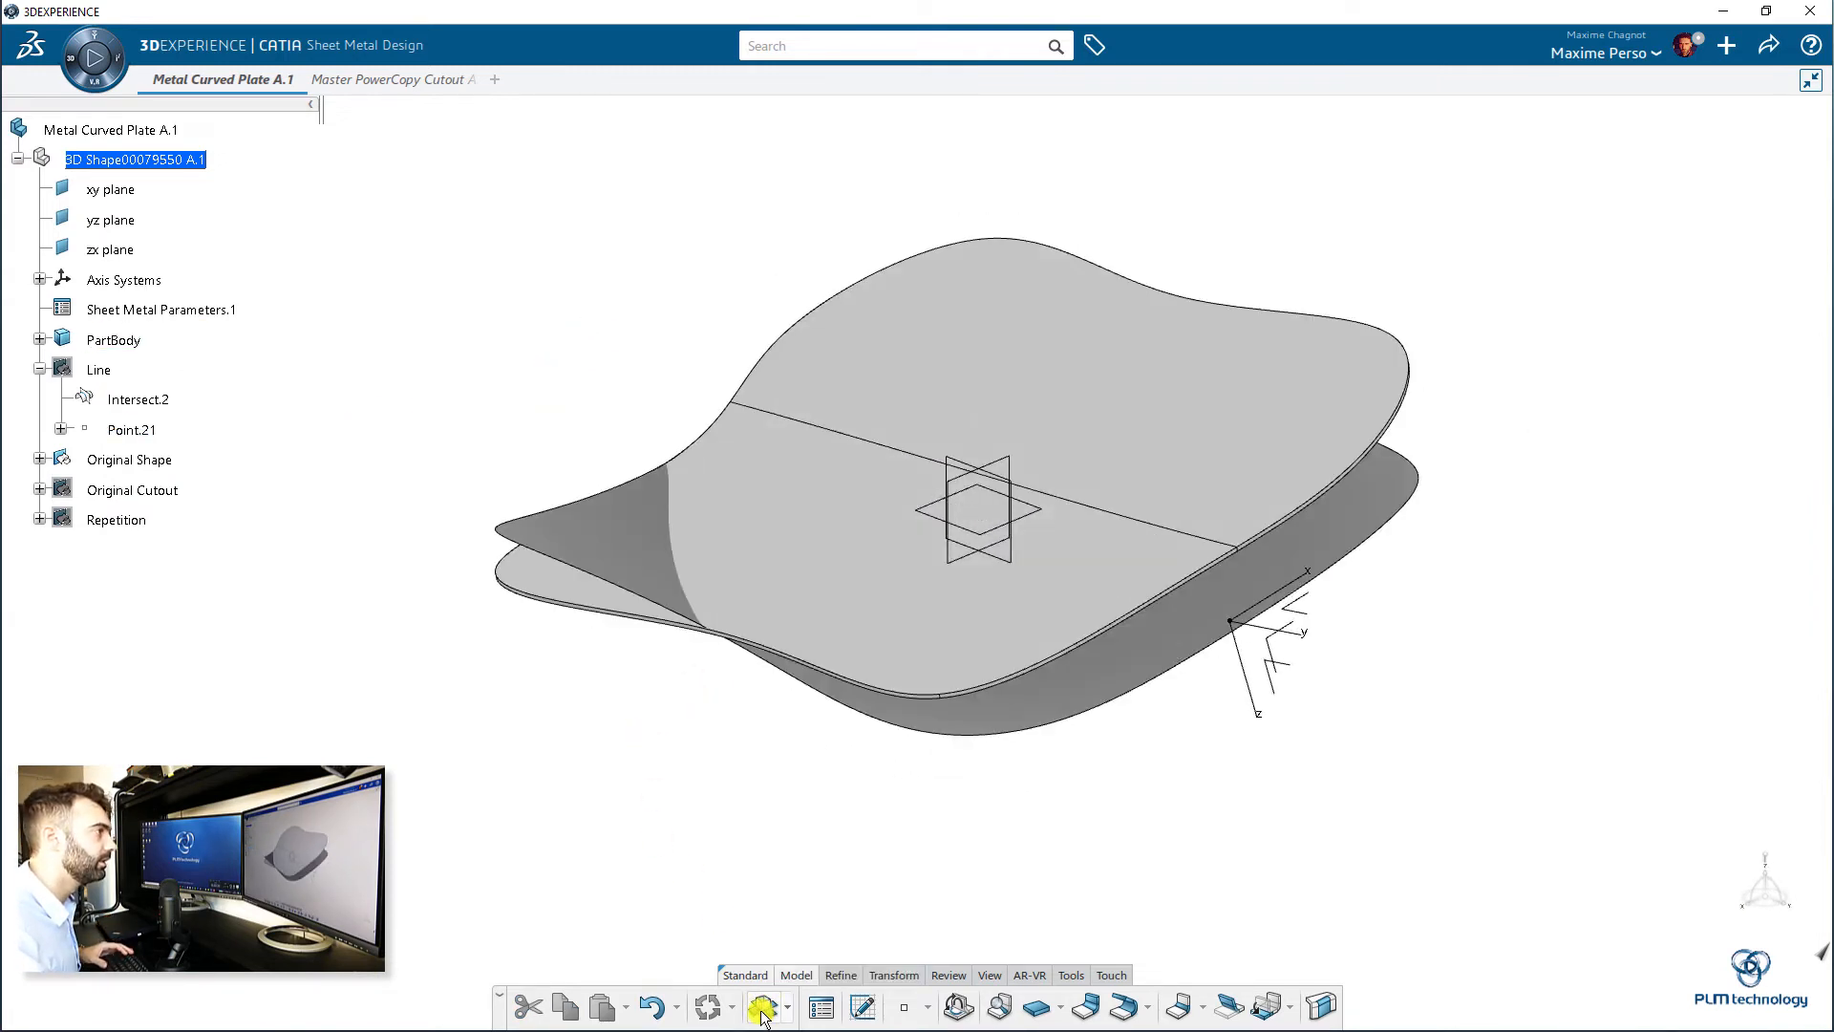
middle_drag(802, 822, 600, 689)
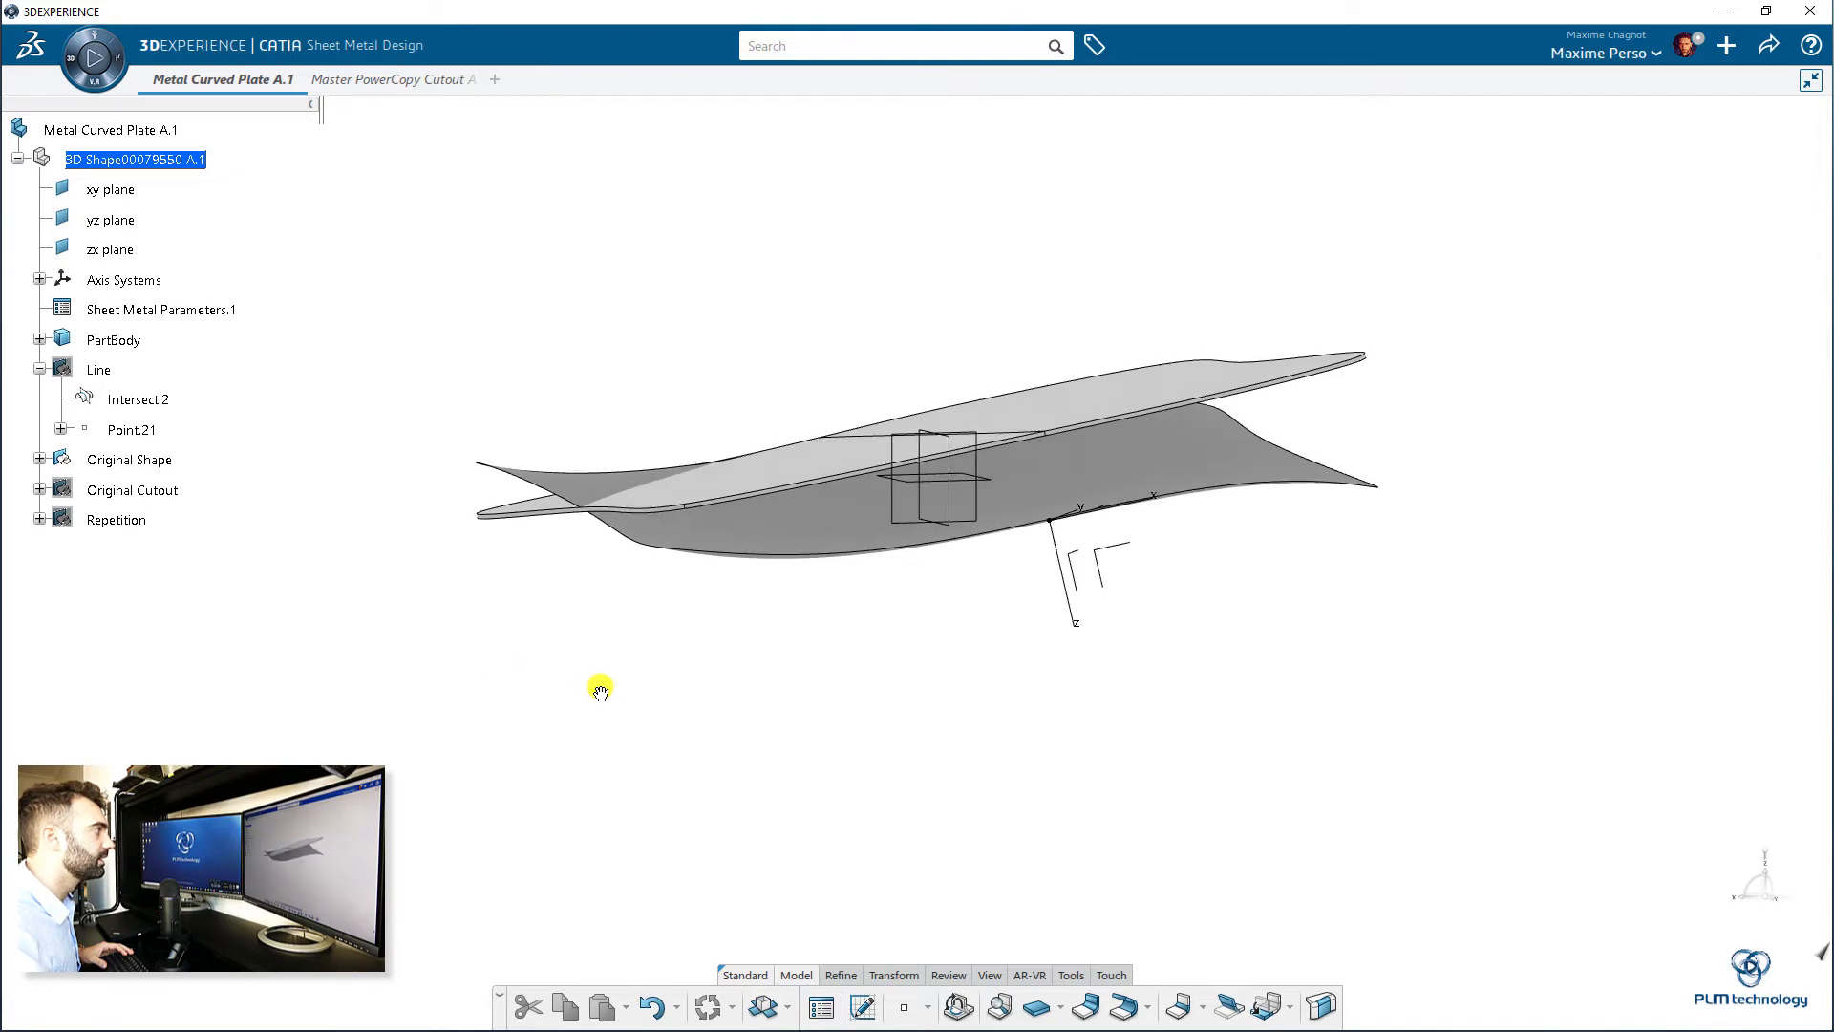
right_click(129, 460)
click(179, 517)
- Fold the sheet metal plate back to its curved shape
middle_drag(812, 573, 790, 986)
click(765, 1006)
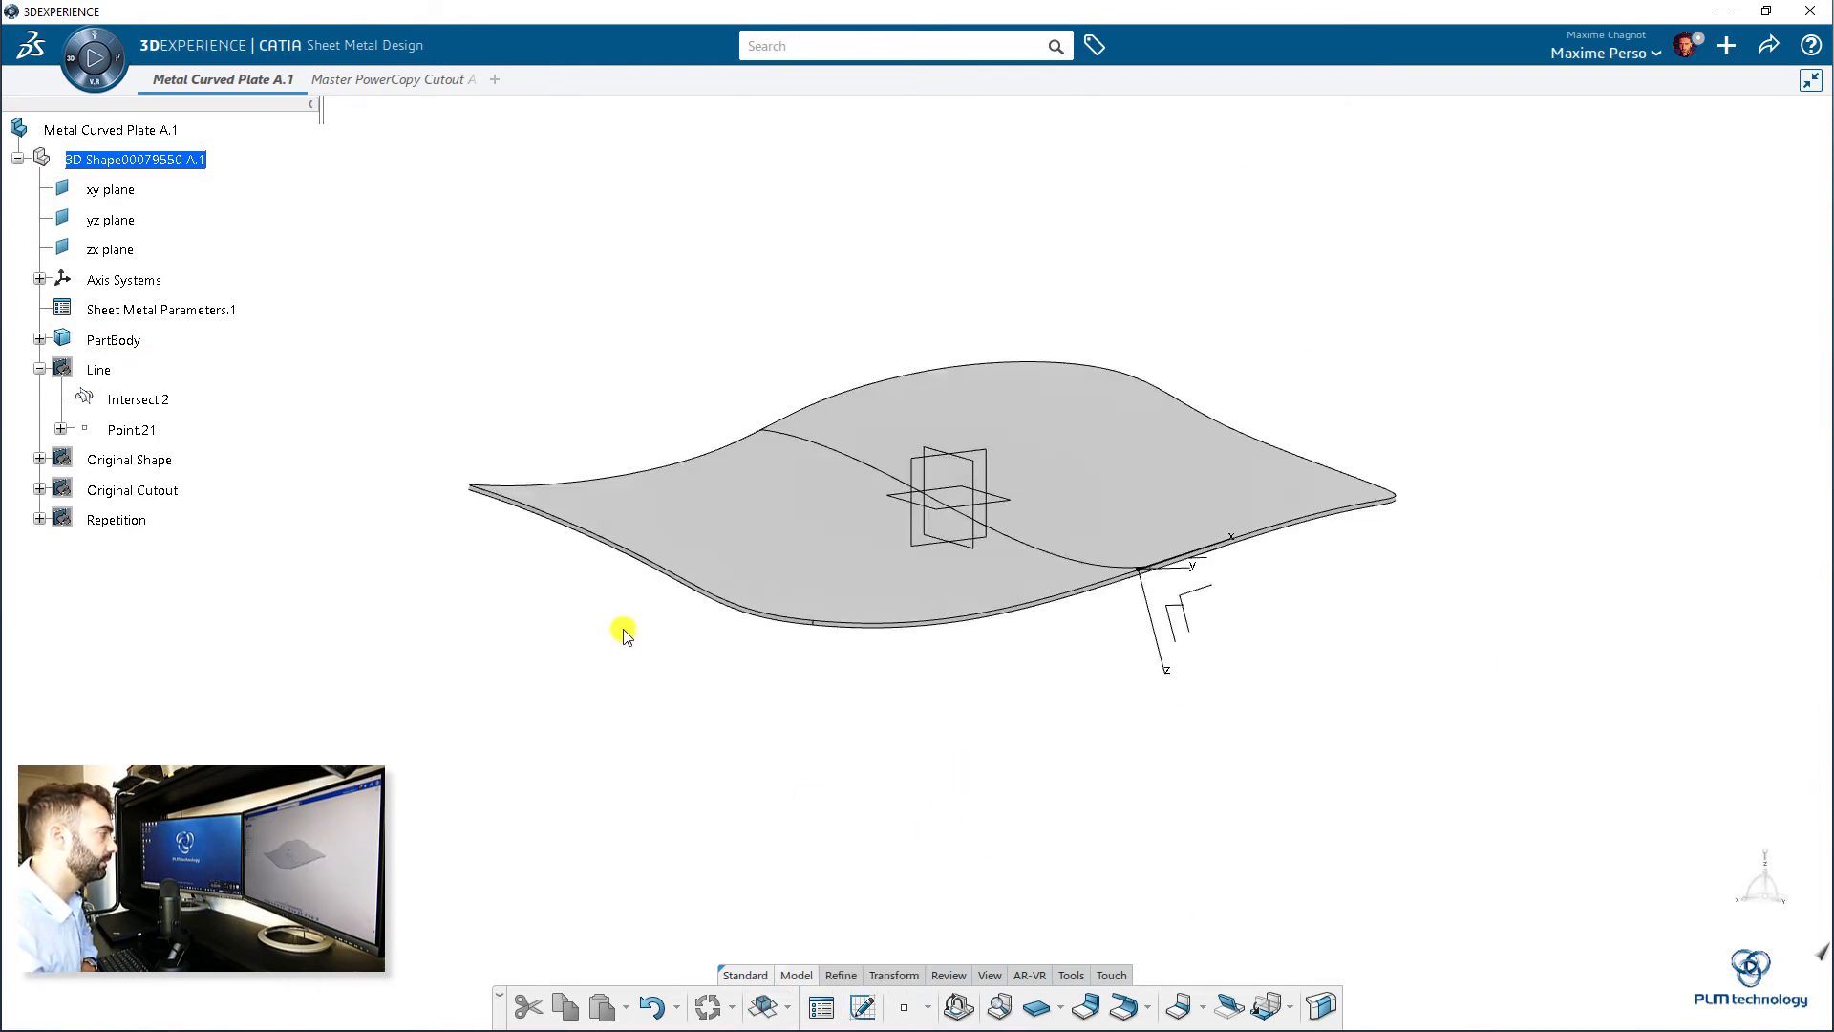
middle_drag(623, 632, 682, 739)
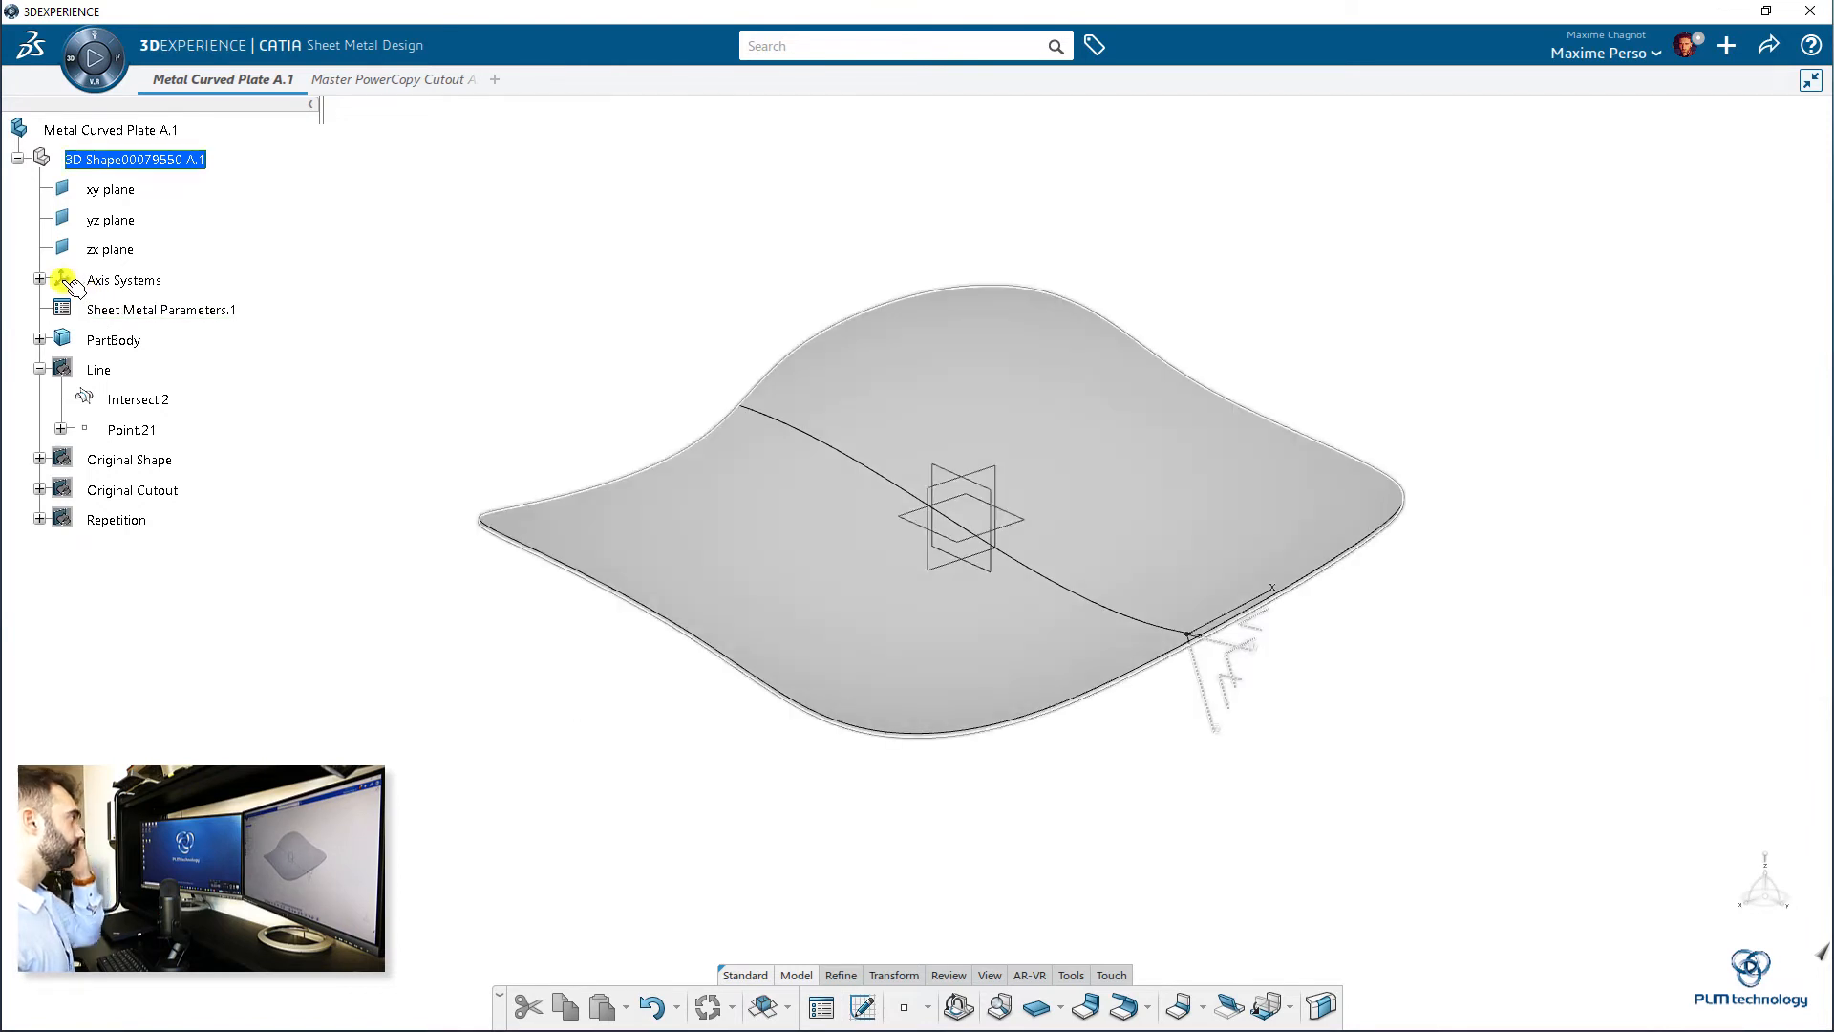
- Show the Original Shape and Original Cutout geometrical sets in turn, hiding each one again
click(143, 461)
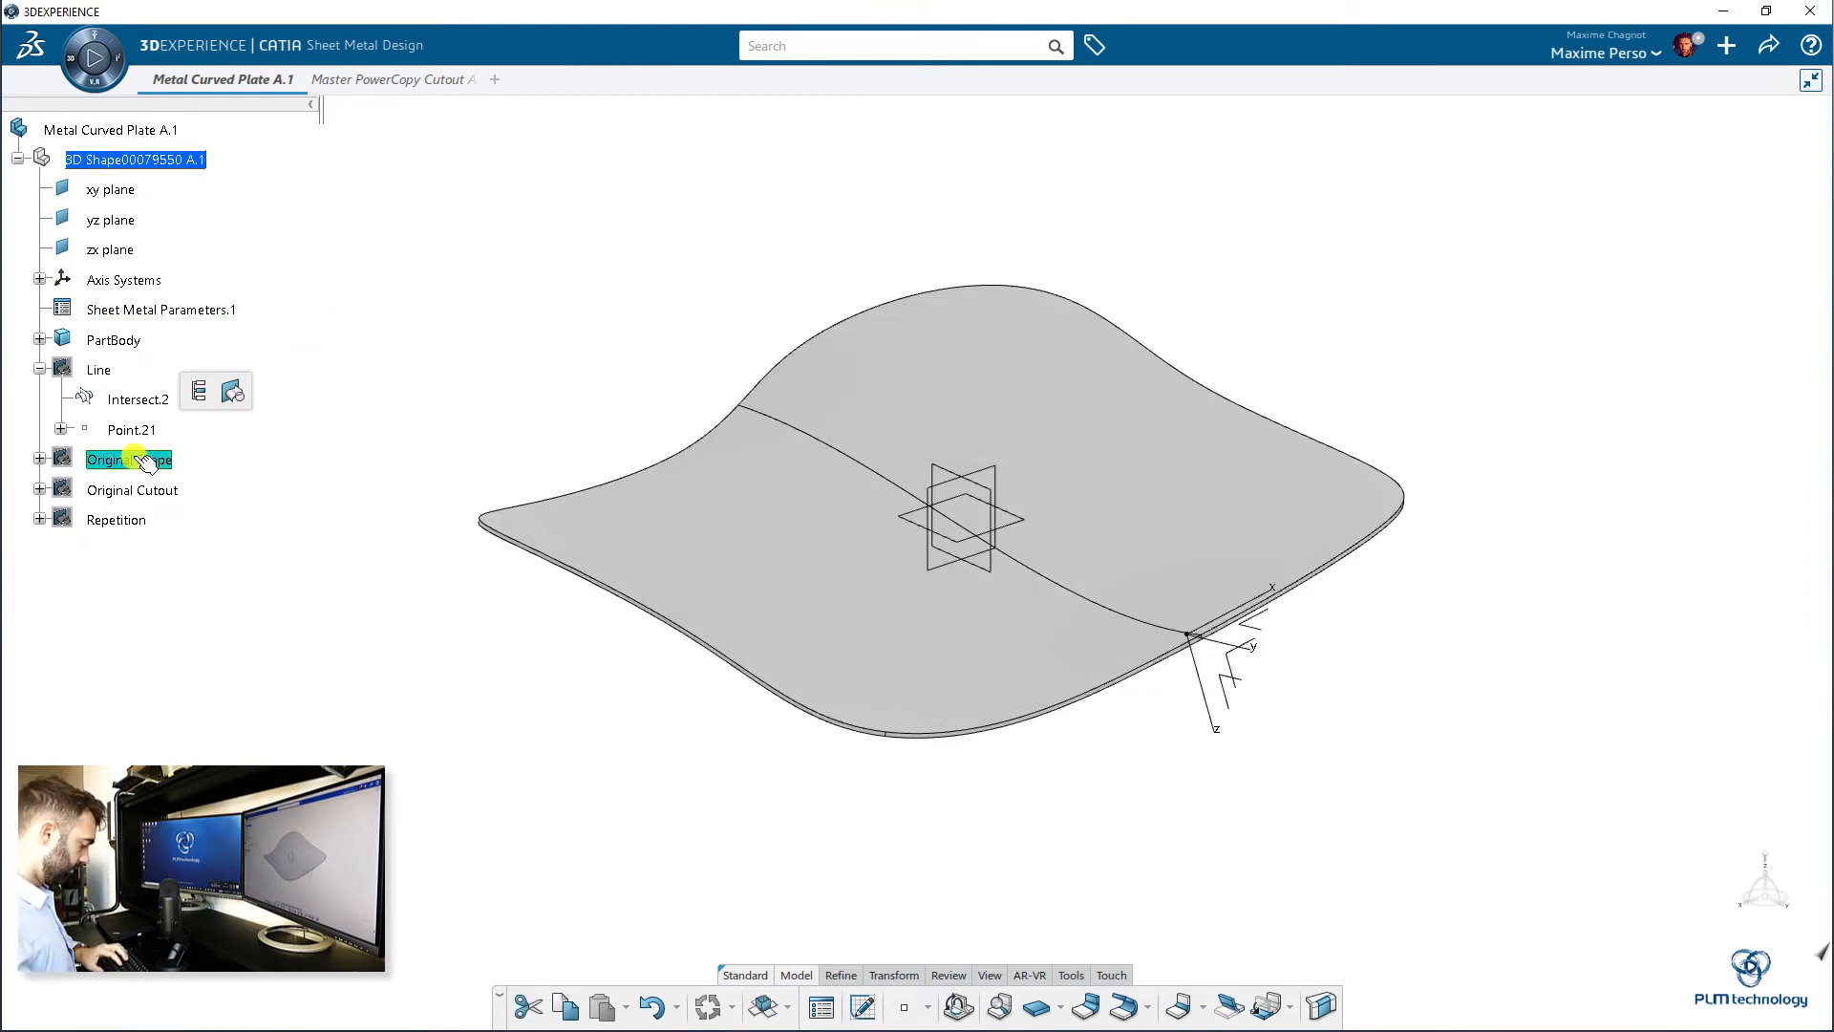
key(space)
click(140, 459)
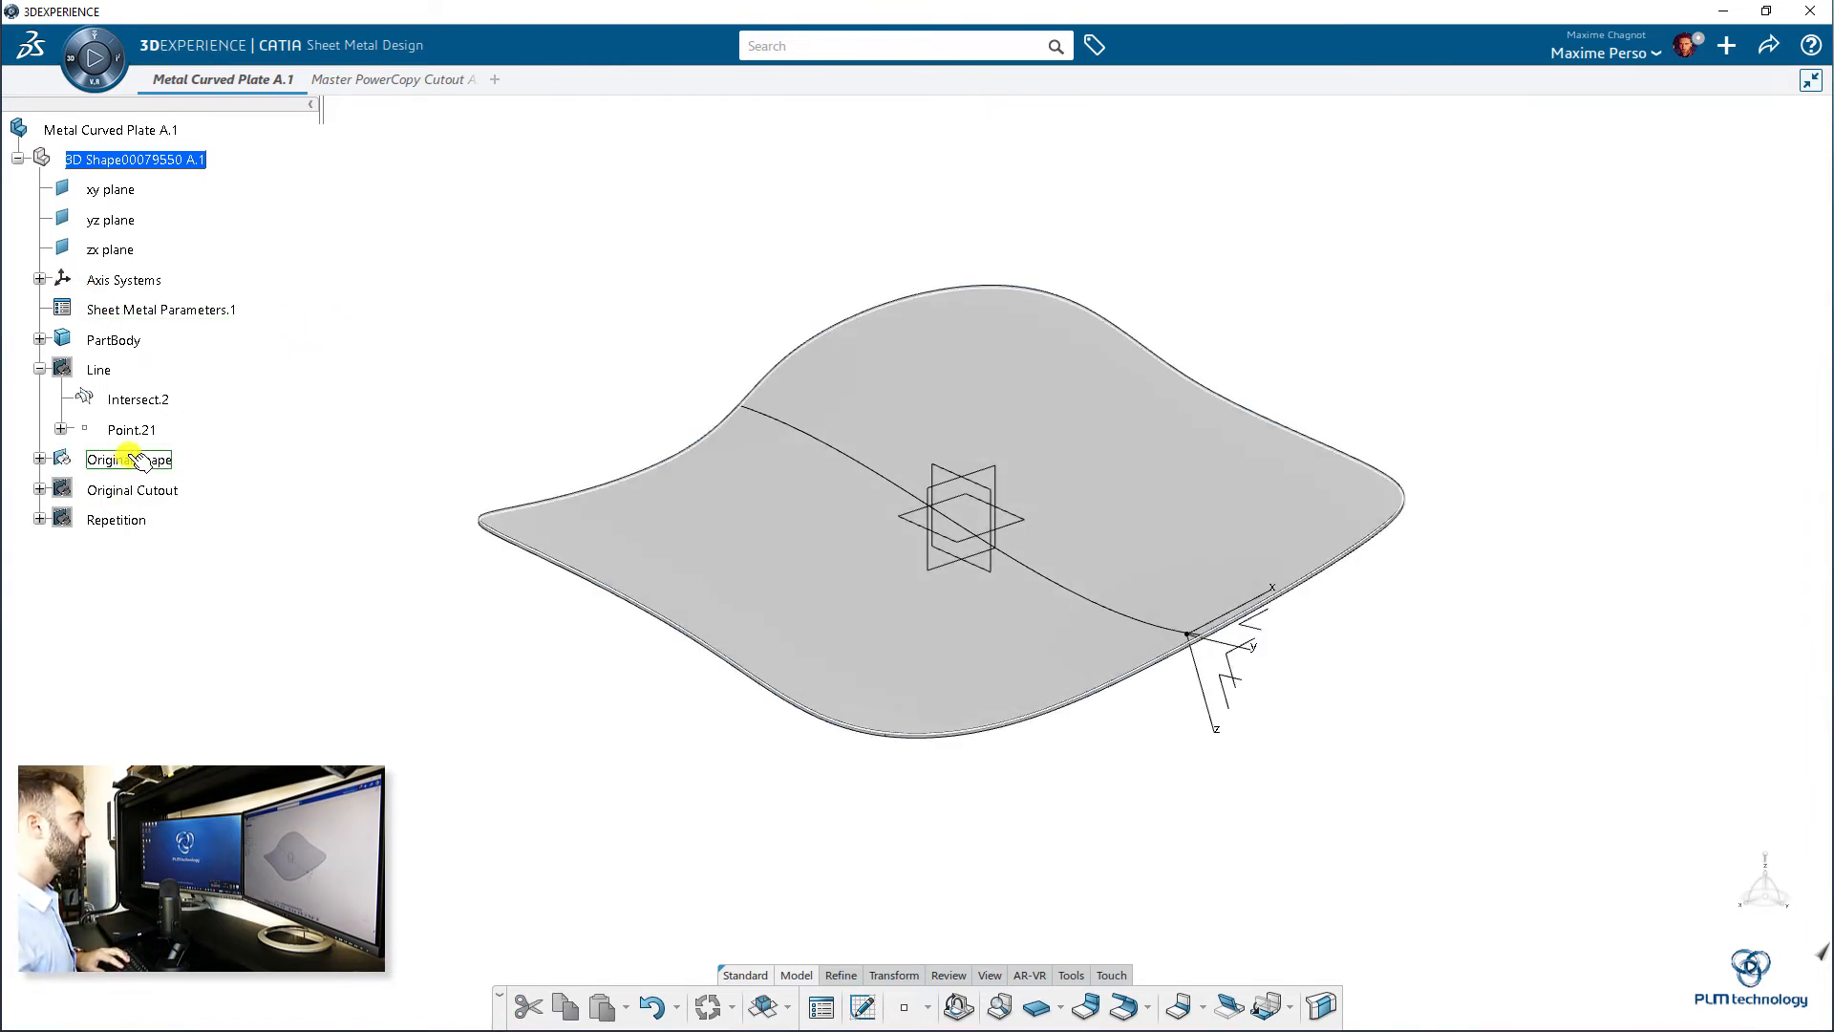
key(space)
click(141, 495)
key(space)
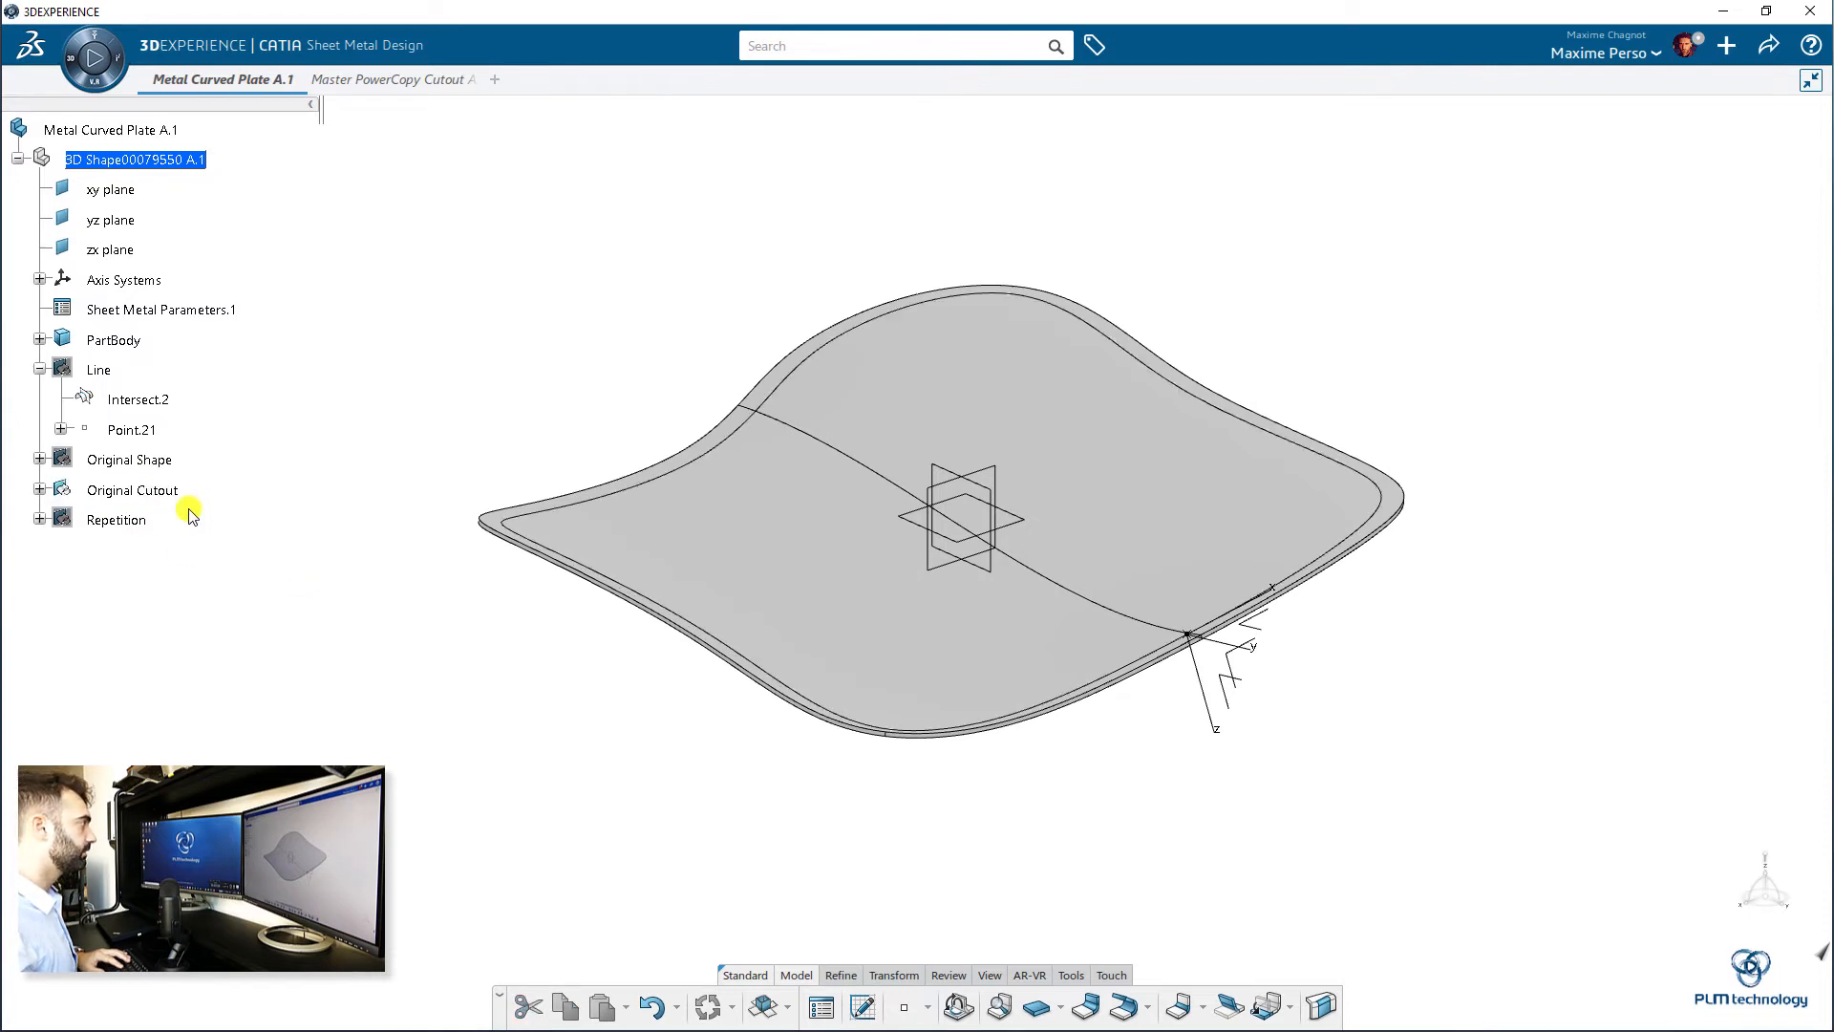
click(121, 492)
key(space)
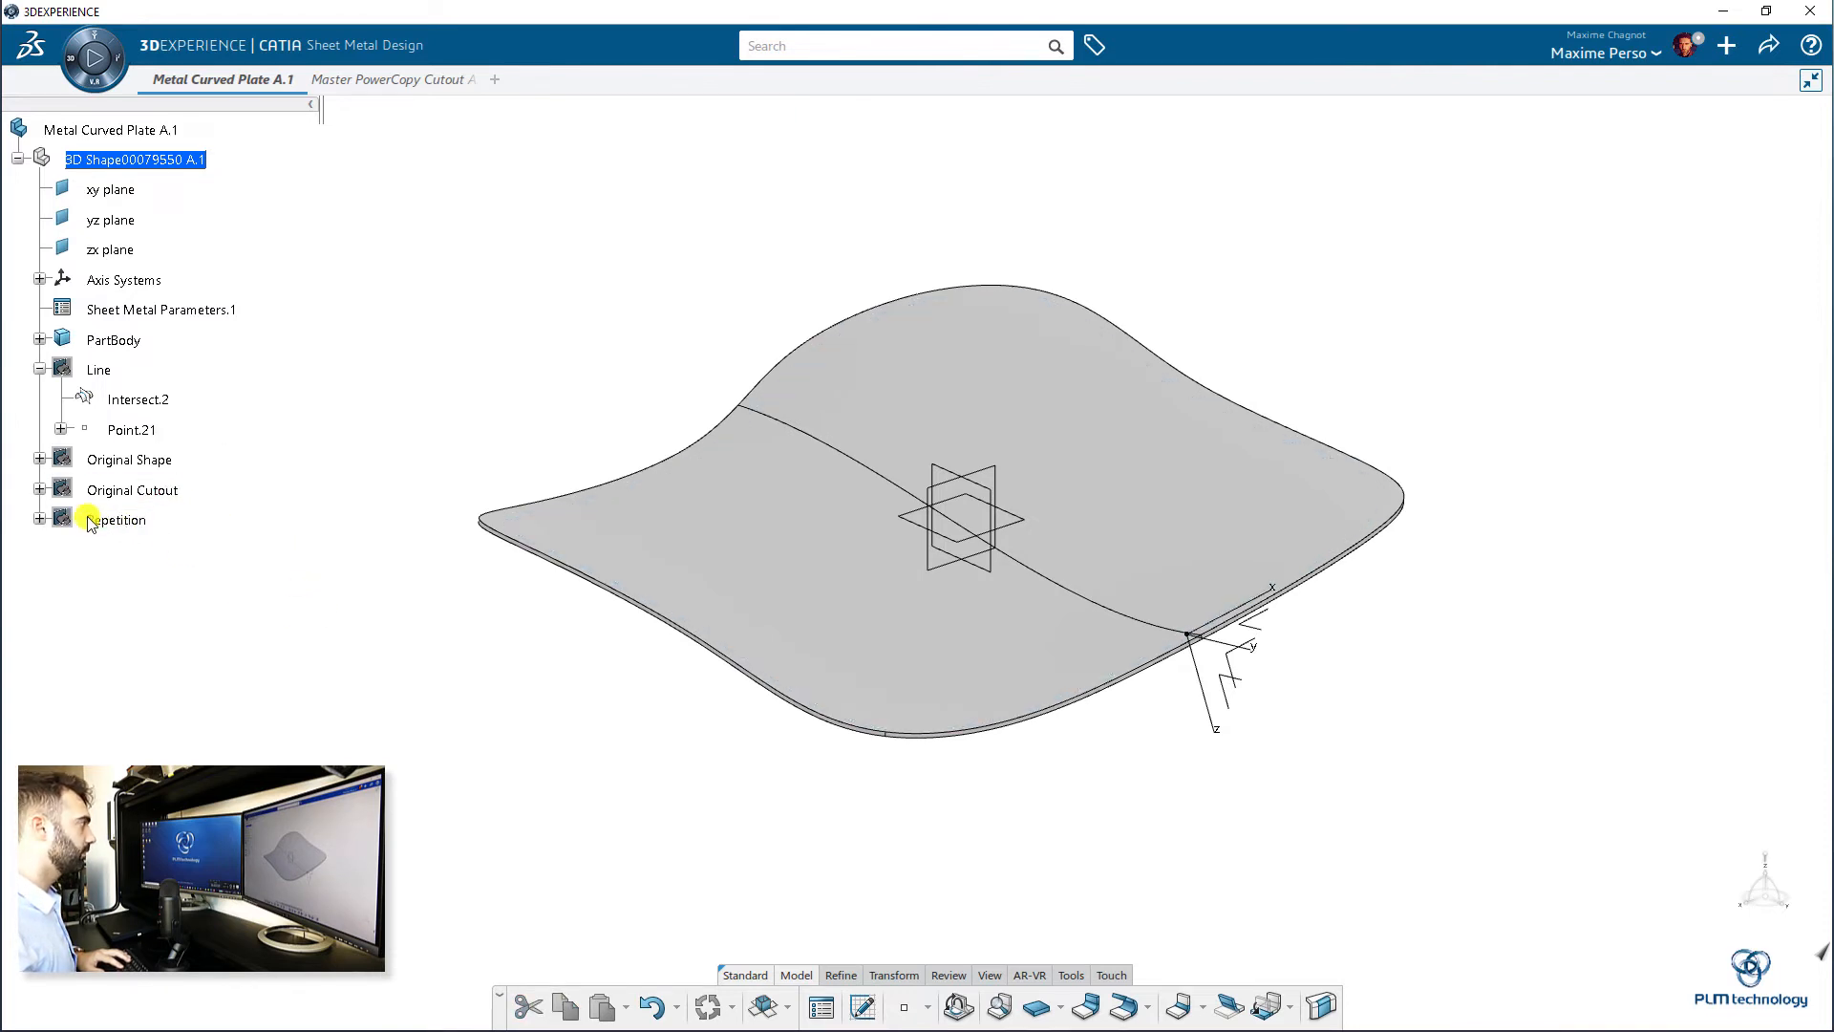
- Show the Repetition geometrical set and inspect the repeated cutout surfaces around the plate's edge
click(101, 522)
key(space)
middle_drag(358, 652, 569, 769)
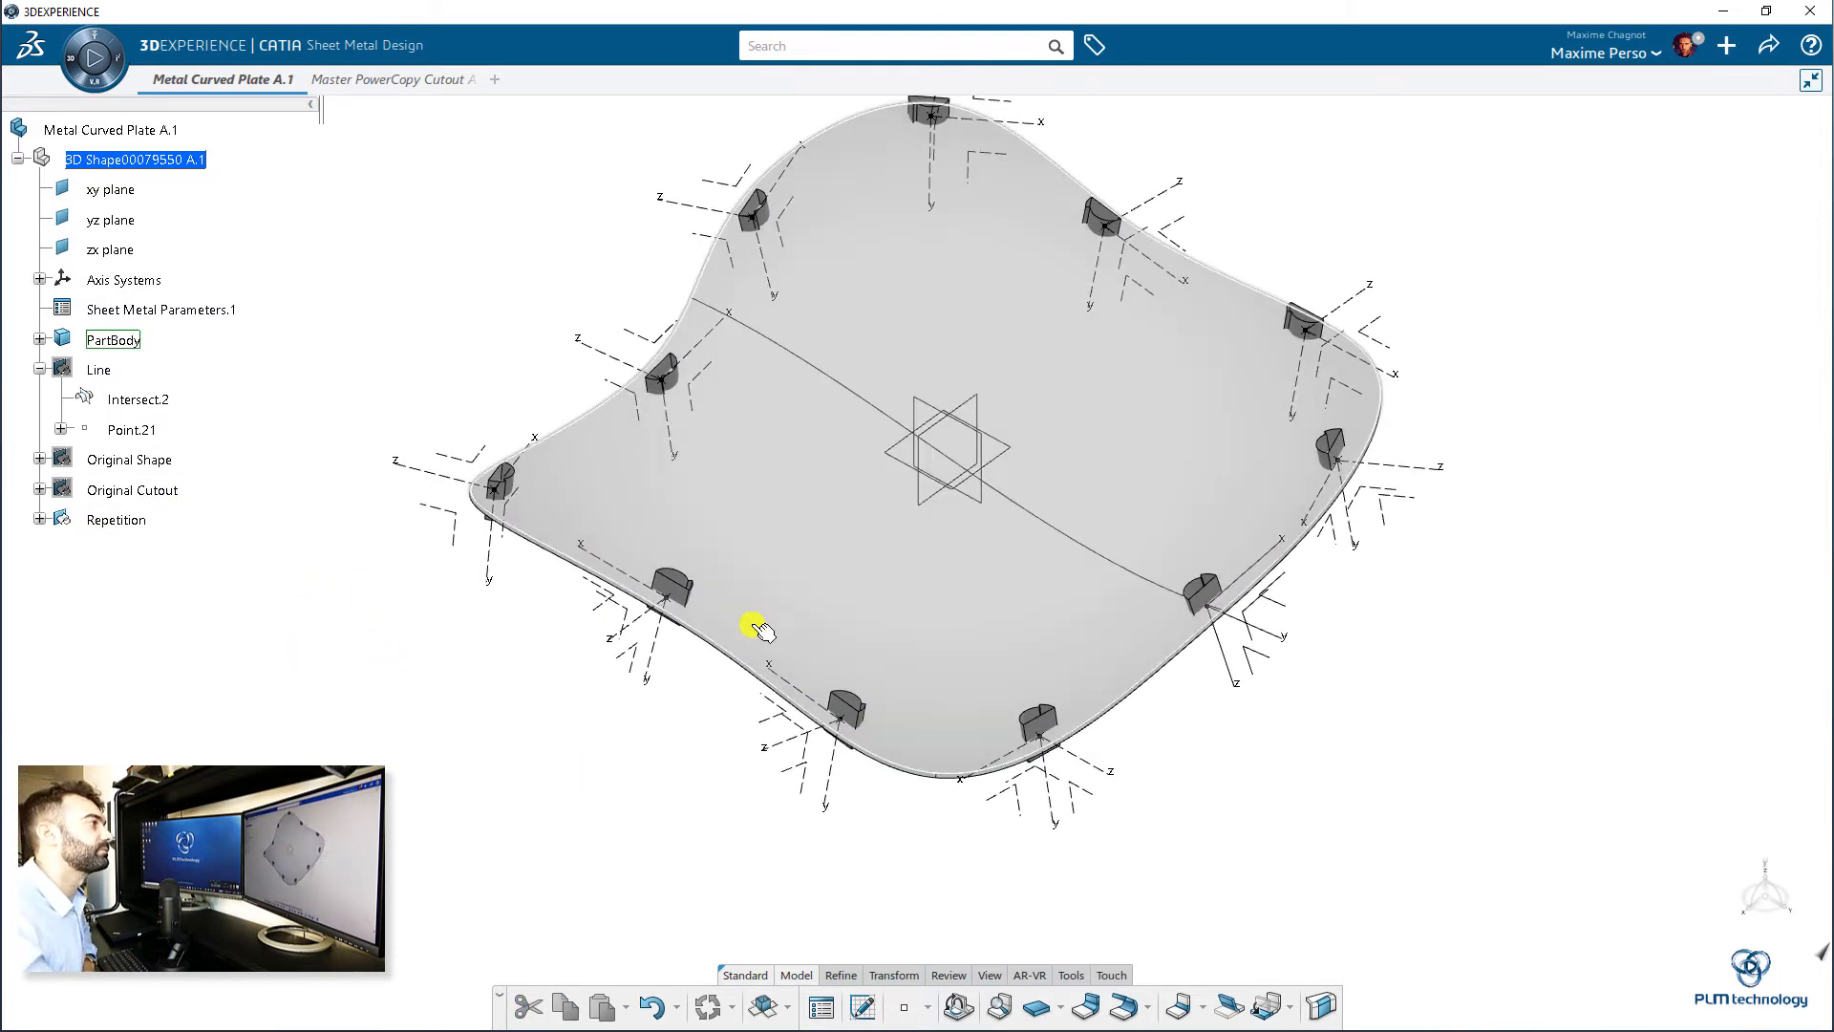
middle_drag(444, 681, 463, 632)
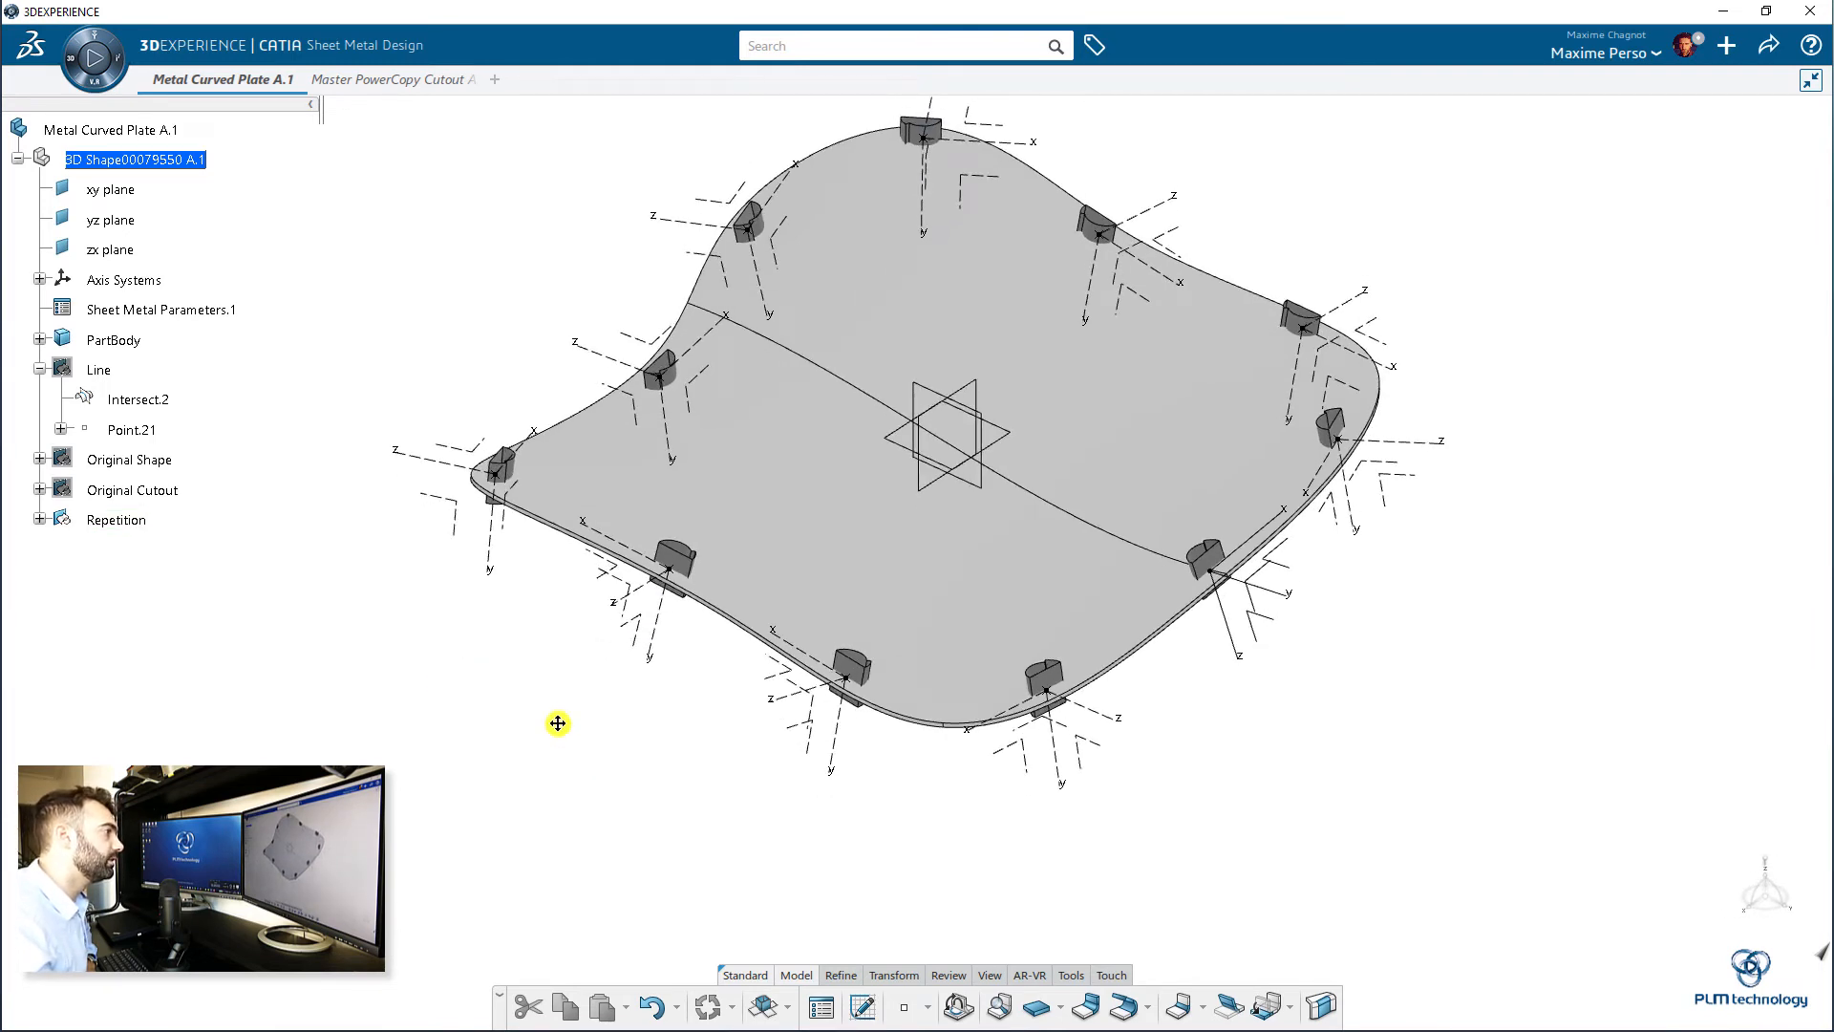
middle_drag(558, 723, 439, 599)
middle_drag(1131, 775, 1049, 922)
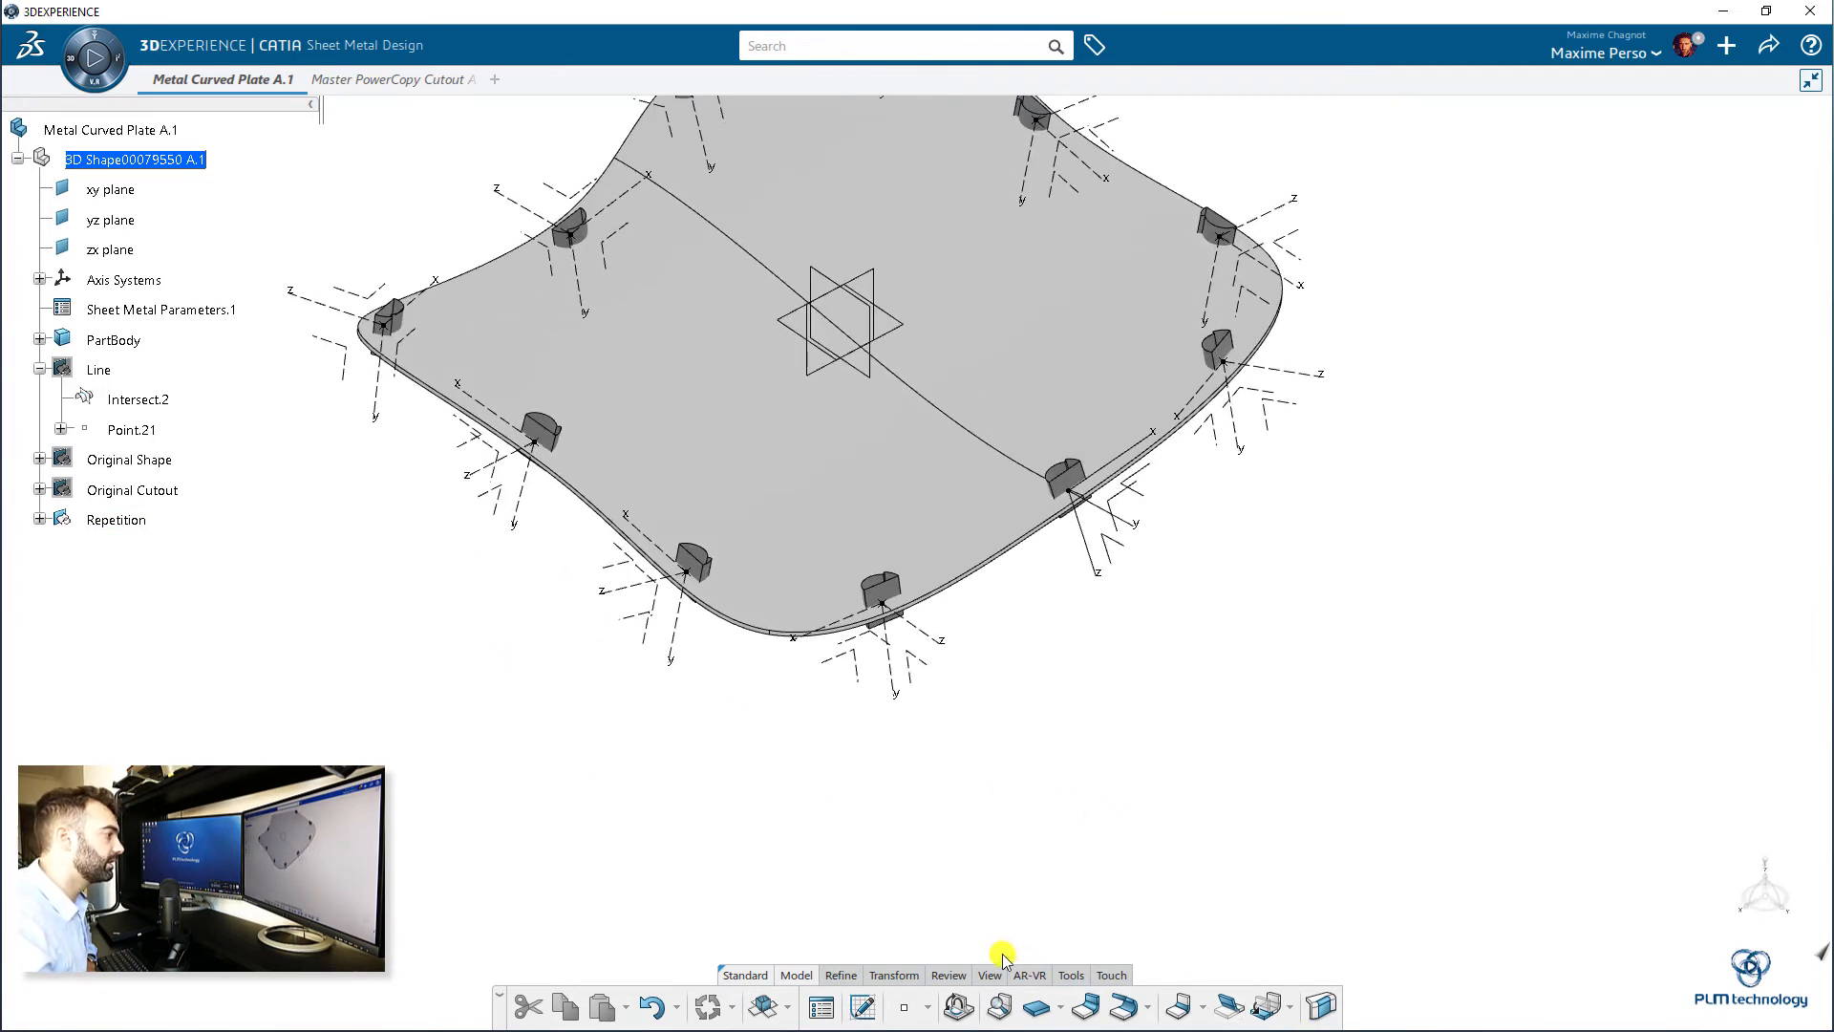
- Cut the plate with a standard Cut Out using the Extrude.1 surface as the profile, previewing the cut before accepting it
click(855, 974)
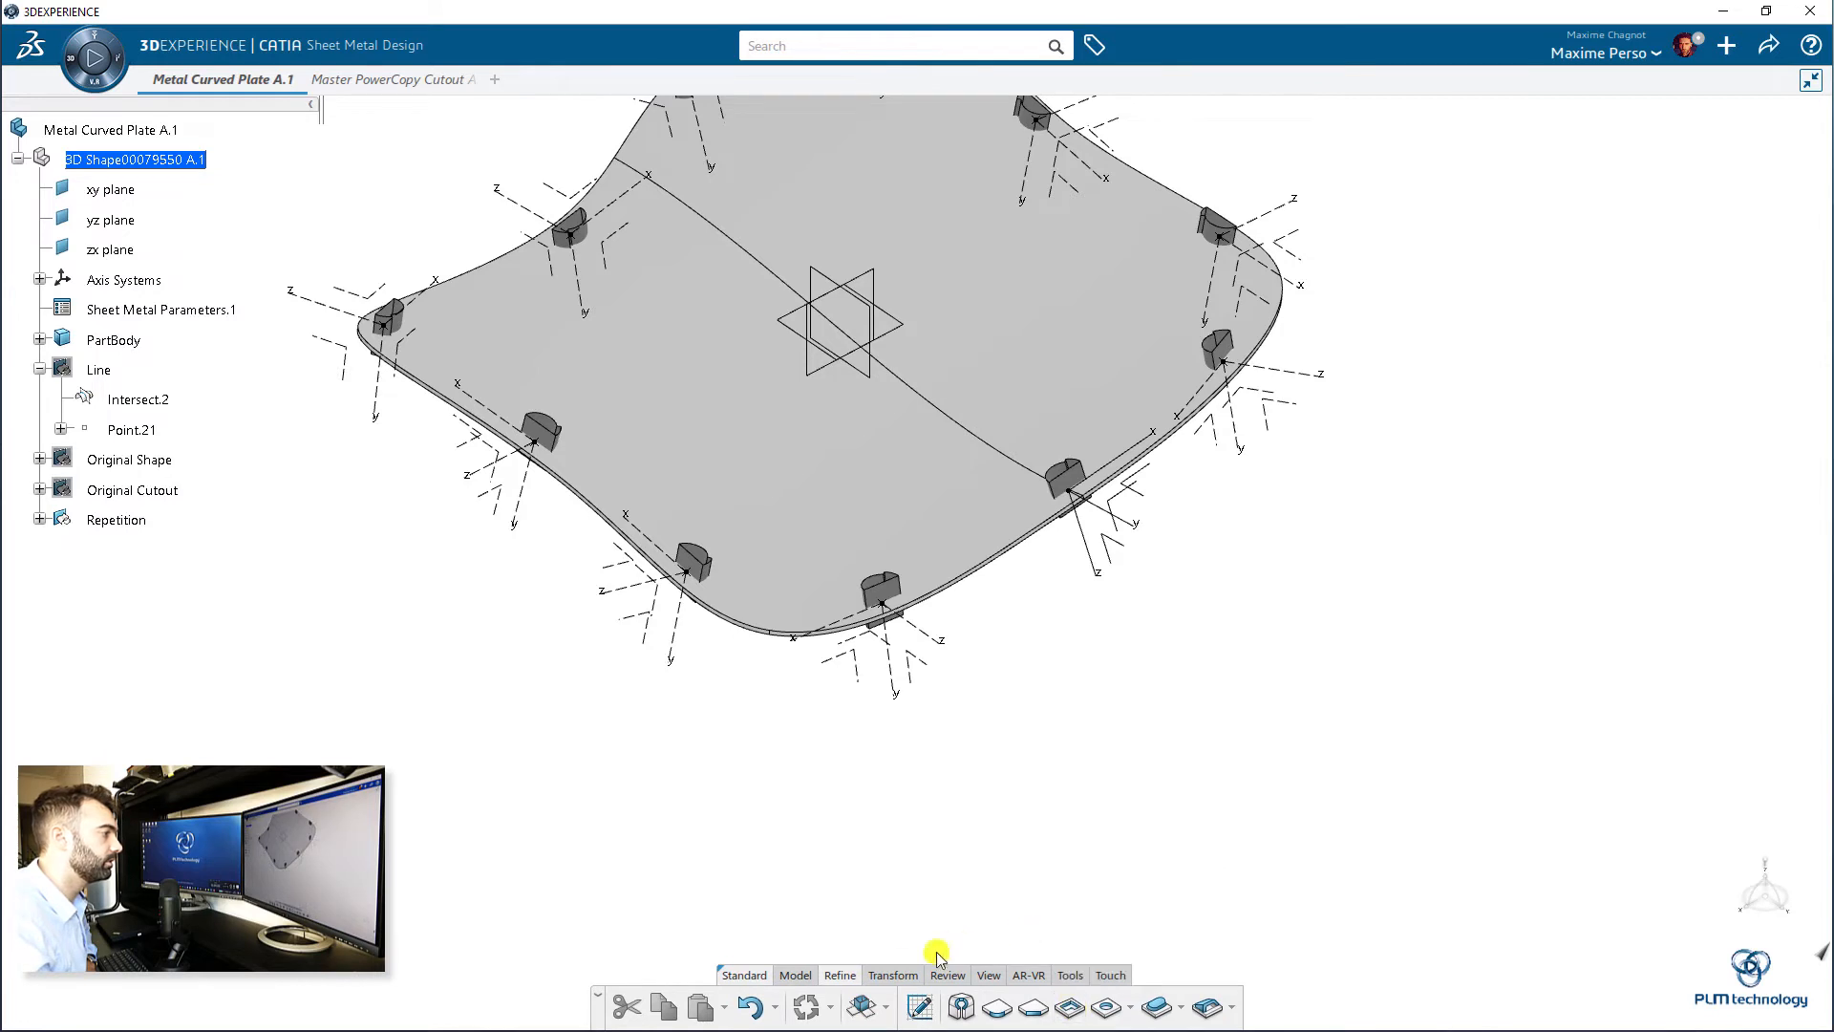
click(1071, 1012)
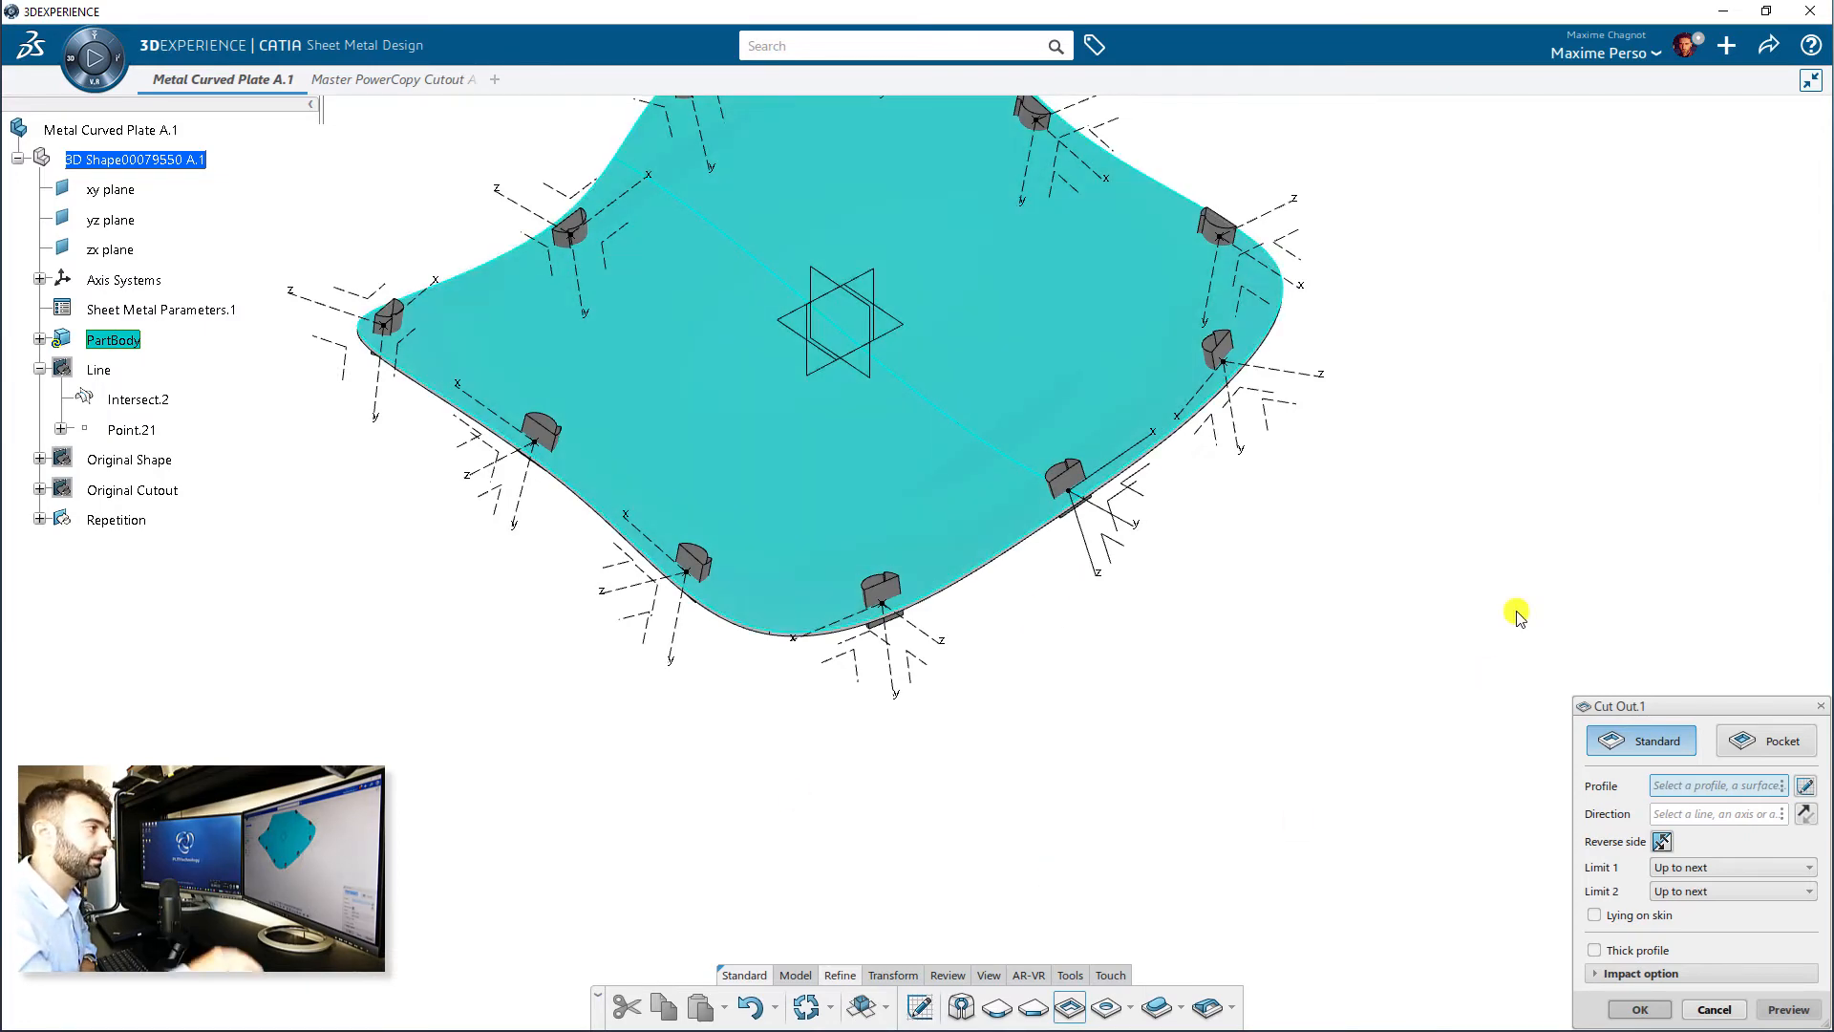
middle_drag(1639, 646, 801, 674)
scroll(851, 647, up, 8)
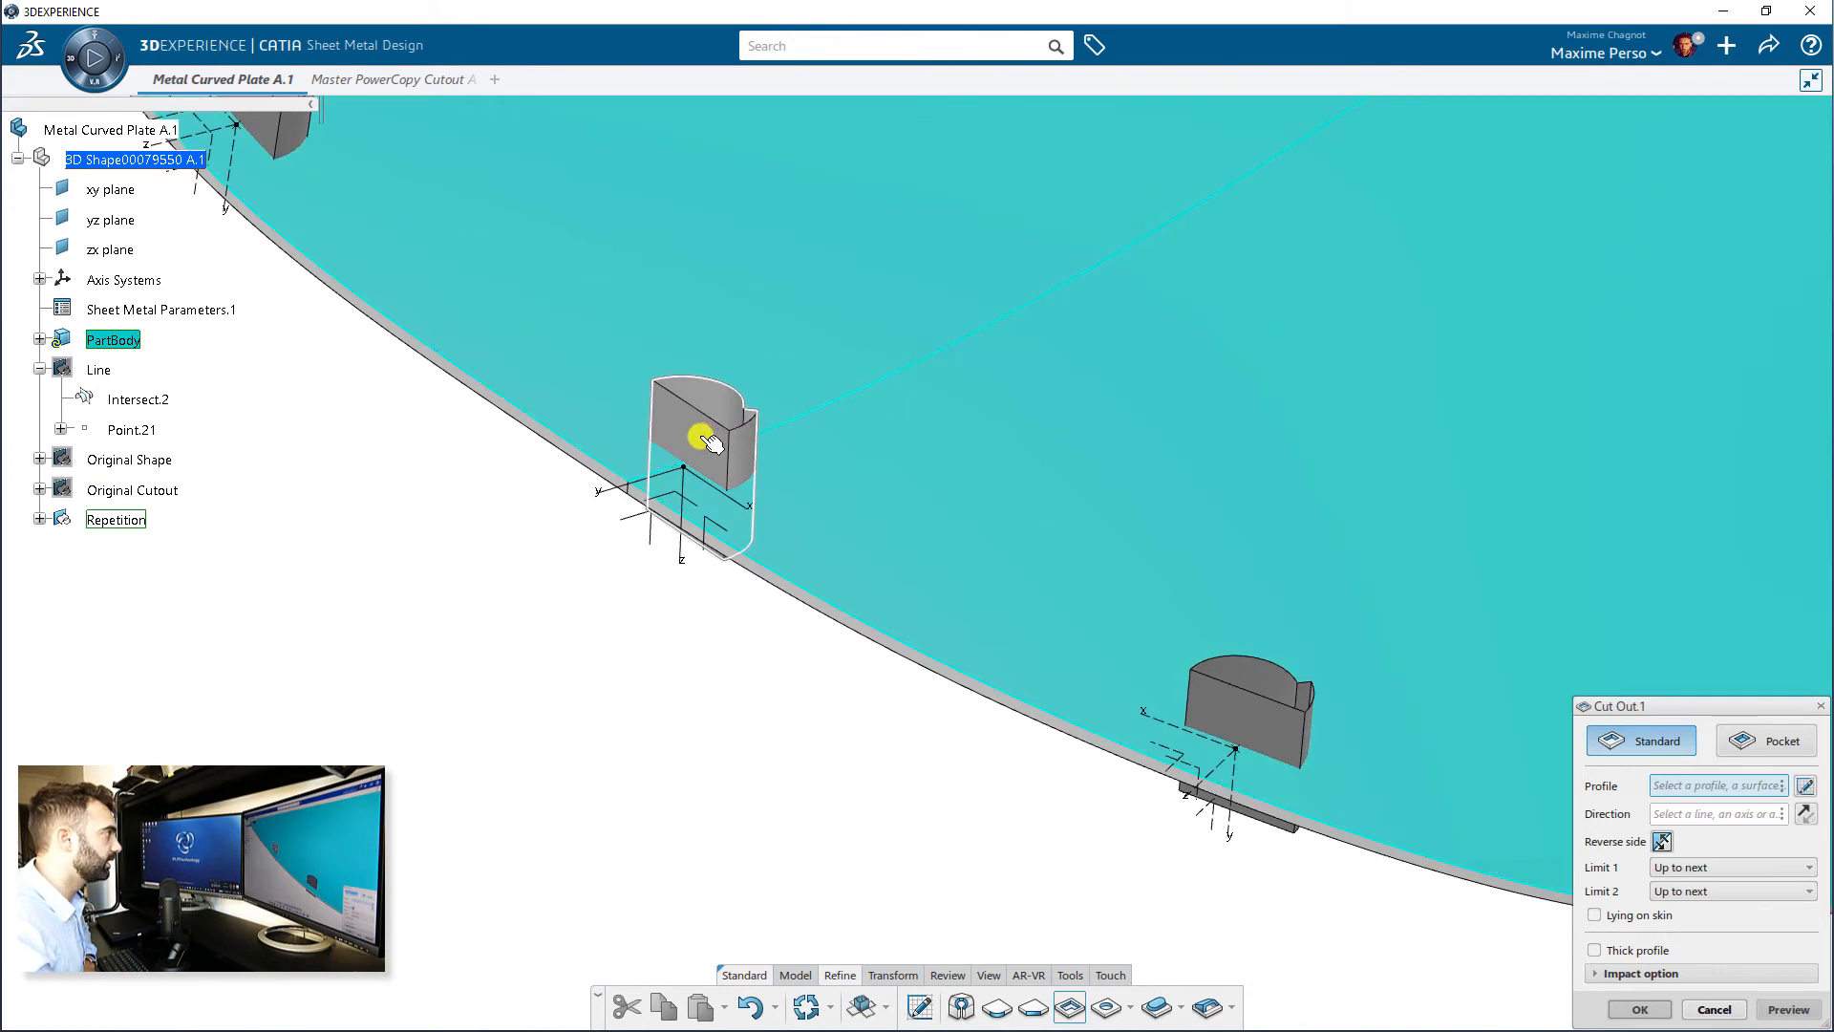
click(702, 437)
middle_drag(702, 428, 803, 422)
click(1788, 1008)
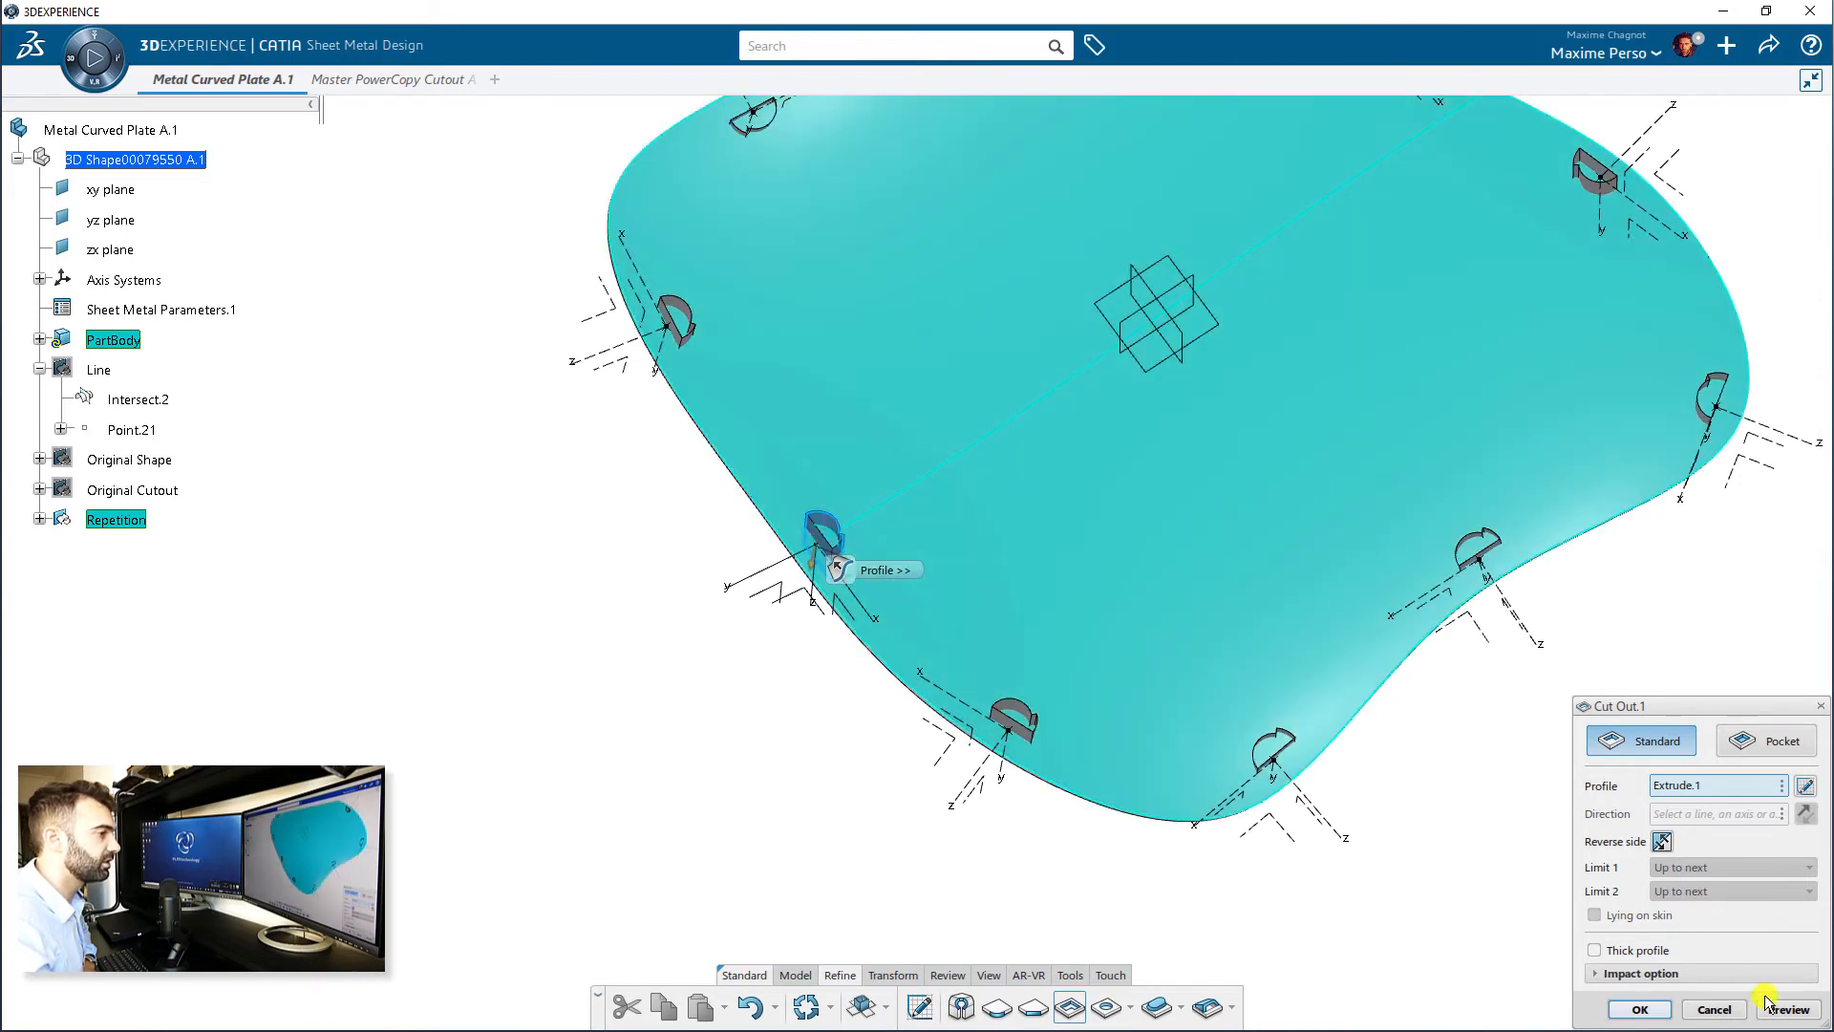
middle_drag(898, 453, 702, 522)
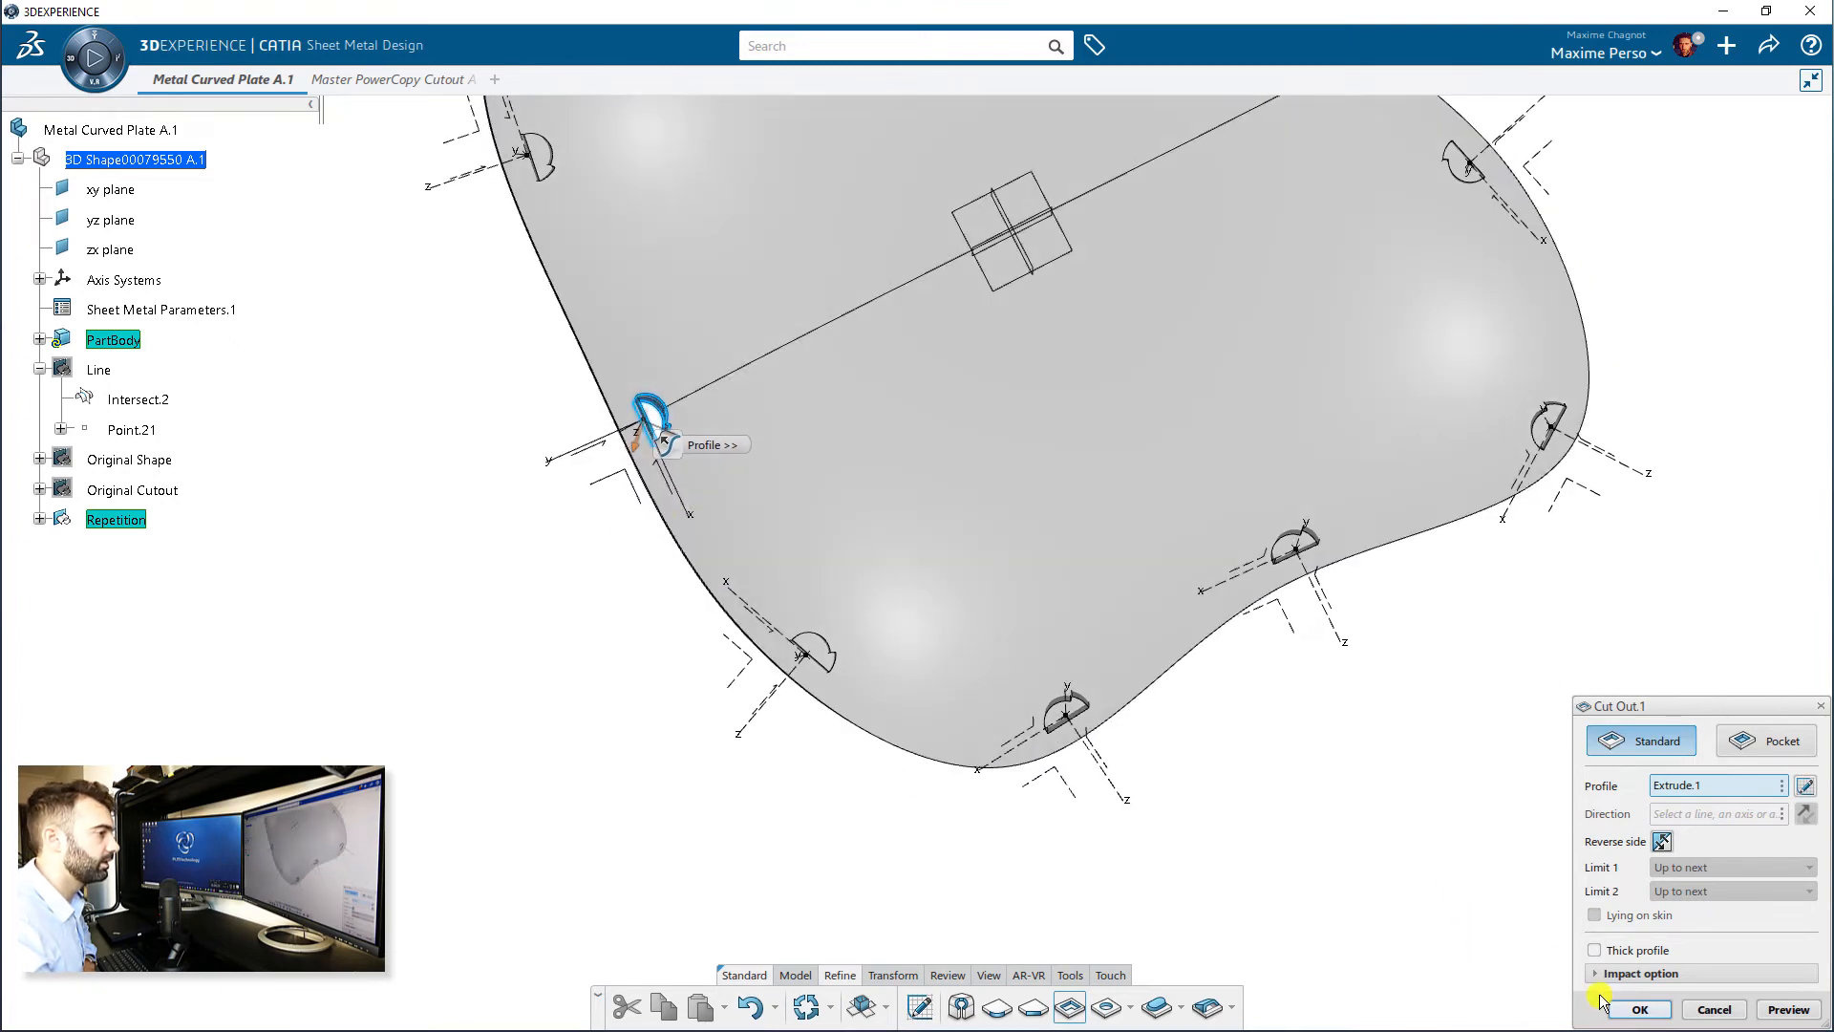
click(1637, 1009)
- Cut the plate with the Extrude.2, Extrude.3 and Extrude.4 surfaces, using each as the profile of its own standard Cut Out
scroll(778, 606, up, 6)
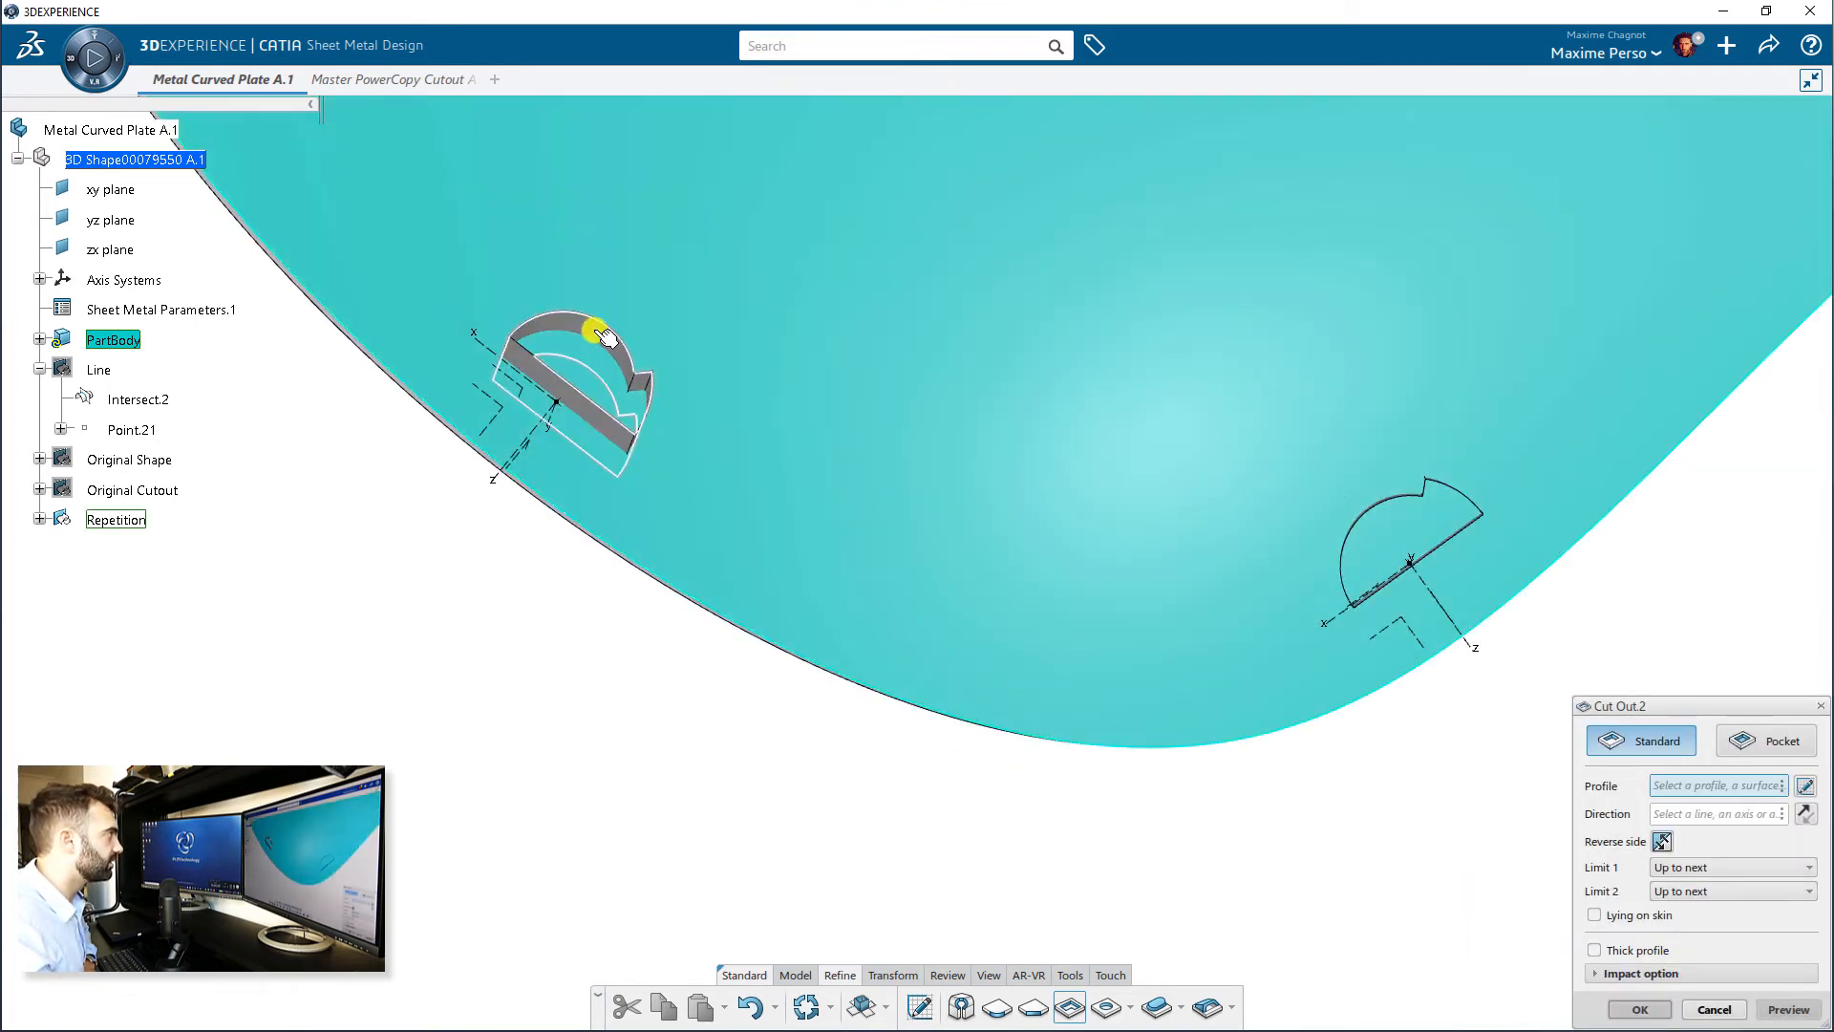
click(594, 330)
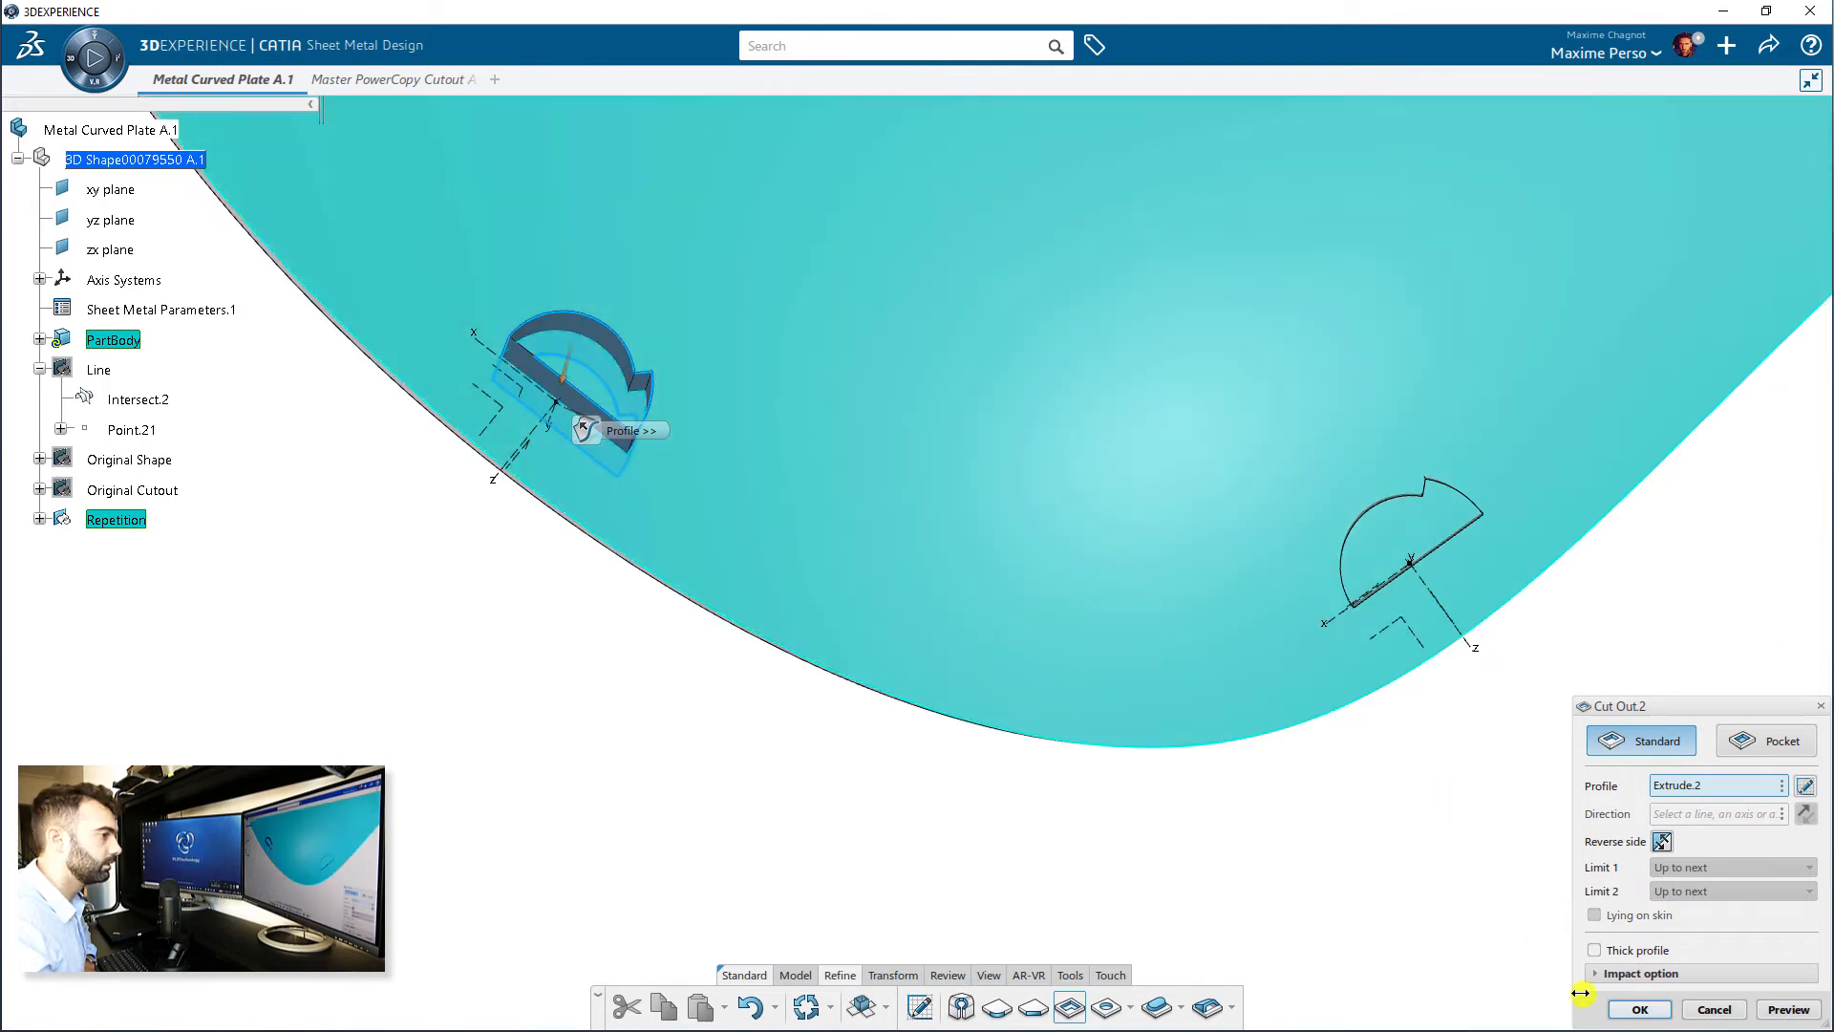
click(1639, 1008)
middle_drag(1444, 575, 837, 454)
click(836, 455)
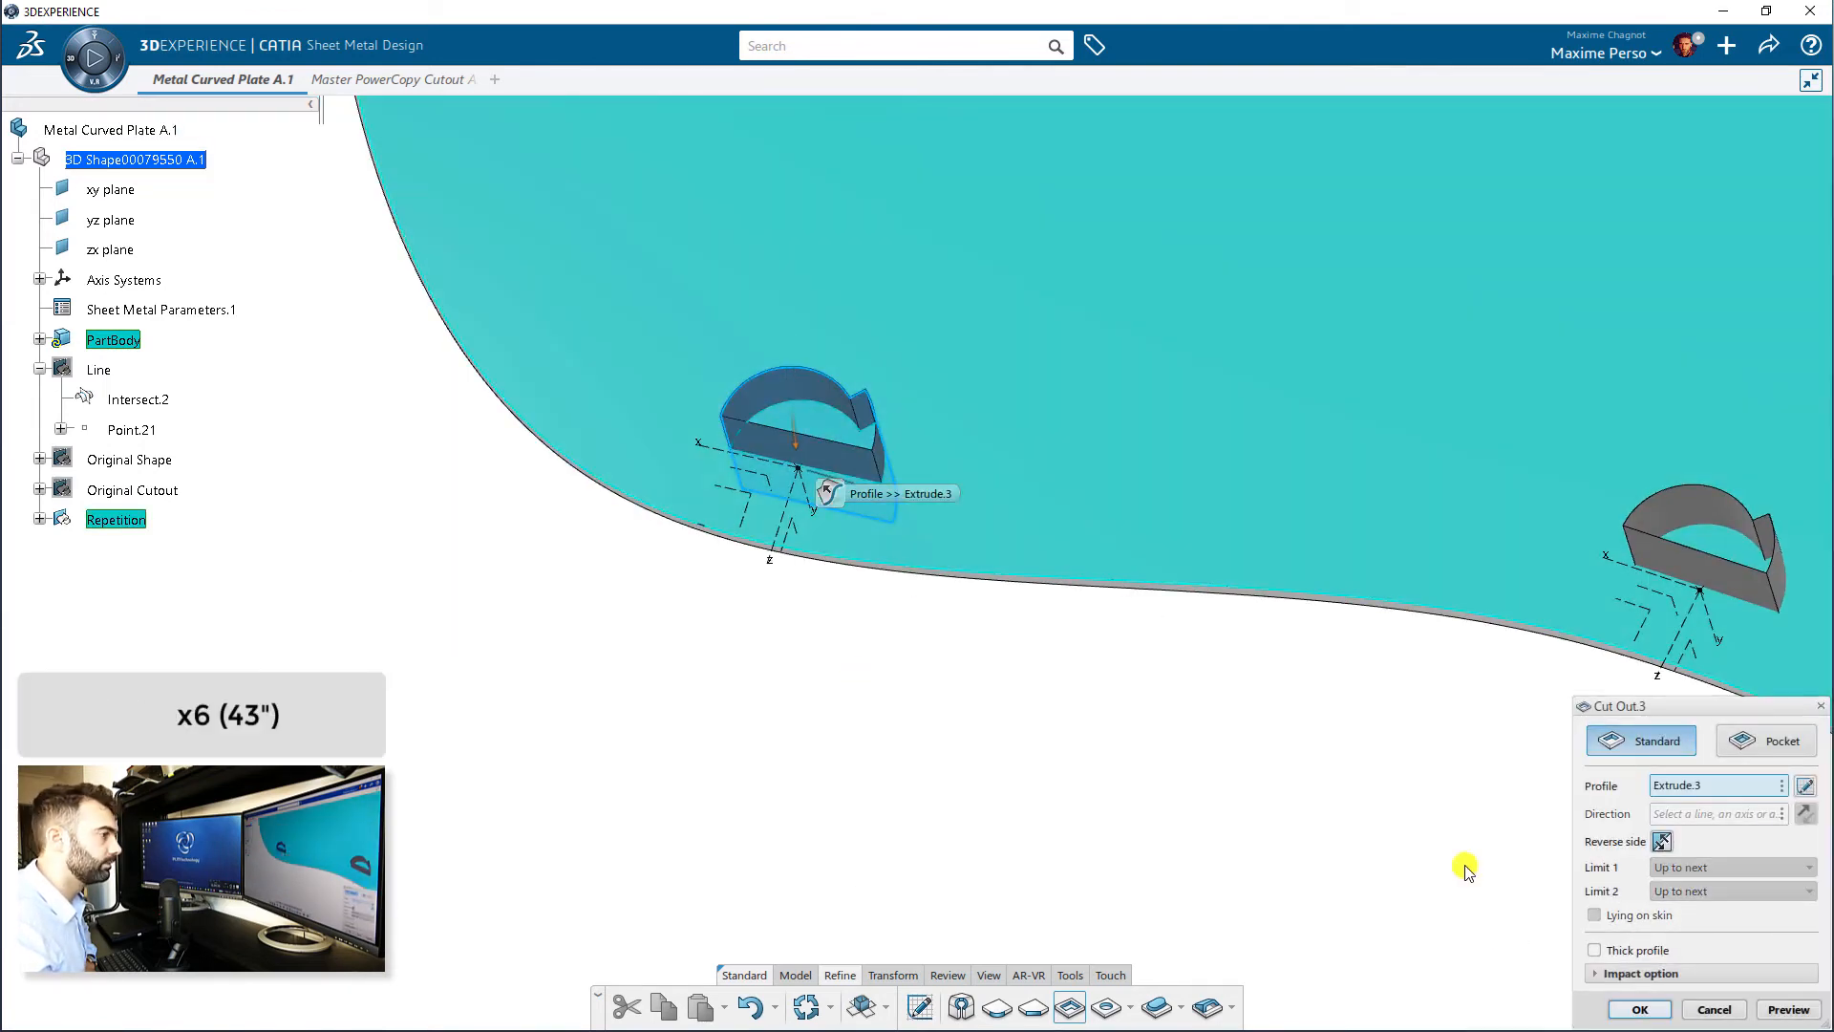
click(1639, 1009)
middle_drag(1704, 562, 1107, 494)
click(1107, 494)
click(1639, 1008)
- Continue along the plate's edge with standard cutouts using Extrude.5, Extrude.6 and Extrude.7 as profiles
middle_drag(1433, 650, 844, 562)
click(1079, 576)
click(1639, 1009)
middle_drag(1537, 201, 1194, 841)
click(1180, 458)
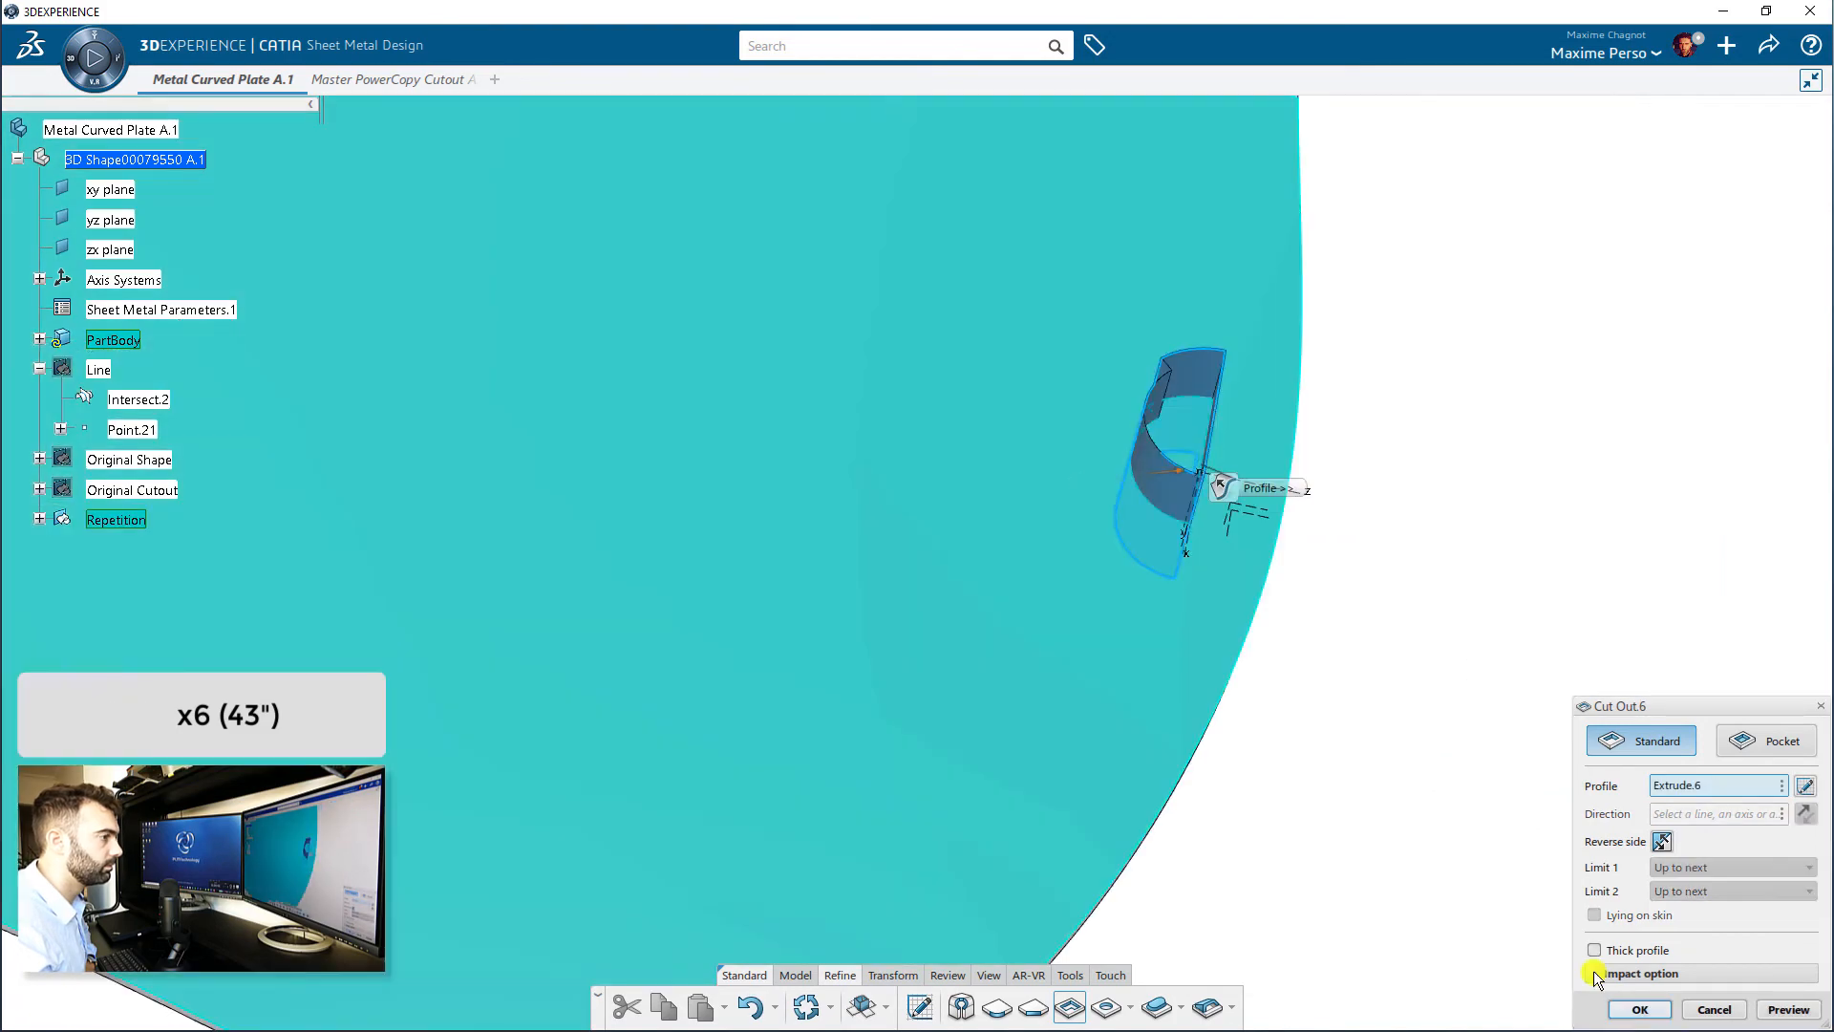
click(1639, 1008)
click(1101, 376)
click(1639, 1009)
- Create two more standard cutouts in the plate using the Extrude.8 and Extrude.9 surfaces as profiles
middle_drag(1274, 636, 945, 984)
click(1213, 258)
click(1639, 1008)
middle_drag(1242, 315, 811, 618)
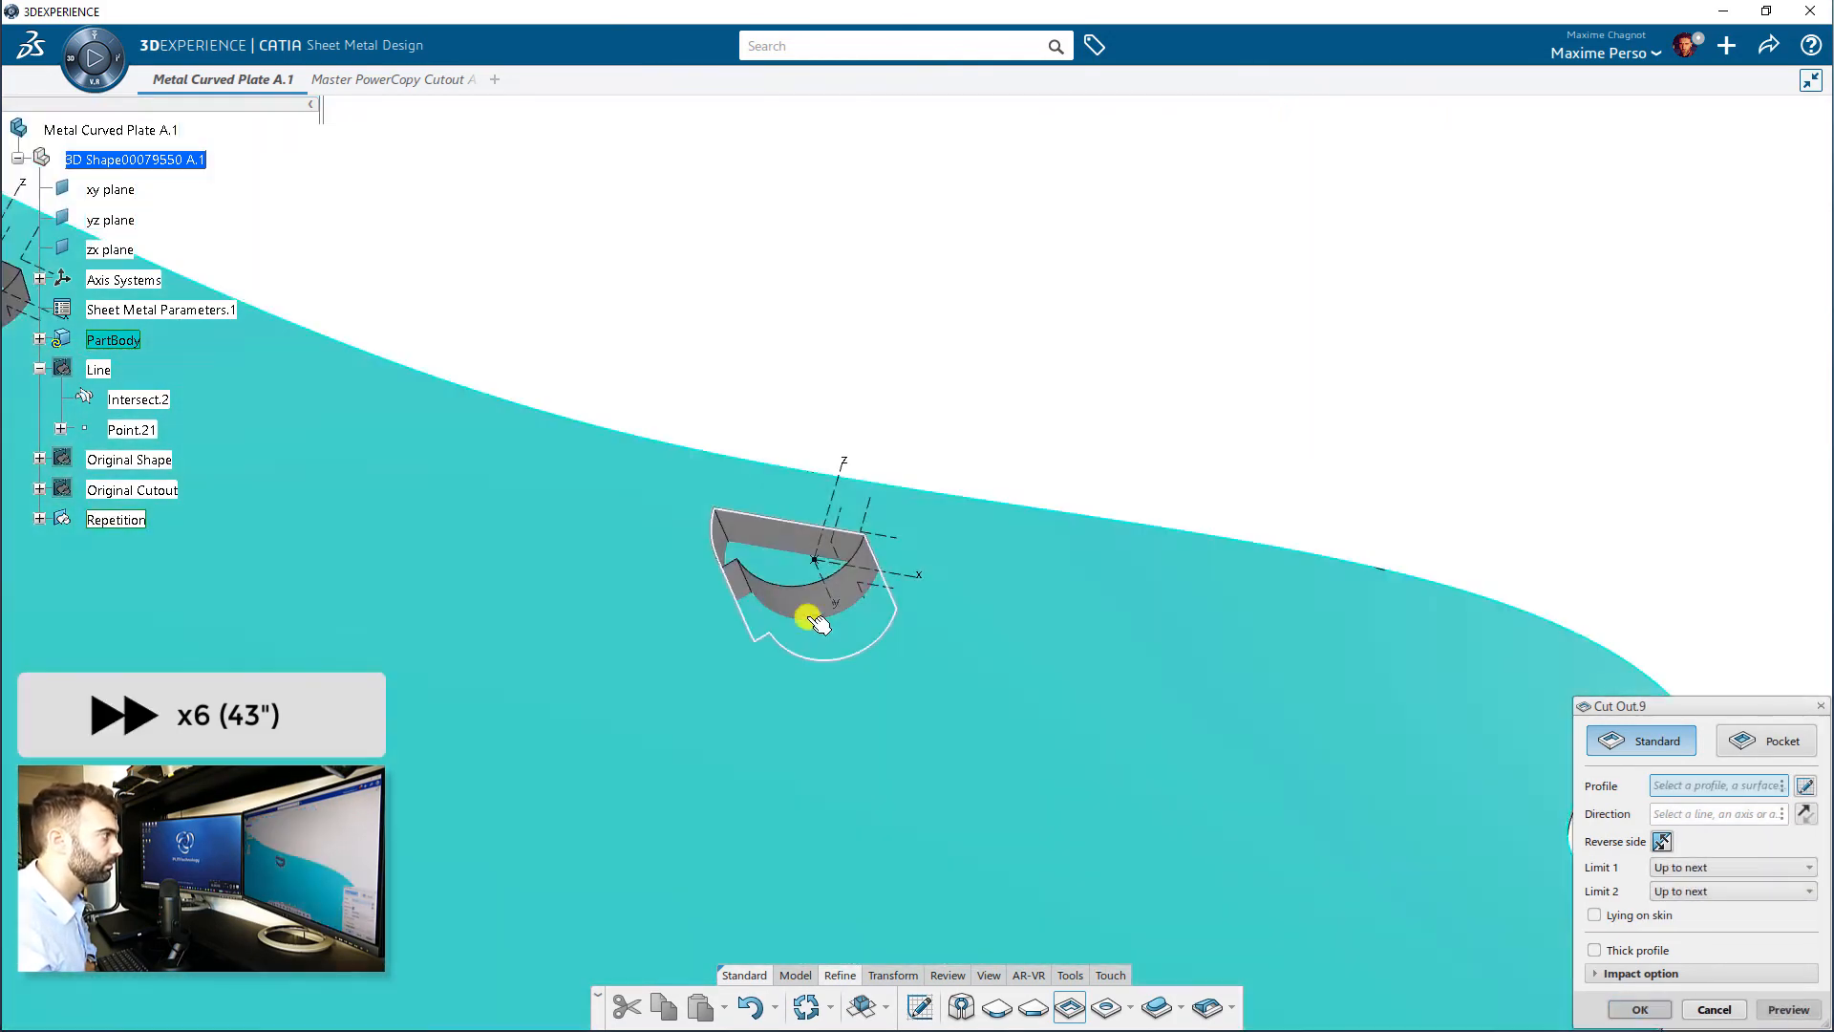
click(811, 618)
click(1639, 1008)
- Cut the plate with the last two surfaces, Extrude.10 and Extrude.11, and end the repeated Cut Out command
middle_drag(467, 596, 926, 497)
click(926, 478)
click(1639, 1008)
middle_drag(315, 649, 818, 545)
click(682, 466)
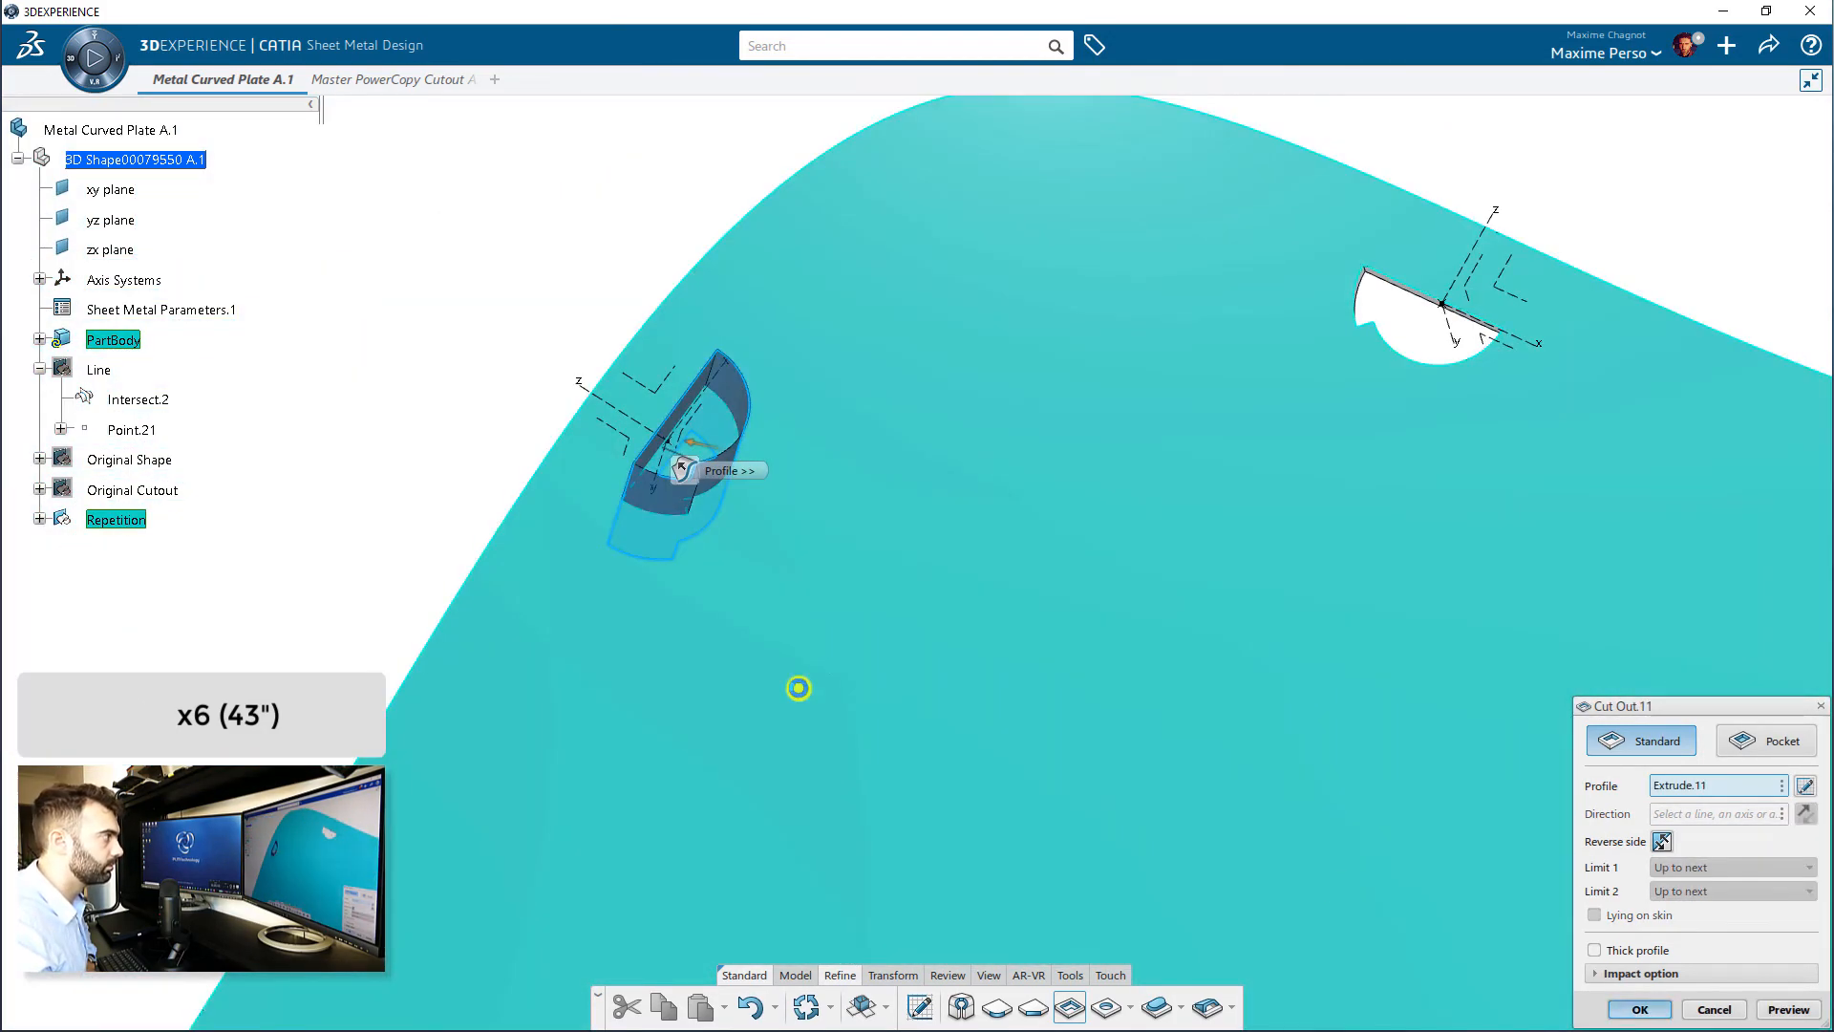
ctrl+middle_drag(798, 688, 799, 860)
click(1652, 1009)
click(1709, 1016)
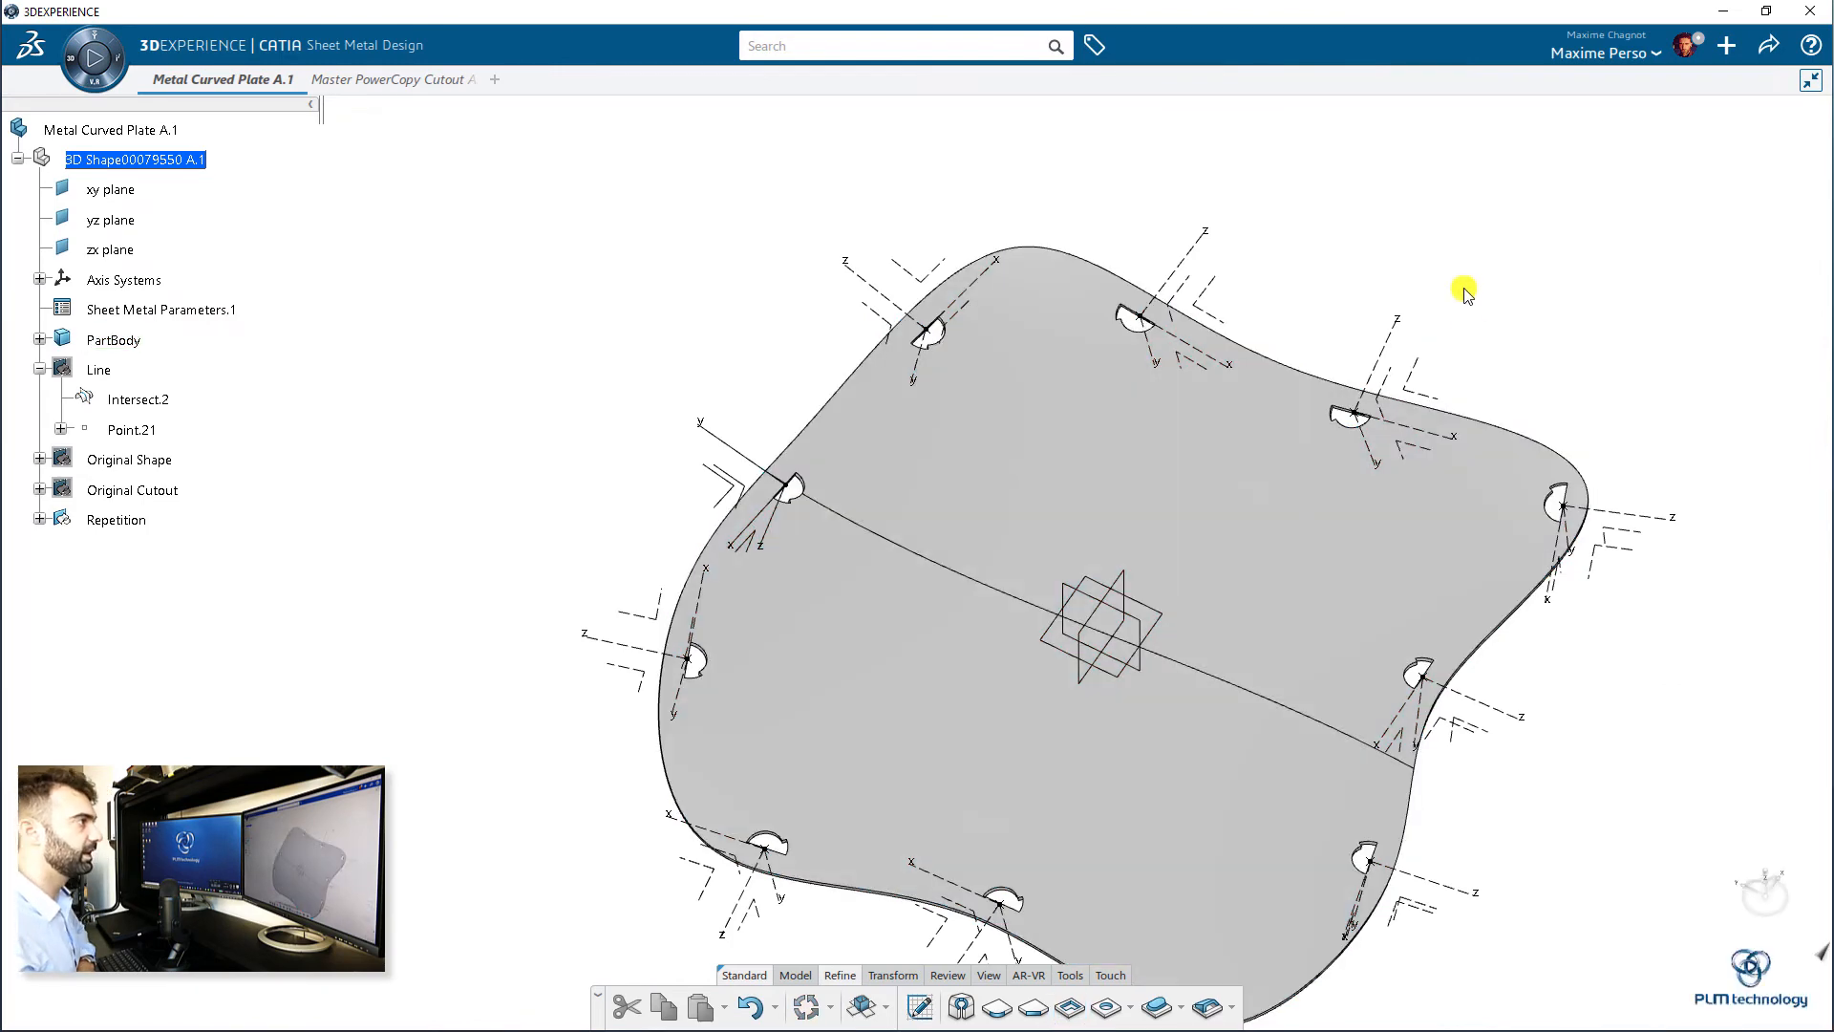
middle_drag(1465, 291, 1180, 272)
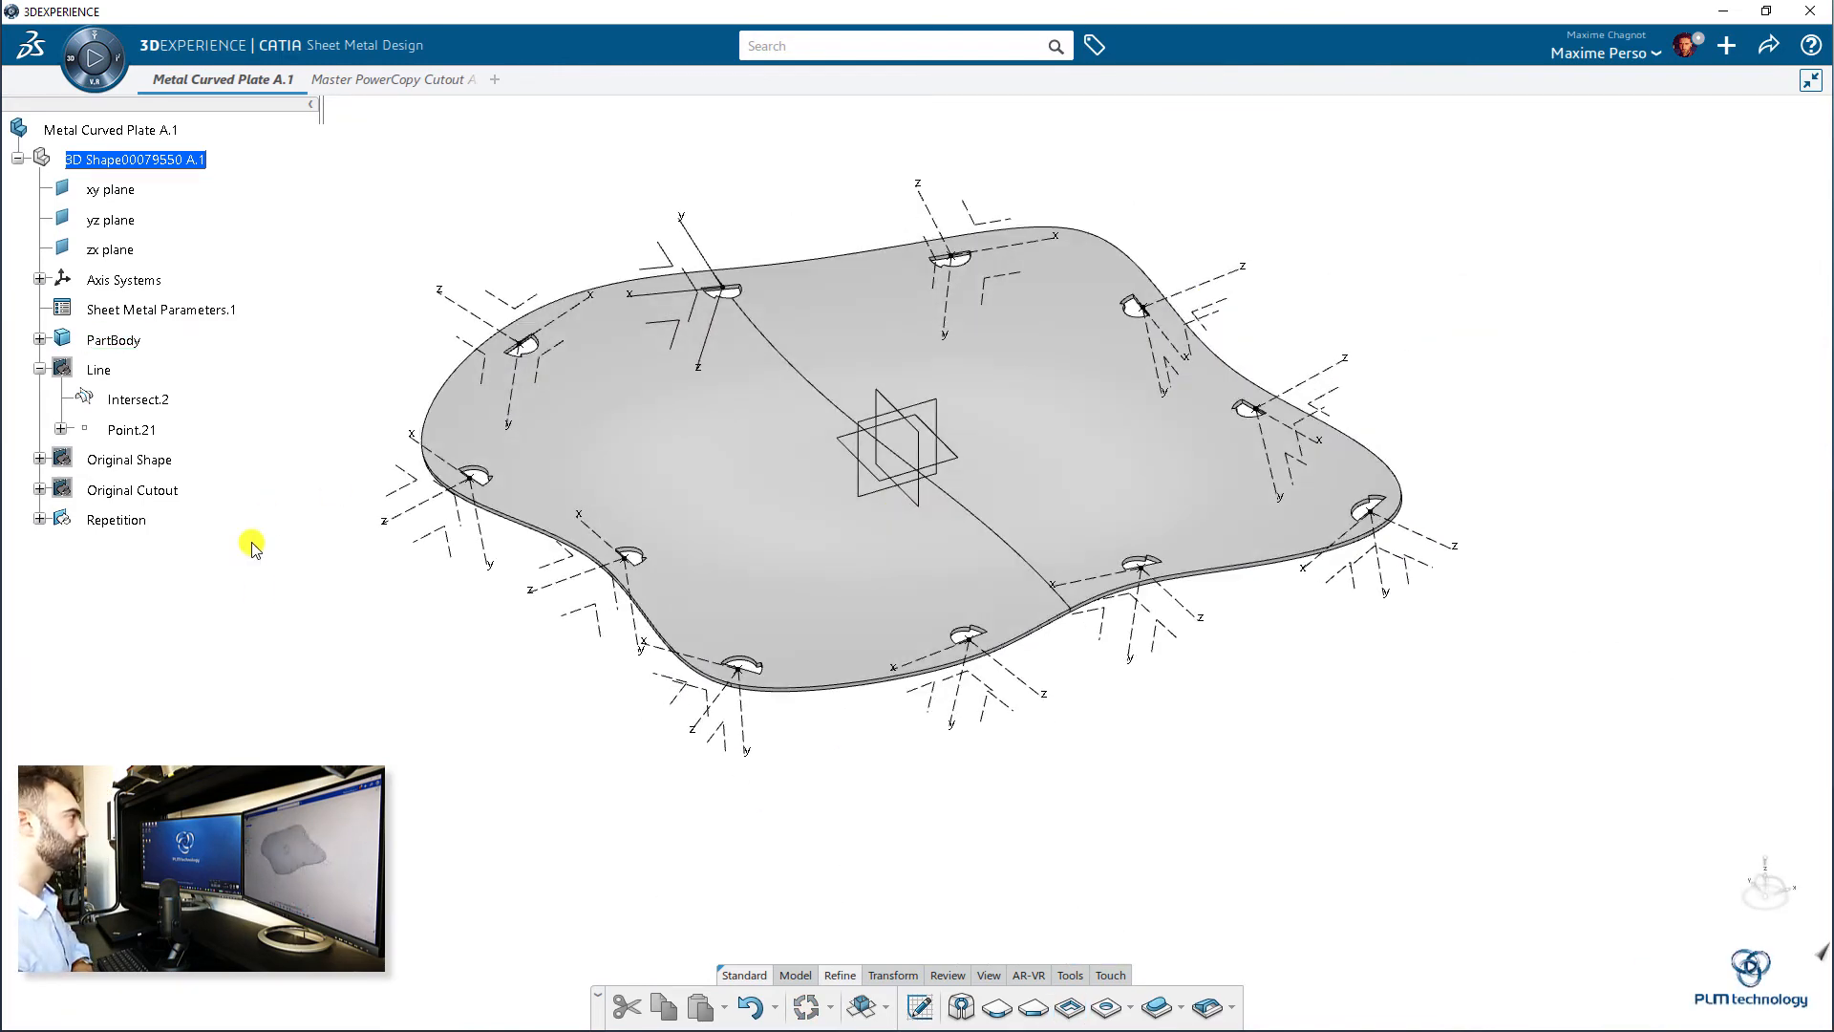
- Hide the Repetition geometrical set and Axis System.1 so that only the cut plate remains in view
click(114, 521)
key(space)
middle_drag(341, 611, 404, 399)
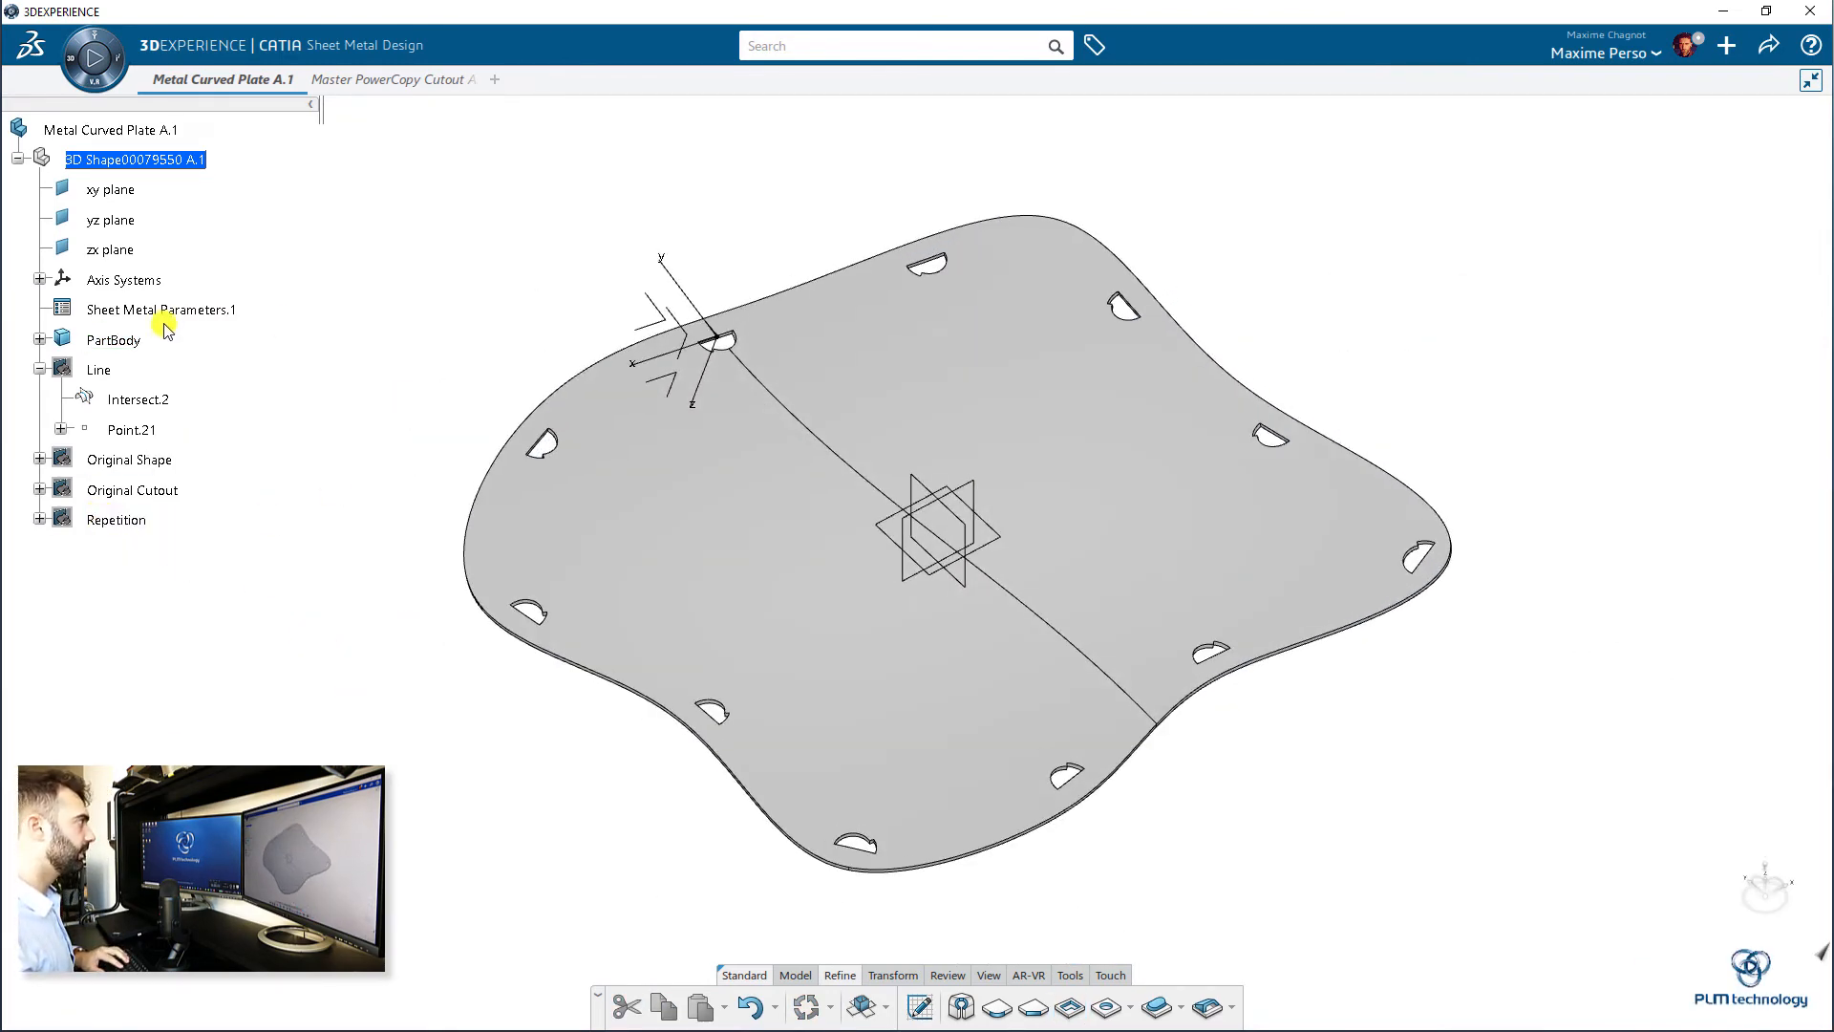
click(40, 279)
click(127, 308)
key(space)
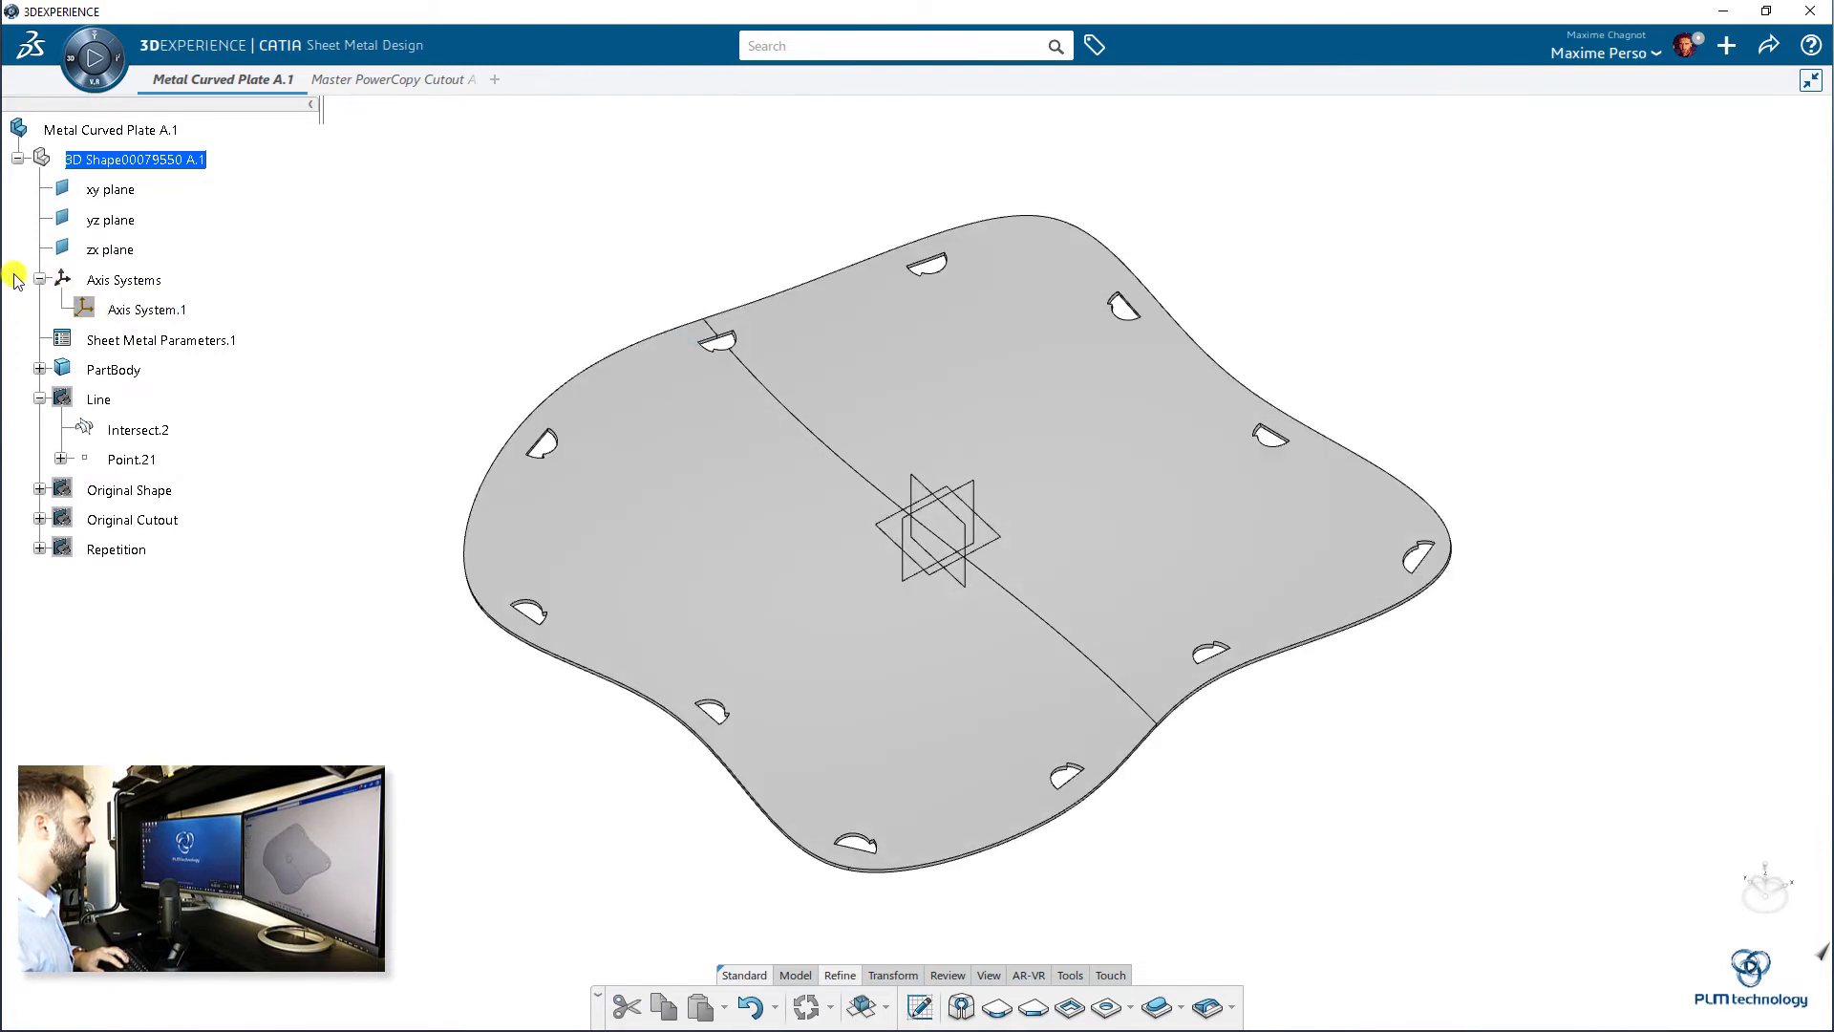
click(39, 280)
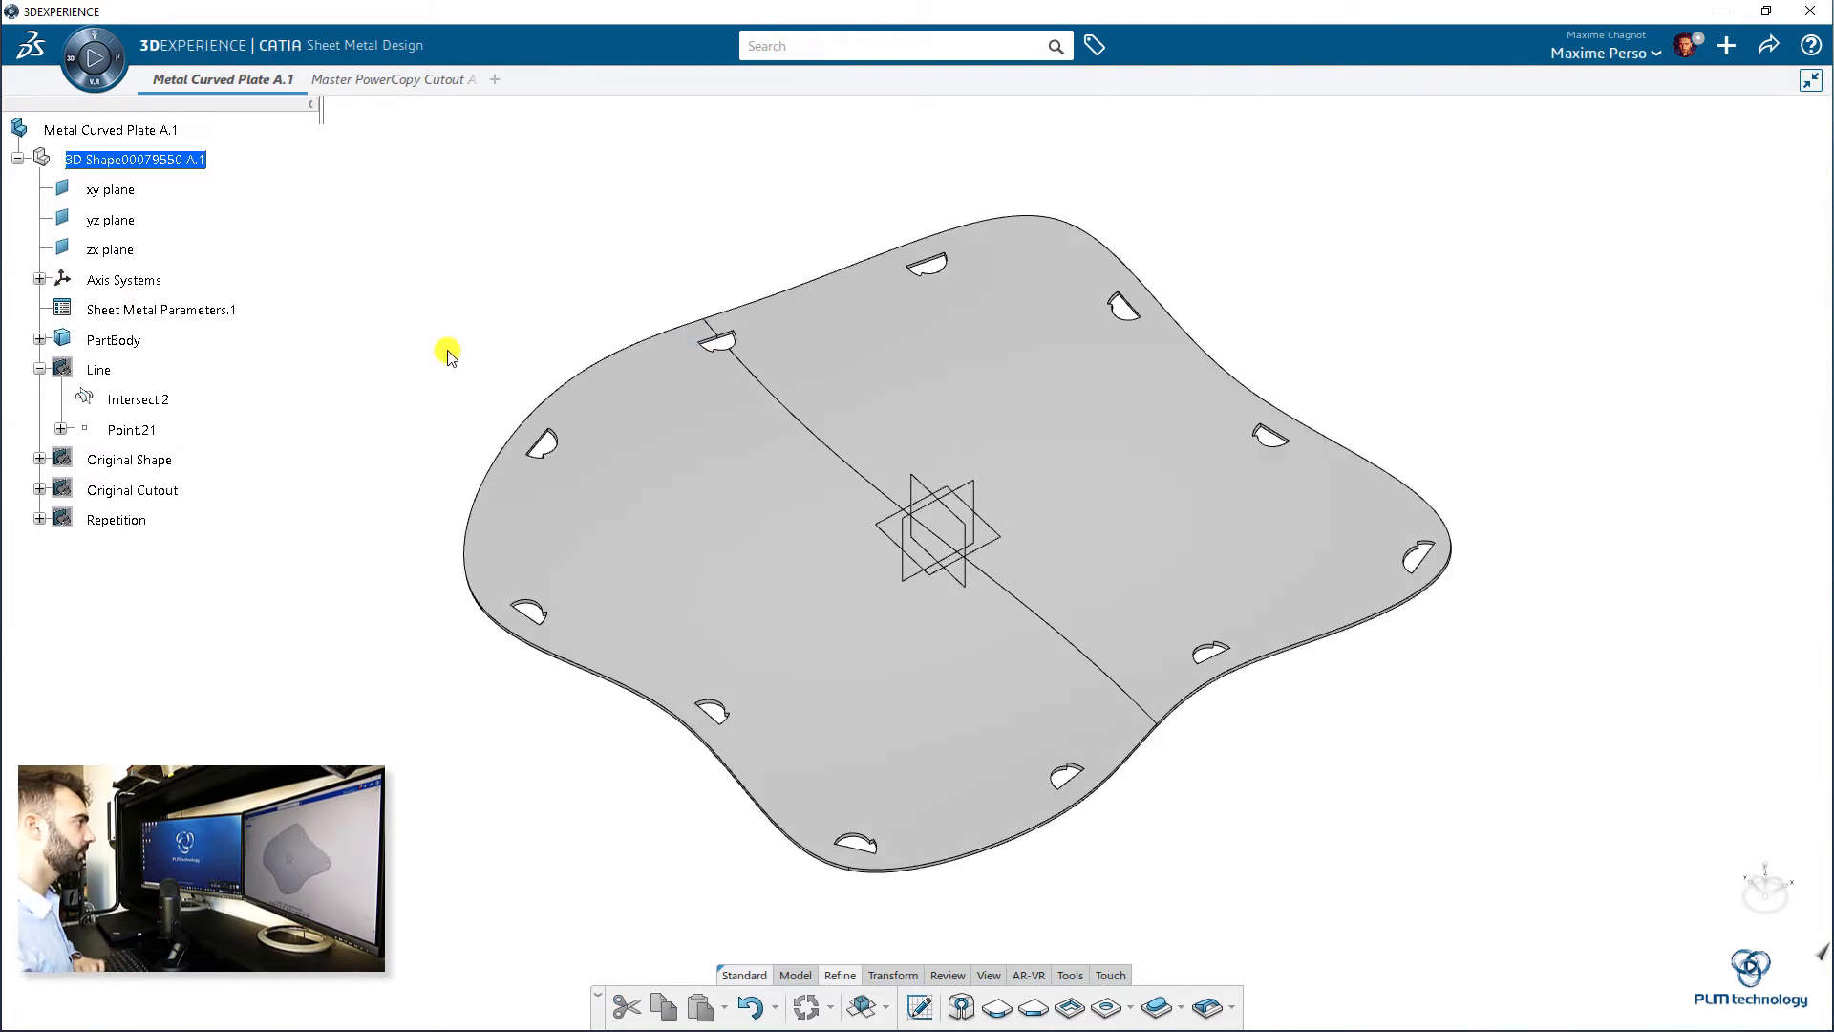
- Save the part locally and inspect the finished cutouts around the plate's edge
click(863, 1015)
middle_drag(586, 548, 905, 315)
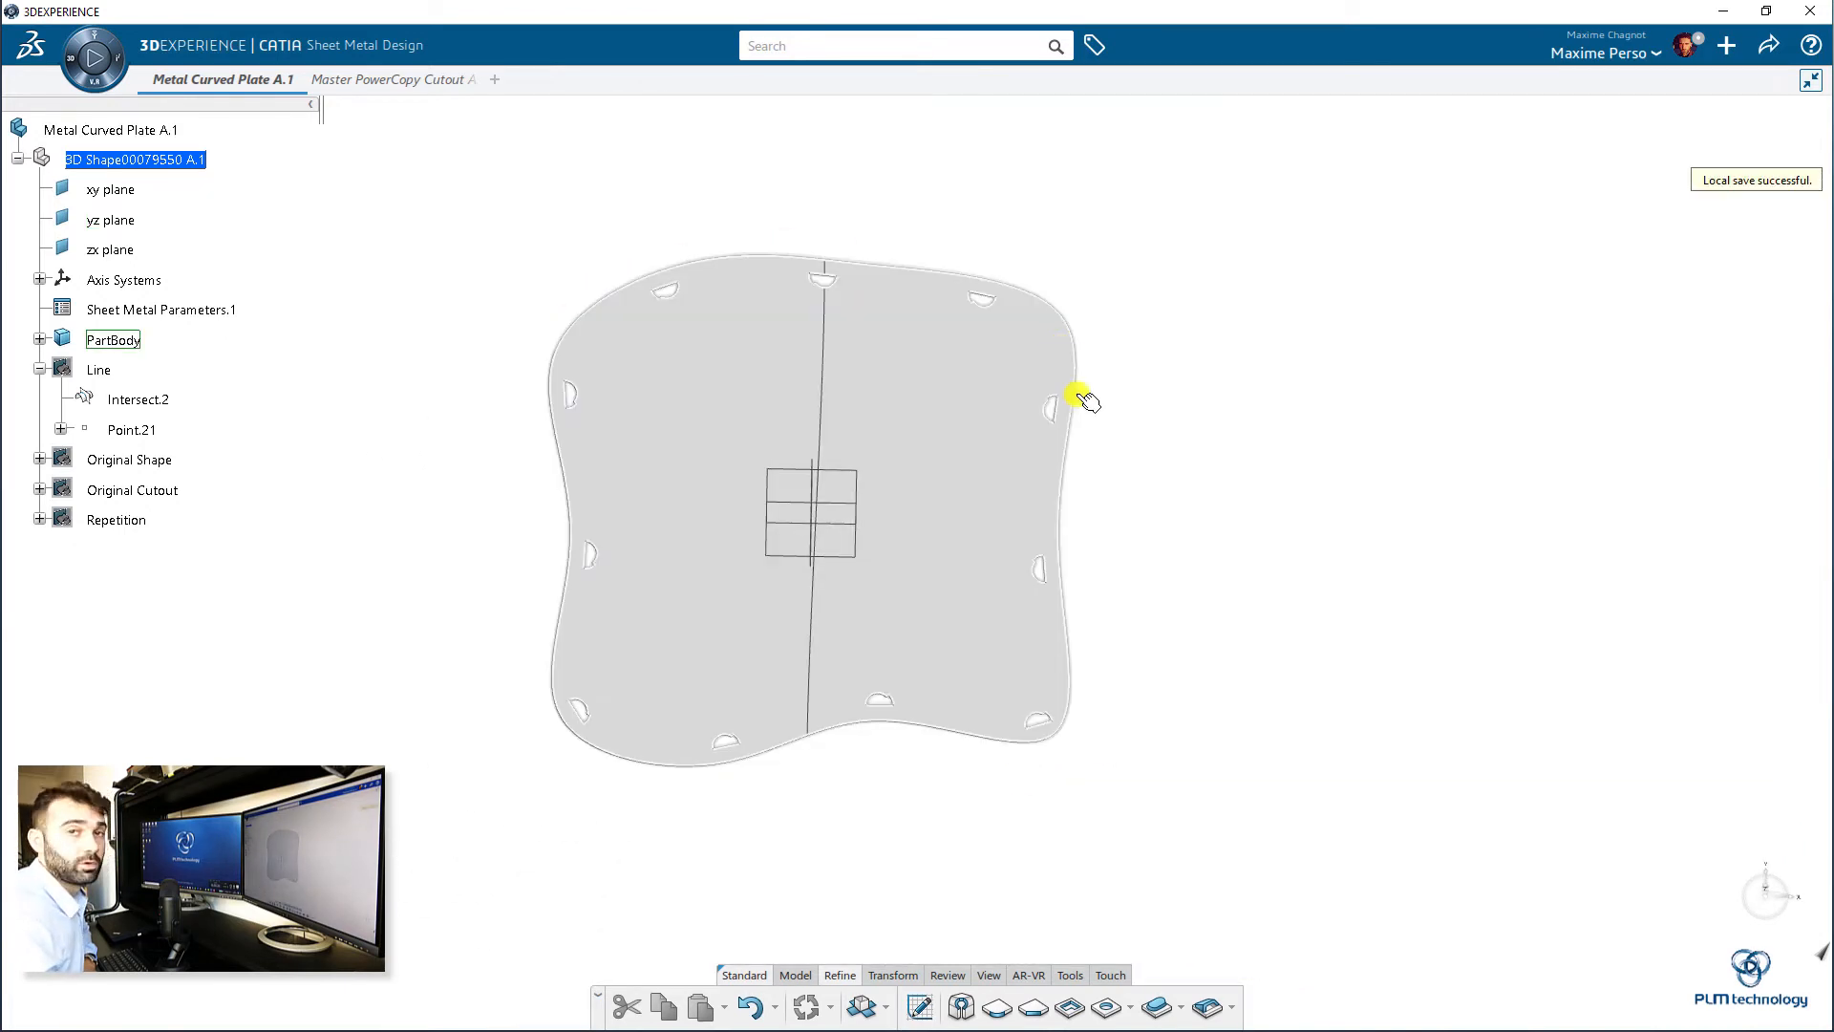
middle_drag(905, 443, 860, 501)
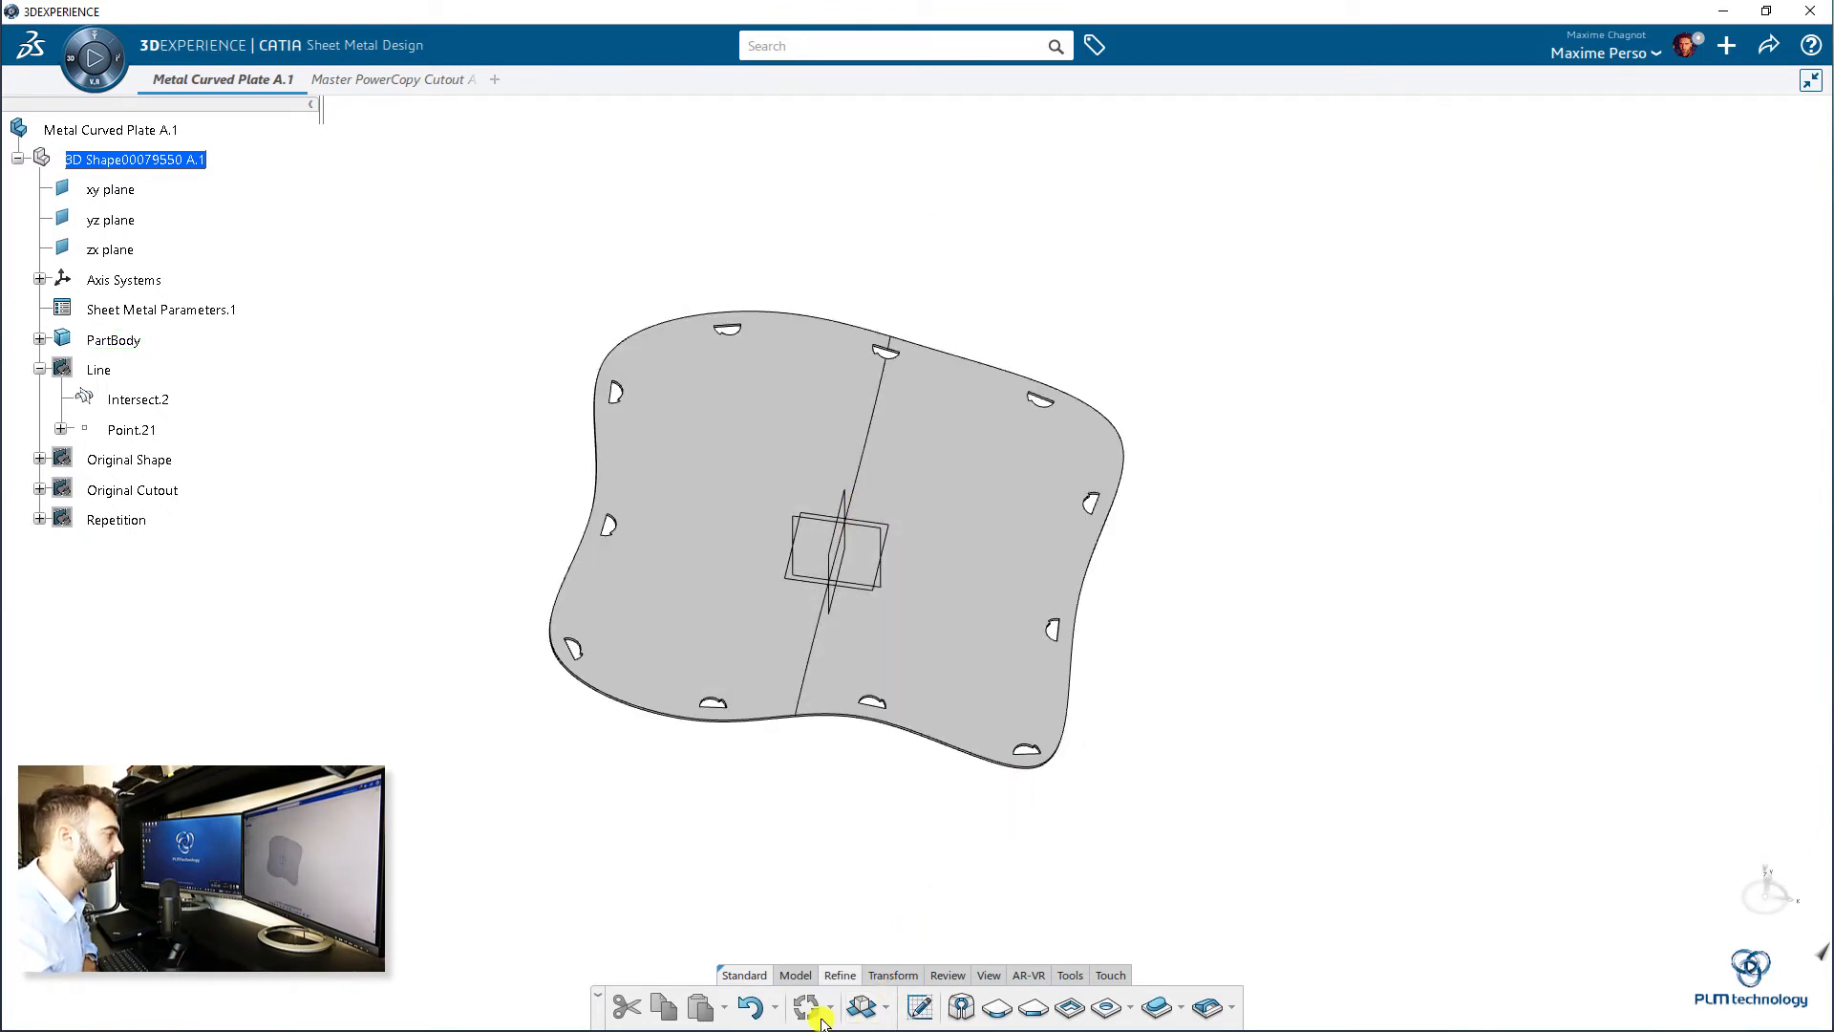
middle_drag(623, 738, 886, 688)
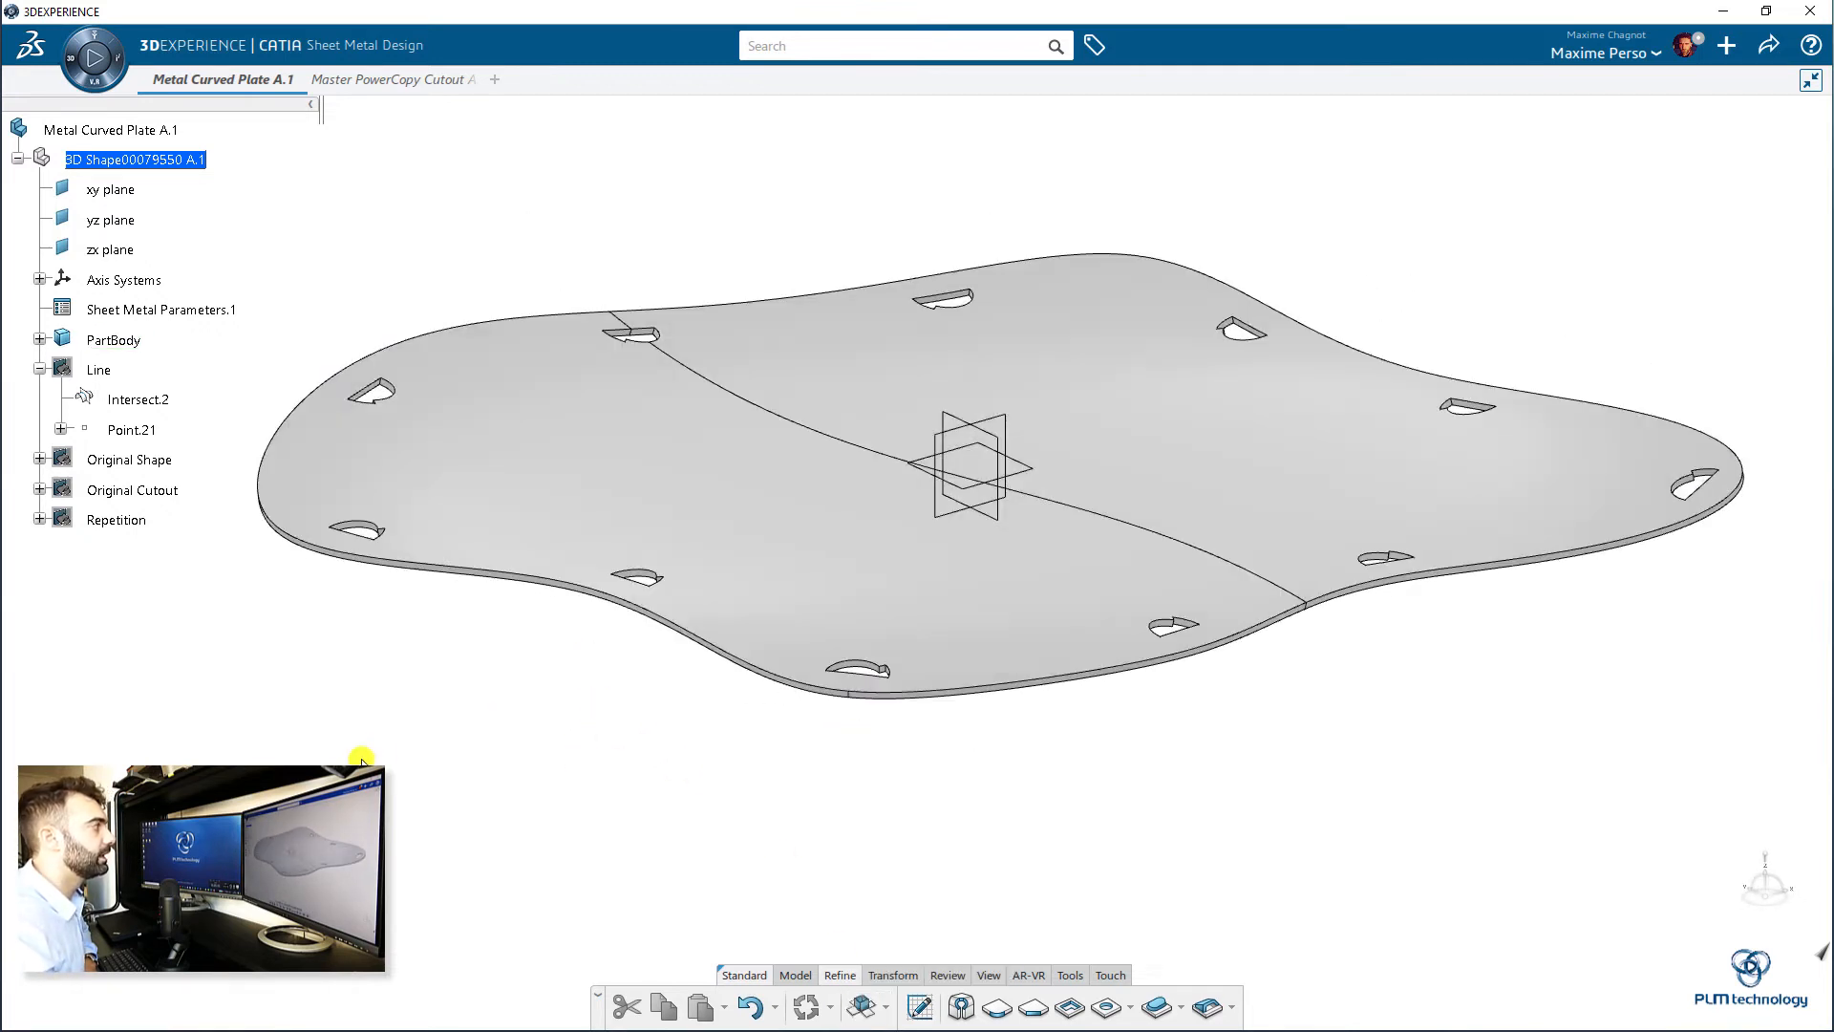
- Show the Repetition geometrical set and set the instances of Repetition (Axis Systems).1 to 12, previewing before accepting
click(125, 524)
click(343, 720)
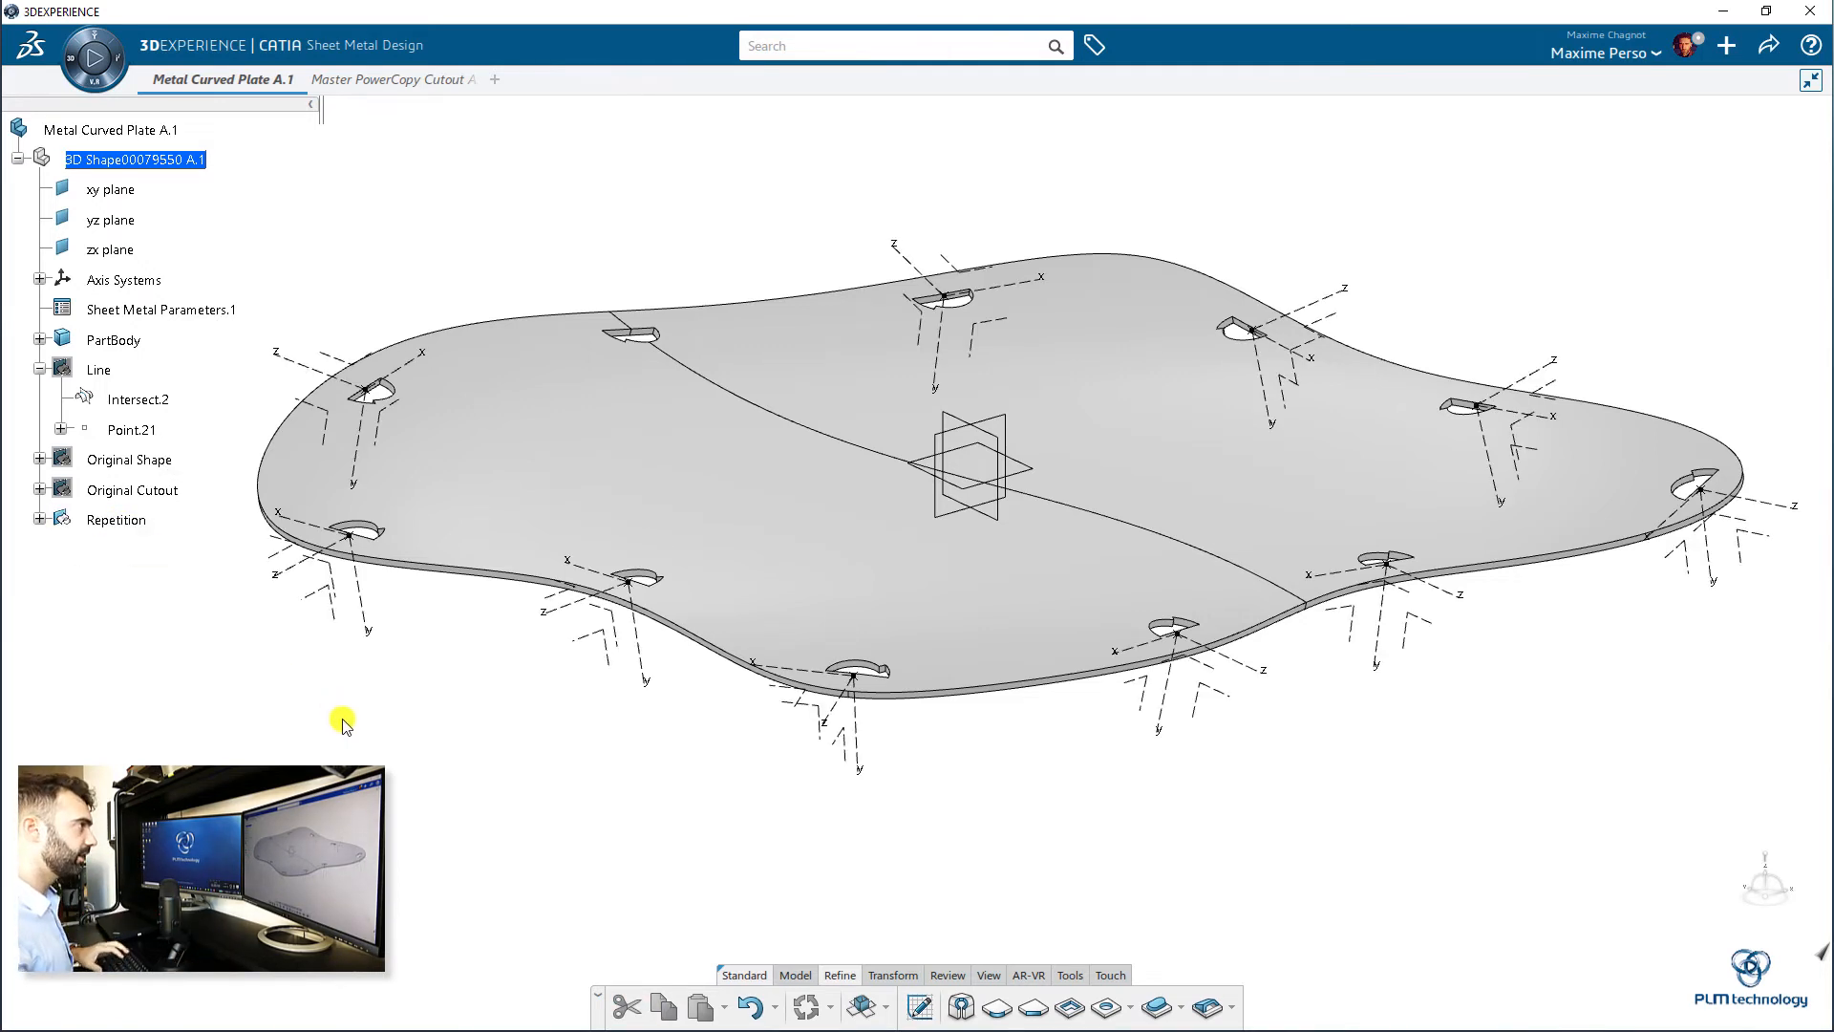
click(40, 519)
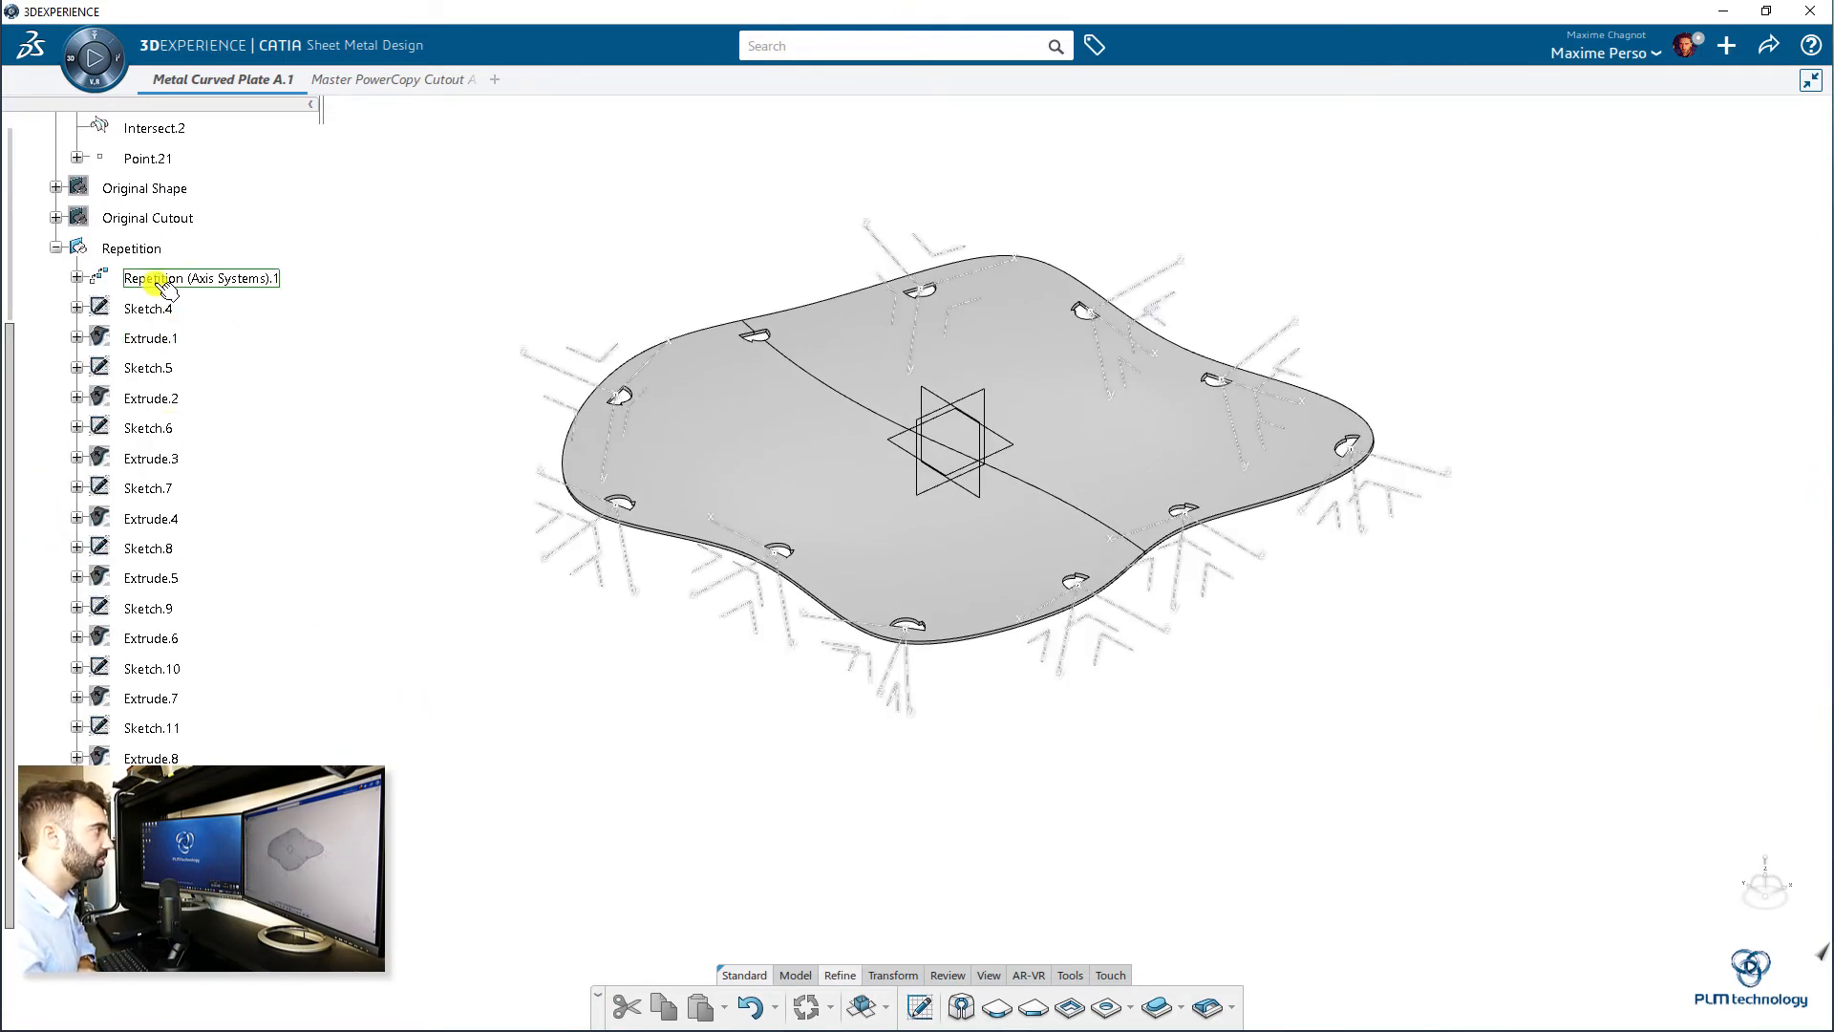
scroll(296, 659, up, 1)
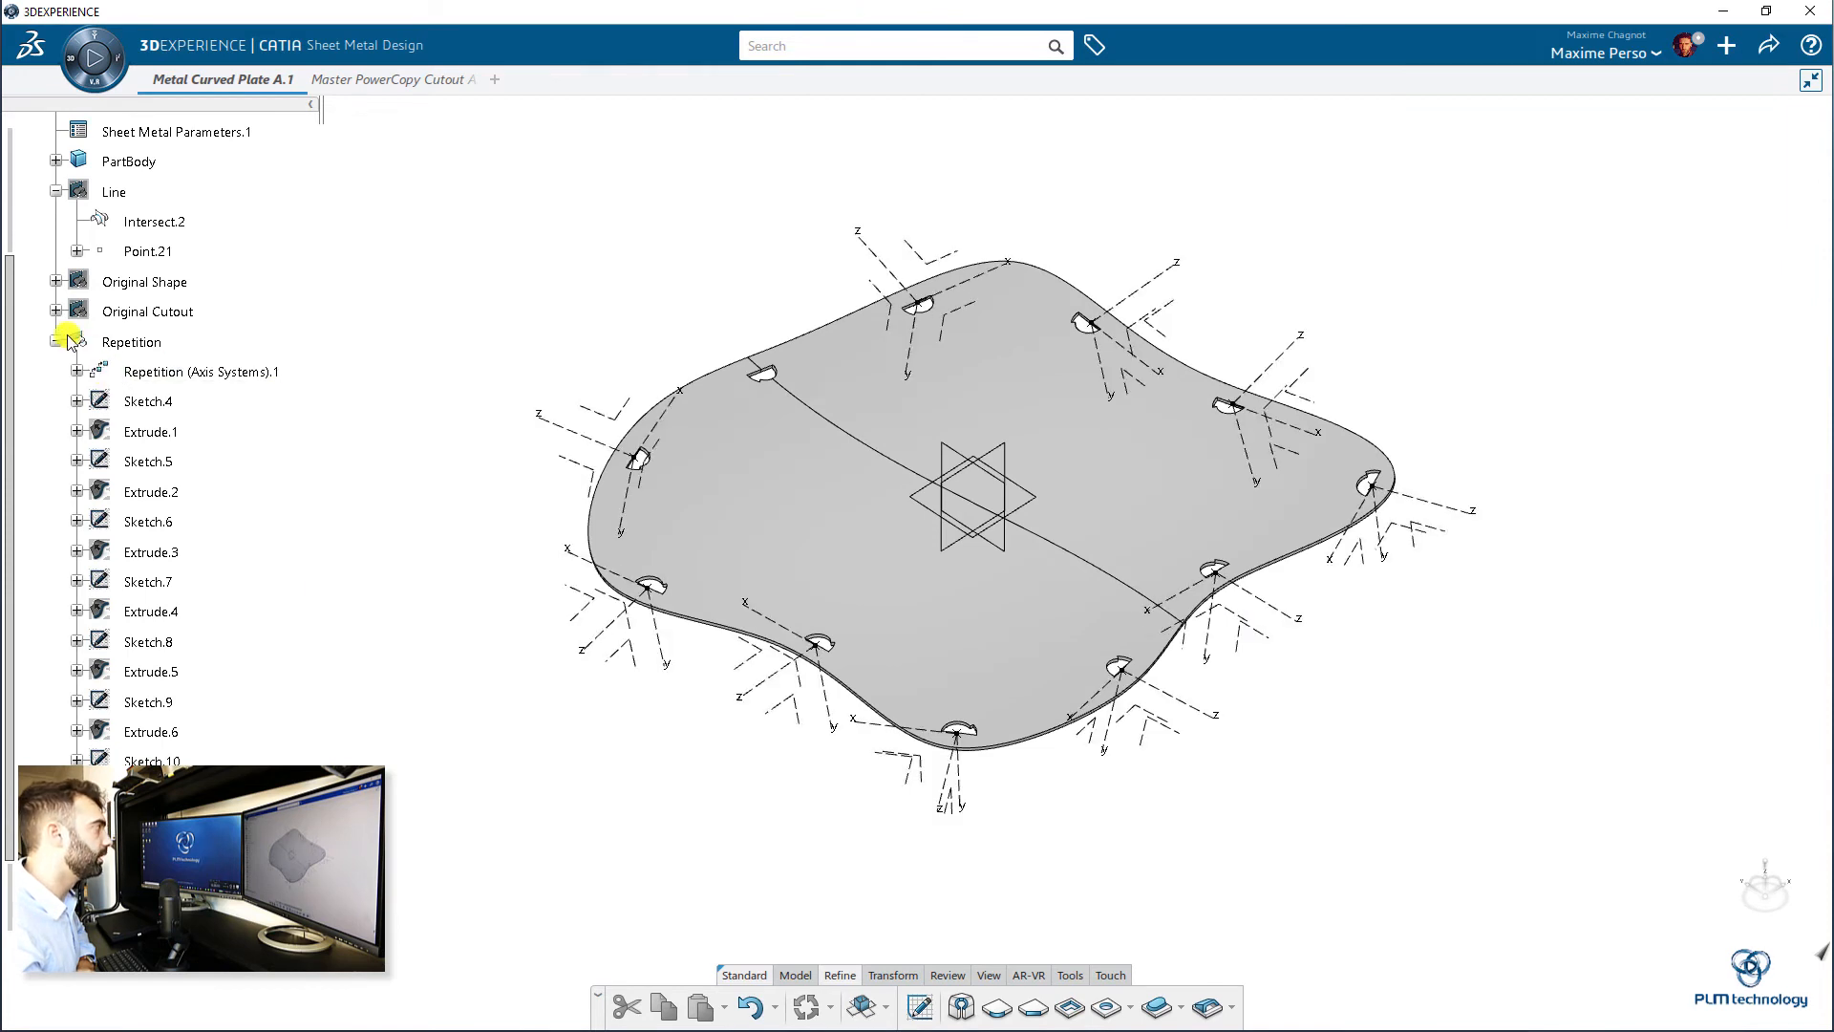
double_click(181, 371)
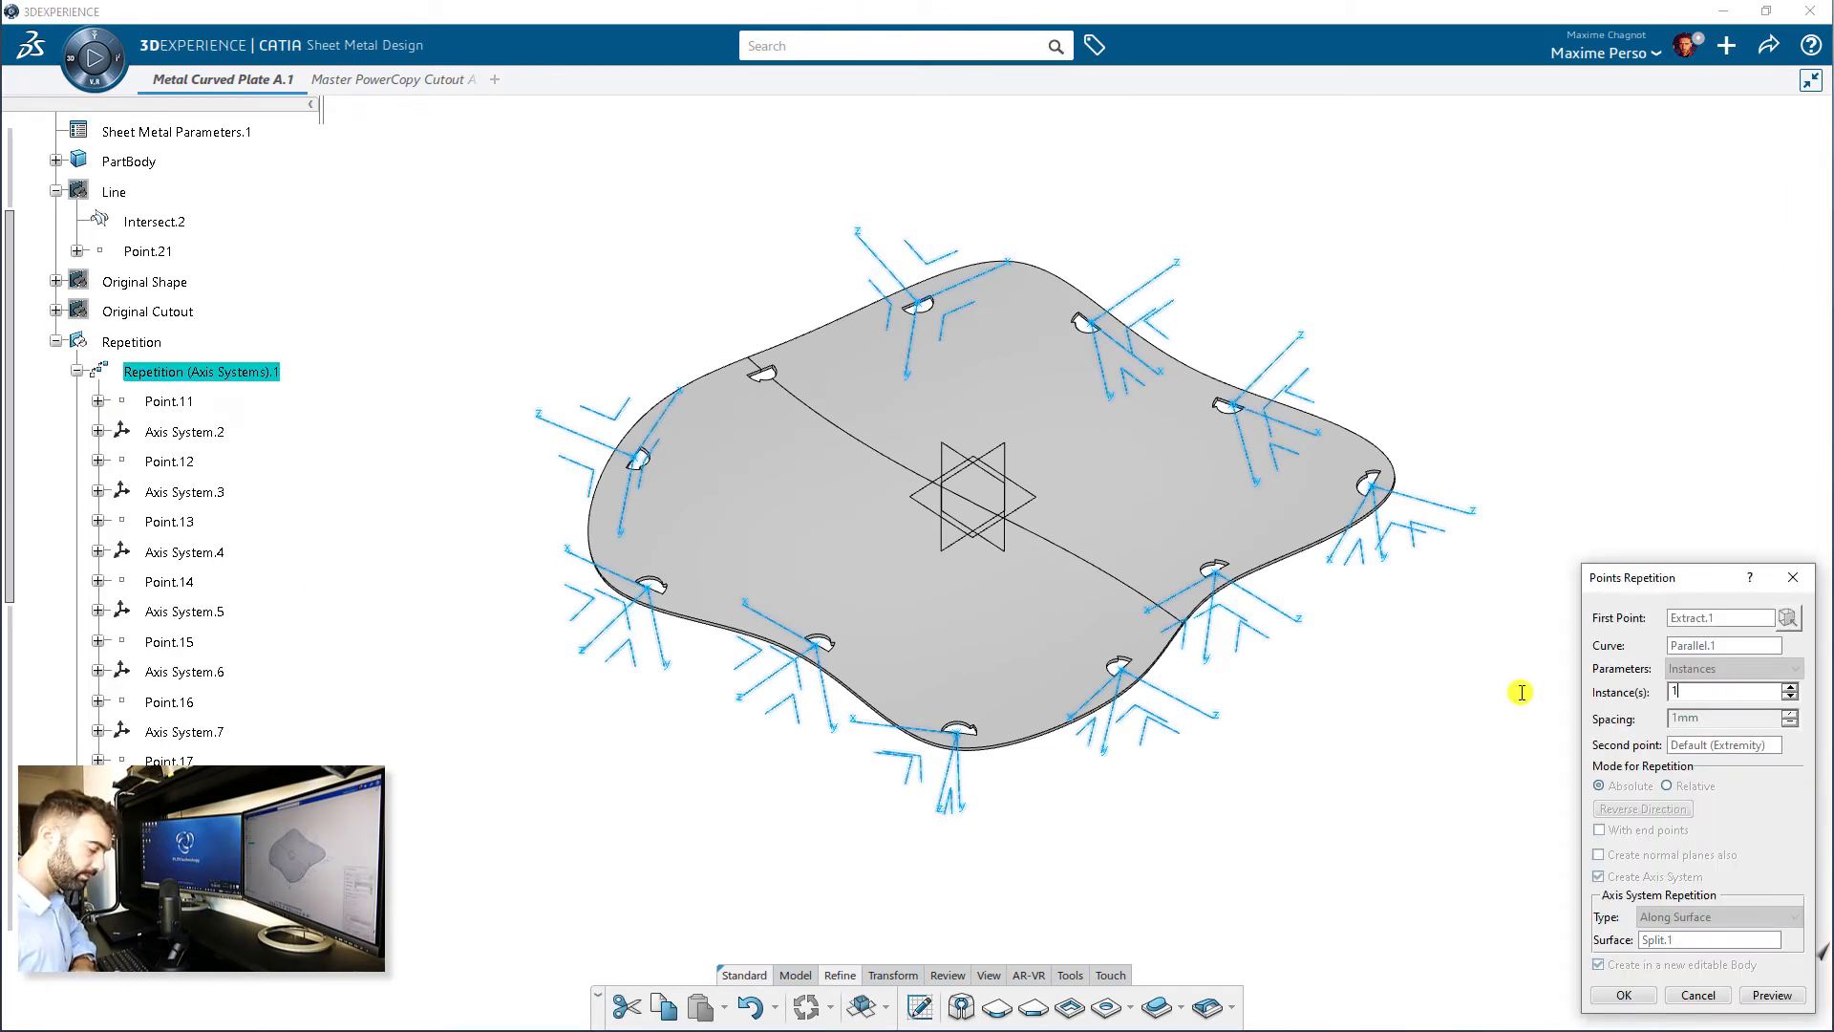
click(1750, 994)
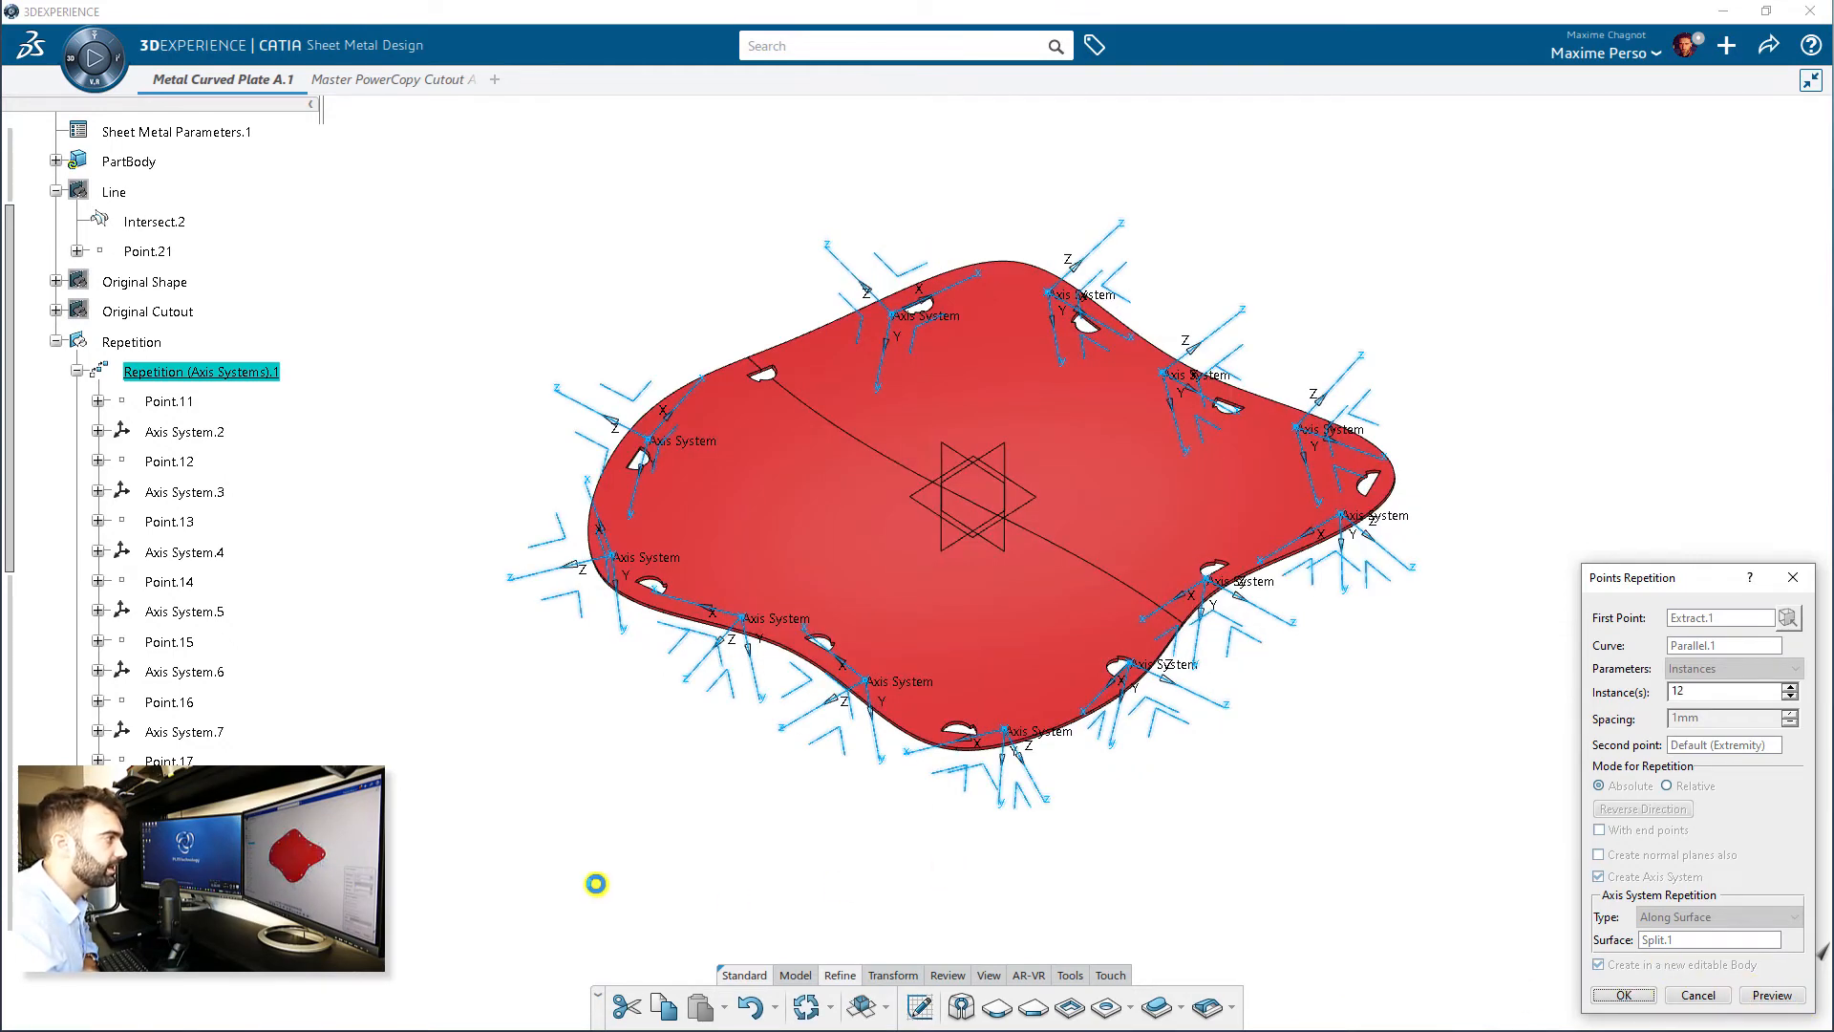
click(1635, 996)
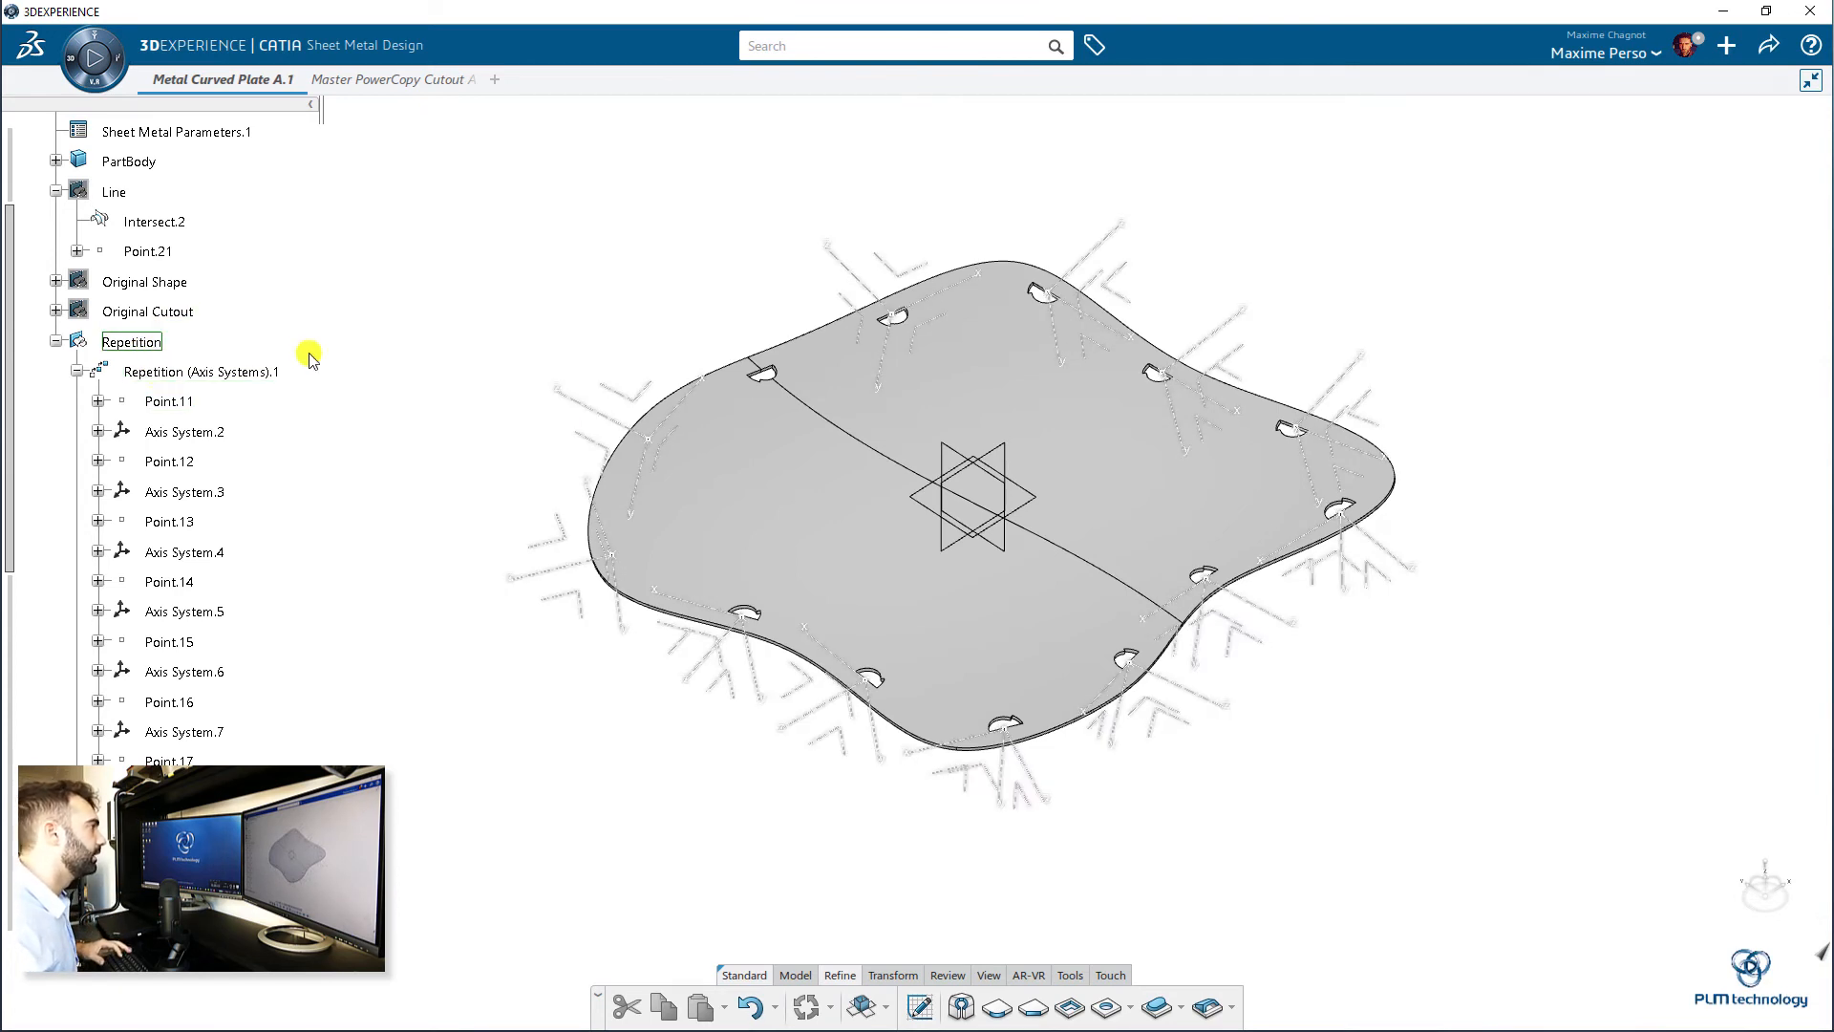
- Show the cutout surfaces Extrude.1 to Extrude.11 and check which repeated axis systems have no cutout surface
ctrl+middle_drag(477, 428, 241, 315)
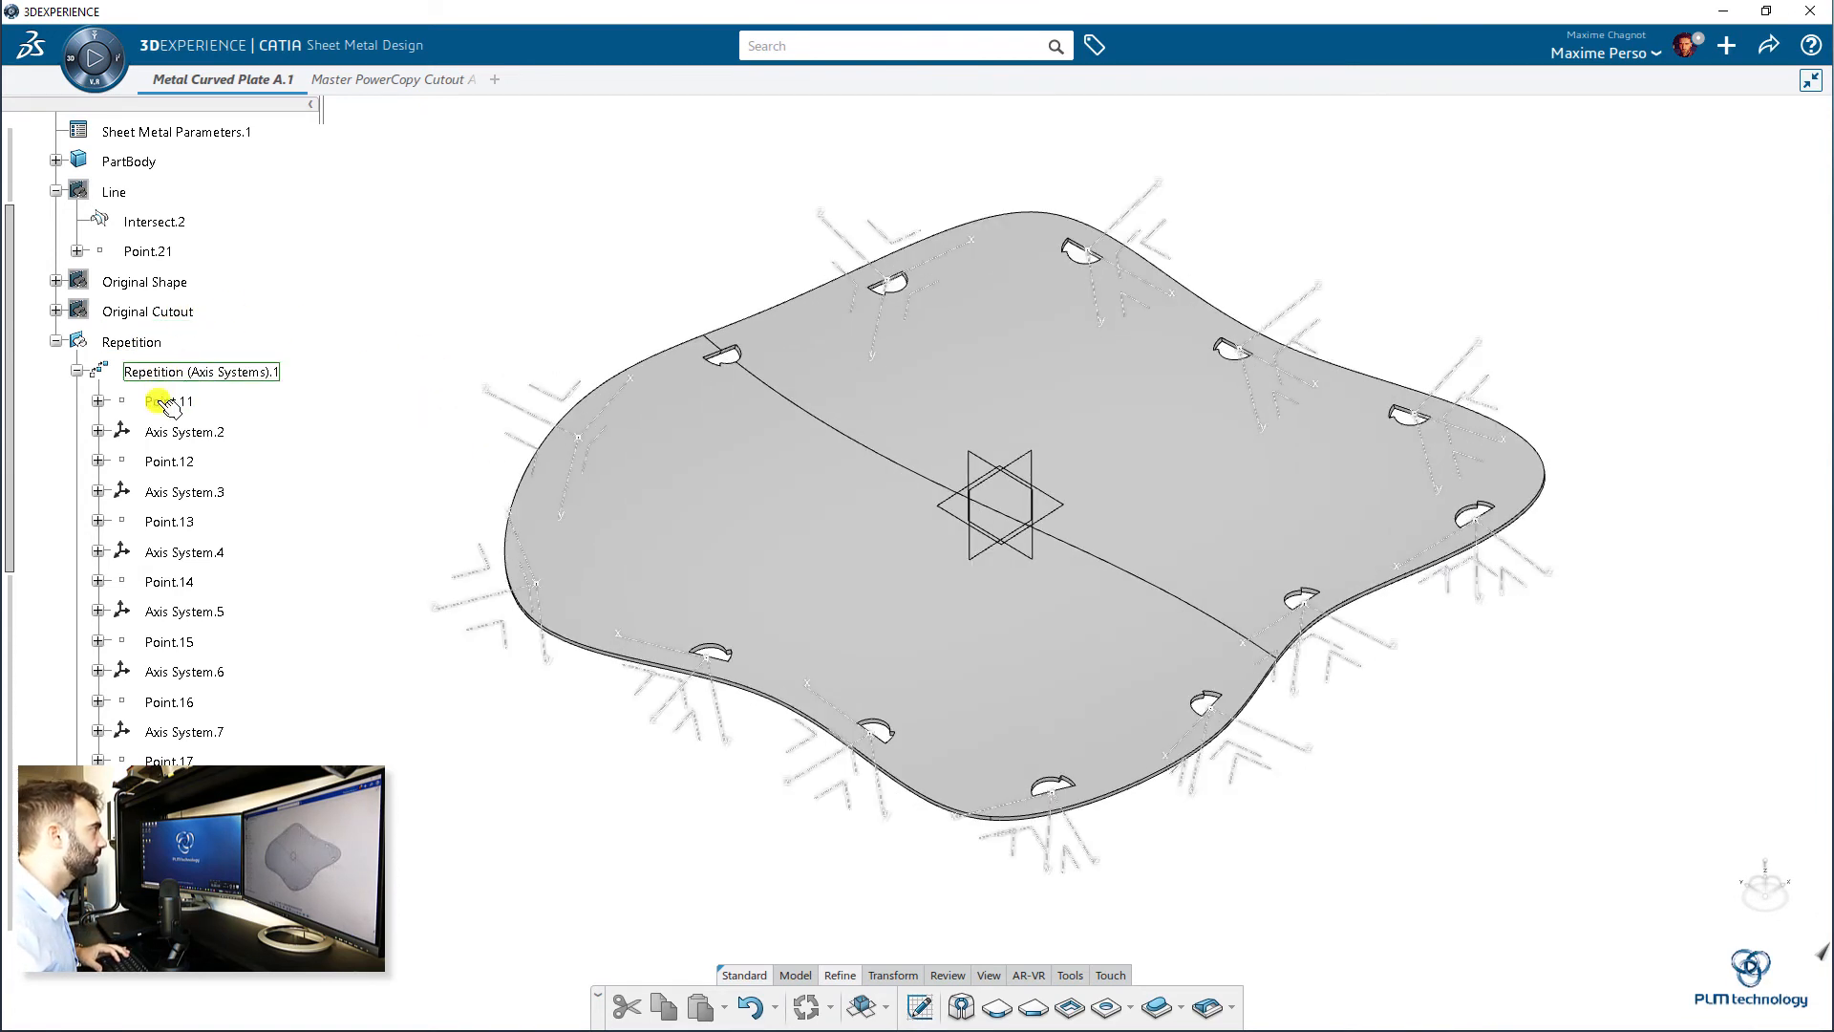
scroll(172, 397, down, 6)
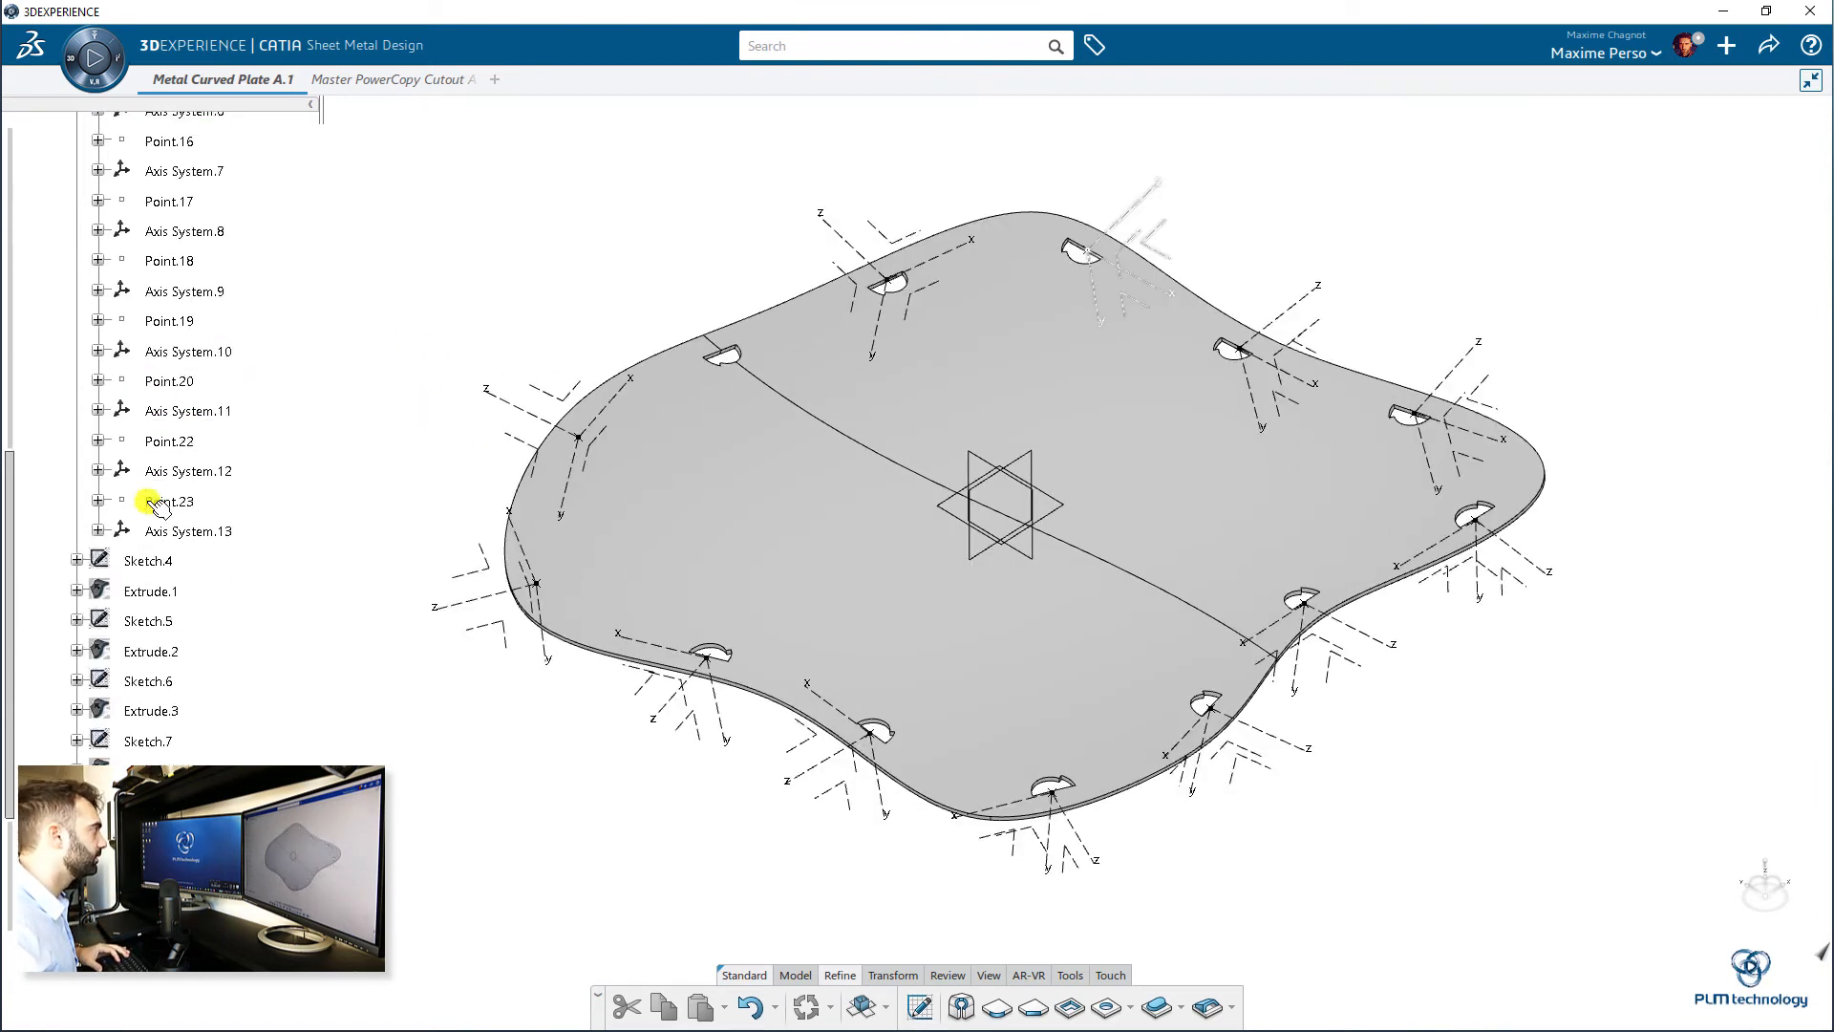
click(152, 591)
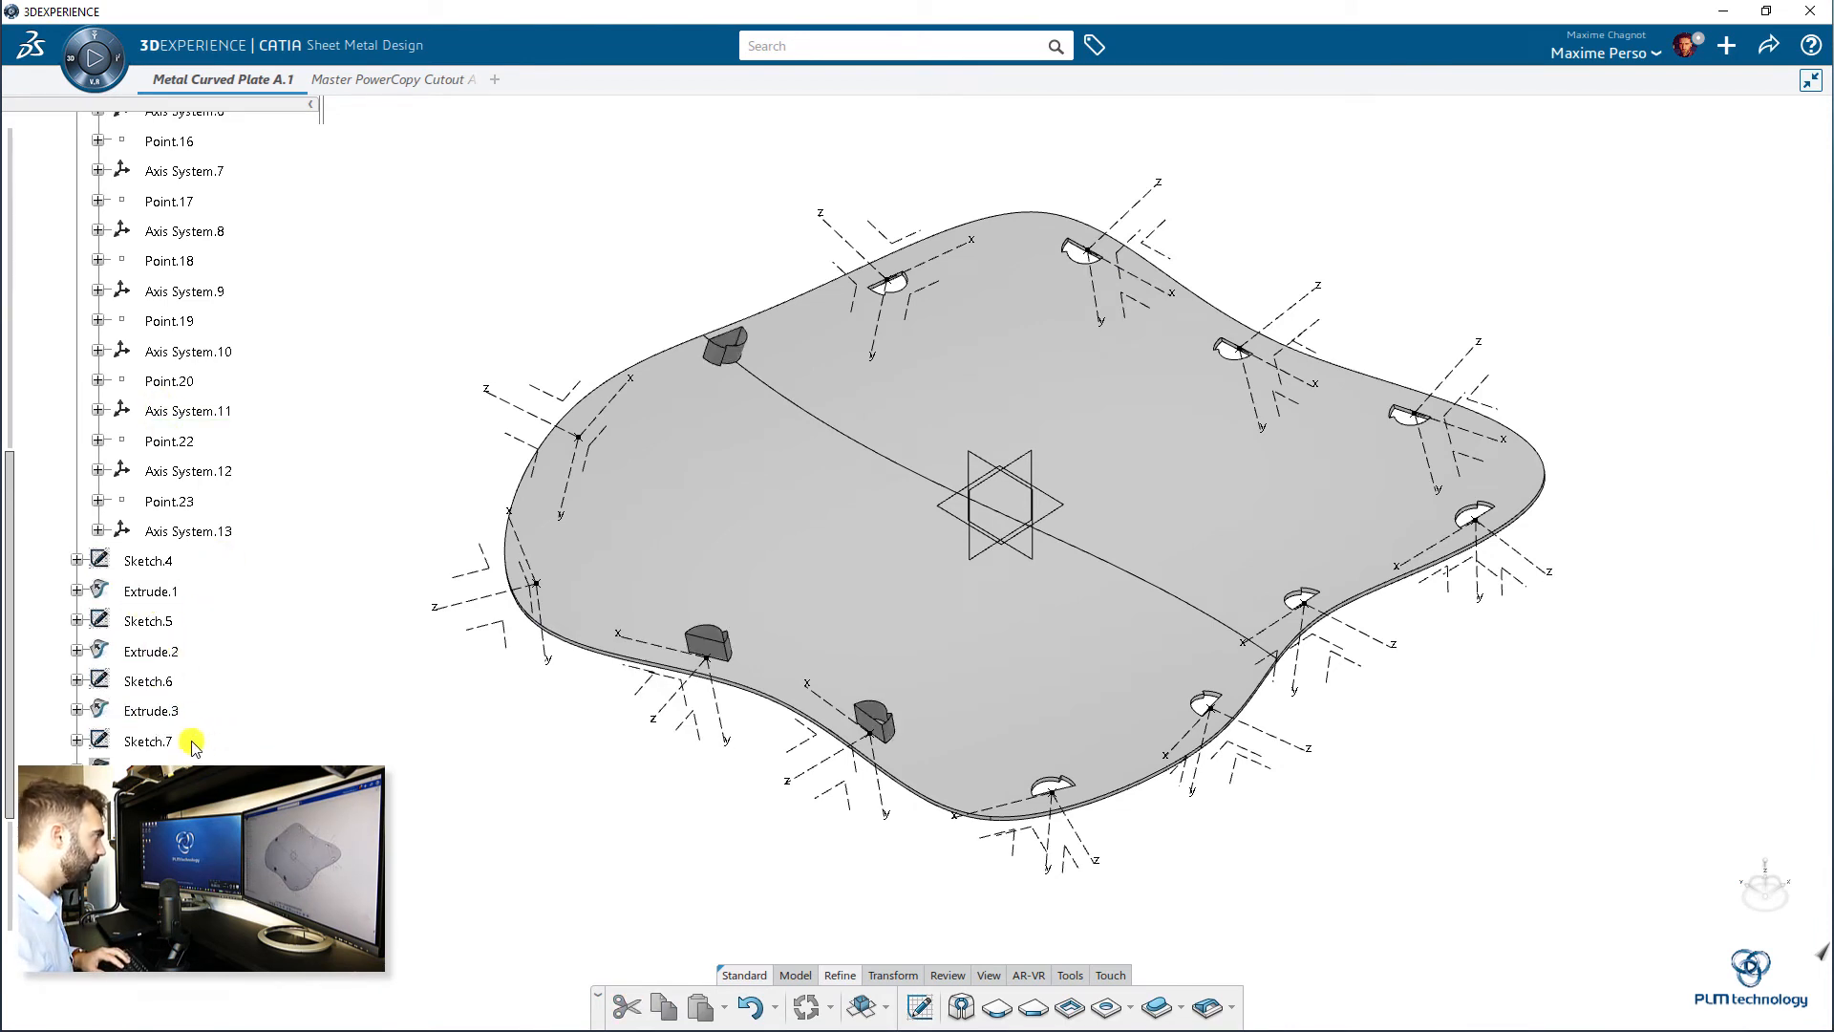
click(141, 764)
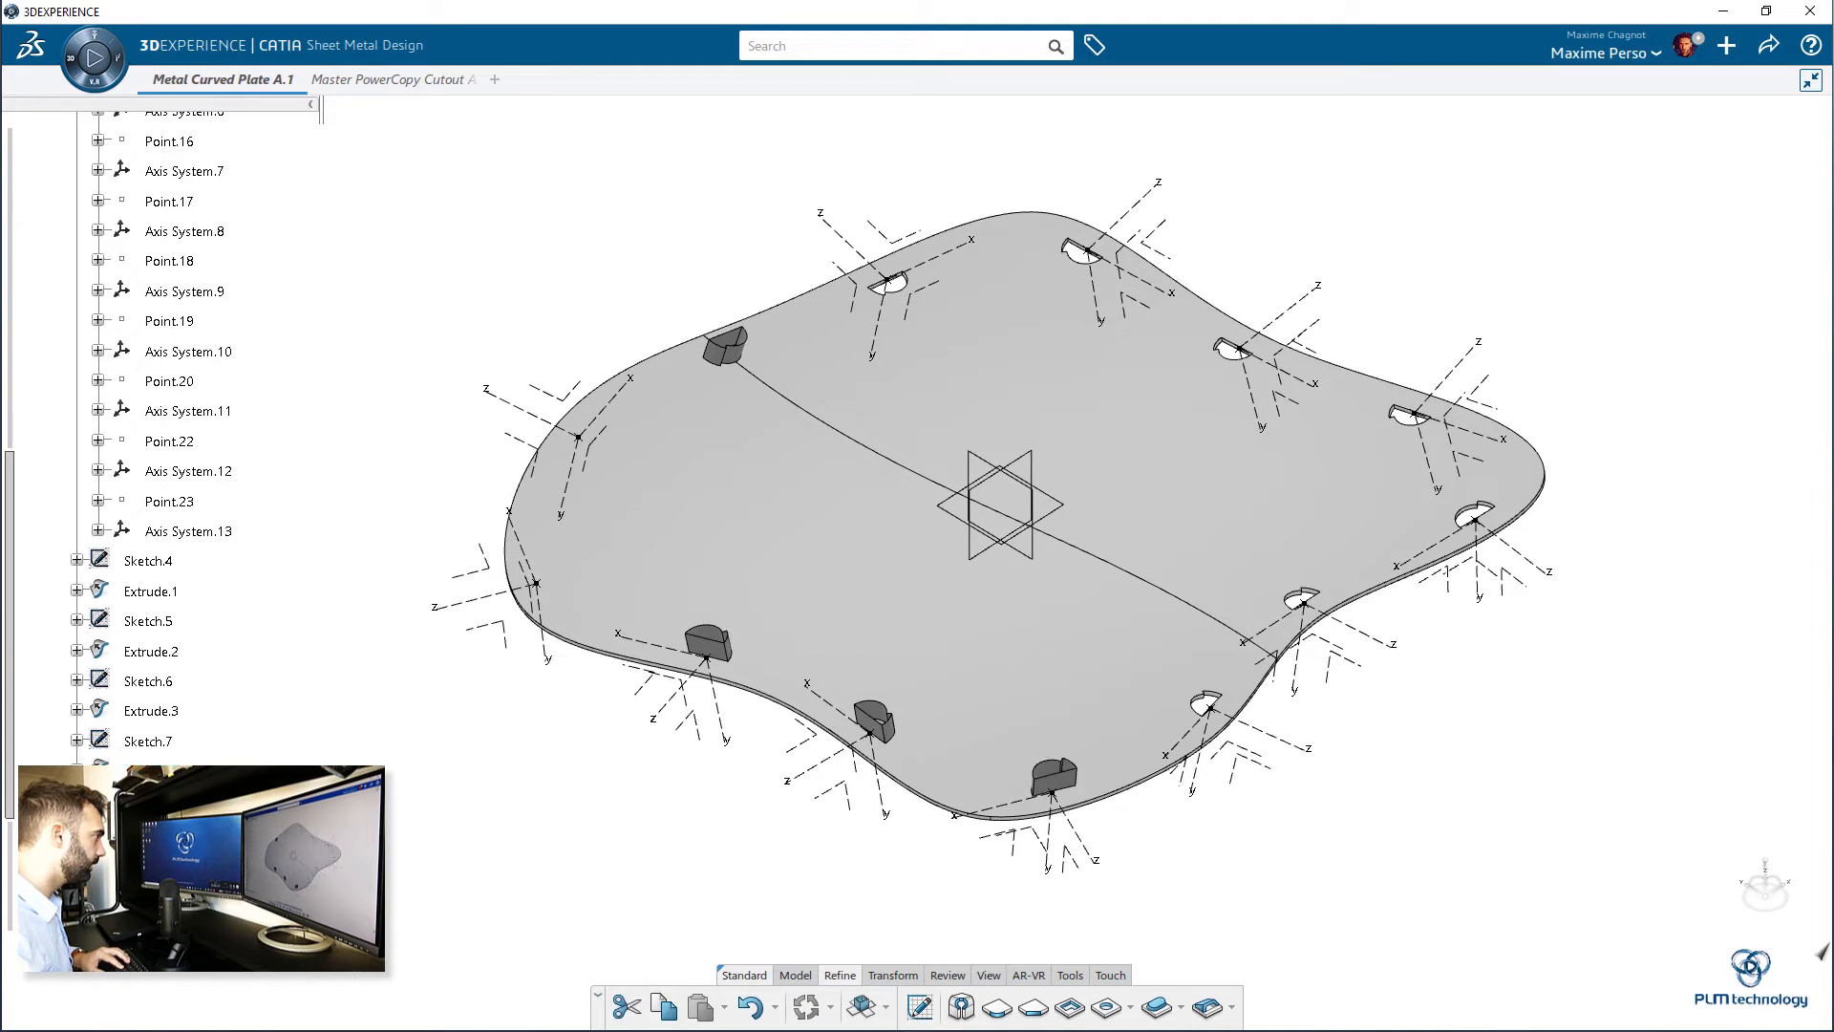
scroll(200, 760, down, 5)
click(170, 672)
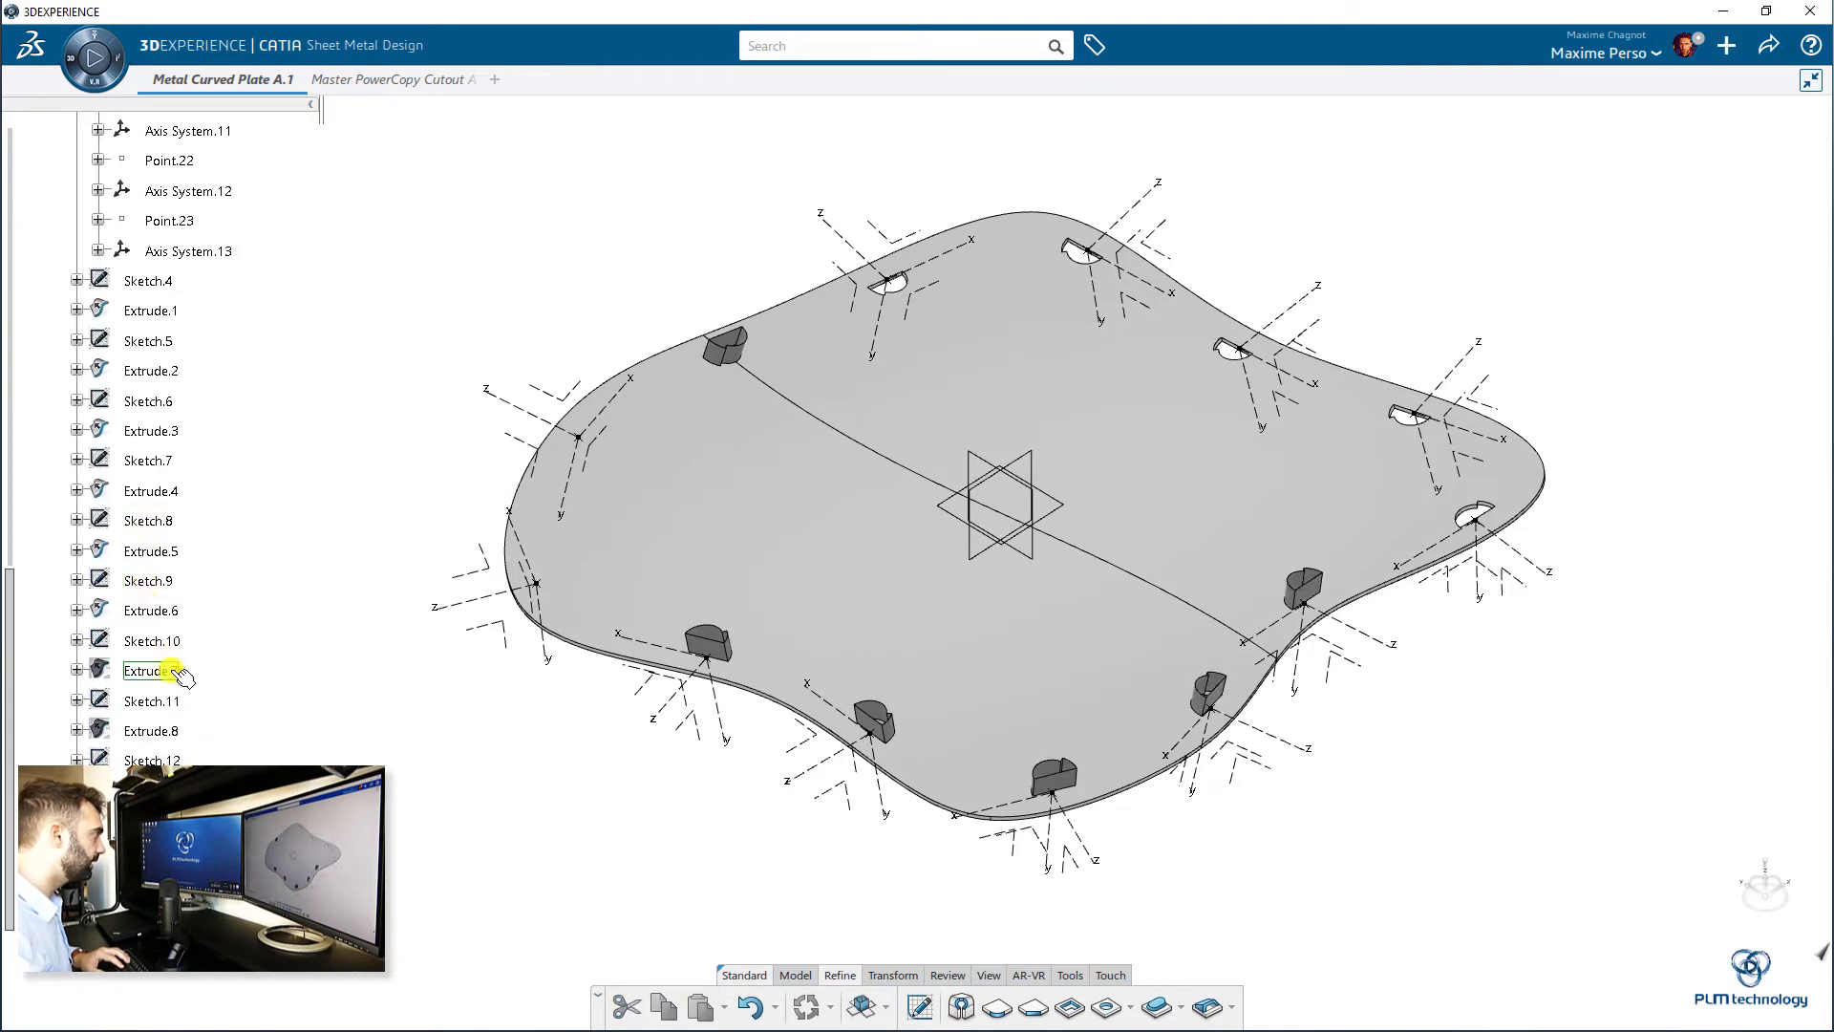
click(171, 732)
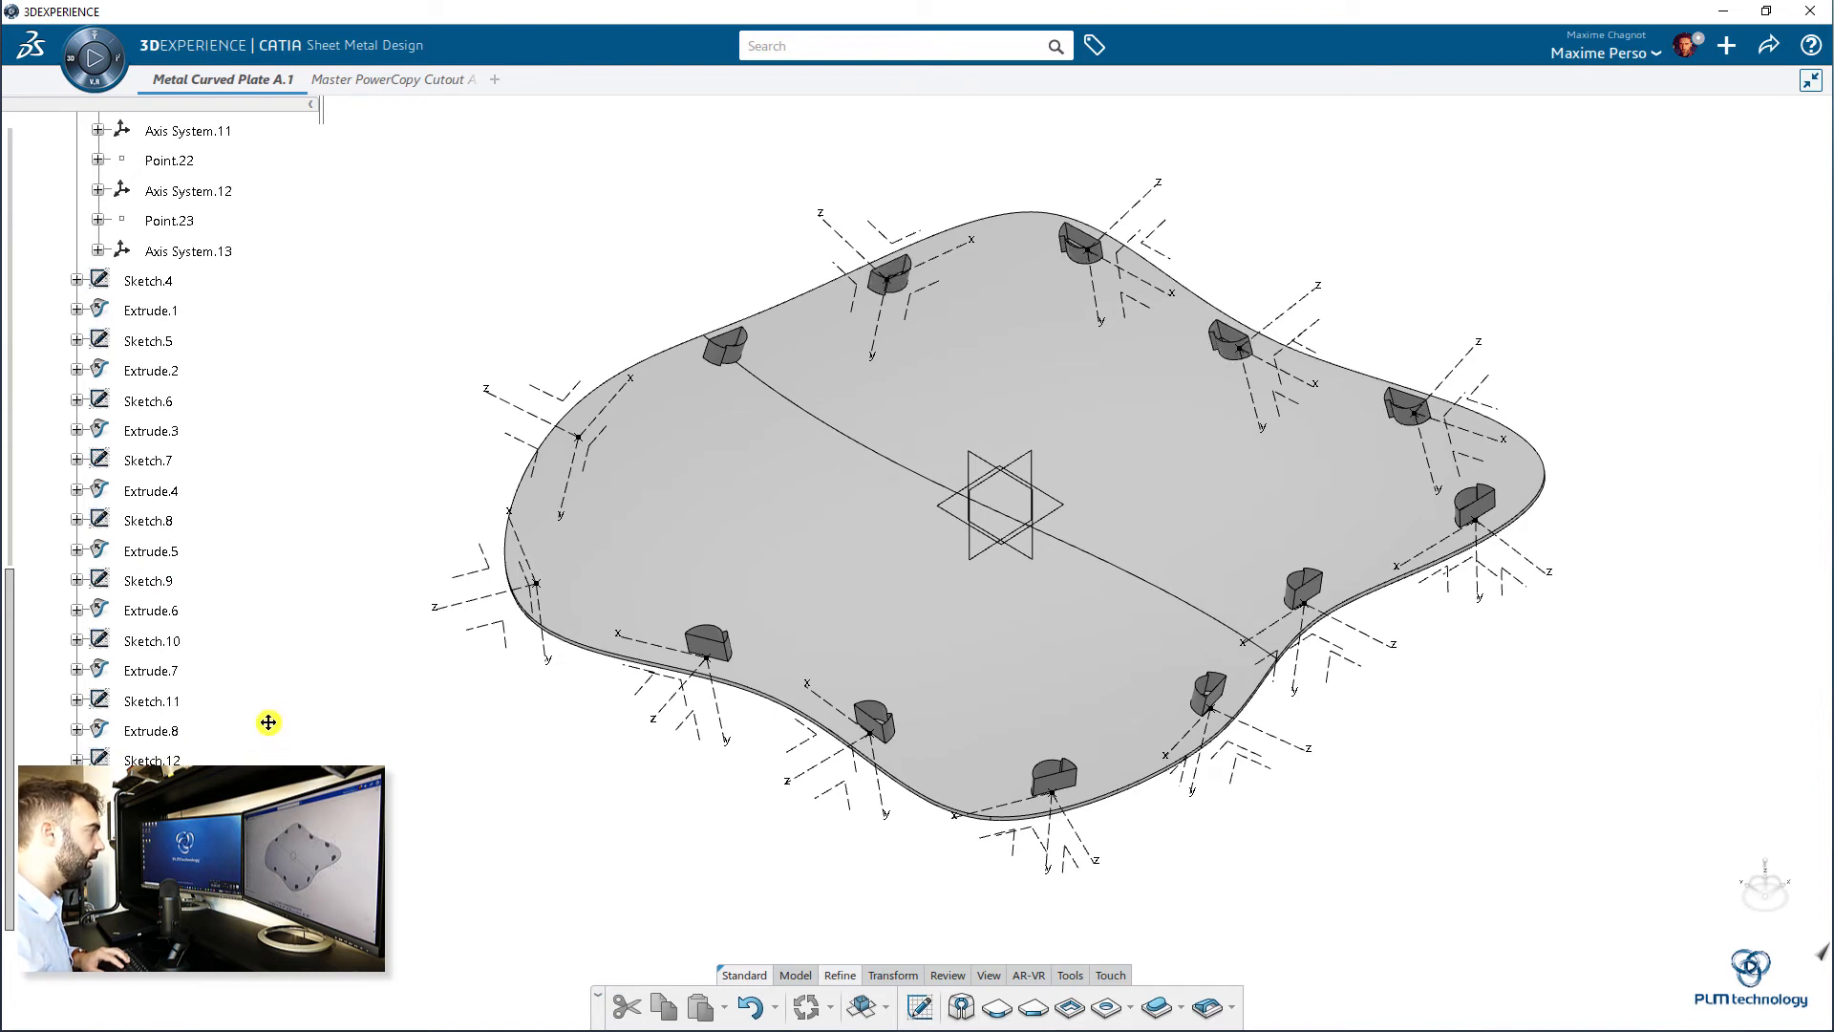
scroll(148, 721, down, 3)
middle_drag(411, 529, 394, 623)
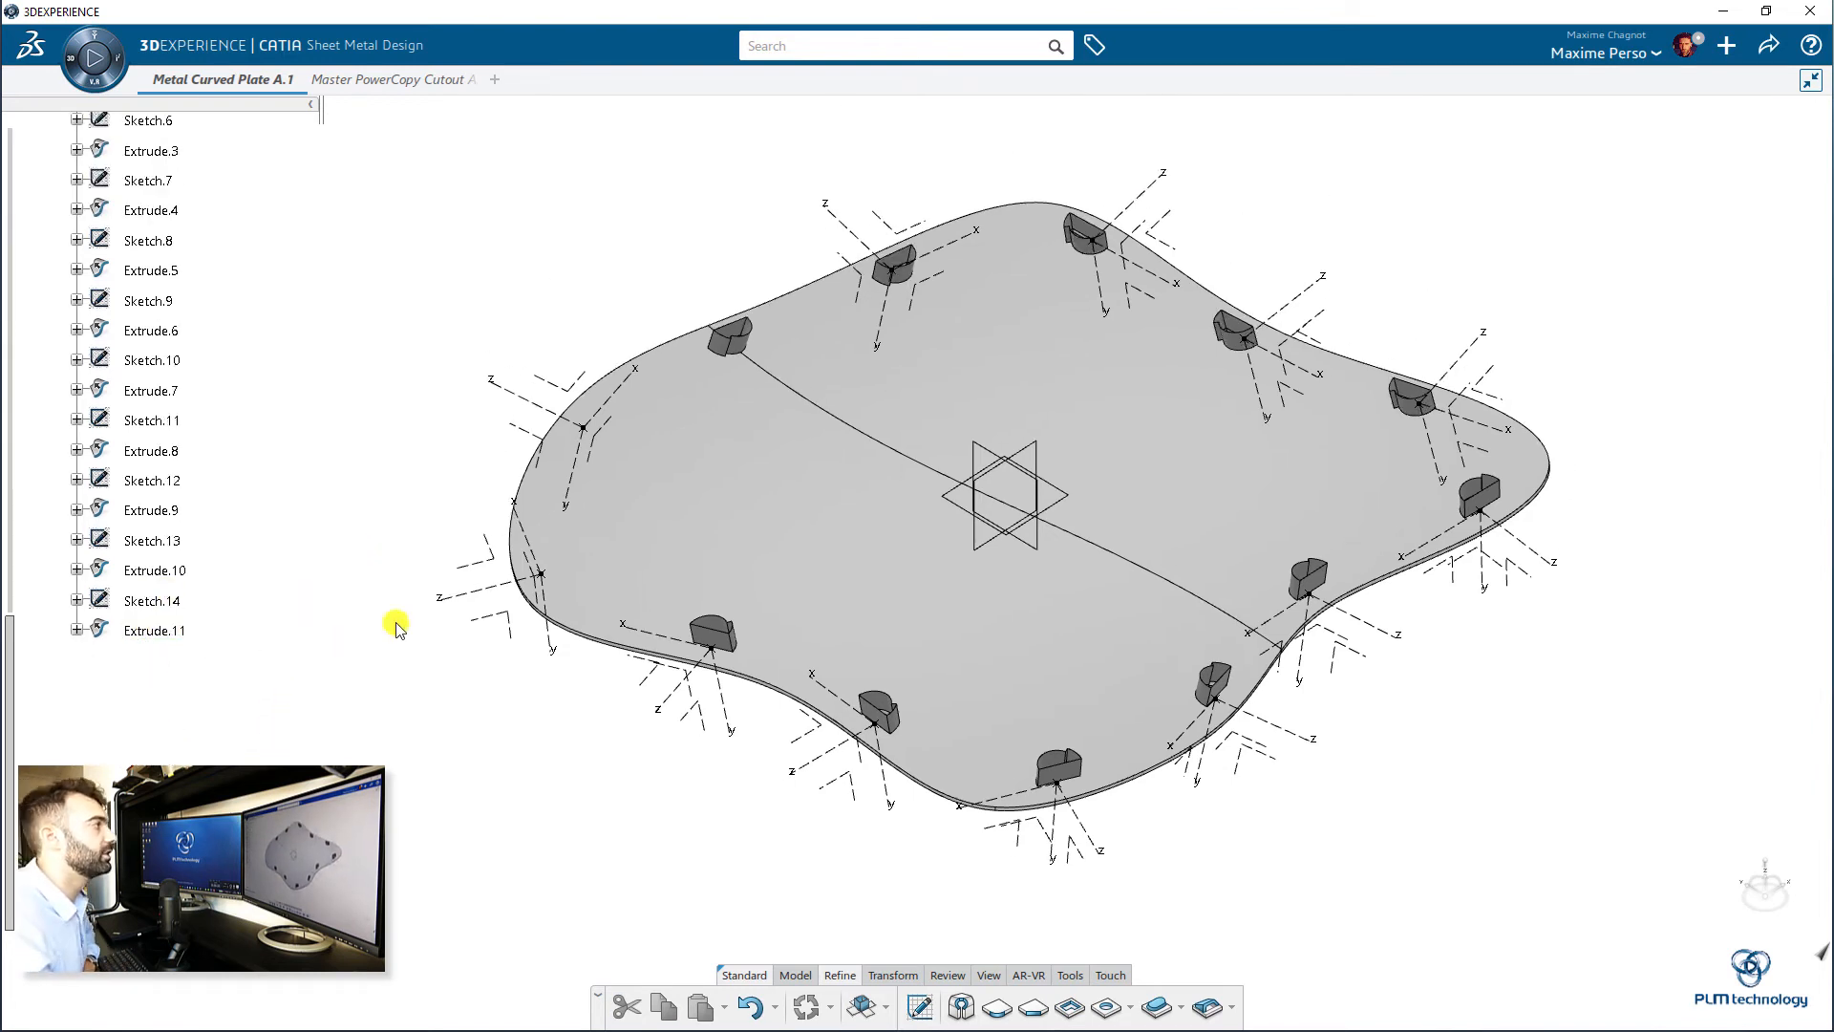
middle_drag(527, 488, 877, 730)
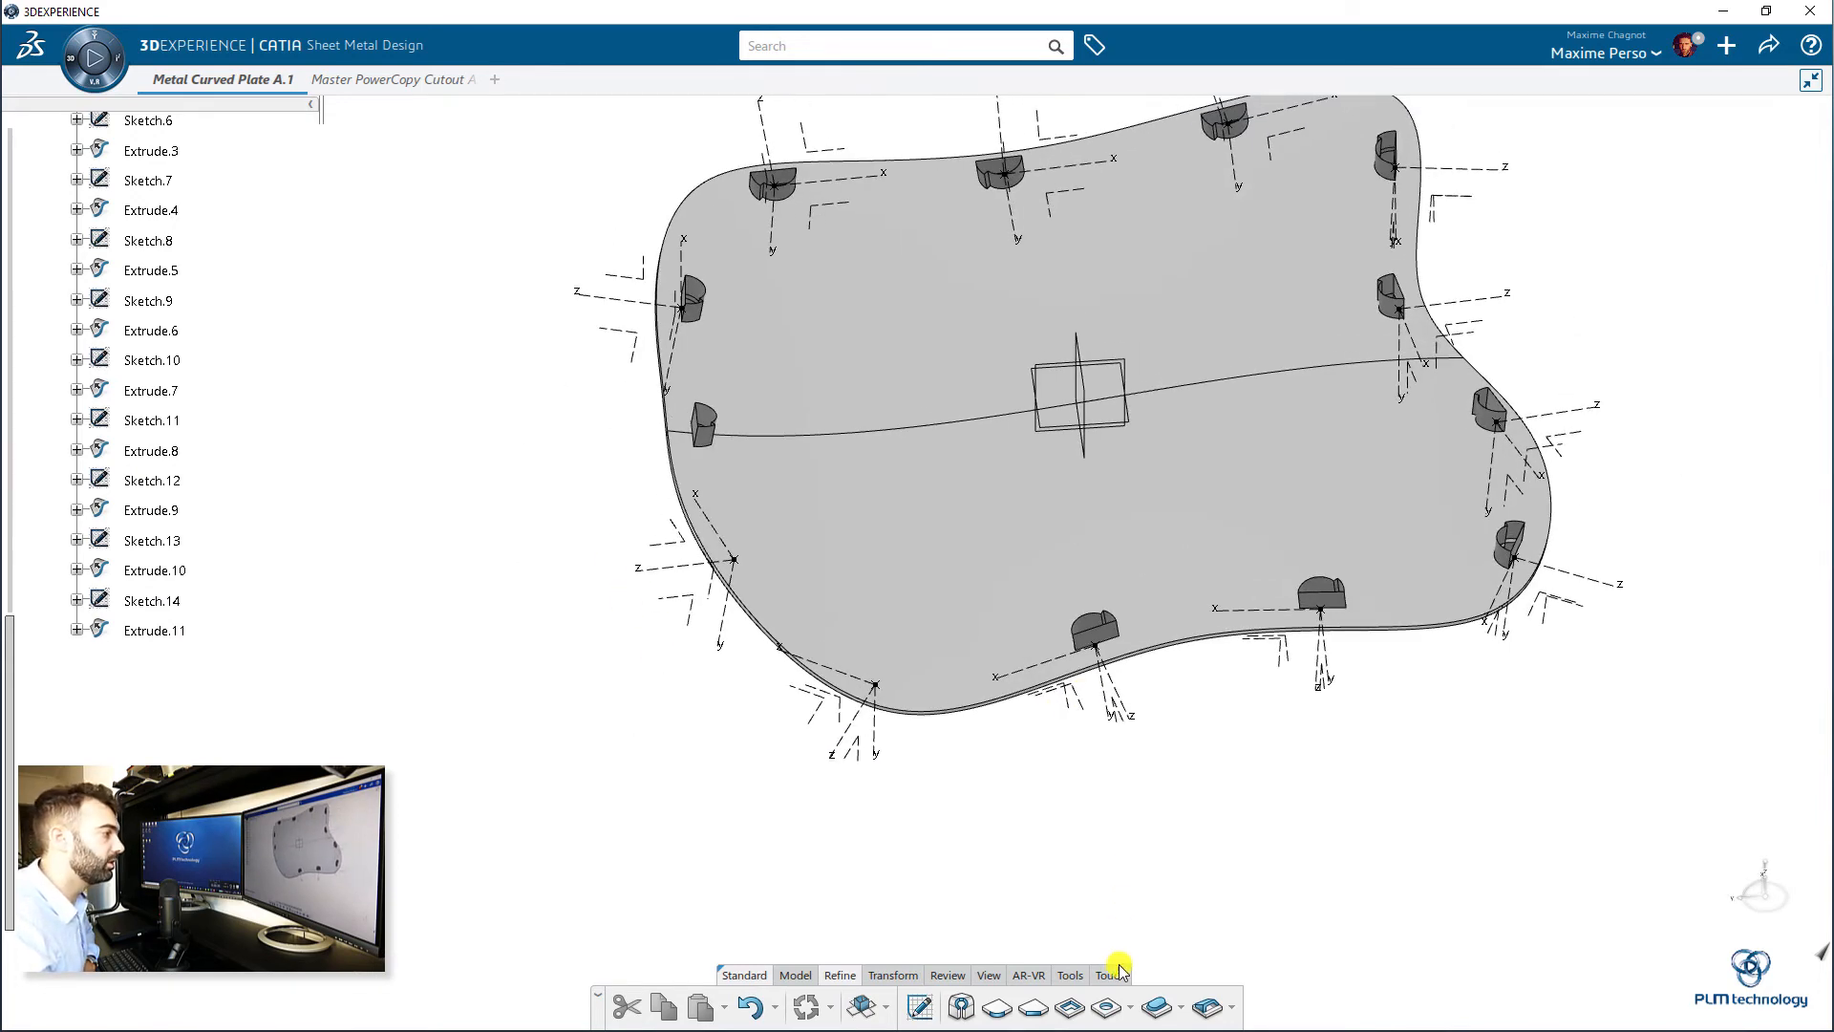
- Instantiate PowerCopy Cutout from the Master PowerCopy Cutout part on the first uncut axis system with ZX Plane, Z Axis and Point.23, with Repeat enabled
click(1076, 976)
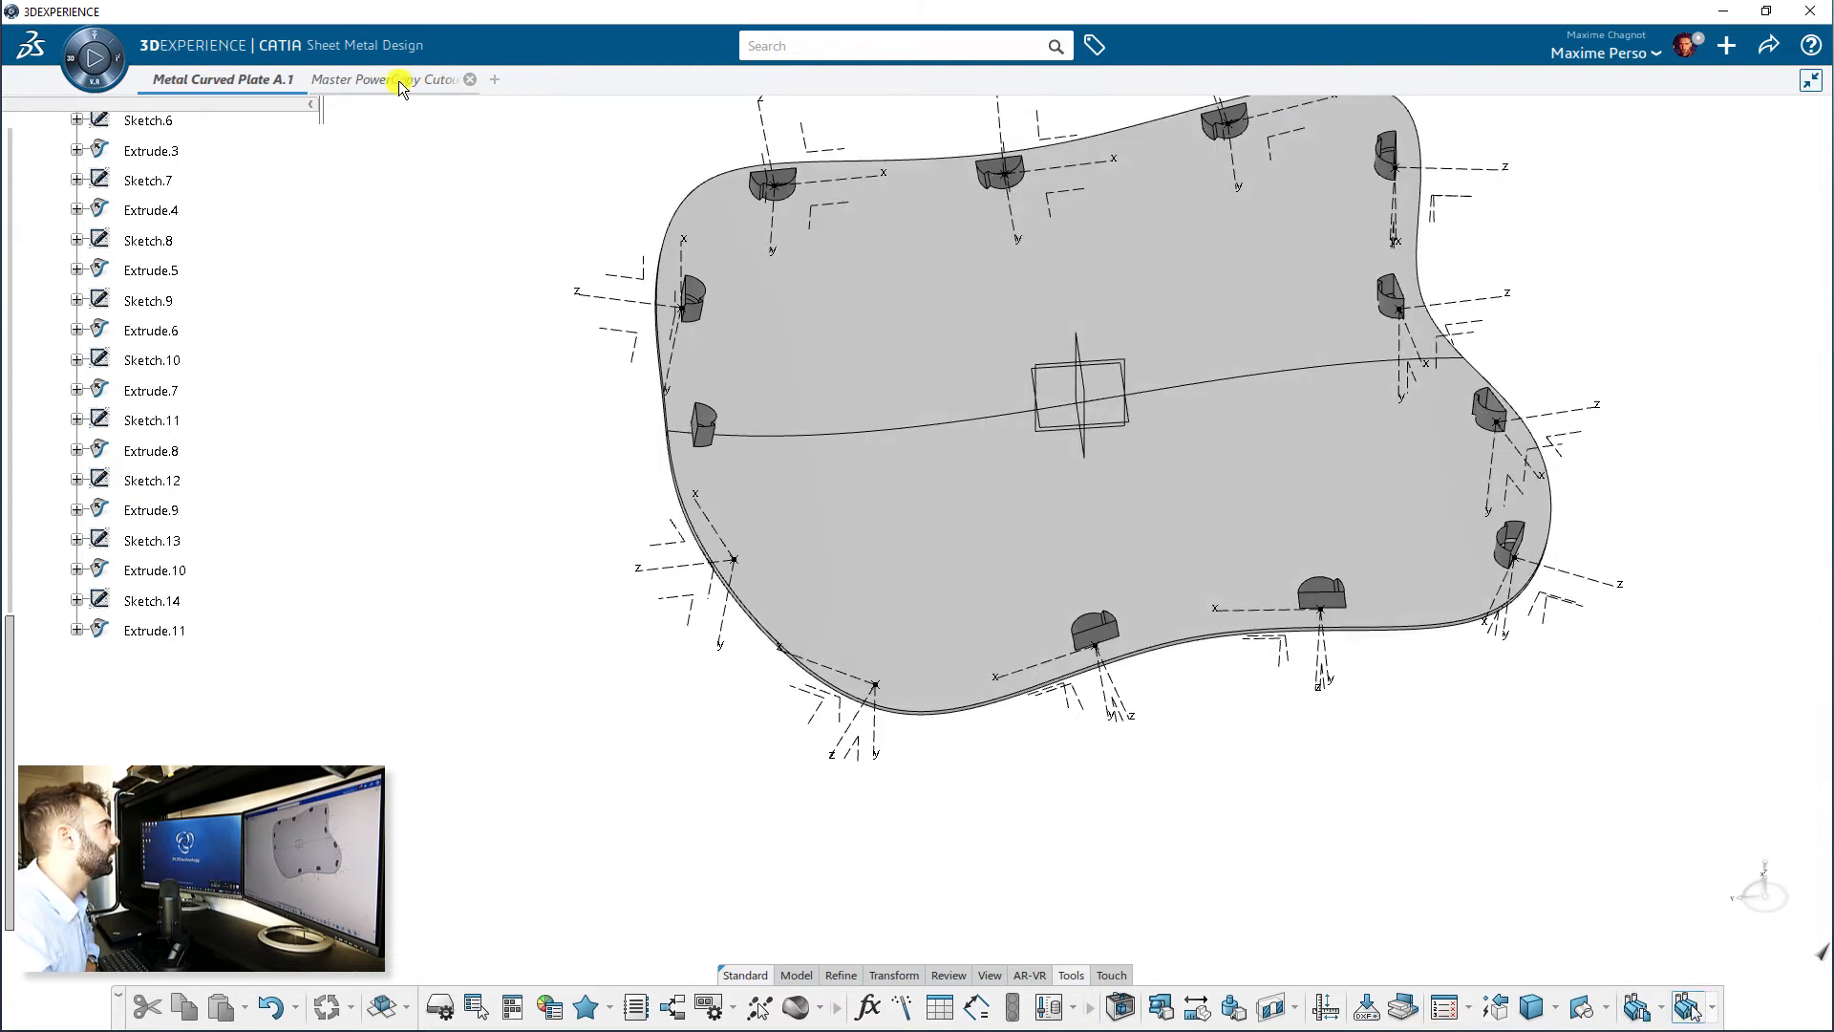
click(308, 233)
click(139, 309)
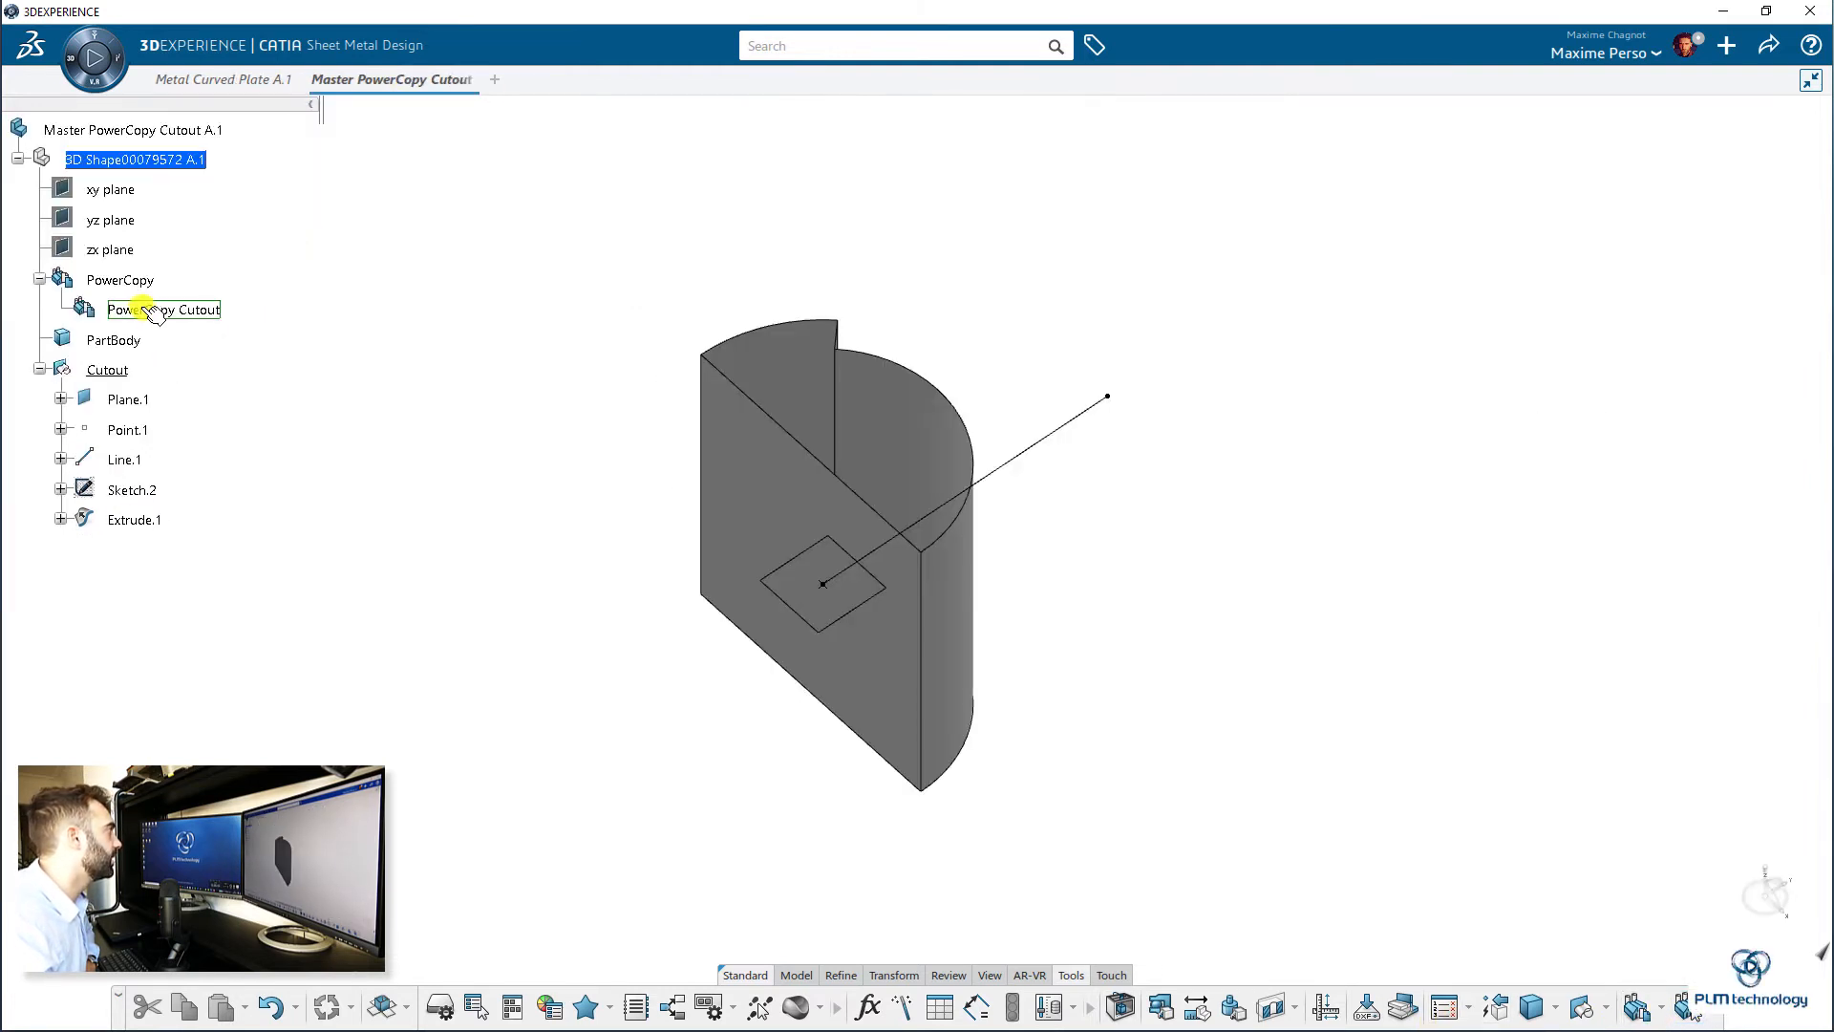
middle_drag(724, 533, 872, 573)
click(850, 544)
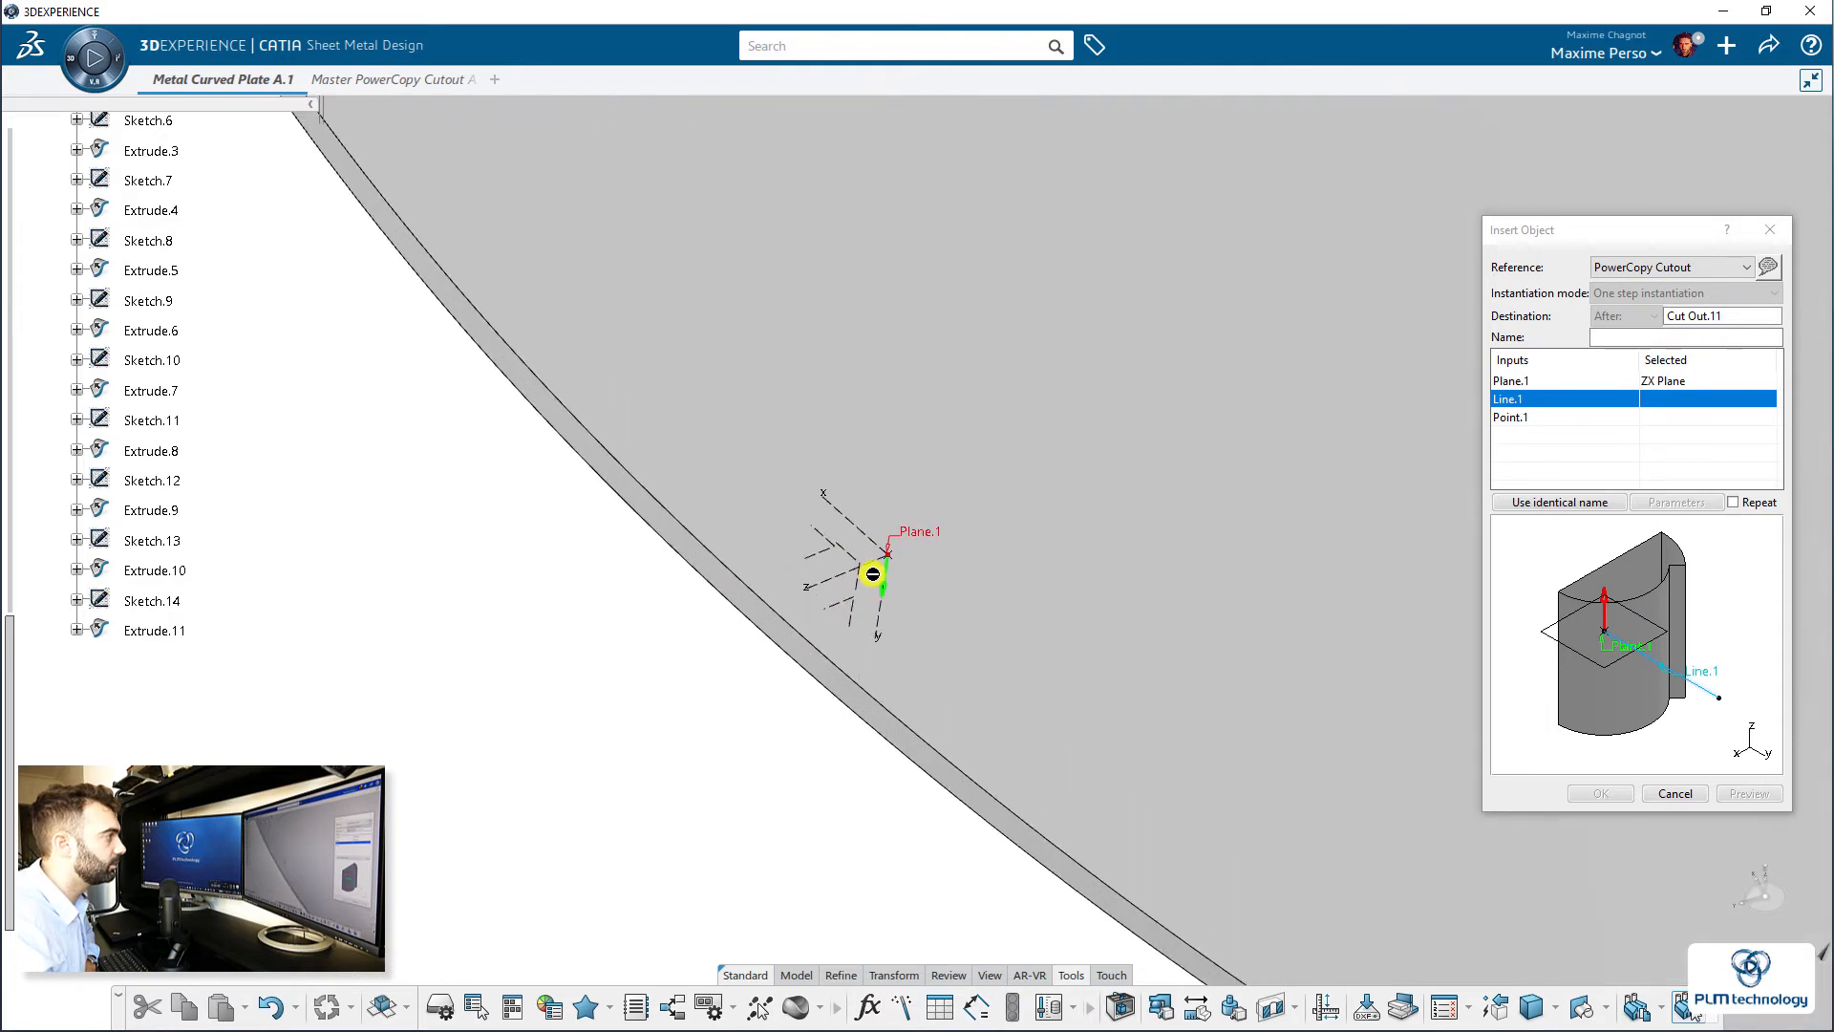
click(881, 571)
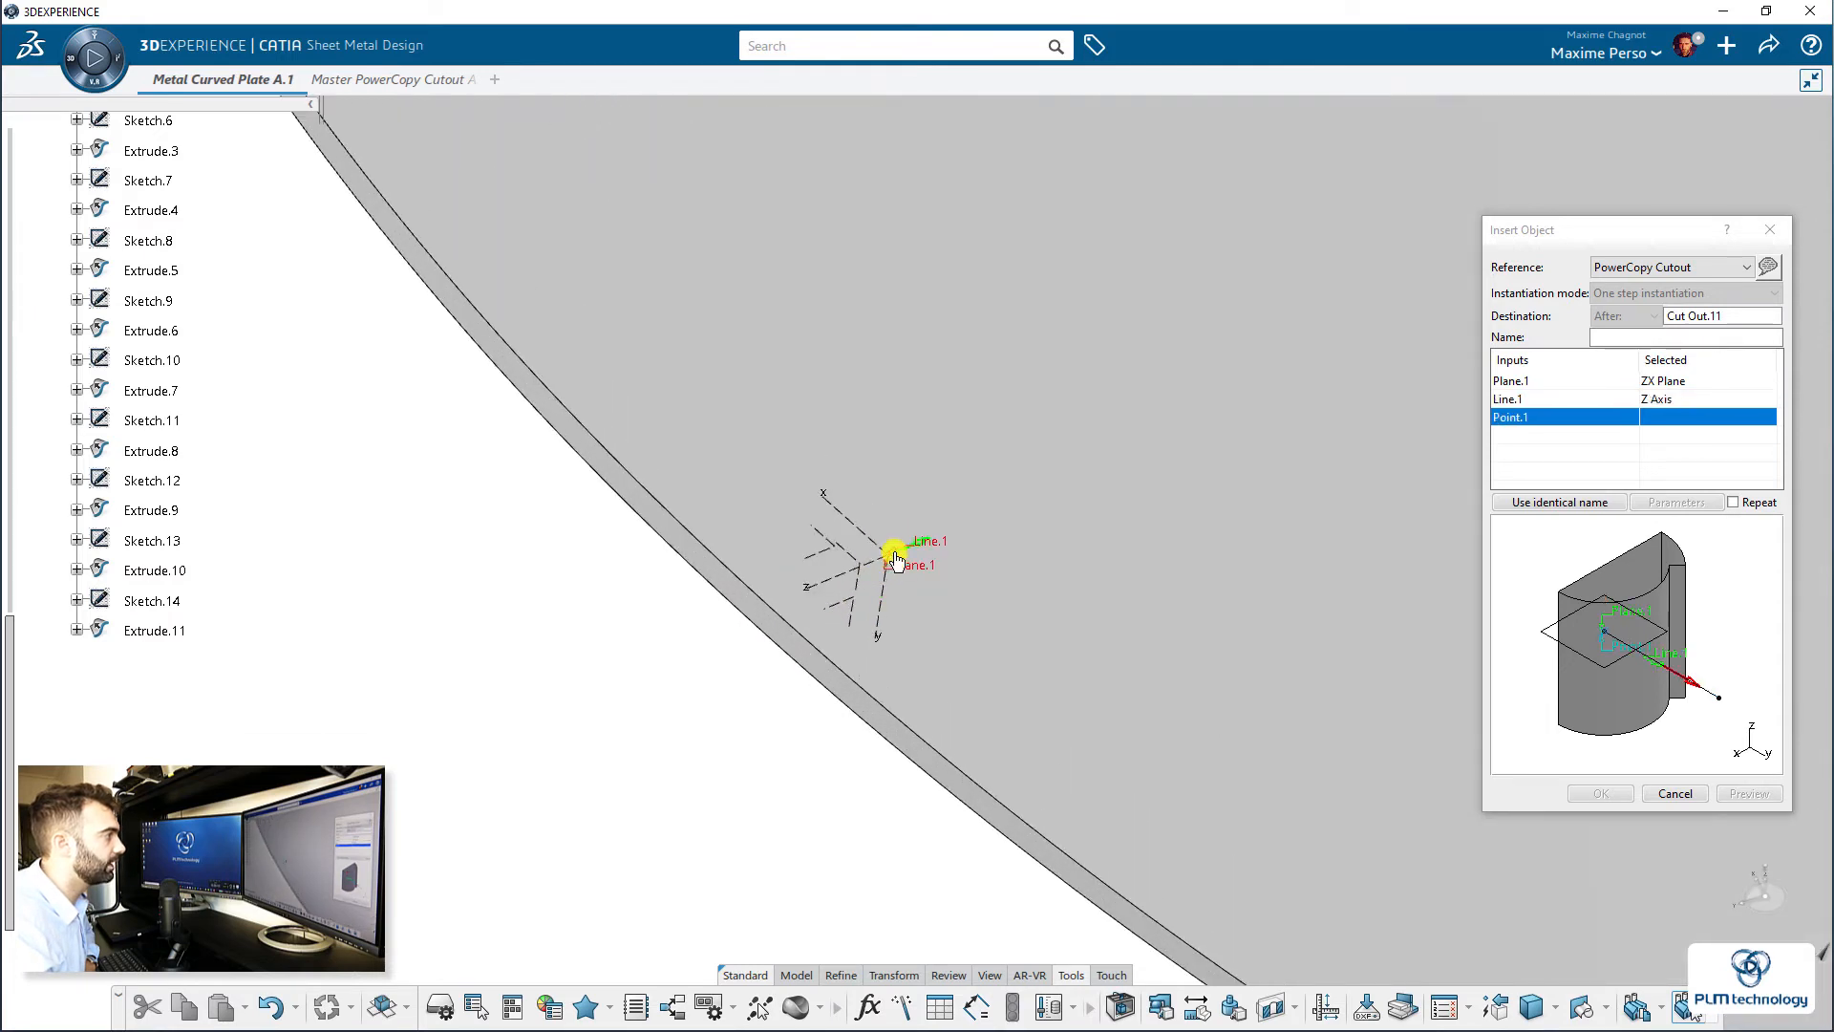
click(887, 557)
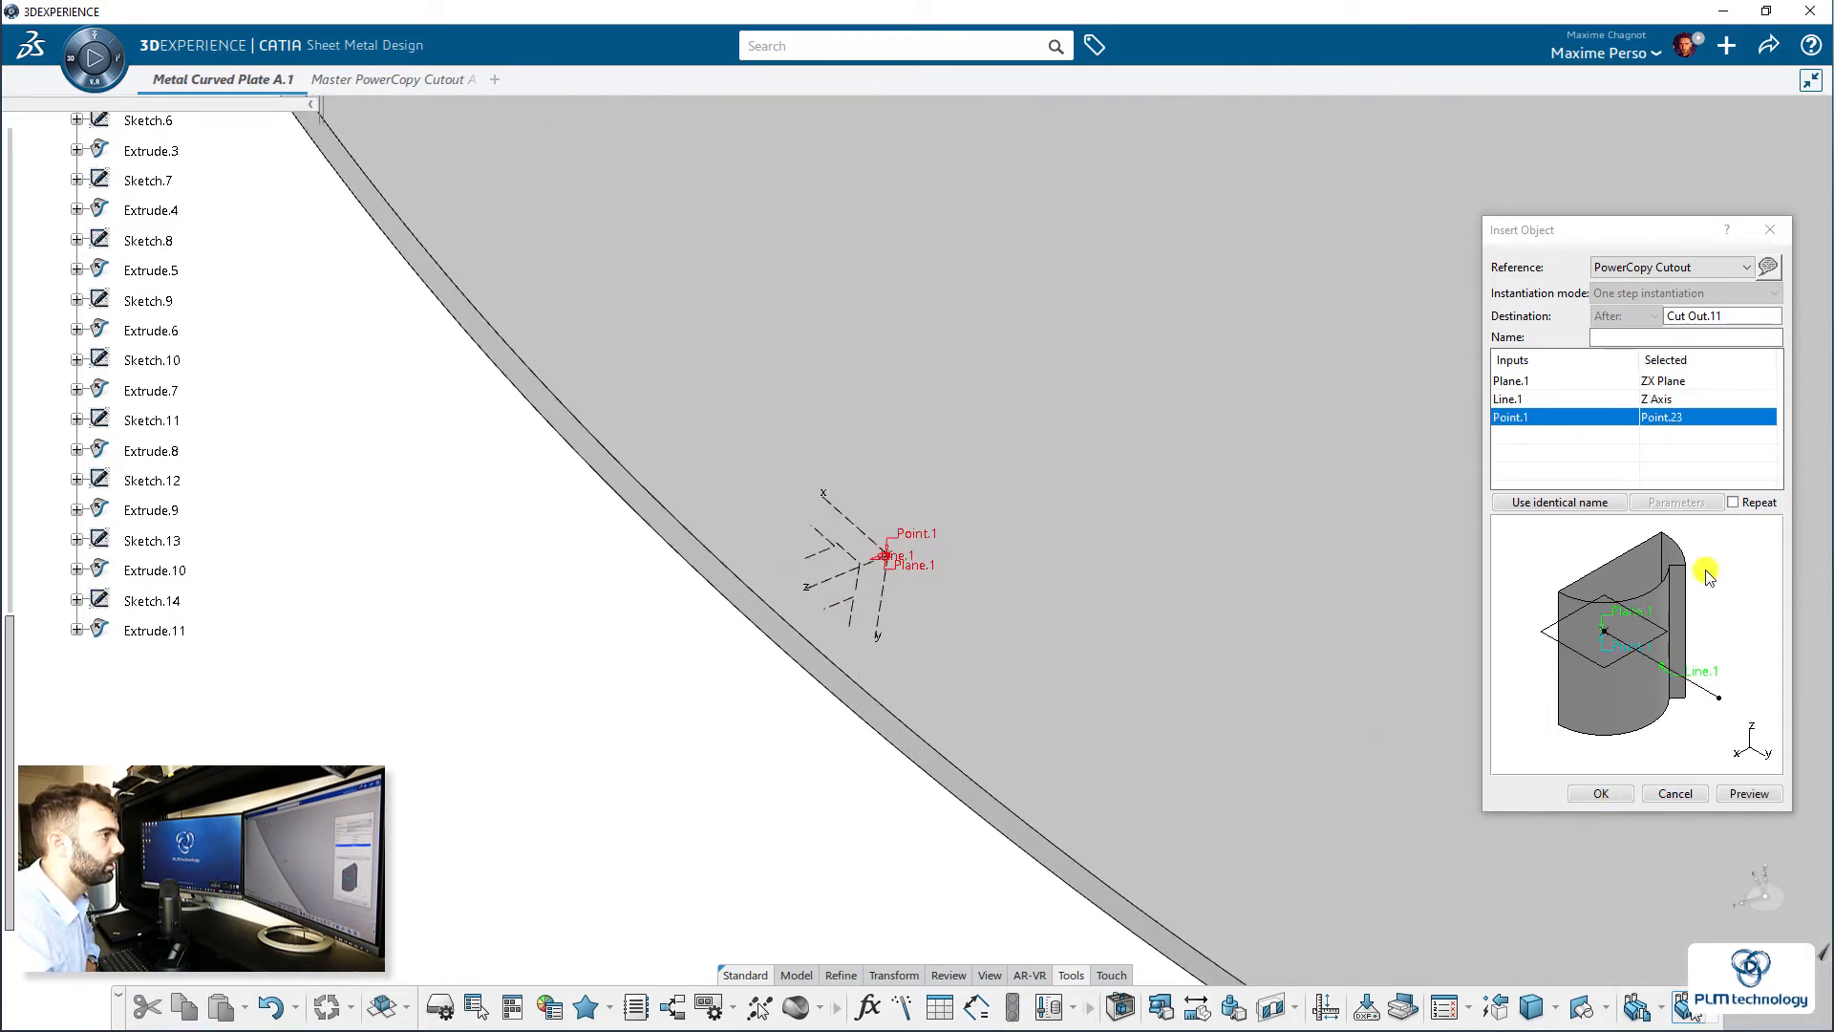
click(1734, 502)
click(1601, 798)
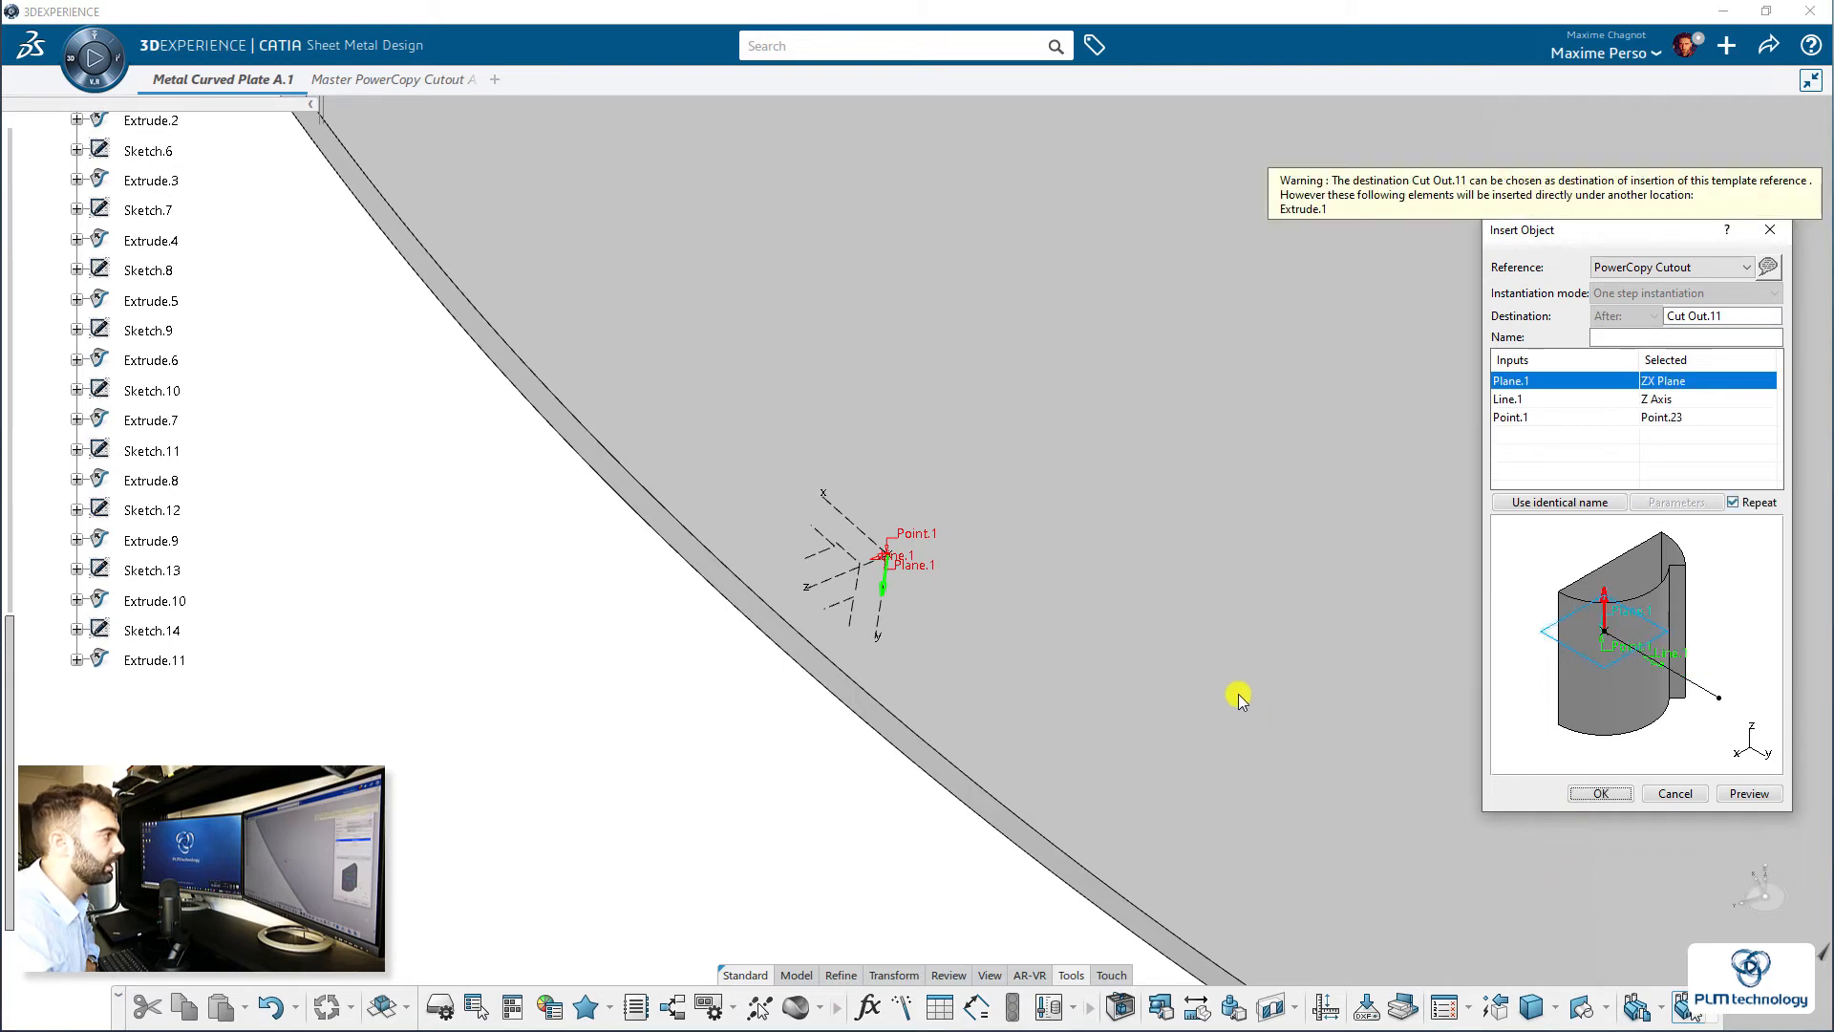
- Insert a second PowerCopy Cutout on the remaining uncut axis system, using its ZX Plane, Z Axis and origin point, and end the repetition
middle_drag(1040, 637, 710, 662)
click(1570, 398)
scroll(127, 593, up, 18)
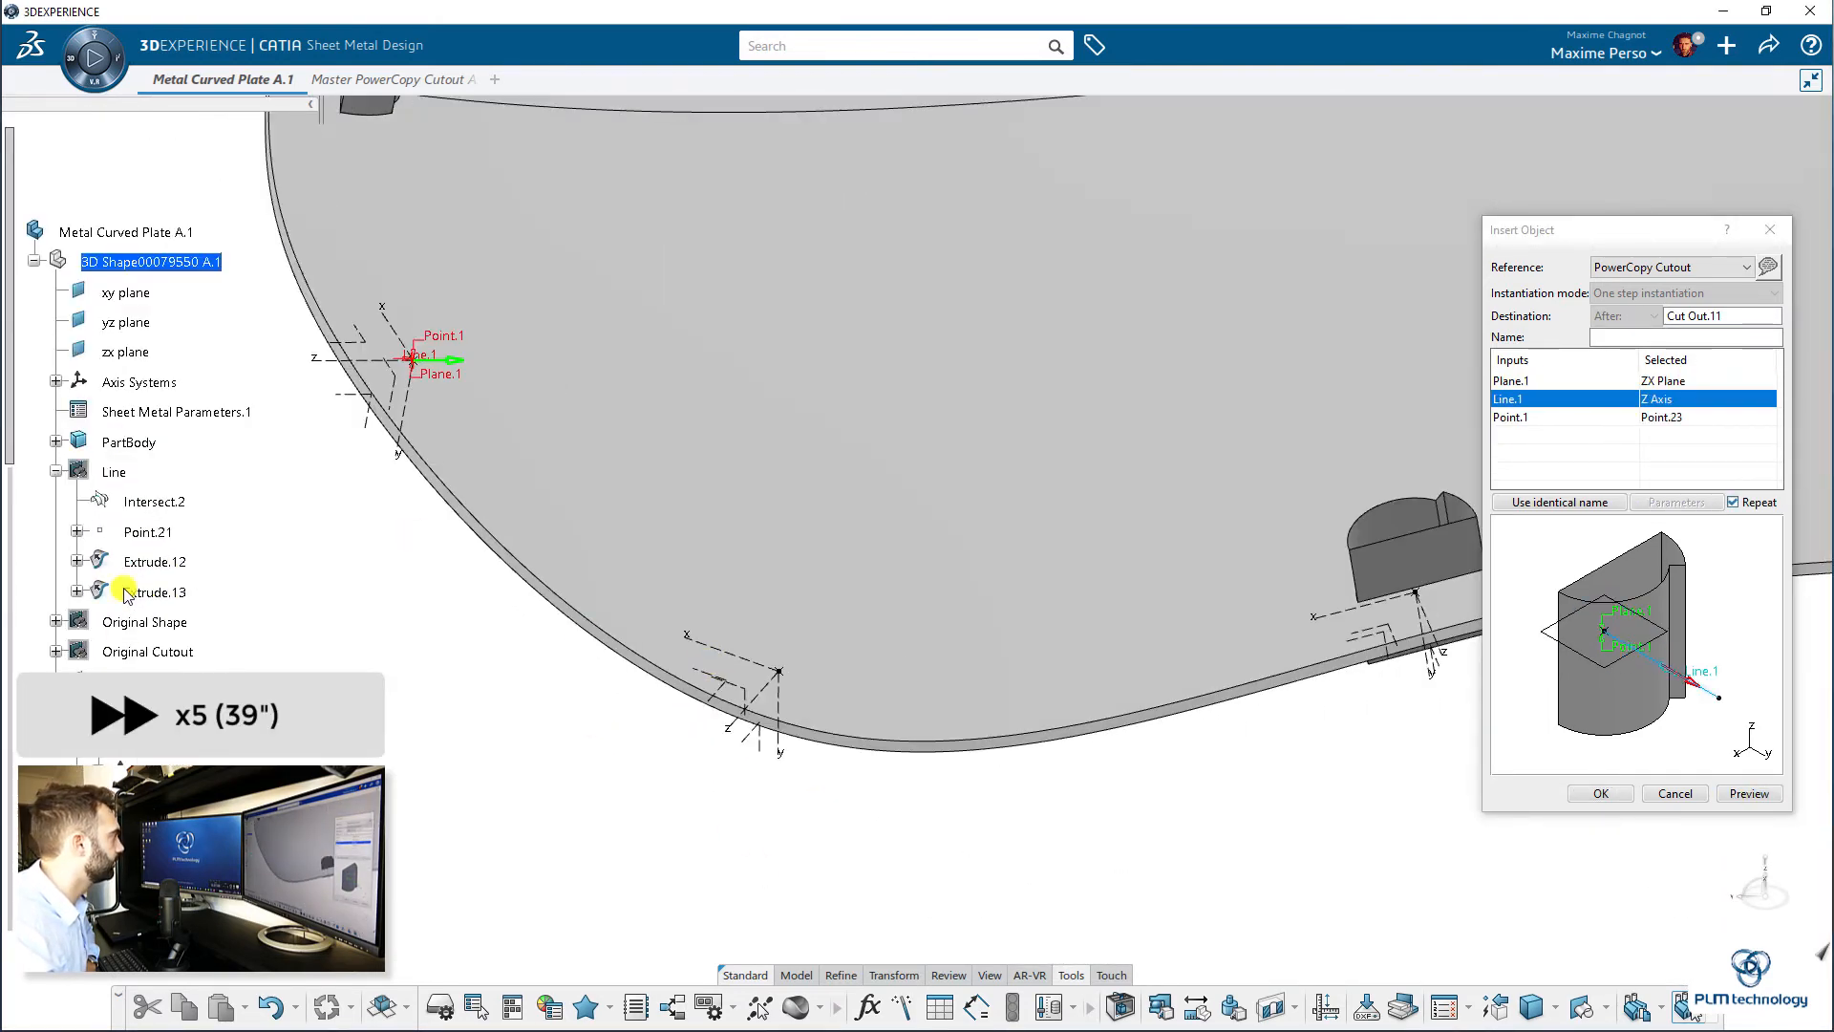
scroll(127, 593, down, 13)
click(1536, 381)
click(717, 691)
click(761, 690)
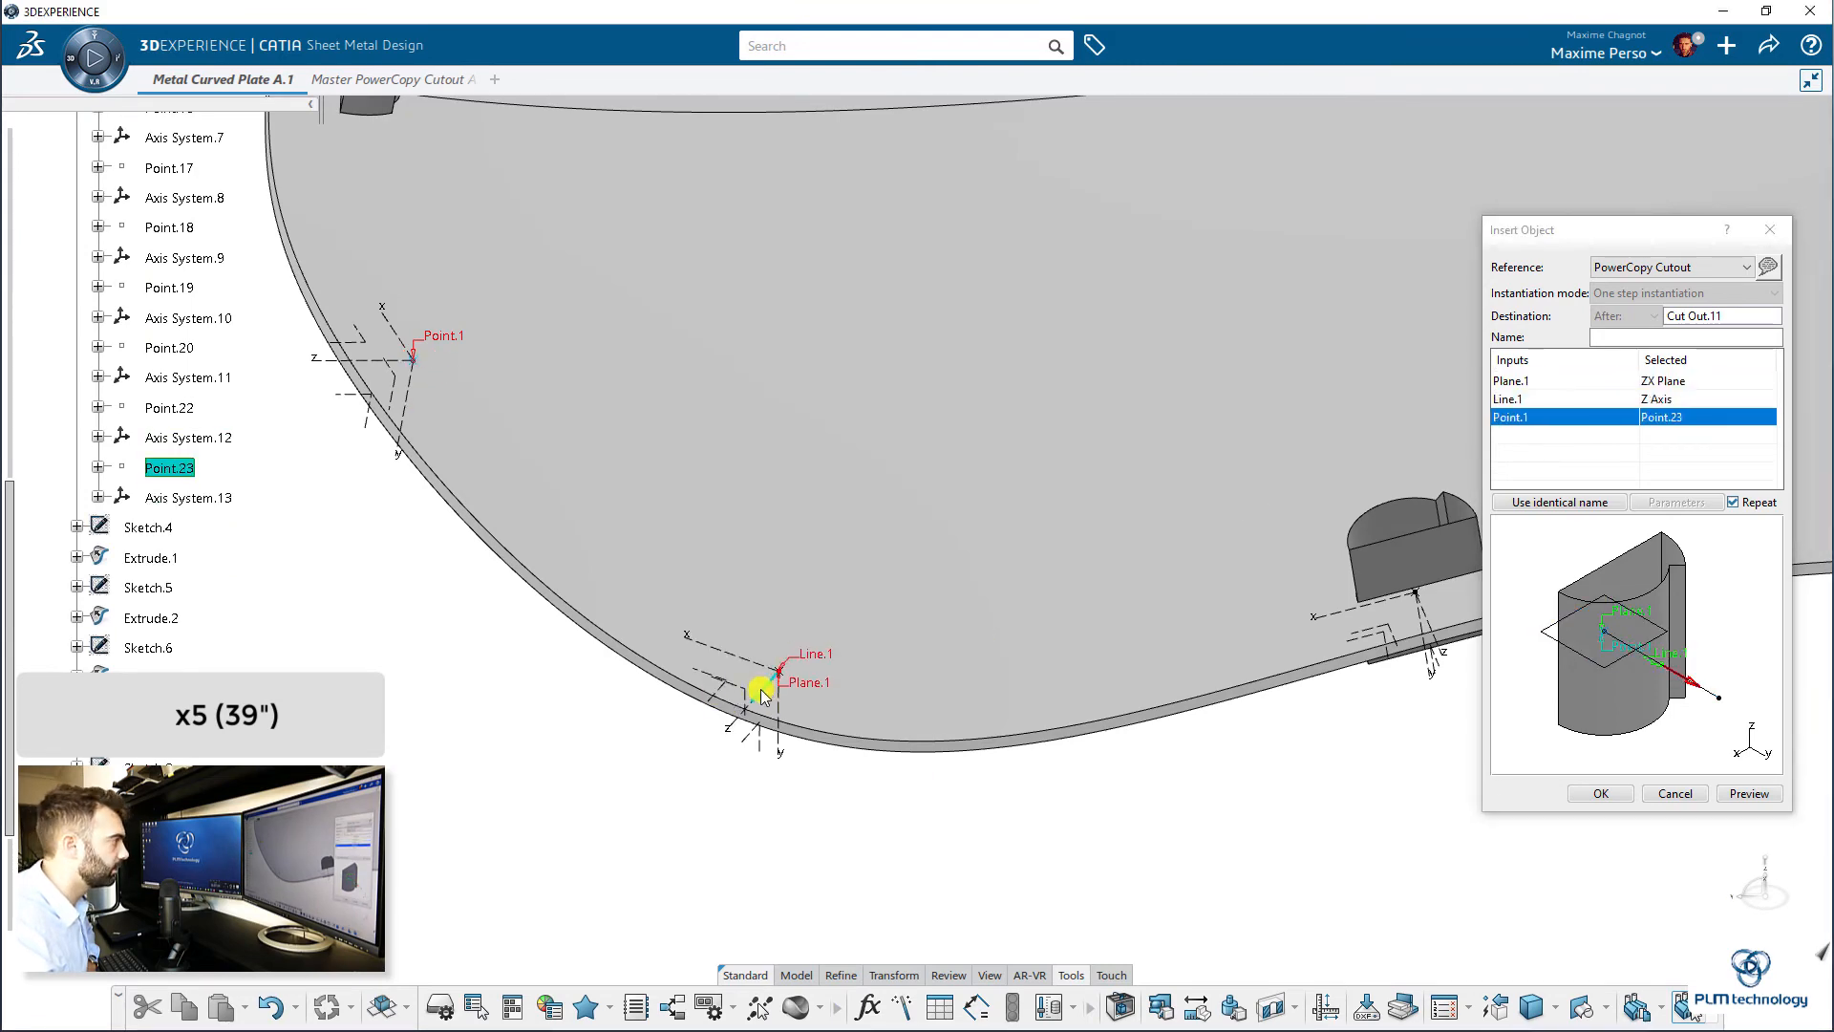
click(1613, 793)
click(1683, 799)
- Find the inserted cutout surfaces in the tree and show the Line geometrical set that contains them
scroll(172, 512, down, 7)
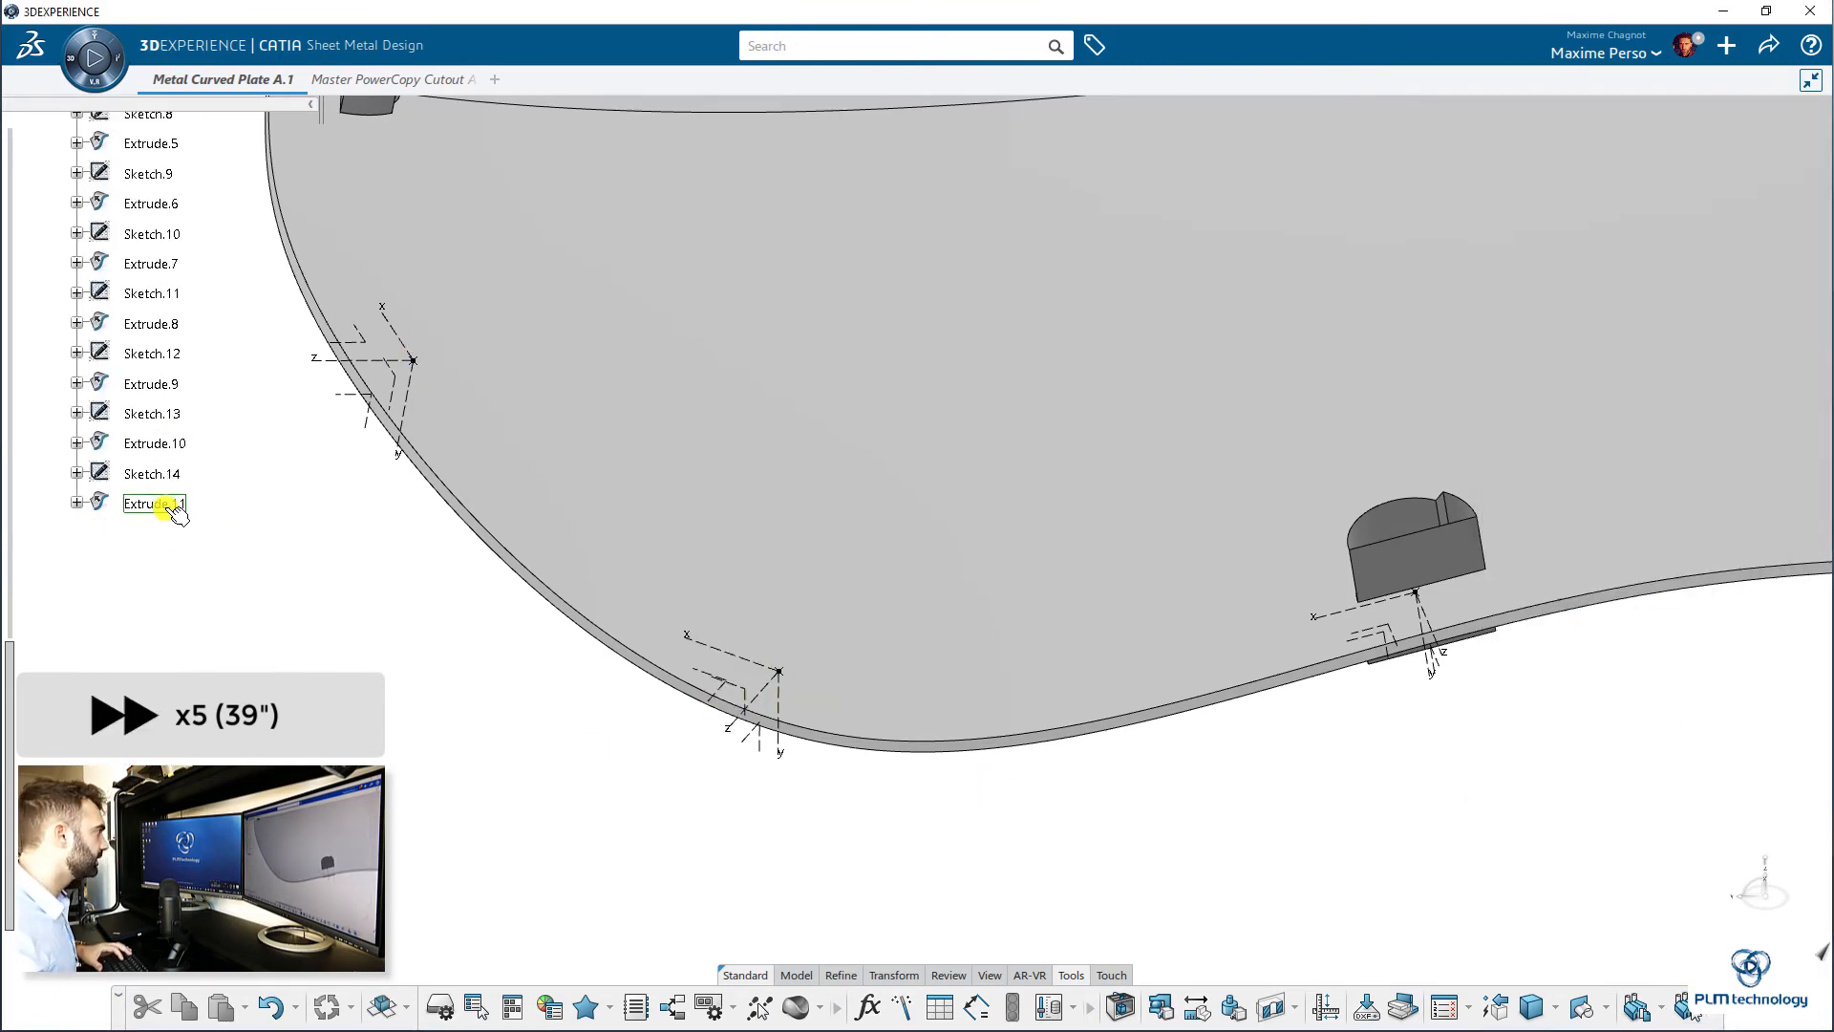
middle_drag(496, 458, 491, 668)
click(161, 504)
click(159, 442)
click(159, 382)
scroll(157, 453, up, 9)
scroll(157, 456, up, 5)
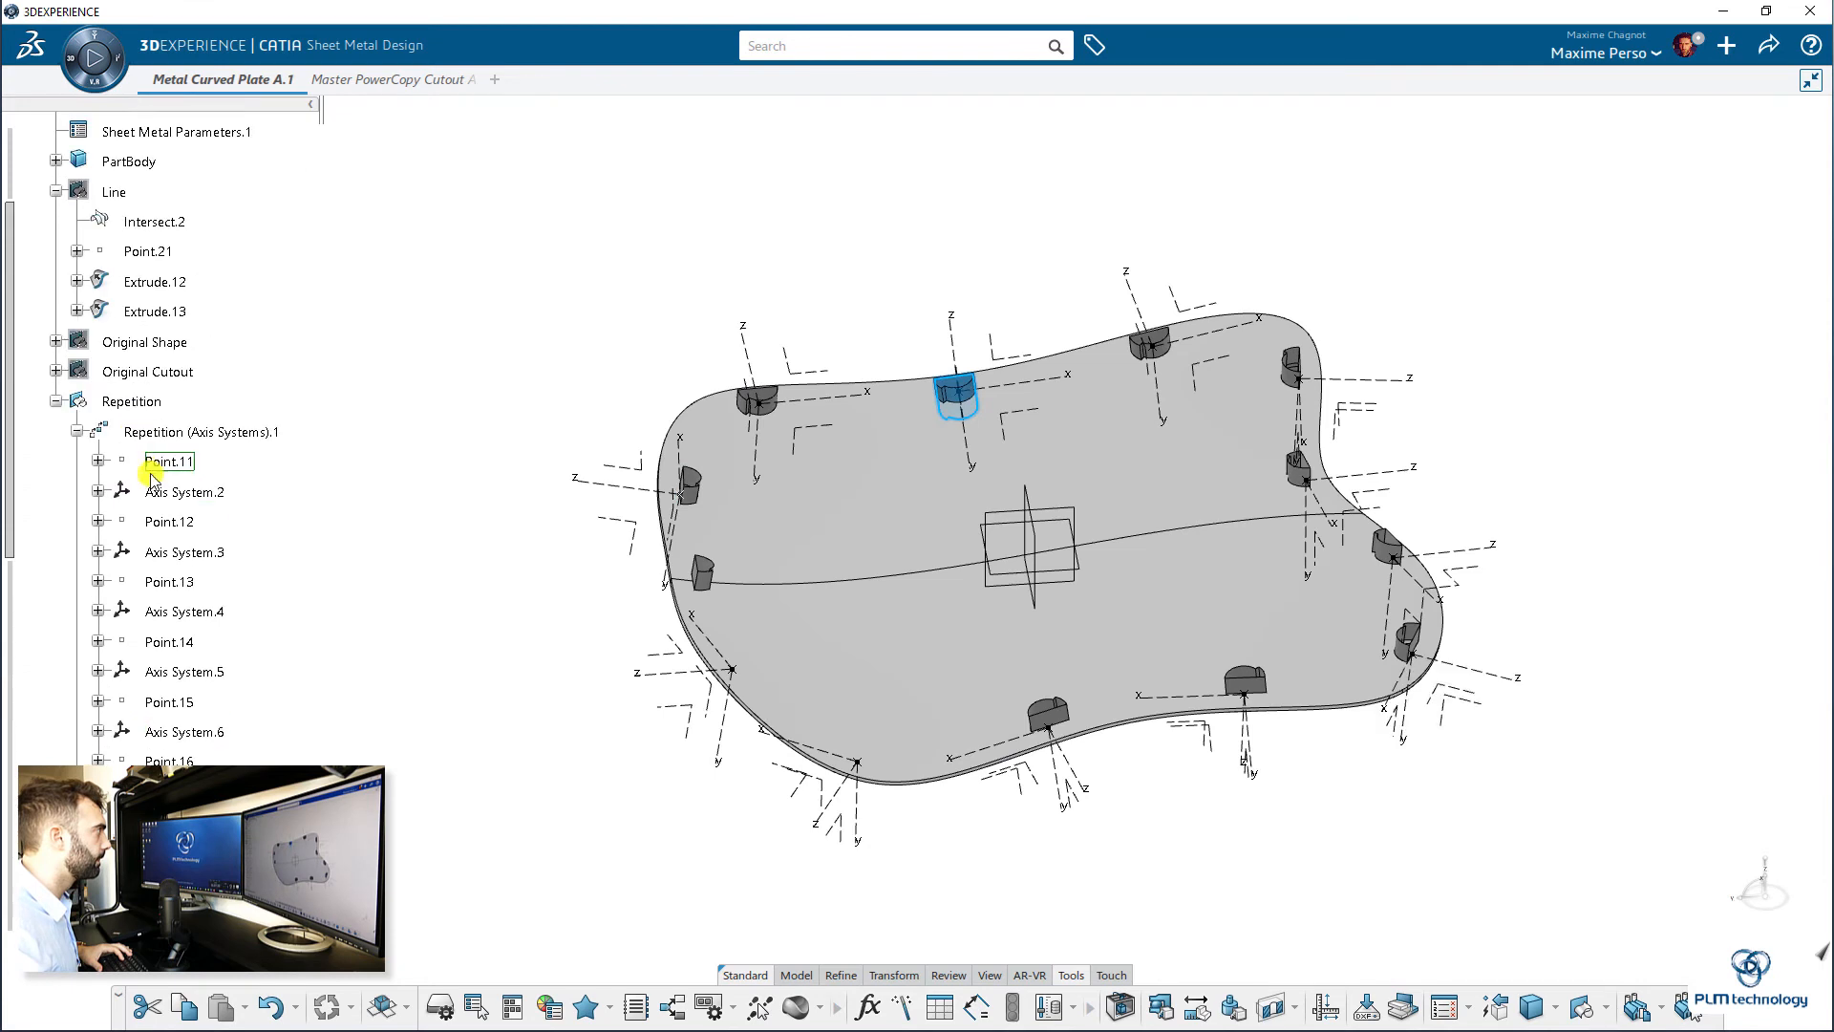
scroll(145, 287, up, 3)
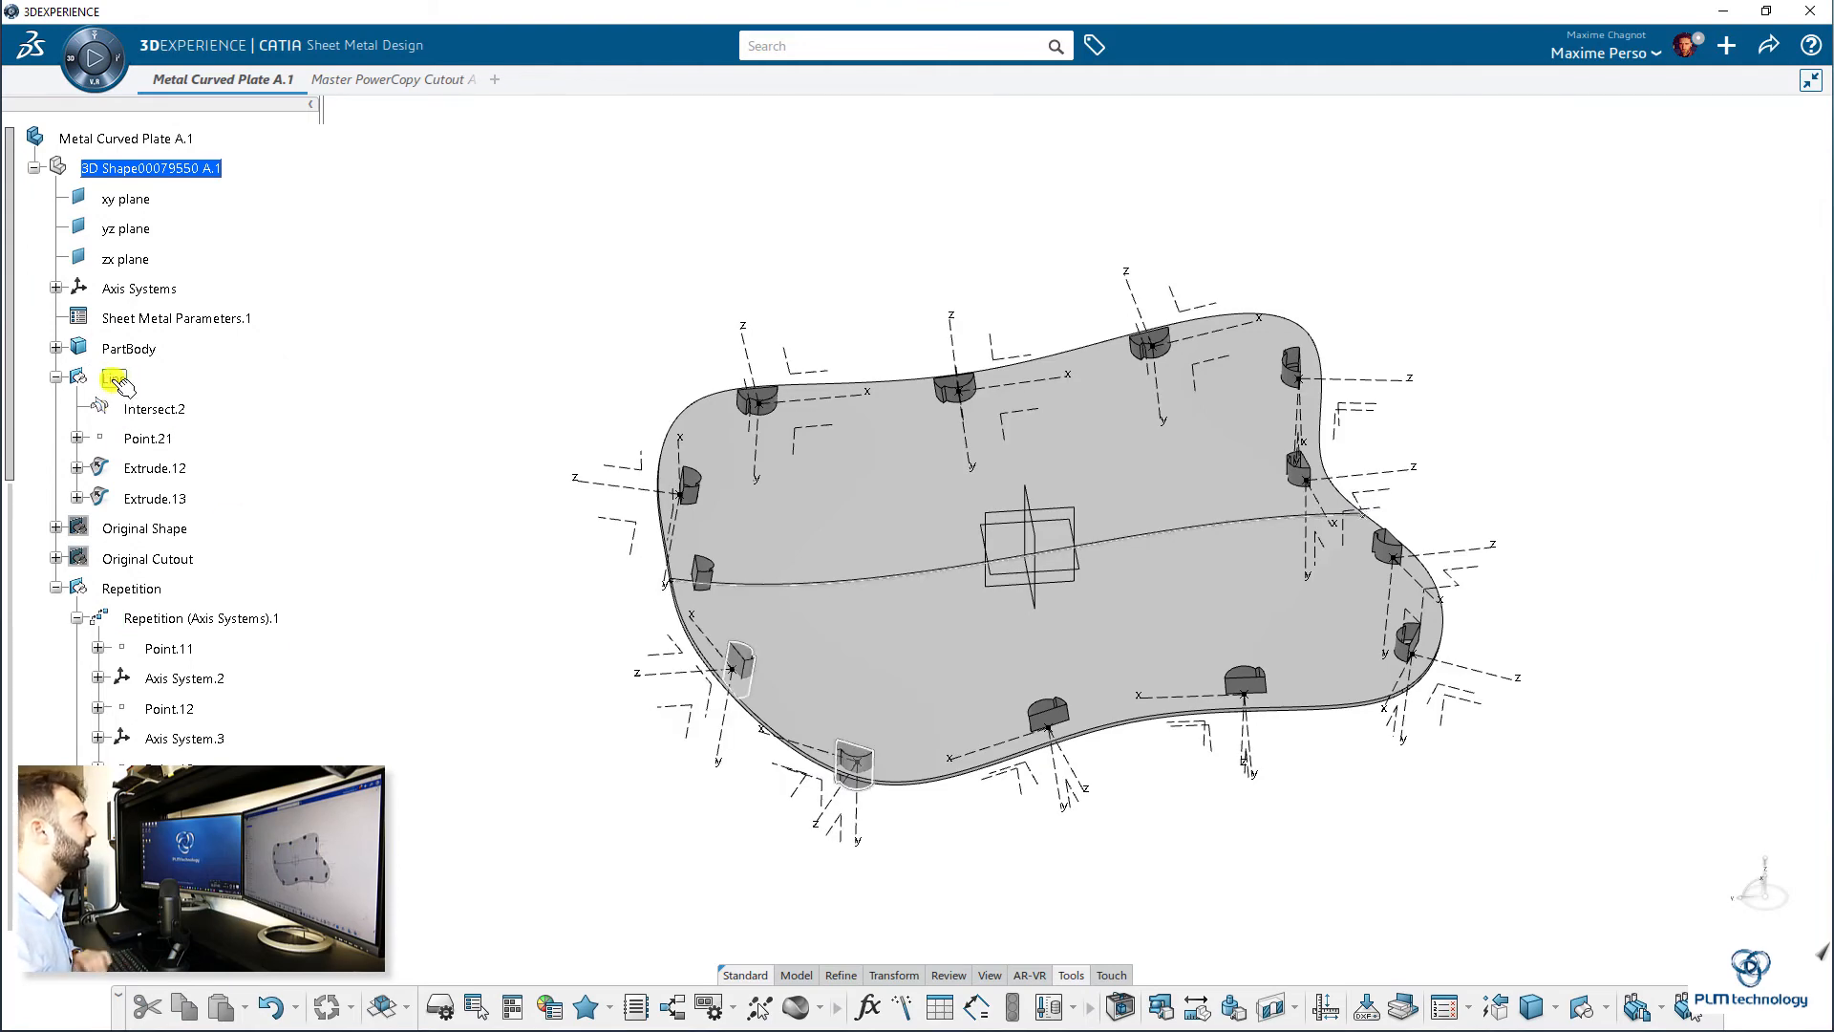
- Move Extrude.12 from the Line geometrical set to the last position in the Repetition geometrical set
click(139, 590)
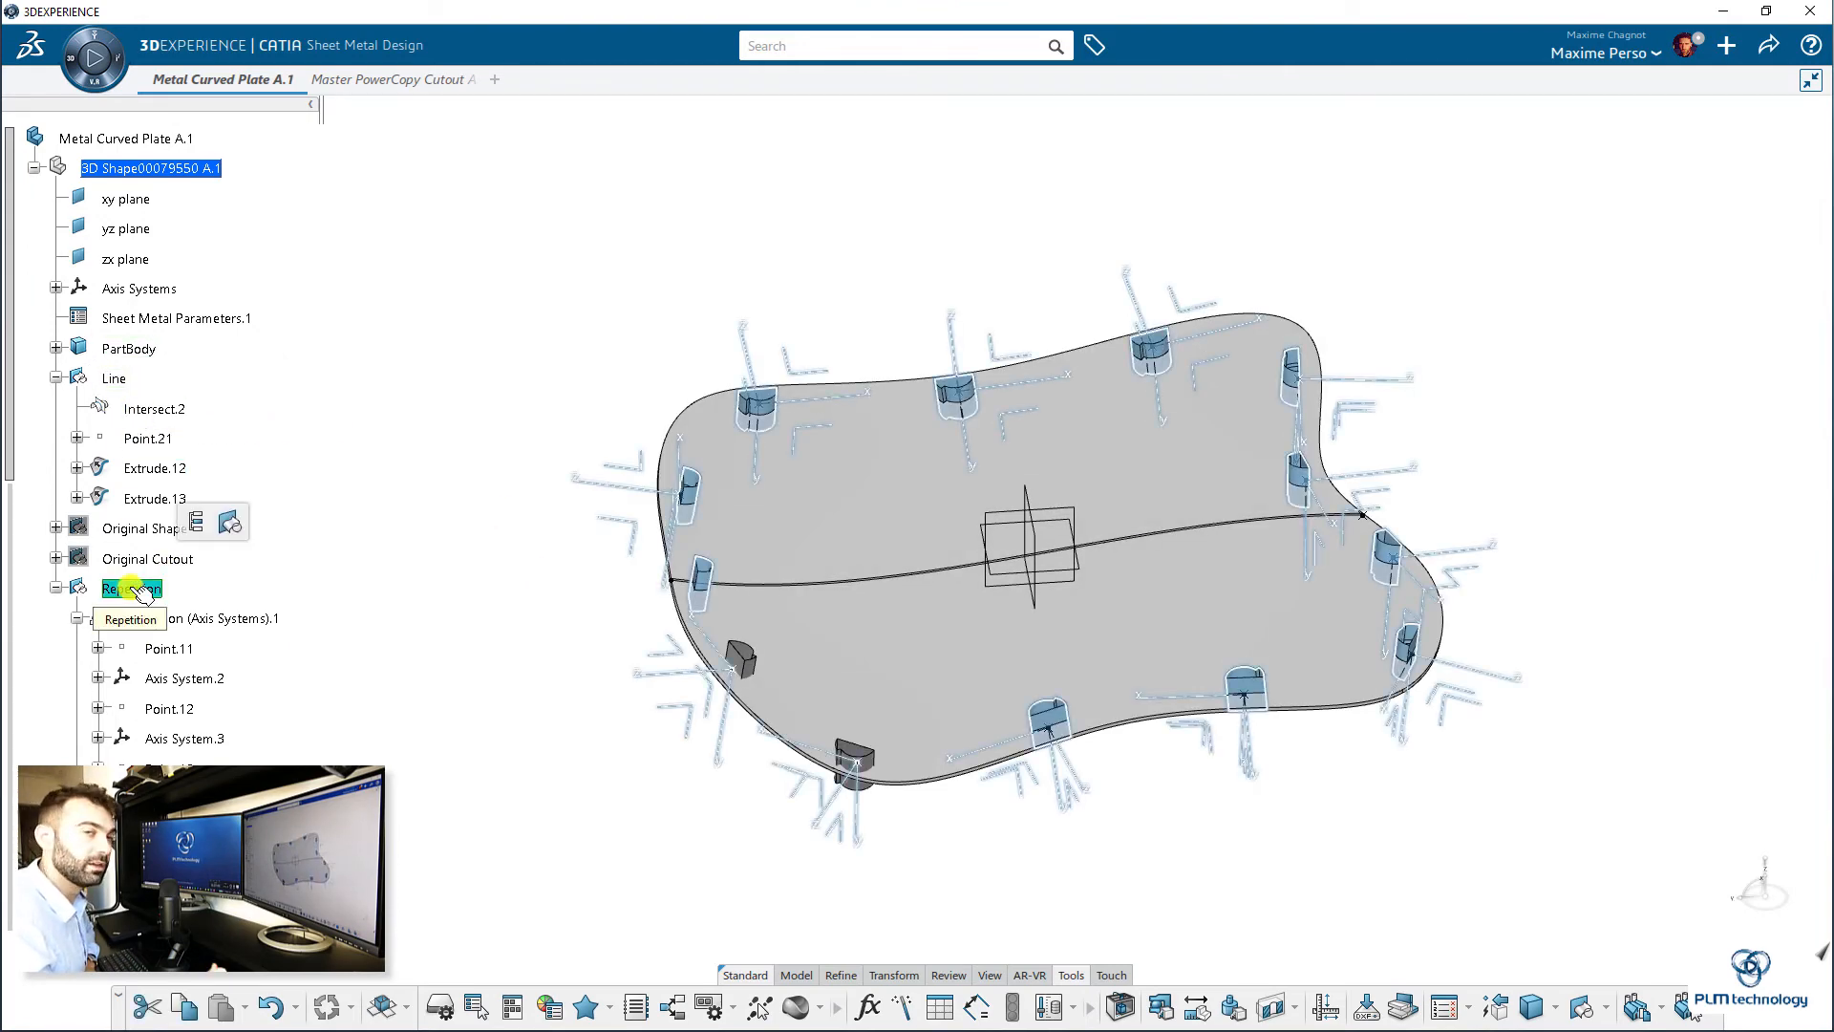
click(216, 491)
click(158, 468)
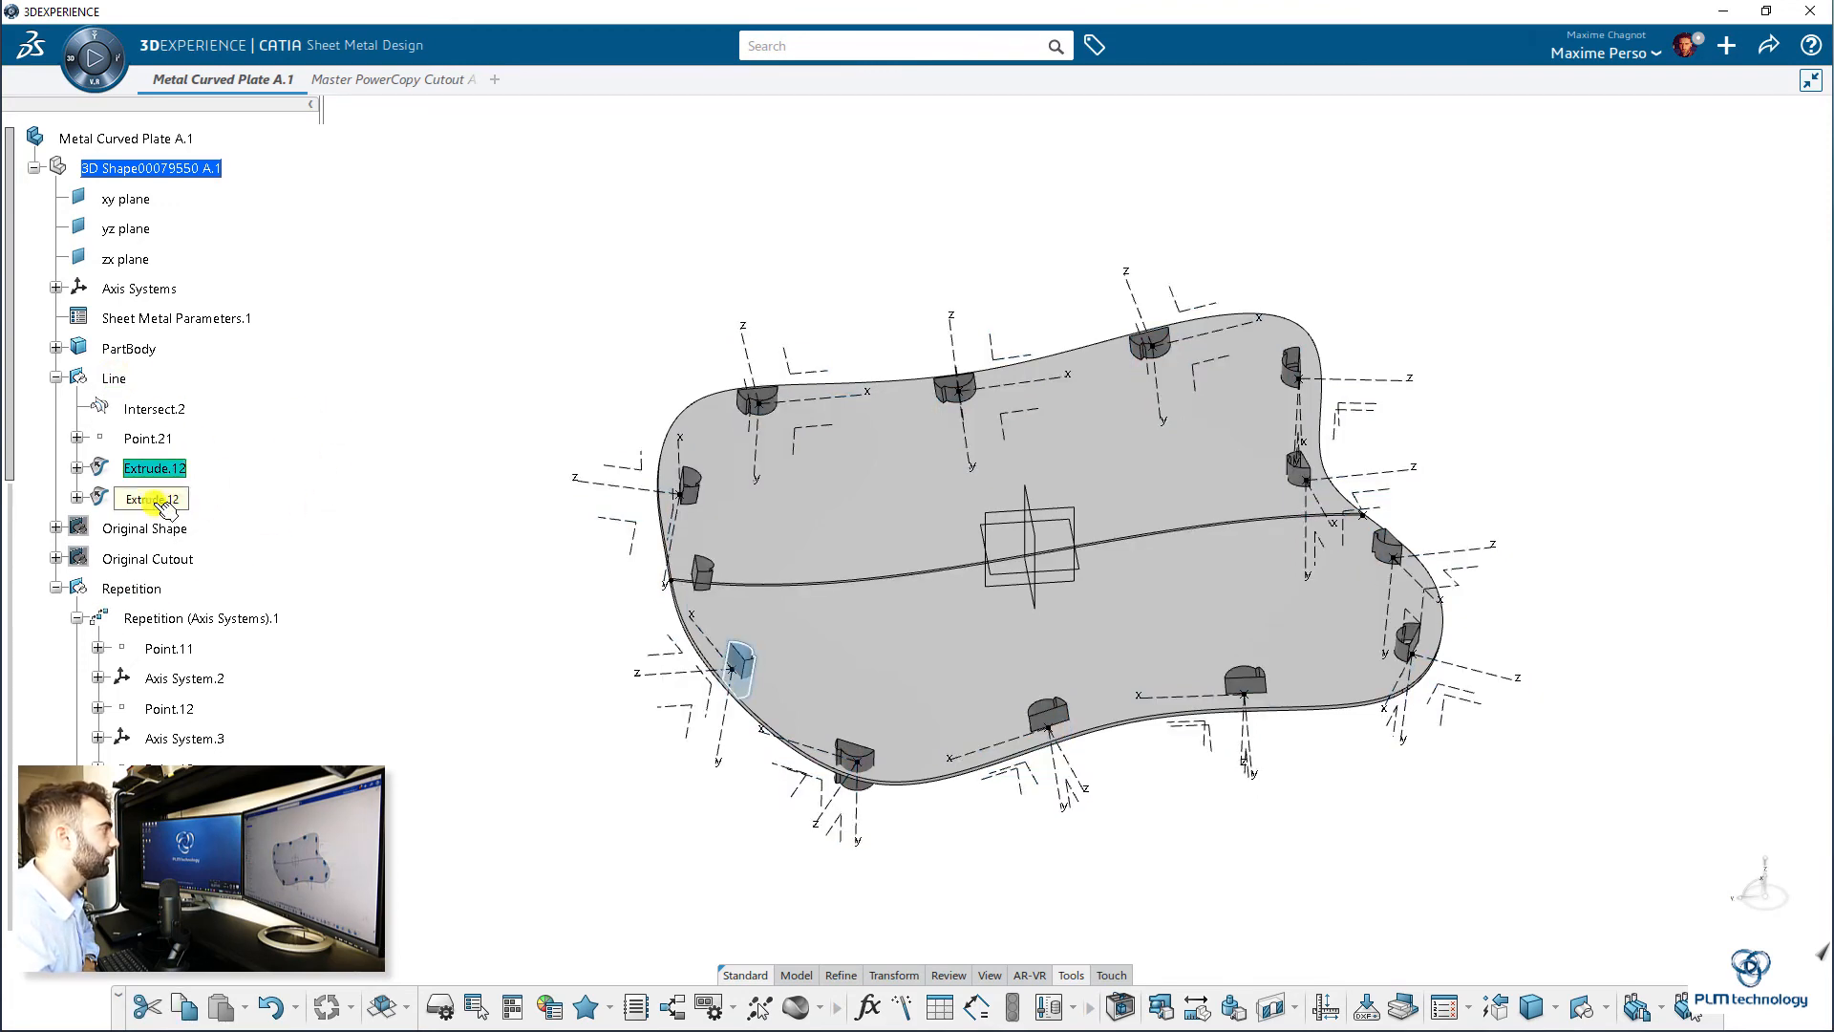
right_click(168, 471)
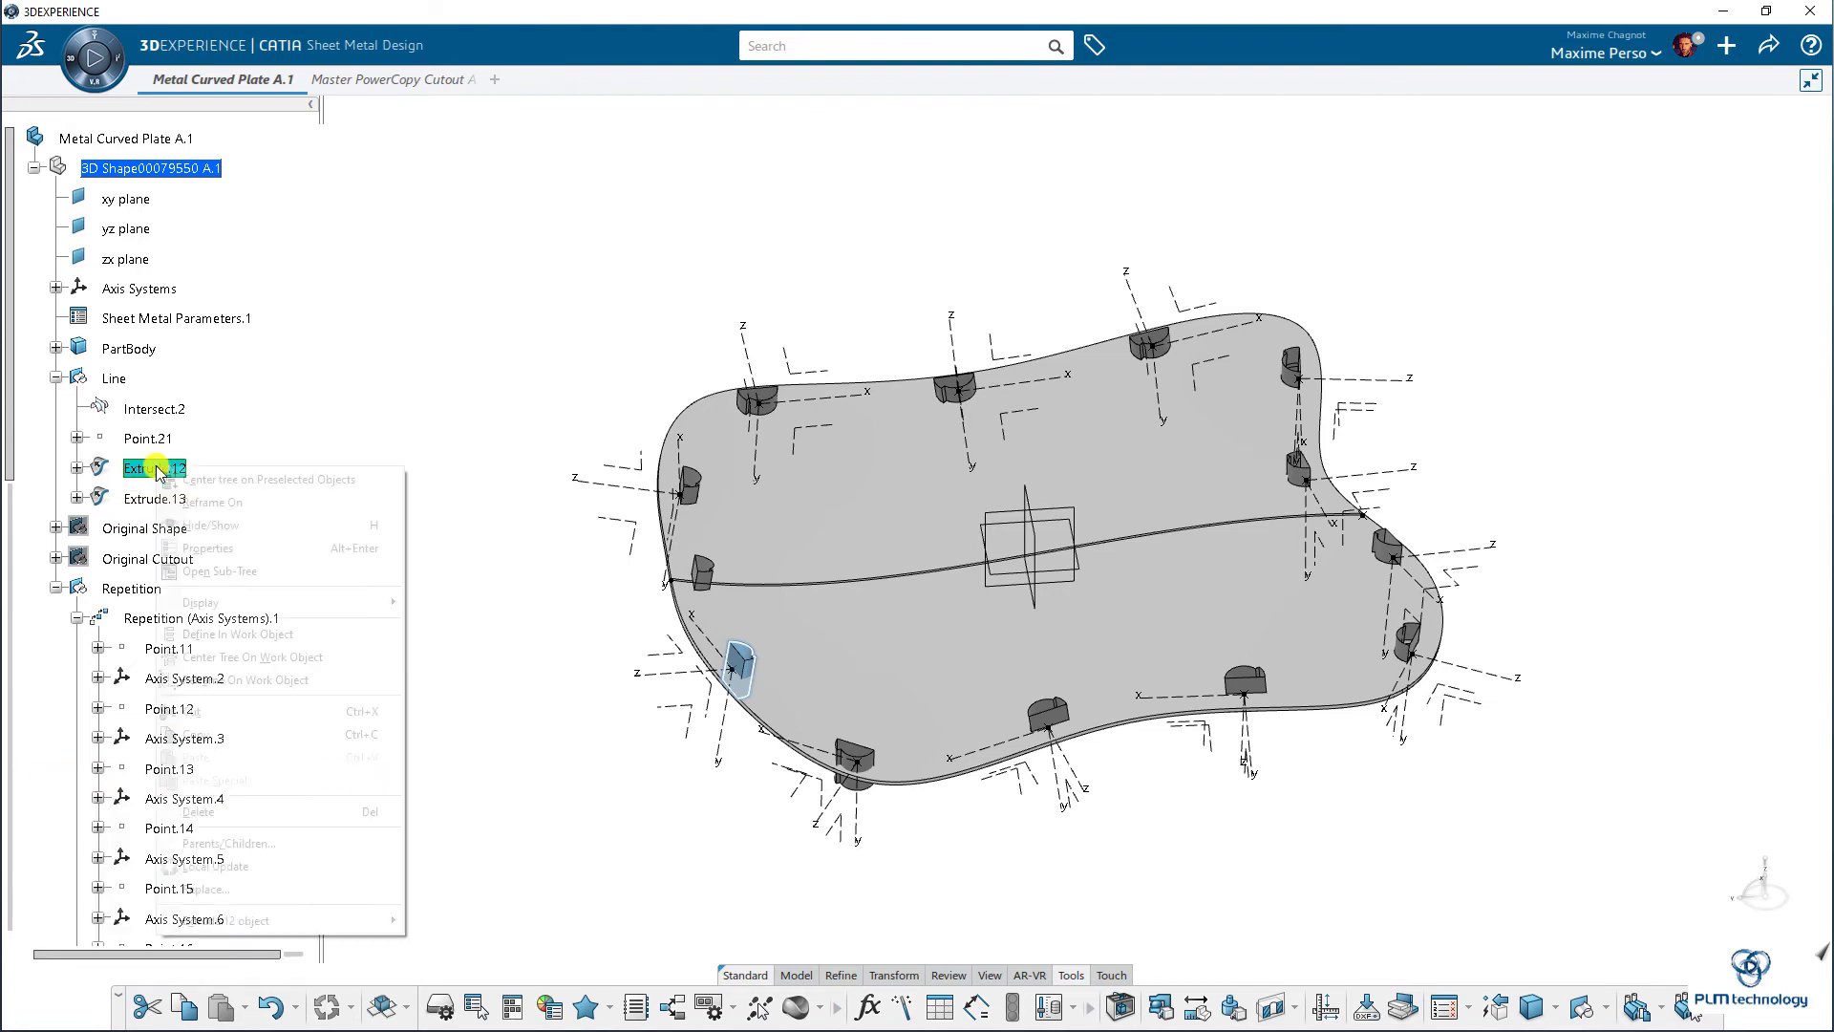
mouse_move(405, 925)
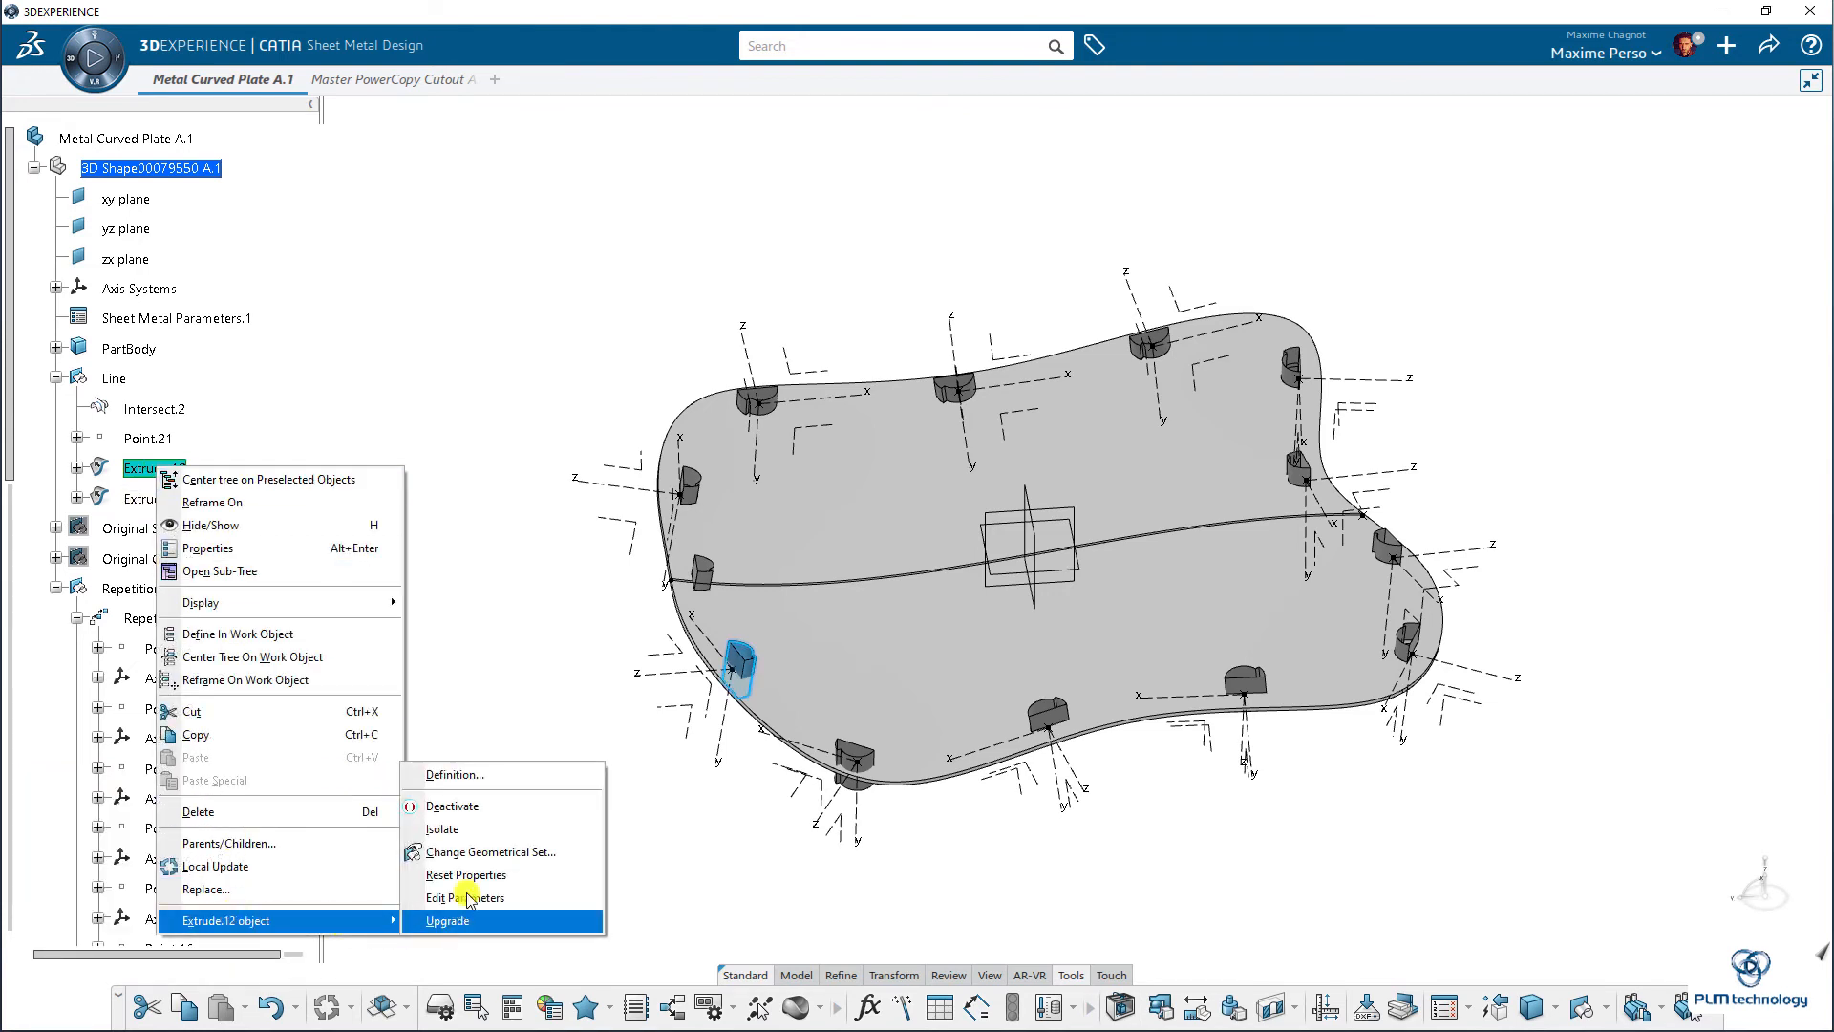
click(515, 851)
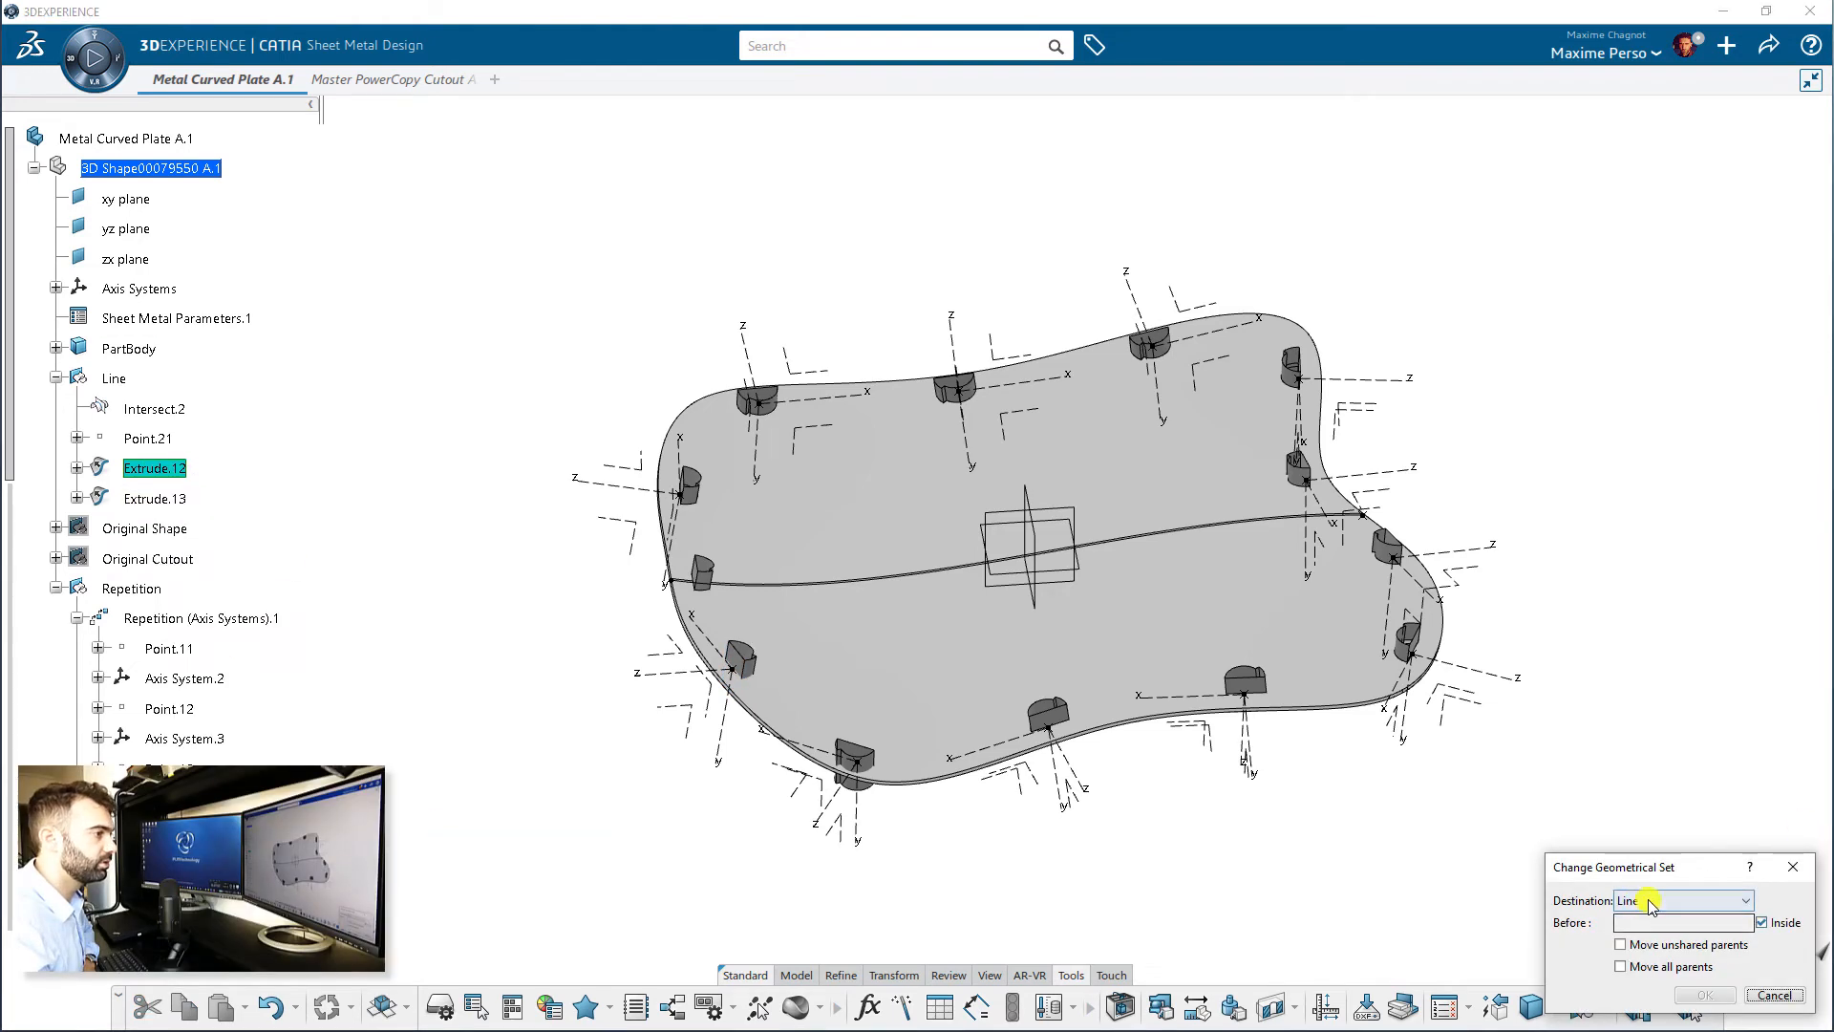
click(1681, 900)
click(1652, 961)
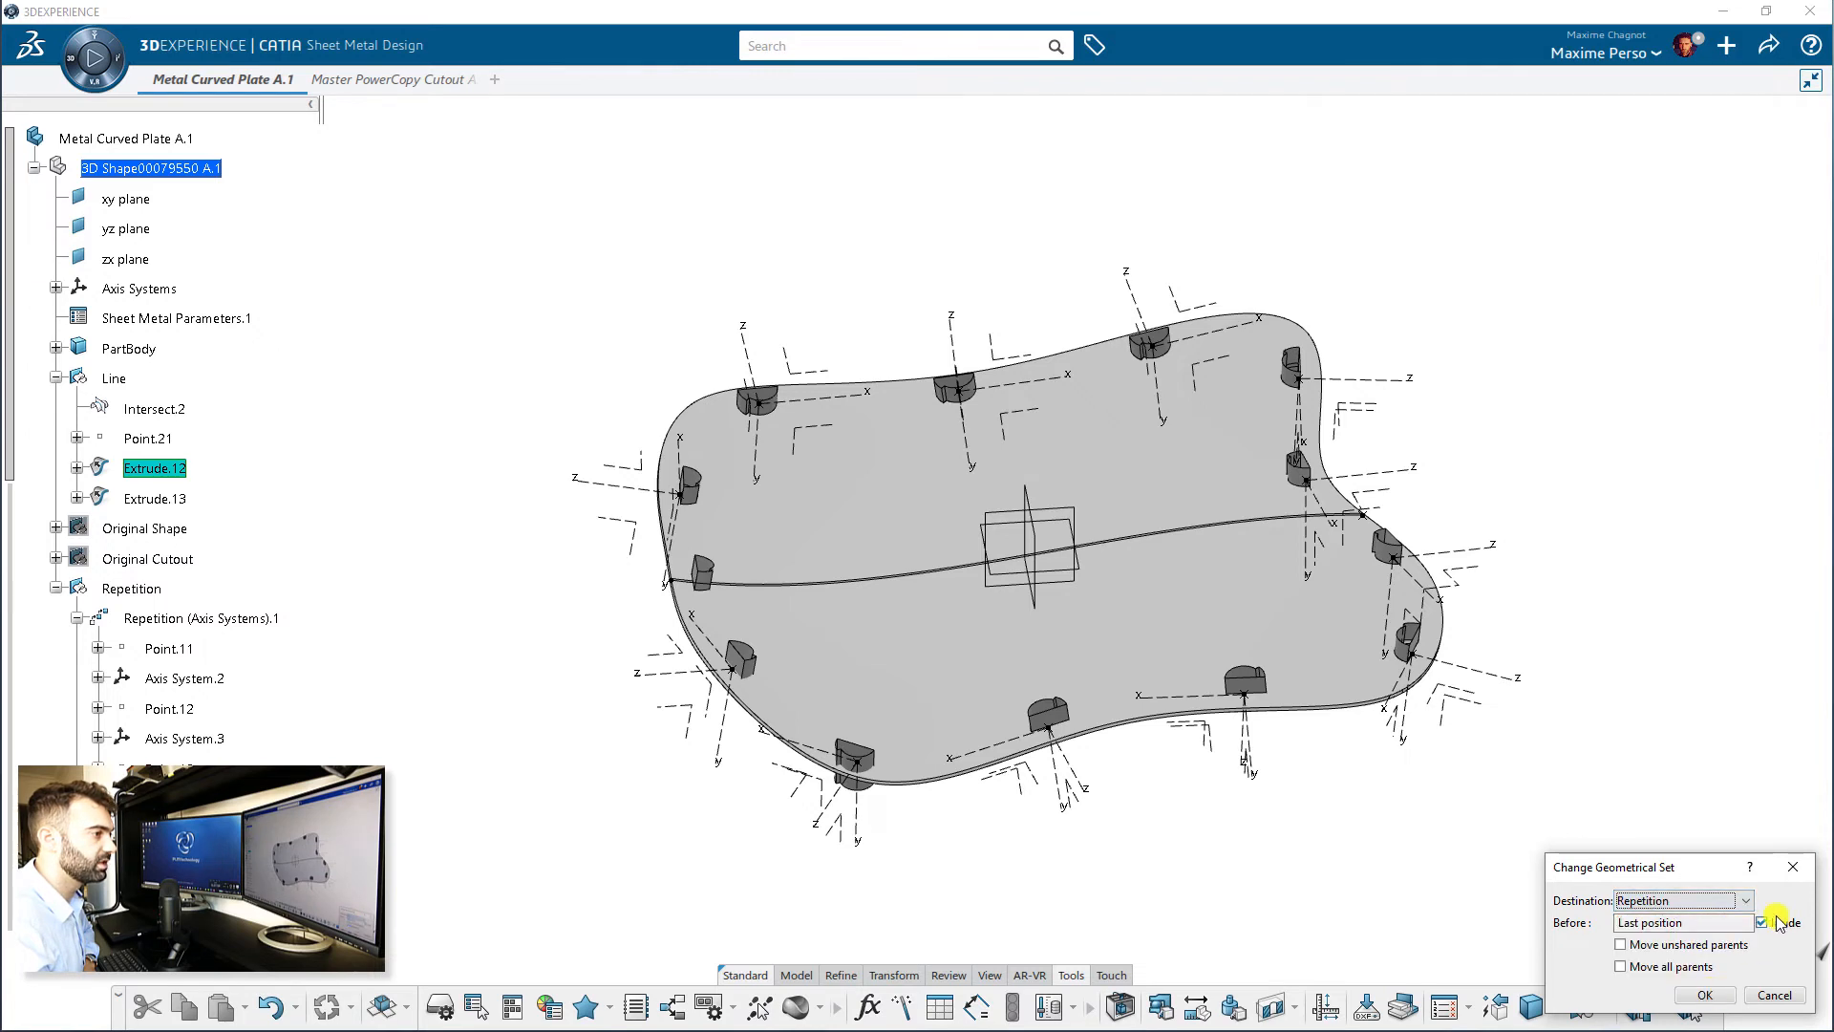
click(1707, 993)
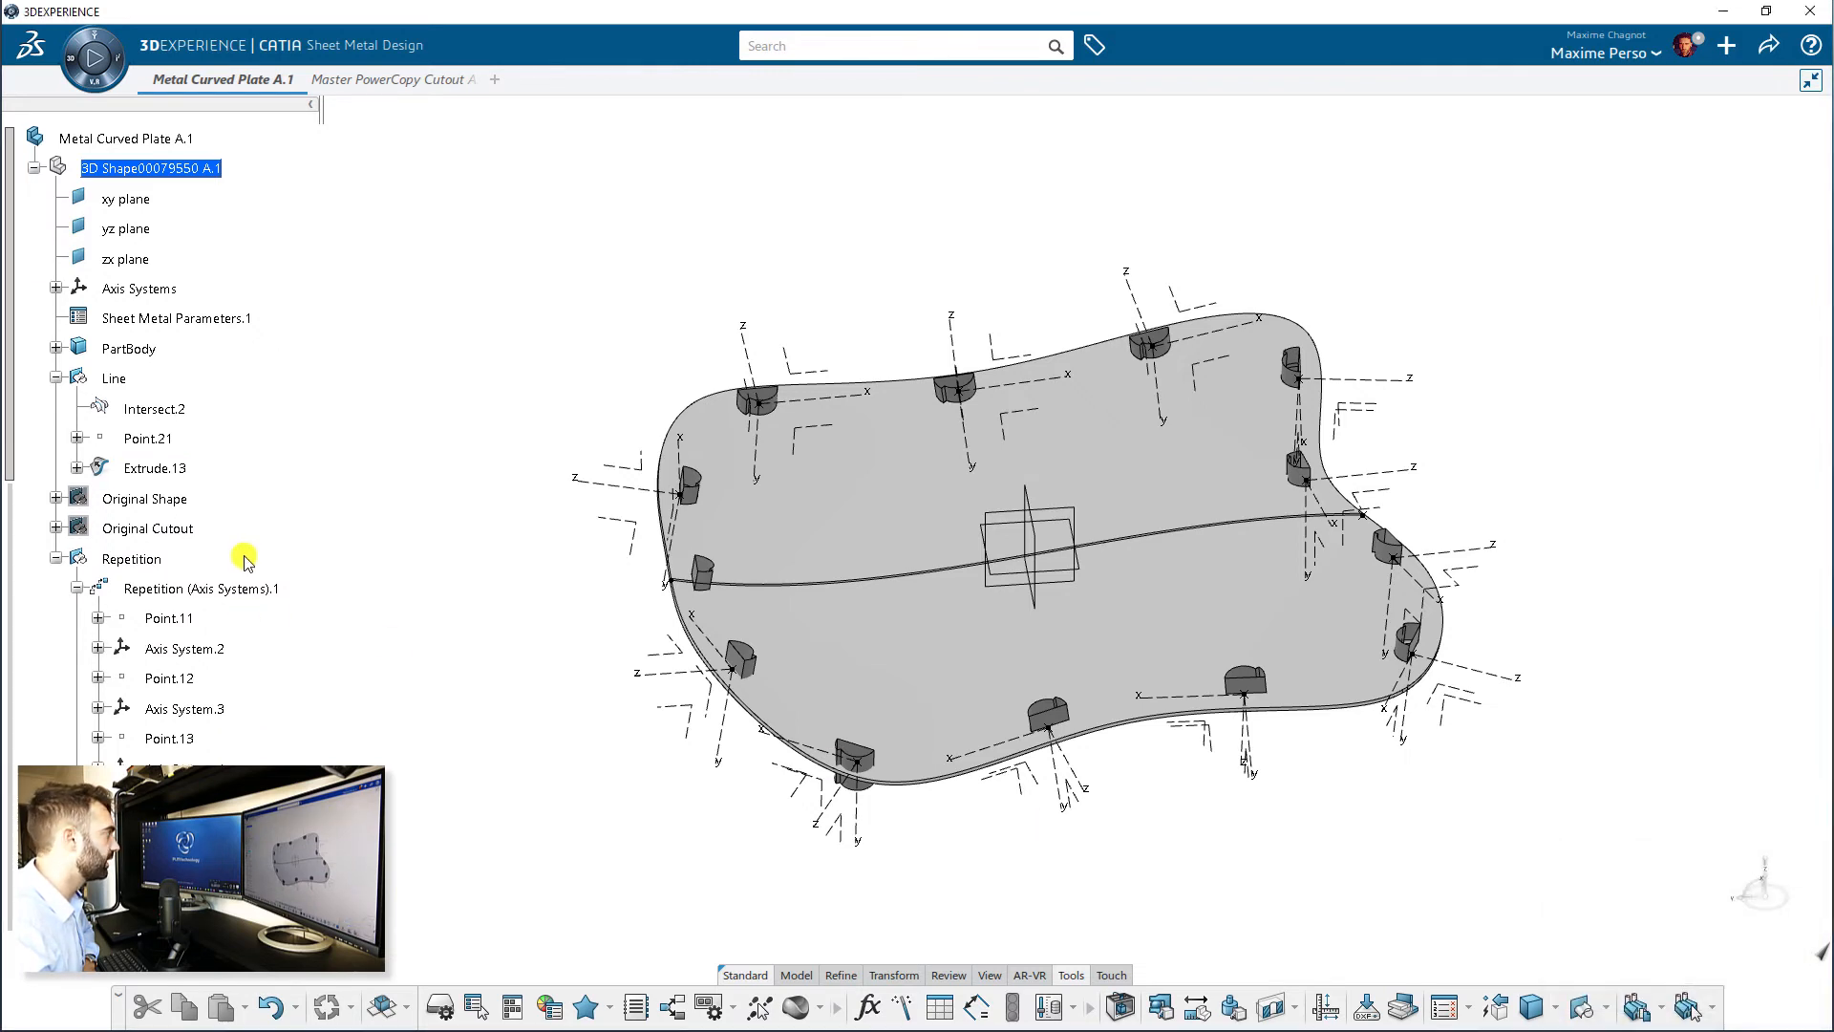
- Move Extrude.13 from the Line geometrical set to the last position in the Repetition geometrical set
right_click(168, 469)
mouse_move(261, 926)
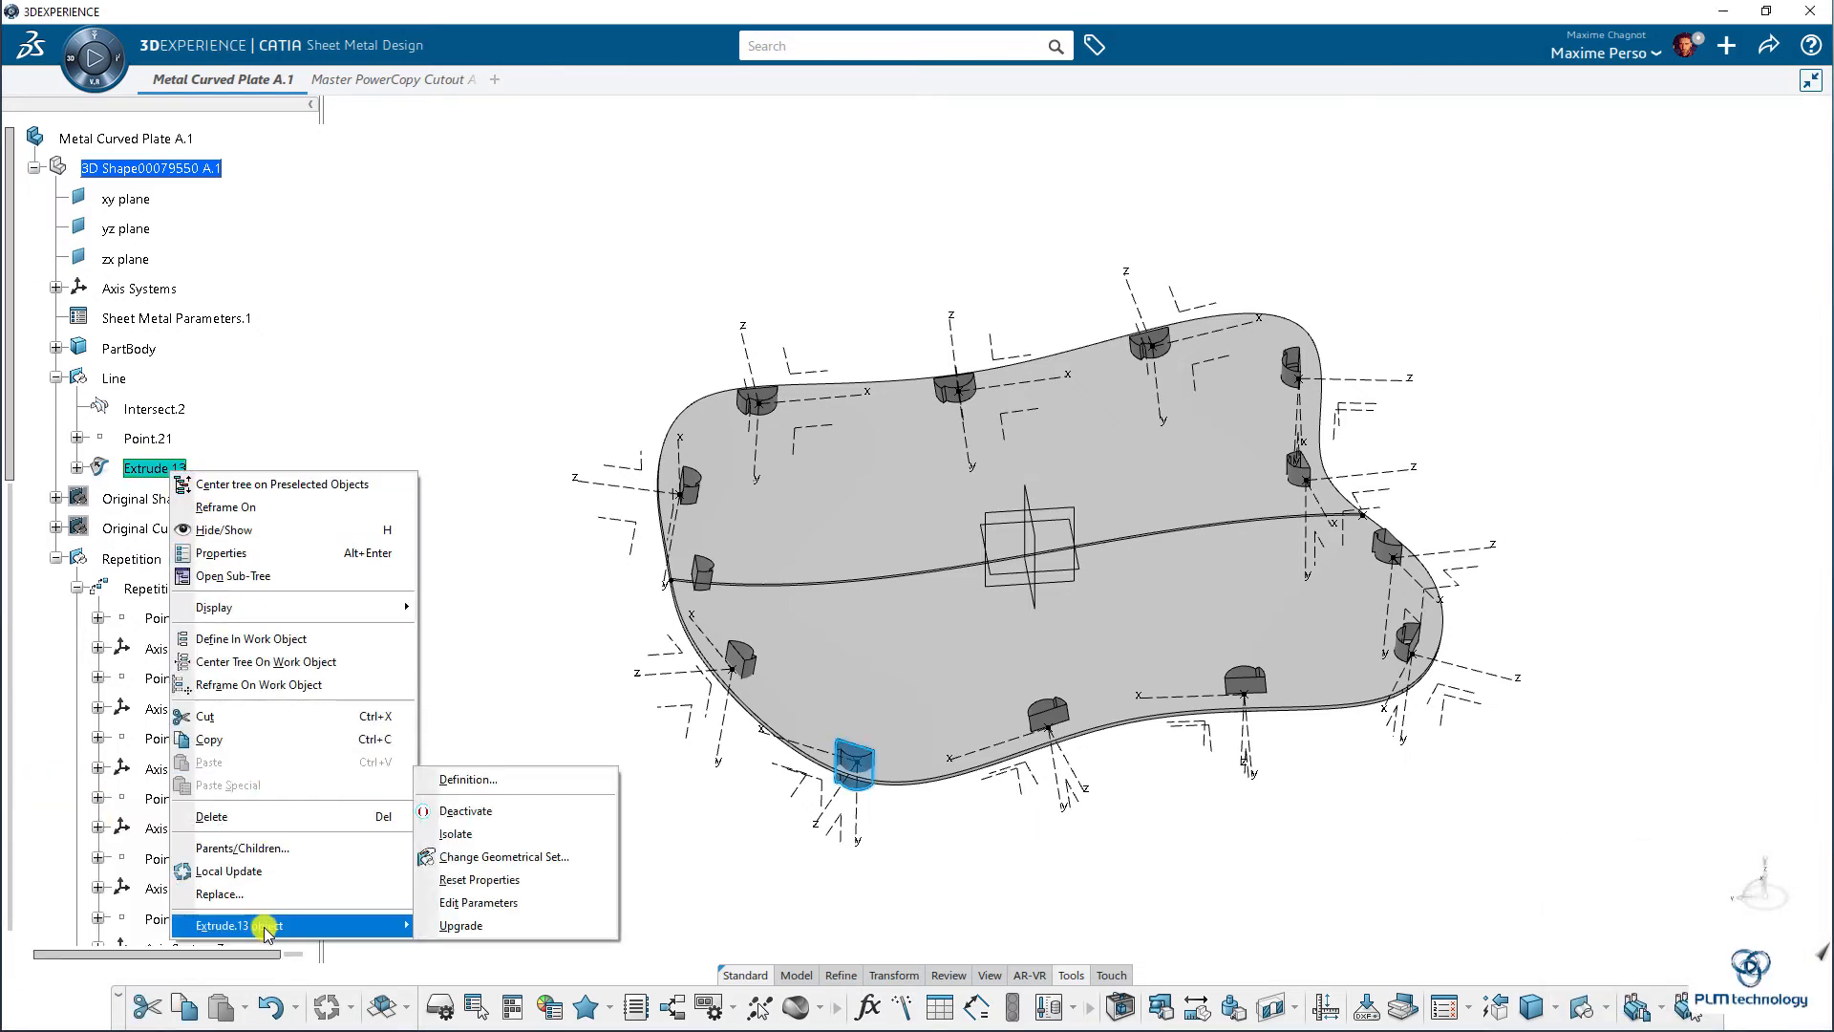
click(465, 857)
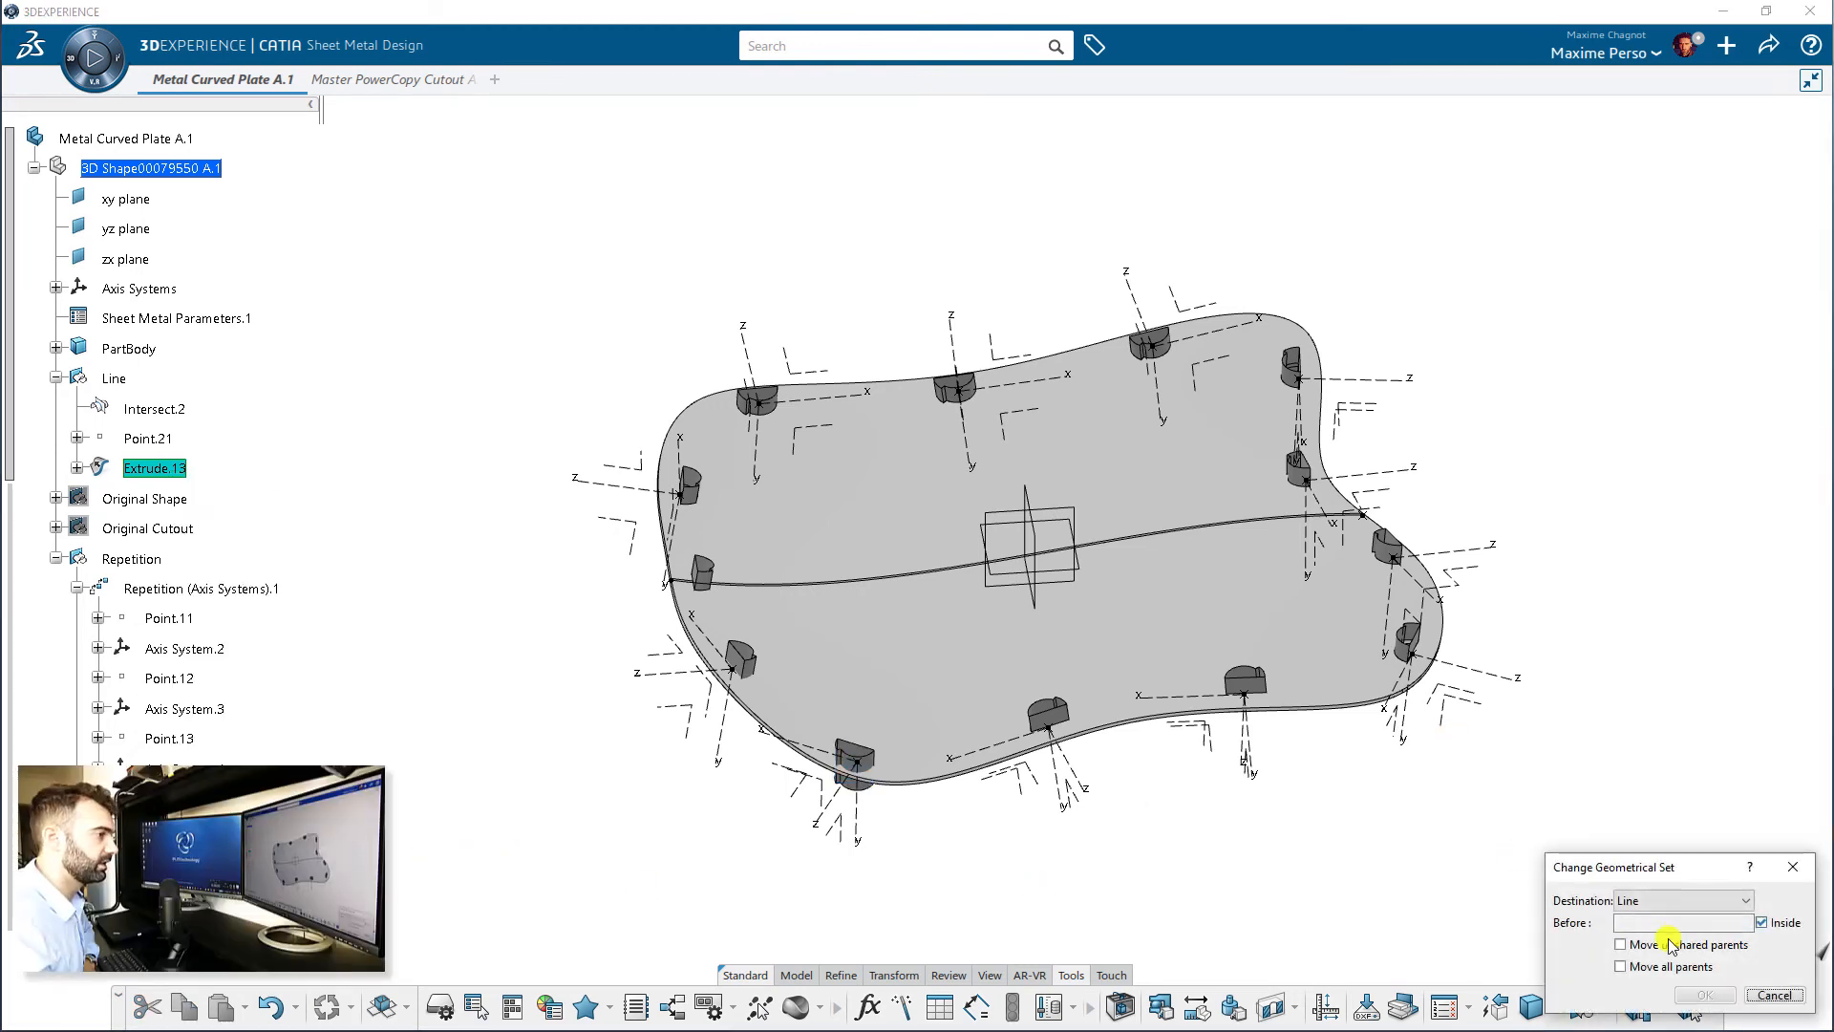
click(1676, 900)
click(1648, 962)
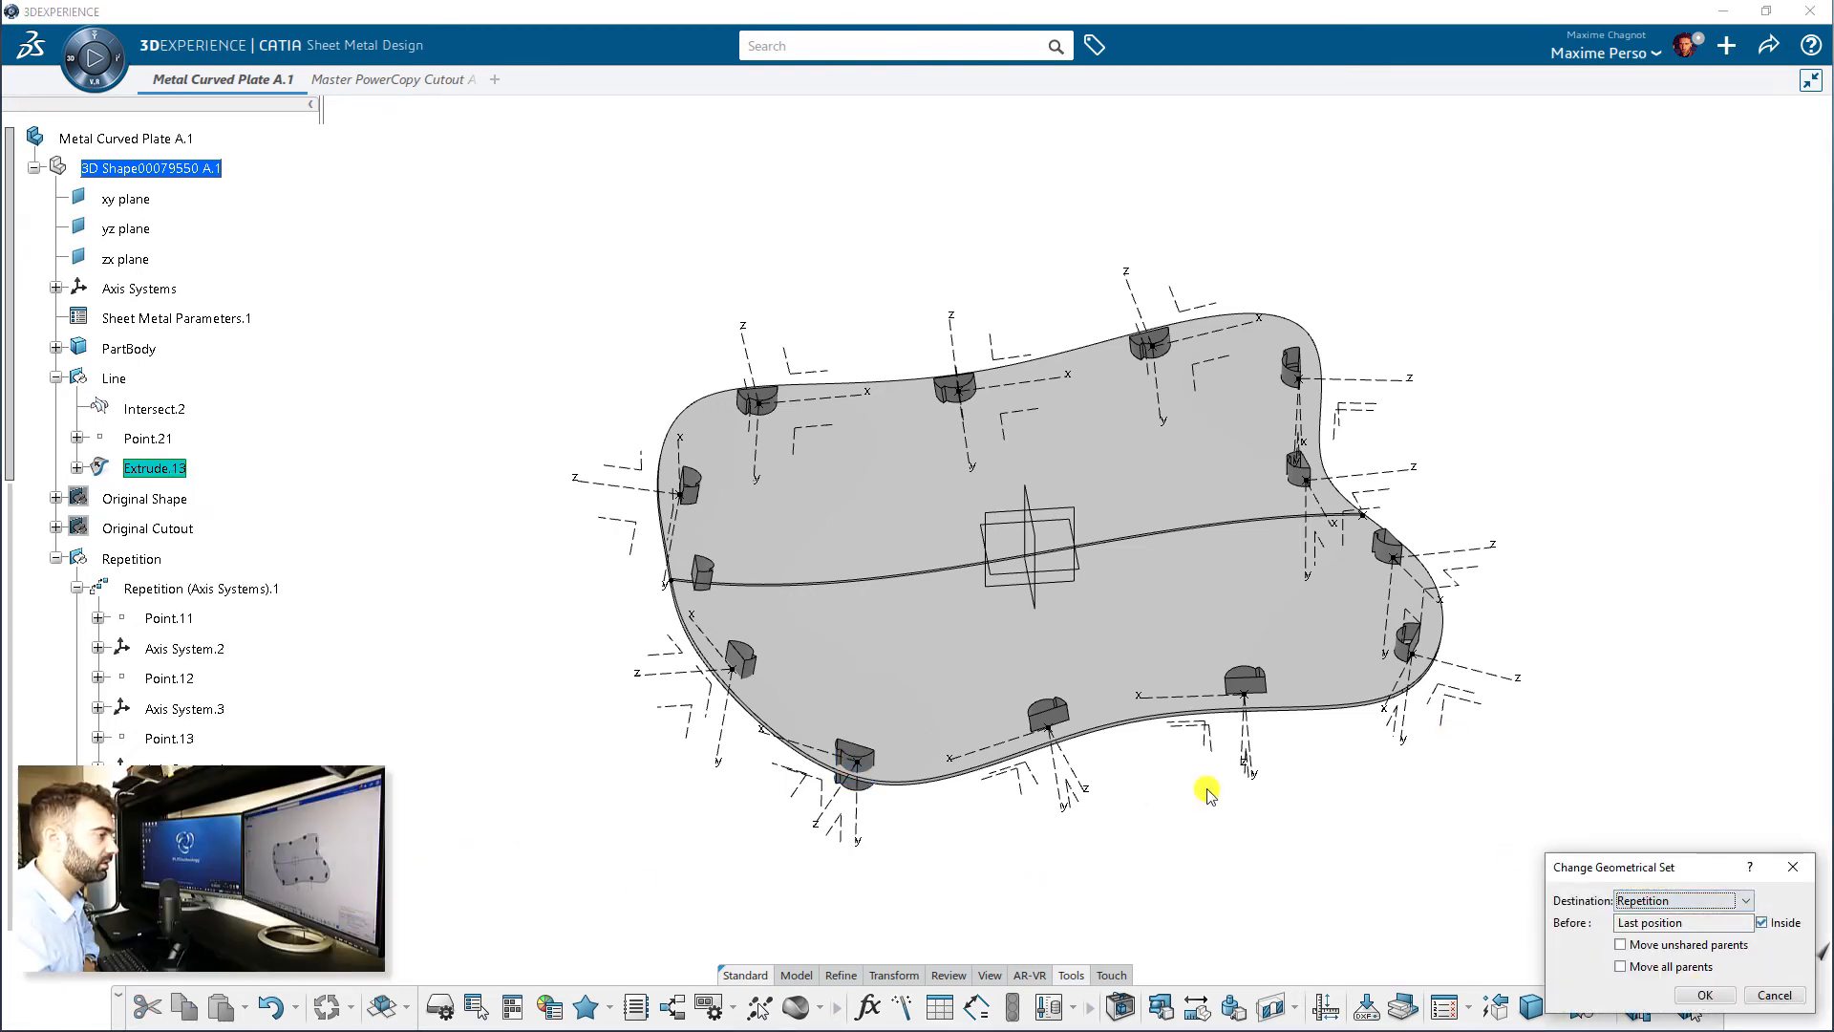
click(1708, 995)
- Delete the cutout surface Extrude.13 at the end of the Repetition geometrical set
middle_drag(558, 658, 462, 667)
scroll(234, 719, down, 7)
scroll(234, 718, down, 8)
click(152, 597)
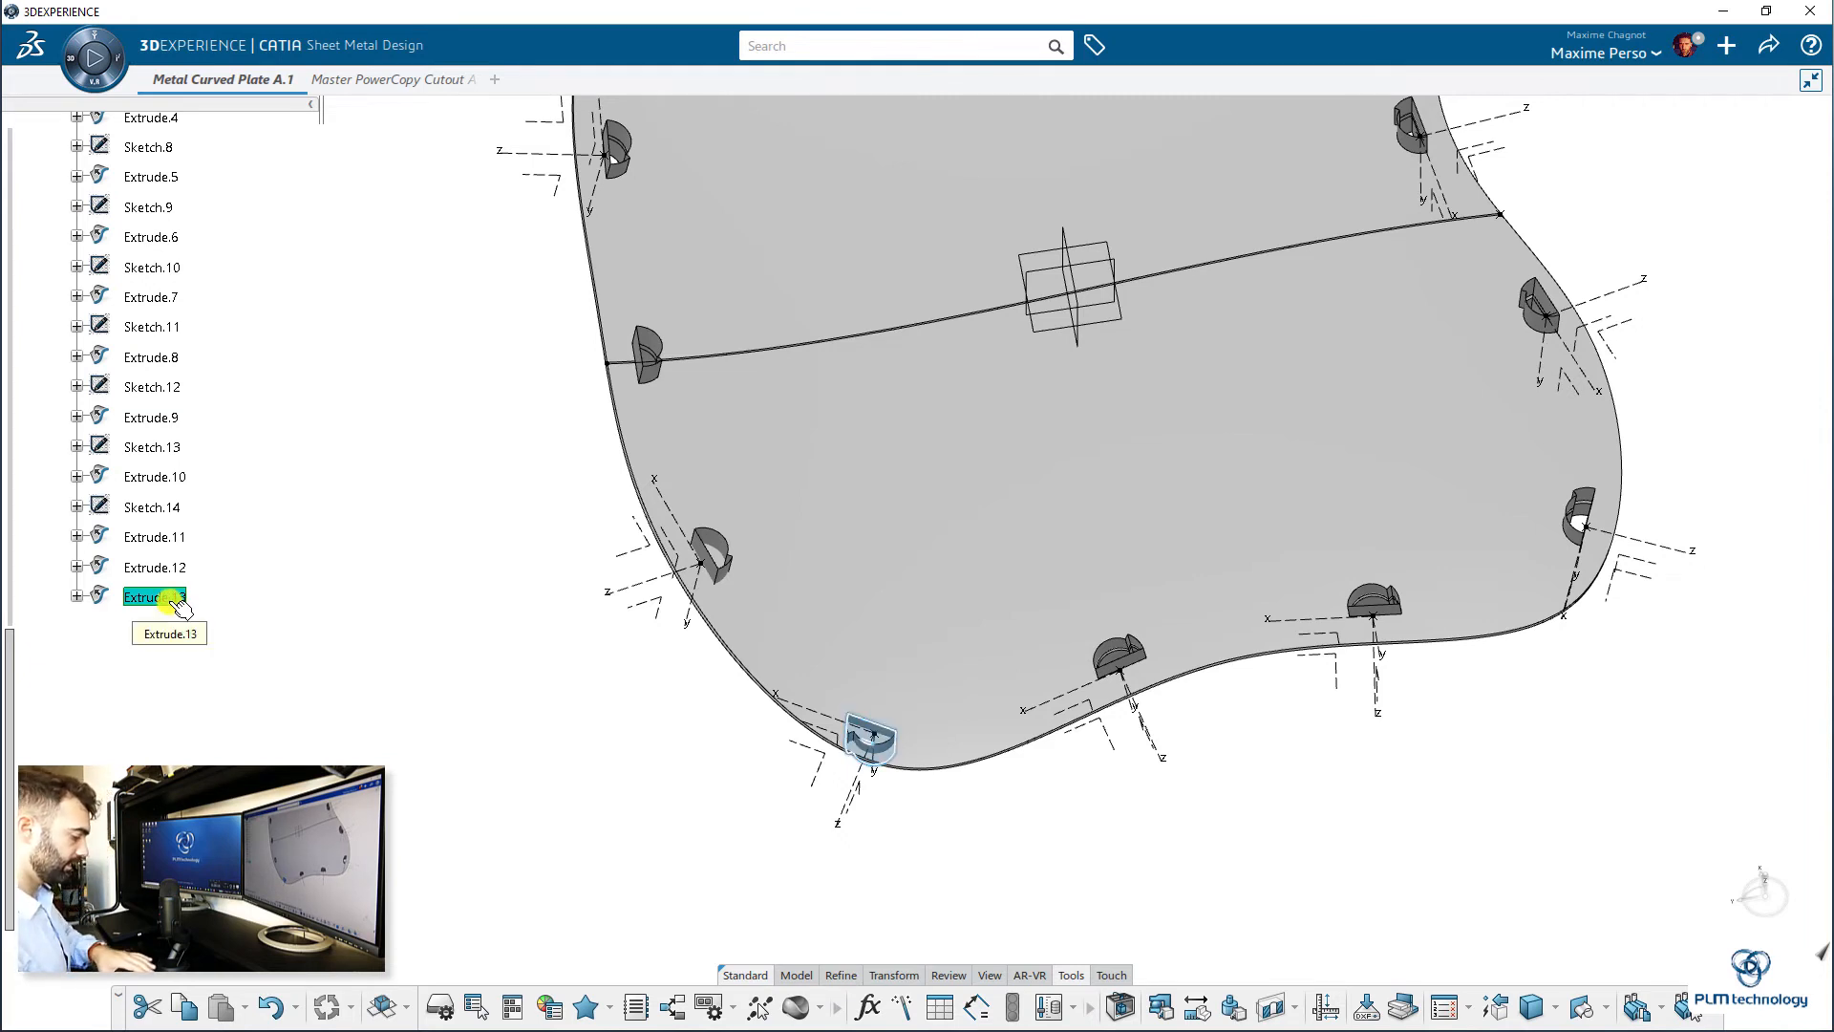
key(Delete)
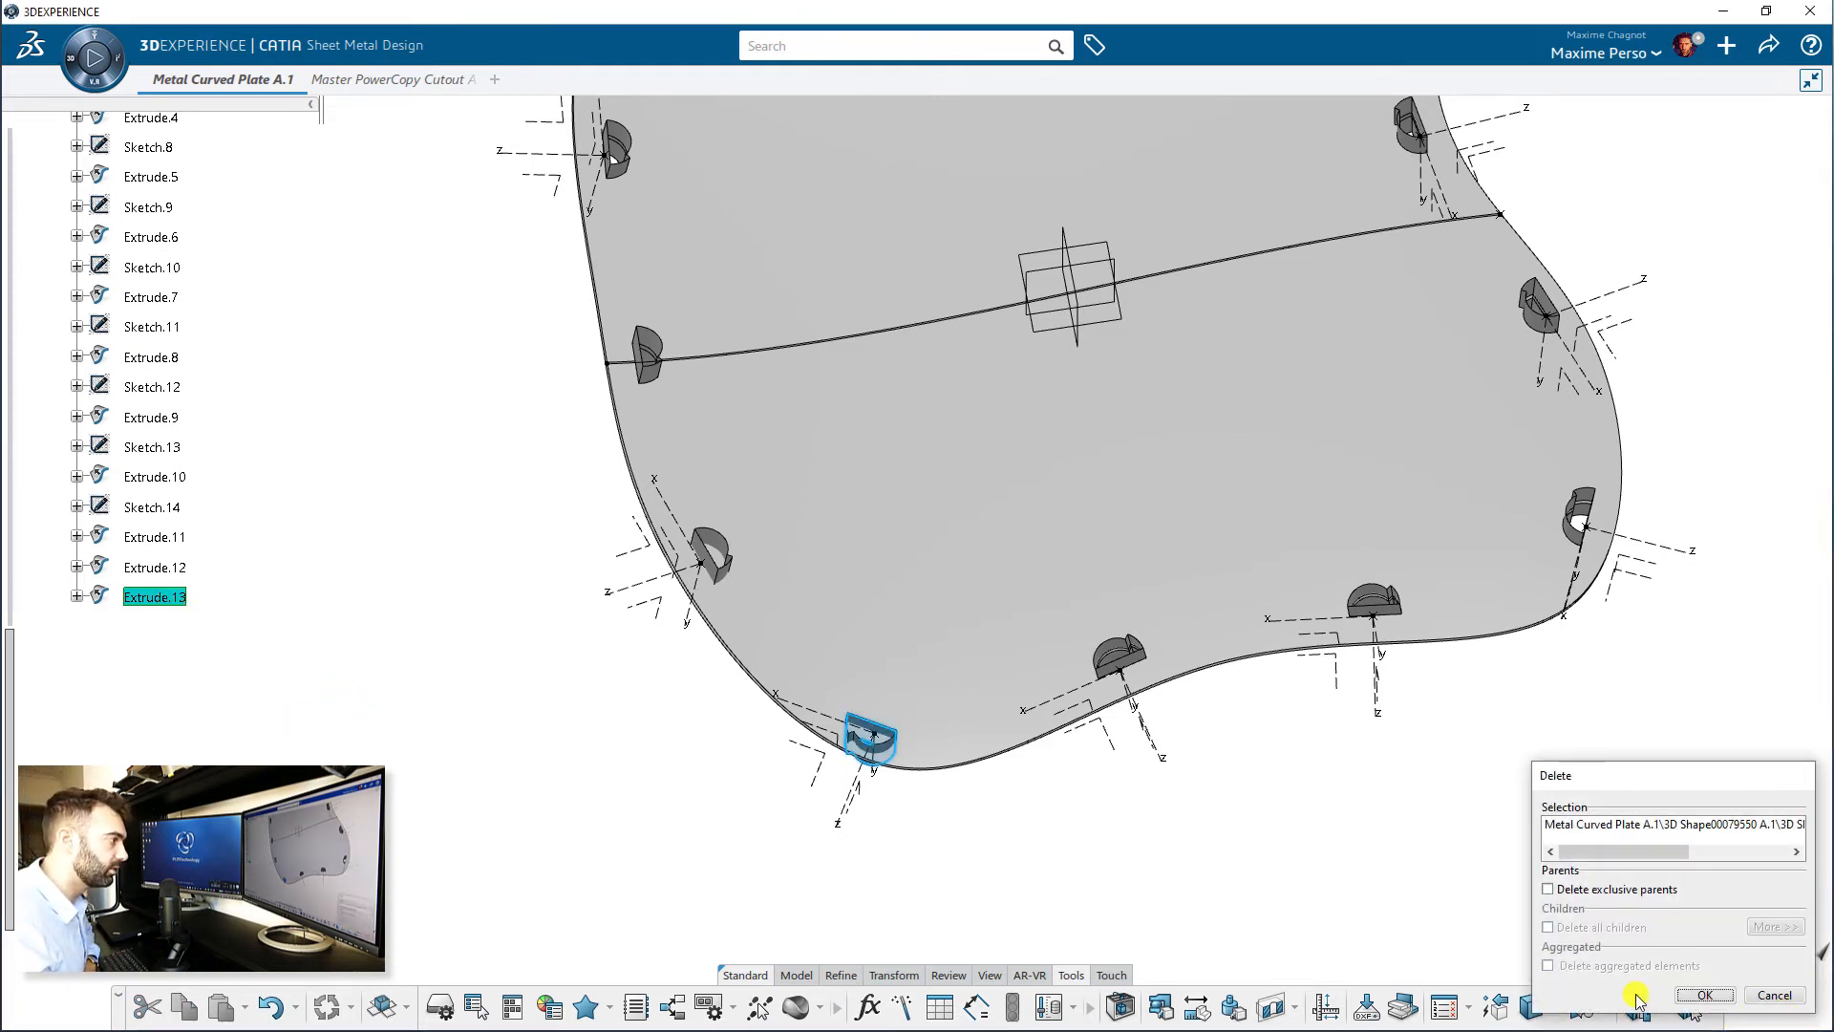
click(1709, 996)
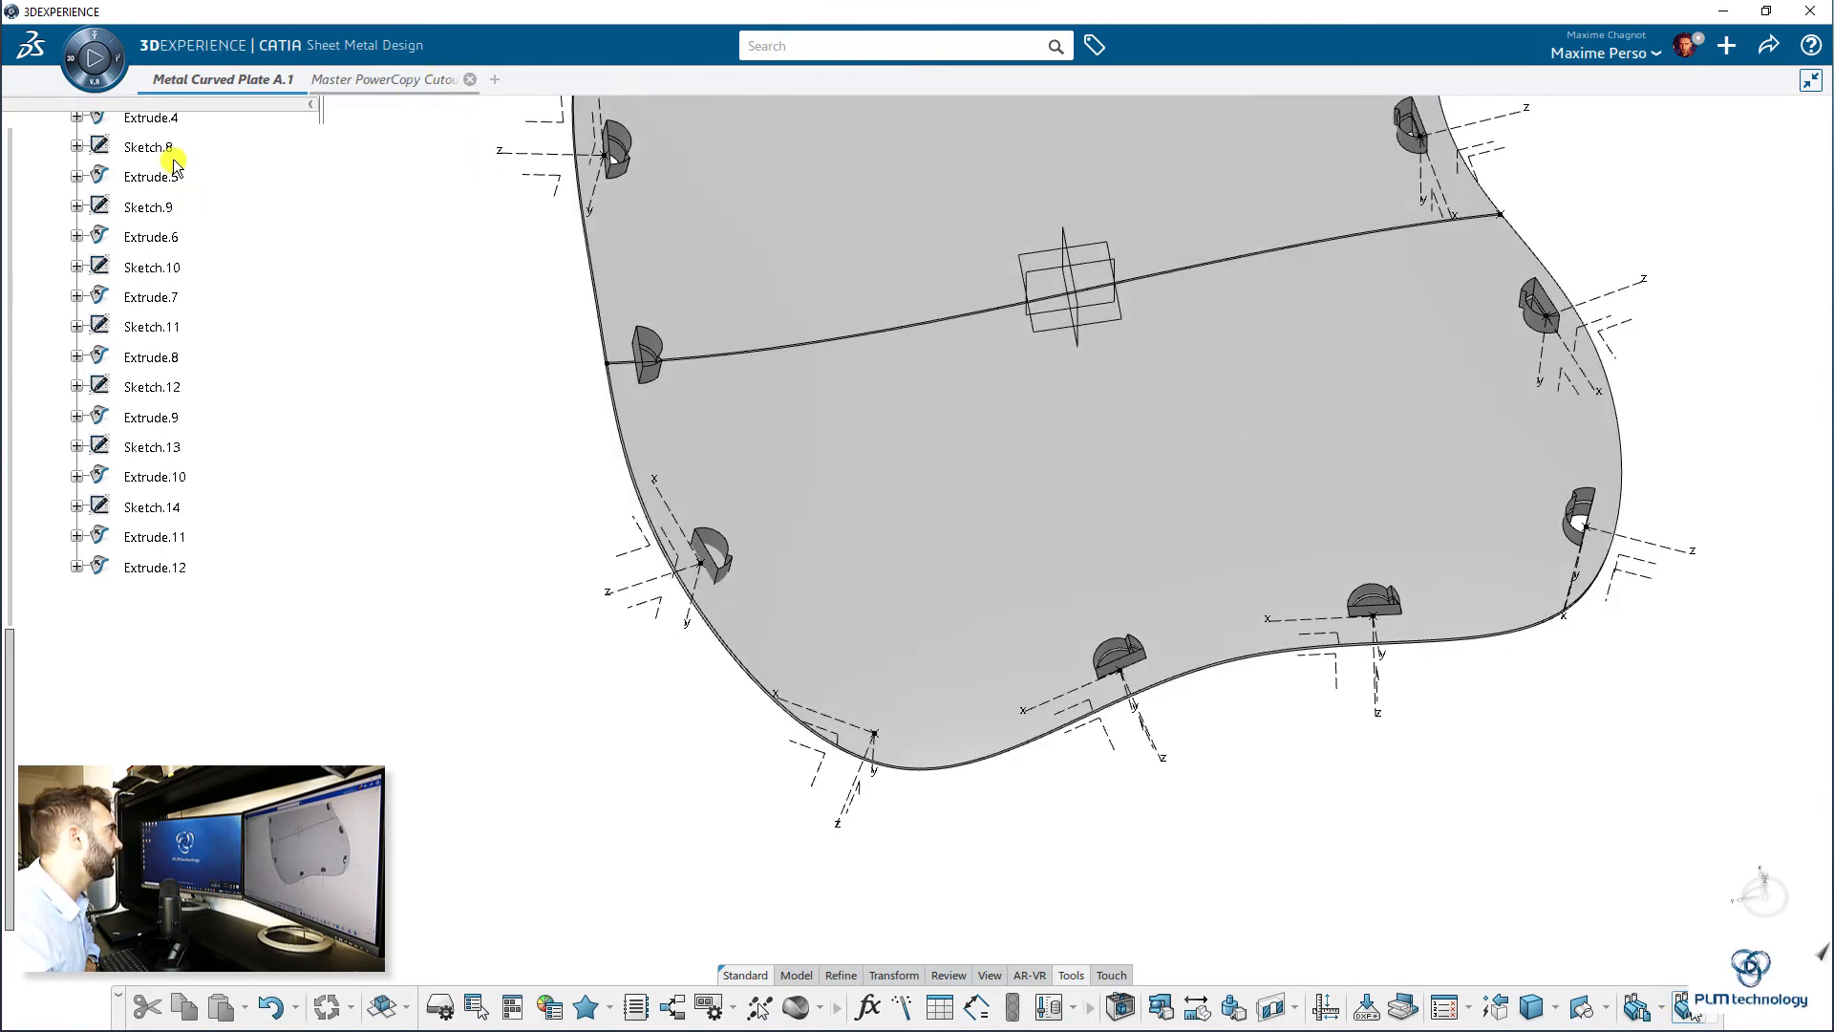
click(391, 79)
click(157, 309)
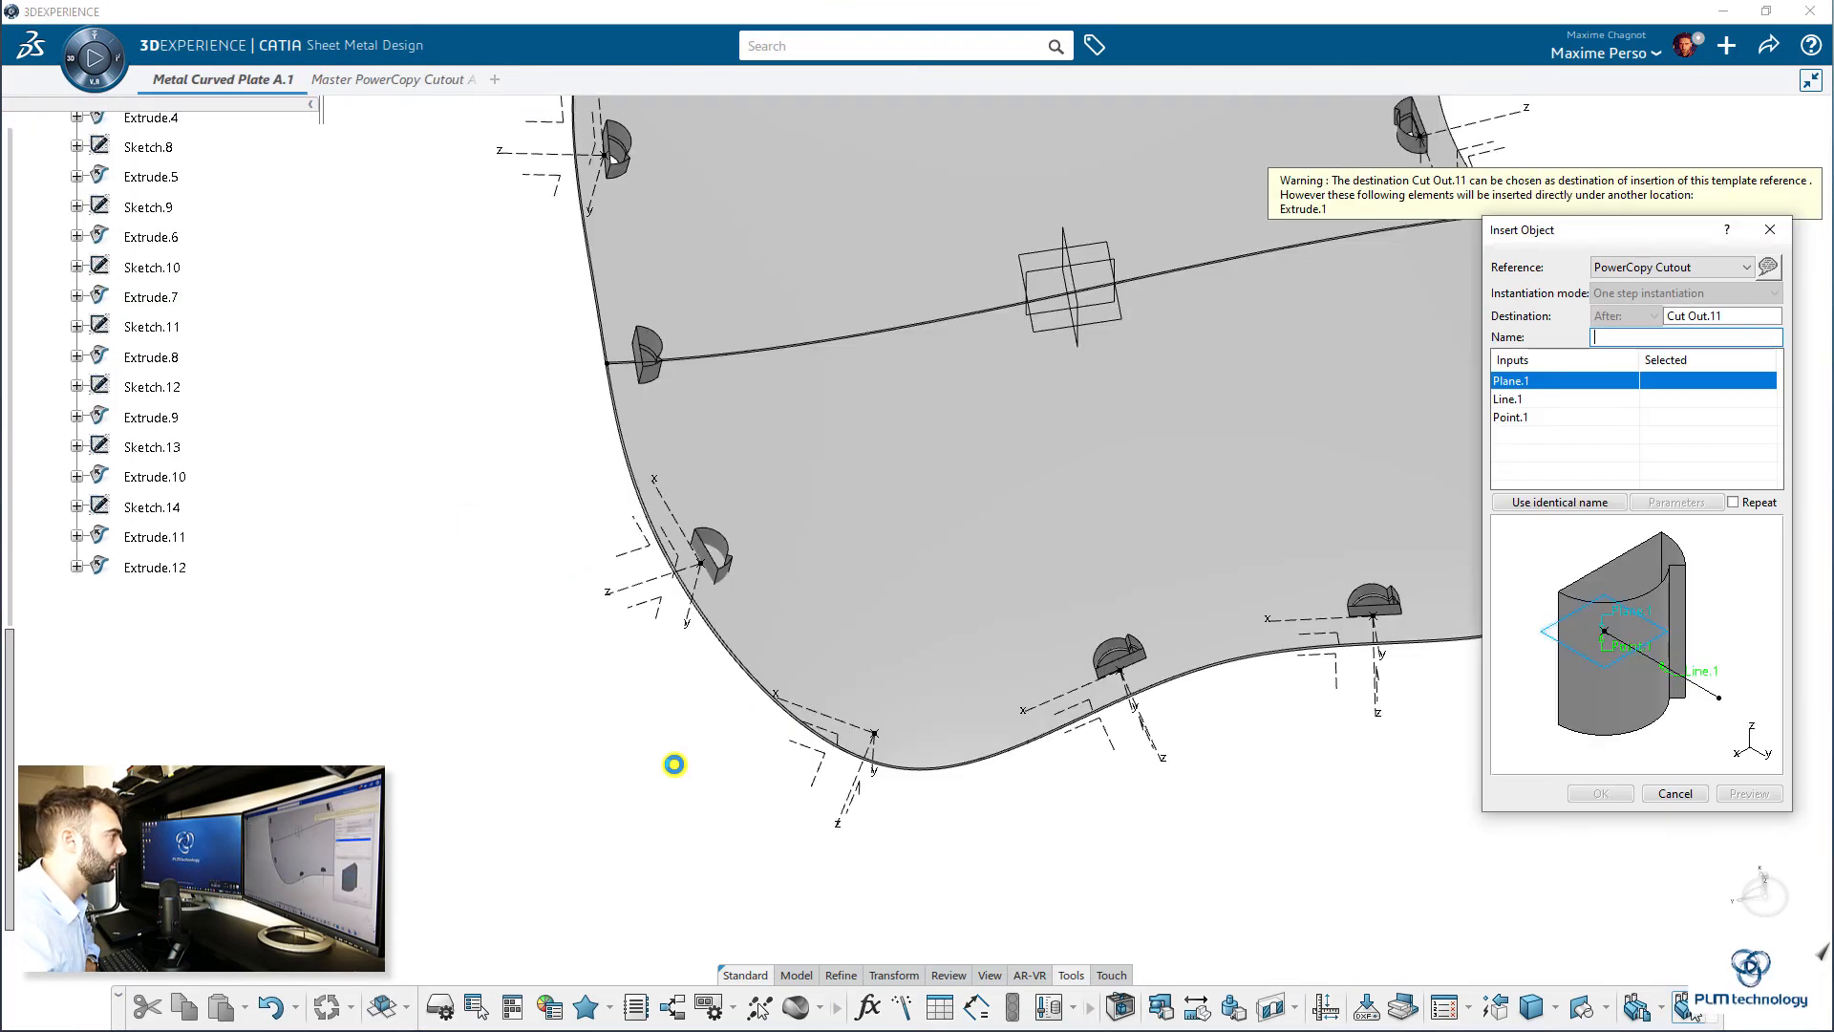
middle_drag(681, 765, 814, 467)
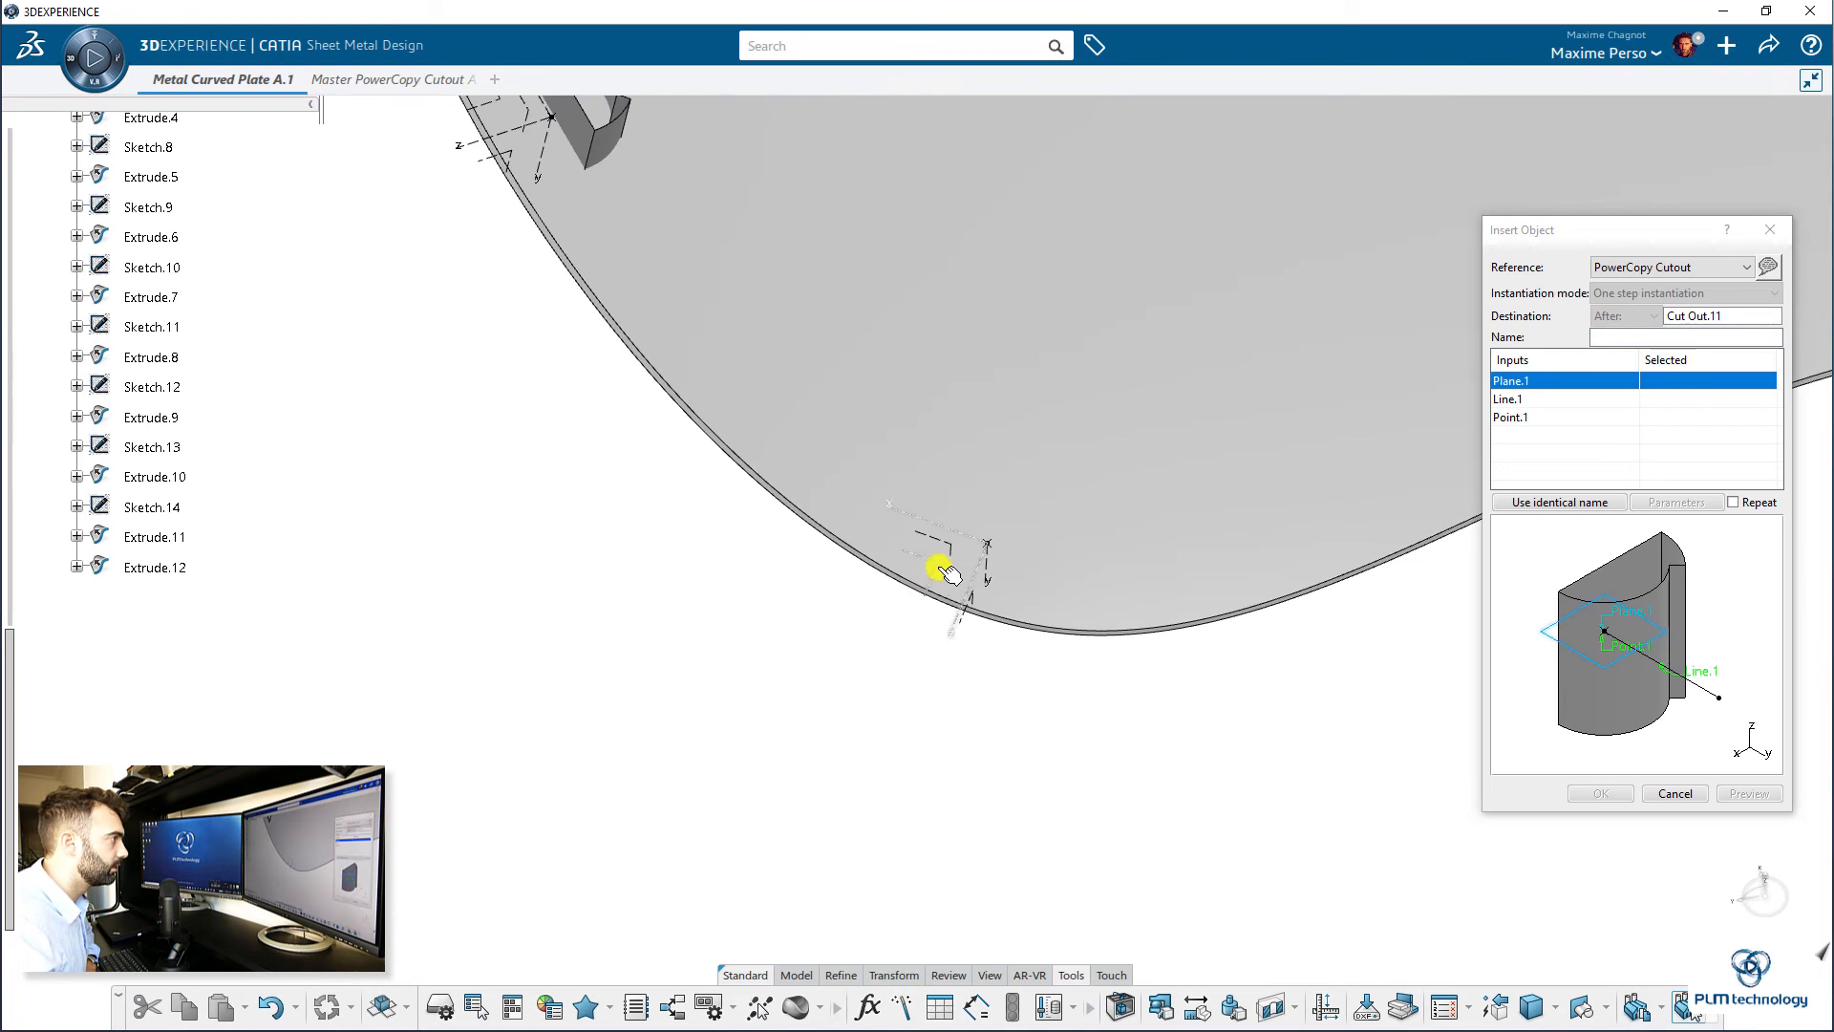
click(1674, 792)
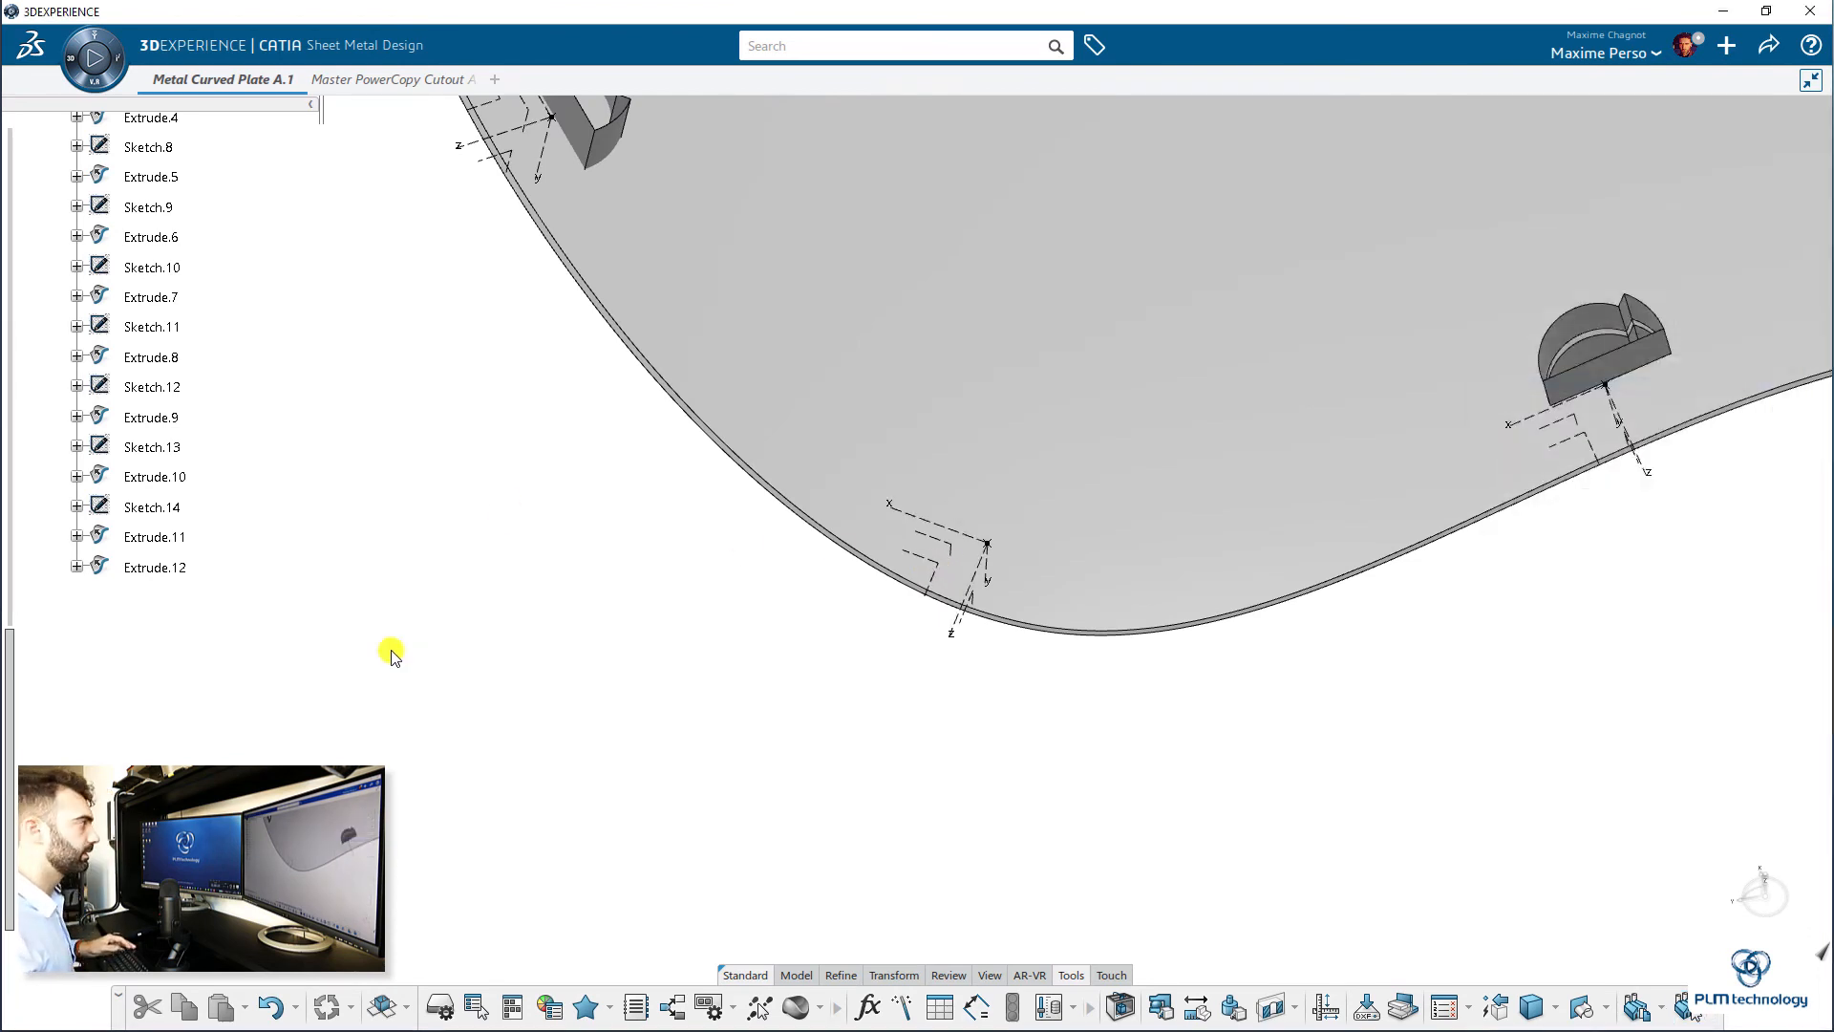
- Define the Repetition geometrical set as the in-work object
scroll(153, 544, up, 15)
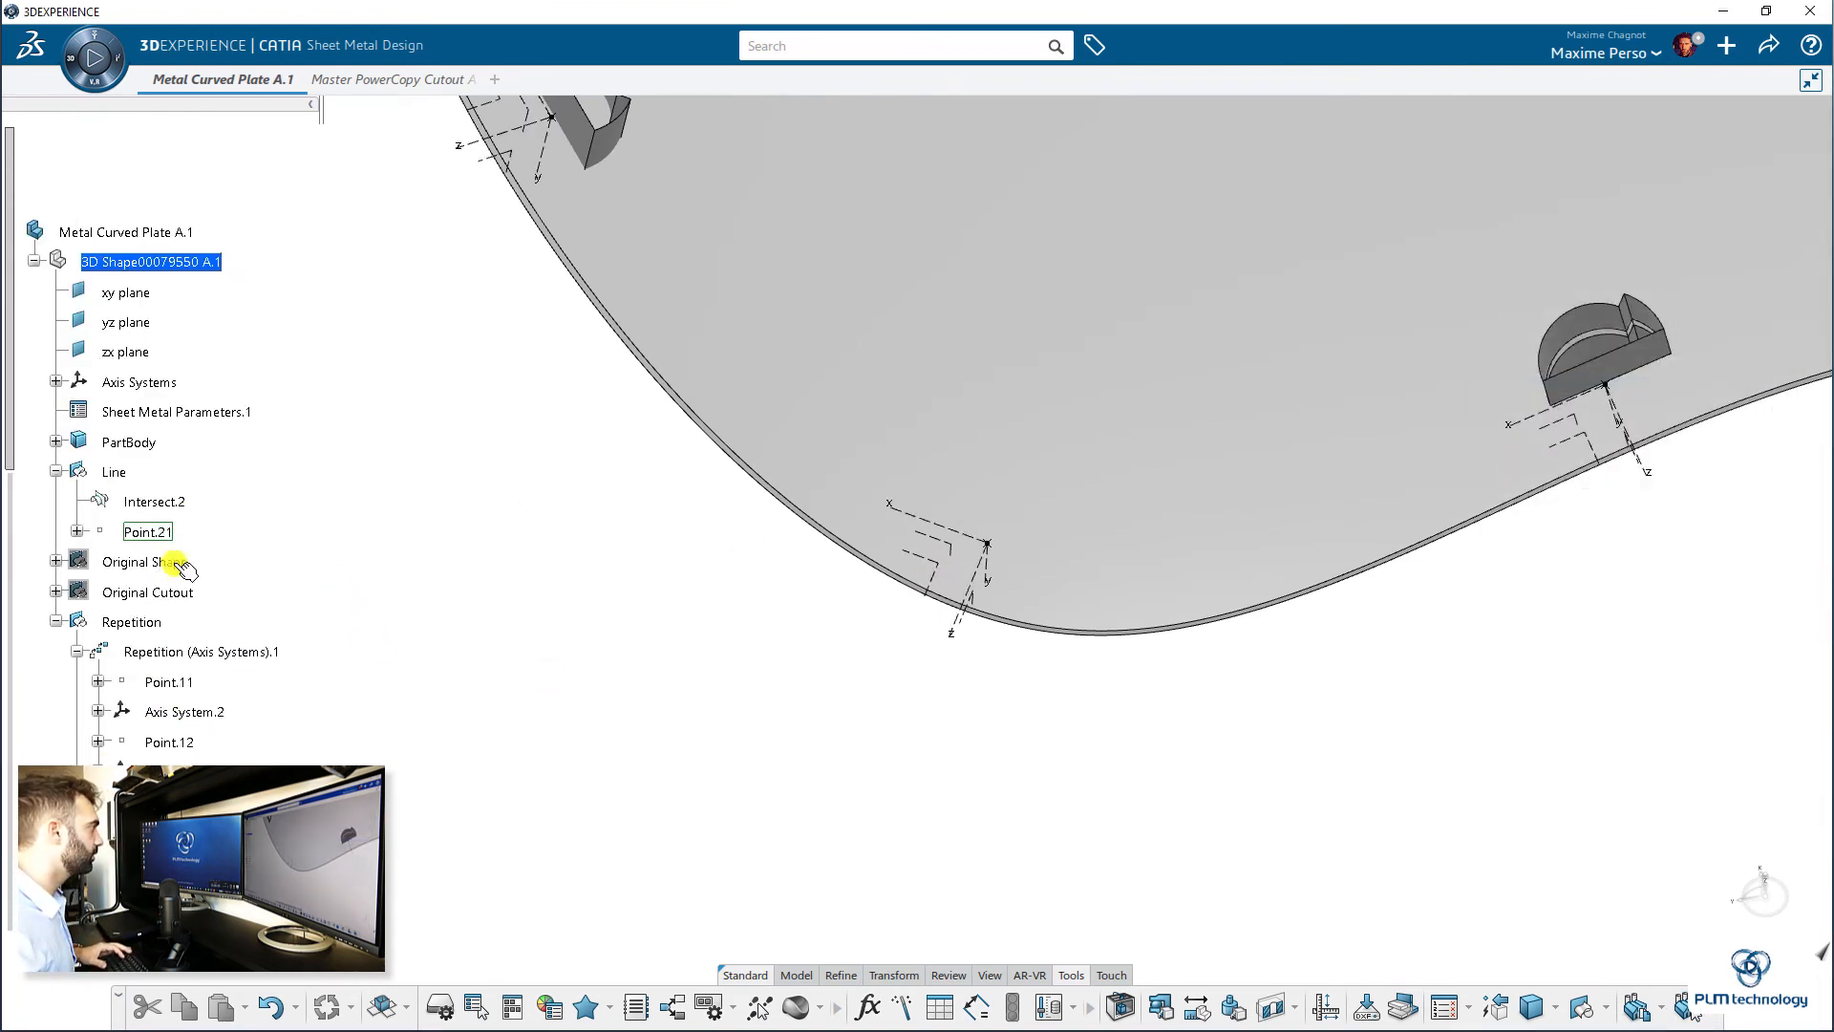
right_click(155, 623)
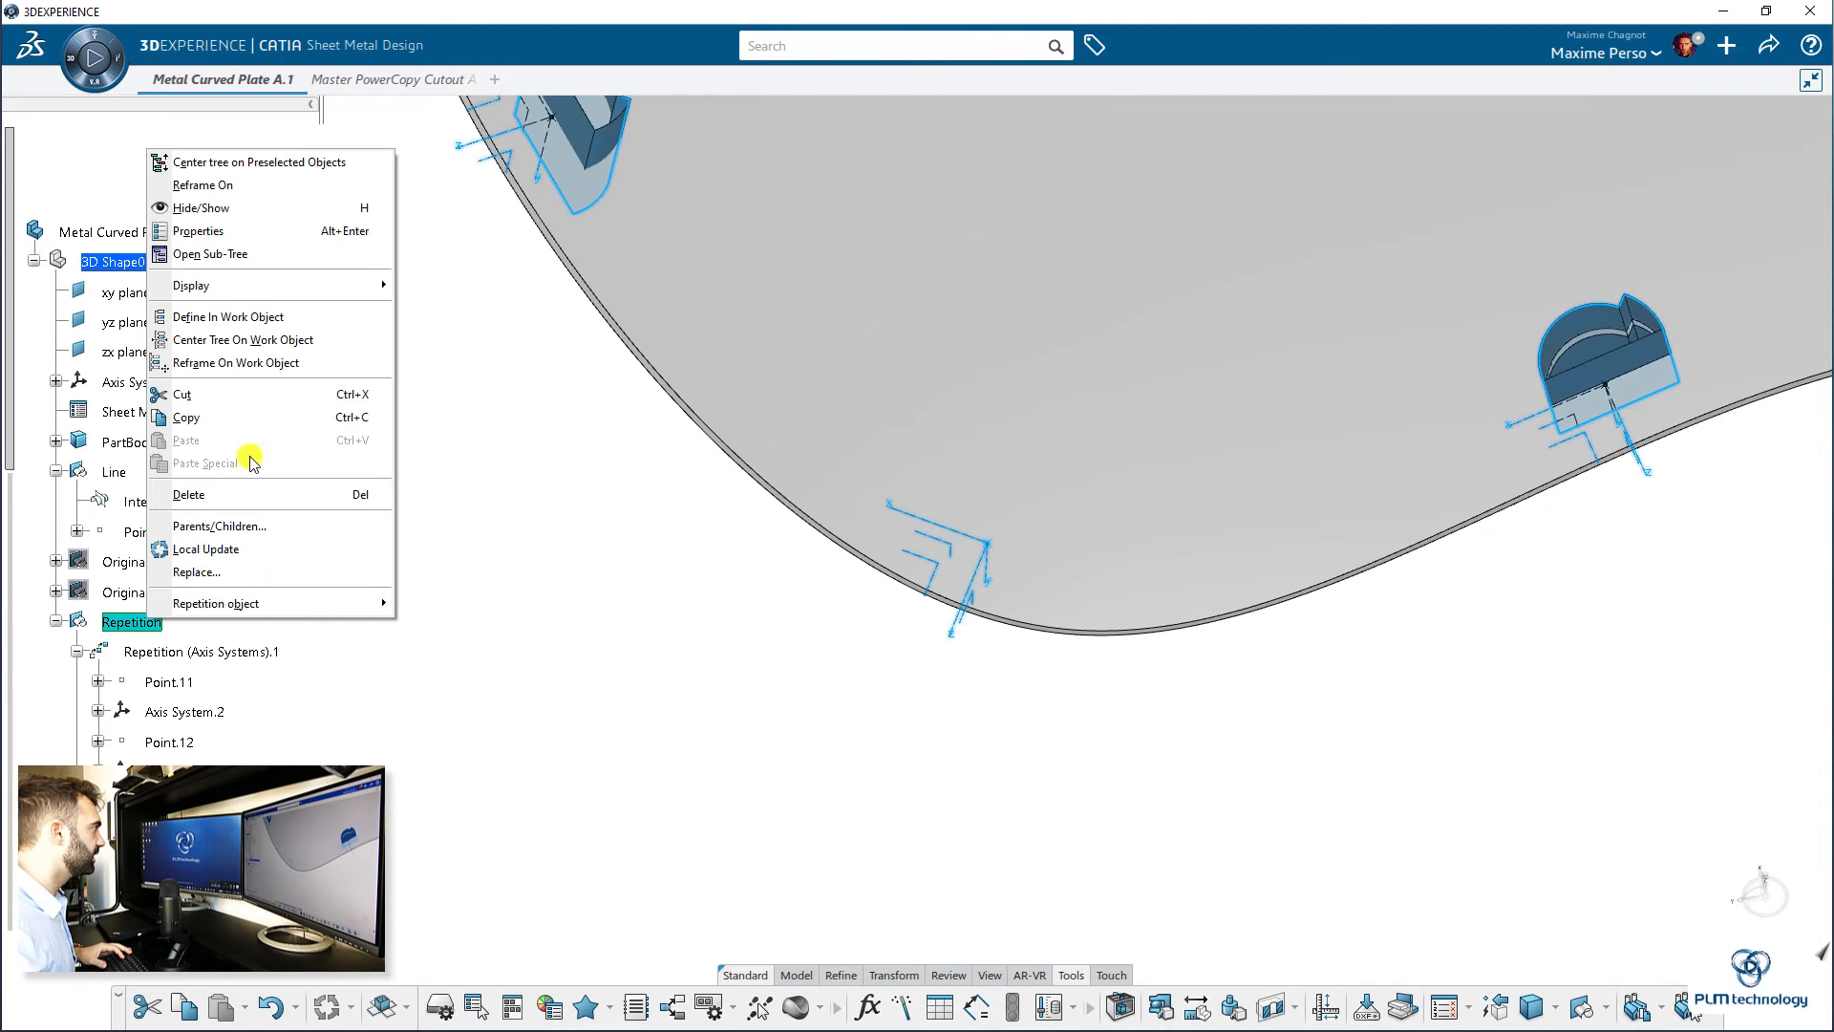
click(256, 321)
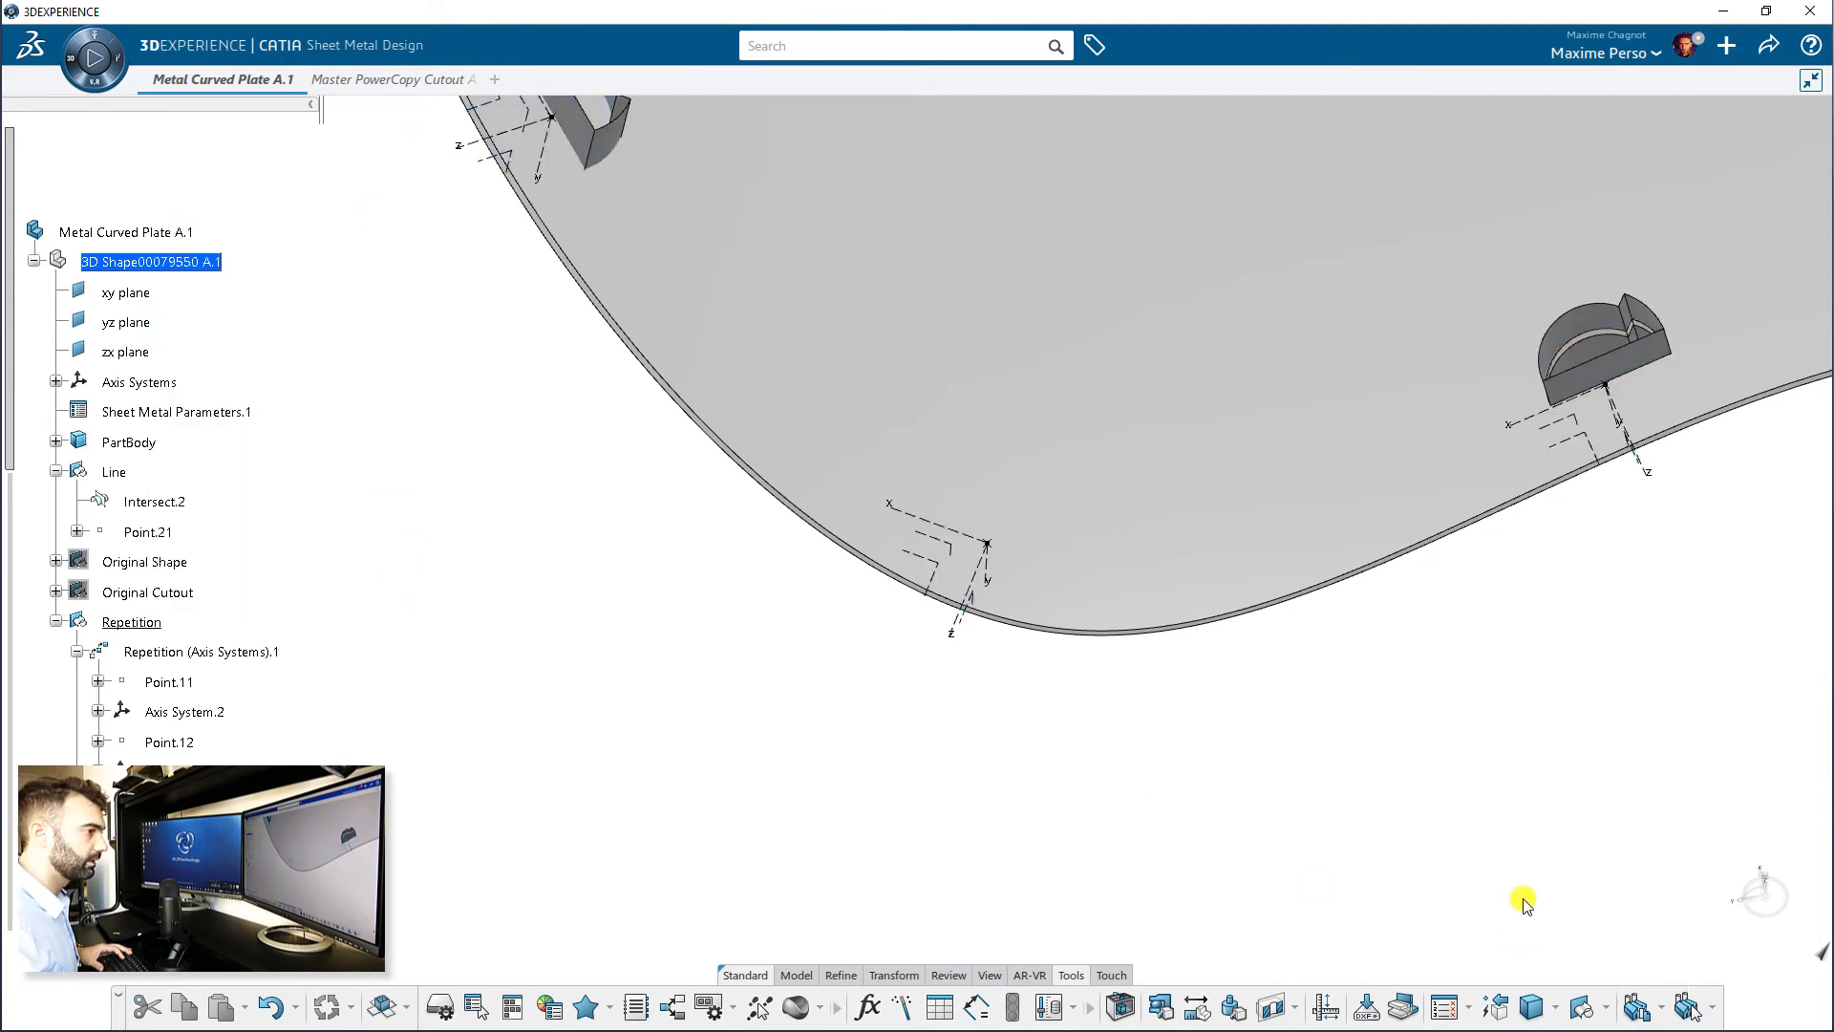
- Instantiate PowerCopy Cutout inside Repetition on the remaining uncut axis system with ZX Plane, Z Axis and Point.22, previewing before accepting
click(1683, 1017)
click(449, 81)
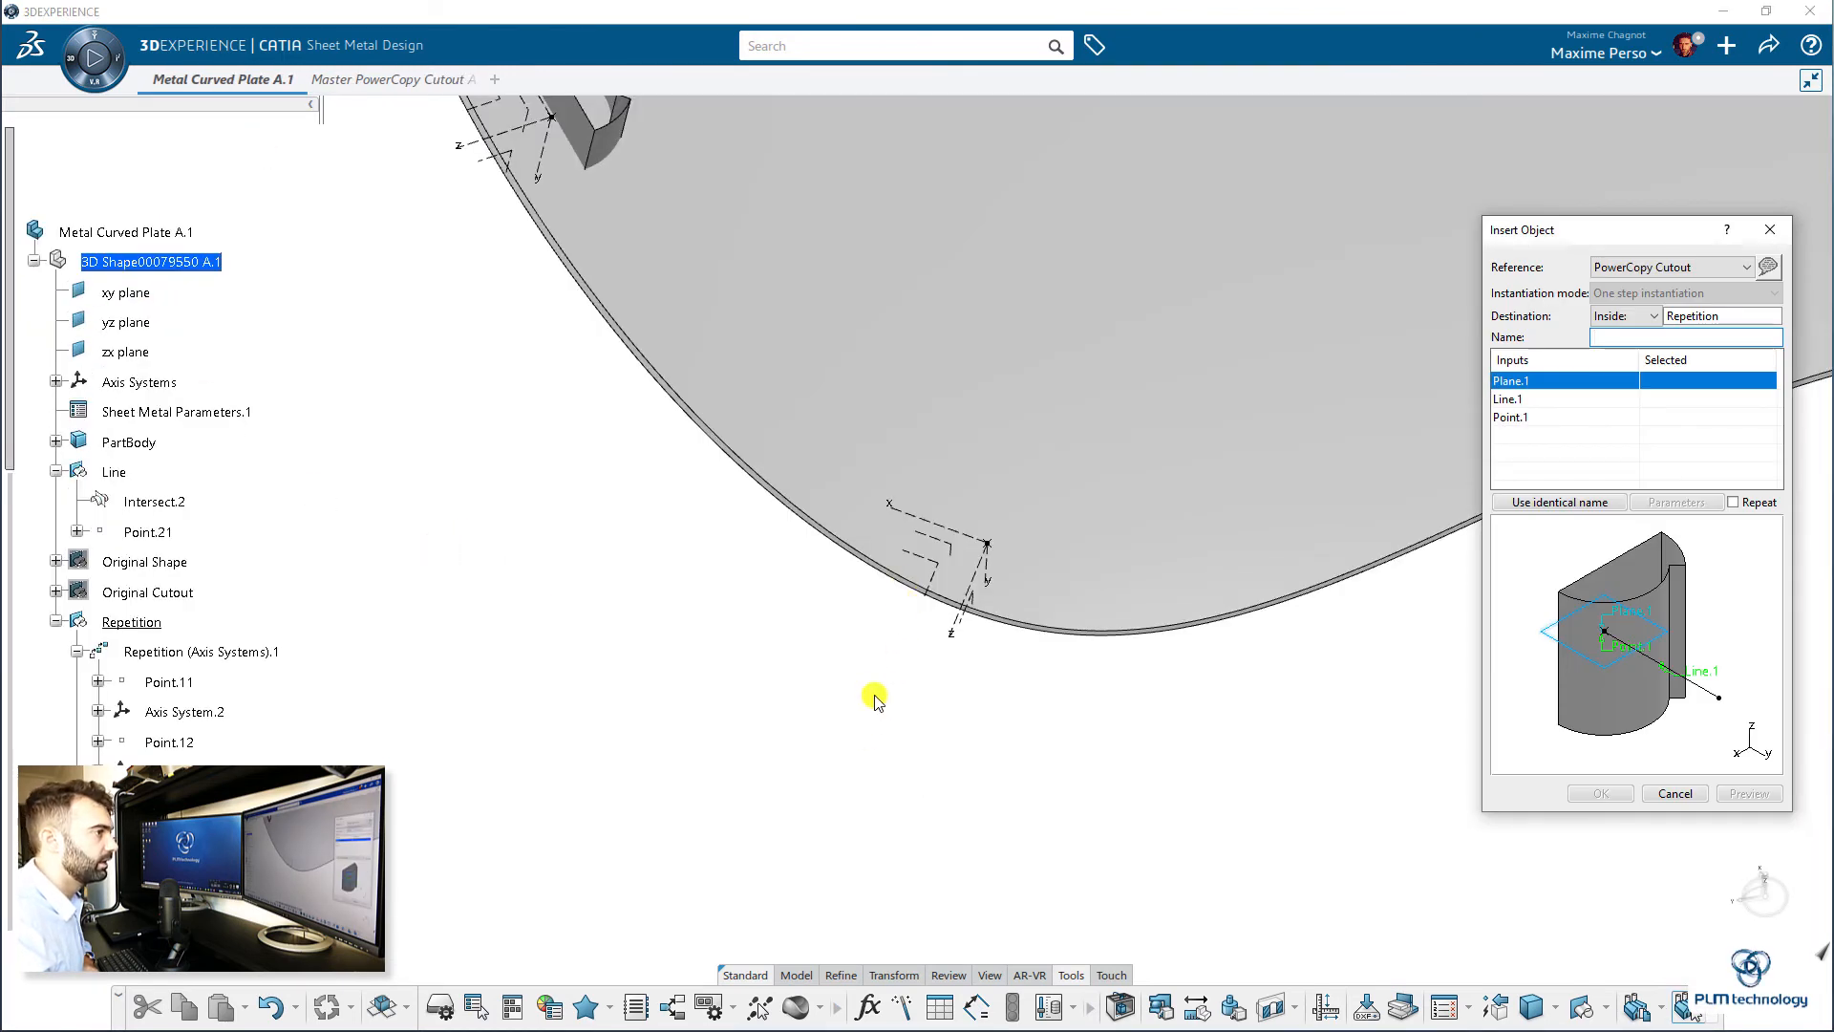
middle_drag(874, 697, 864, 549)
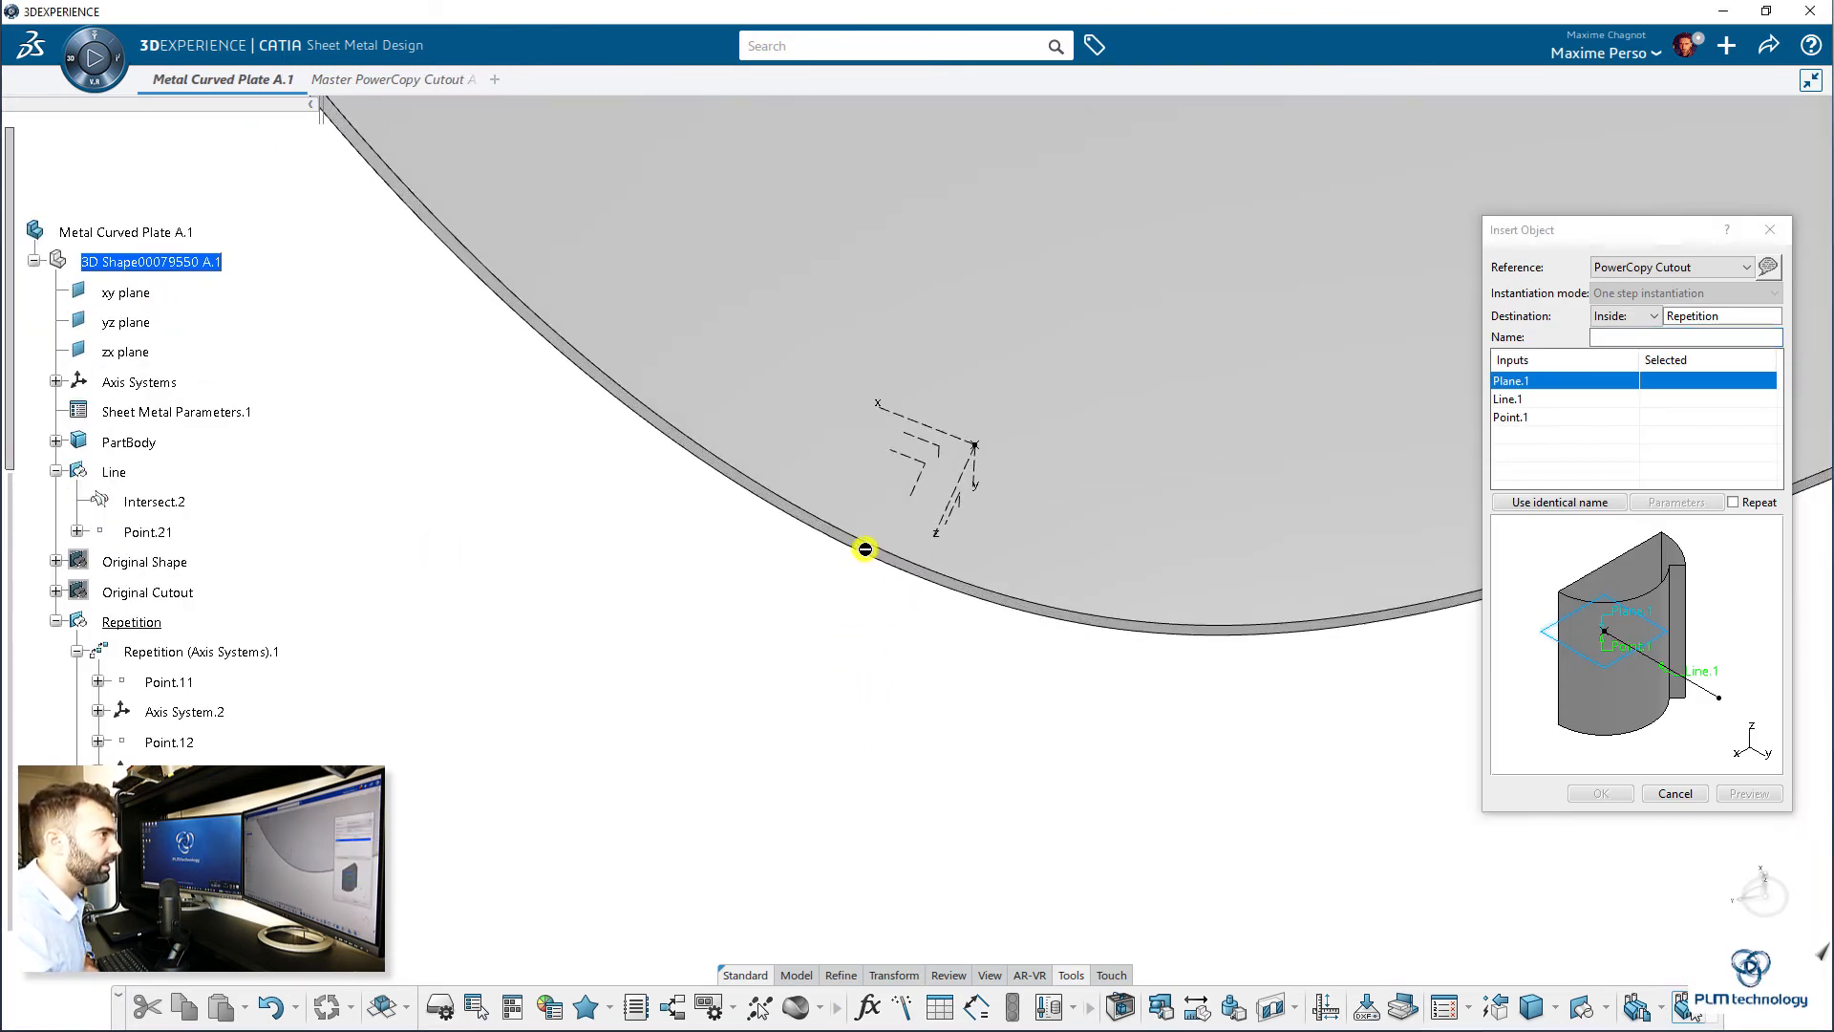
click(918, 489)
click(965, 477)
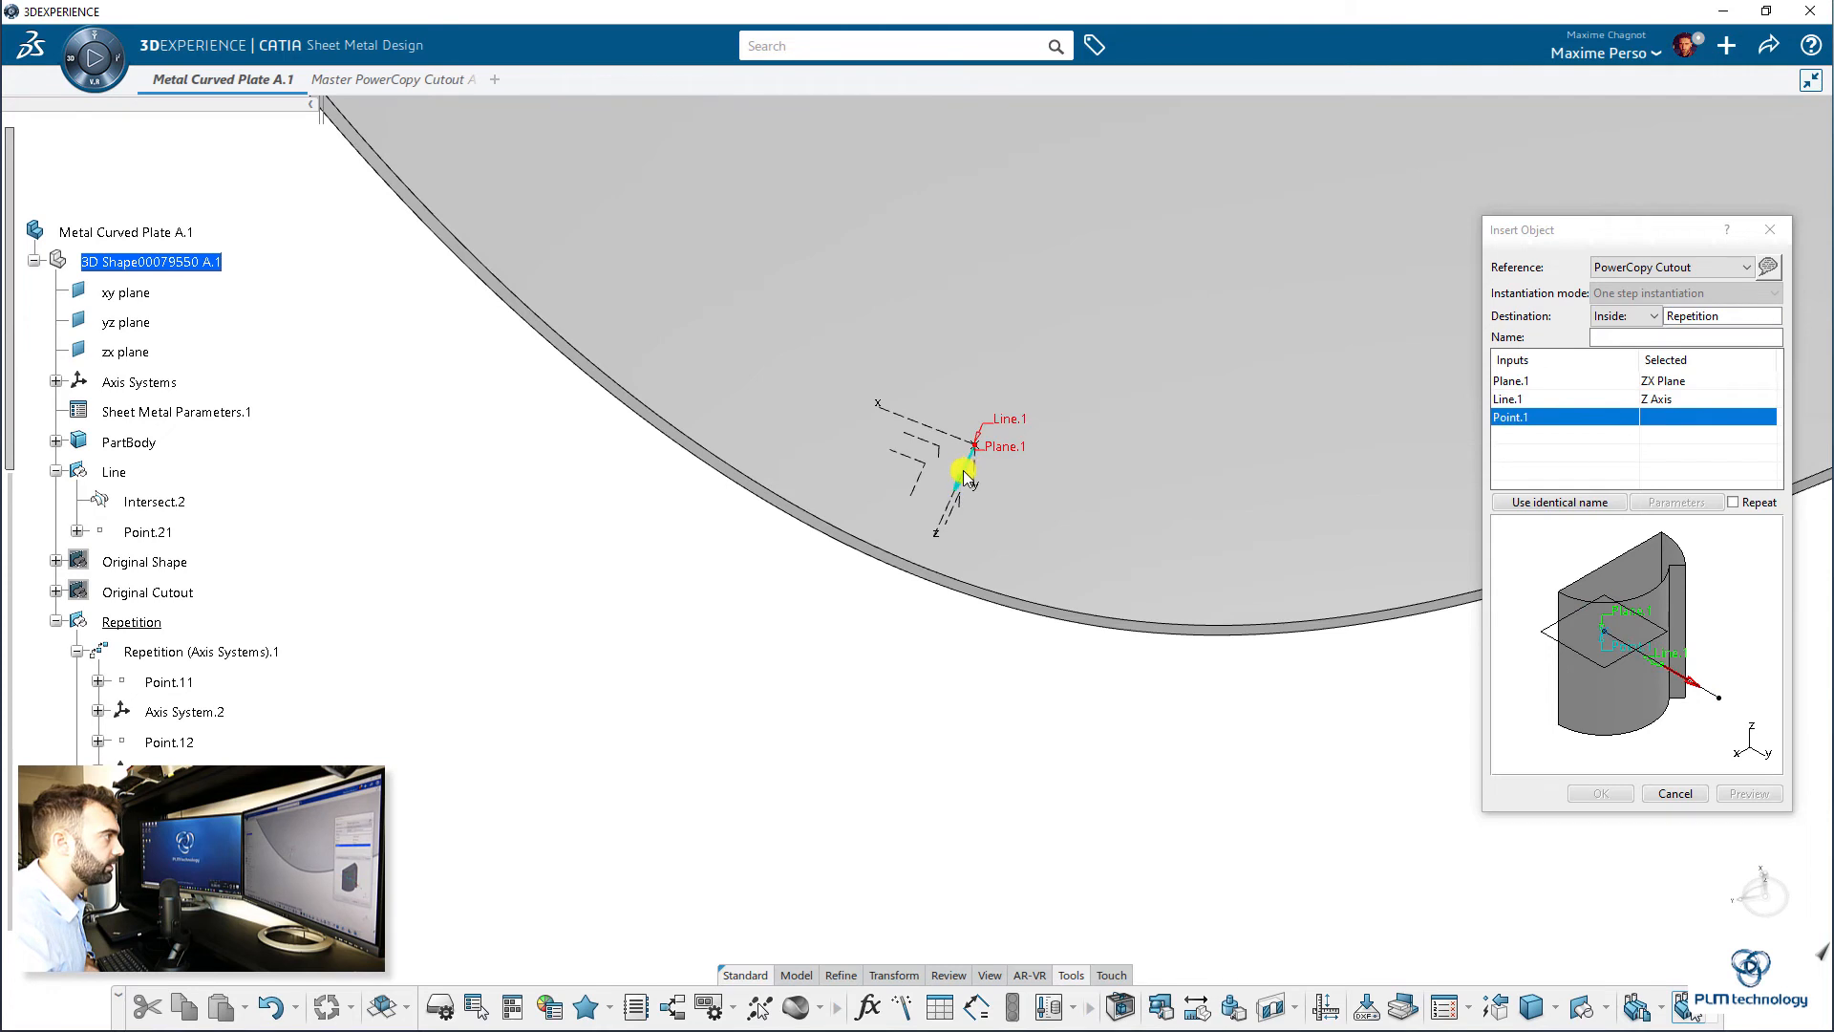
click(977, 442)
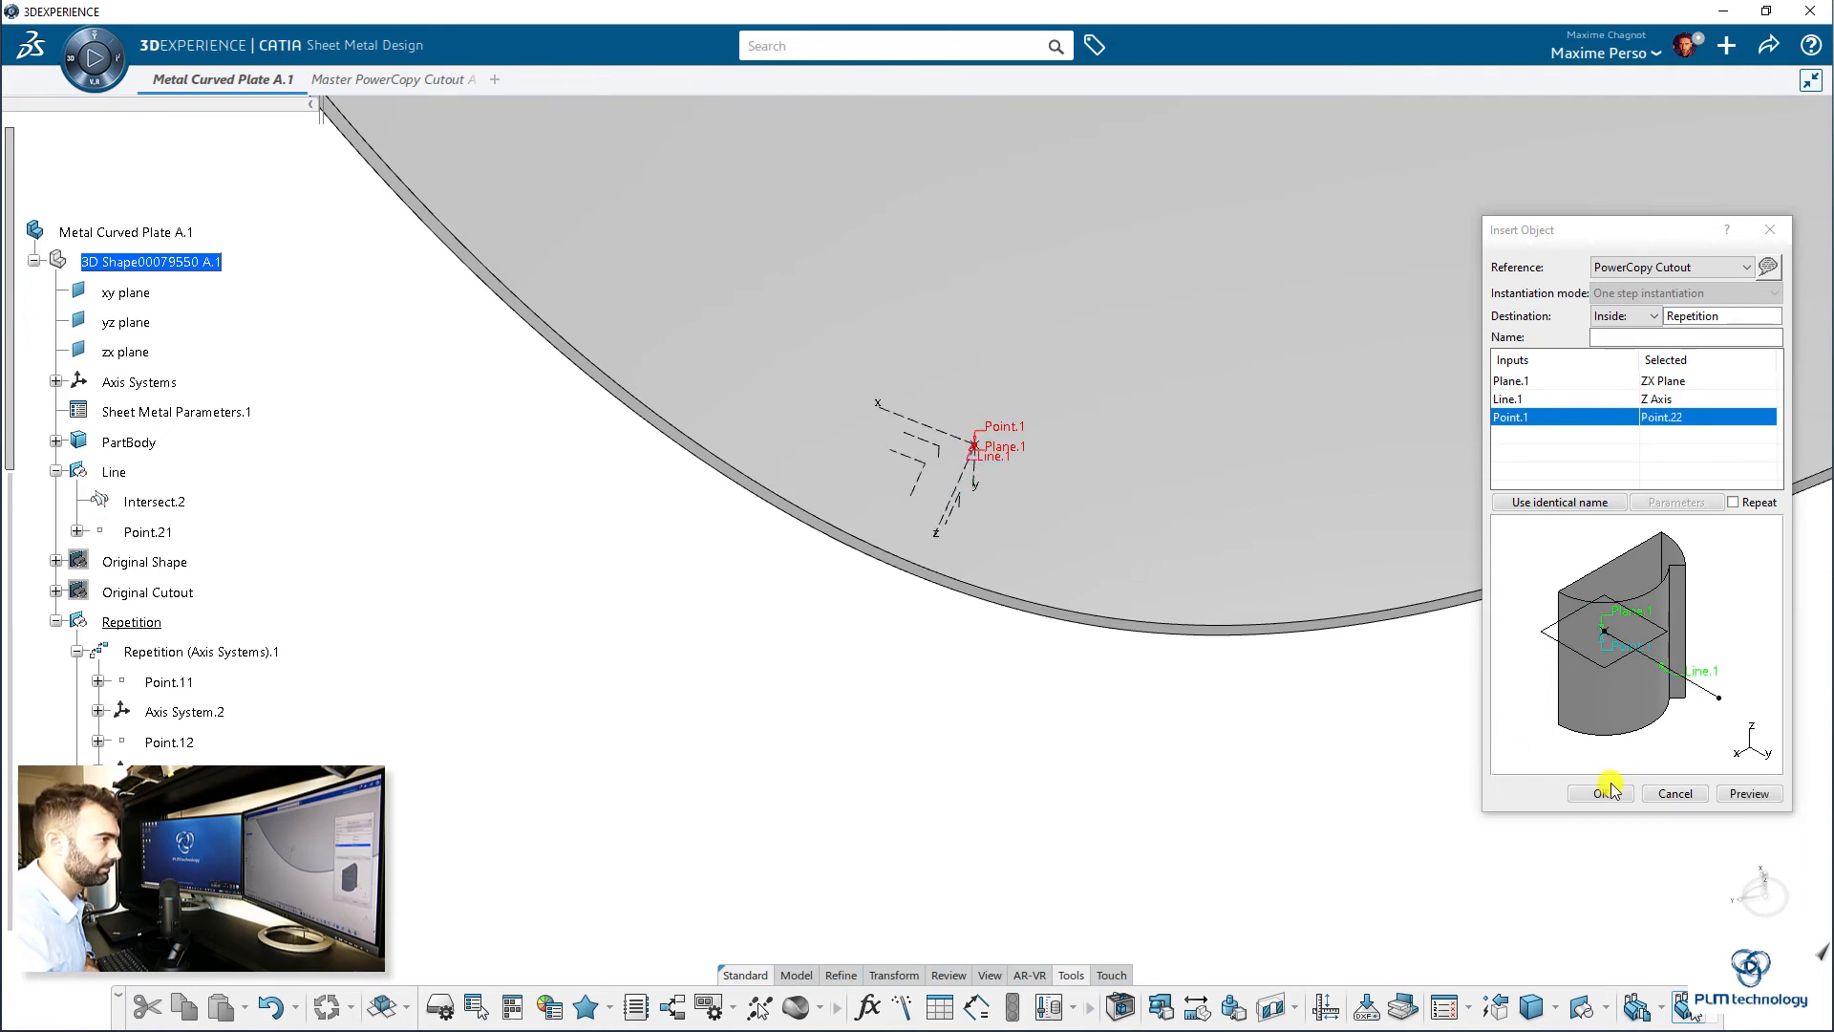
click(1776, 797)
click(1601, 792)
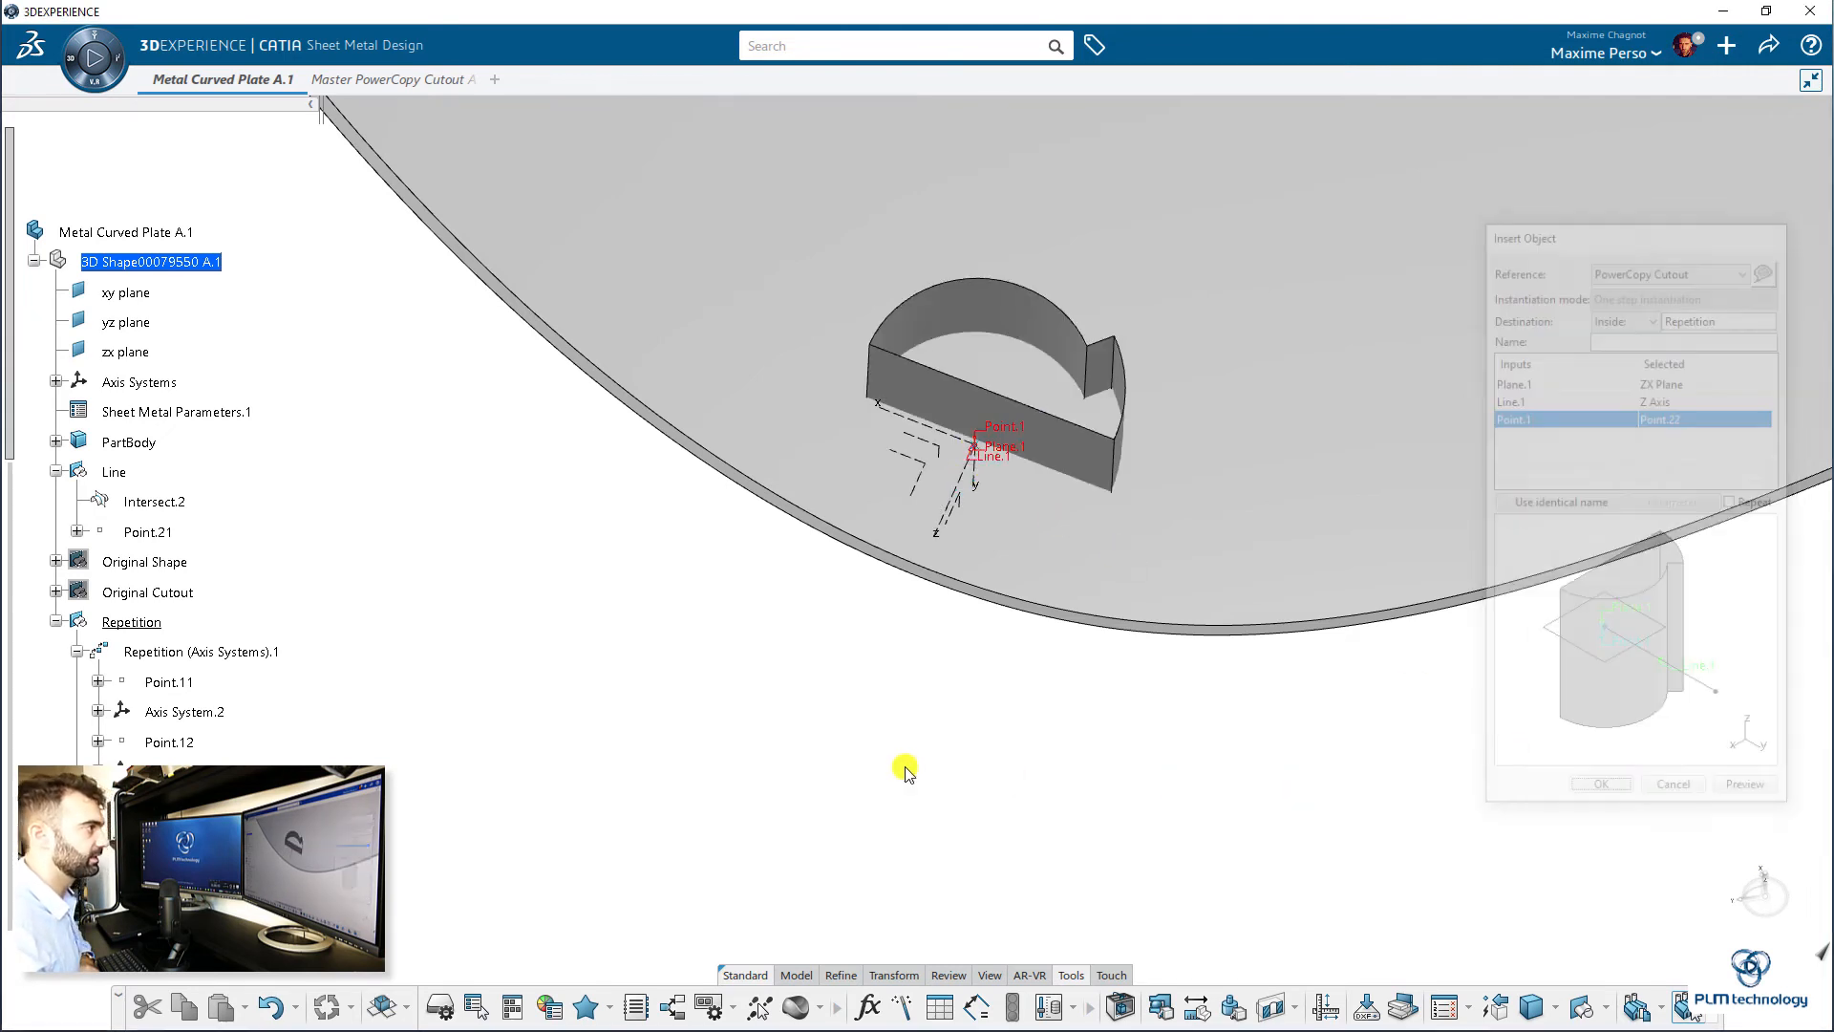
- Hide the Repetition geometrical set and define PartBody as the in-work object
middle_drag(584, 676, 518, 726)
click(156, 620)
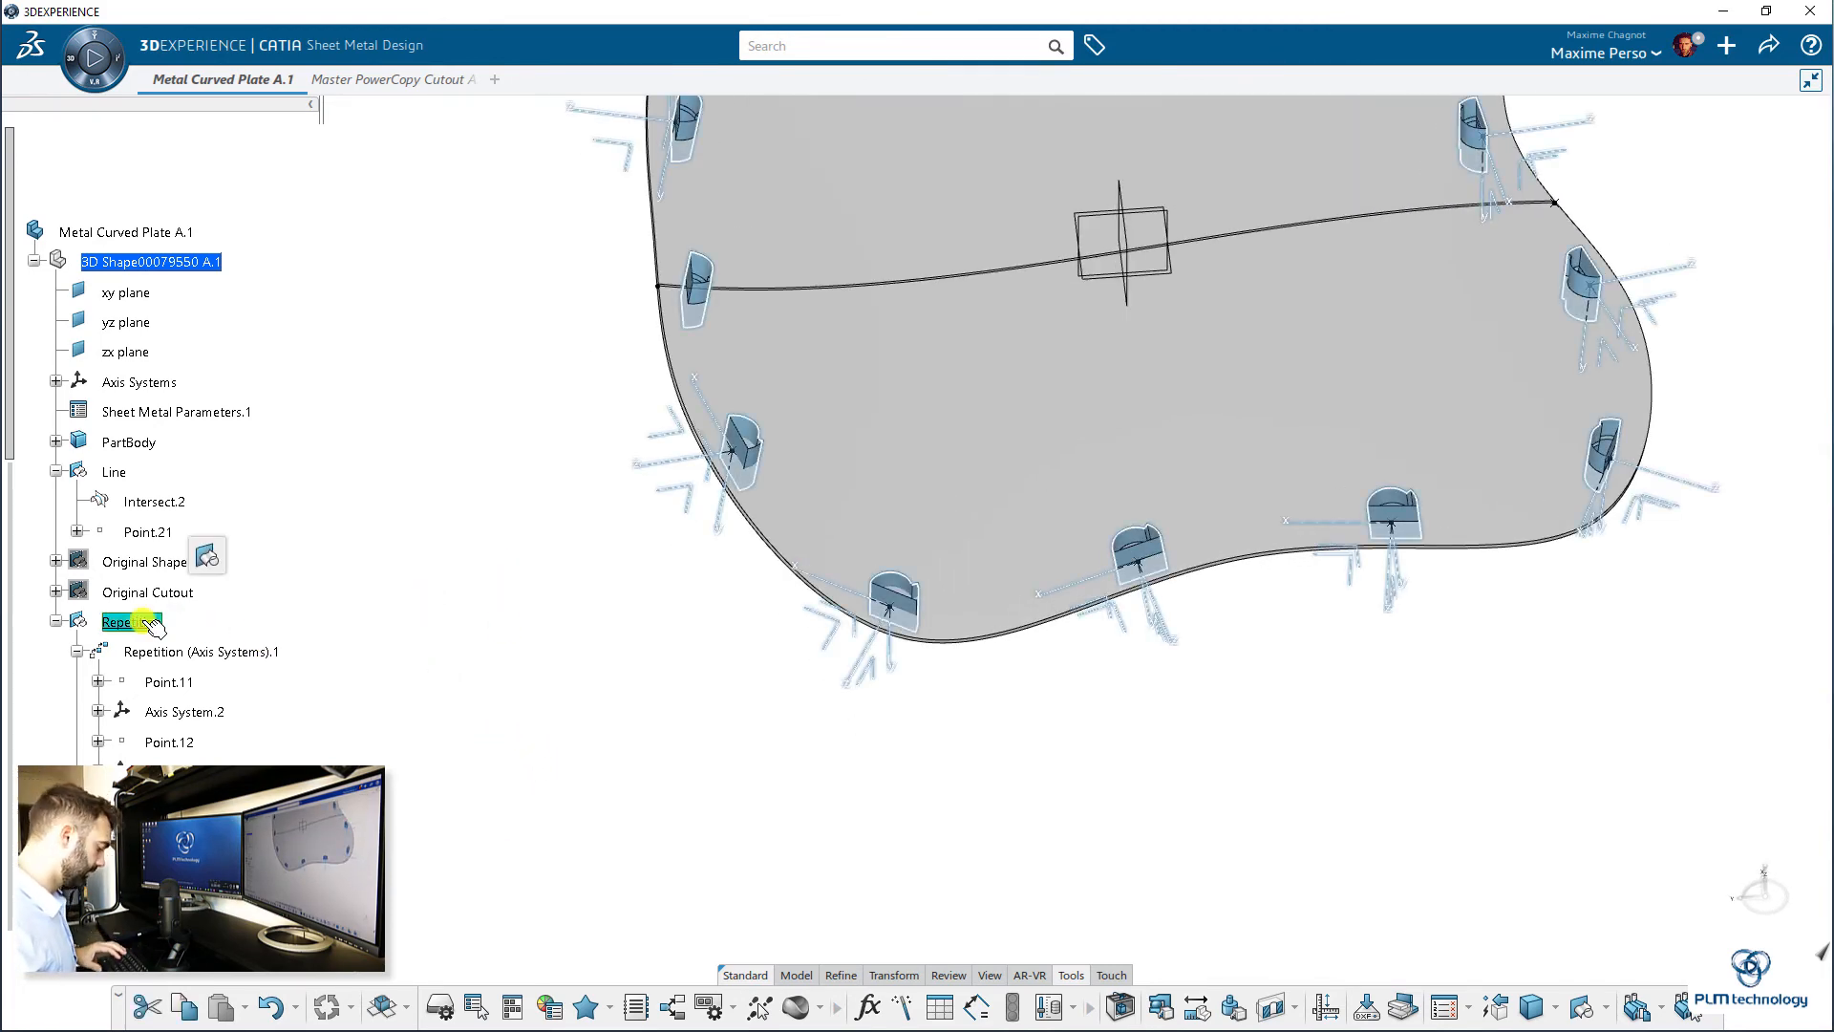
key(space)
click(56, 441)
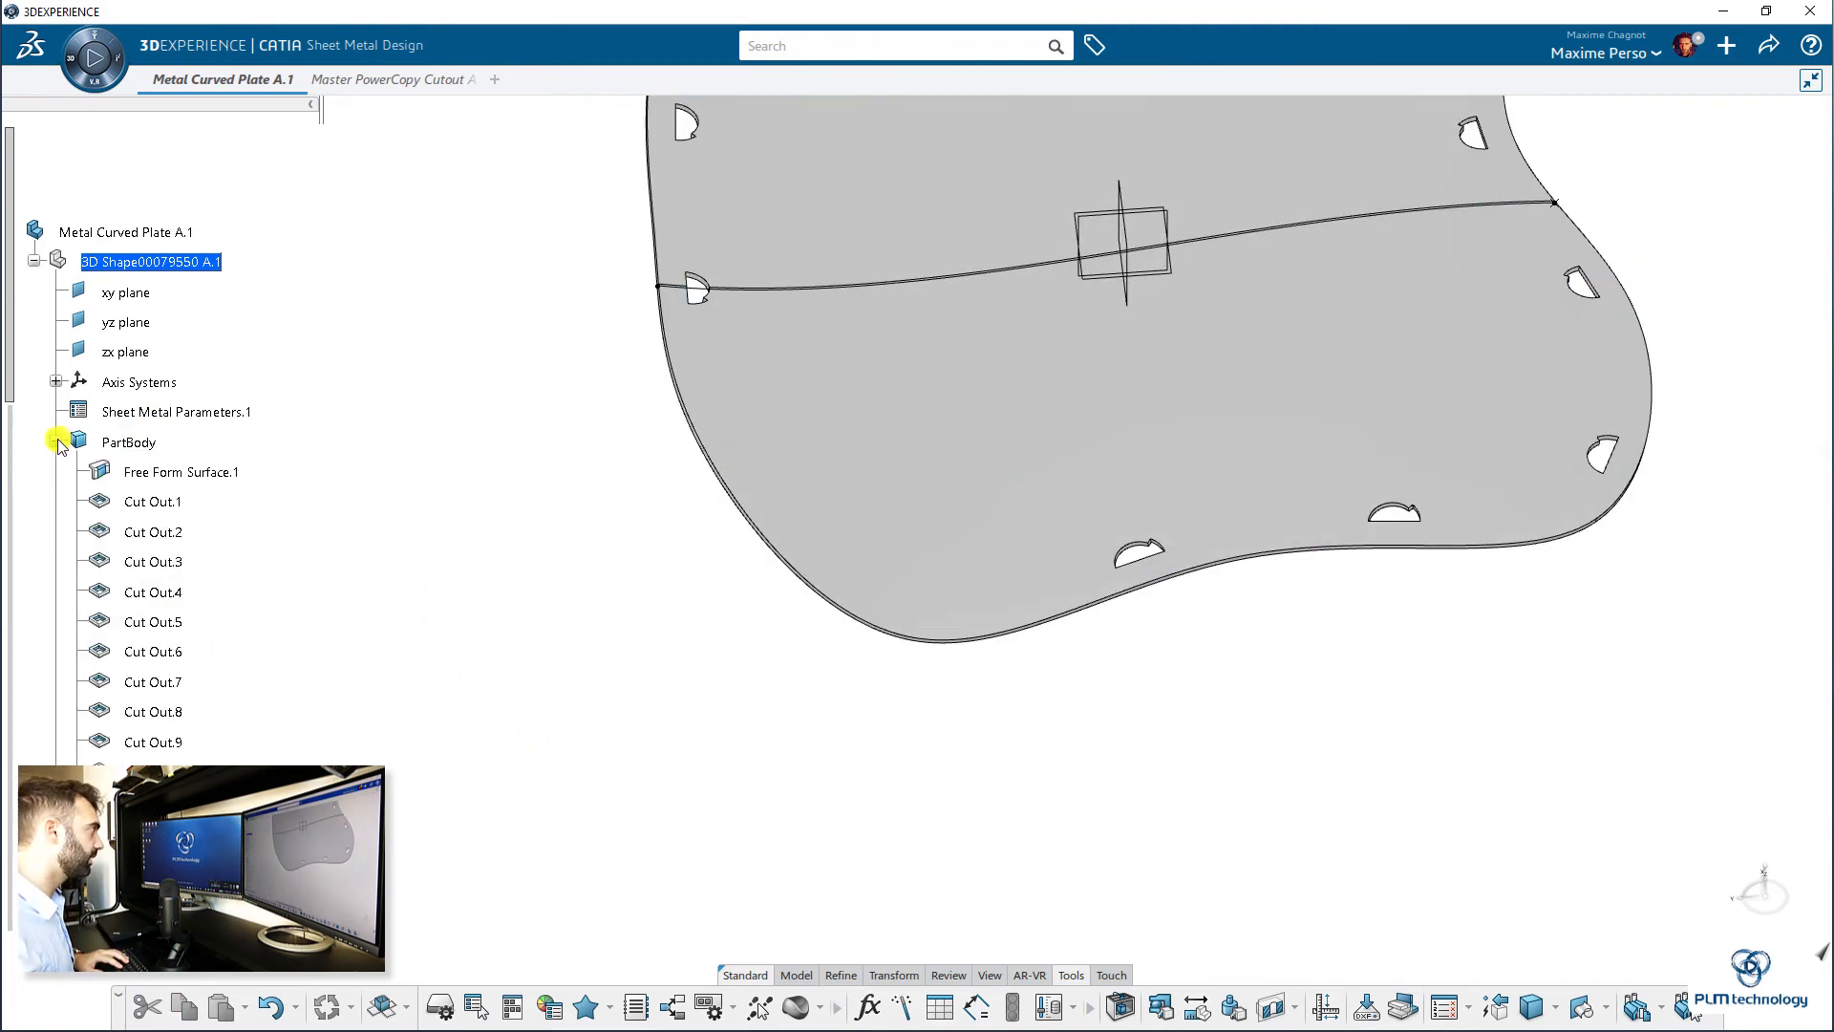
right_click(124, 443)
click(210, 609)
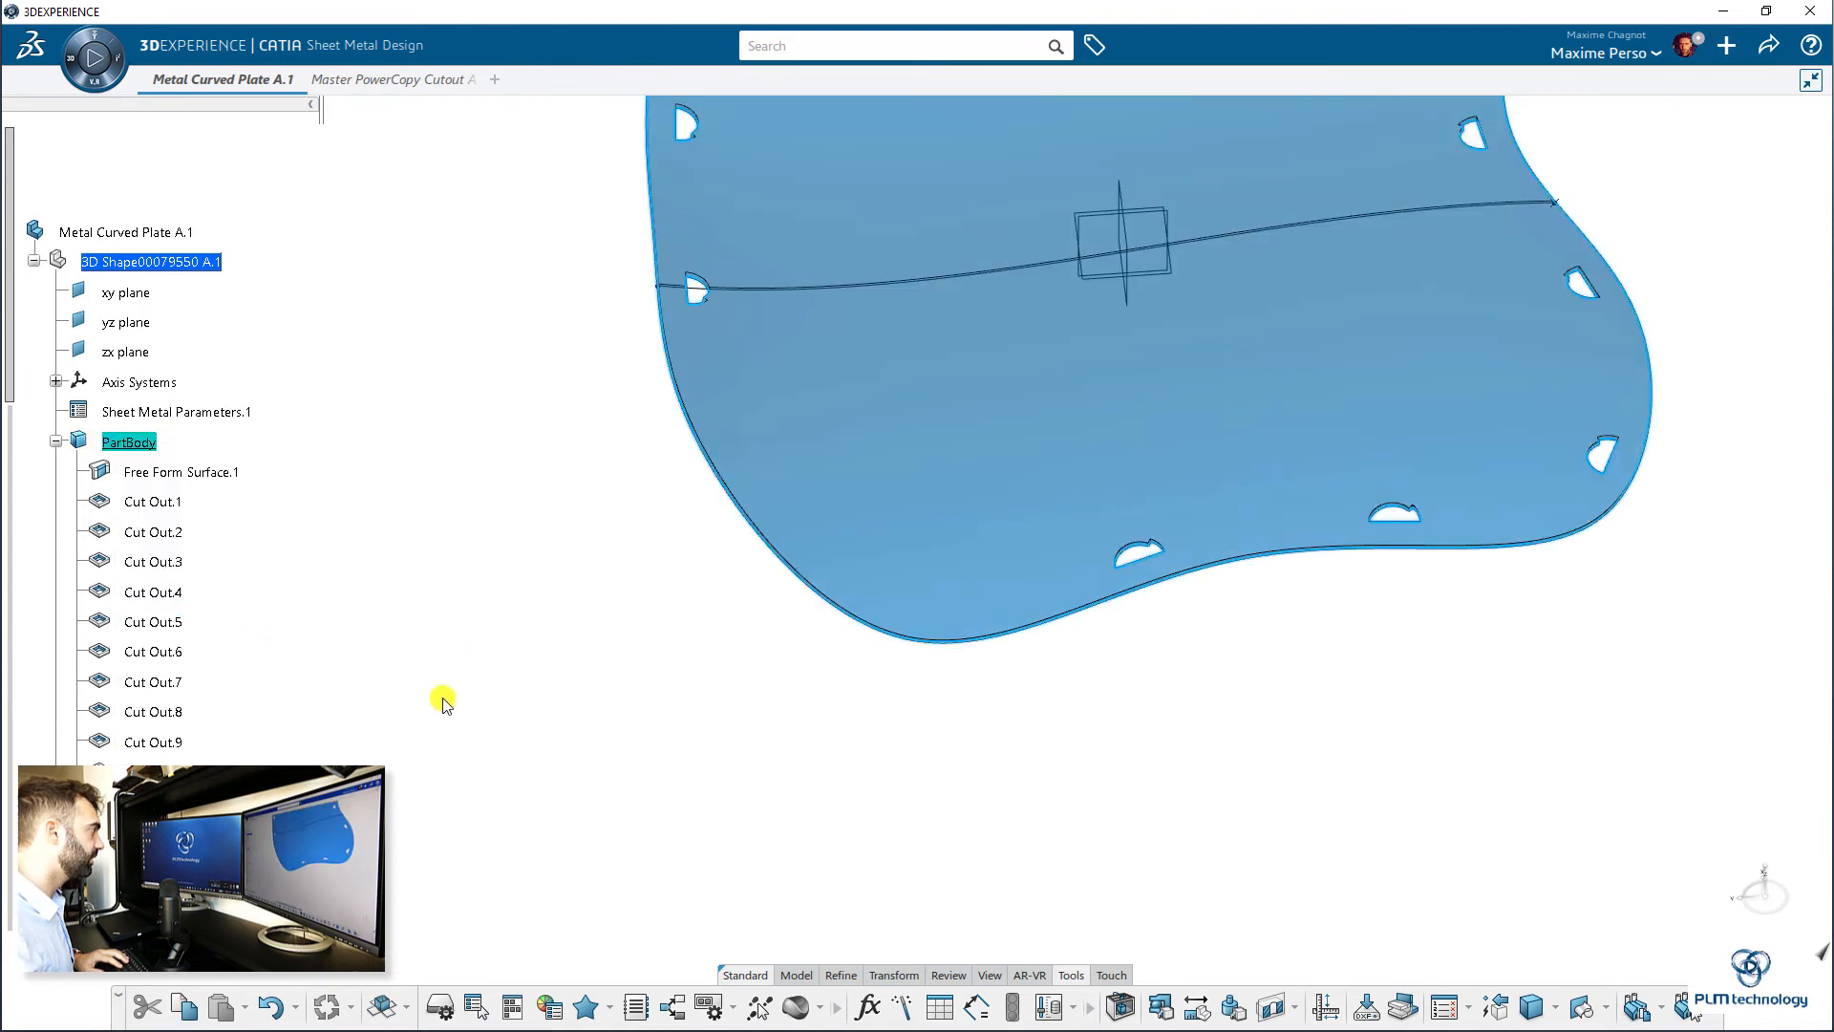
- Review the Cut Out features and sketches listed in PartBody, and collapse the Repetition branch of the tree
scroll(213, 729, down, 5)
click(153, 365)
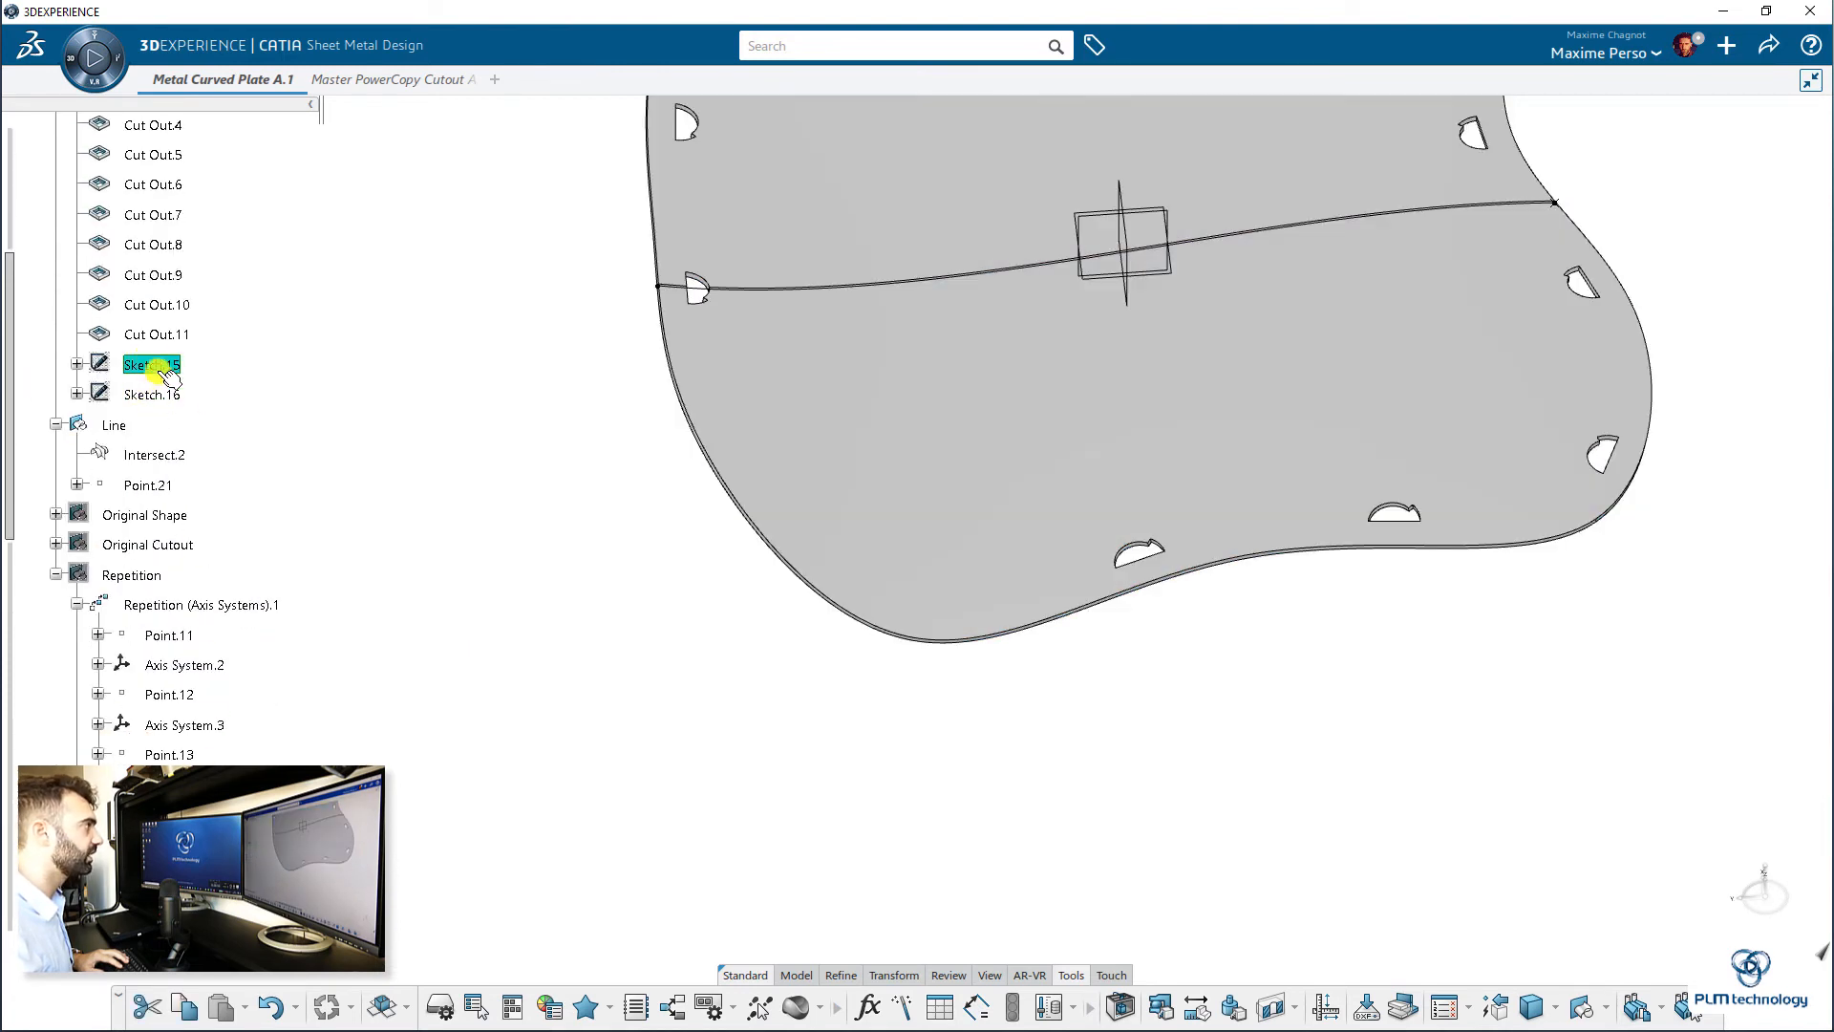
click(320, 460)
scroll(86, 685, up, 3)
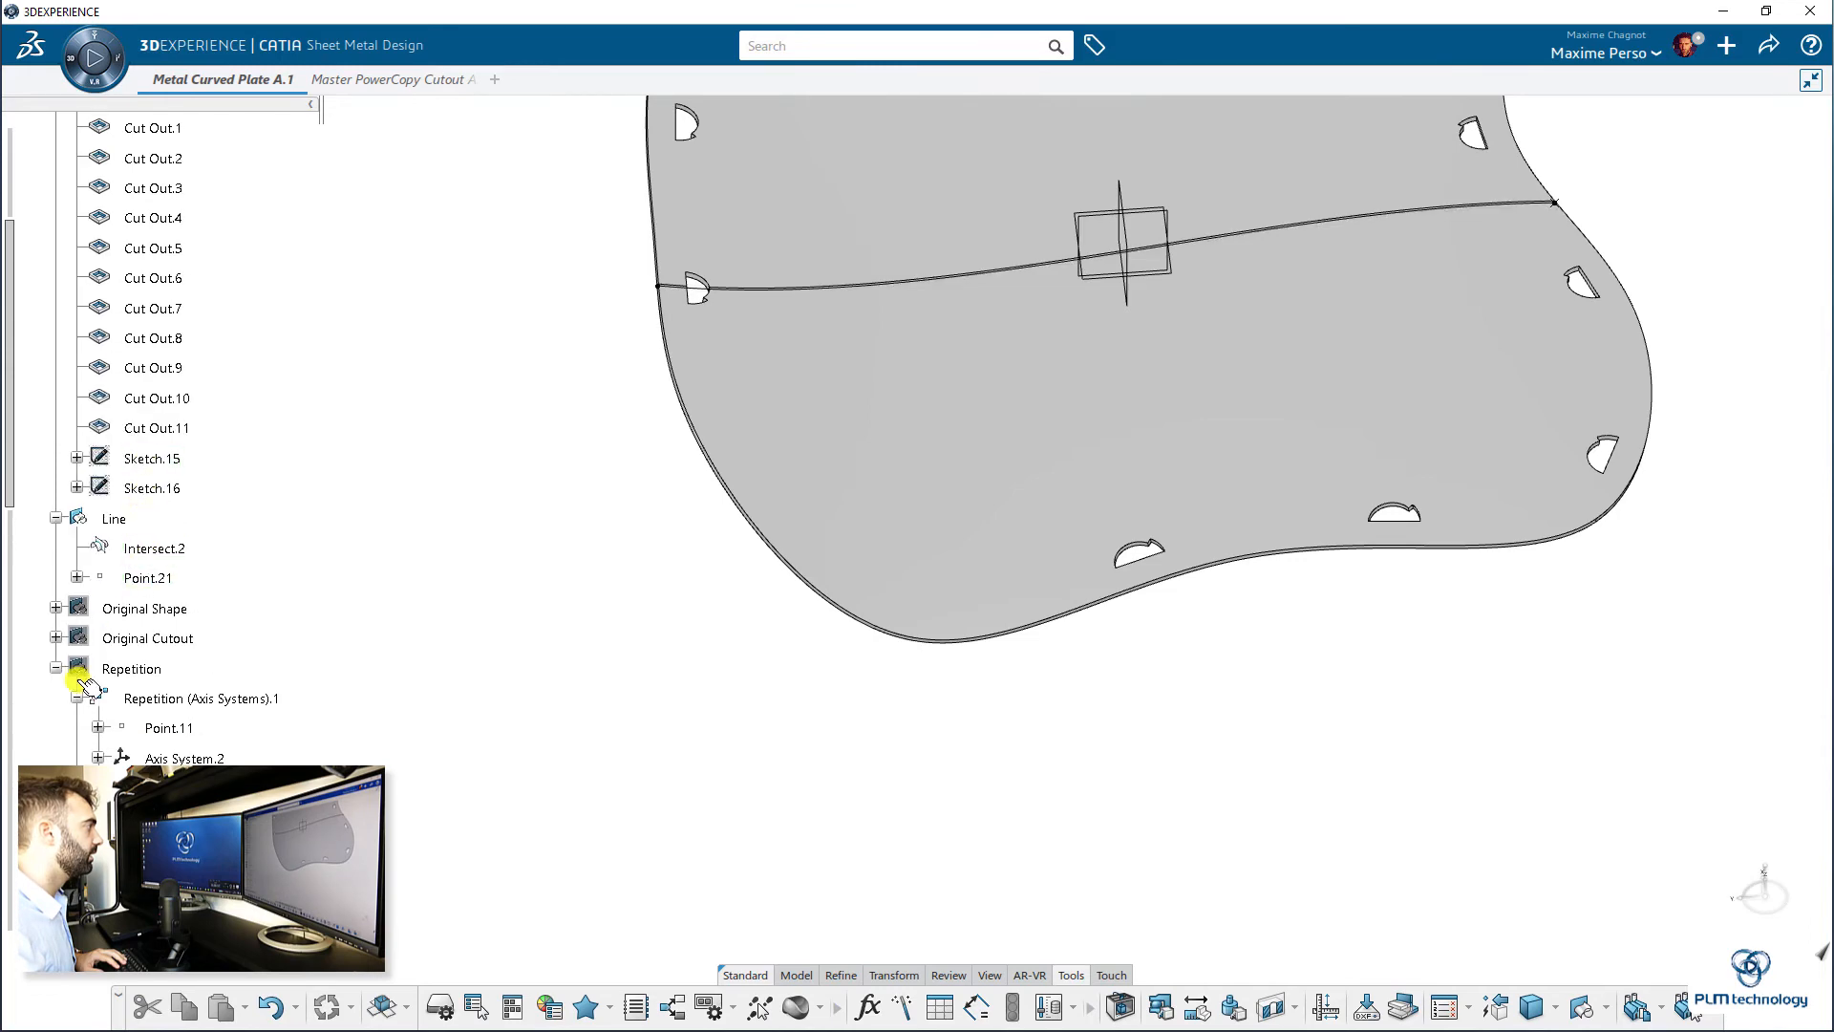
click(57, 666)
scroll(119, 573, up, 10)
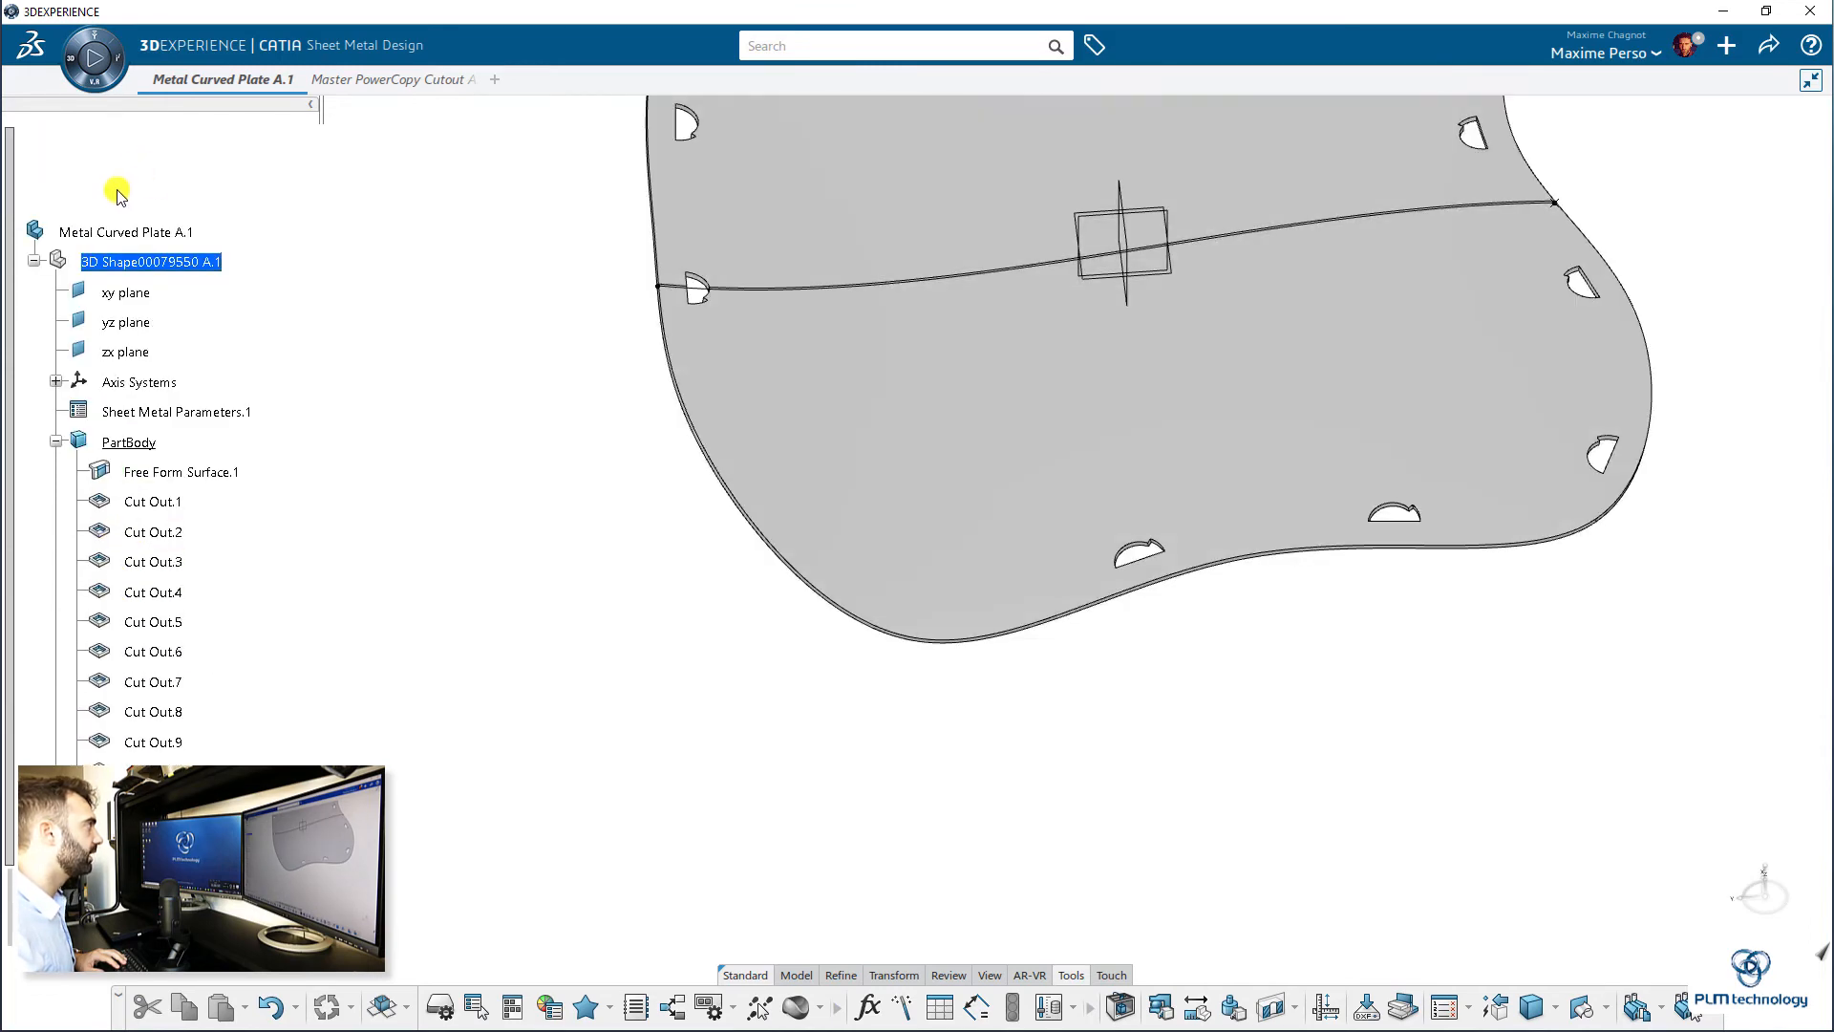
scroll(191, 277, down, 10)
middle_drag(288, 520, 441, 450)
scroll(157, 577, up, 4)
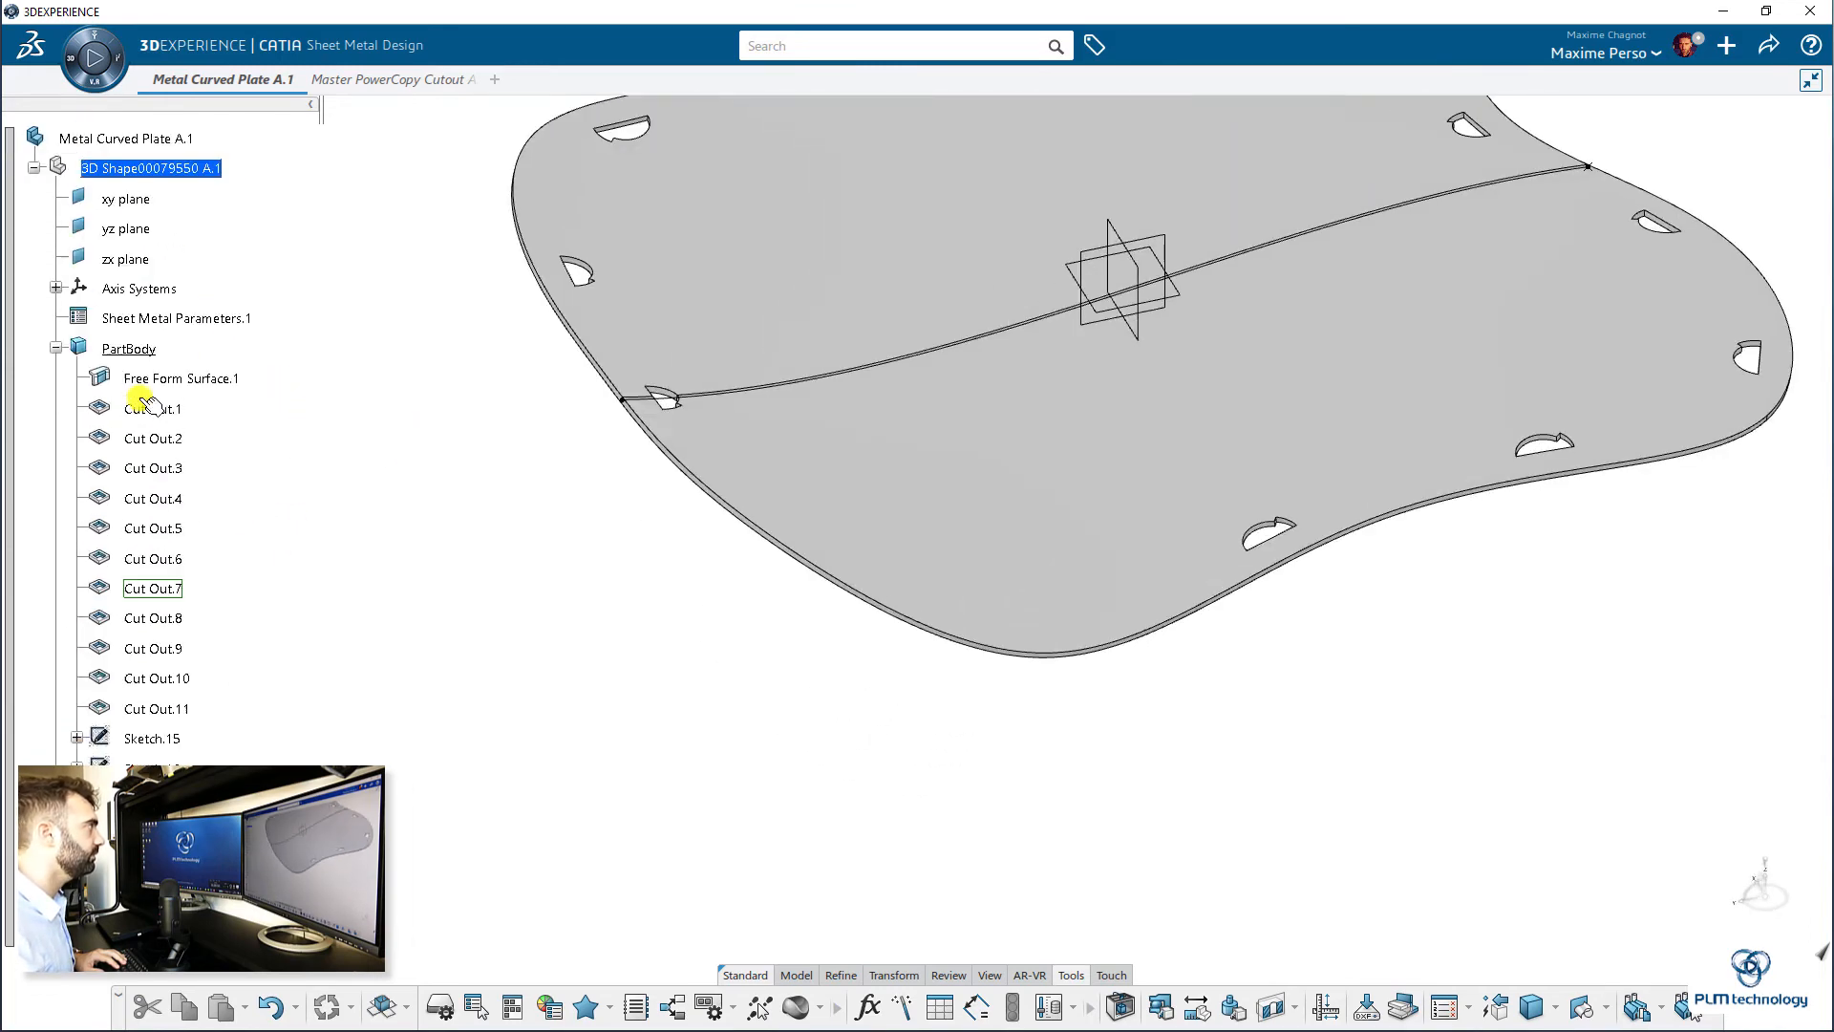
- Show the Repetition geometrical set and create a standard Cut Out in the plate with Extrude.12 as profile
click(842, 976)
scroll(152, 392, down, 10)
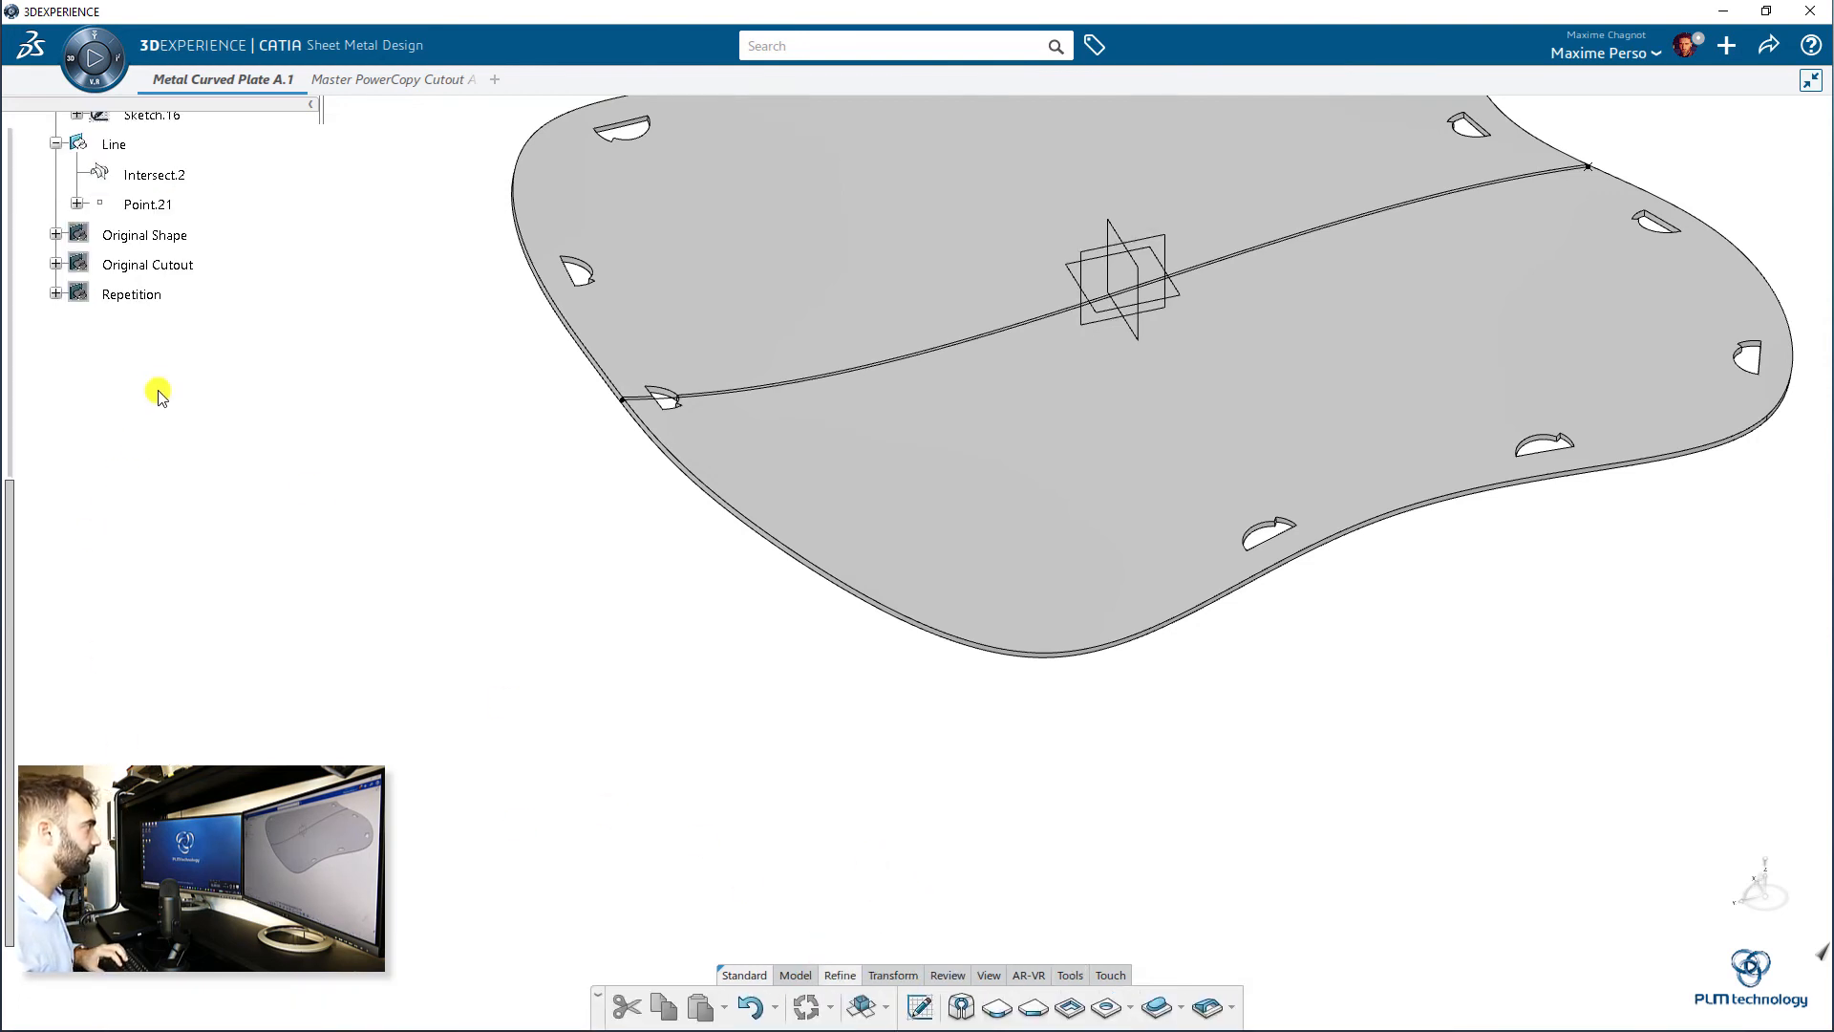
click(132, 294)
key(space)
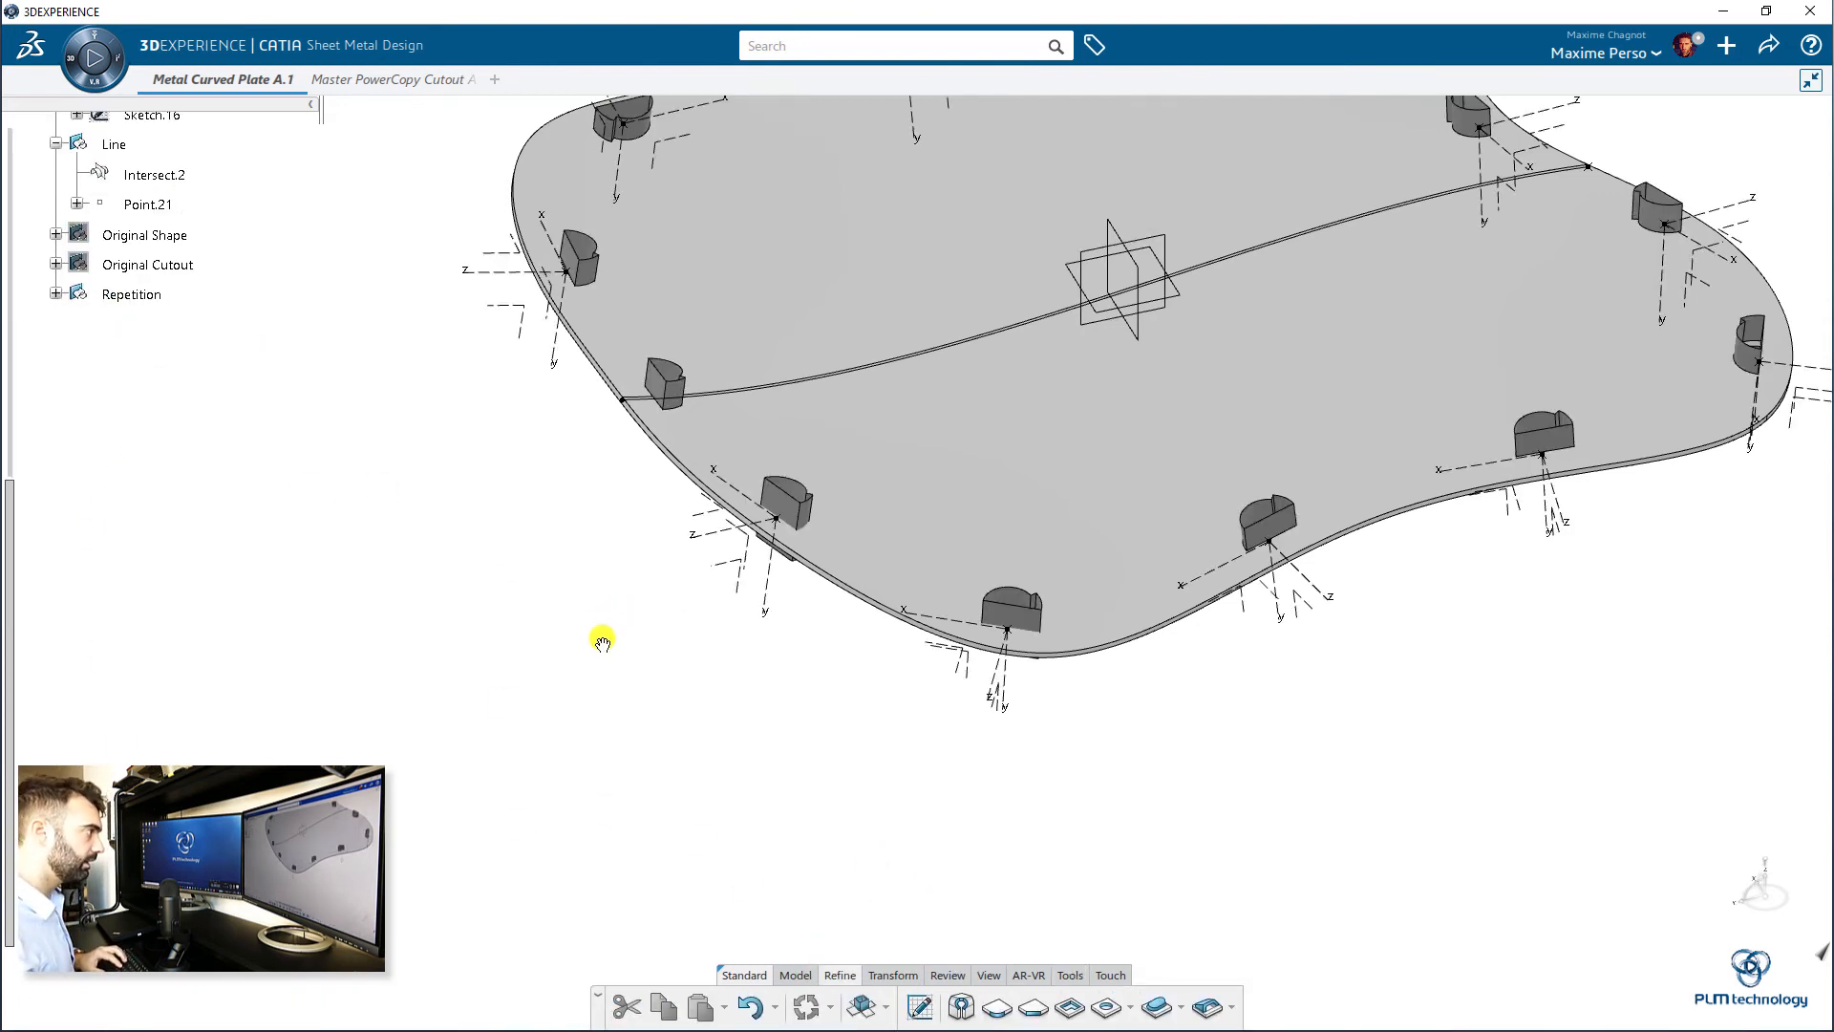
middle_drag(603, 641, 659, 735)
click(1068, 1008)
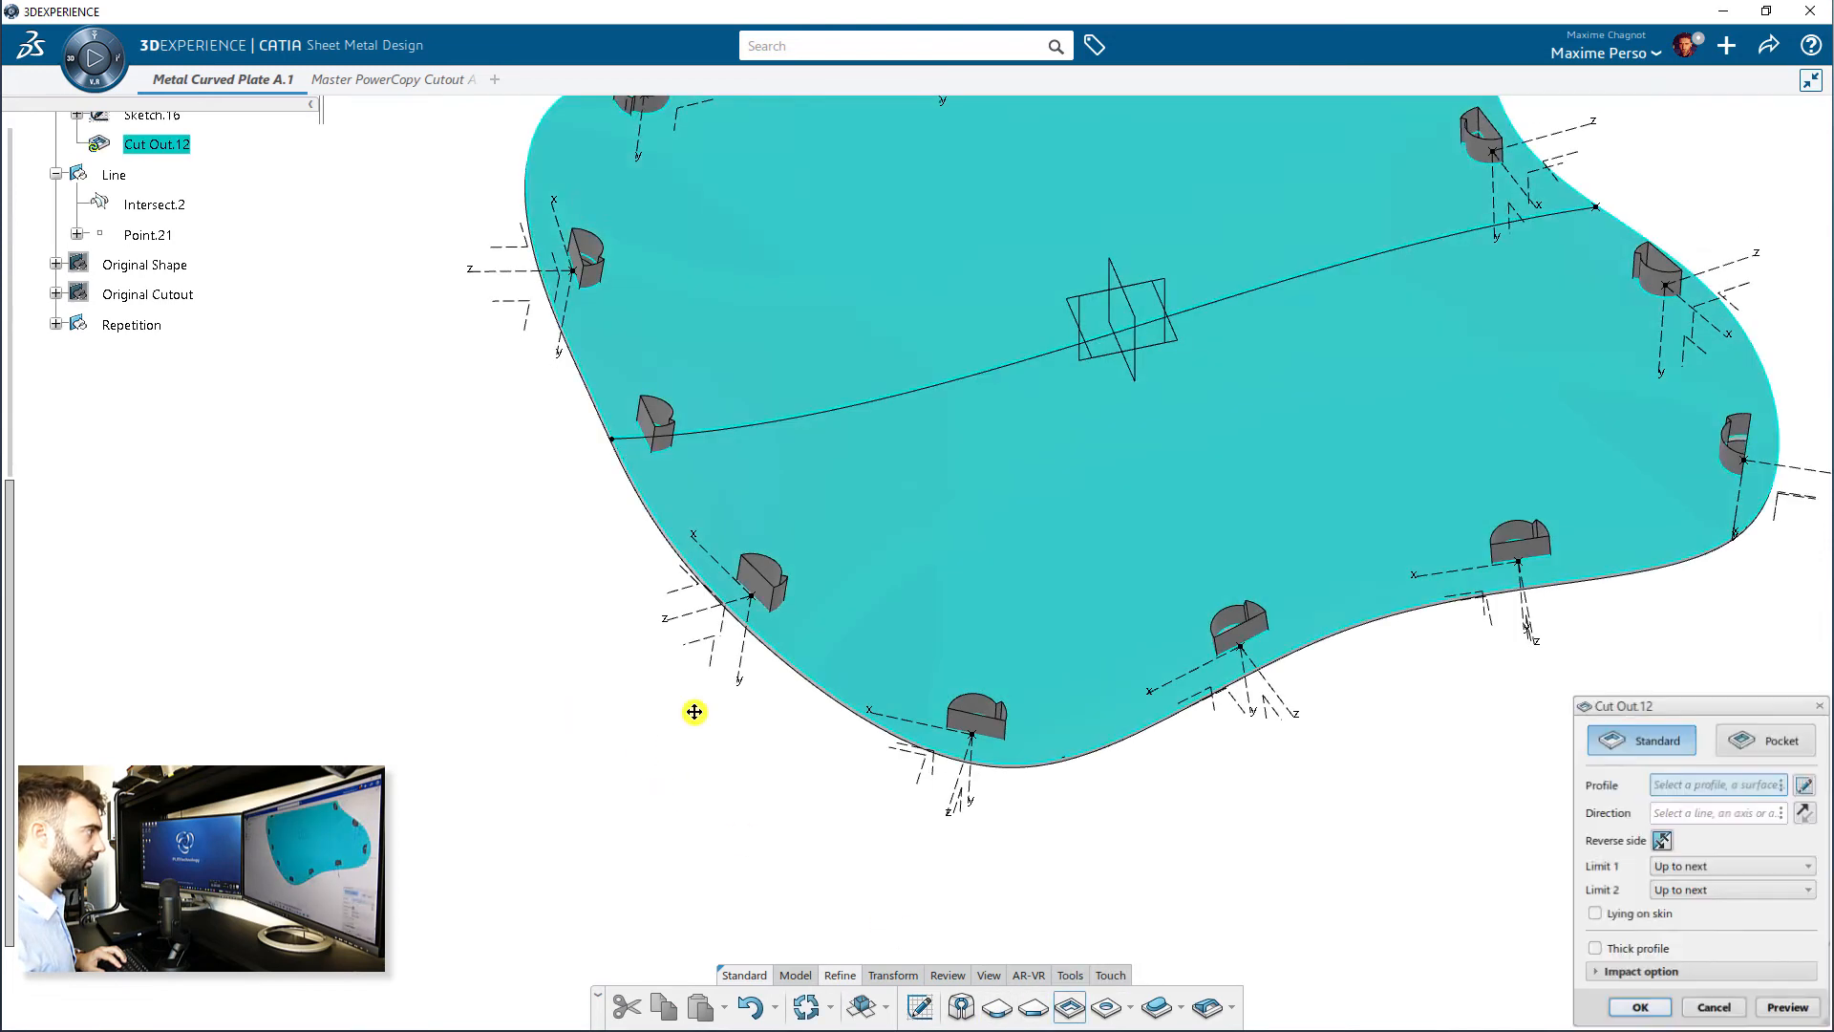
scroll(688, 735, up, 6)
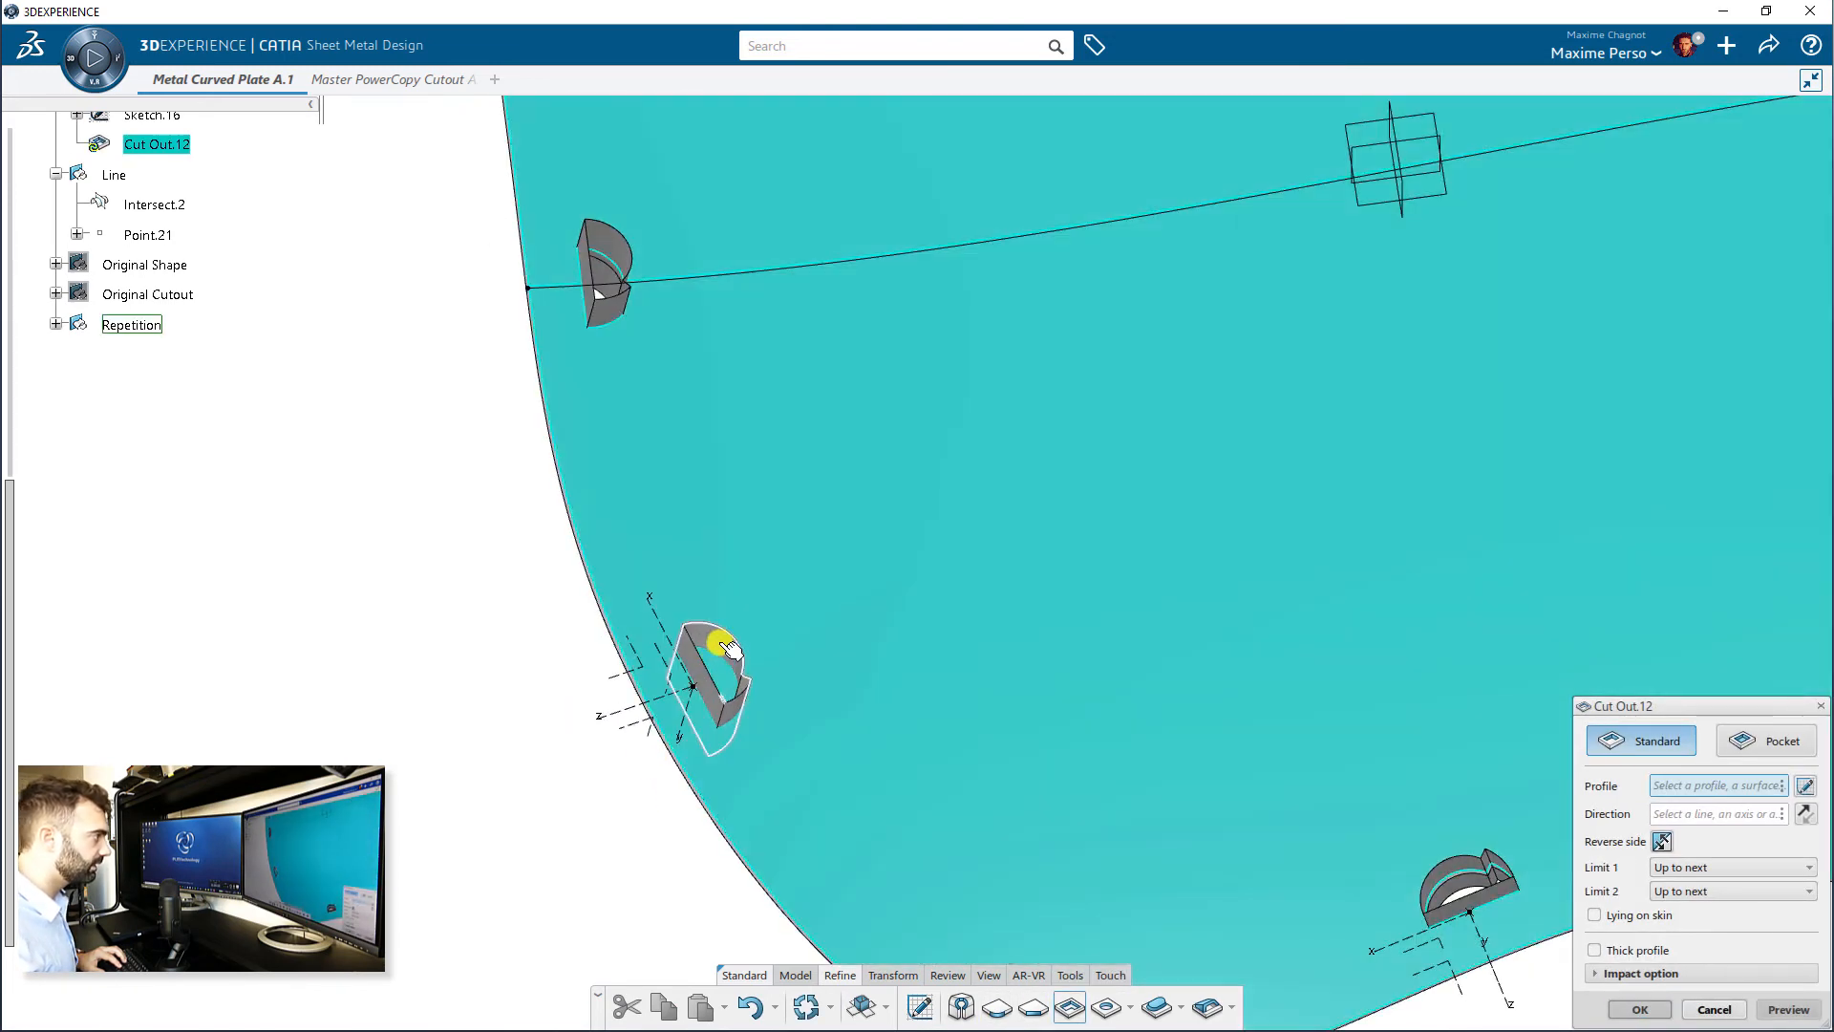
click(729, 649)
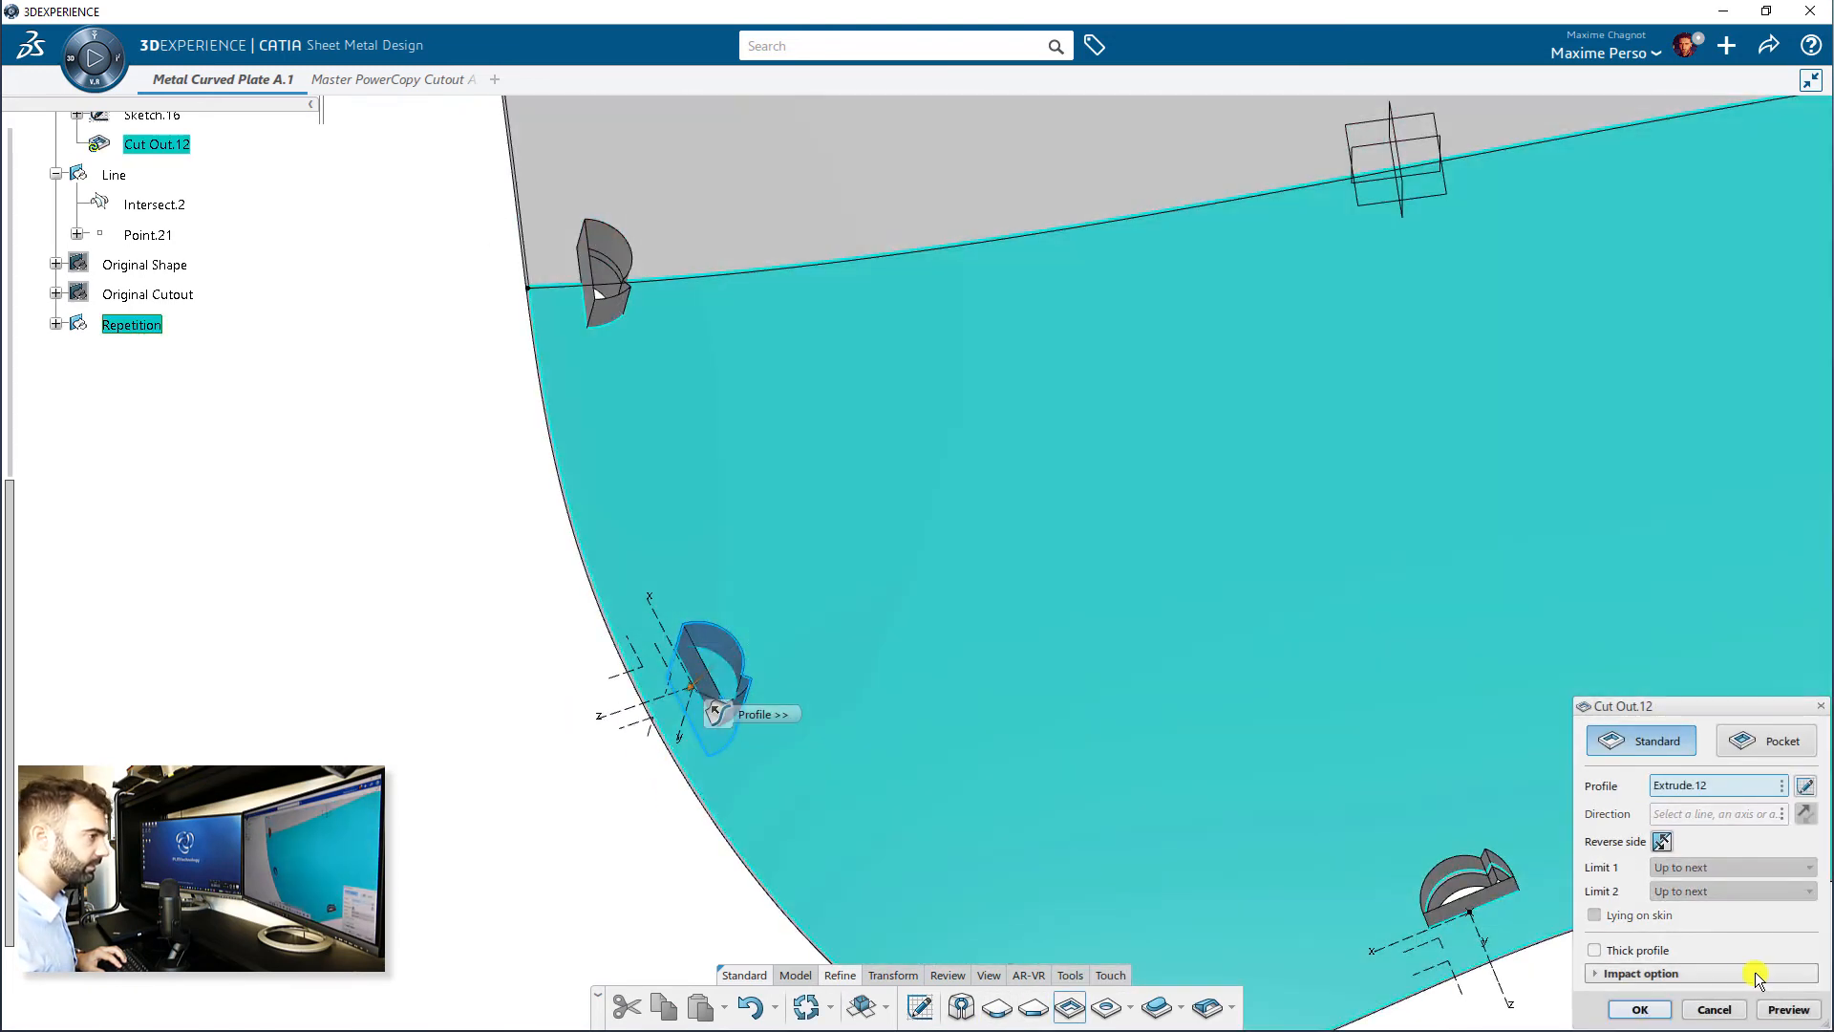
click(1641, 1009)
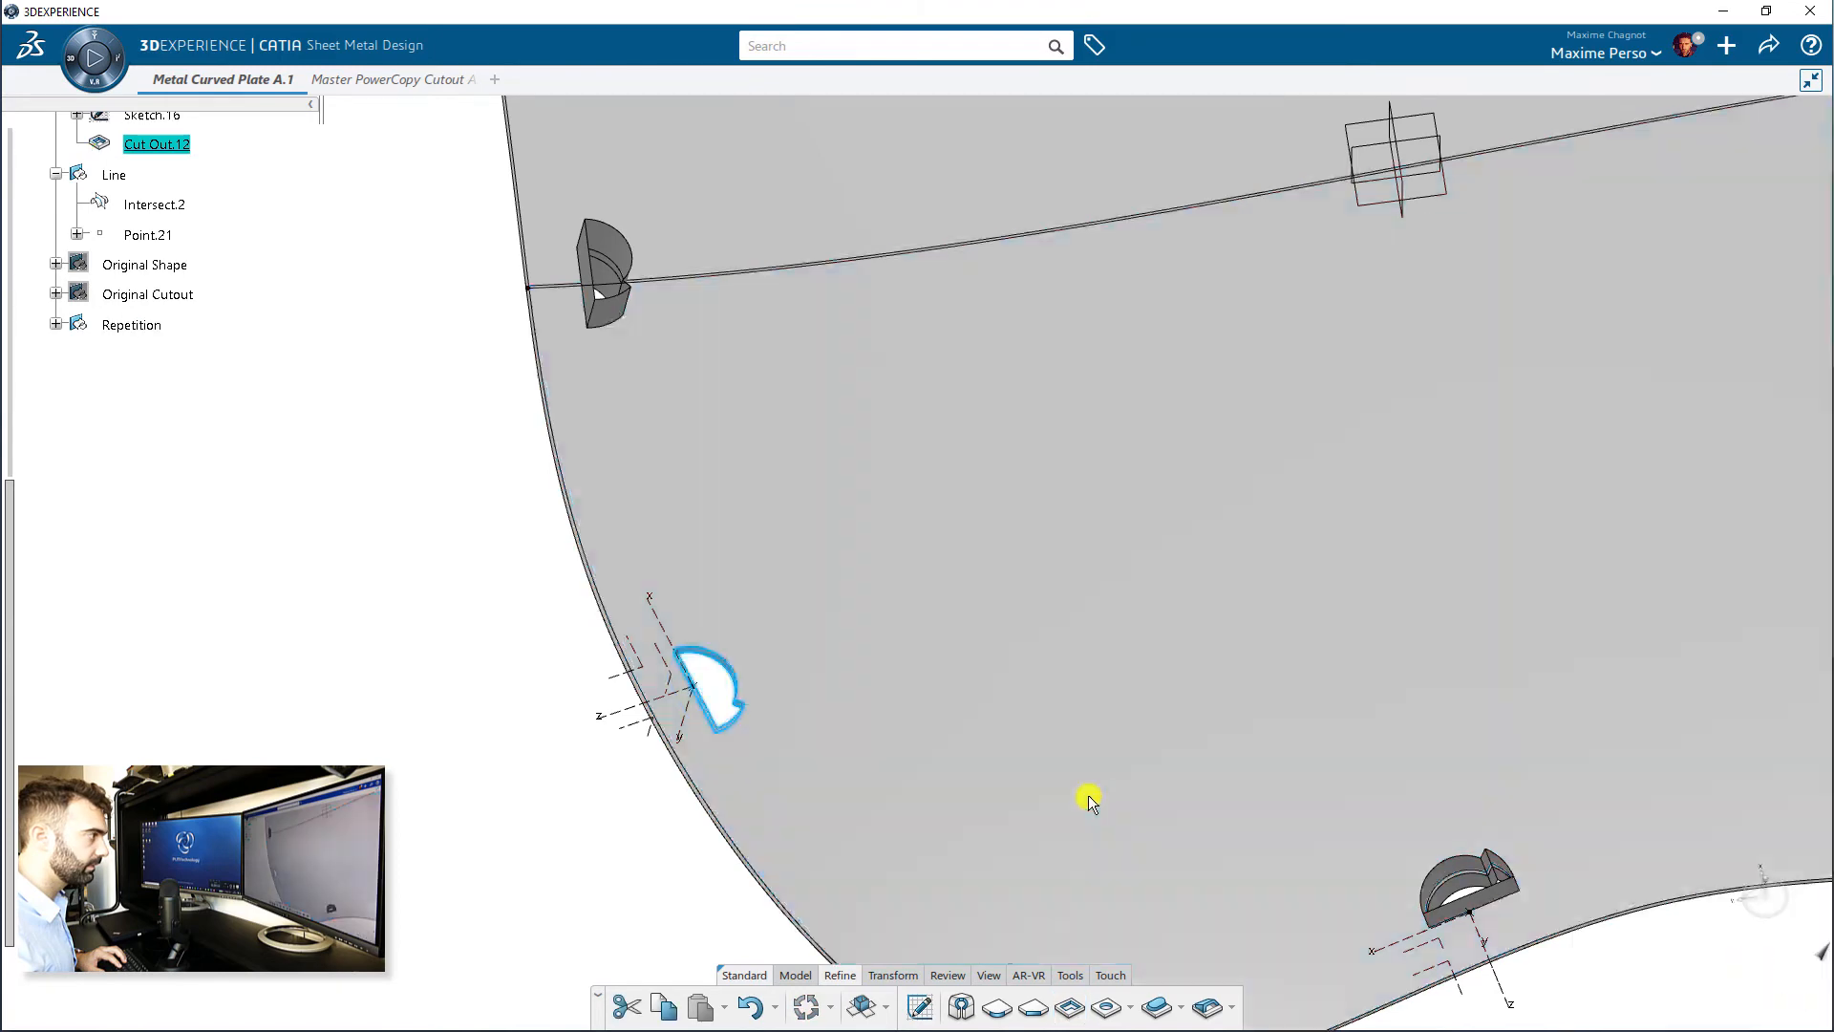
- Create a standard Cut Out in the plate with the neighbouring uncut surface Extrude.14 as profile
middle_drag(1061, 751, 1014, 604)
click(1072, 1010)
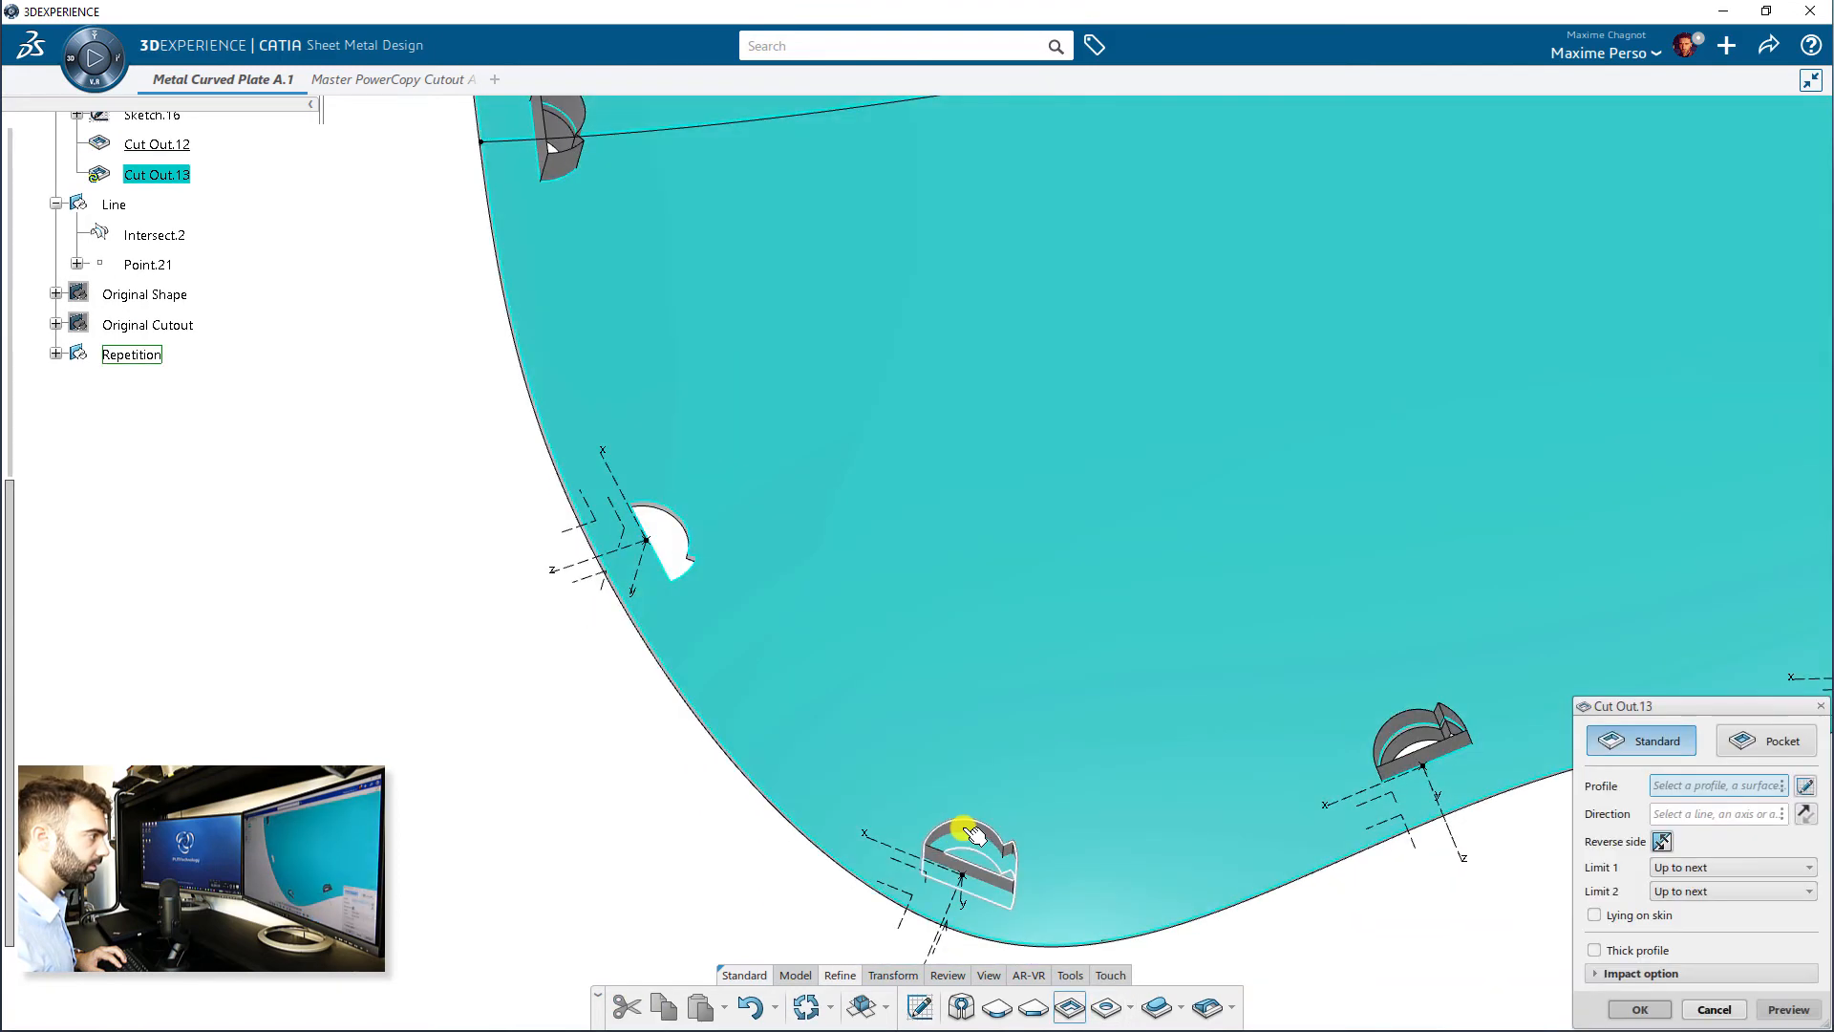
click(983, 839)
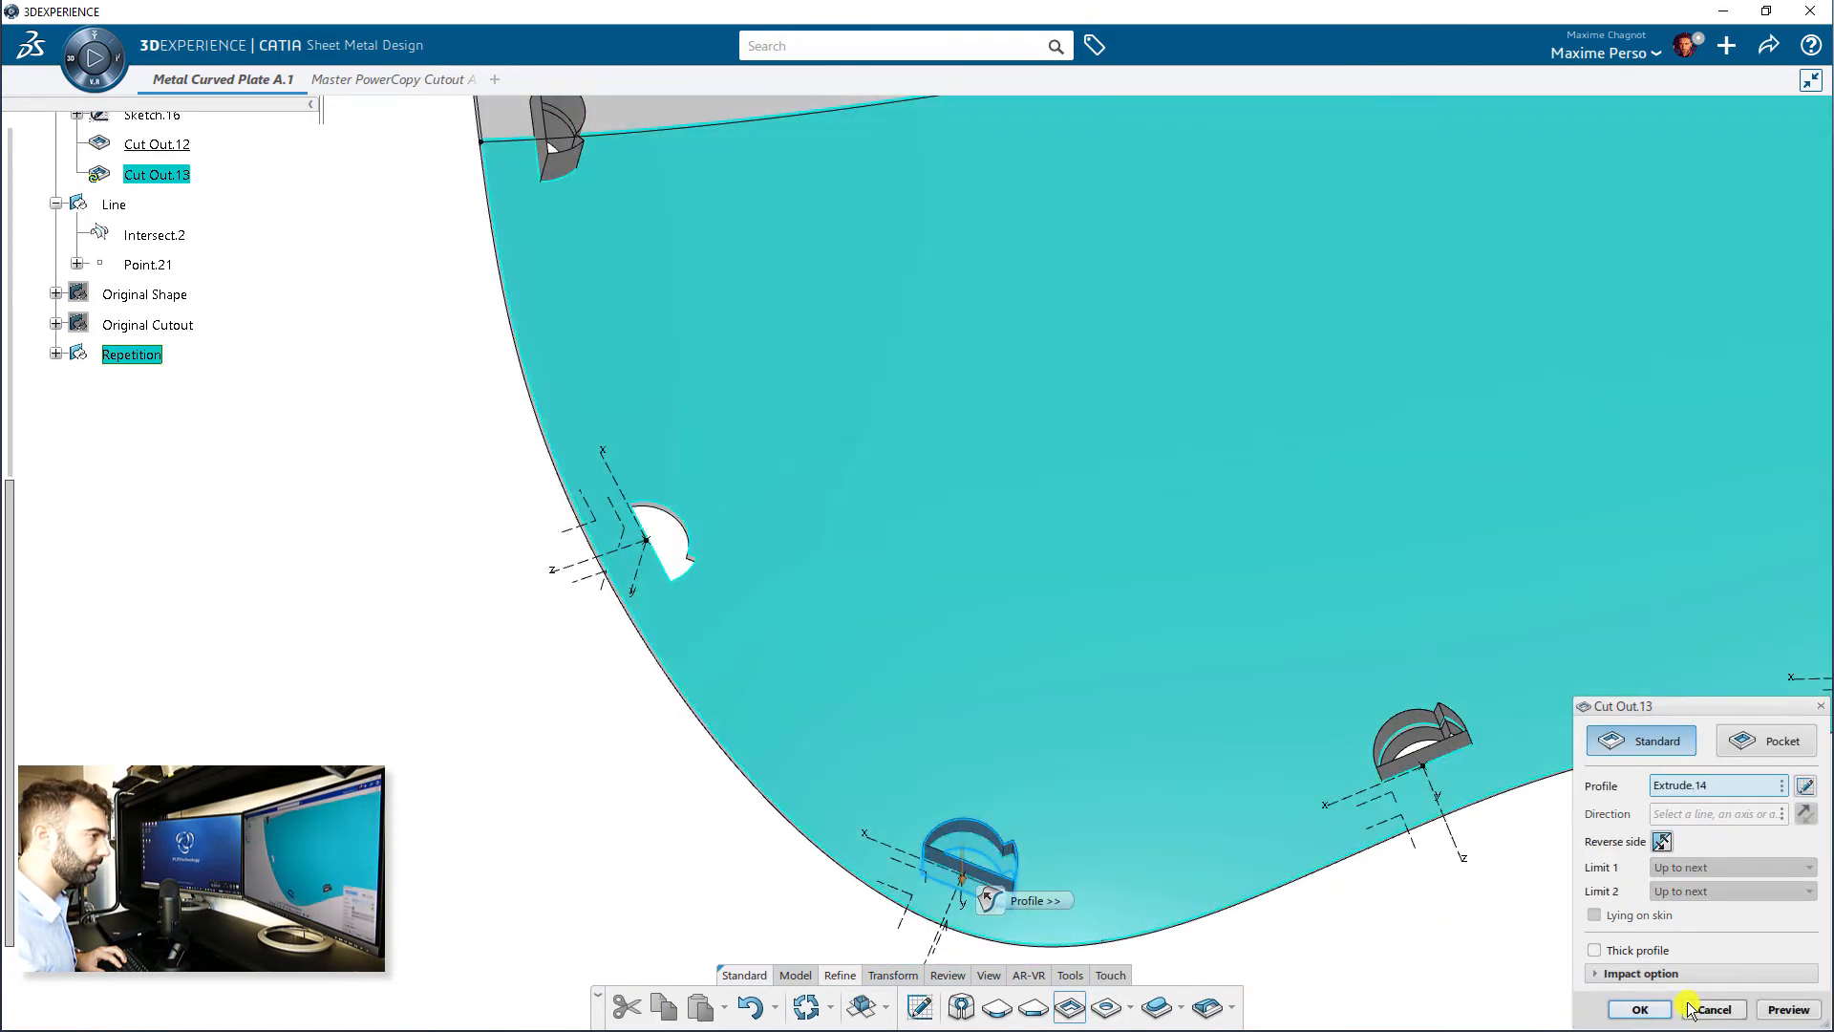
click(1640, 1009)
- Hide the Repetition geometrical set so only the cut plate and the middle line are displayed
middle_drag(545, 749, 345, 596)
middle_drag(411, 535, 380, 736)
click(55, 354)
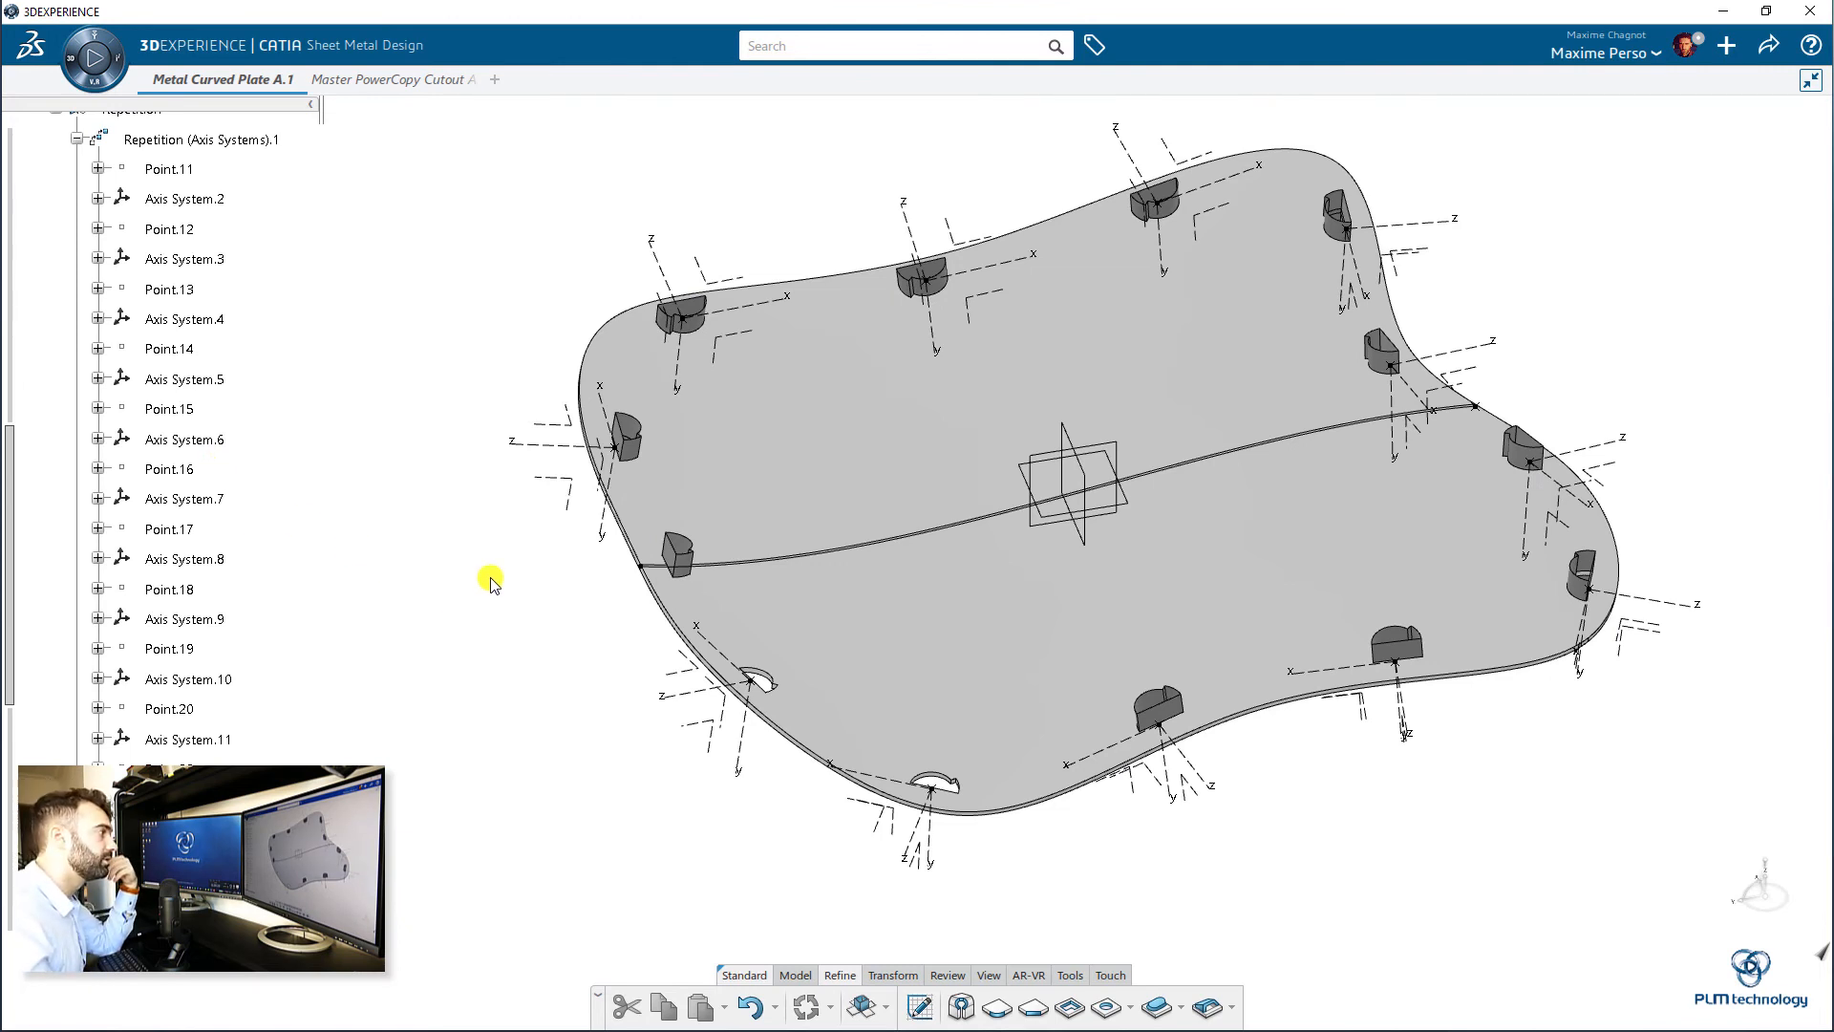
scroll(190, 586, up, 6)
click(55, 669)
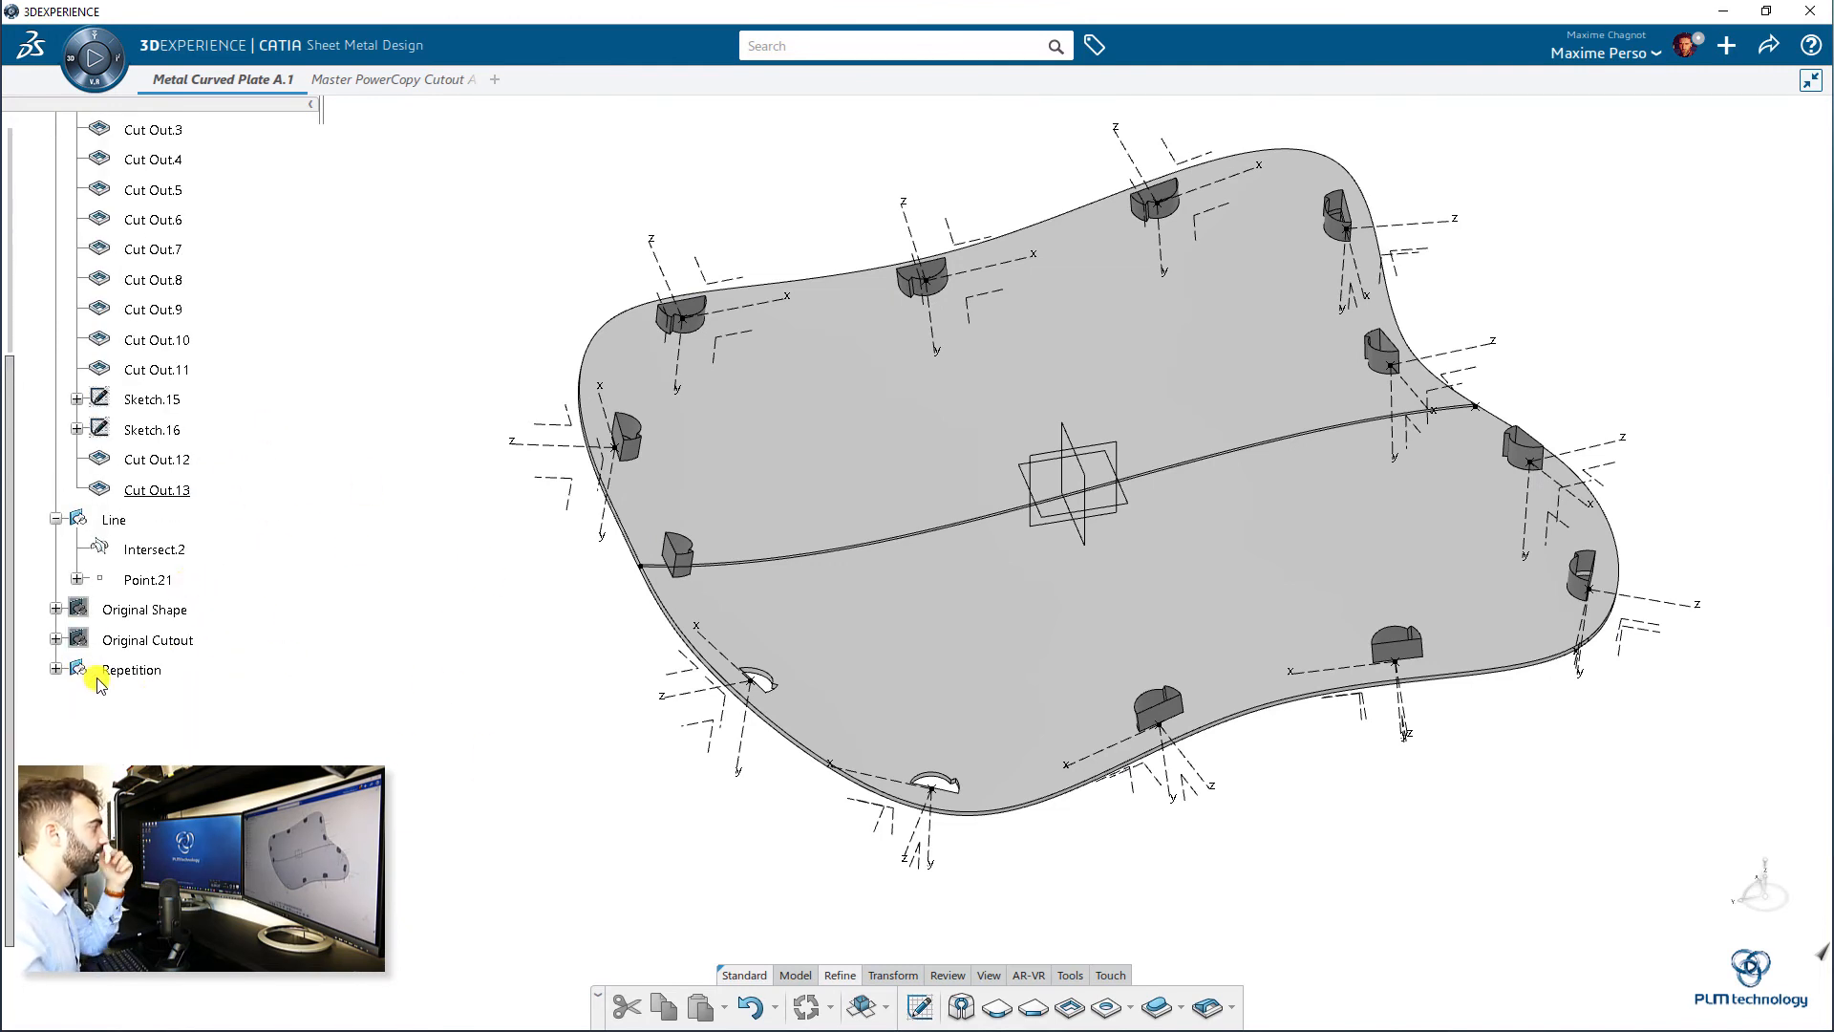
key(space)
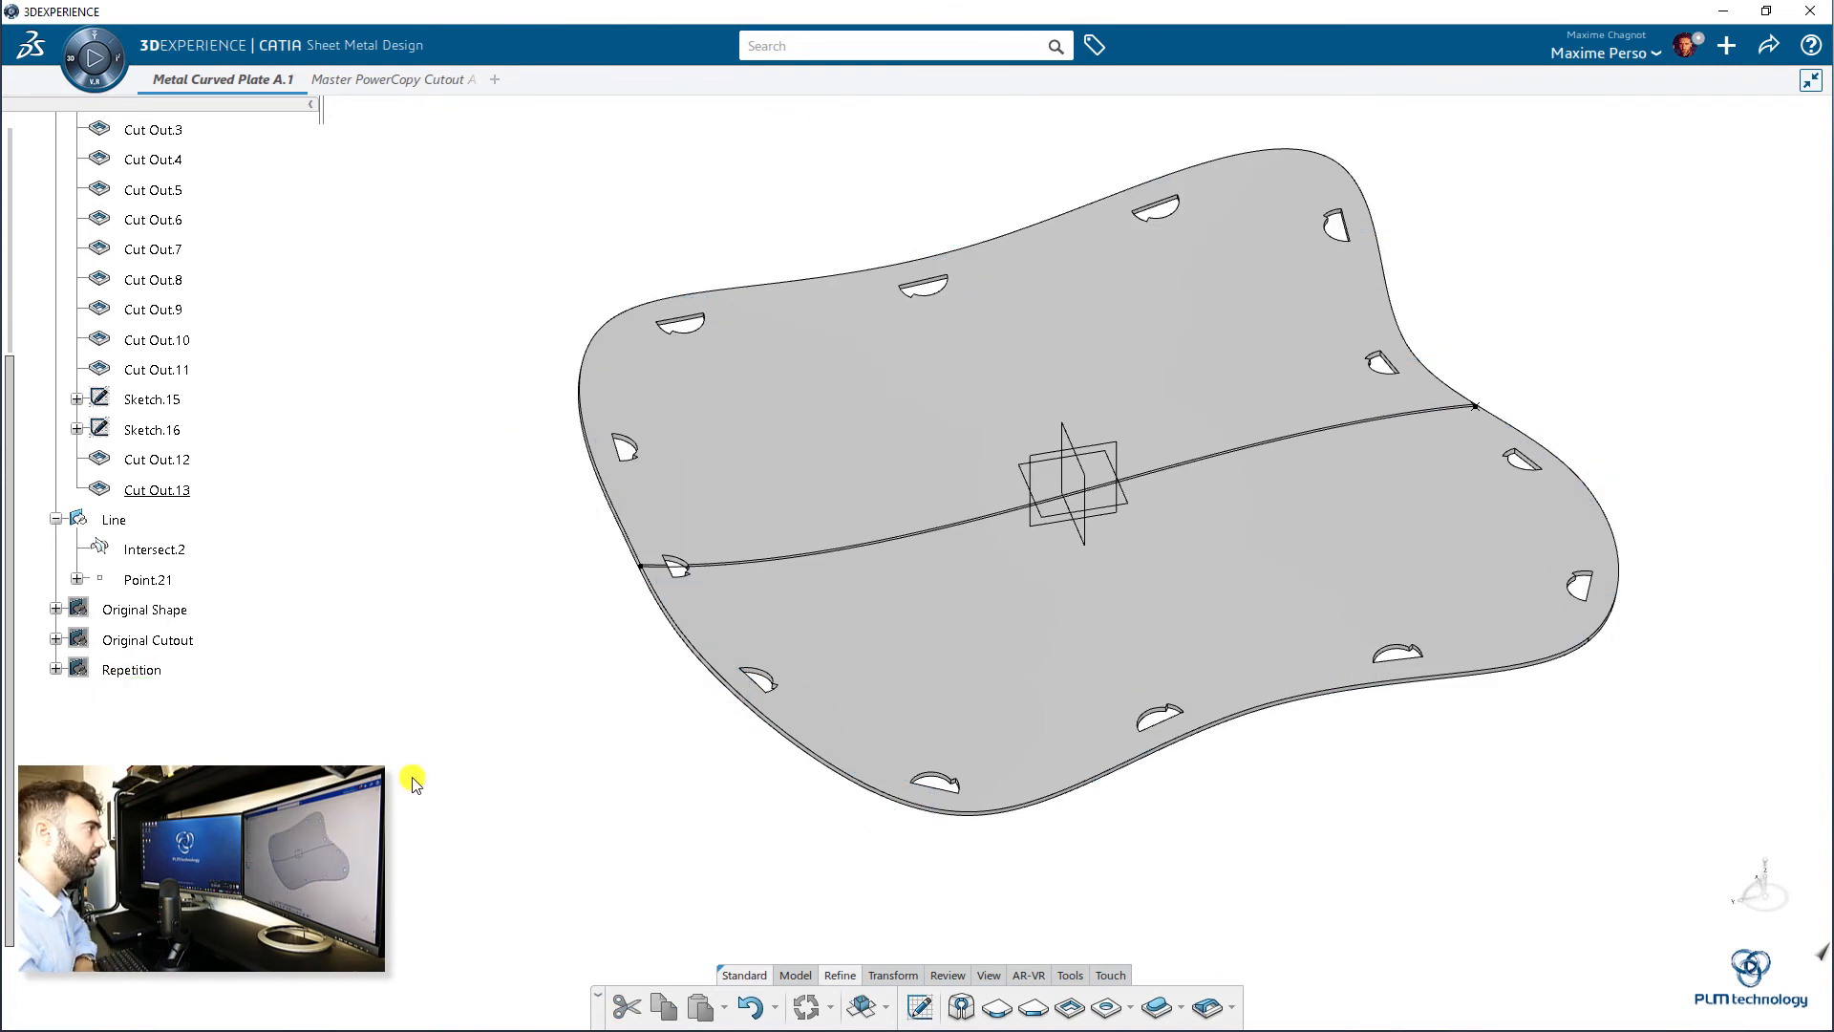
- Hide the Line geometrical set and view the plate with its cutouts
middle_drag(437, 638, 181, 557)
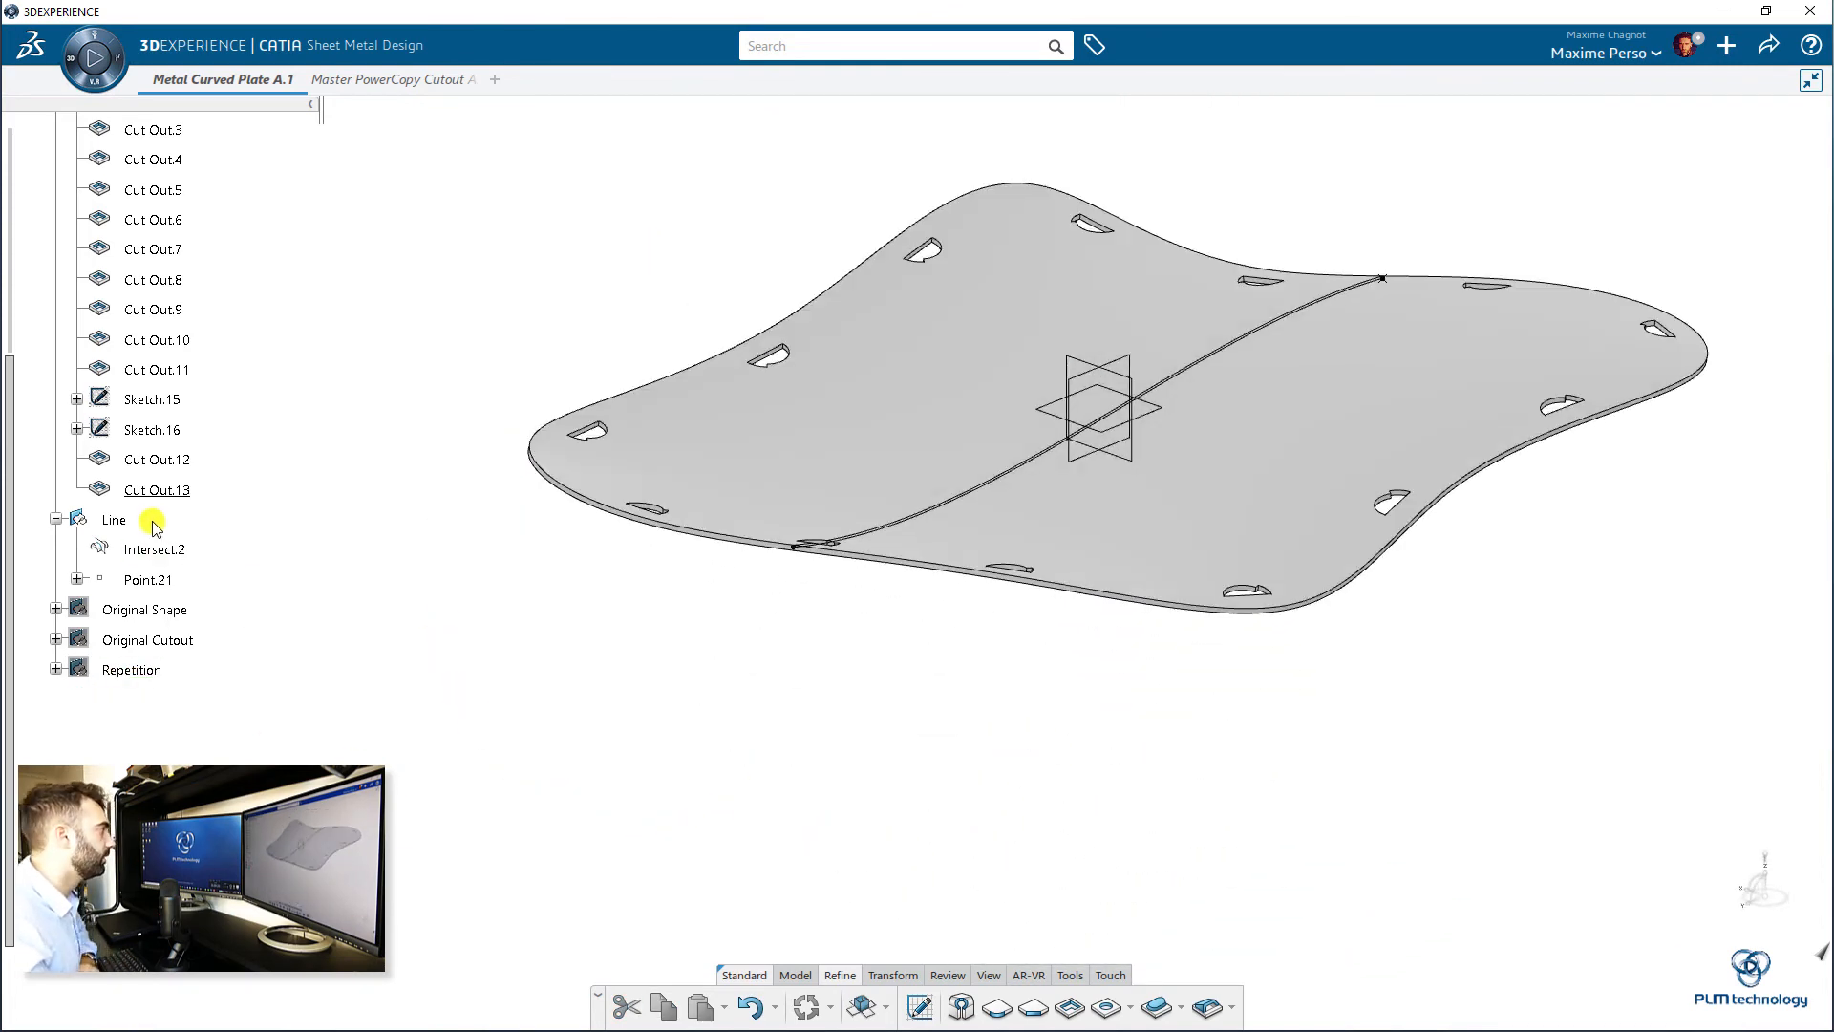
click(114, 520)
key(space)
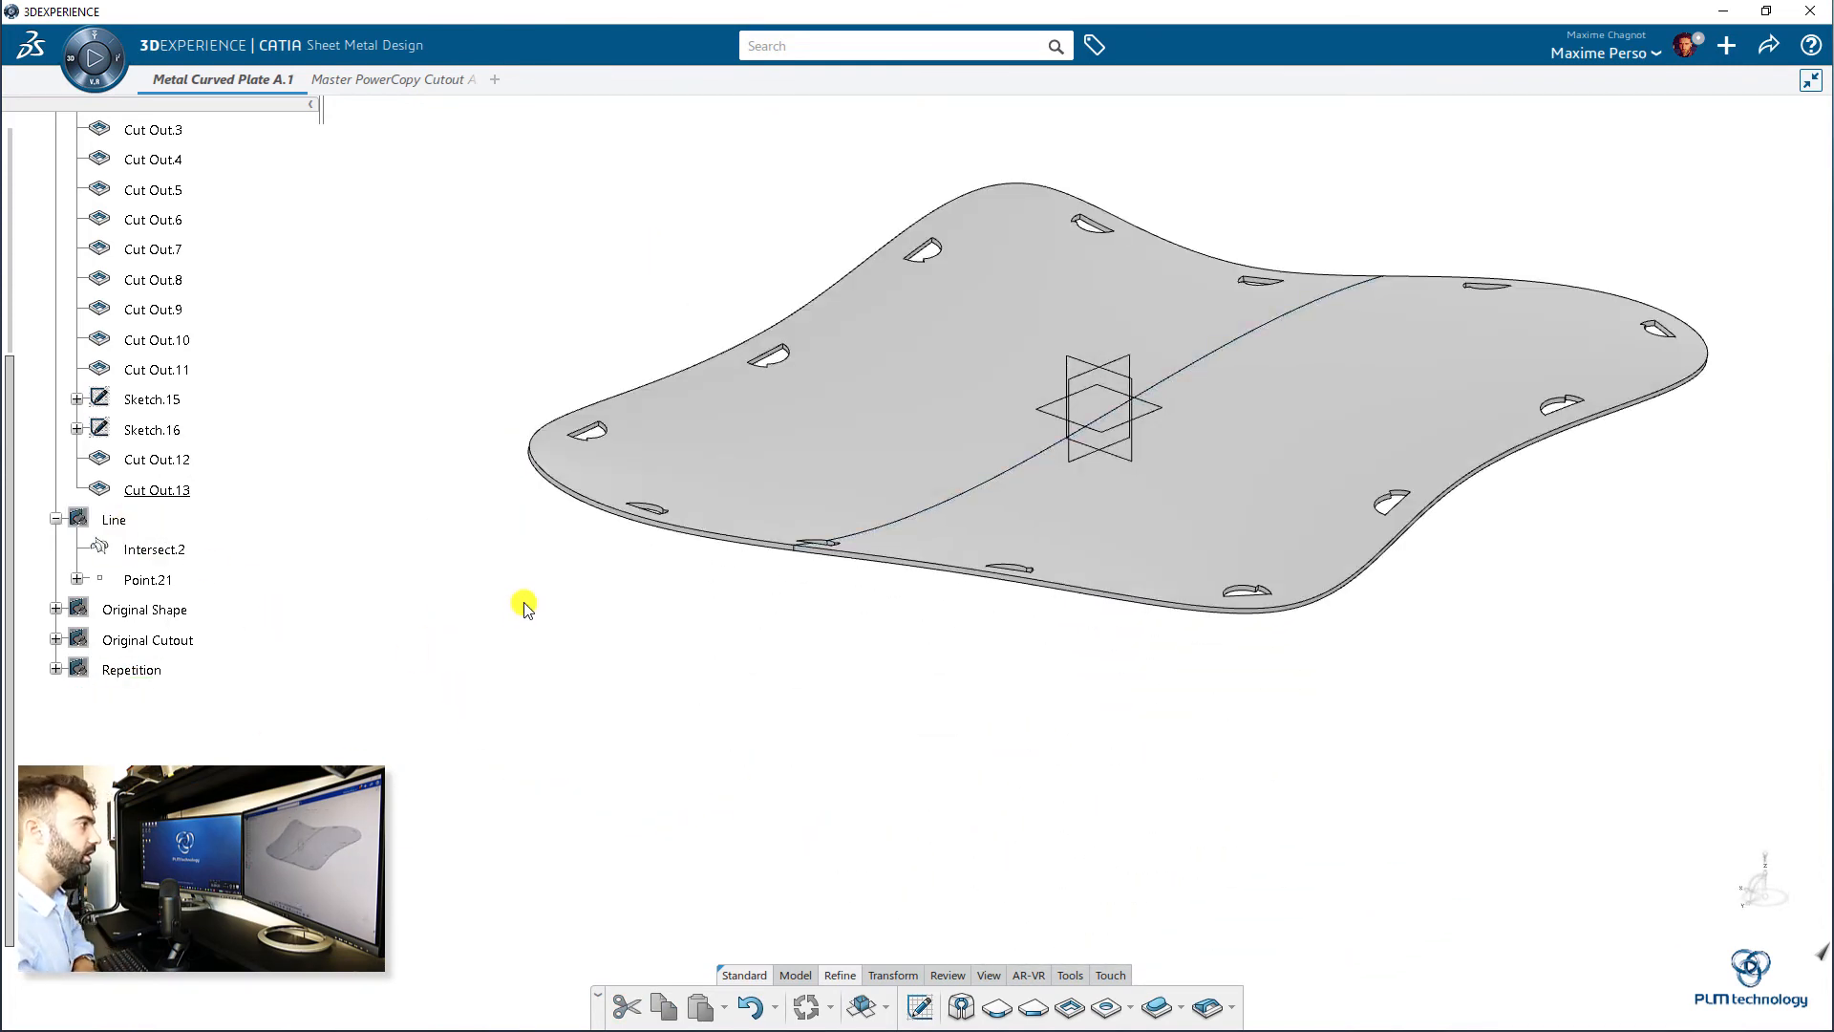
middle_drag(524, 607, 649, 714)
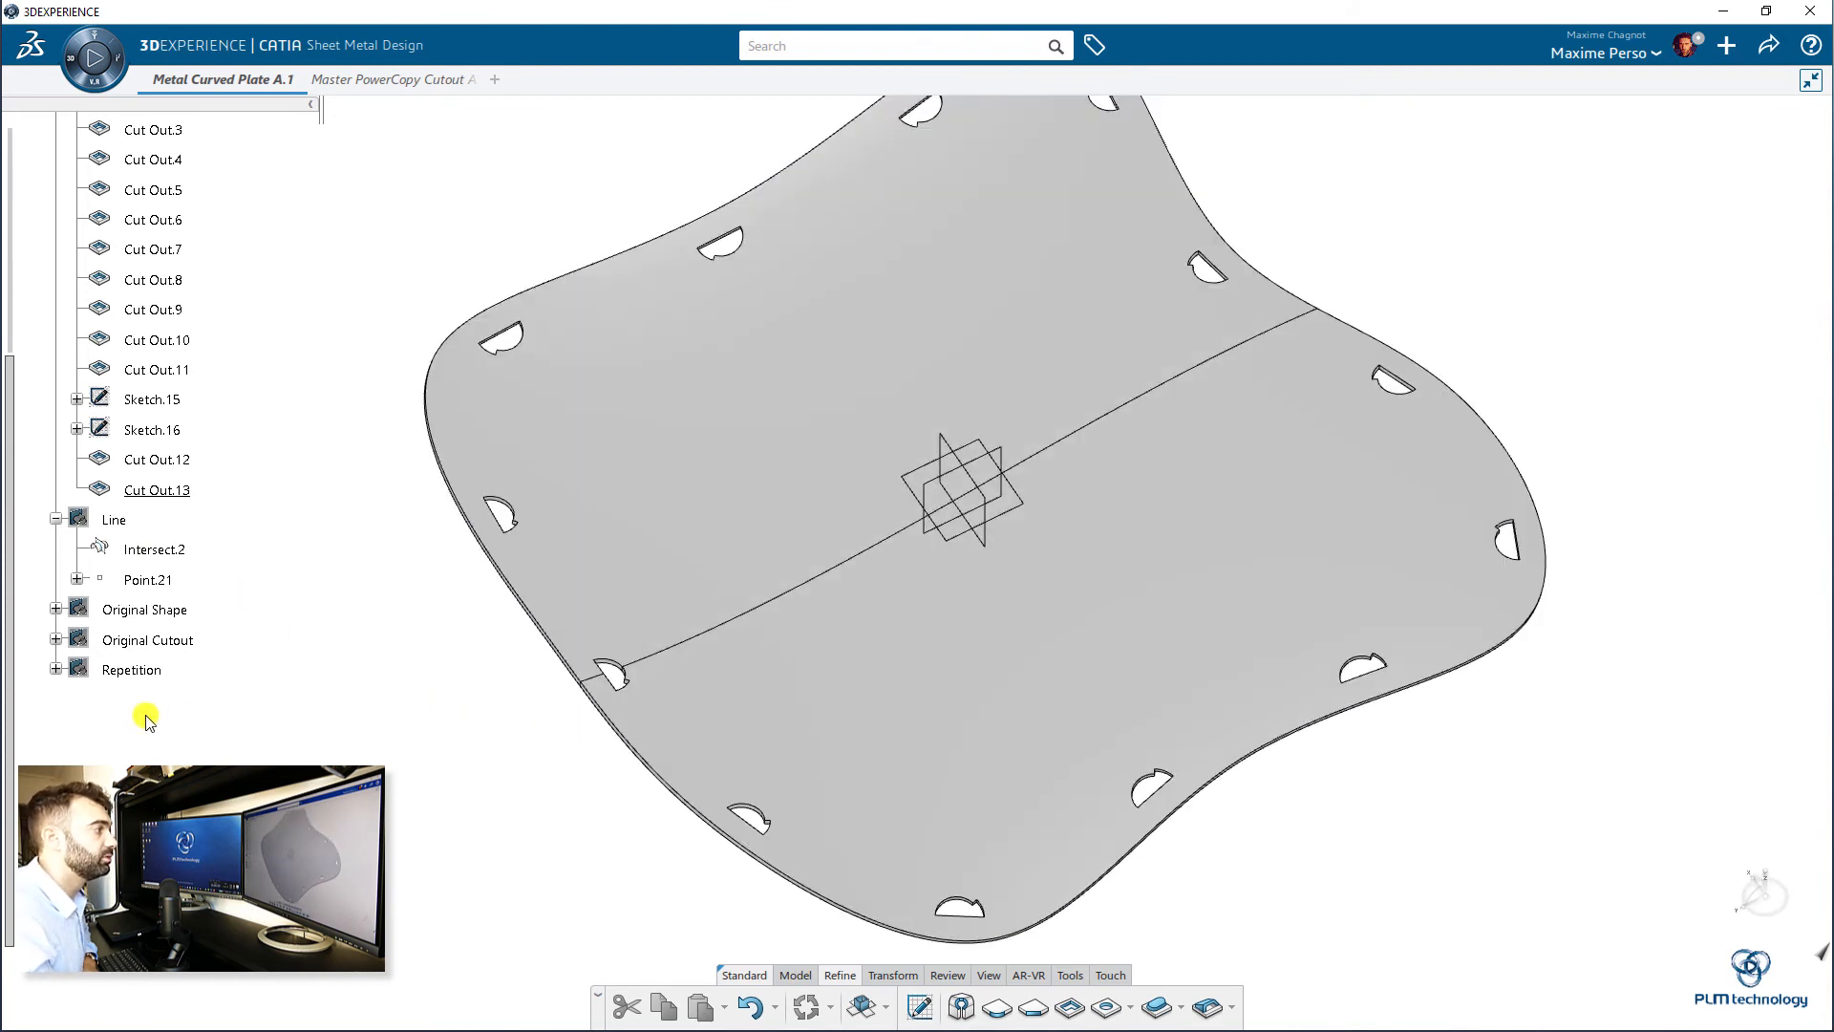
- Set the number of instances of Repetition (Axis Systems).1 to 8 and accept the change
click(53, 673)
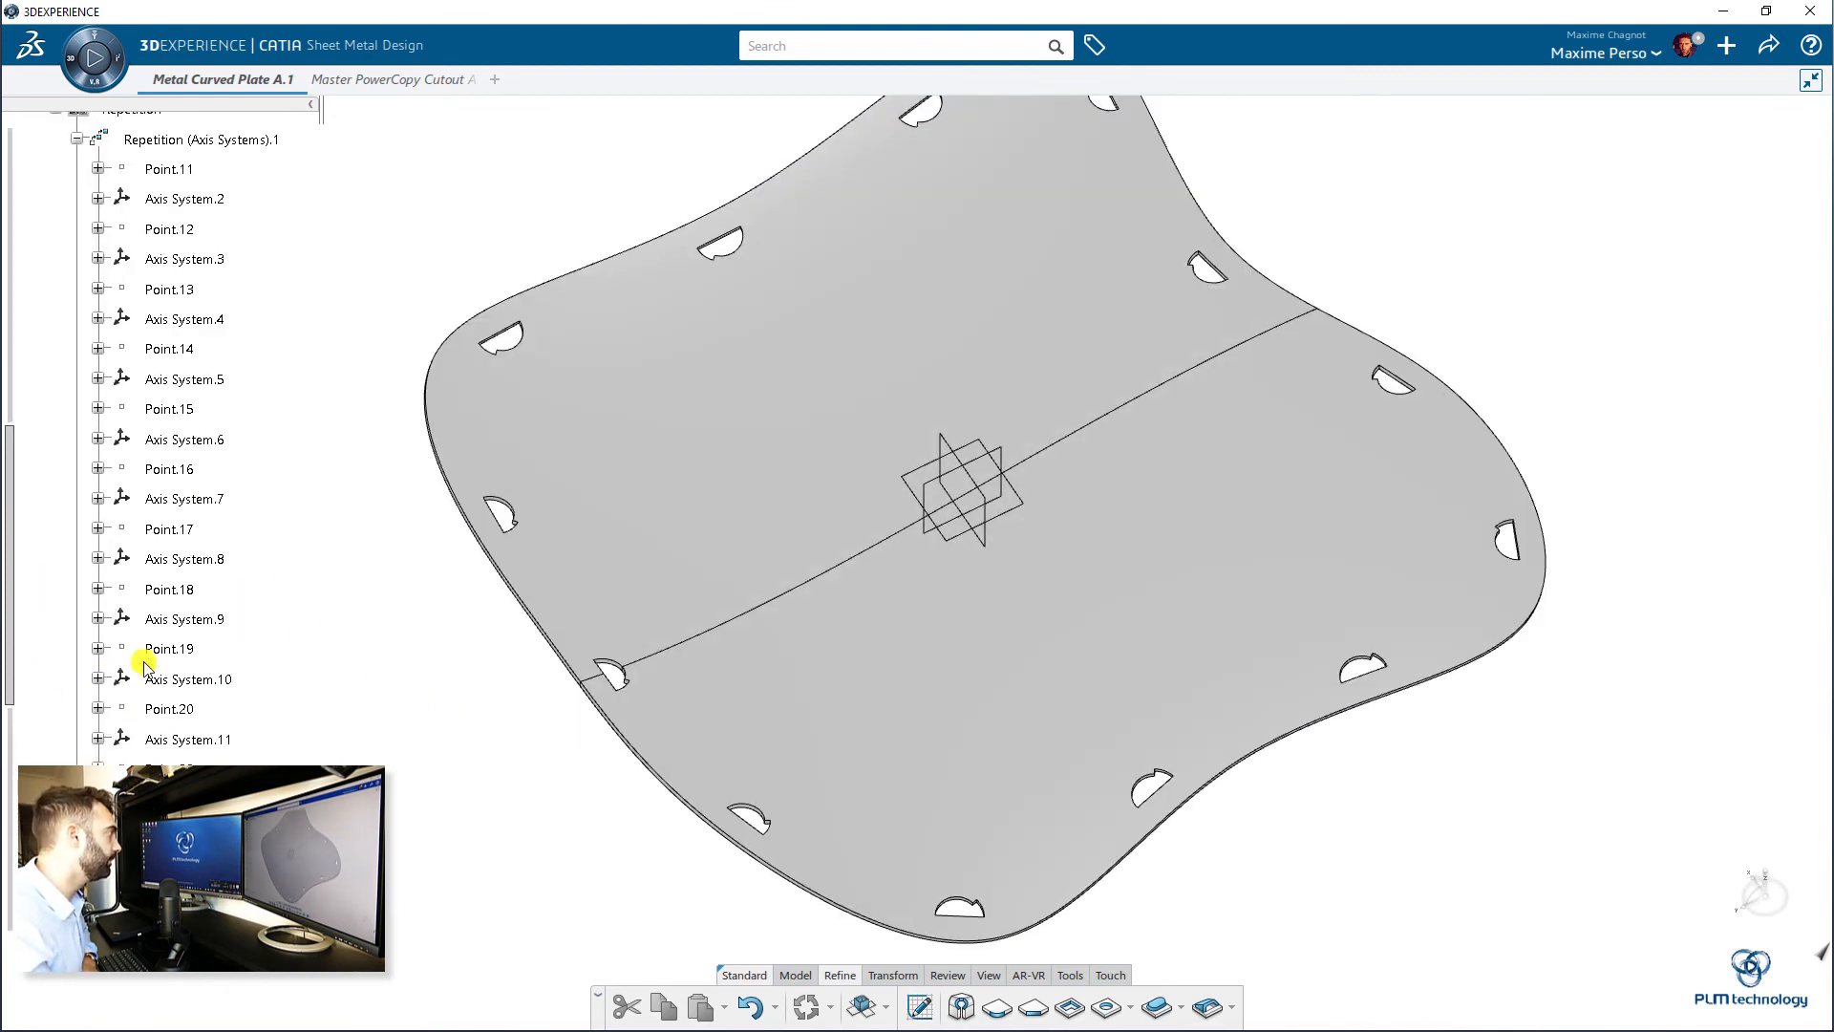
scroll(158, 612, up, 1)
double_click(162, 232)
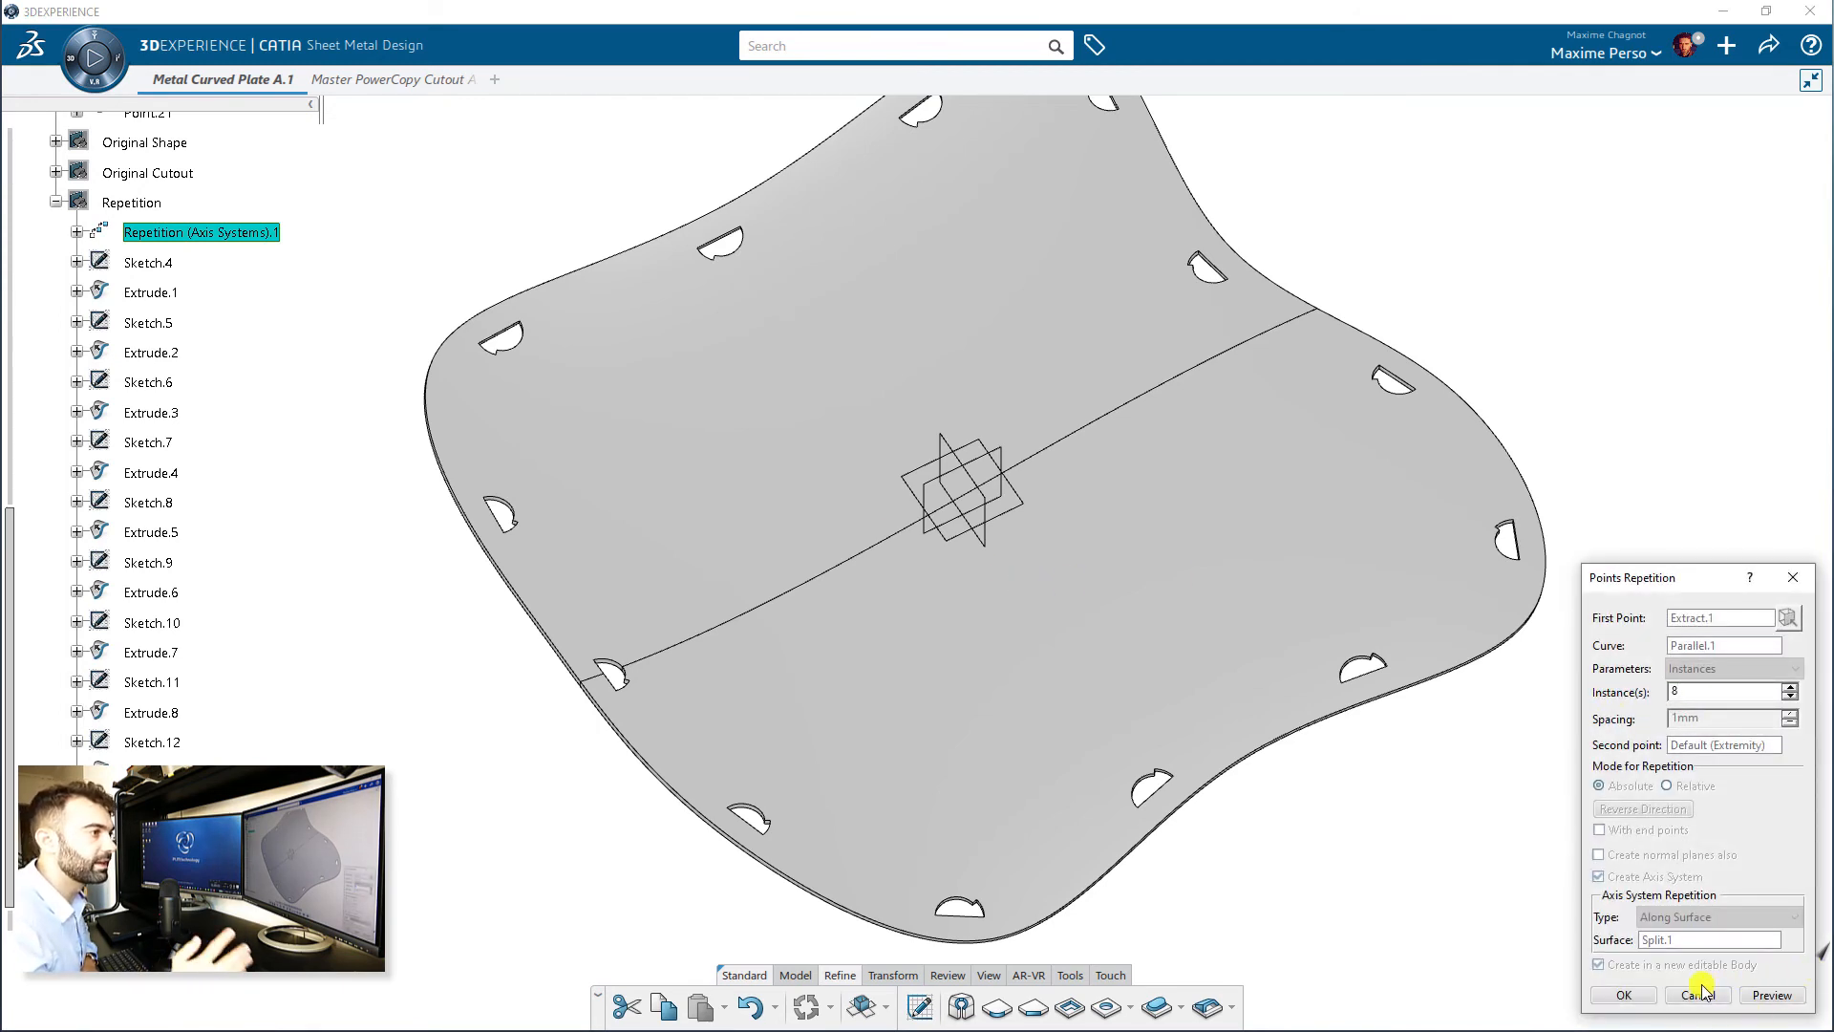
click(1621, 997)
click(958, 592)
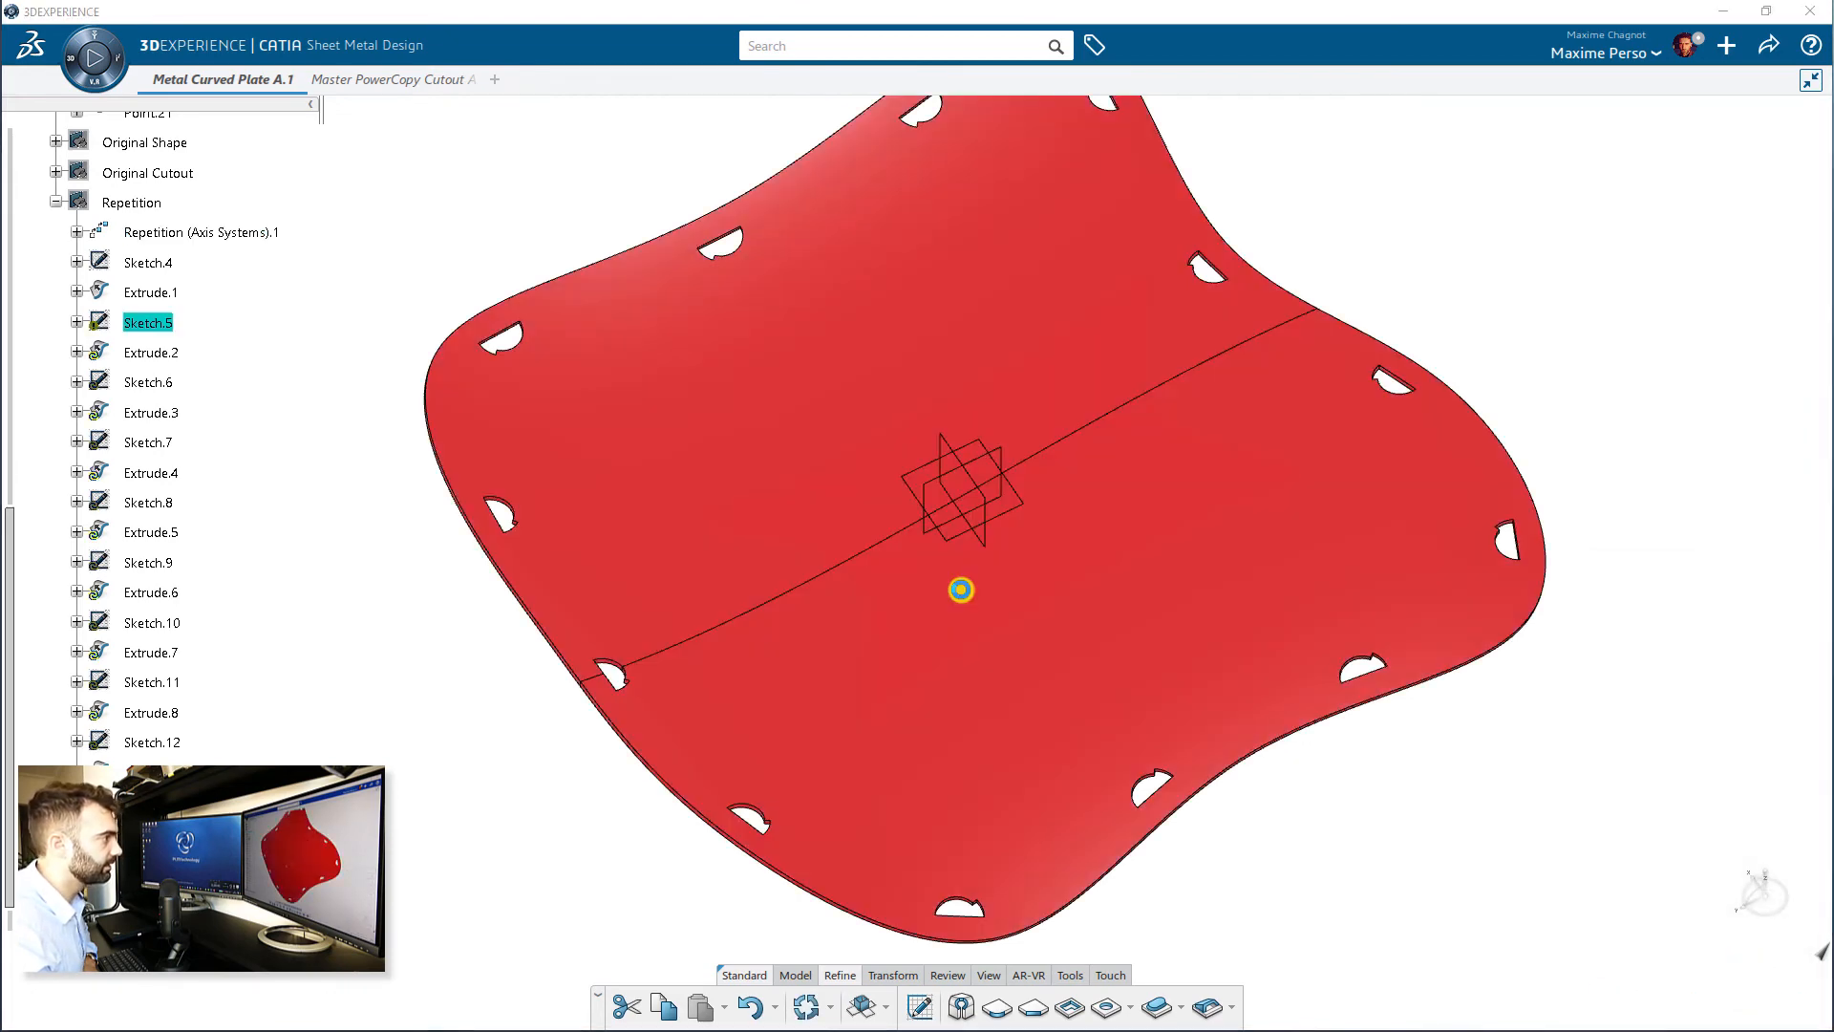
- Close the update diagnosis, update the part again and dismiss the diagnosis without editing the listed features
click(1795, 999)
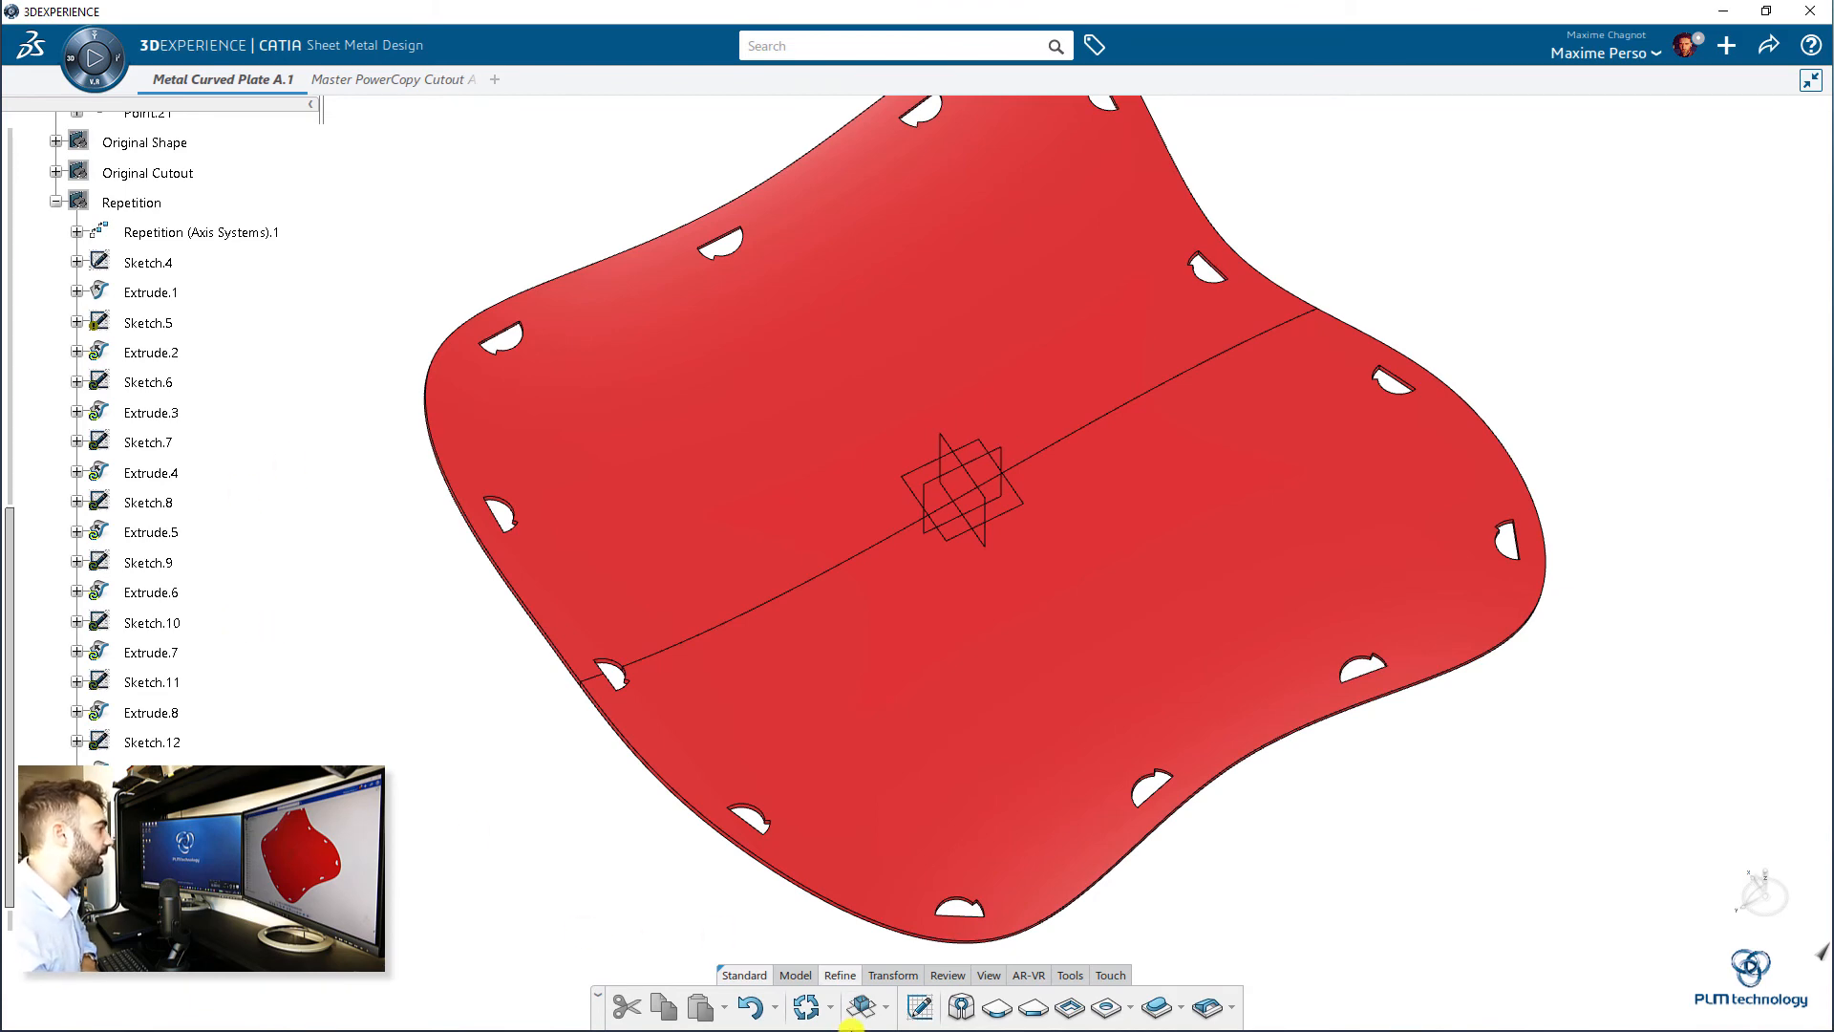
click(805, 1007)
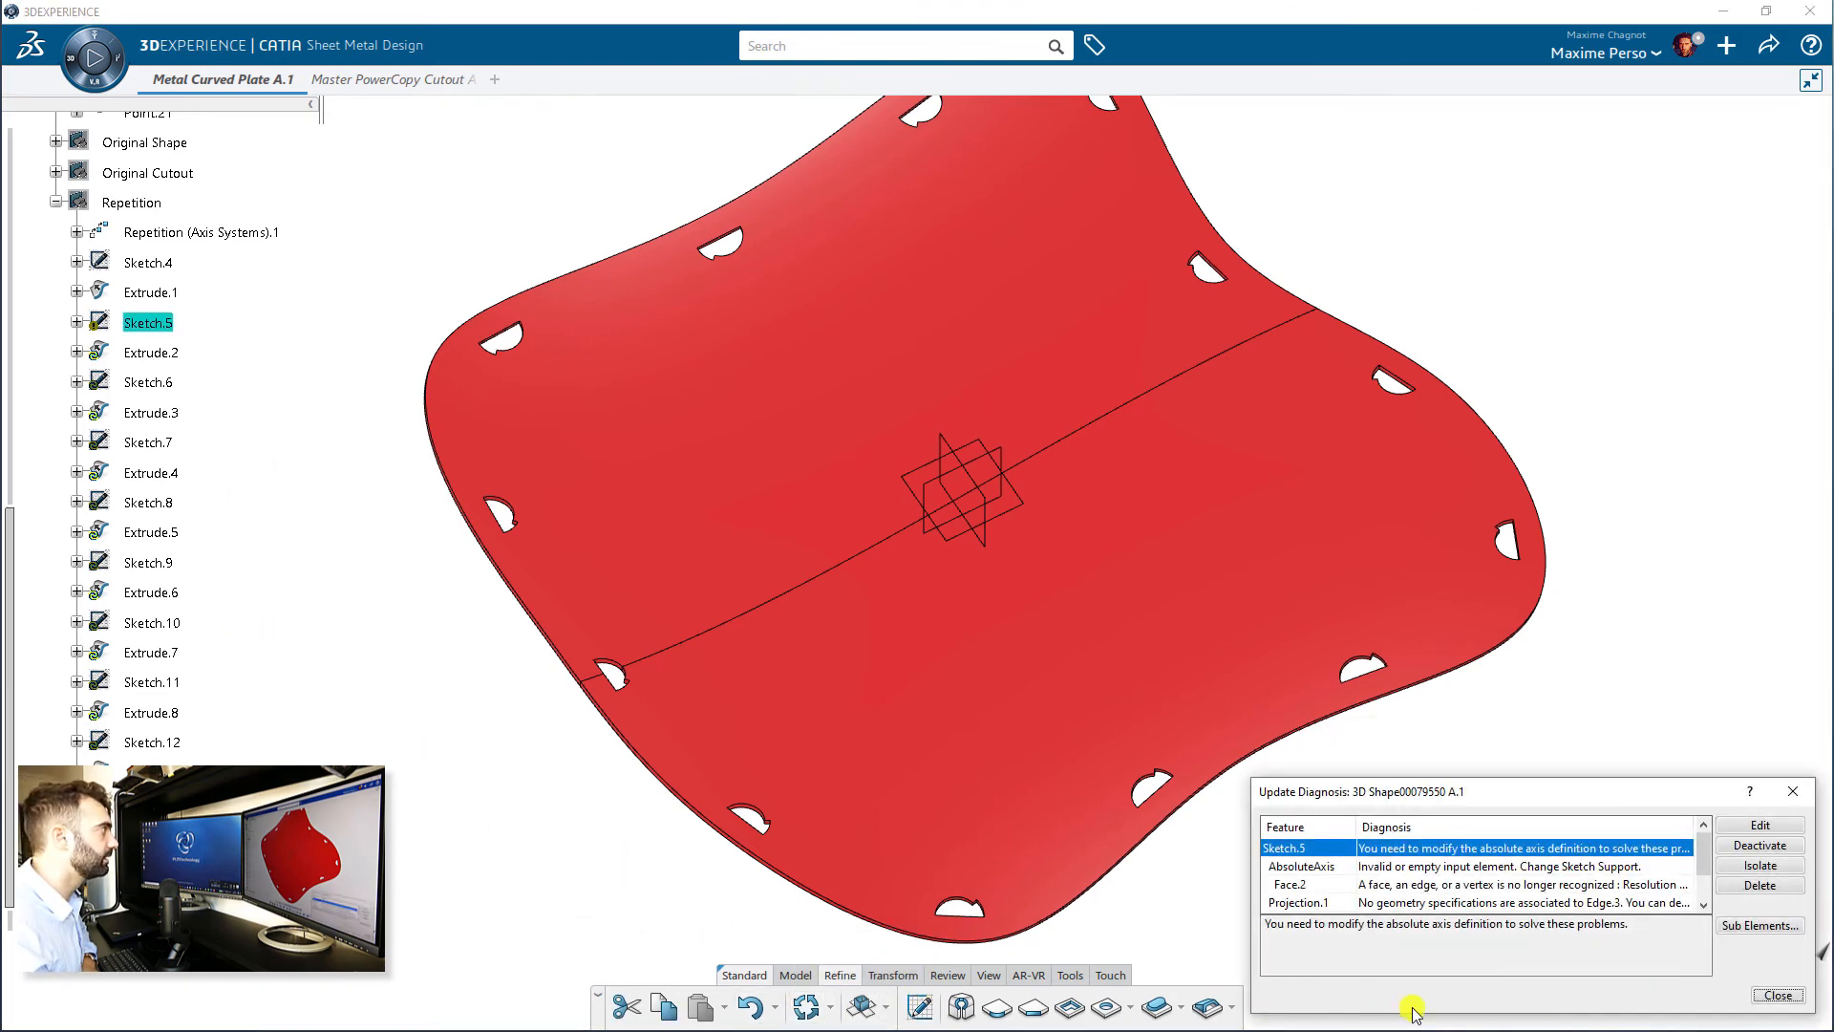
click(1778, 997)
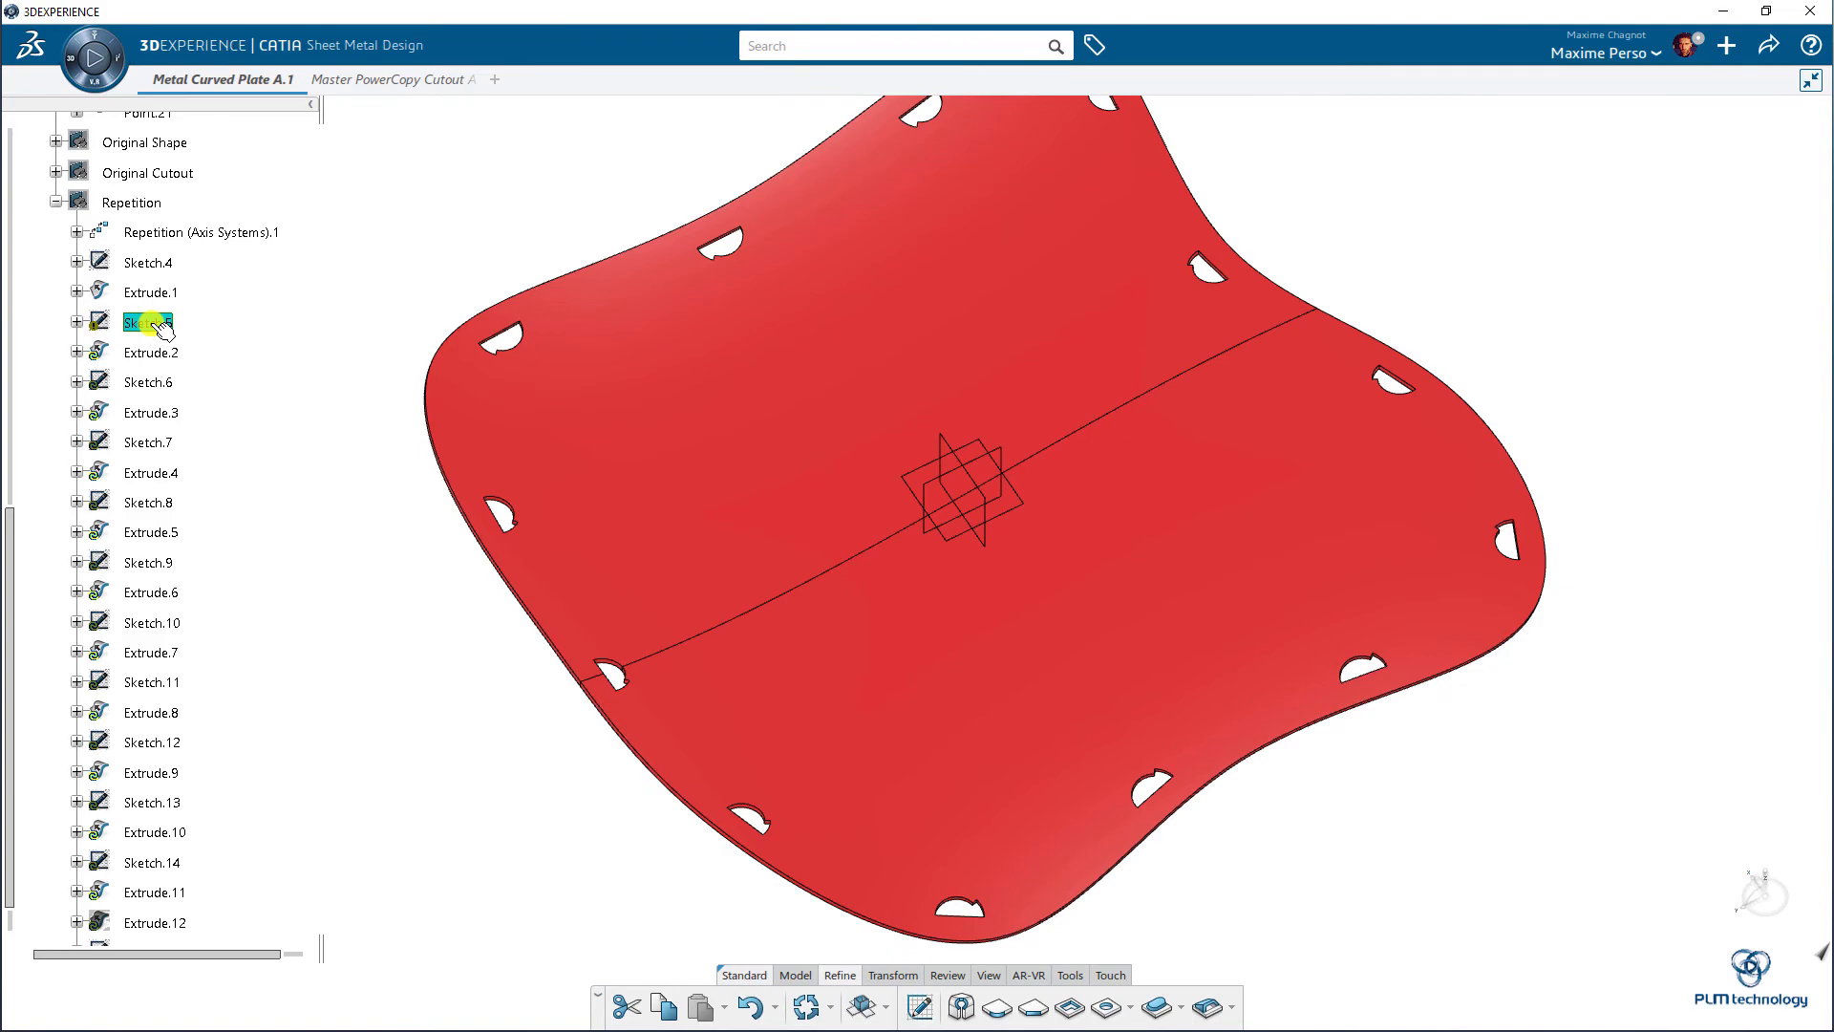
- Open Sketch.5 of the Repetition geometrical set for editing and check its available context commands
double_click(157, 324)
right_click(153, 325)
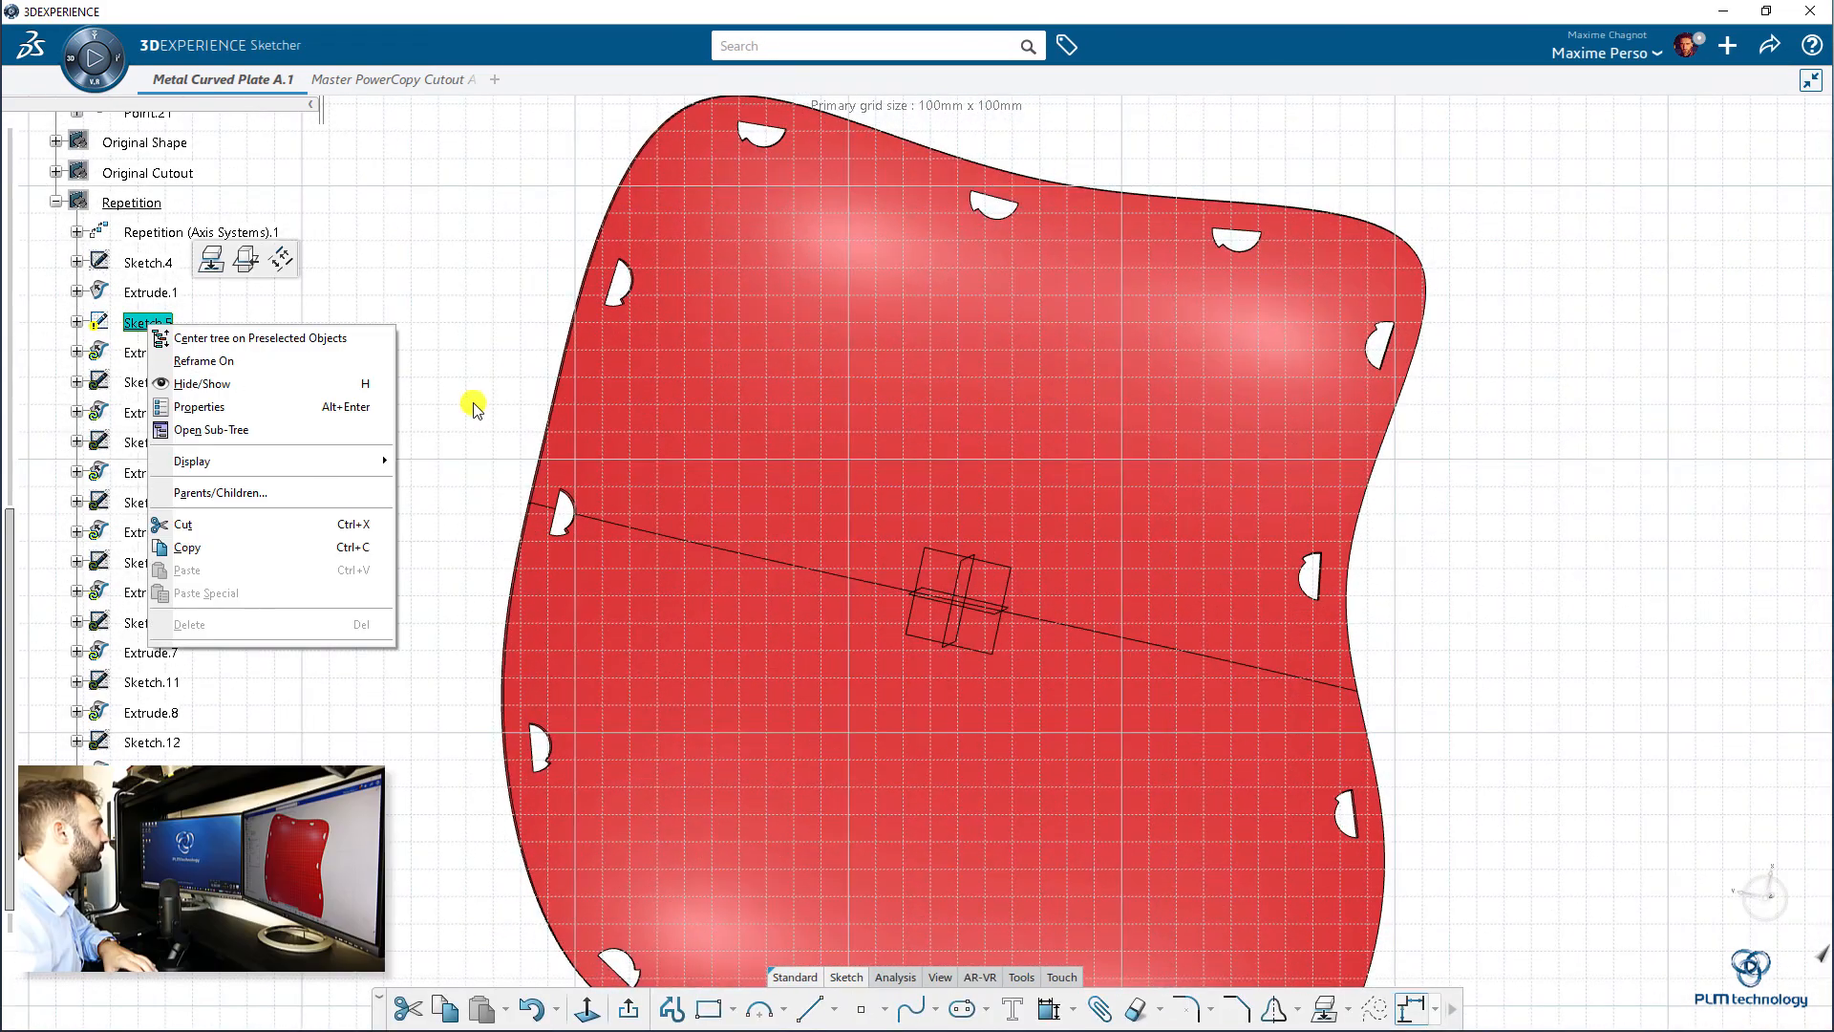
click(141, 324)
right_click(131, 324)
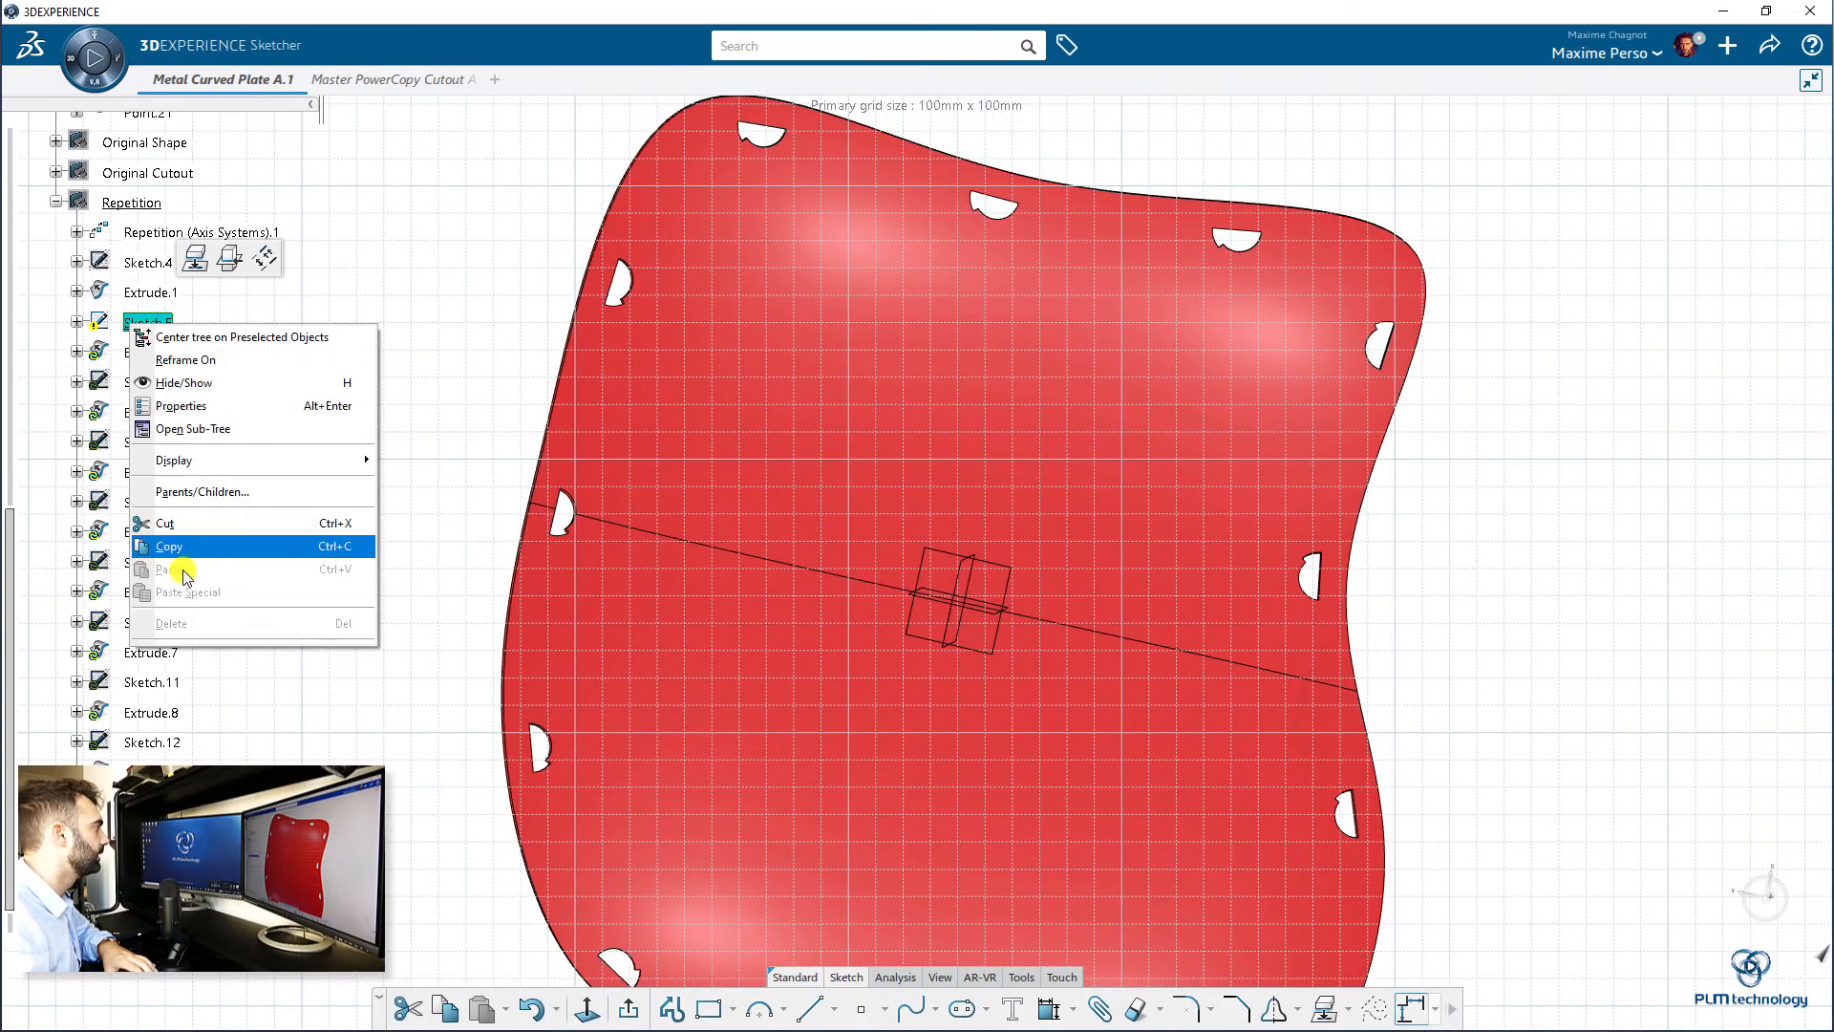
click(415, 390)
double_click(150, 322)
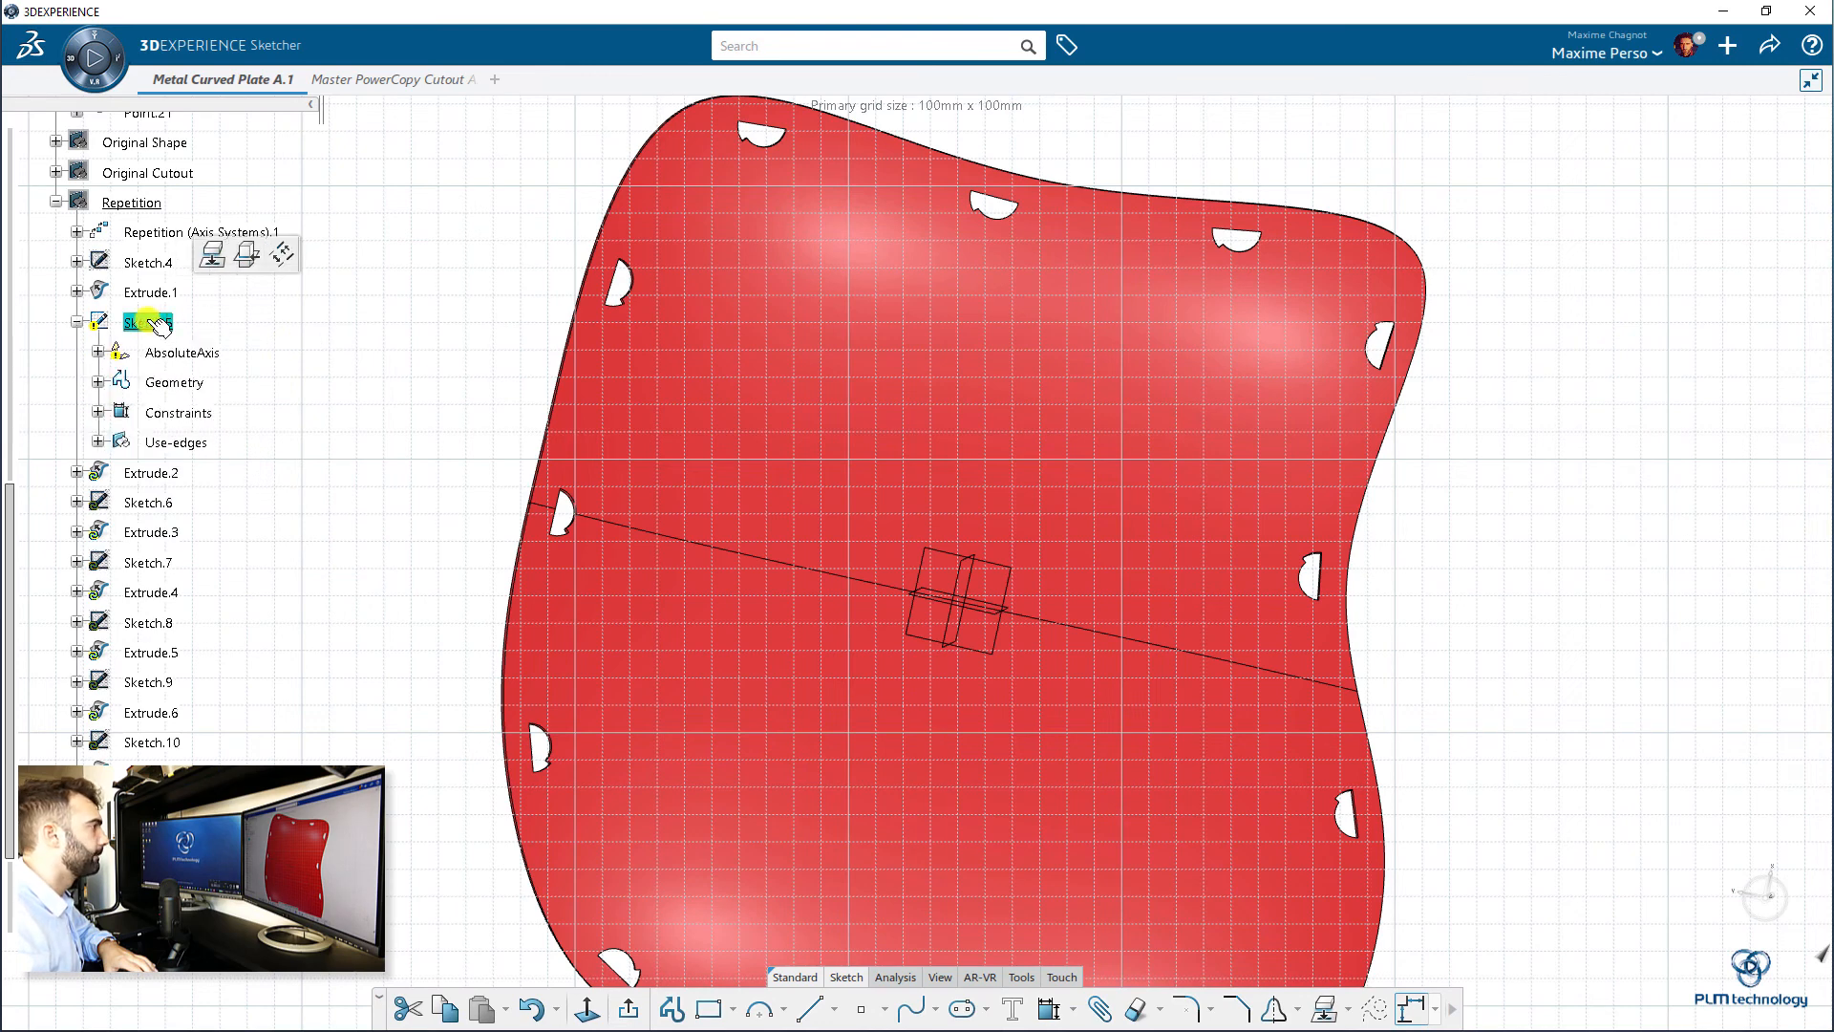
double_click(158, 324)
- Show the Repetition geometrical set, exit Sketch.5 and close the update diagnosis
click(134, 203)
right_click(139, 202)
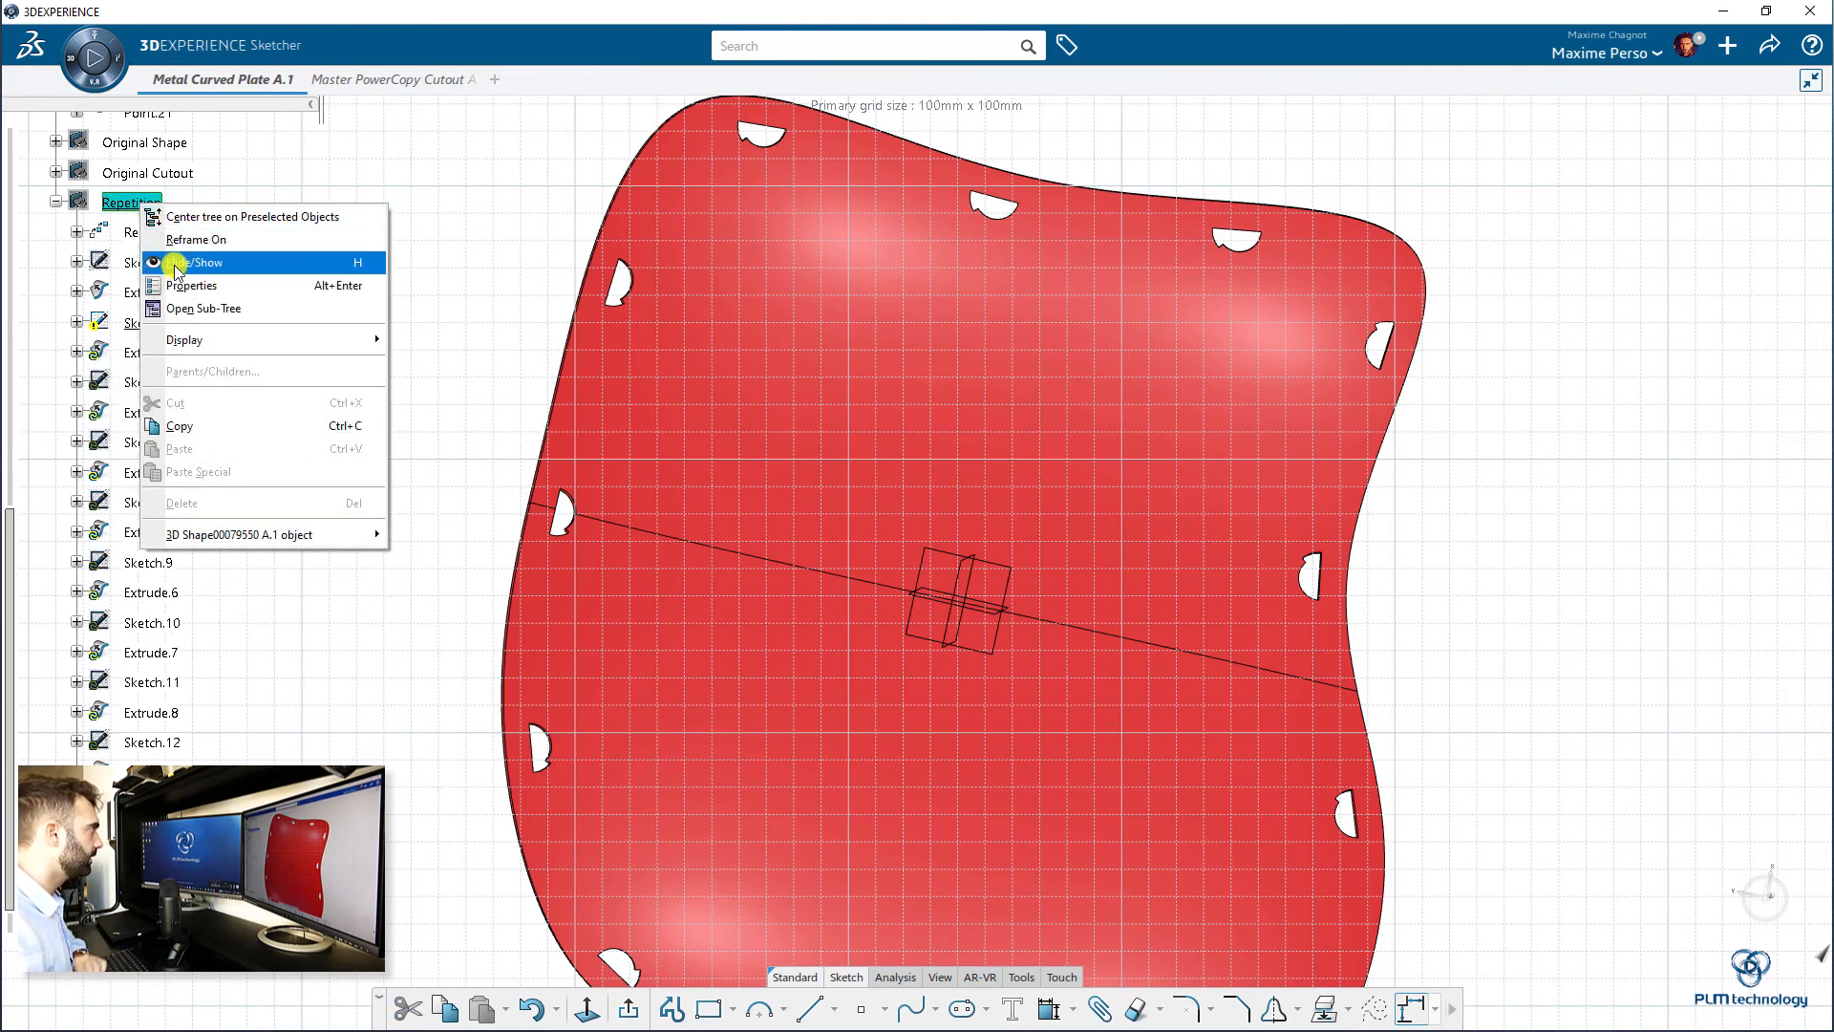
click(191, 261)
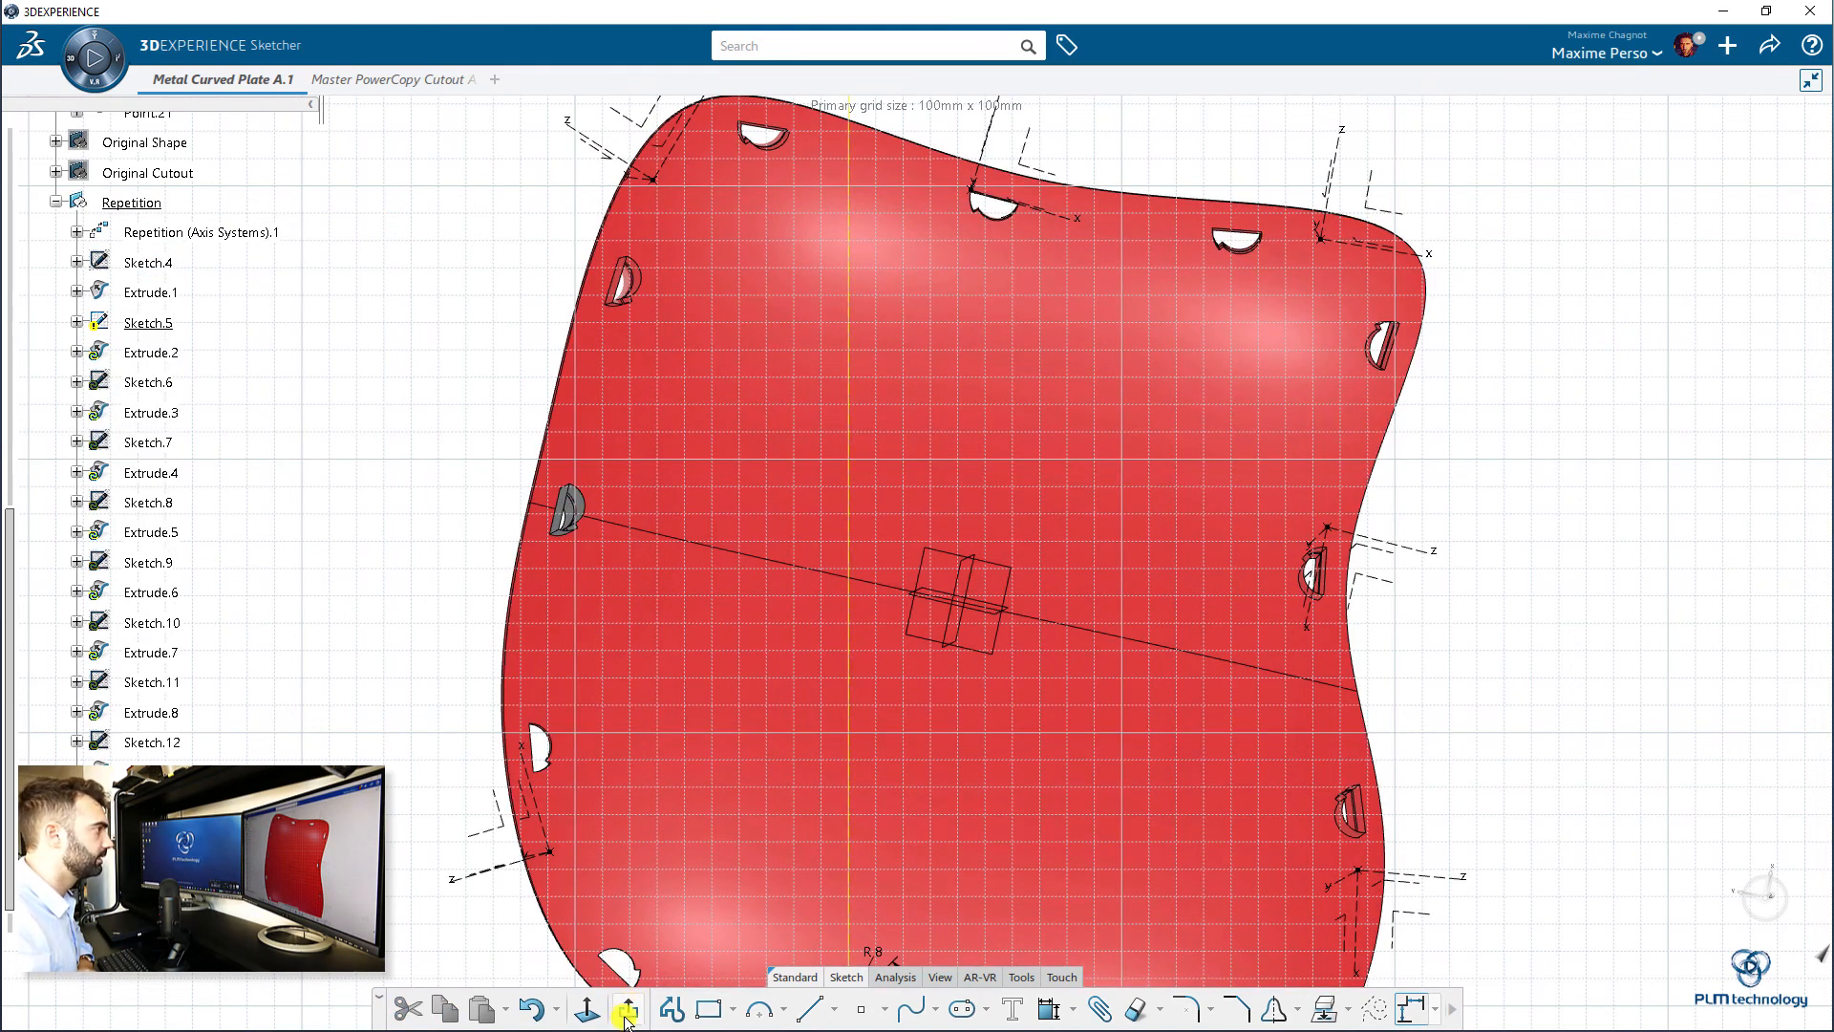
click(626, 1013)
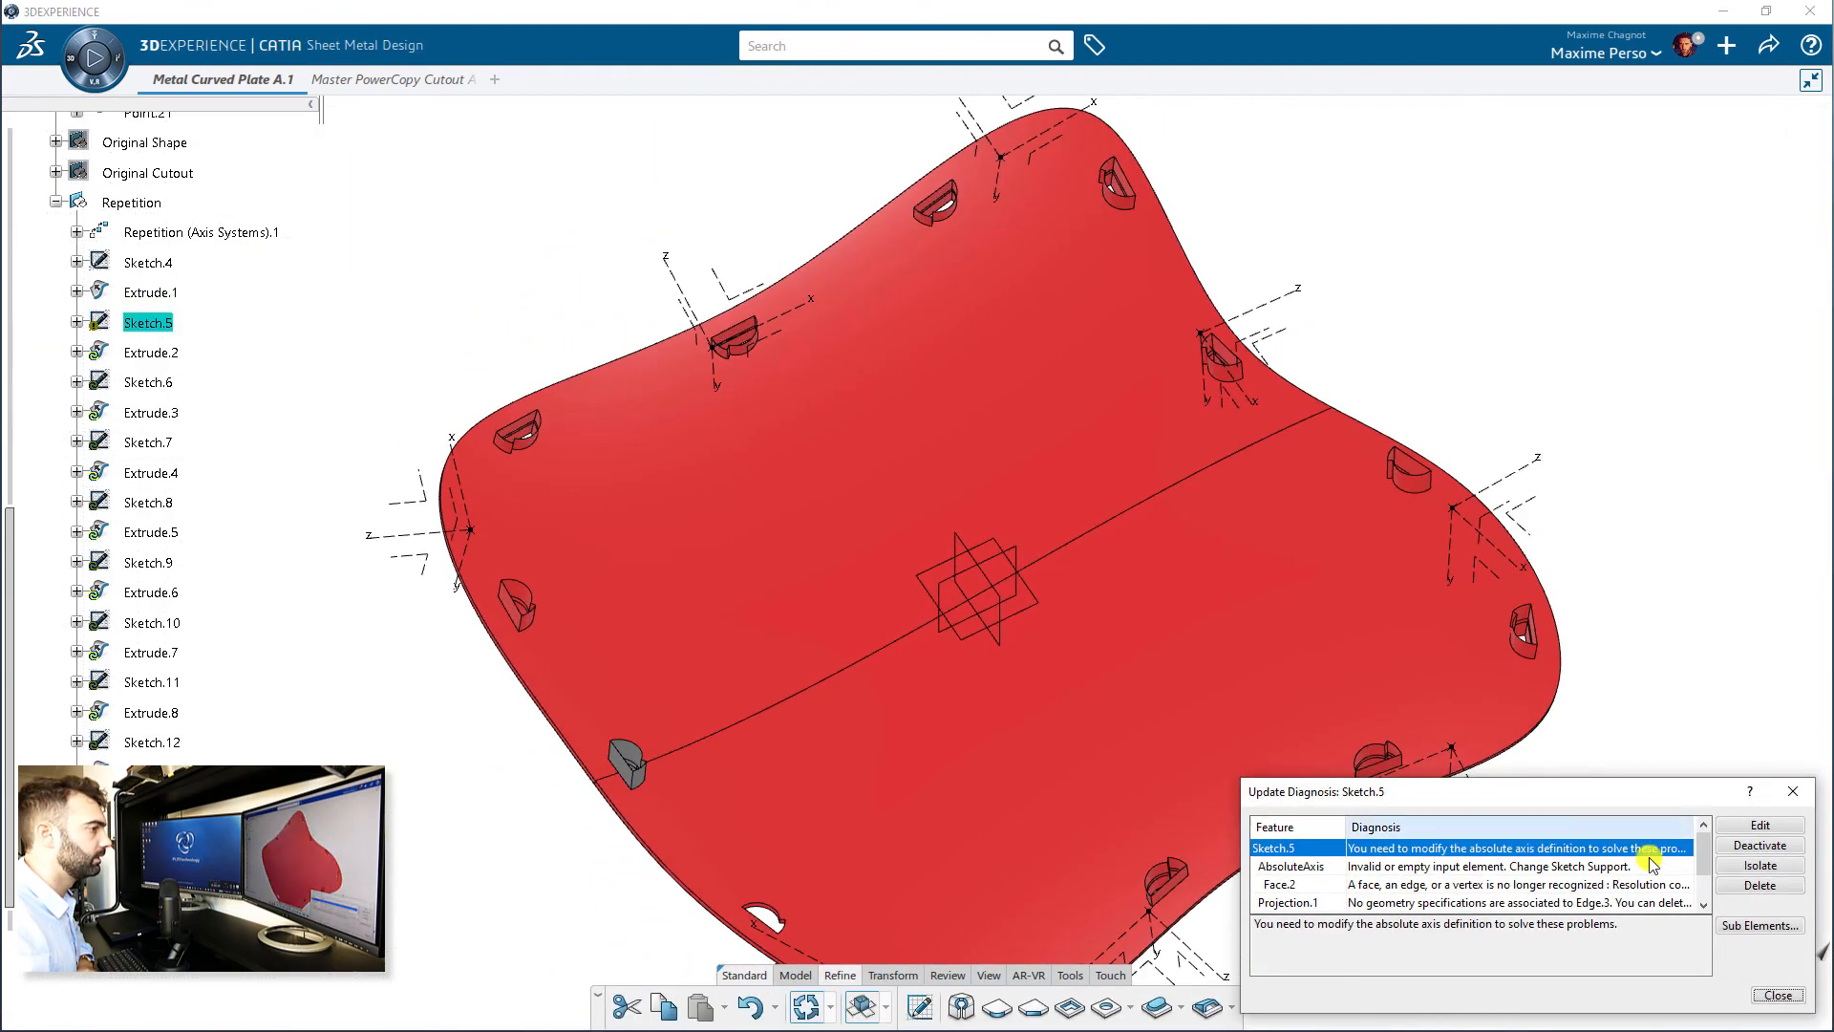
click(1777, 994)
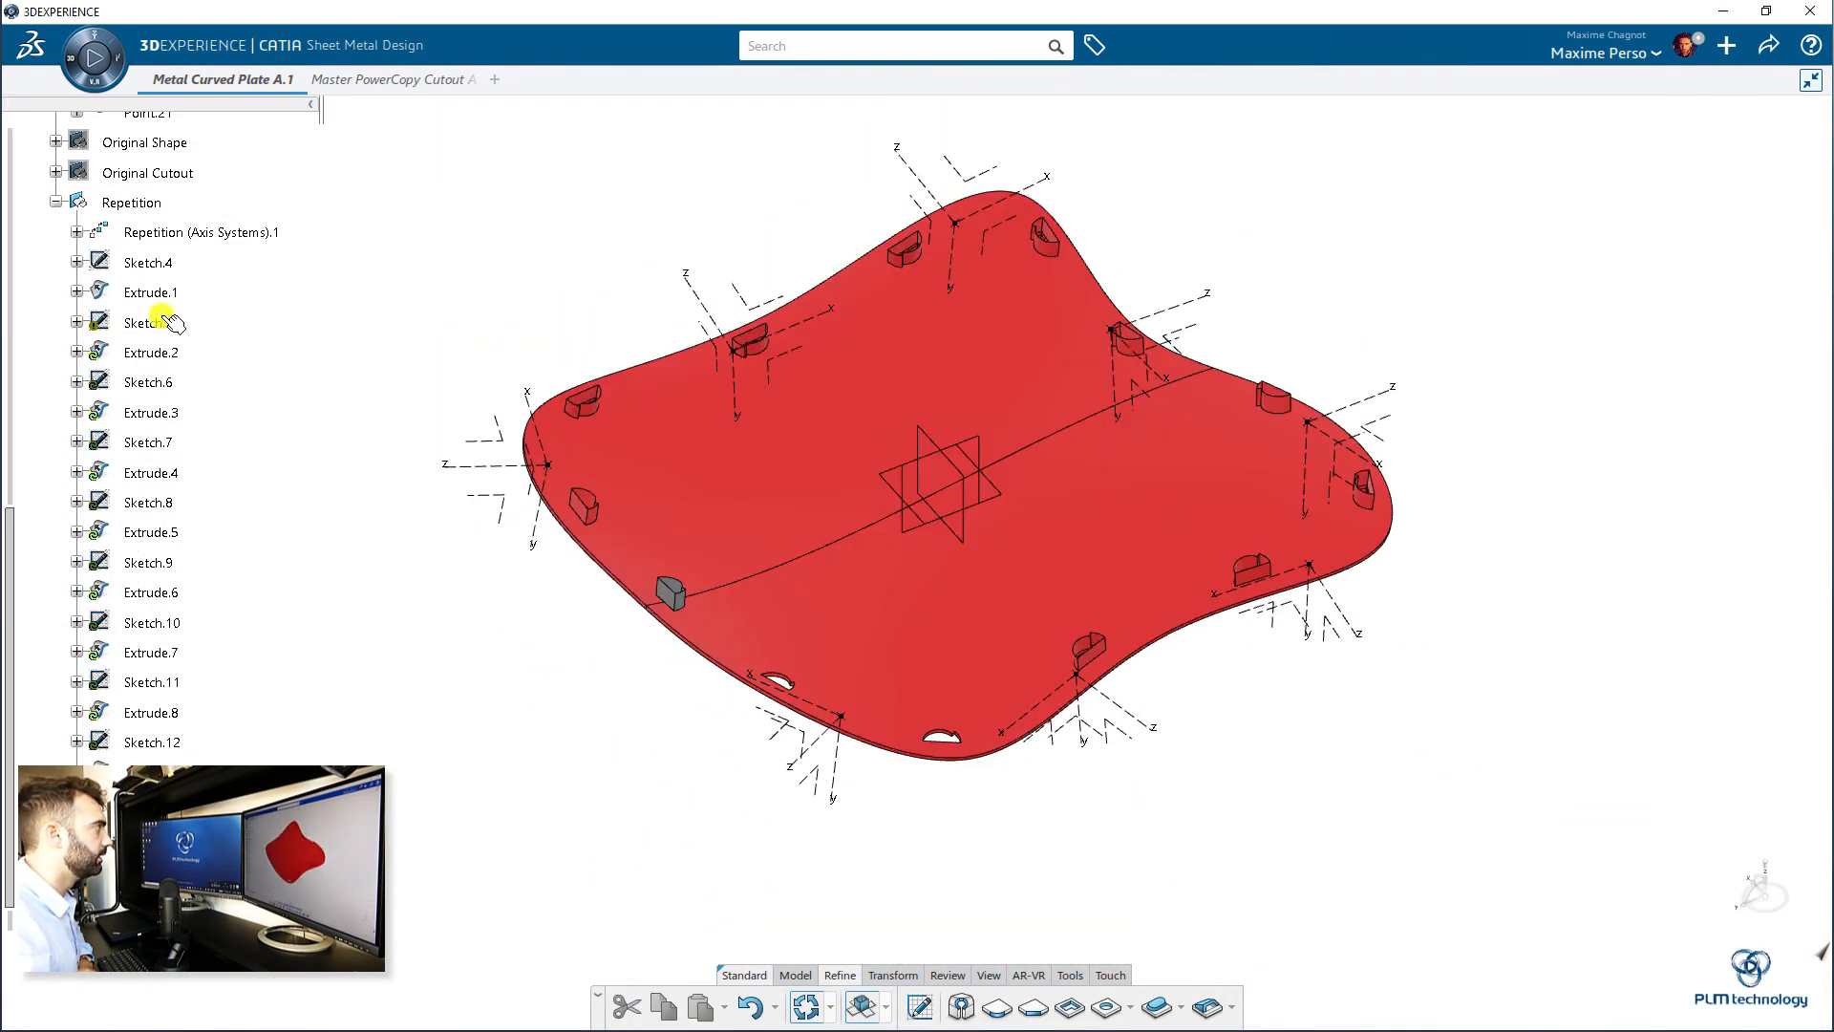
- Delete Sketch.5 and all its children from the Repetition geometrical set, and dismiss the update diagnosis
click(162, 322)
scroll(139, 492, down, 7)
scroll(151, 501, up, 9)
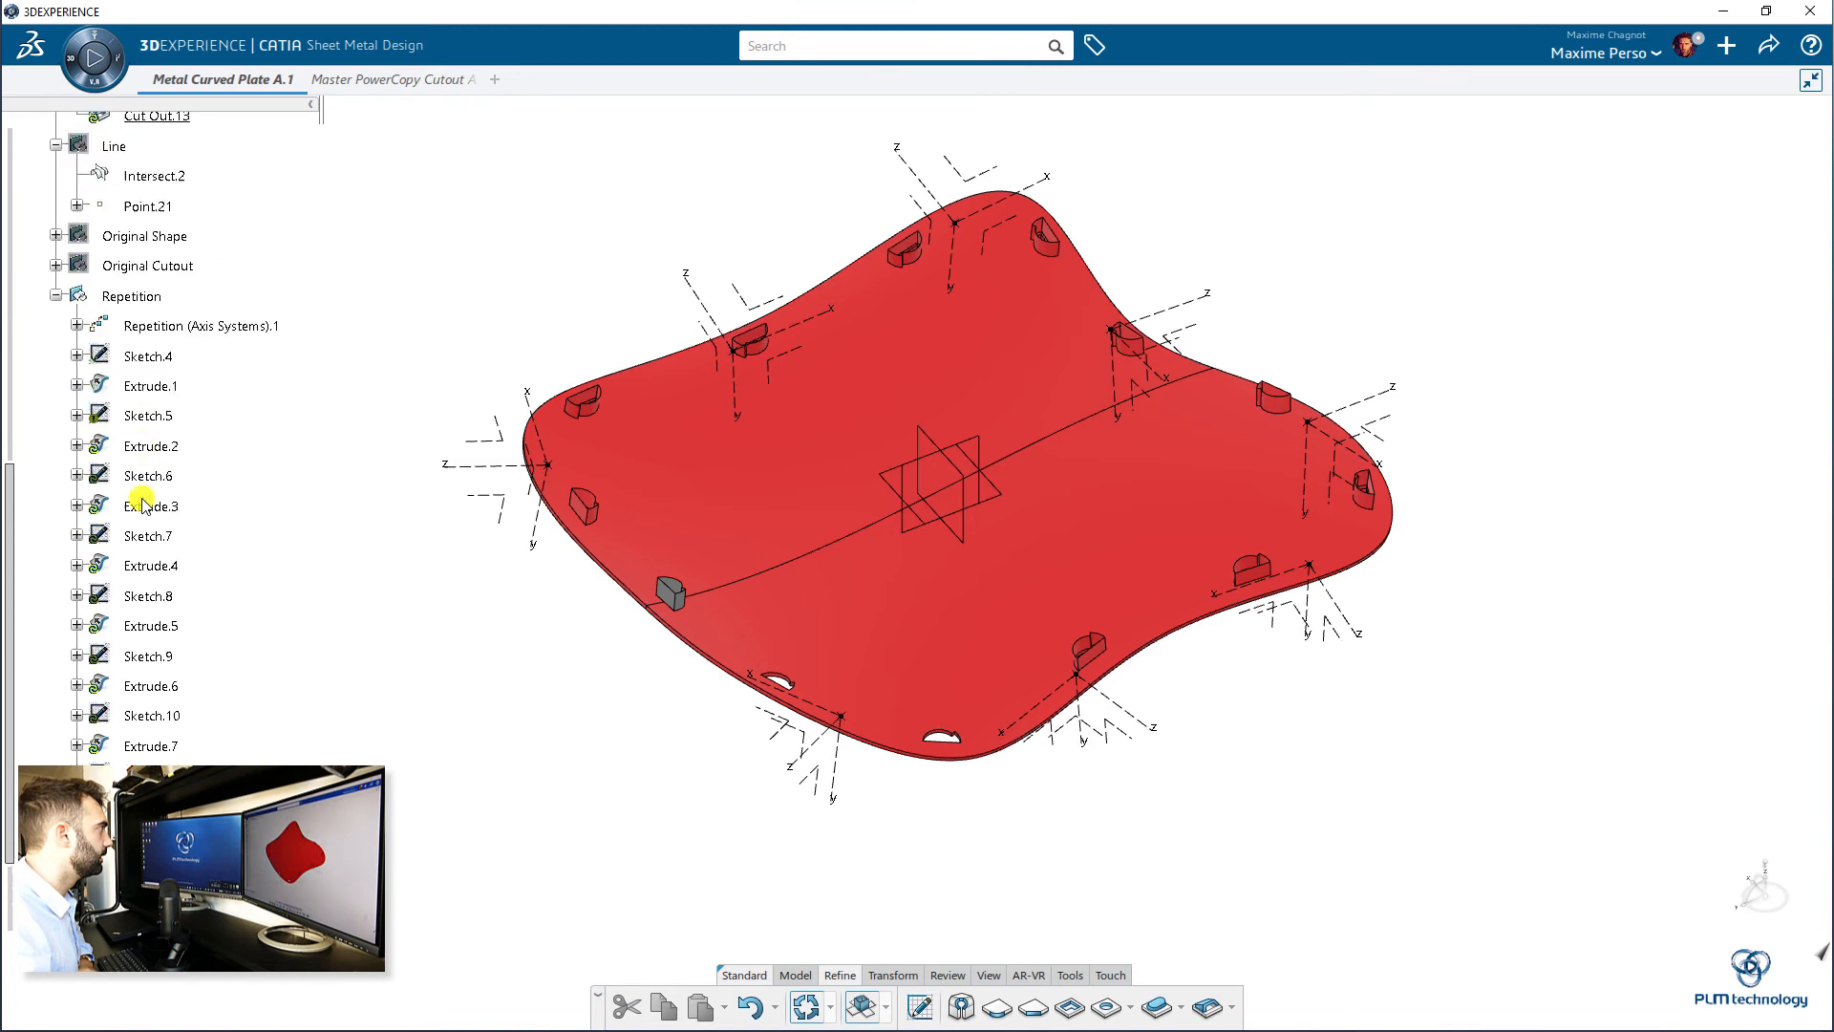
right_click(146, 511)
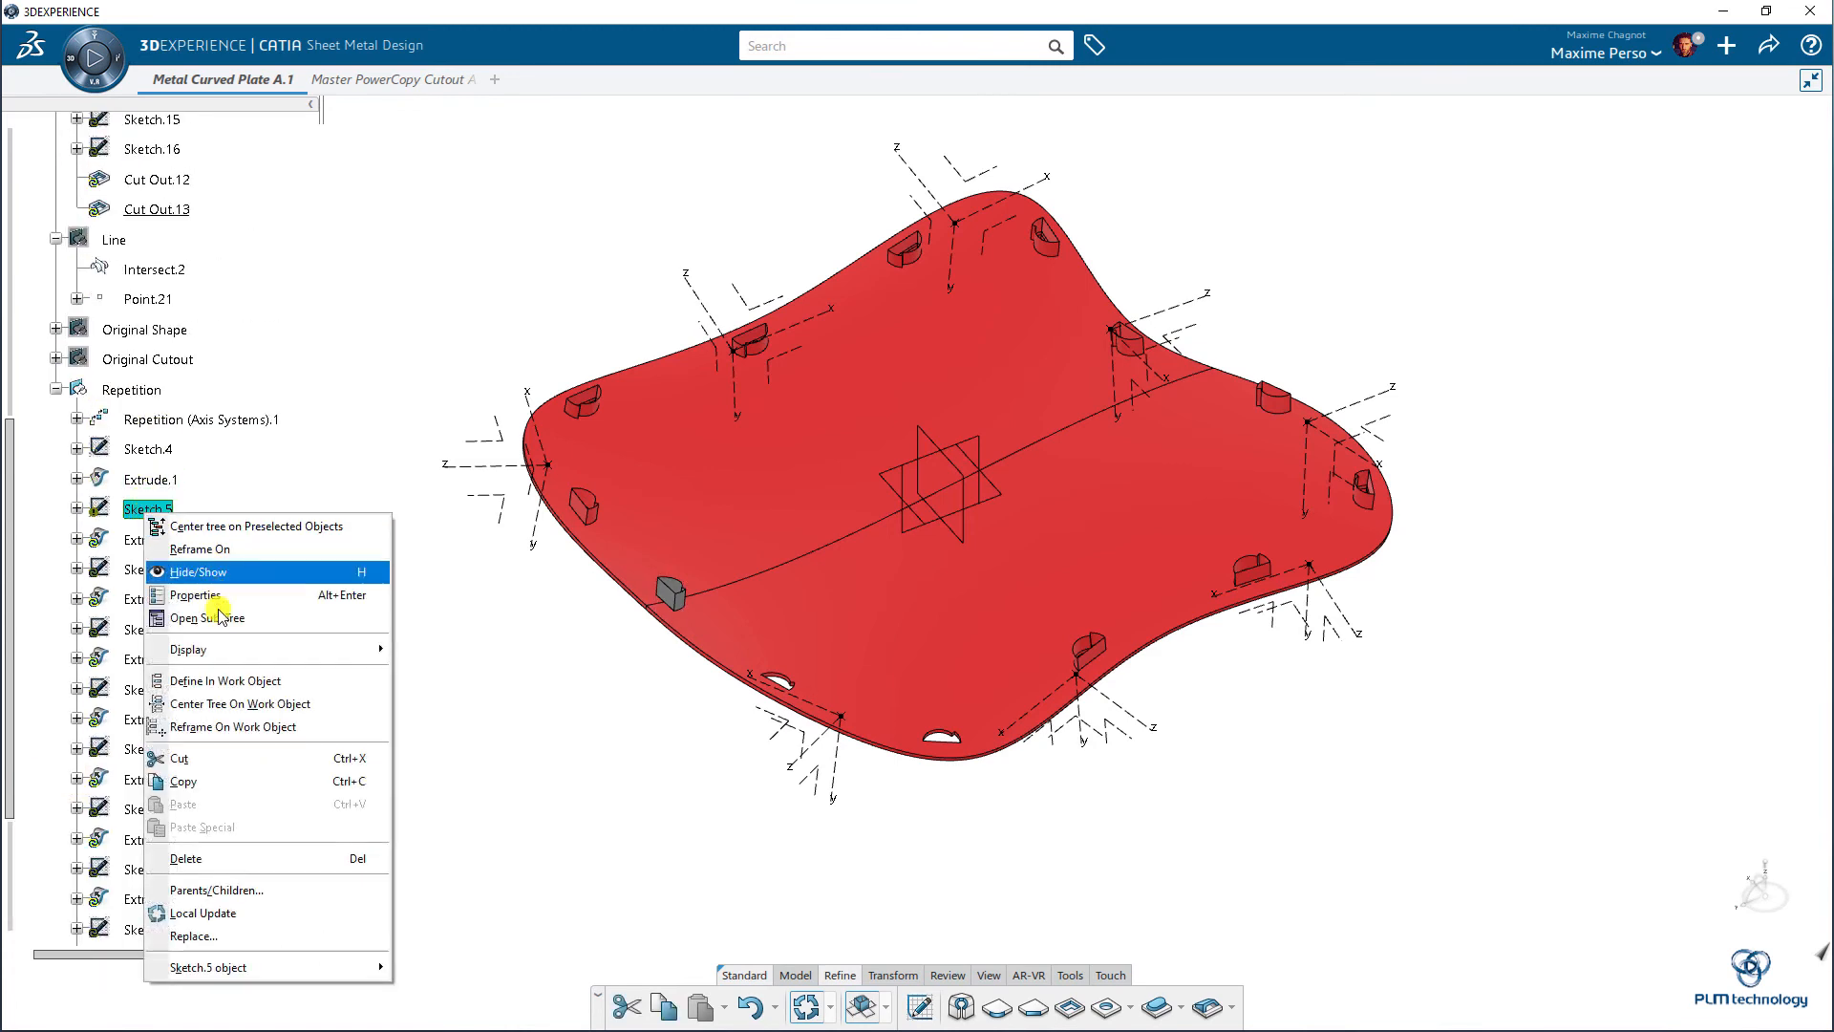
click(227, 858)
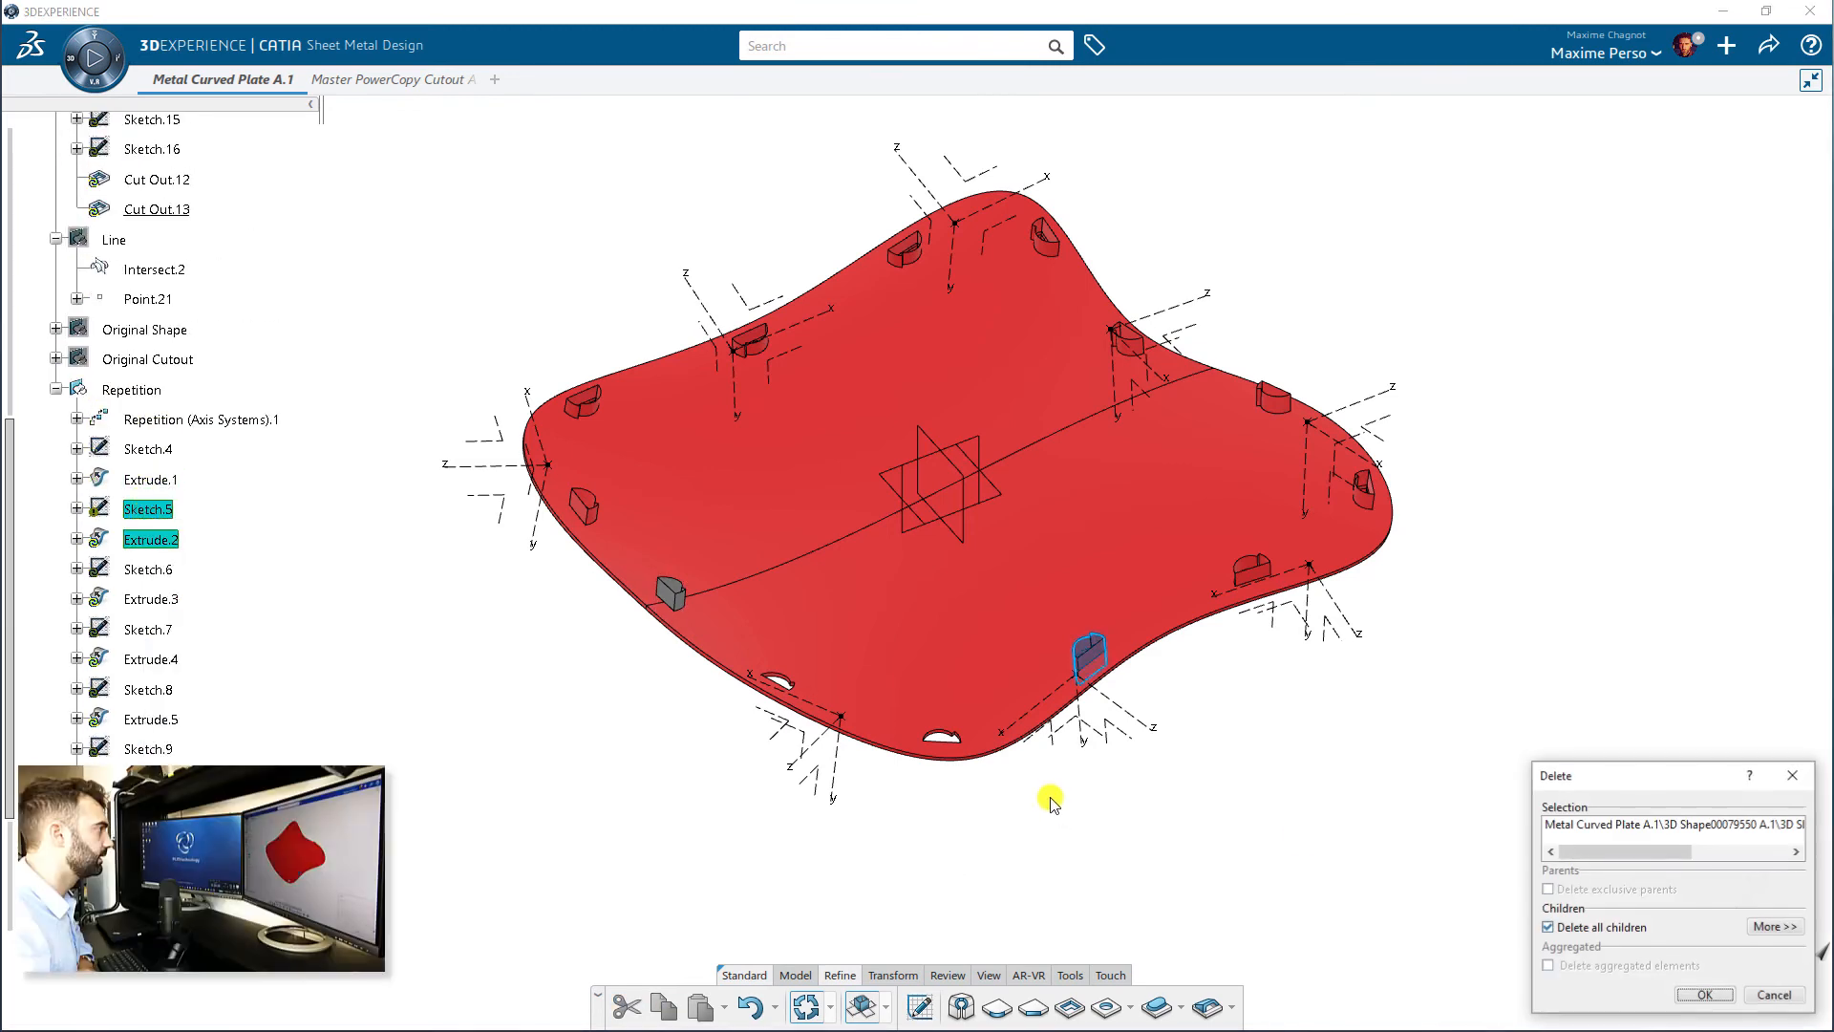
click(1704, 996)
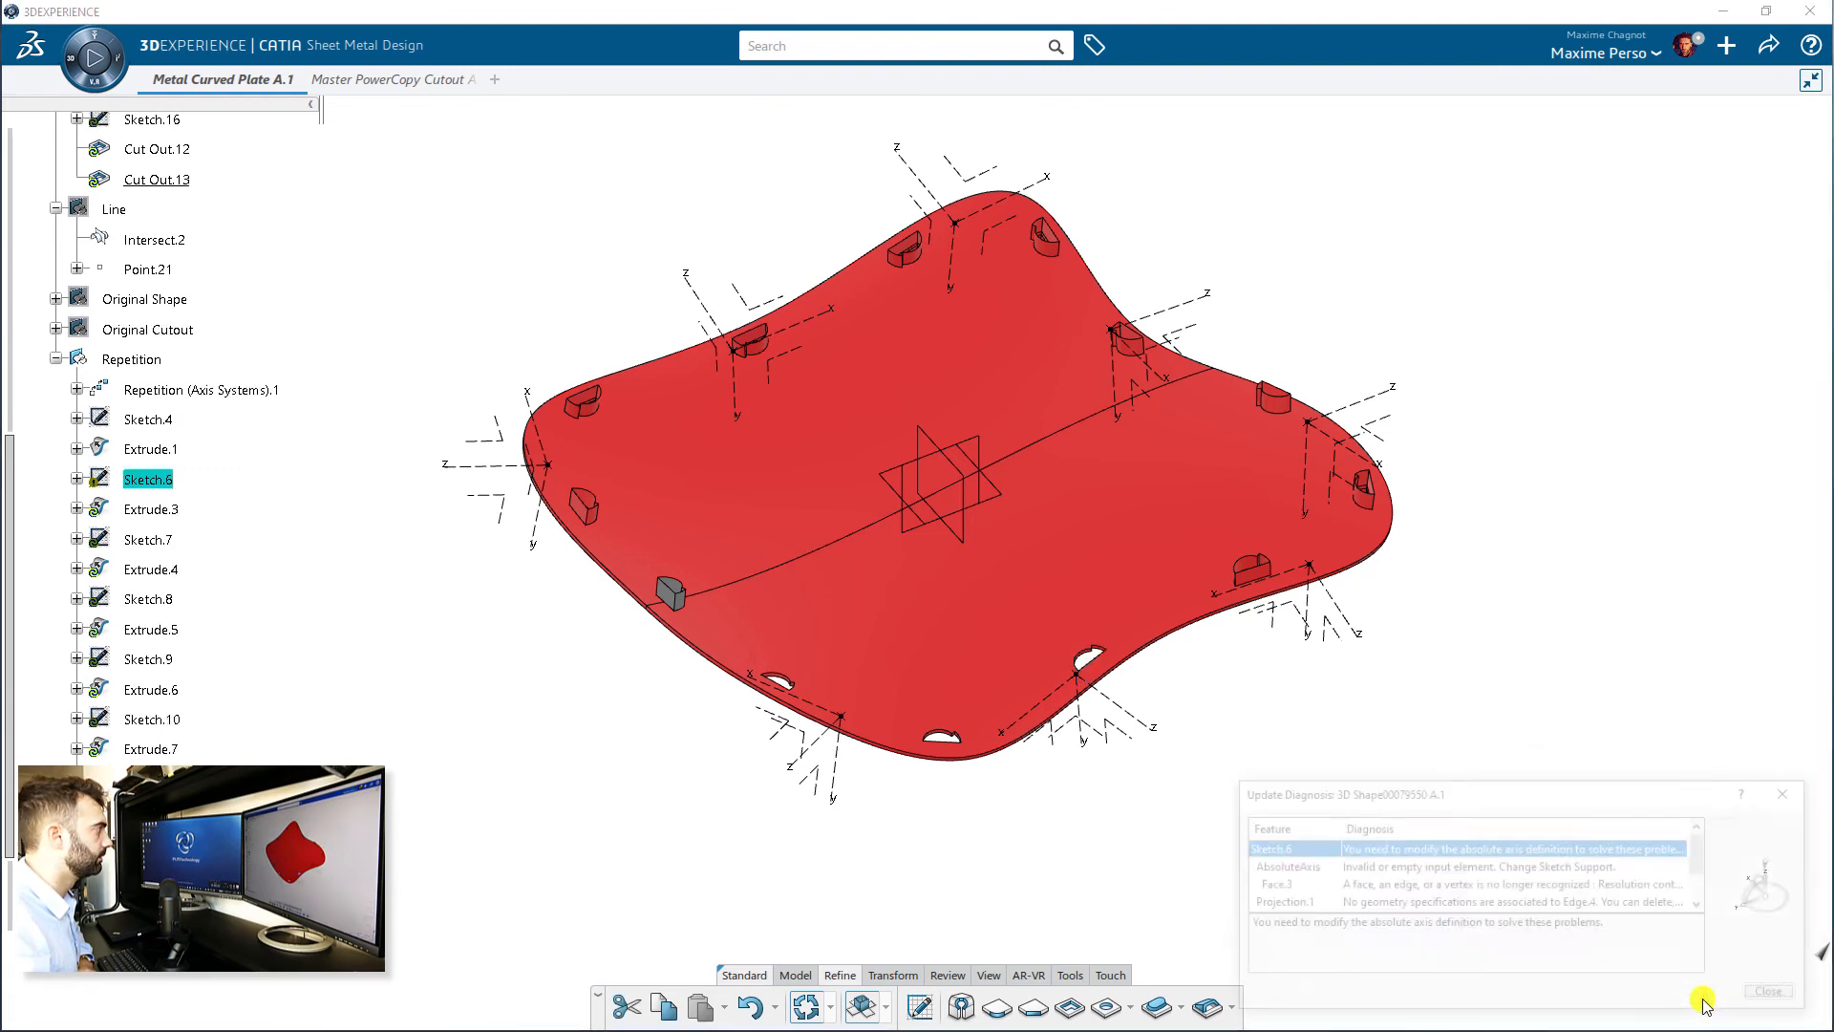
click(1779, 997)
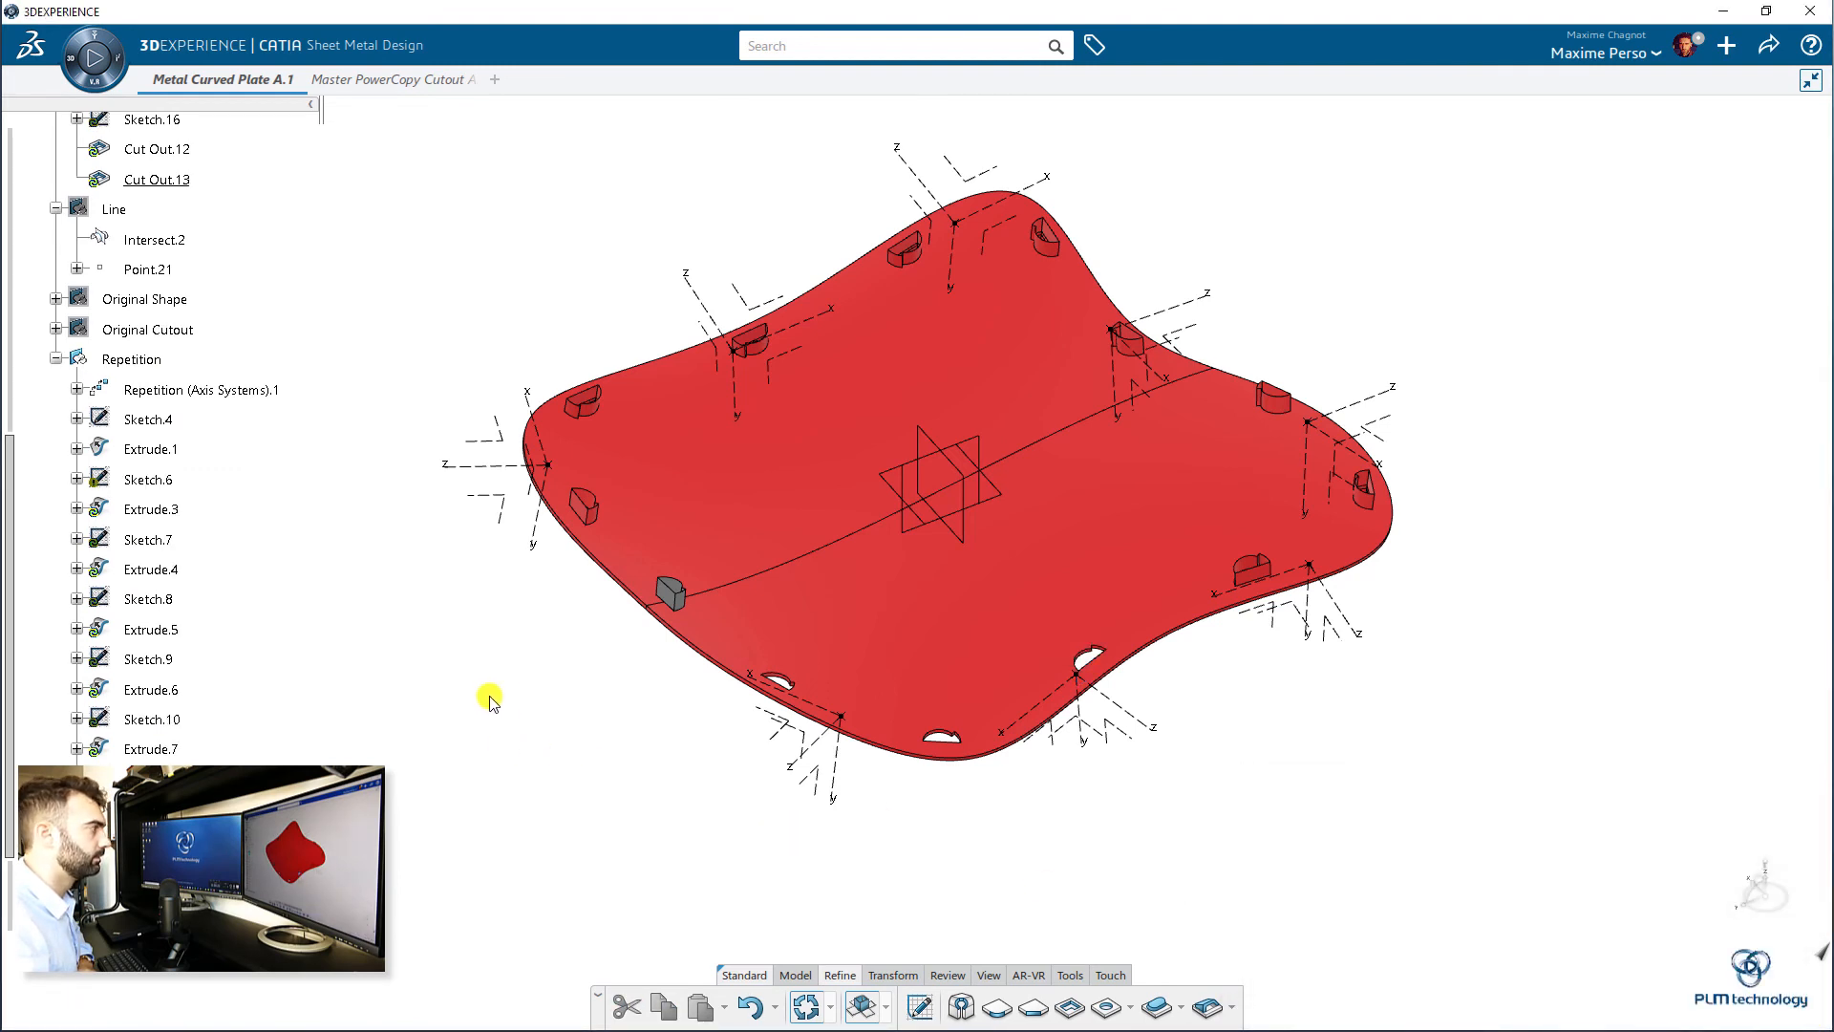
- Delete Sketch.6 of the Repetition geometrical set with all its children and dismiss the update diagnosis
right_click(151, 479)
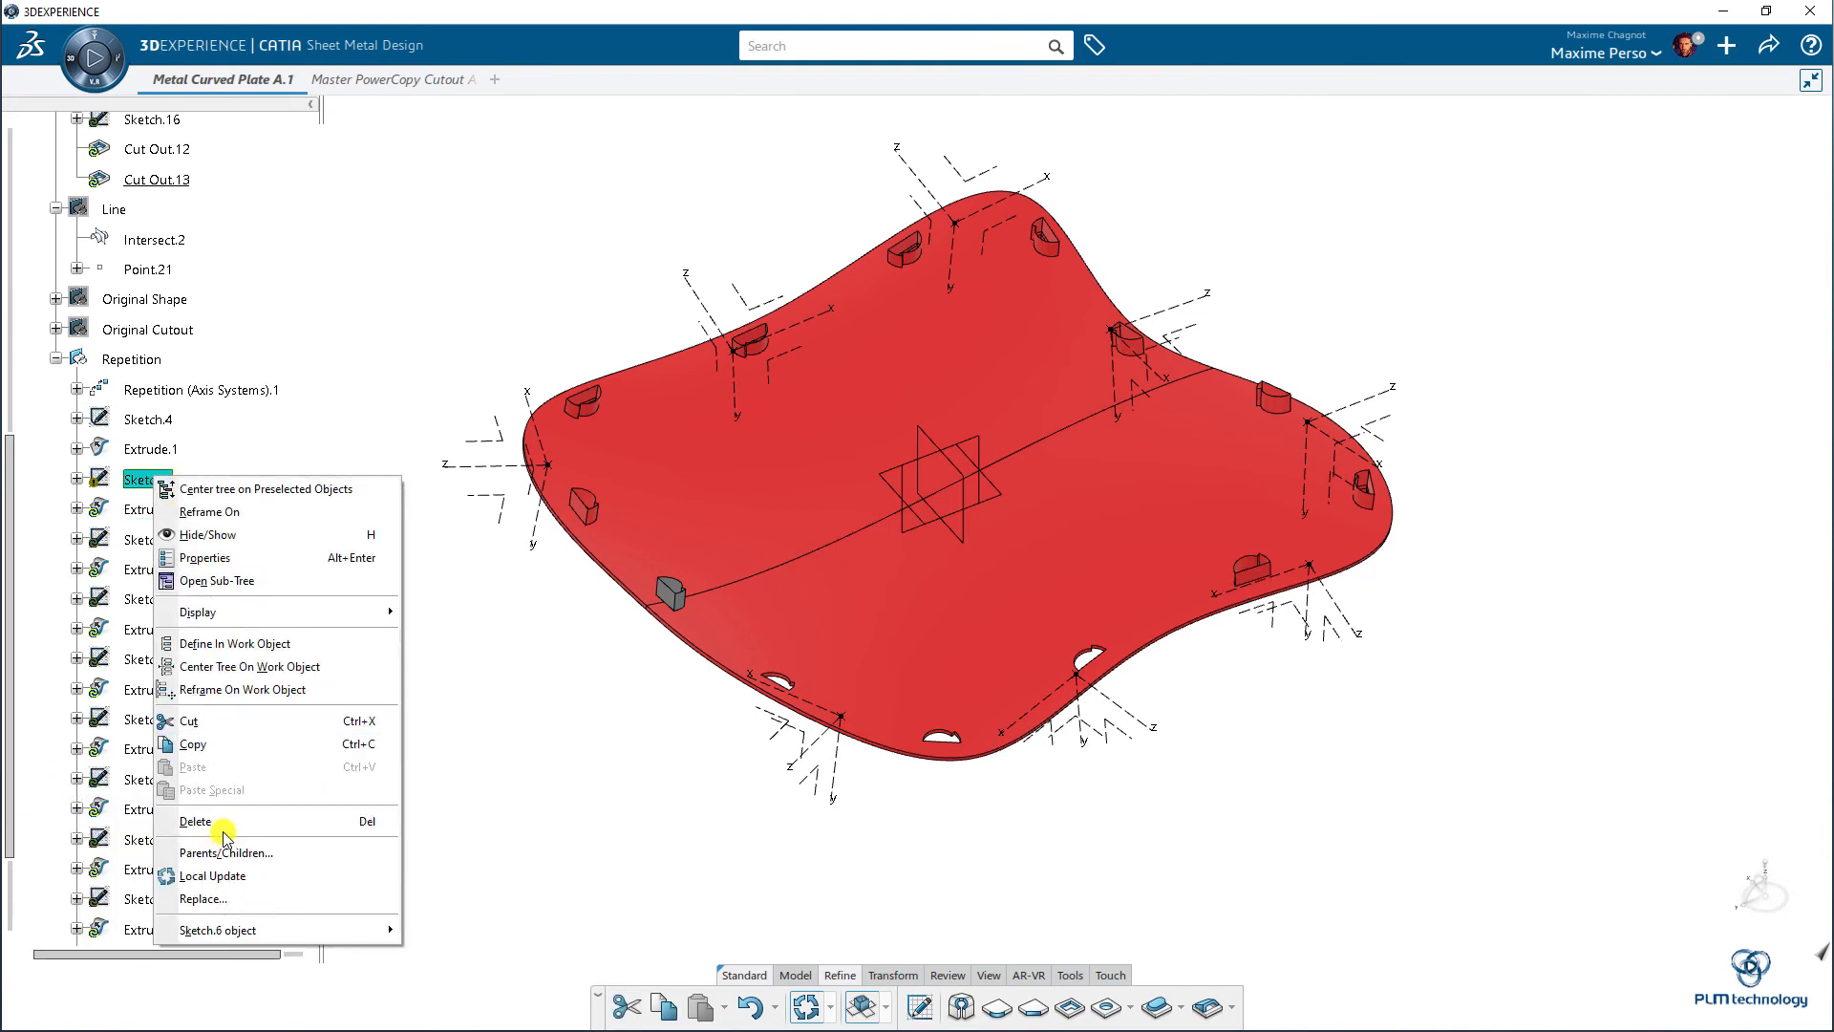
click(195, 822)
click(1704, 994)
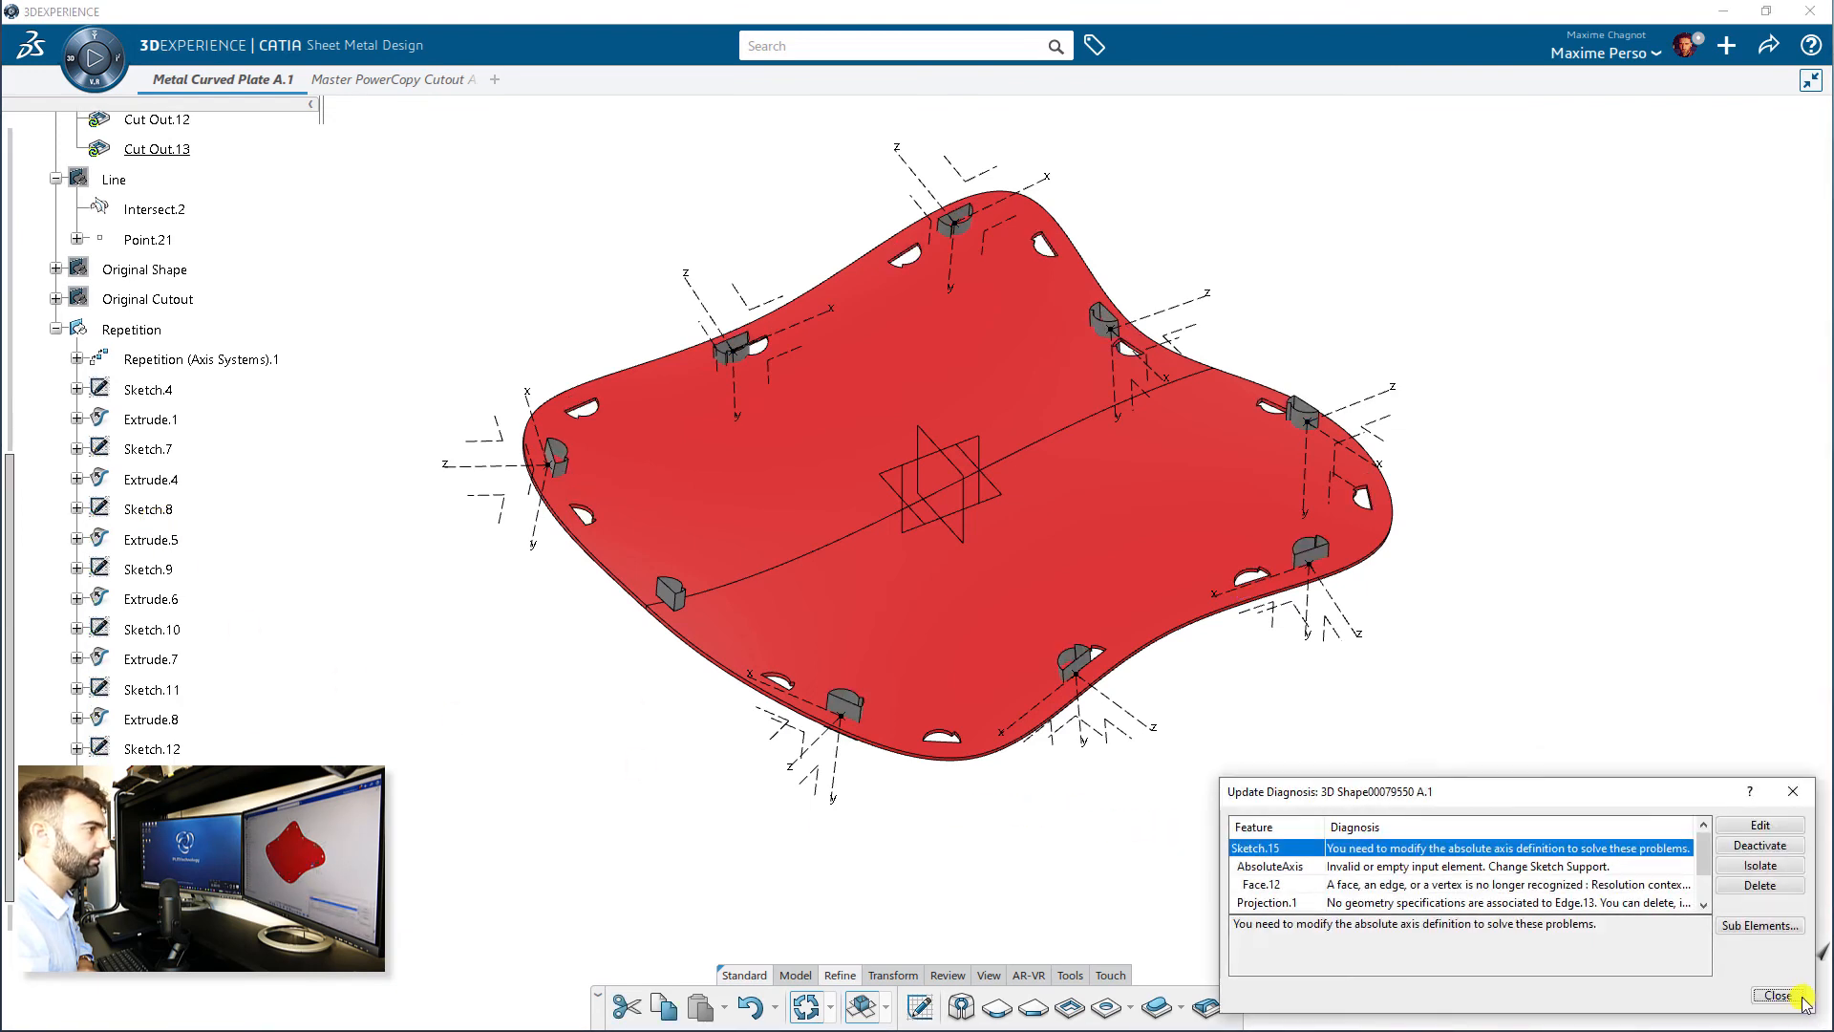
click(1777, 995)
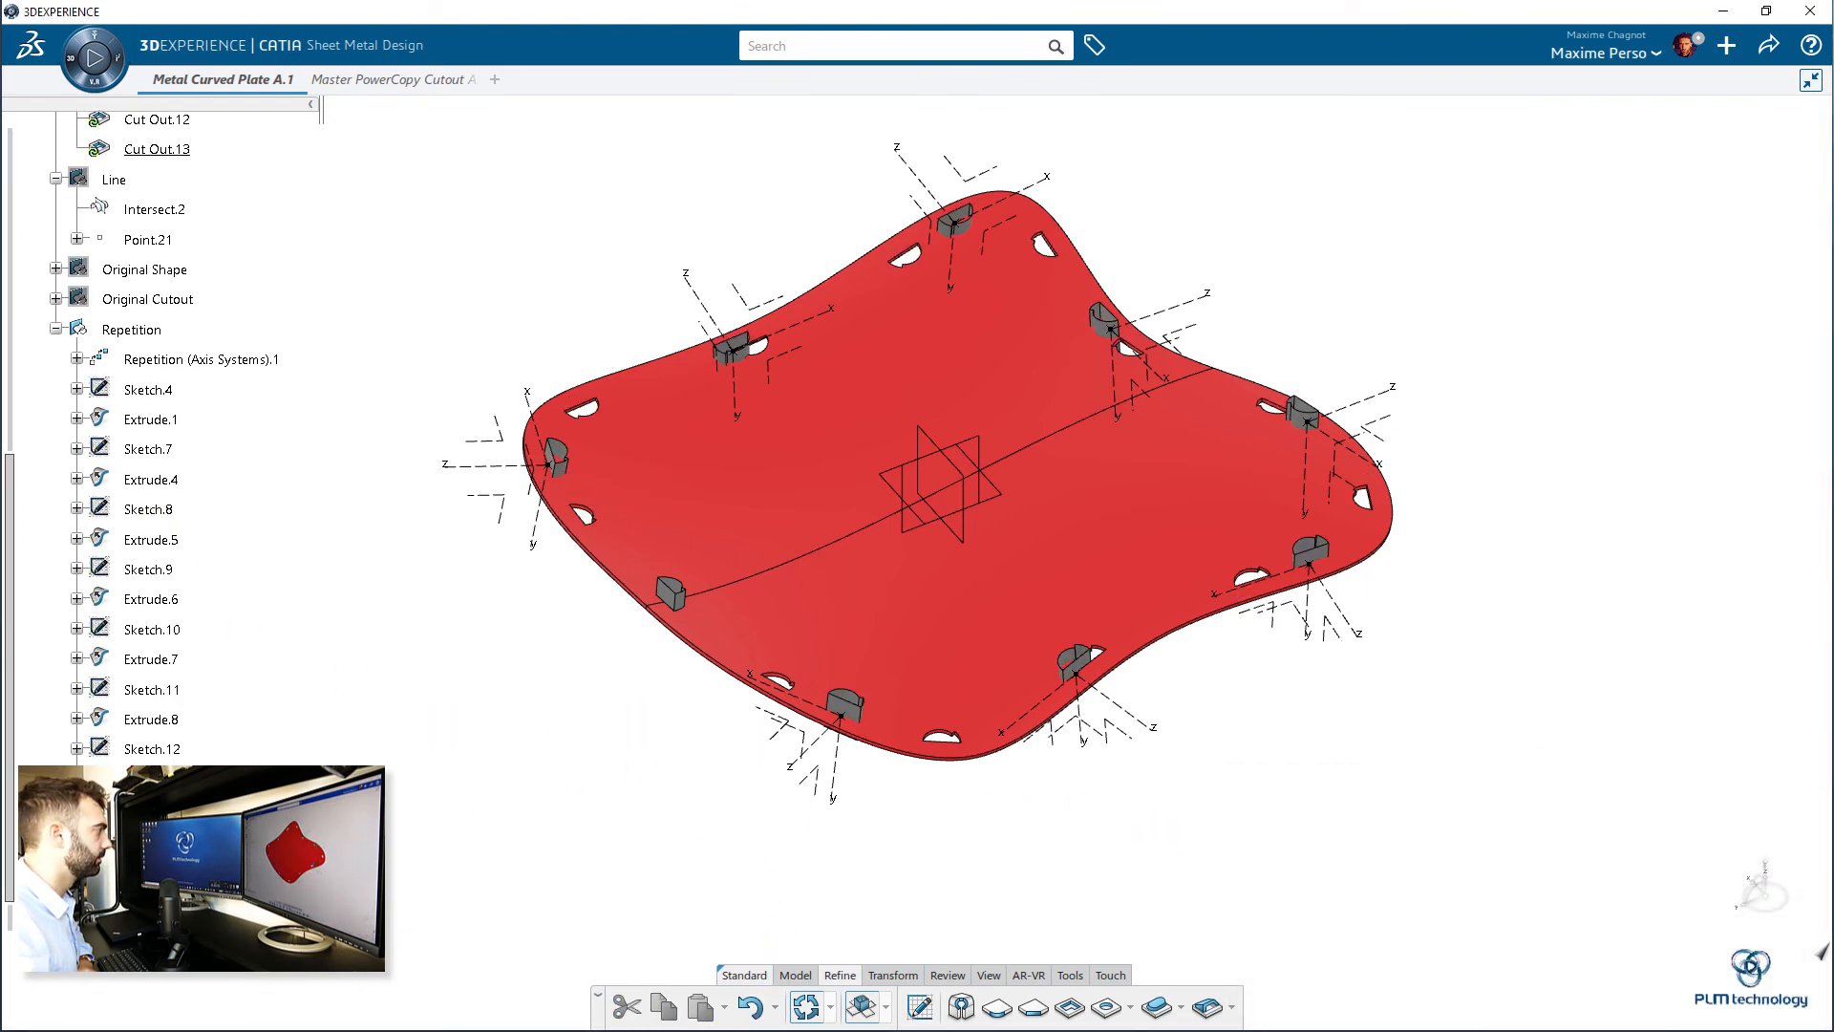
- Delete Extrude.12 near the end of the Repetition set, including its children, and dismiss the update diagnosis
scroll(191, 745, down, 4)
right_click(148, 556)
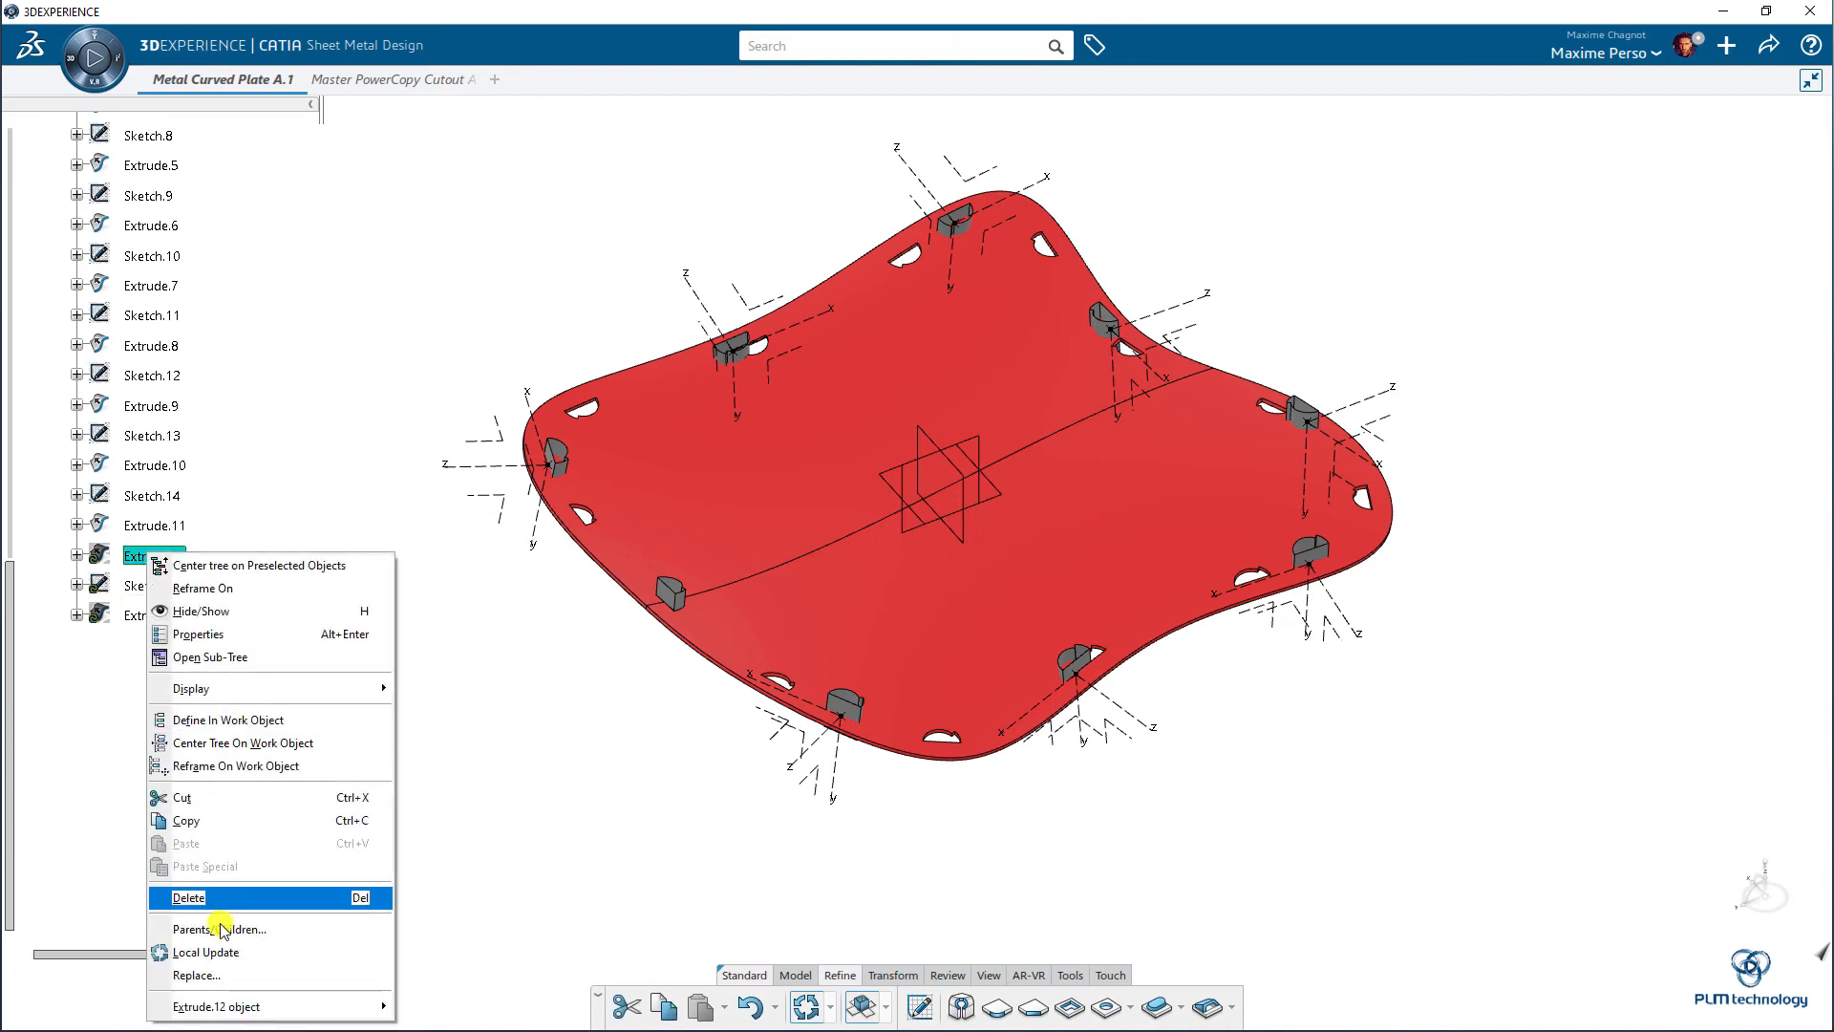
click(225, 900)
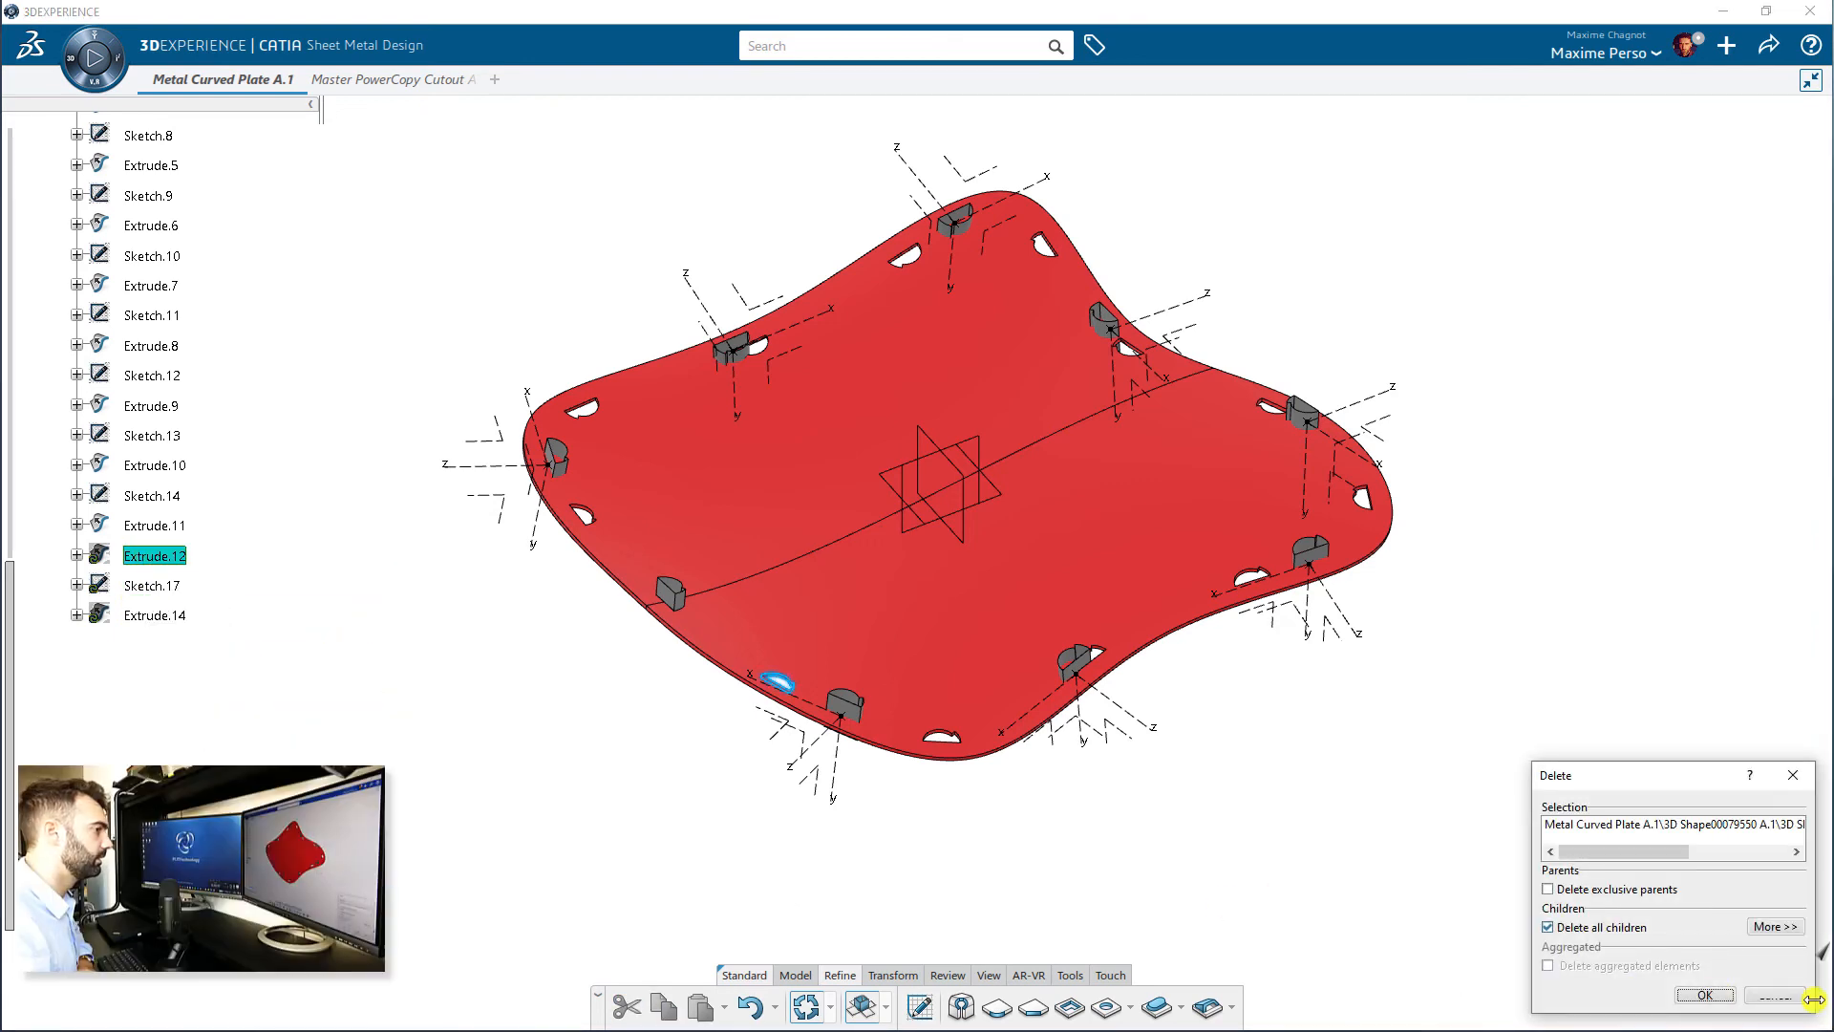
click(1705, 994)
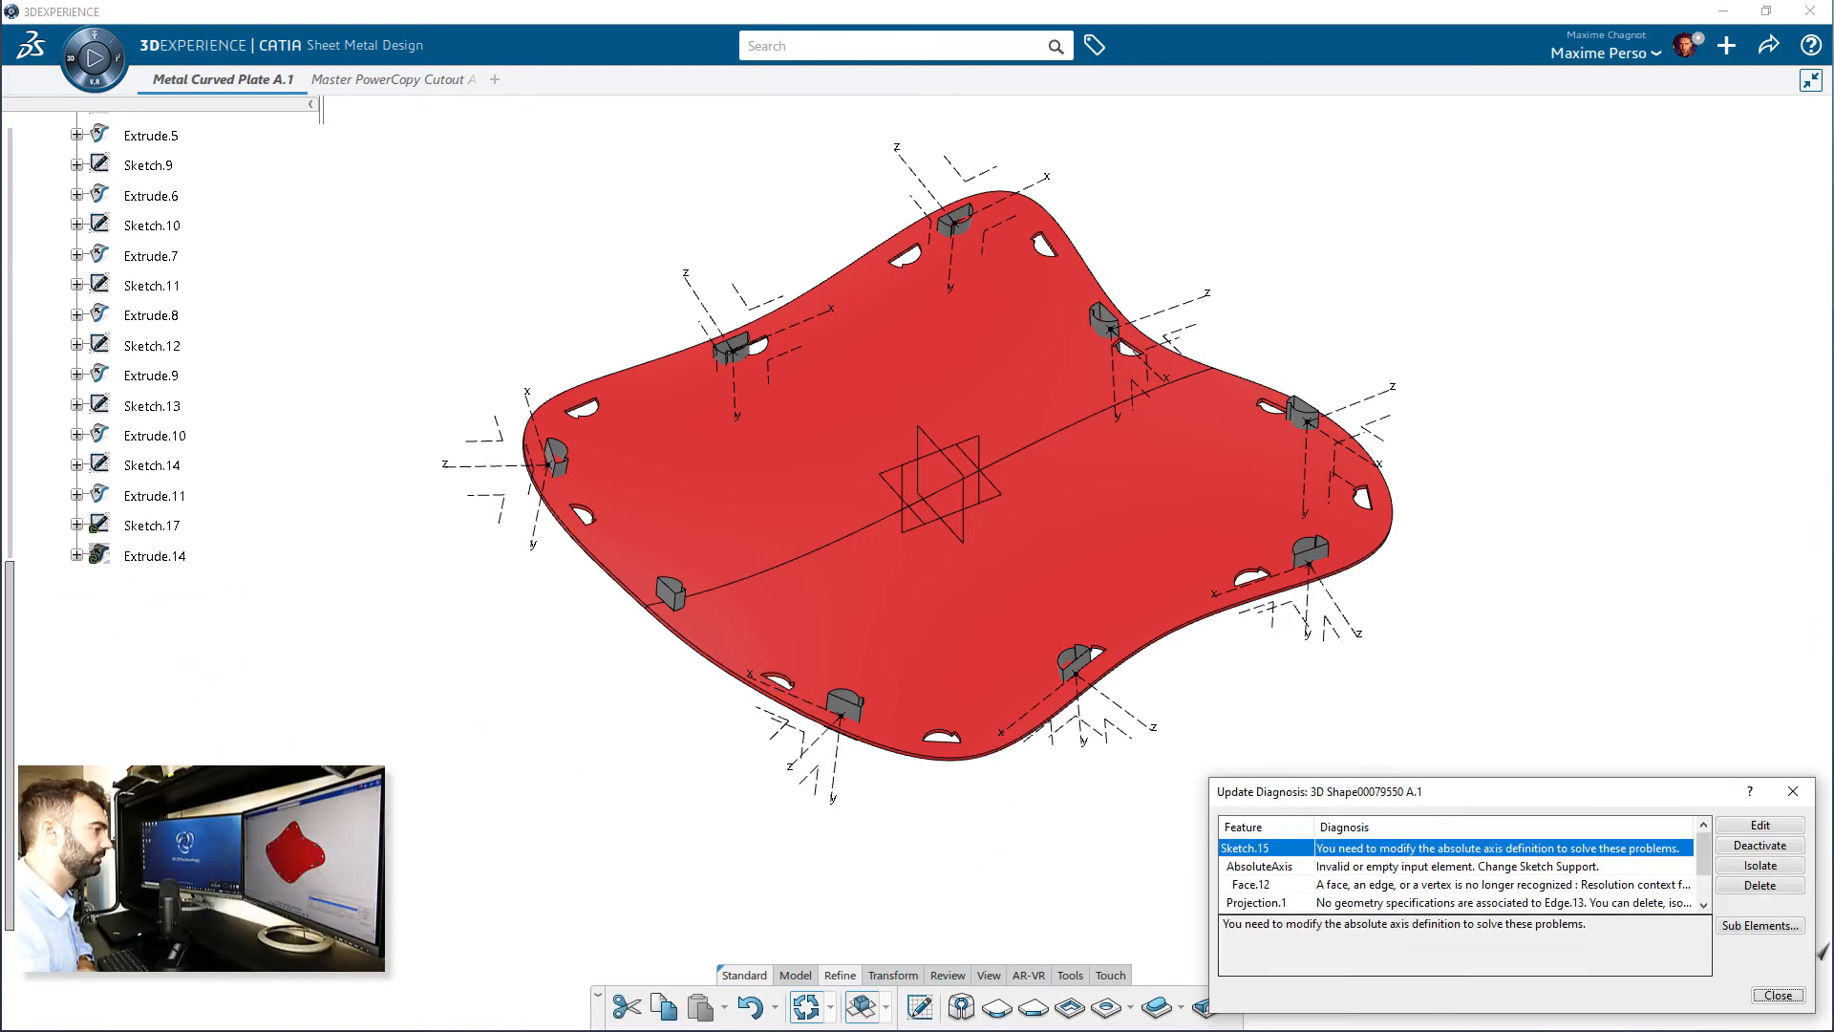
click(1777, 995)
- Delete Sketch.17 together with its child Extrude.14 and dismiss the update diagnosis
right_click(153, 529)
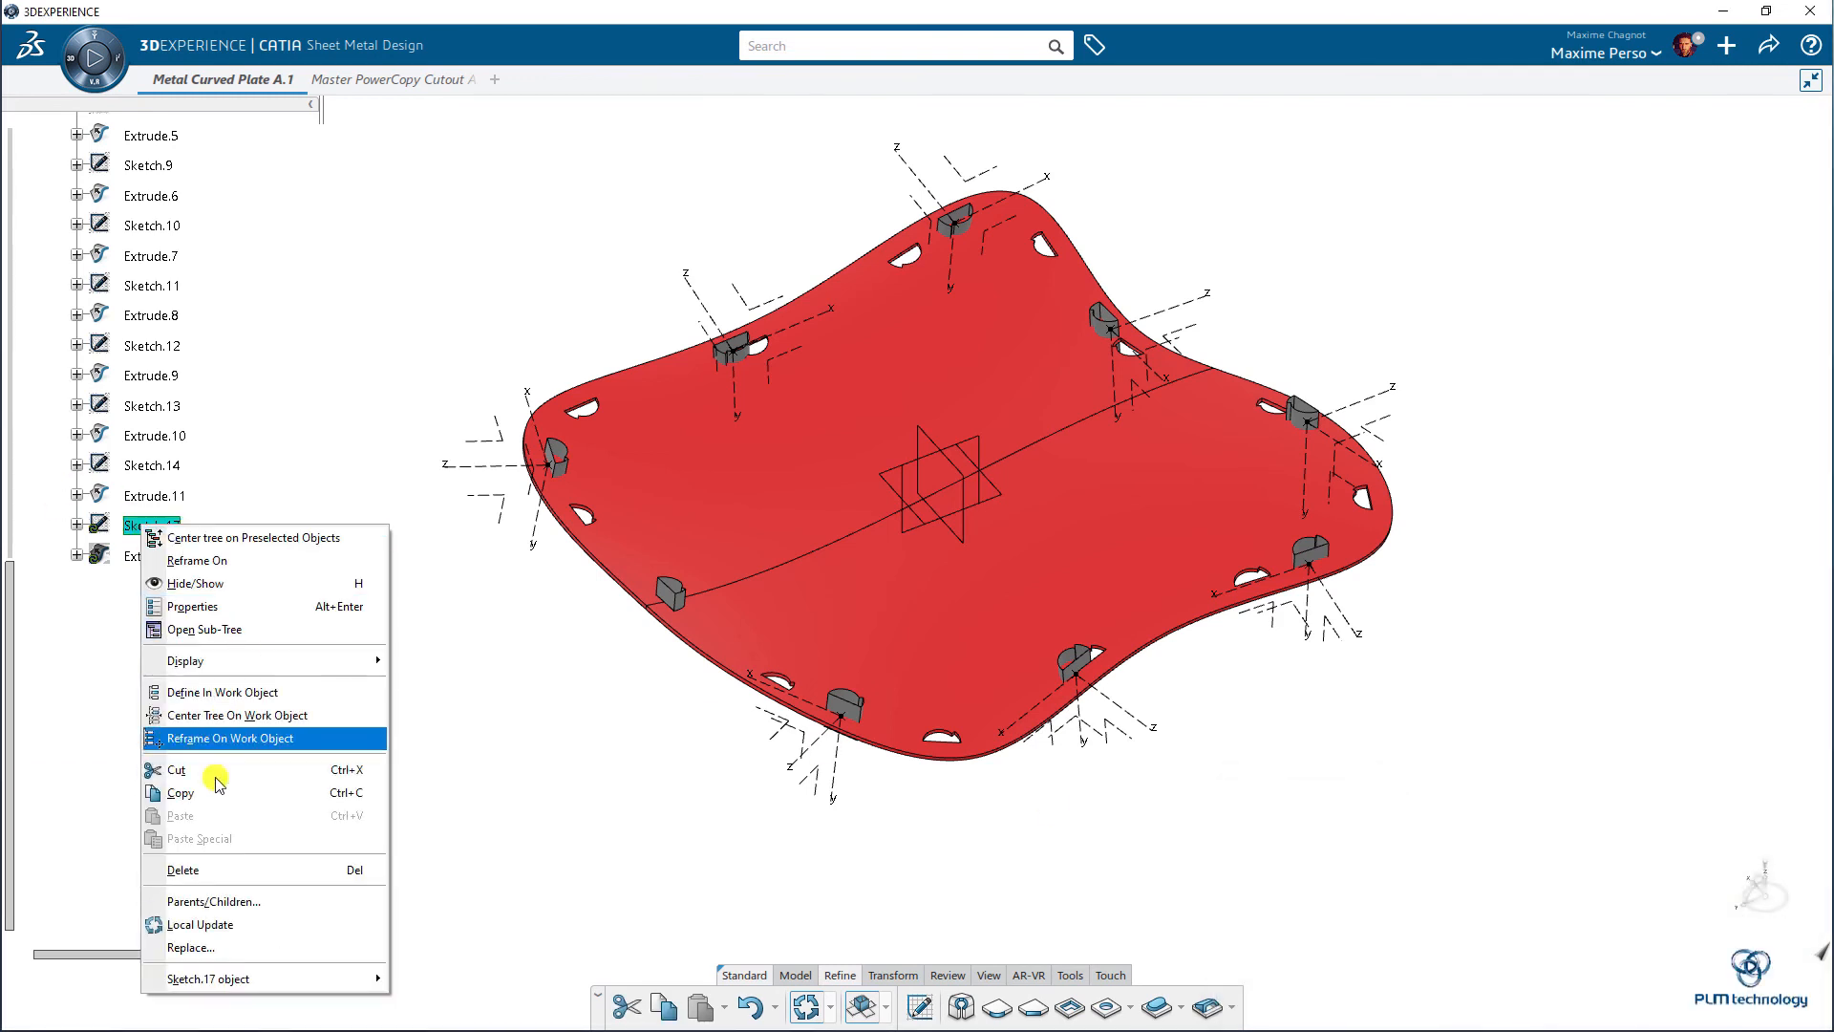
click(164, 834)
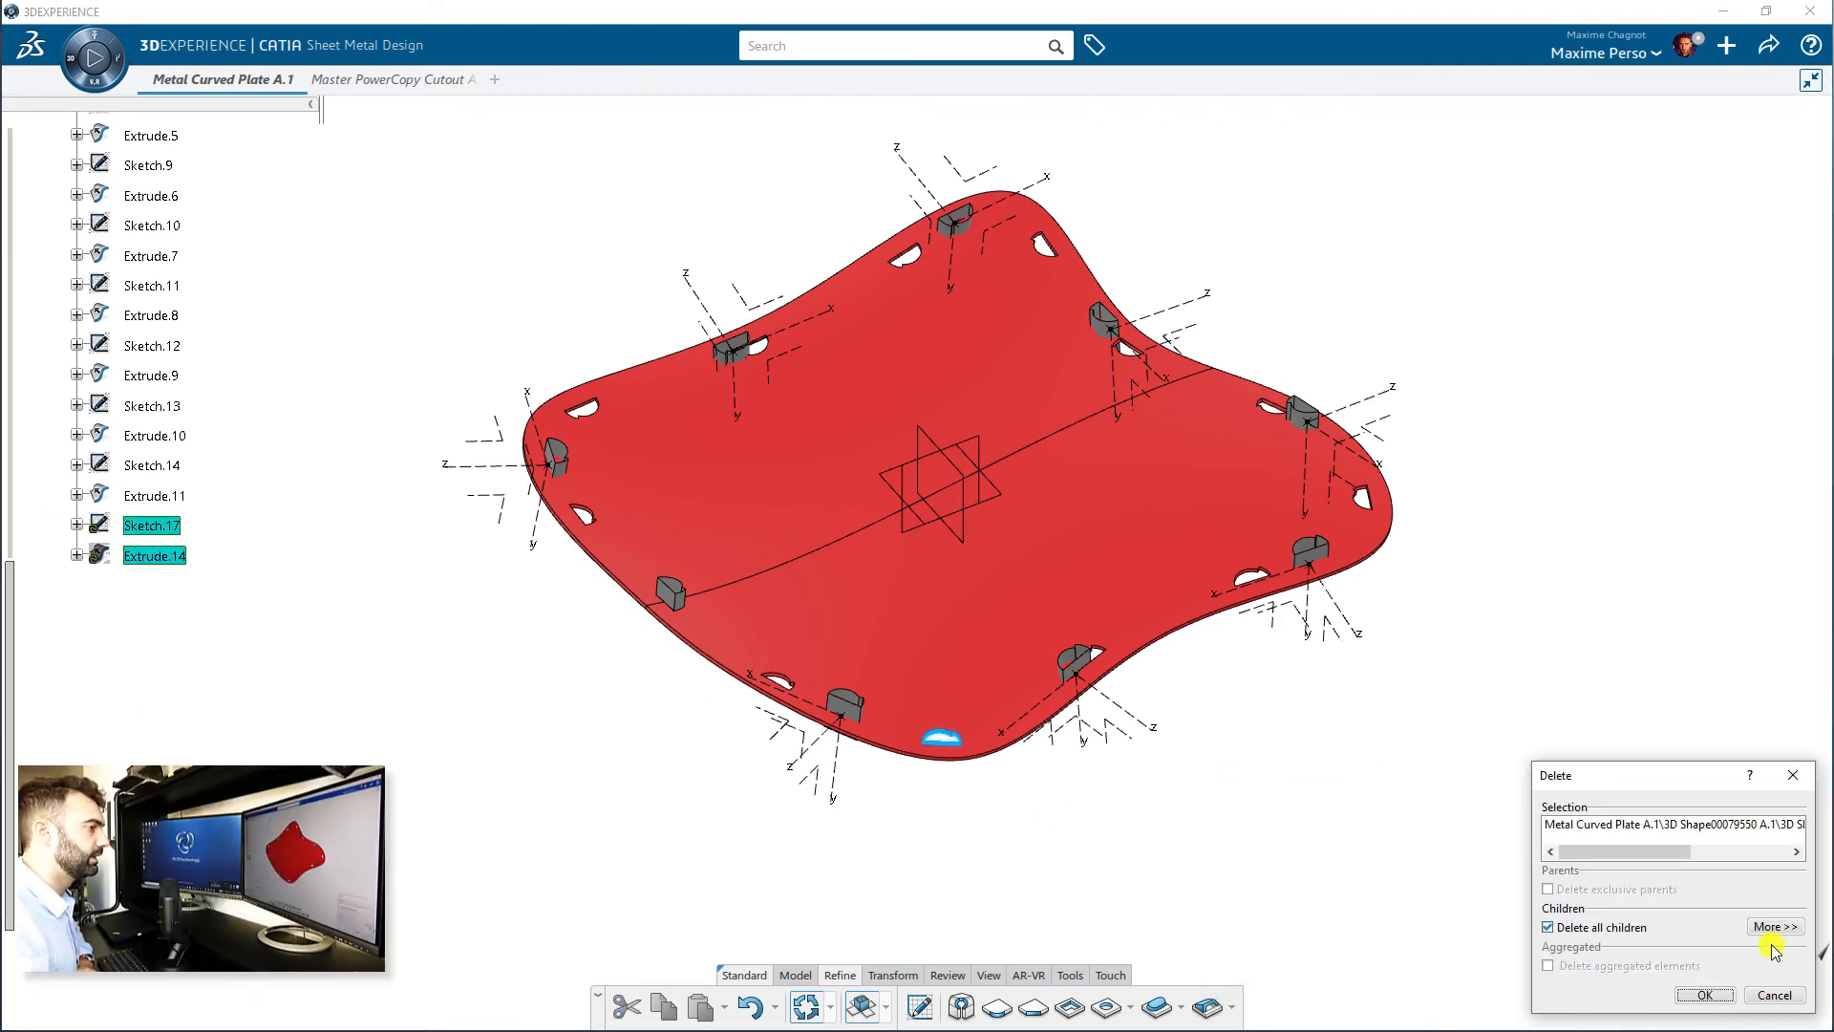
click(1703, 993)
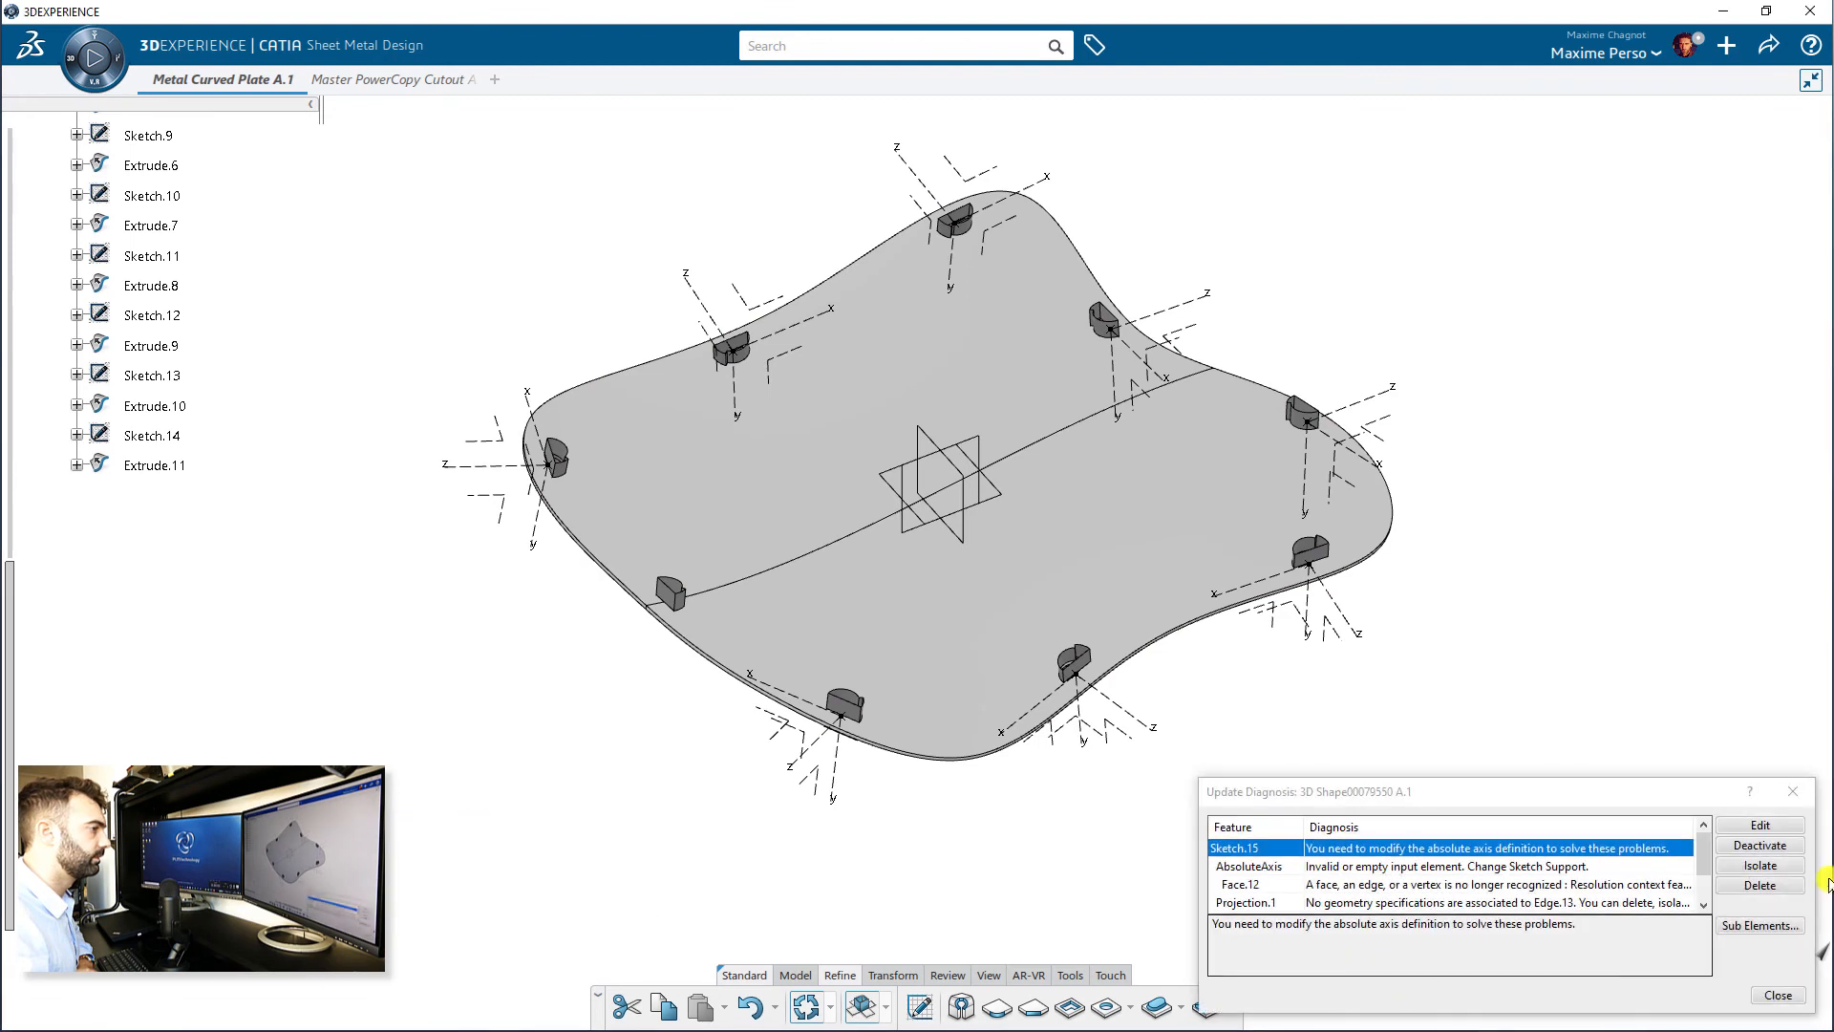
click(1778, 993)
- Delete the leftover Sketch.15 from the PartBody and dismiss the update diagnosis
scroll(220, 616, up, 4)
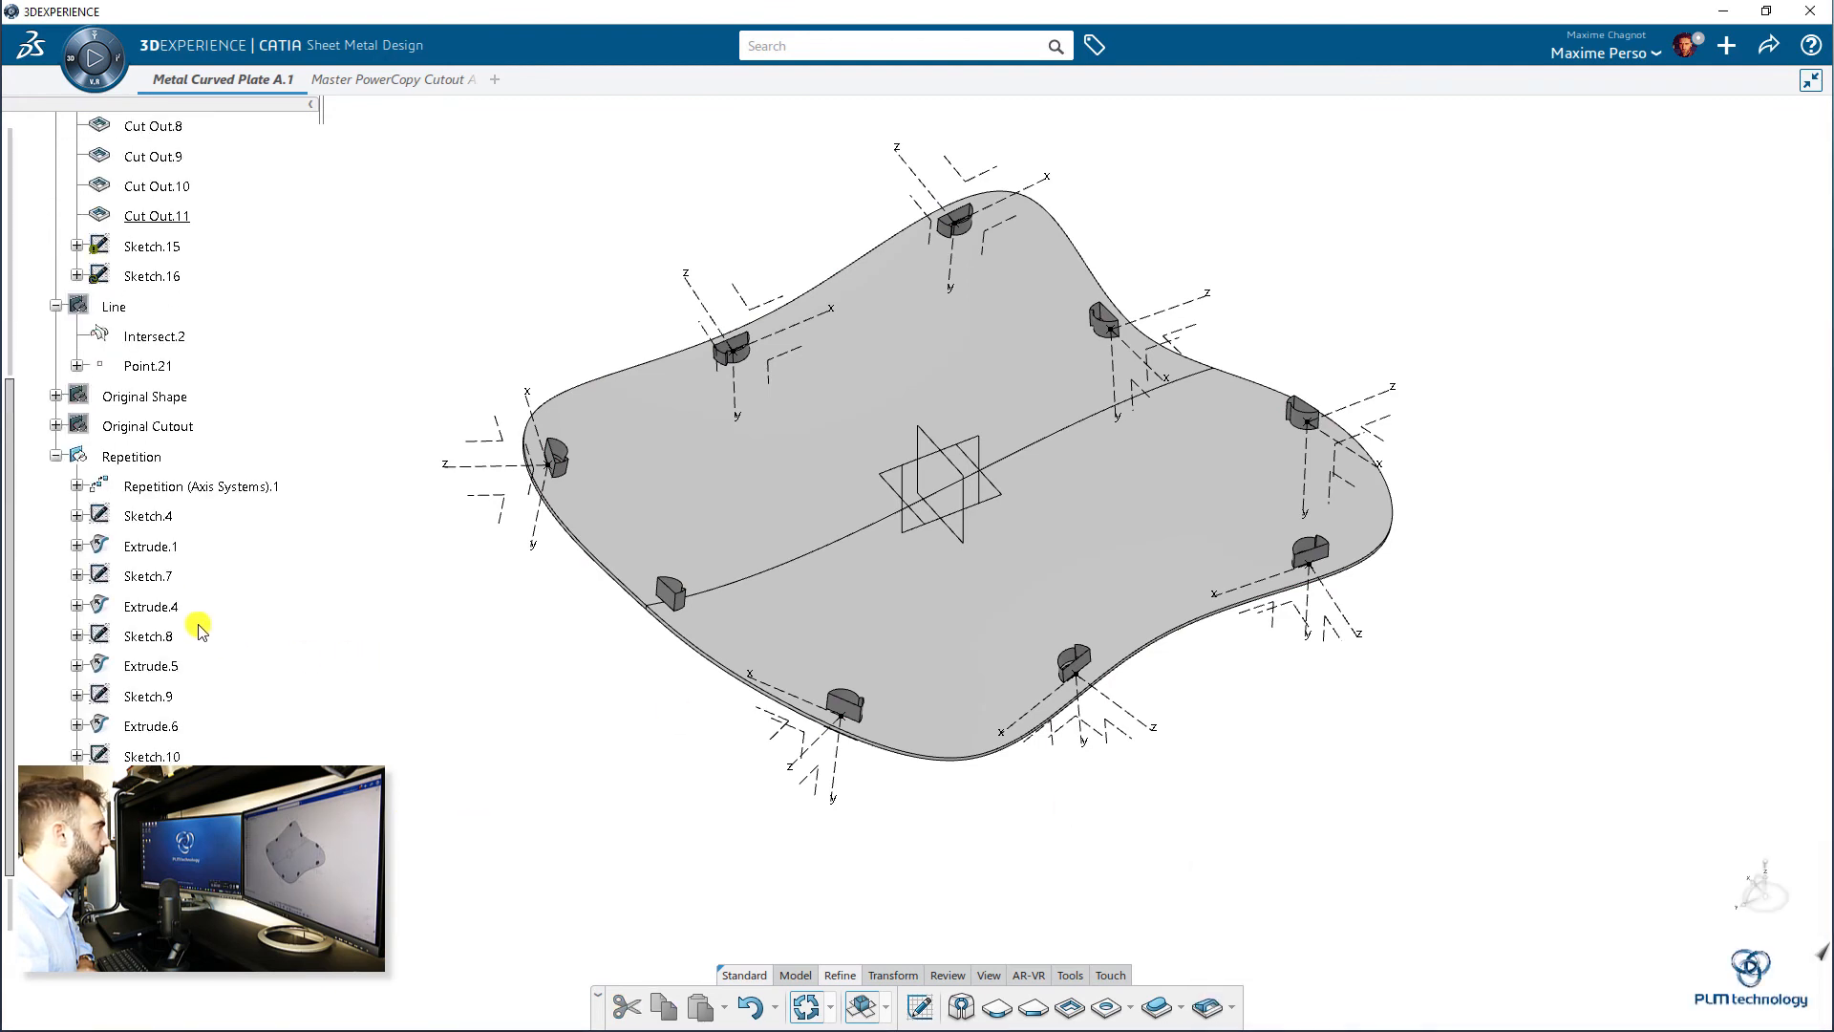
scroll(143, 511, up, 3)
right_click(157, 525)
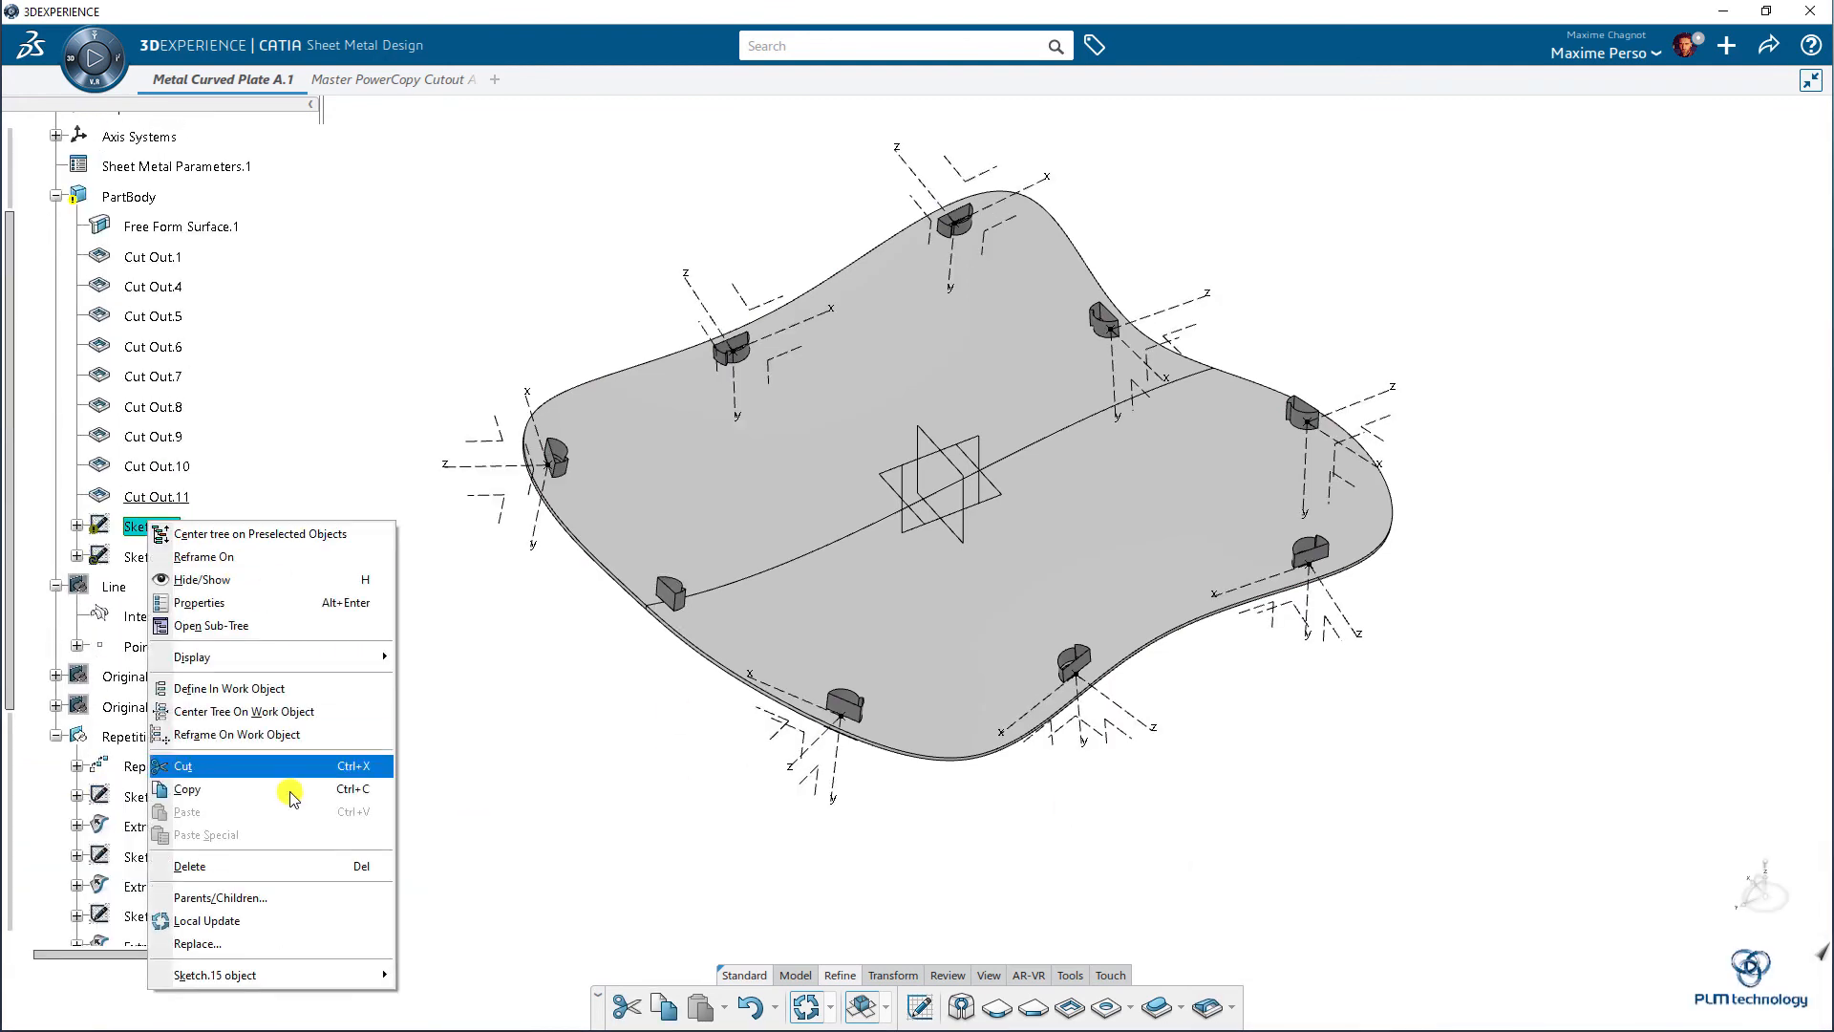
click(237, 867)
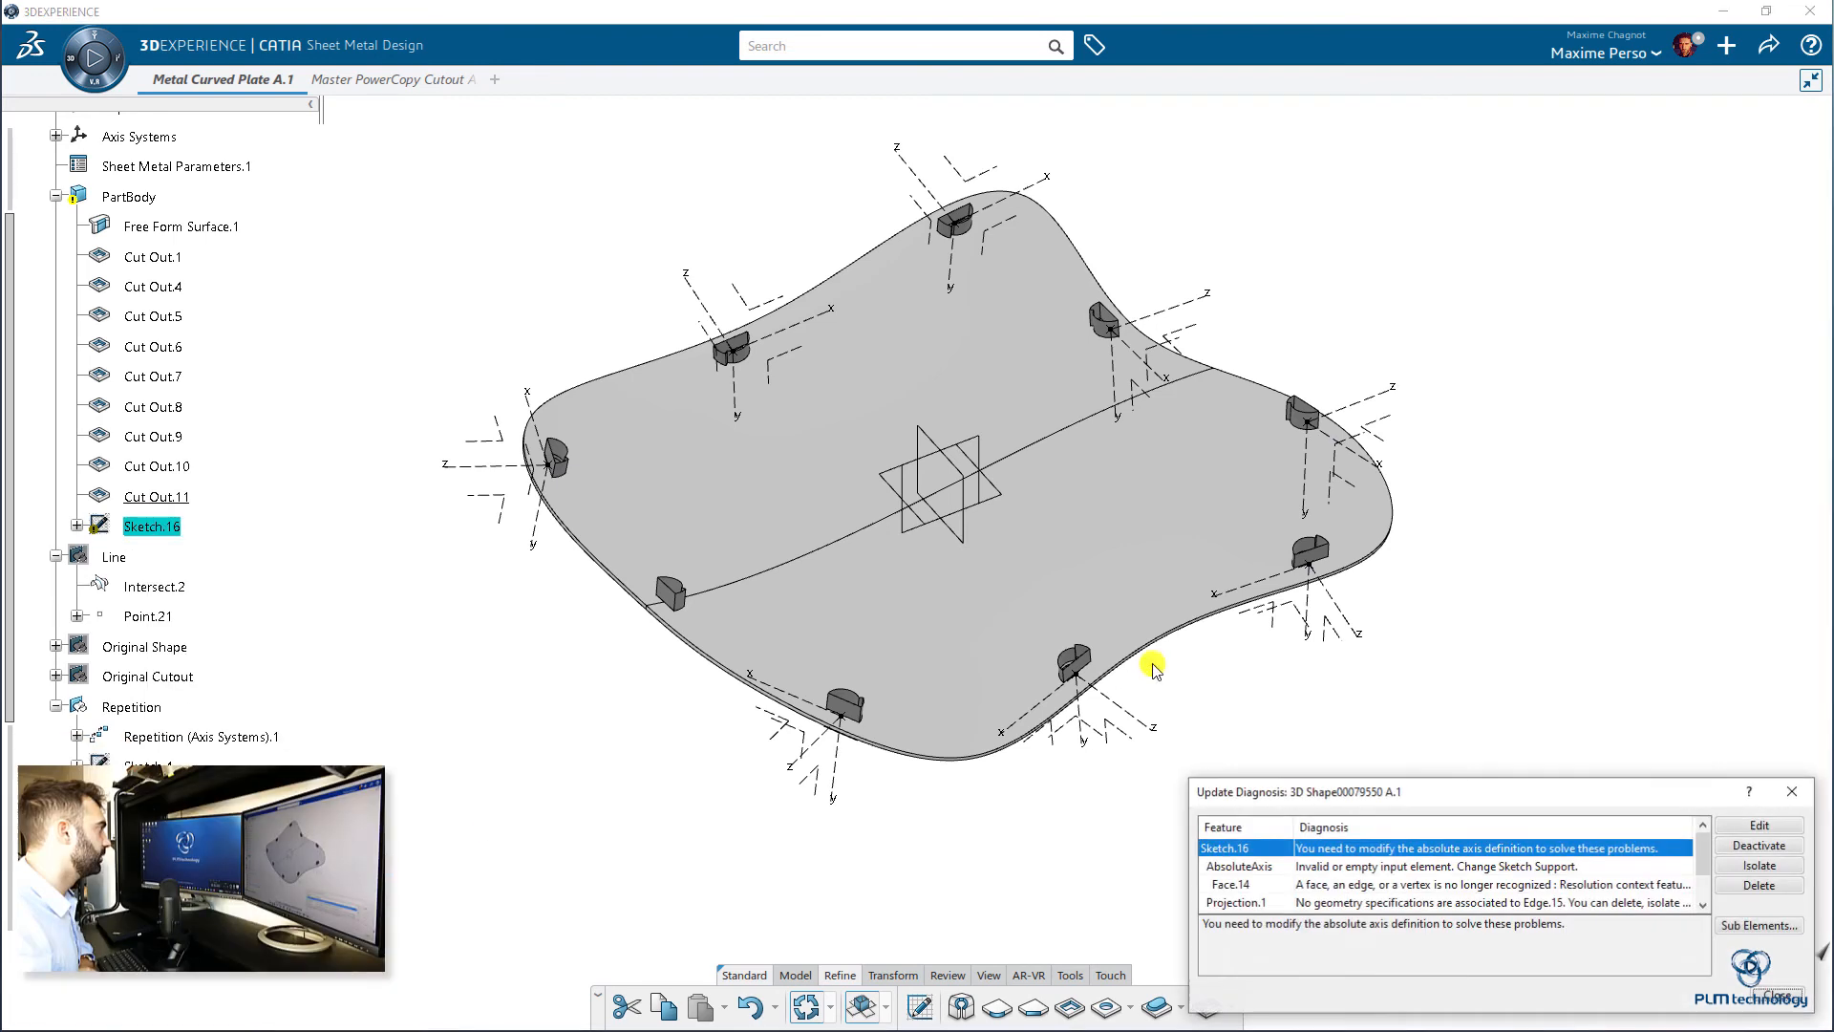
click(1725, 922)
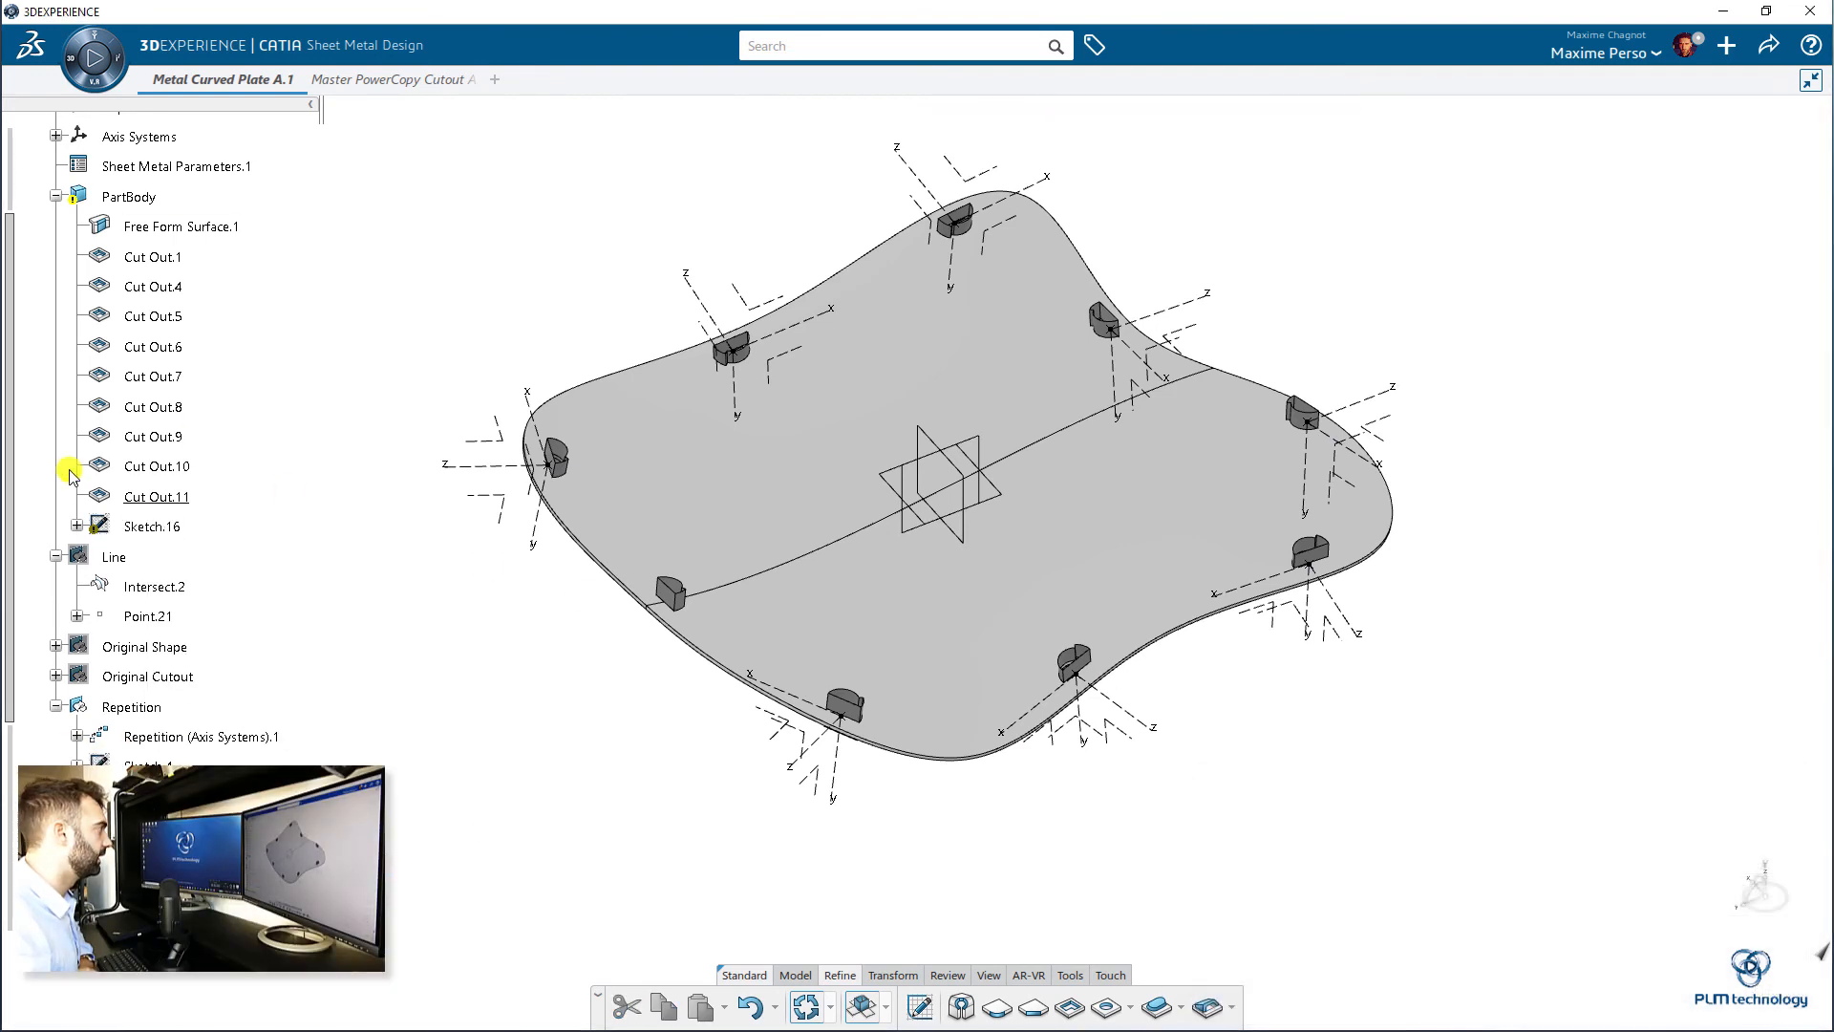
- Delete the remaining Sketch.16 below the cutouts in the PartBody
right_click(157, 529)
key(Escape)
click(158, 529)
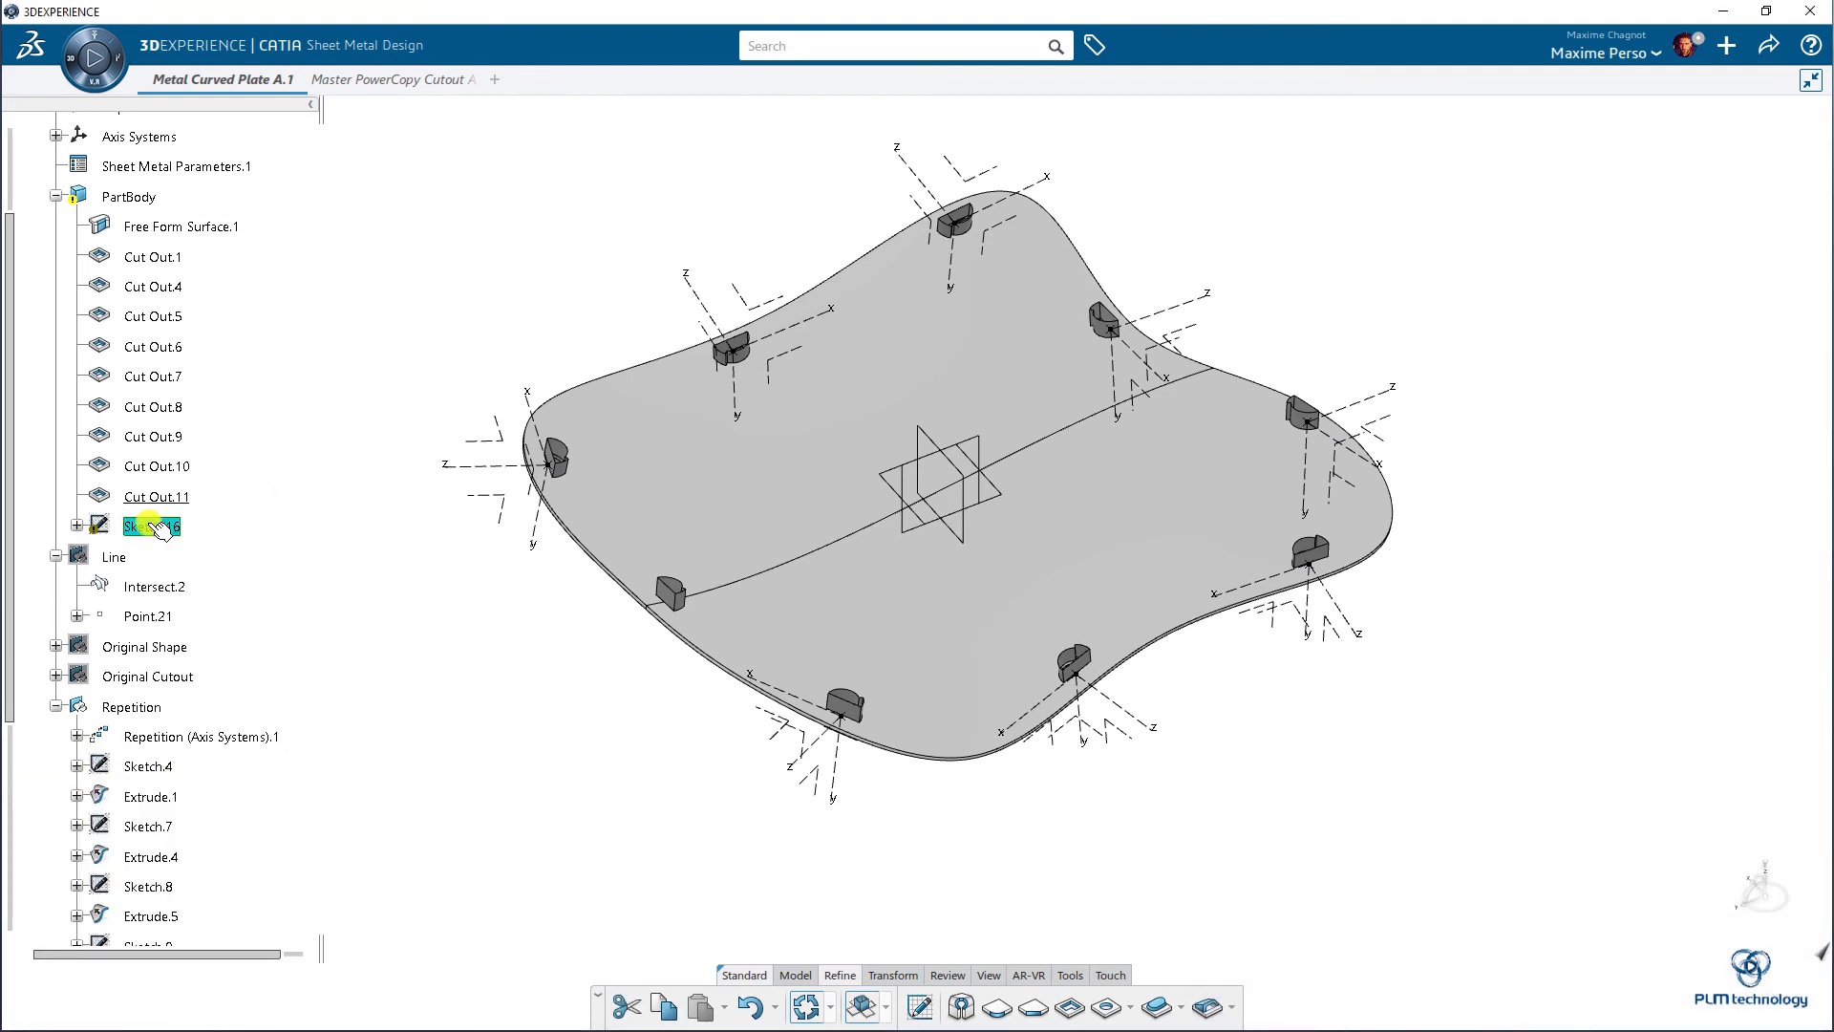
right_click(158, 530)
click(229, 868)
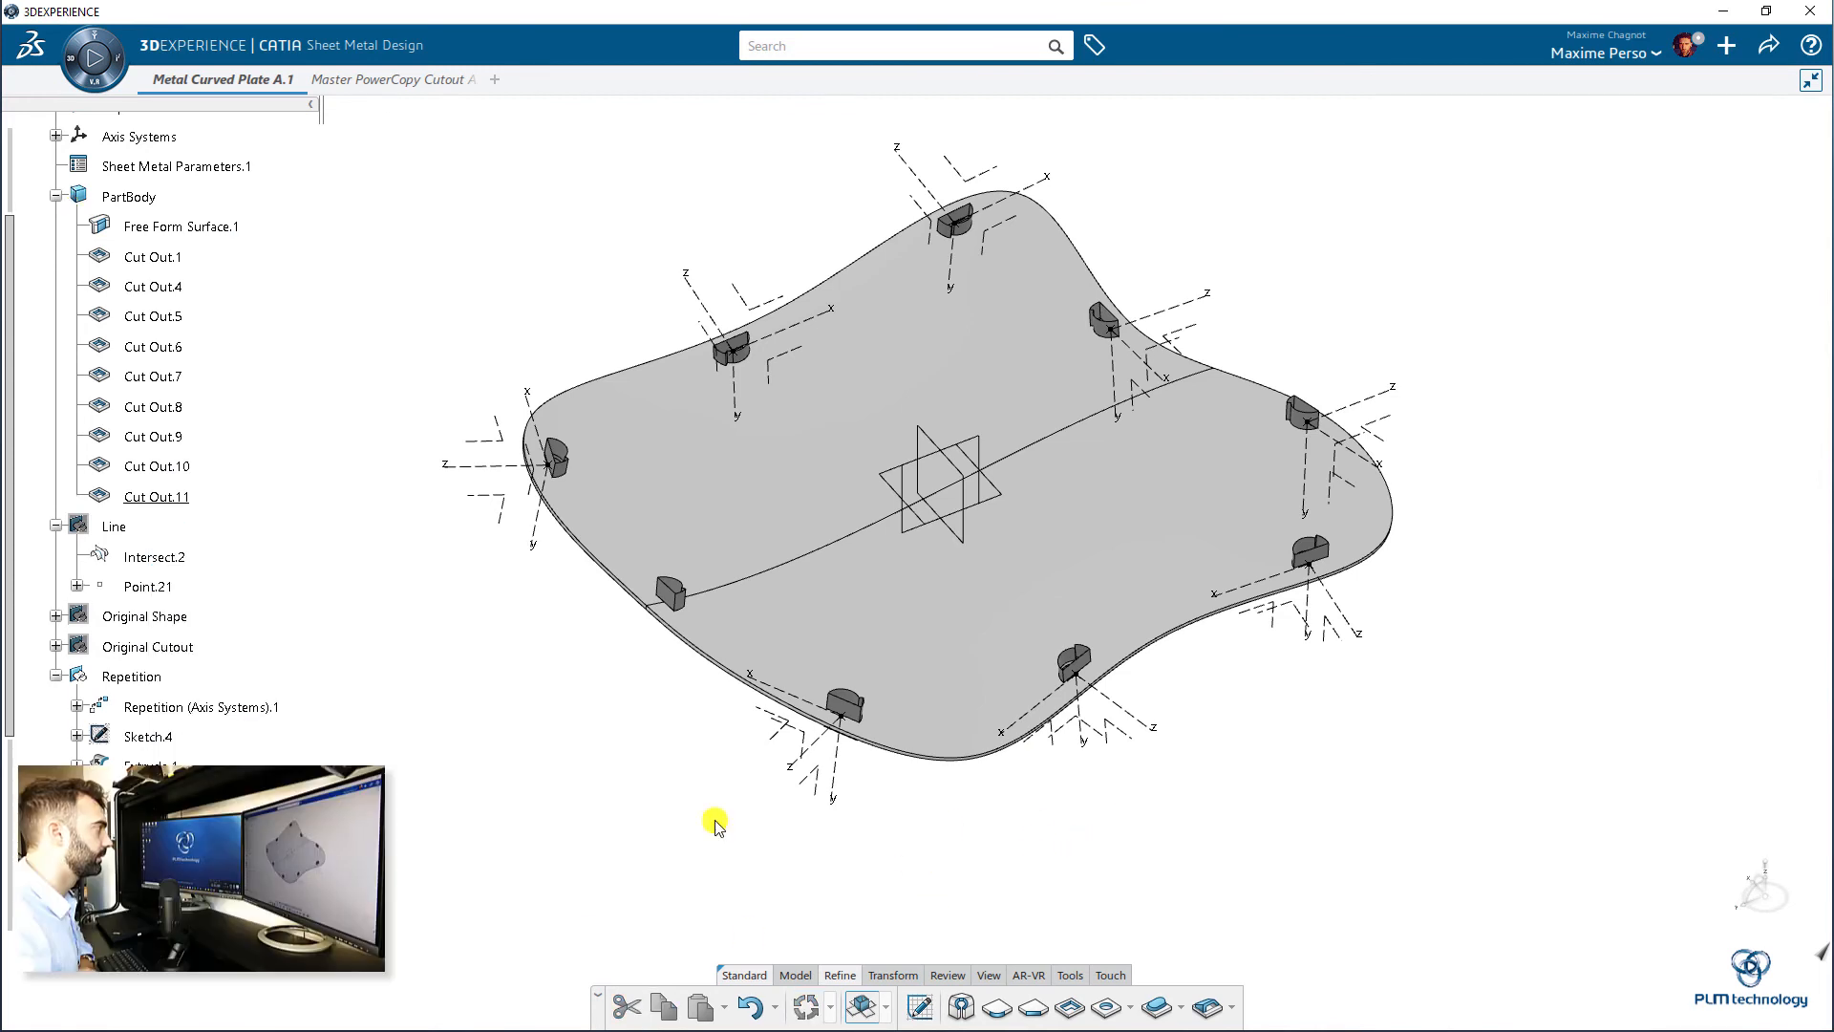
- Hide the Repetition geometrical set and collapse its branch in the tree
right_click(143, 675)
click(268, 294)
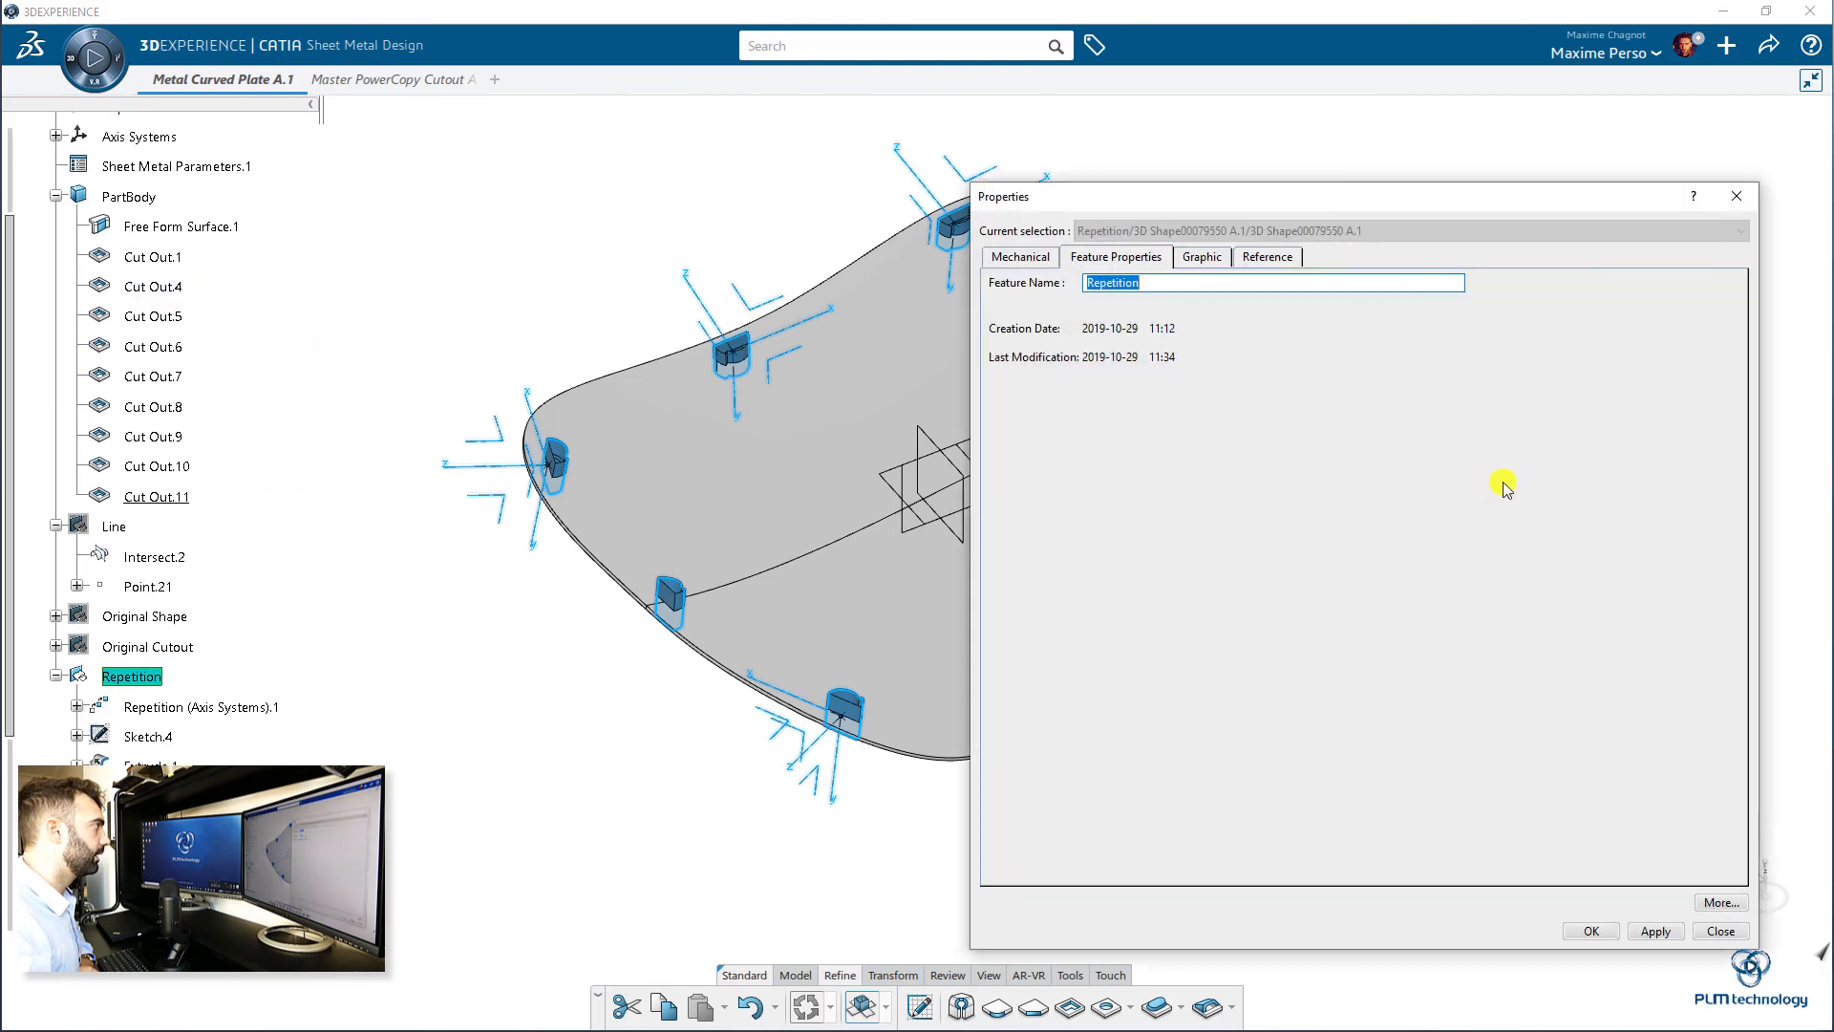
click(1736, 196)
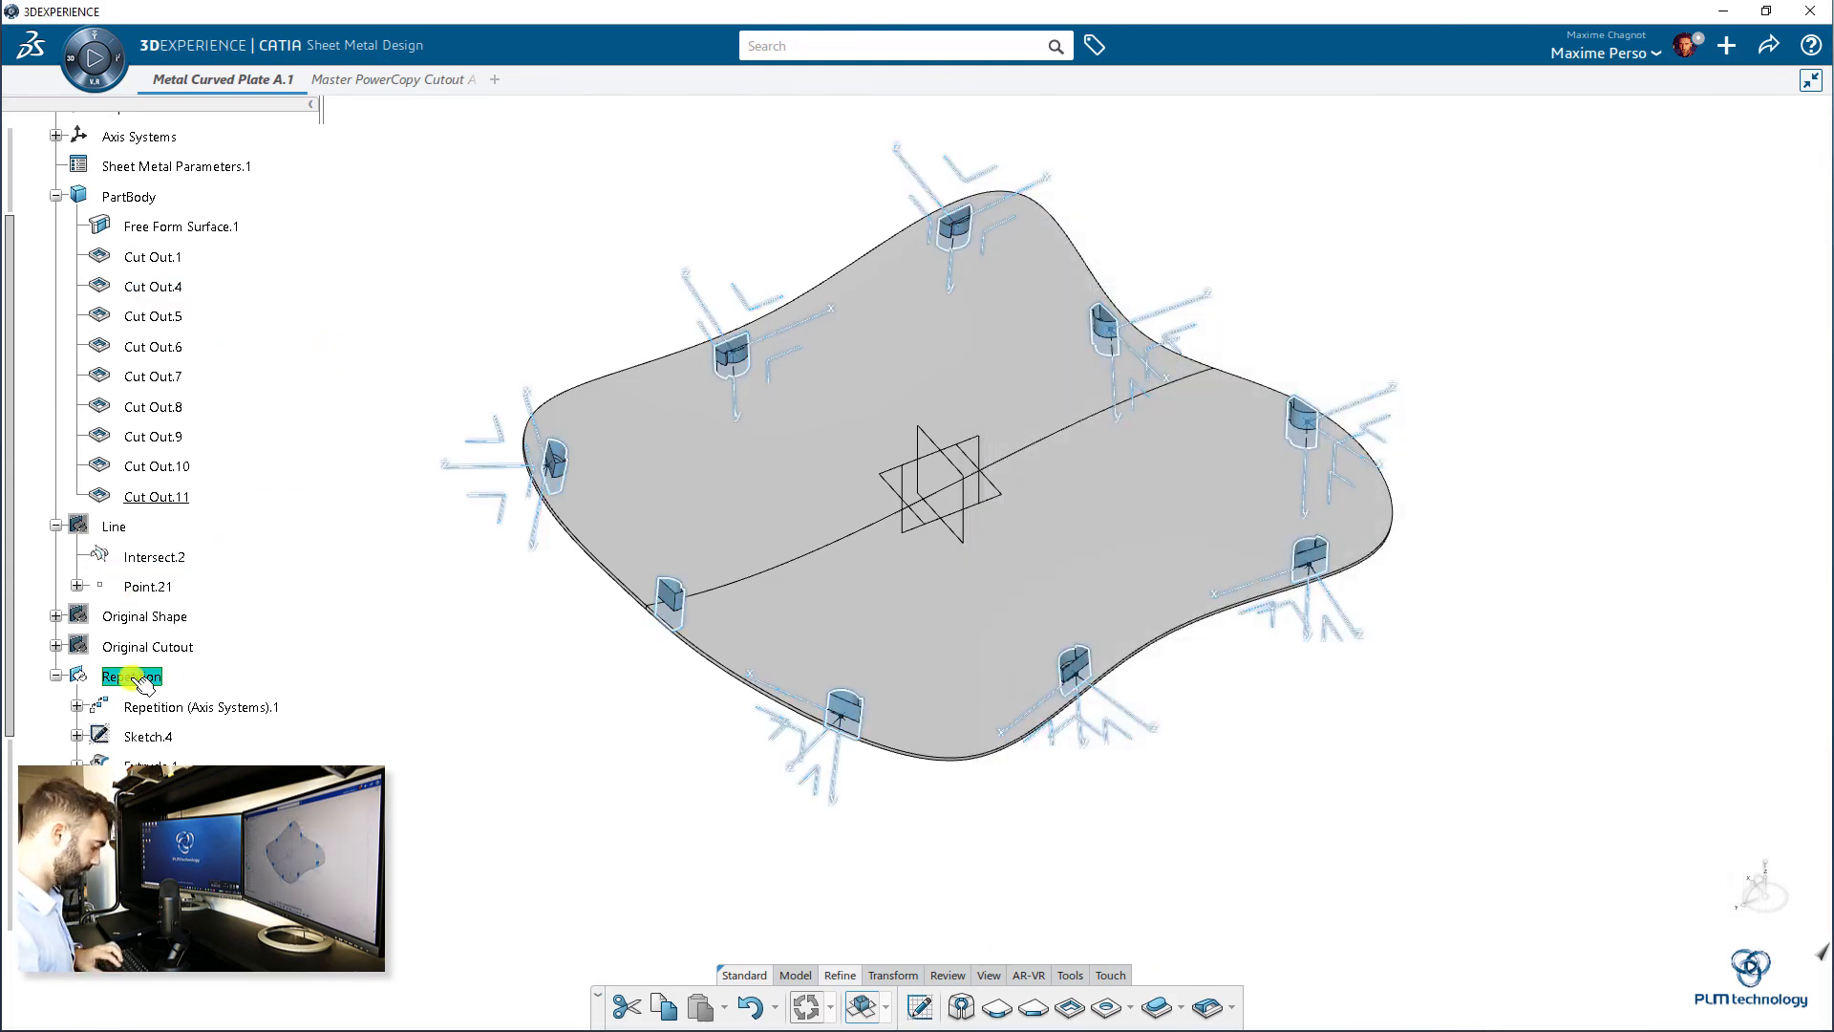
click(55, 675)
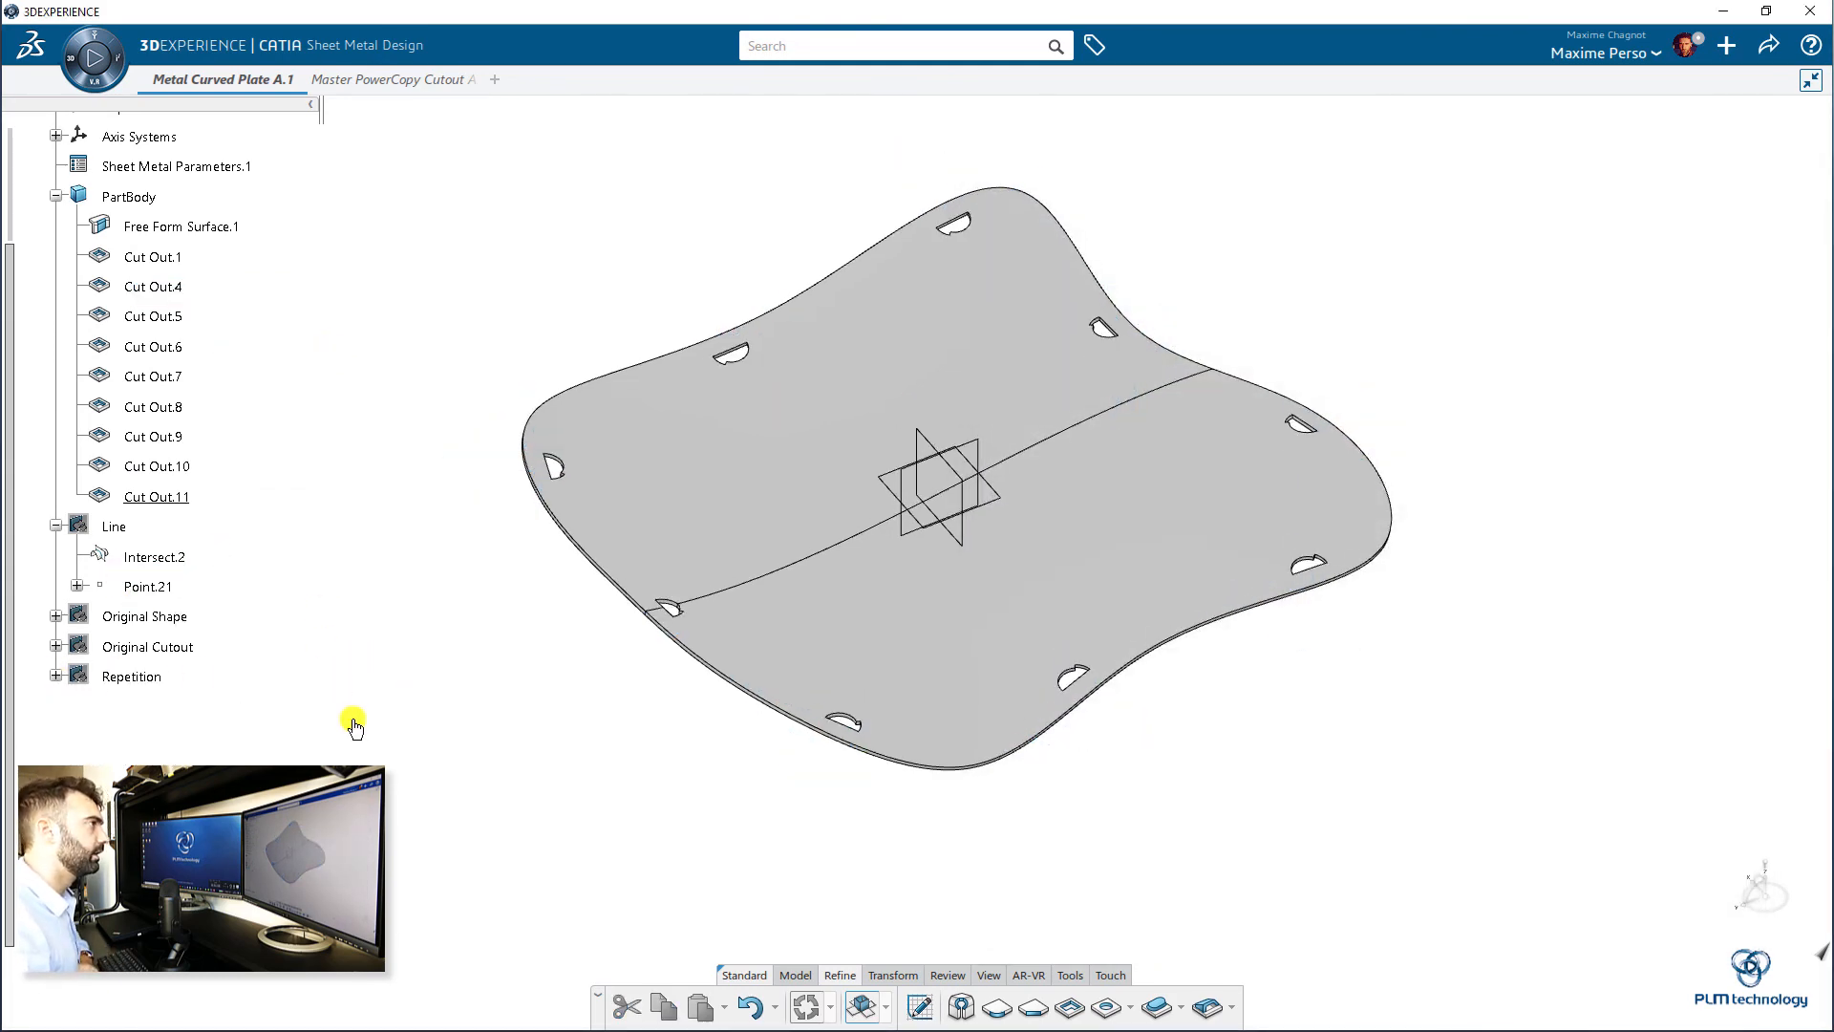
- Collapse the PartBody and Line branches in the tree and save the part
click(860, 1009)
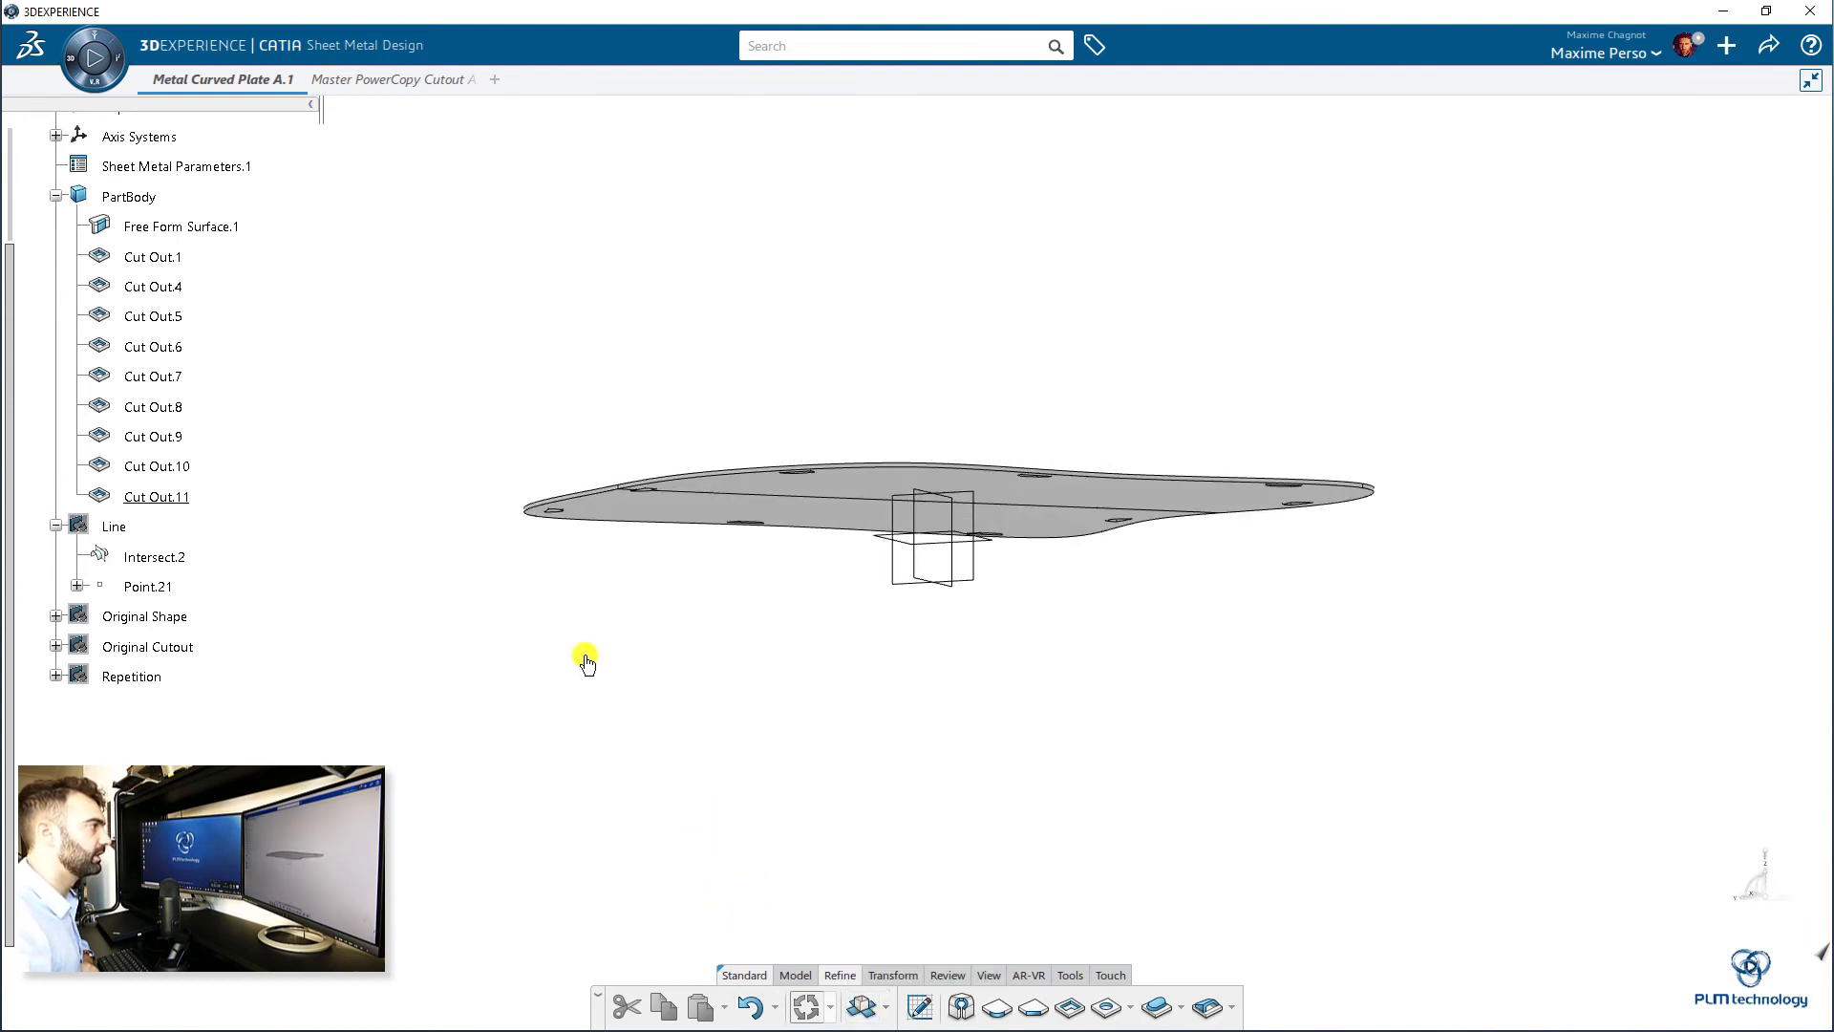
mouse_move(533, 778)
middle_down()
mouse_move(491, 659)
mouse_move(571, 789)
mouse_move(548, 794)
middle_up()
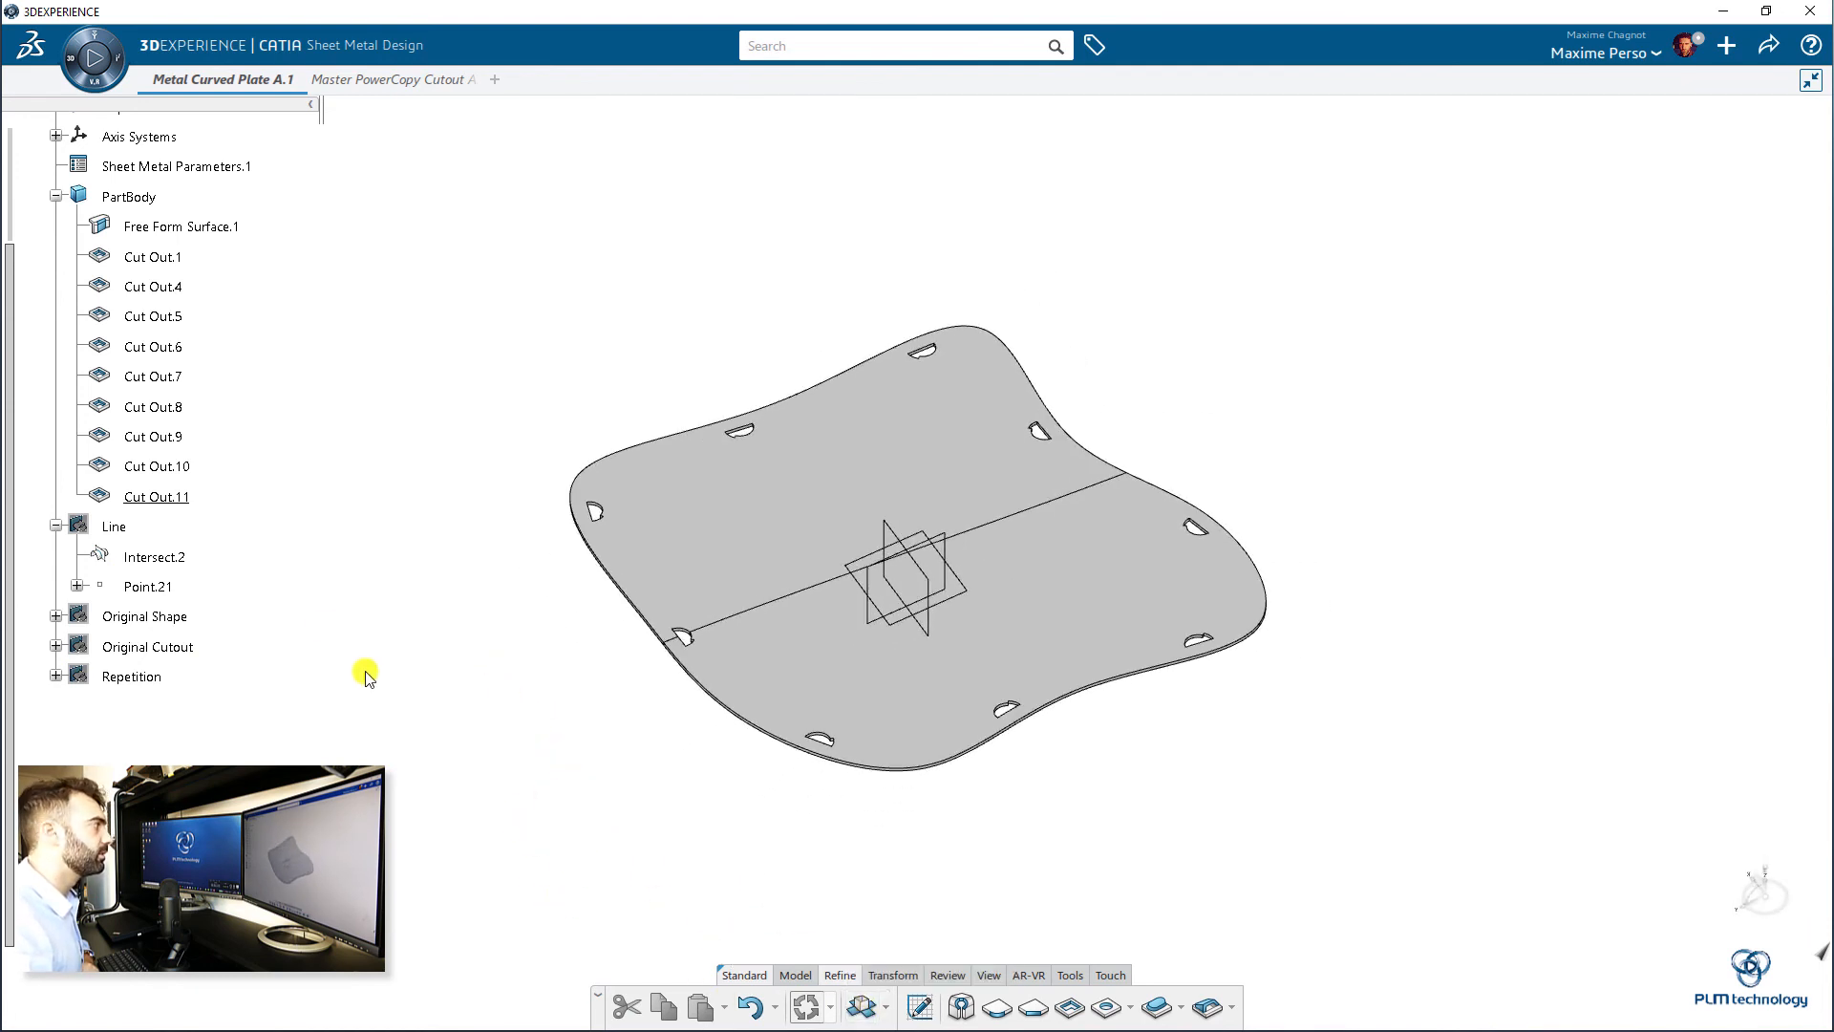
scroll(76, 557, up, 4)
click(56, 570)
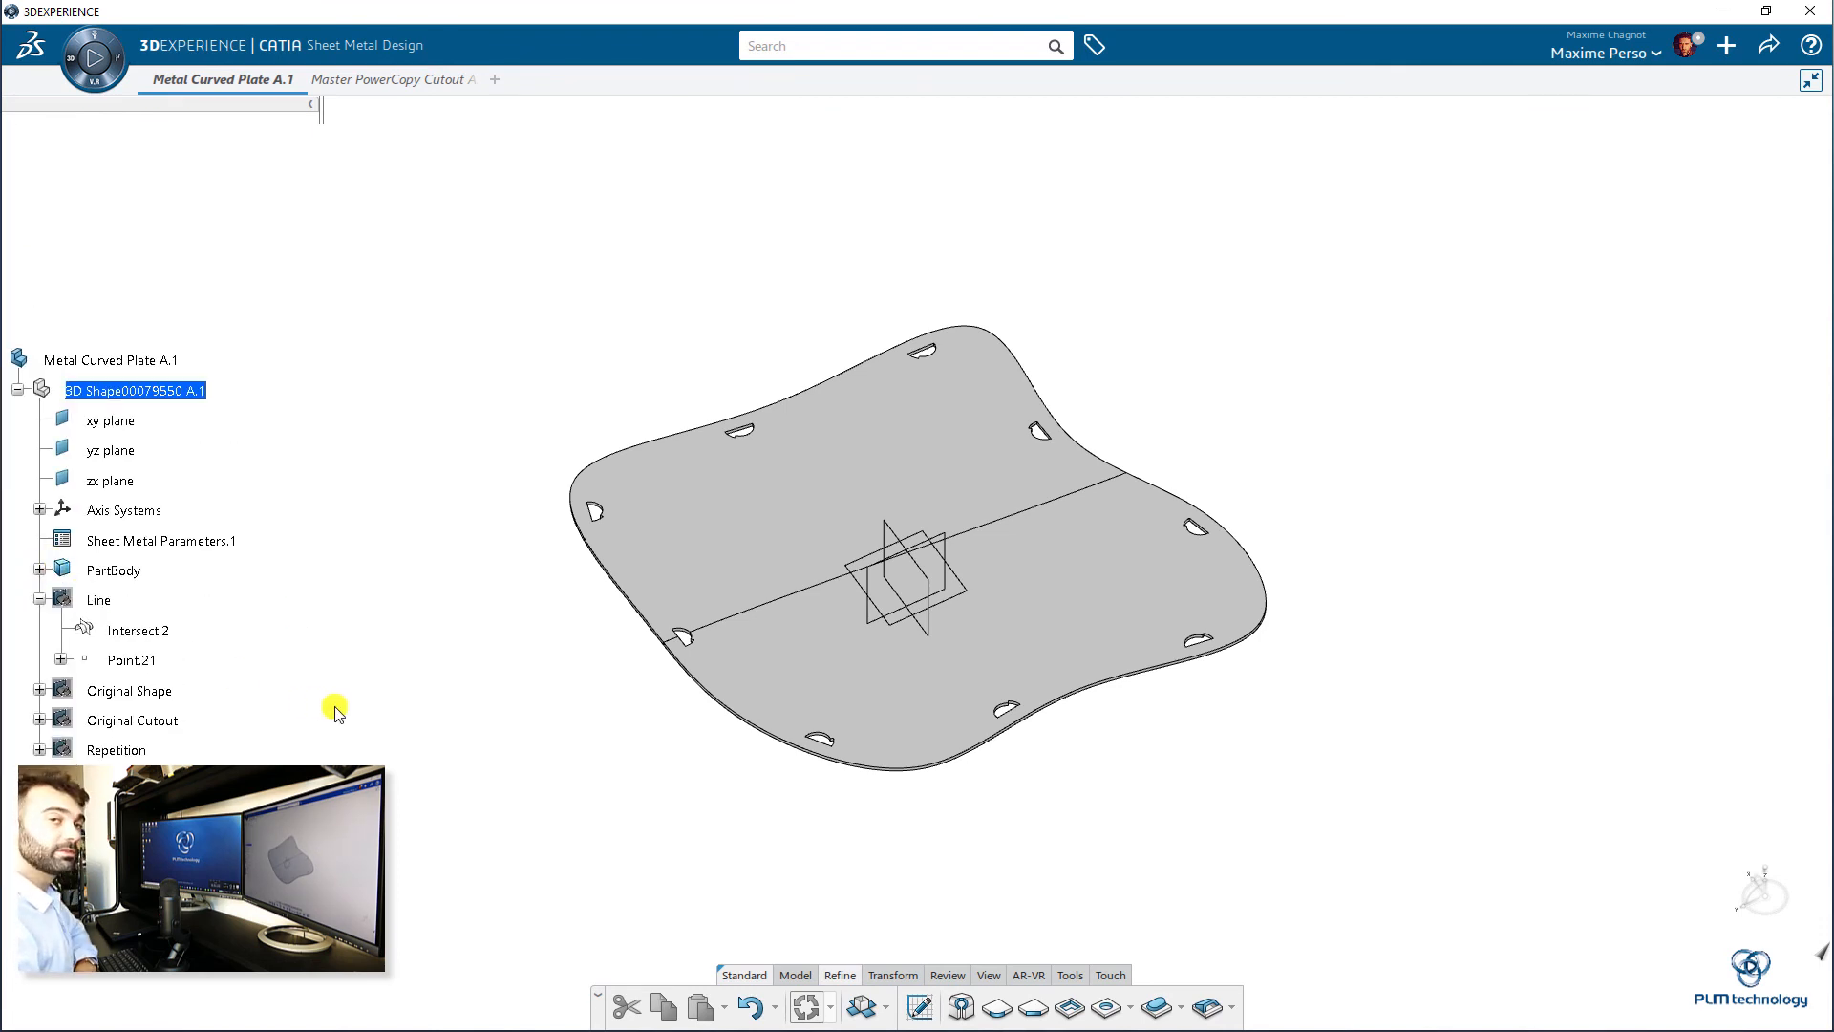
click(39, 599)
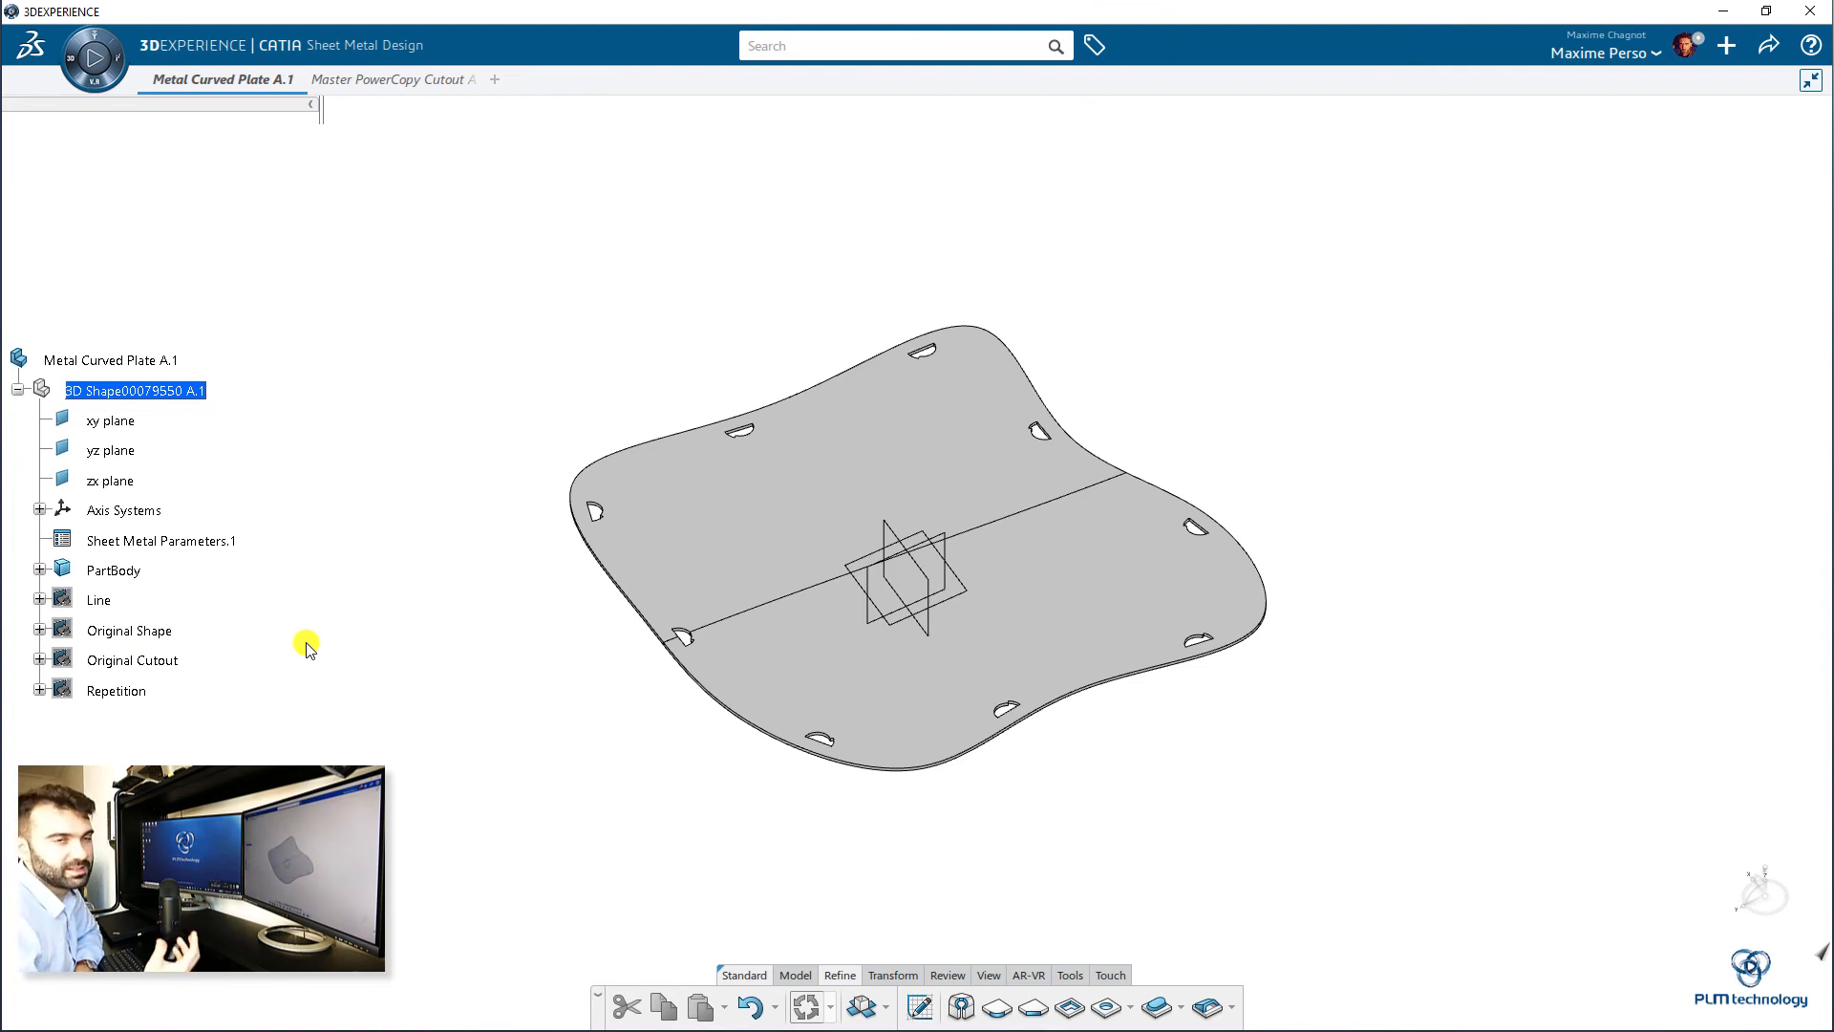
key(ctrl+s)
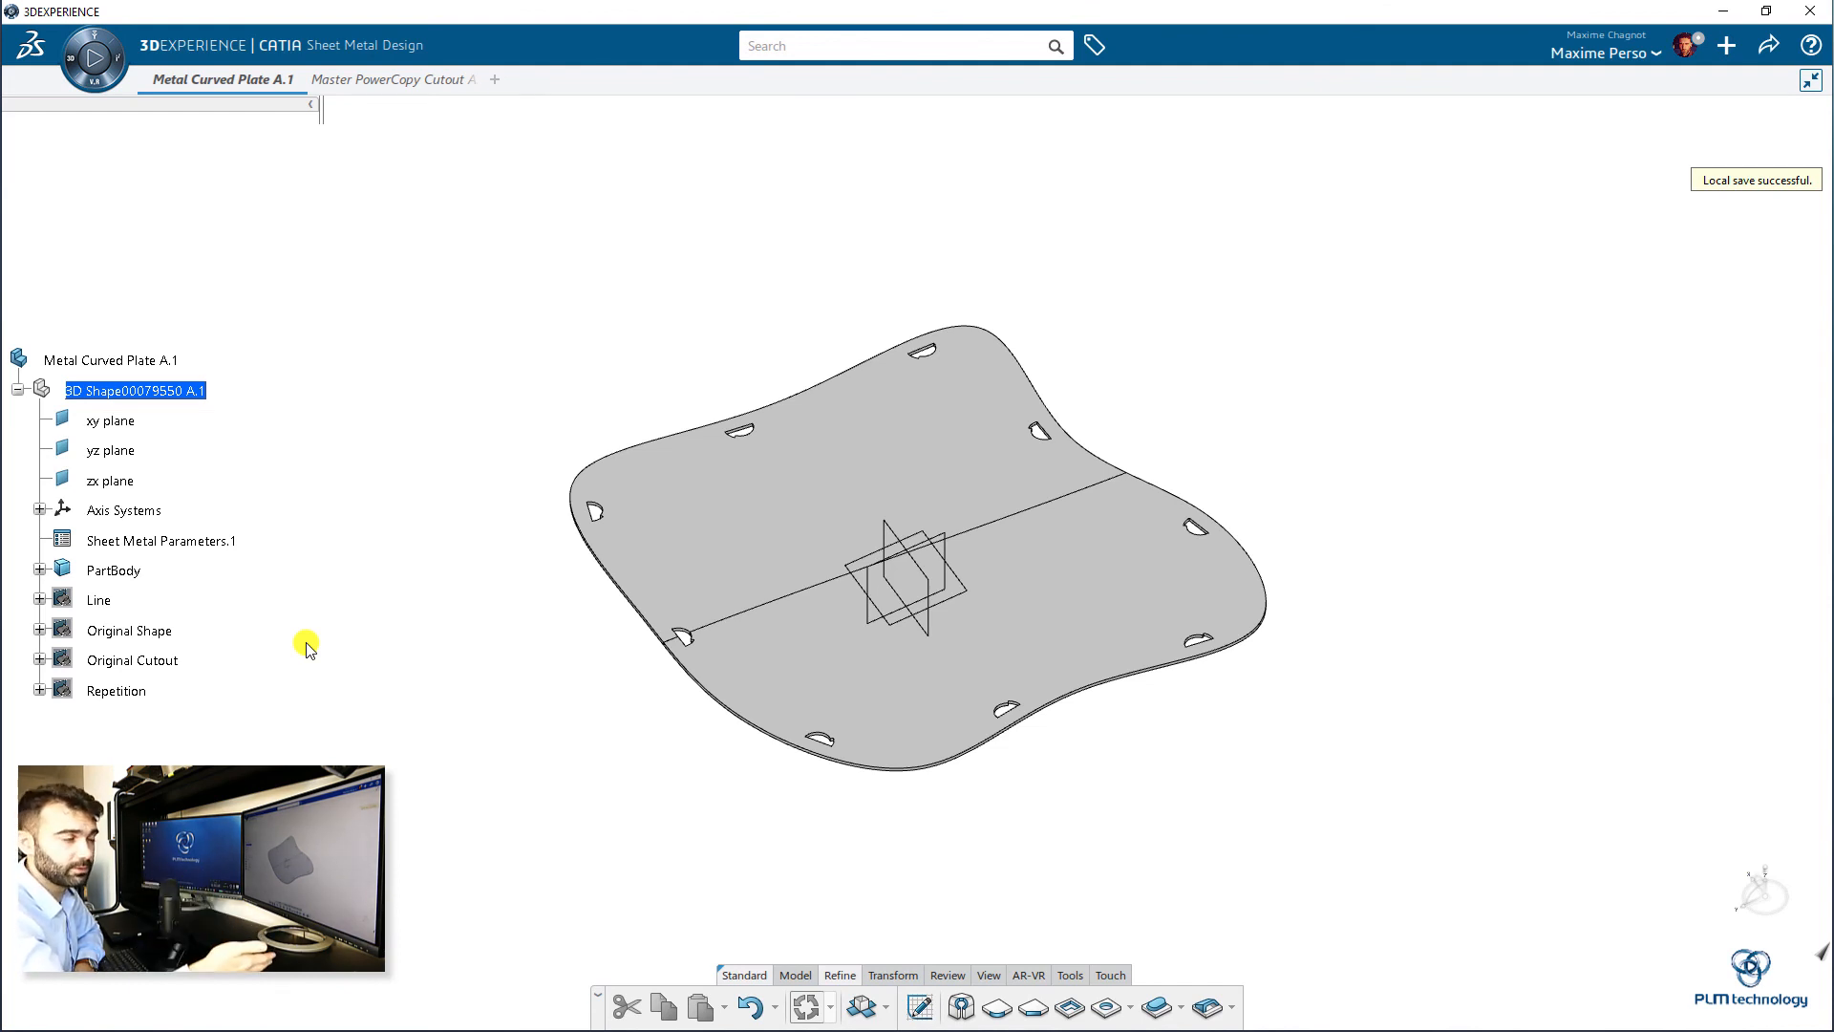
middle_drag(777, 707, 814, 585)
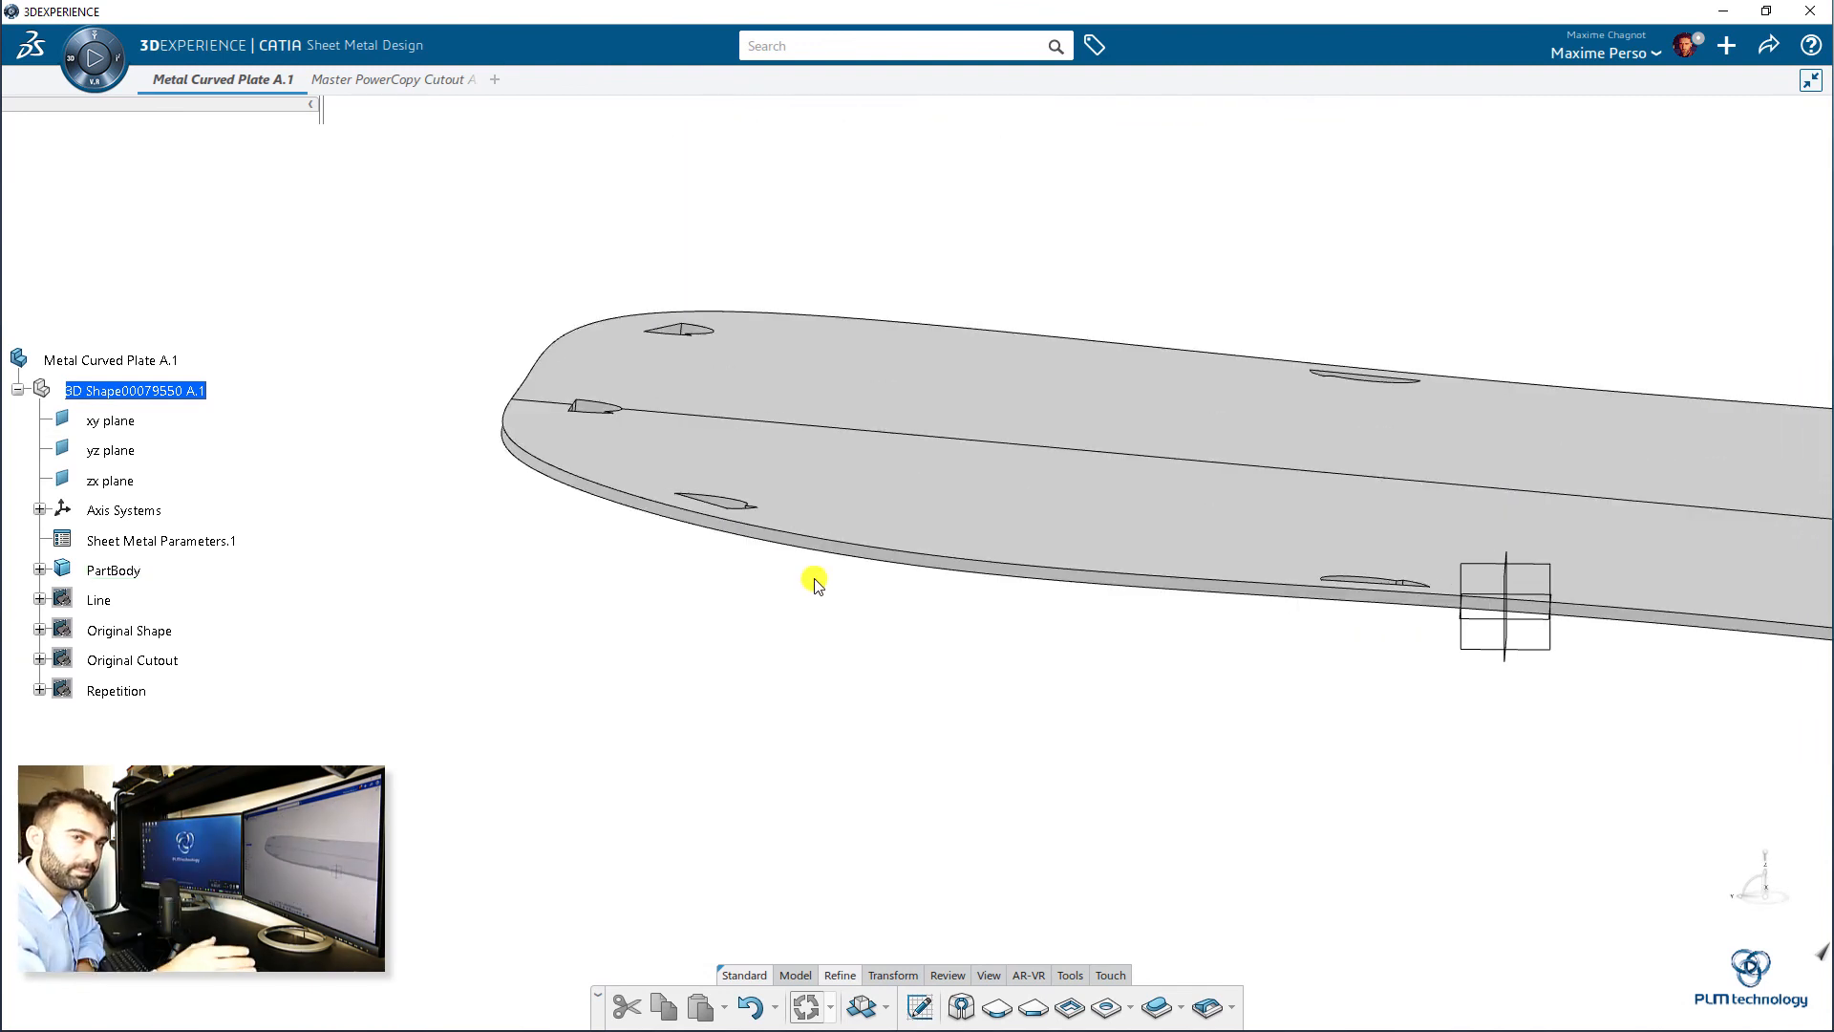
middle_drag(949, 563, 782, 598)
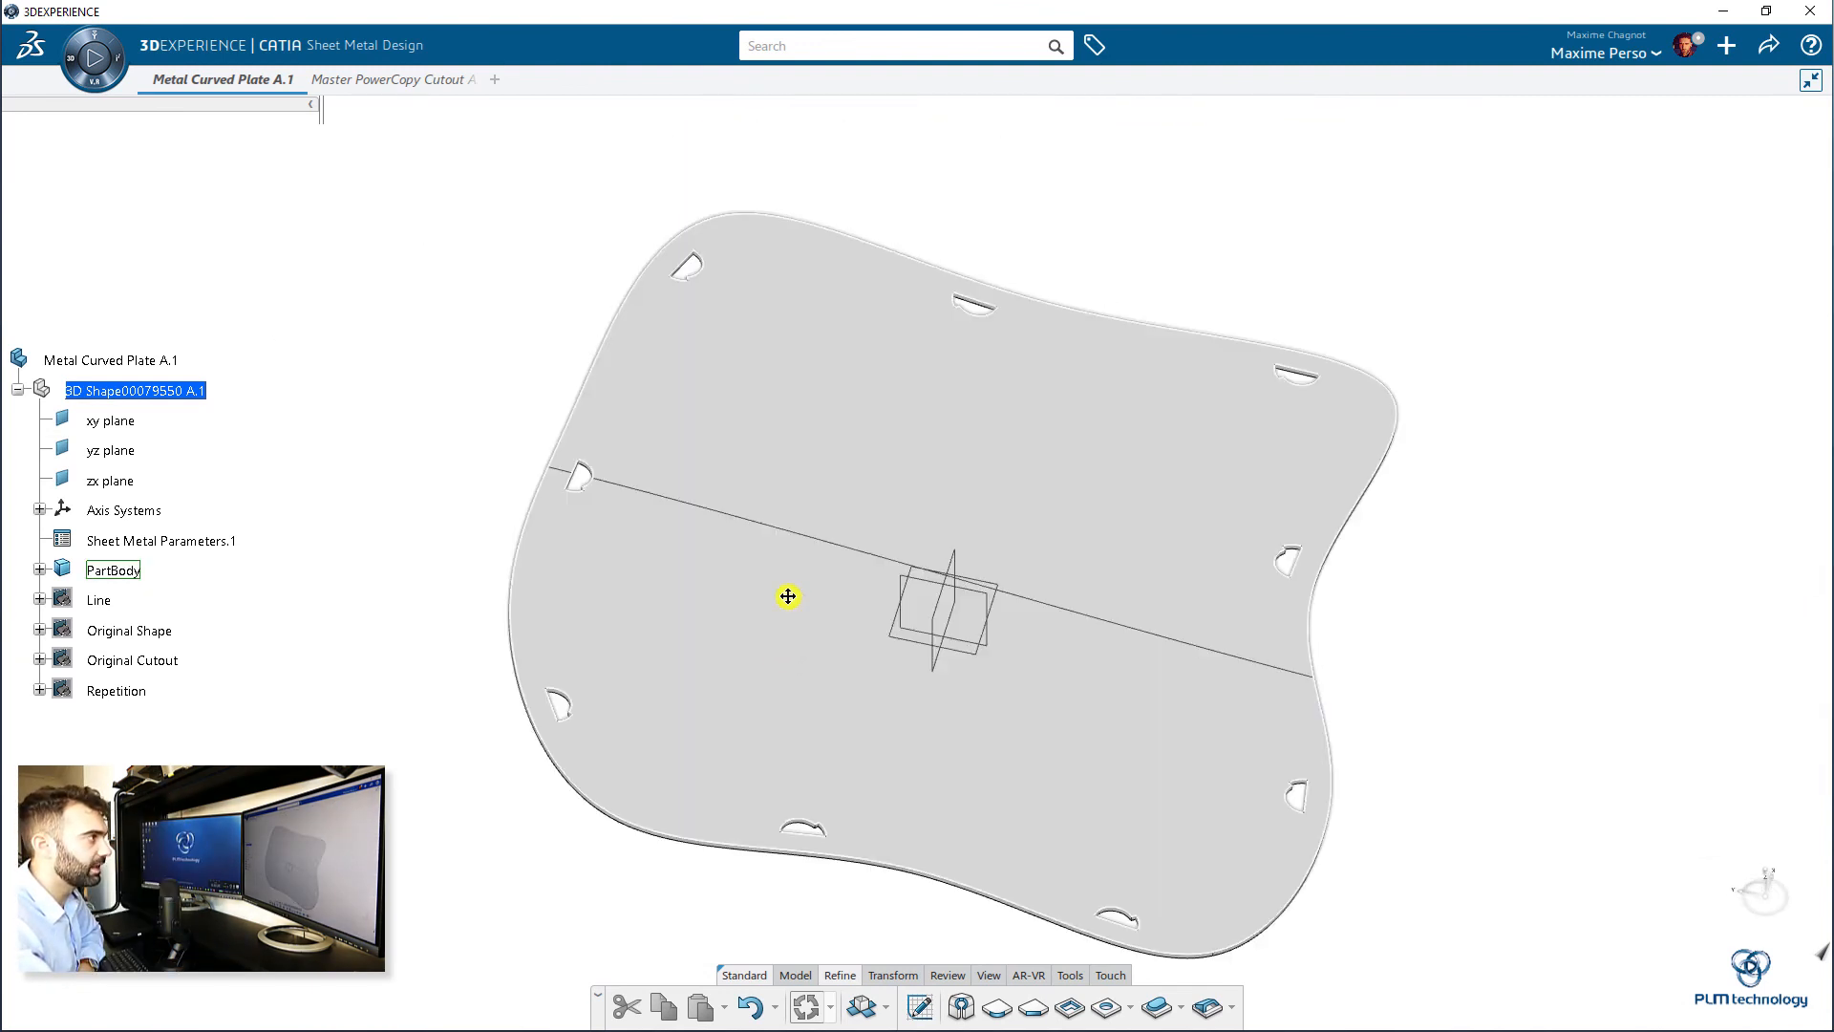
middle_drag(454, 692, 1379, 741)
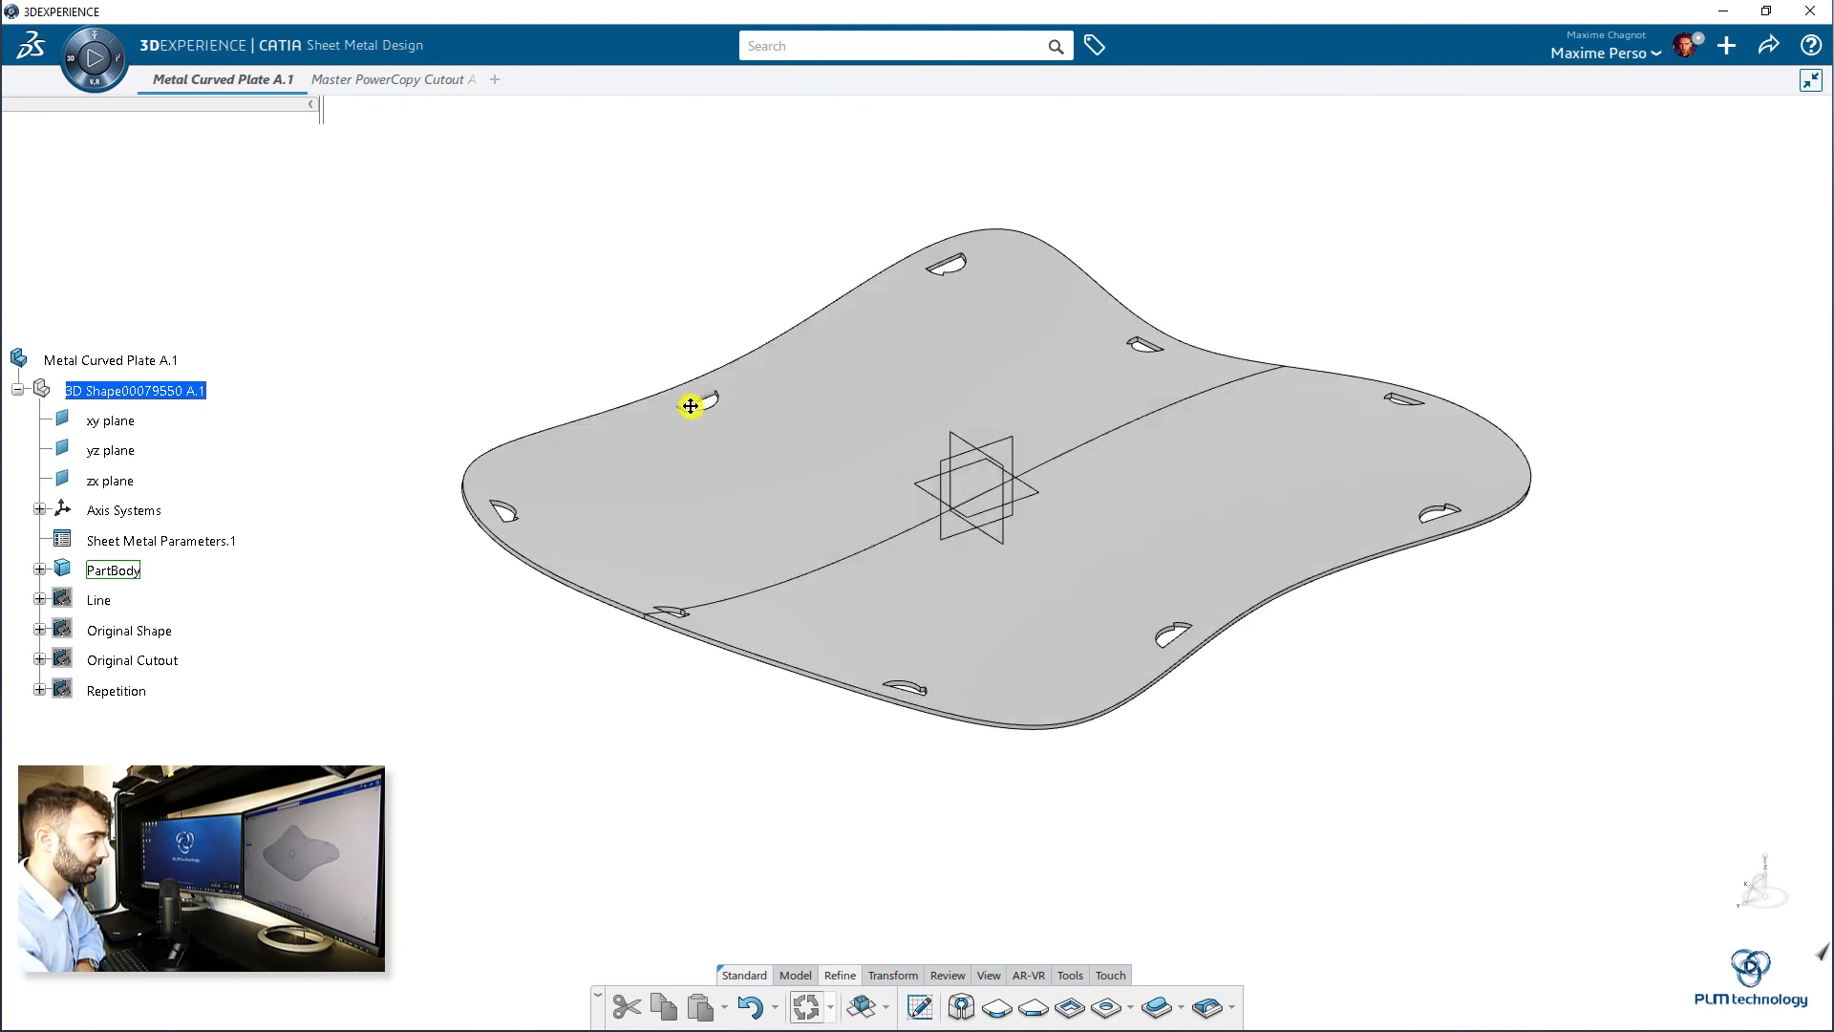
middle_drag(696, 401, 761, 554)
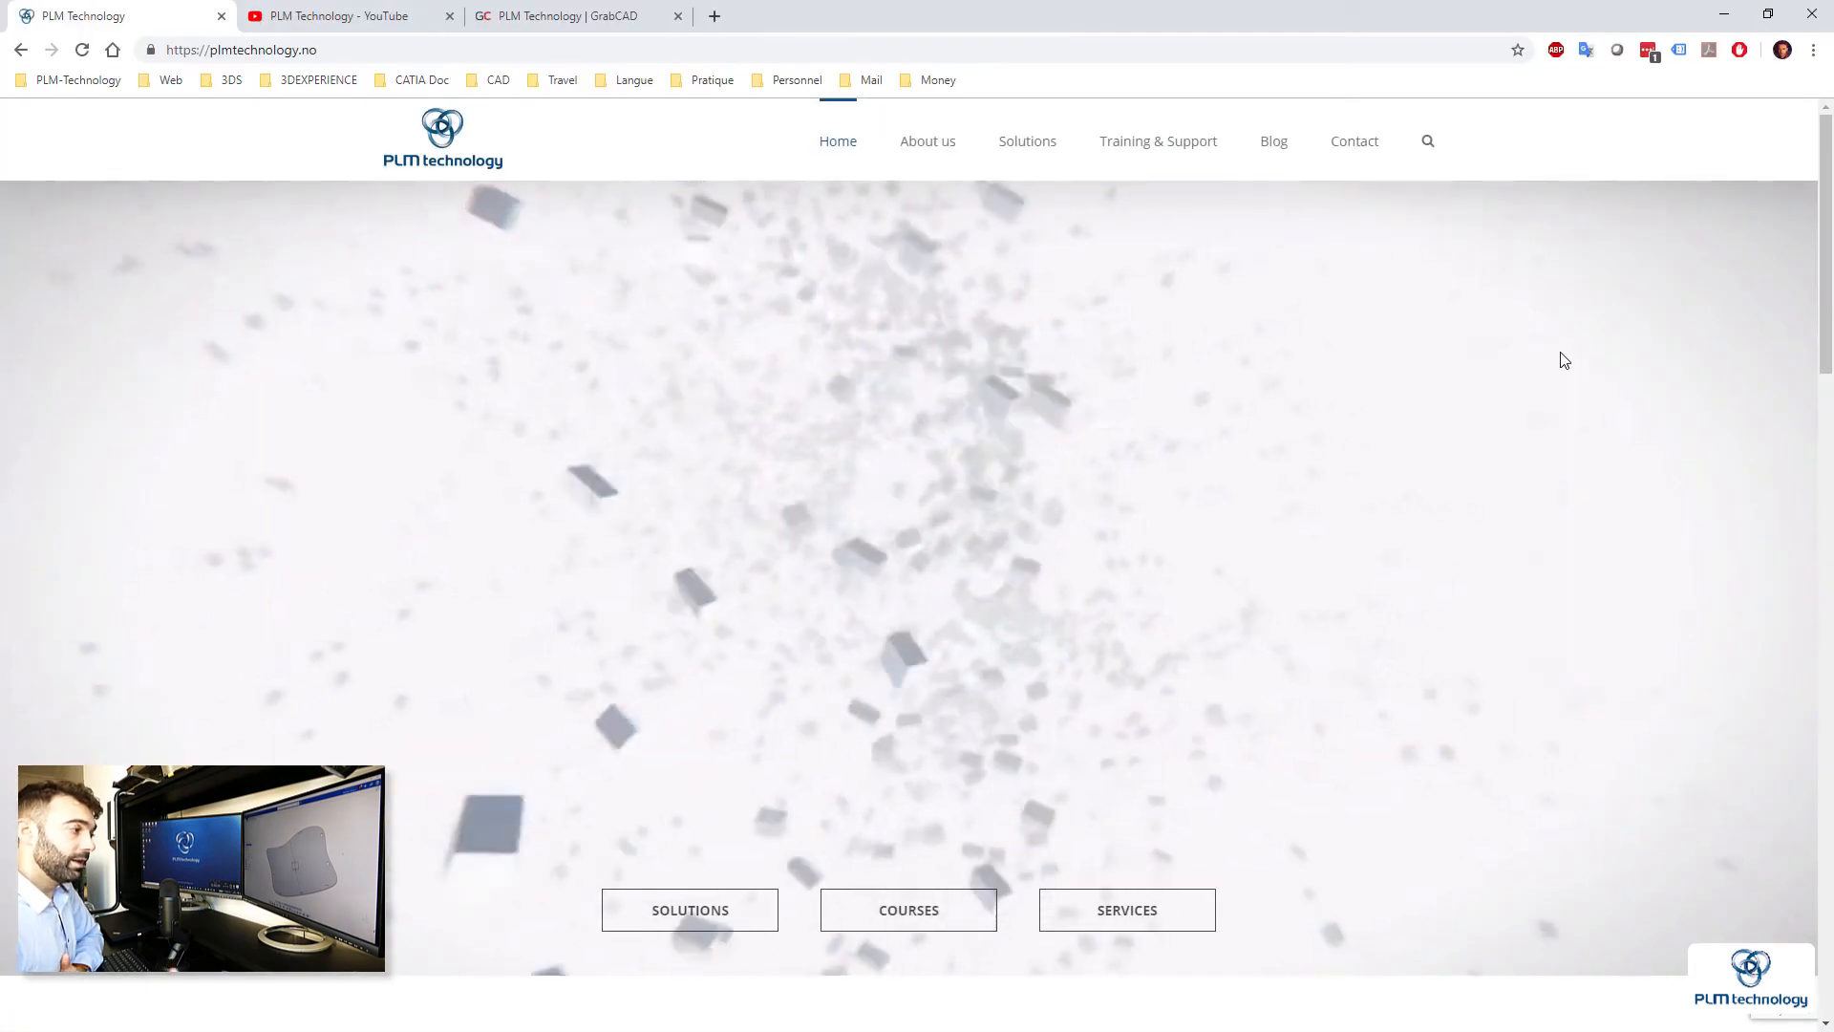
- Switch to the web browser, look through the PLM Technology home page and open its Training & Support page
scroll(1561, 358, down, 10)
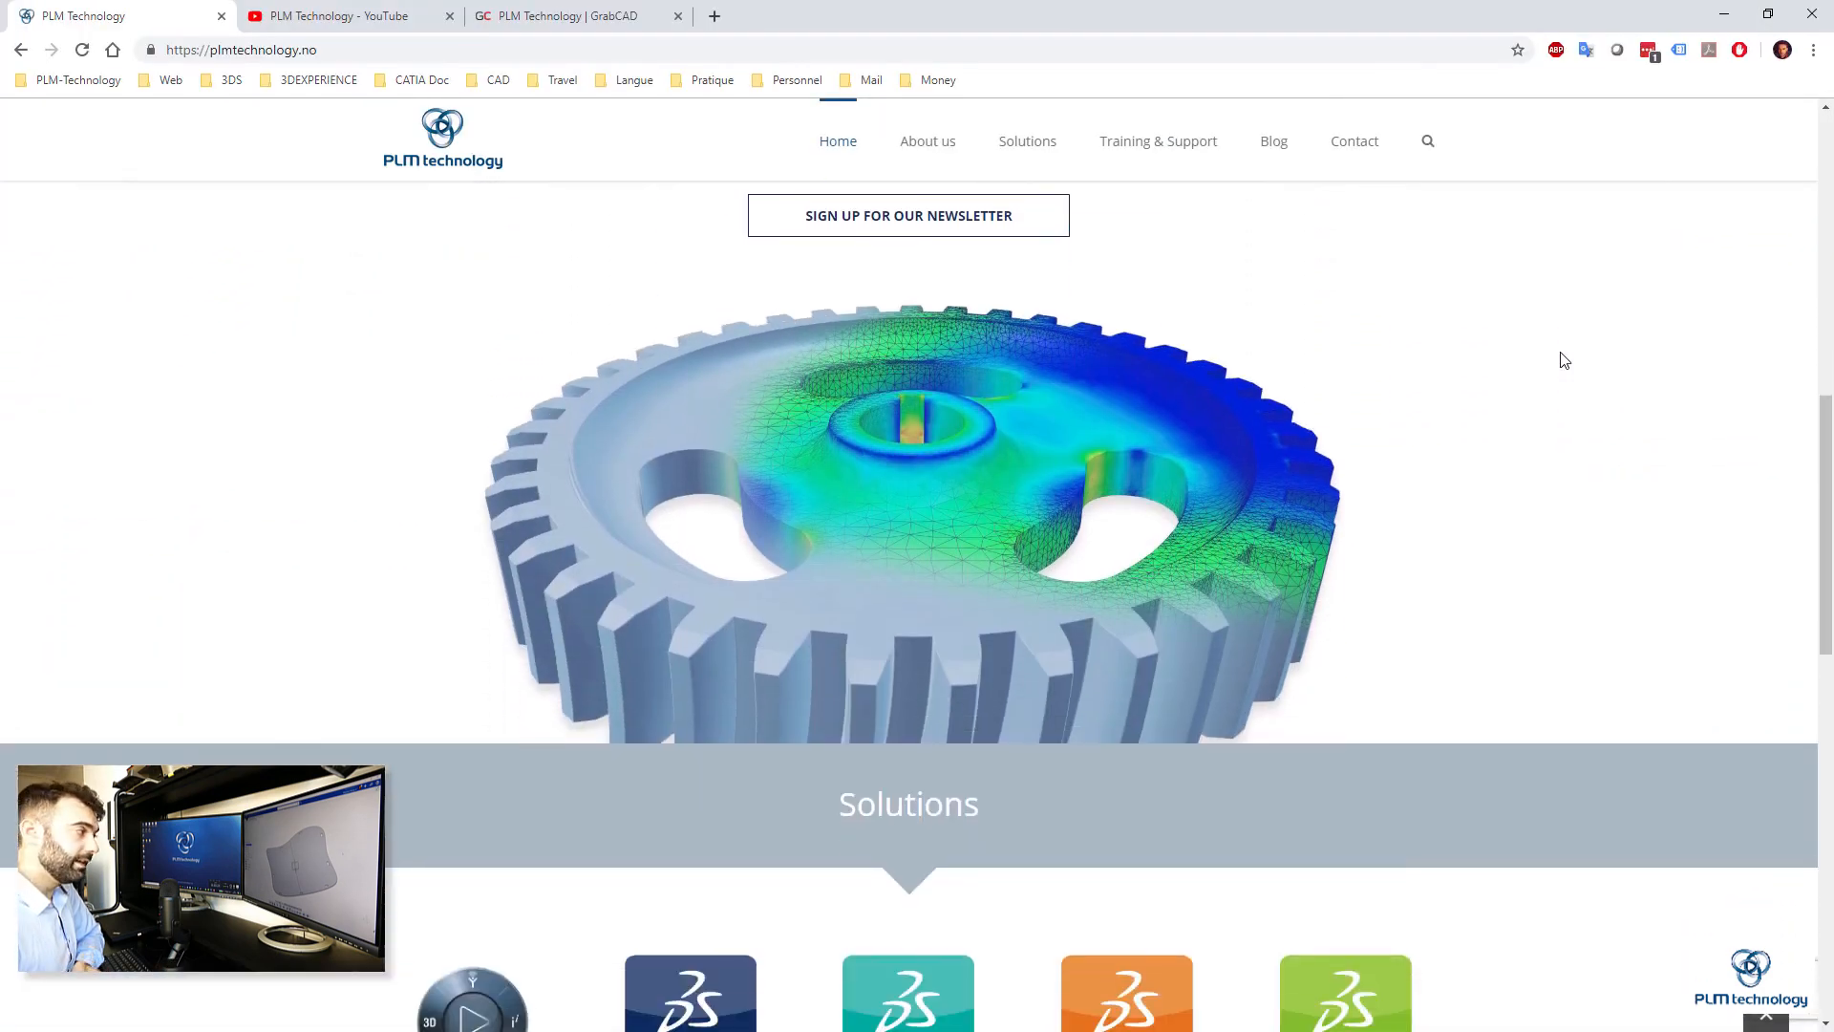
scroll(1562, 358, down, 10)
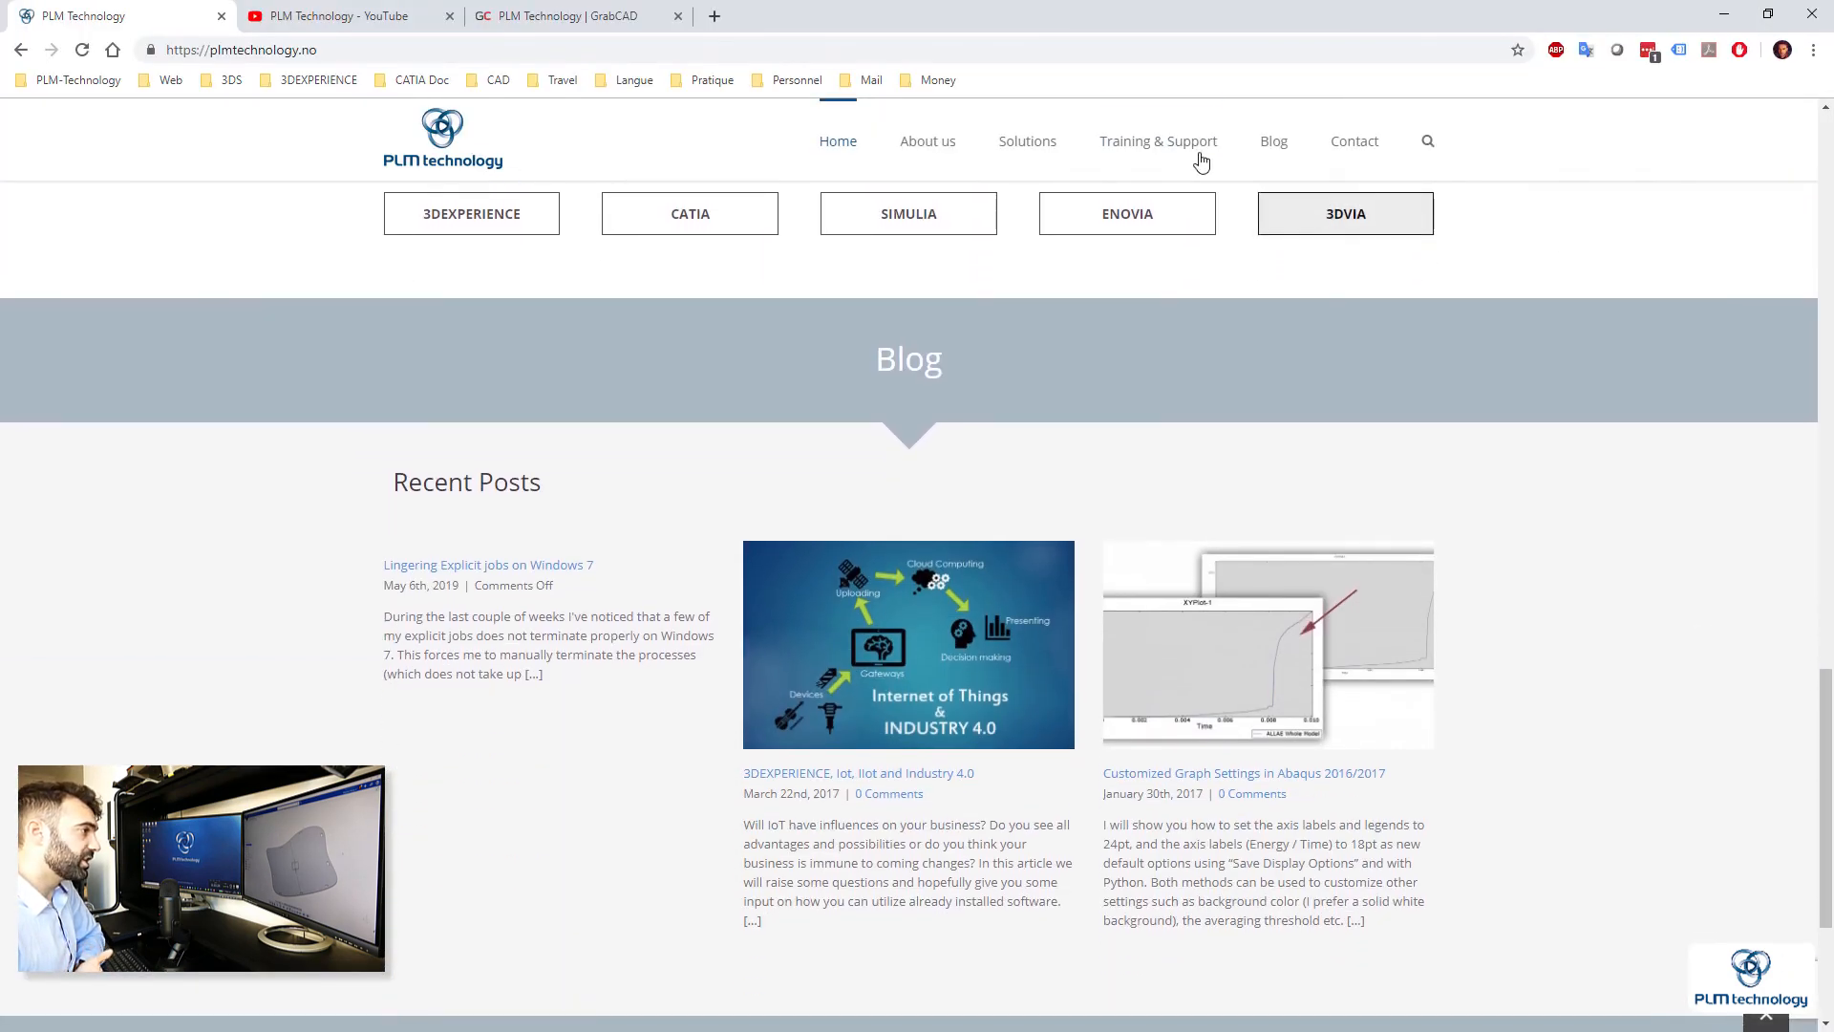
click(1194, 155)
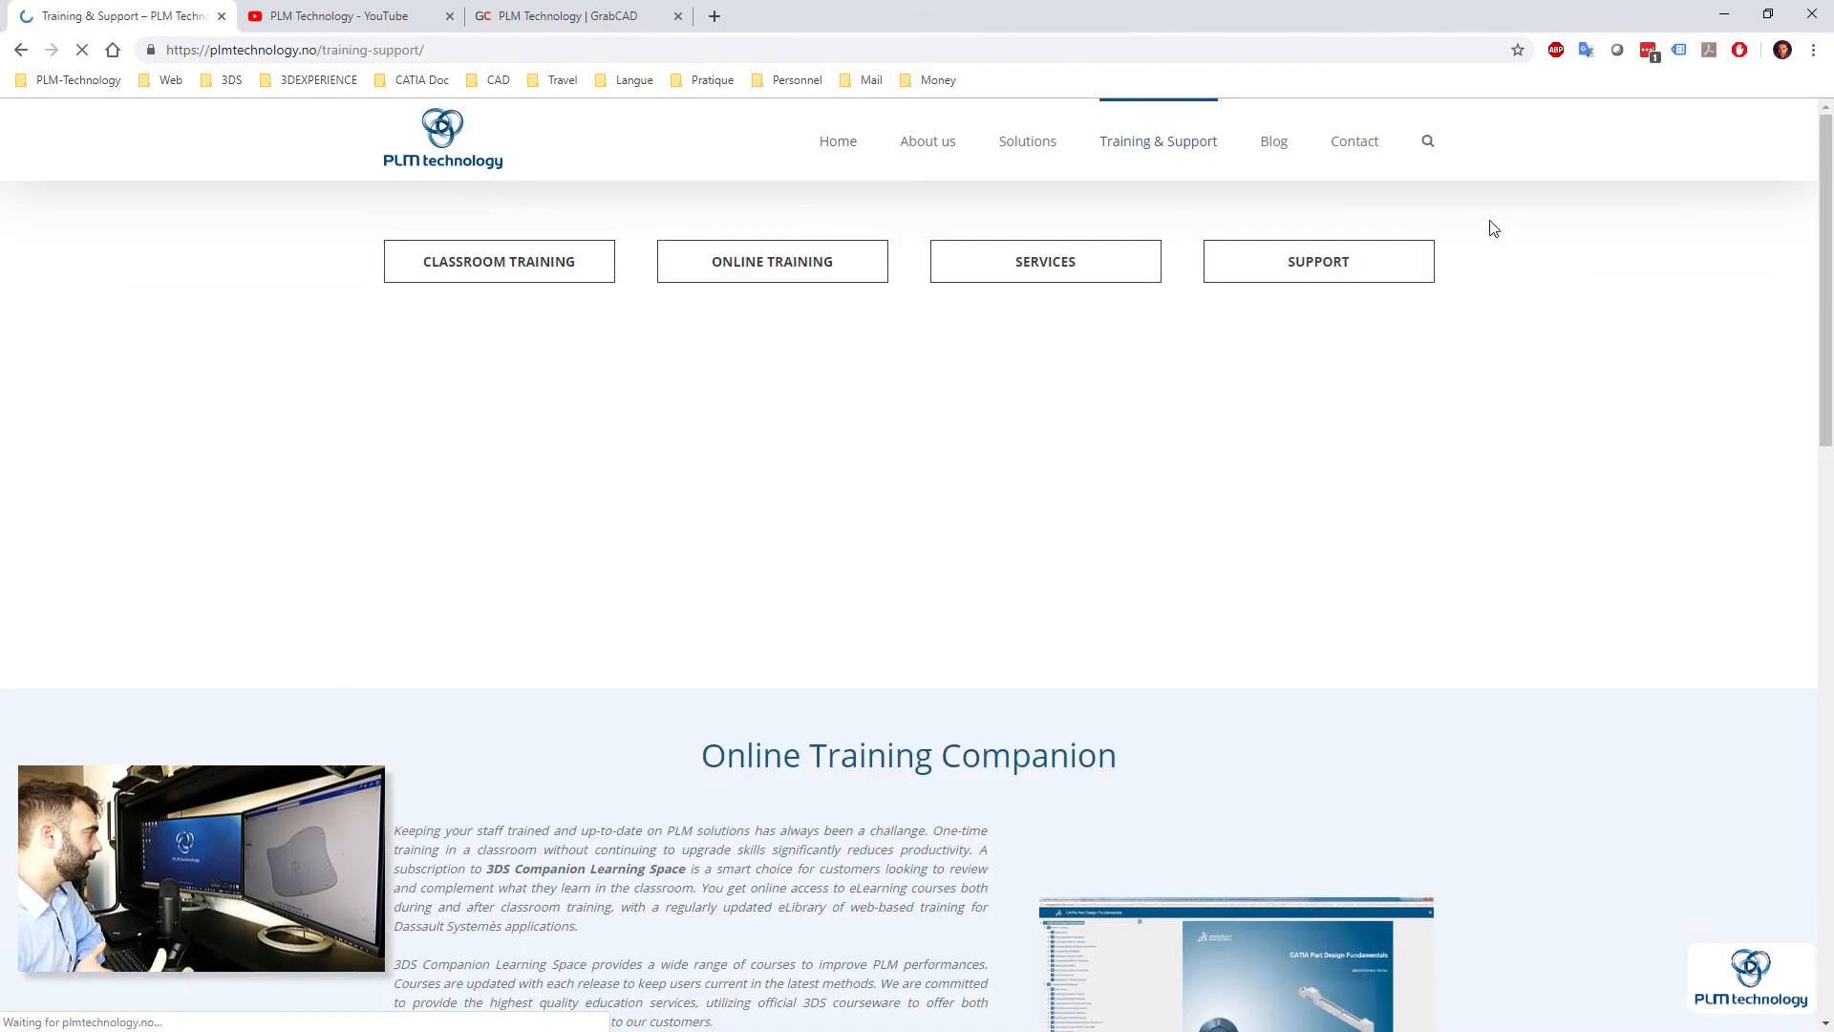
- Look through the Training & Support page, open the PLM Technology blog and browse its articles
scroll(1493, 267, down, 12)
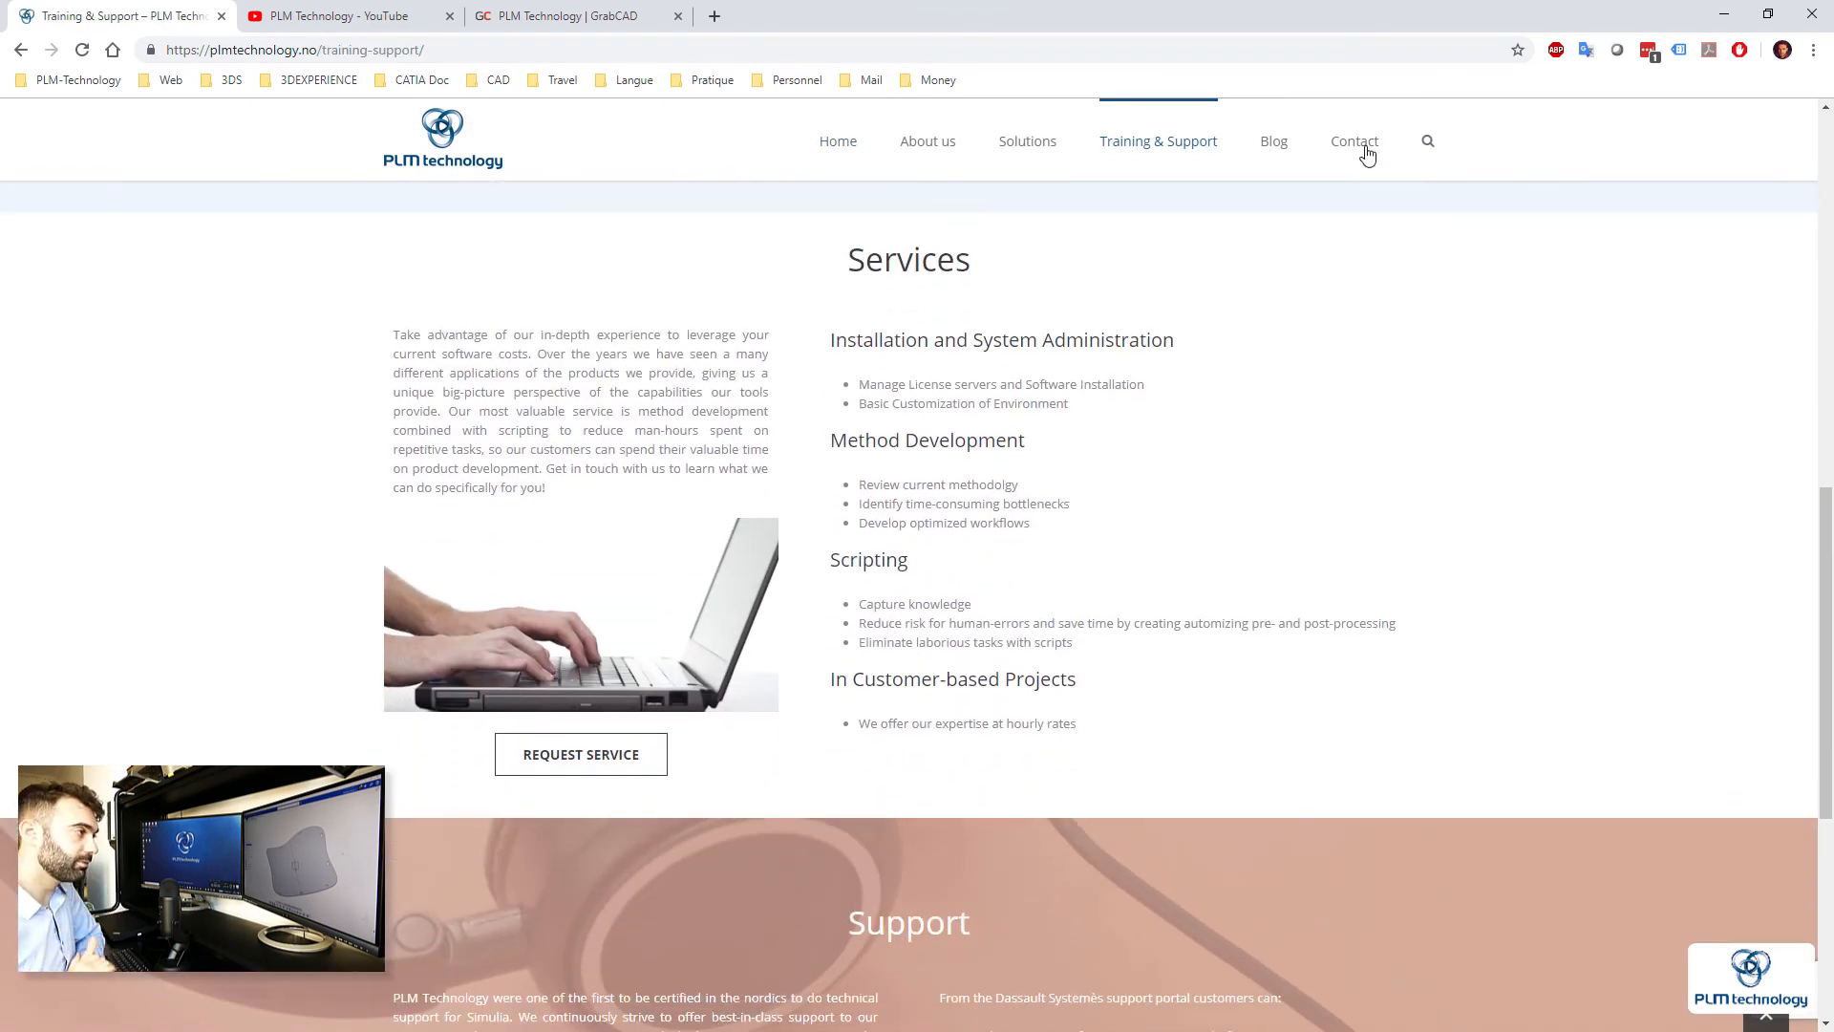
click(1274, 141)
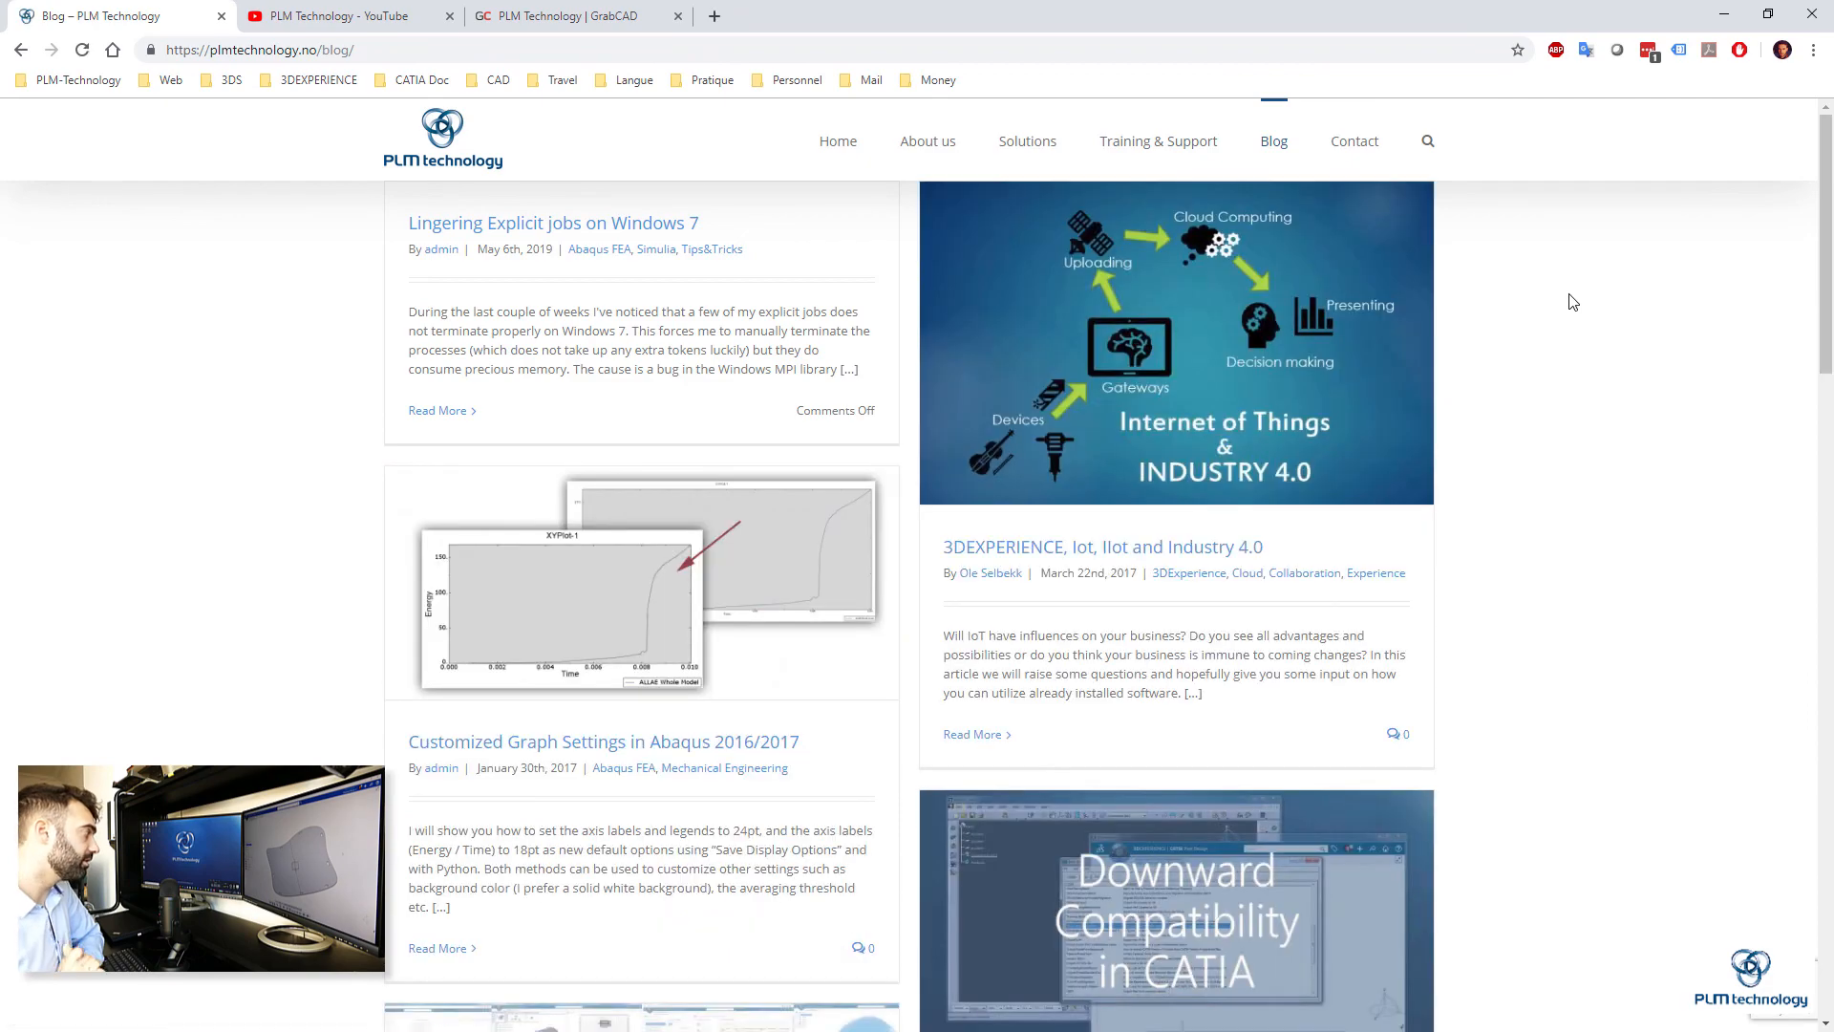
scroll(1569, 298, down, 20)
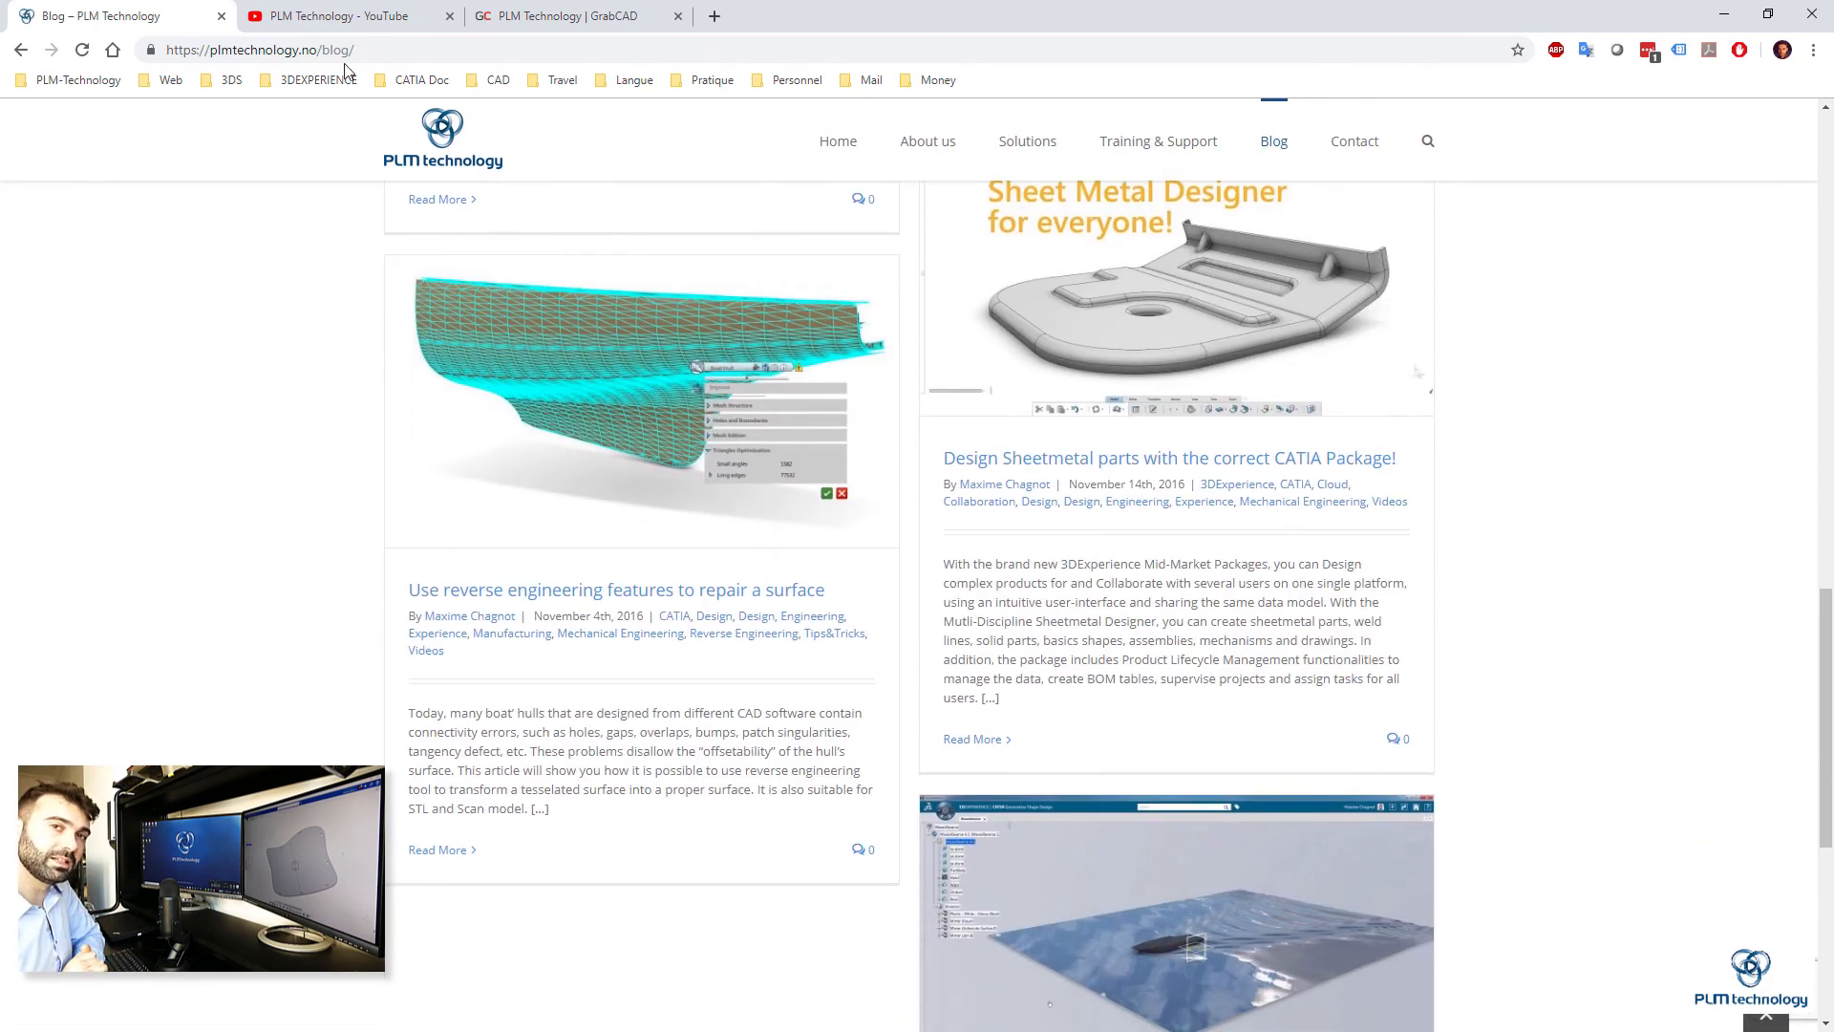
- Switch to PLM Technology's YouTube channel and look through its tutorial videos and playlists
click(336, 18)
scroll(1458, 313, down, 13)
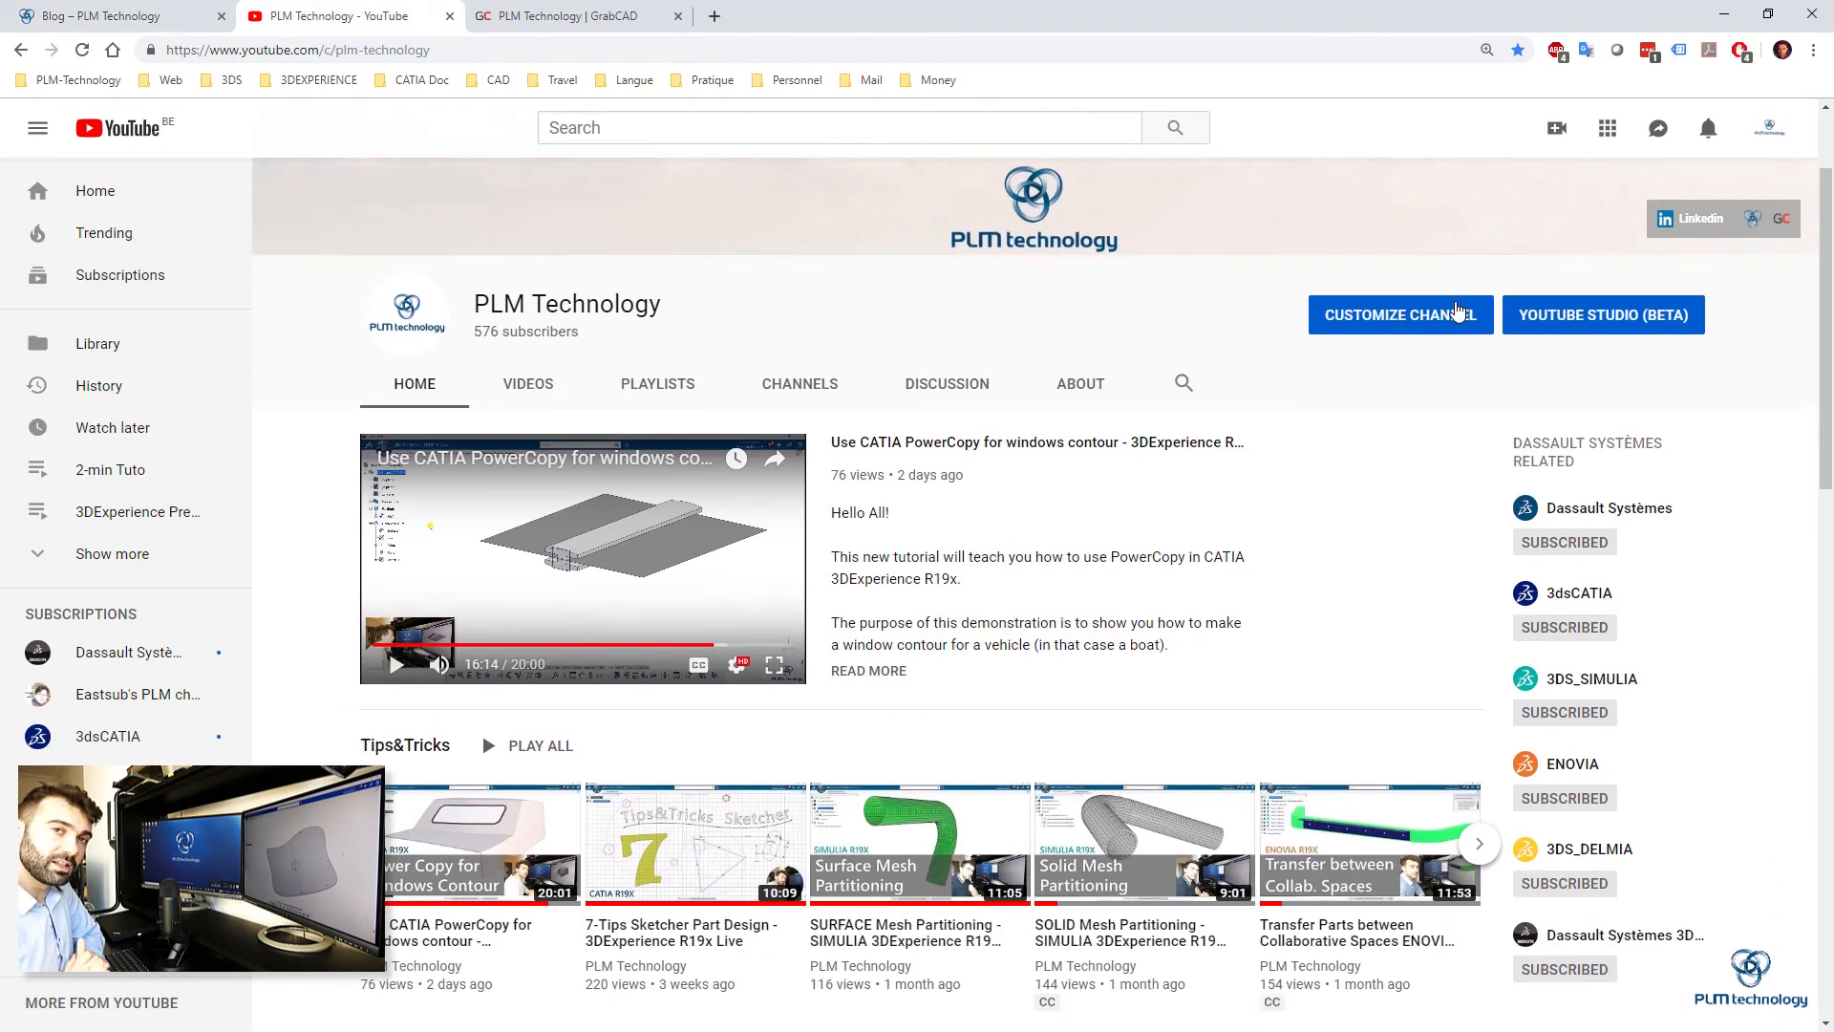
scroll(1457, 312, down, 4)
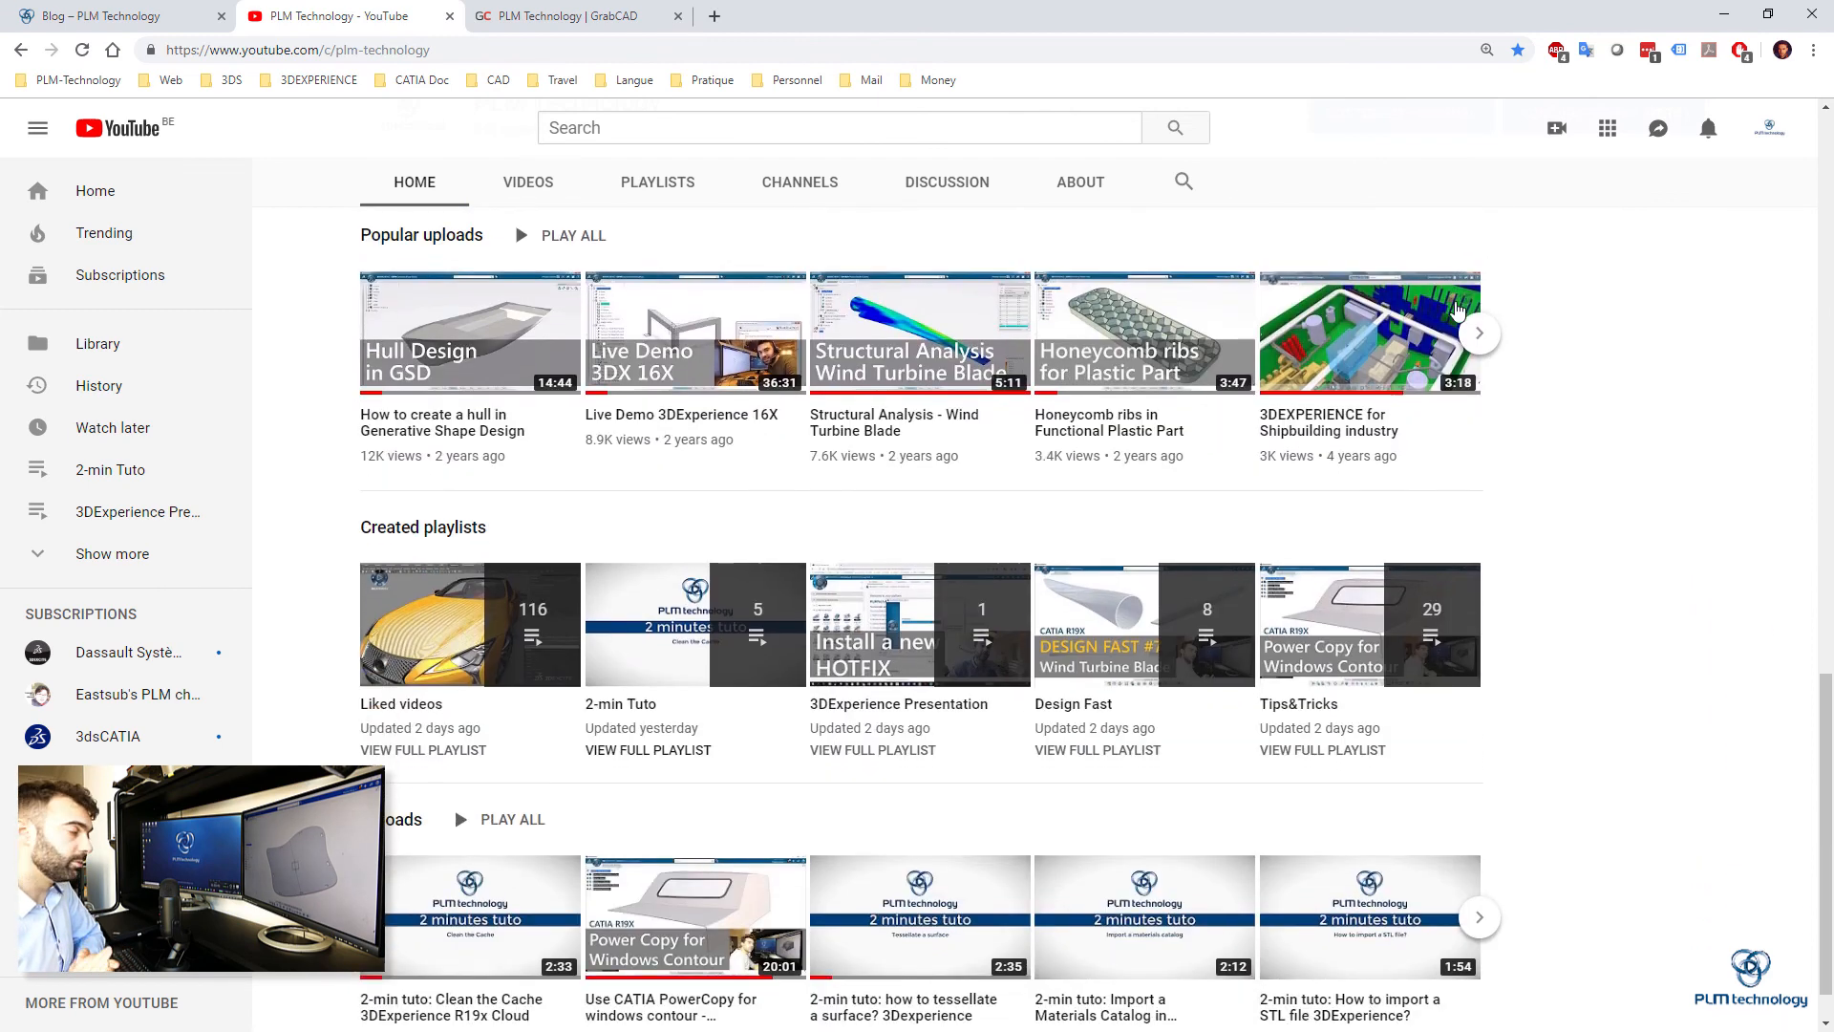
- Switch to PLM Technology's GrabCAD profile and look through its models, tutorials and groups
key(ctrl+Tab)
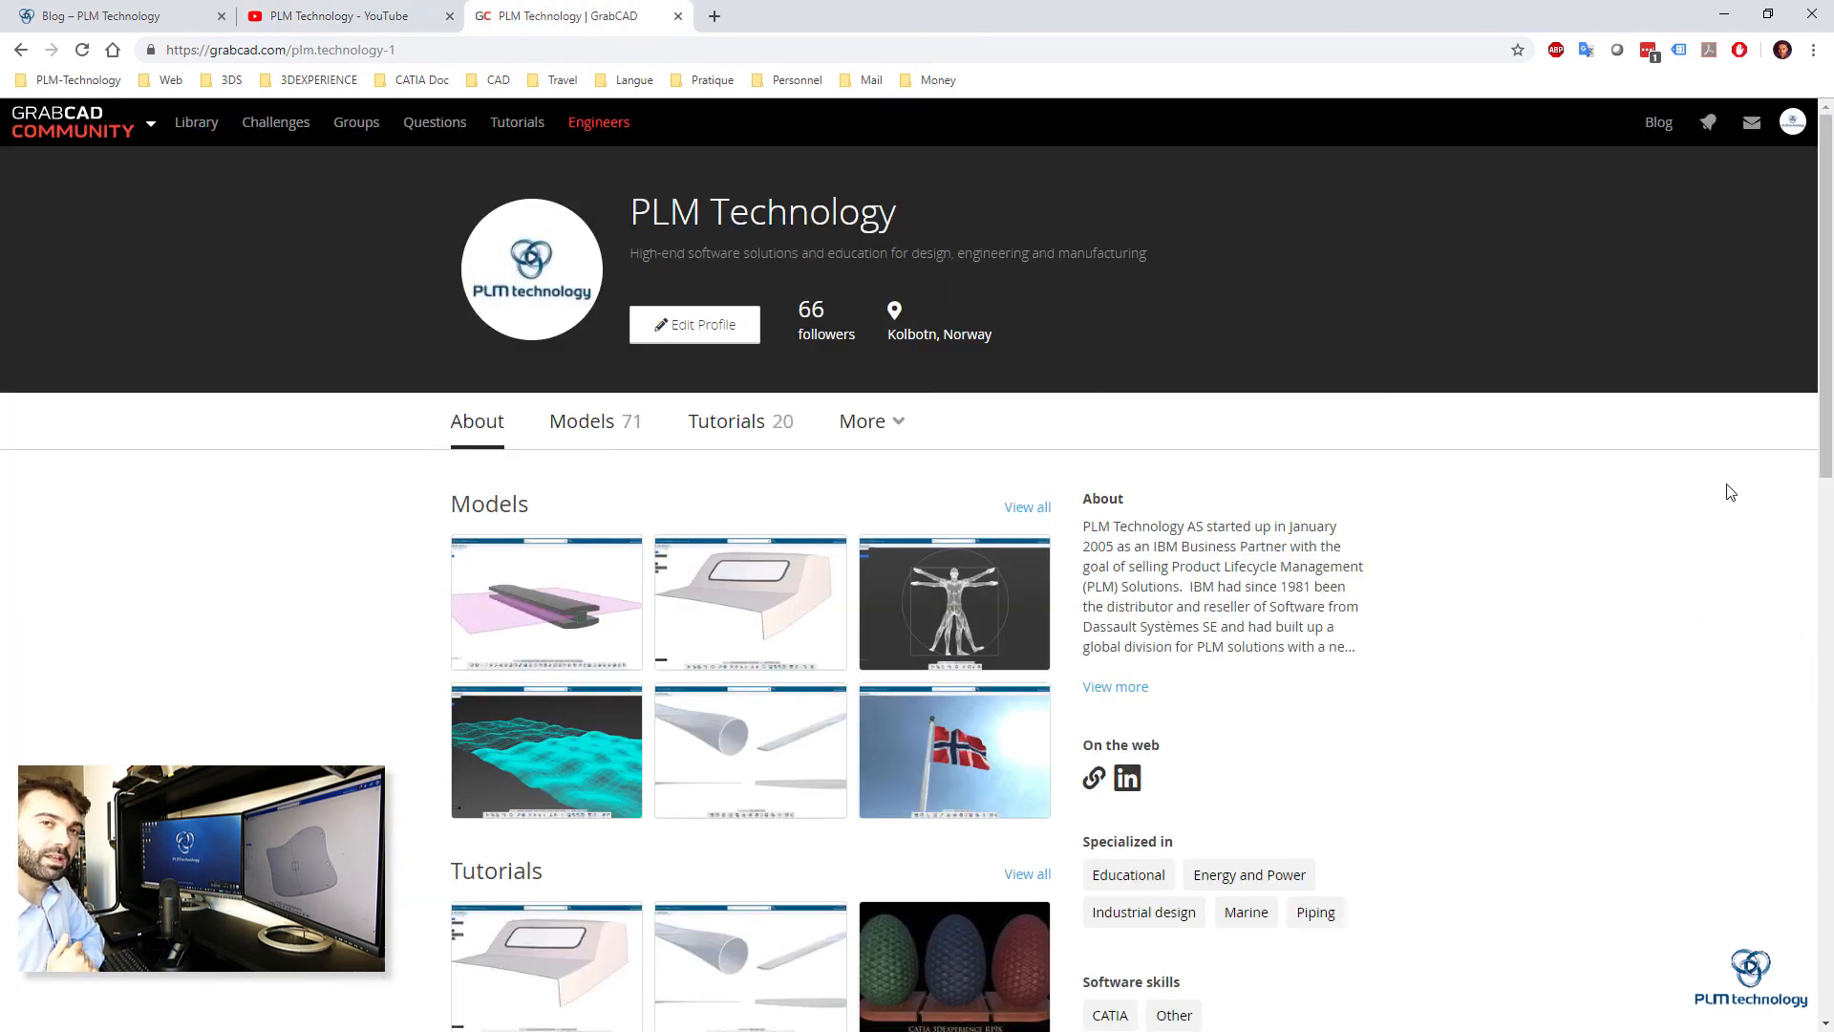
scroll(1730, 493, down, 6)
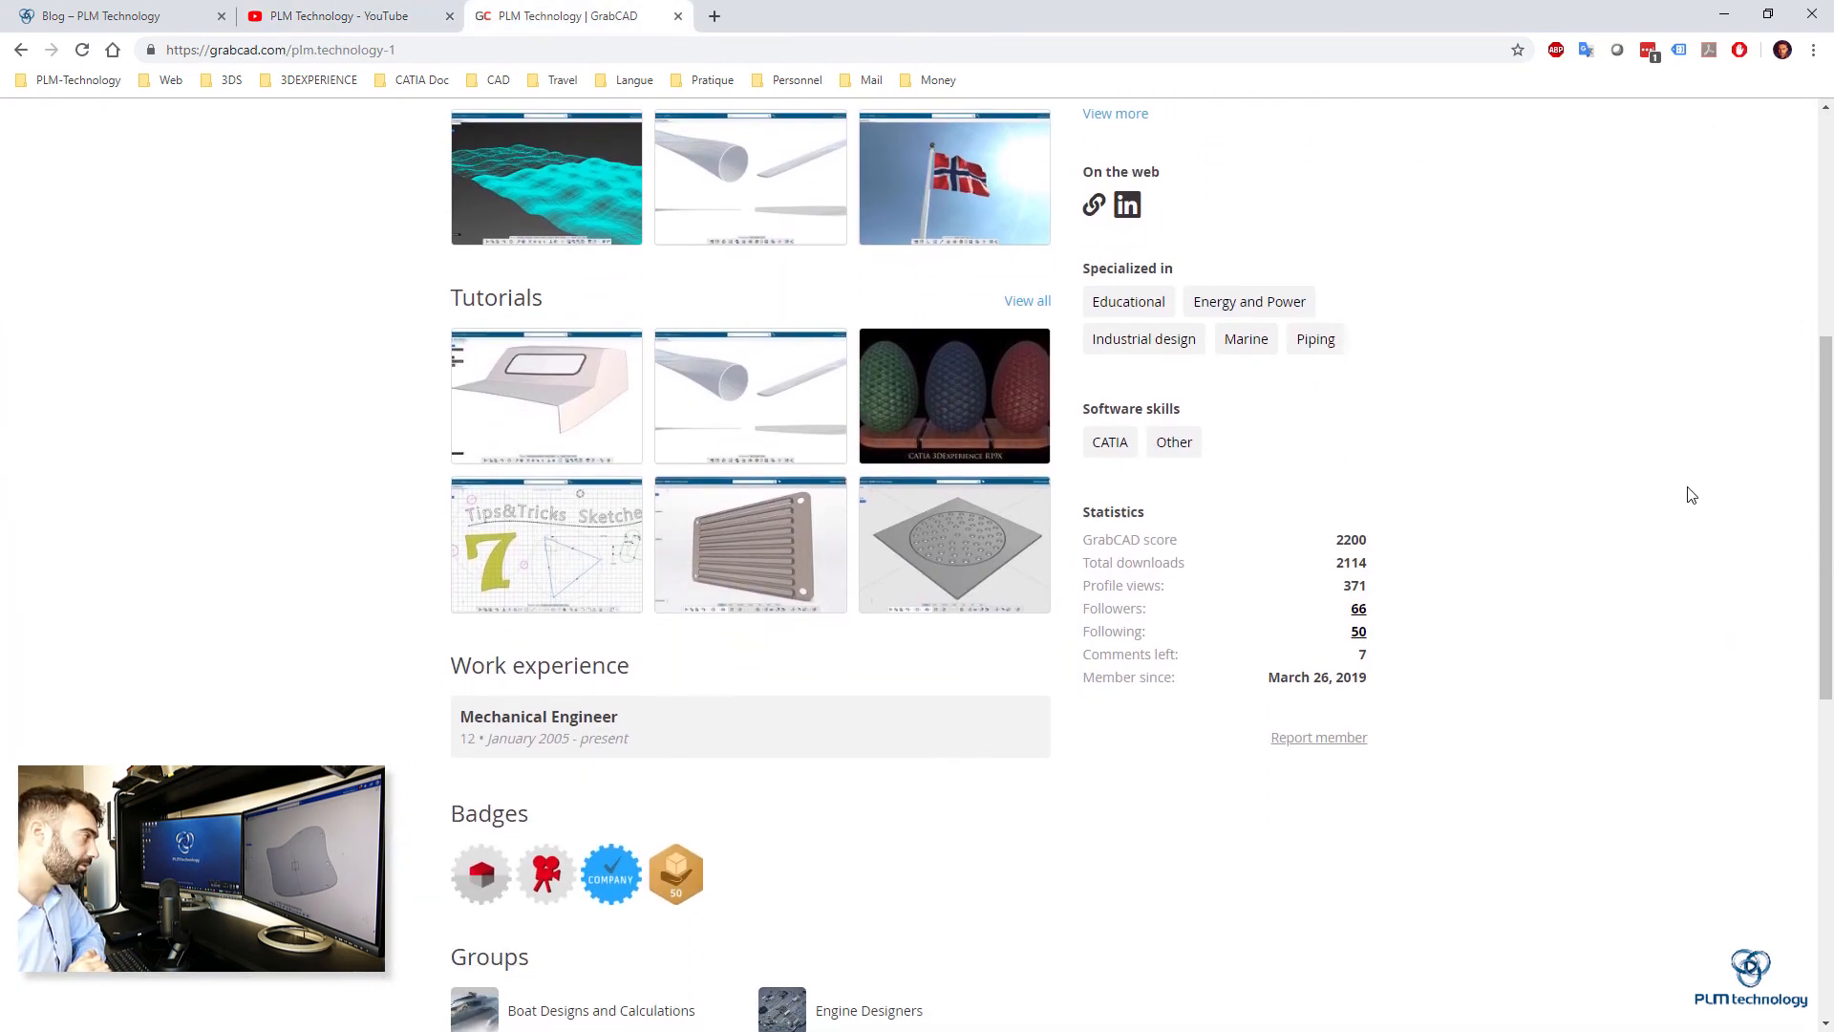
scroll(1691, 495, down, 4)
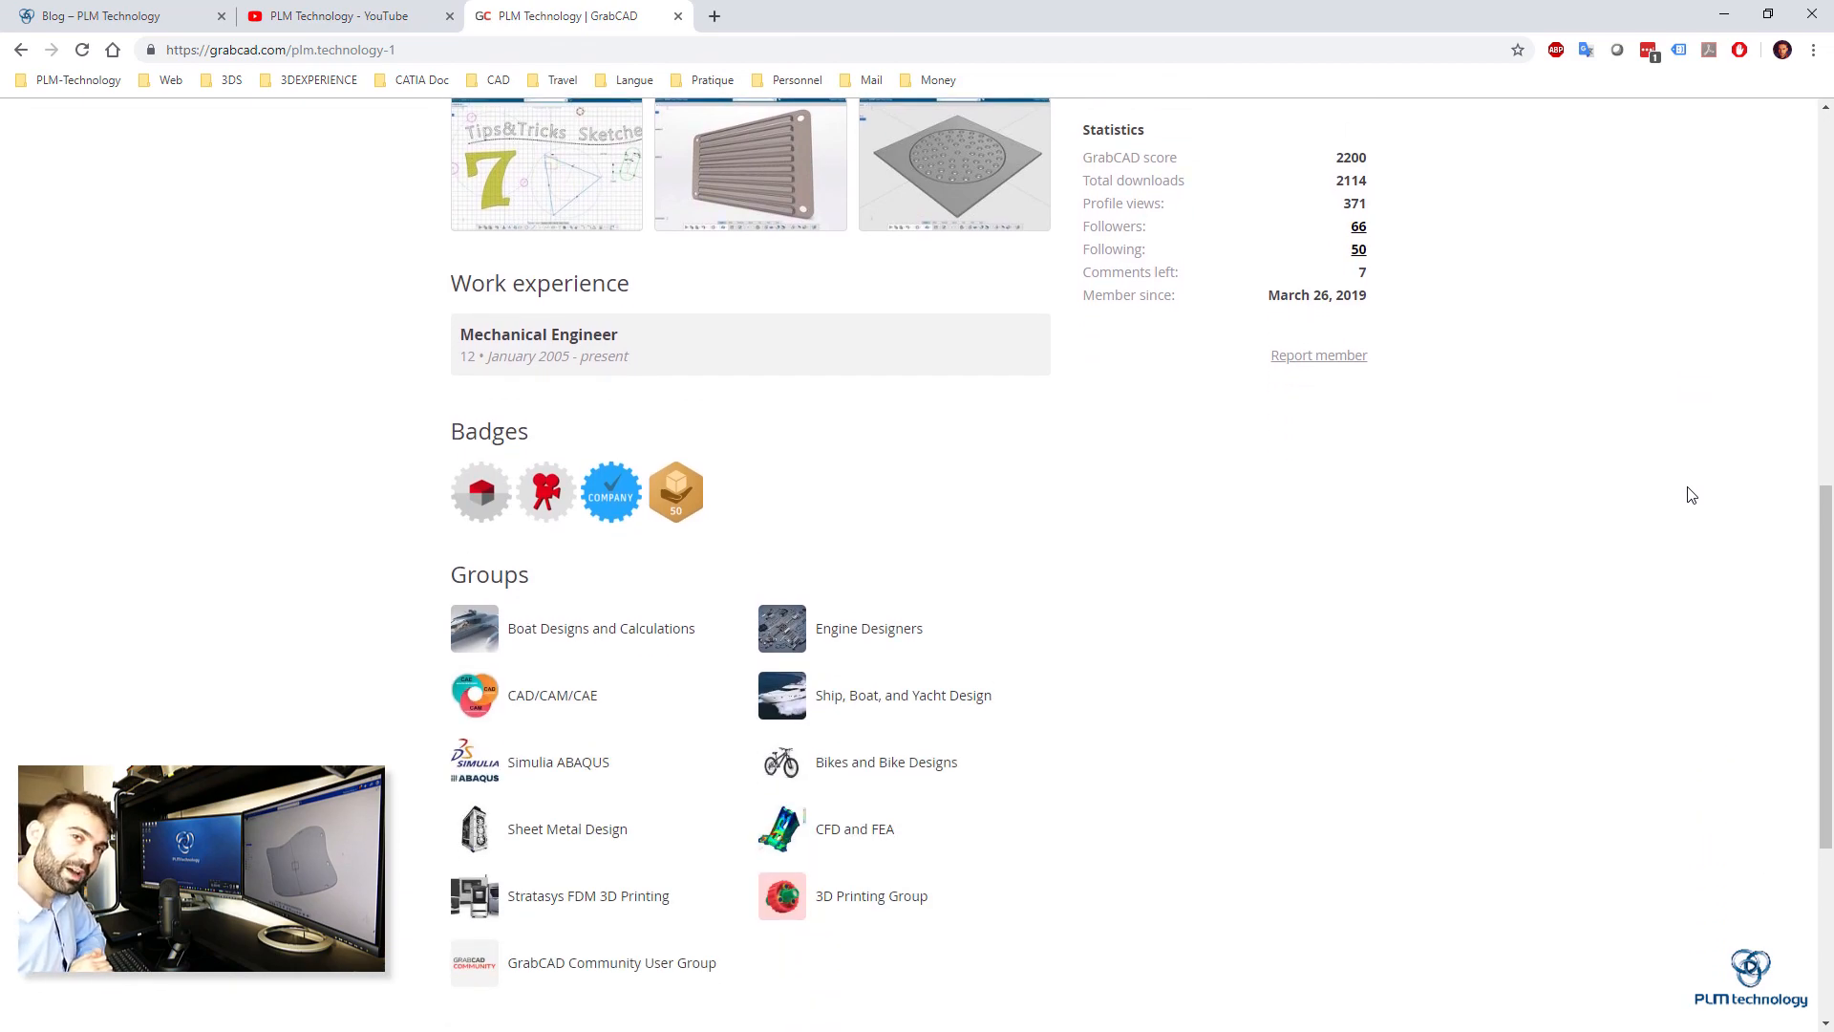